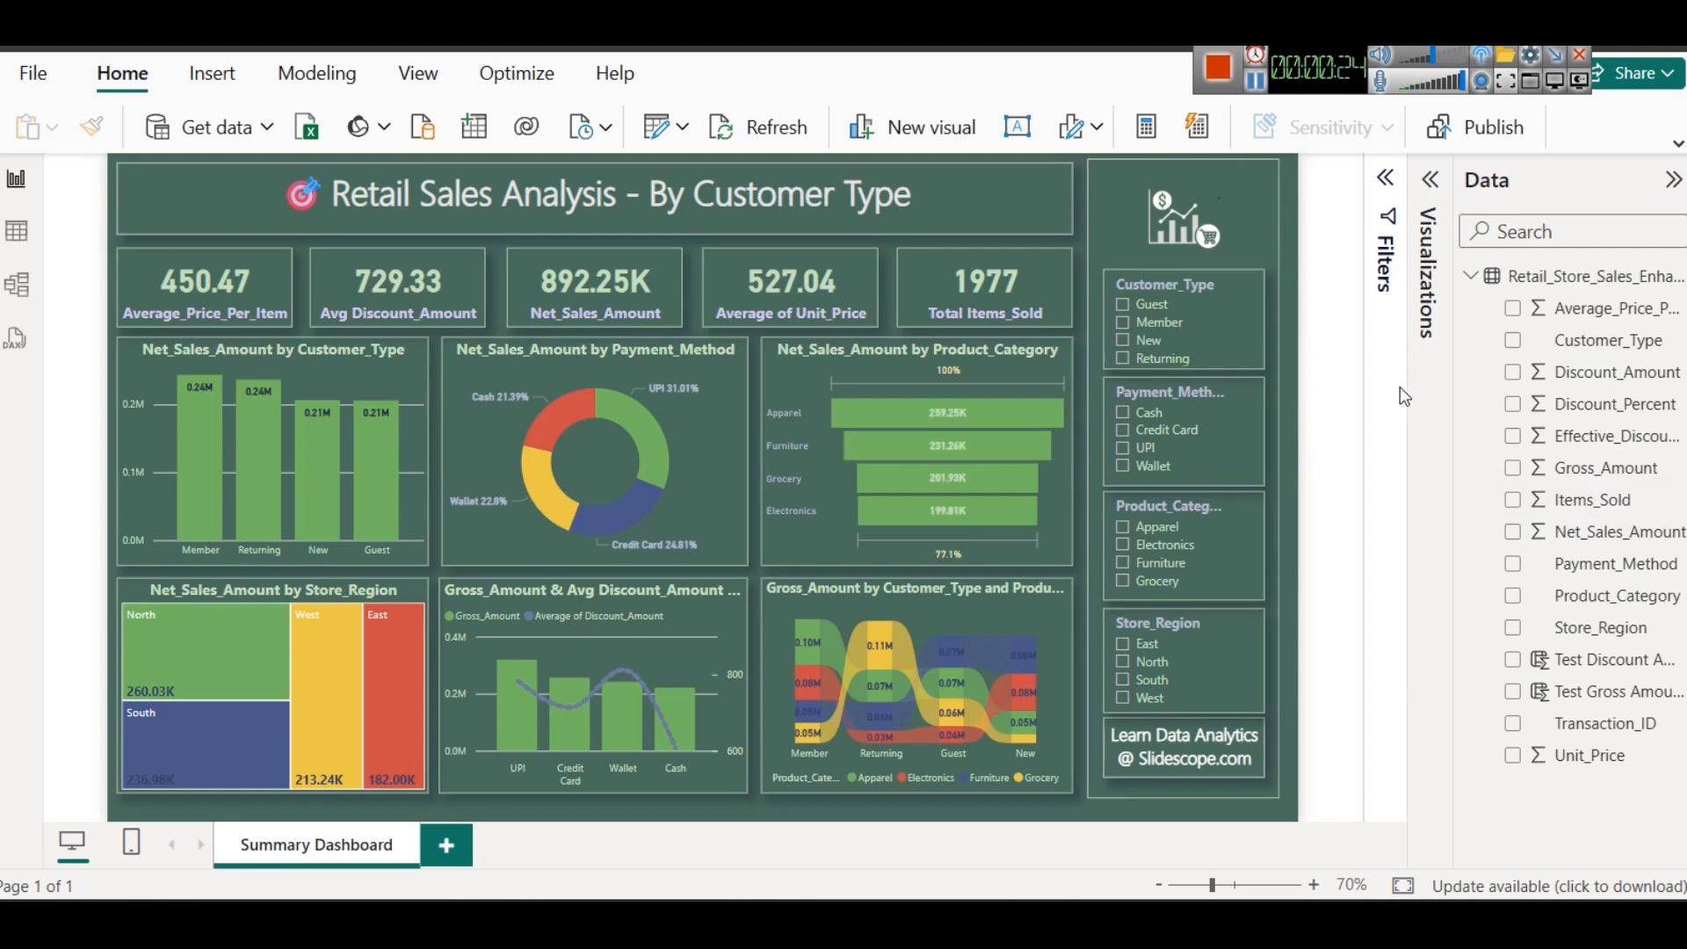
- Filter the dashboard by Customer_Type to Member, Returning and New in turn, clearing the filter at the end
mouse_move(281, 380)
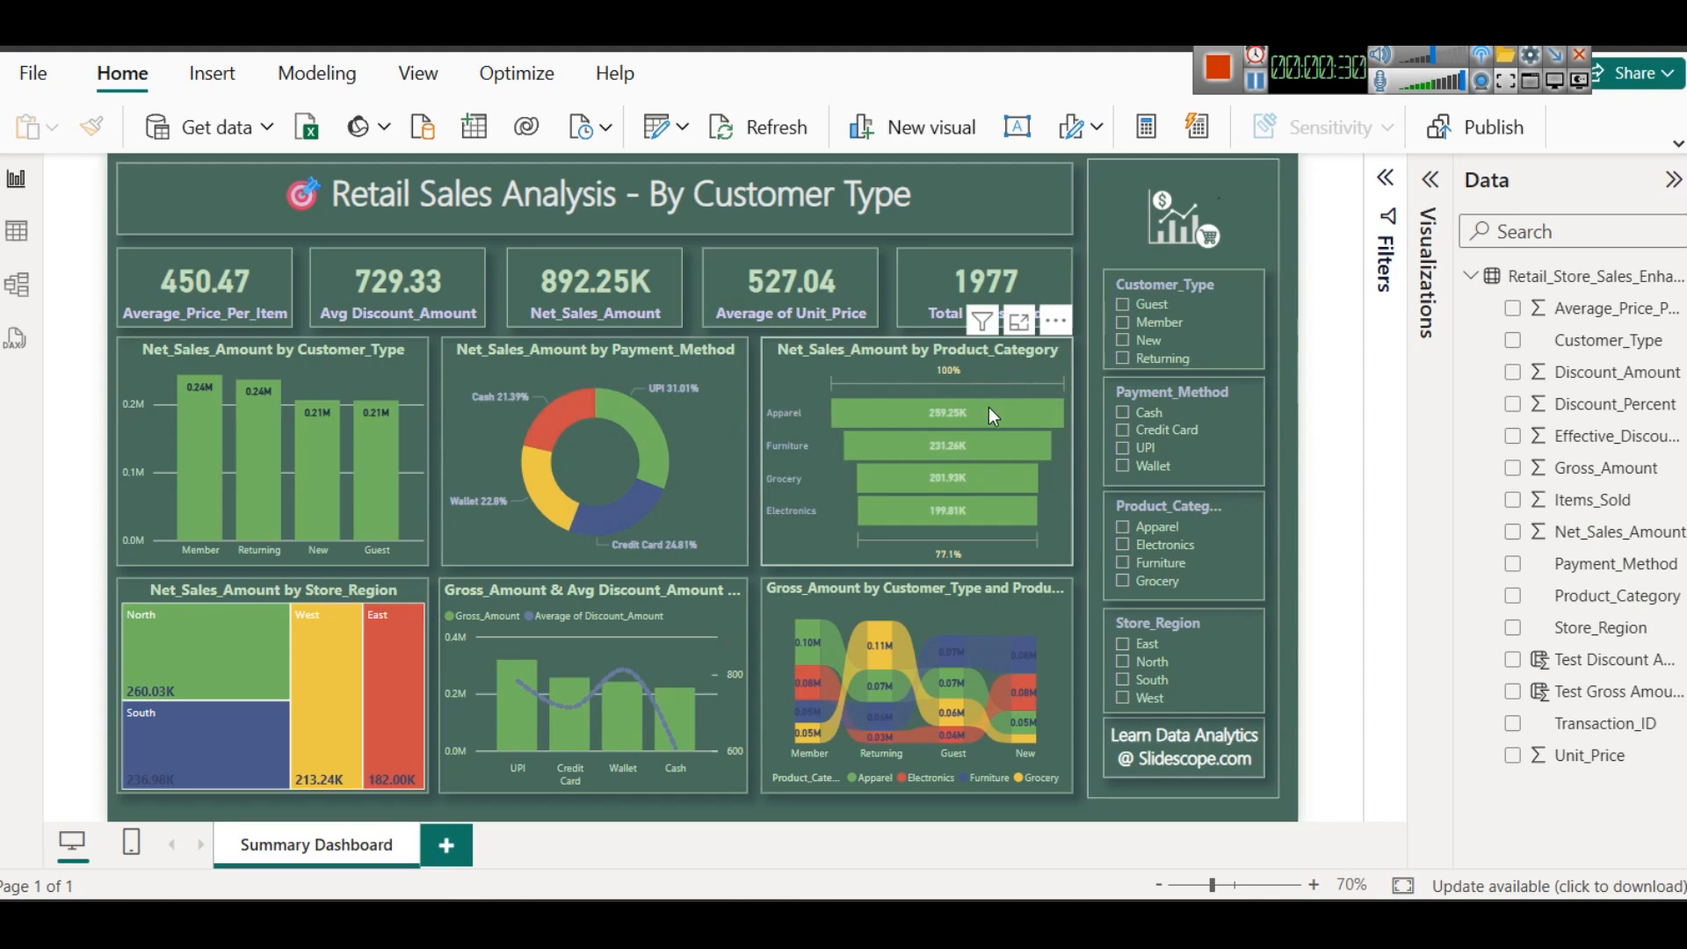
click(1157, 324)
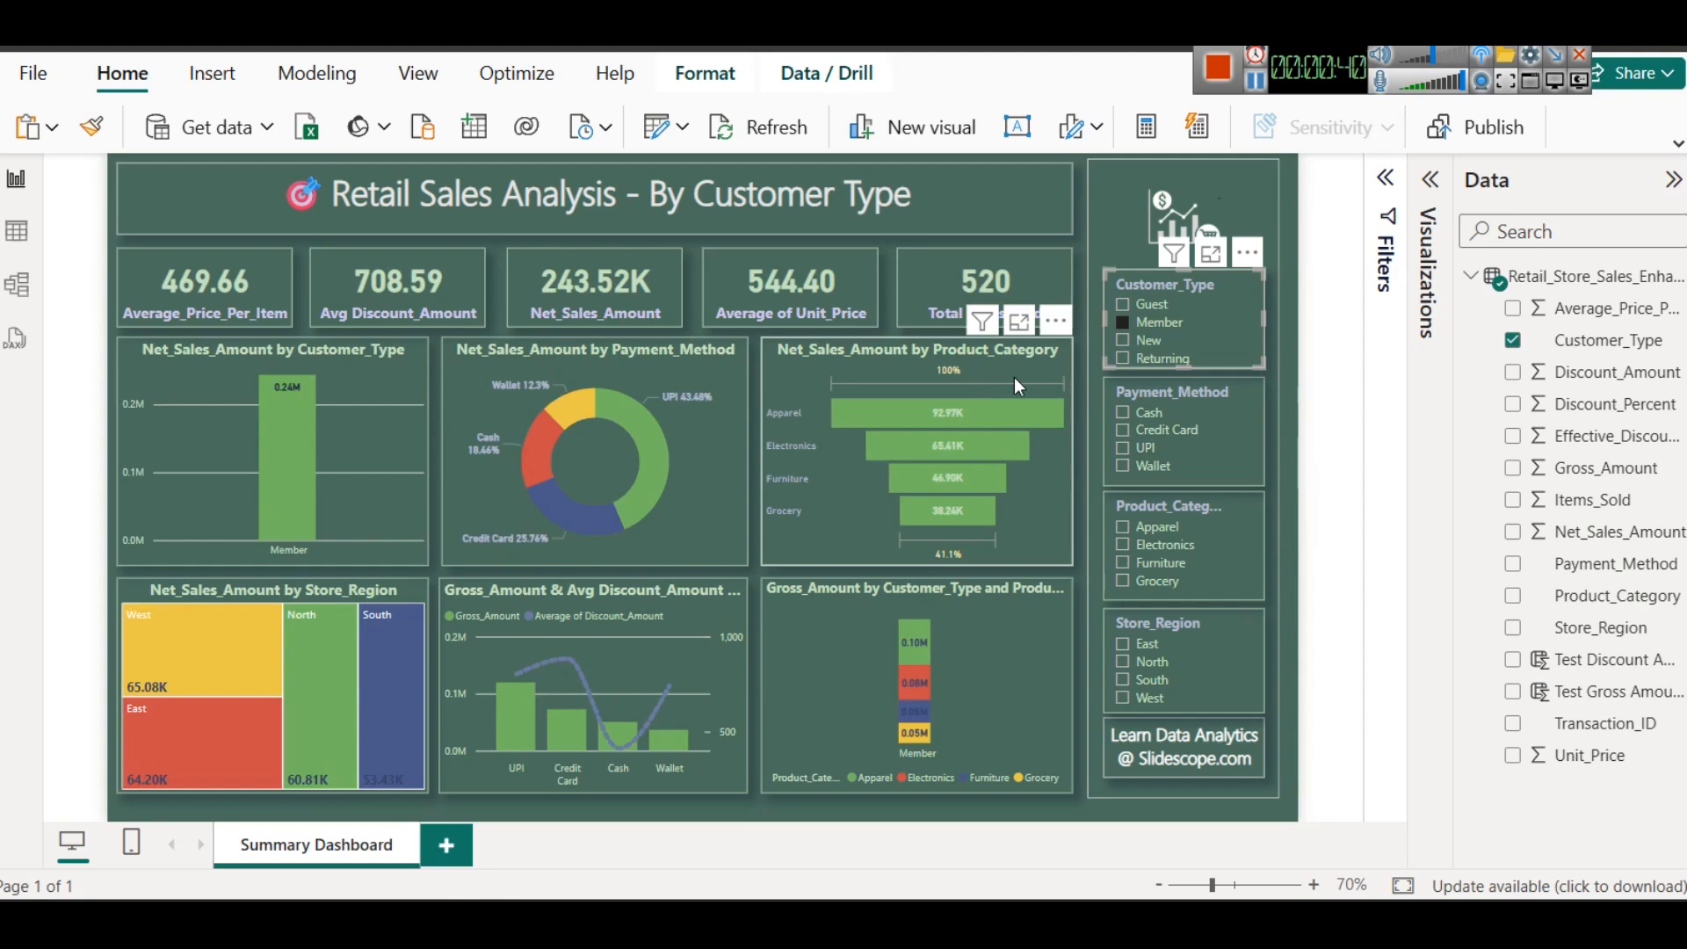
click(1144, 359)
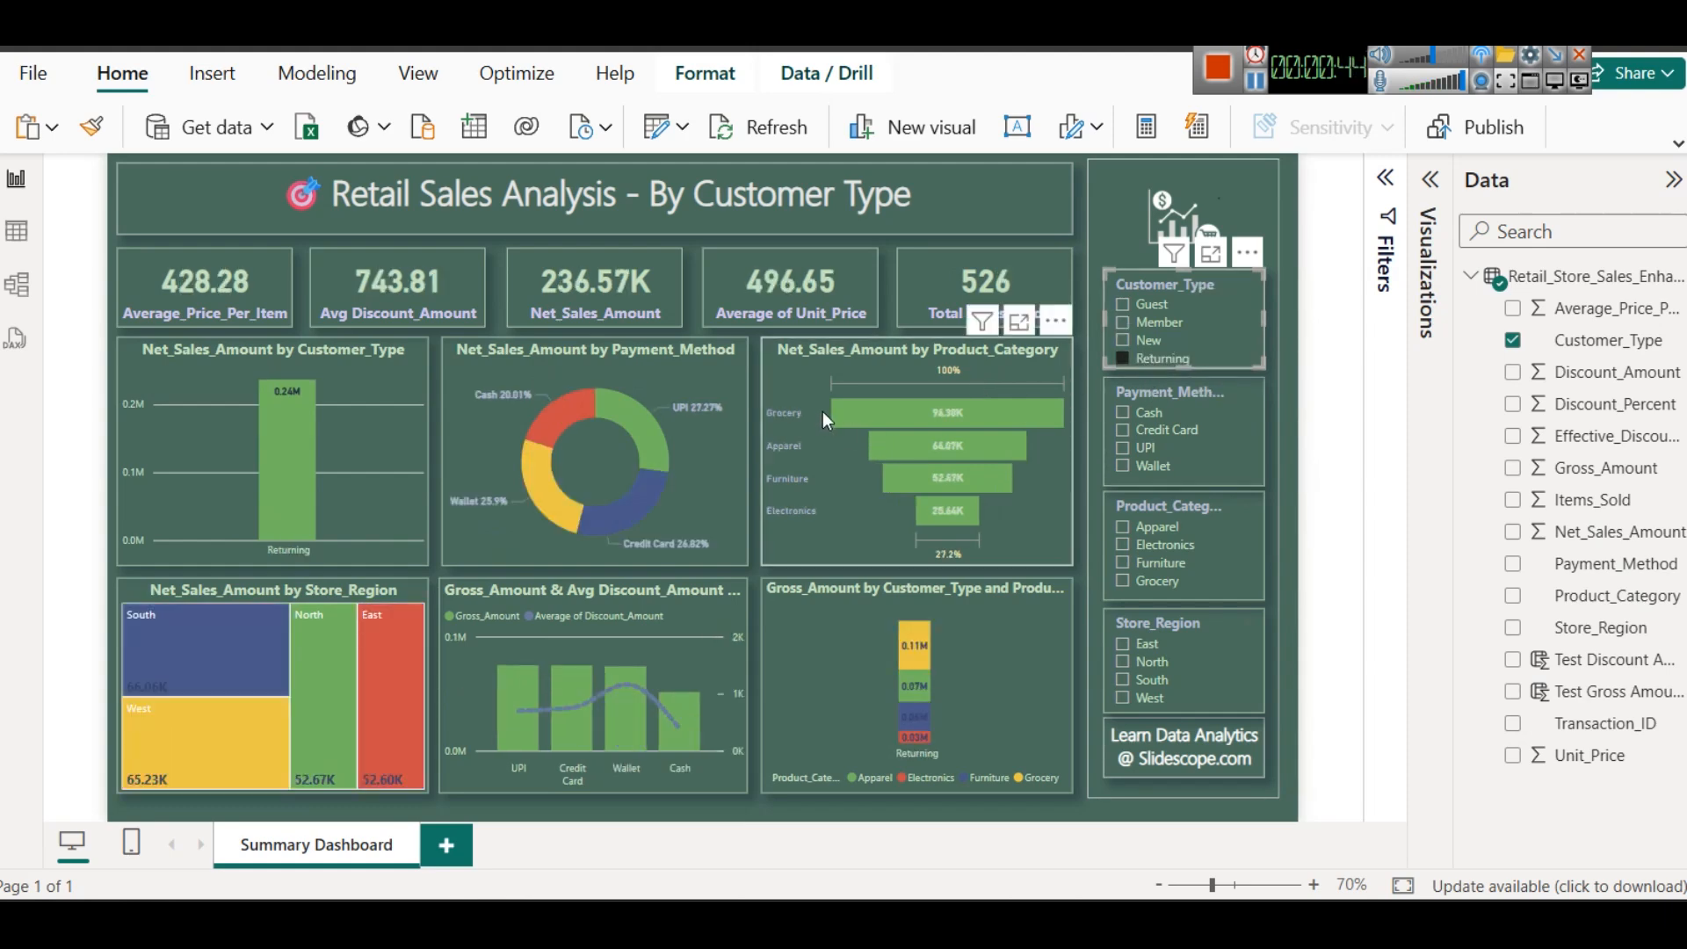
click(1144, 343)
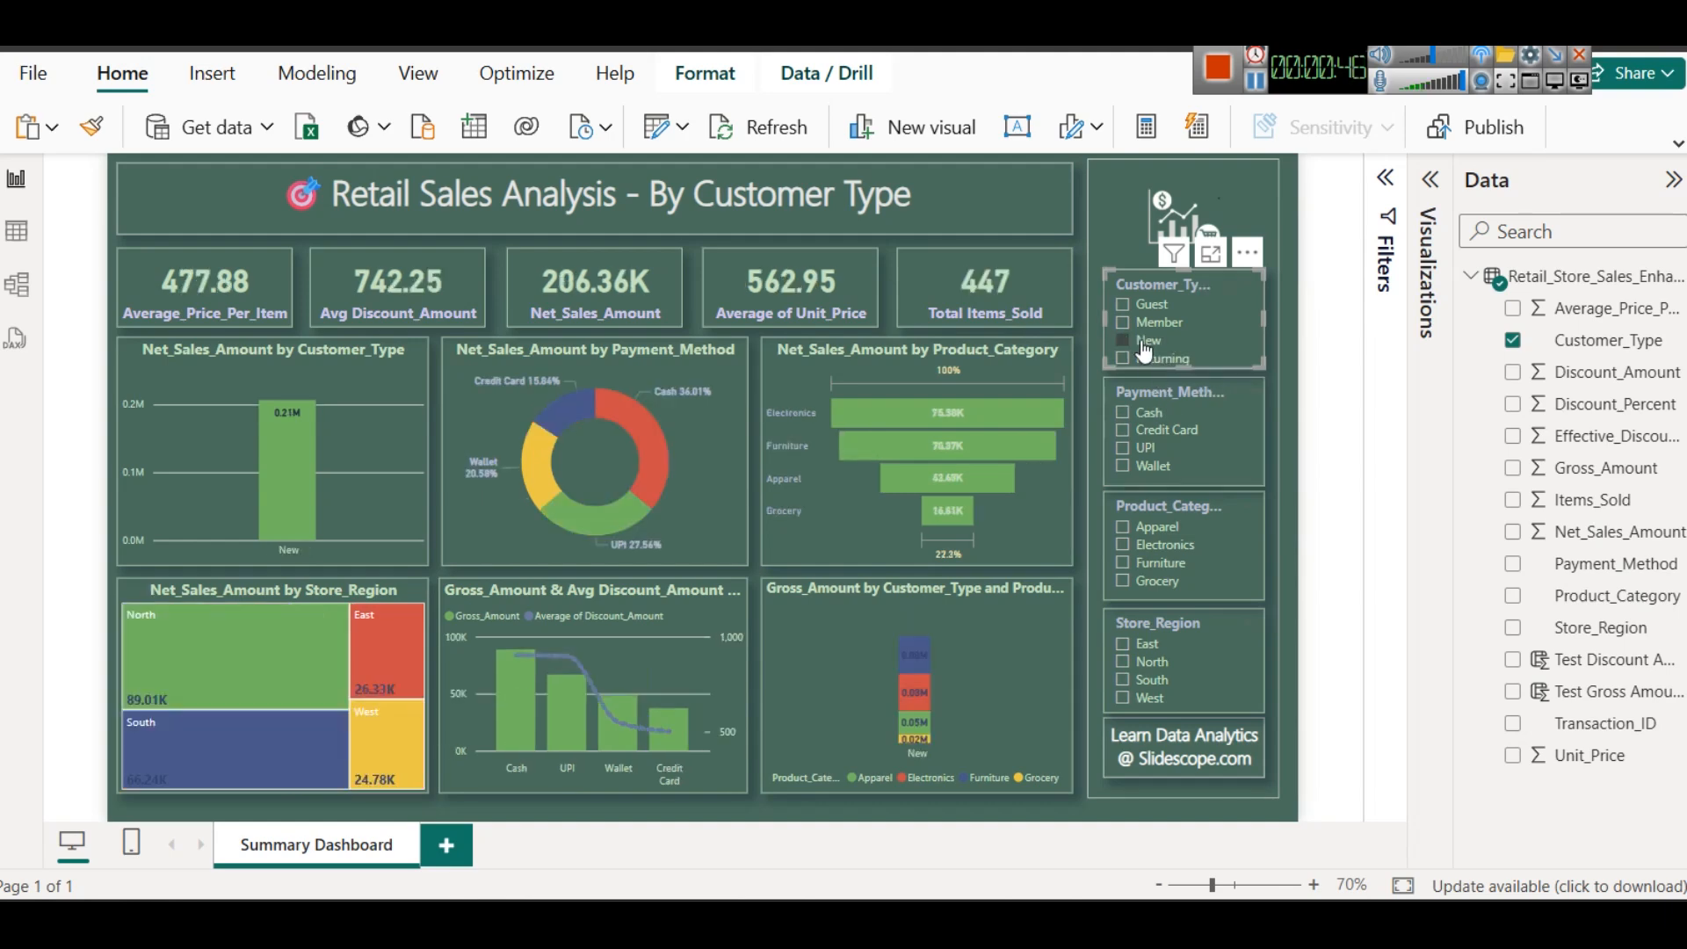
click(1143, 343)
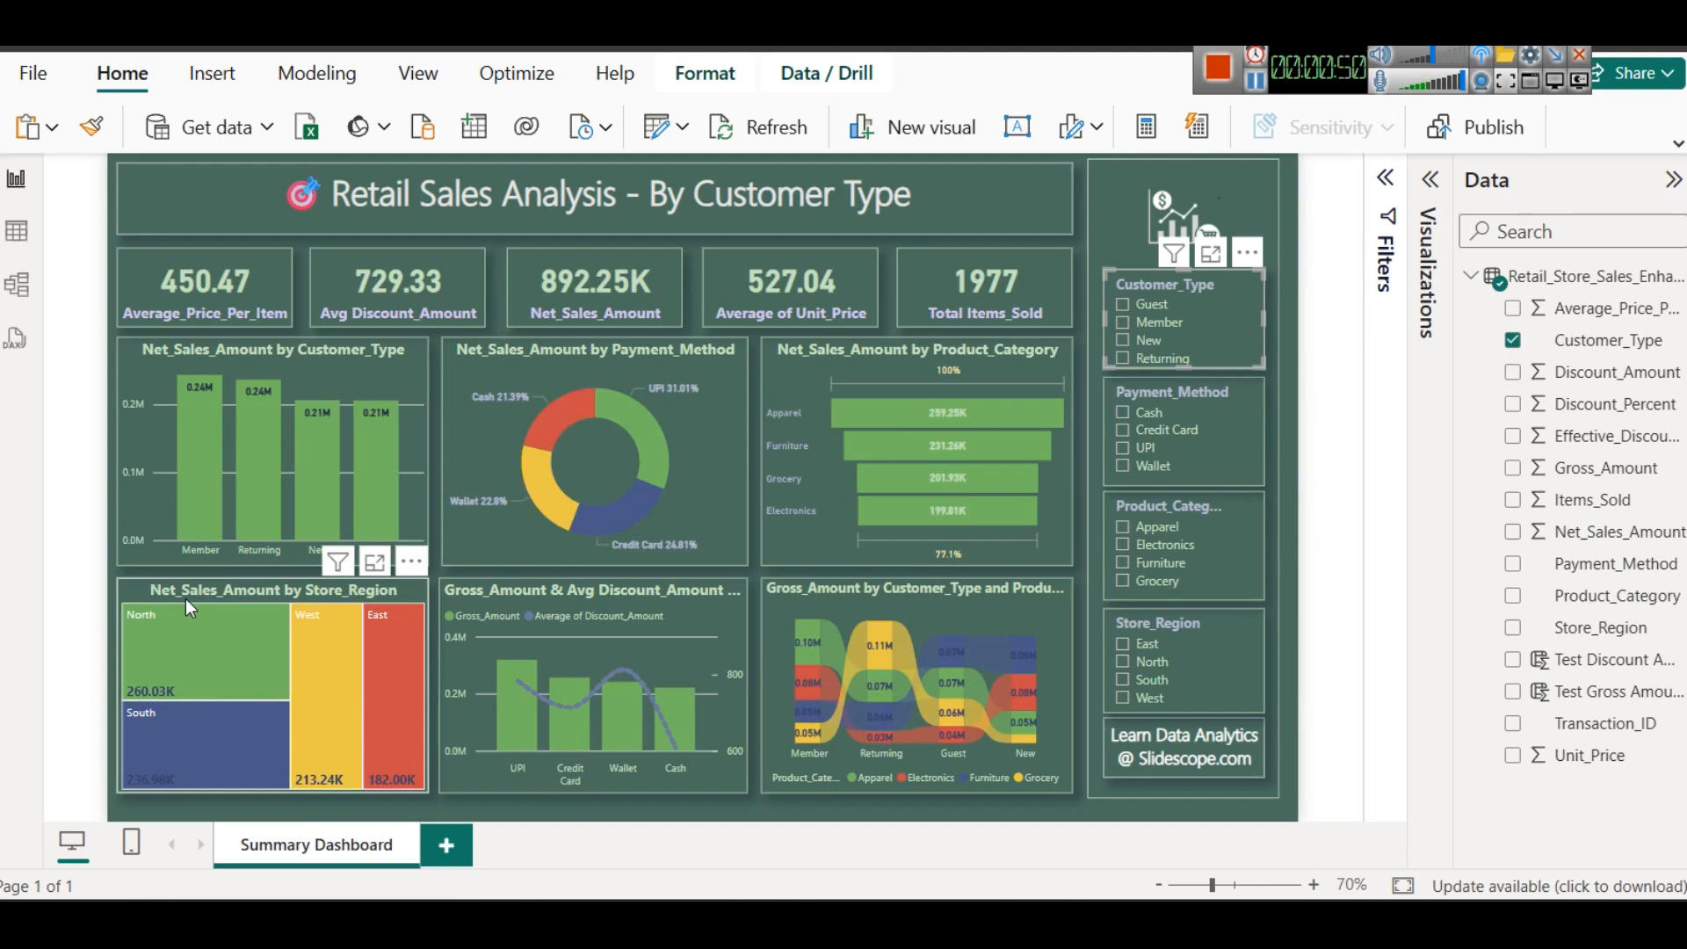
- Inspect the Gross_Amount by Customer_Type and Product_Category ribbon chart in focus mode and return to the report
mouse_move(209, 658)
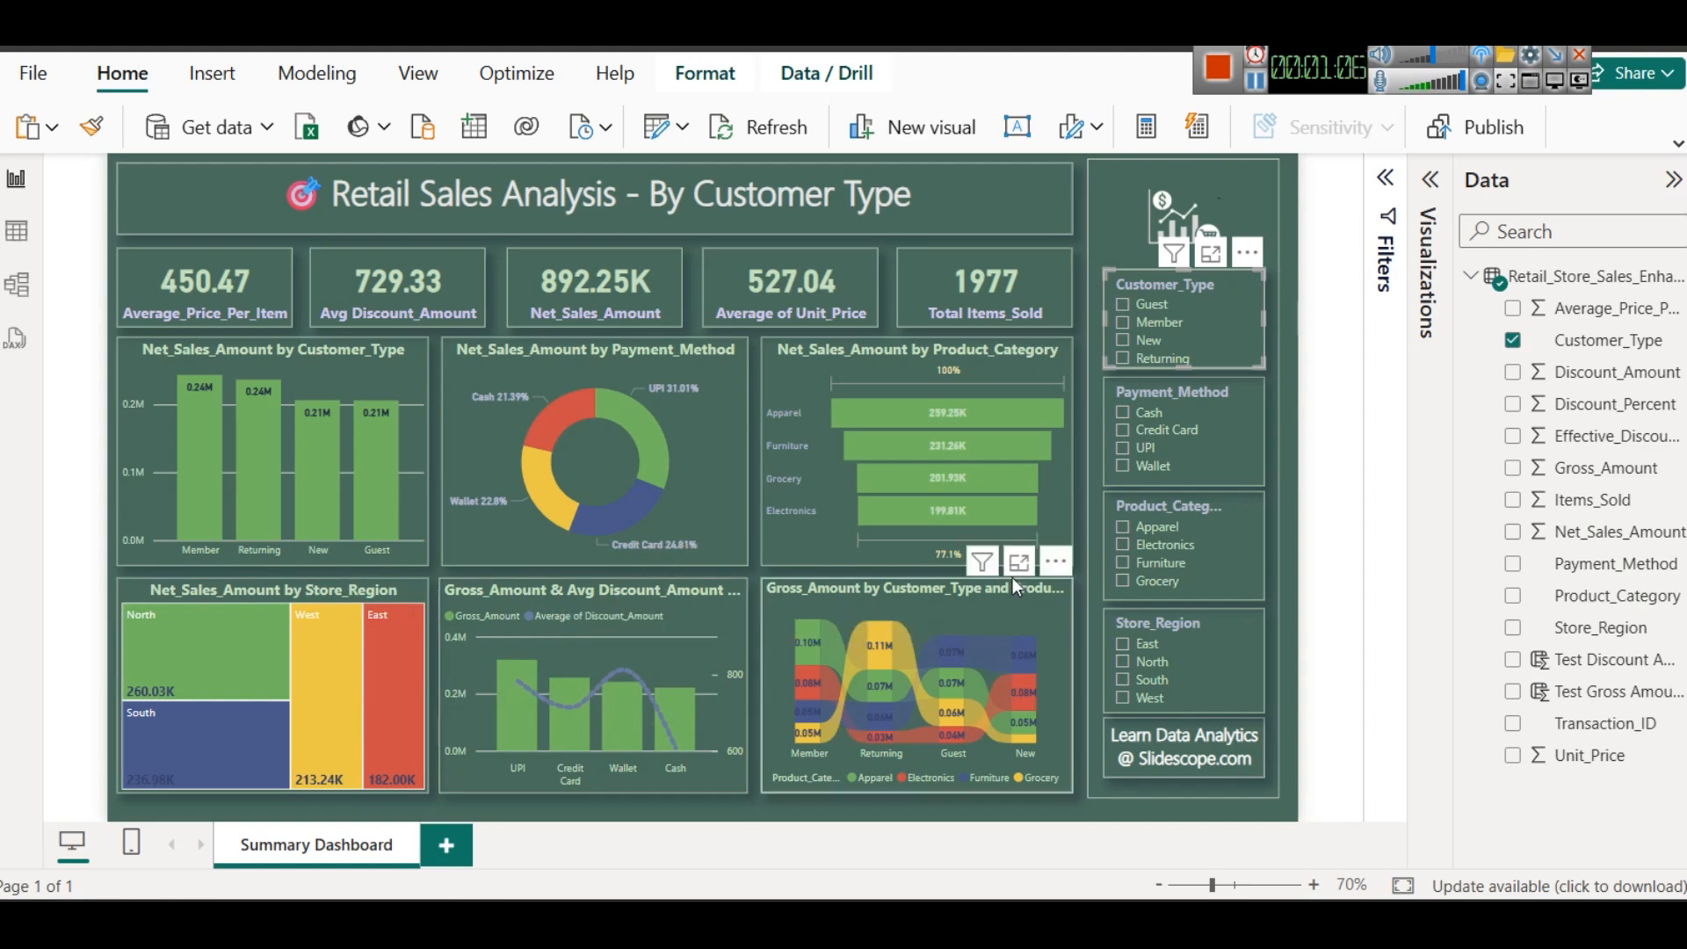
click(1017, 567)
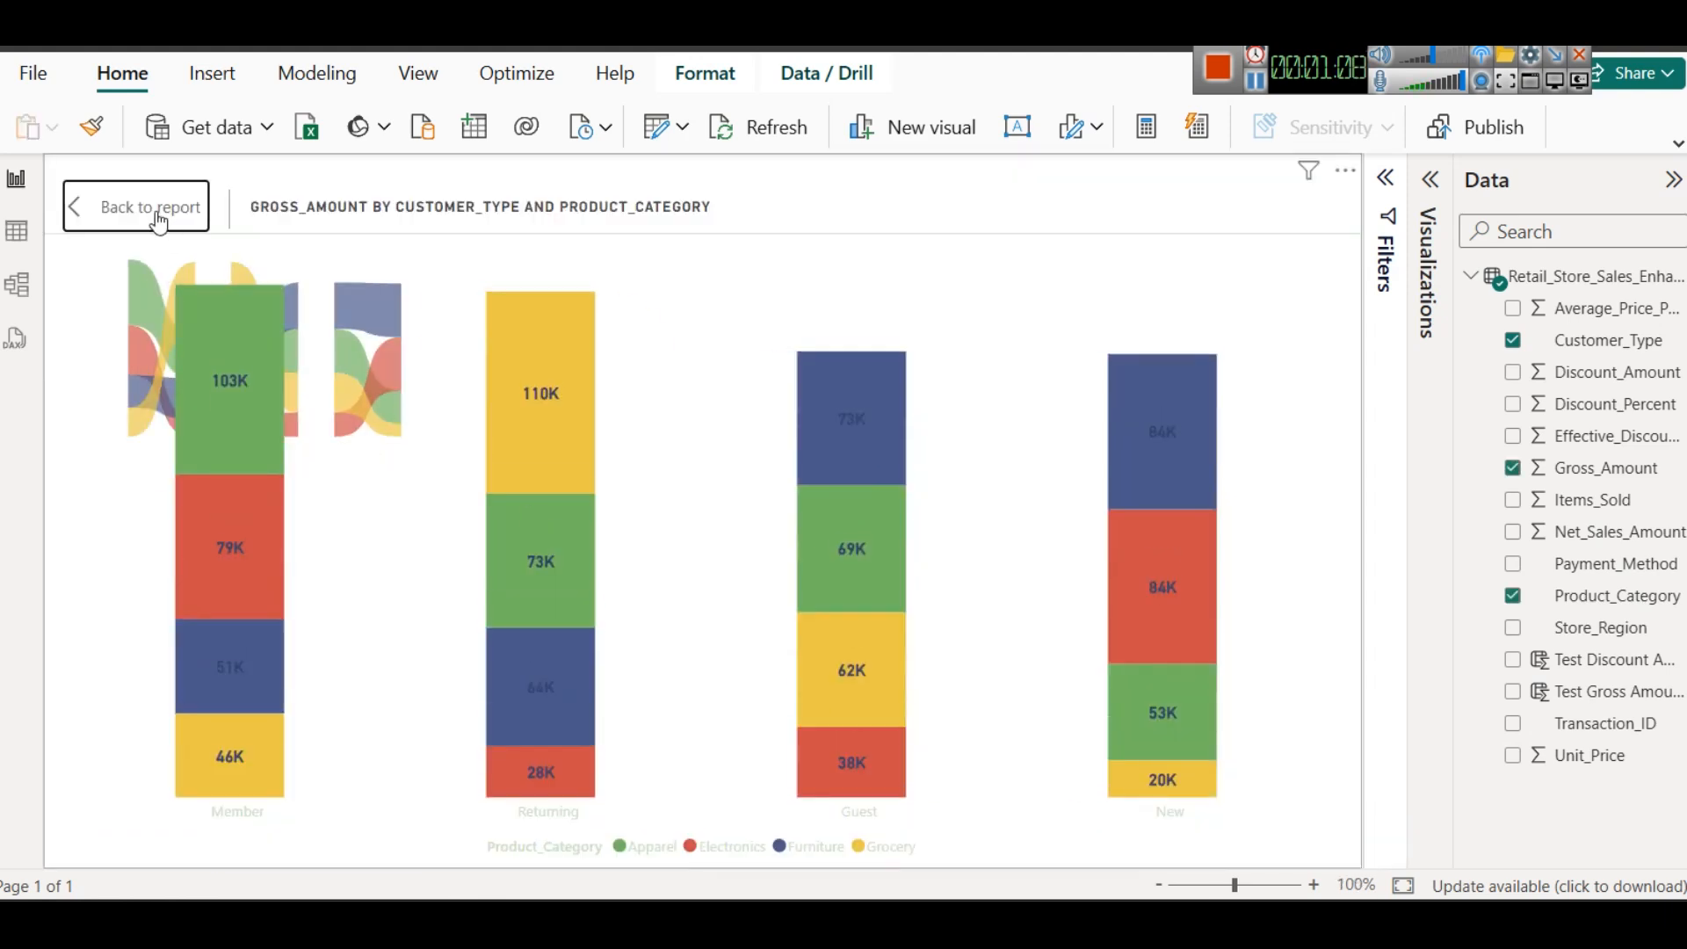
click(152, 208)
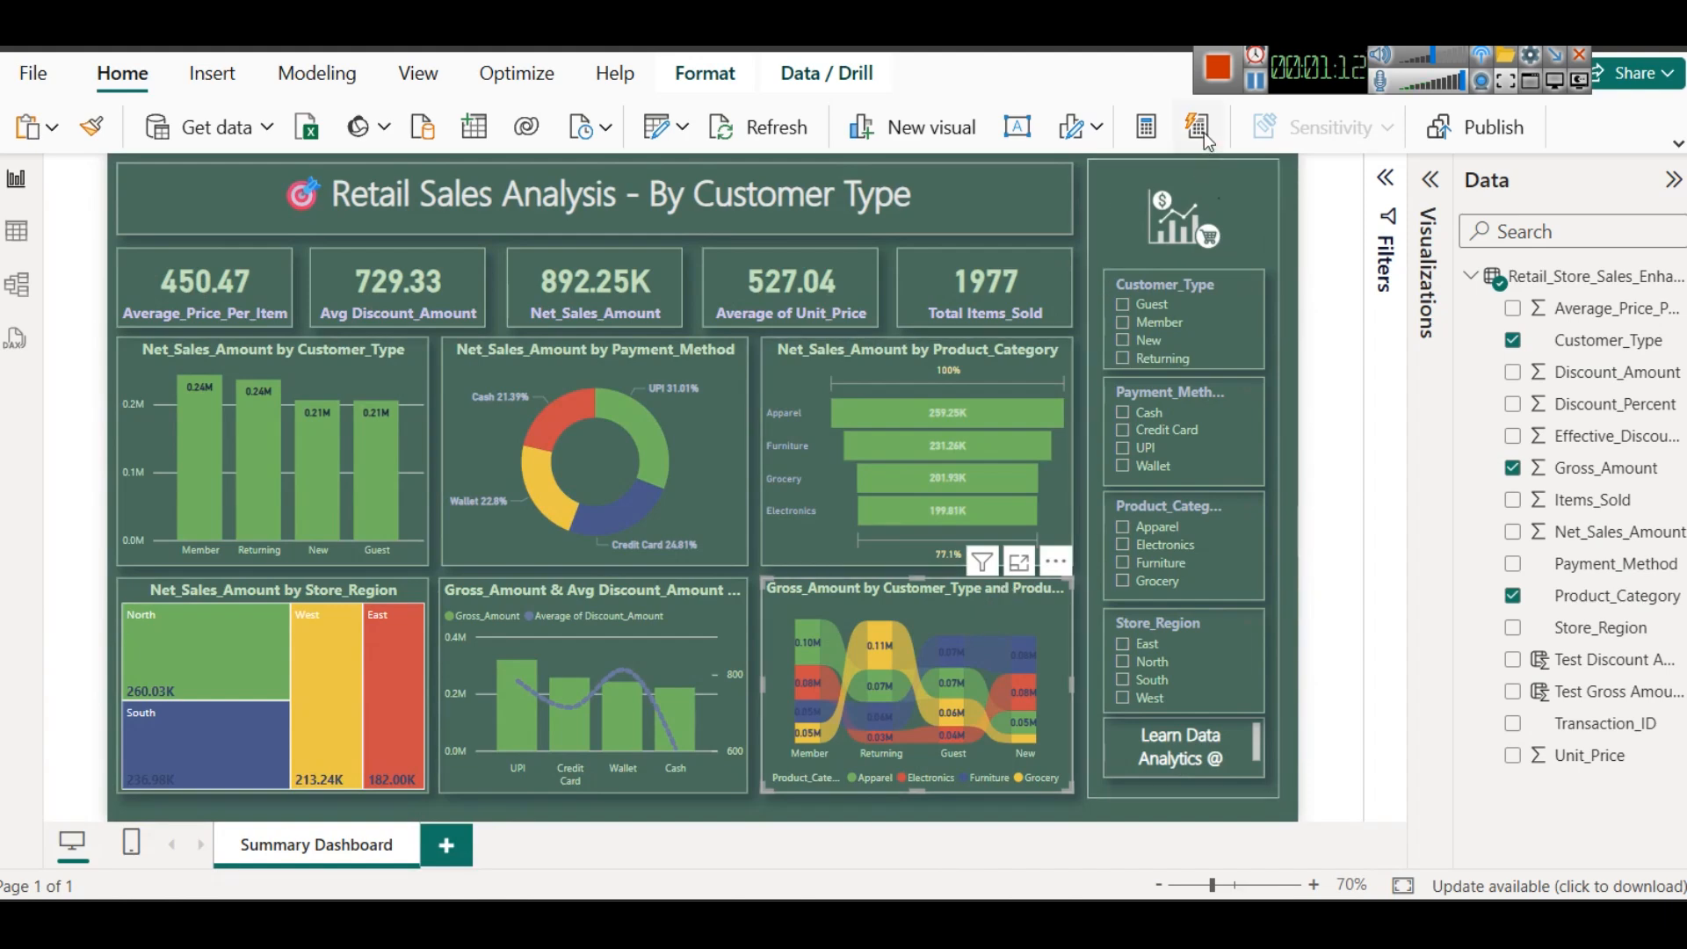
click(1018, 561)
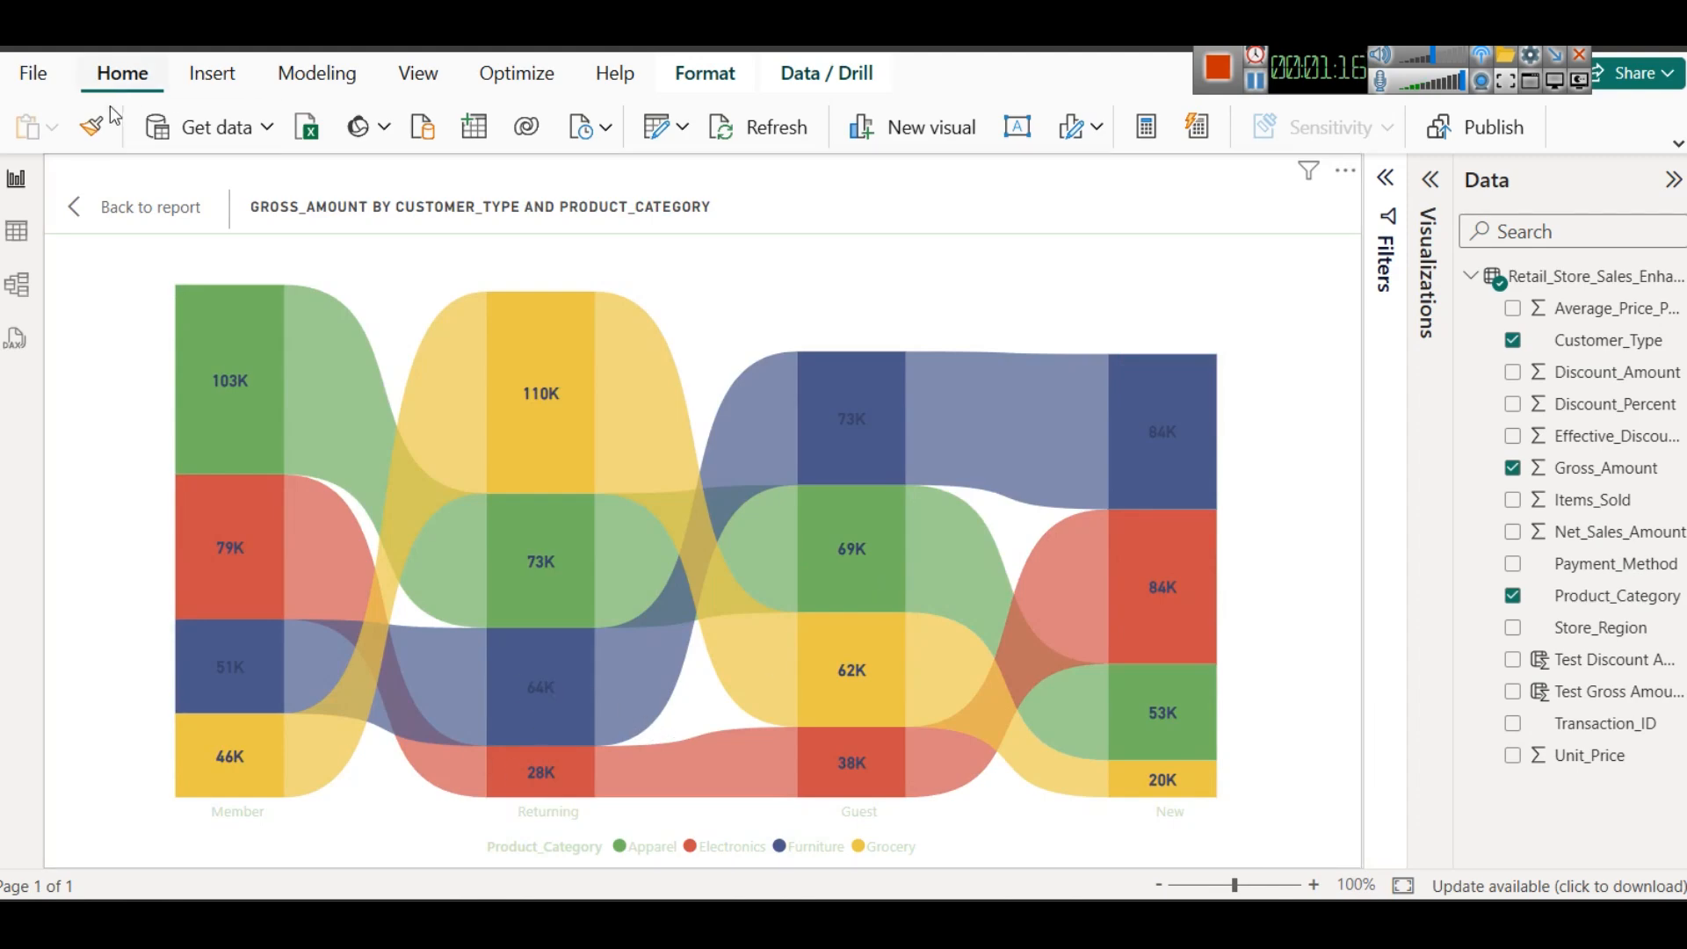
click(136, 209)
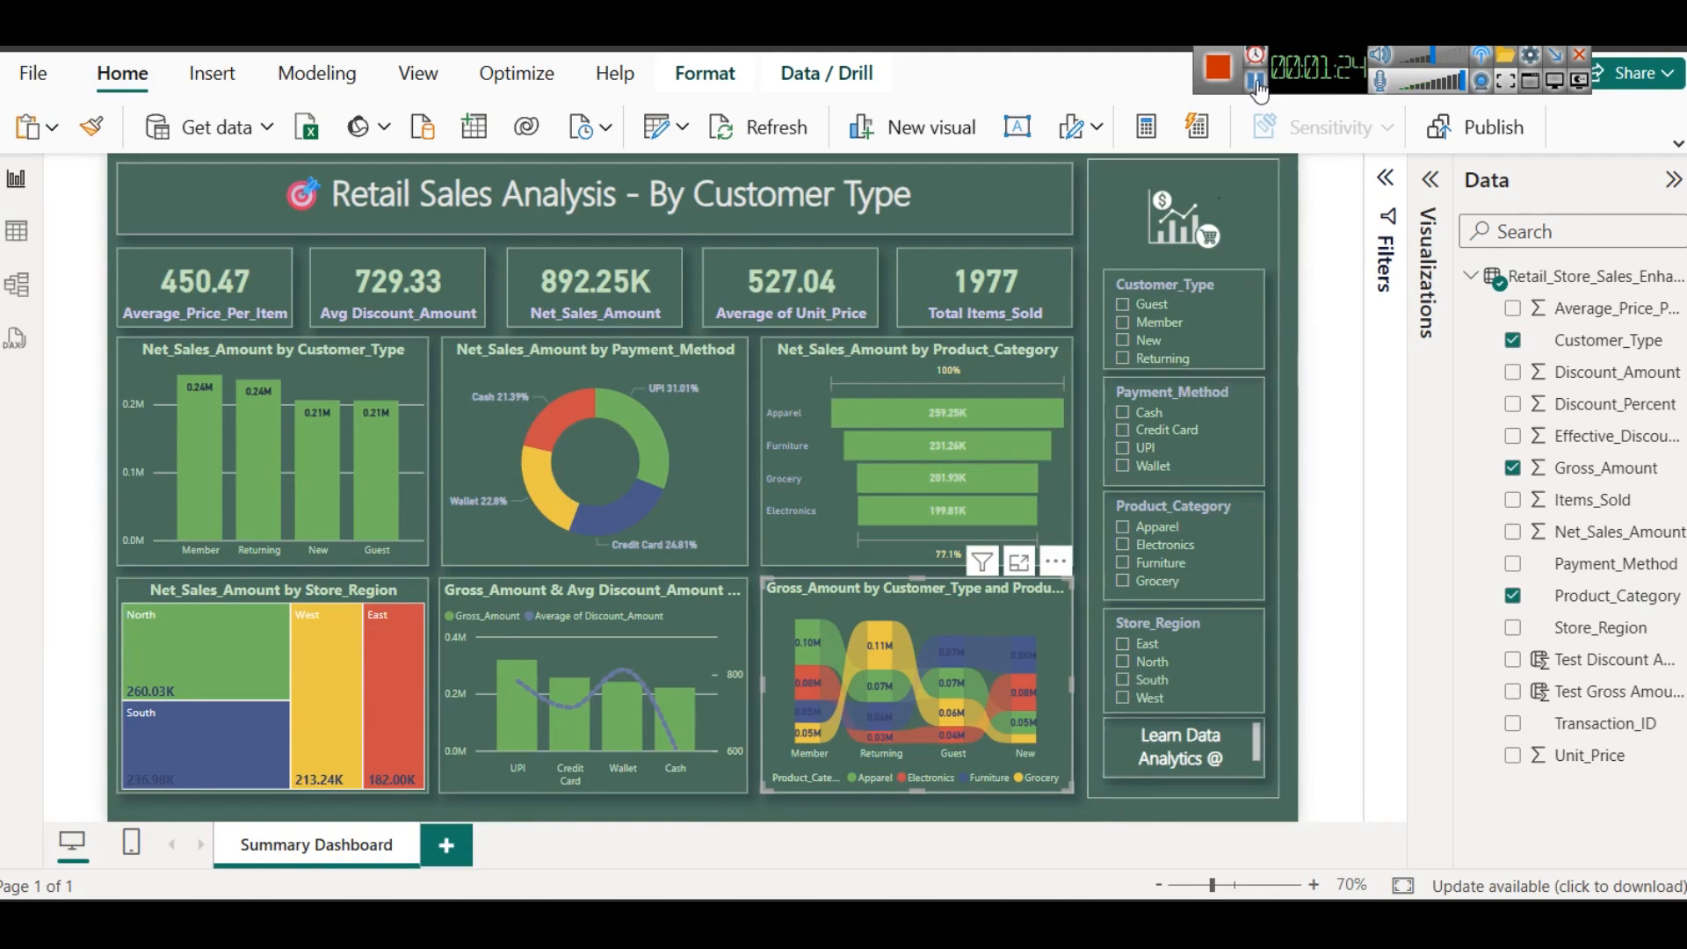
click(1358, 409)
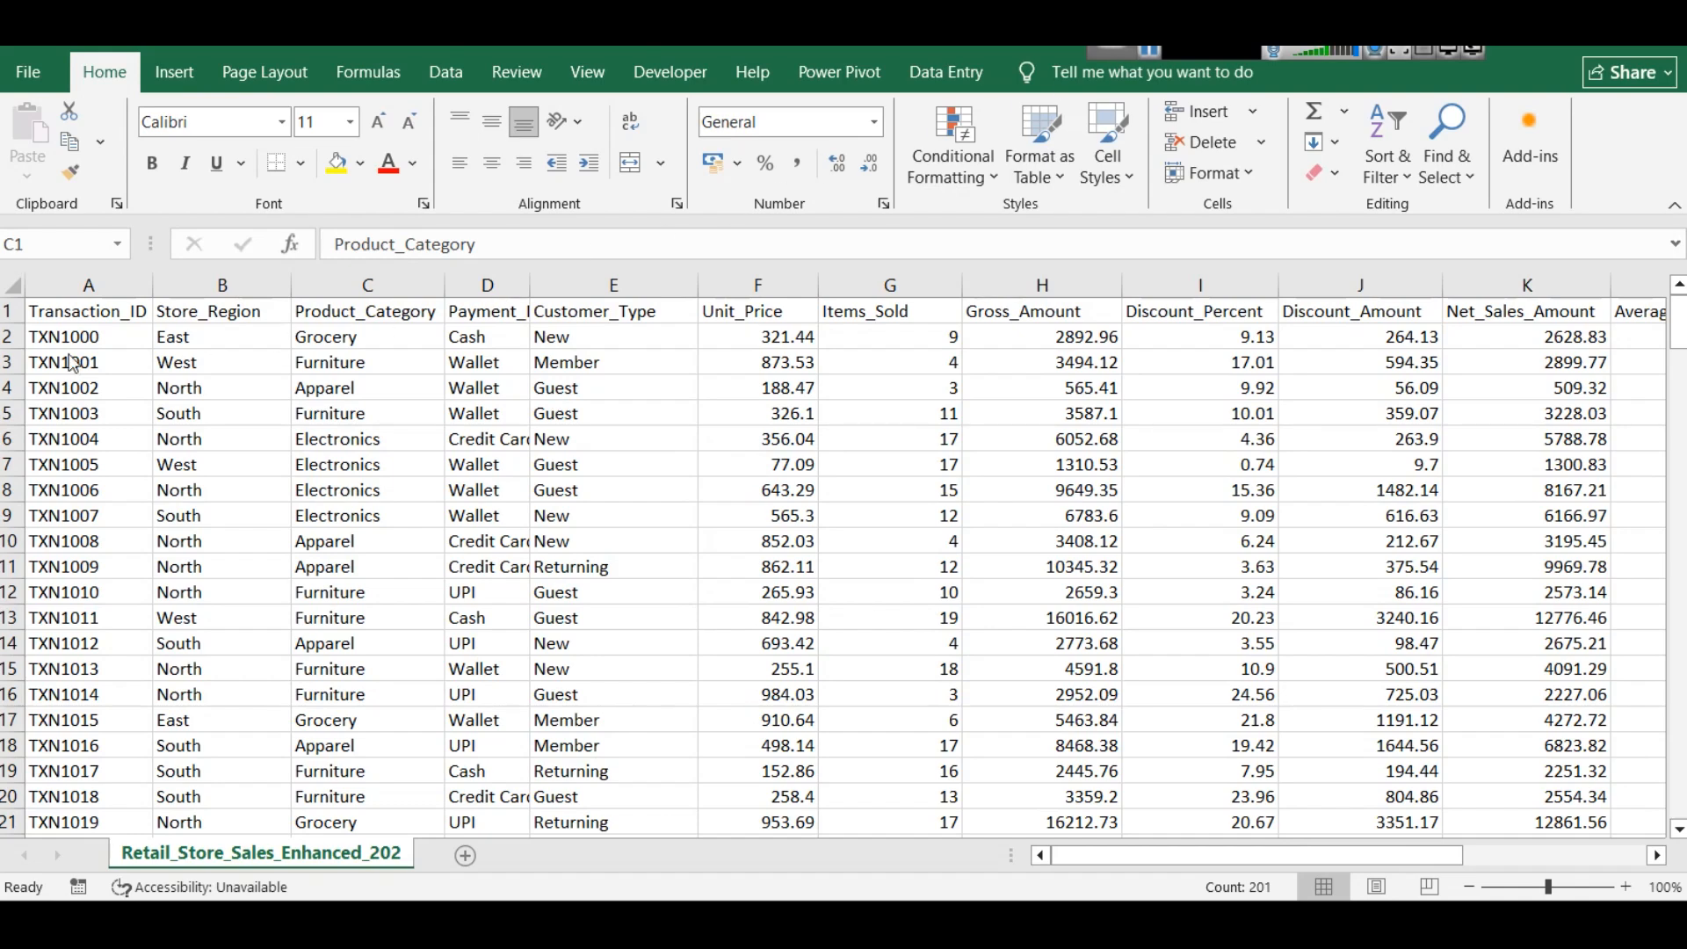
- In the Excel sales sheet, widen the Payment_Method column to show its full entries and narrow the Customer_Type column
click(220, 286)
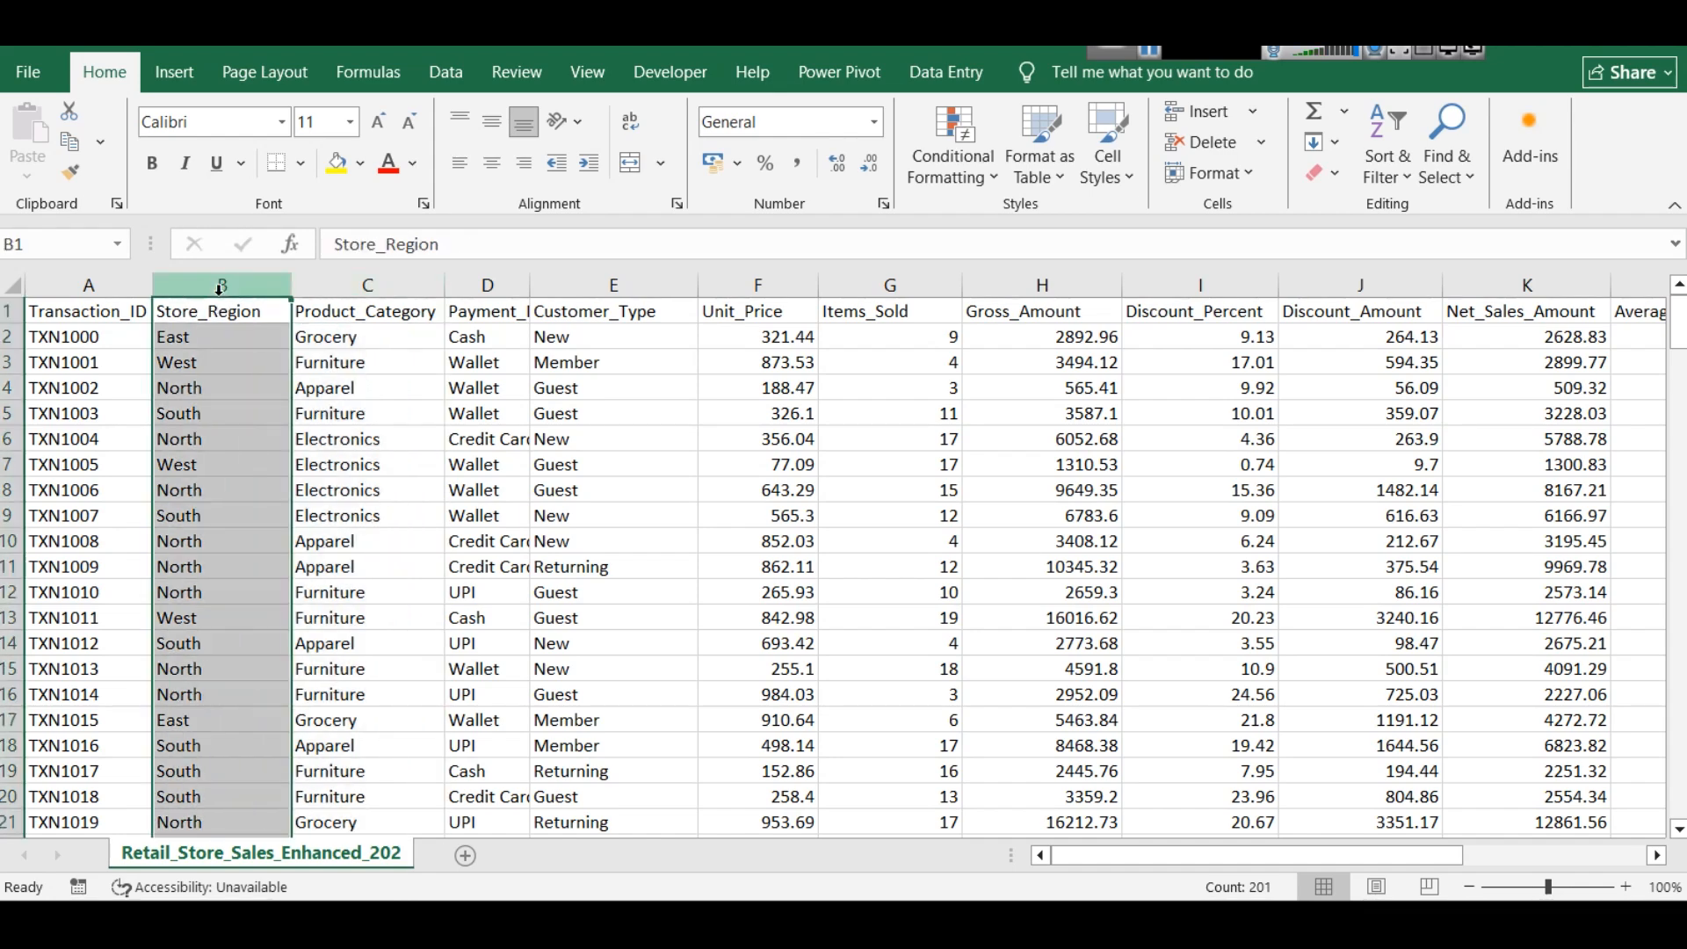
click(306, 309)
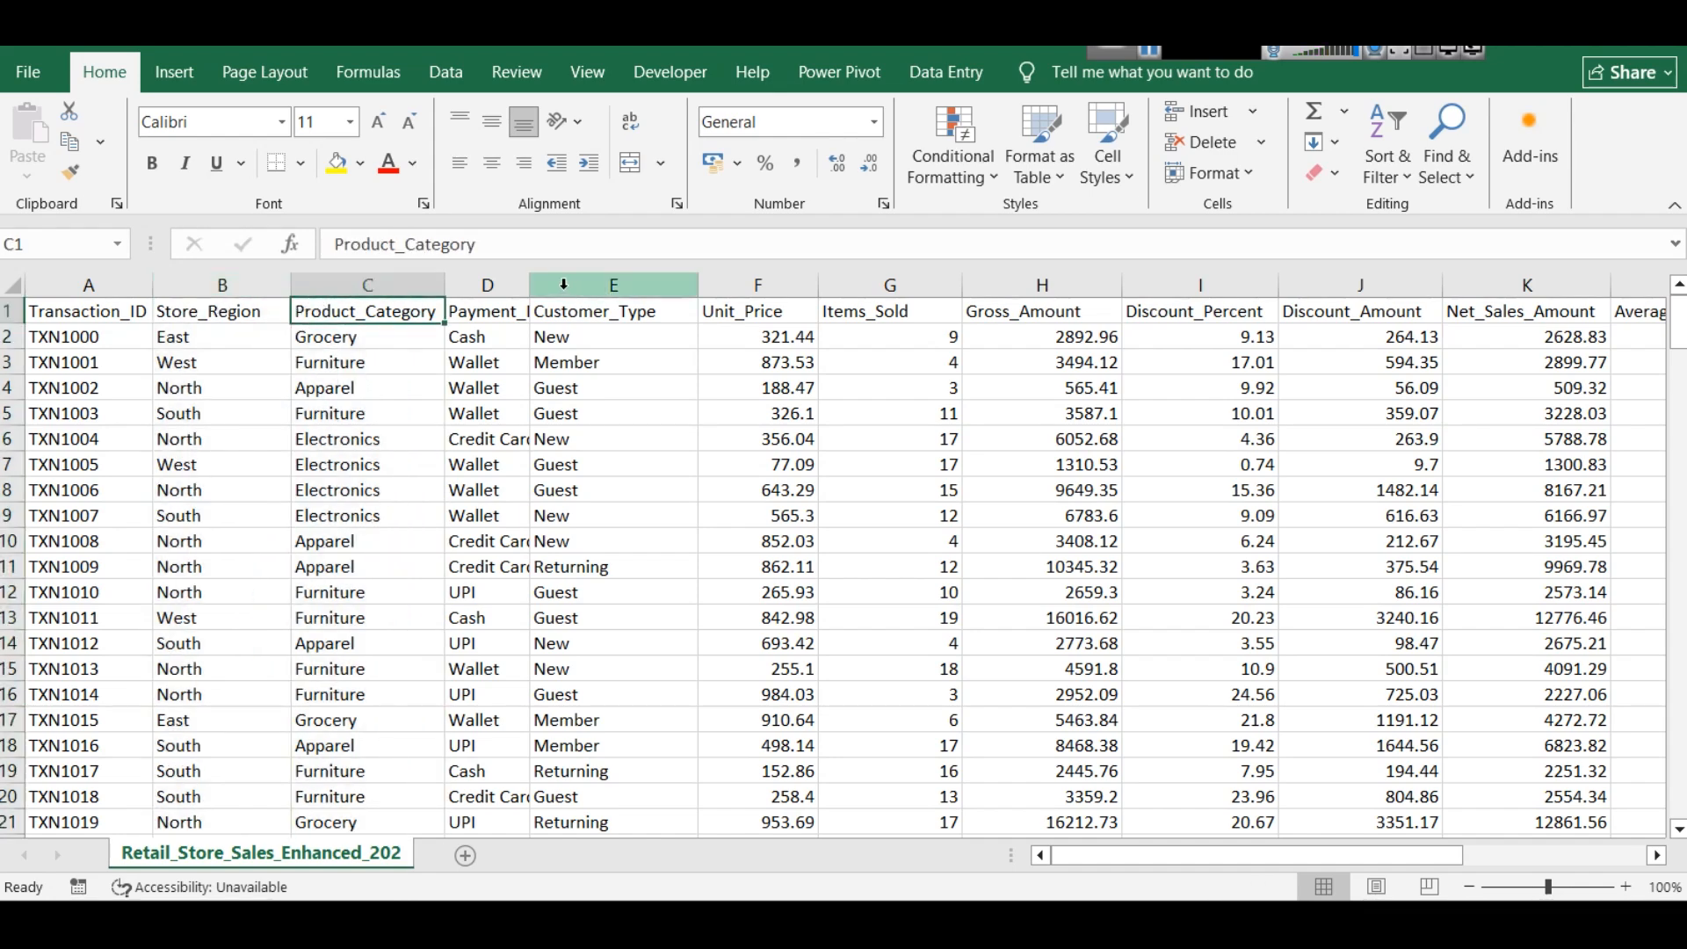
drag(531, 284, 619, 284)
click(527, 280)
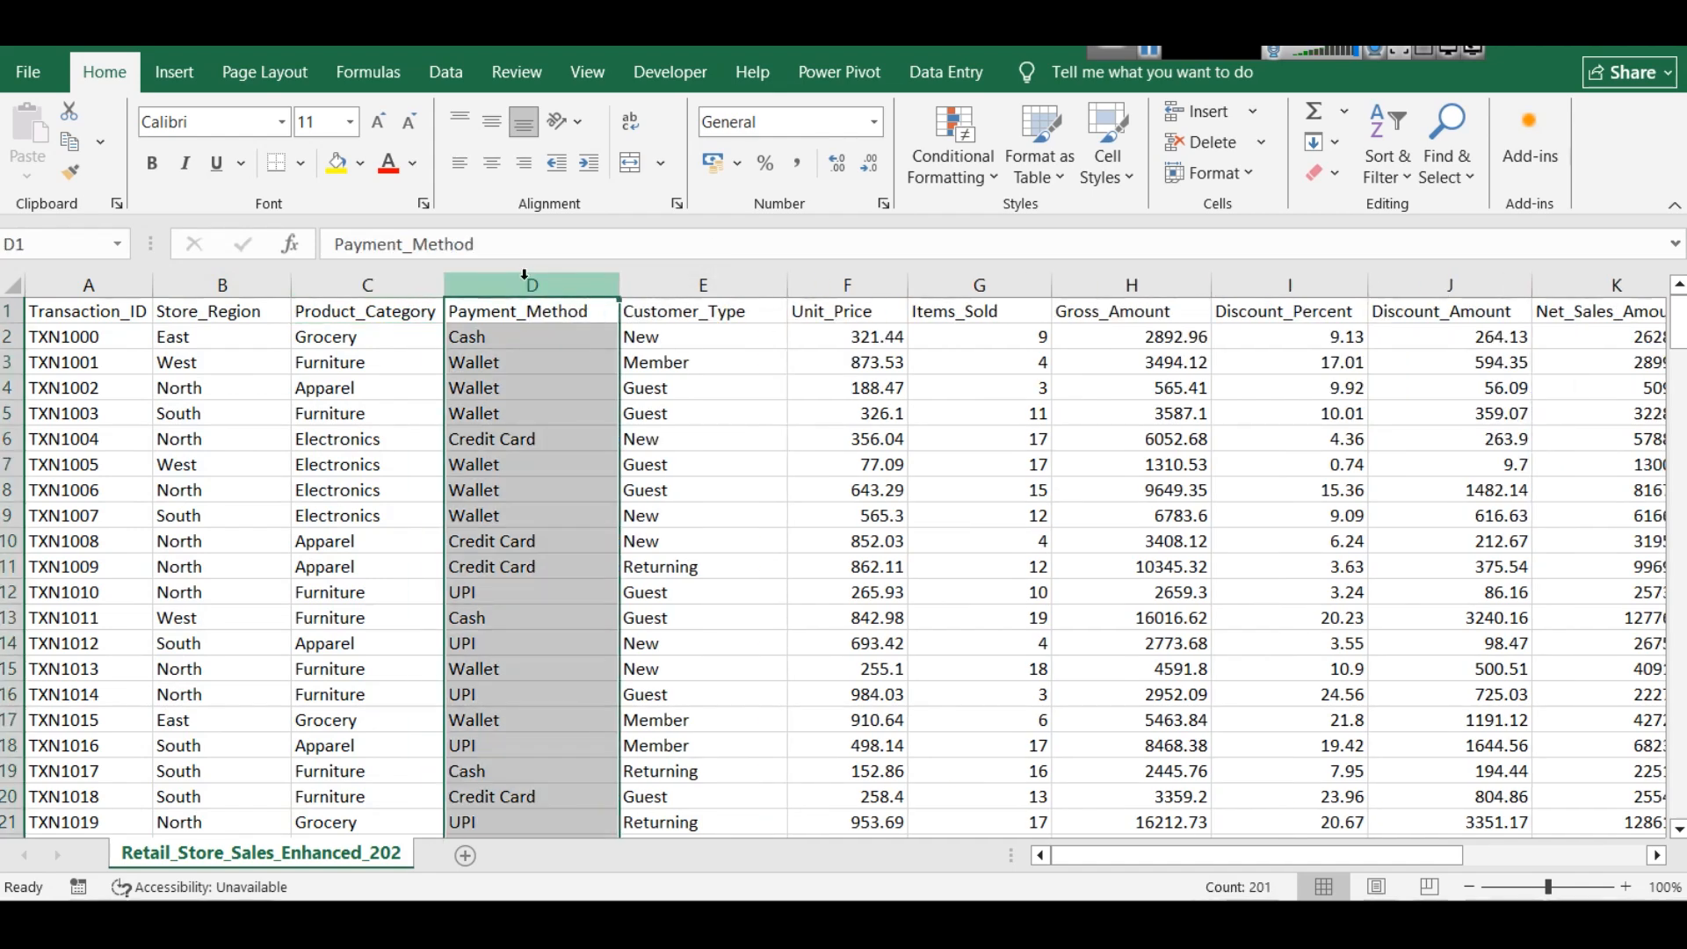
click(719, 282)
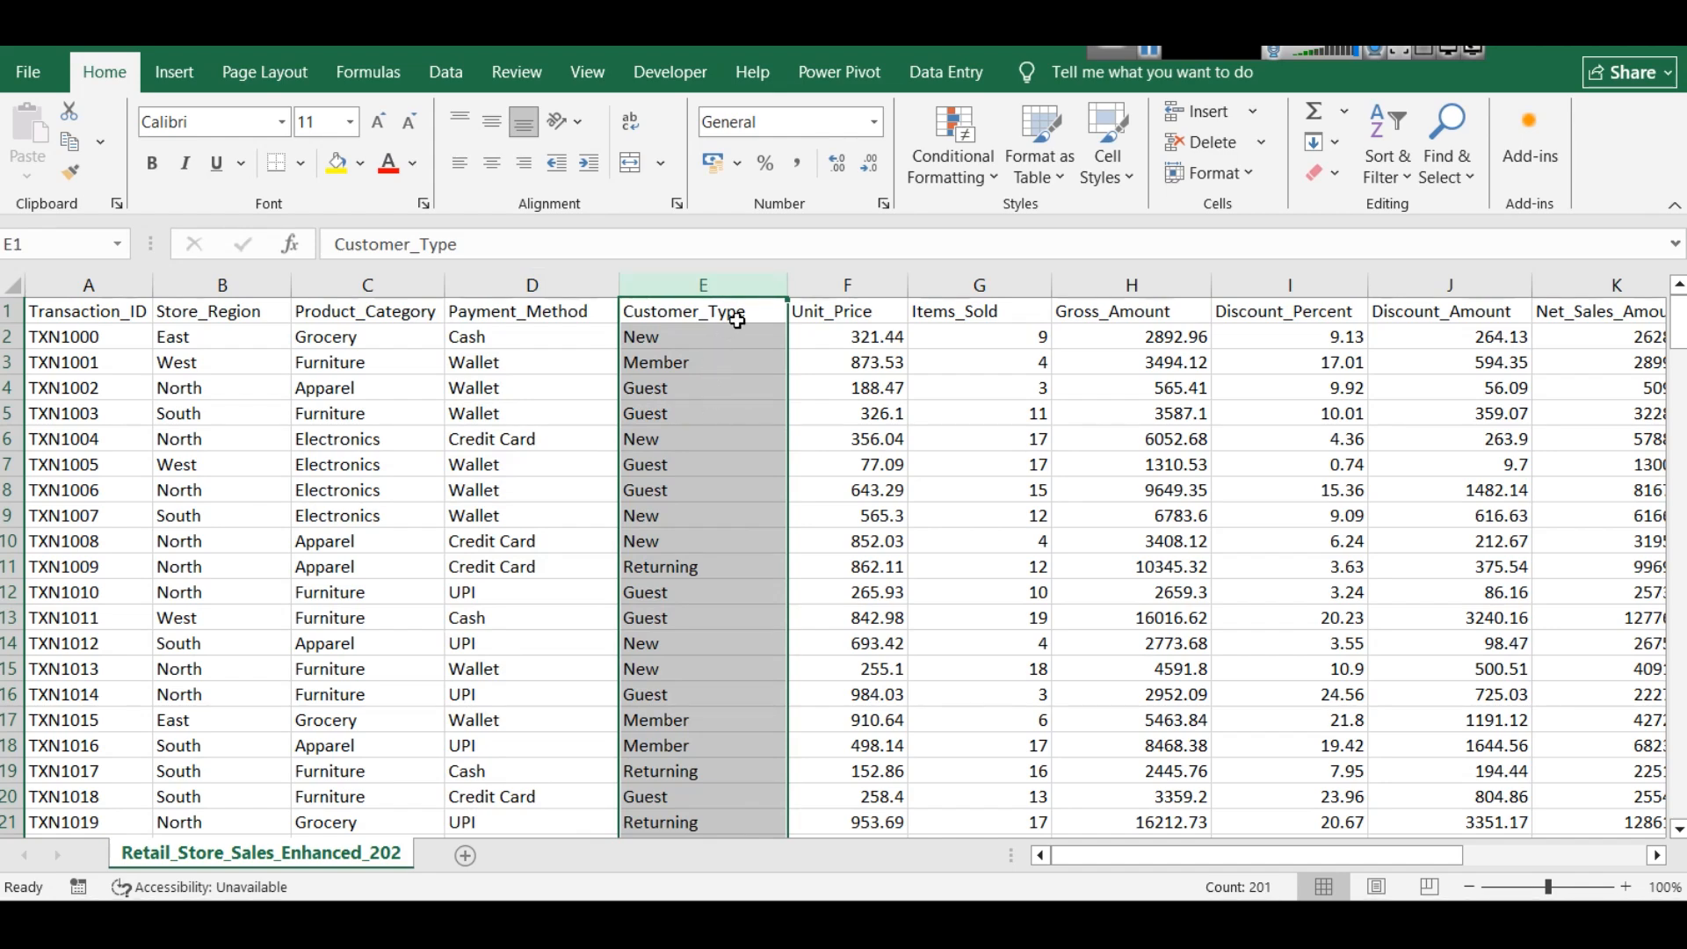
drag(789, 285, 738, 285)
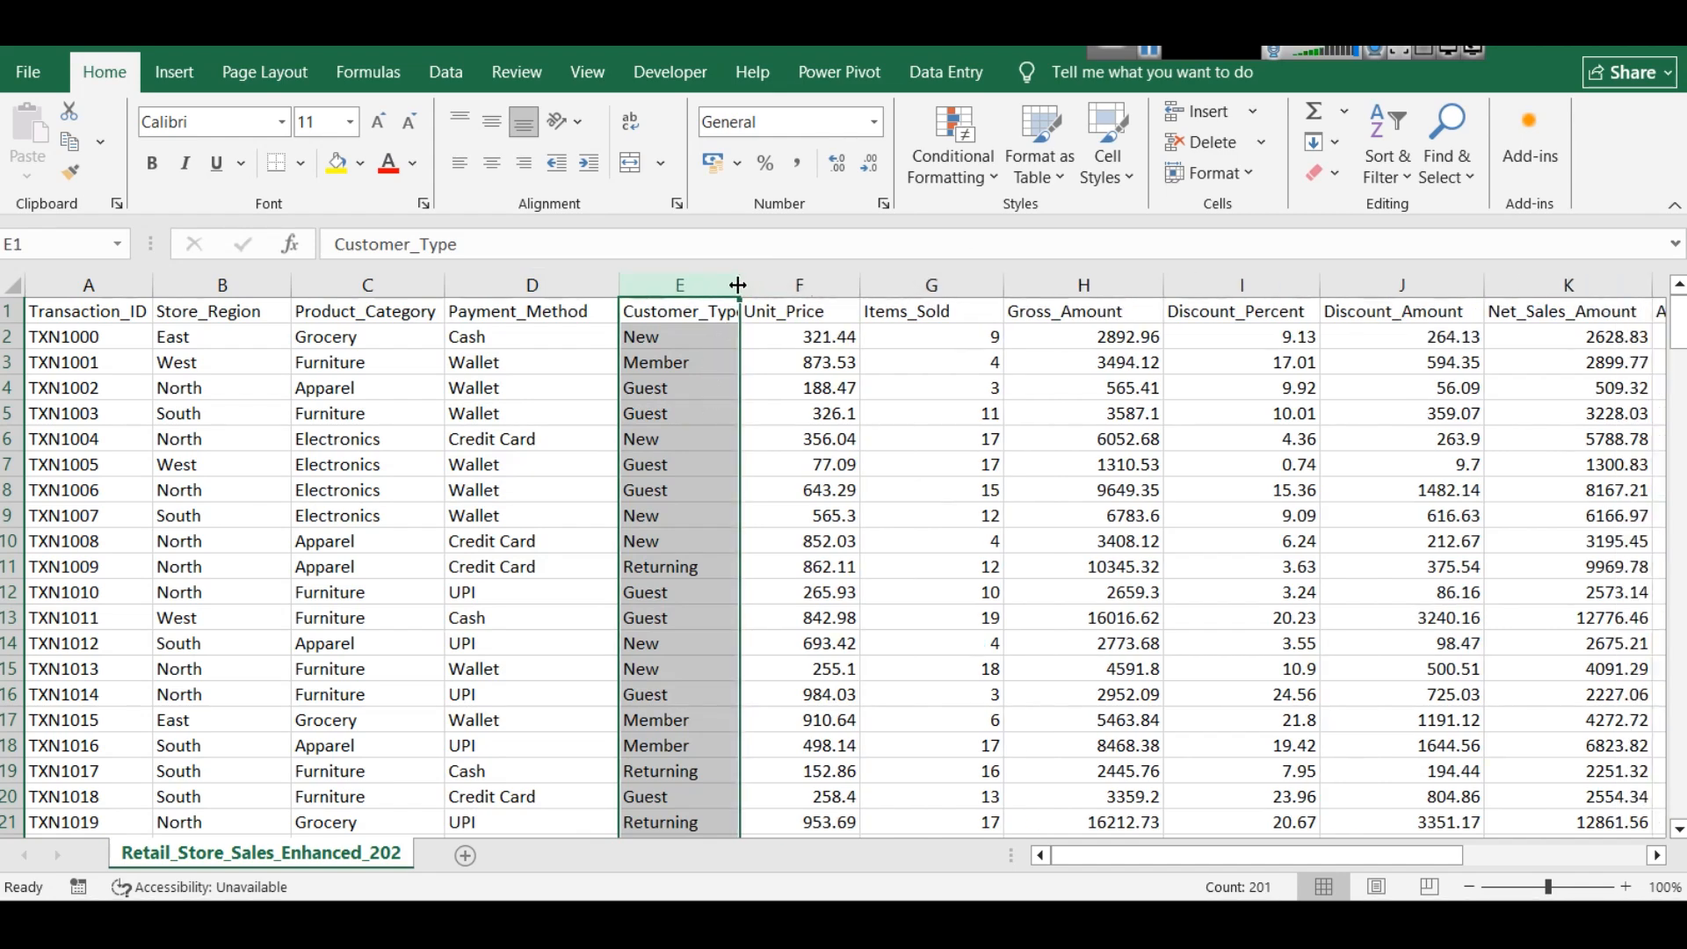
- Examine the Unit_Price and Items_Sold columns and their first-row values, together with the Gross_Amount column
click(819, 285)
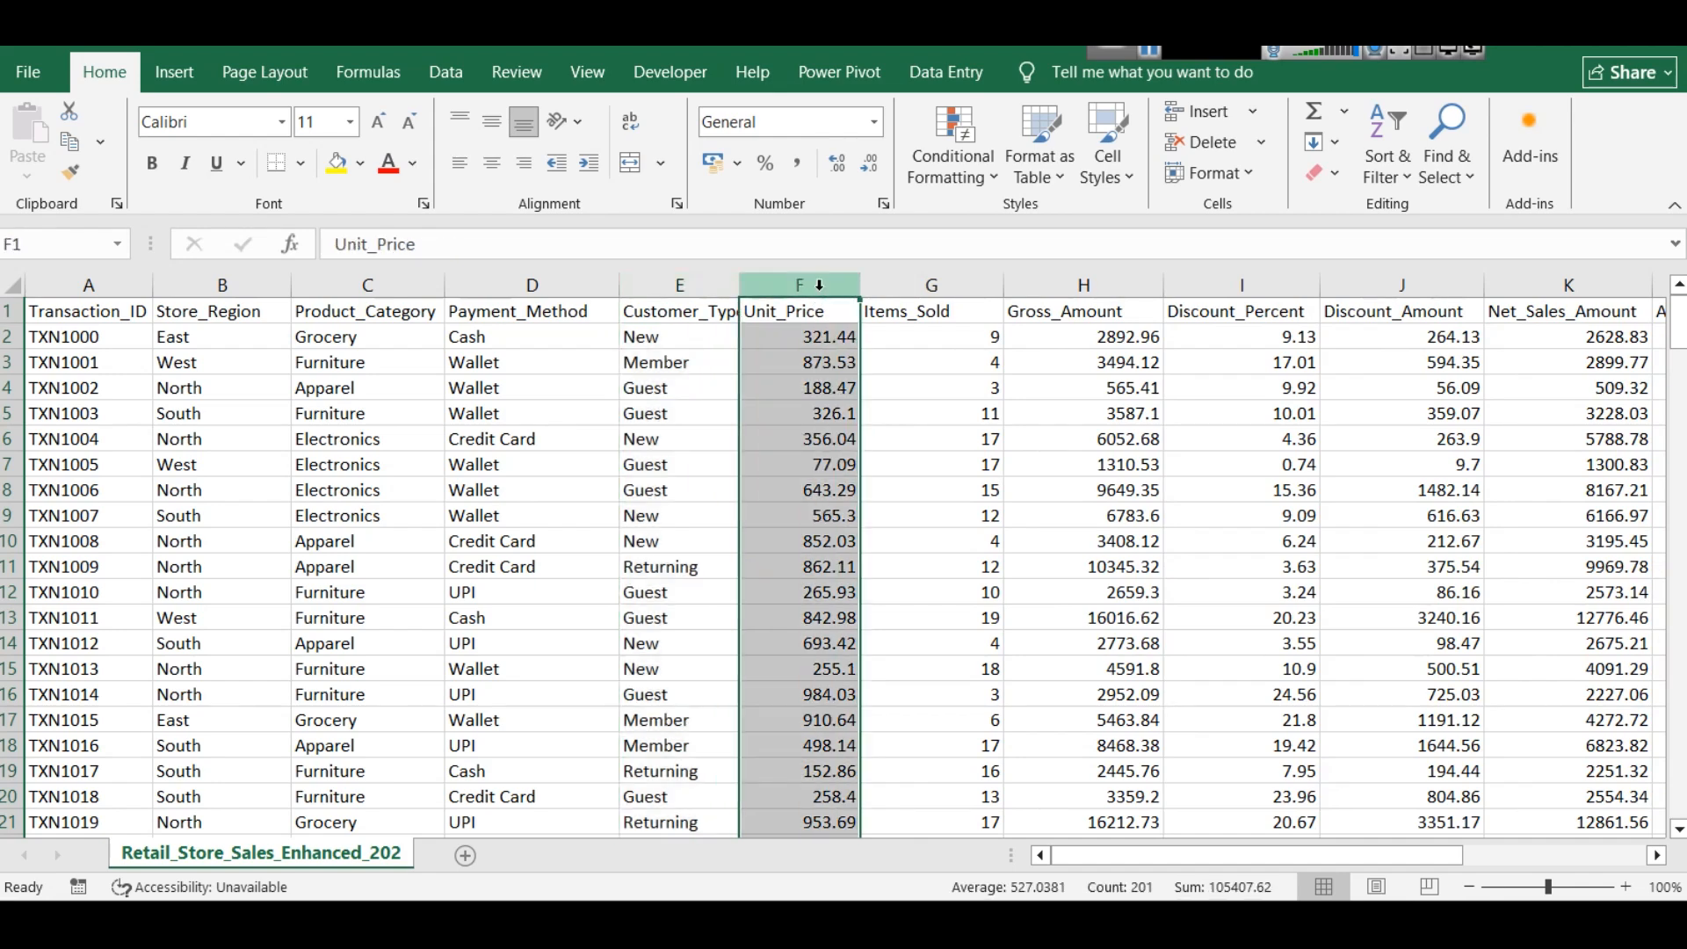
click(928, 334)
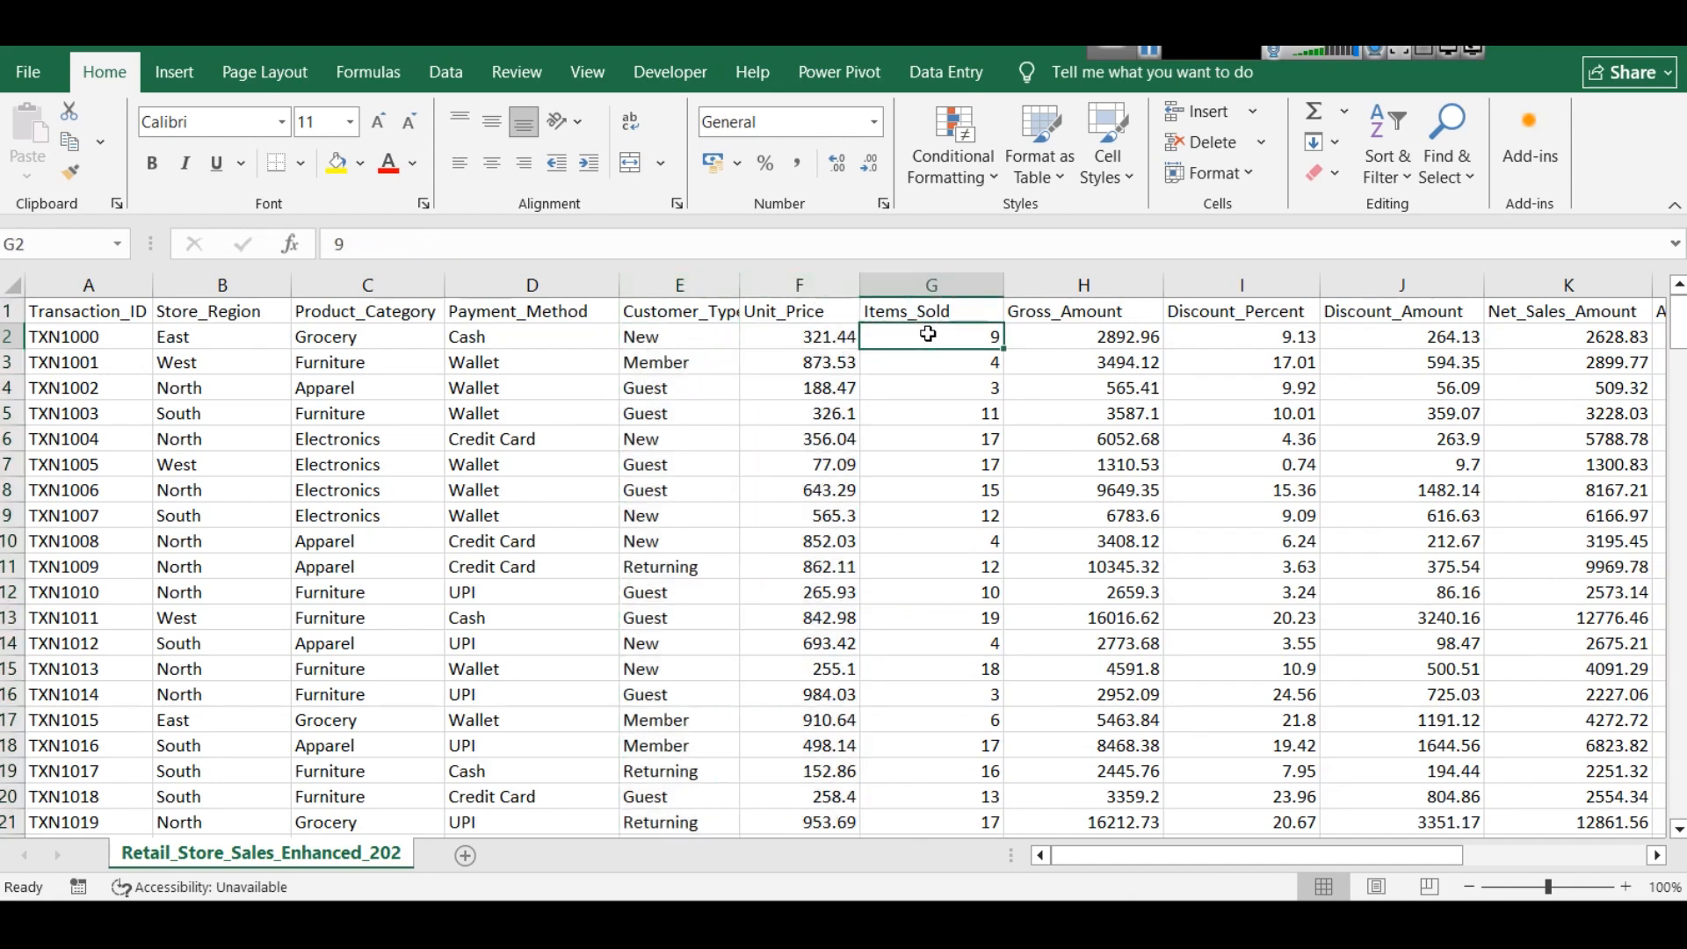
drag(823, 343, 929, 347)
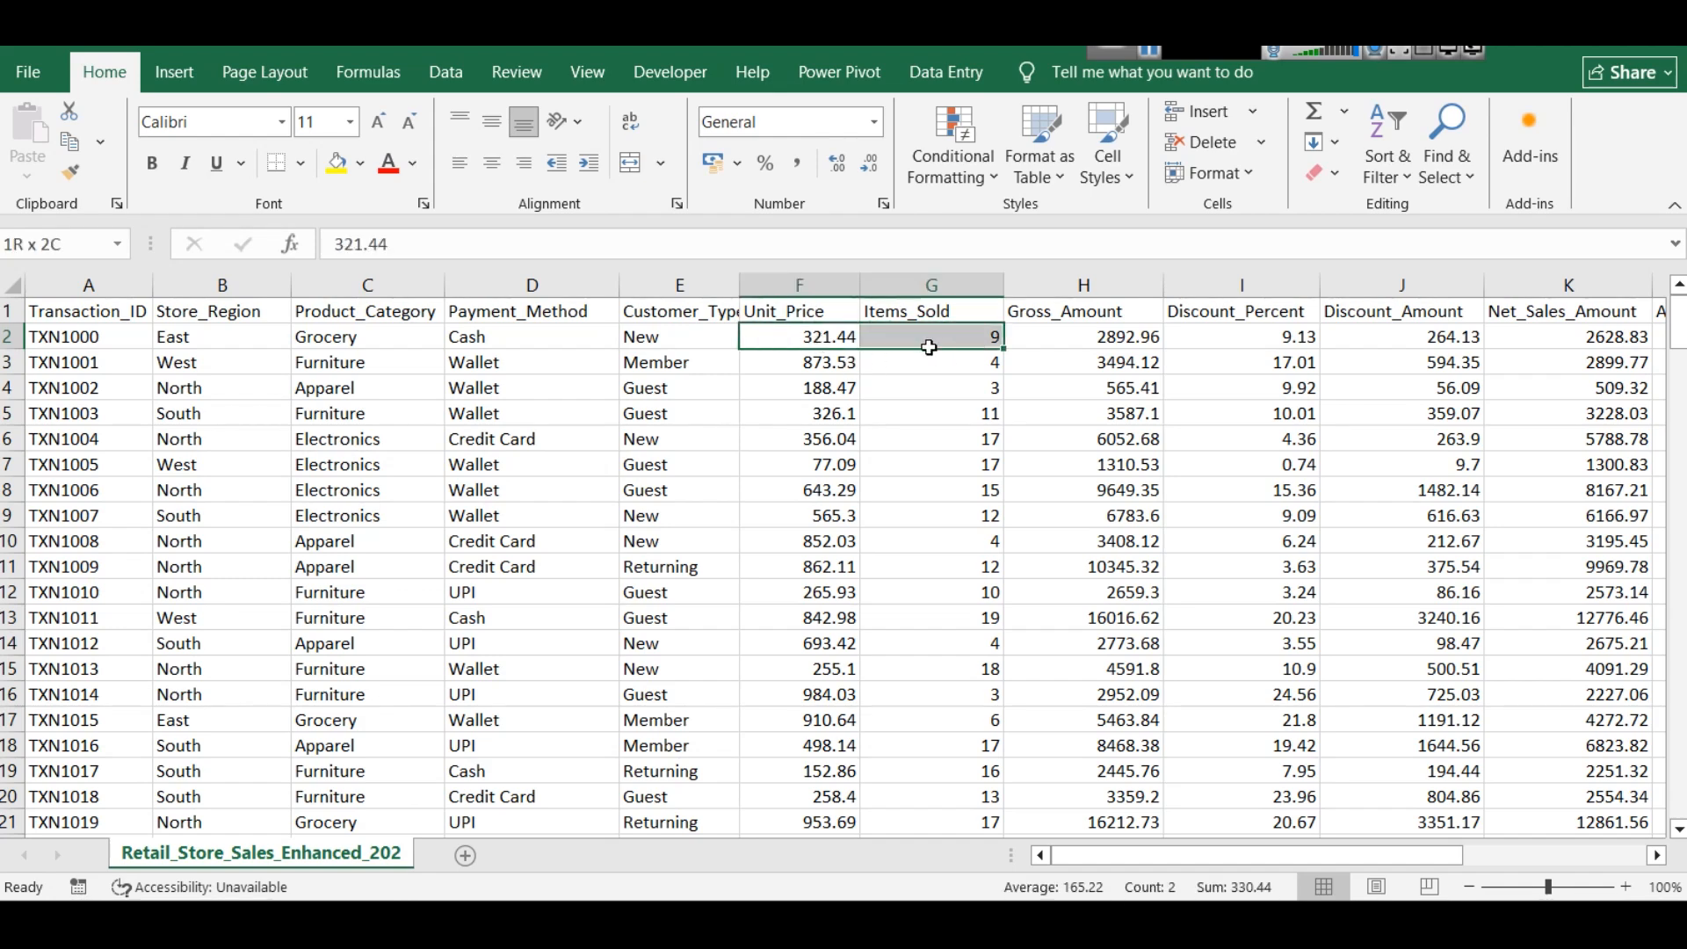
click(1104, 274)
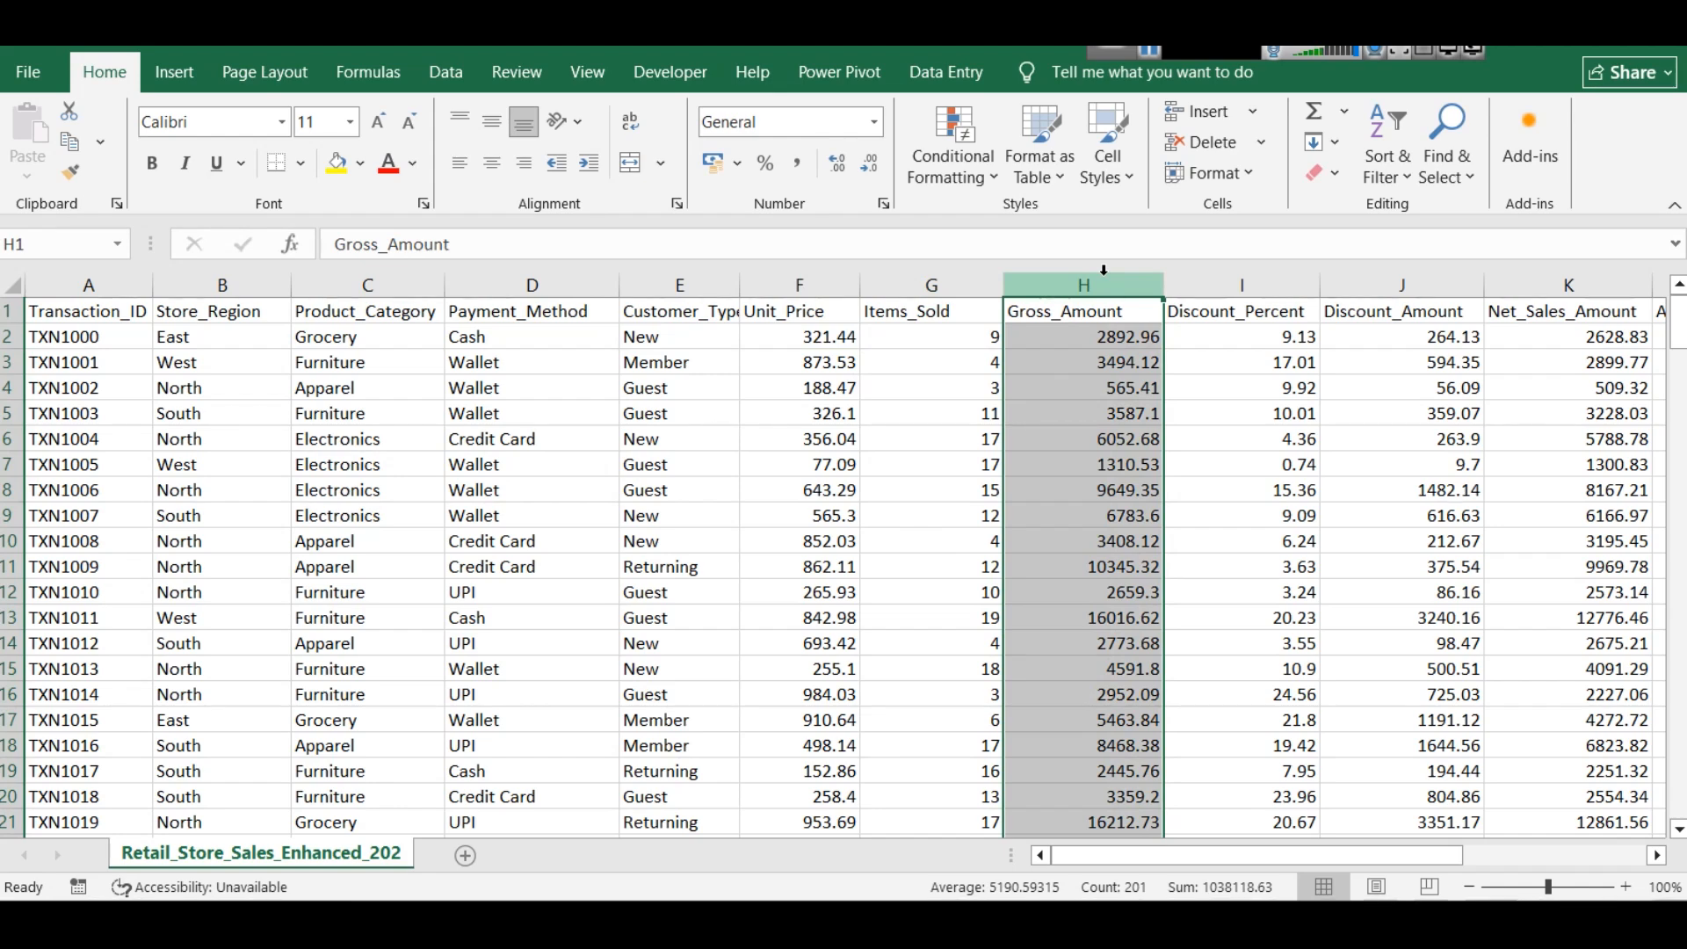
- Examine the Discount_Percent and Discount_Amount columns and compare the first transaction's Gross_Amount with its Discount_Amount
click(1299, 276)
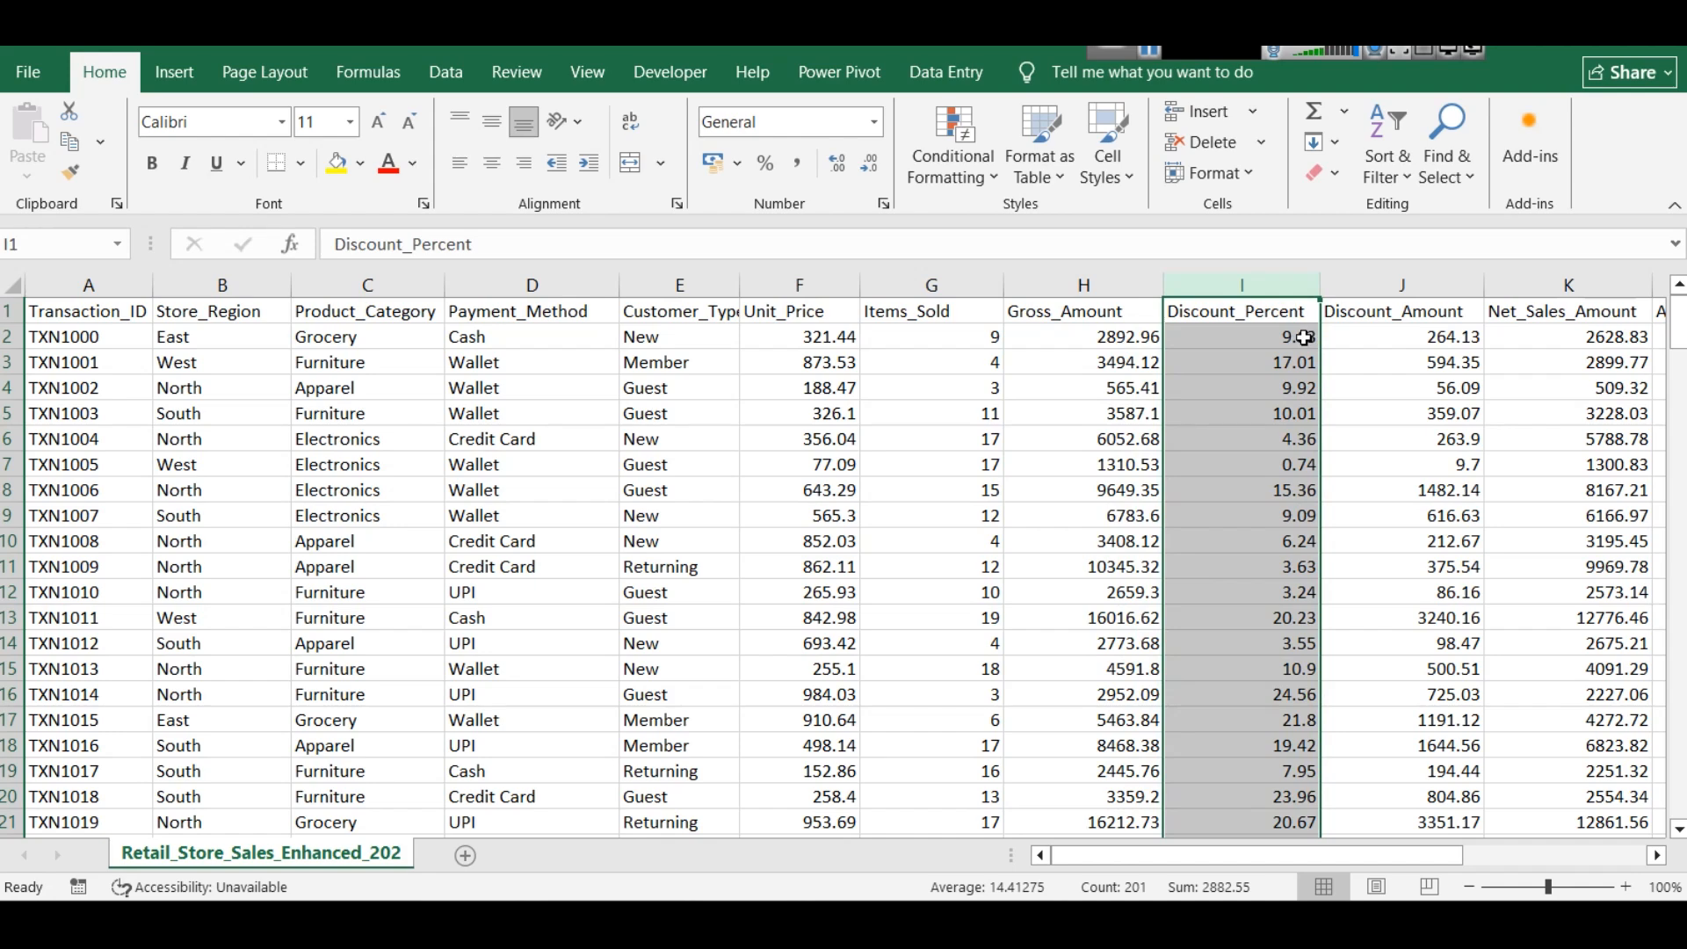
click(1403, 285)
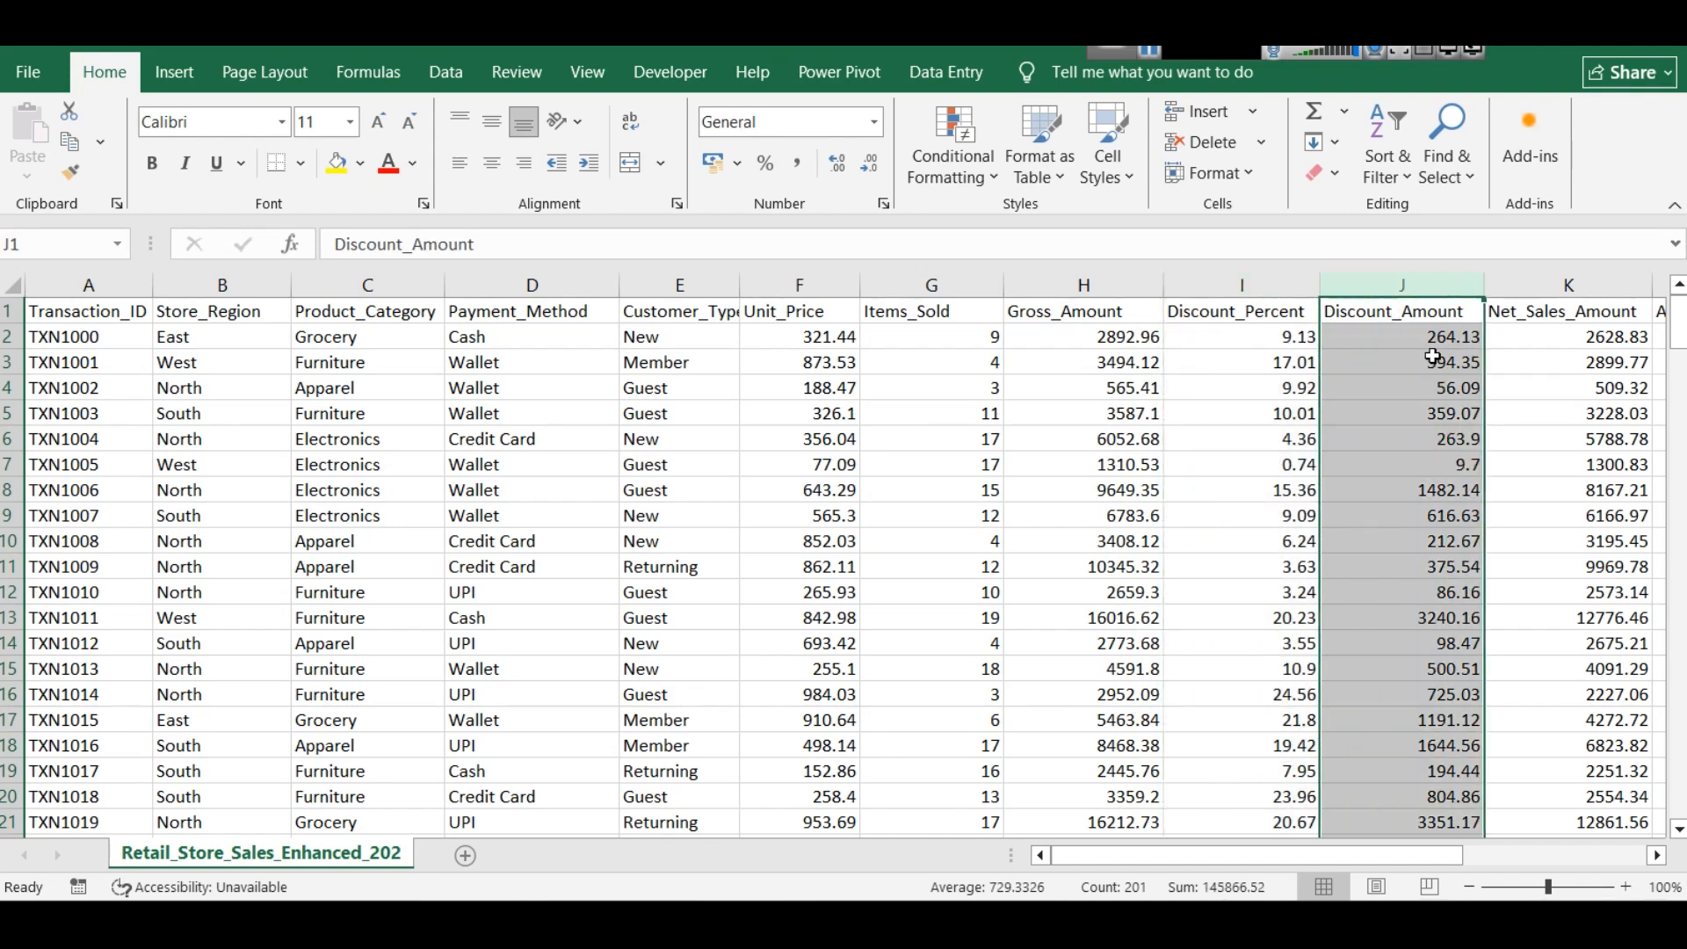
click(1102, 341)
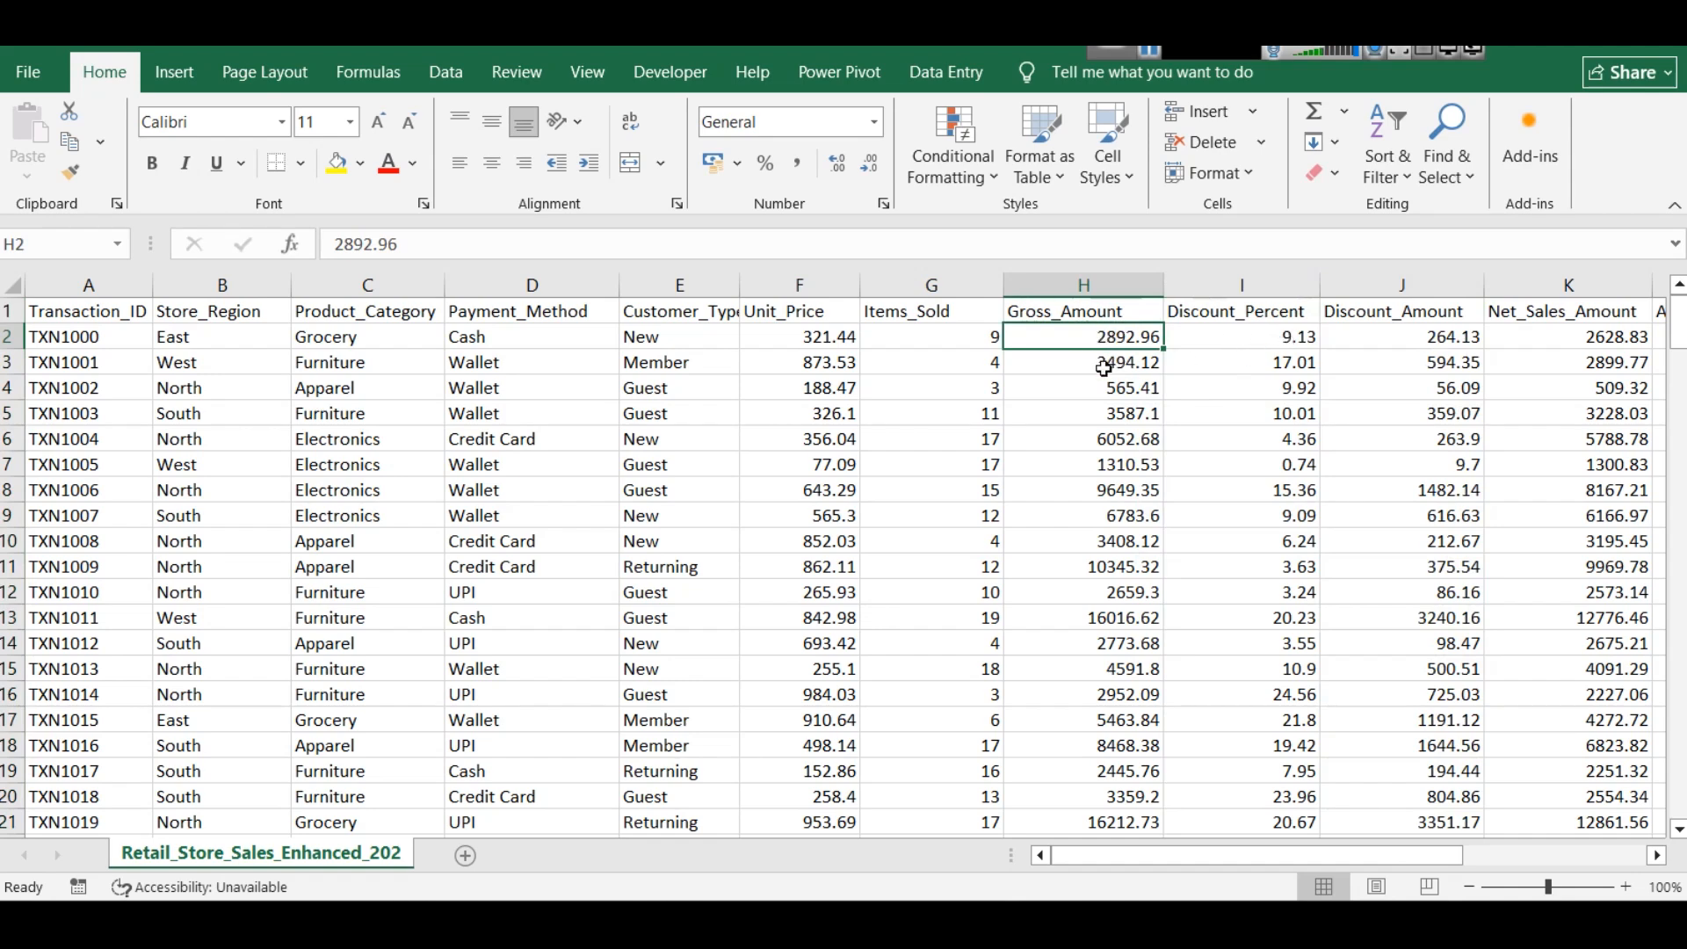
click(1438, 337)
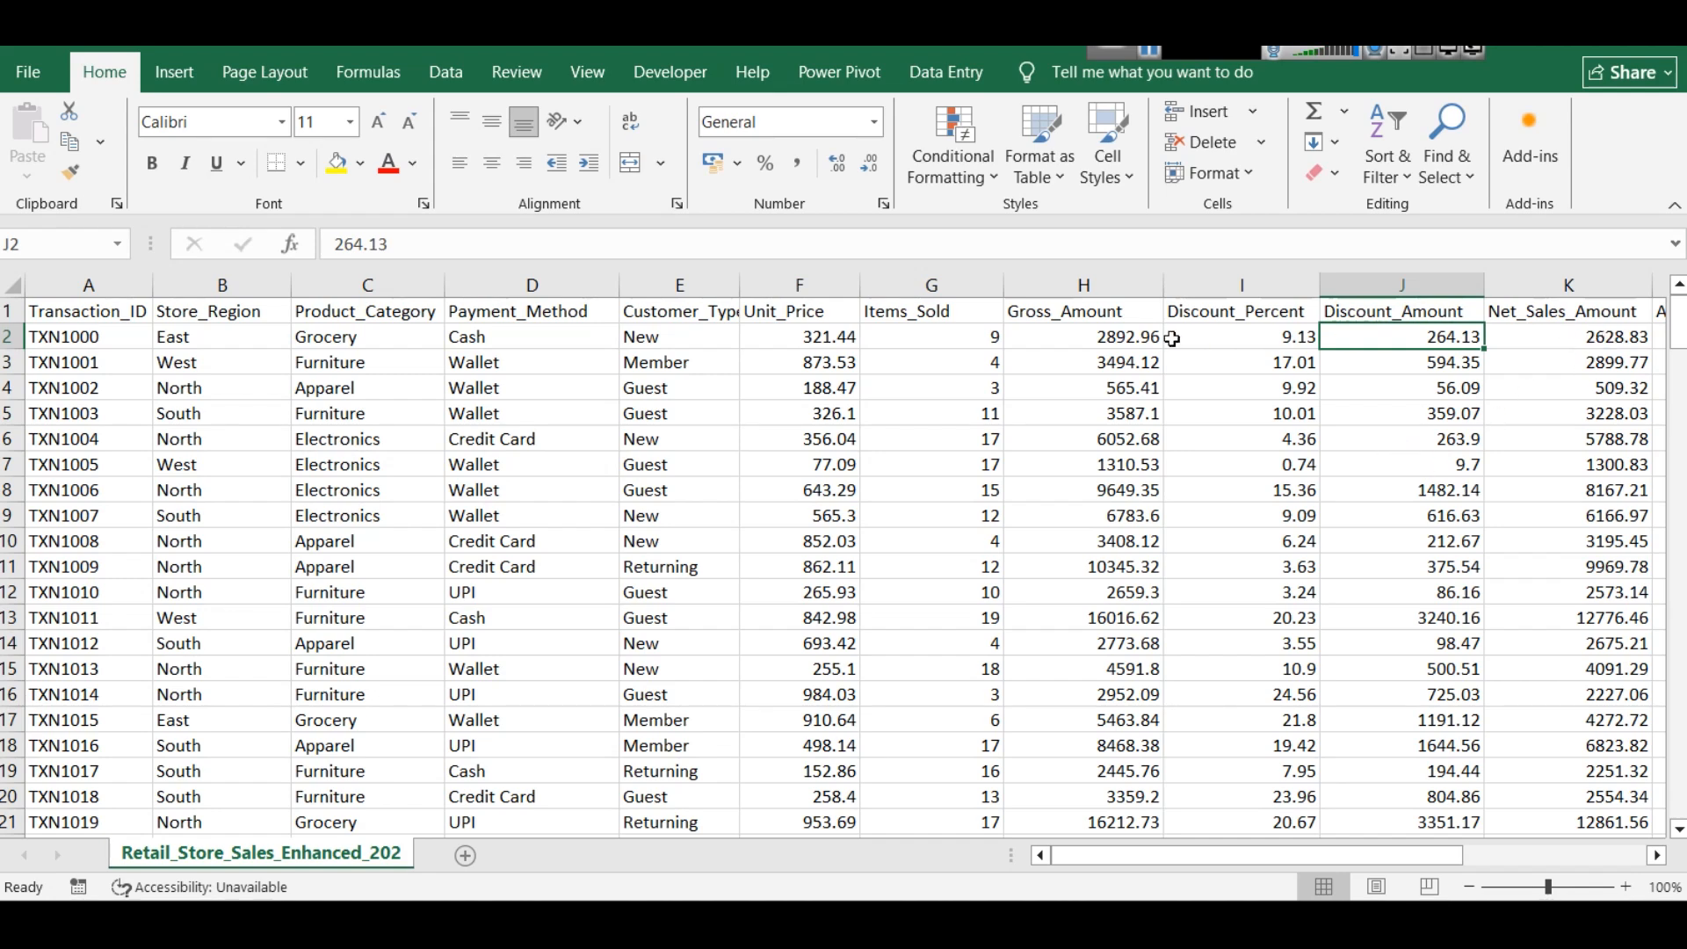
click(1118, 343)
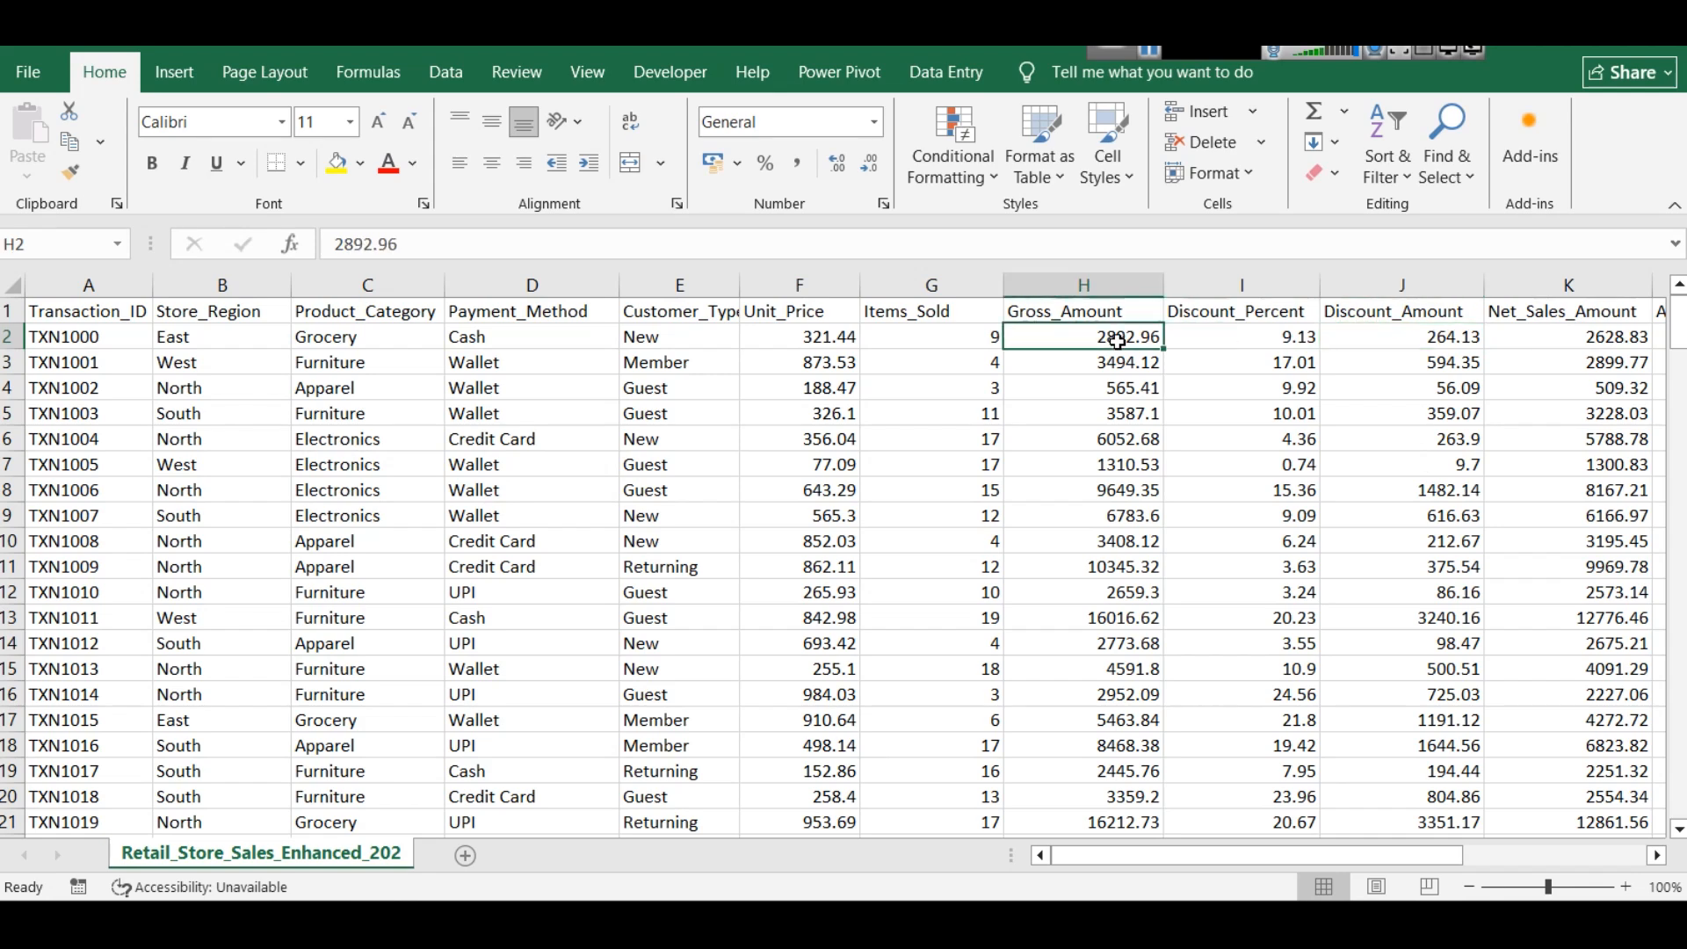
click(1435, 343)
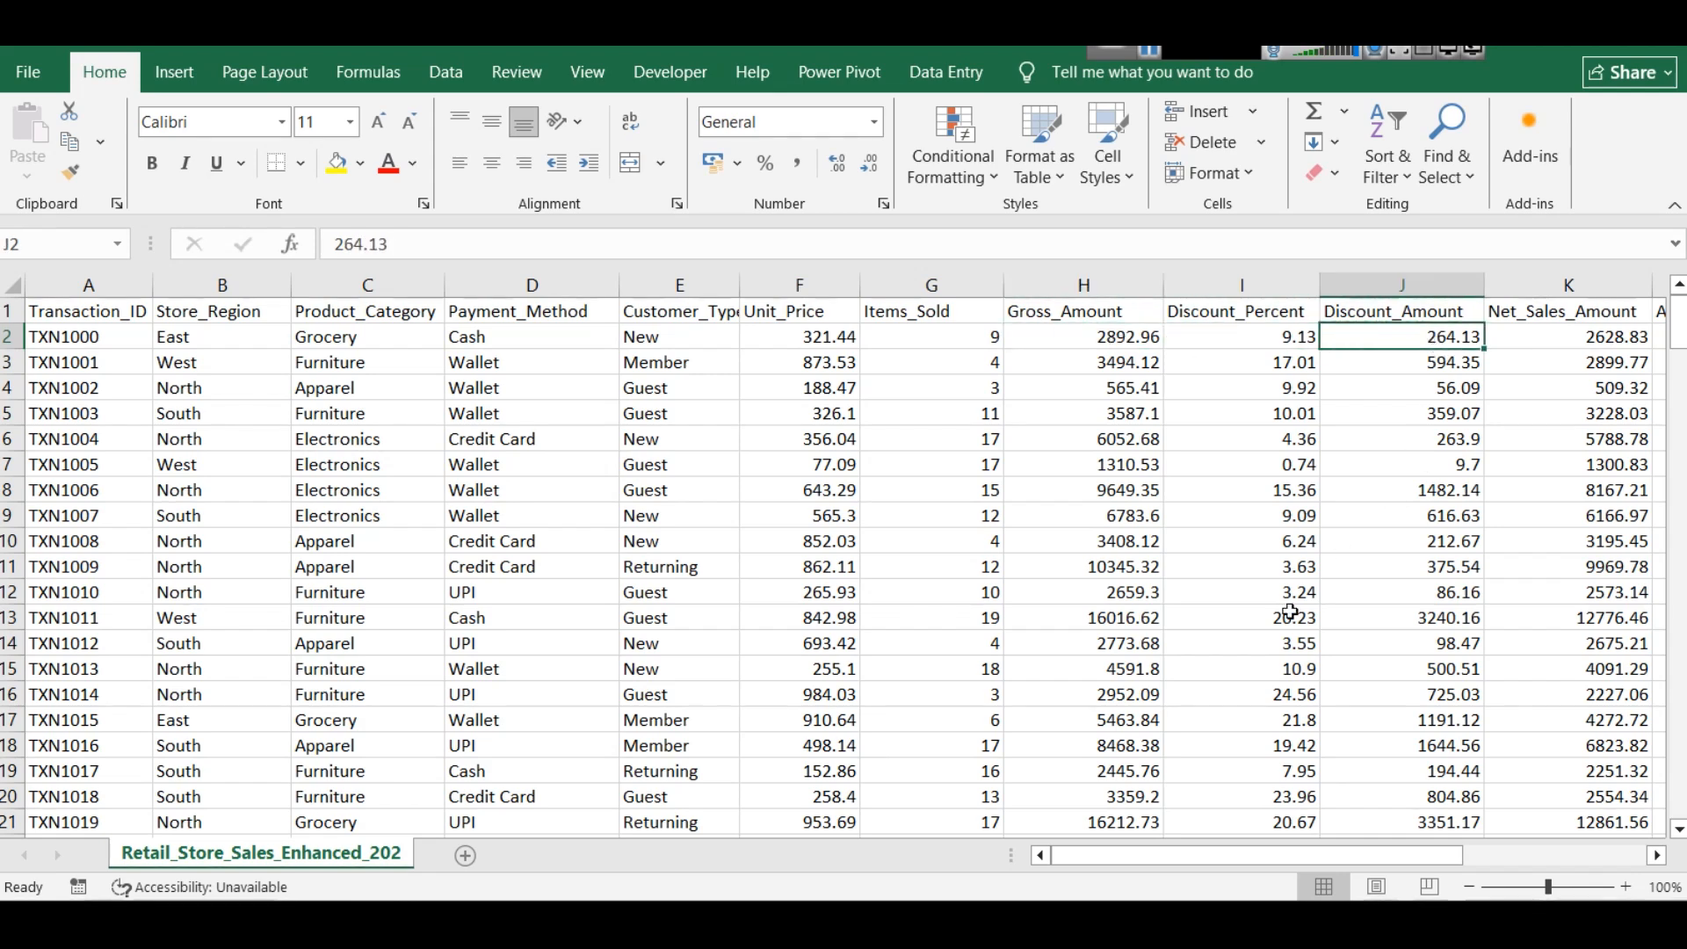
- Inspect the first Net_Sales_Amount value and select the Discount_Amount, Net_Sales_Amount and Gross_Amount columns together for comparison
drag(1256, 856, 1356, 857)
click(1001, 341)
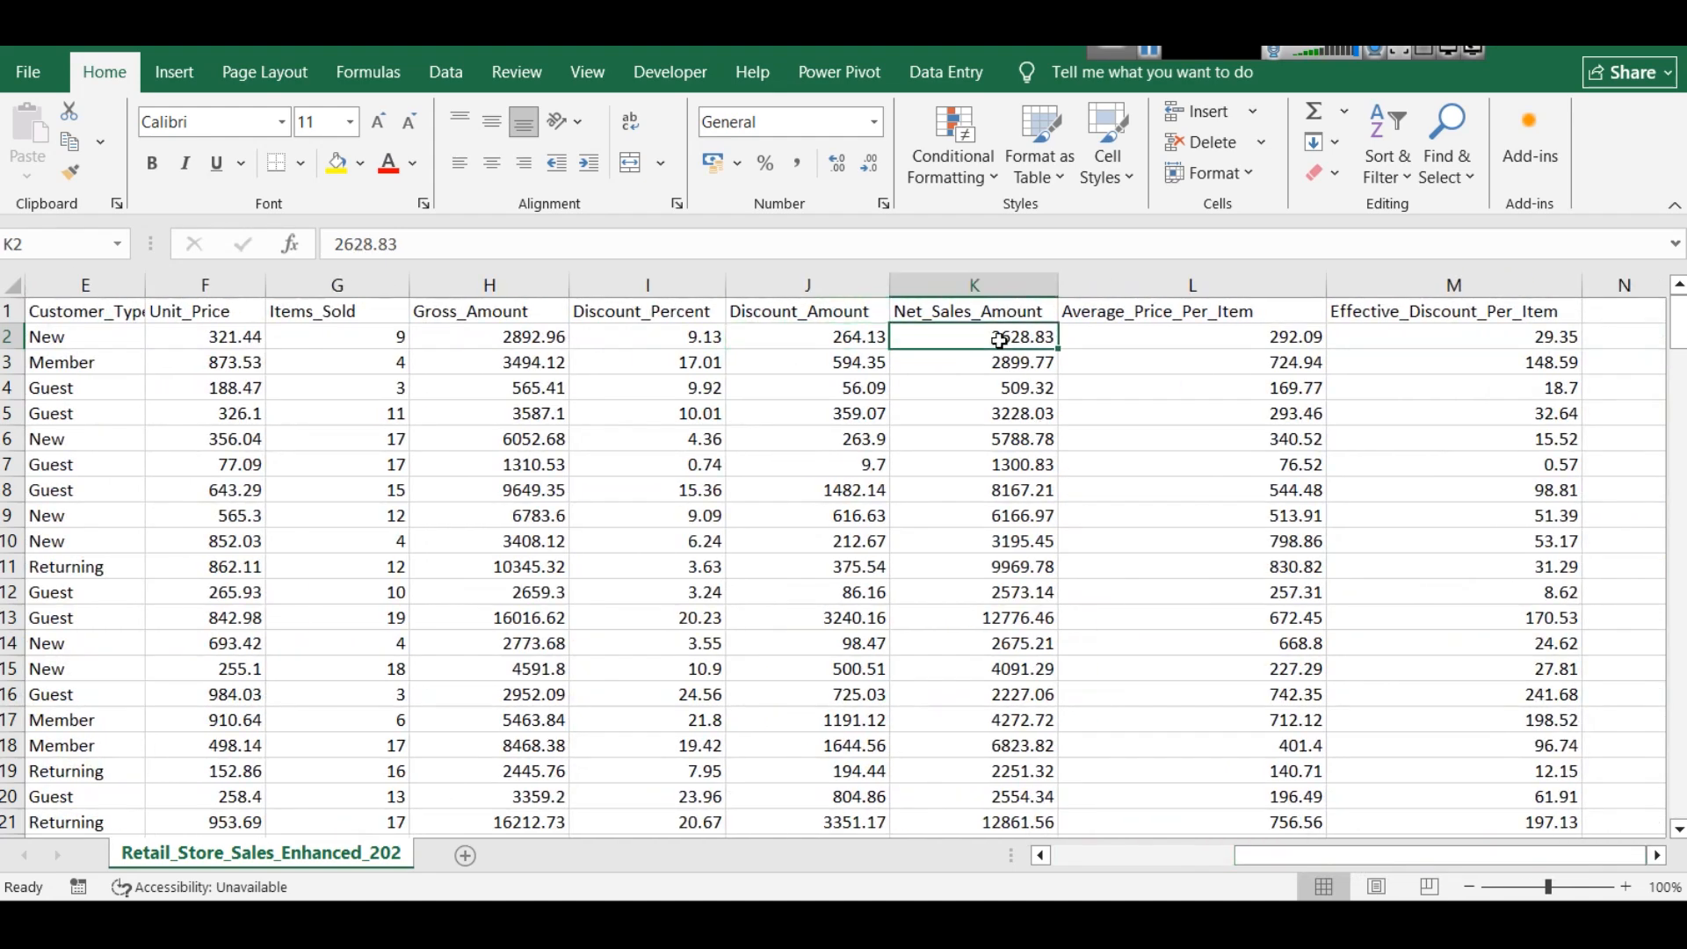
click(809, 285)
ctrl+click(940, 278)
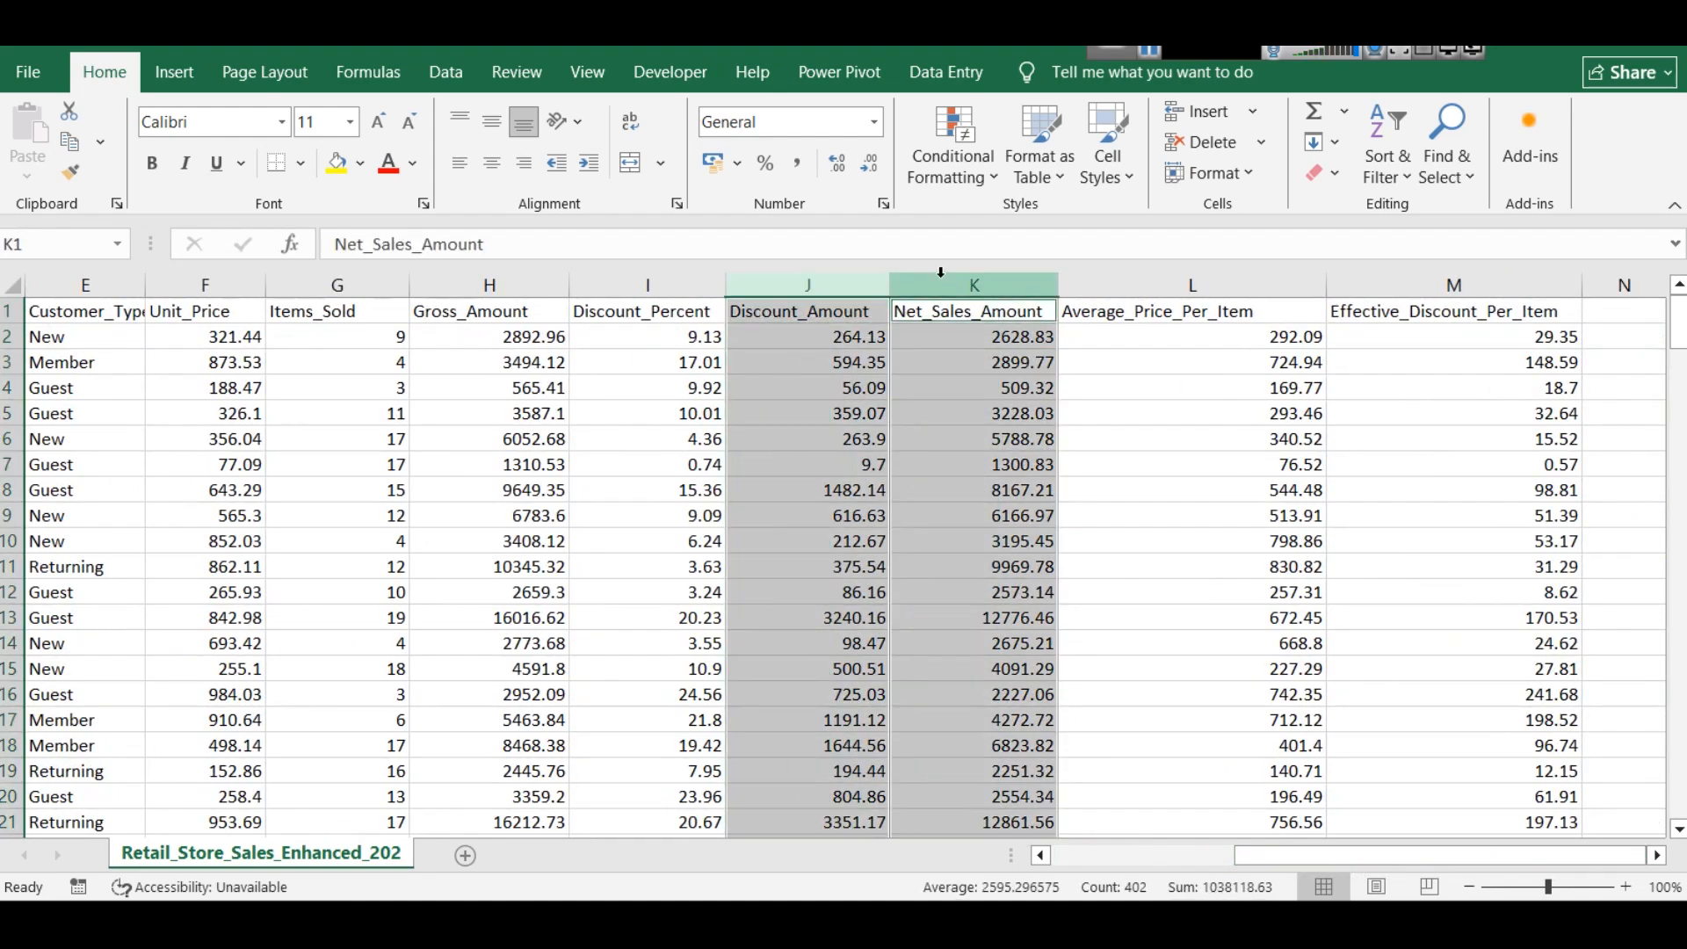
ctrl+click(510, 277)
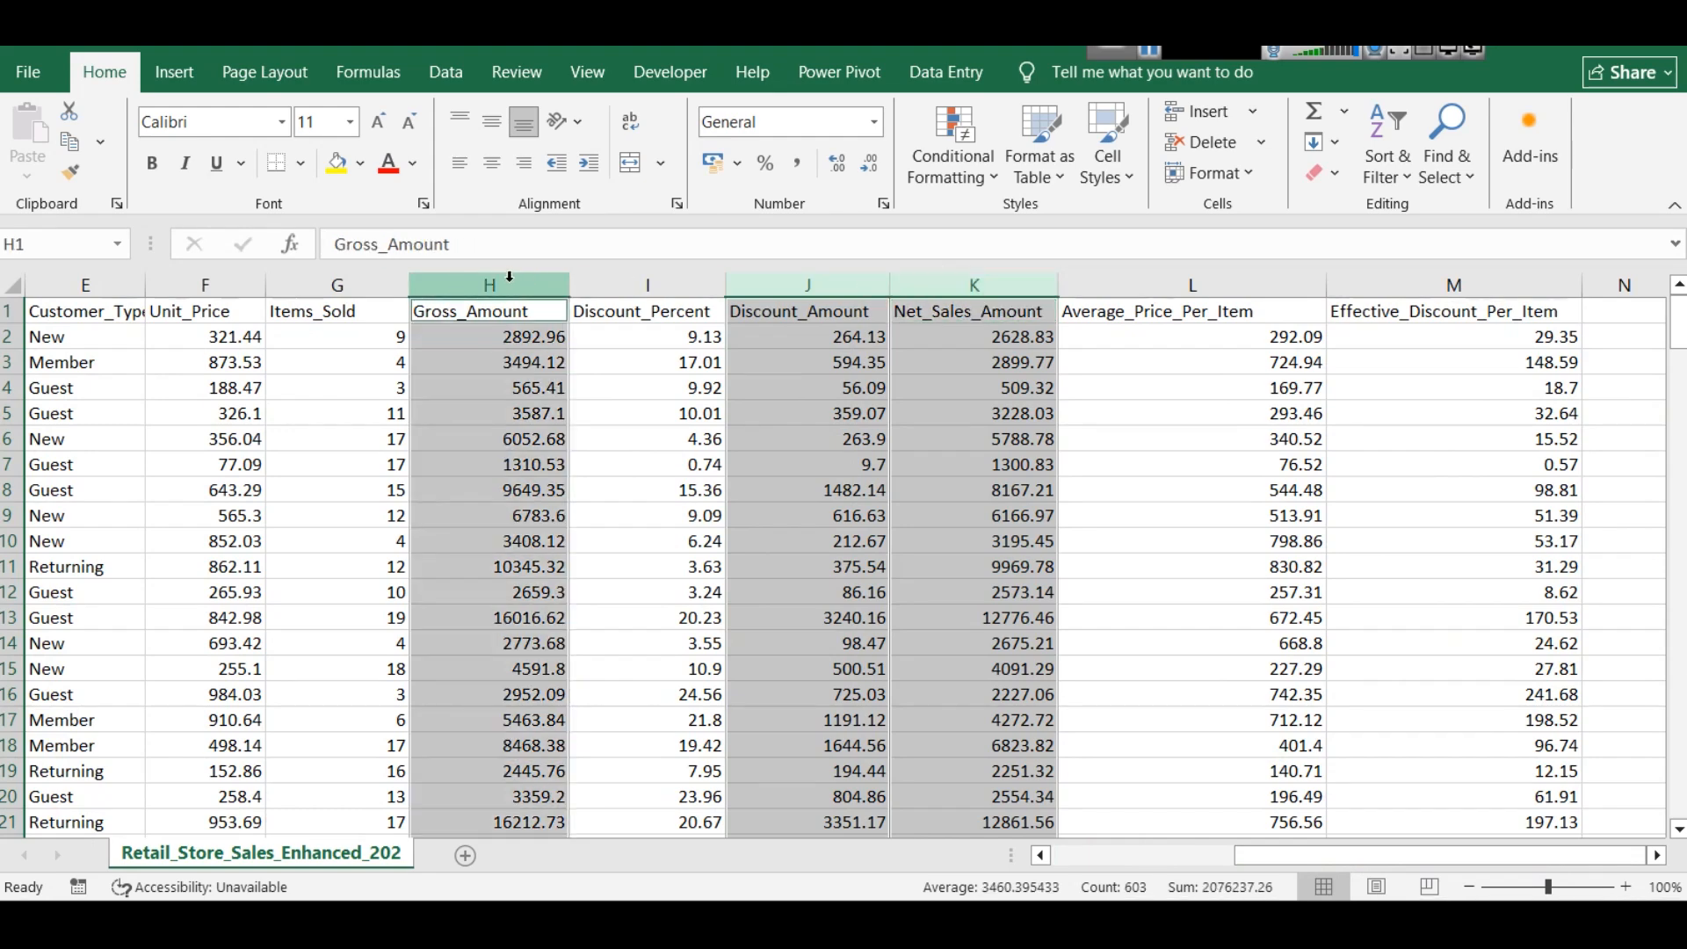
- Examine Average_Price_Per_Item for the first transaction against its Net_Sales_Amount
click(1185, 318)
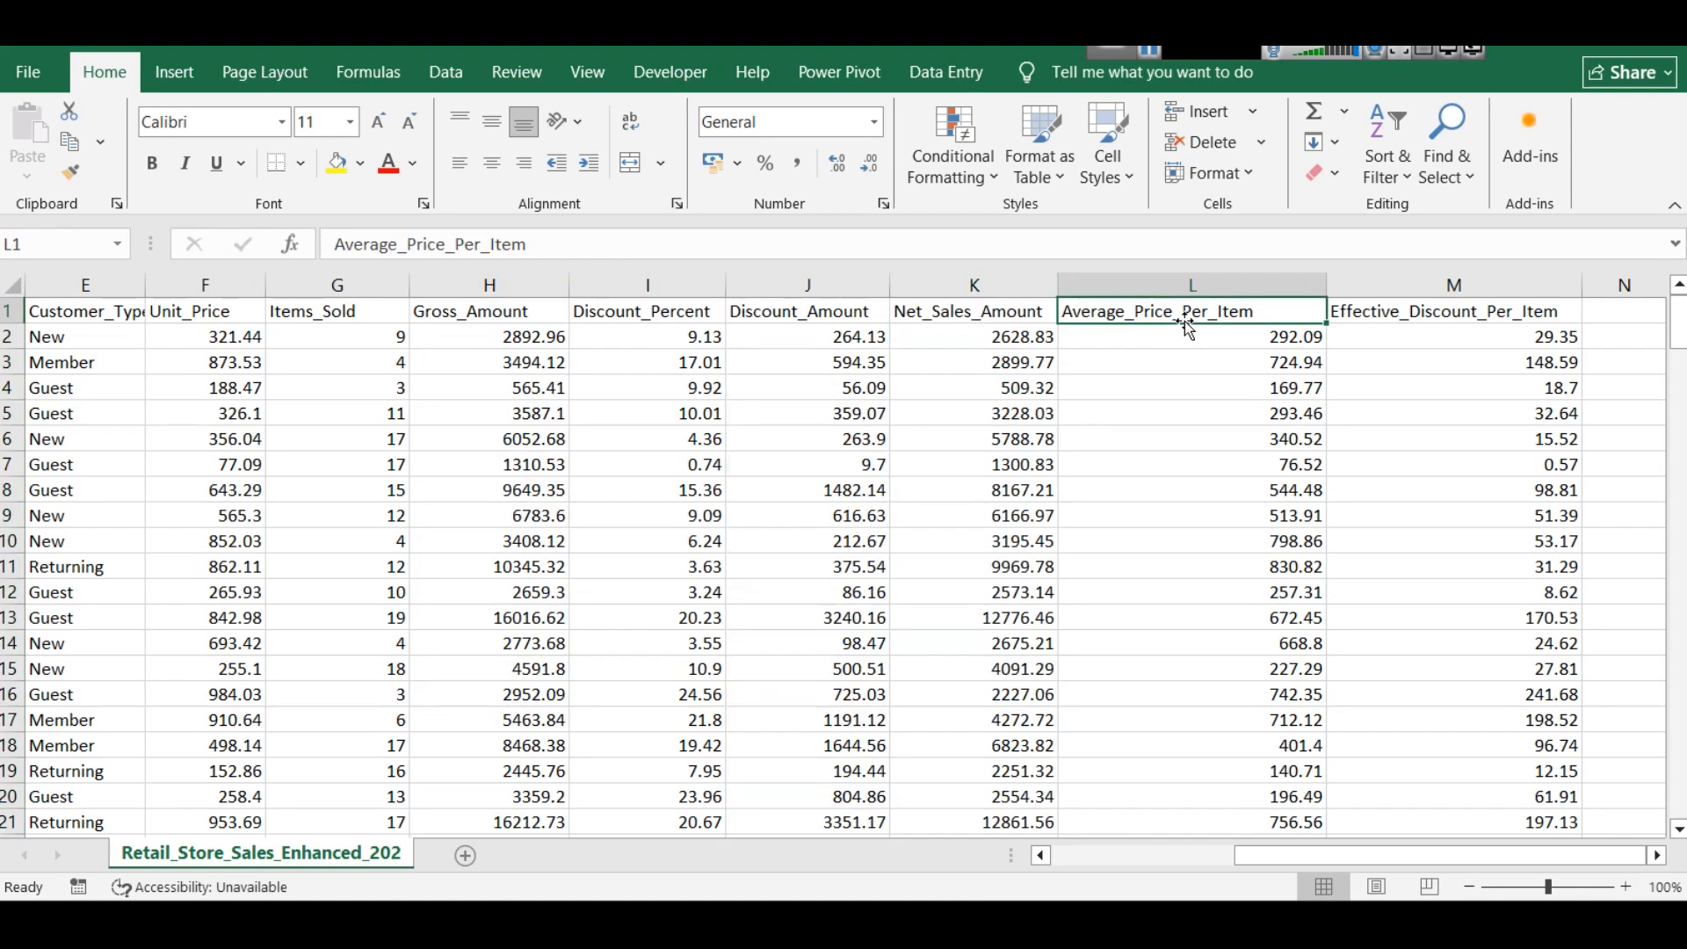
click(1246, 346)
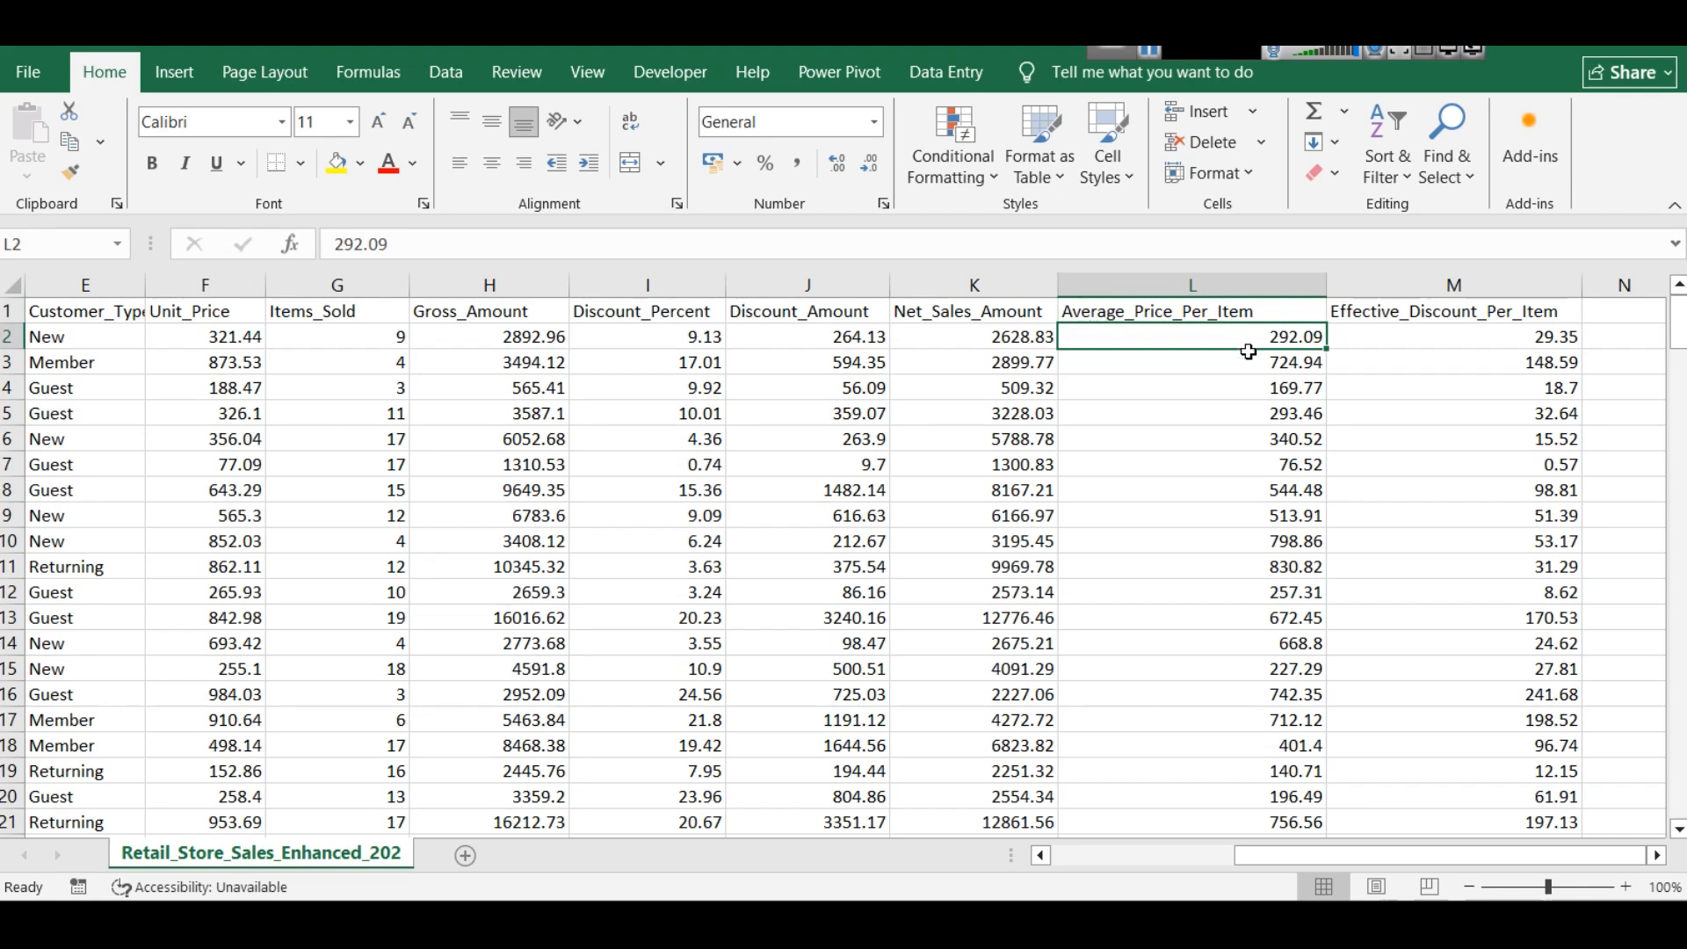
click(1017, 334)
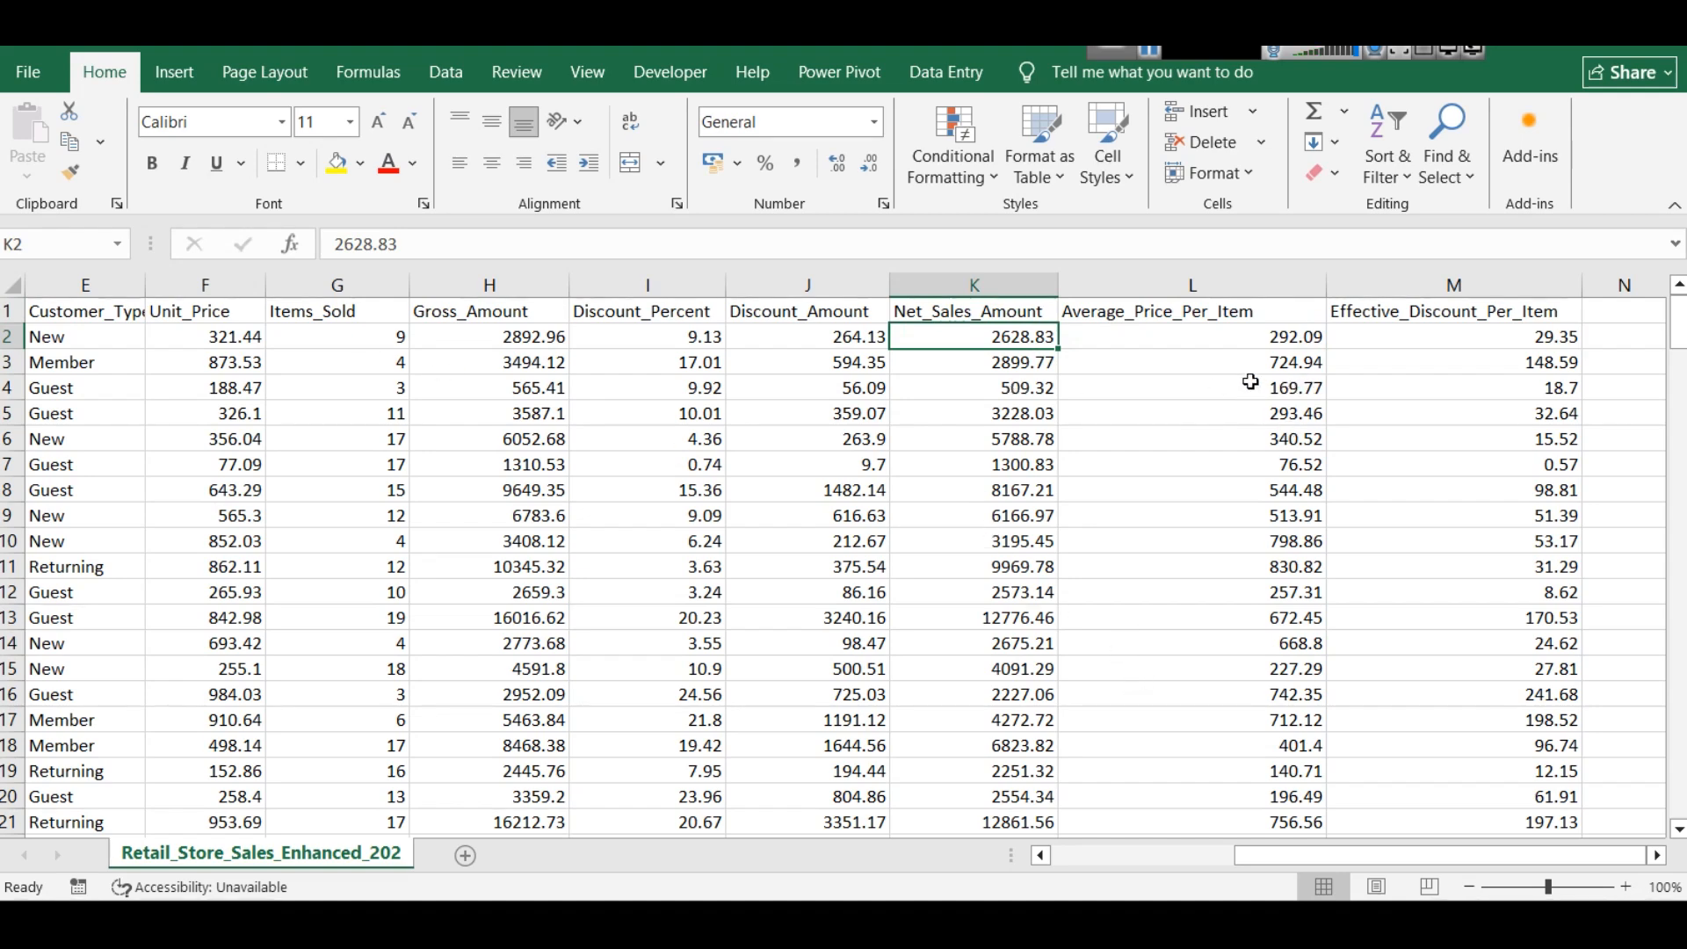
- Check the first transaction's Effective_Discount_Per_Item by dividing its Discount_Amount, 264.13, by 9 in Calculator
click(1421, 309)
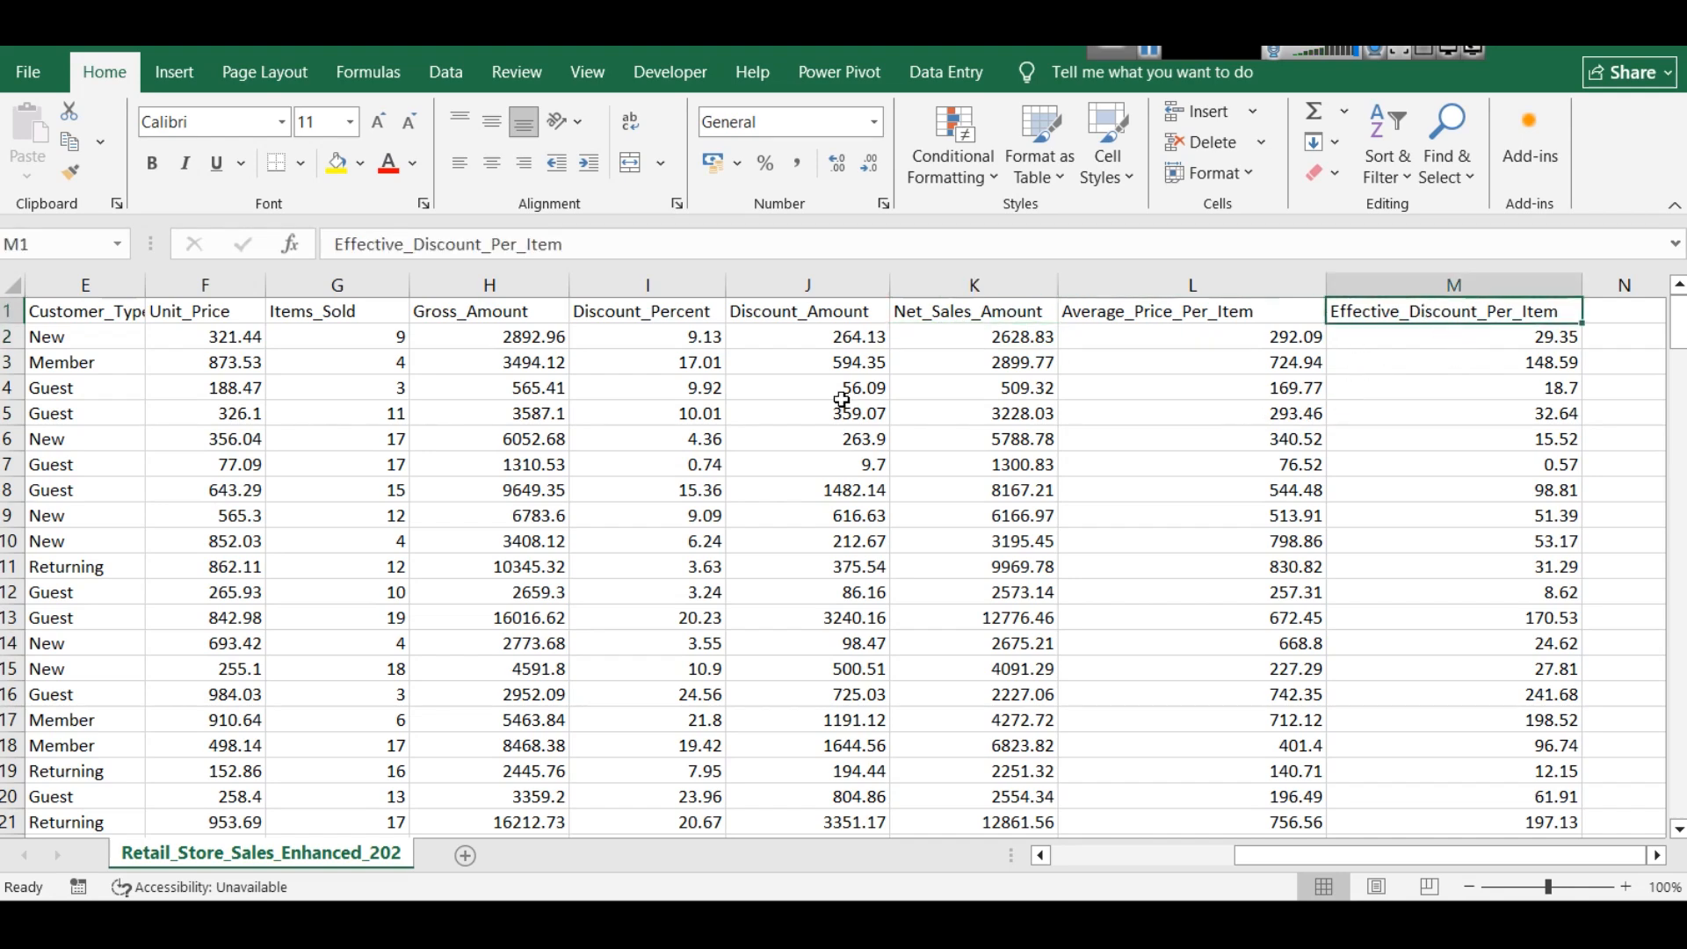
click(842, 343)
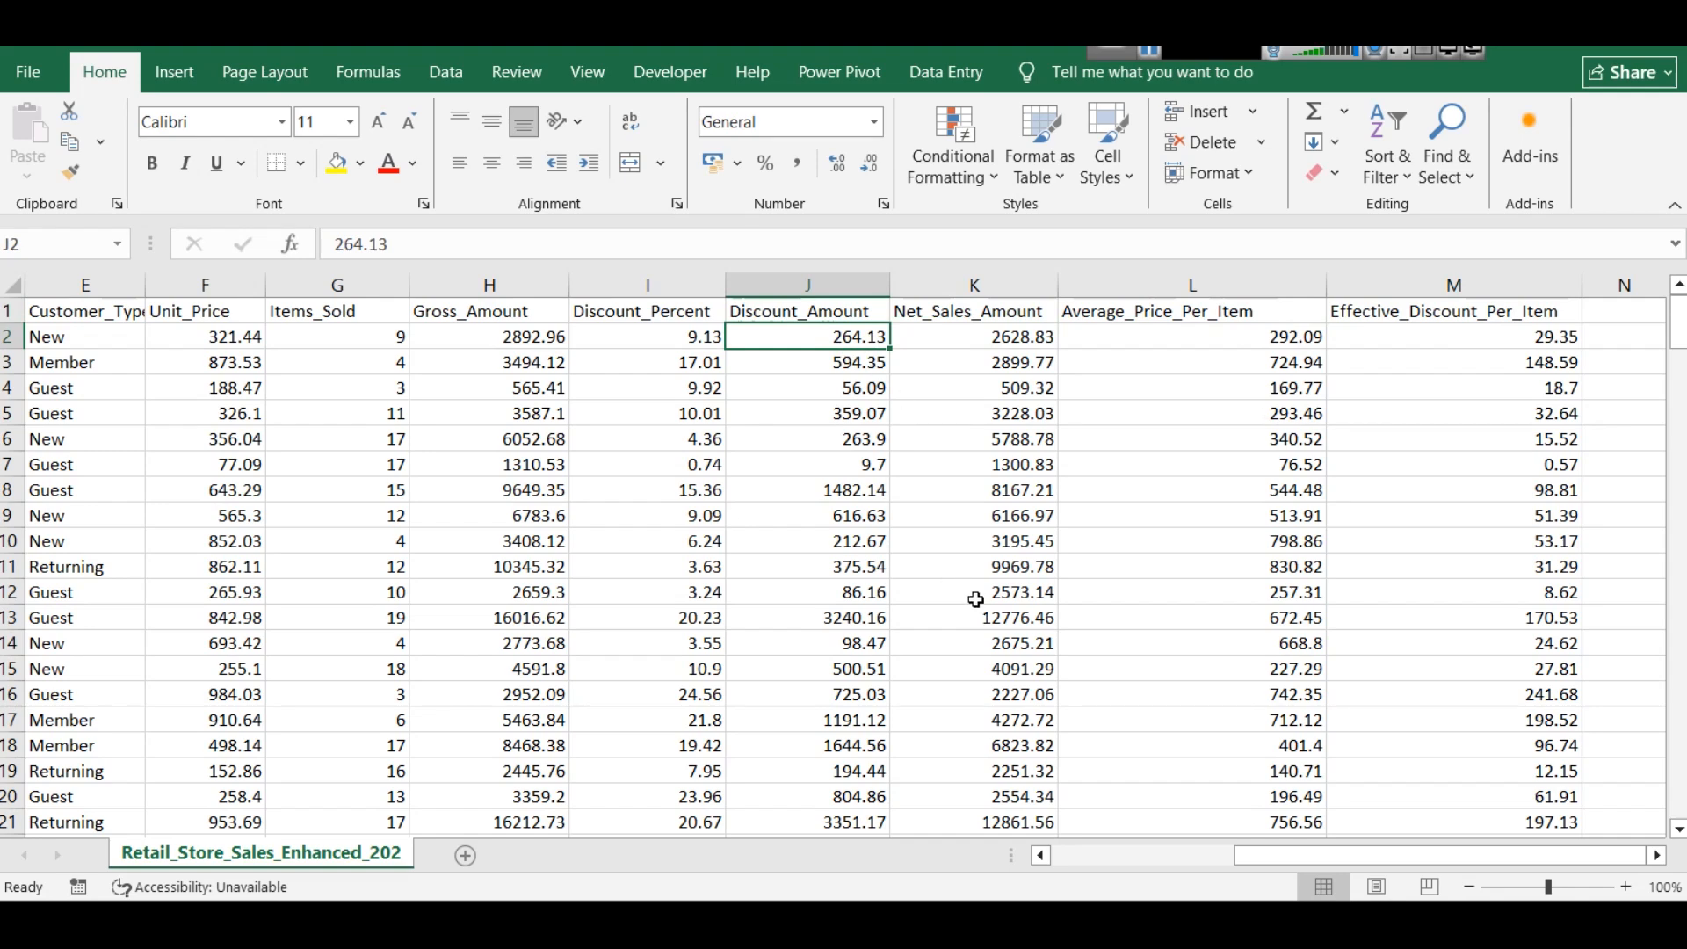
click(1143, 921)
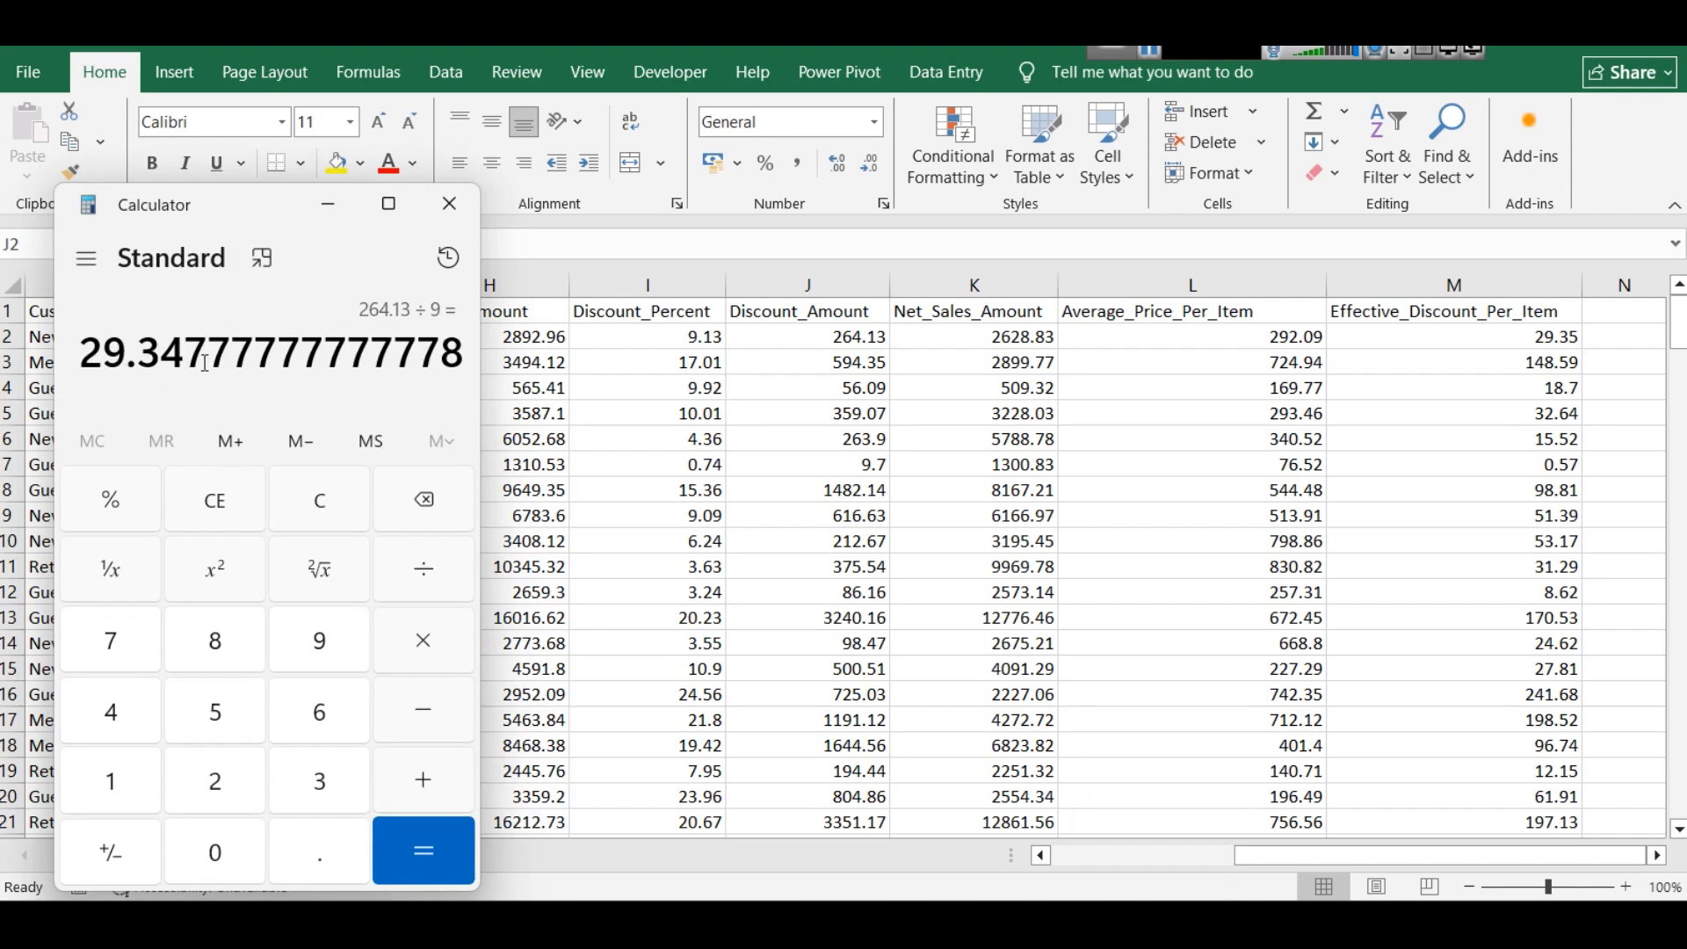
- Close the calculator and inspect the Effective_Discount_Per_Item, Unit_Price, Items_Sold and Discount_Percent columns
click(436, 220)
click(1484, 277)
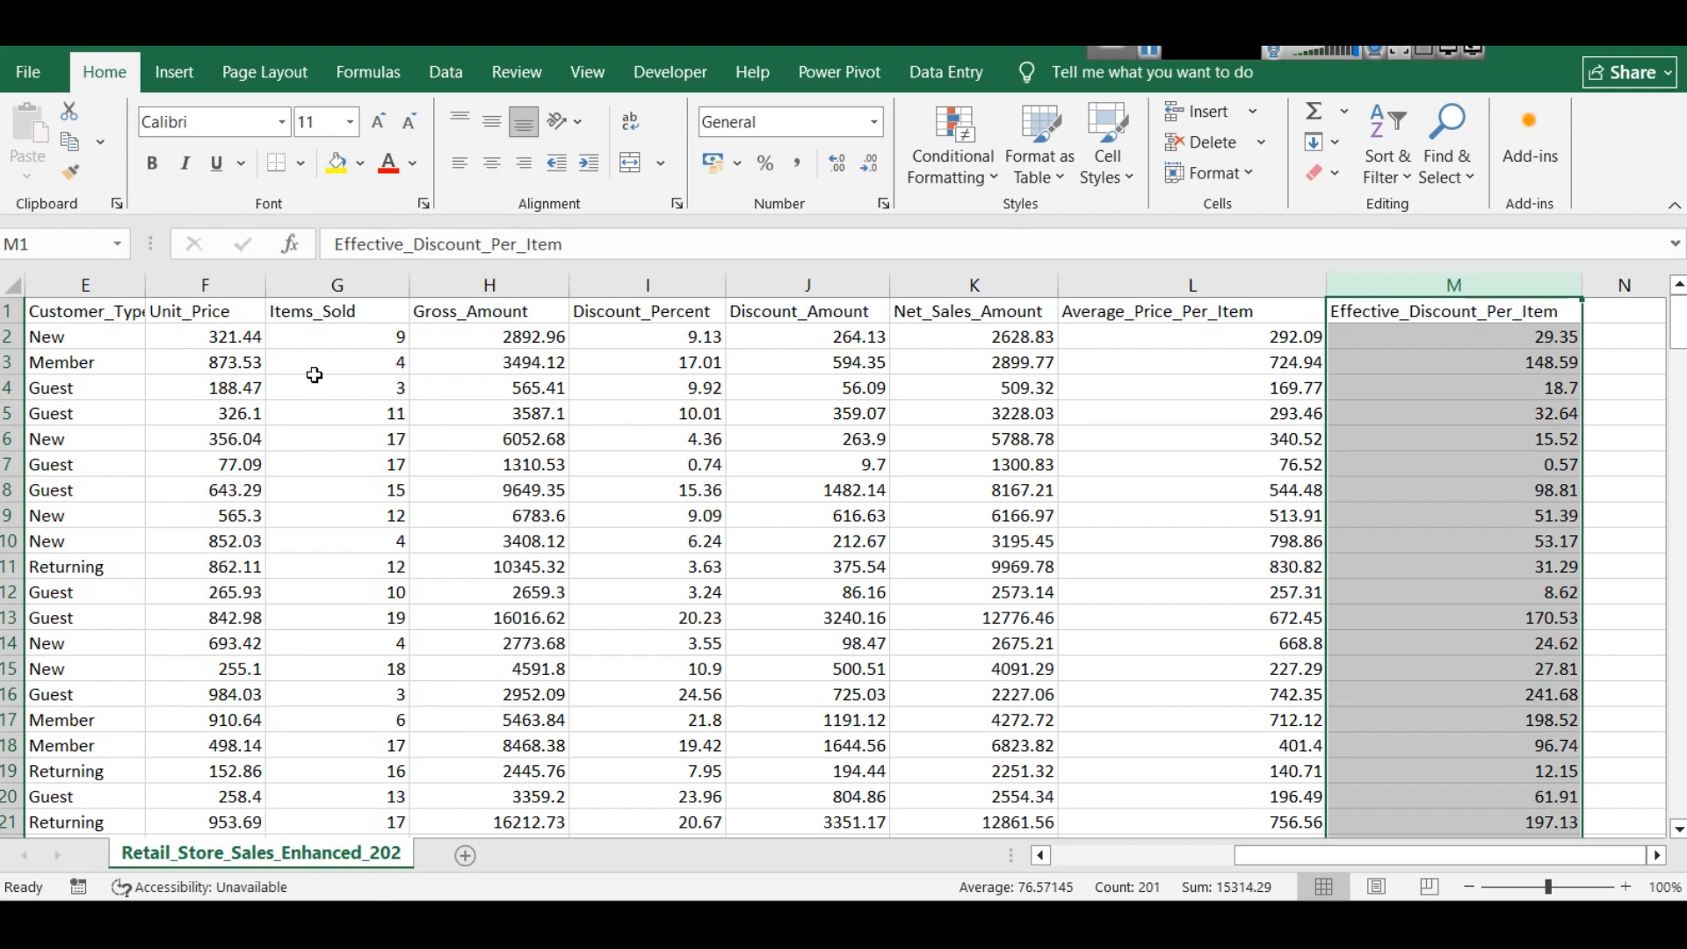
click(207, 287)
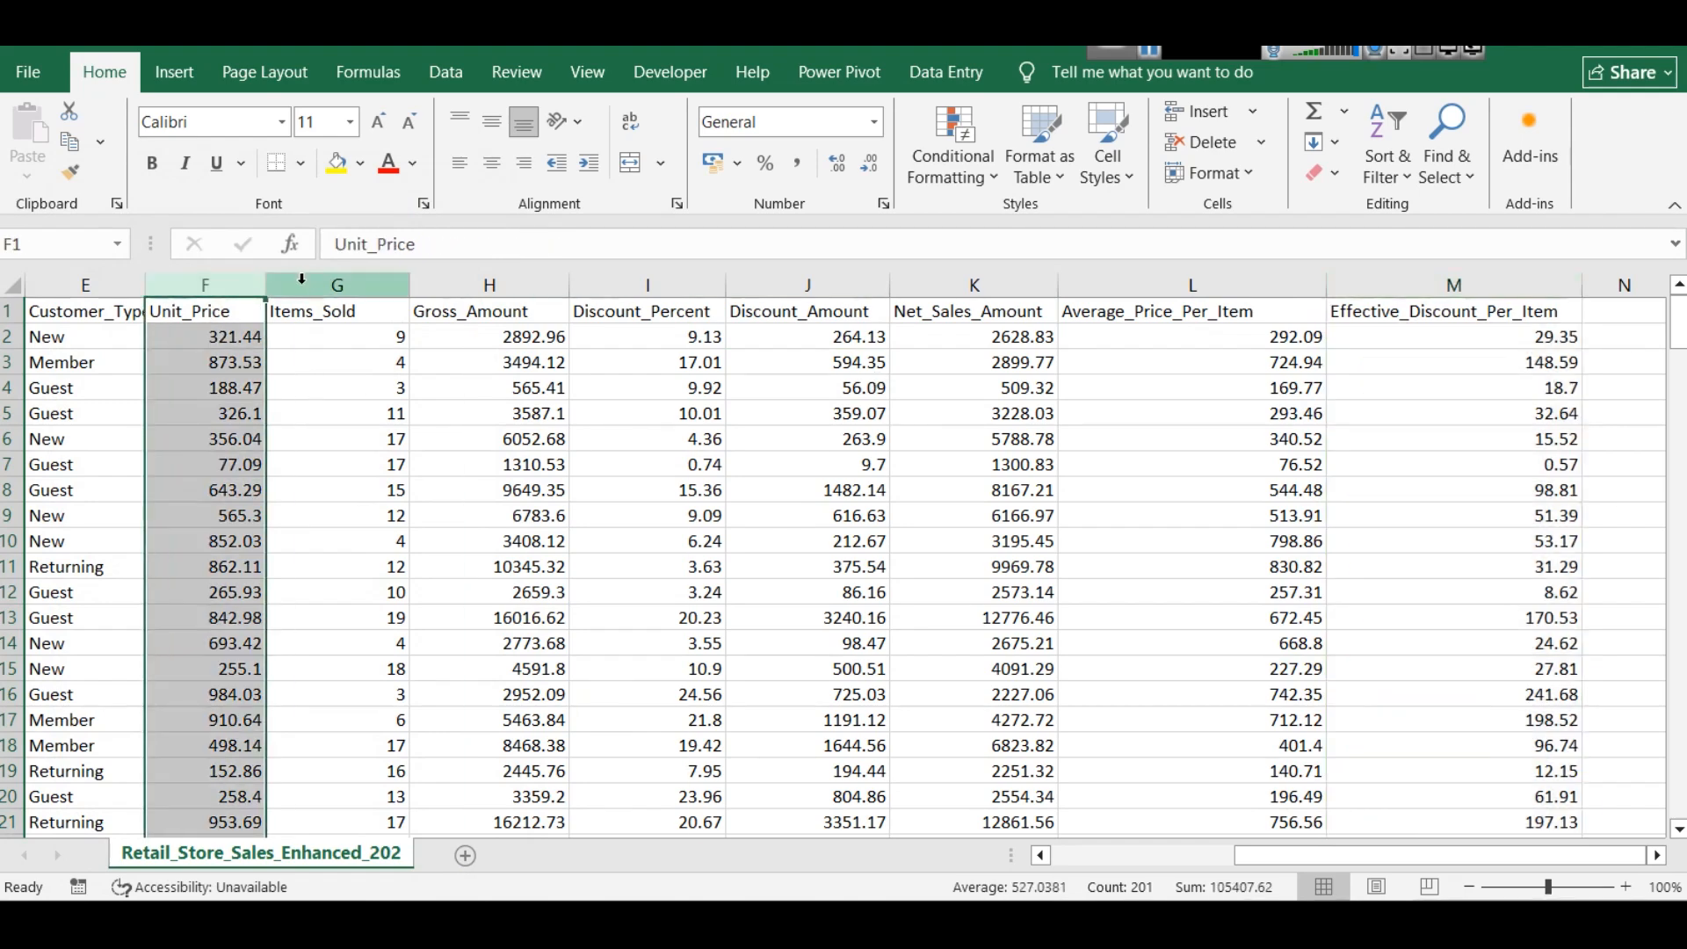
ctrl+click(337, 286)
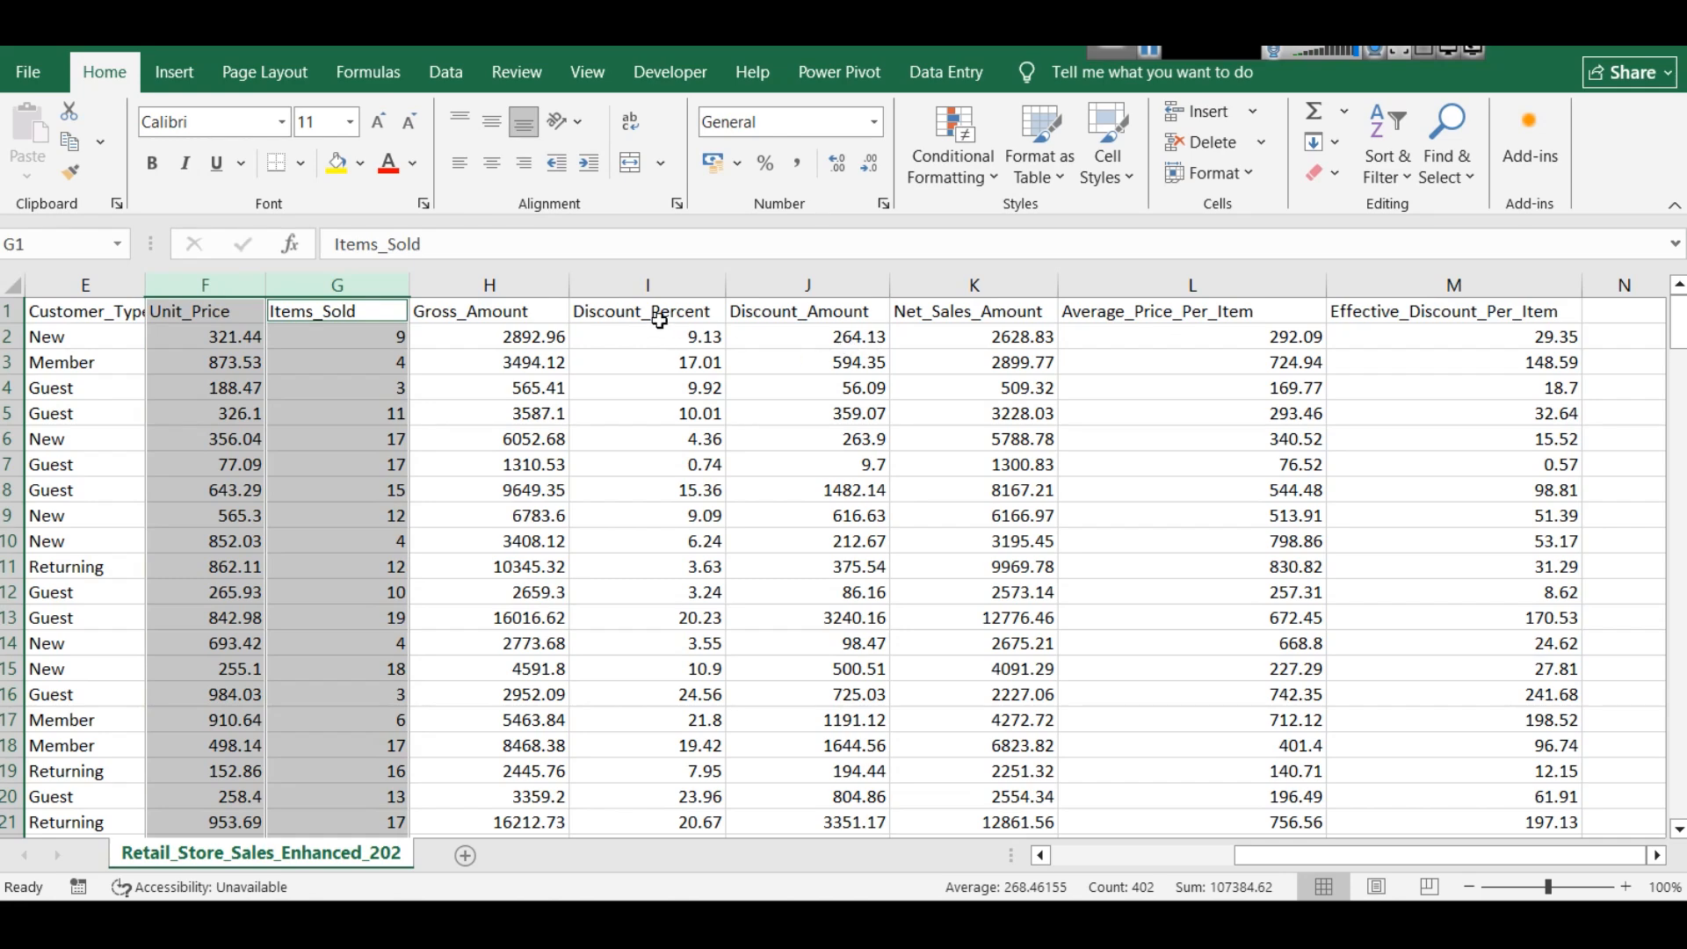
ctrl+click(651, 283)
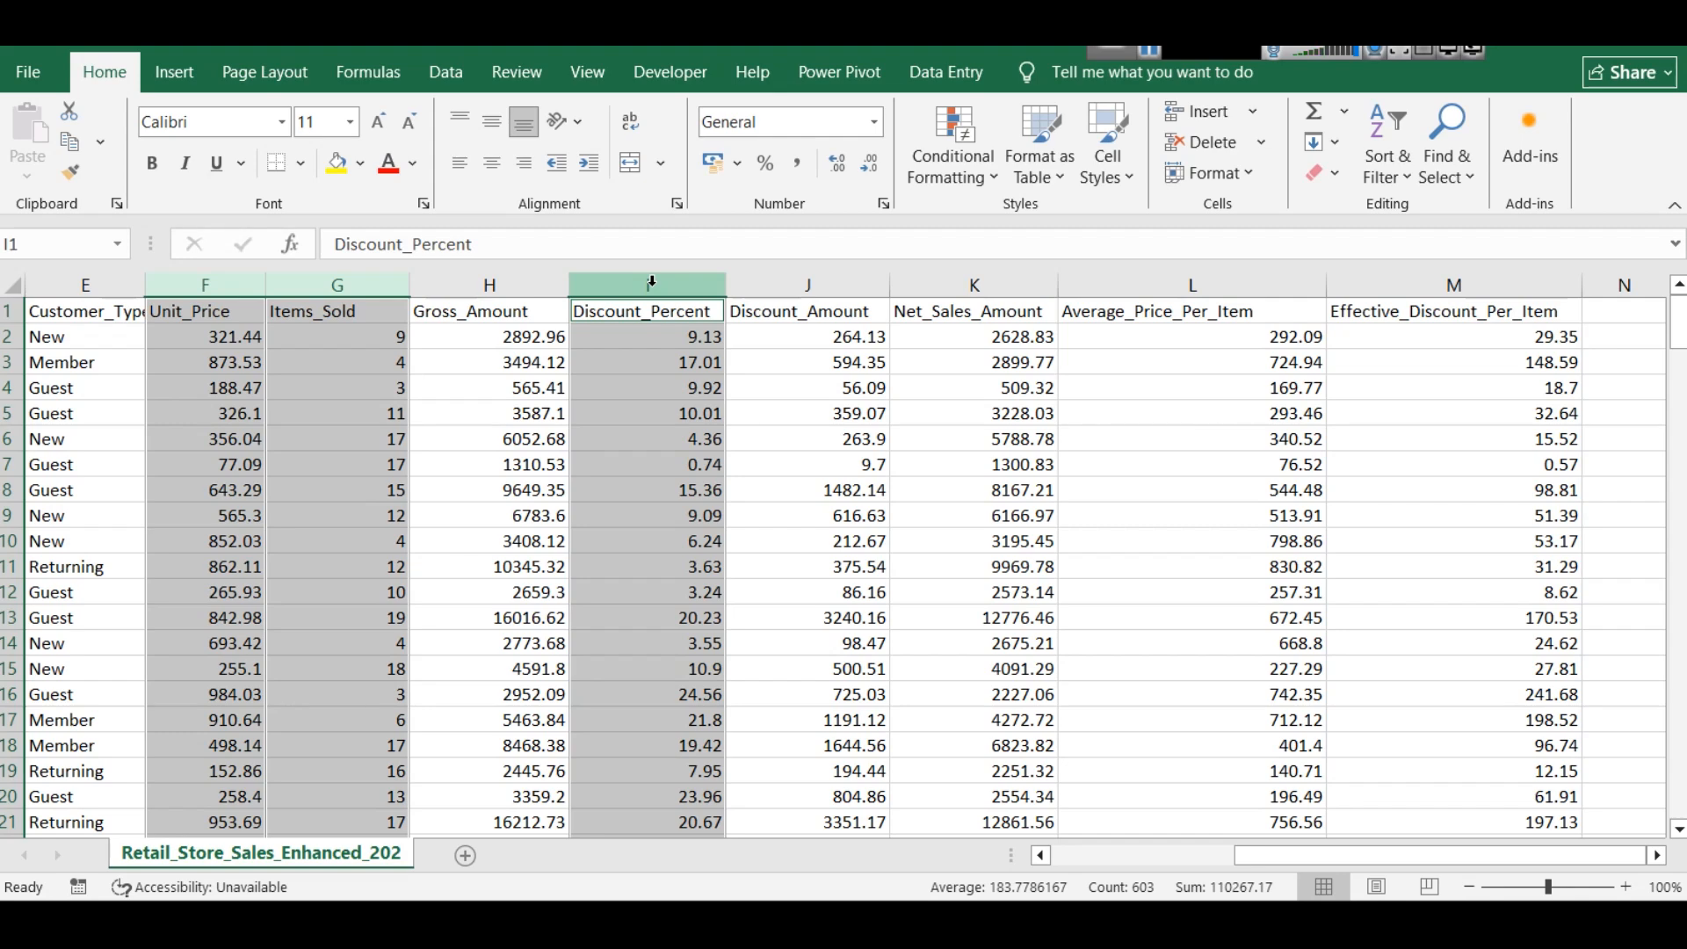
- Switch to Power BI Desktop and load Retail_Store_Sales_Enhanced_2025.csv from the SS Retail Store Sales Dataset folder on drive E as a Text/CSV source
click(1176, 851)
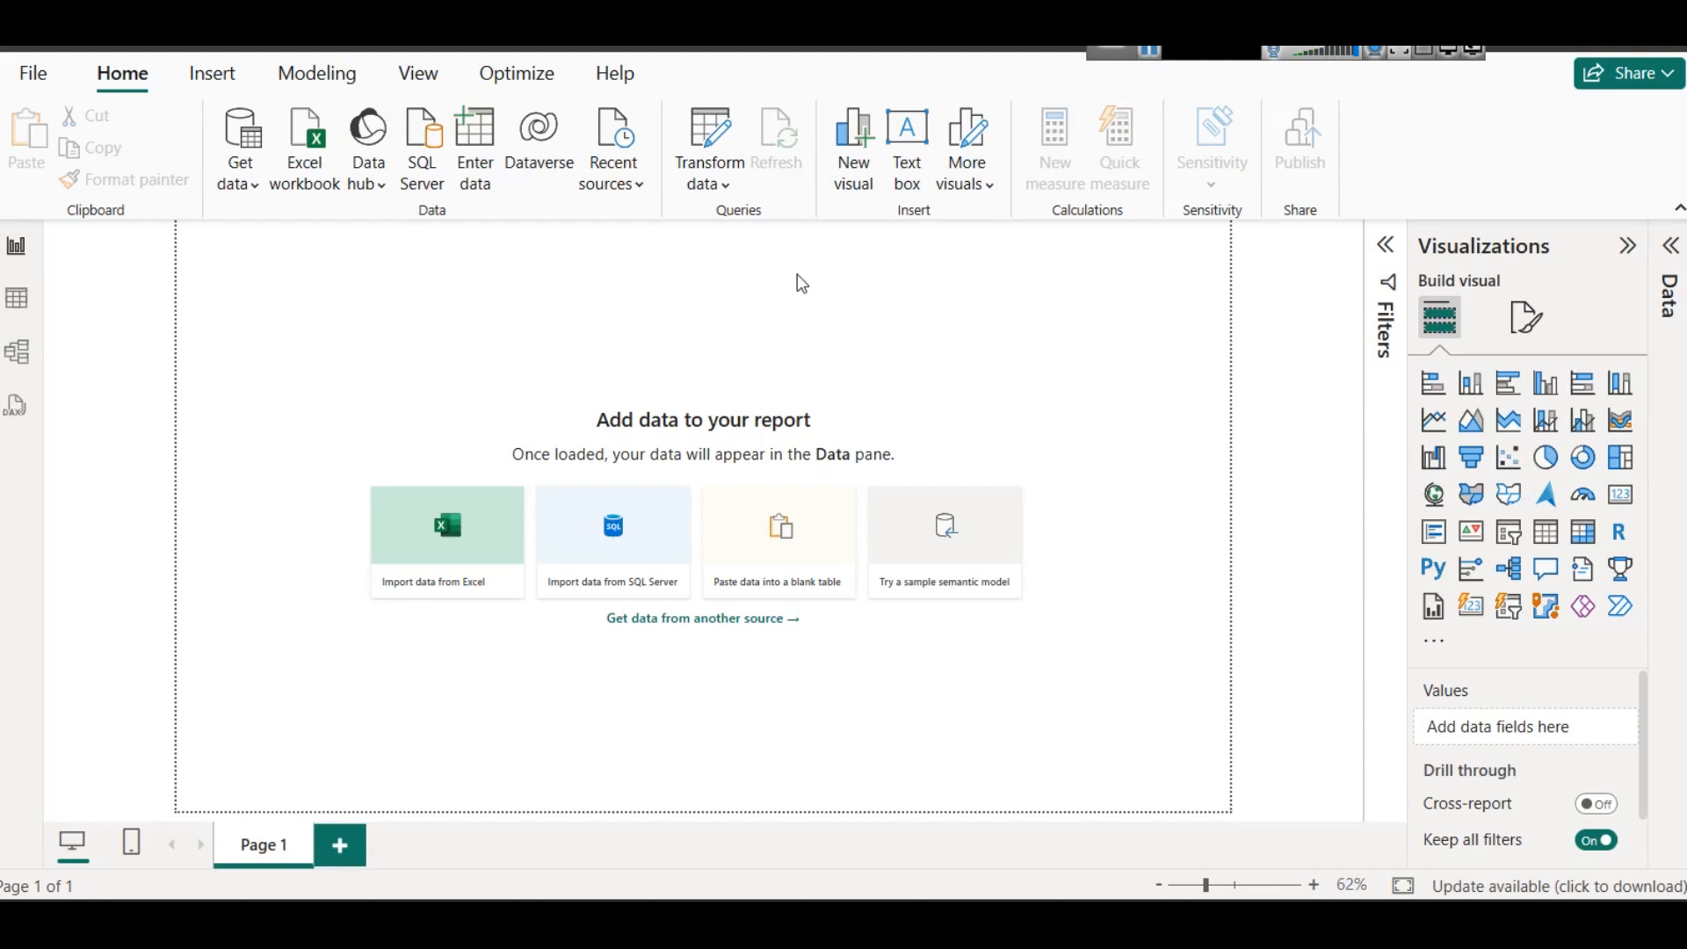
click(245, 186)
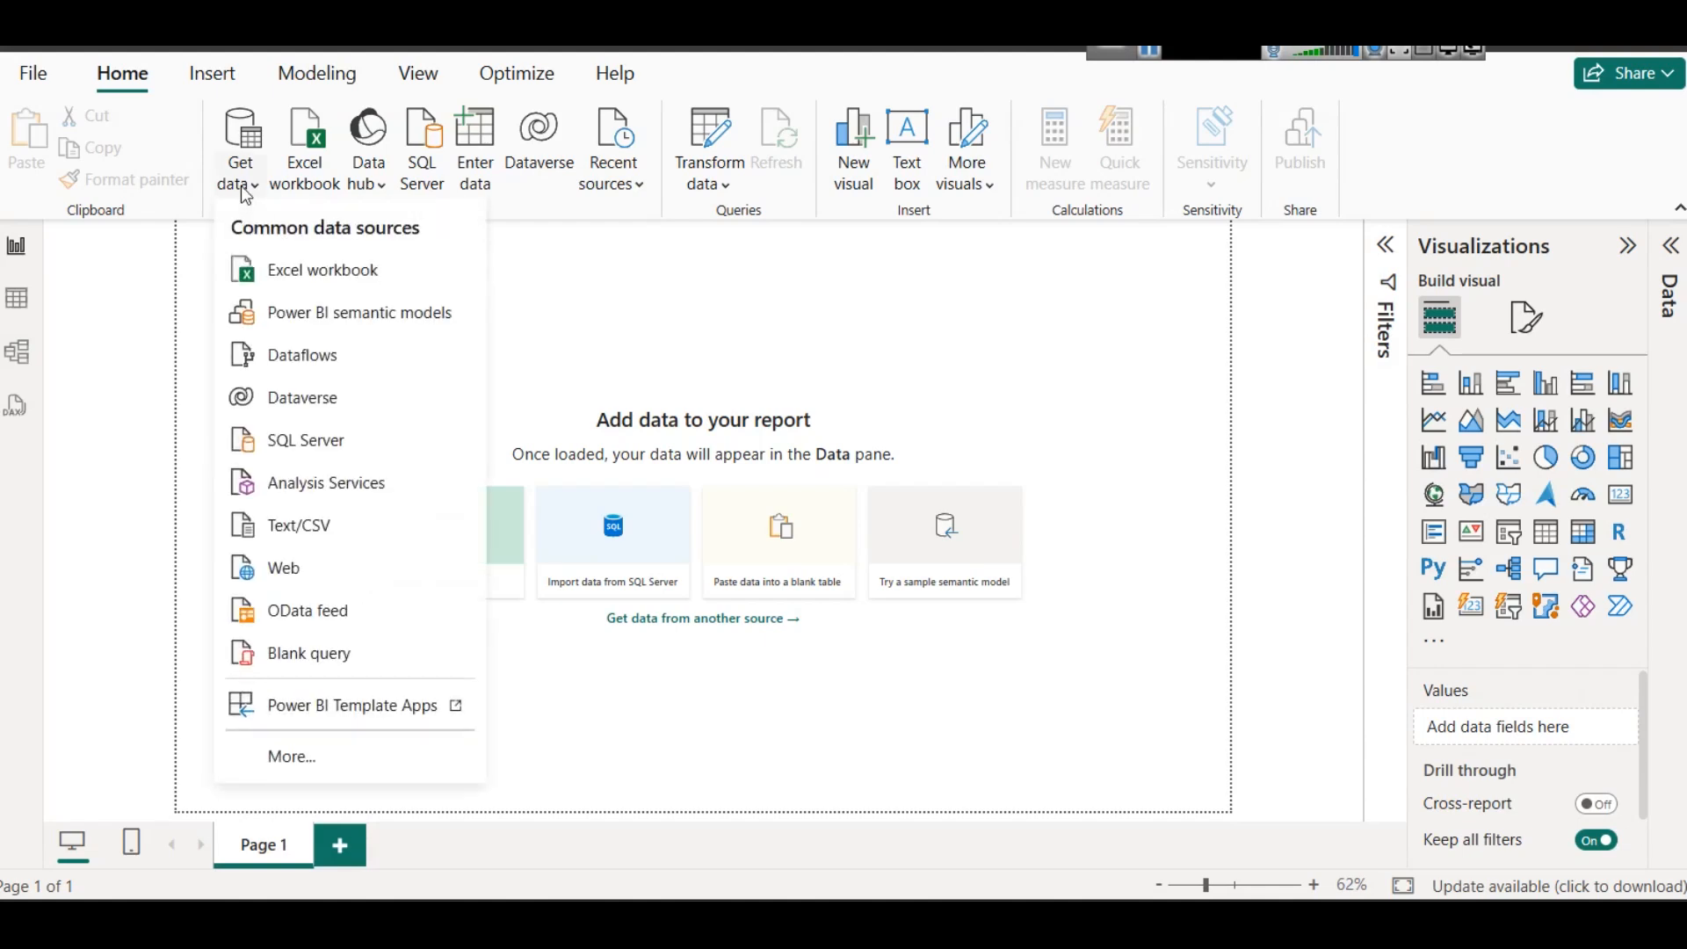
click(316, 514)
click(387, 83)
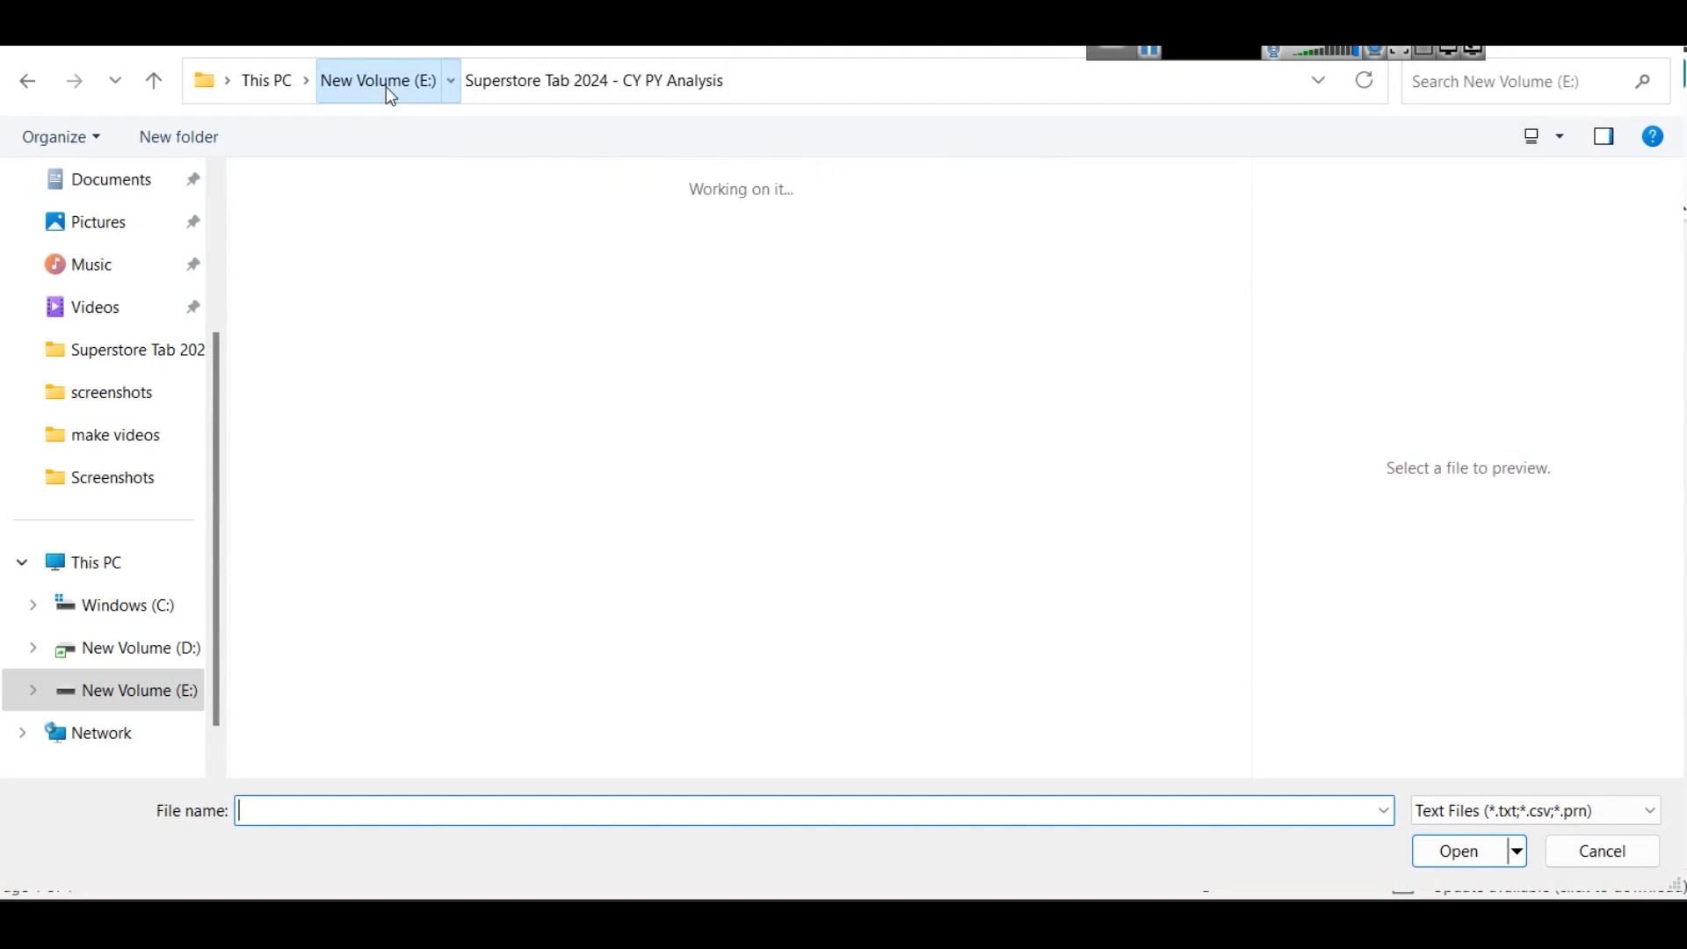
double_click(308, 262)
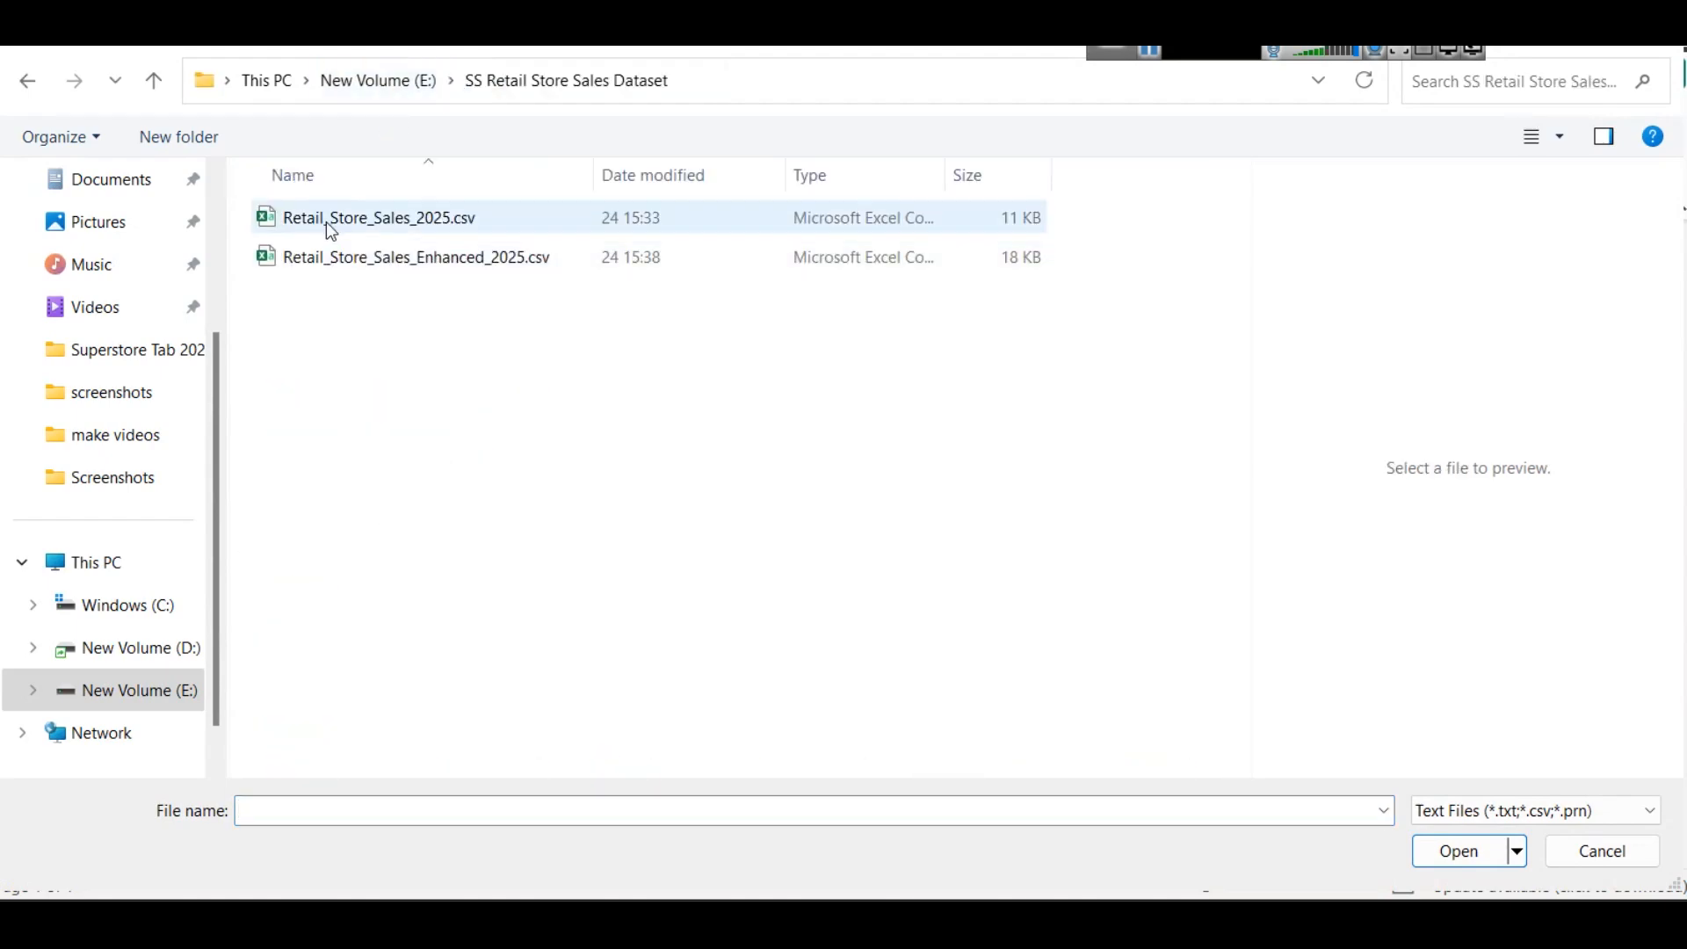
click(351, 256)
click(1459, 851)
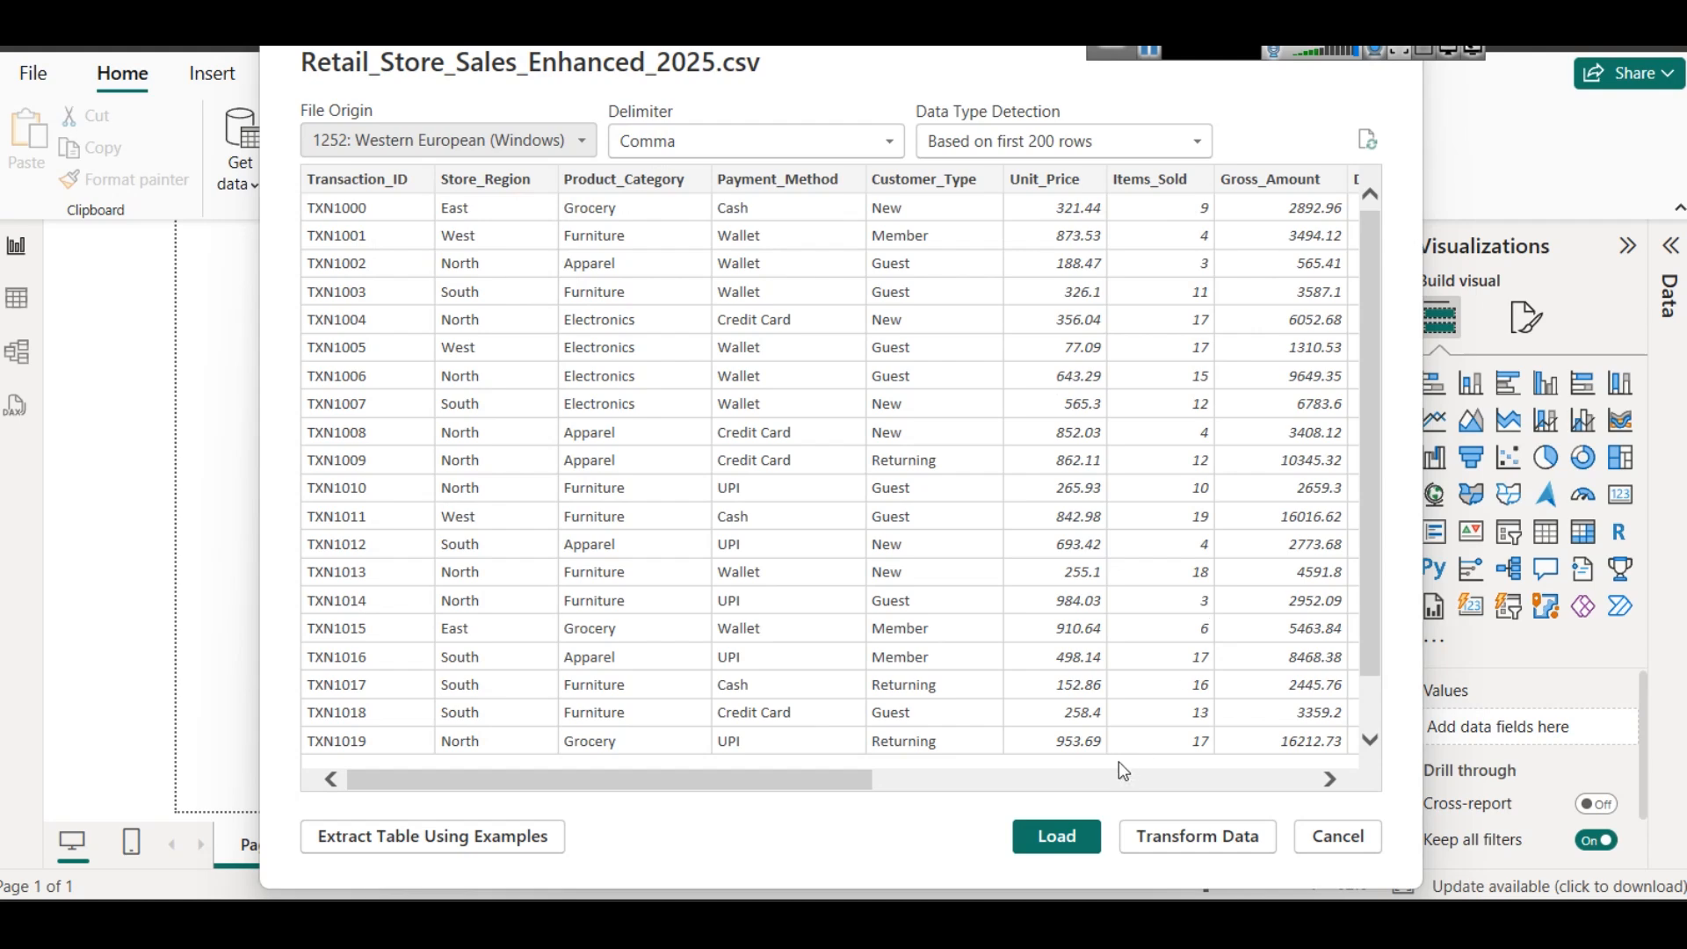
click(1068, 840)
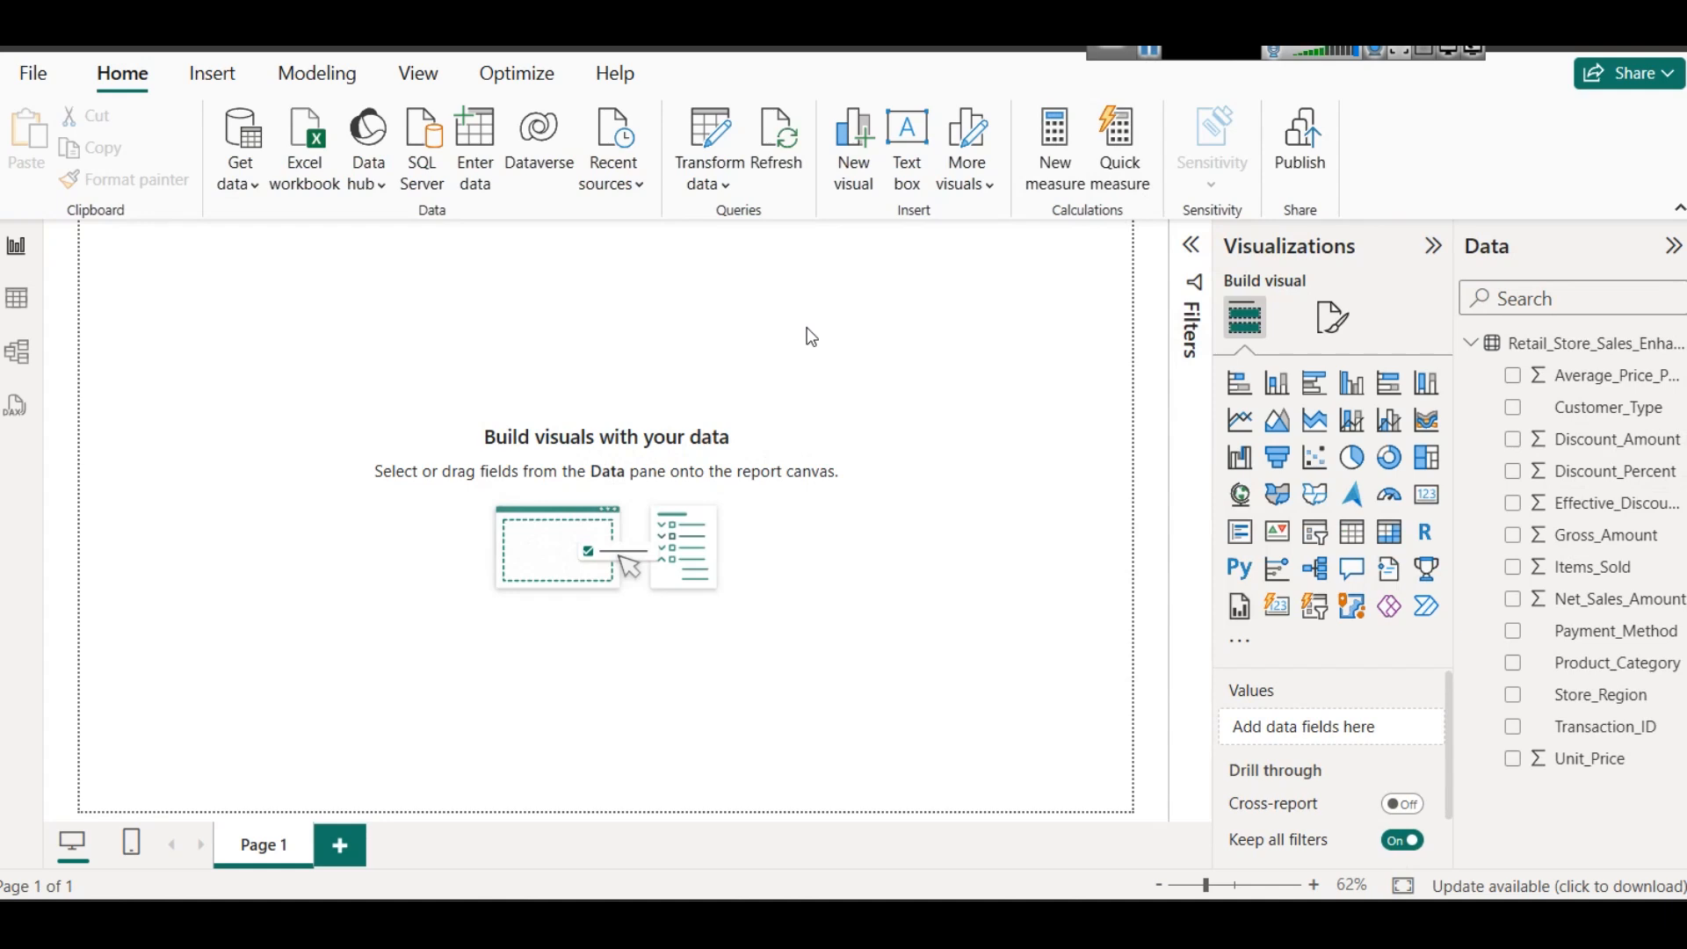
- Try the custom dark red #330E0E and then the darkest blue theme shade as the report page's canvas background colour
click(1332, 318)
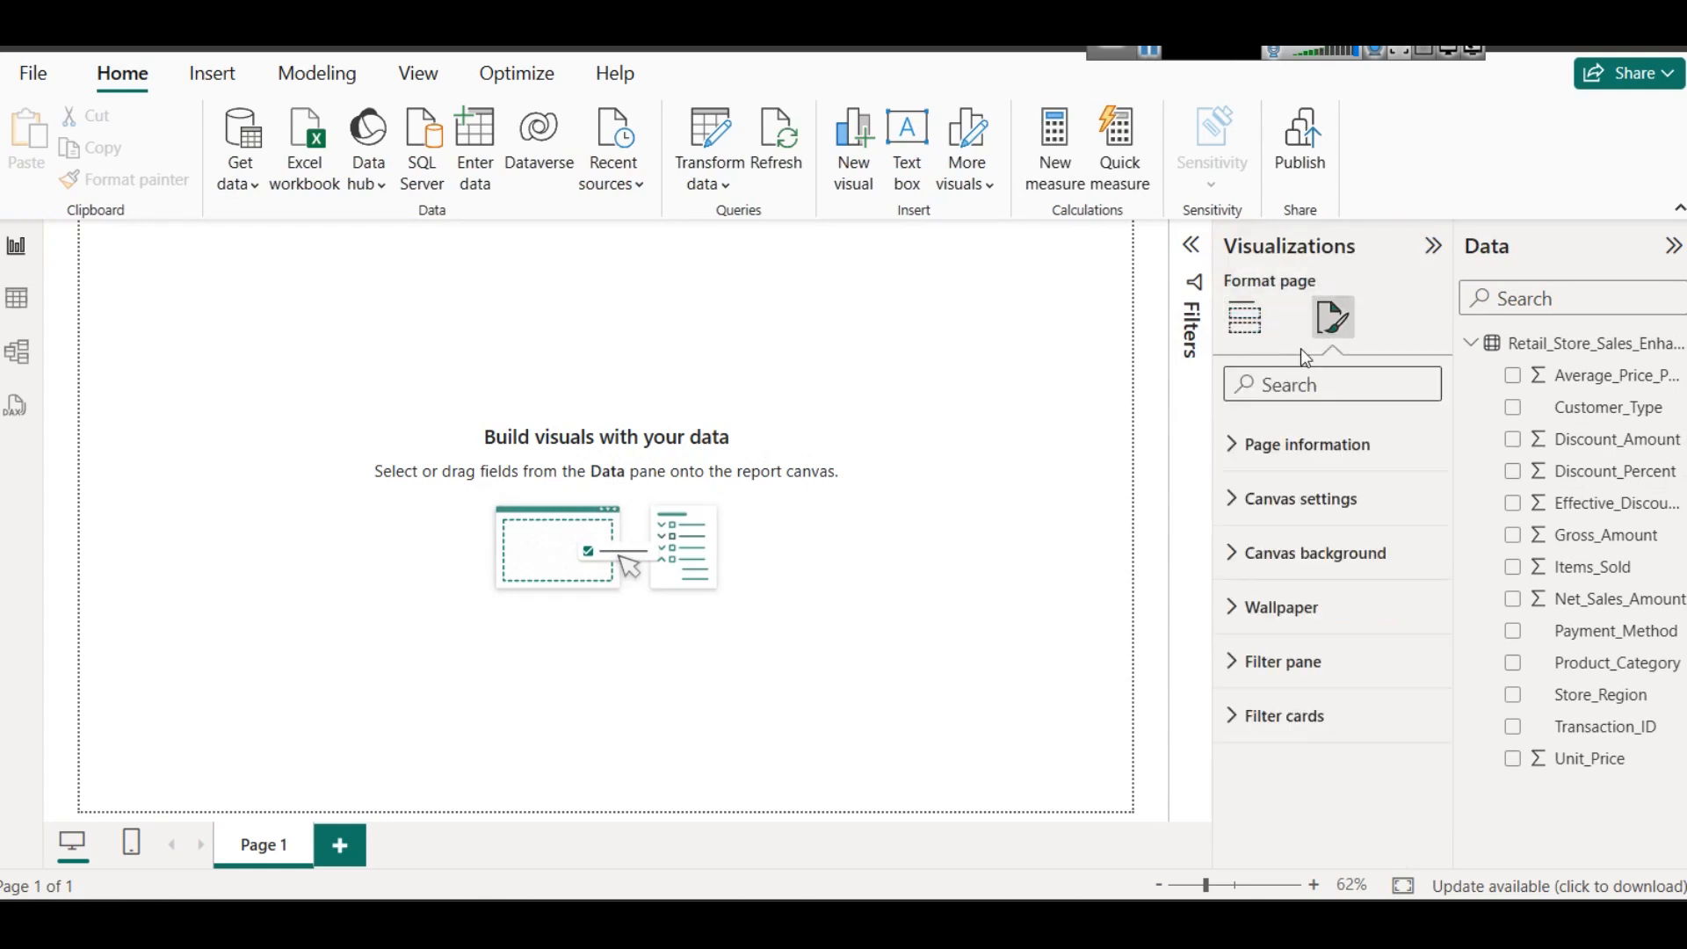
click(1284, 545)
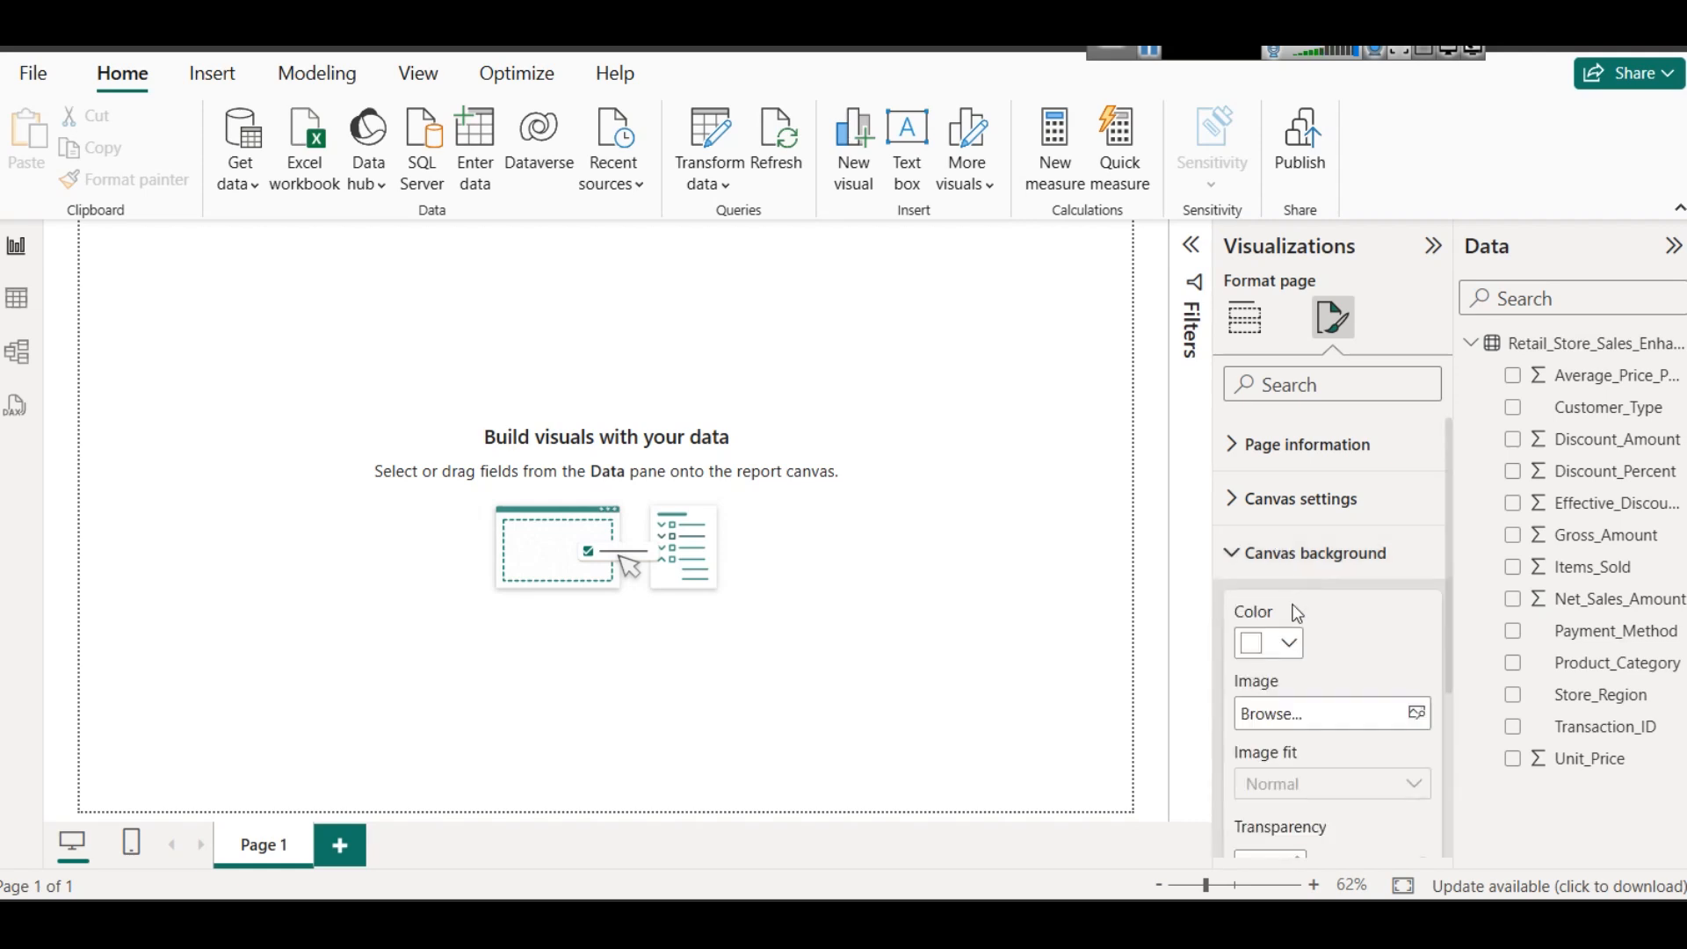
click(1289, 643)
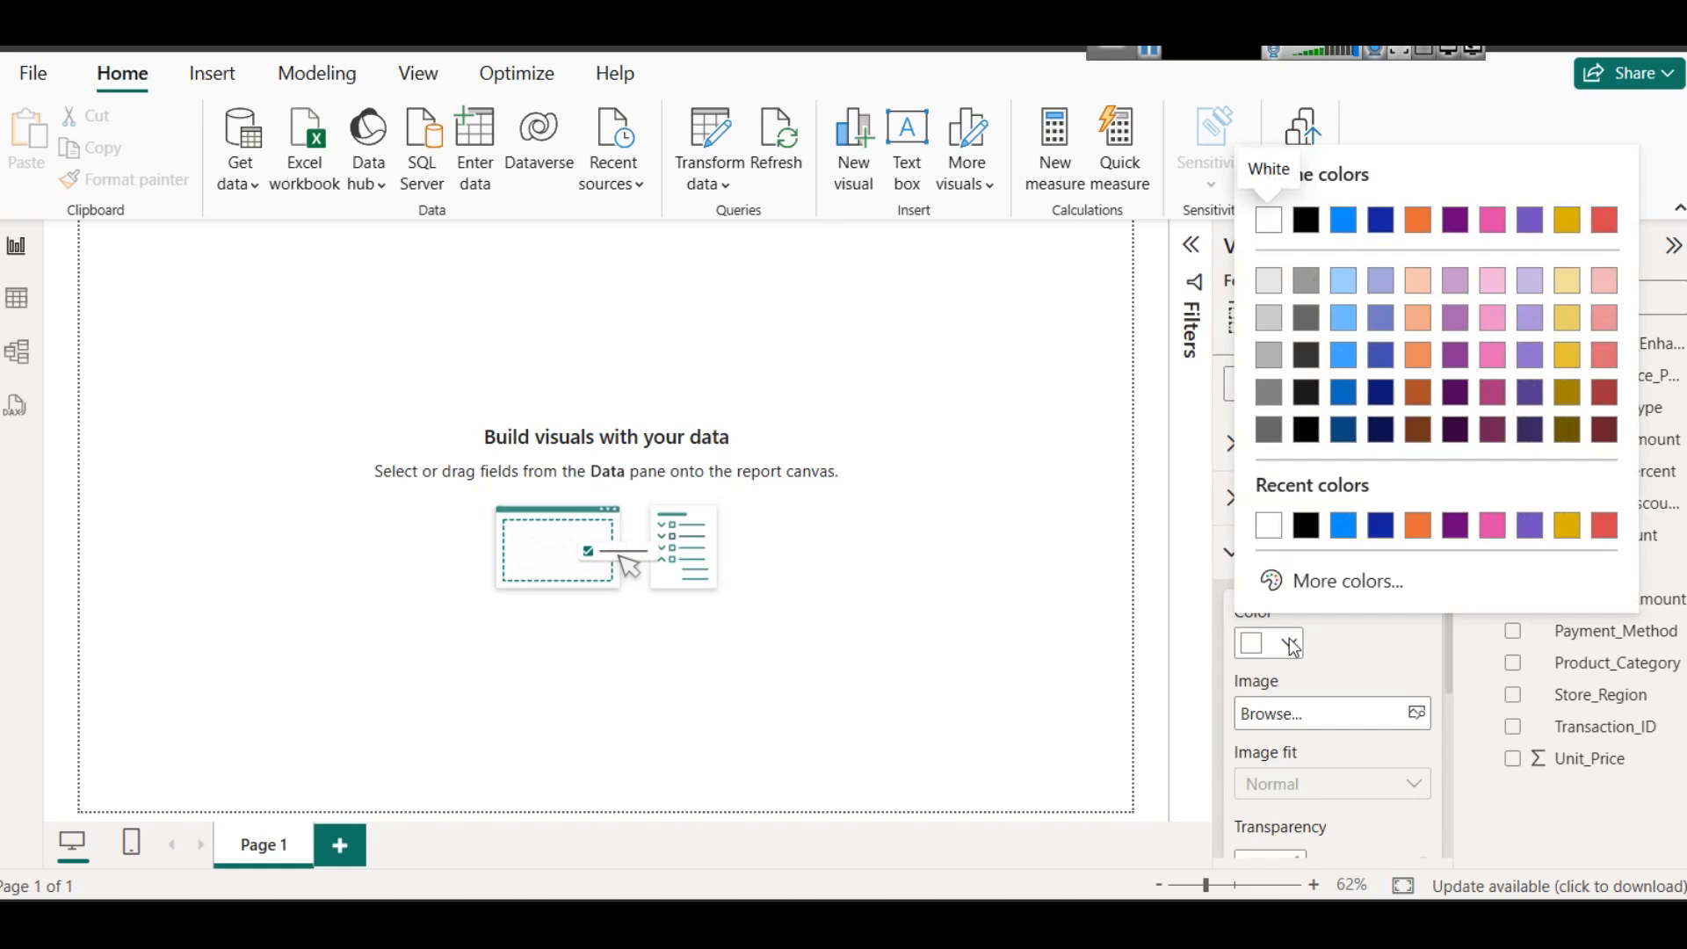
click(1334, 581)
drag(1494, 406, 1480, 441)
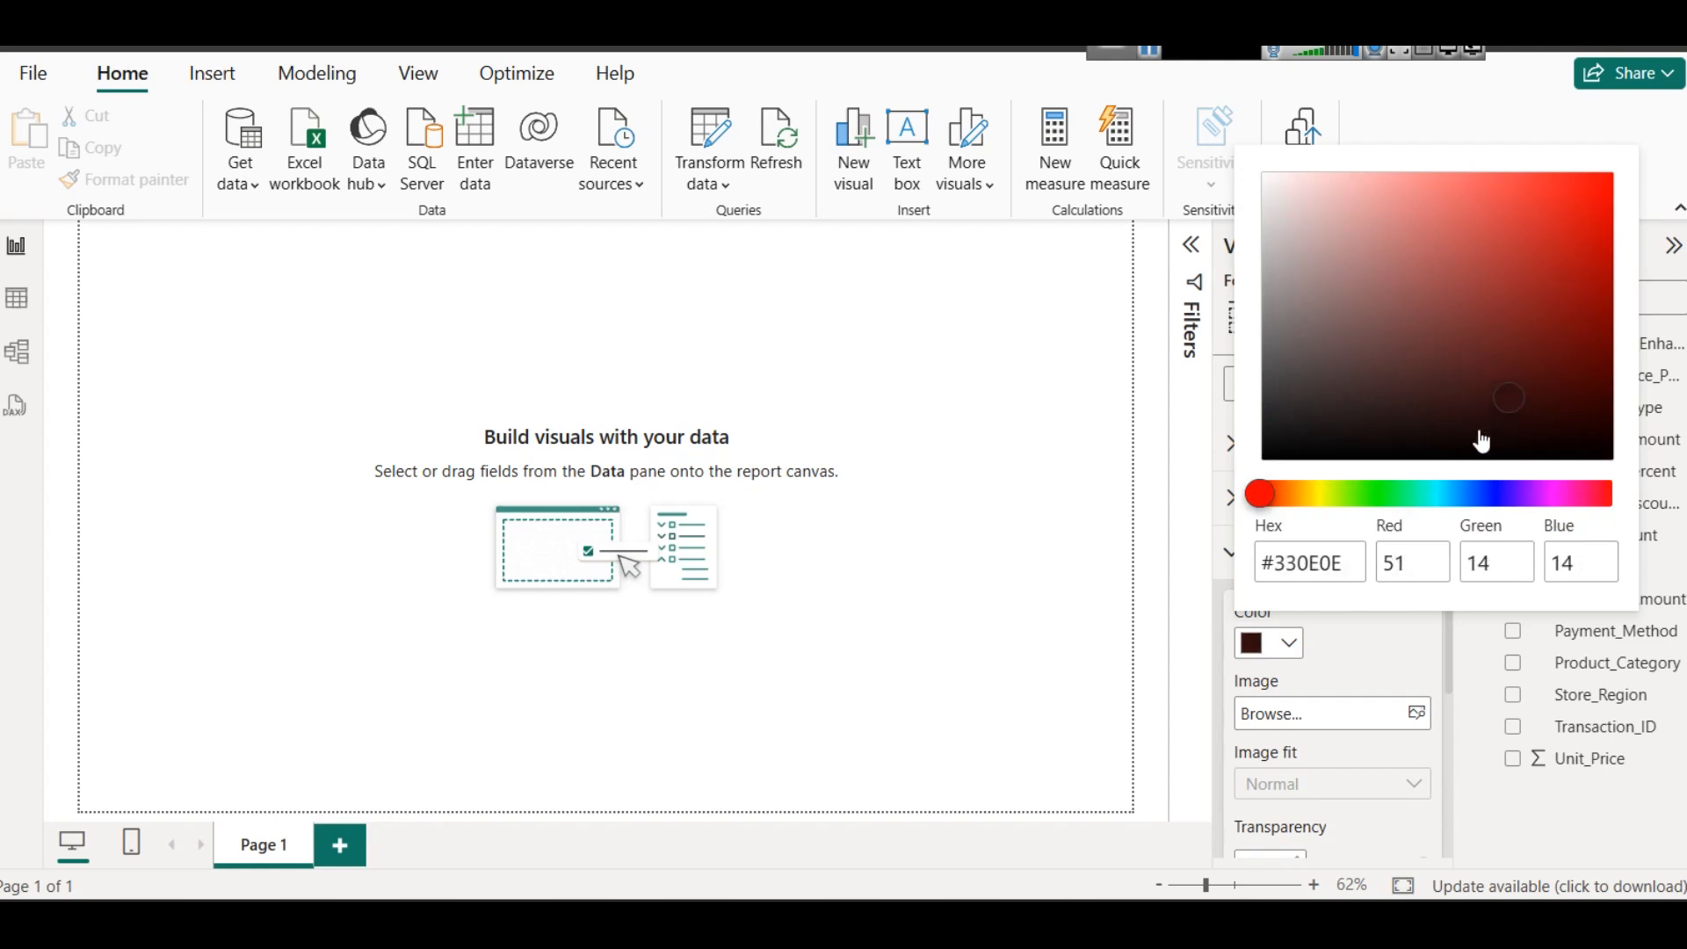
click(1329, 670)
click(1260, 650)
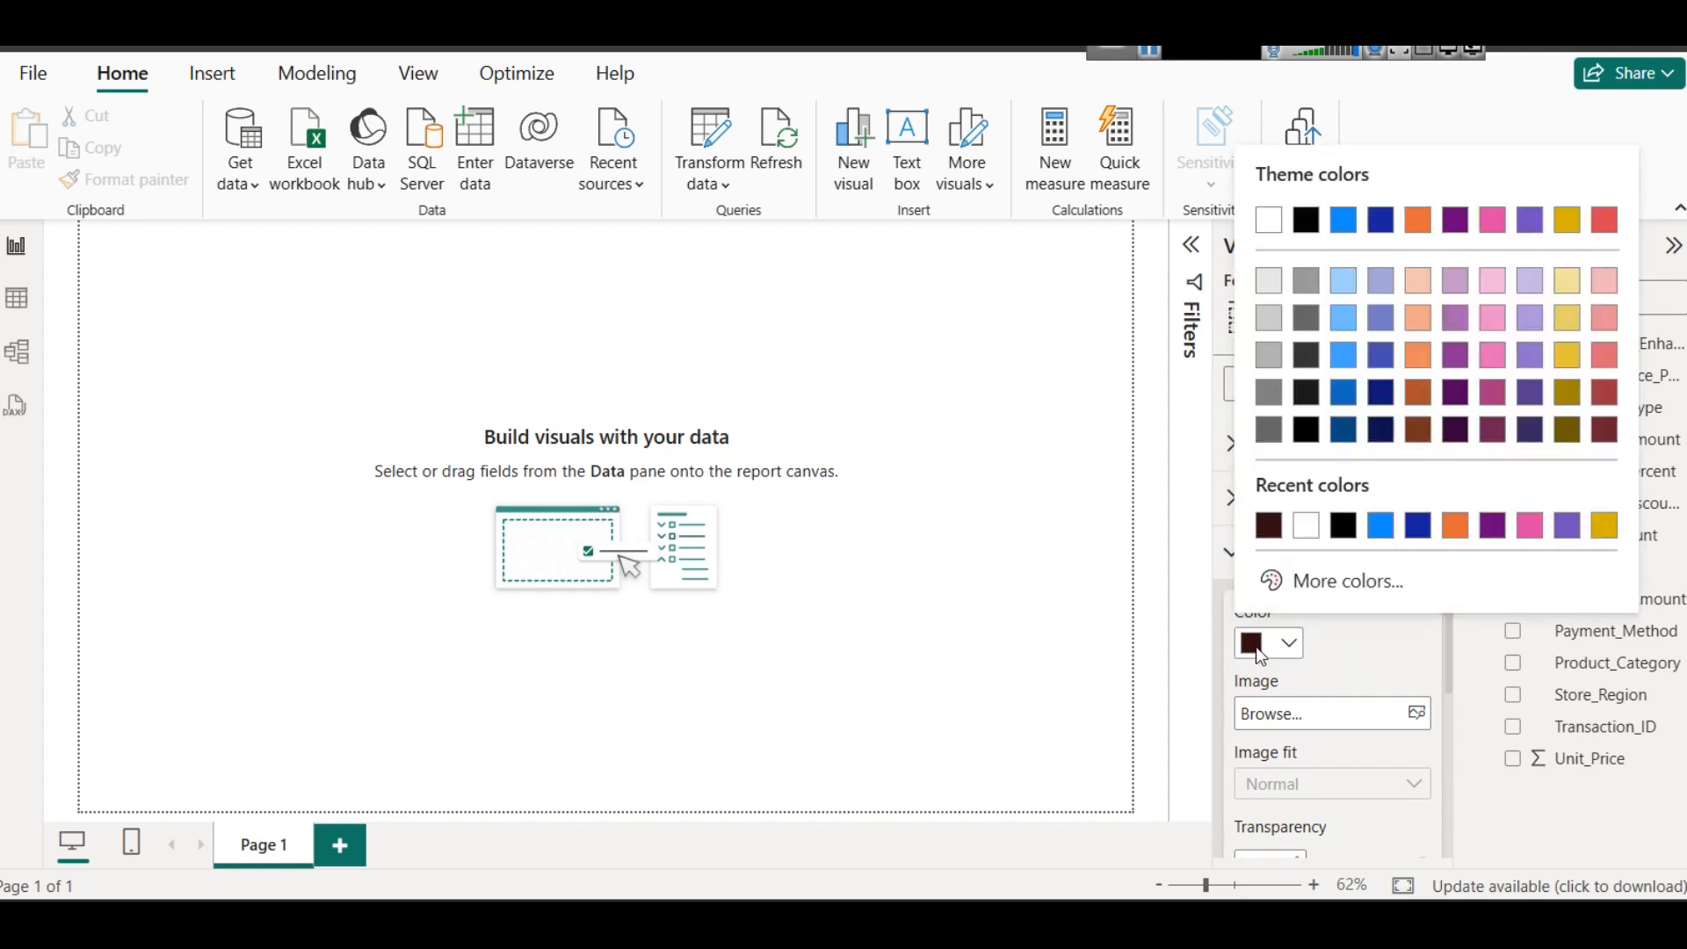
click(1344, 430)
- Apply the City park theme to the report
click(430, 76)
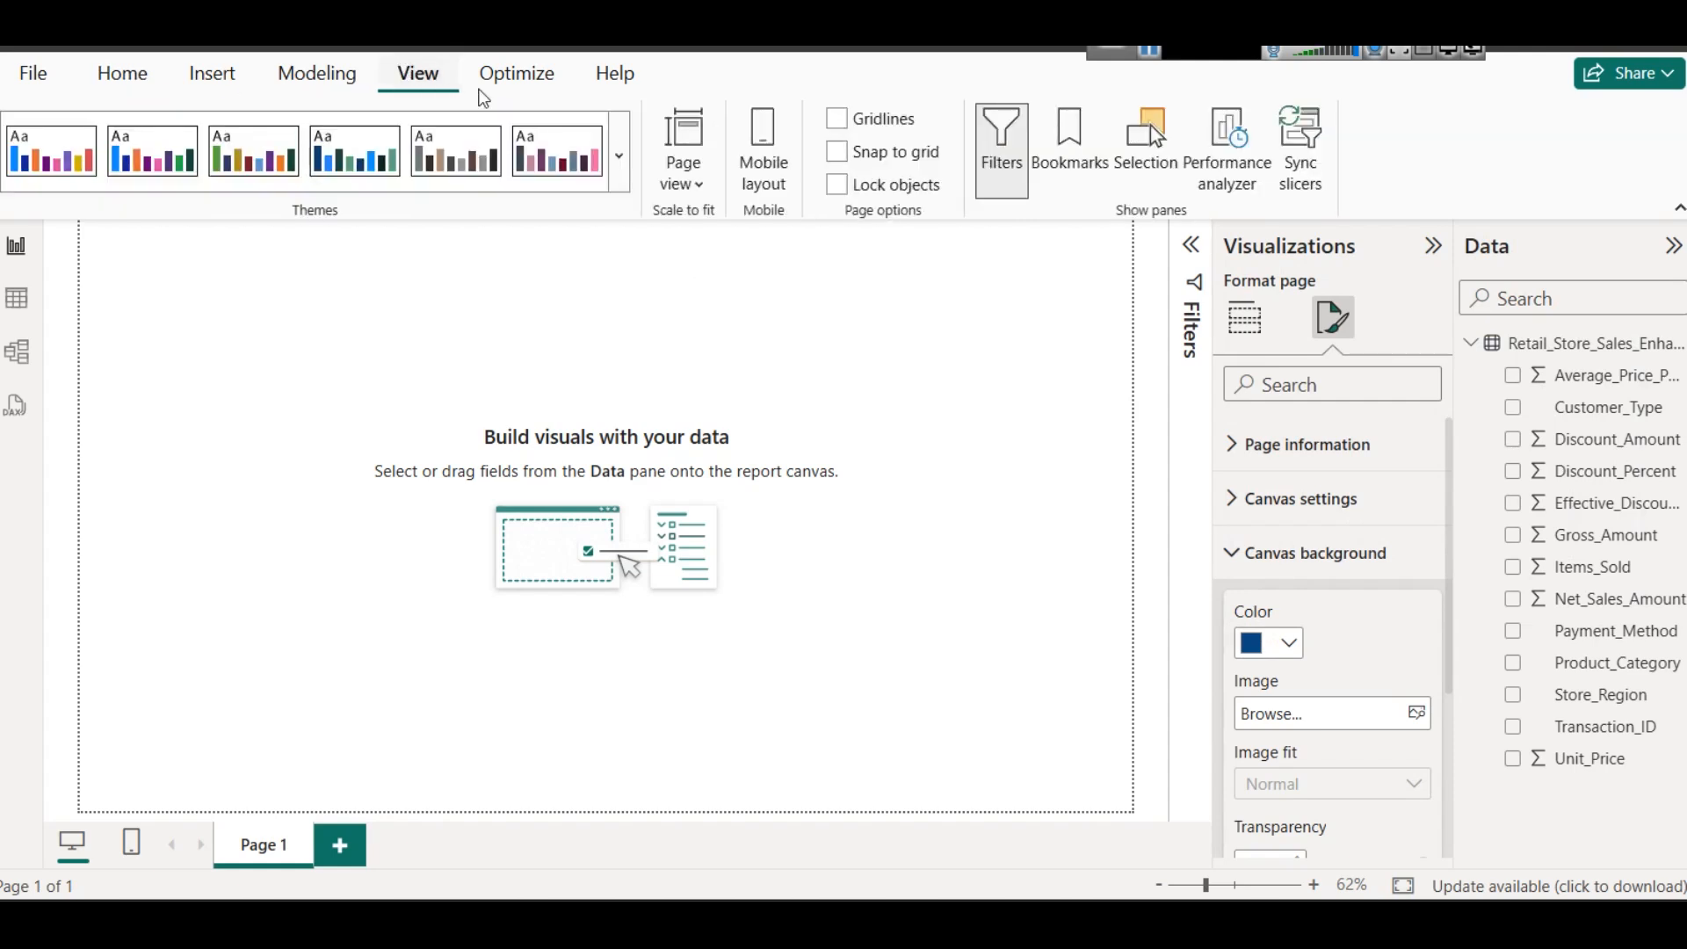
click(619, 156)
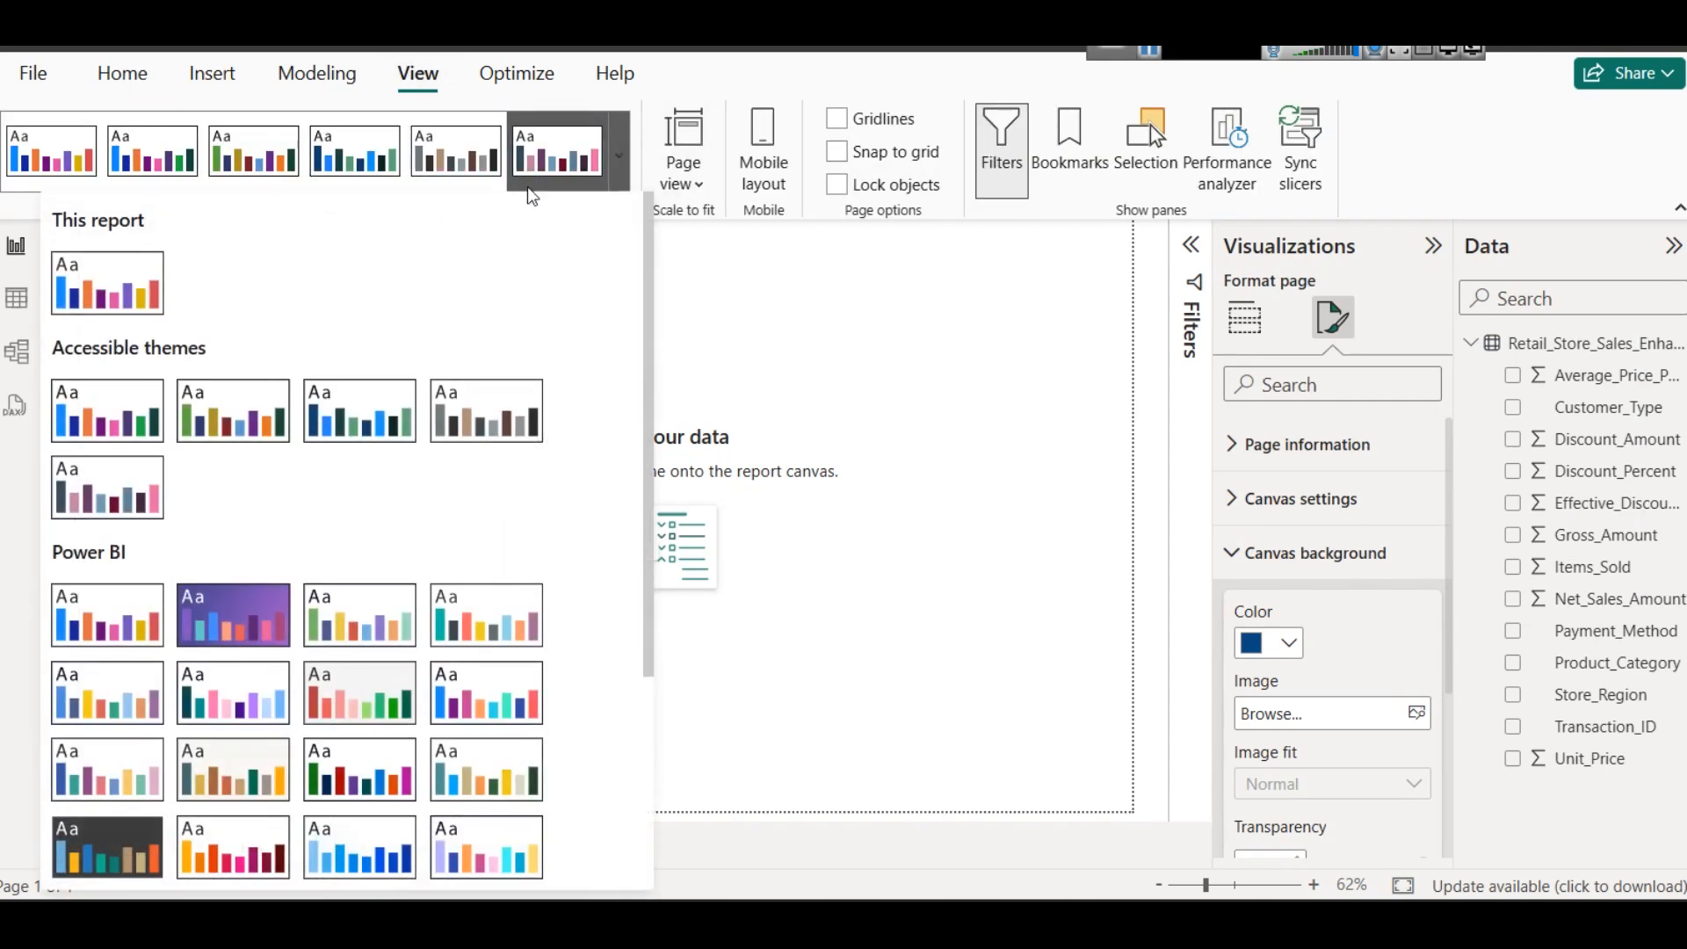
scroll(464, 498, down, 2)
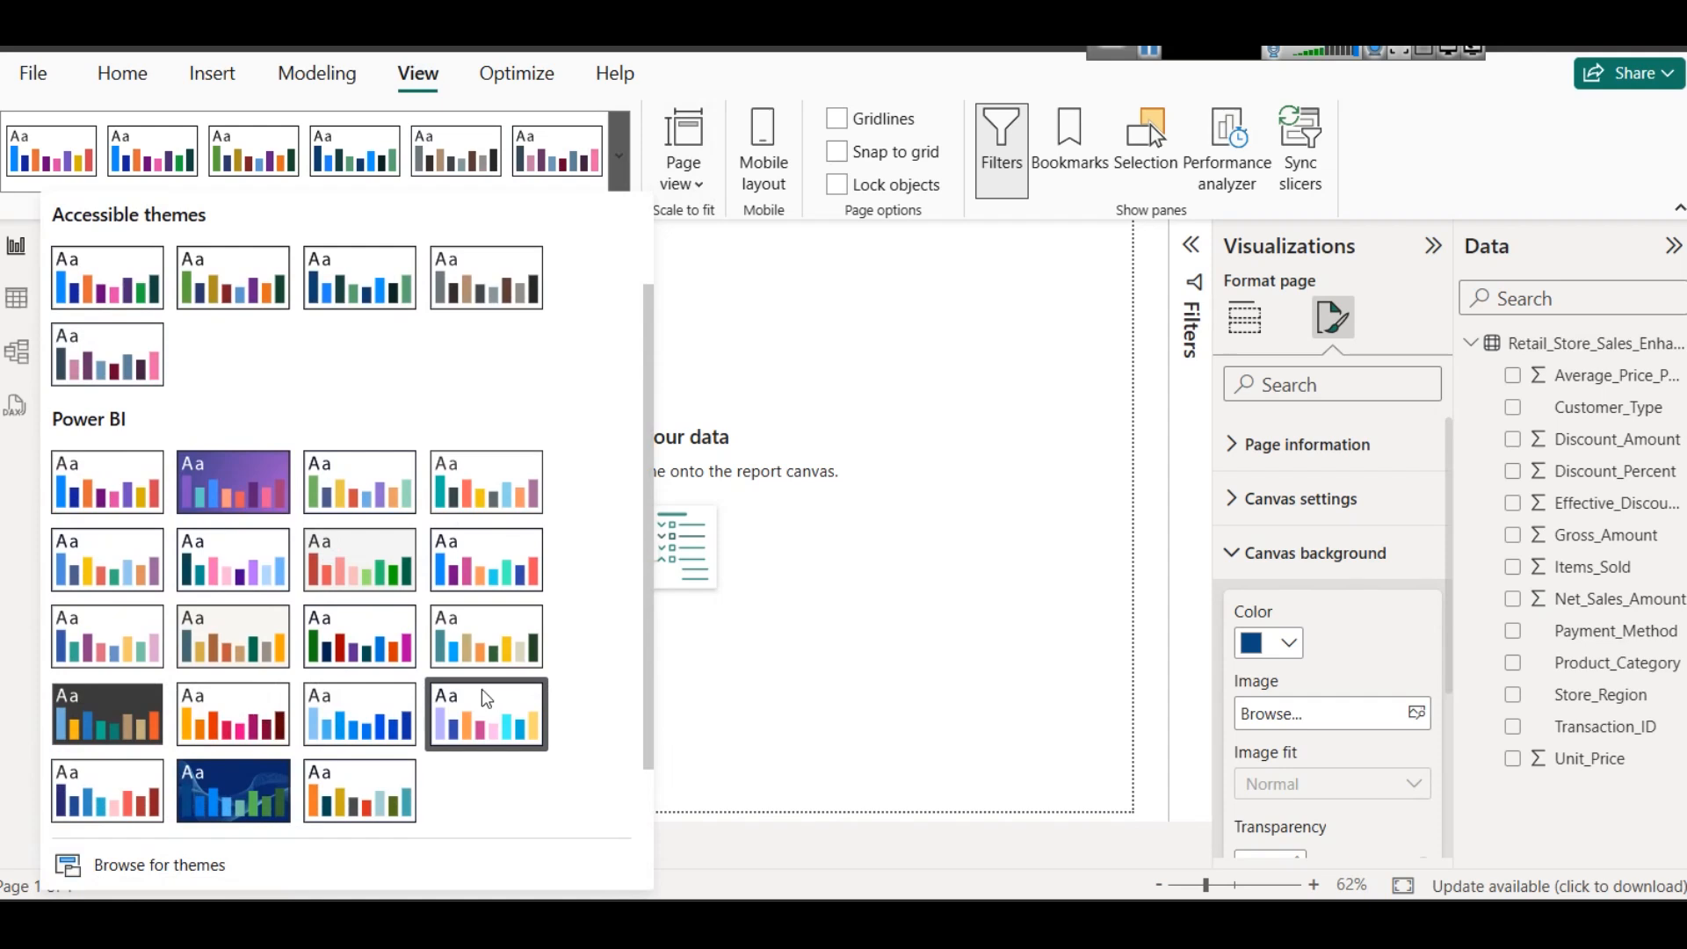
click(380, 492)
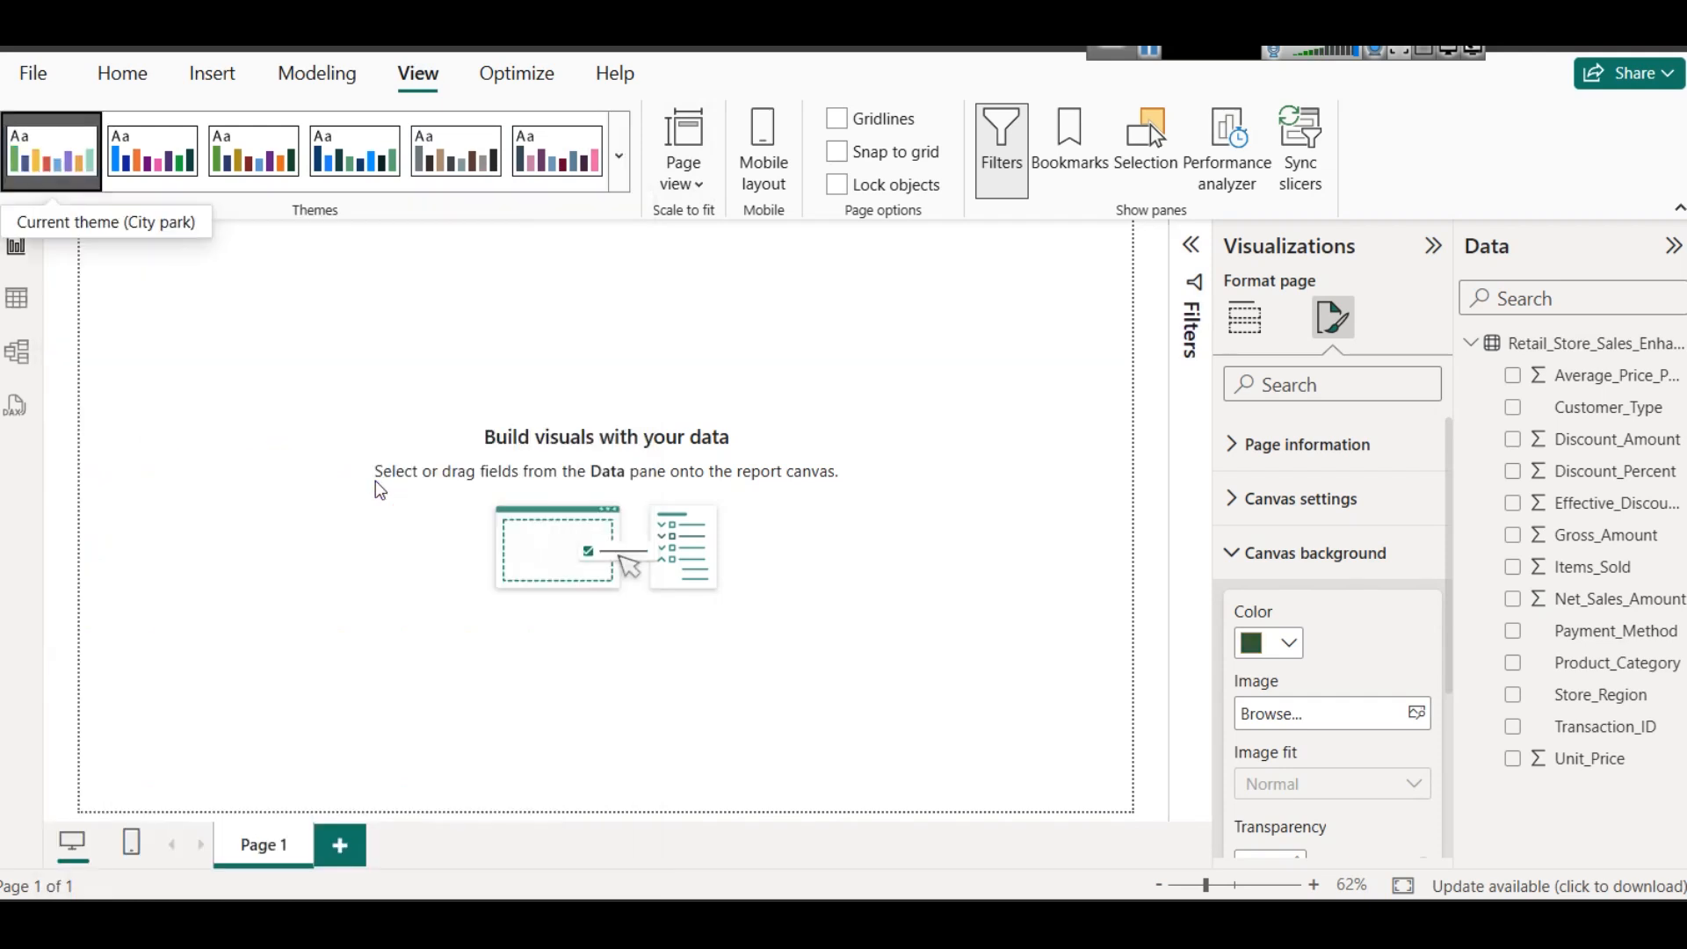
- Set the canvas background to the darkest teal-green theme shade with 0% transparency
click(1291, 646)
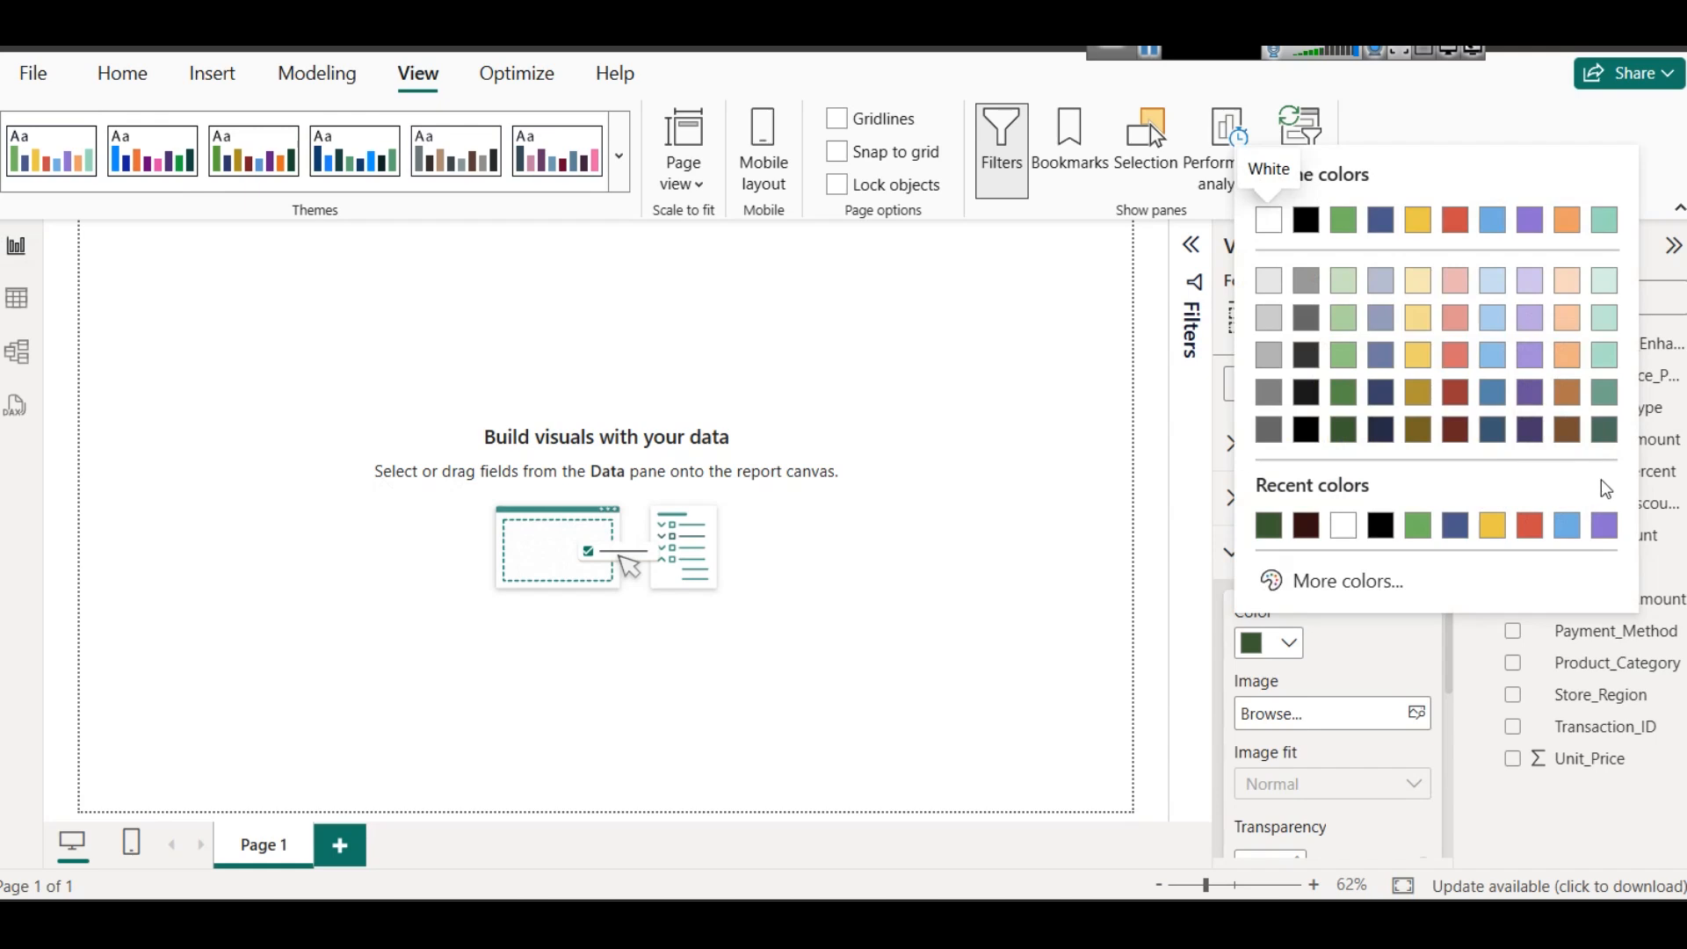
click(1602, 436)
scroll(1307, 710, down, 3)
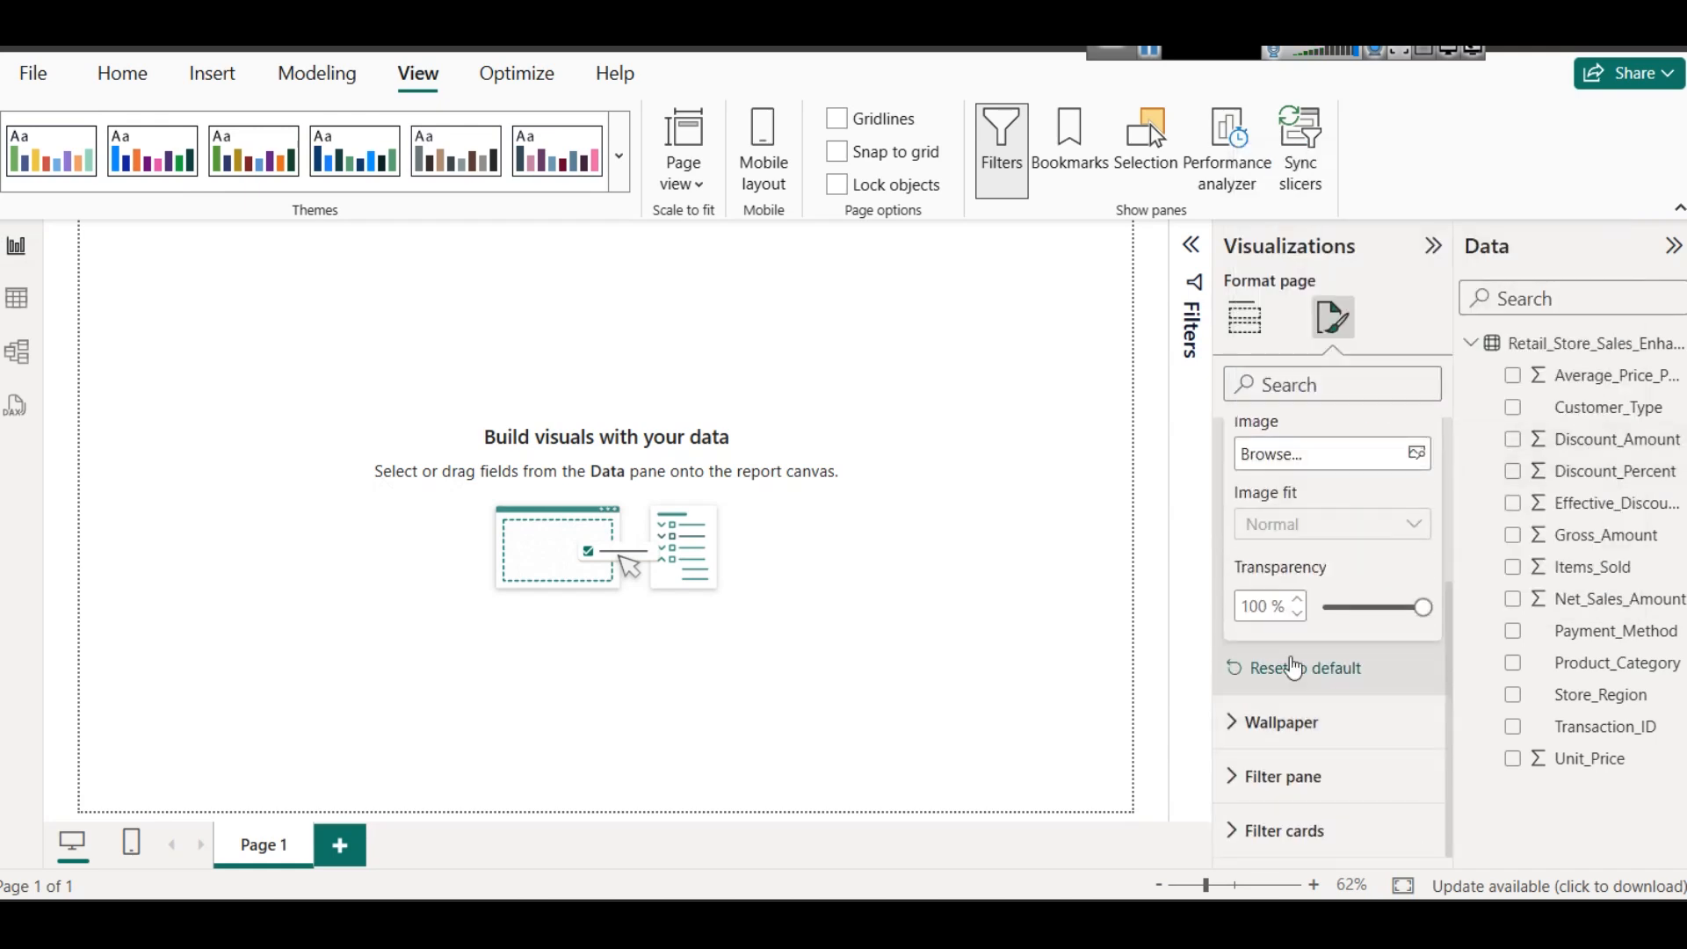
click(1329, 608)
drag(1331, 609, 1318, 608)
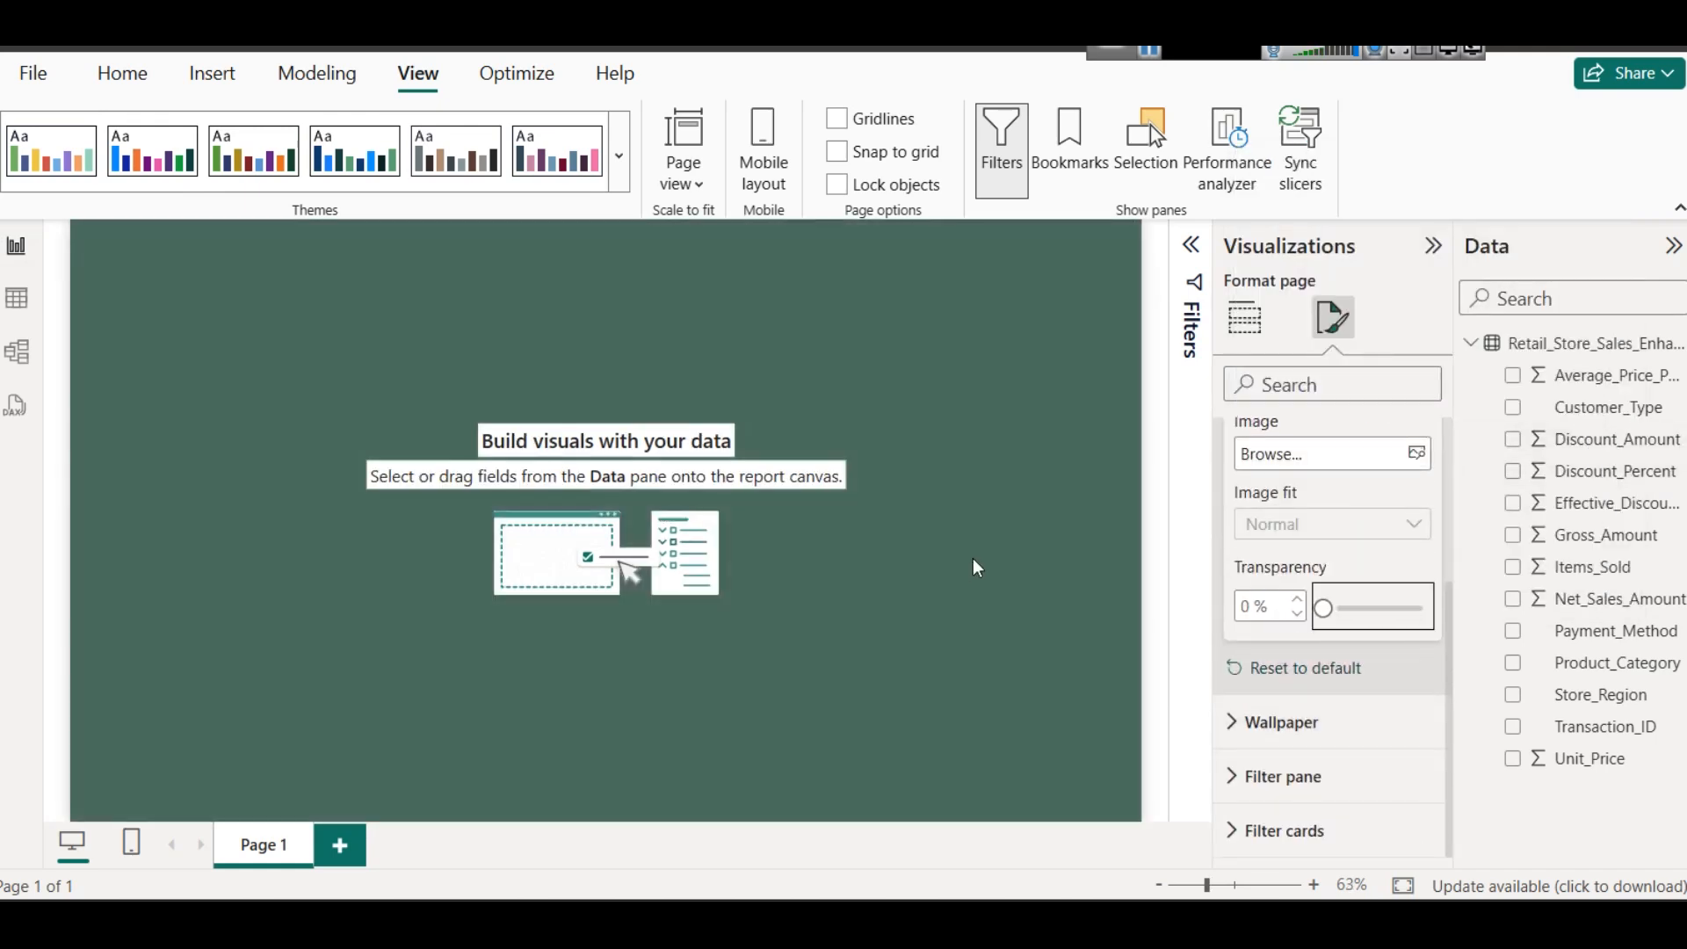
click(908, 362)
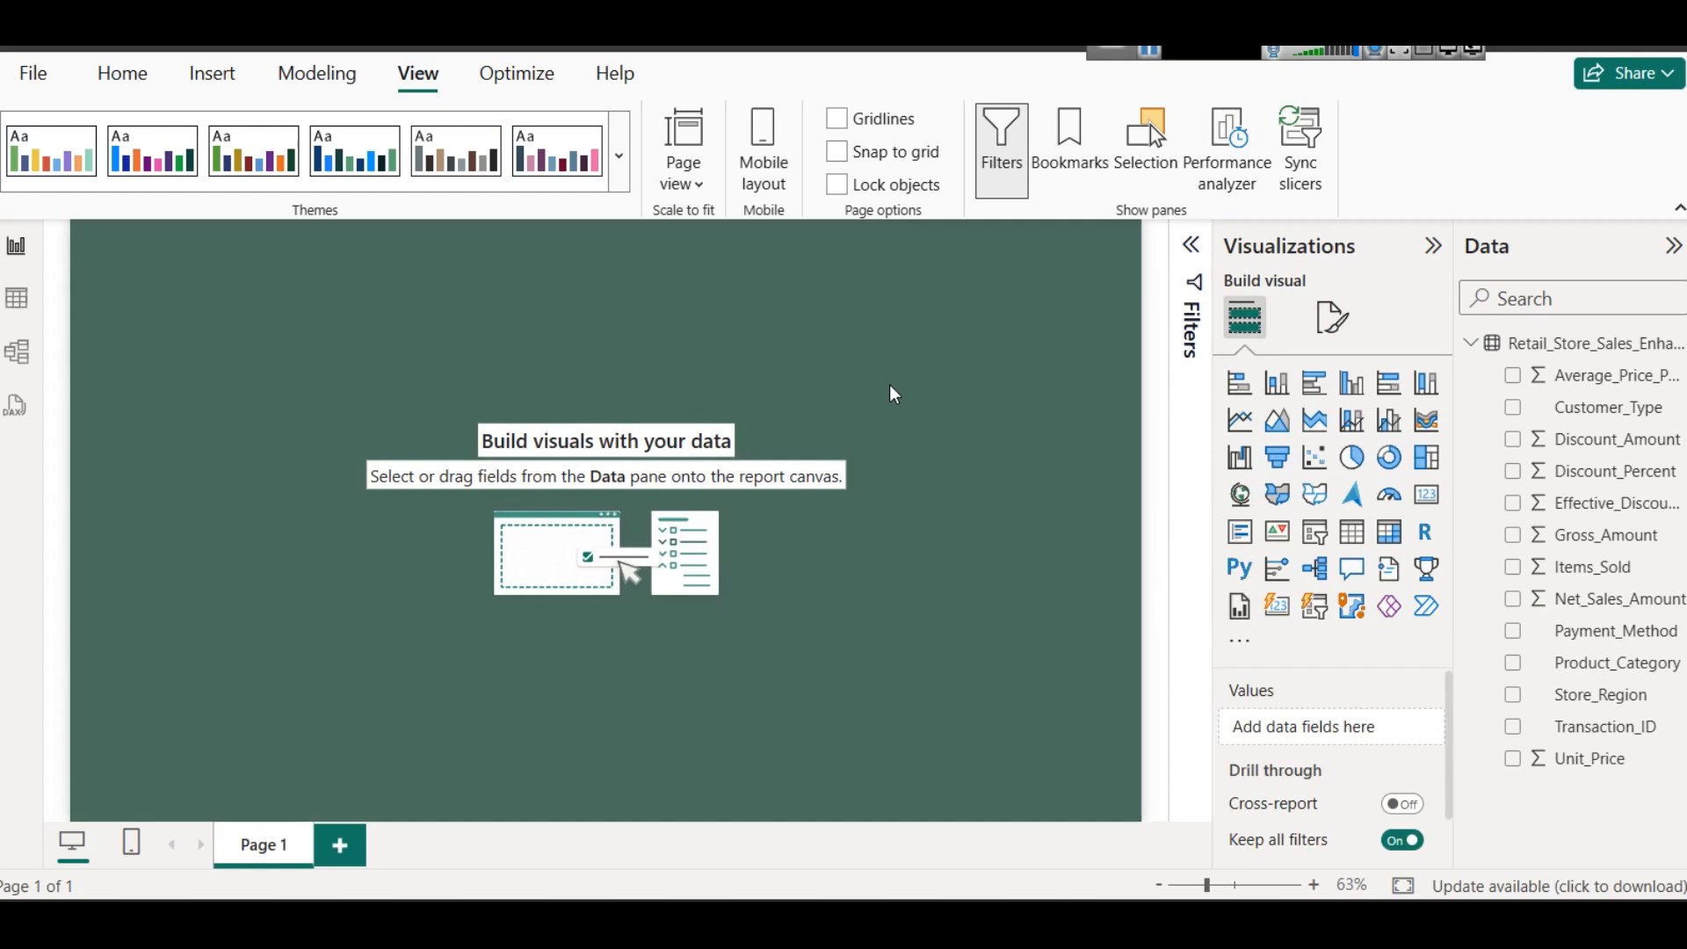
- Insert a text box and shape it into a wide banner along the upper edge of the report page
click(230, 77)
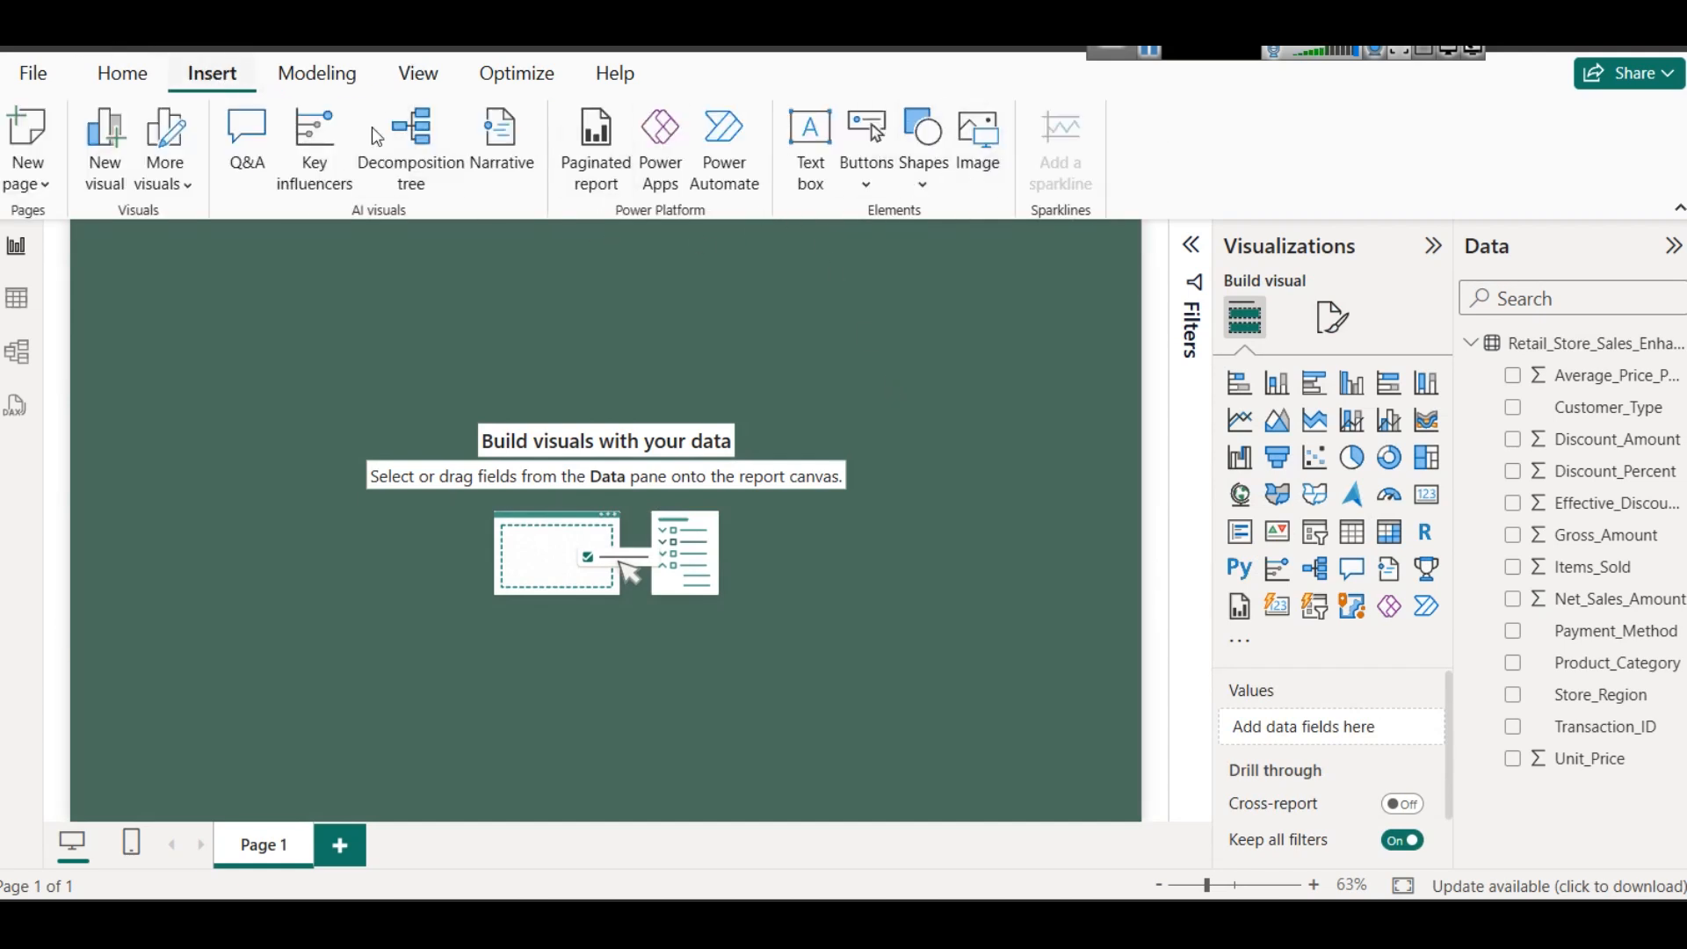
click(807, 167)
drag(142, 409, 165, 290)
drag(247, 252, 672, 264)
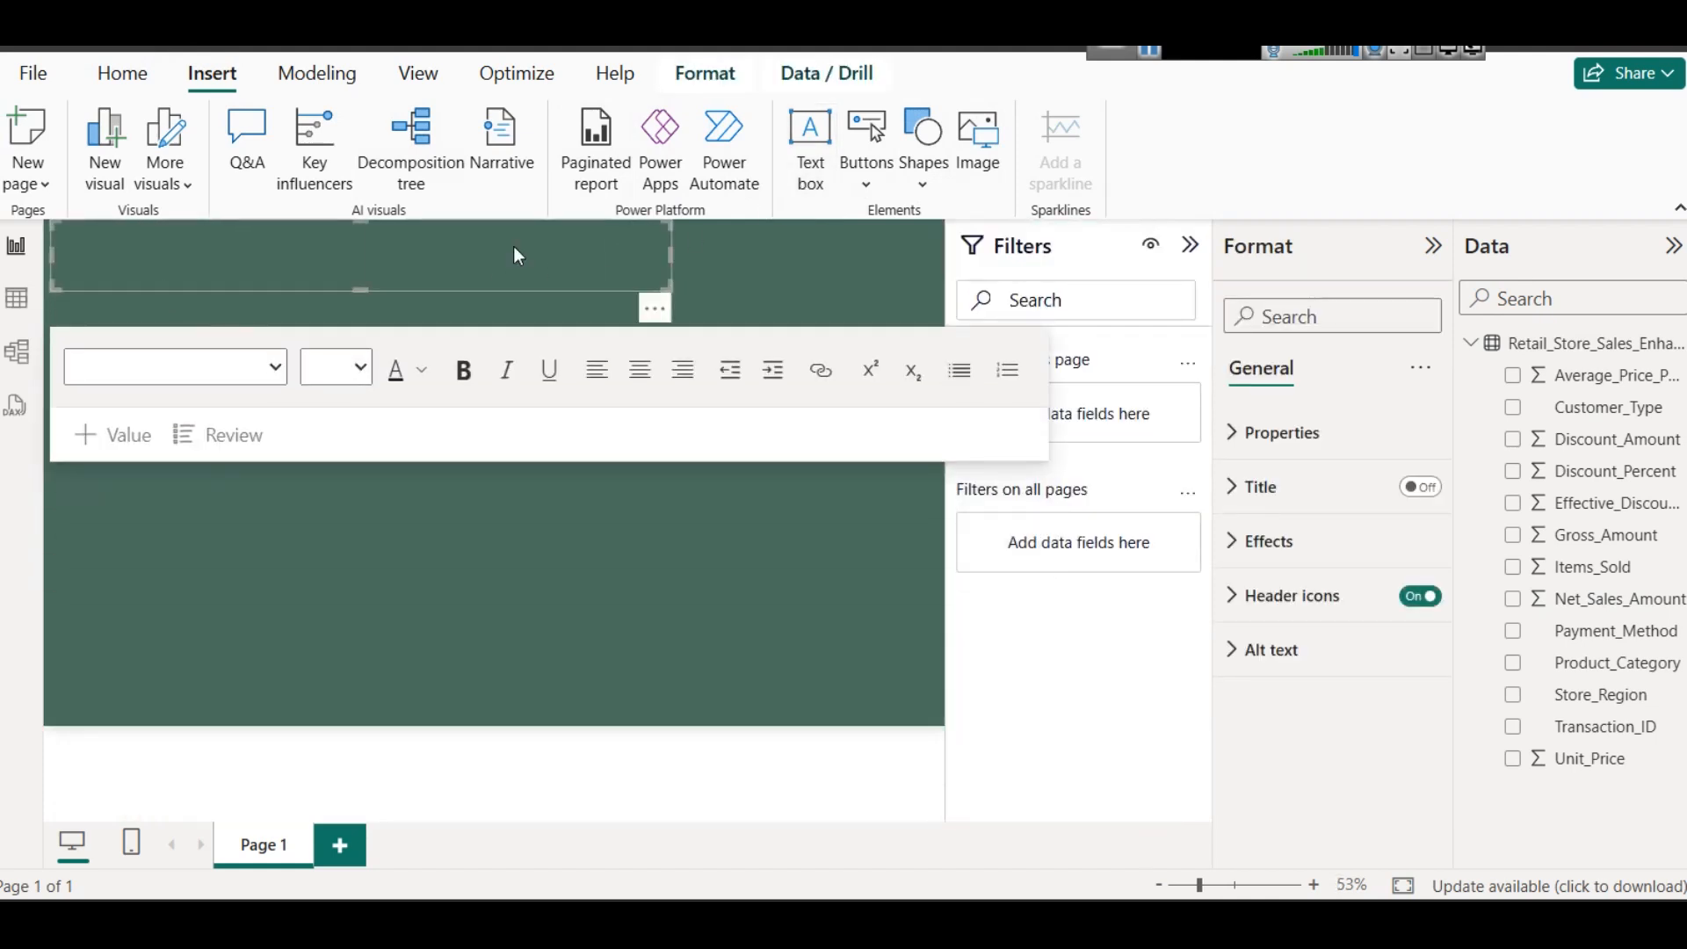
- Enter the title "Retail Sales Analysis - By Customer Type" in the text box
click(319, 256)
text(Retail Sa)
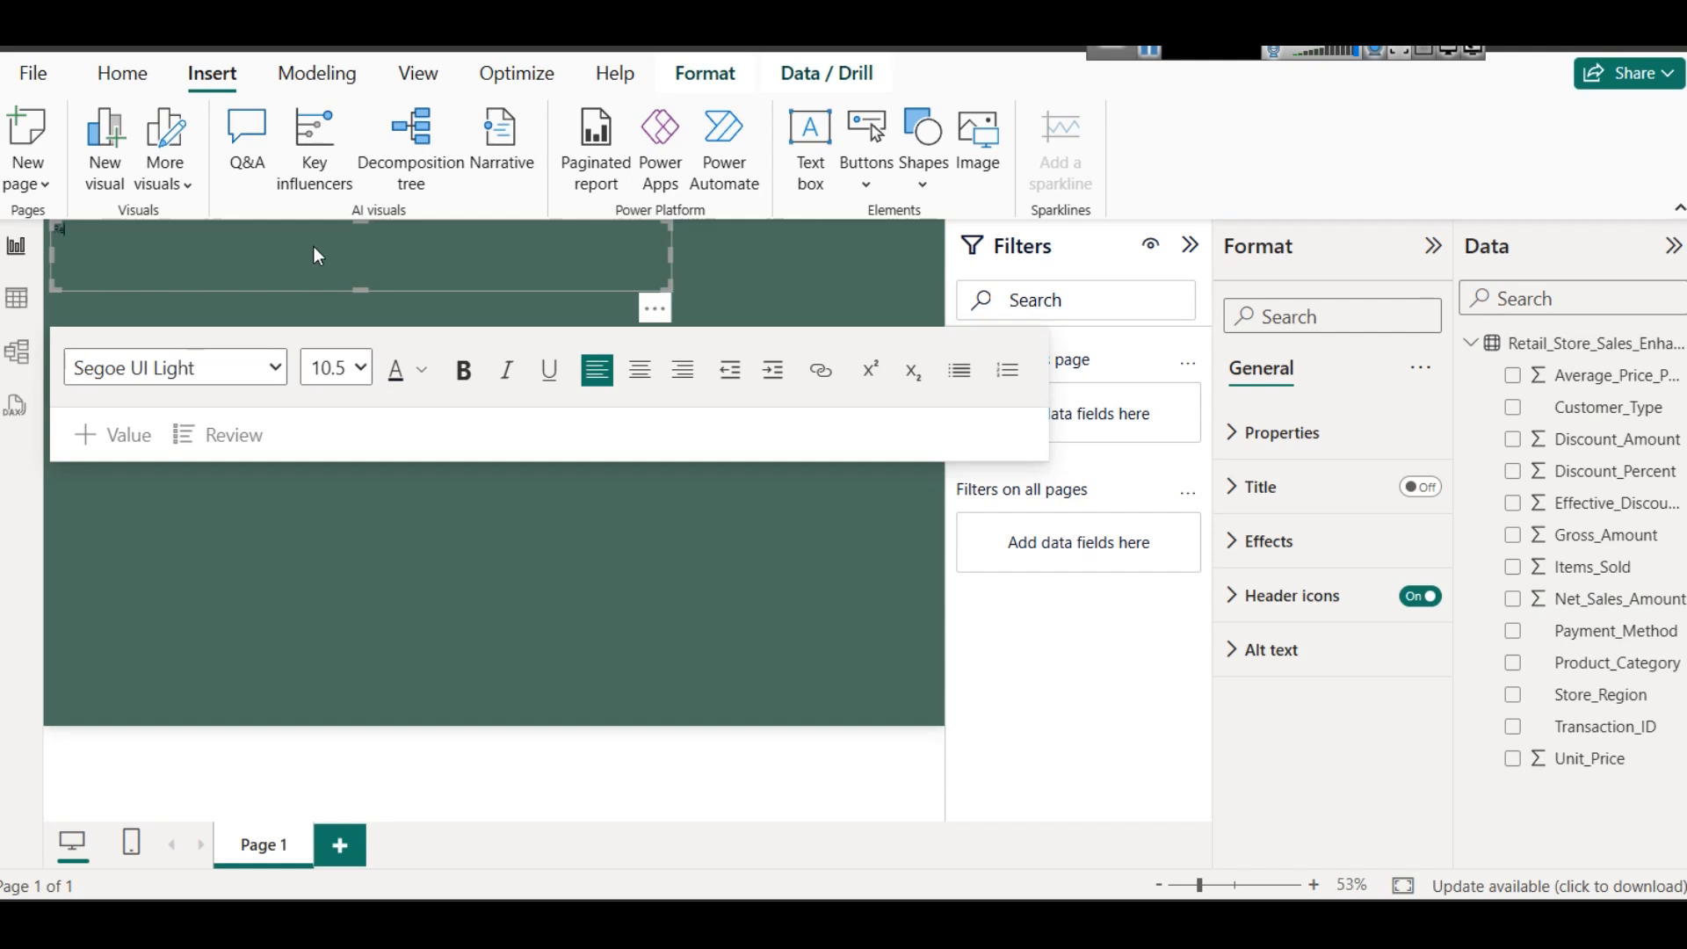
text(les Analysis)
text( - Customer Type)
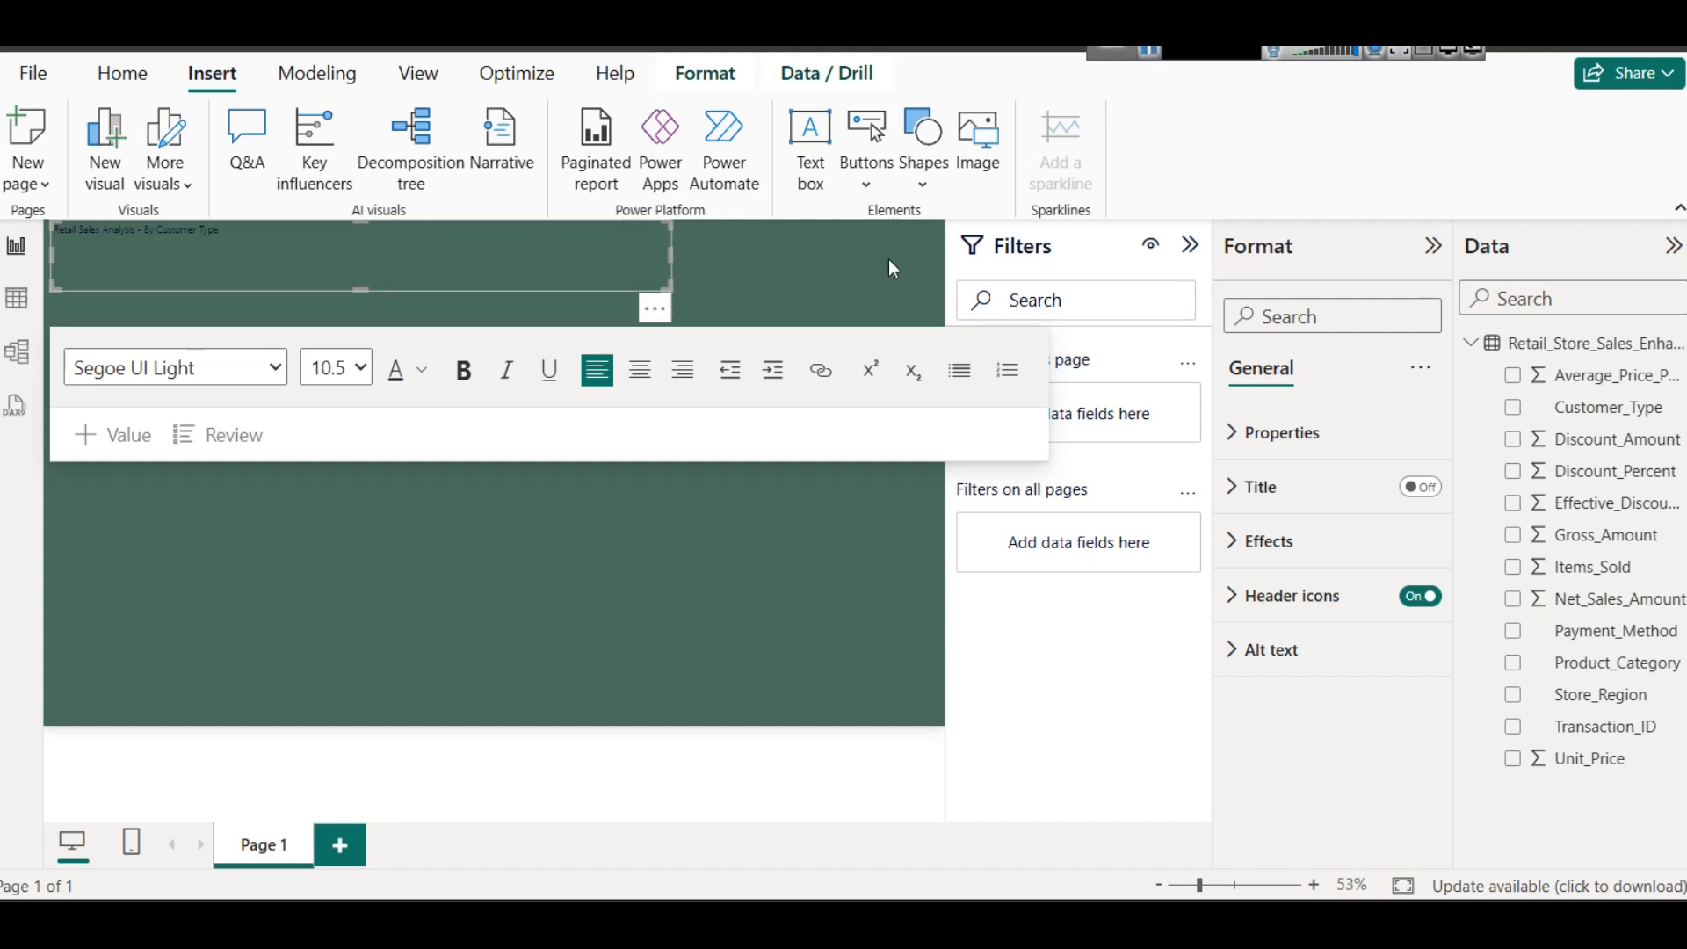
- Format the title text as bold, size 28, in the lightest grey theme colour
triple_click(413, 243)
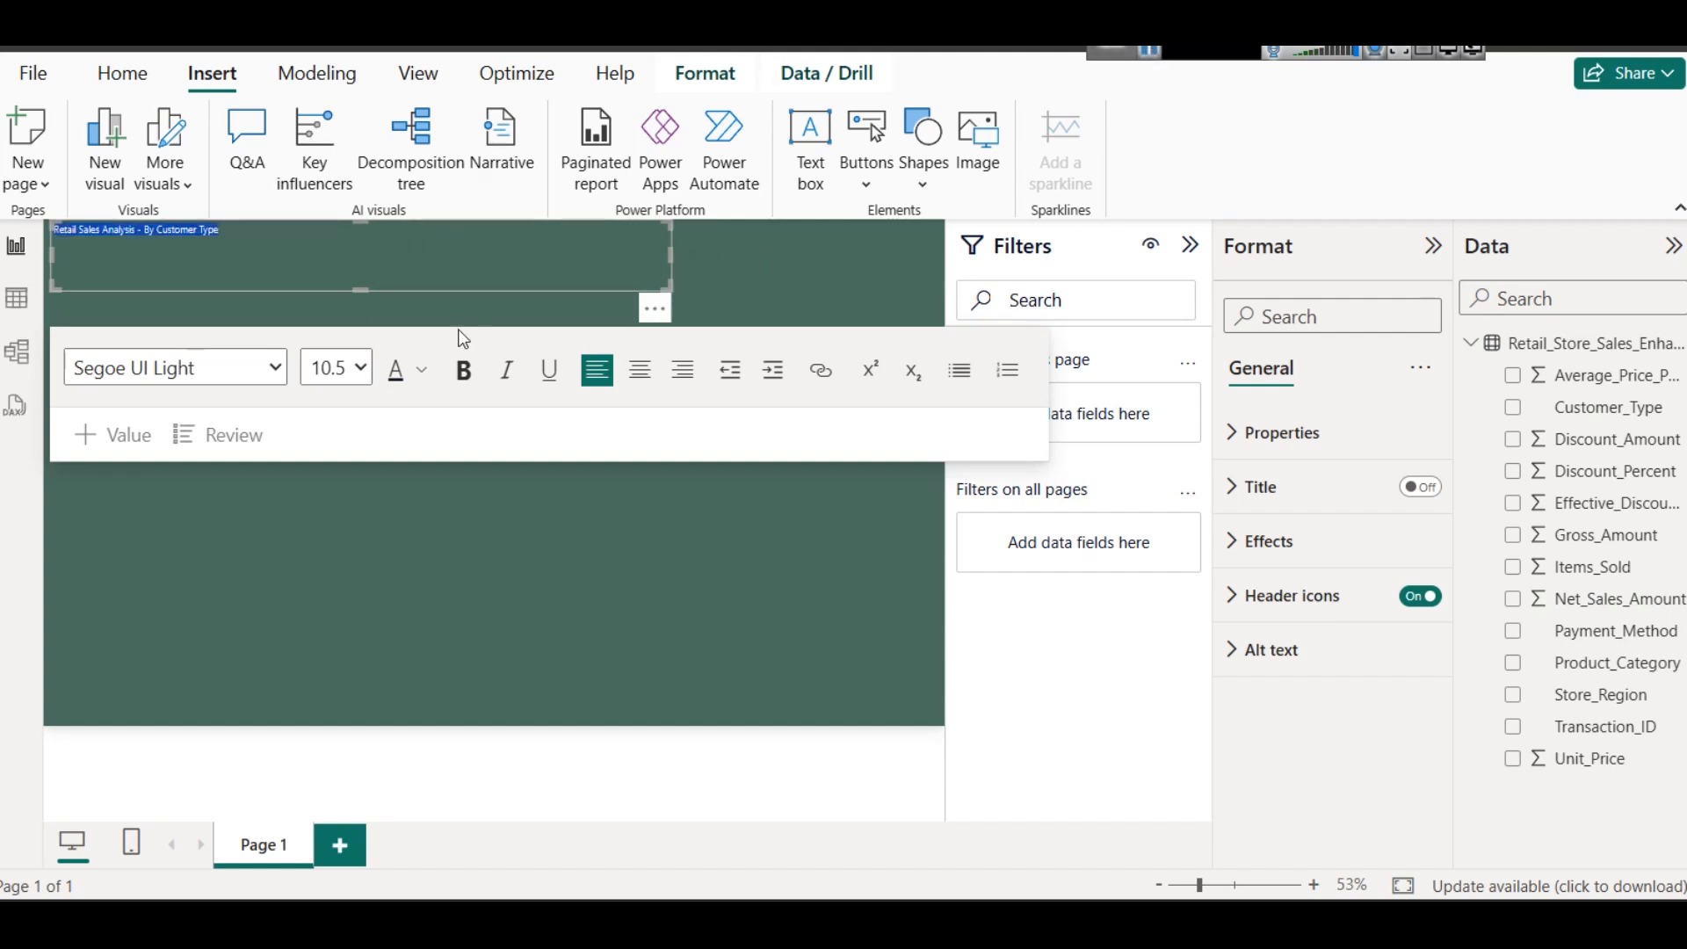
click(334, 368)
click(321, 817)
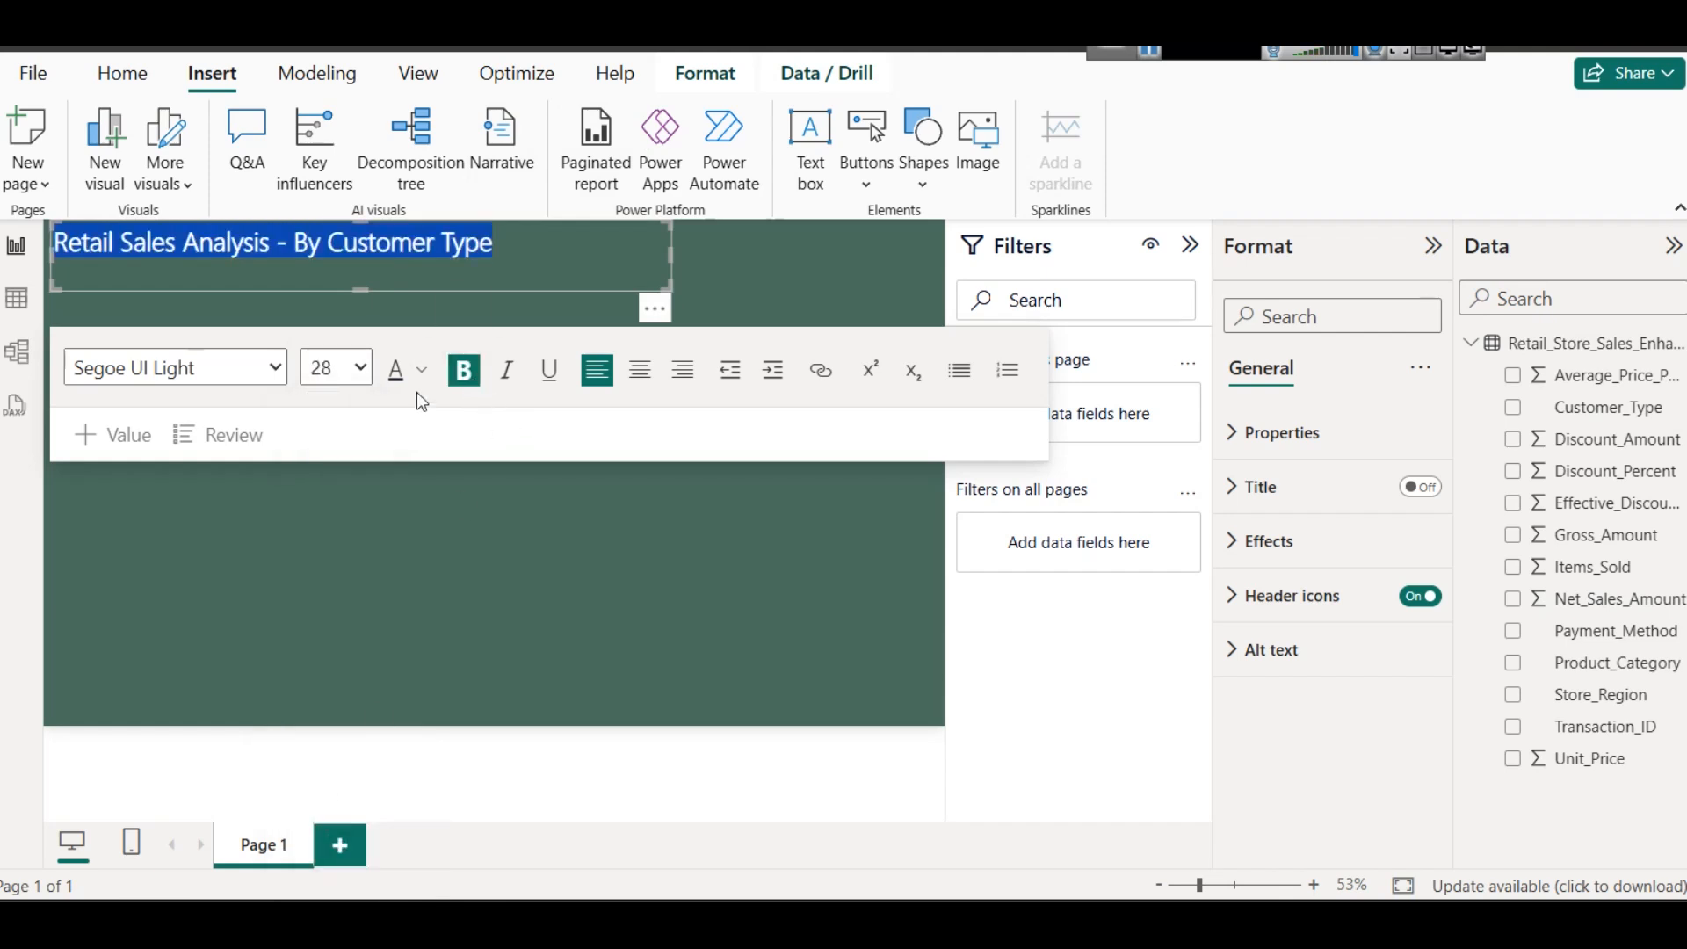
click(421, 369)
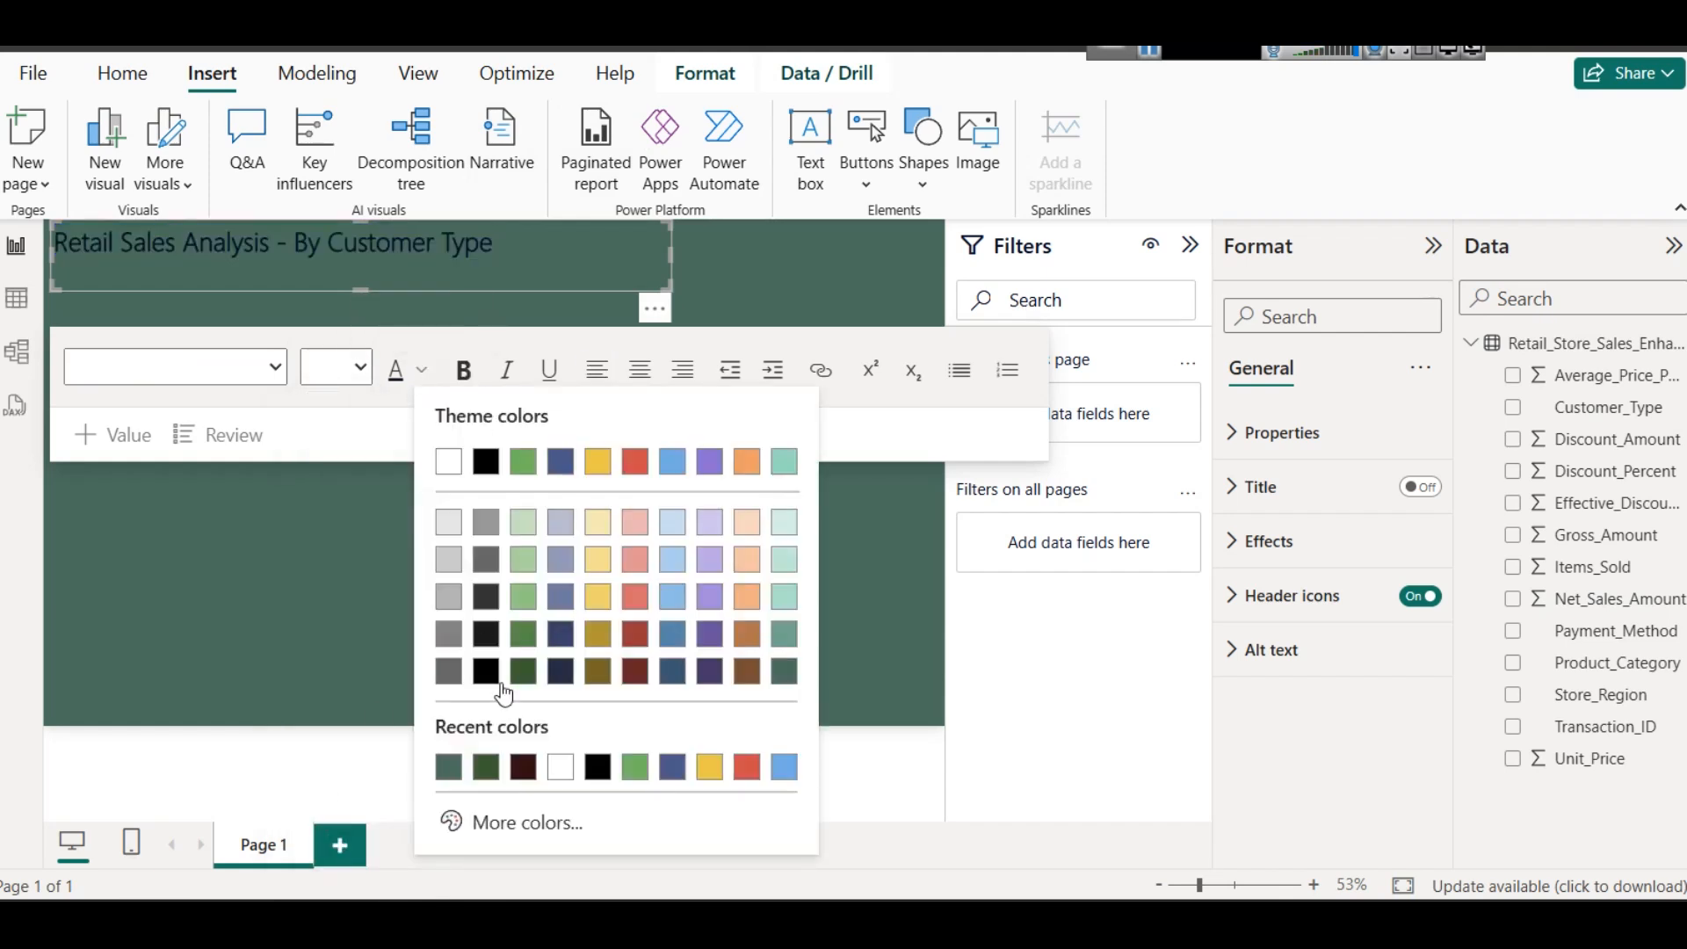
click(455, 524)
click(219, 253)
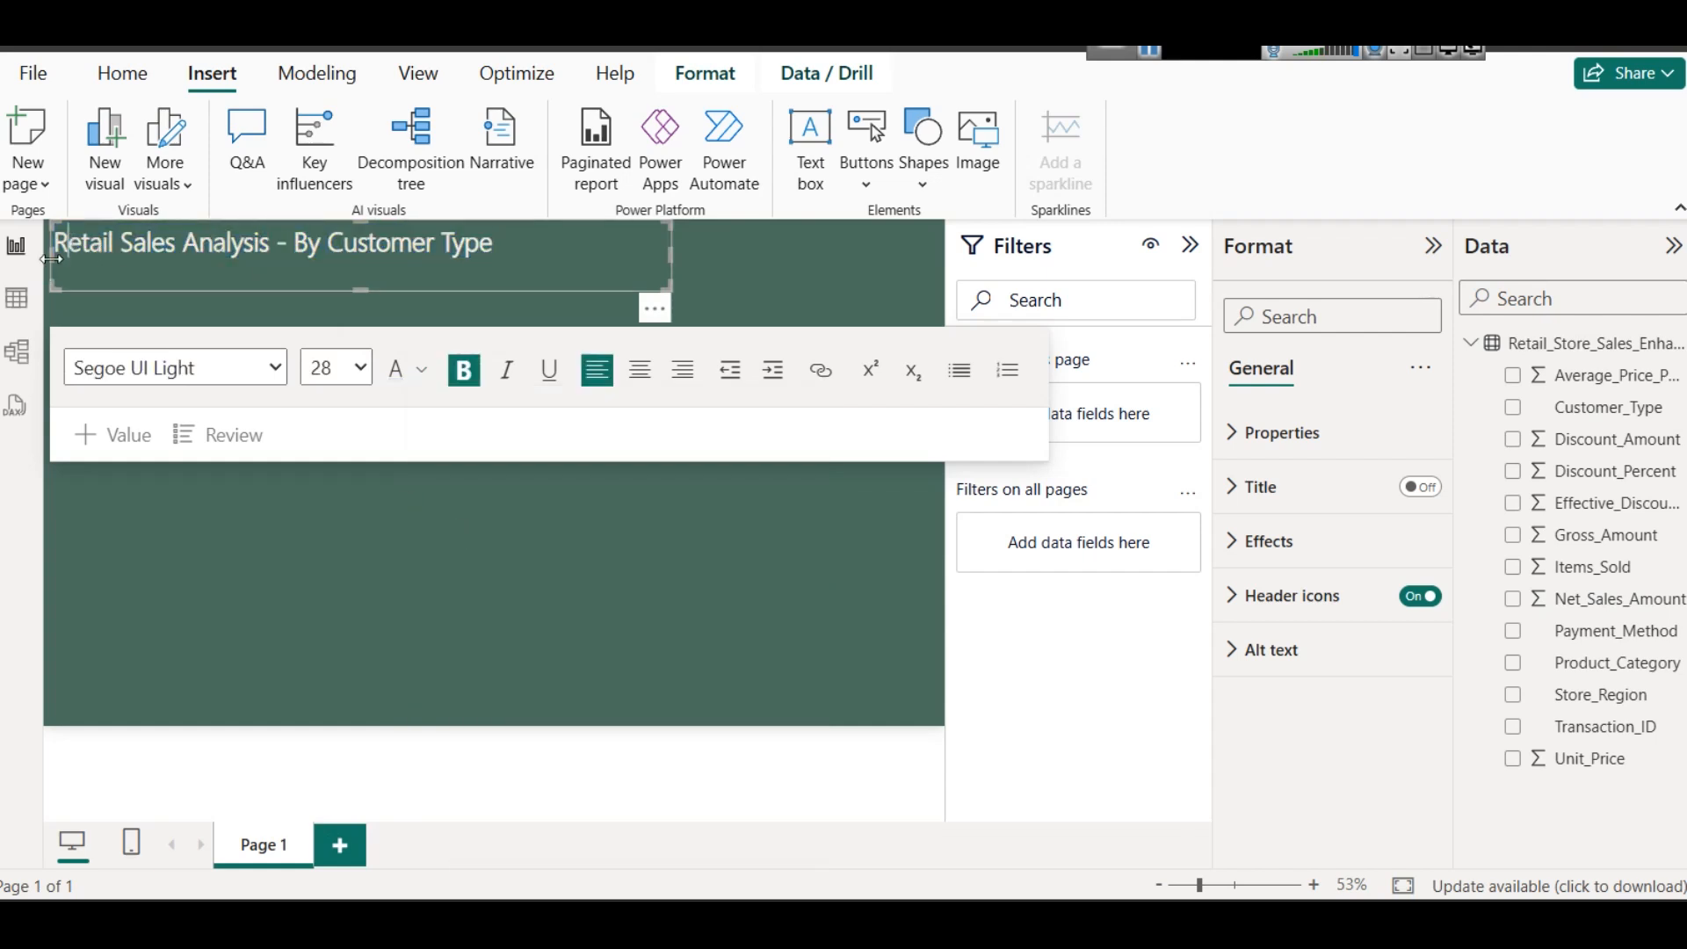
- Centre the title text and reduce the text box height to fit the single line closely
drag(67, 258, 216, 302)
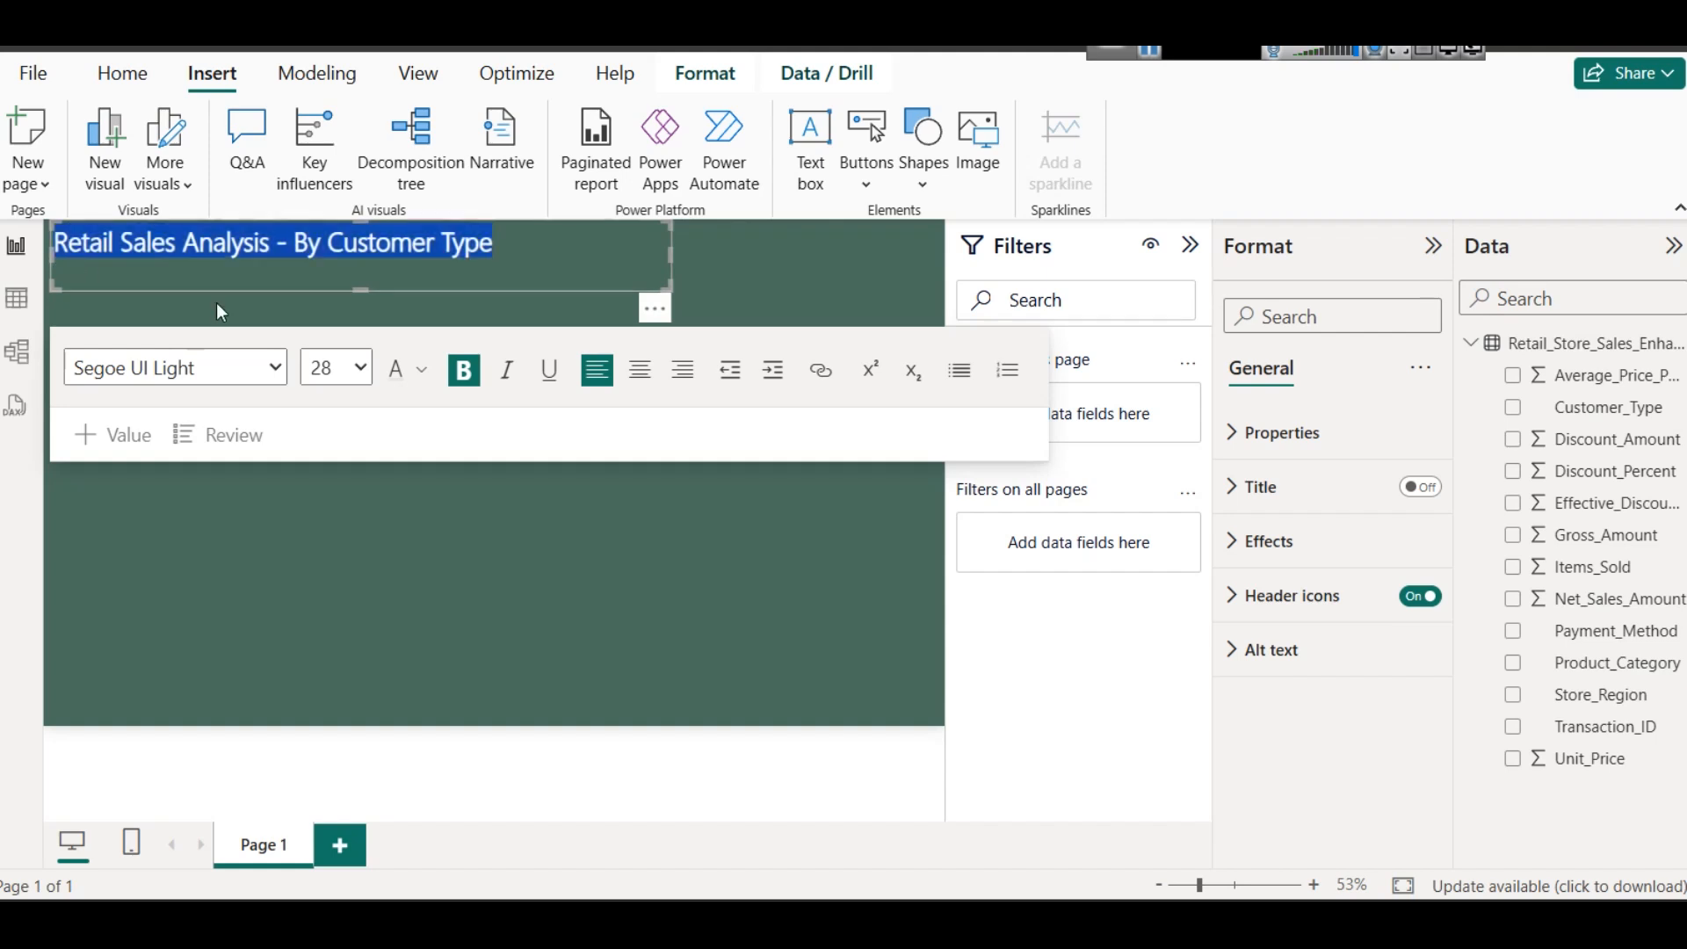
click(641, 376)
drag(361, 290, 361, 273)
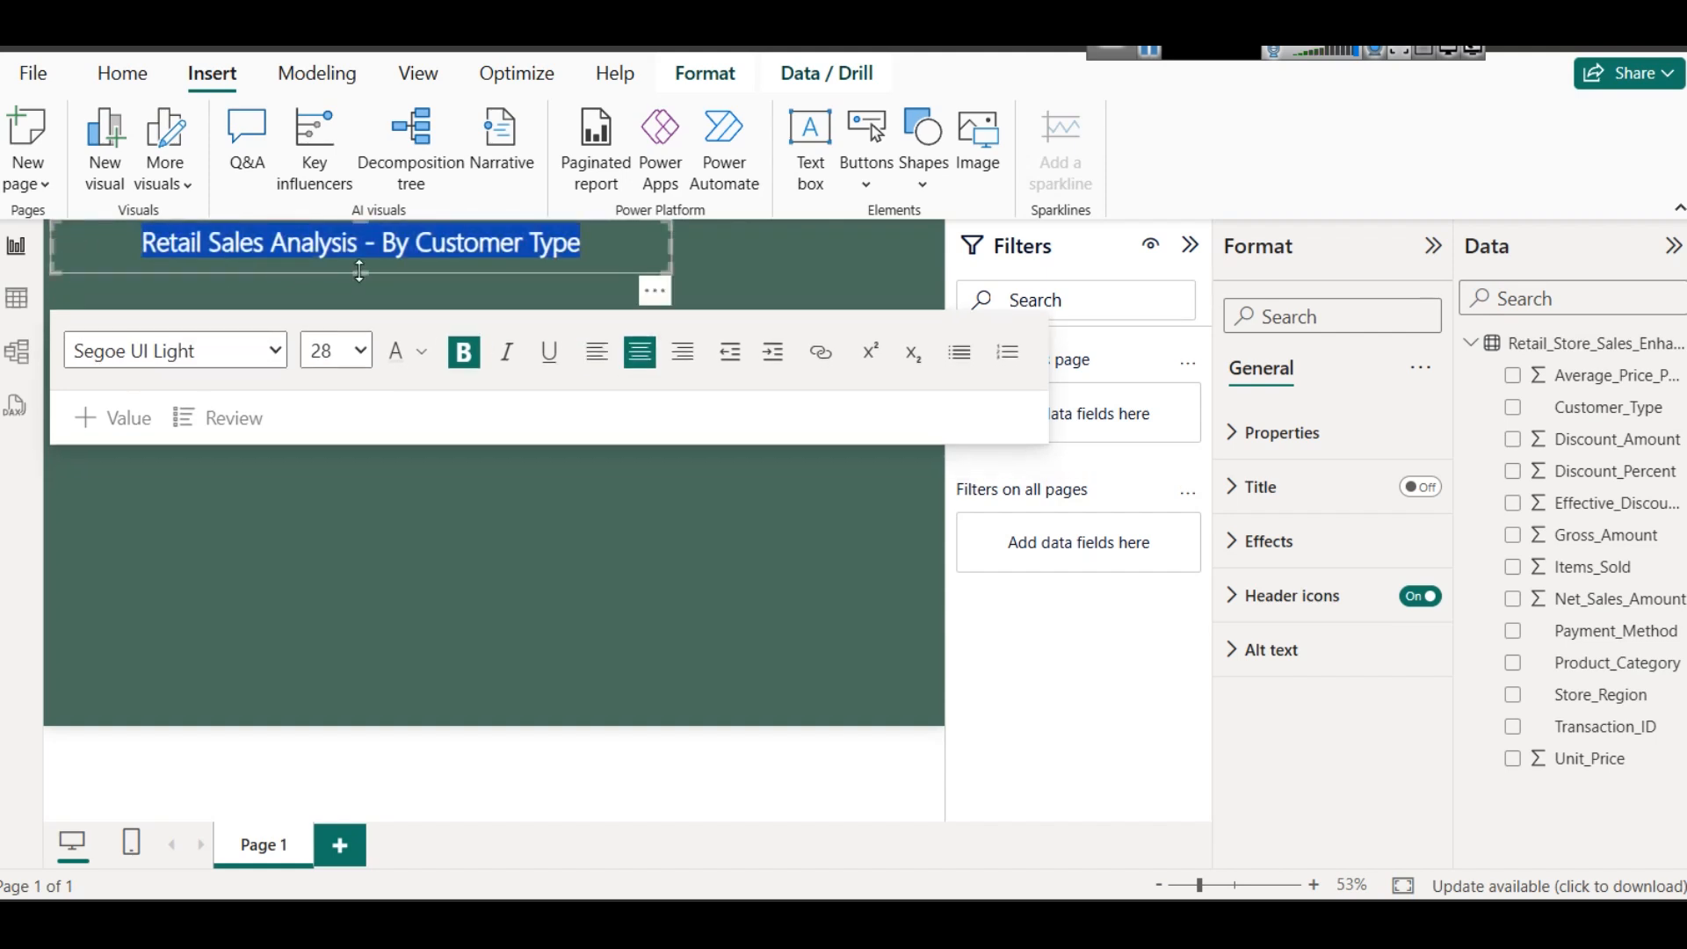
click(608, 272)
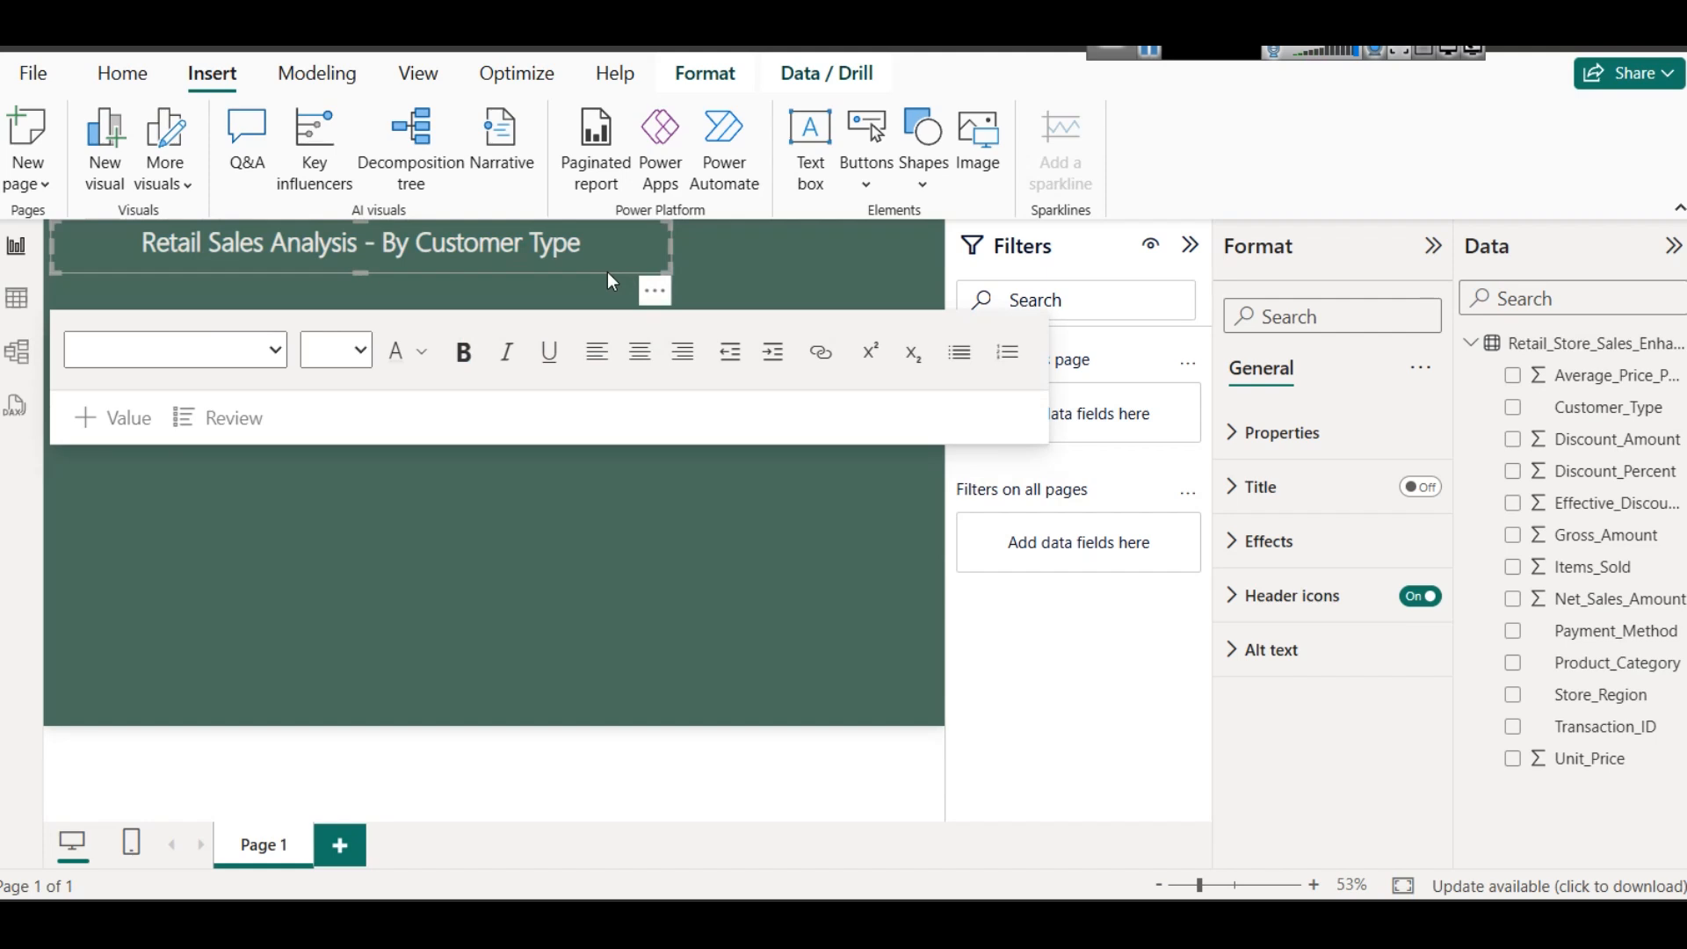
click(789, 253)
- Turn on the visual border of the title text box and colour it the lightest grey theme shade
click(515, 264)
click(1248, 538)
scroll(1333, 713, down, 2)
scroll(1329, 713, down, 1)
click(1411, 605)
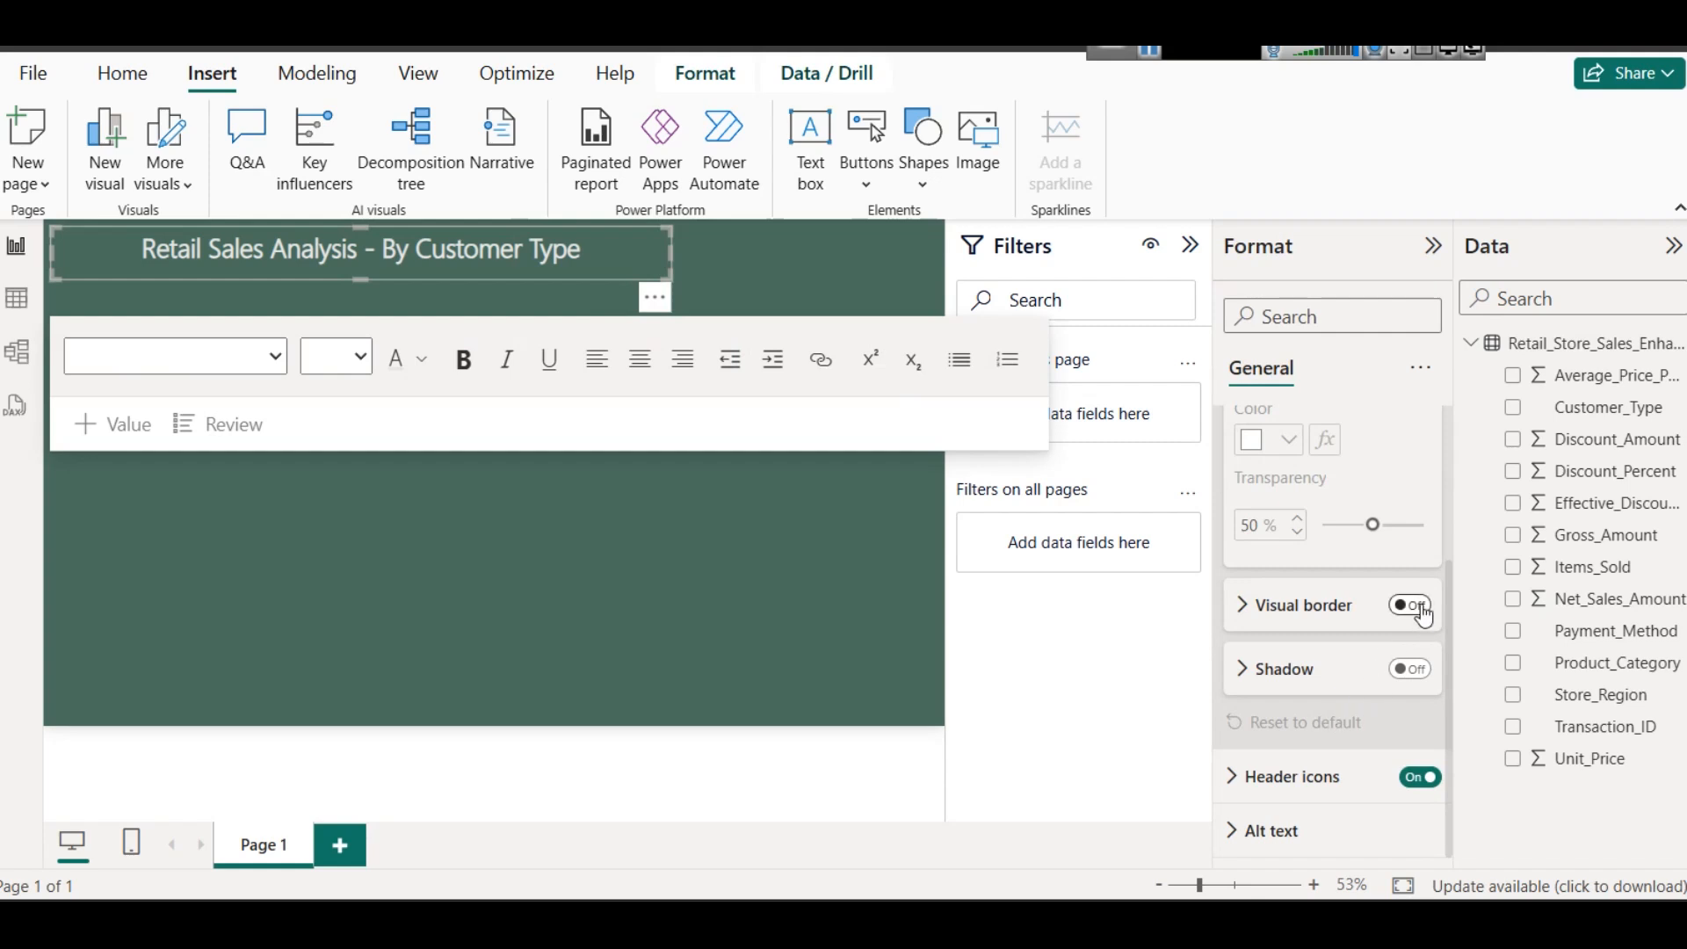
click(1313, 624)
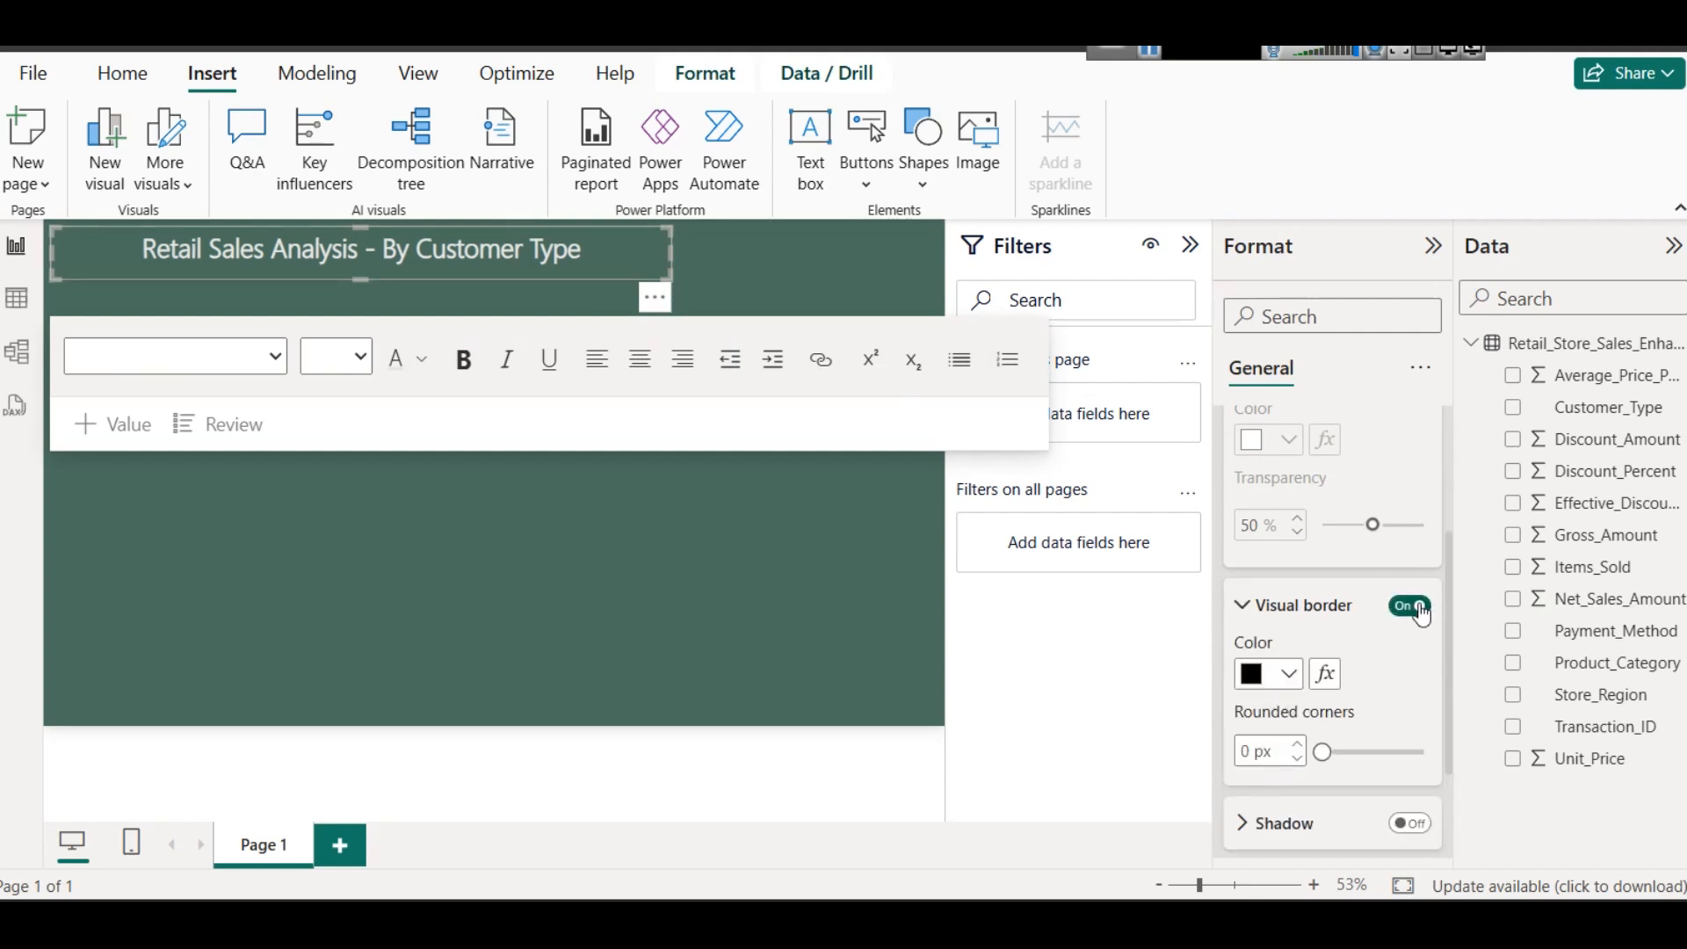
click(1288, 674)
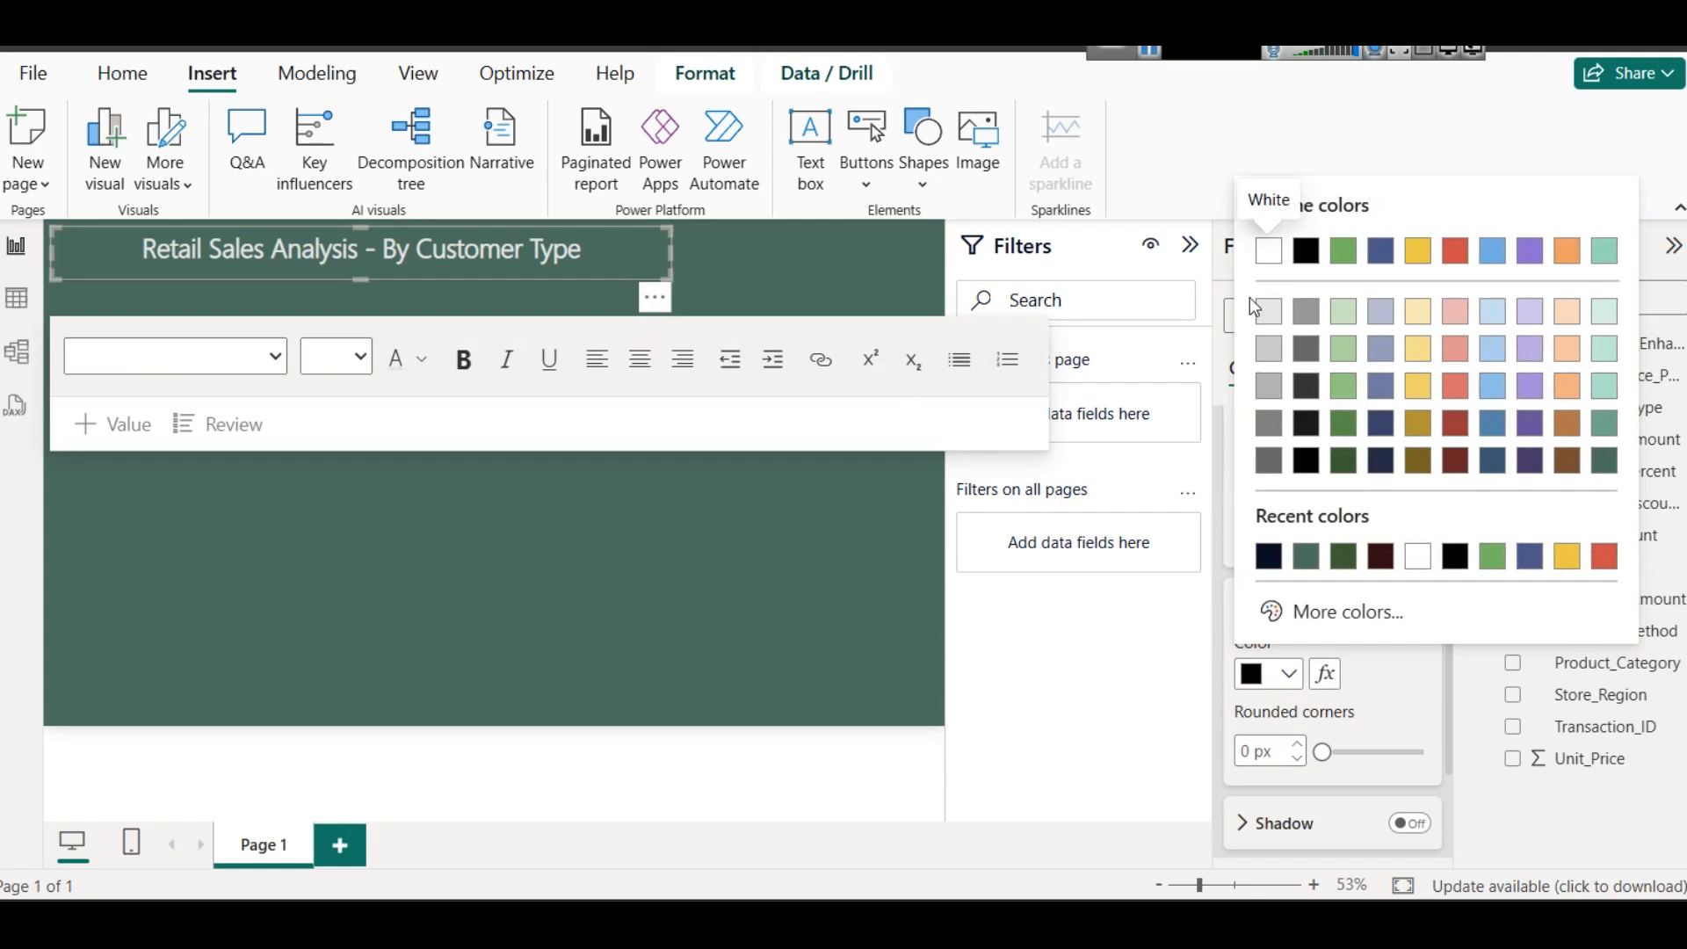
click(1279, 262)
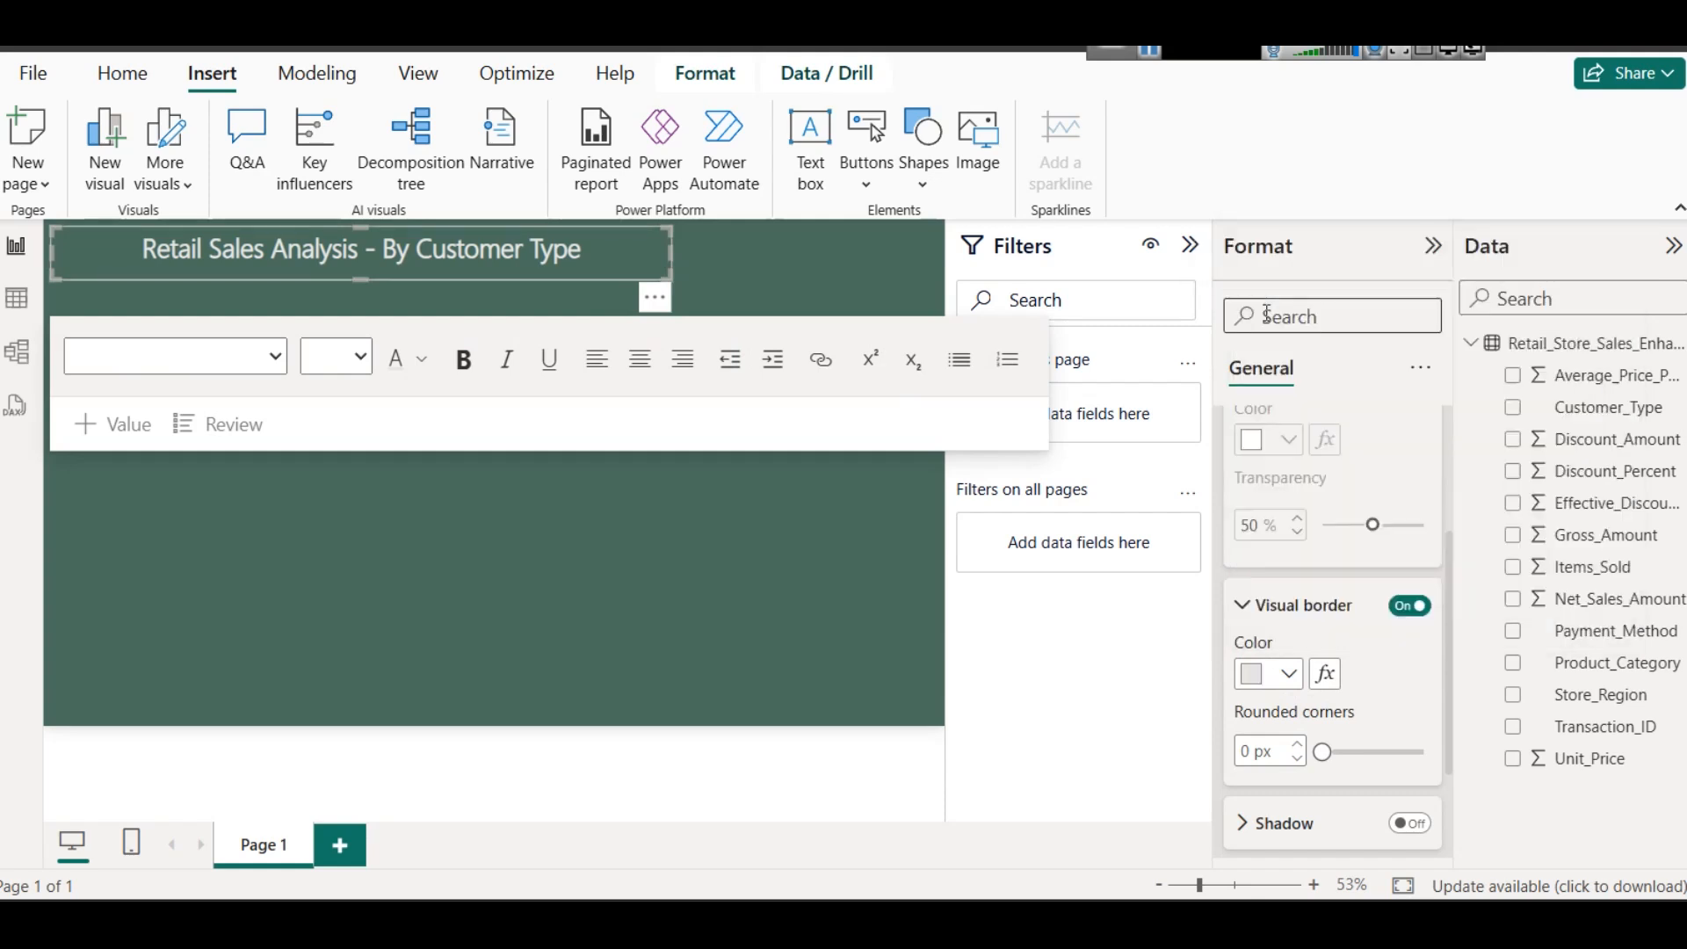
click(756, 254)
- Turn on the shadow effect for the title text box
click(633, 263)
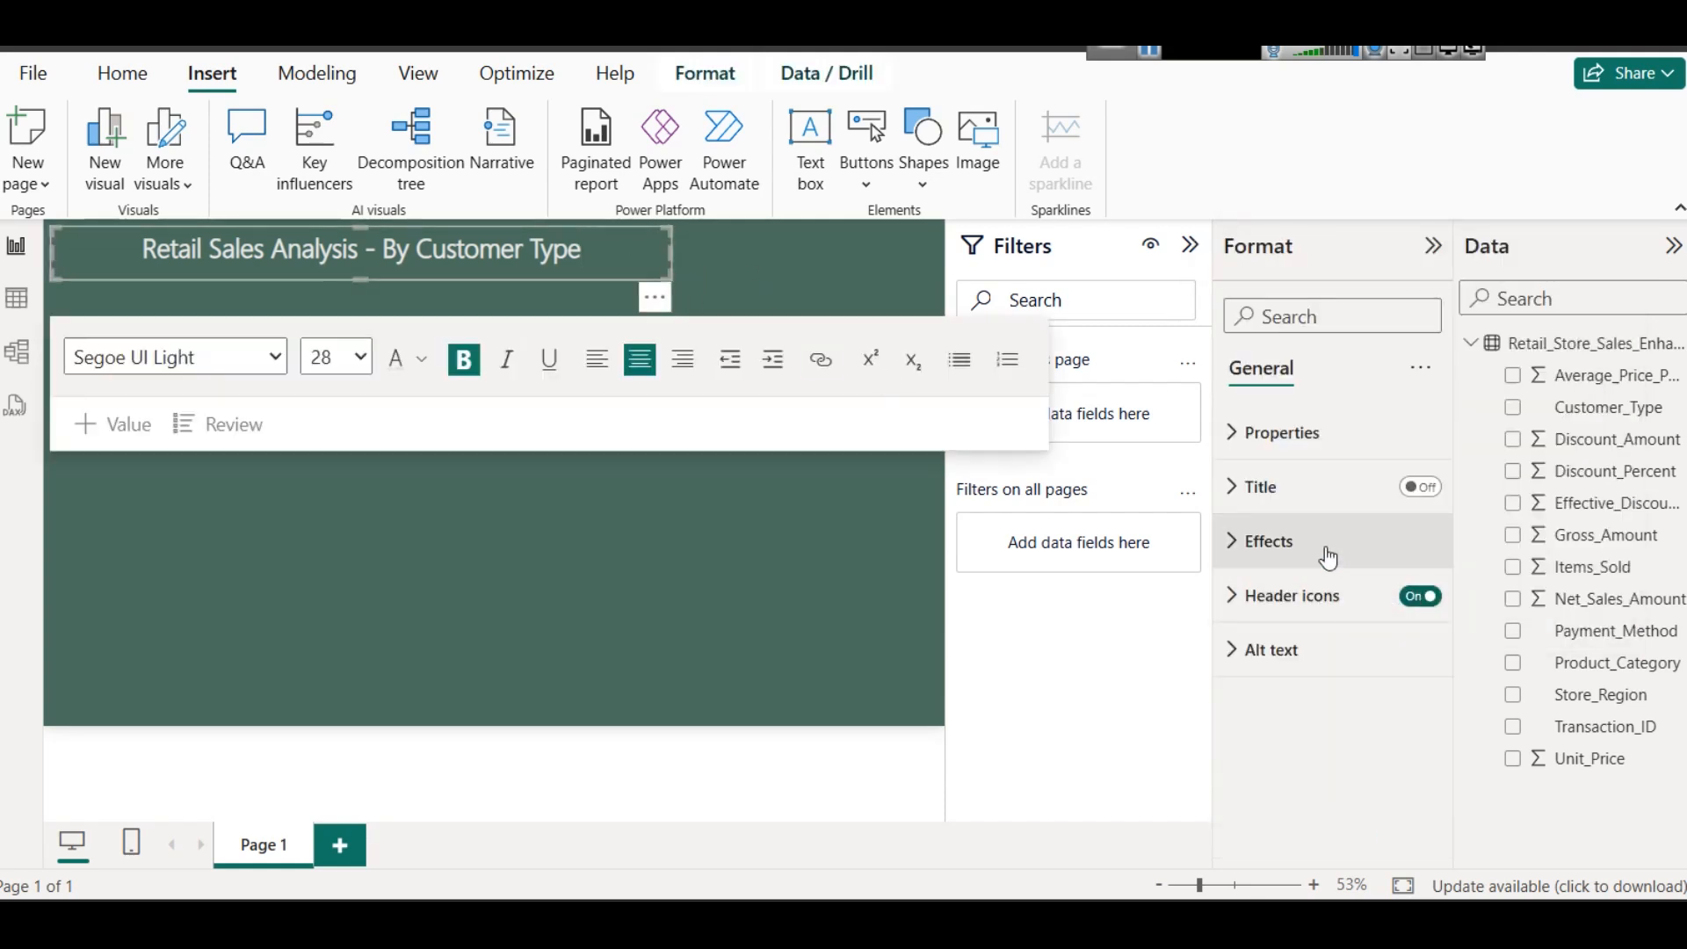
click(1259, 541)
scroll(1346, 691, down, 3)
click(1407, 669)
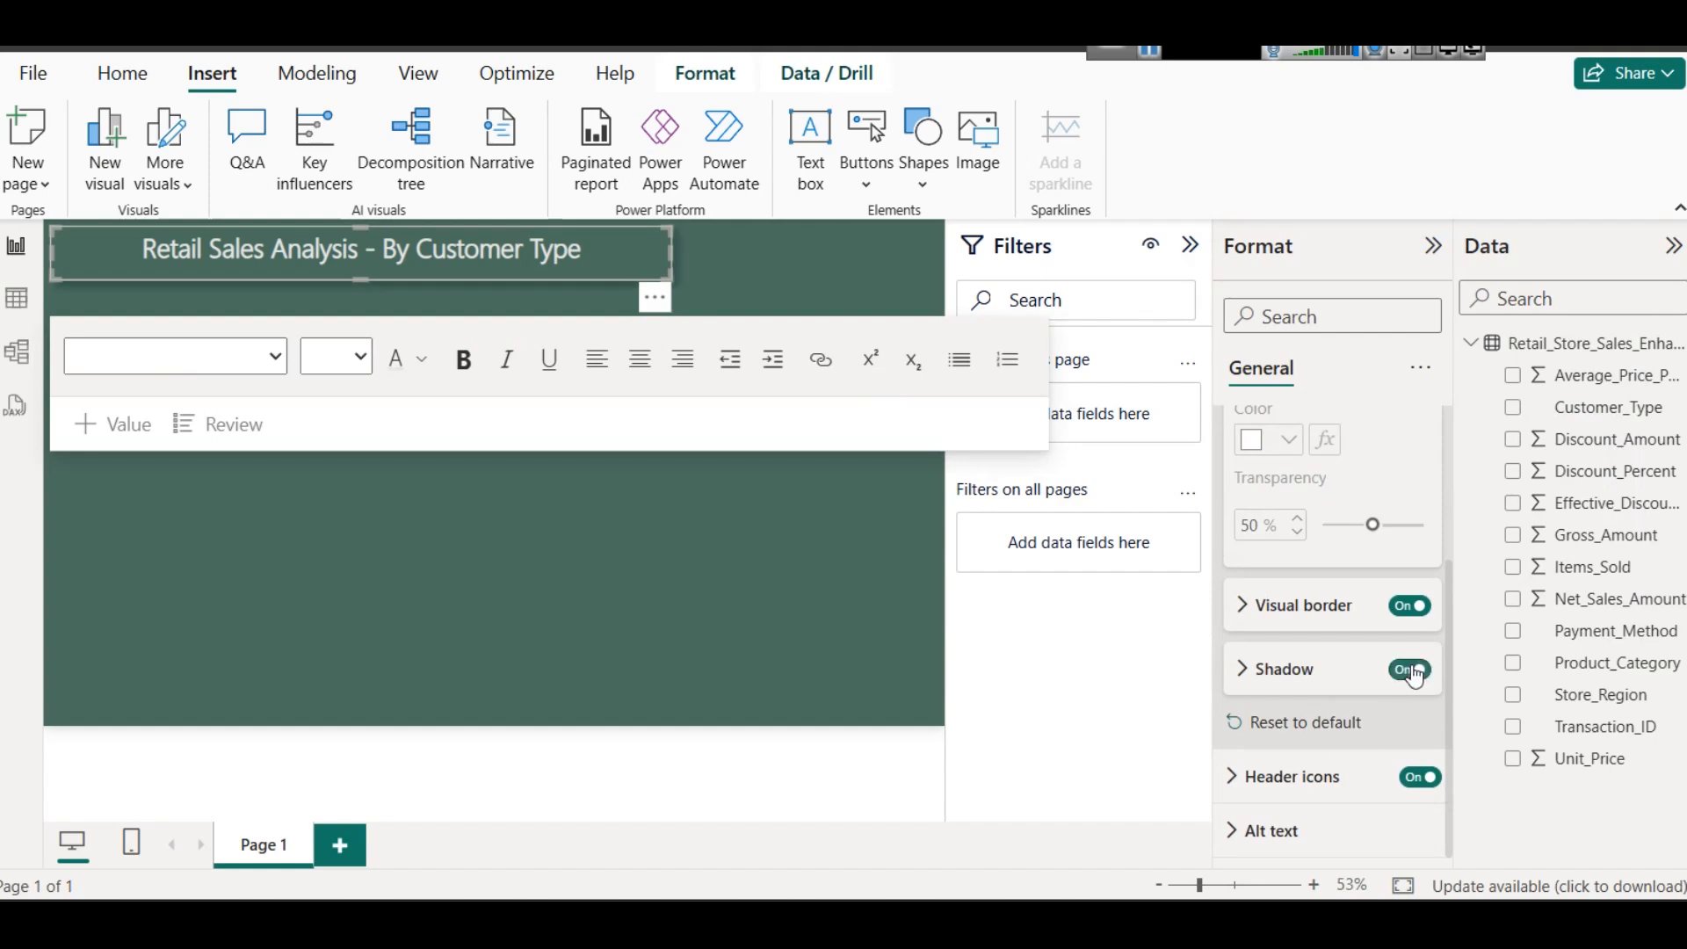
click(589, 526)
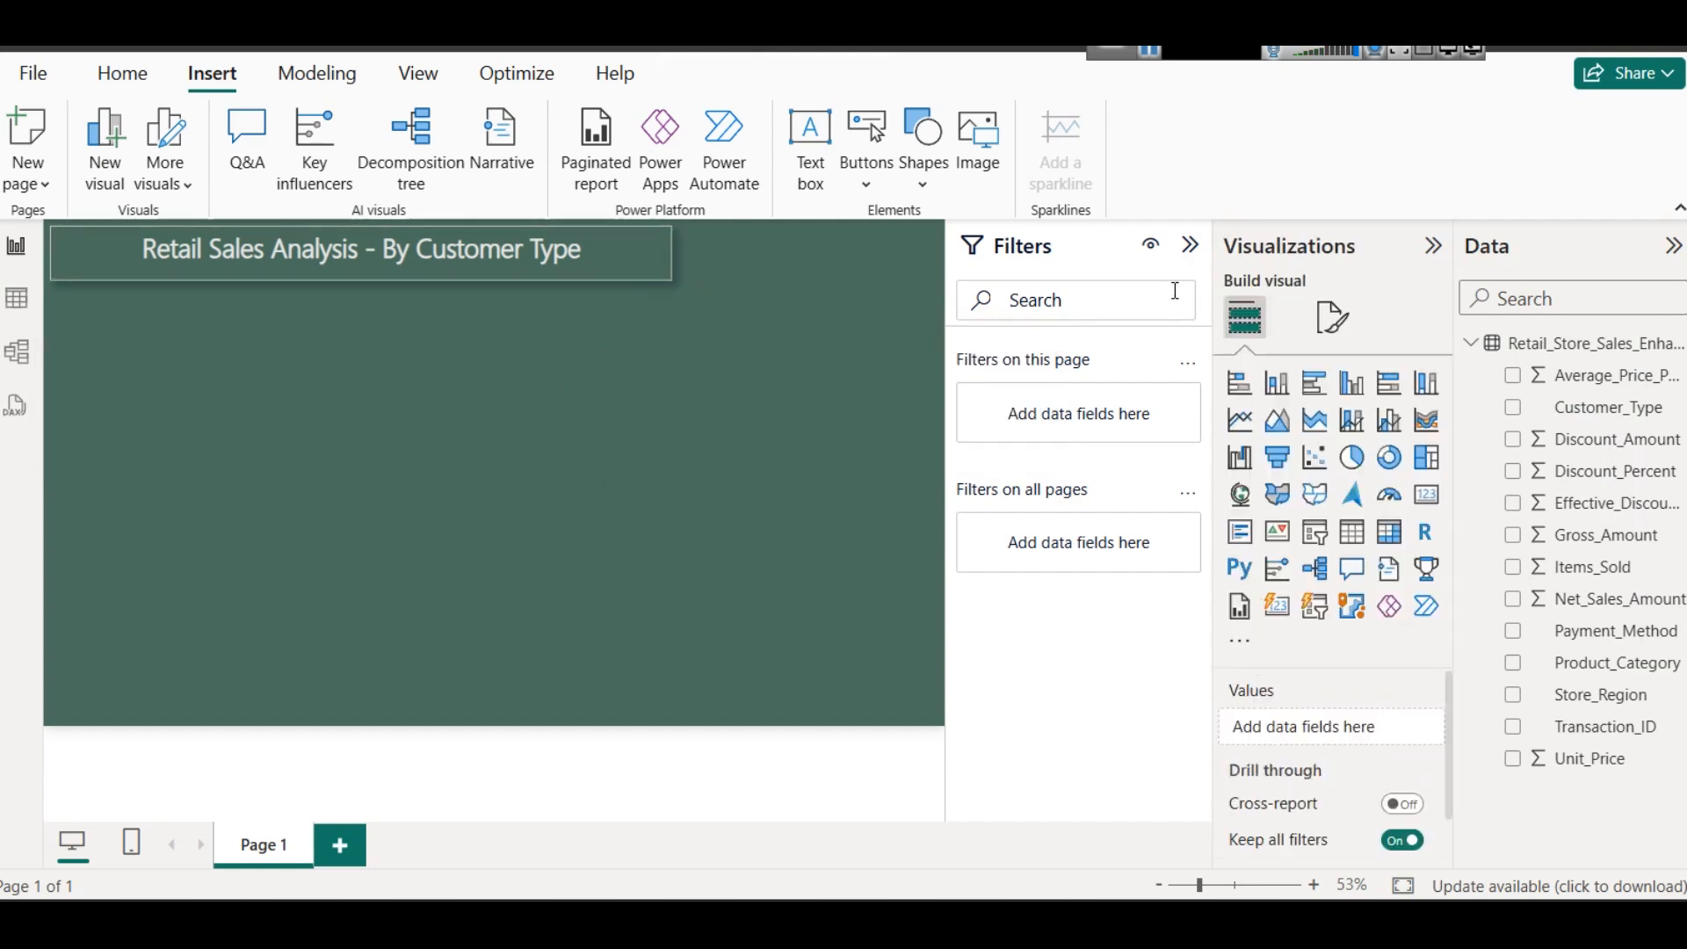
- Collapse the Filters pane and widen the title text box to about 80% of the report page width
click(1192, 256)
click(798, 283)
drag(817, 261, 951, 256)
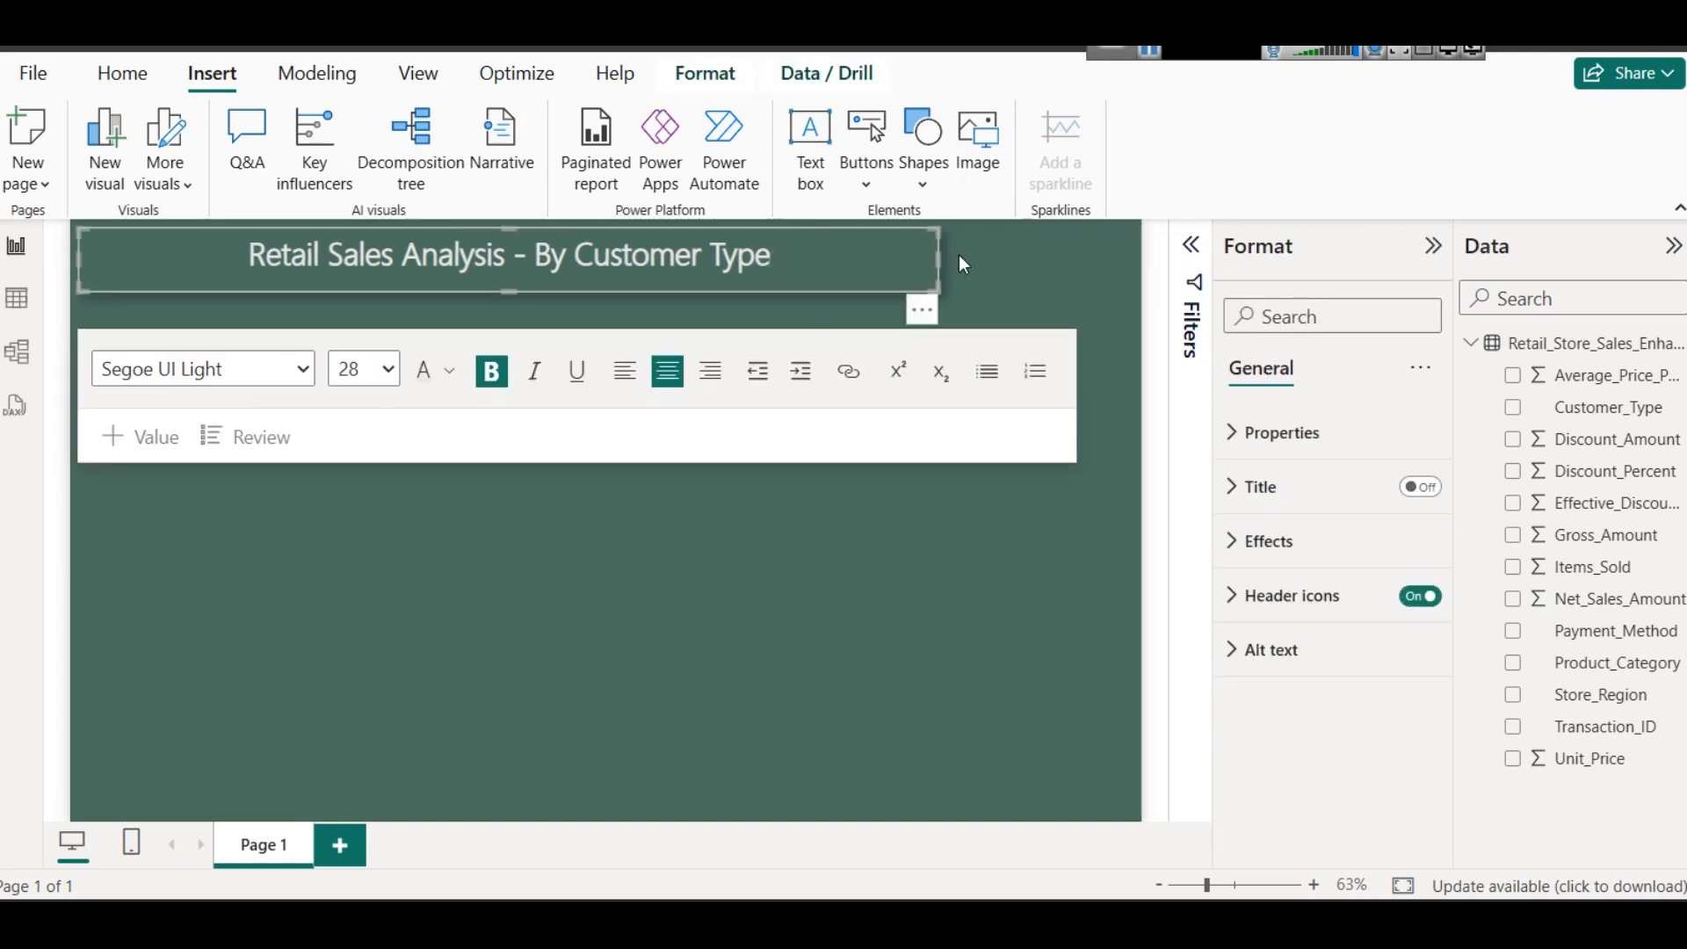
click(963, 264)
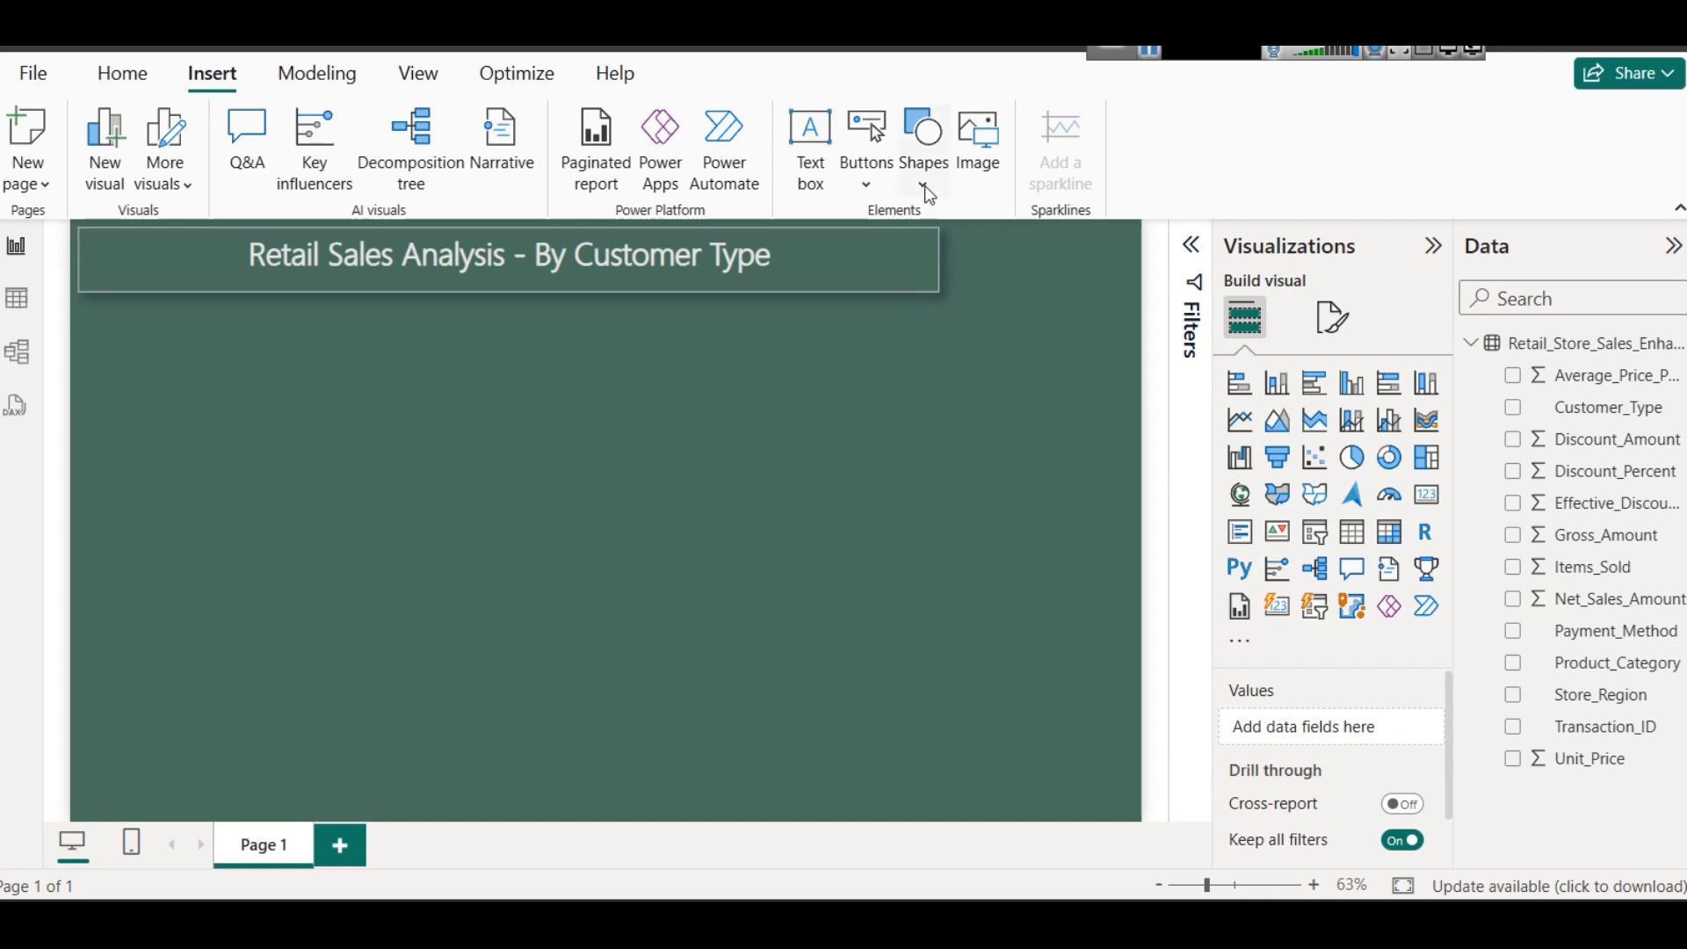
- Insert a rectangle shape and form it into a tall, narrow sidebar beside the title box, reaching almost to the page's lower edge
click(923, 163)
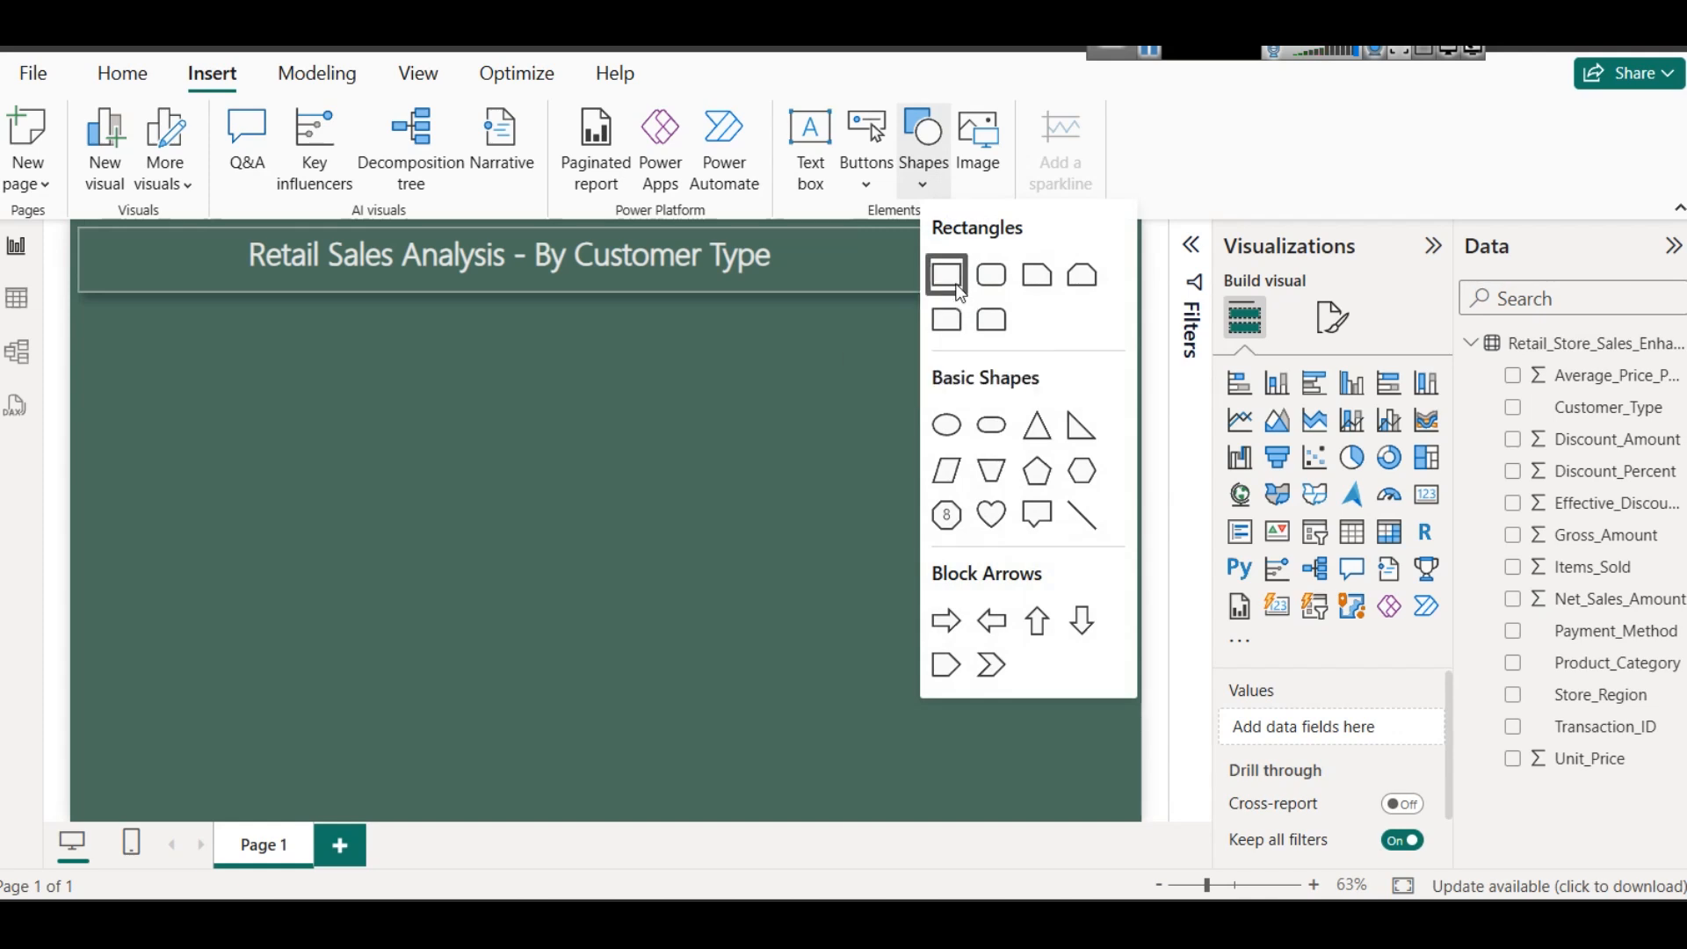
click(949, 277)
drag(698, 446, 900, 419)
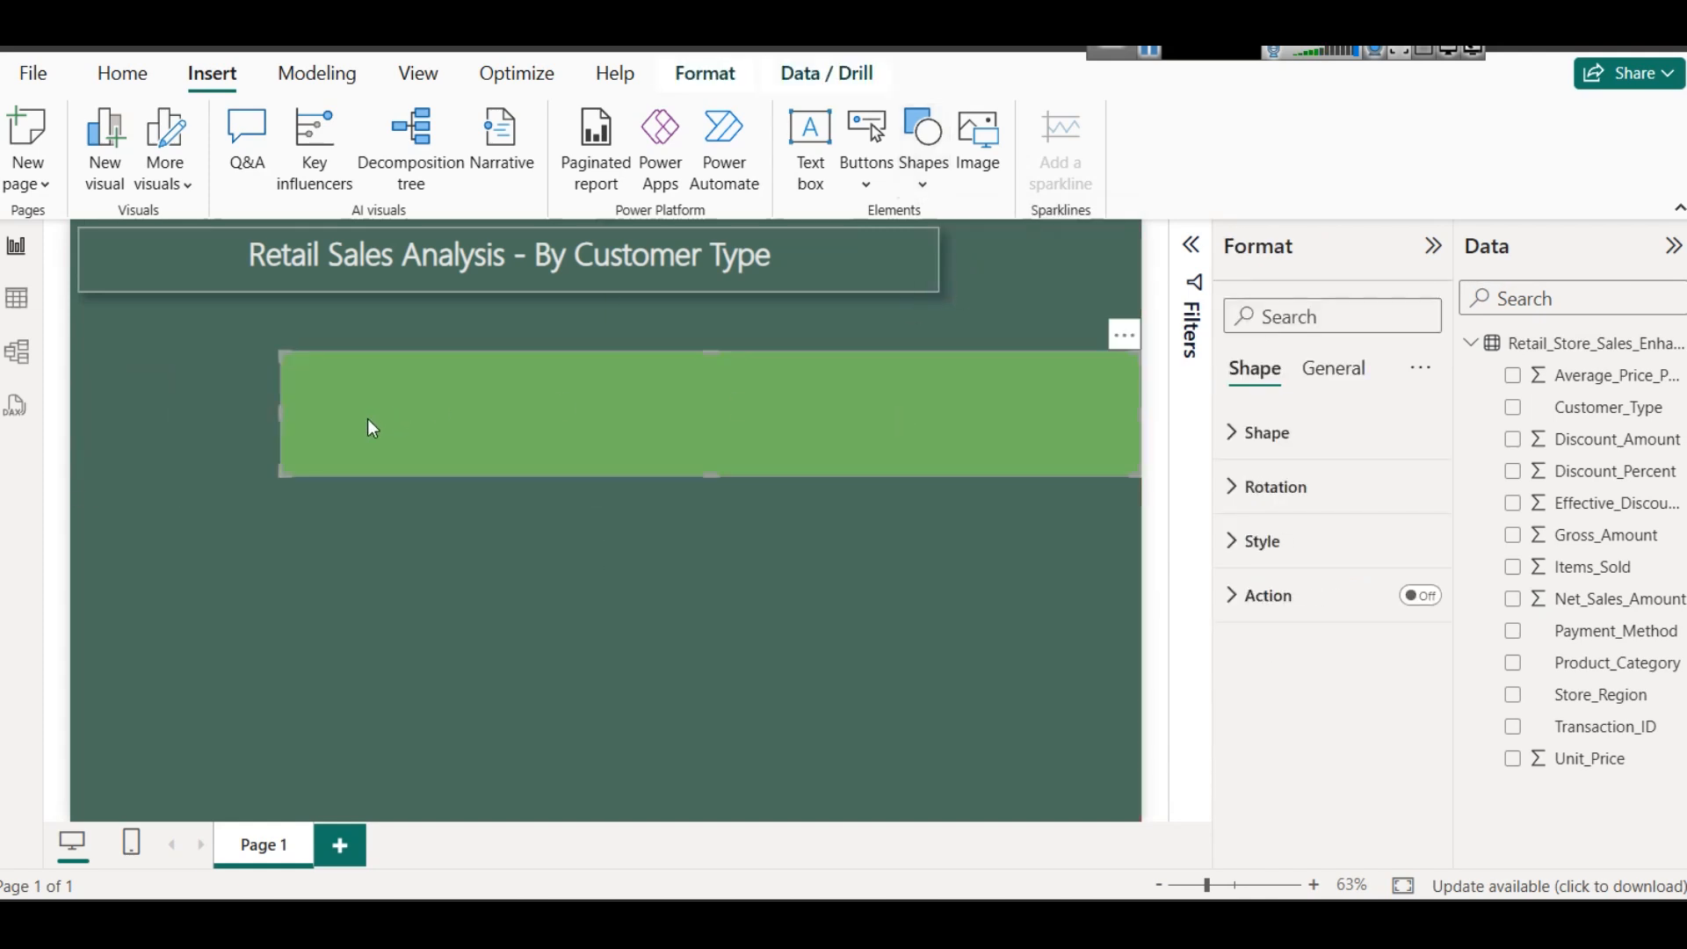
drag(279, 417, 1002, 290)
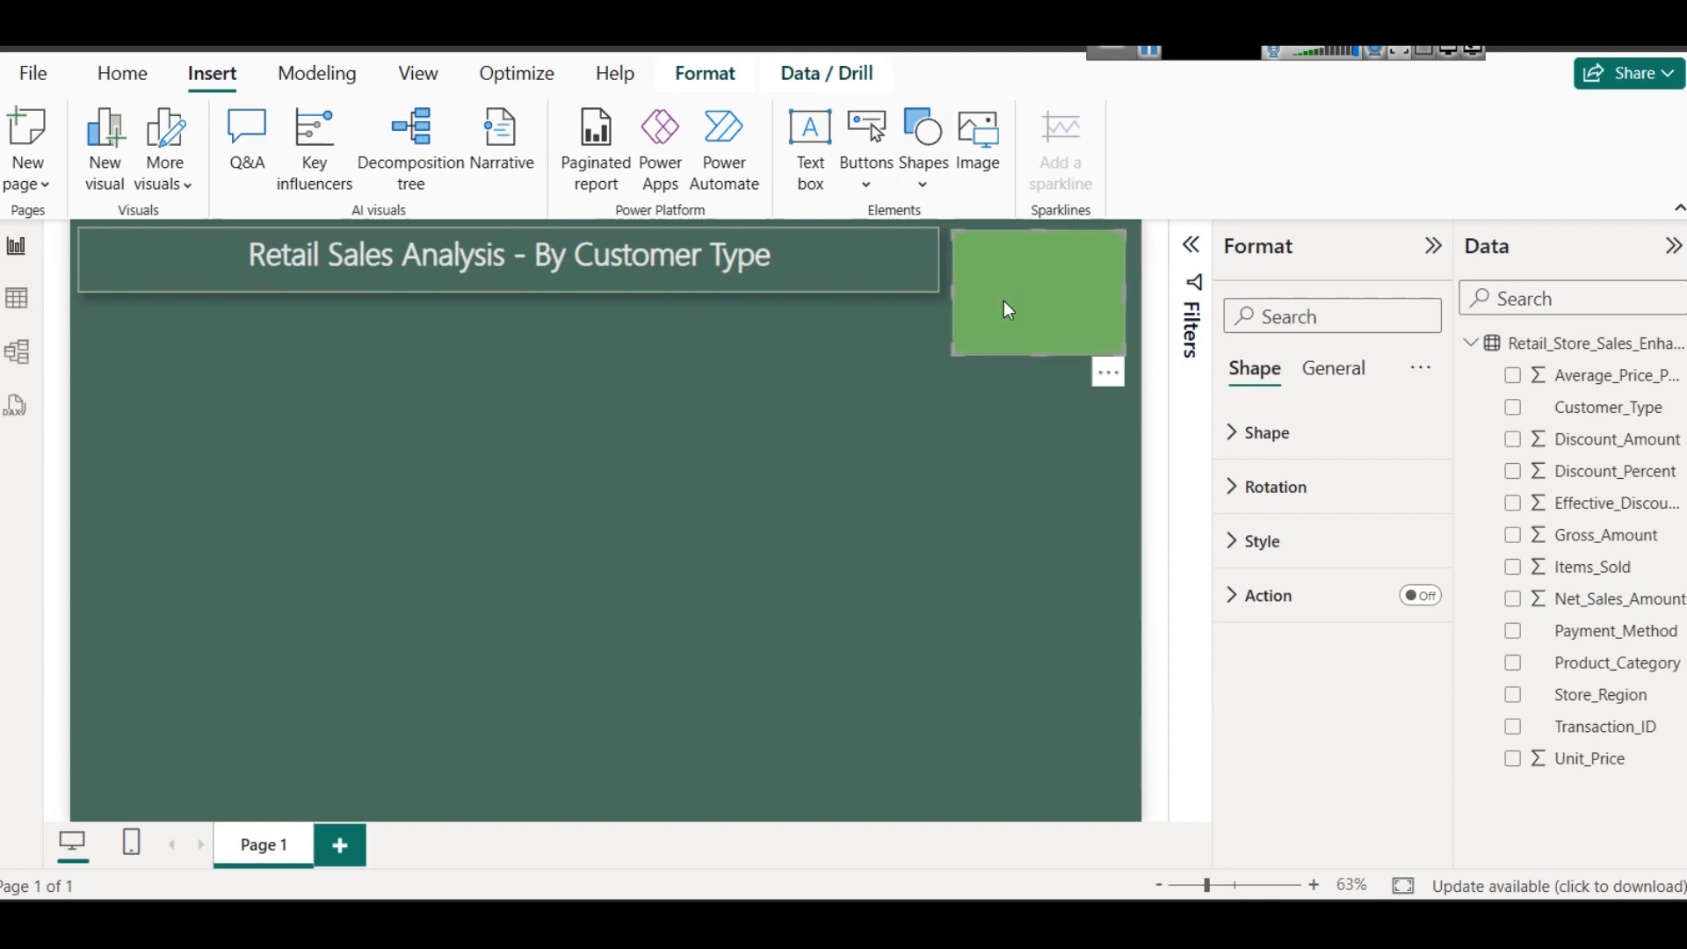
drag(1034, 356, 1055, 442)
drag(1078, 504, 1104, 804)
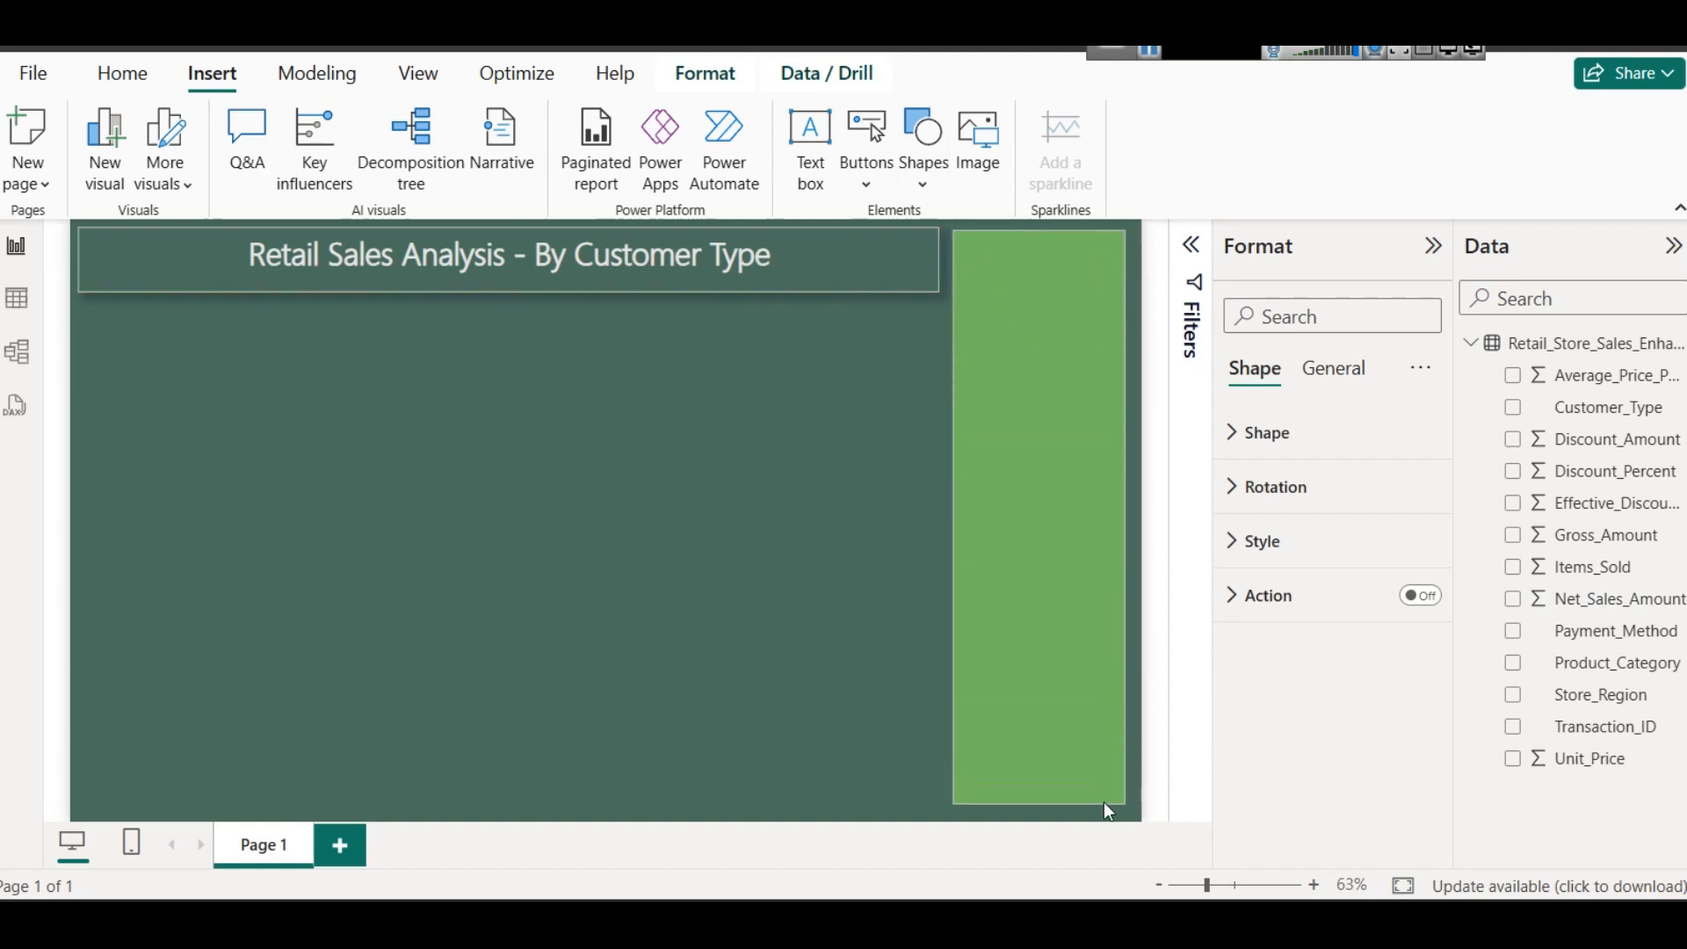
- Make the sidebar rectangle's fill match the dark green page background
click(1276, 547)
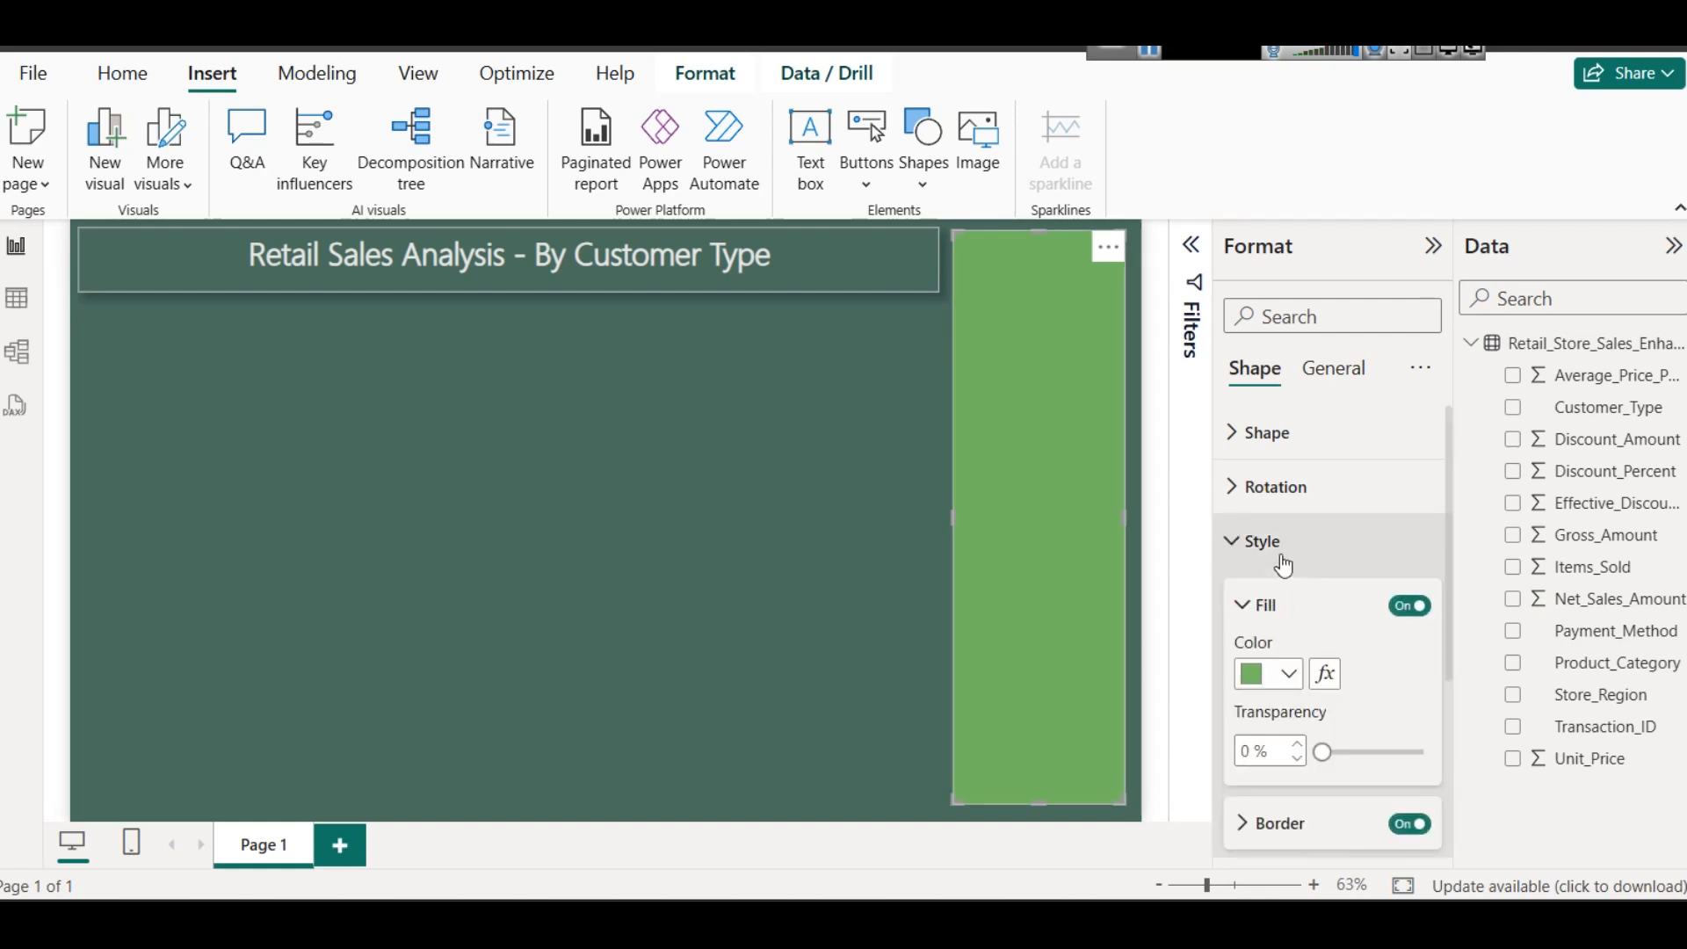
click(1284, 679)
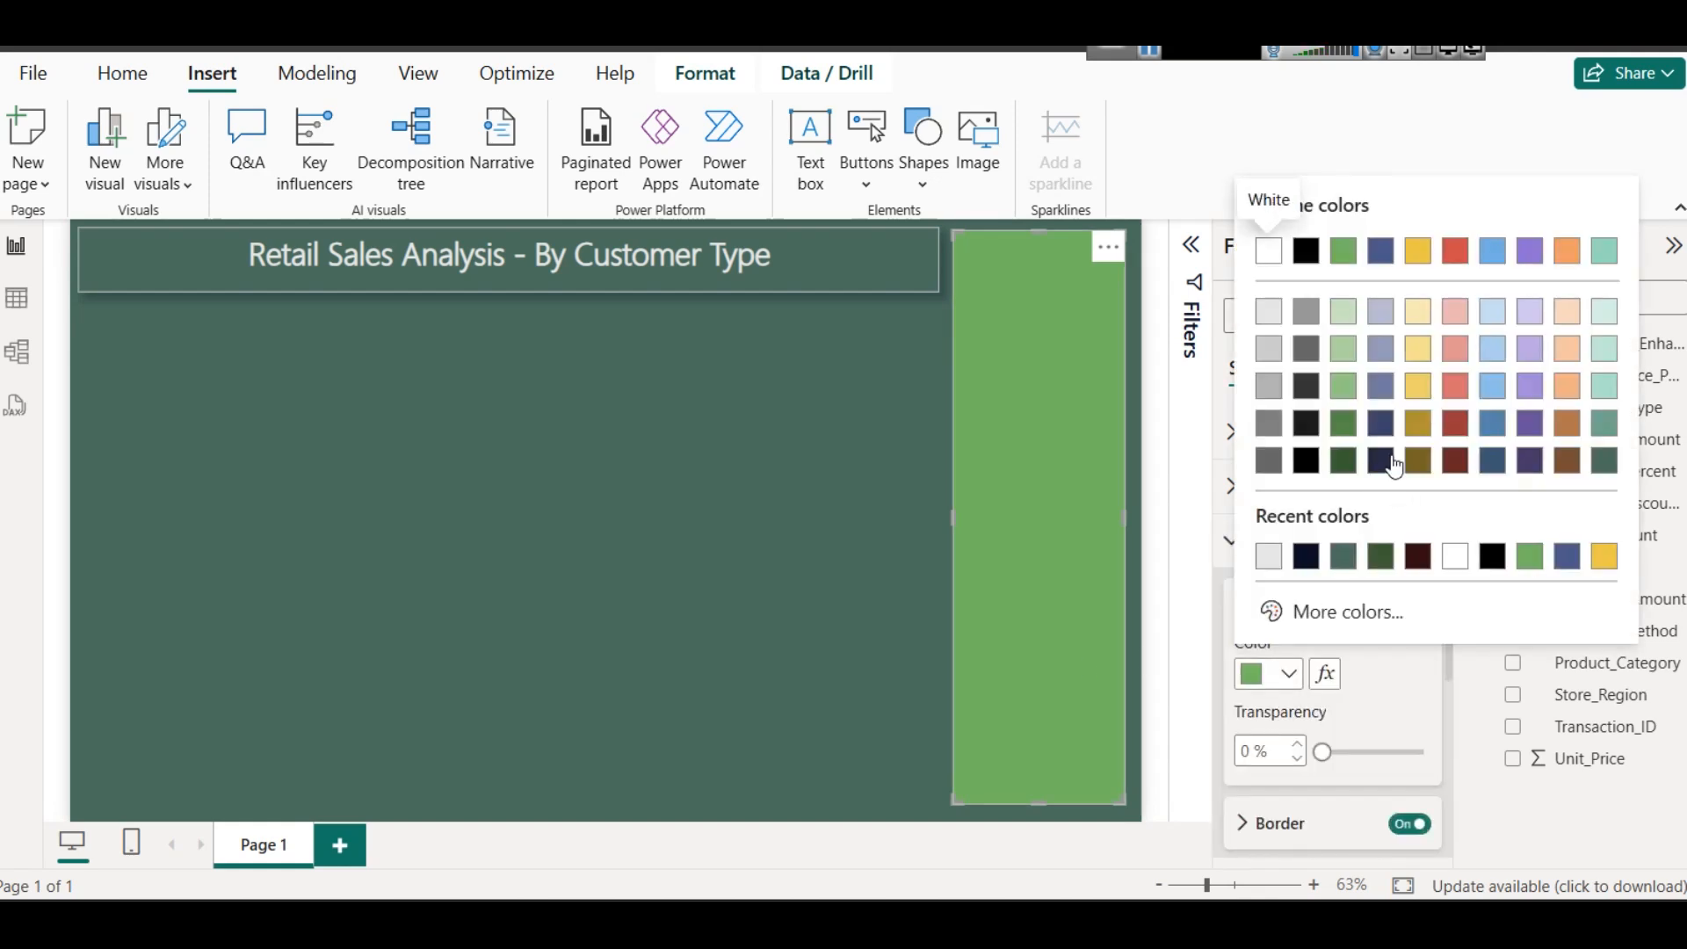
click(1394, 463)
click(1266, 684)
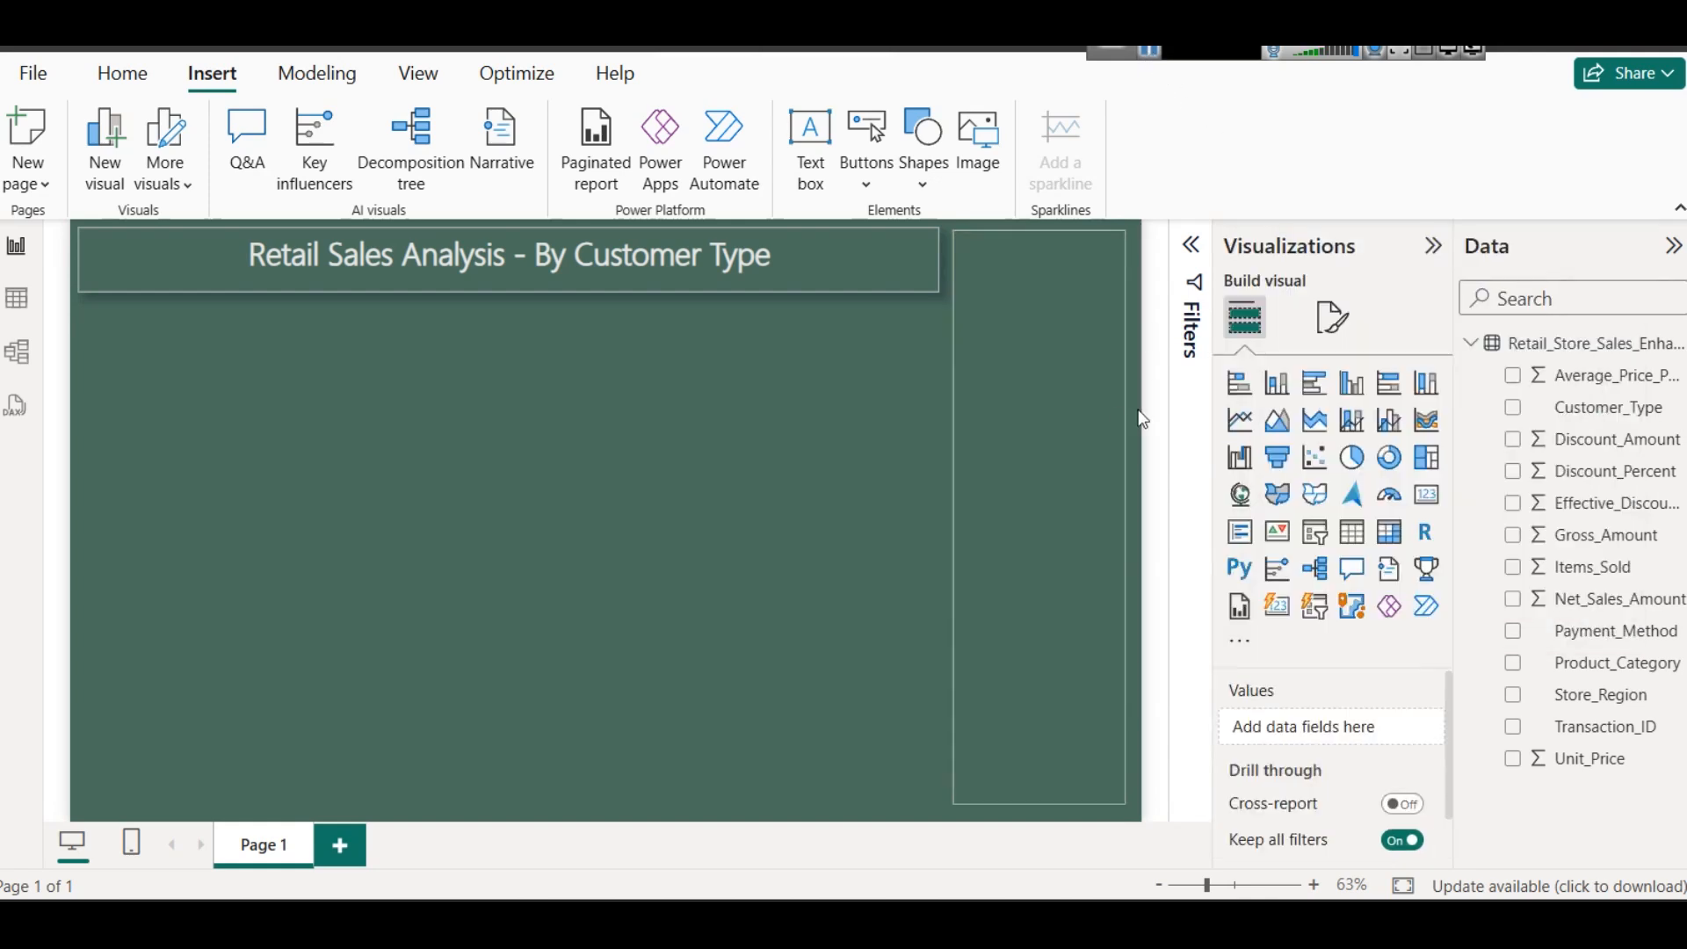
click(1061, 408)
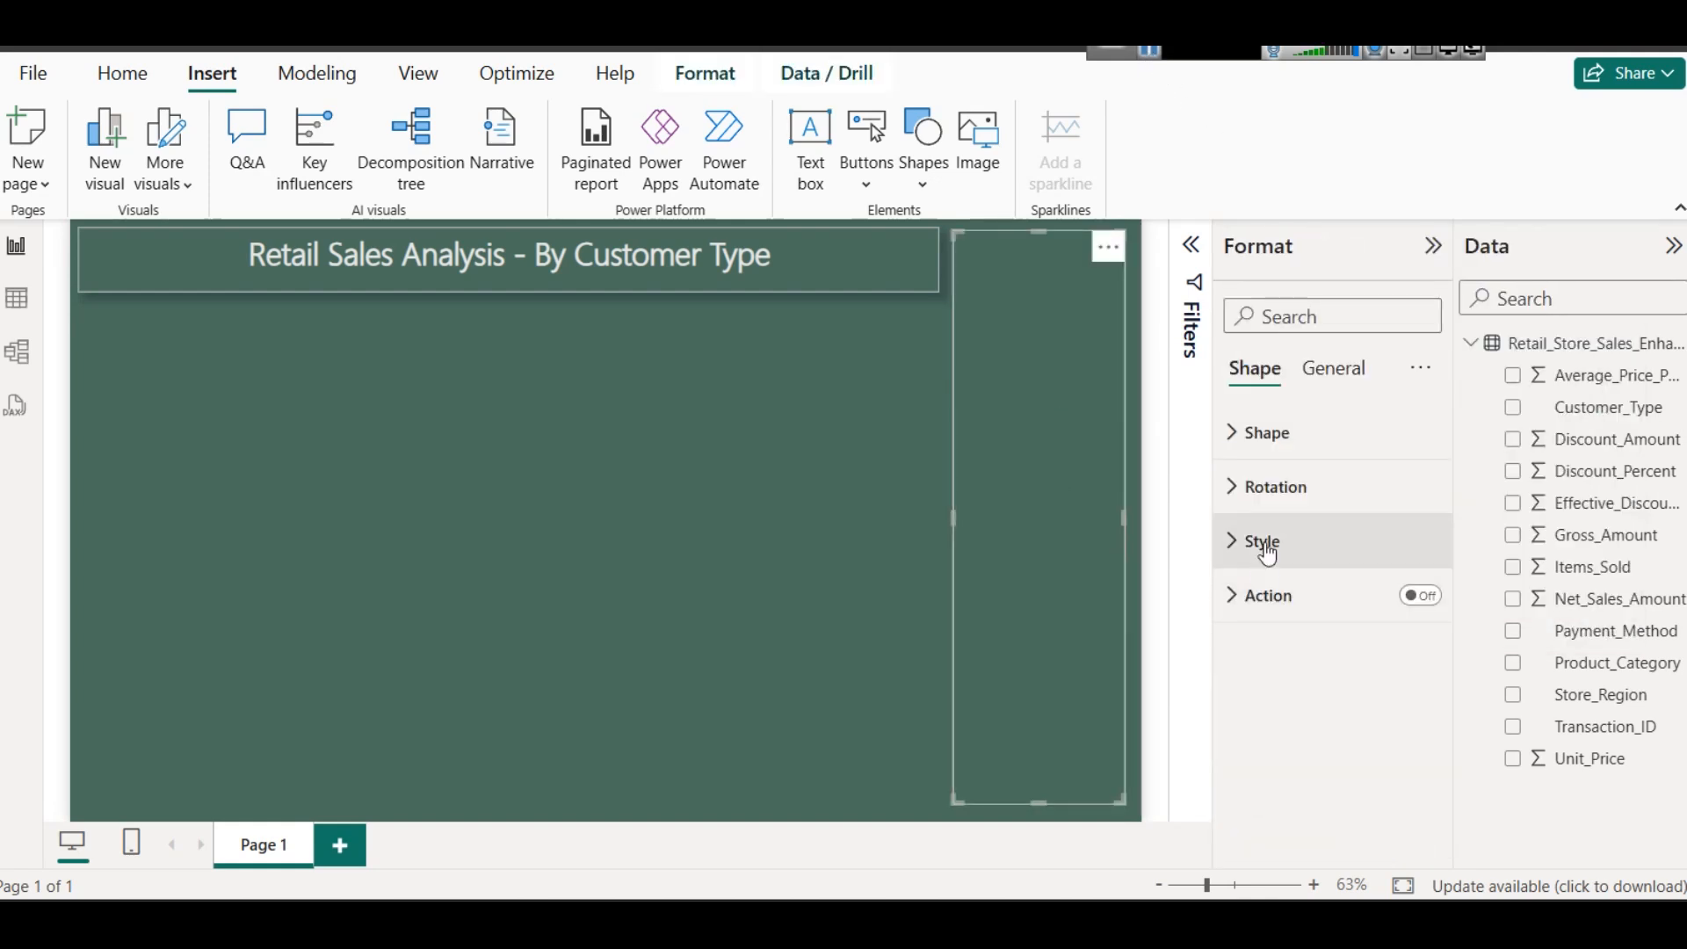
- Turn on an additional style effect for the sidebar rectangle
click(1266, 543)
scroll(1280, 606, down, 3)
scroll(1406, 527, up, 3)
scroll(1371, 607, down, 3)
click(1409, 701)
click(752, 611)
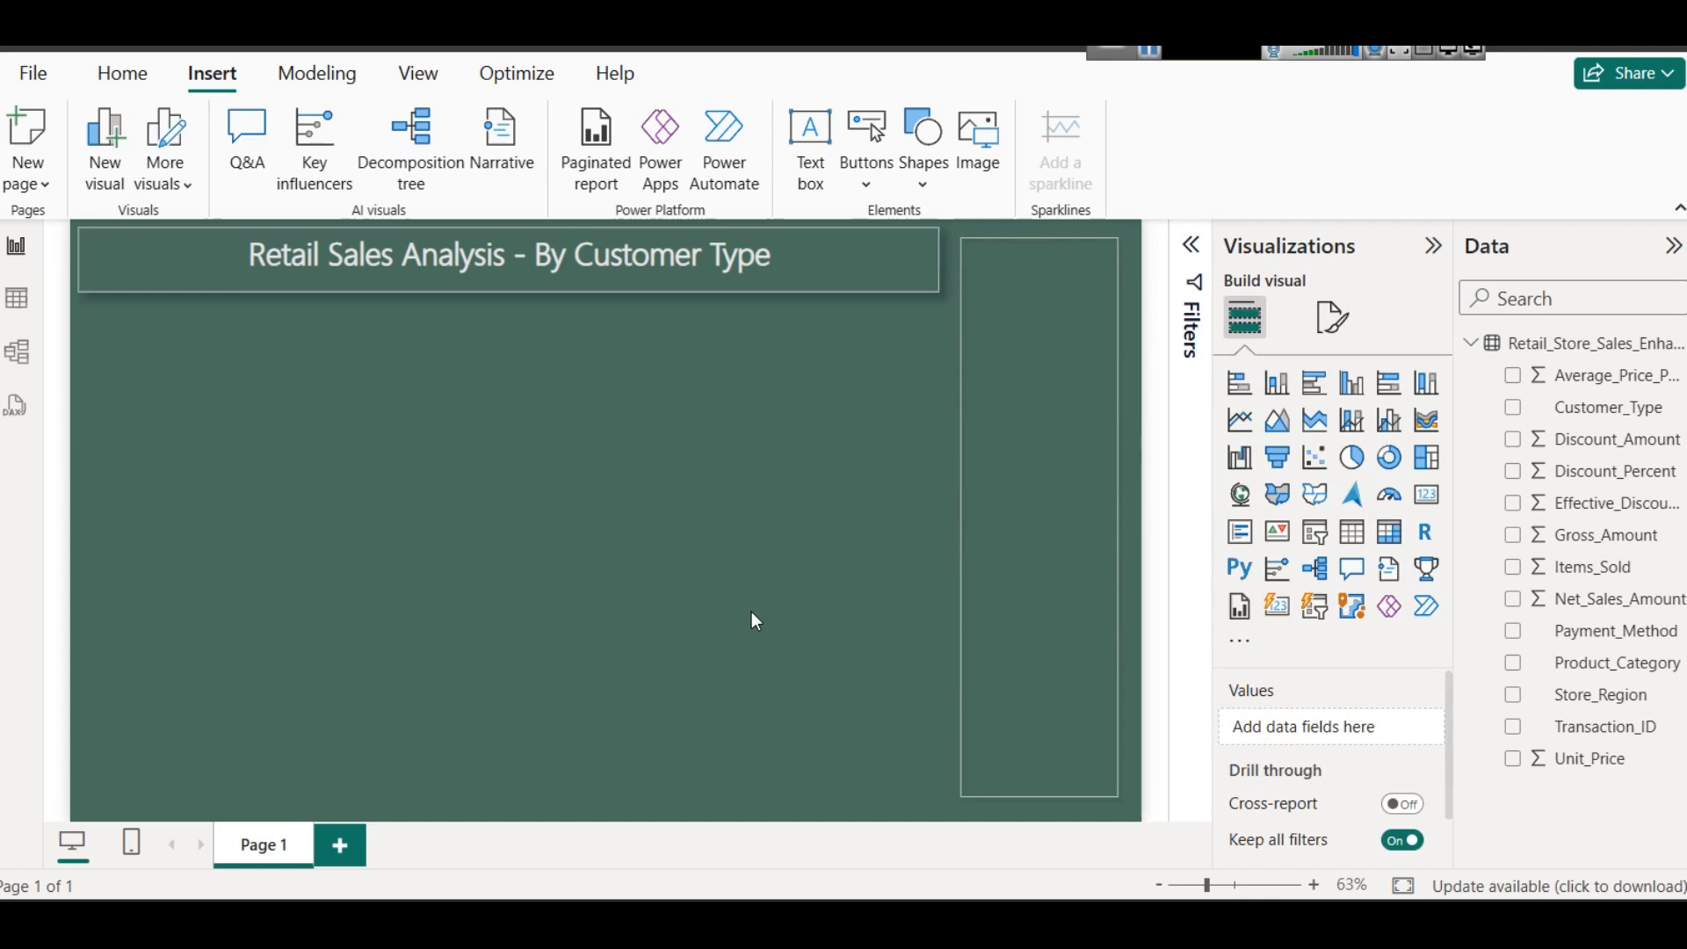
- Extend the sidebar rectangle upward so its outline aligns with the upper edge of the title box
click(1047, 589)
click(755, 568)
click(1009, 371)
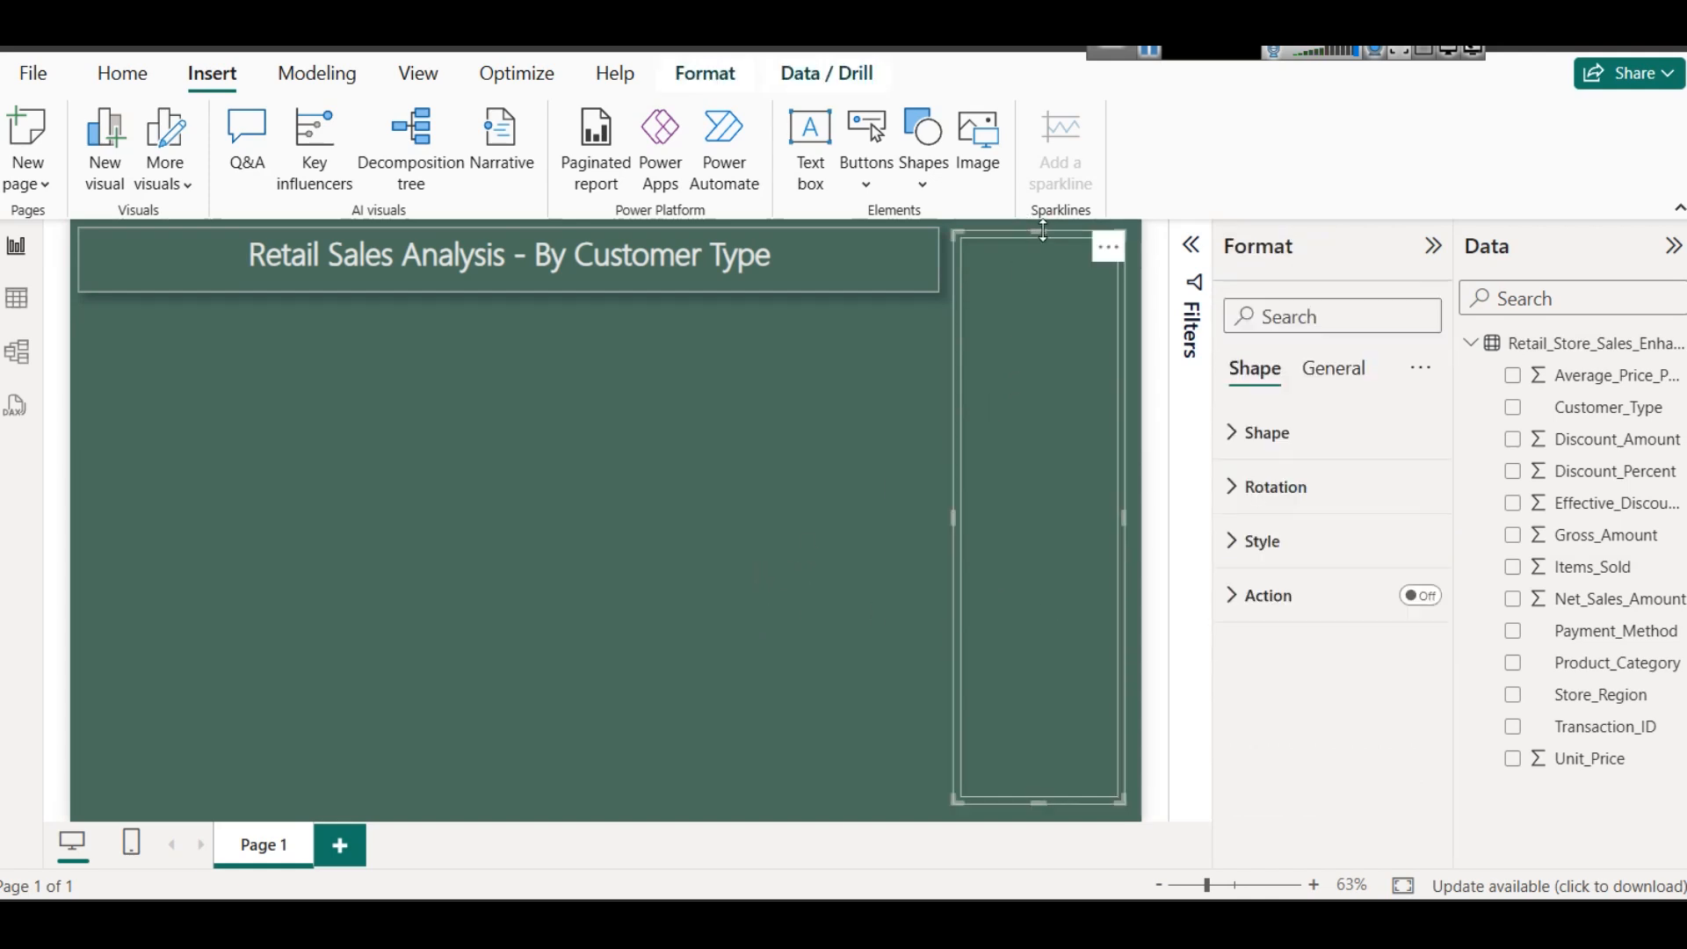
click(739, 380)
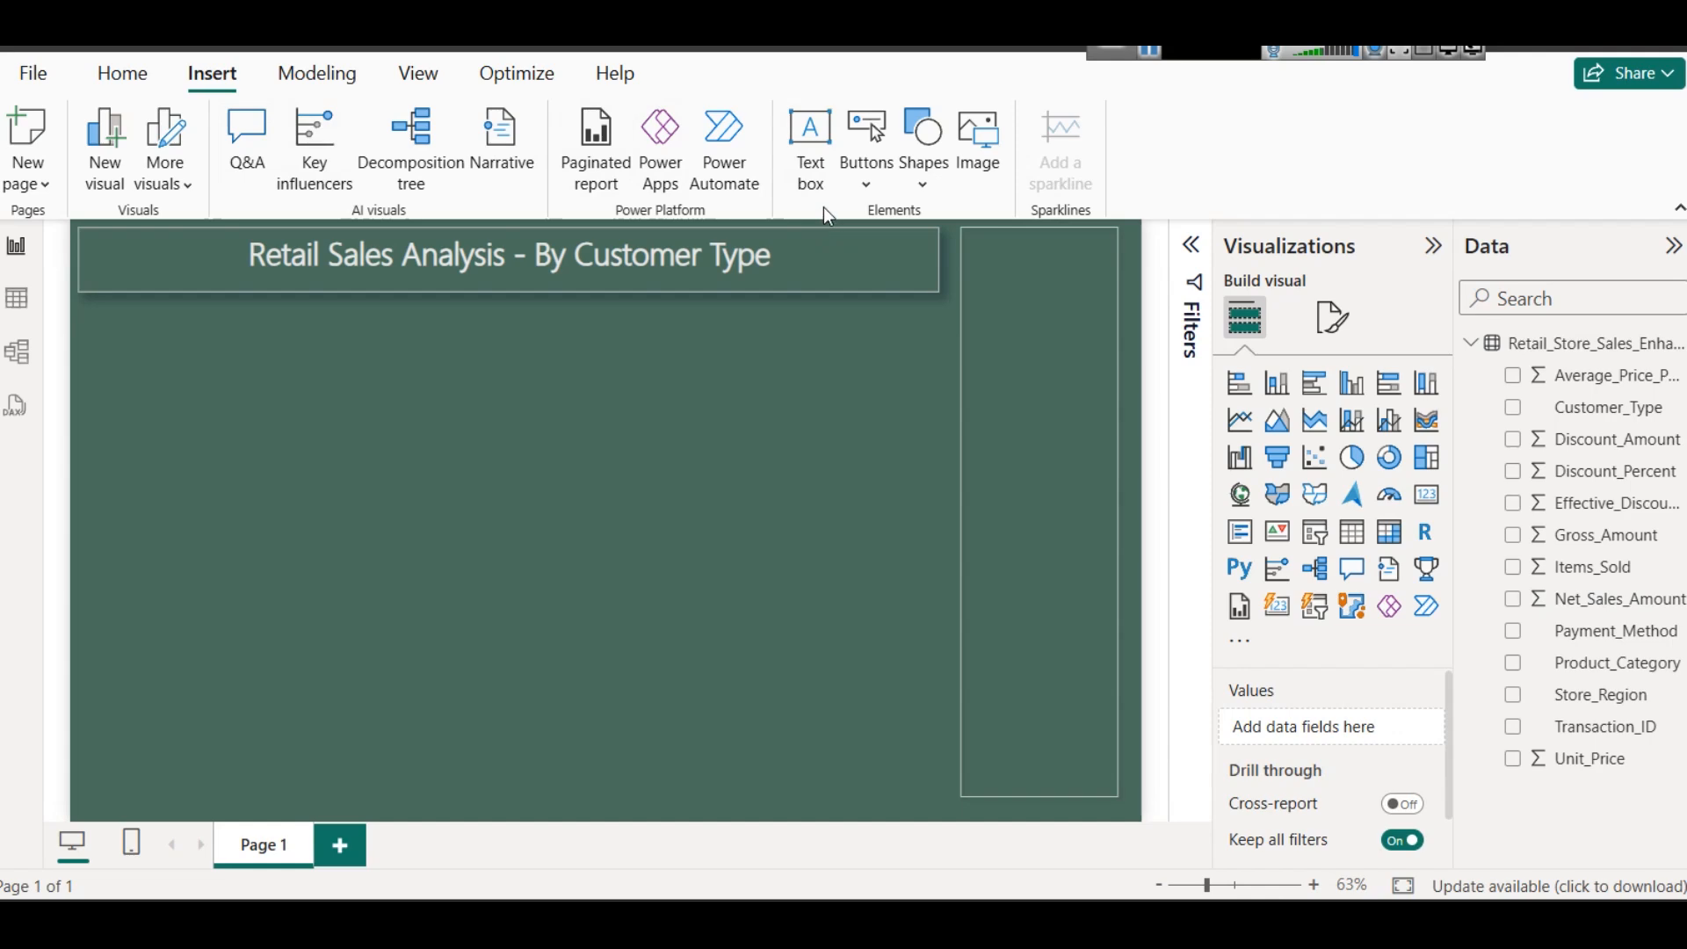
- Start inserting an image and browse to the assets folder on New Volume (E:)
click(991, 163)
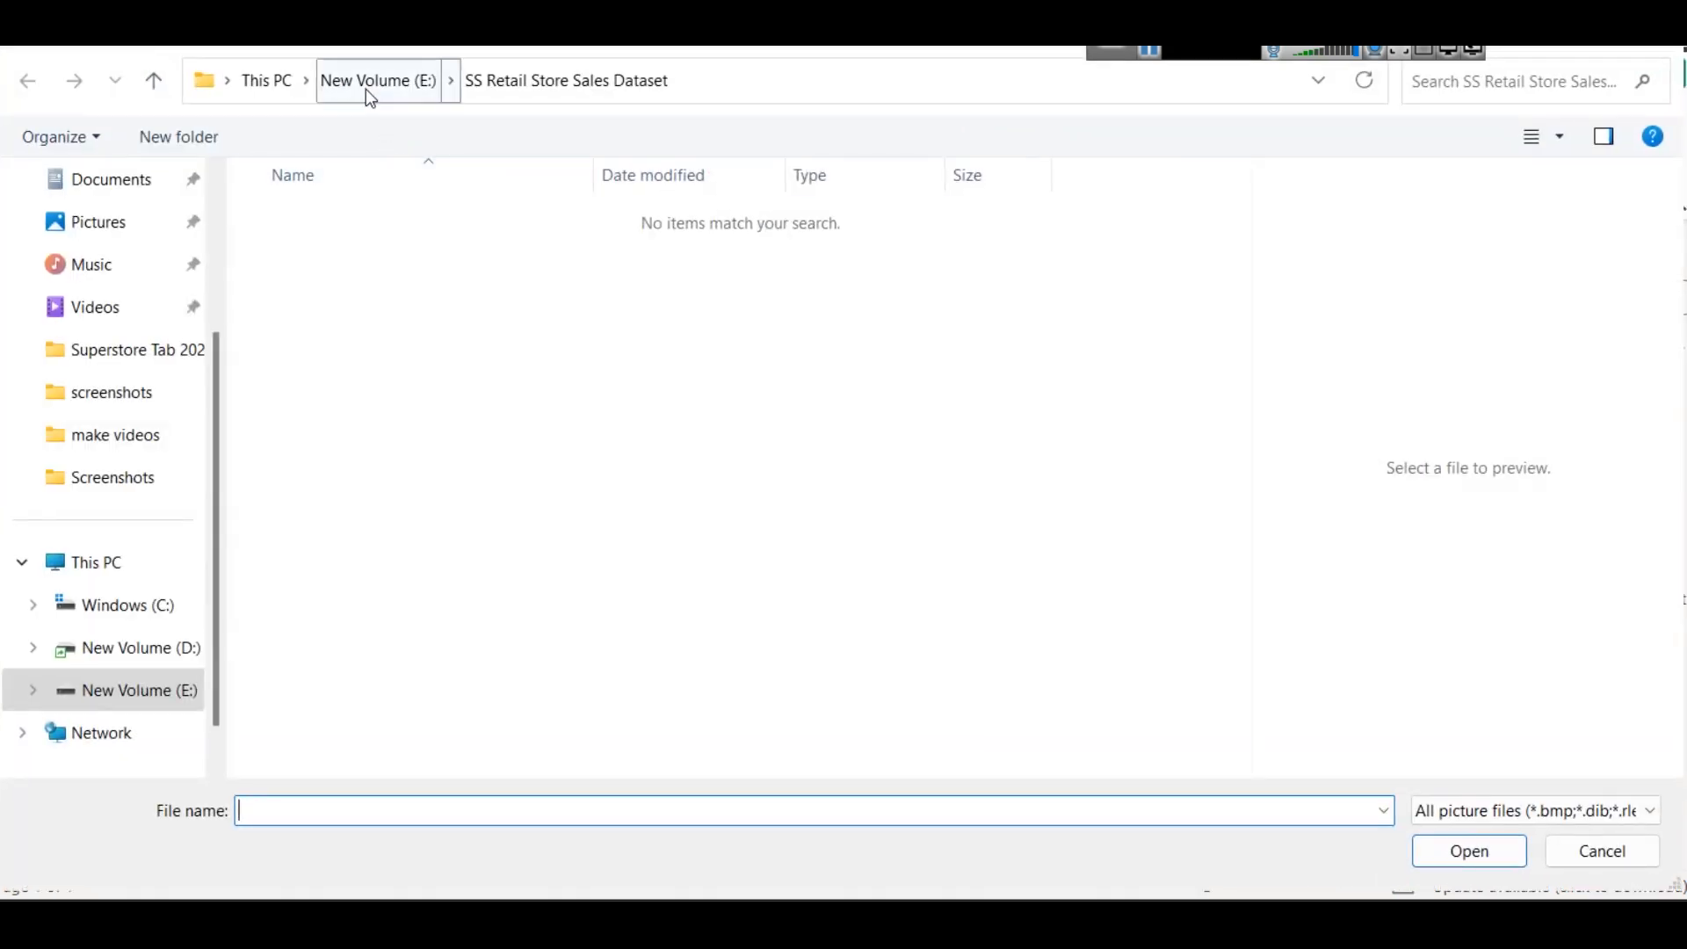
click(367, 89)
click(335, 793)
text(ass)
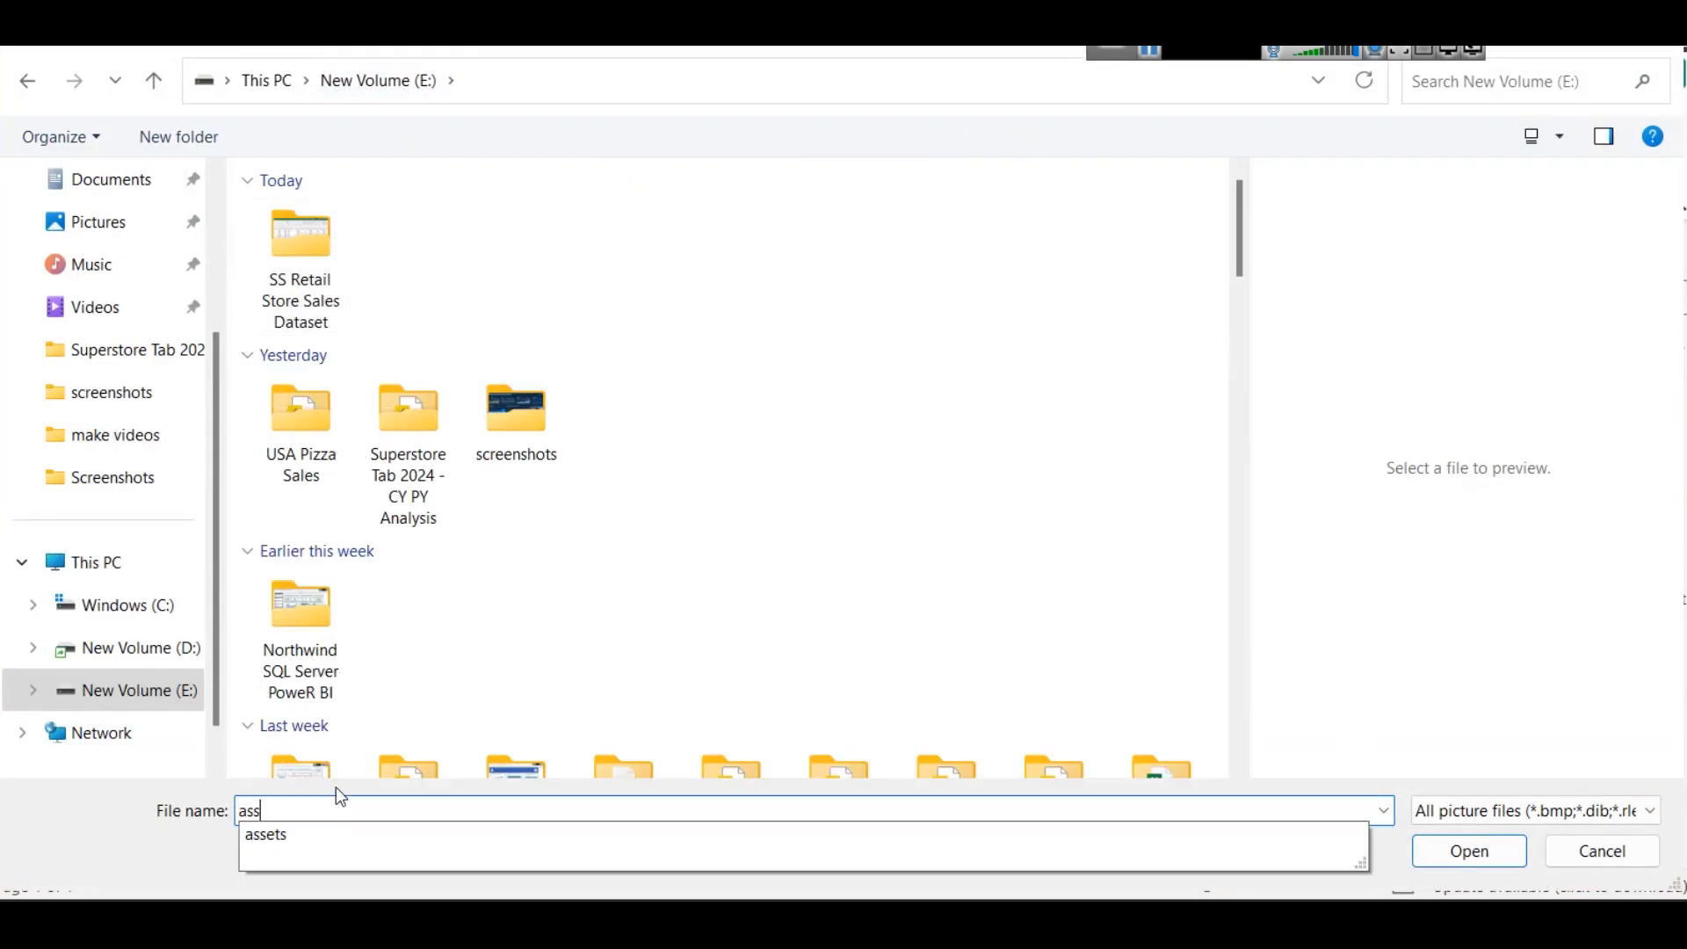
key(Down)
key(Return)
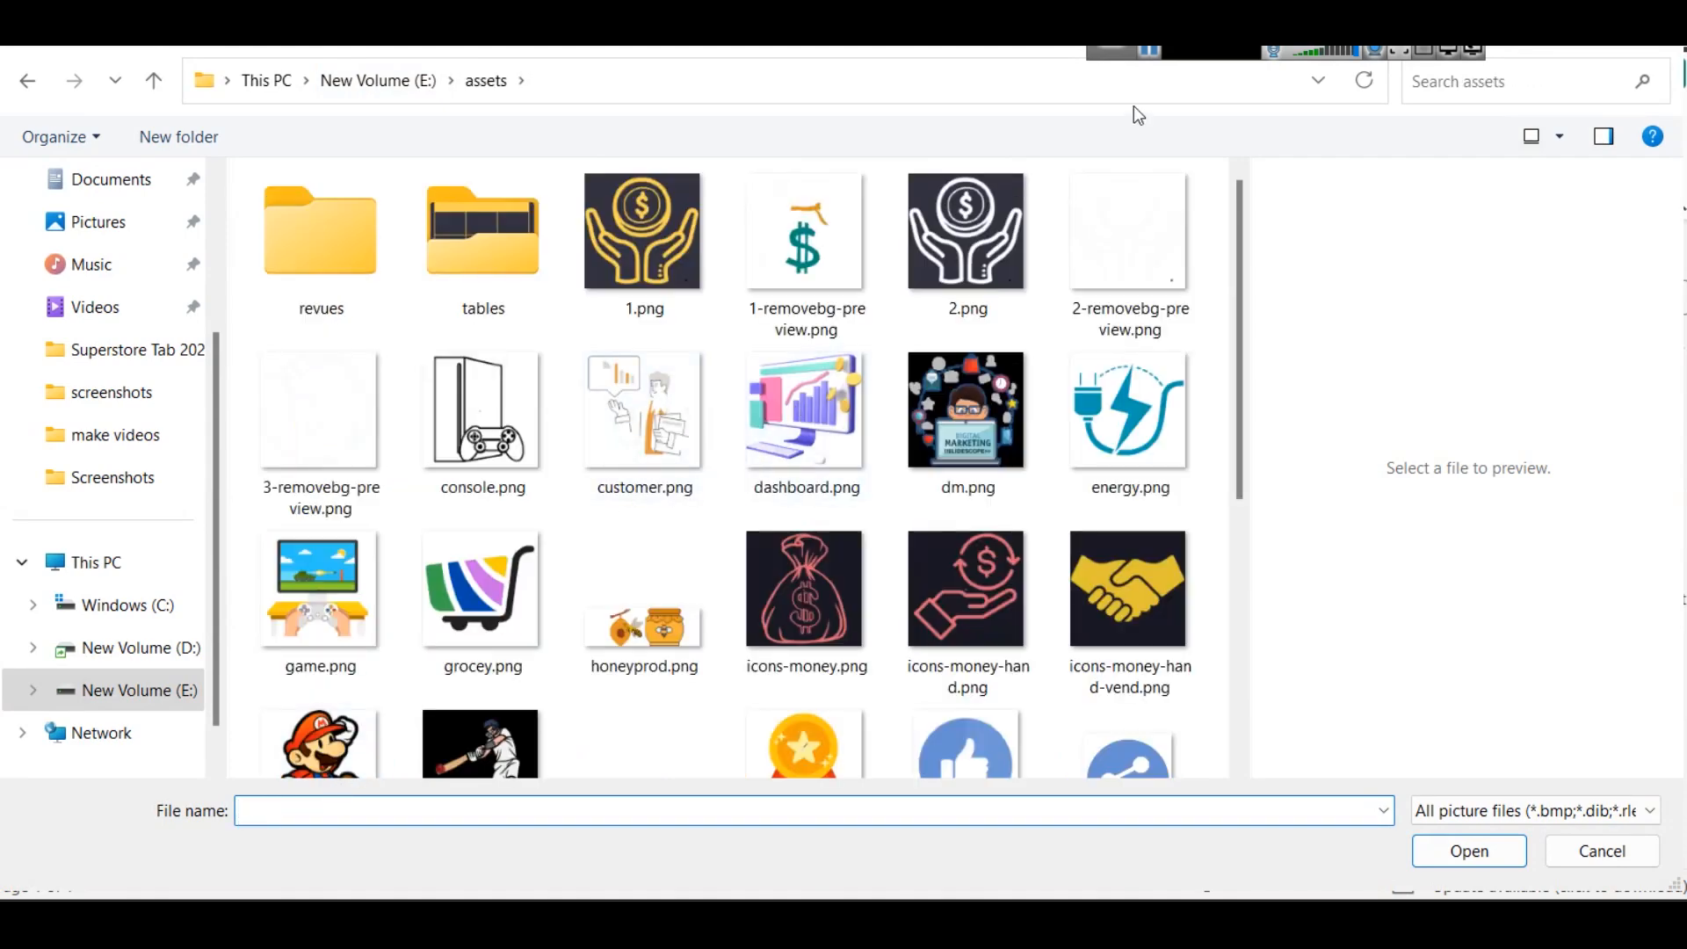
- Insert sd2.png and shrink it to a small icon at the upper end of the sidebar rectangle
scroll(1143, 100, down, 5)
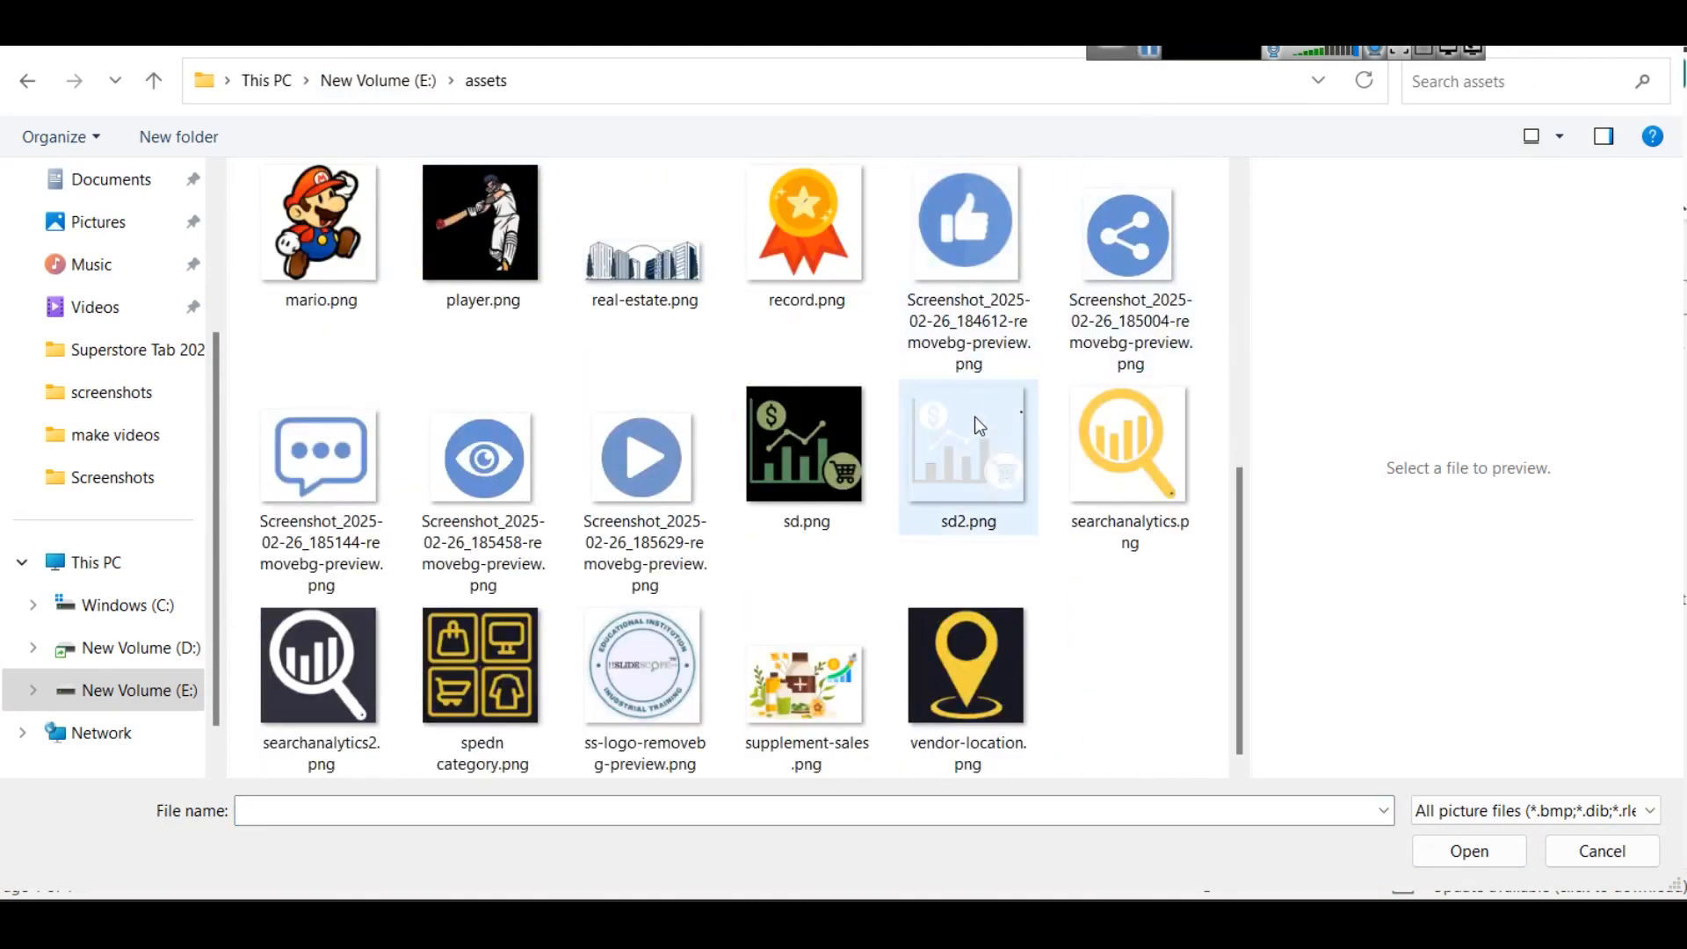
click(971, 457)
click(1494, 853)
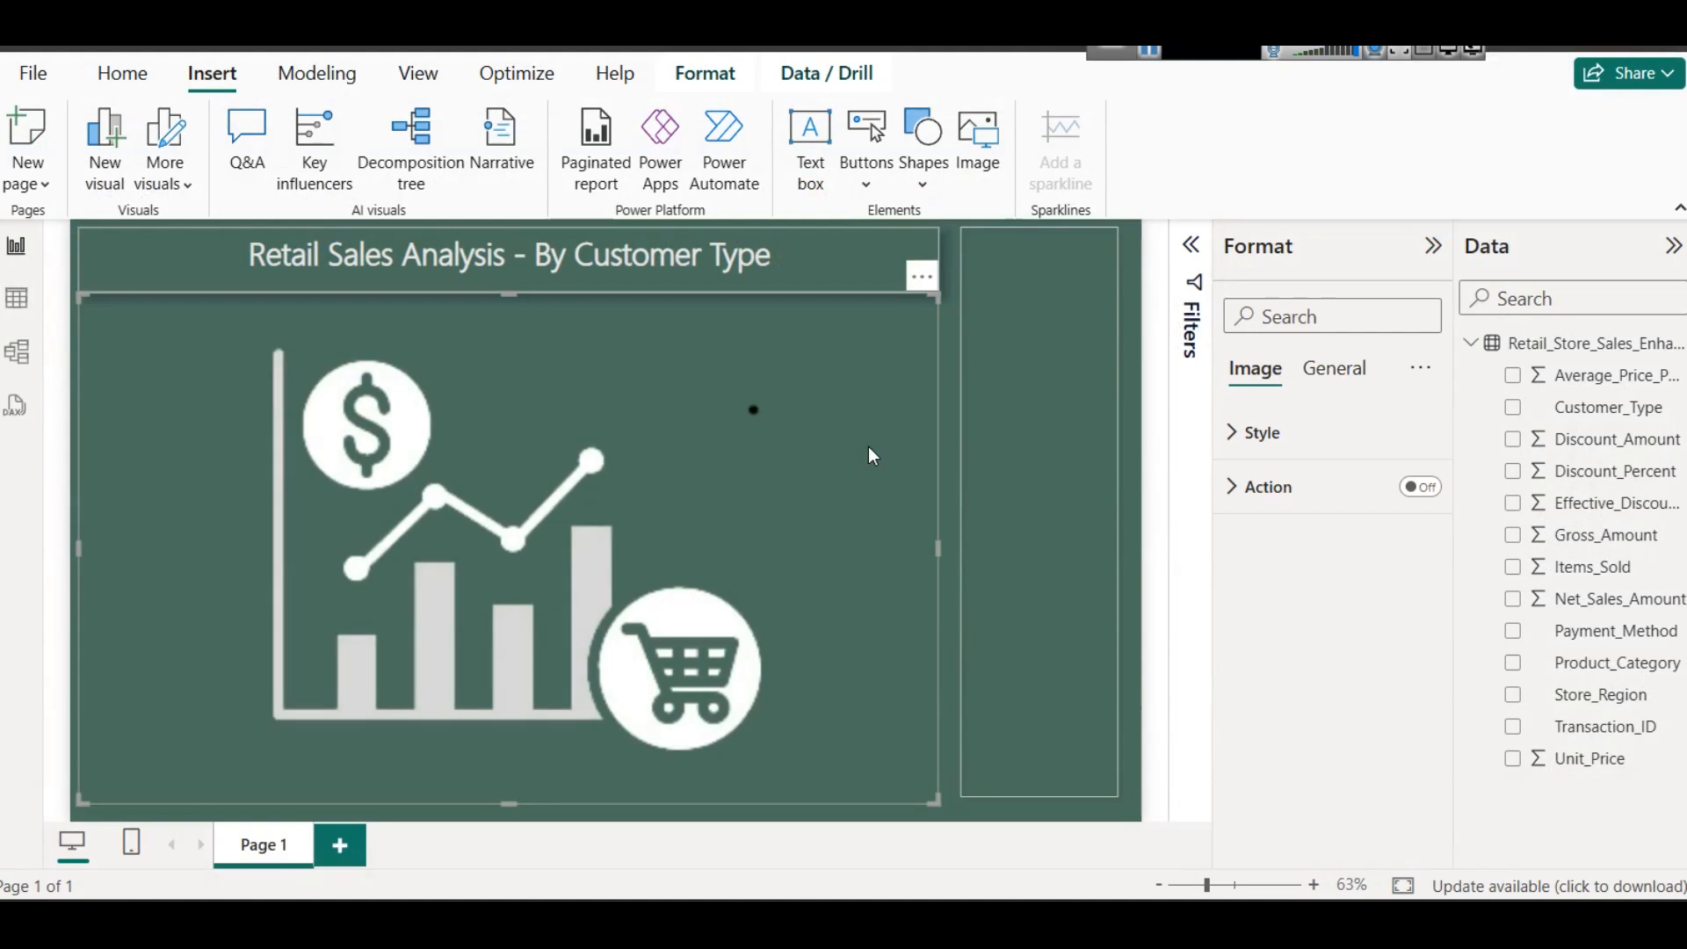
drag(81, 299, 1037, 288)
click(515, 551)
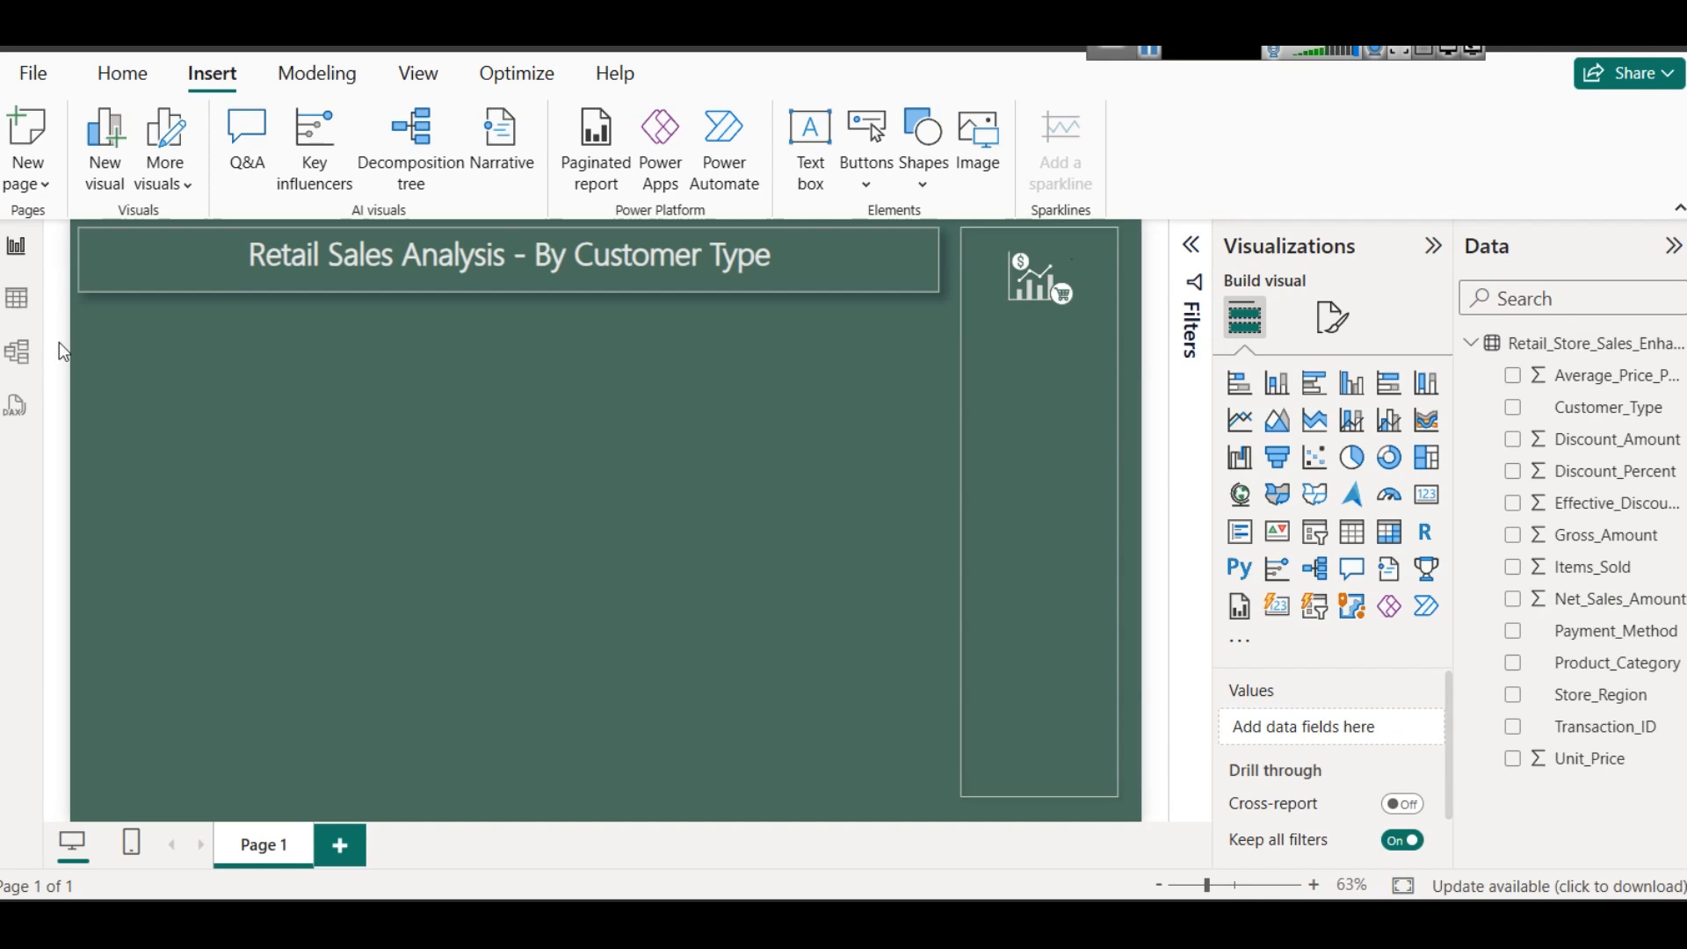
- Examine the columns of the Retail_Store_Sales_Enhanced_2025 table in data view and return to the report page
click(17, 298)
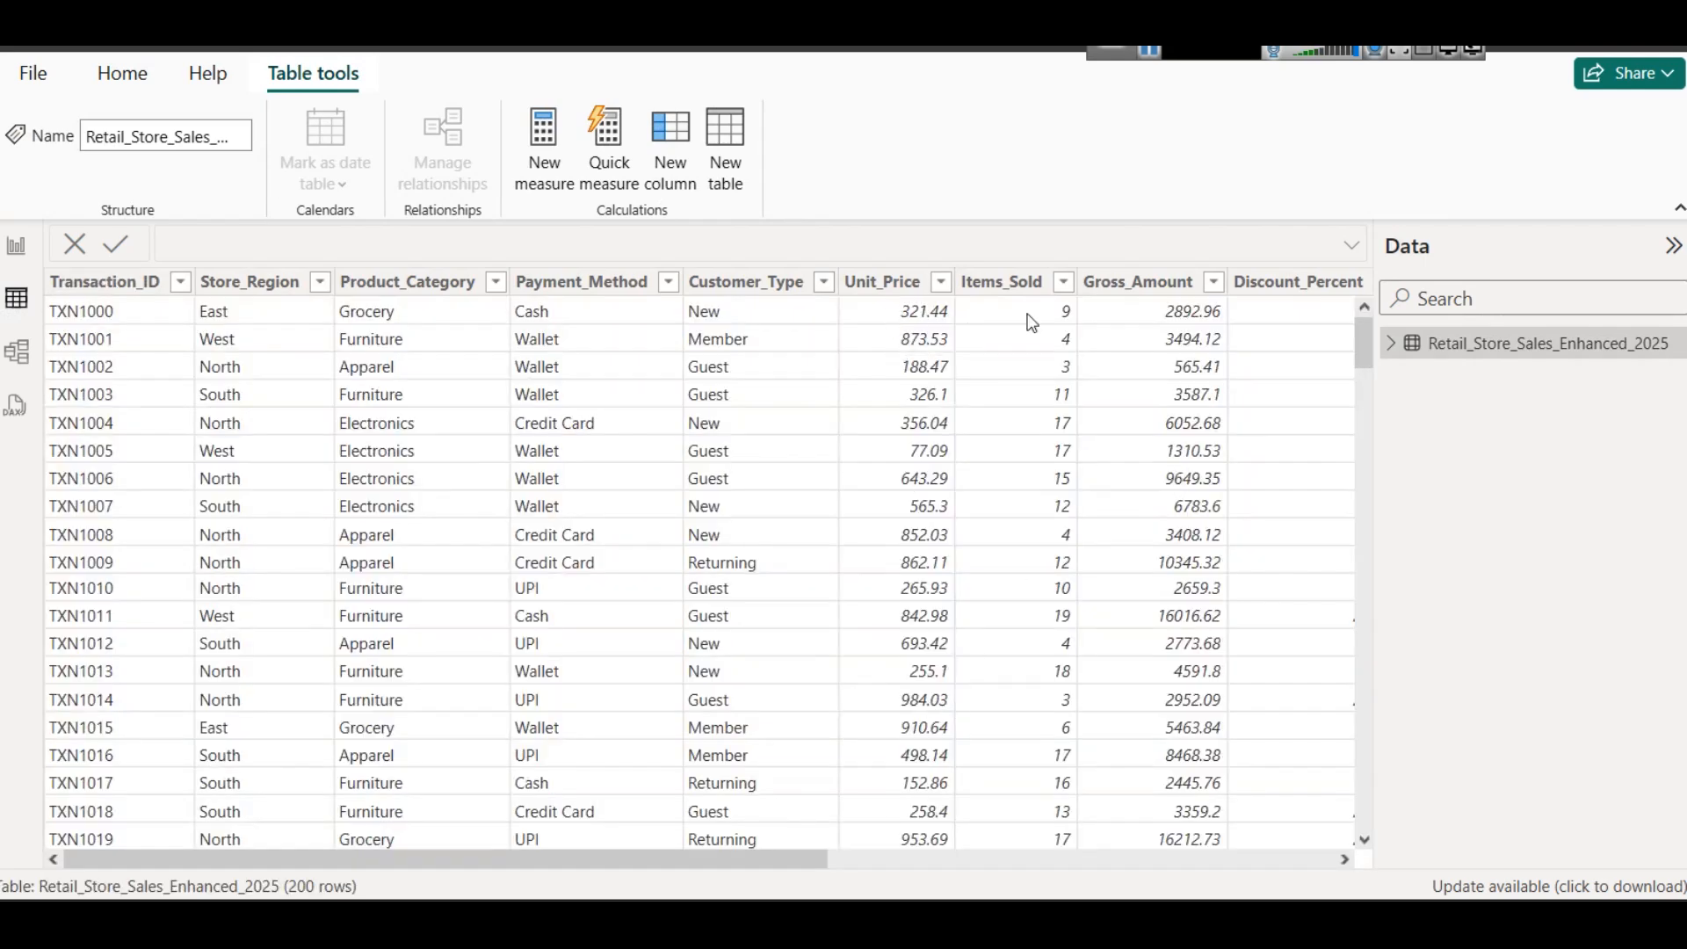
drag(809, 862, 1401, 841)
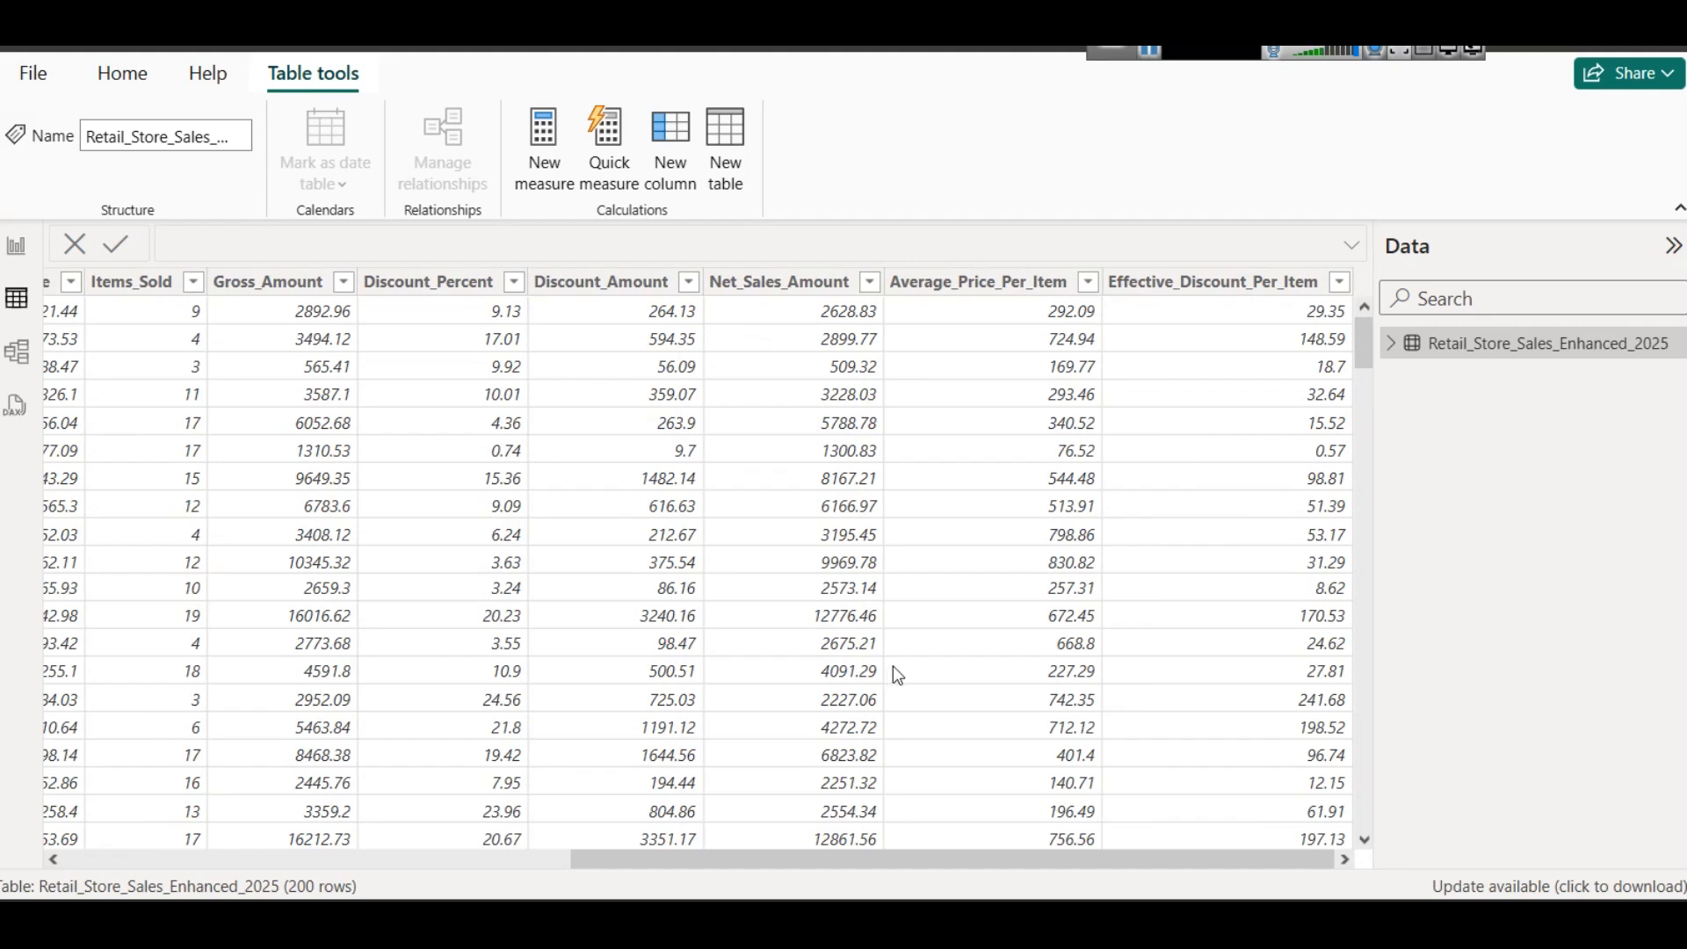
drag(863, 868, 833, 860)
click(842, 294)
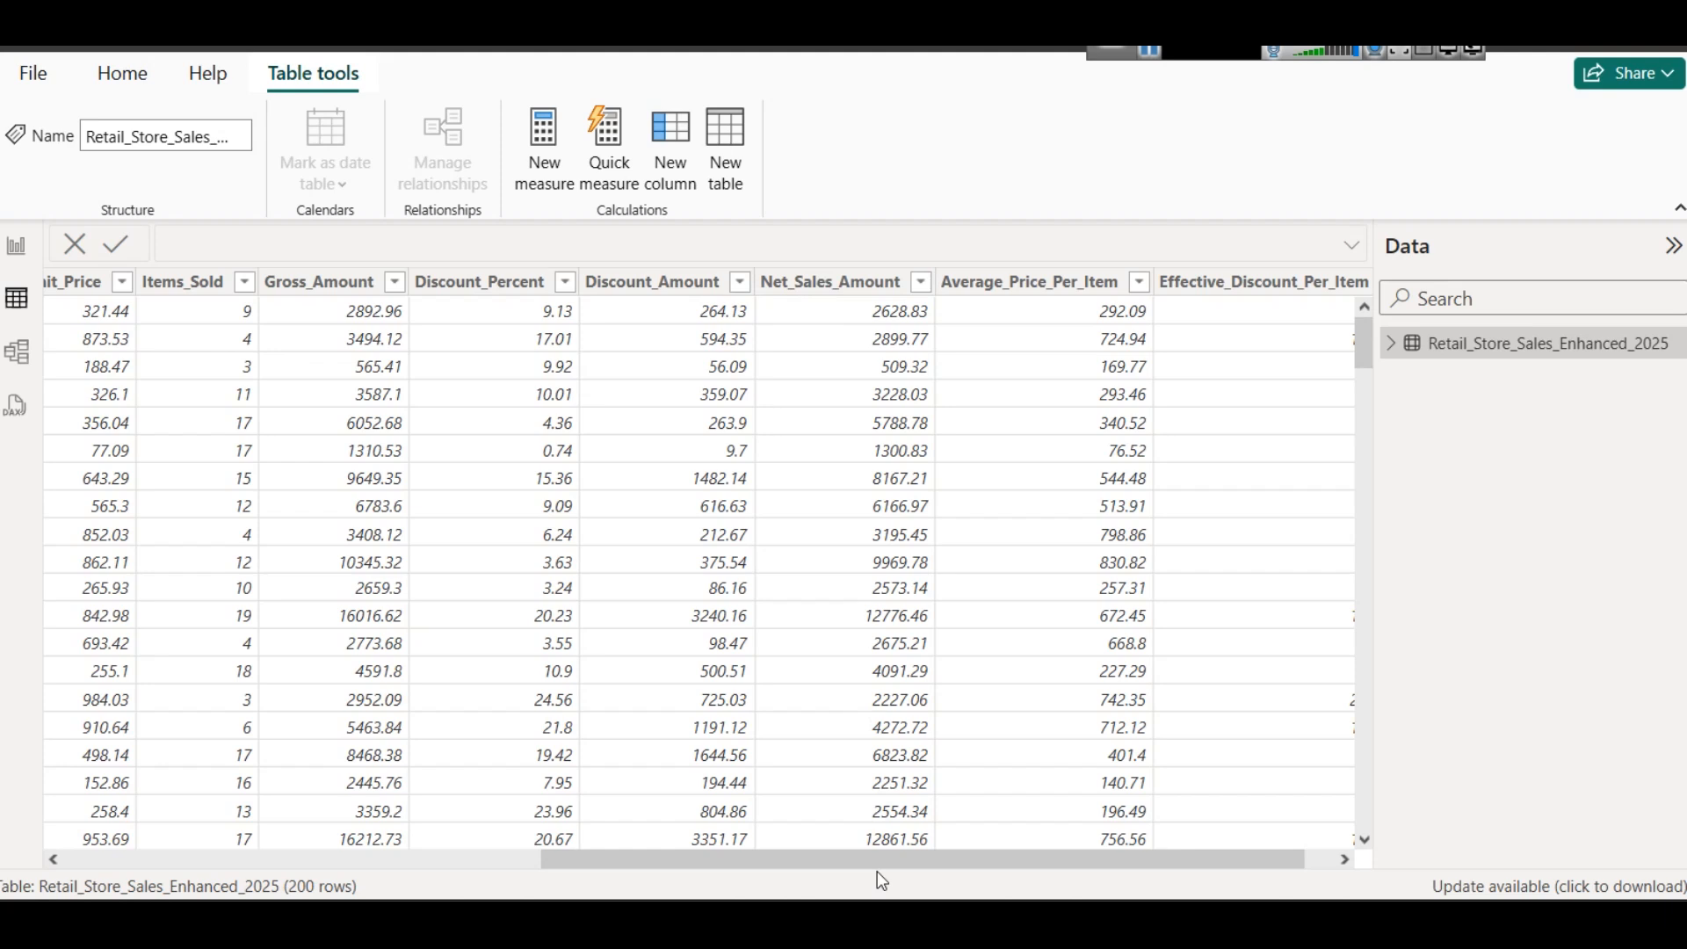
drag(873, 865, 740, 851)
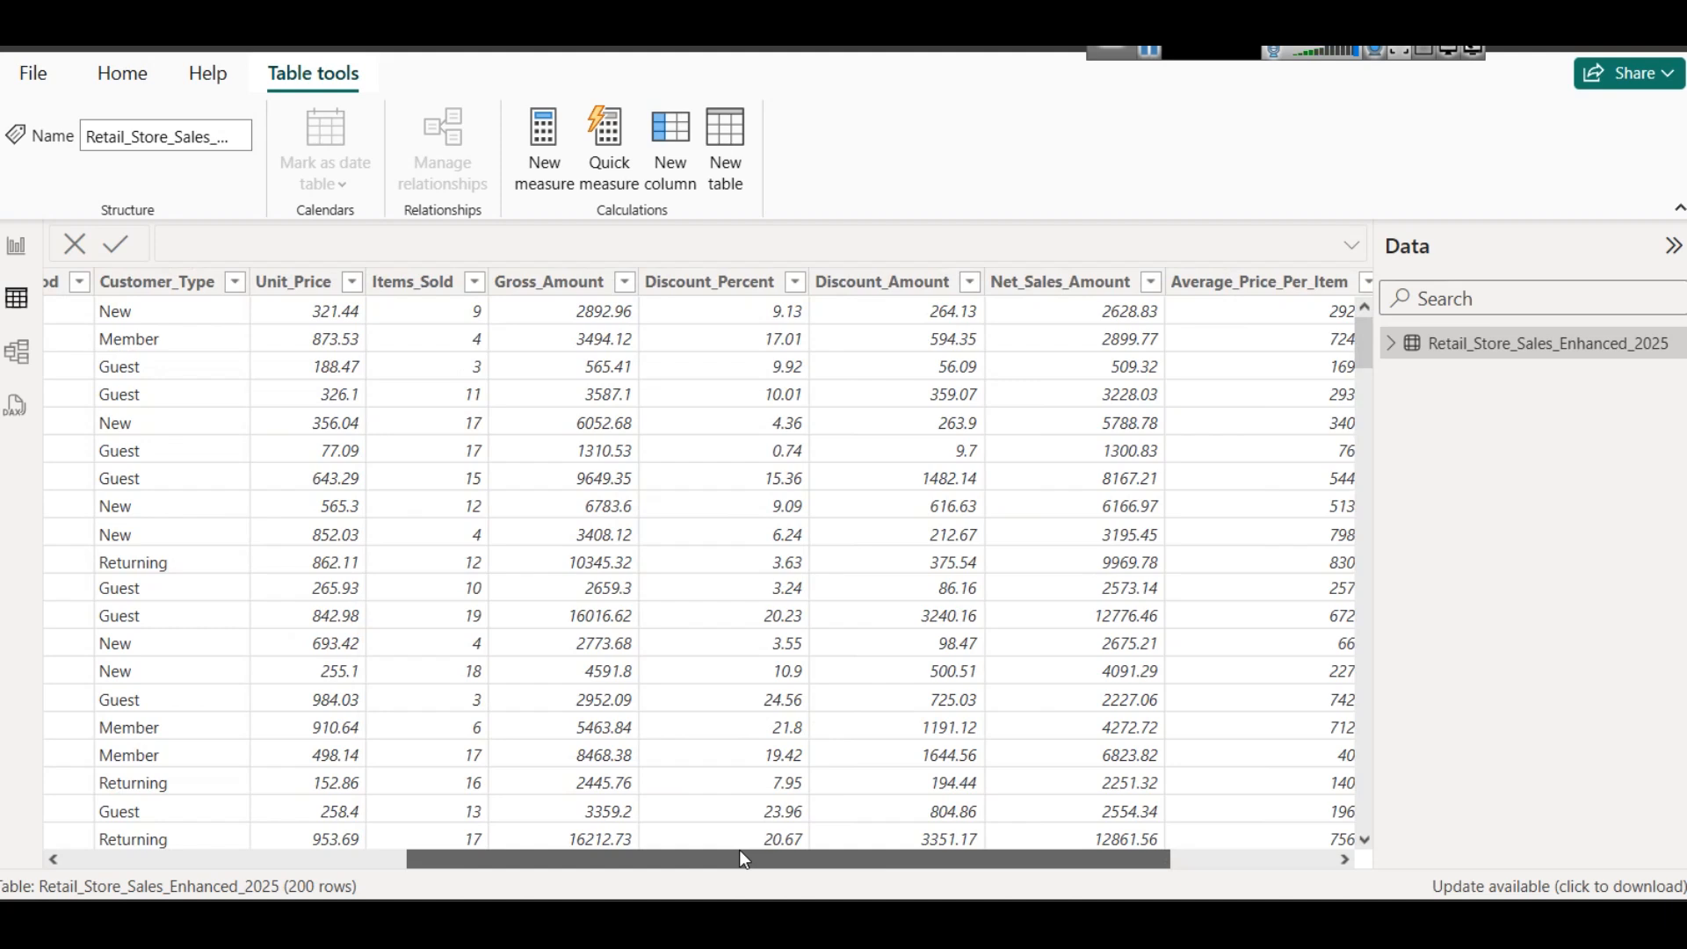
drag(740, 851, 958, 869)
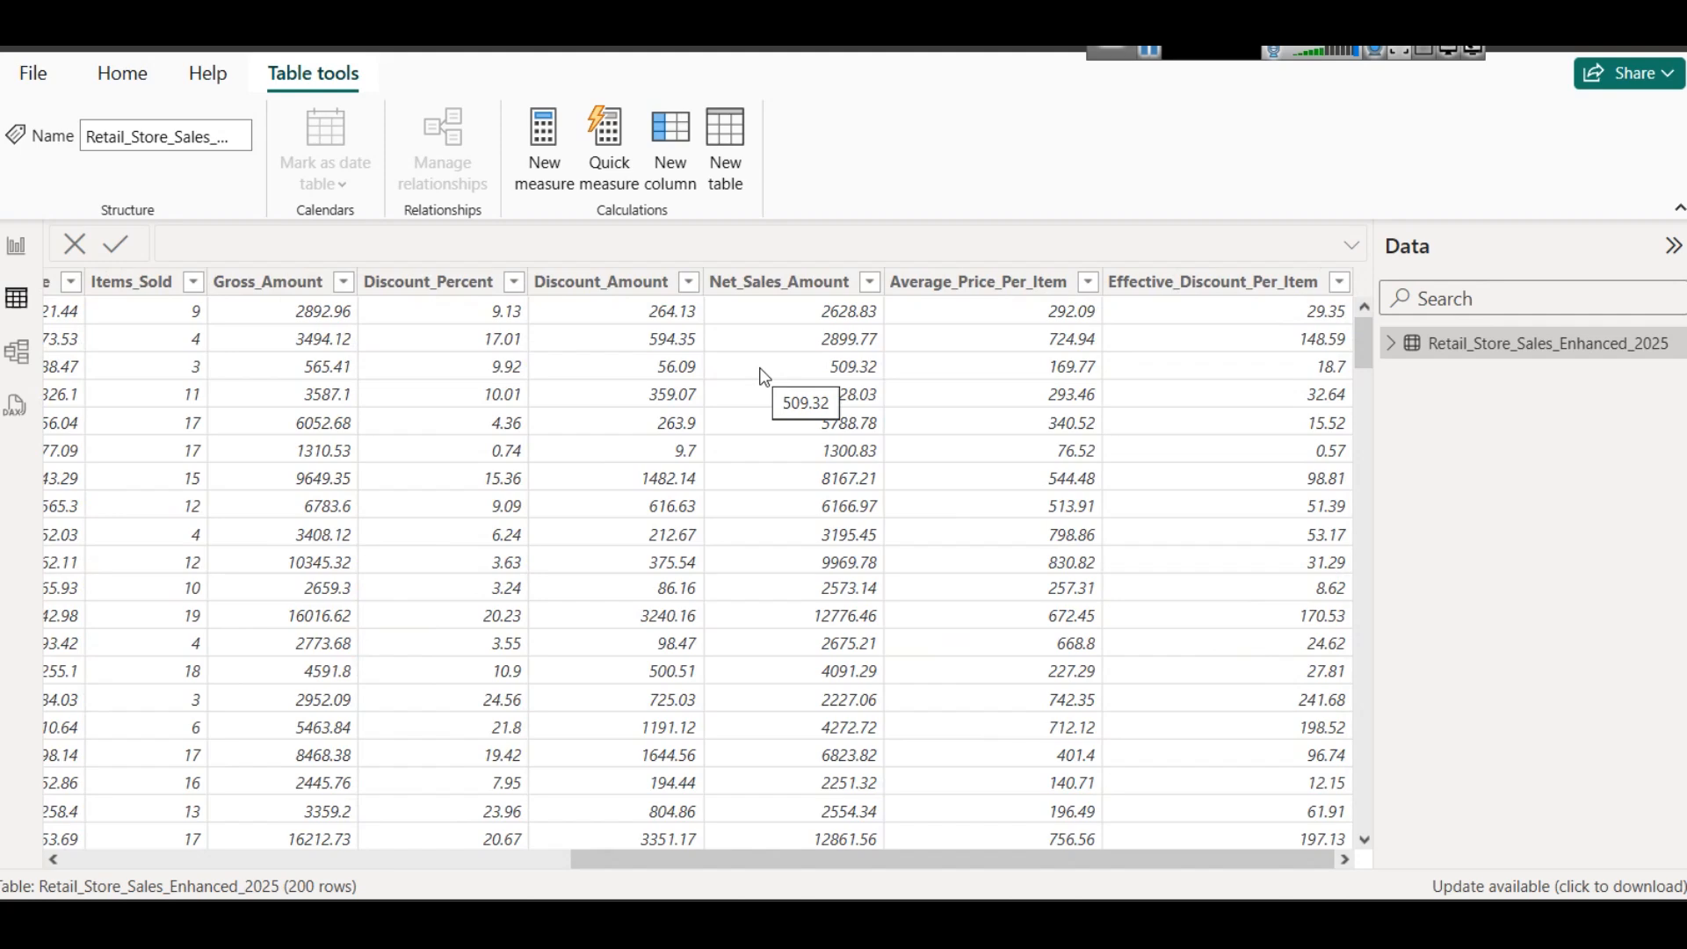
click(16, 246)
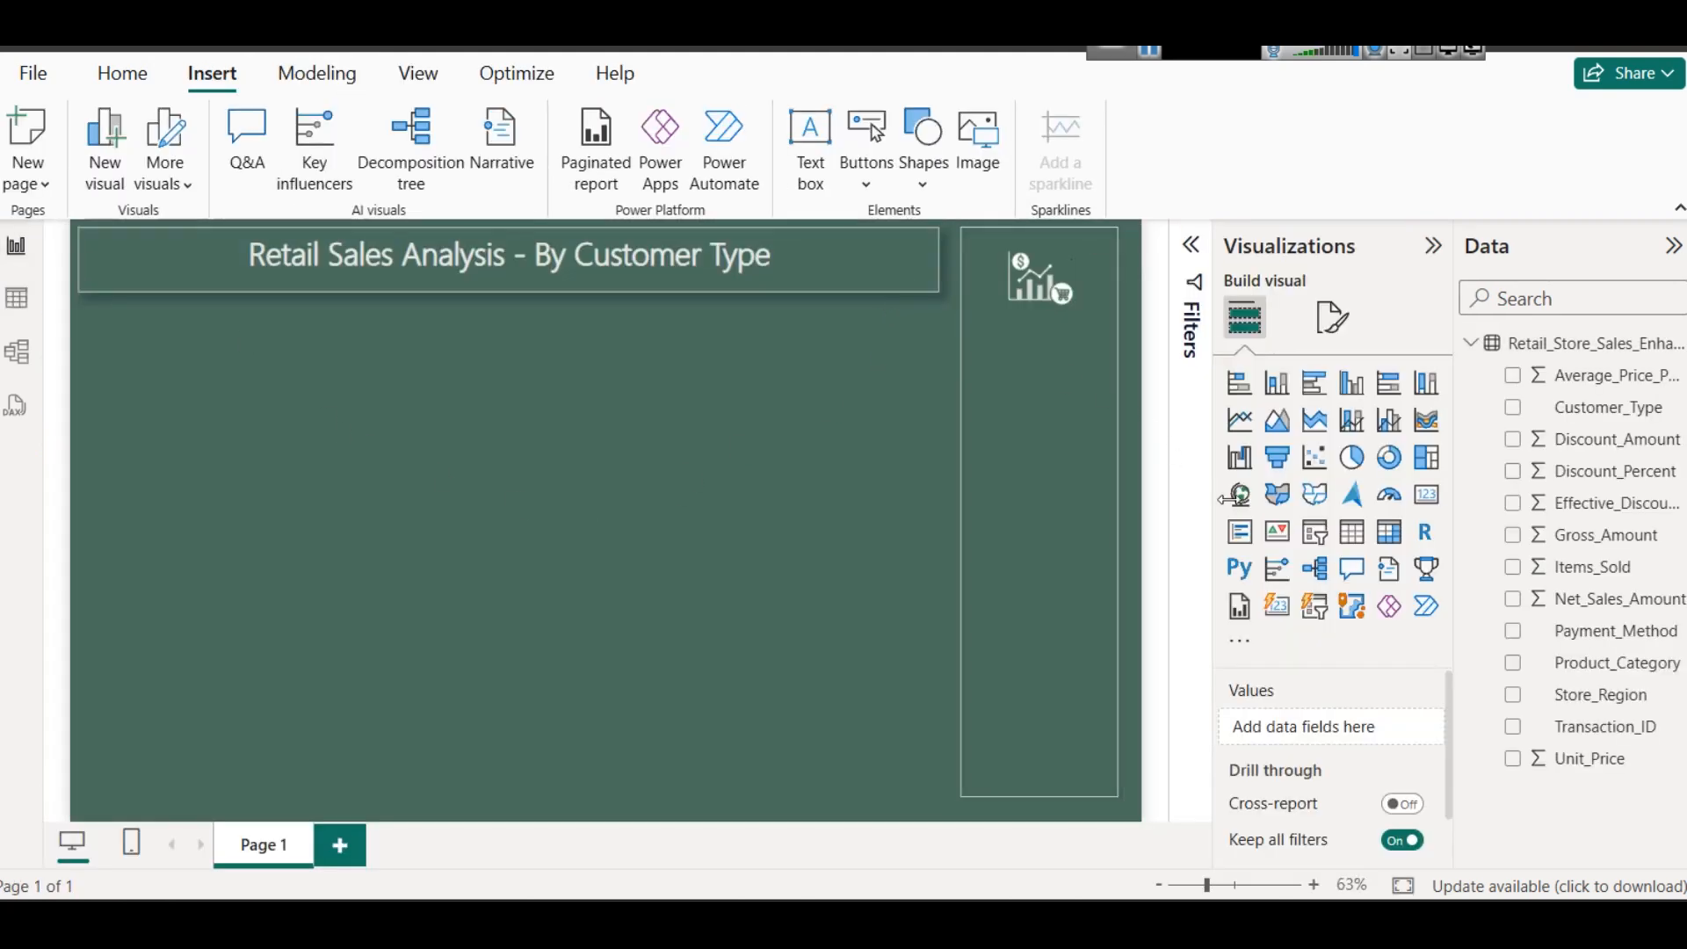
- Add a card visual and shrink it to a small tile beneath the left end of the title box
click(1427, 494)
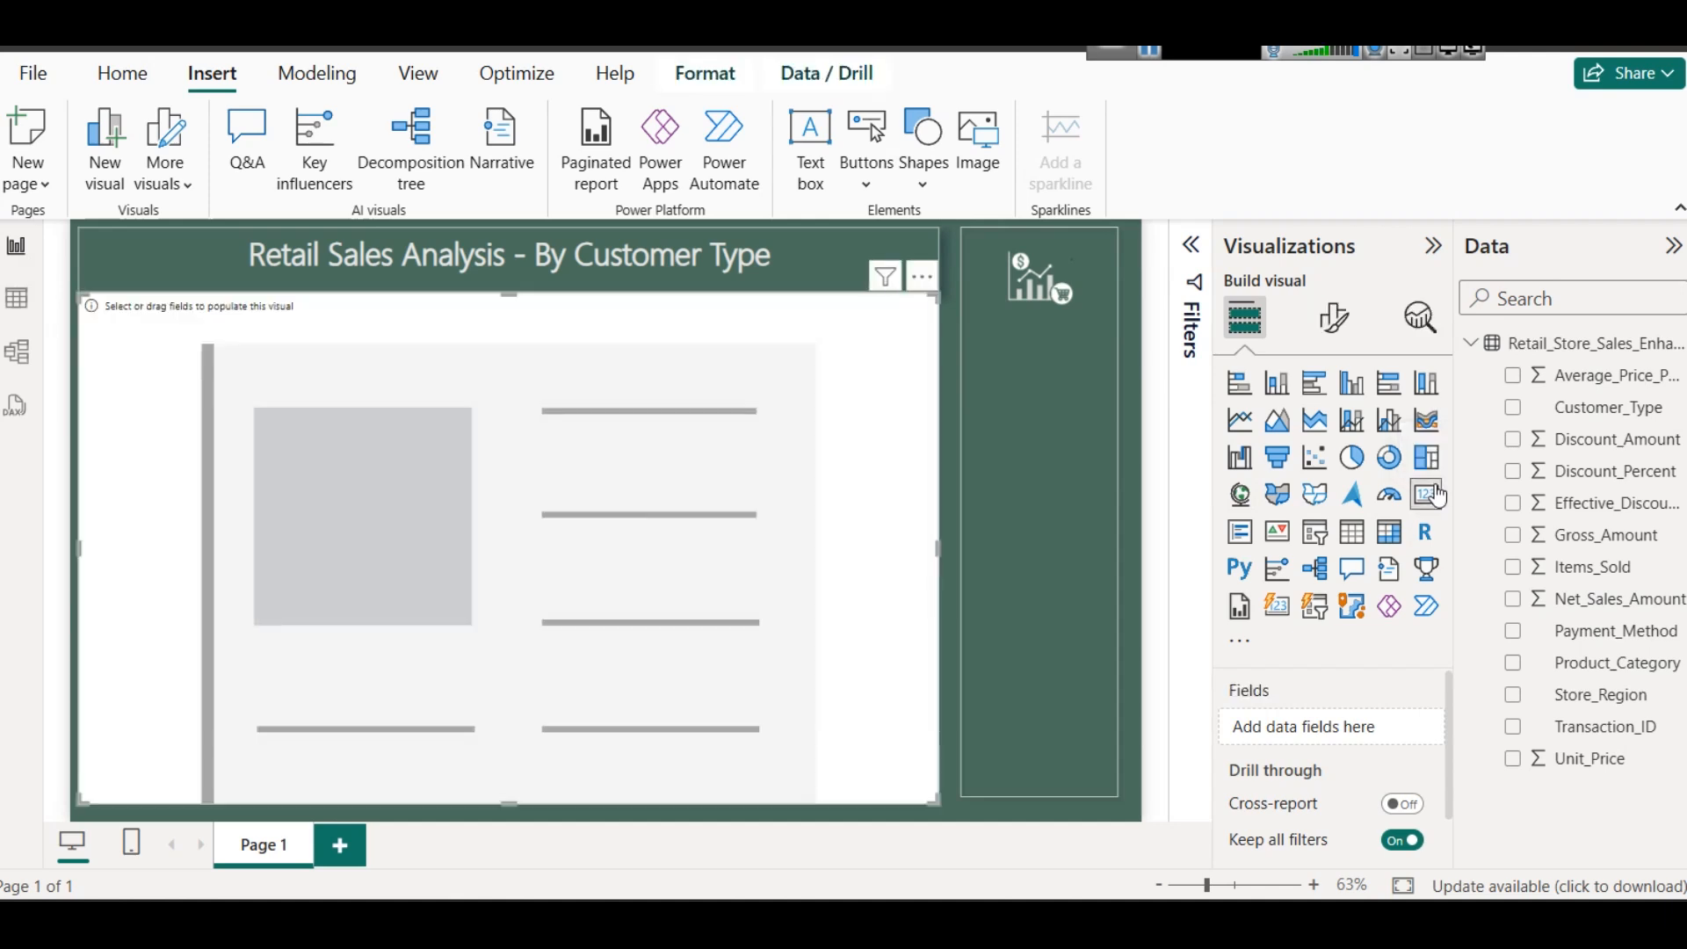
drag(509, 296, 528, 338)
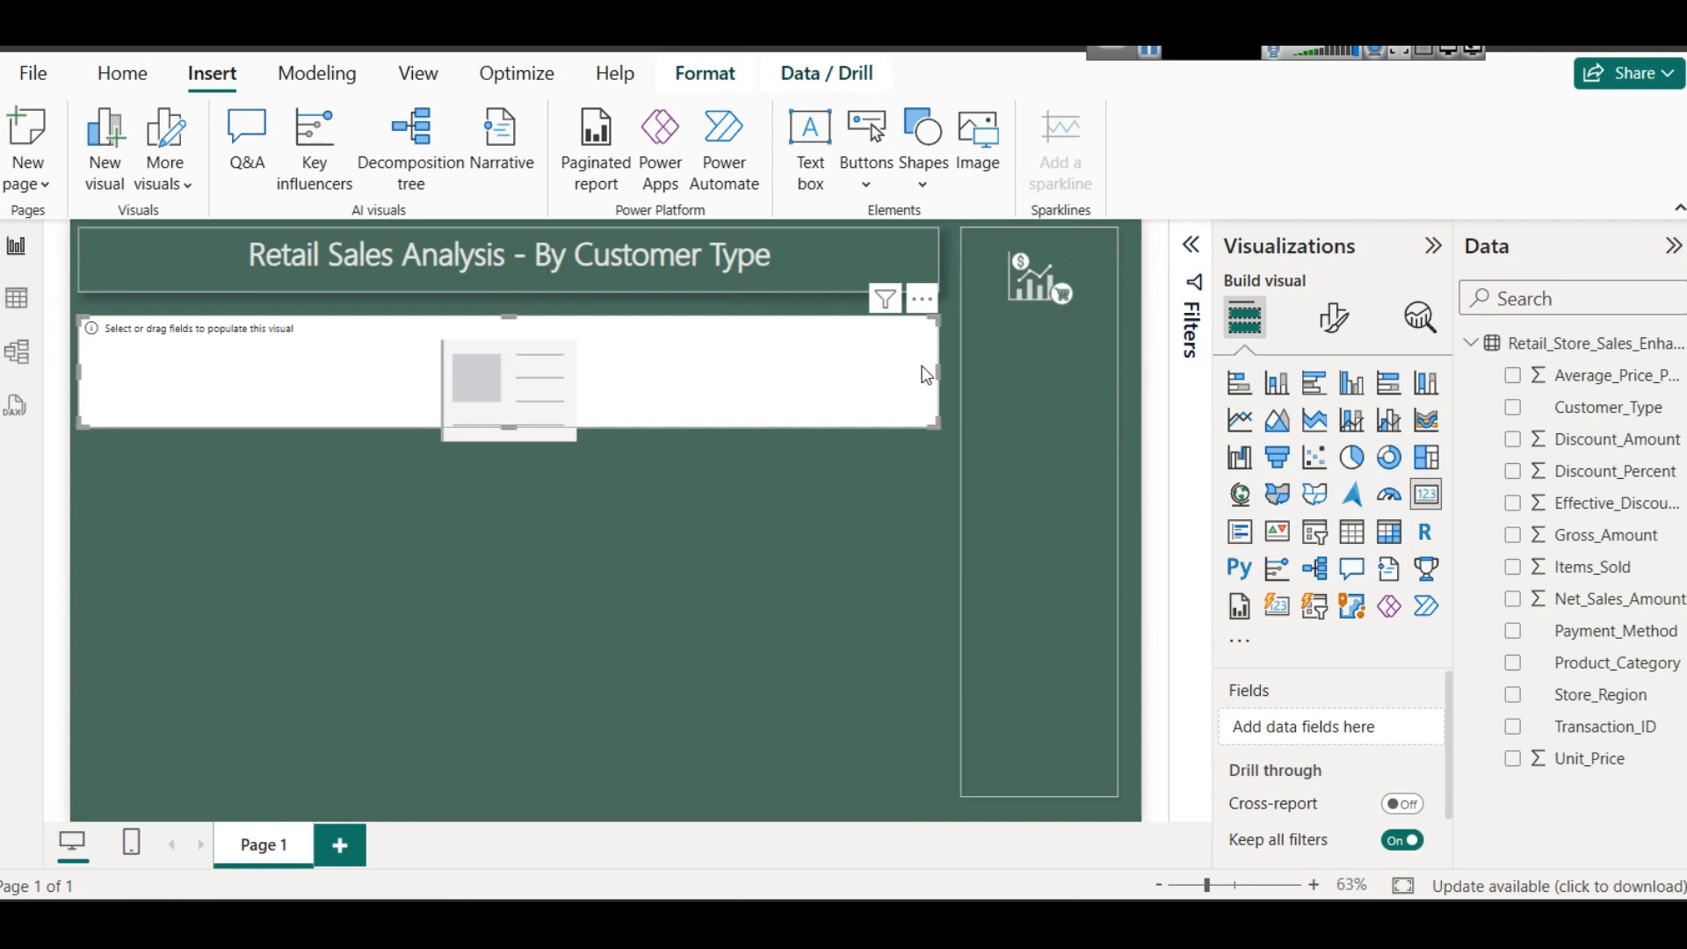
drag(926, 375, 214, 352)
drag(139, 431, 155, 368)
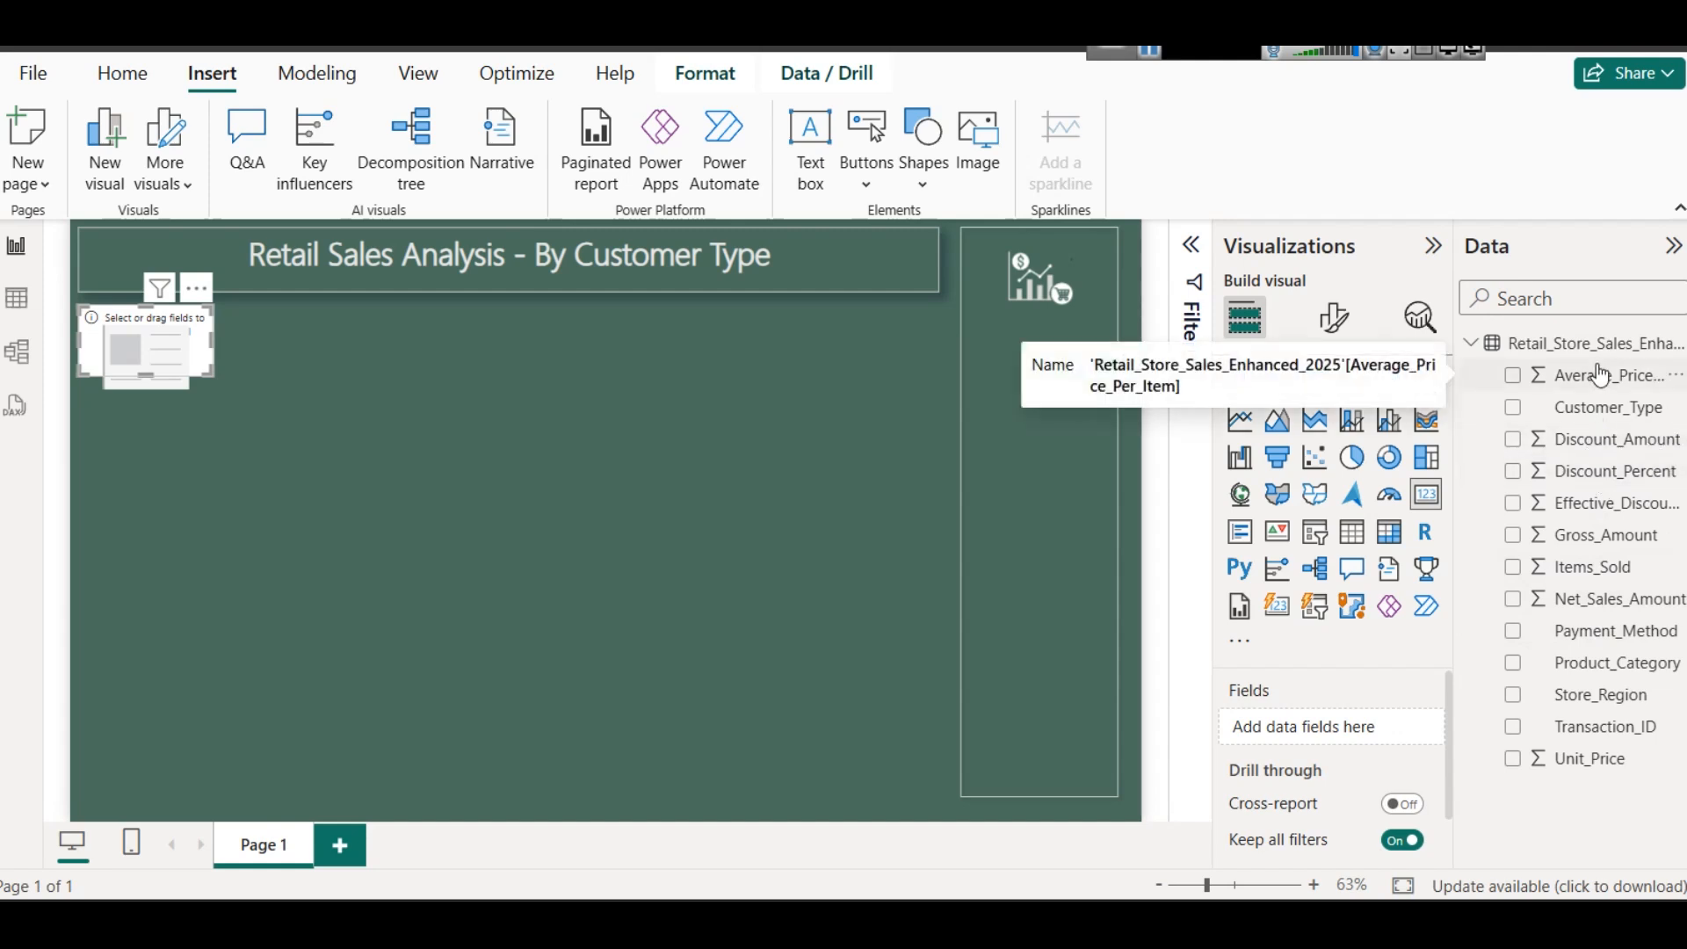
- Add Average_Price_Per_Item to the empty card and aggregate it as Average
drag(1600, 376, 1344, 727)
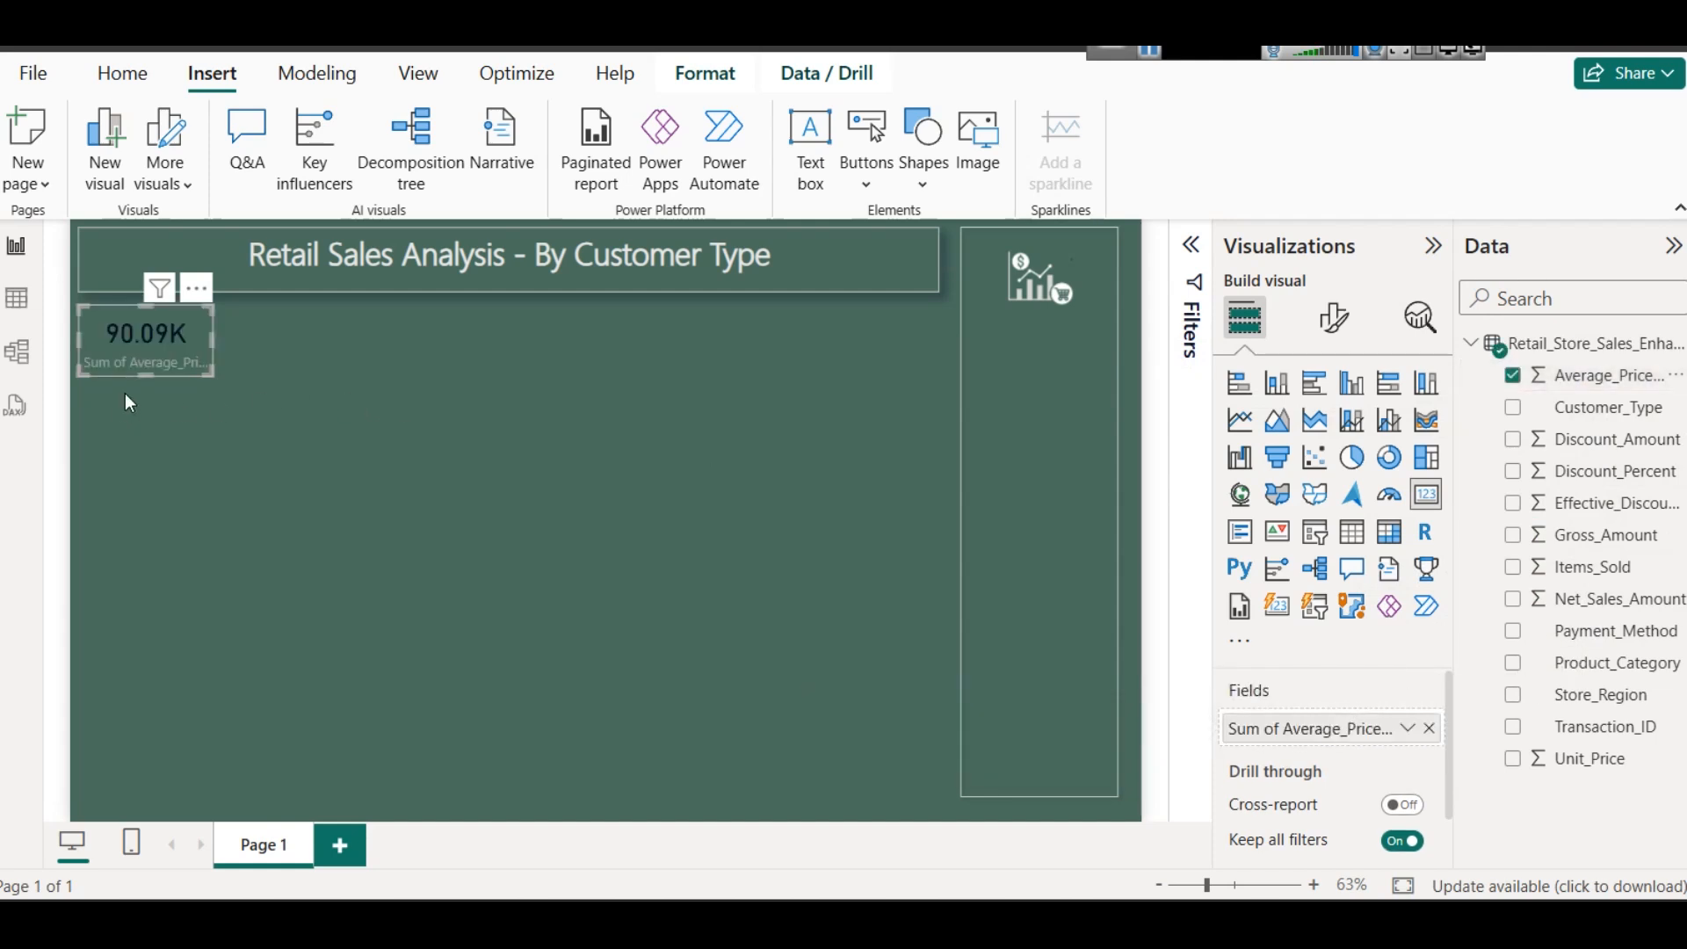
click(1407, 728)
click(1473, 444)
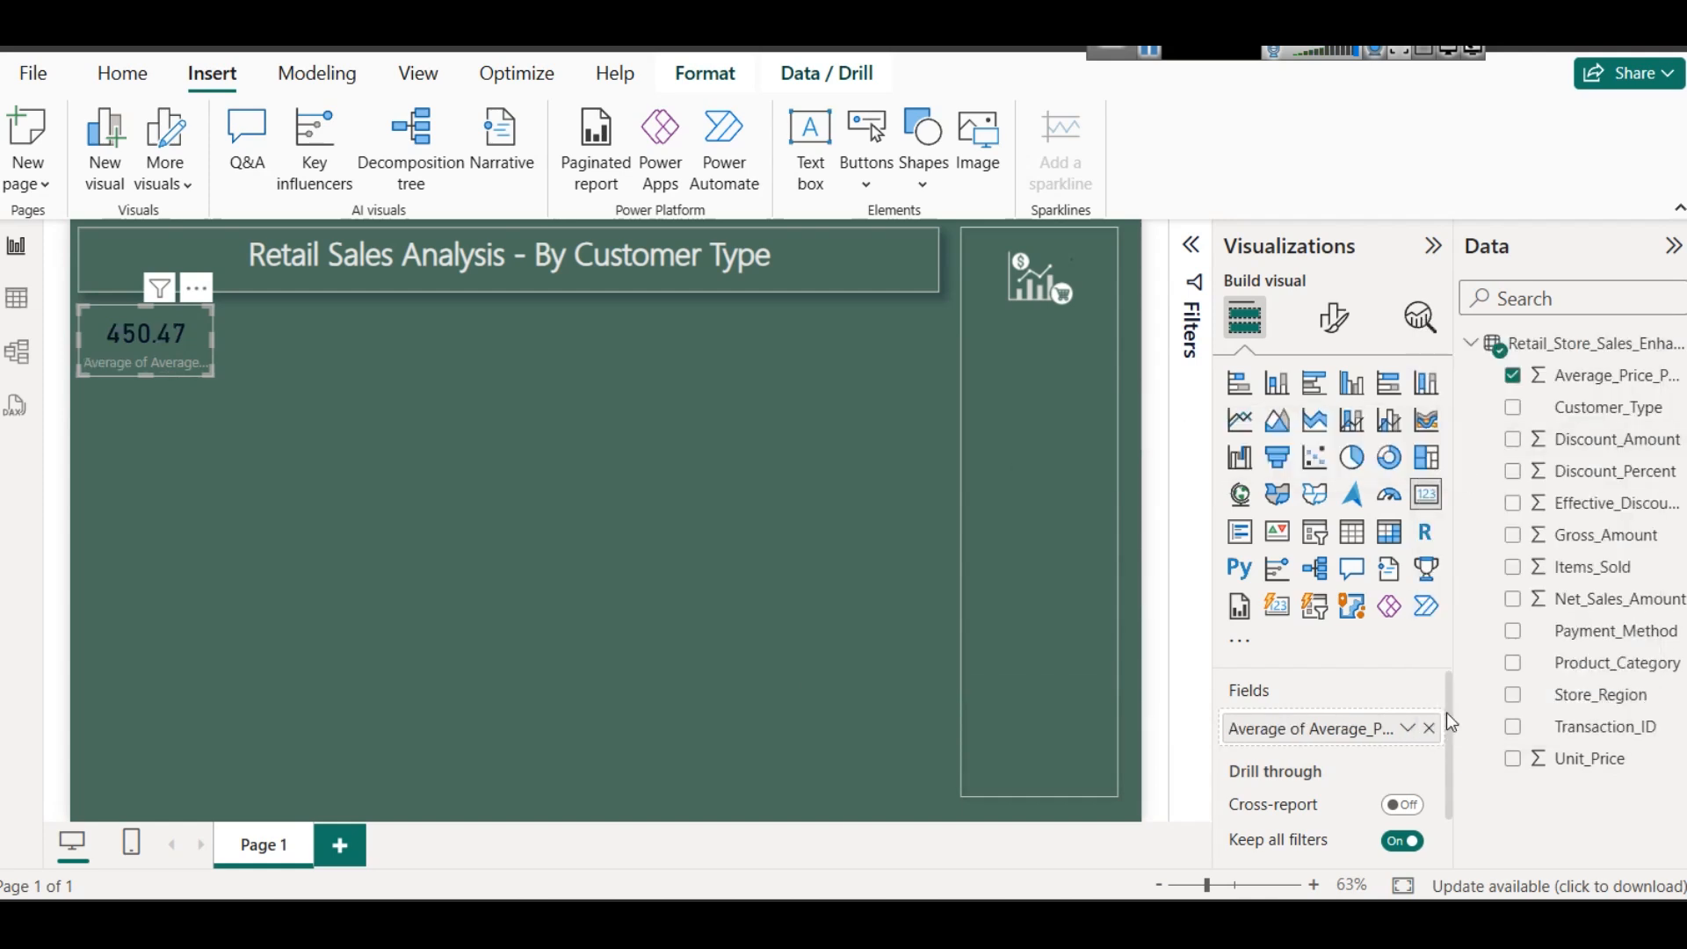
- Rename the card's field to Average_Price_Per_Item for this visual and widen the card slightly to fit the label
click(1409, 728)
click(1485, 369)
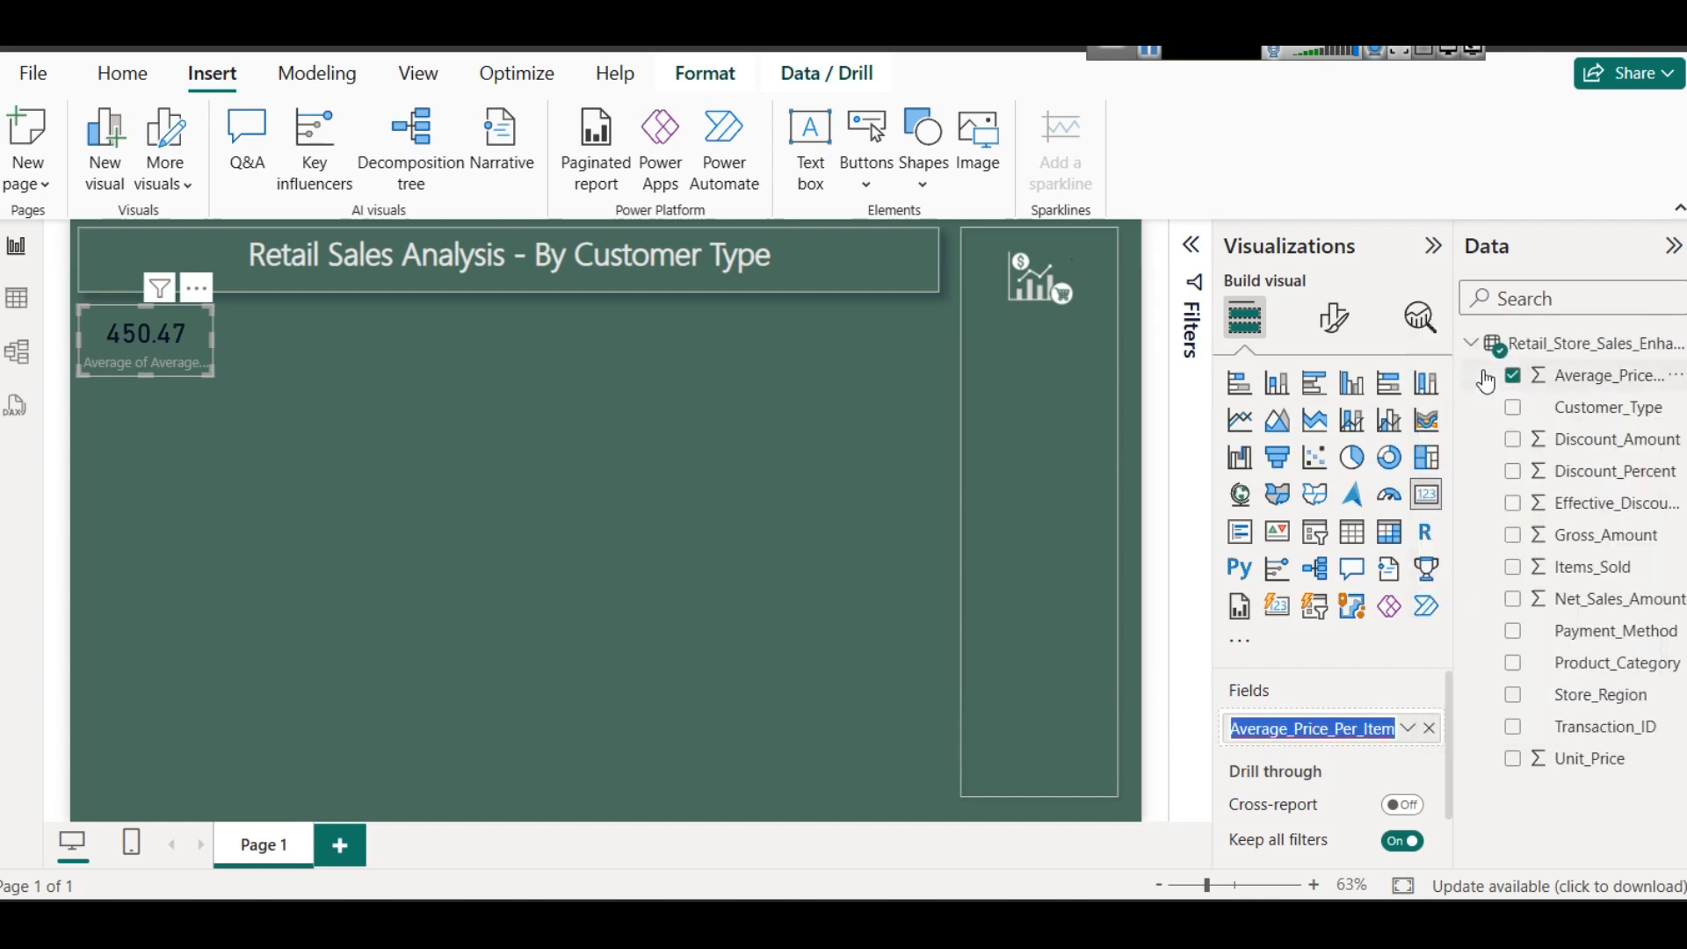
key(Left)
key(shift+Right)
key(shift+Right)
key(shift+Right)
key(shift+Right)
key(shift+Right)
key(shift+Right)
key(shift+Right)
key(shift+Right)
key(shift+Right)
key(shift+Right)
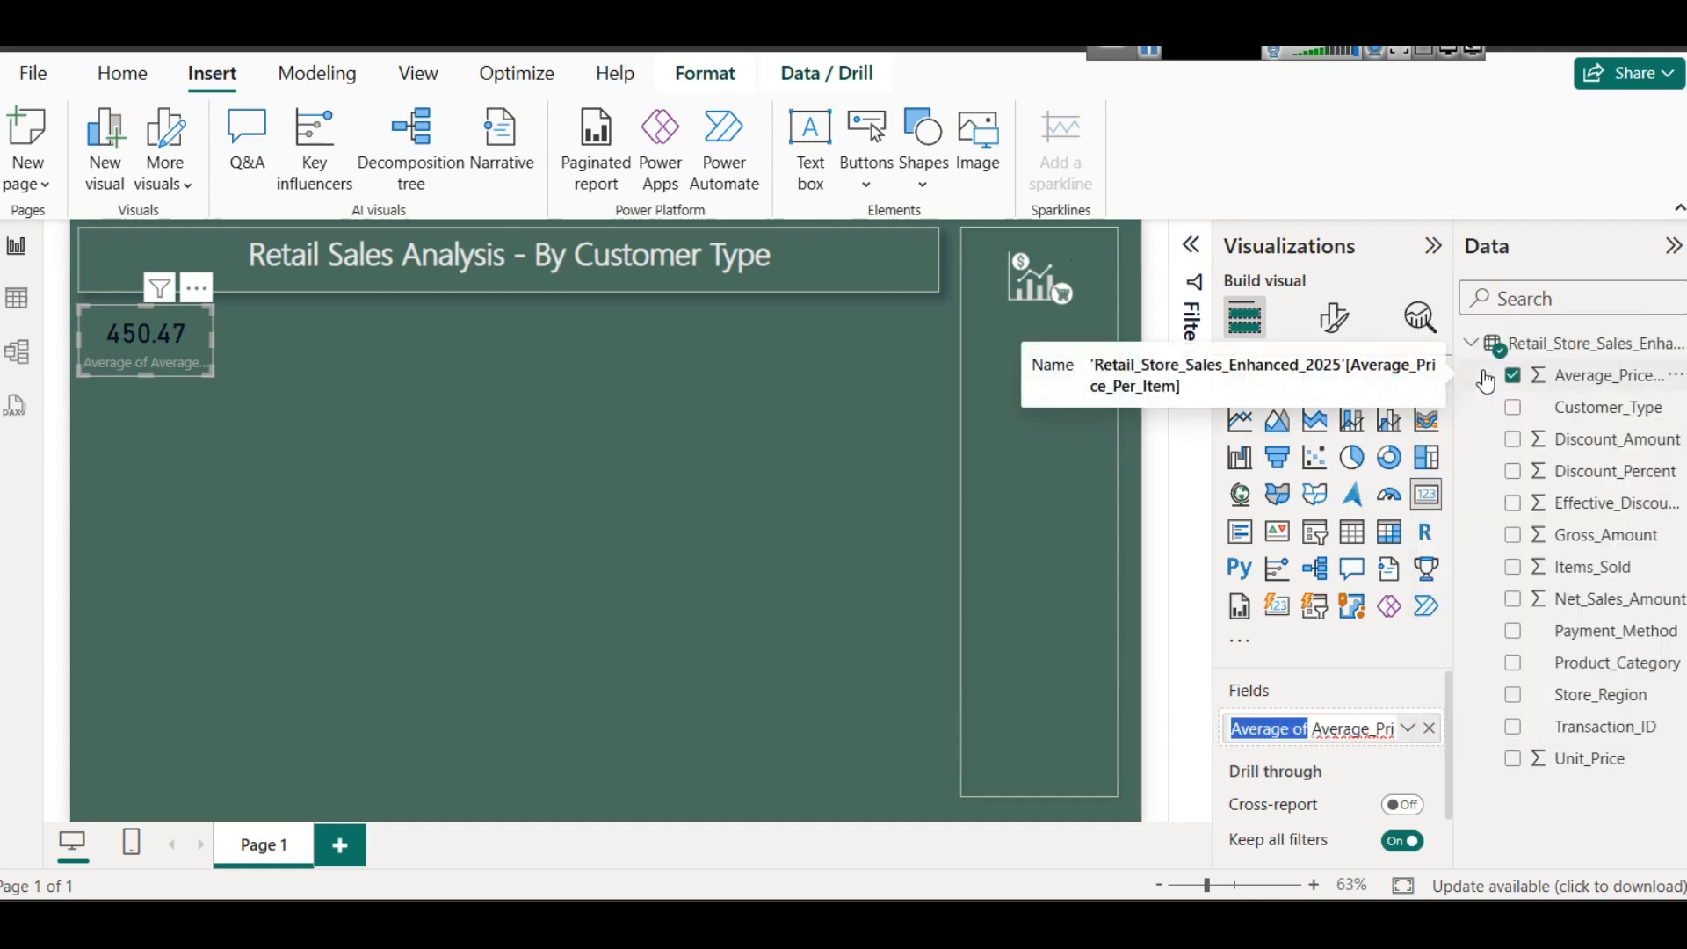
key(Delete)
key(Return)
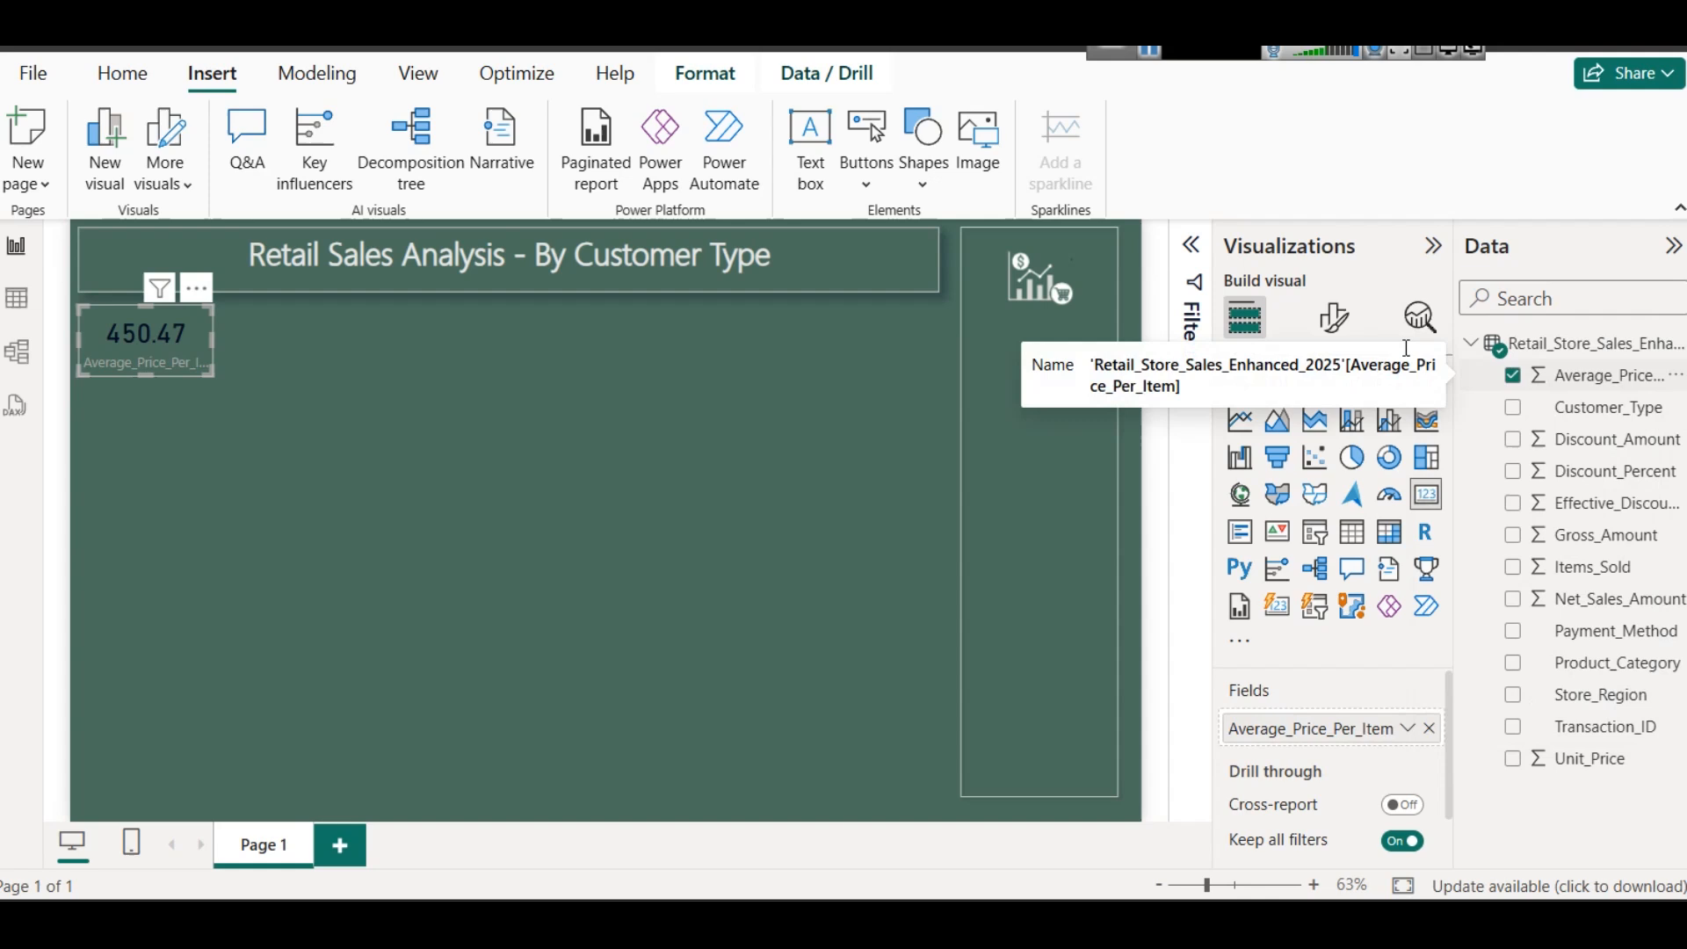
drag(210, 334, 233, 338)
click(240, 450)
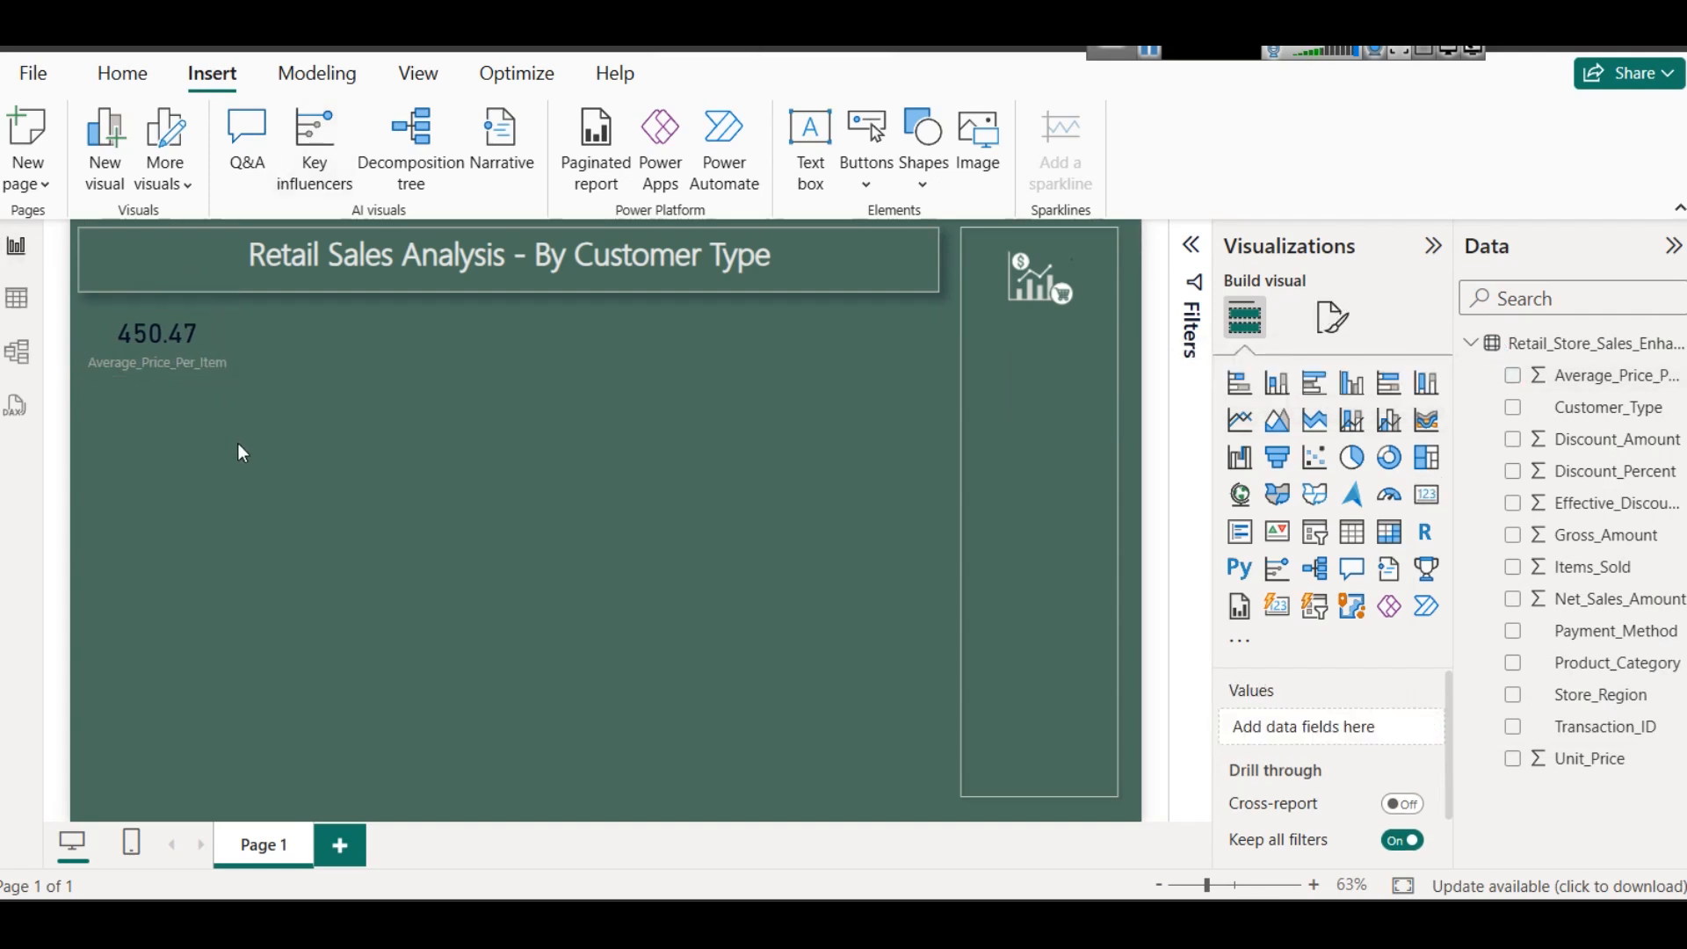
- Set the callout value colour of the Average_Price_Per_Item card to light green
click(208, 341)
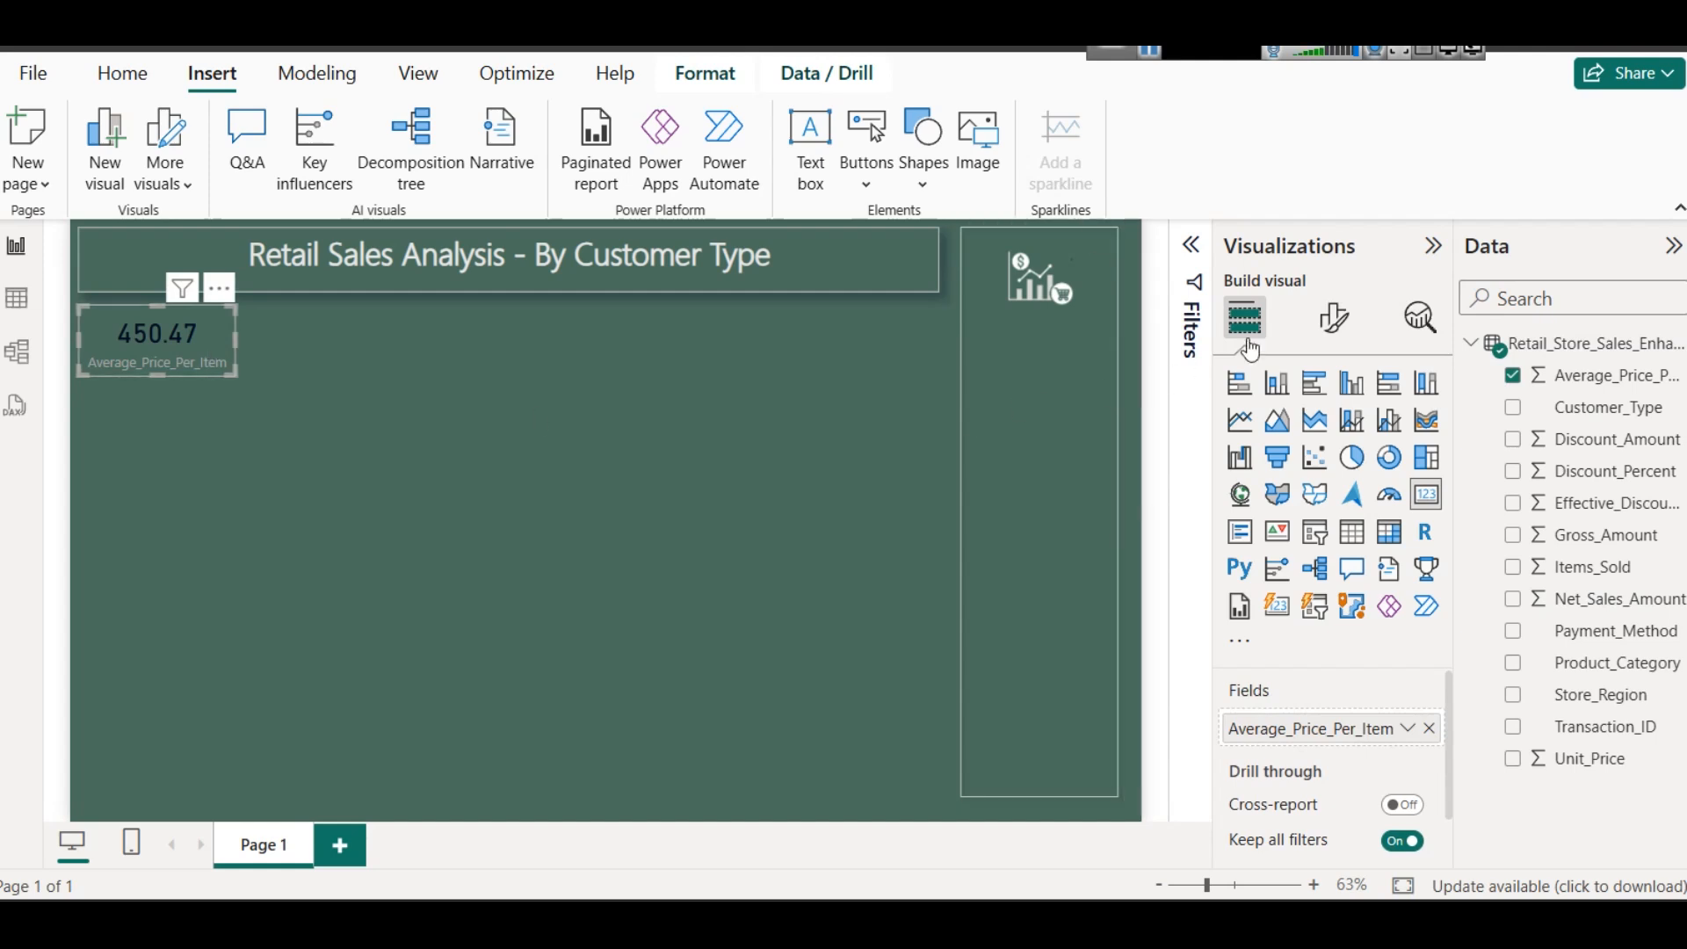
click(1334, 318)
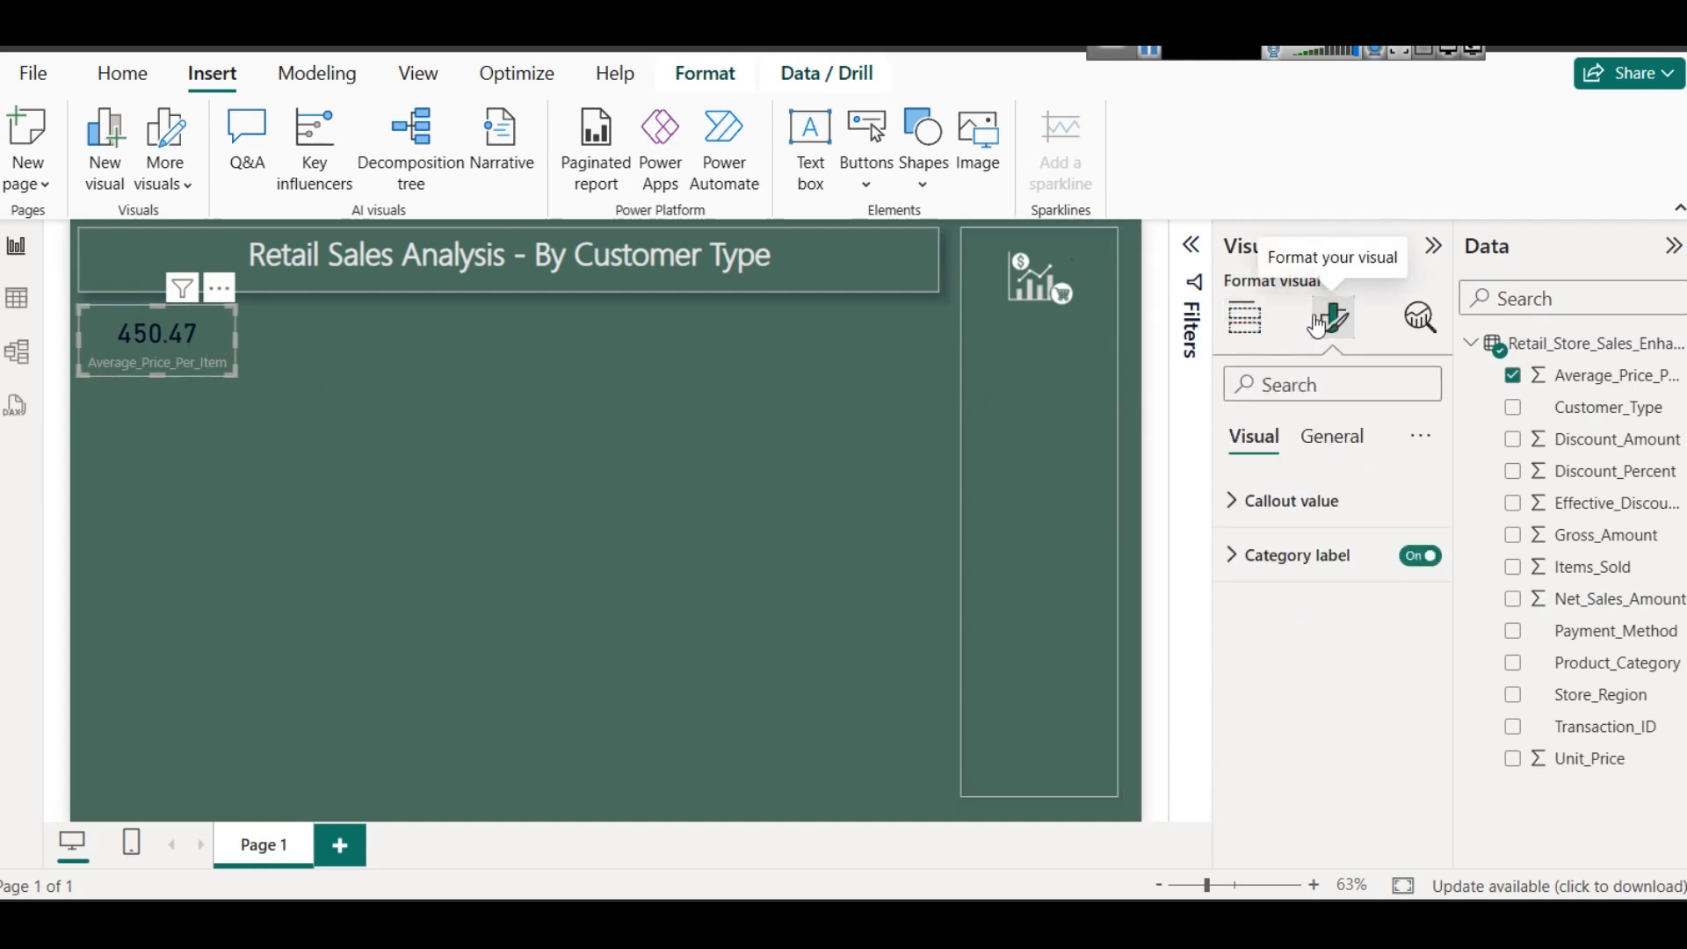
click(1317, 503)
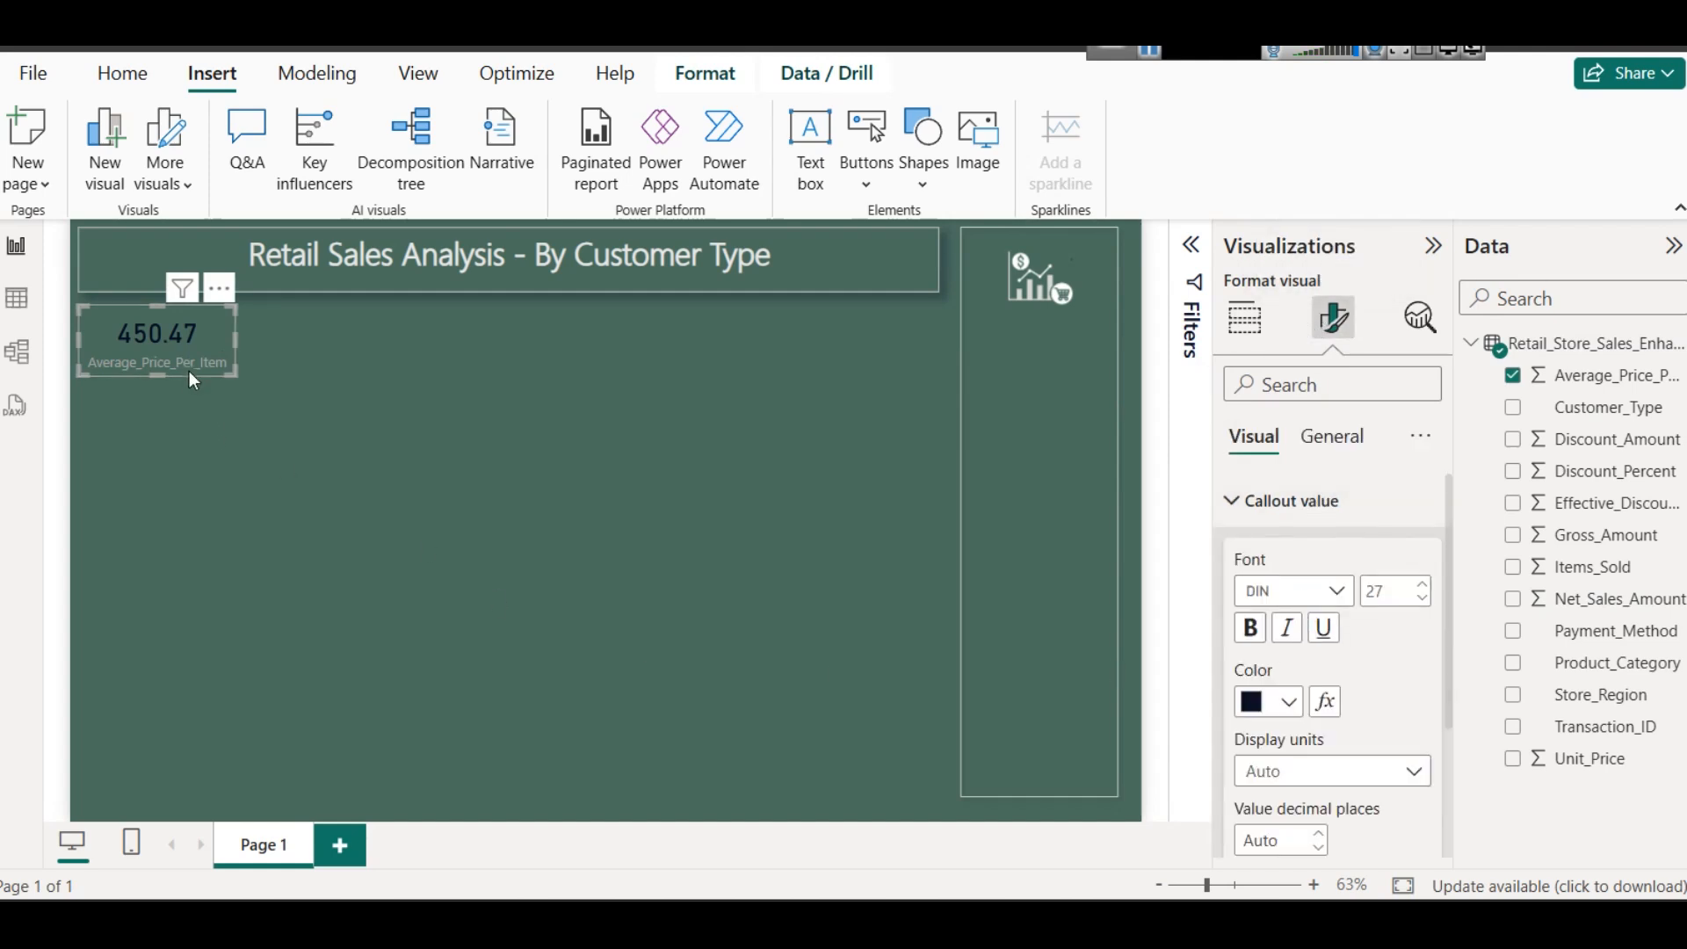
click(1289, 703)
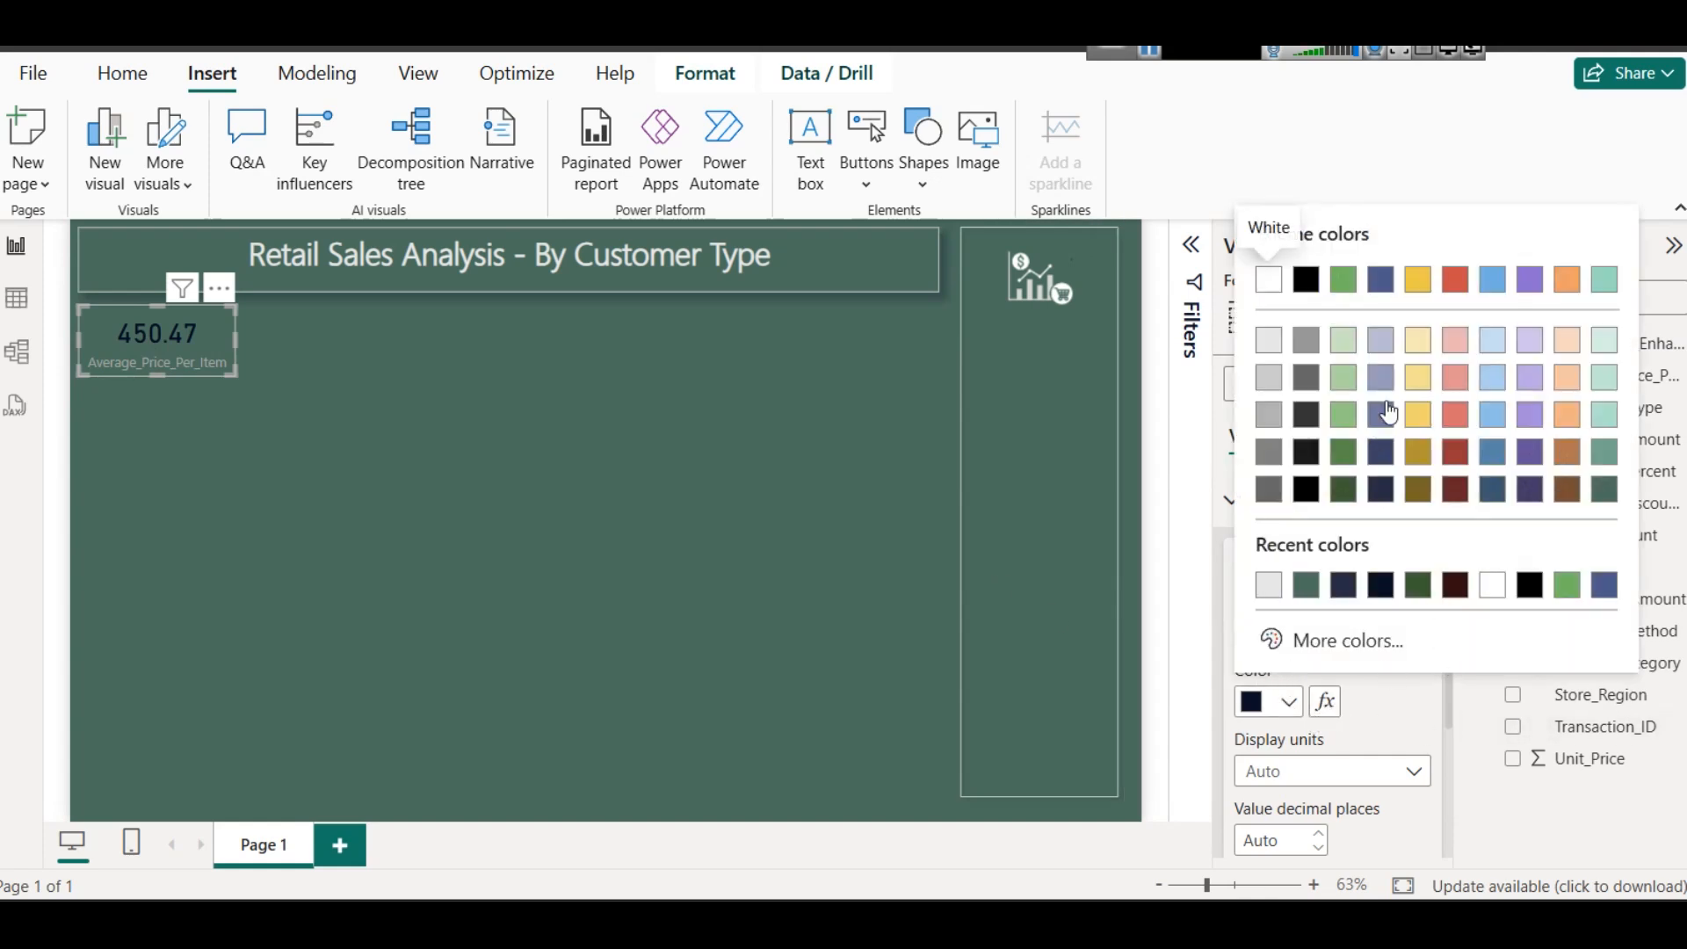
click(1392, 337)
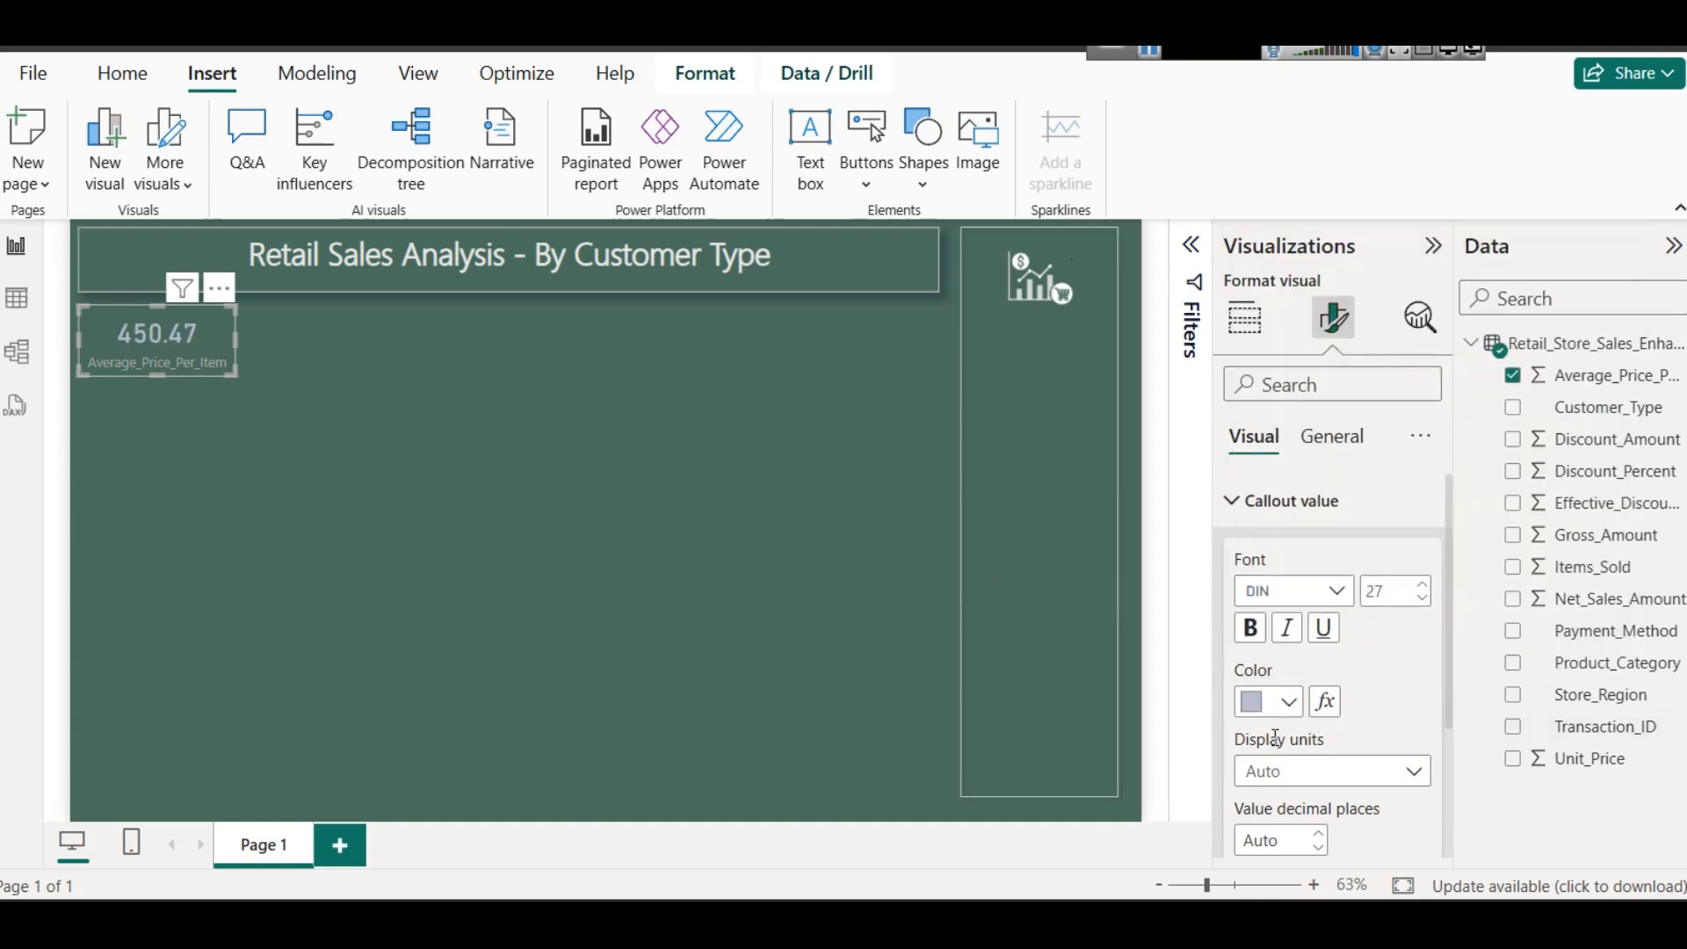
click(1289, 703)
click(1377, 372)
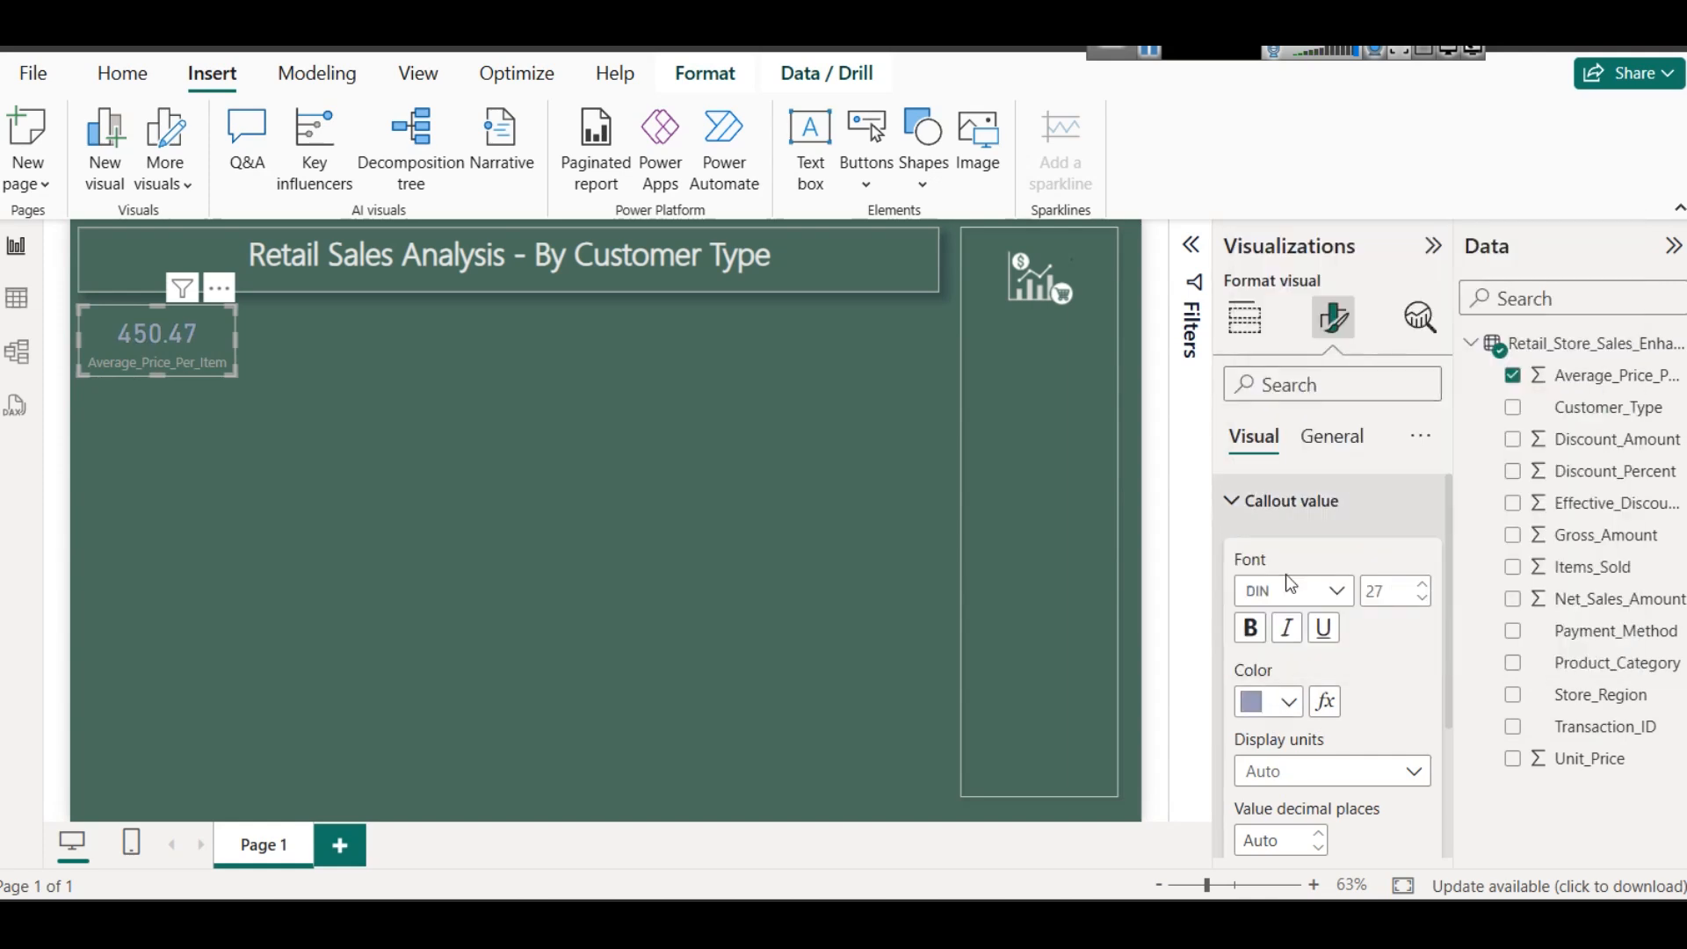
click(1290, 703)
click(1342, 351)
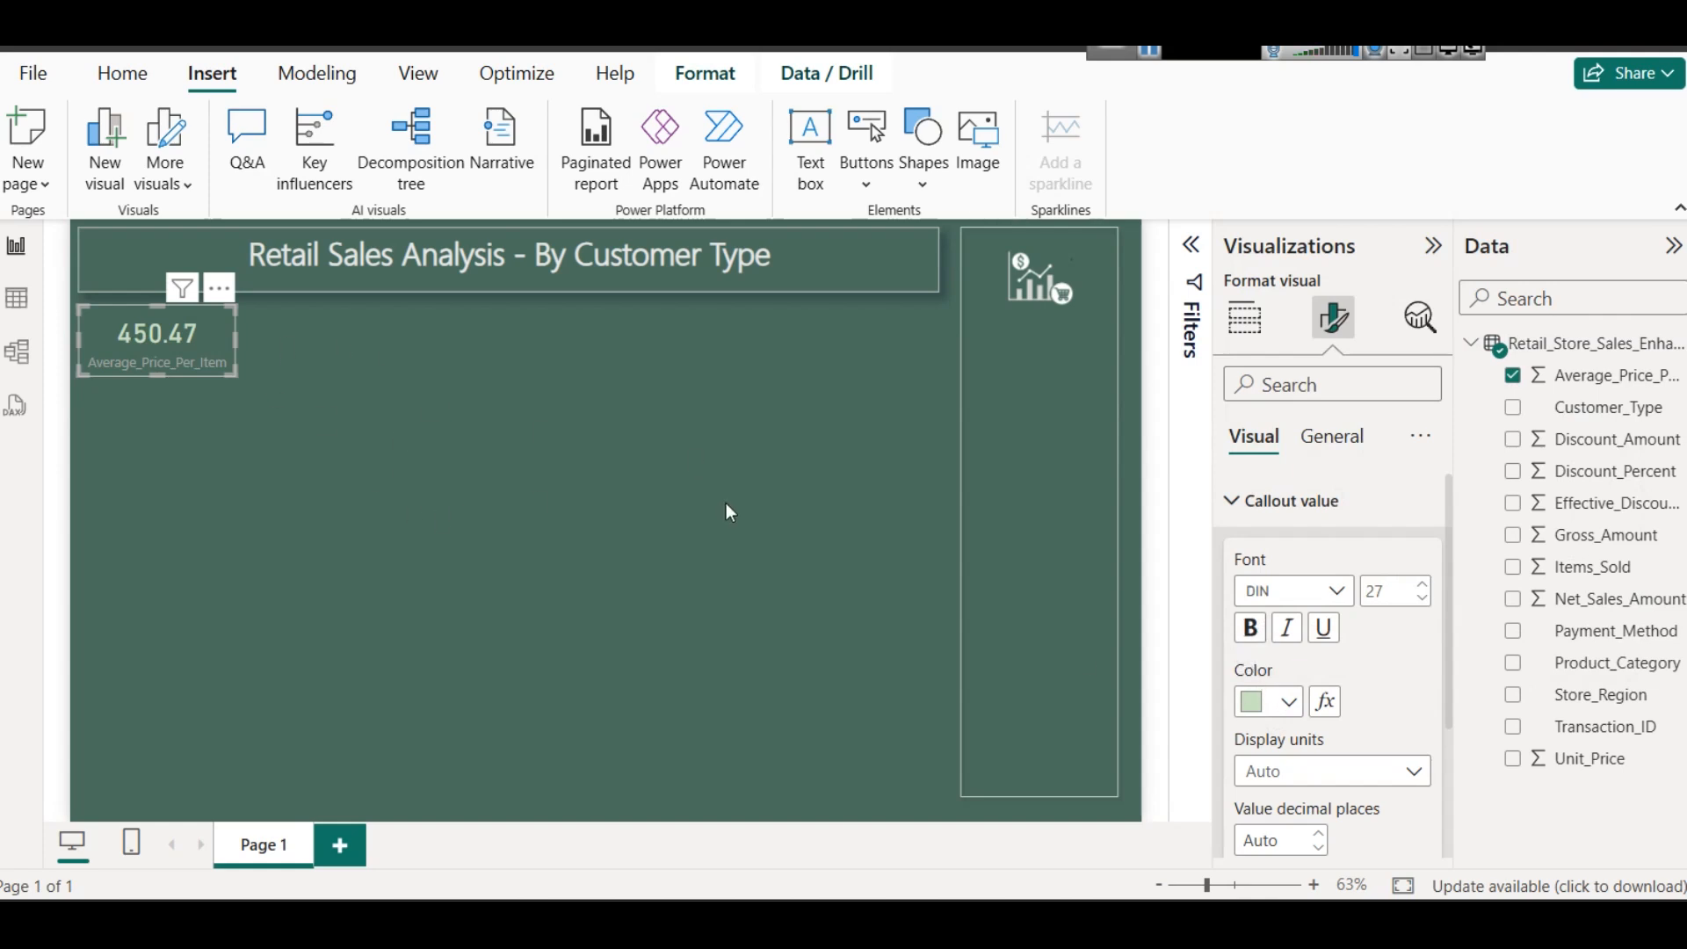
- Give the card's category label a light purple colour and make it bold
scroll(1403, 738, down, 5)
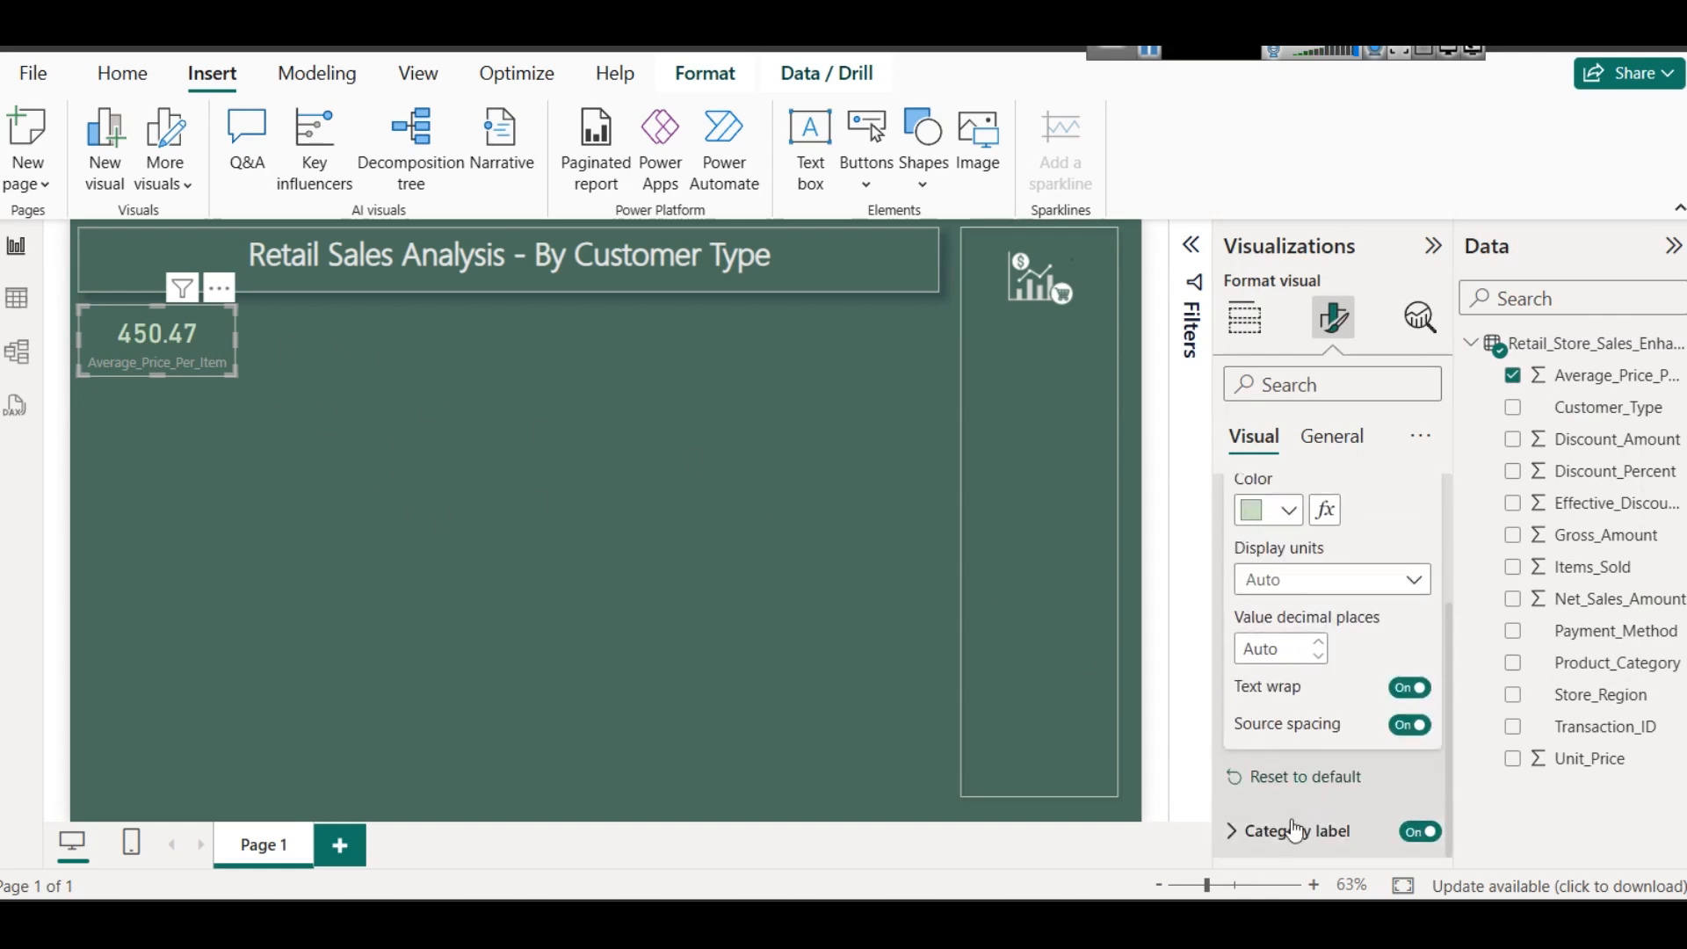
click(1281, 785)
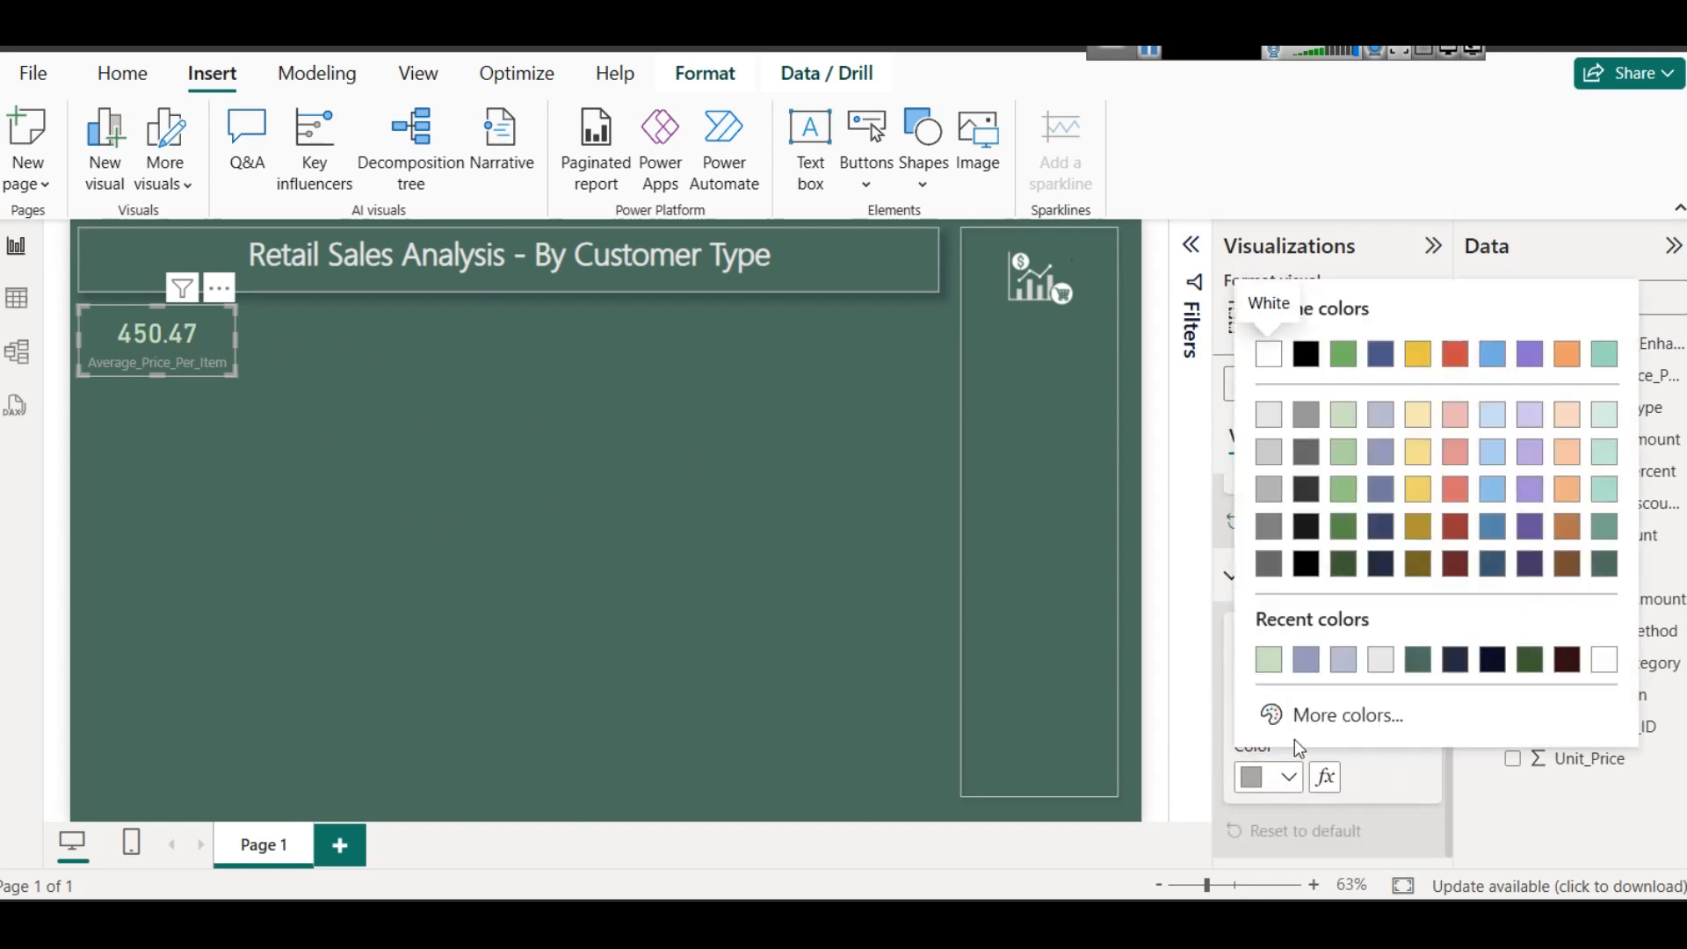
click(1530, 450)
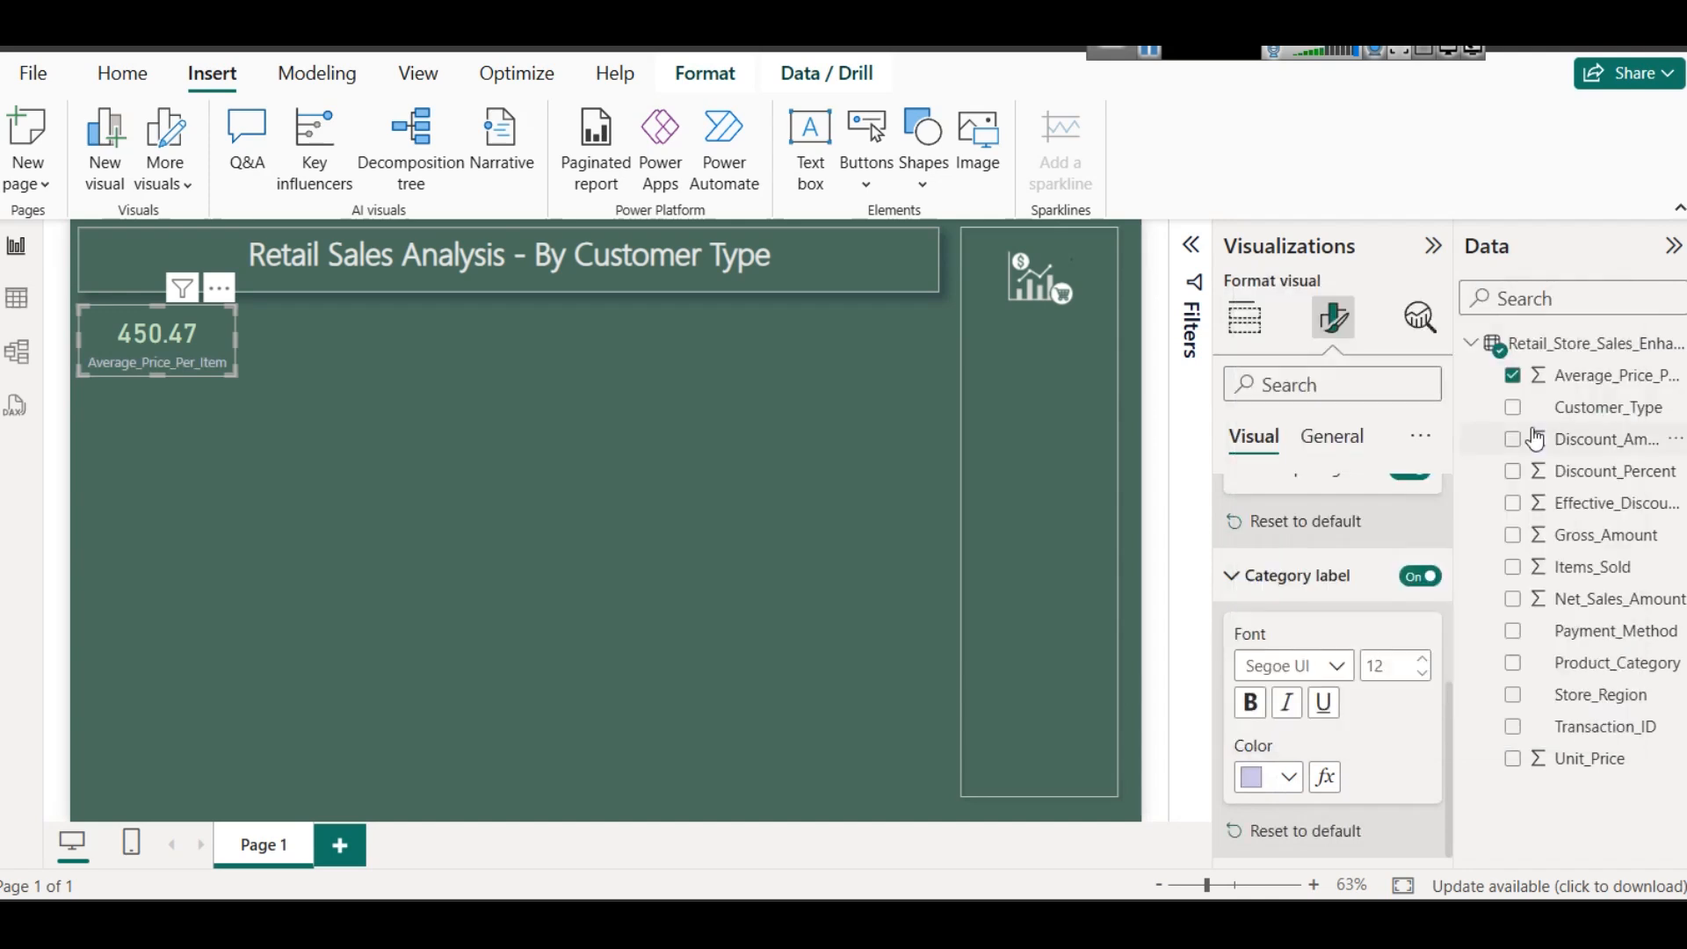
click(1249, 703)
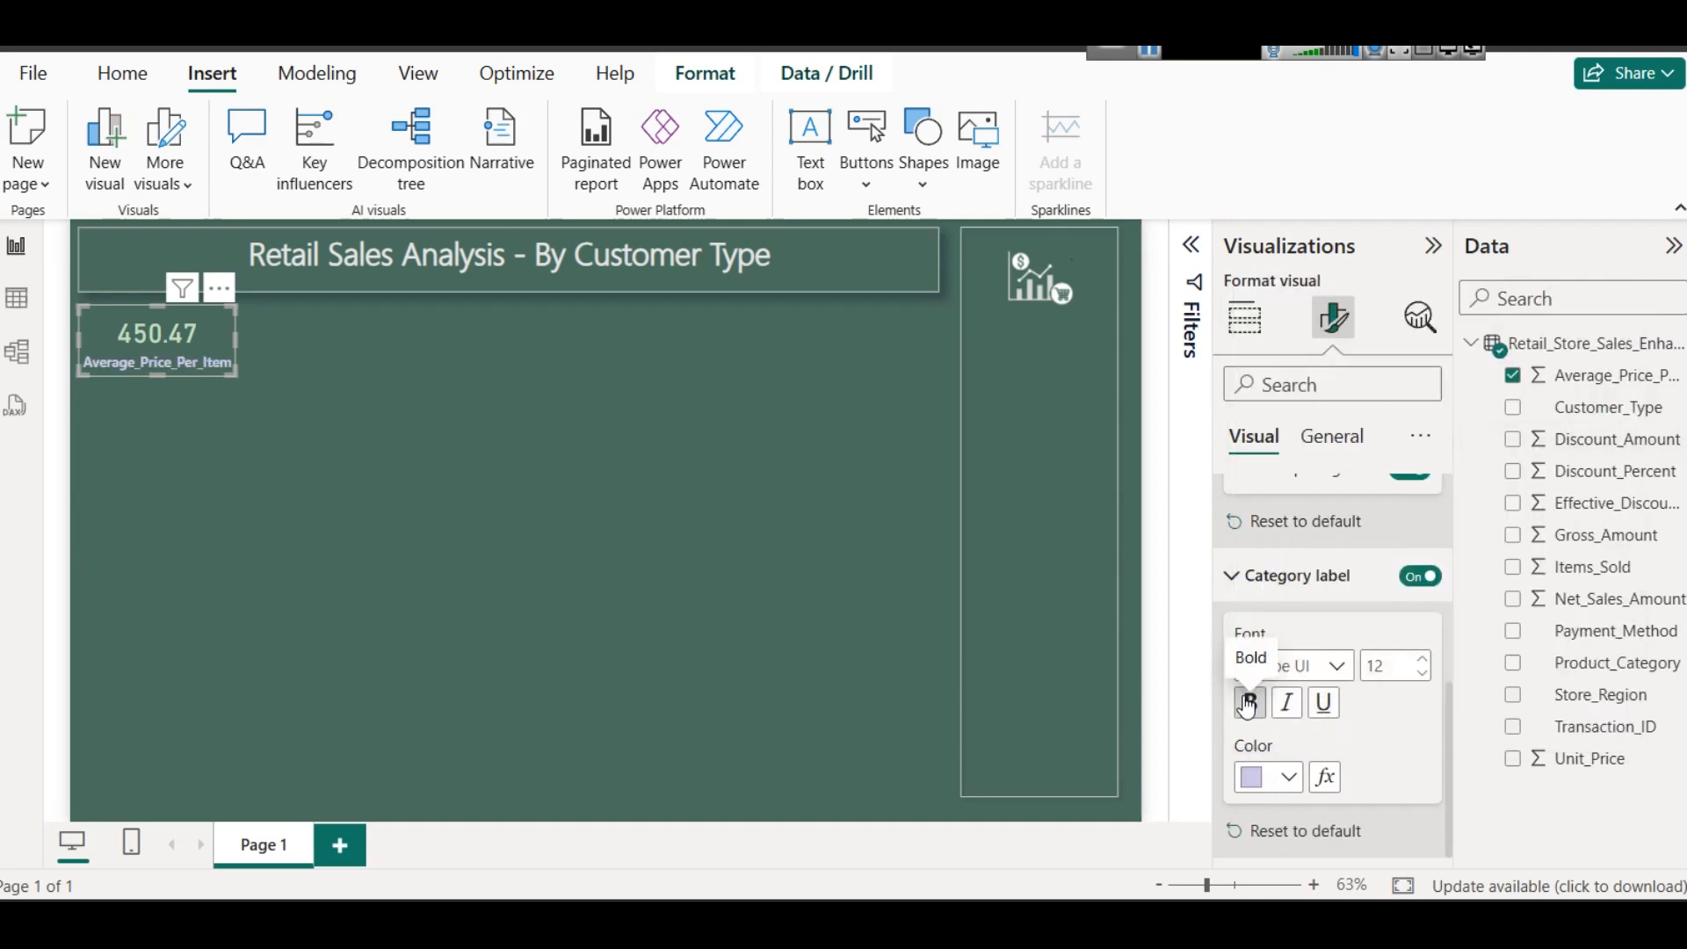
- Make the card's callout value bold and collapse the callout value and category label settings
scroll(1298, 630, up, 2)
scroll(1298, 630, up, 3)
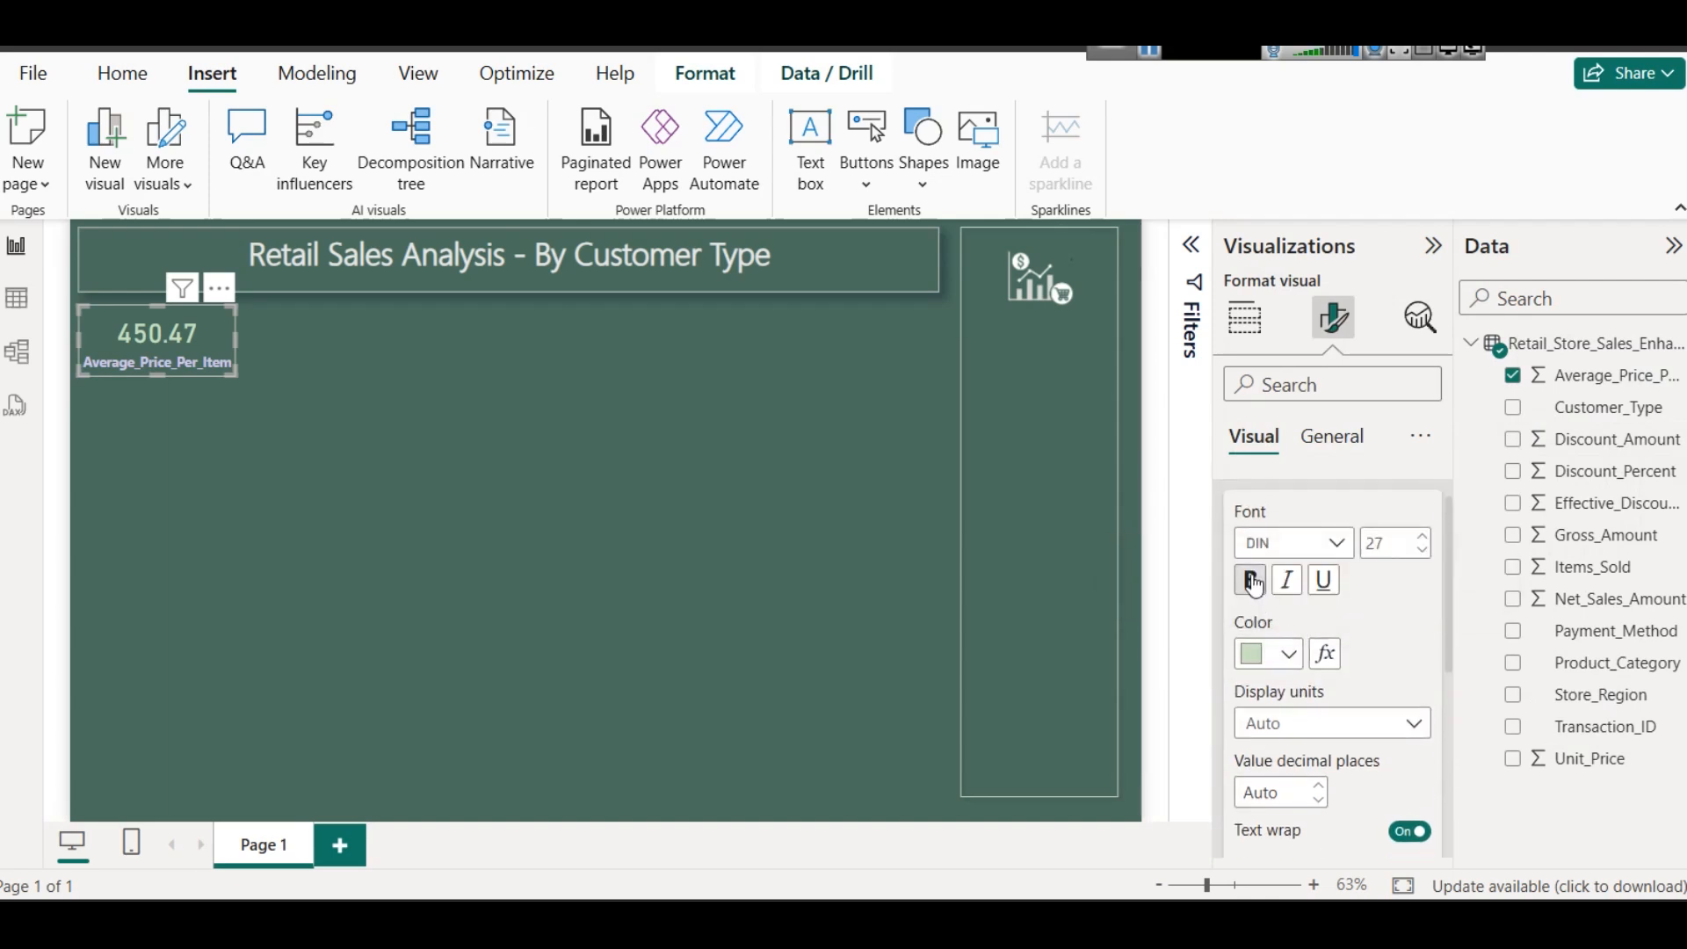
click(1252, 581)
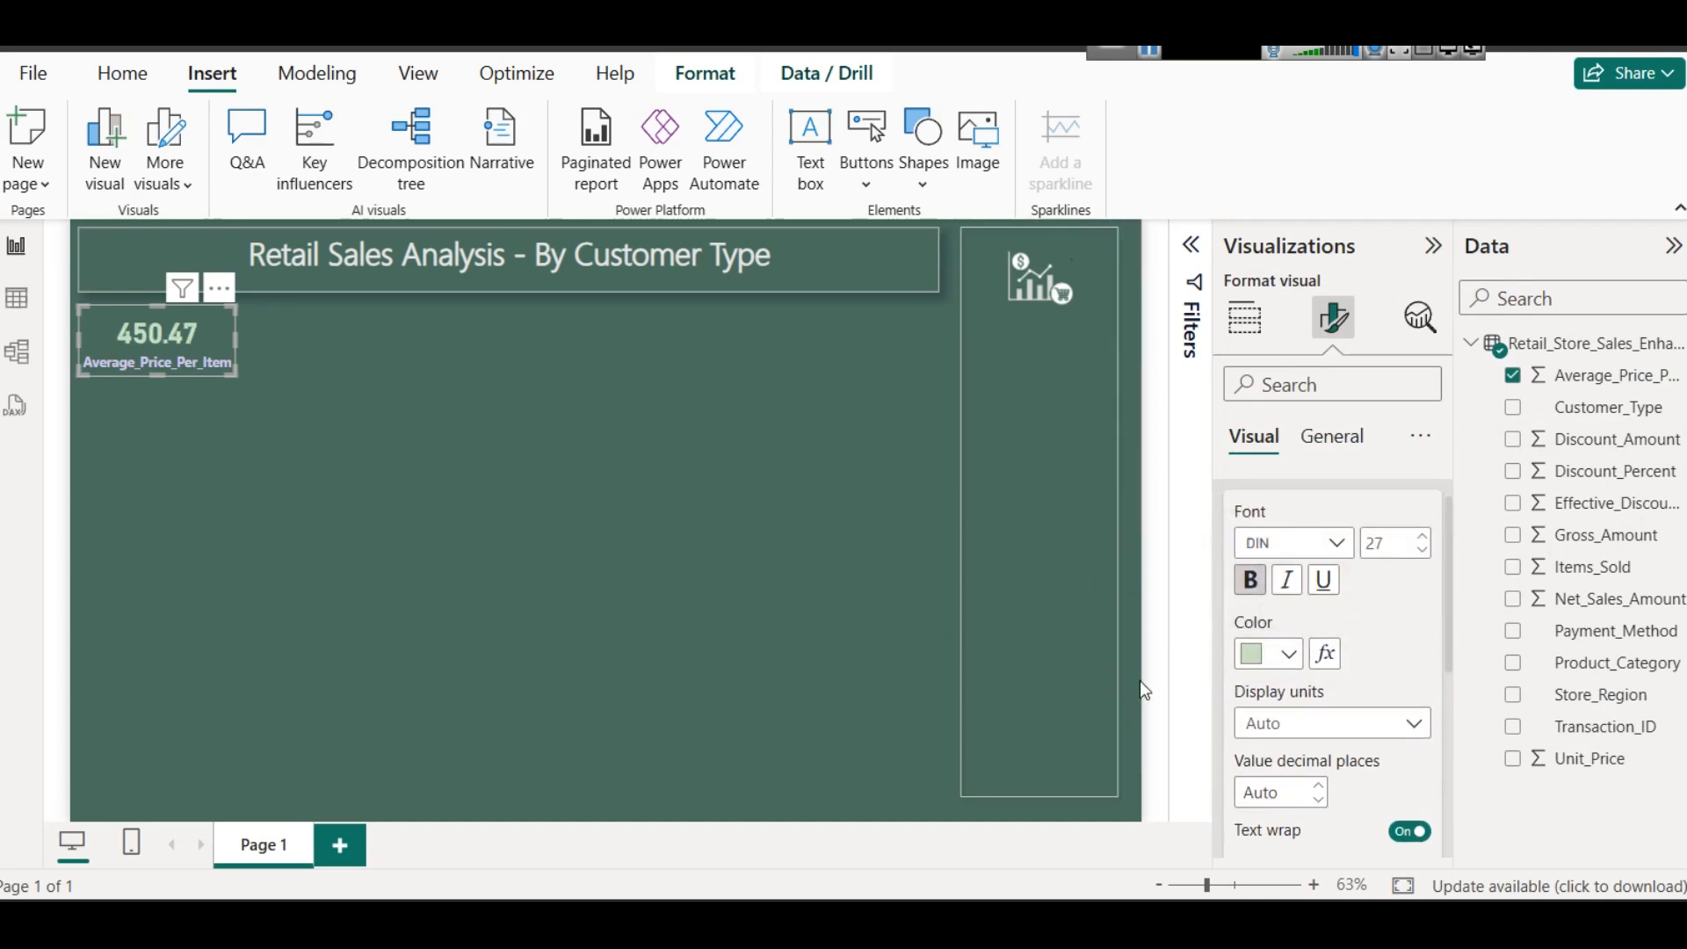
scroll(1301, 580, up, 2)
click(1292, 503)
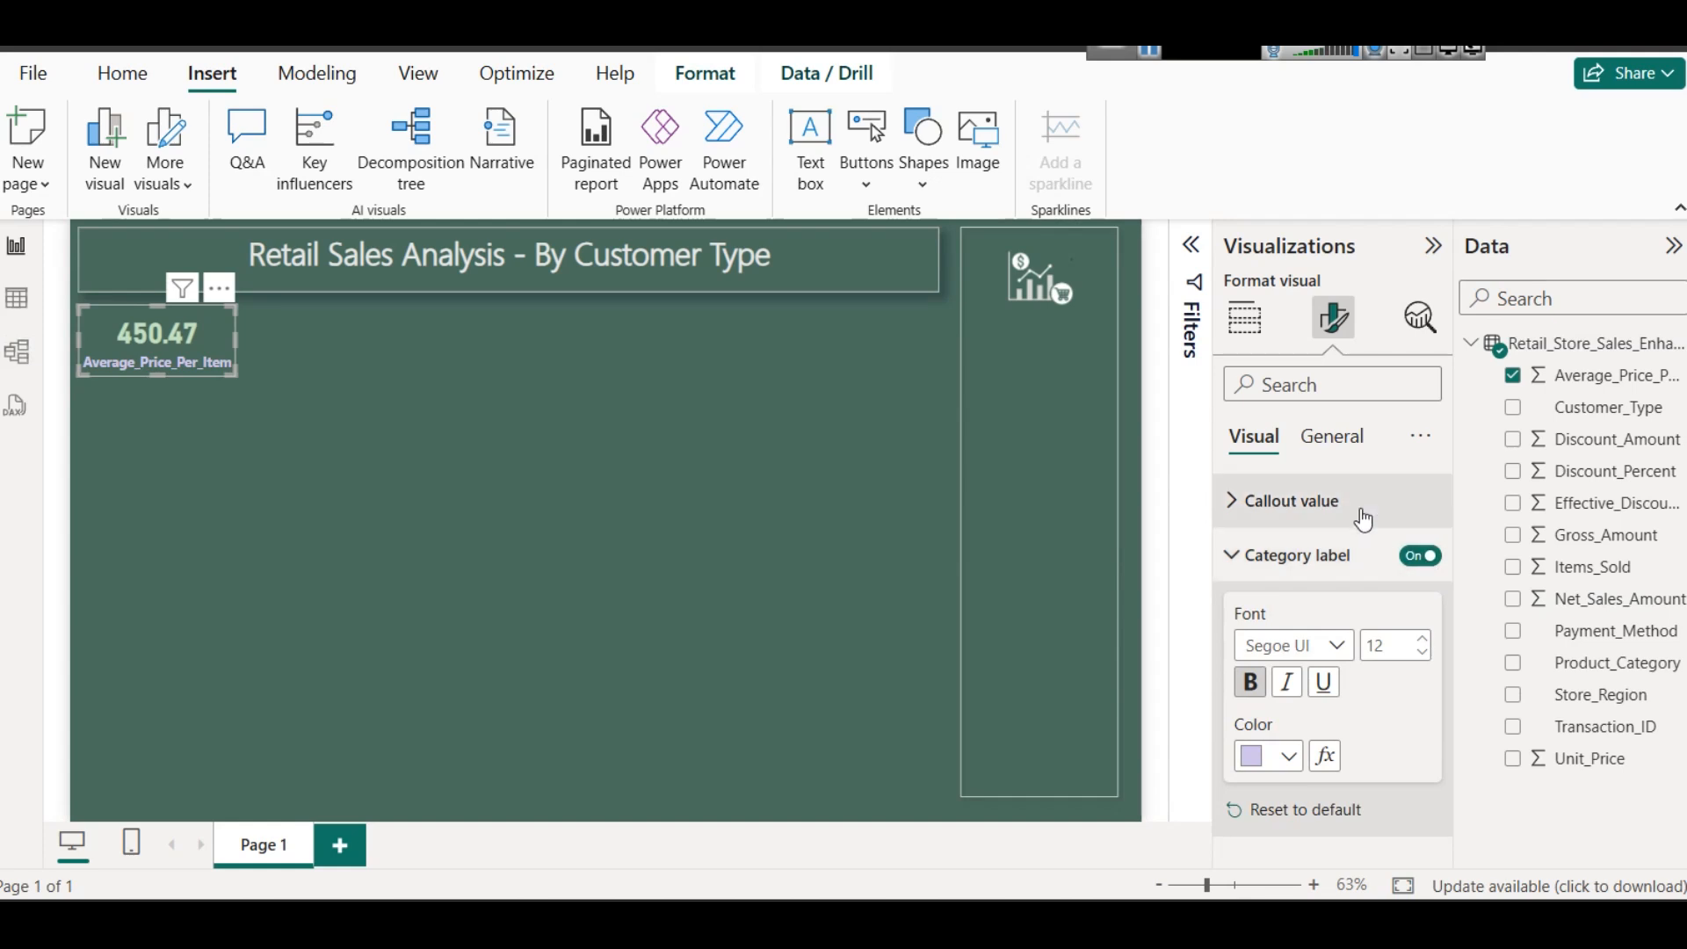
click(1299, 571)
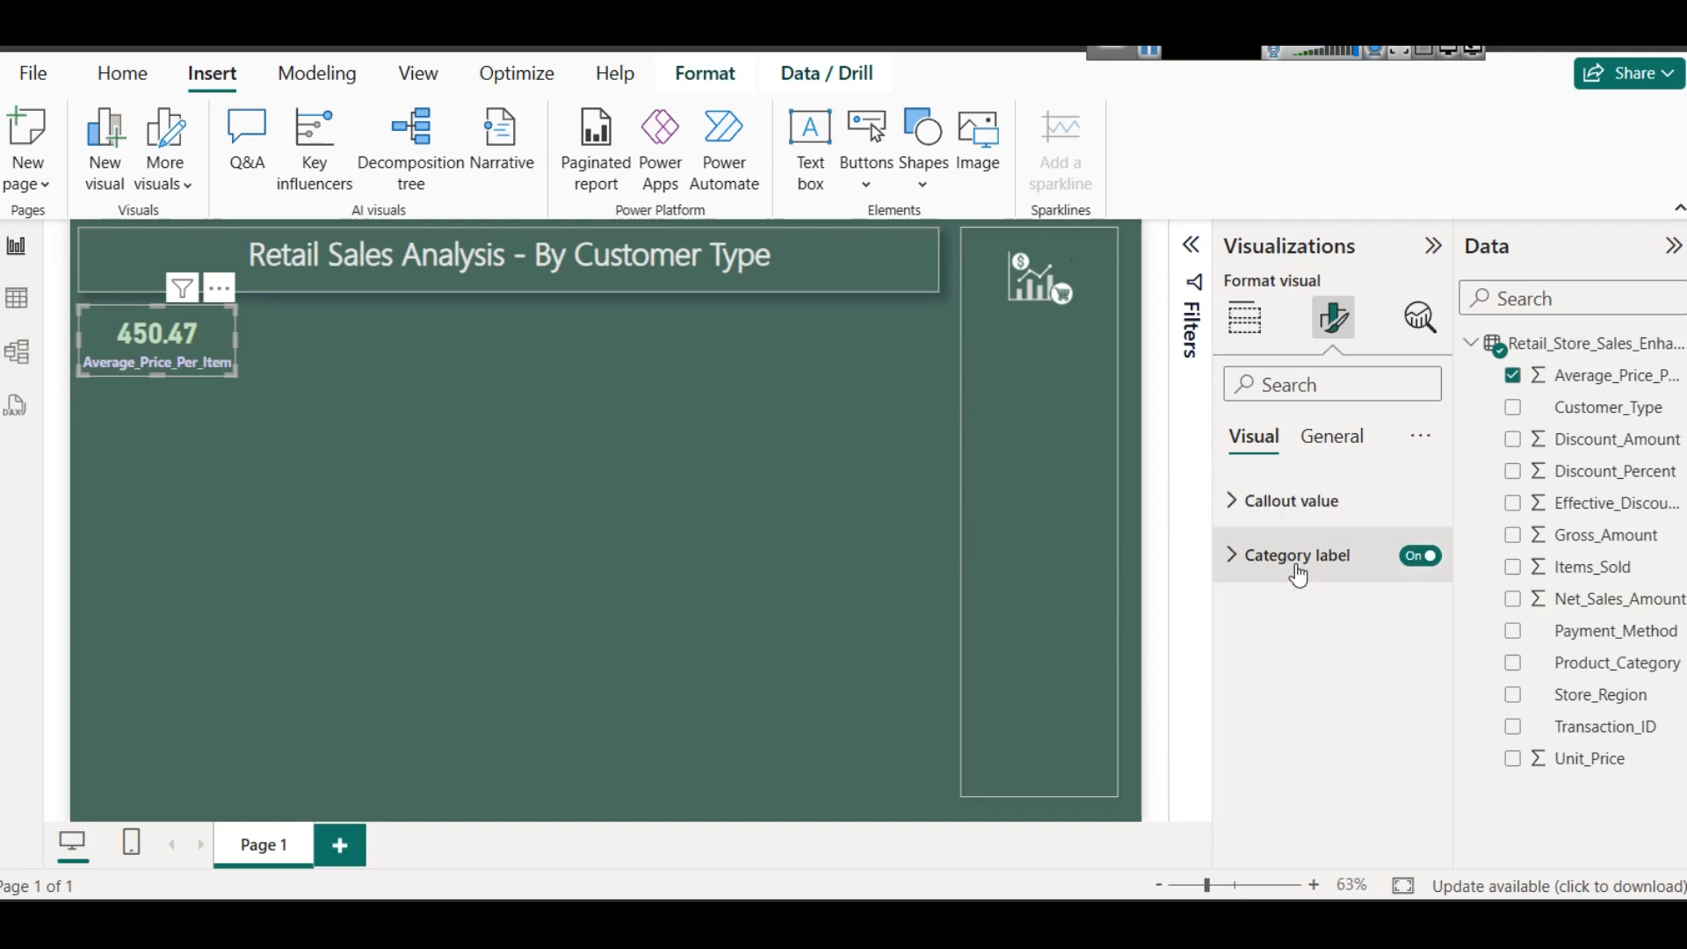
- Turn on the card's shadow and visual border, and colour the border medium grey
click(1334, 437)
click(1310, 623)
scroll(1359, 725, down, 3)
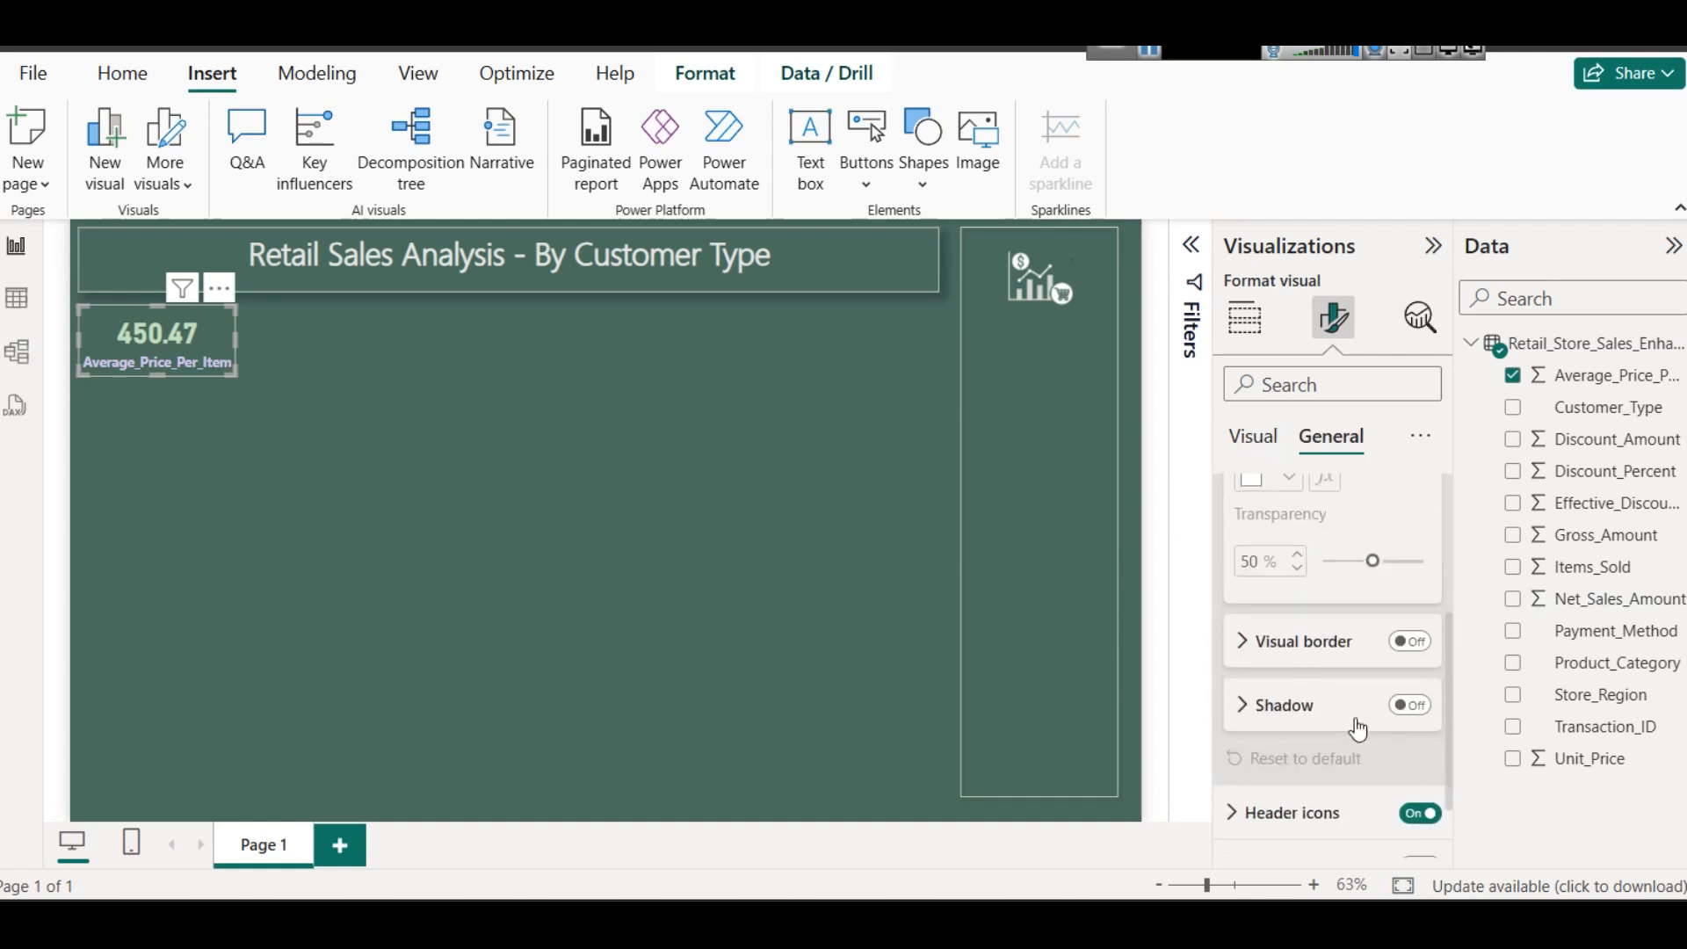
click(1409, 706)
click(1409, 641)
click(1287, 650)
click(1289, 710)
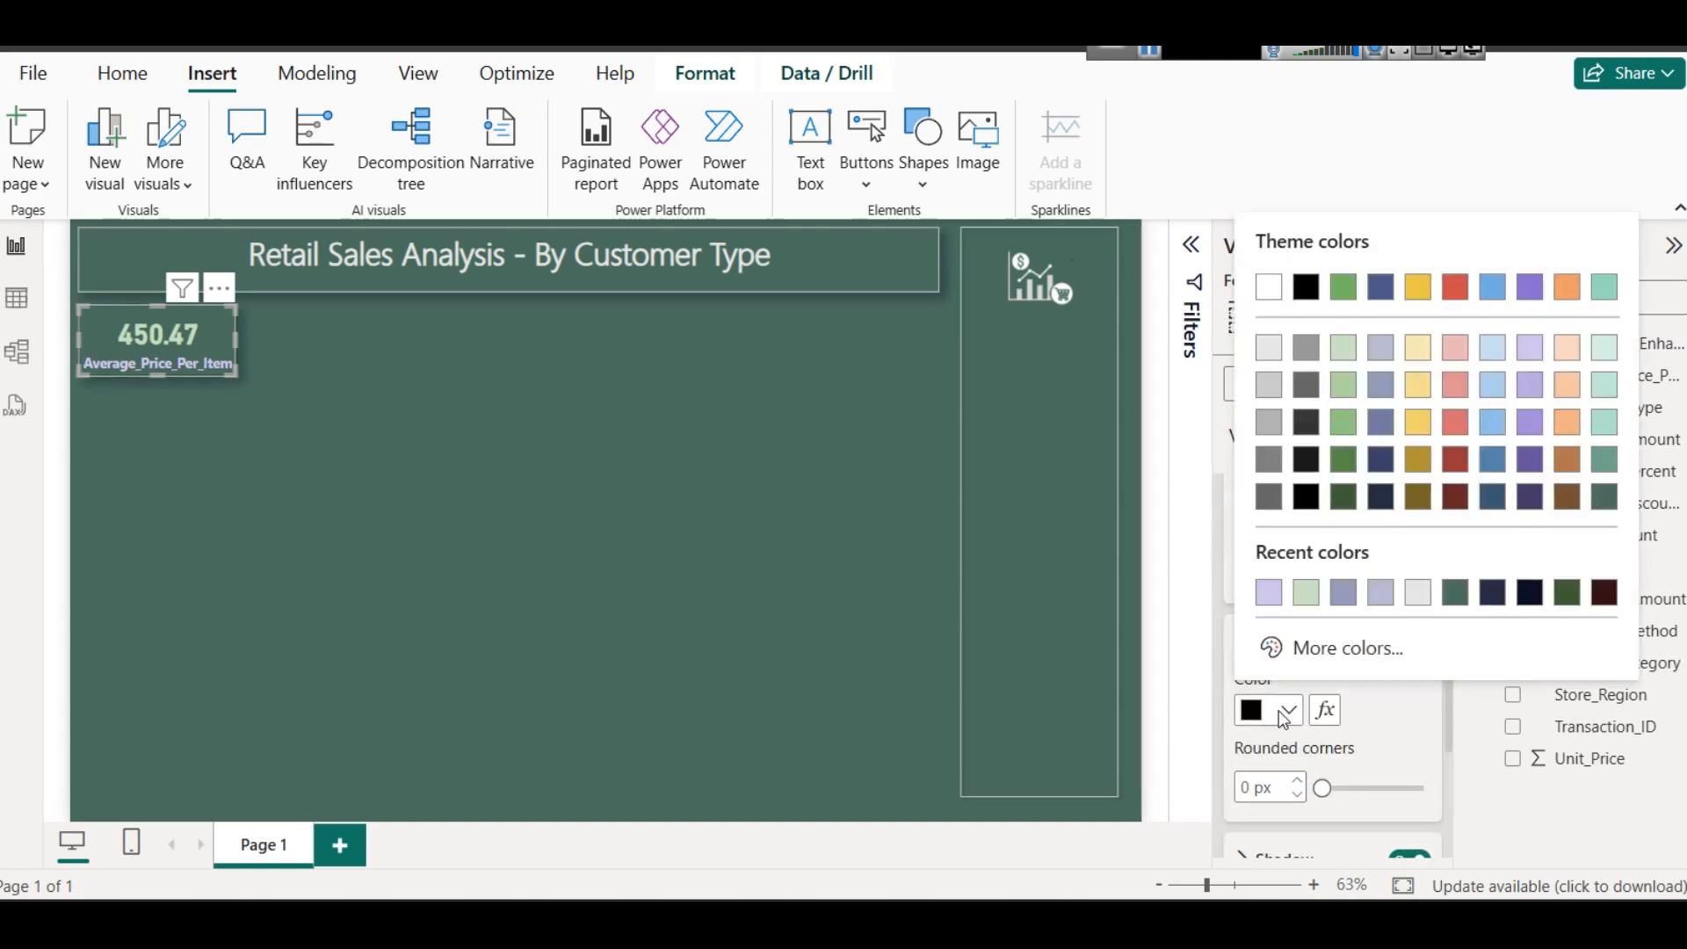
click(1273, 353)
click(1289, 710)
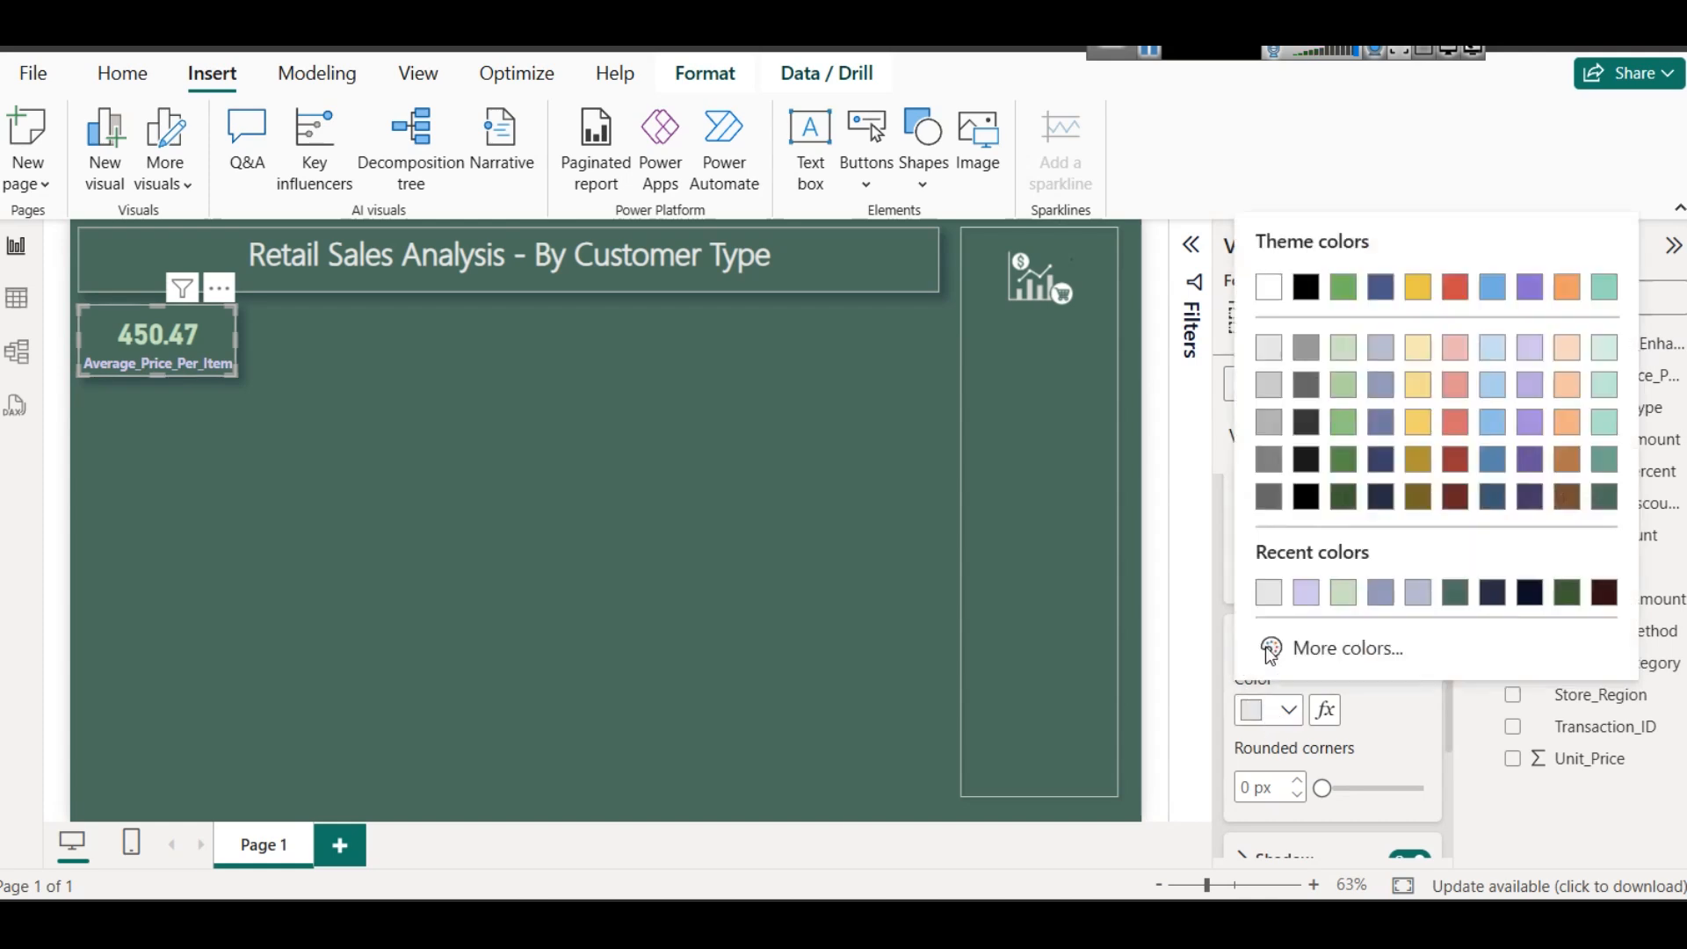
click(1271, 419)
click(366, 483)
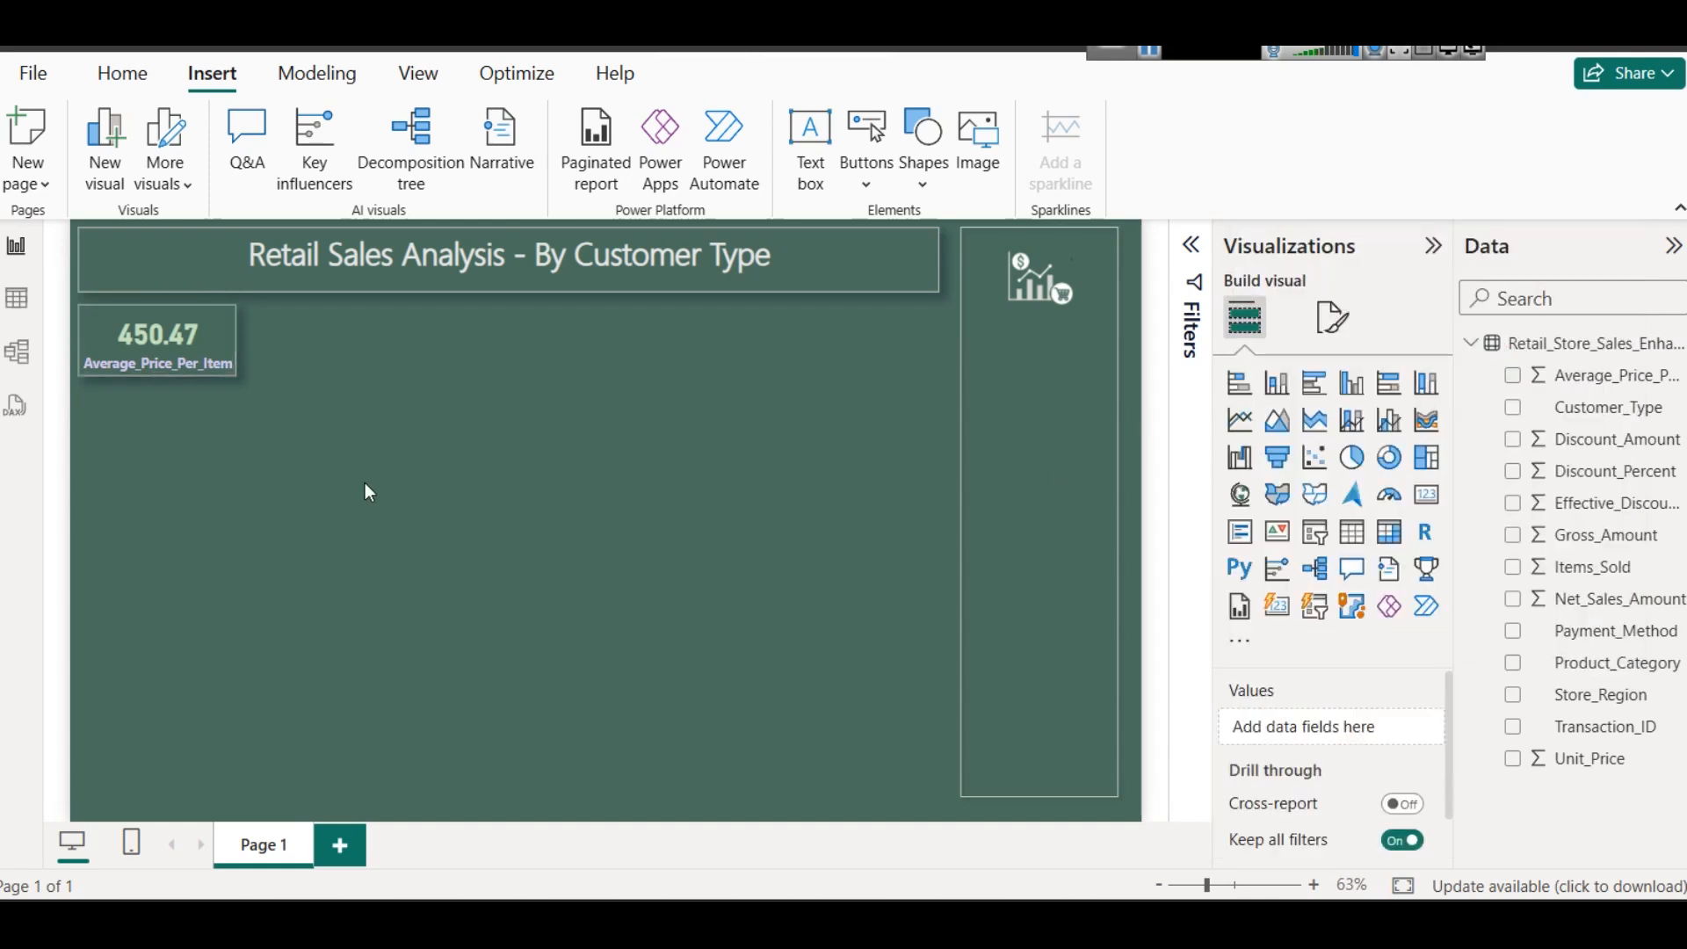
- Duplicate the card four times and arrange the five cards in an evenly spaced row beneath the title box
click(188, 369)
key(ctrl+c)
key(ctrl+v)
drag(498, 377, 355, 345)
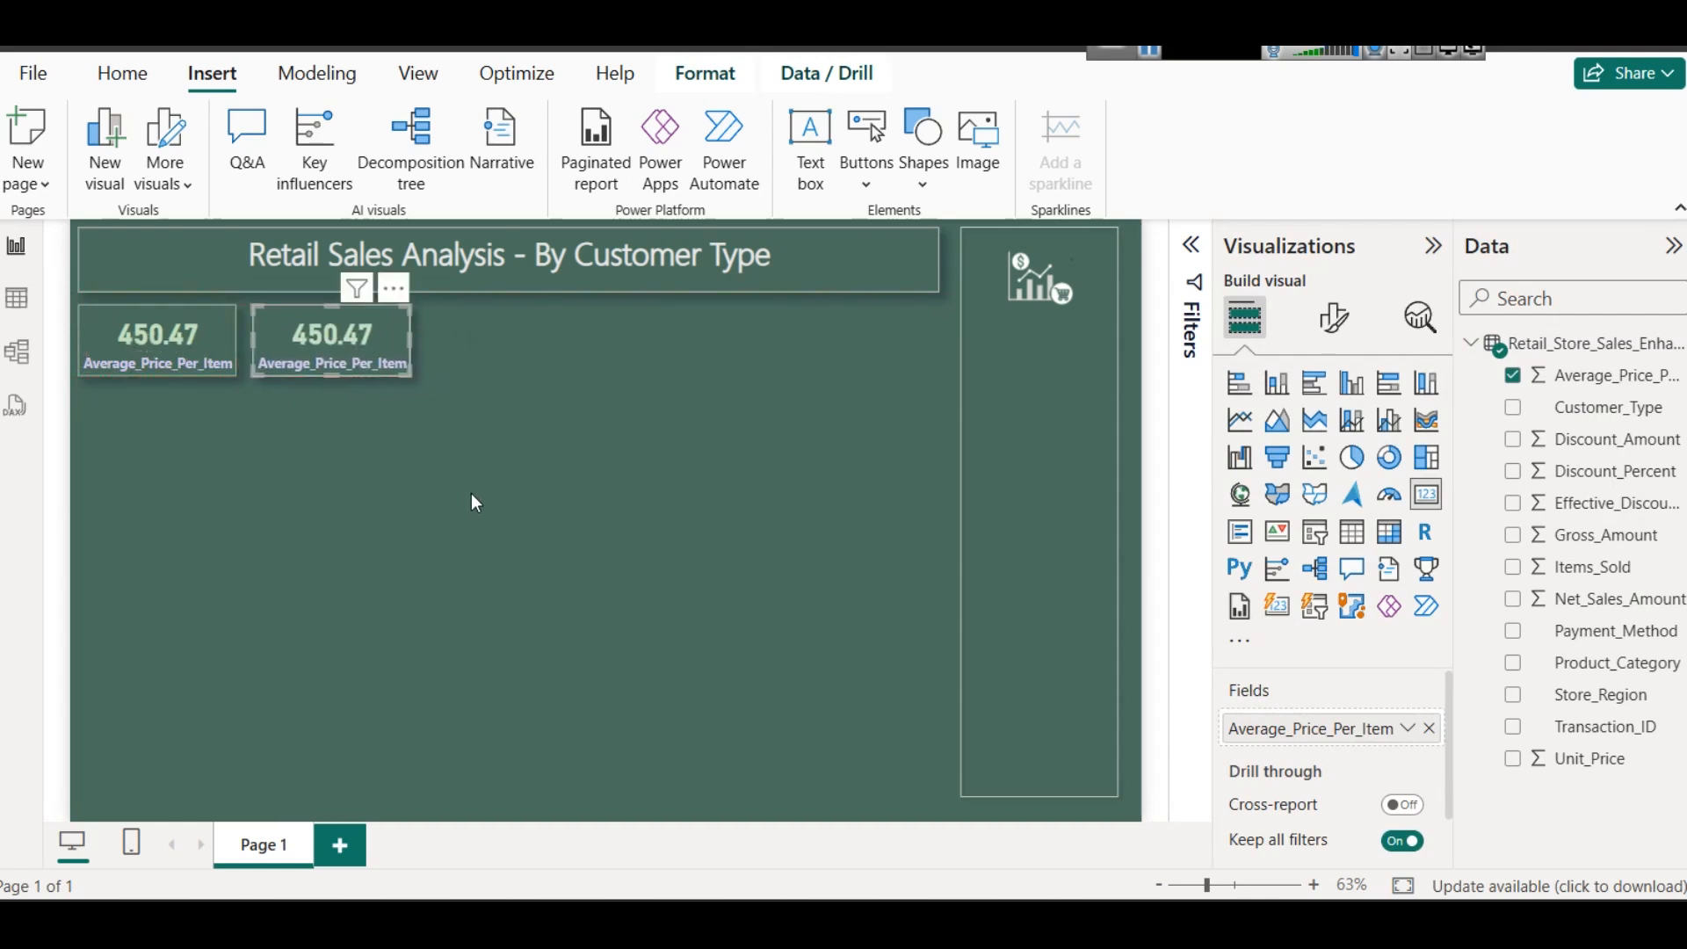
key(ctrl+v)
drag(160, 361, 487, 357)
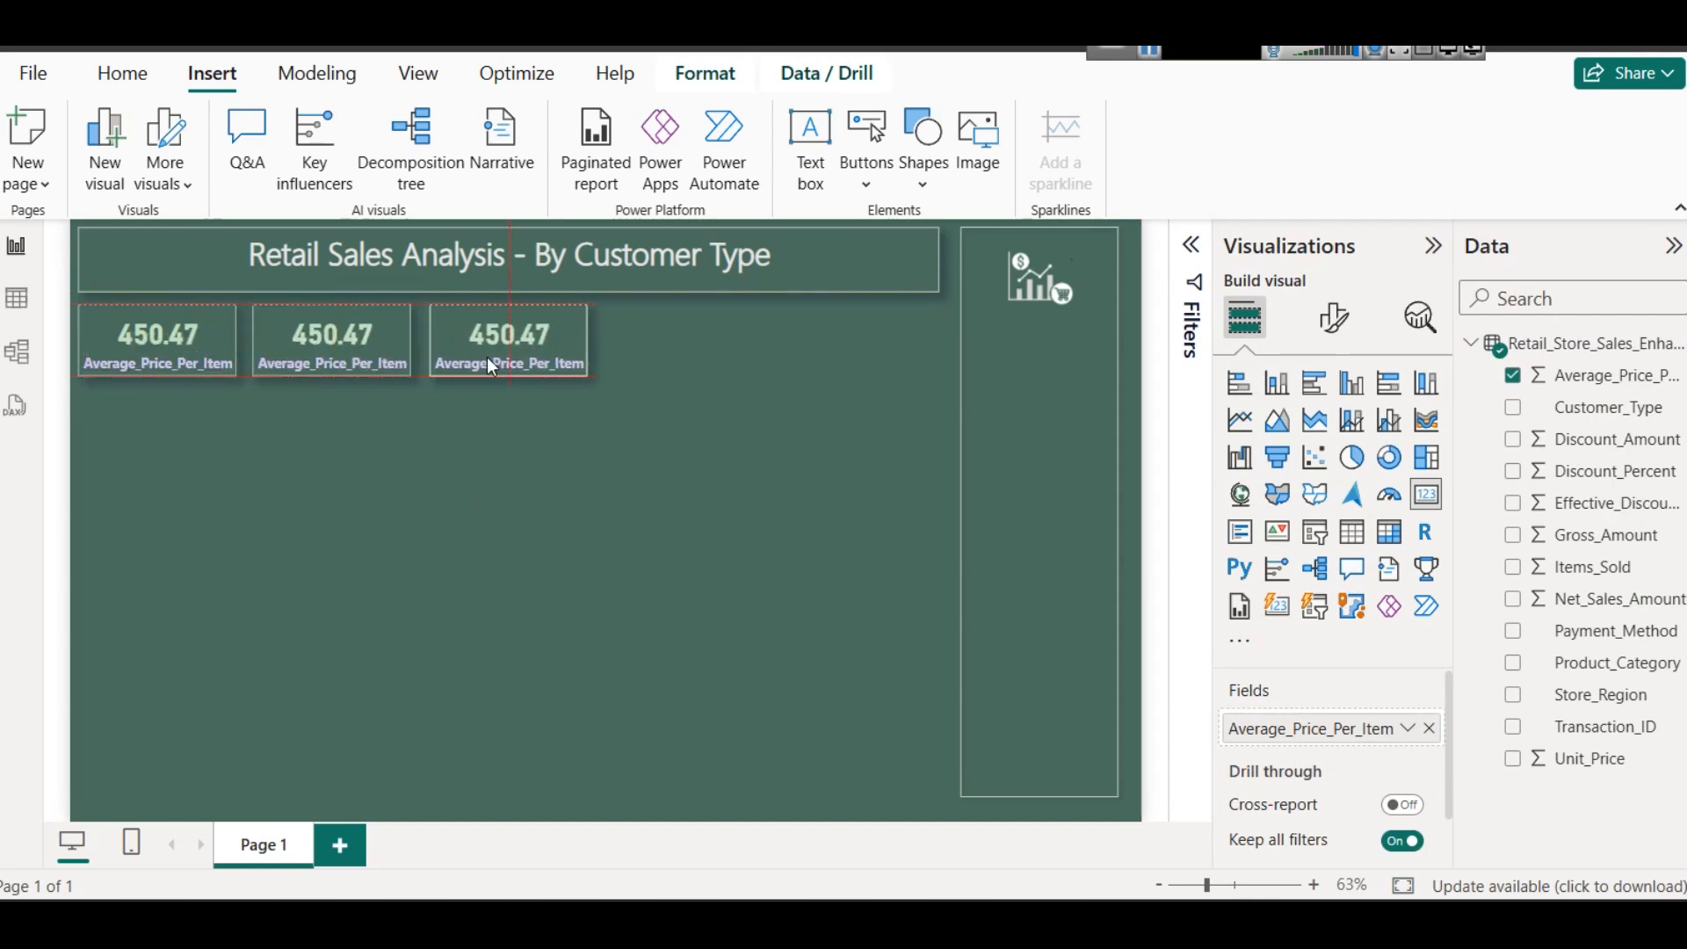
drag(206, 330, 724, 338)
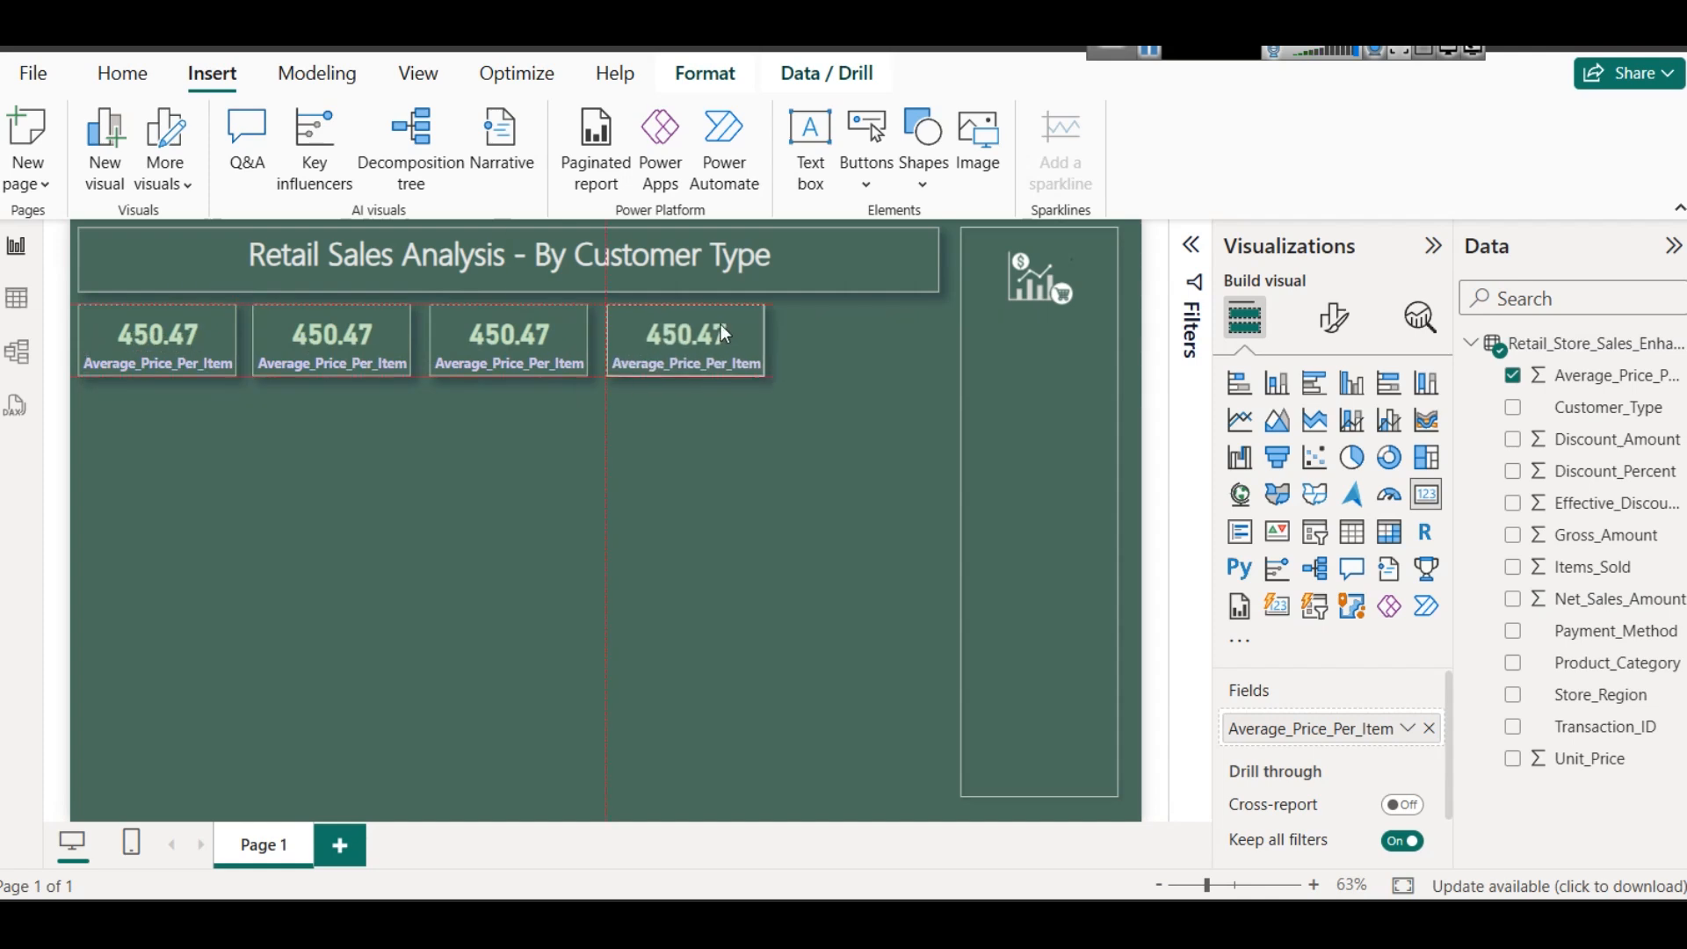
key(ctrl+v)
drag(233, 341, 906, 345)
click(862, 523)
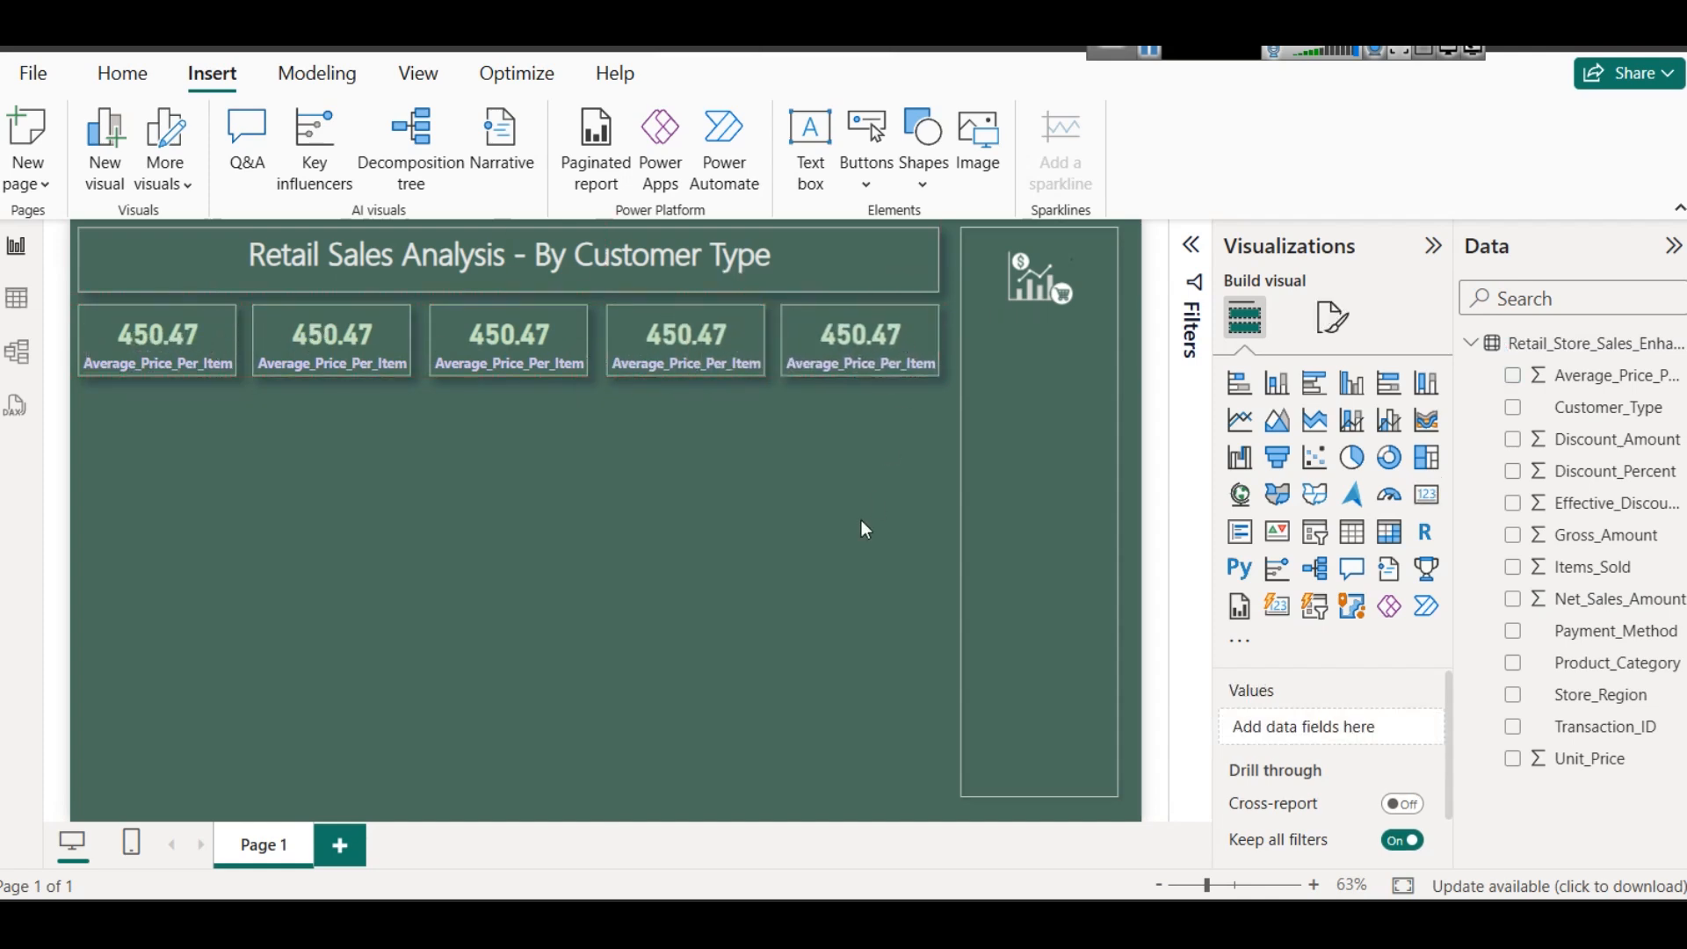
- Replace the second card's field with Discount_Amount and aggregate it as Average
click(366, 355)
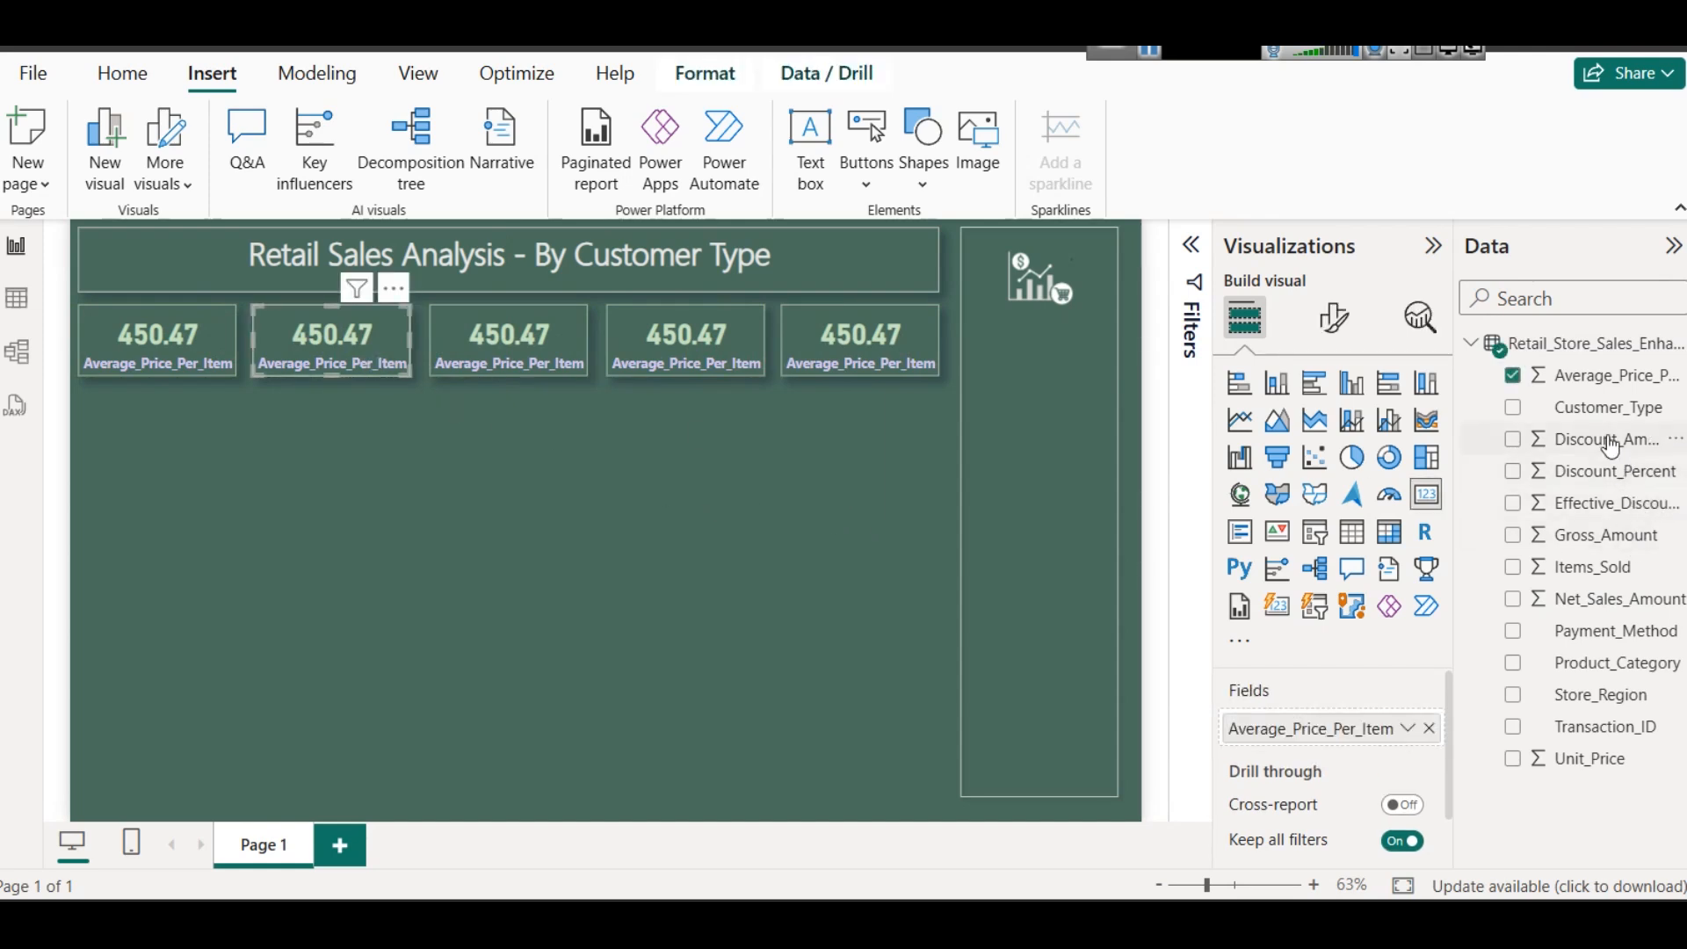
click(1429, 729)
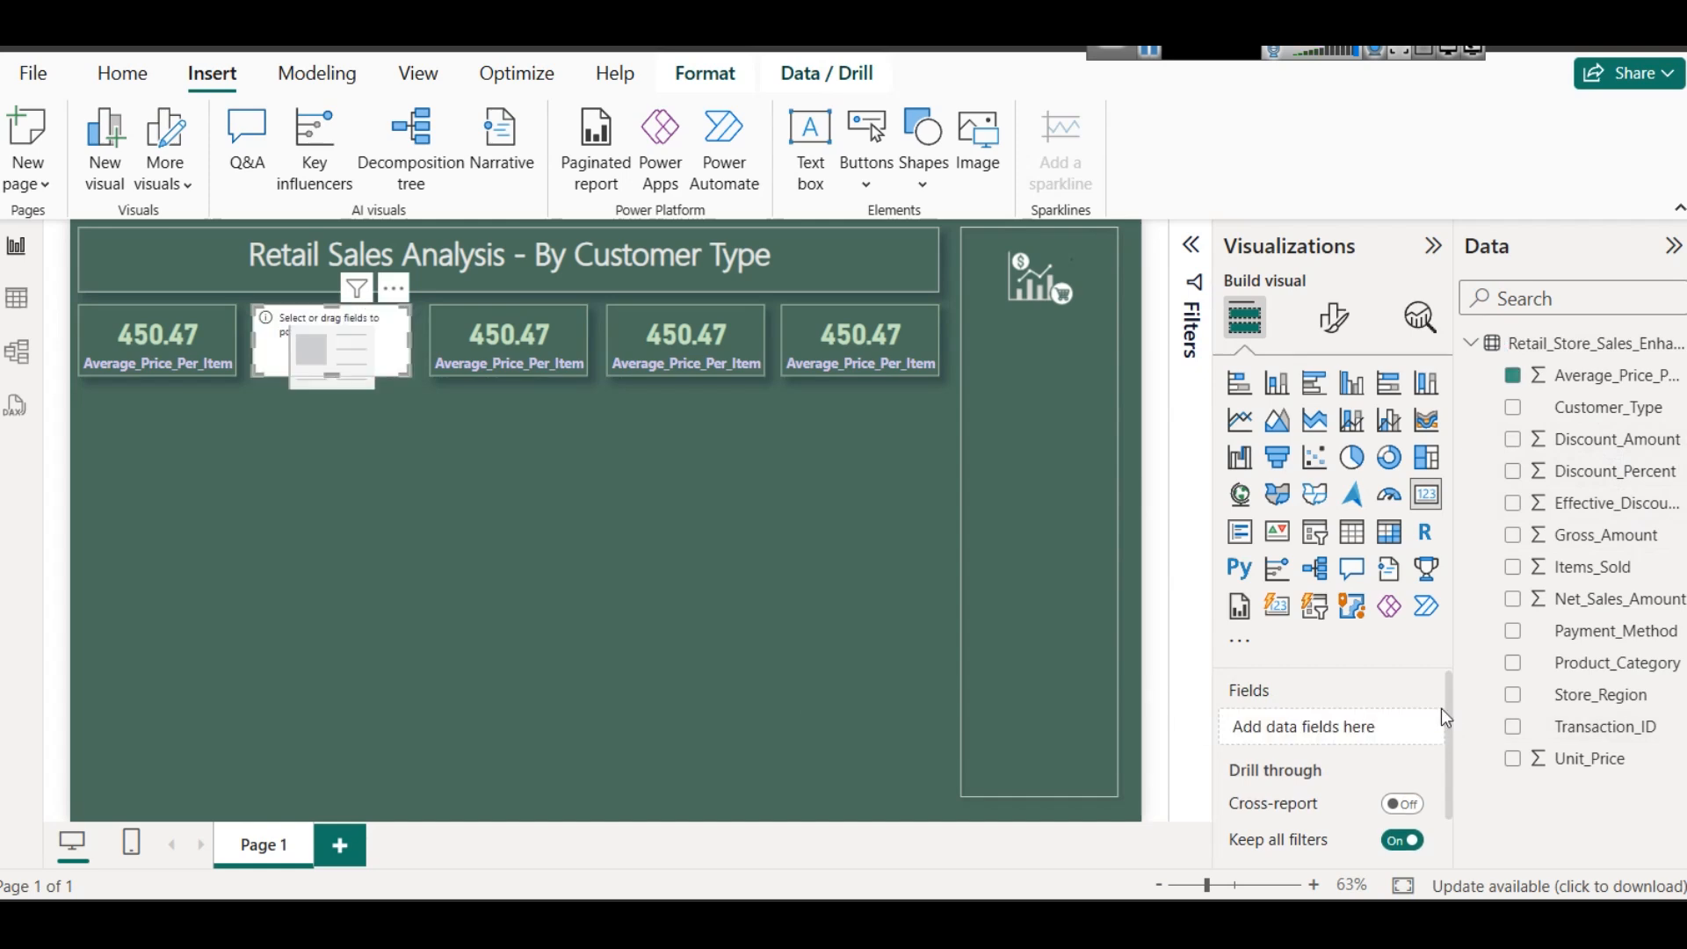
drag(1595, 439, 1318, 744)
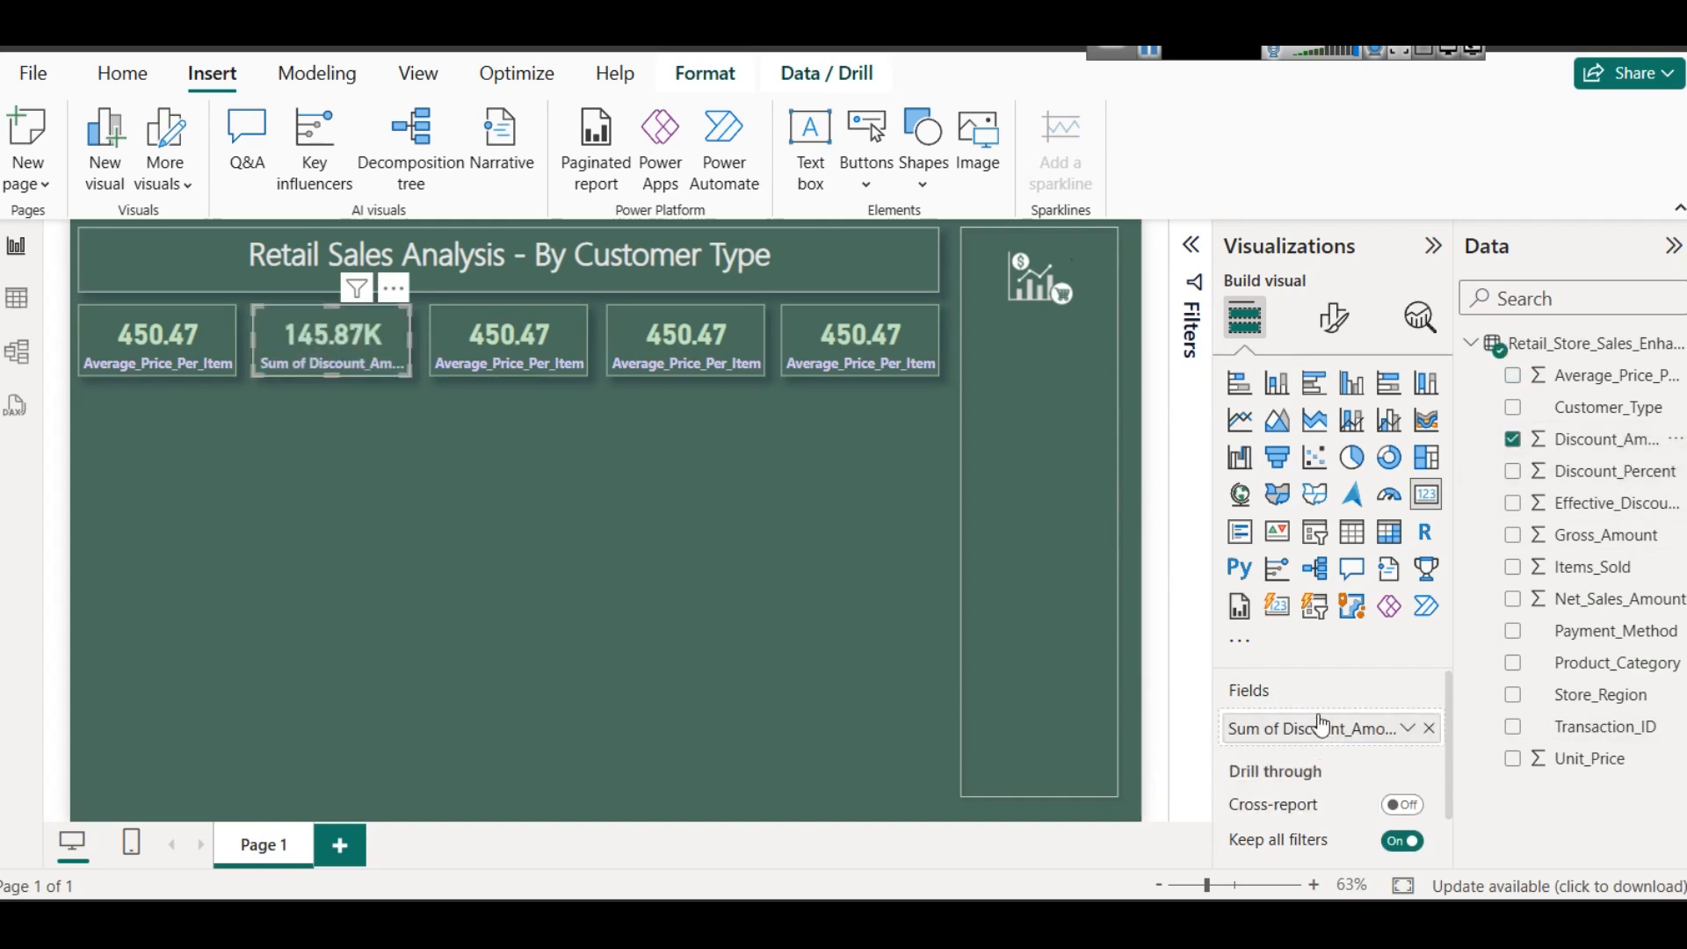
click(1407, 729)
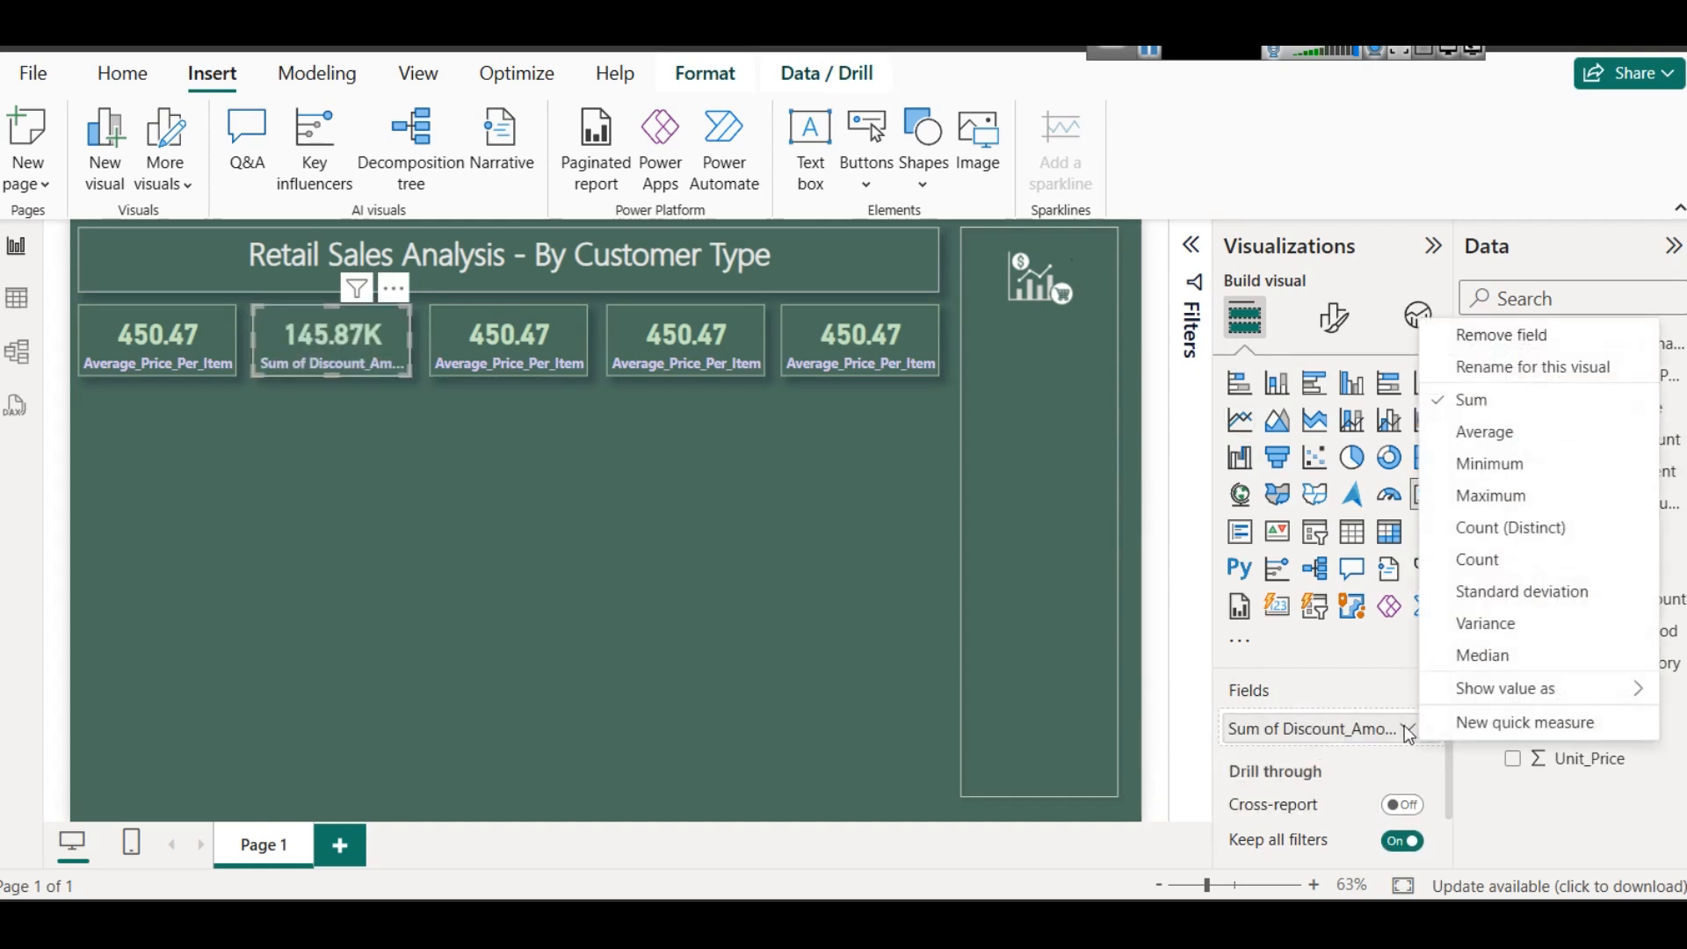
click(1481, 433)
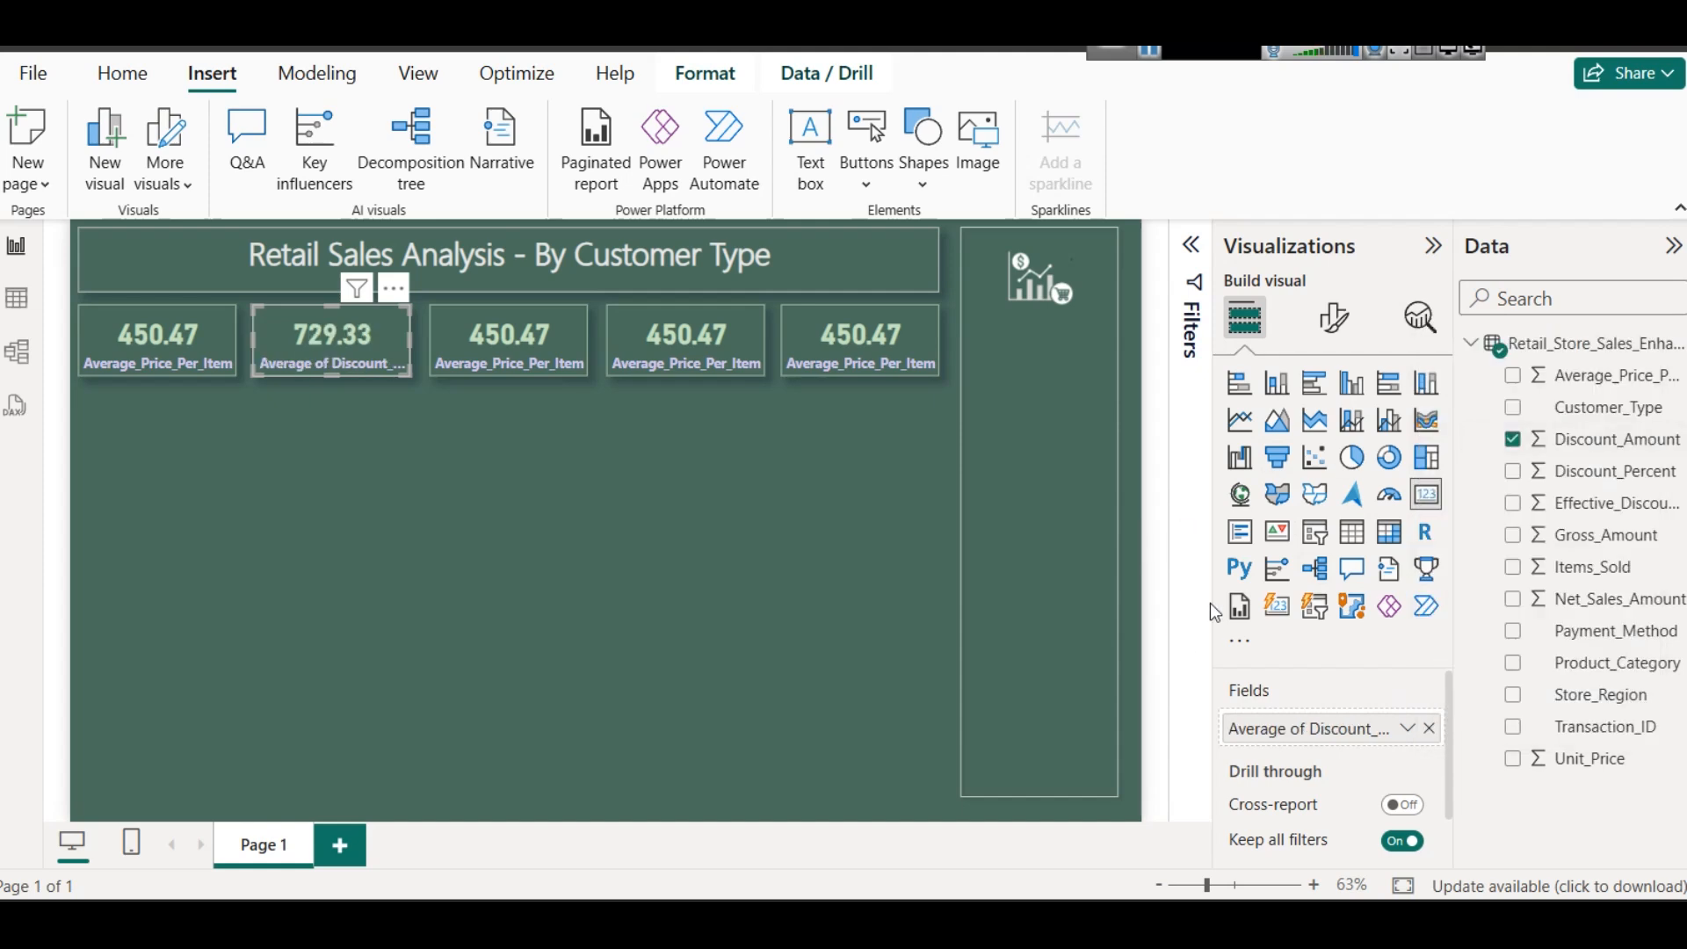
- Rename the second card's field for this visual as Avg Discount_Amount
click(1407, 728)
click(1597, 361)
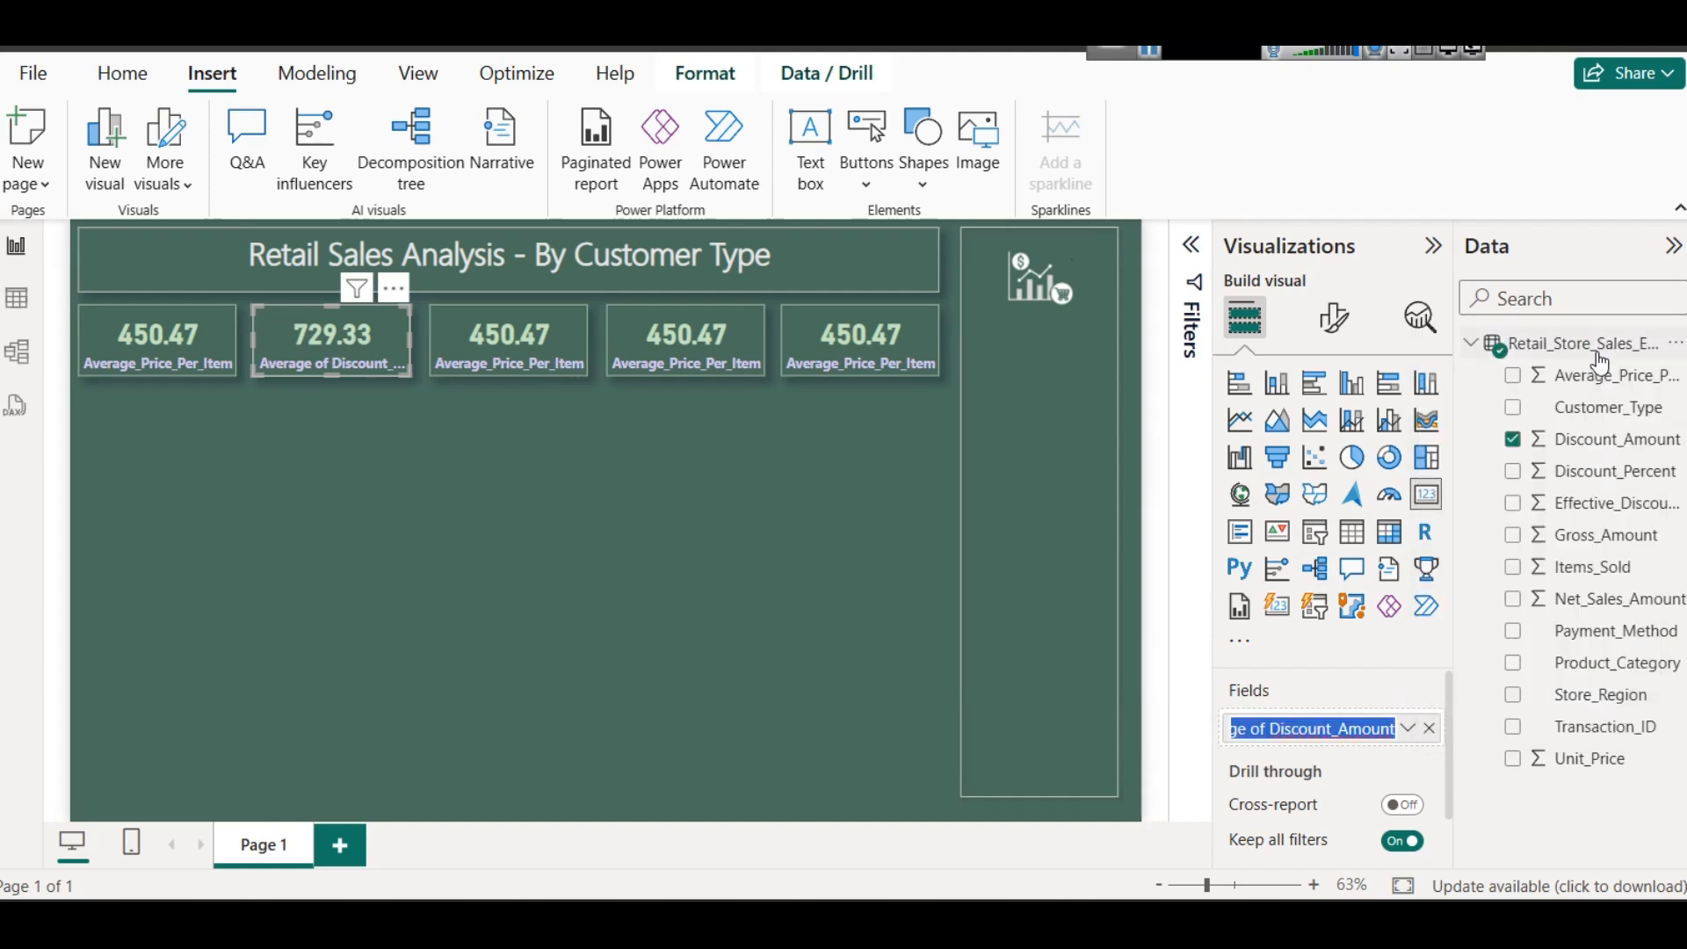
key(Home)
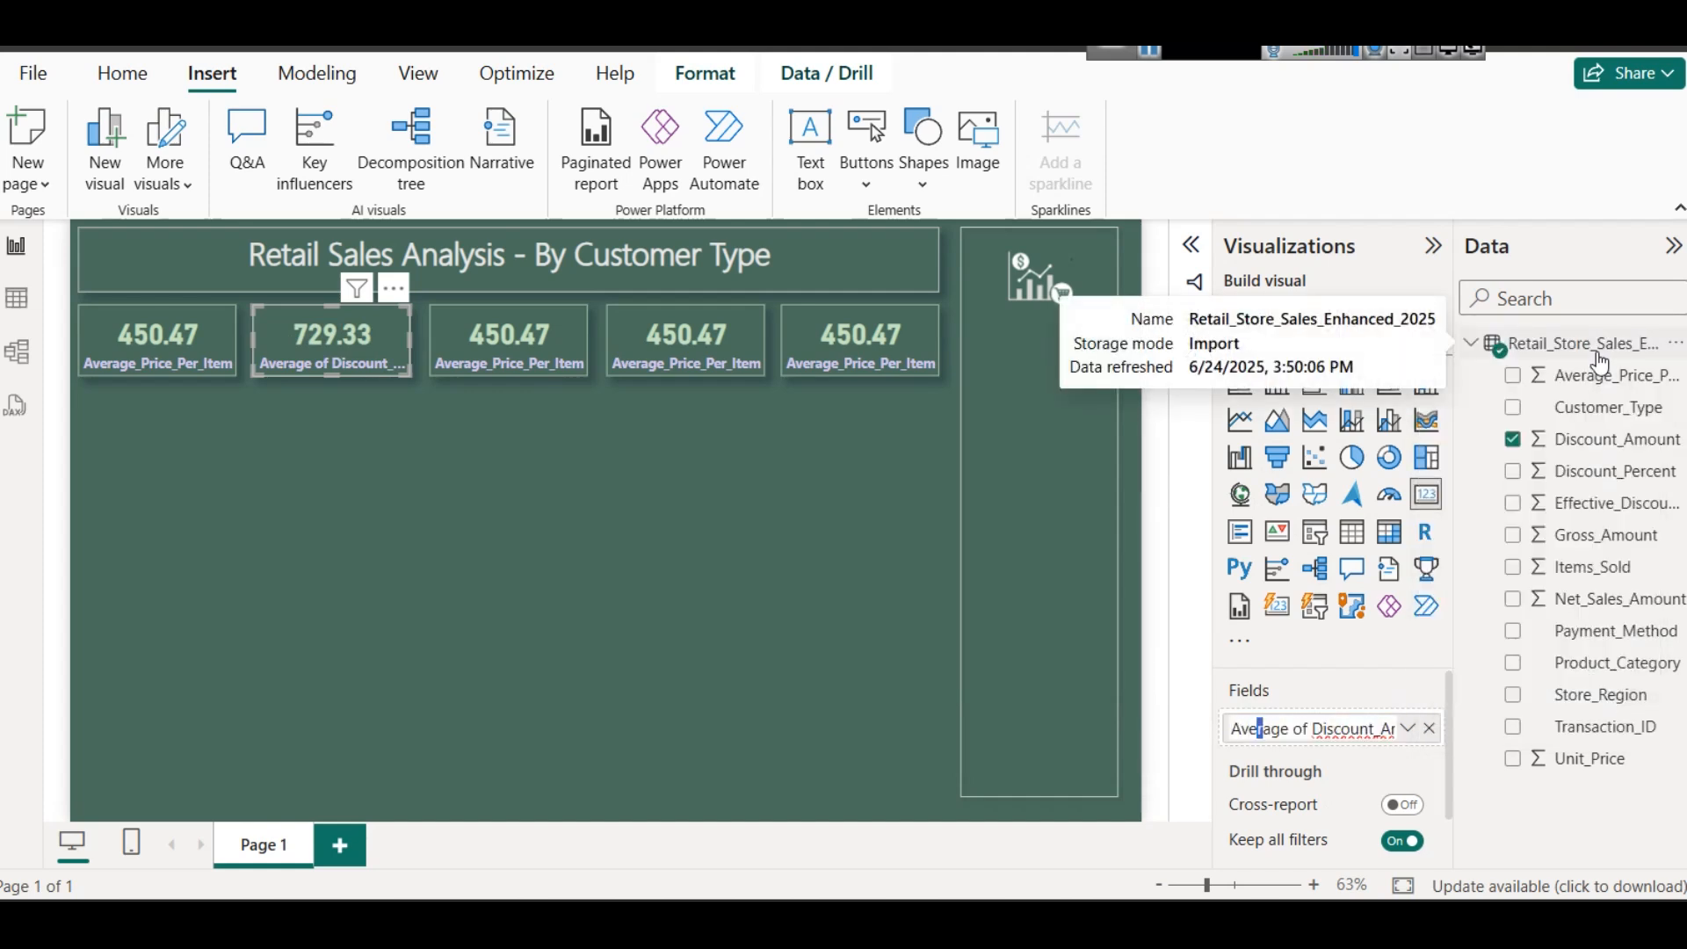
key(BackSpace)
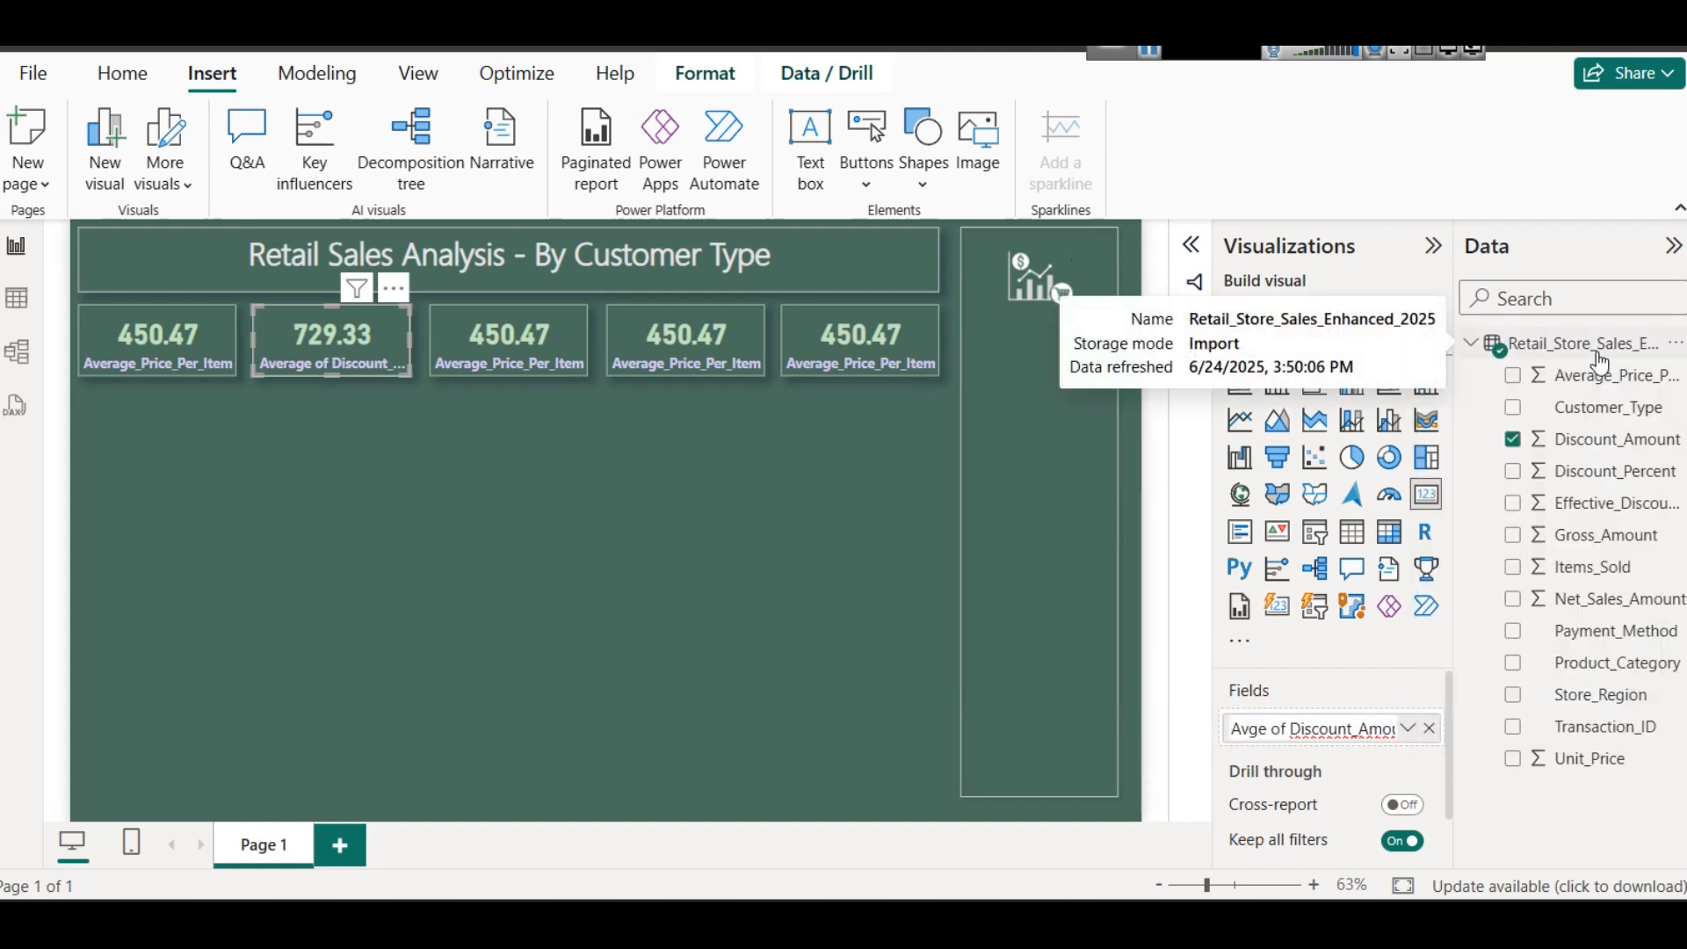
key(BackSpace)
key(BackSpace)
key(BackSpace)
key(BackSpace)
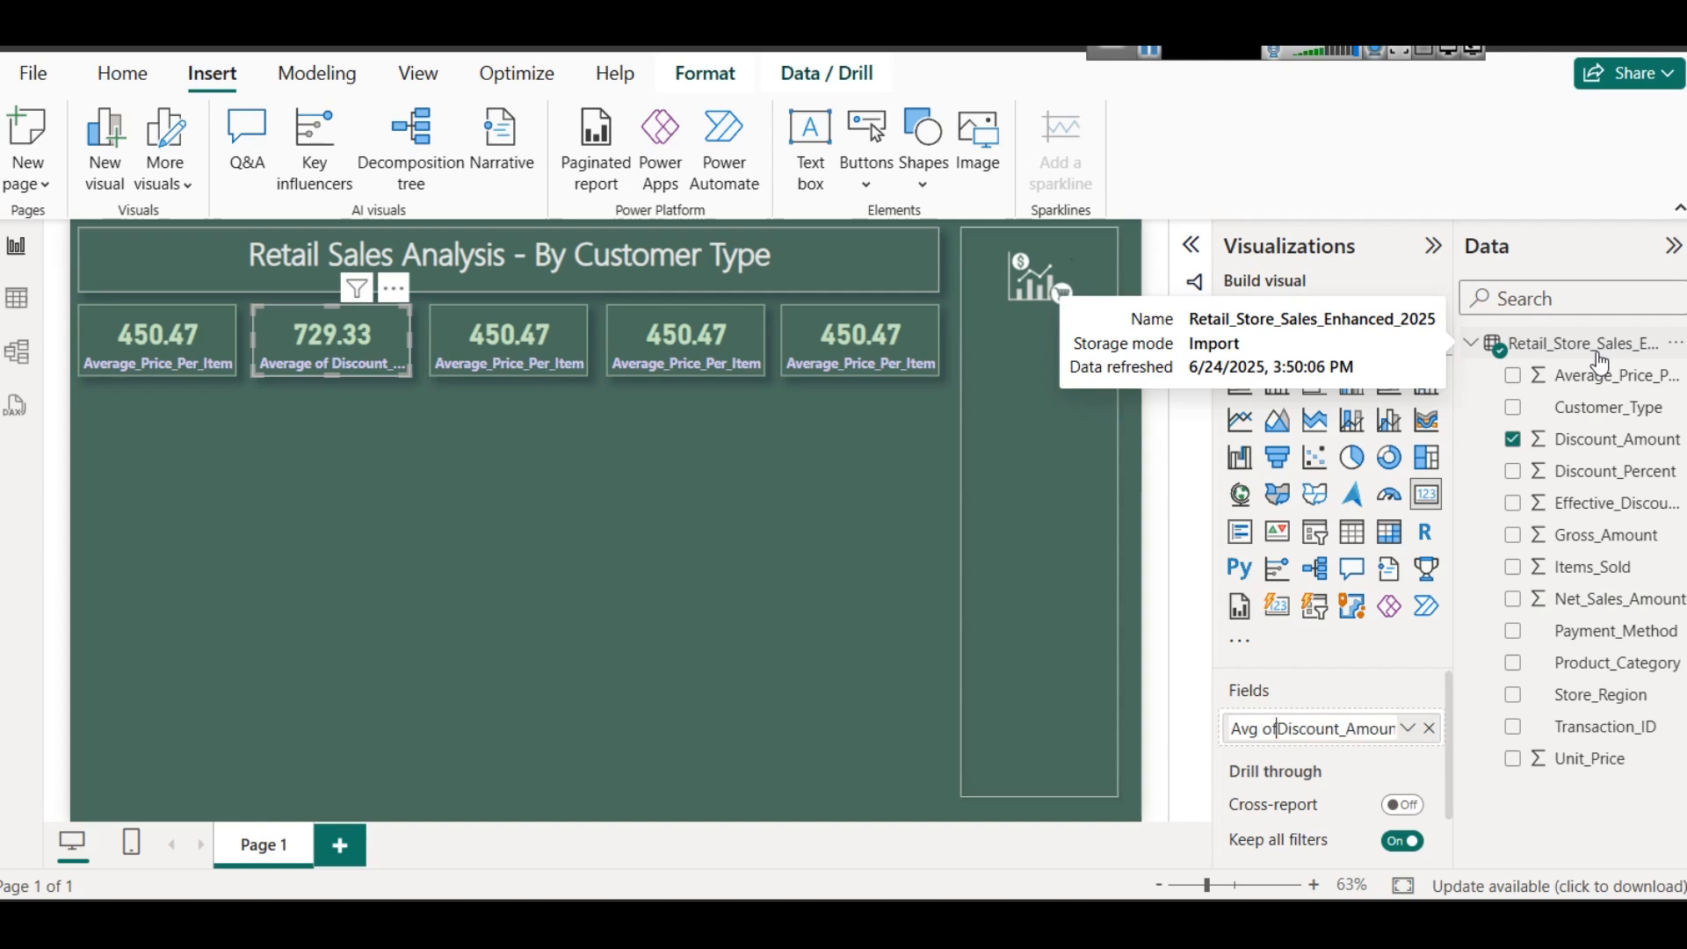
key(Return)
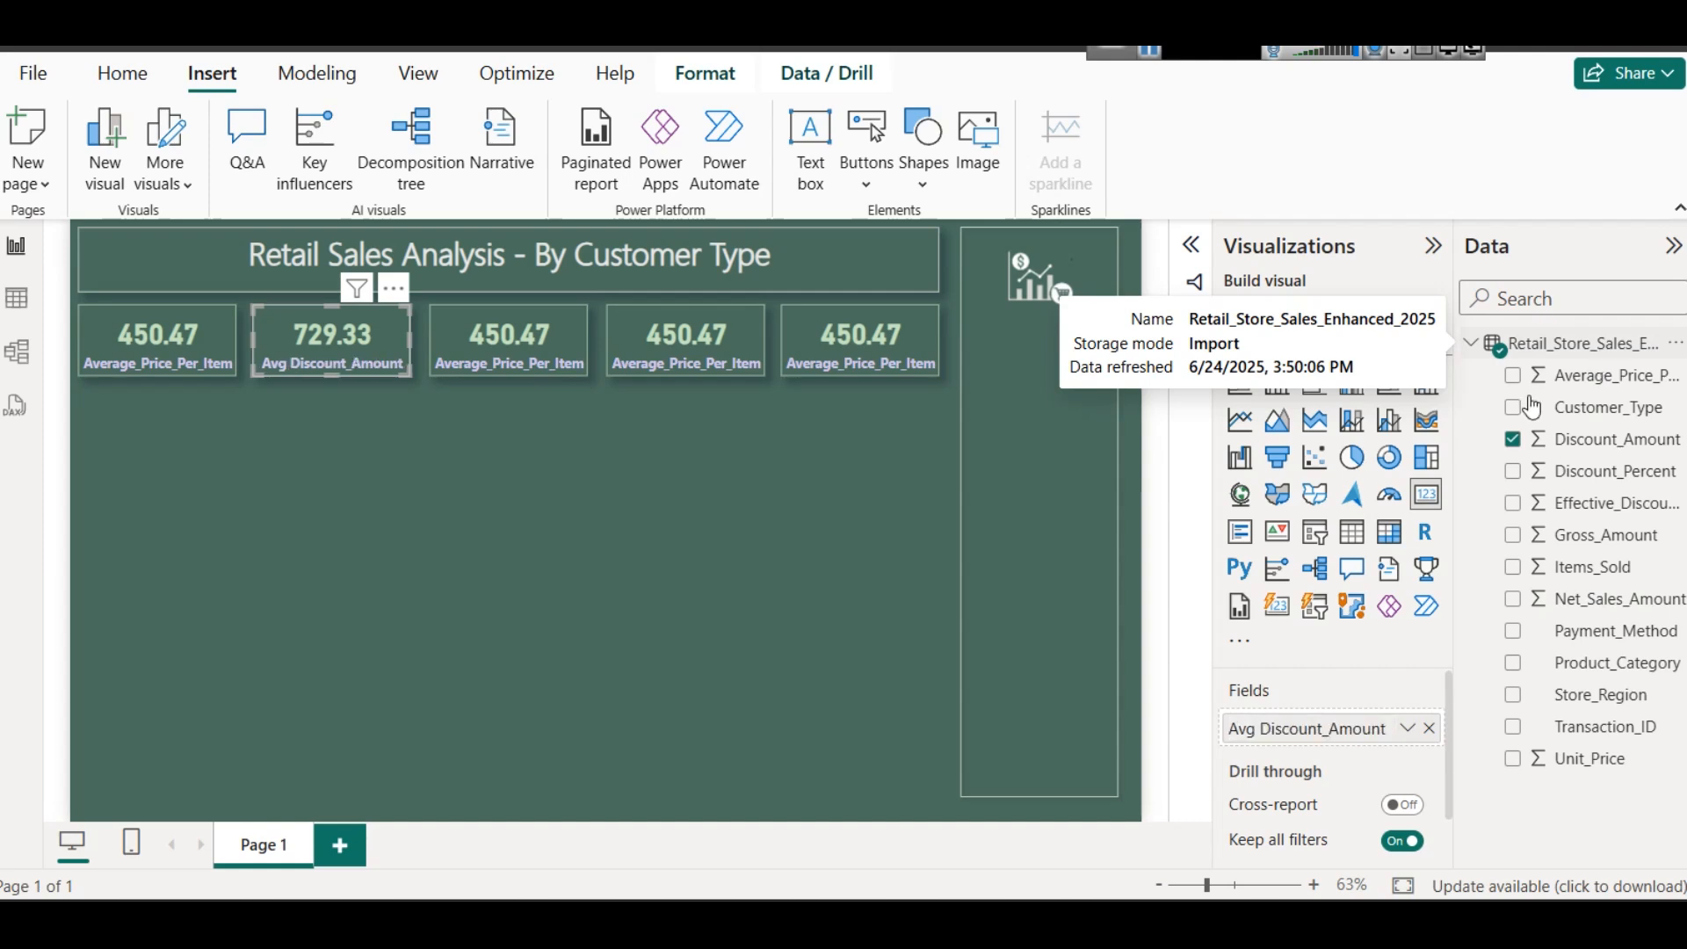
click(788, 573)
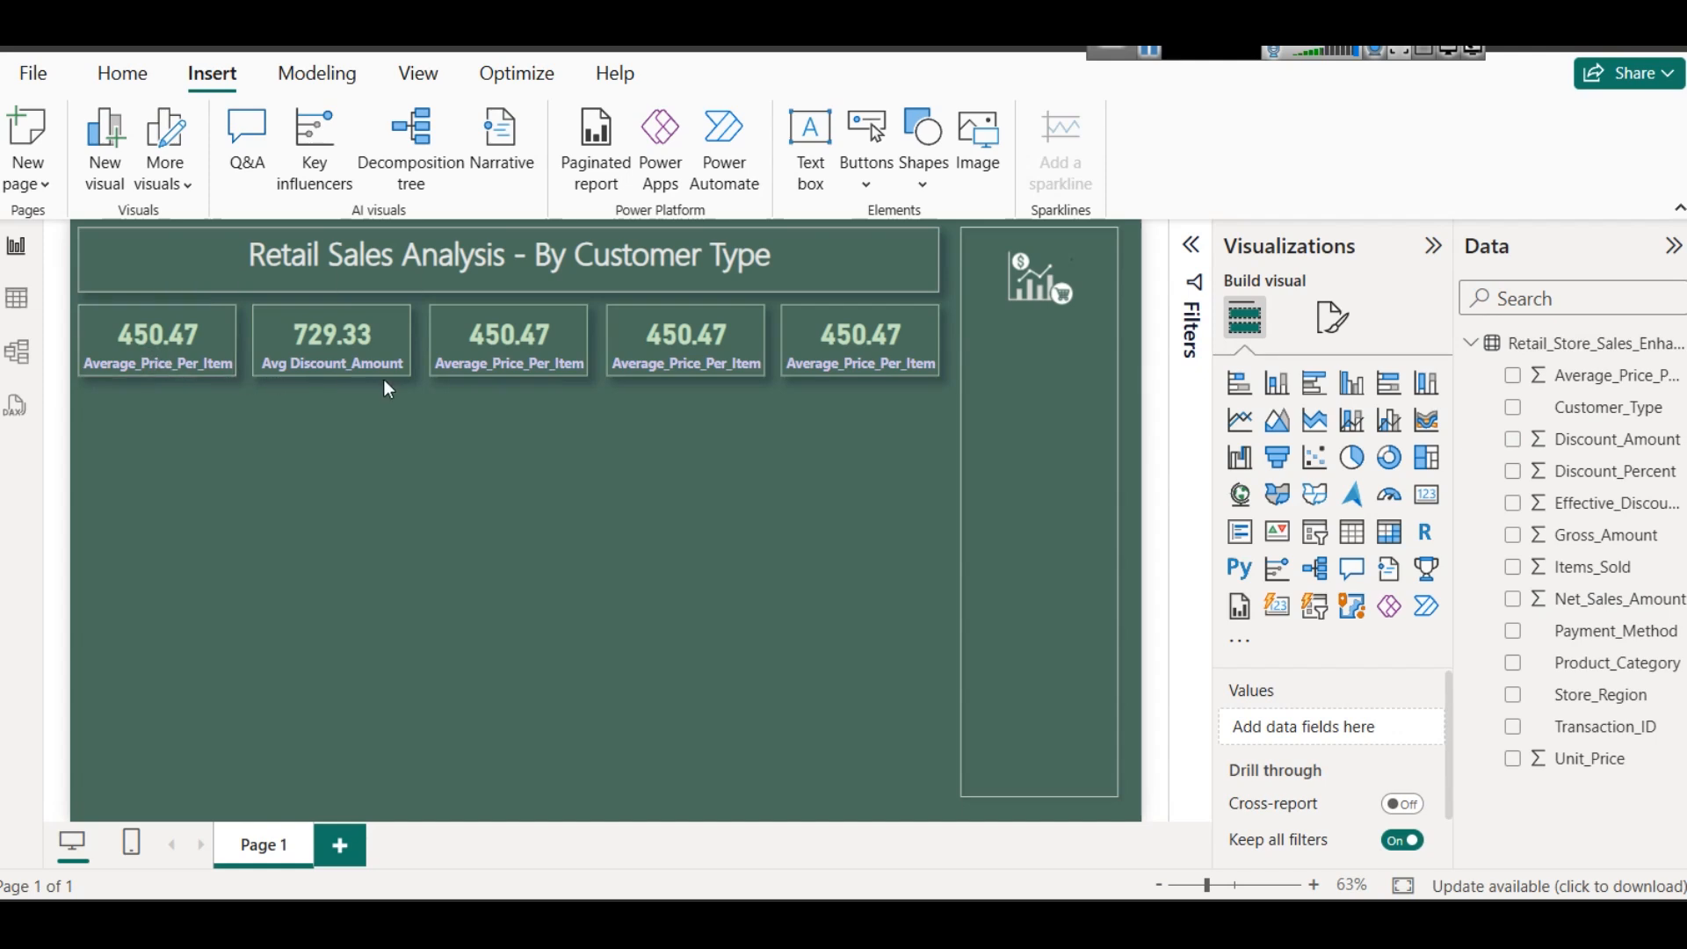
click(373, 344)
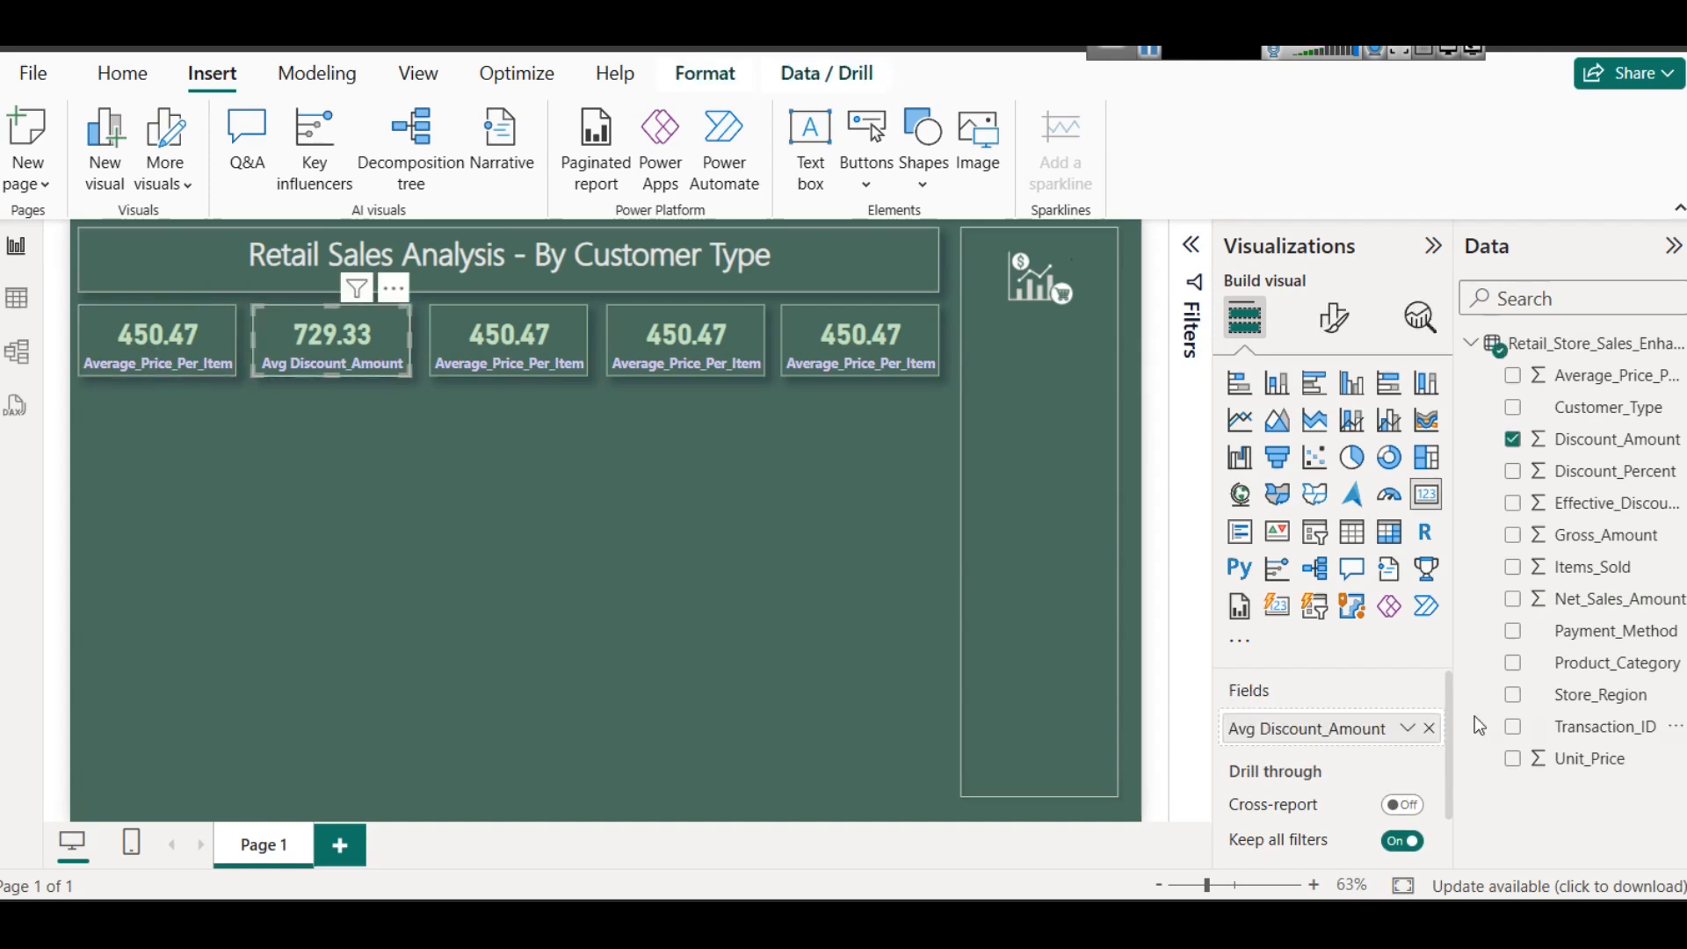
click(1416, 735)
- Replace the third card's Average_Price_Per_Item field with Net_Sales_Amount
click(501, 320)
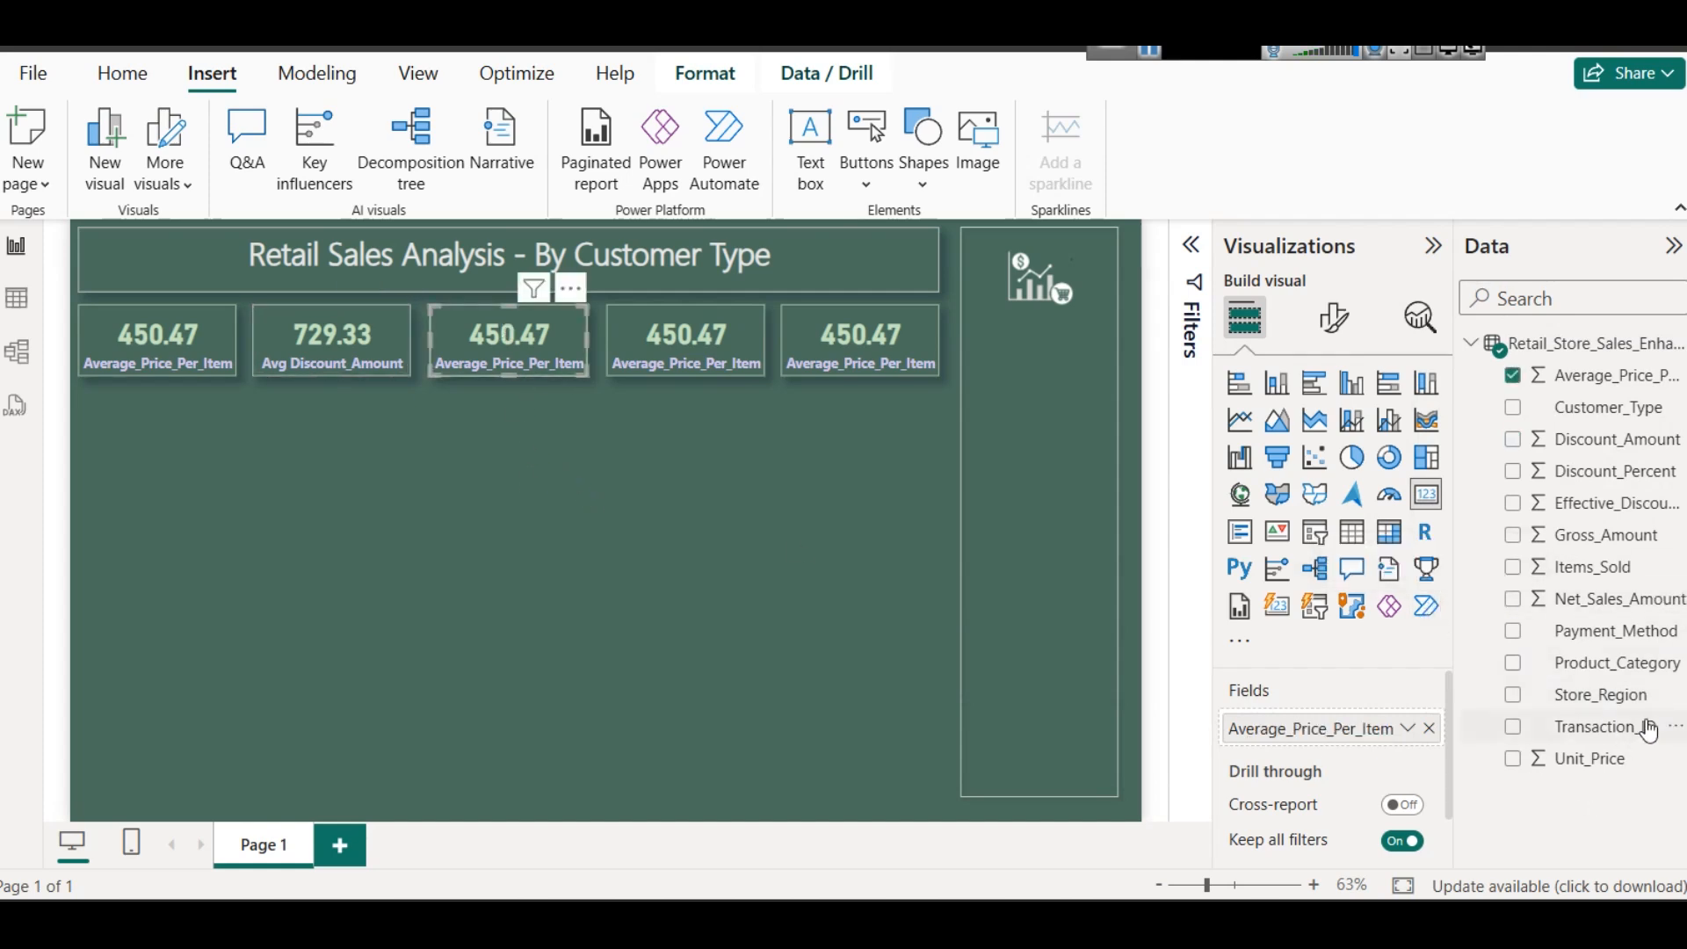
click(1408, 728)
click(1518, 841)
click(1425, 728)
drag(1601, 600, 1329, 726)
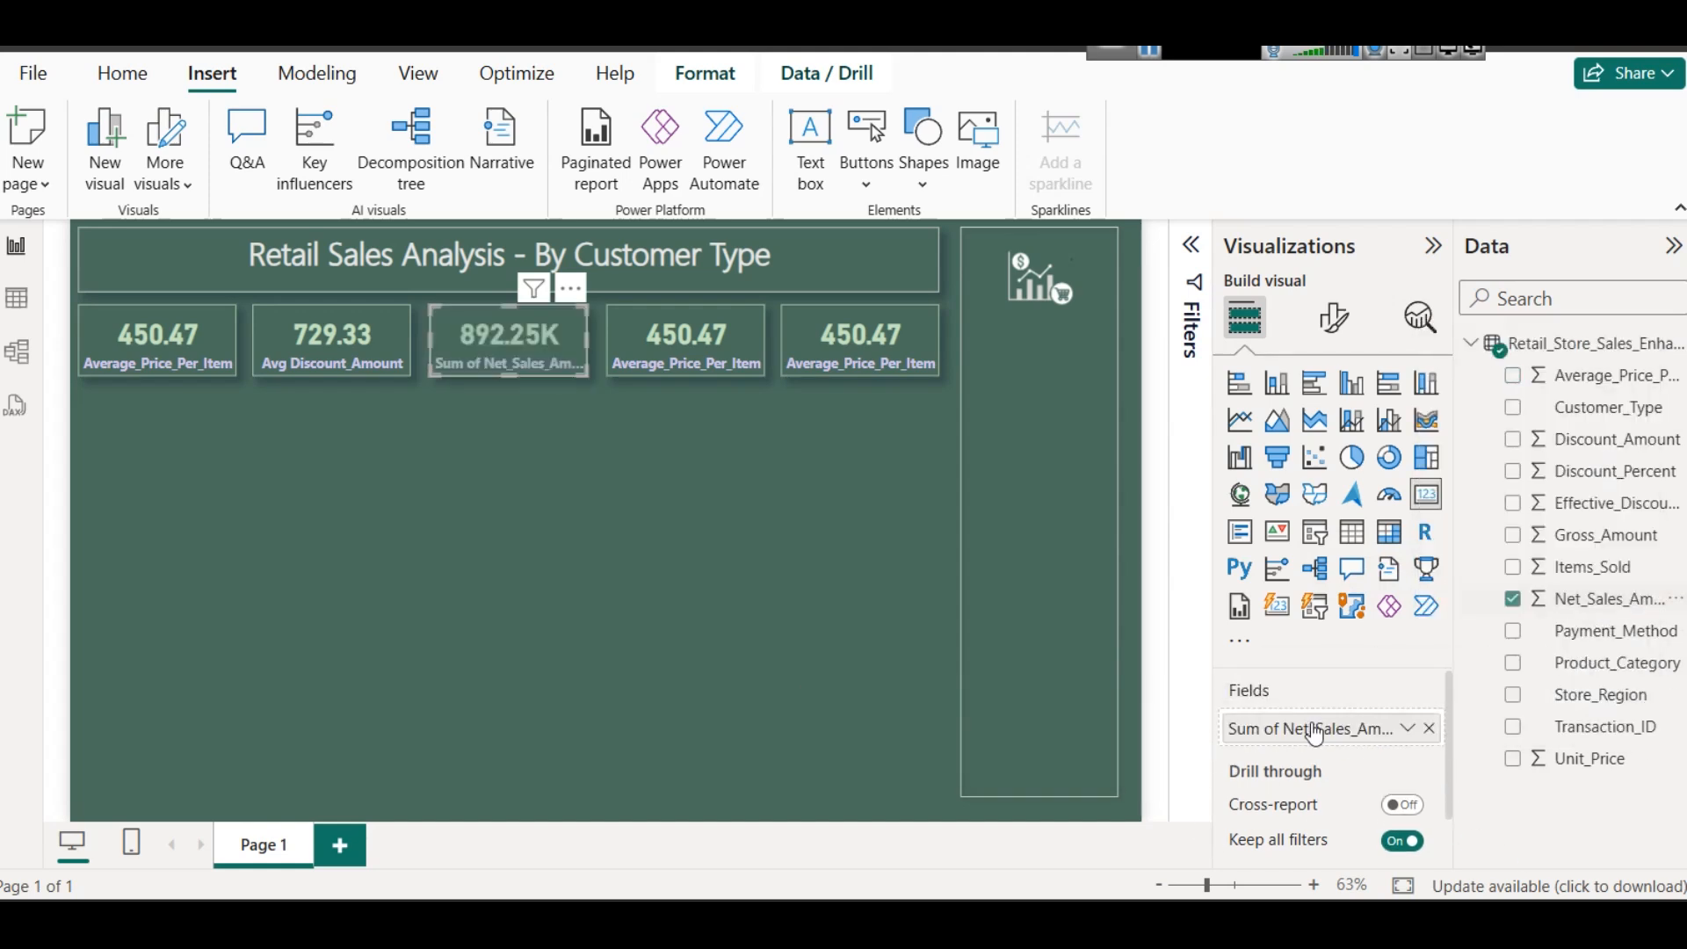
- Rename the third card's field for this visual as Net_Sales_Amount, dropping the "Sum of" prefix
click(1408, 728)
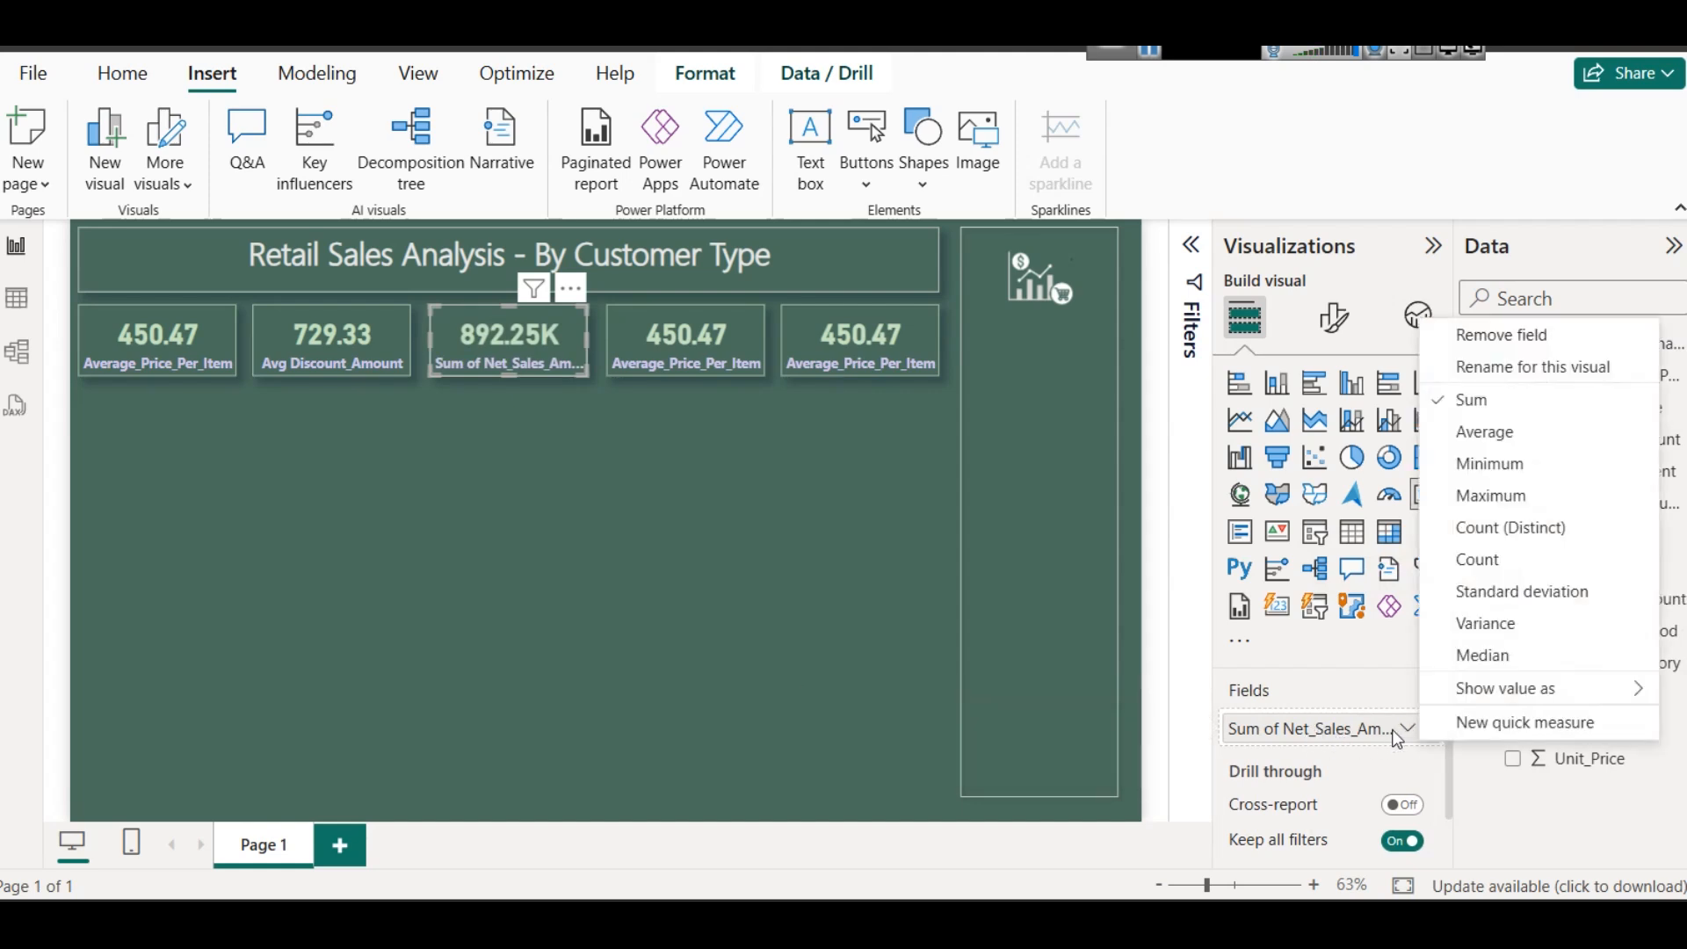
click(1515, 371)
key(Home)
key(shift+Right)
key(shift+Right)
key(shift+Right)
key(shift+Right)
key(shift+Right)
key(shift+Right)
key(shift+Right)
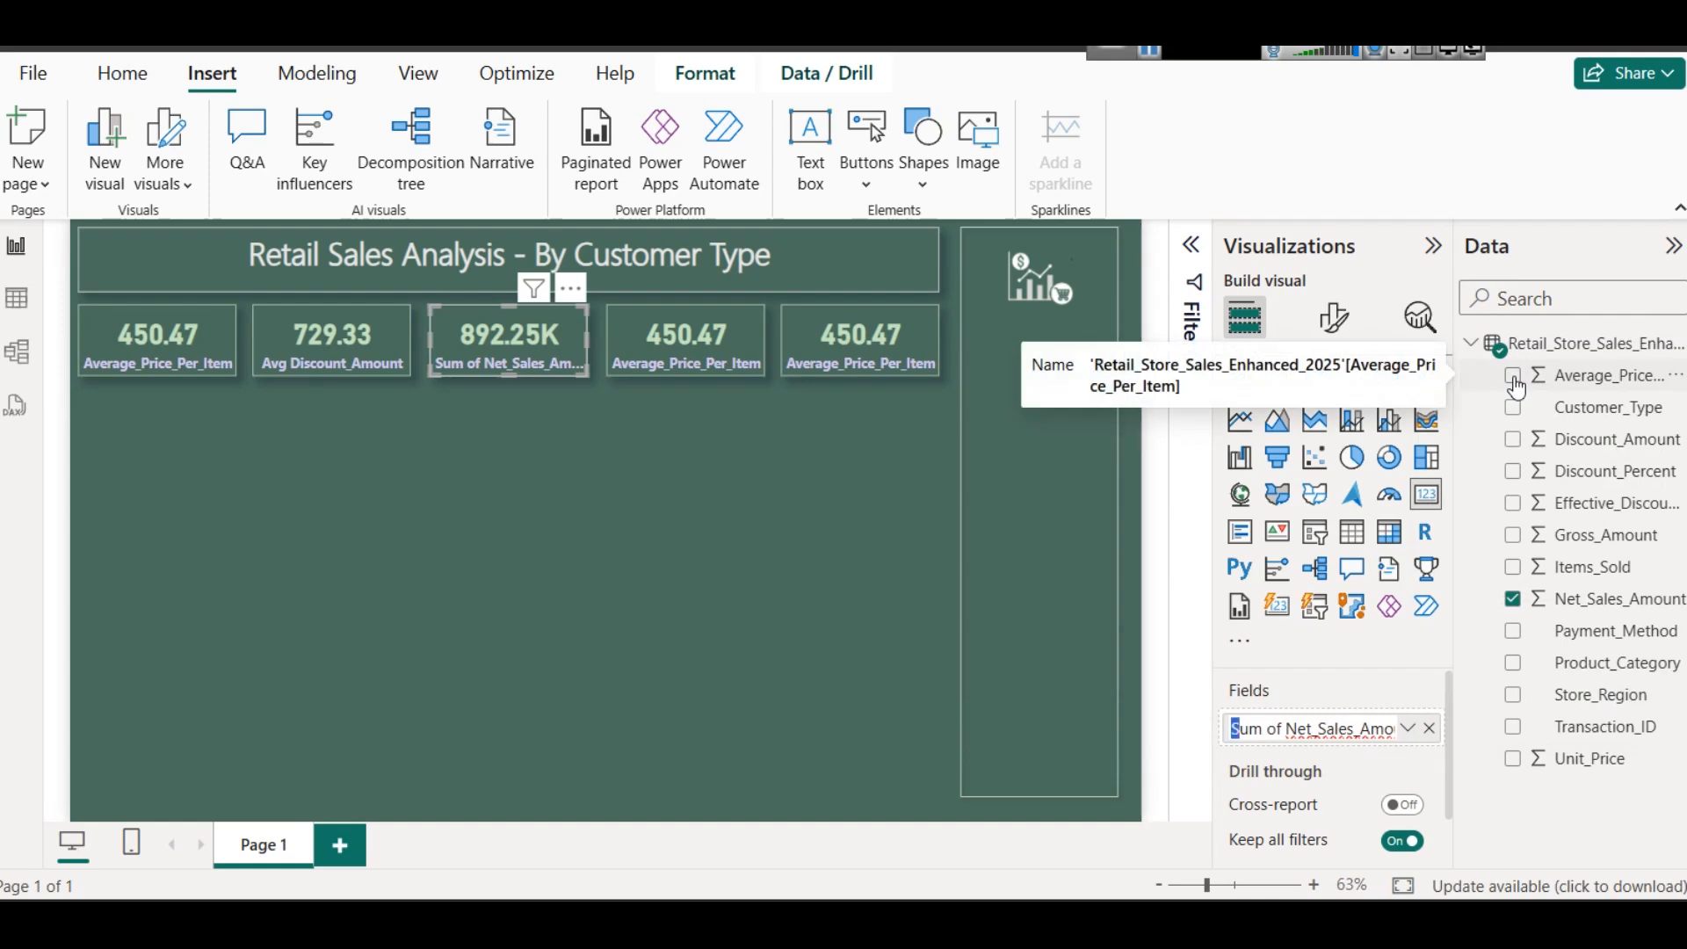
key(Delete)
key(Return)
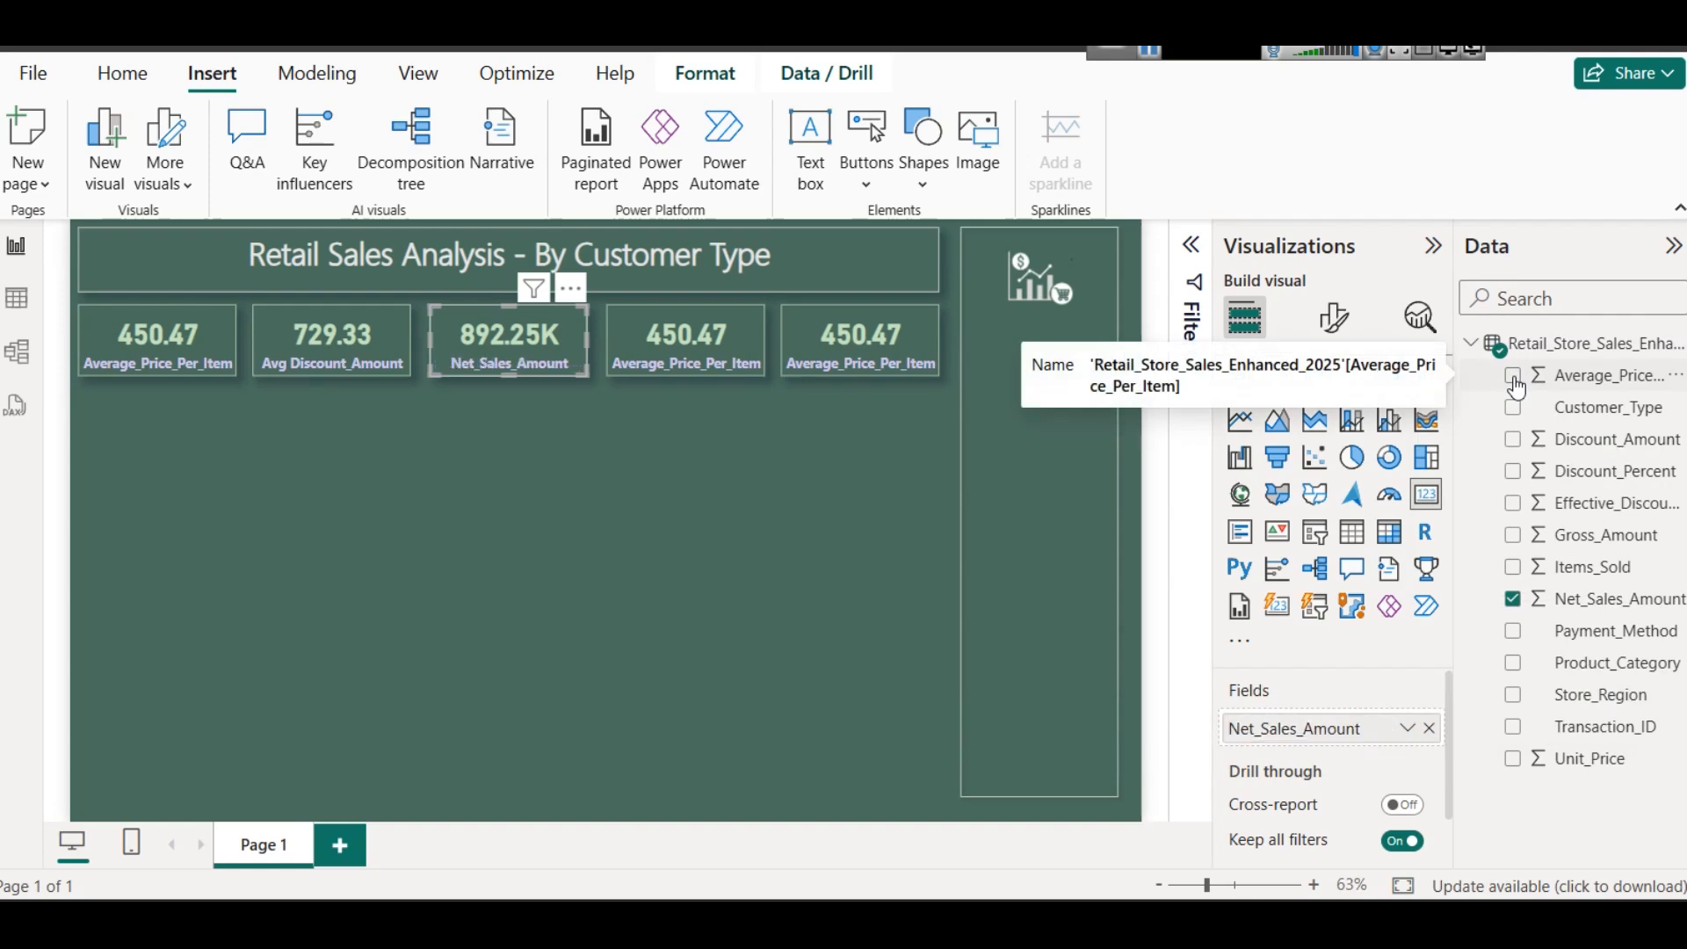
click(672, 514)
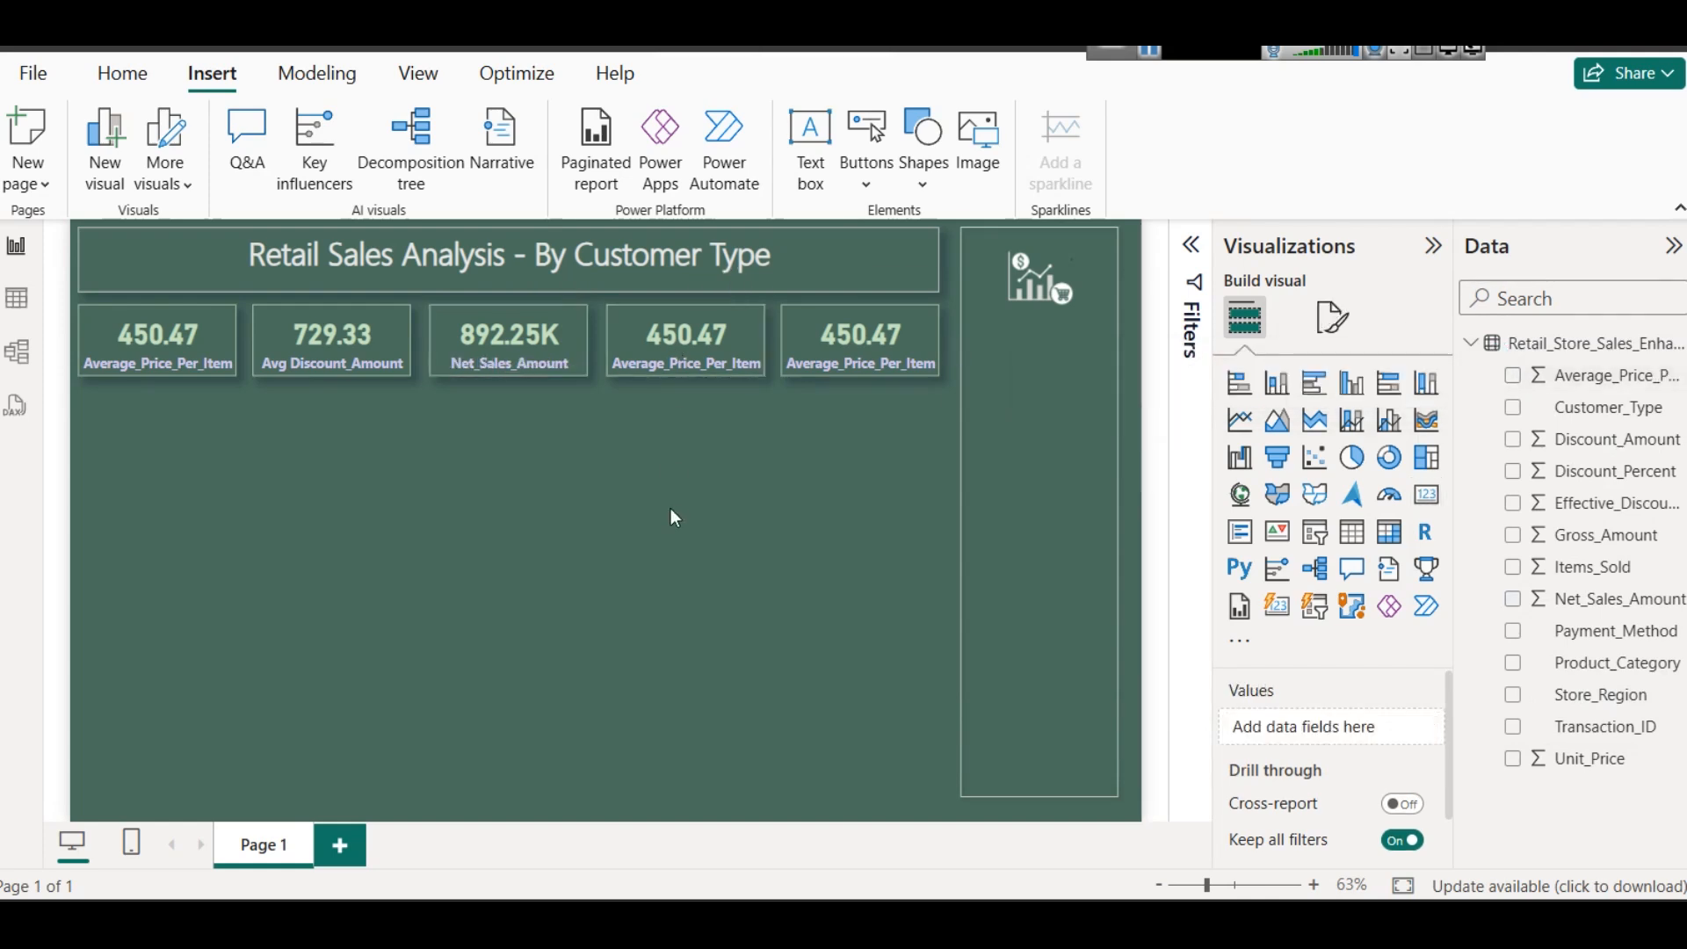
- Open the callout value formatting settings of the Net_Sales_Amount card
click(548, 337)
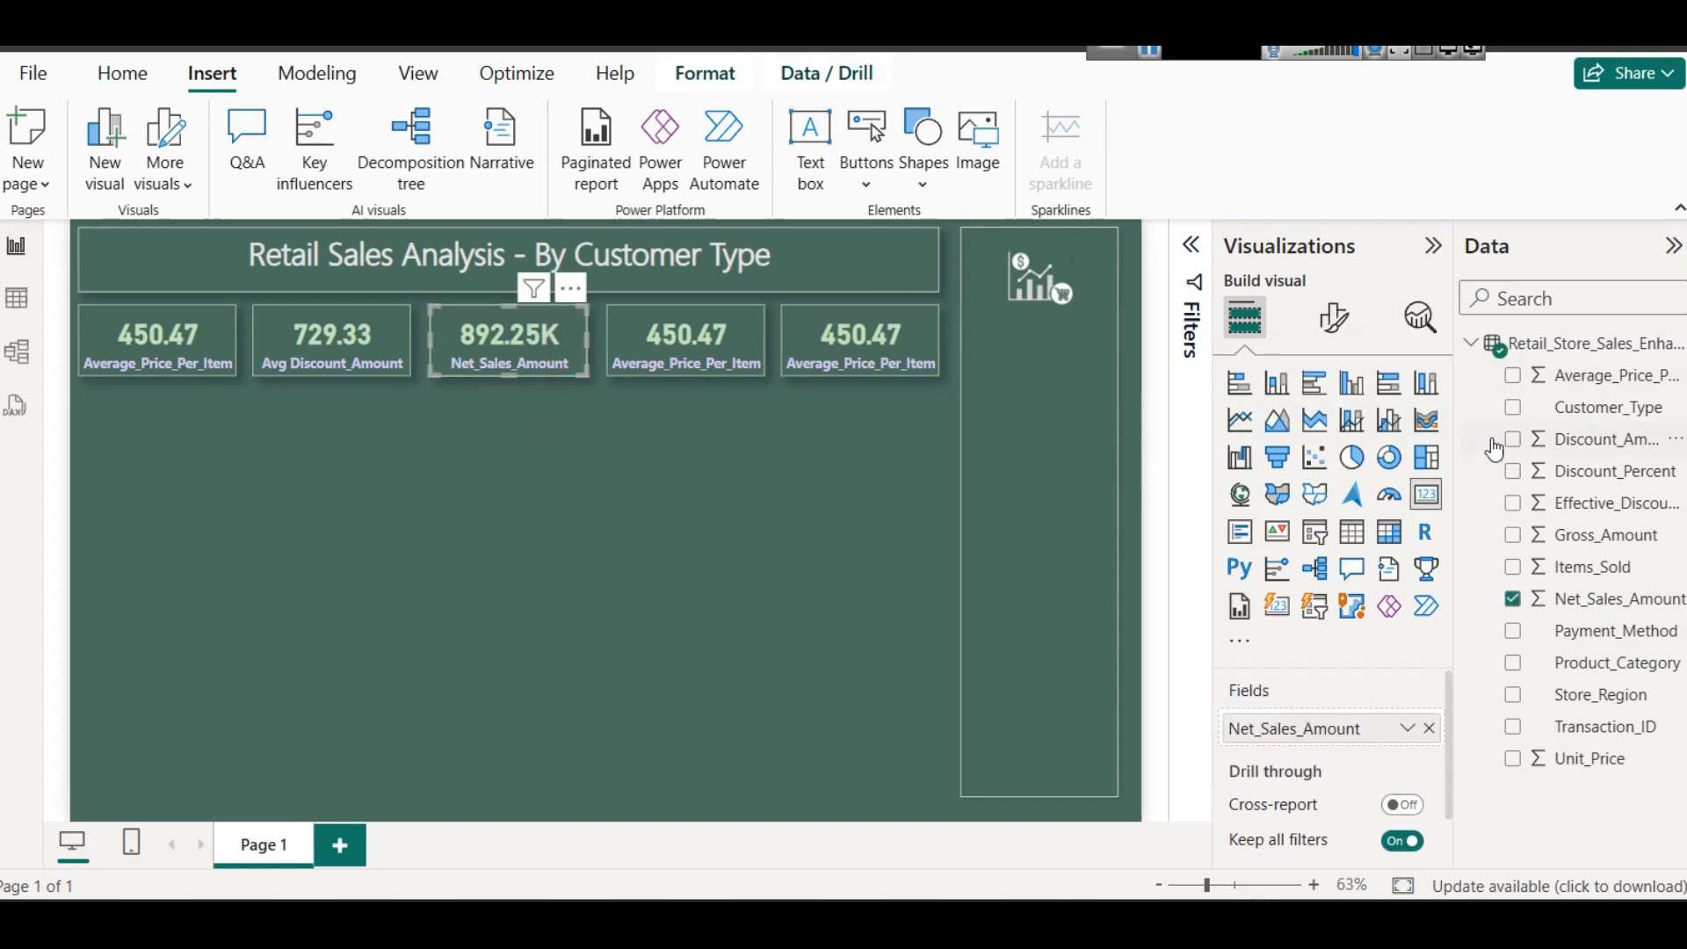
click(1335, 325)
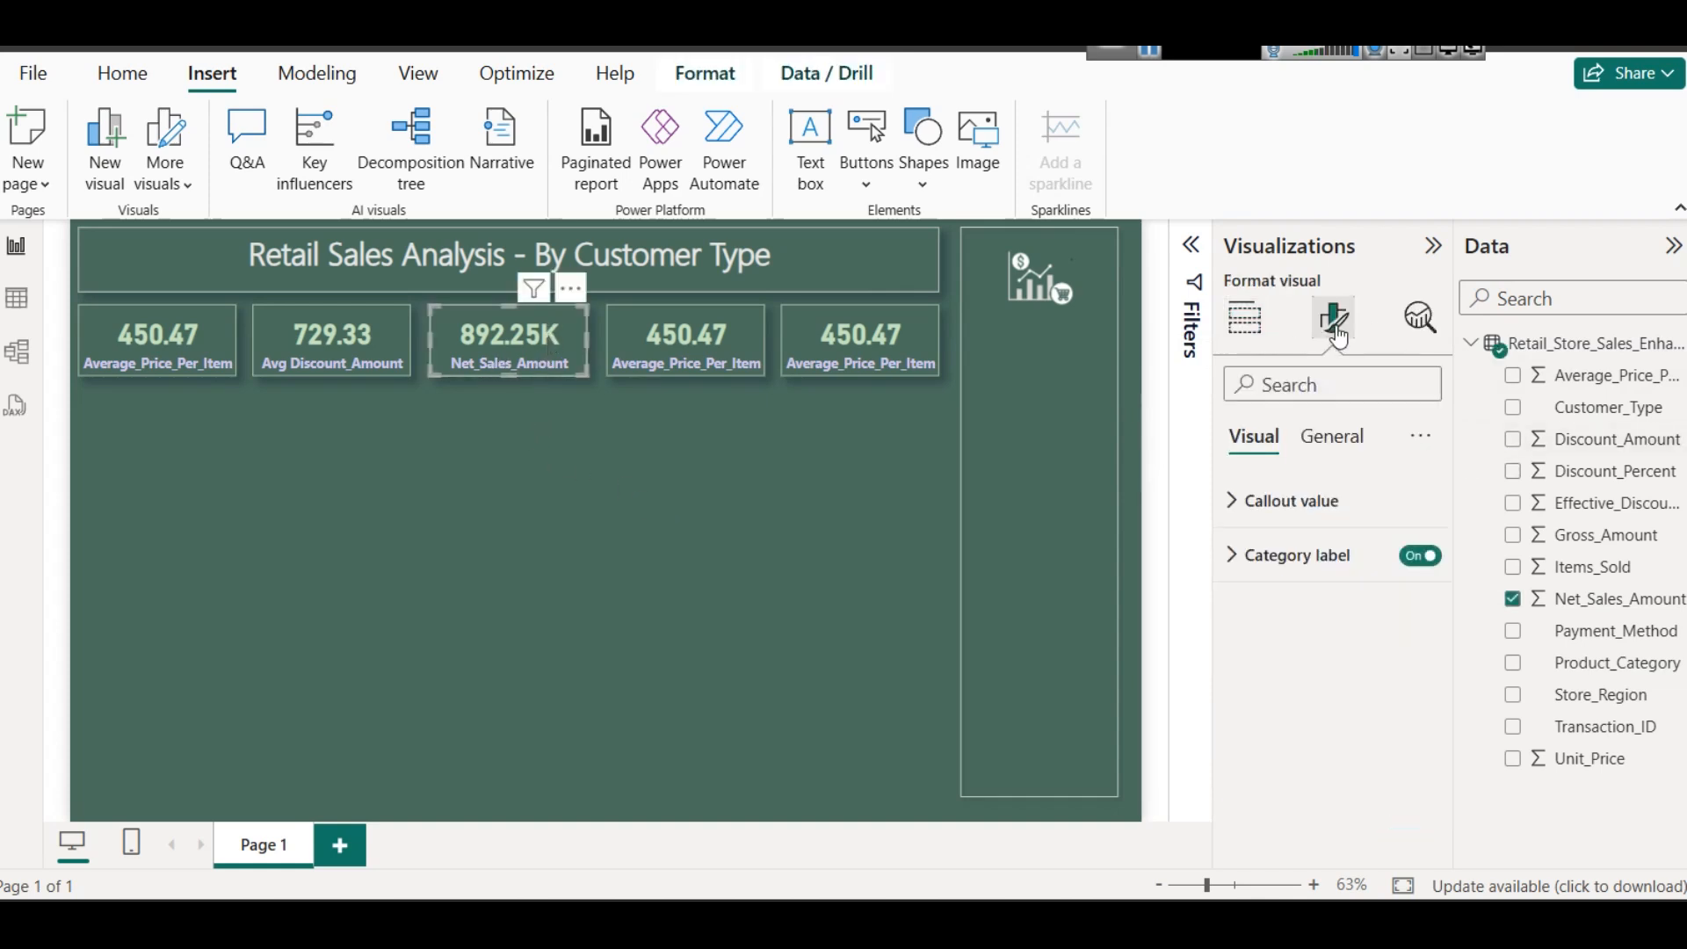
click(1318, 505)
scroll(1301, 694, down, 3)
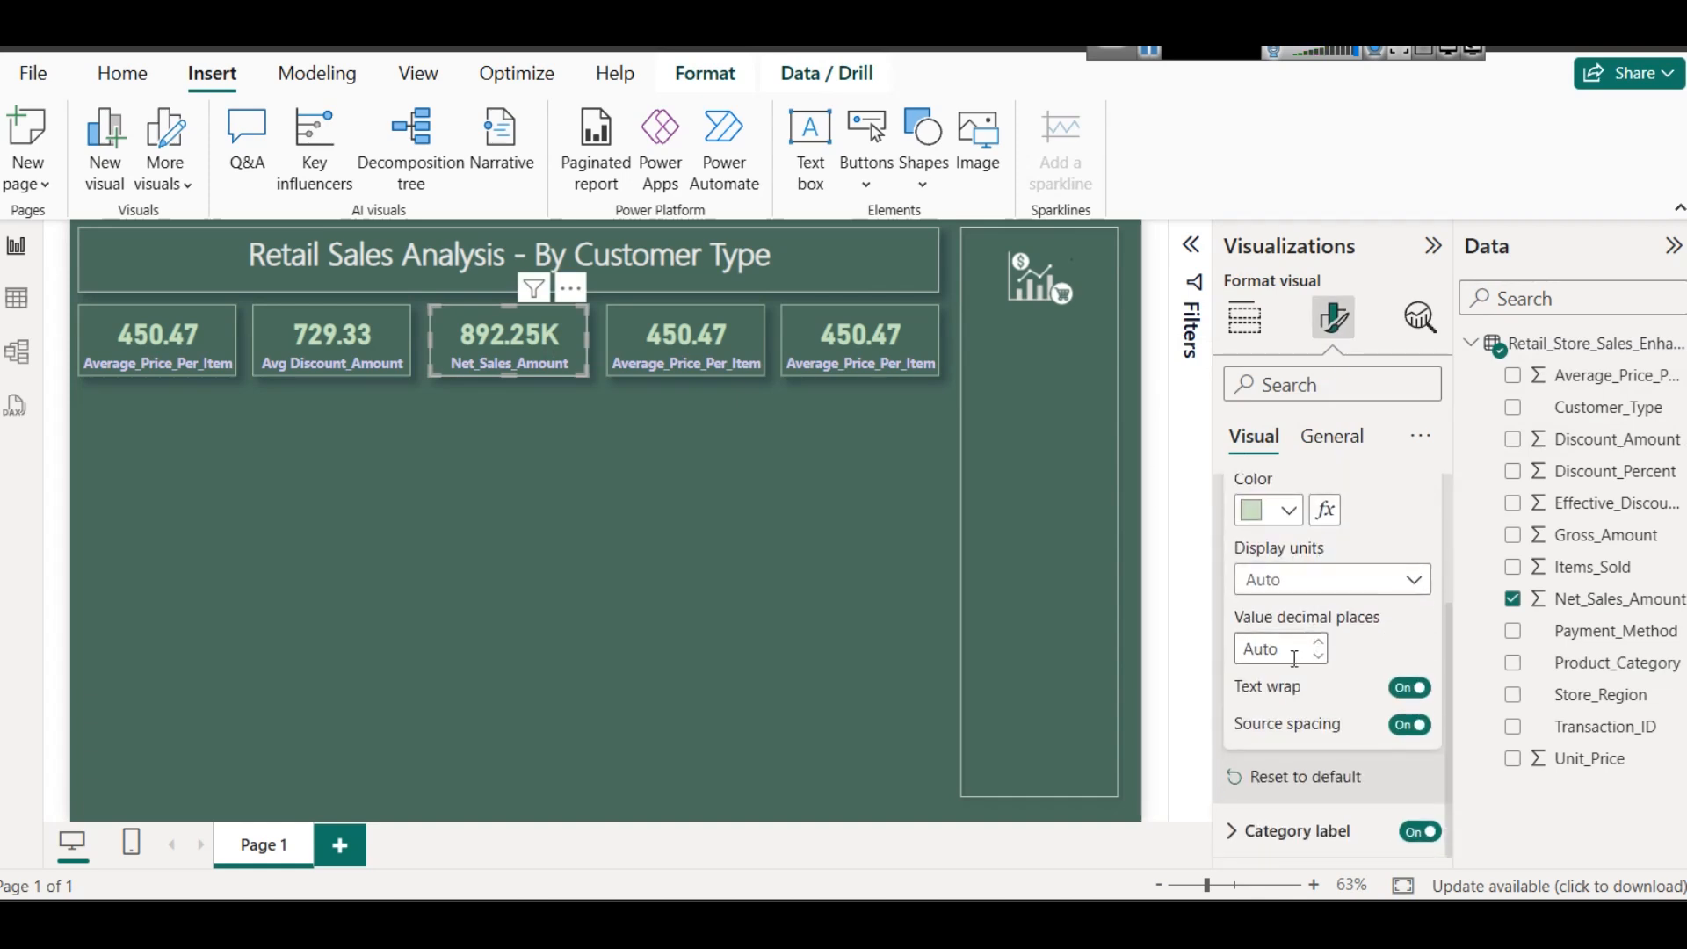
- Try Millions, Billions and None as the display units of the Net_Sales_Amount card's callout value
click(1325, 586)
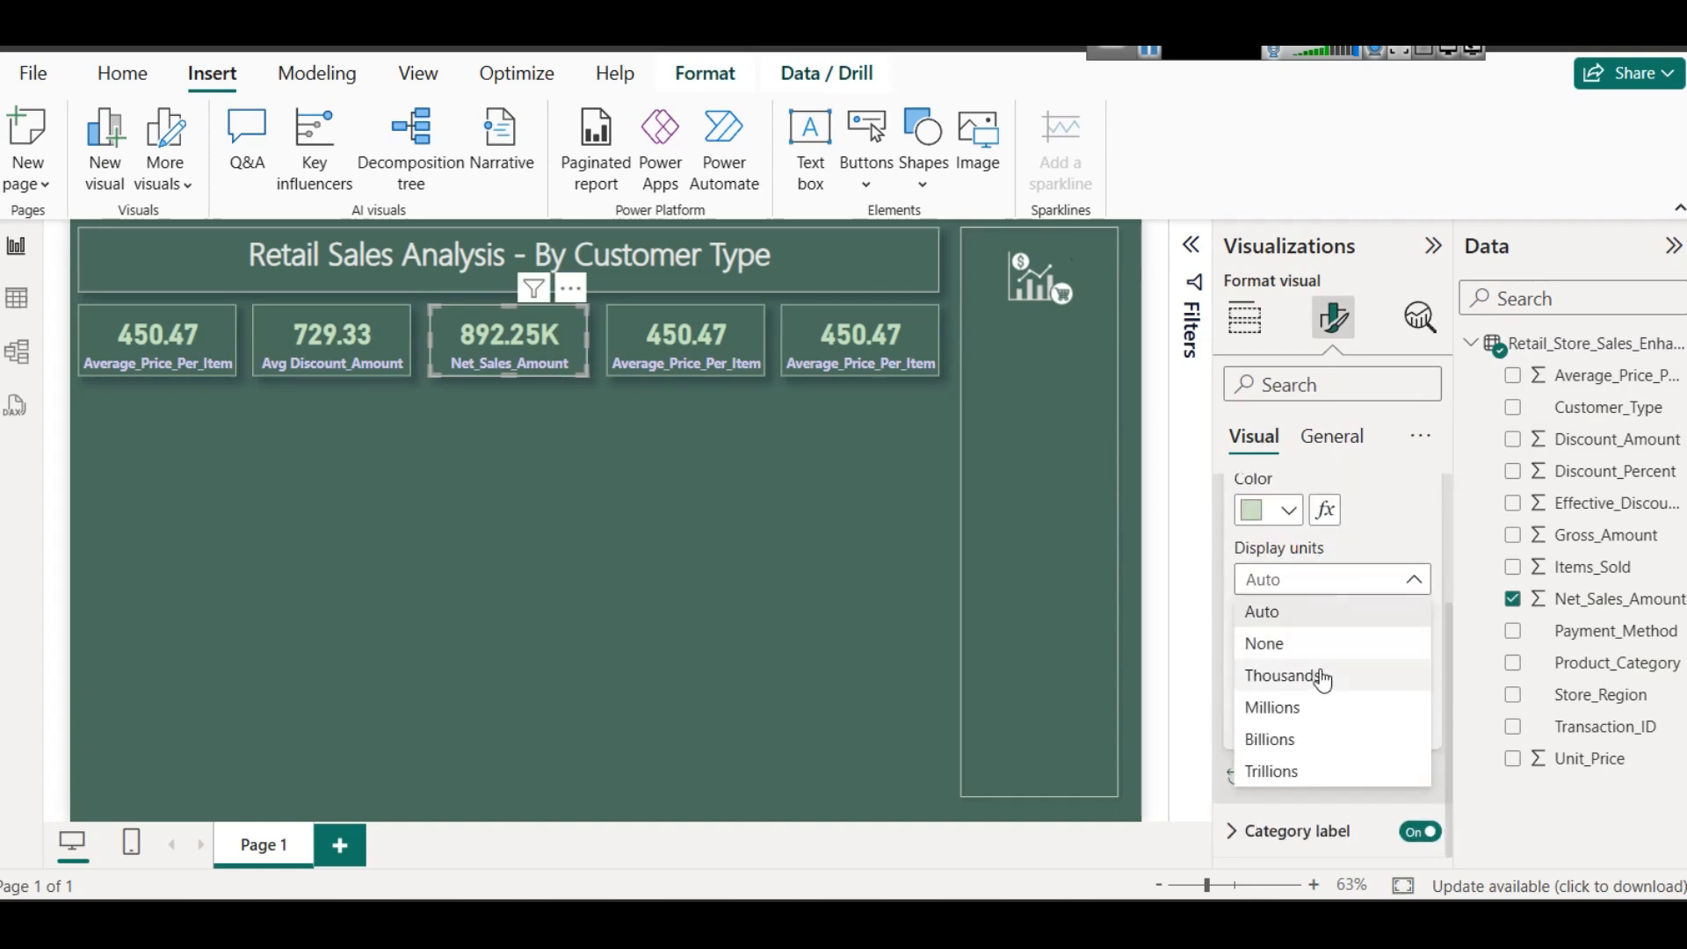
click(1319, 707)
click(1292, 584)
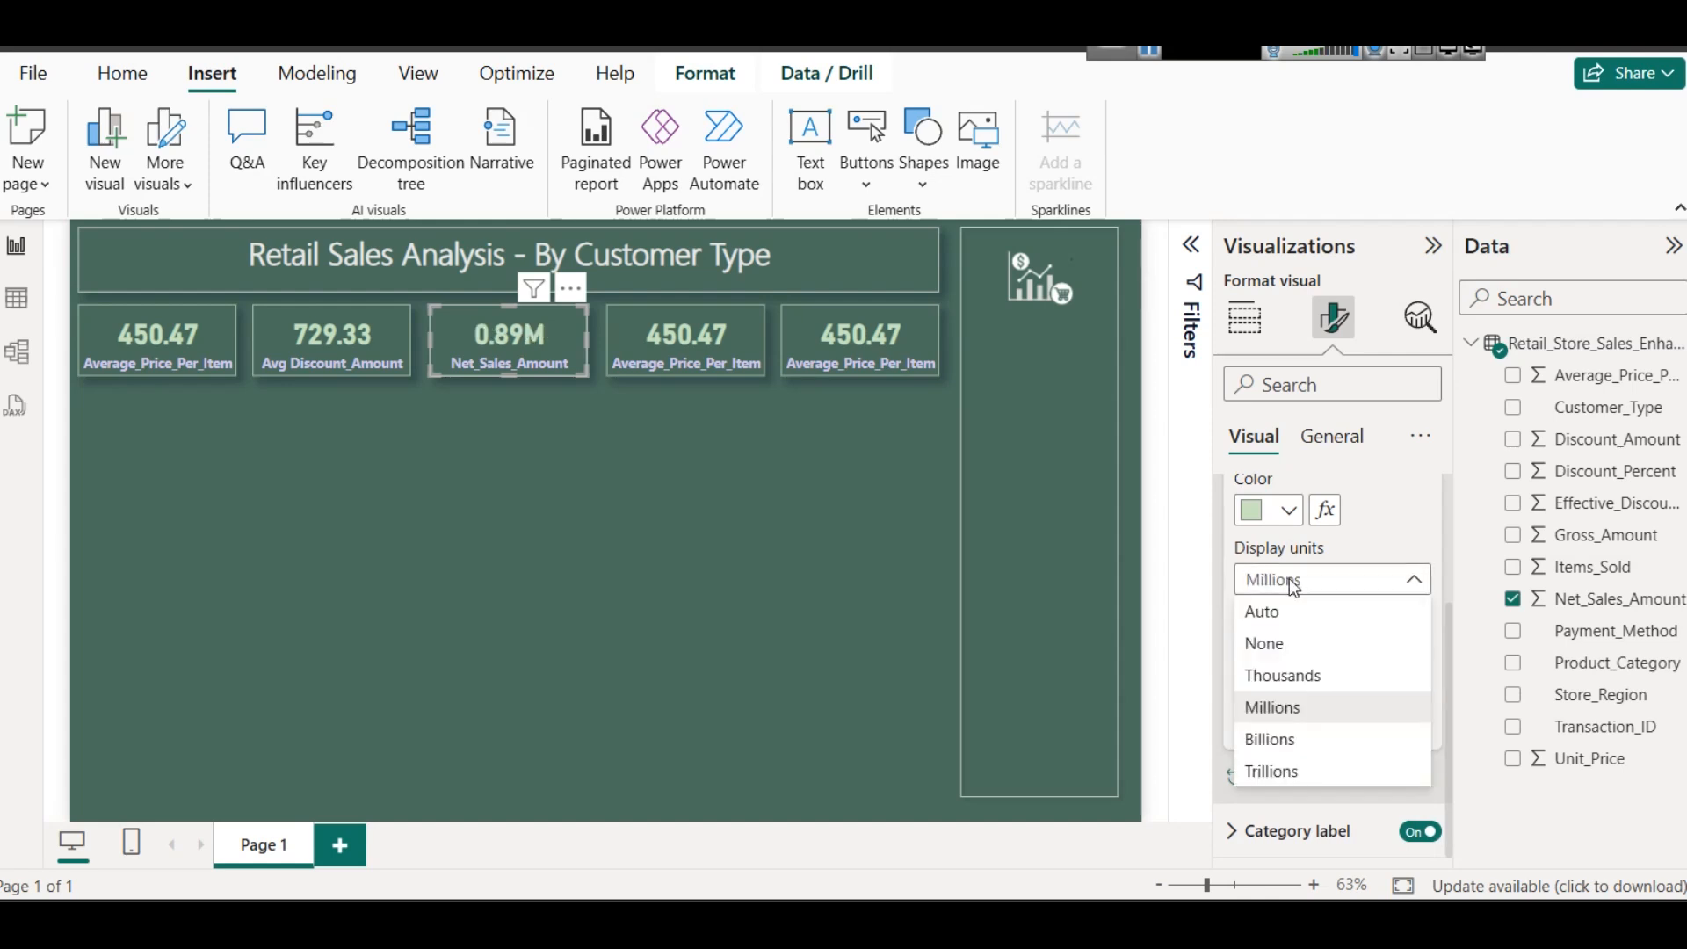
click(1265, 738)
click(1283, 587)
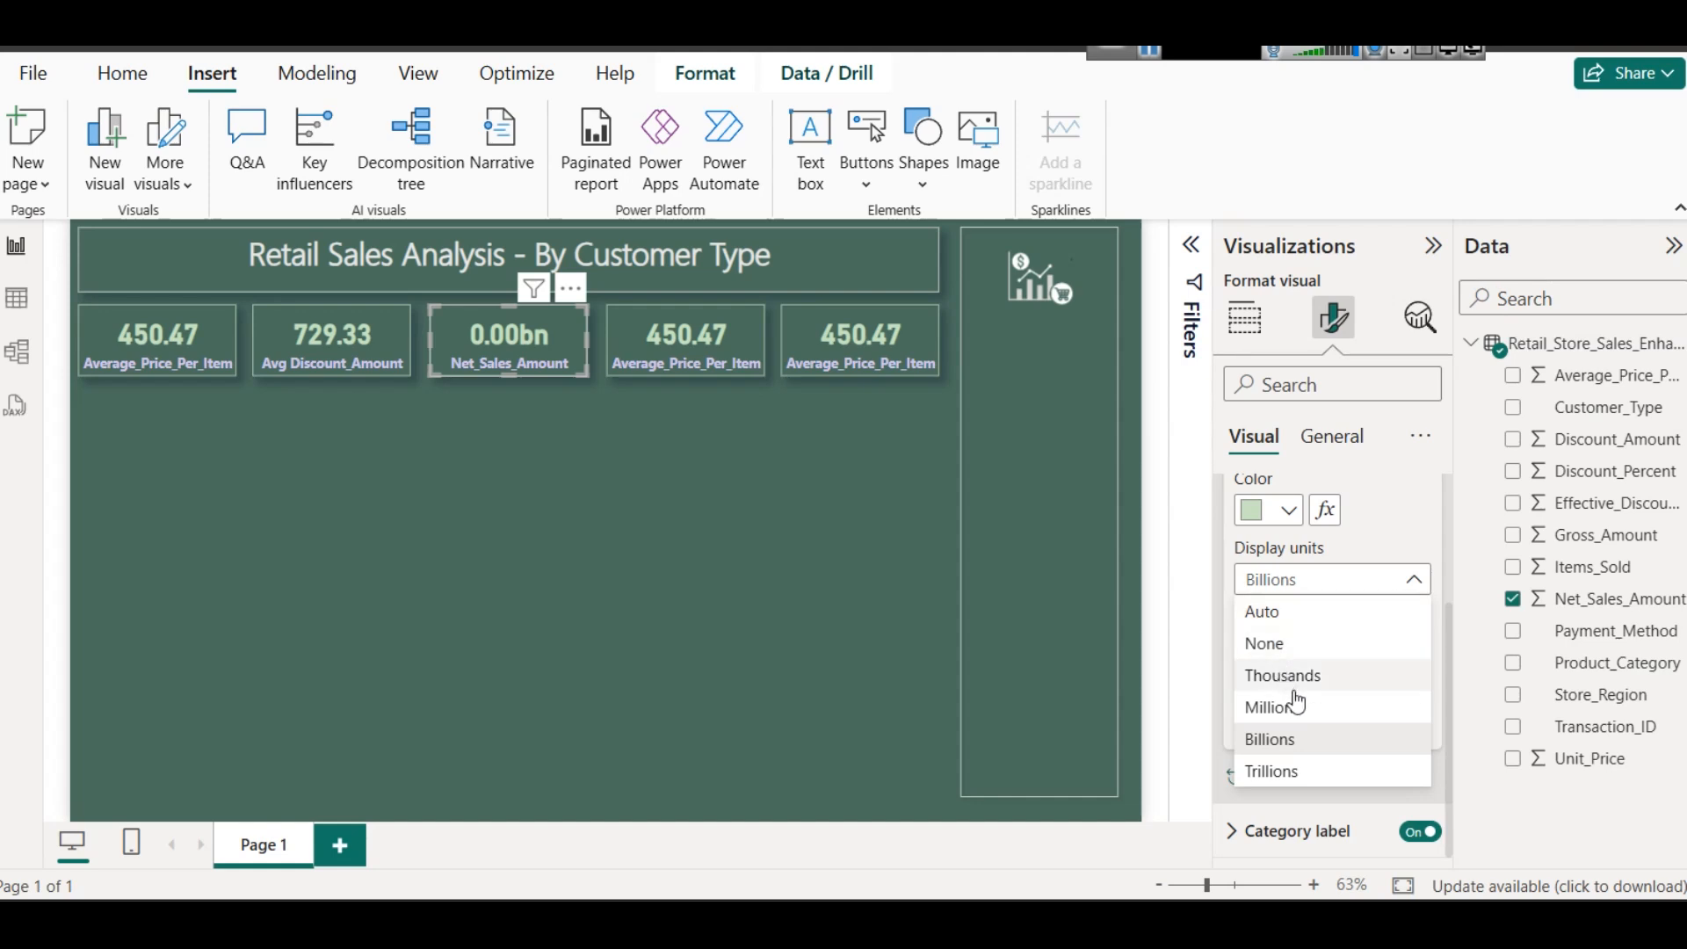
click(1273, 645)
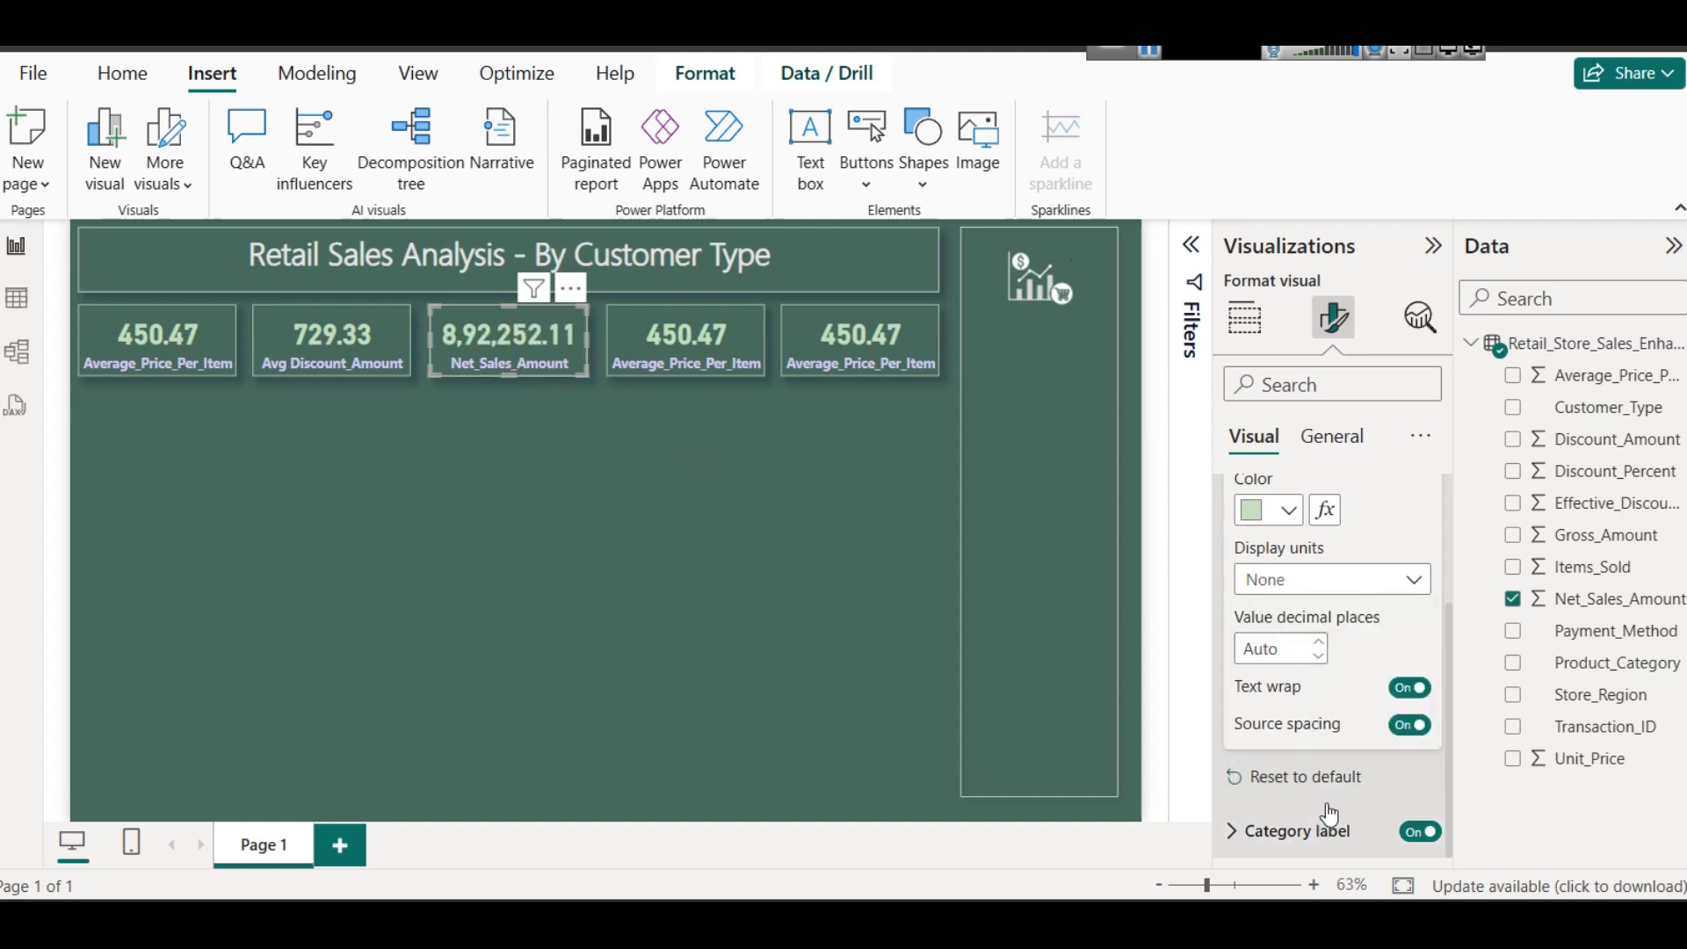
- Set the display units of the Net_Sales_Amount card's callout value to Thousands
click(1331, 582)
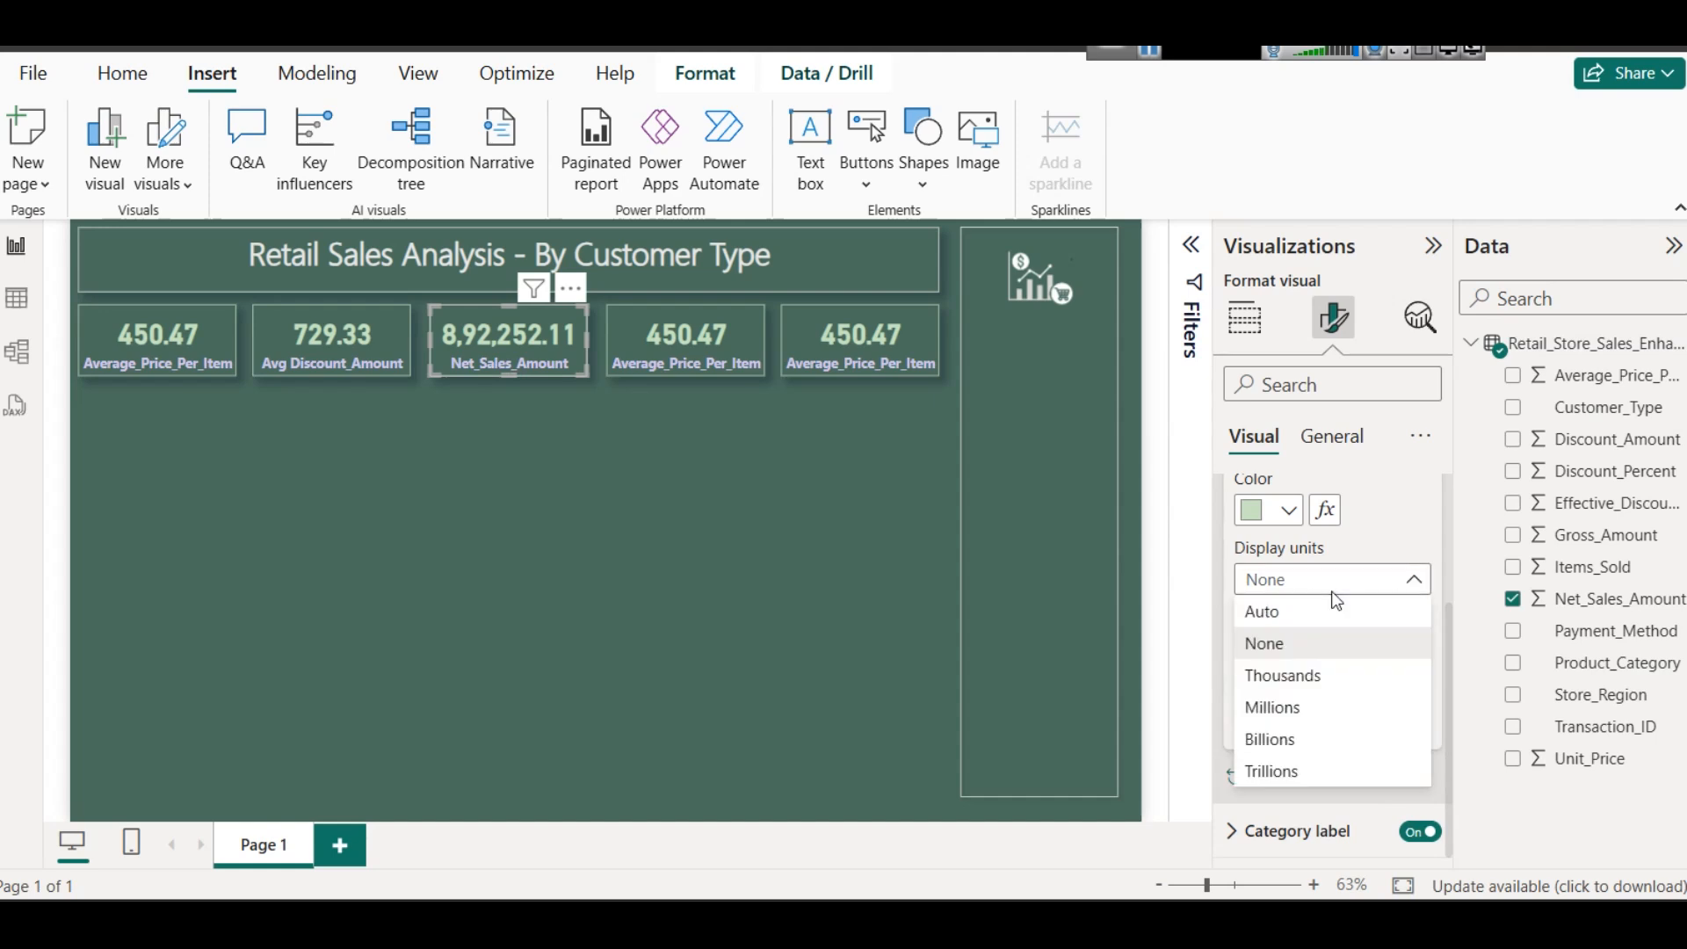
click(1329, 683)
click(543, 515)
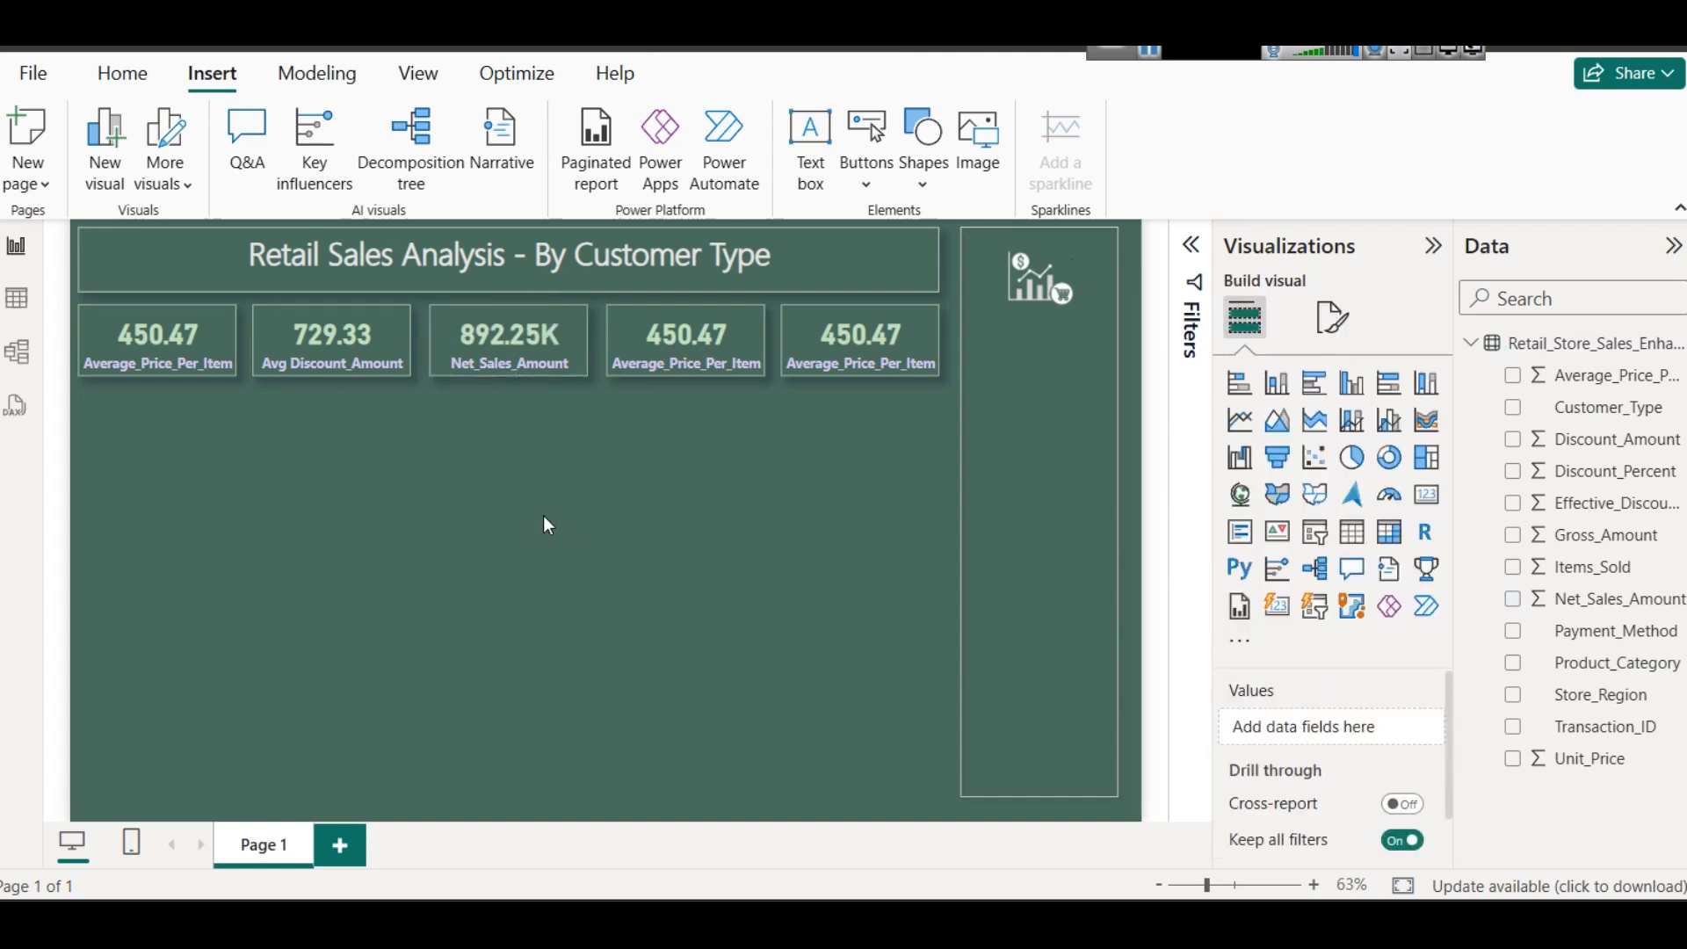
click(529, 350)
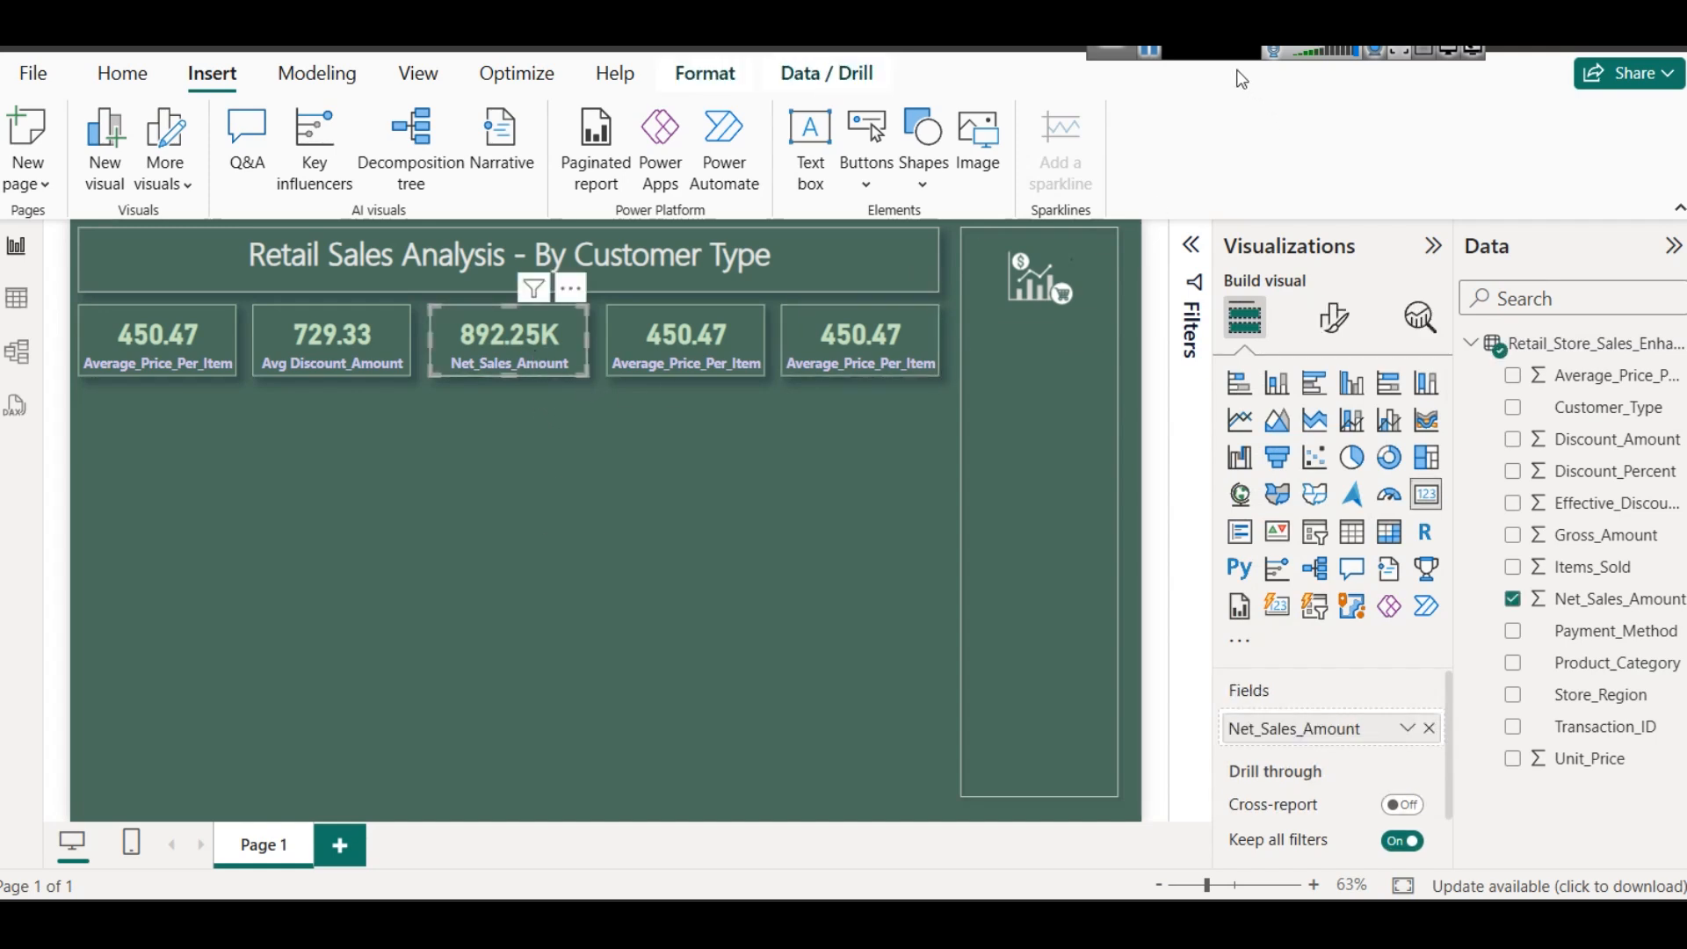
- Check the columns in the data table and replace the fourth card's field with Unit_Price, aggregated as Average
click(733, 335)
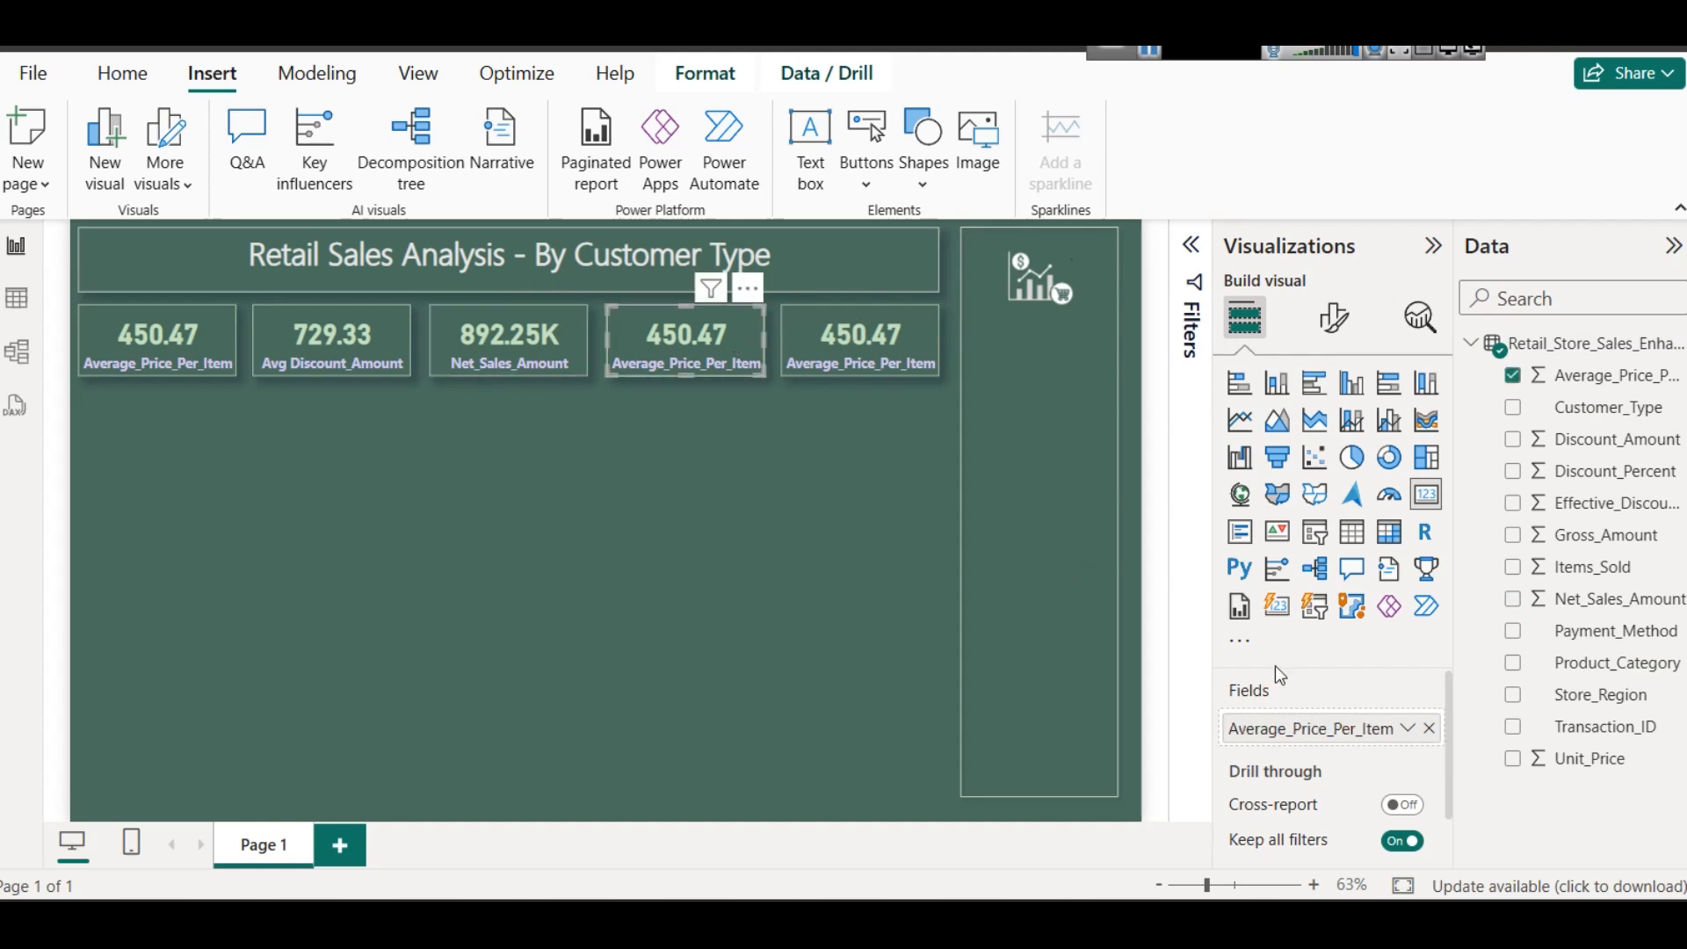
click(1428, 729)
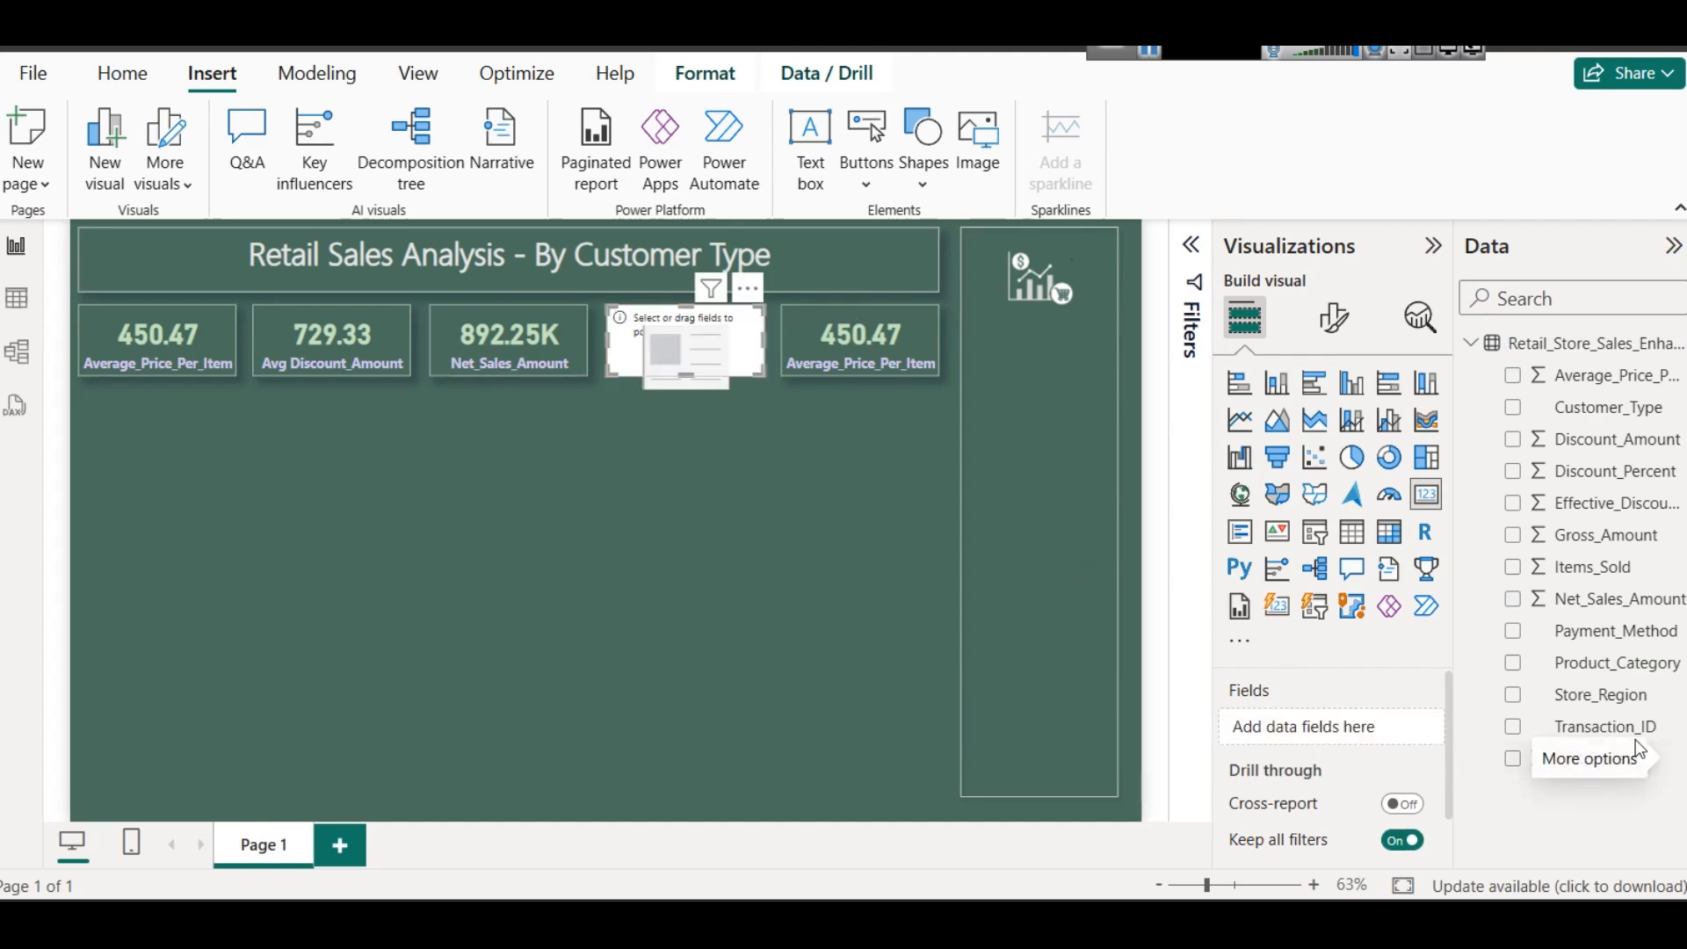
click(16, 301)
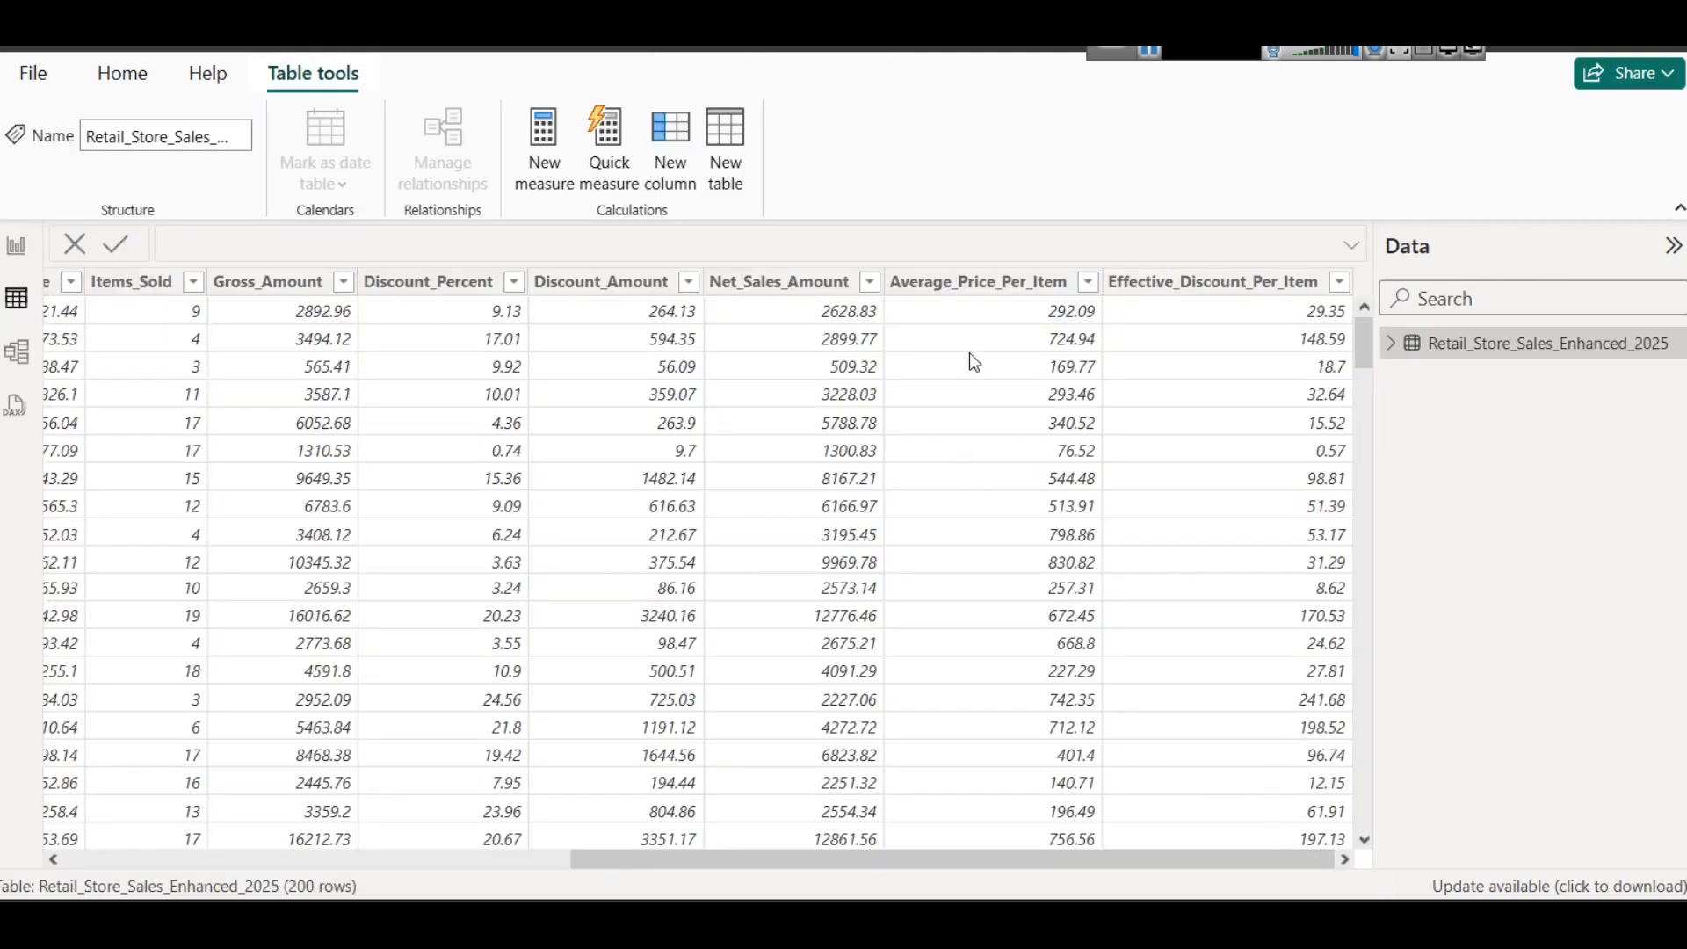
drag(1009, 856, 633, 793)
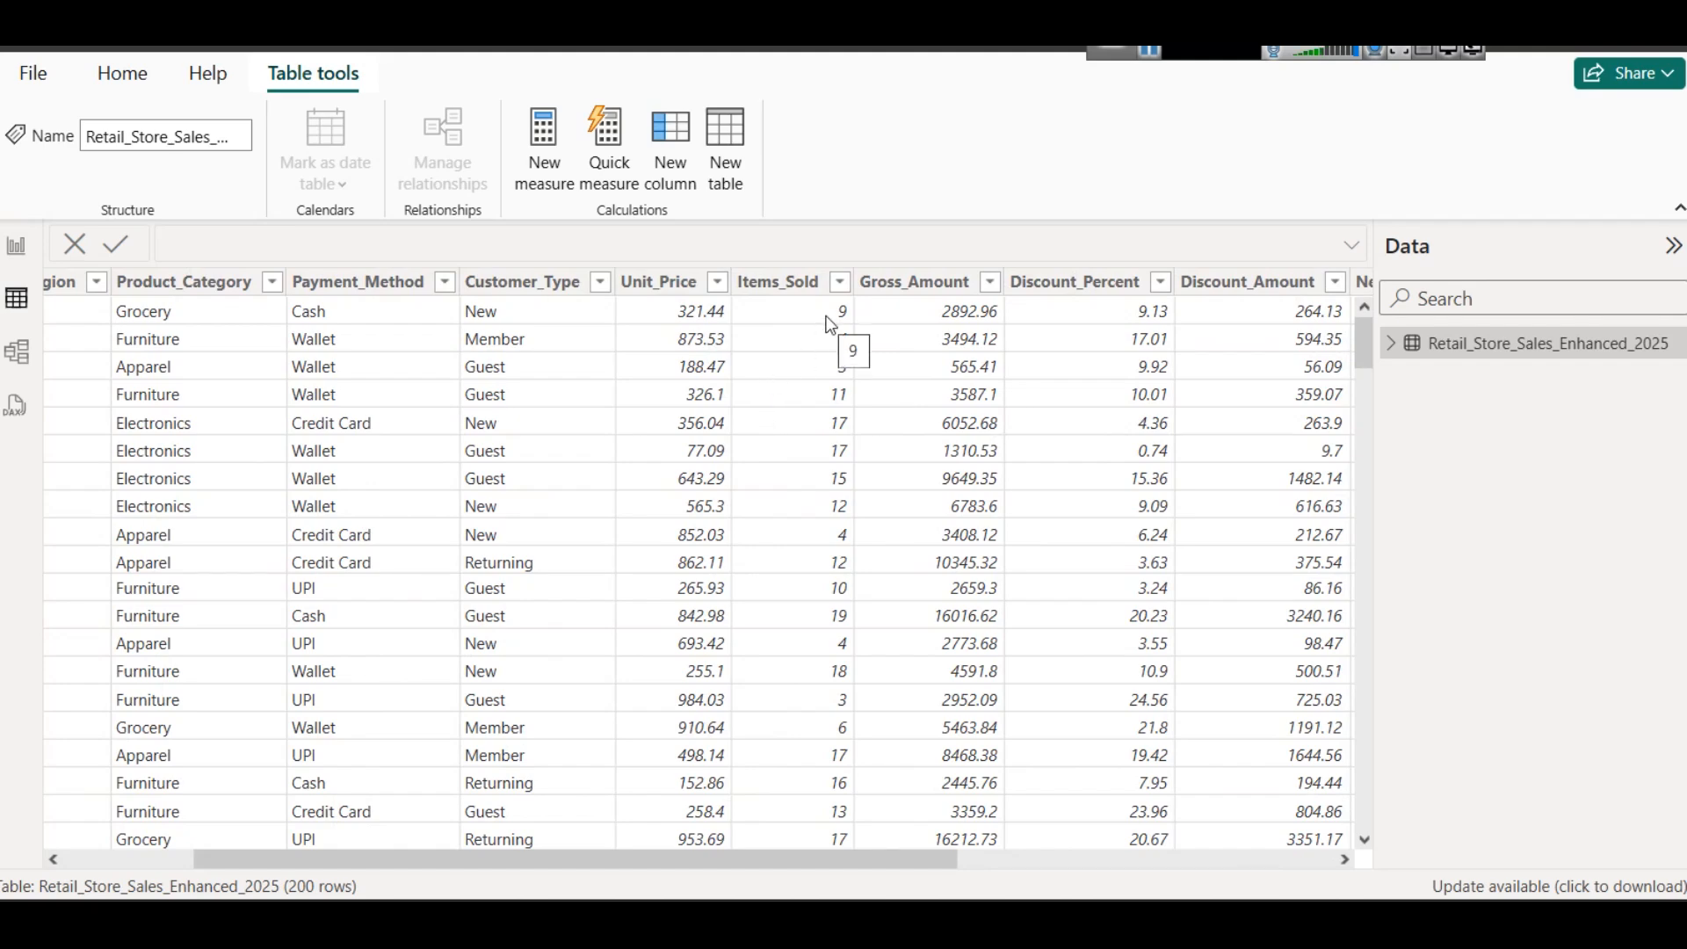
click(16, 245)
drag(1627, 757, 1318, 727)
click(1404, 729)
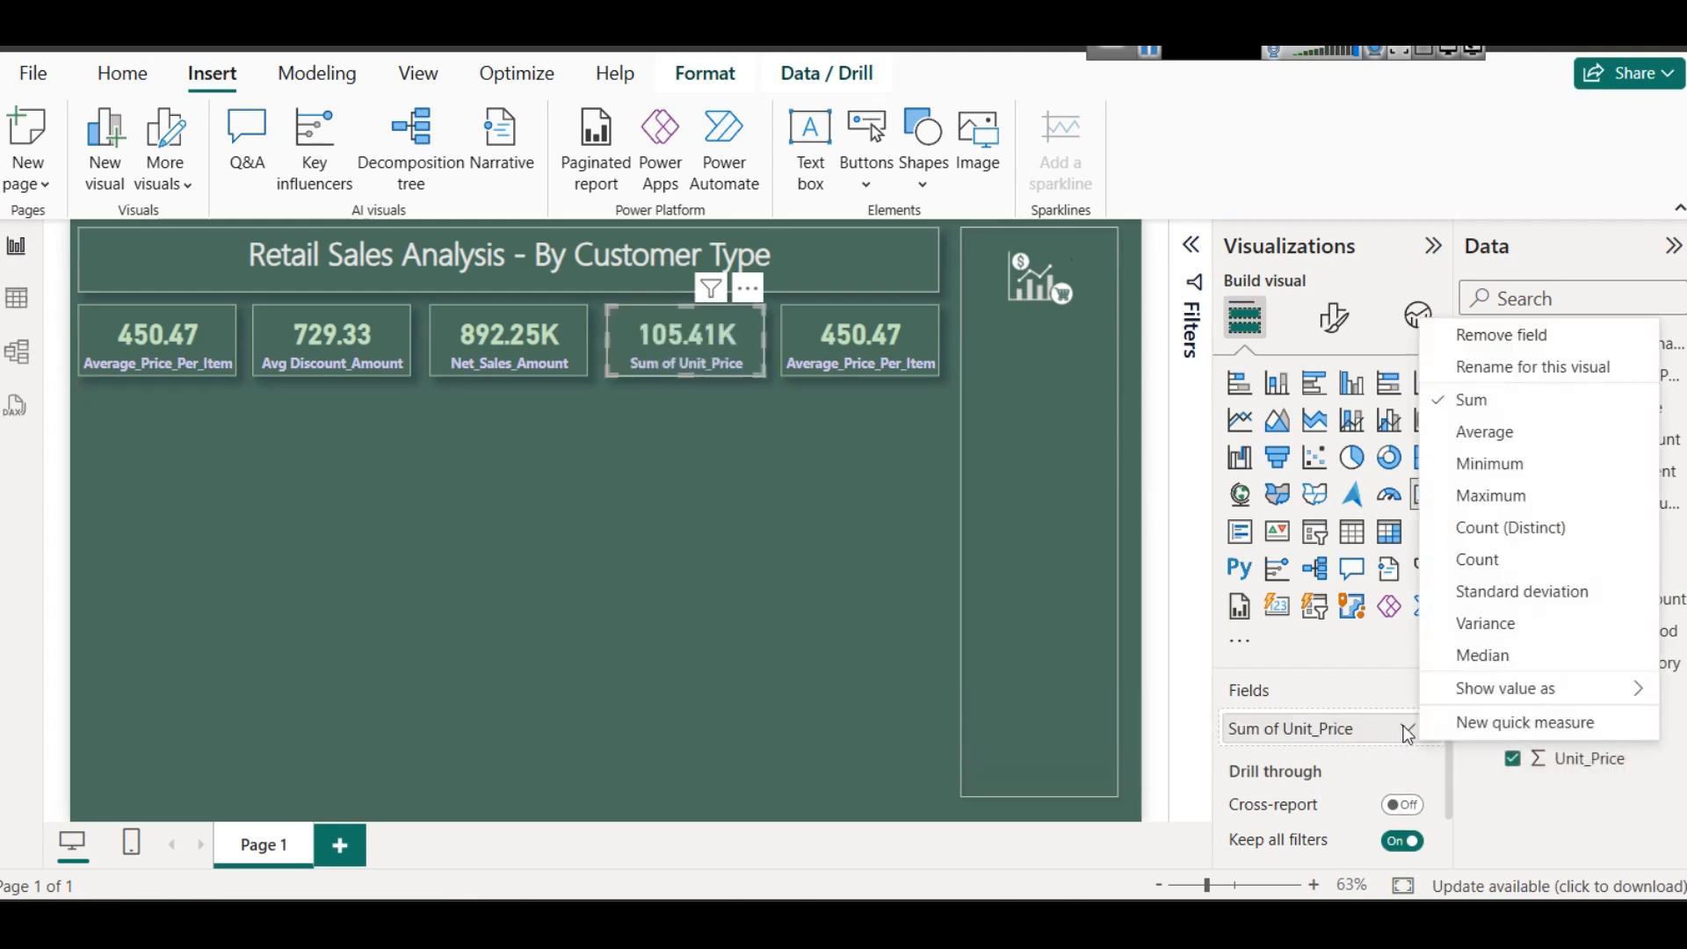
click(1506, 430)
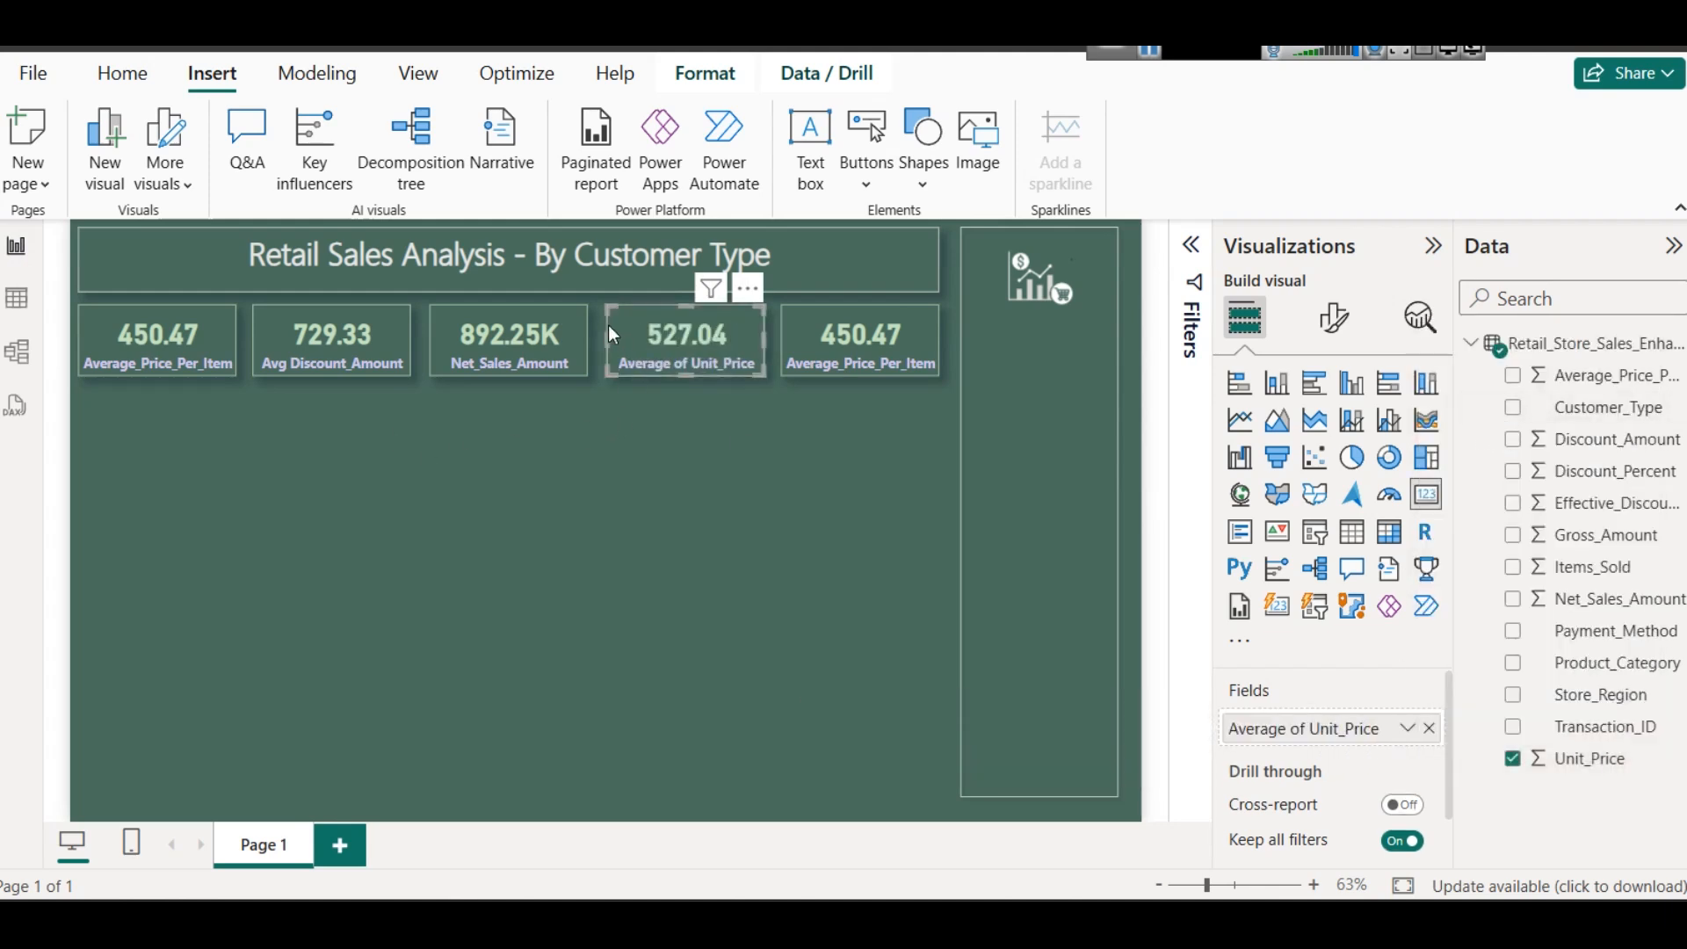
click(865, 480)
- Replace the fifth card's Average_Price_Per_Item field with Items_Sold
click(819, 362)
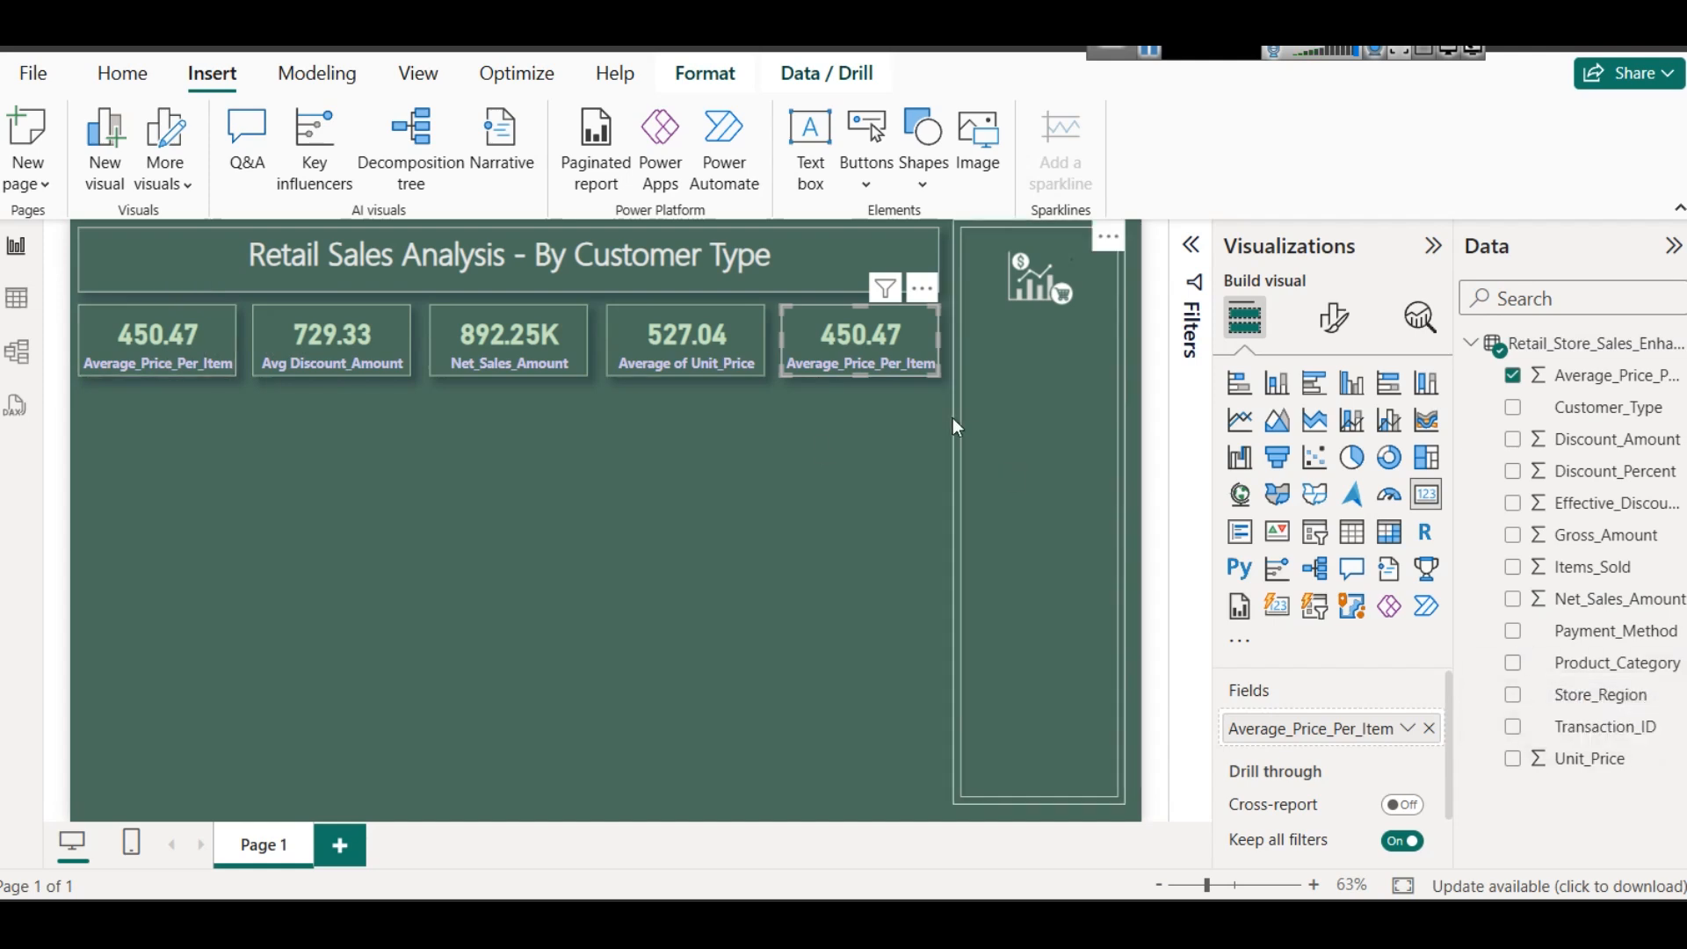
click(1428, 729)
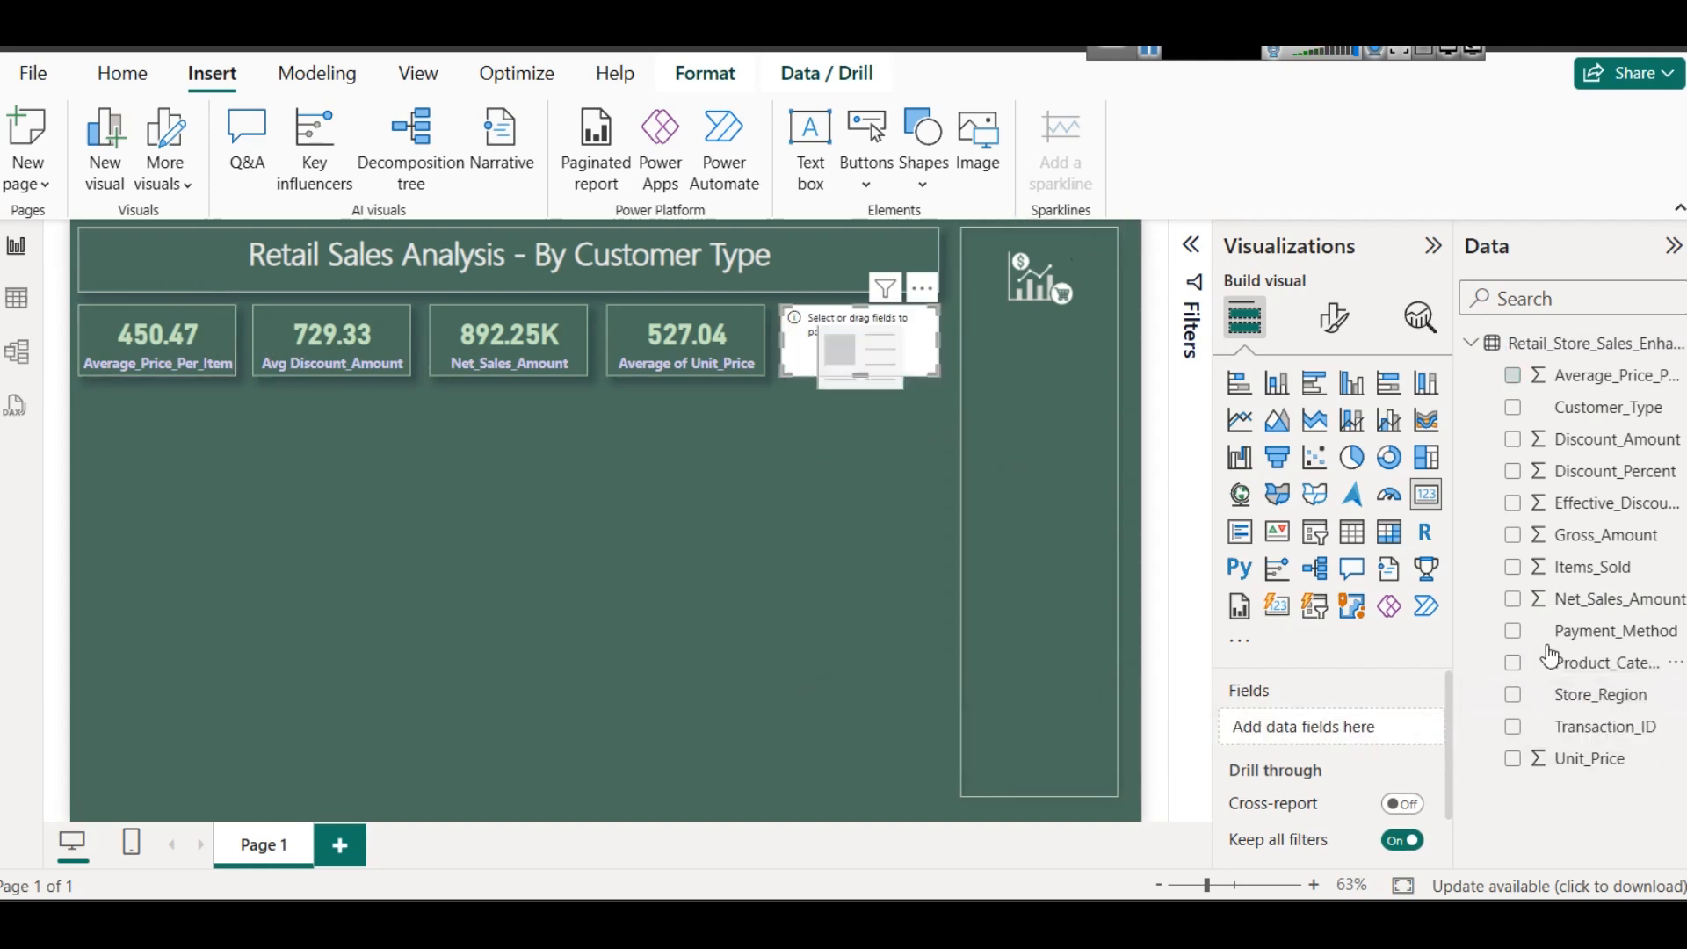
drag(1582, 567, 1323, 729)
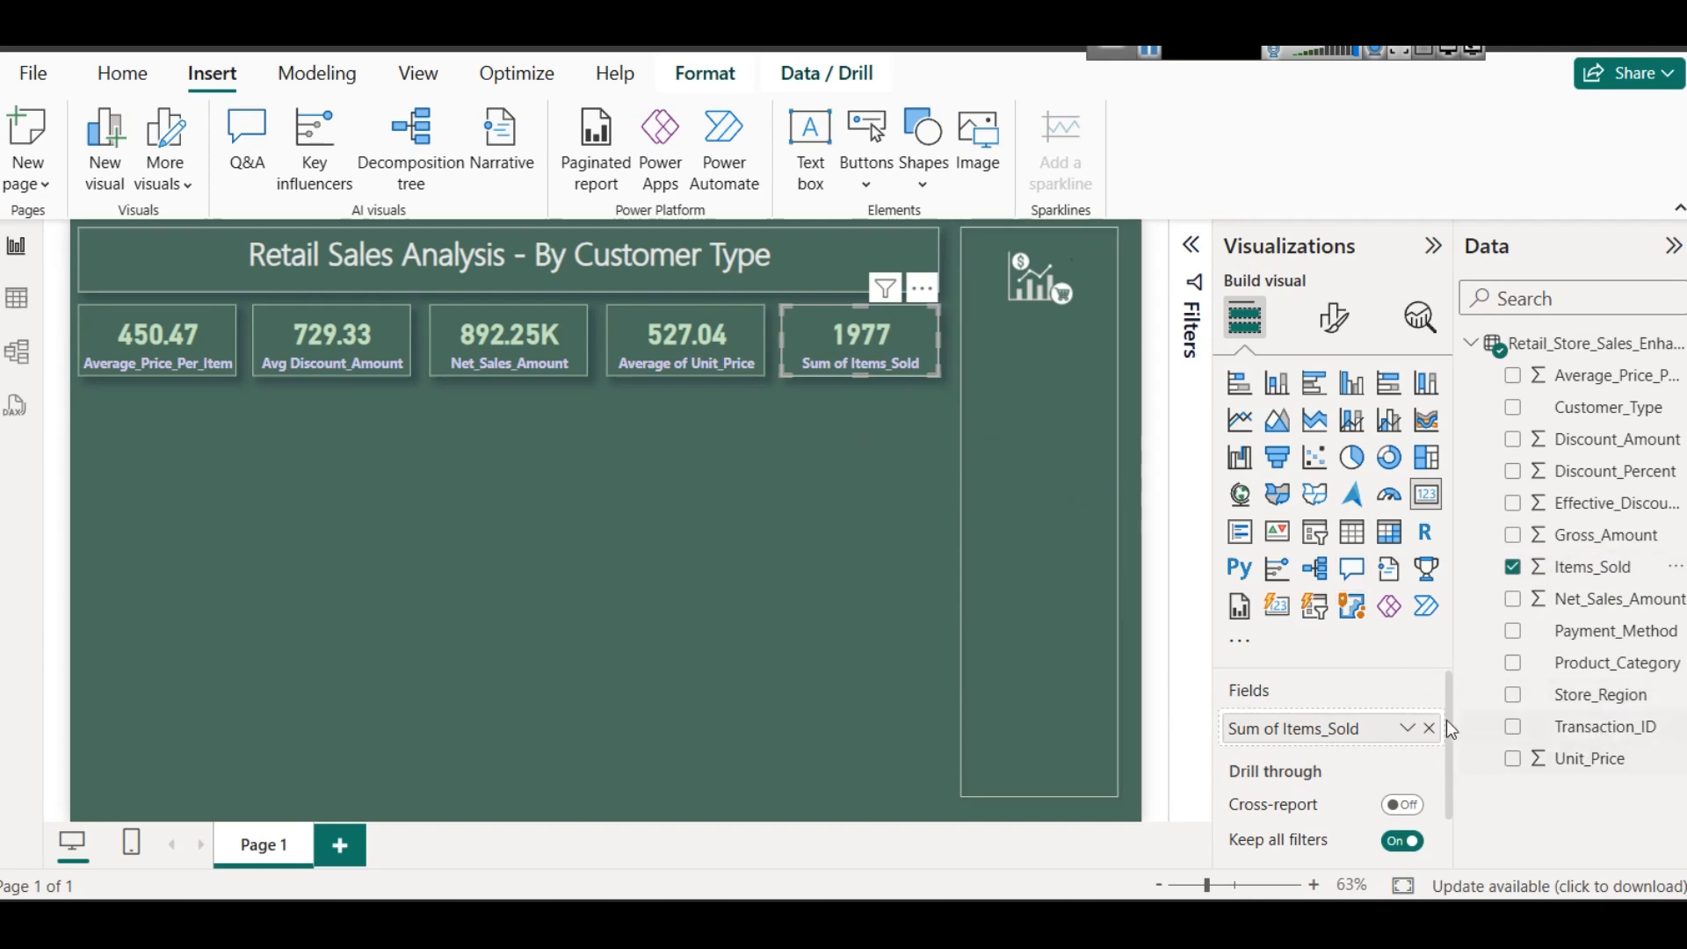
- Rename the fifth card's field for this visual as Items_Sold, dropping the "Sum of" prefix
click(1407, 728)
click(1484, 367)
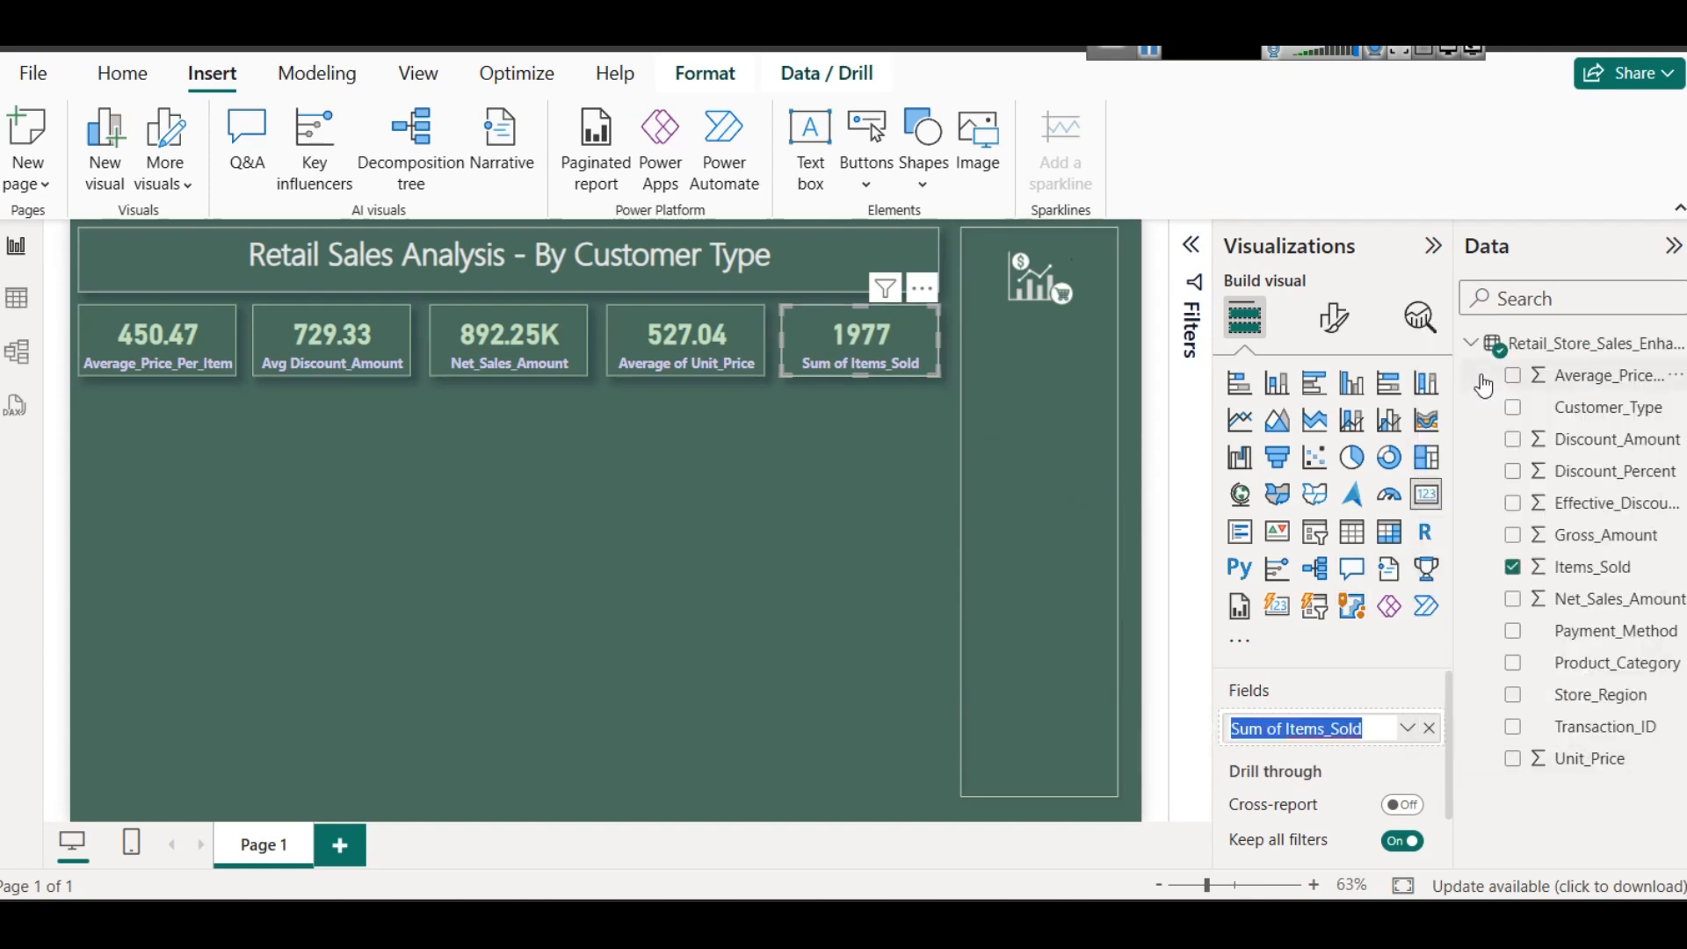
key(Left)
key(shift+Right)
key(shift+Right)
key(shift+Right)
key(shift+Right)
key(shift+Right)
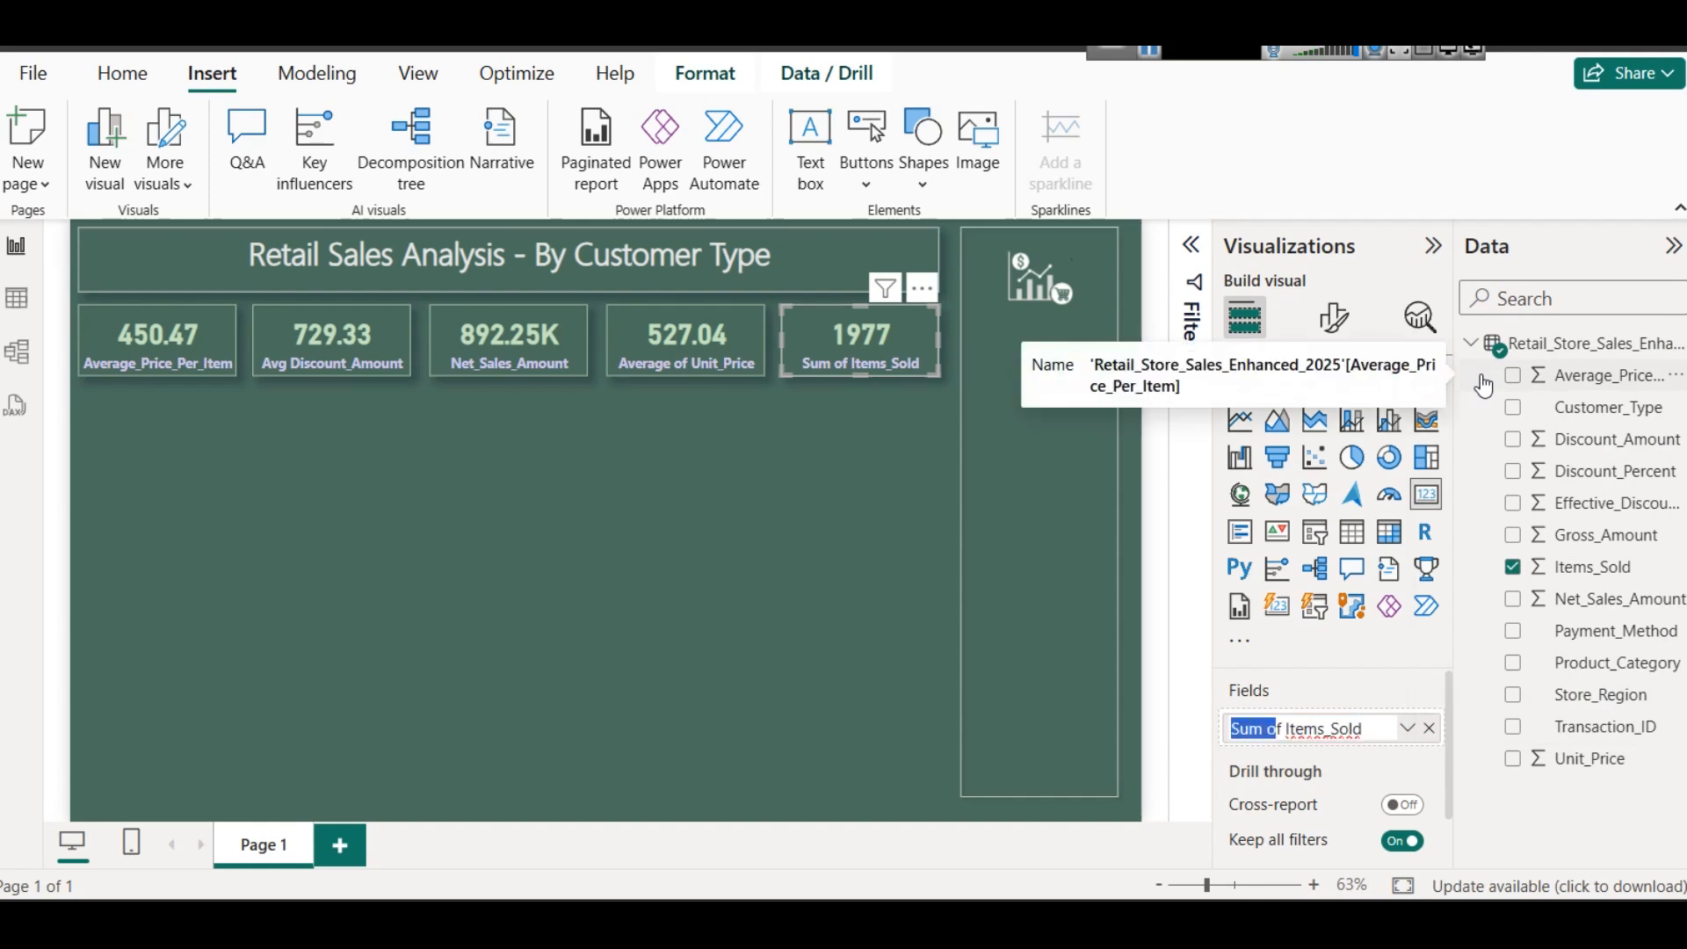
key(BackSpace)
key(Return)
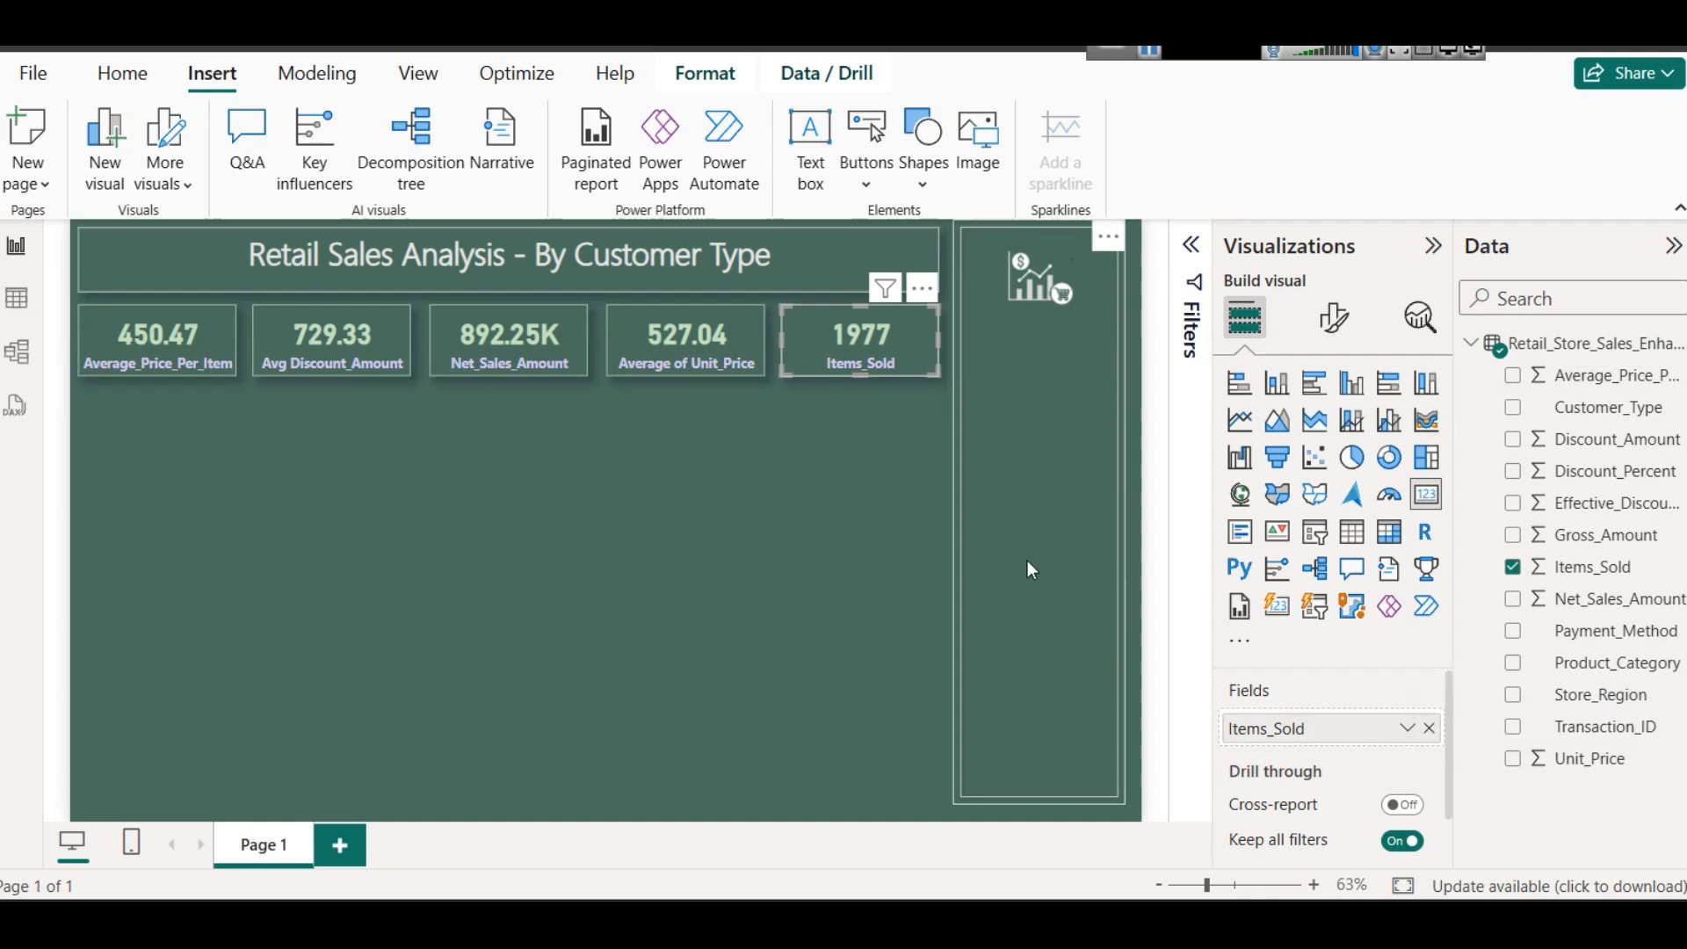
- Rename the fifth card's Items_Sold field for this visual as Total Items_Sold
click(1407, 727)
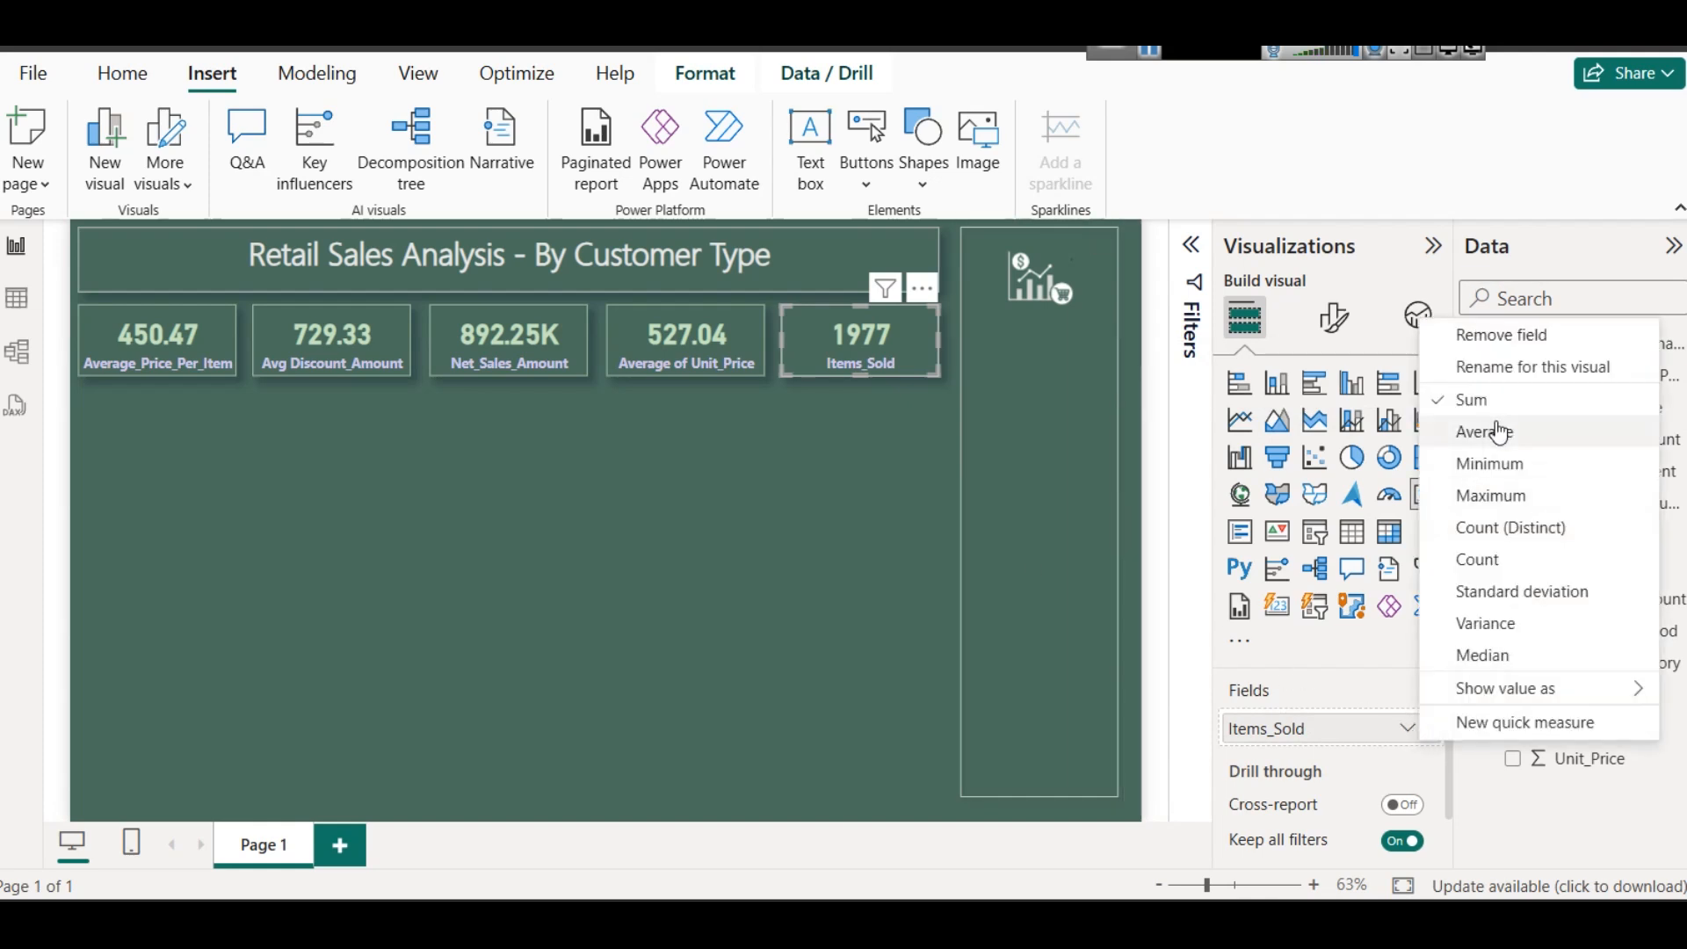
click(1530, 367)
key(Home)
text(Total)
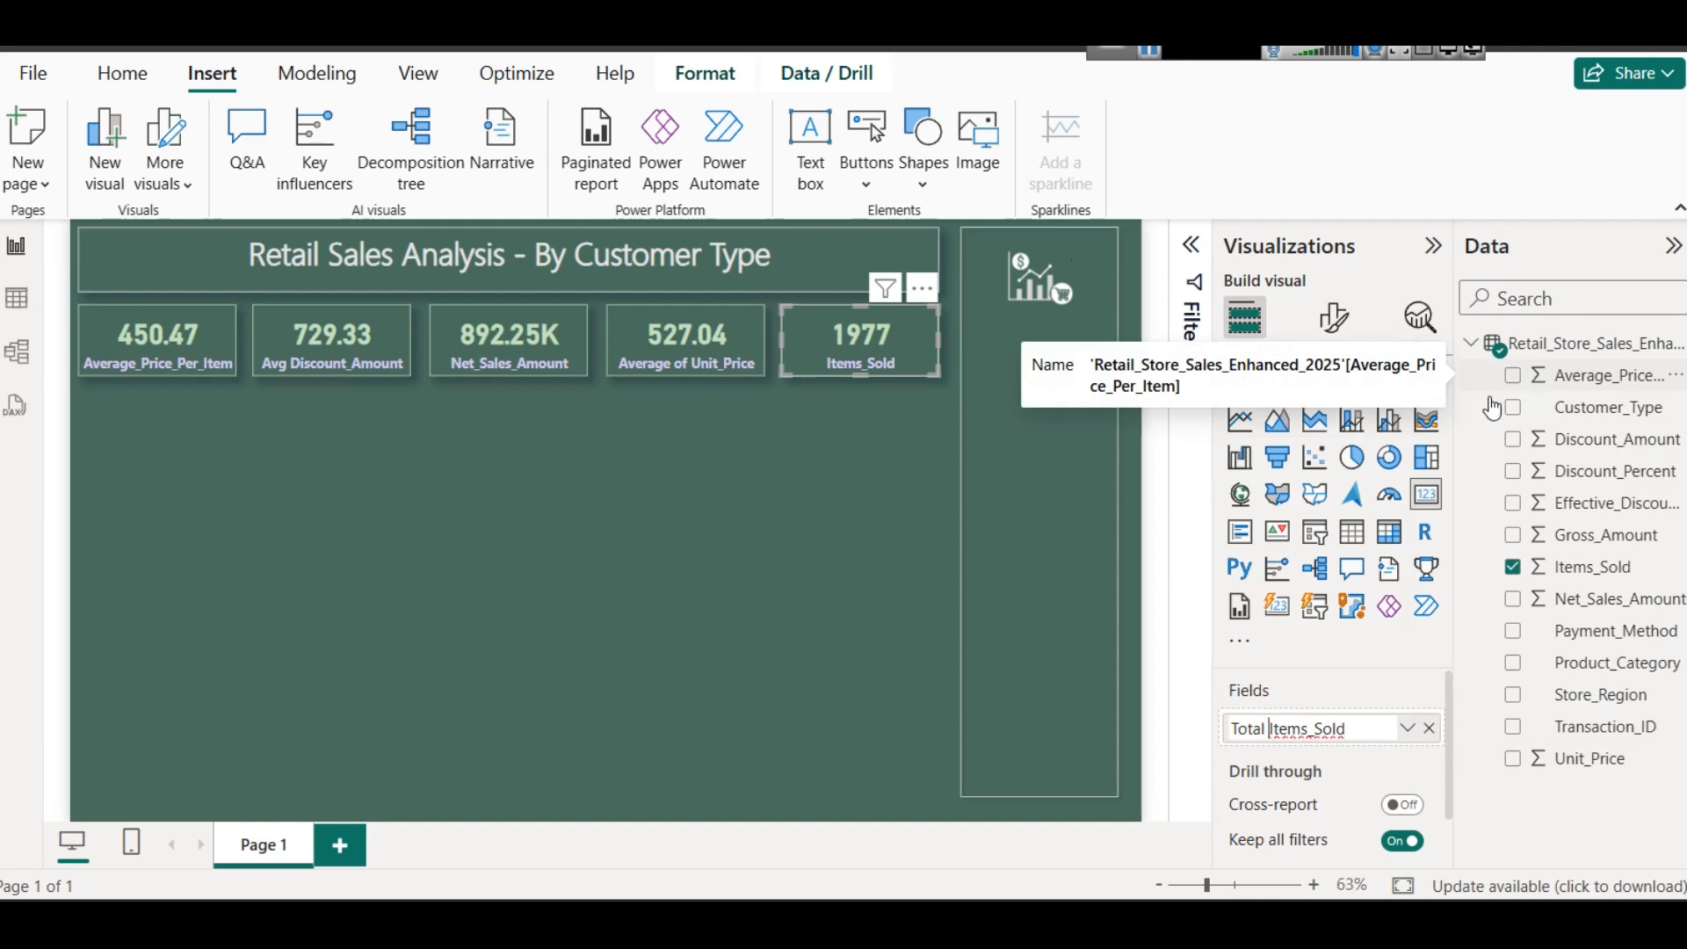
key(Return)
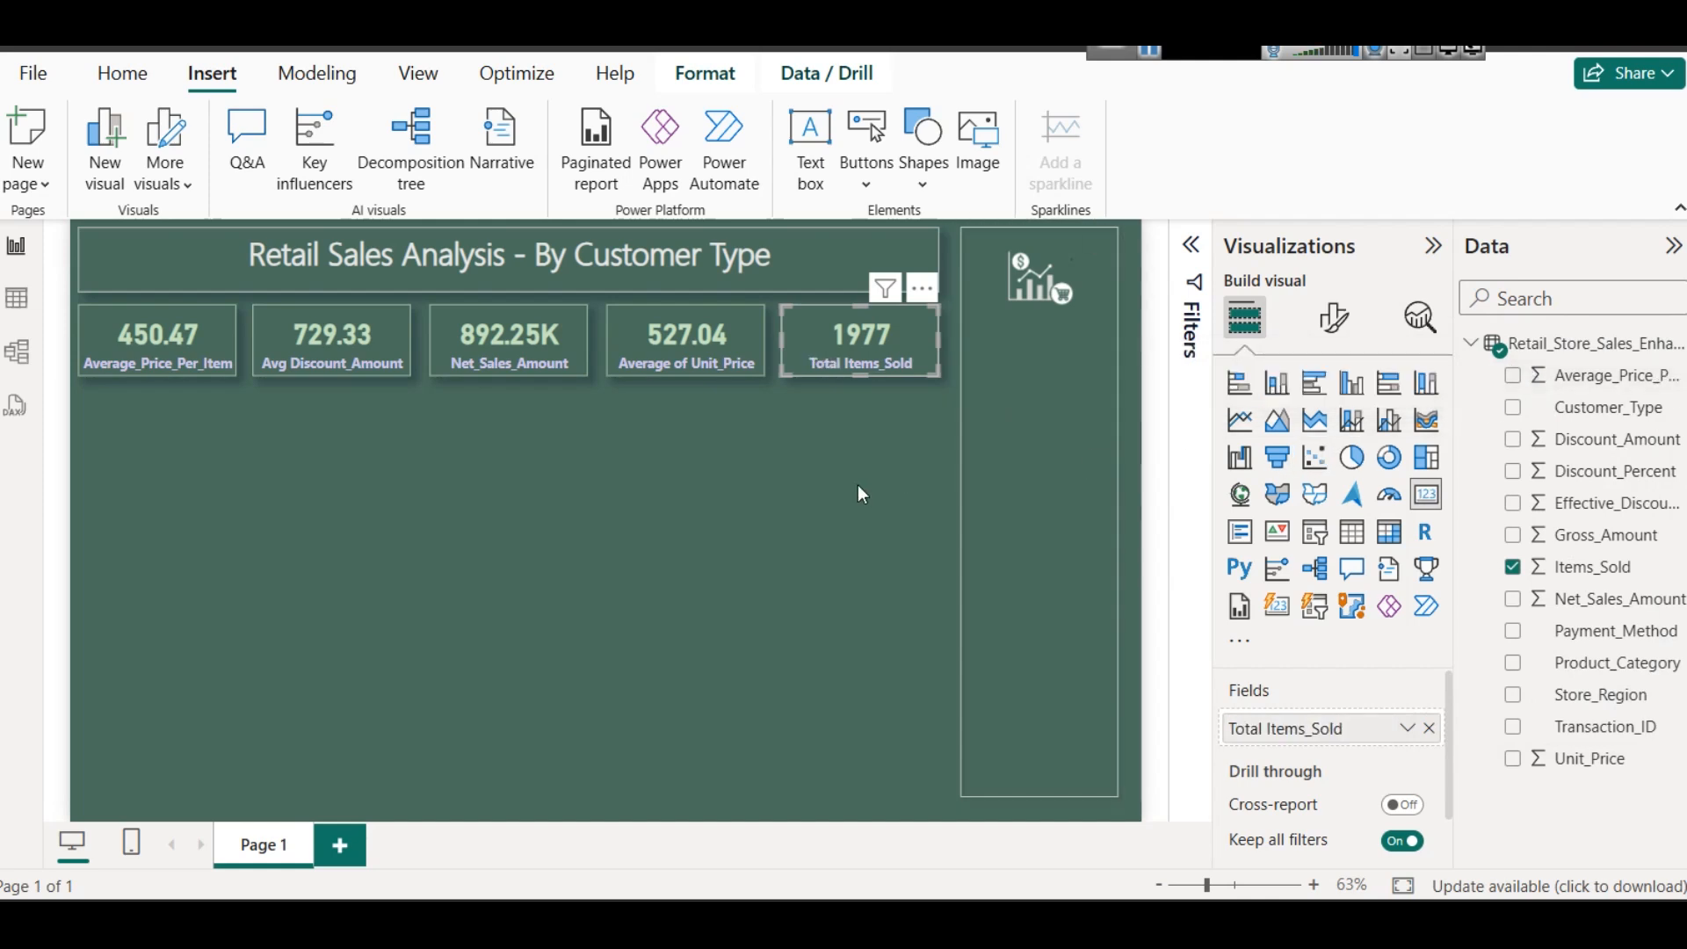
click(744, 480)
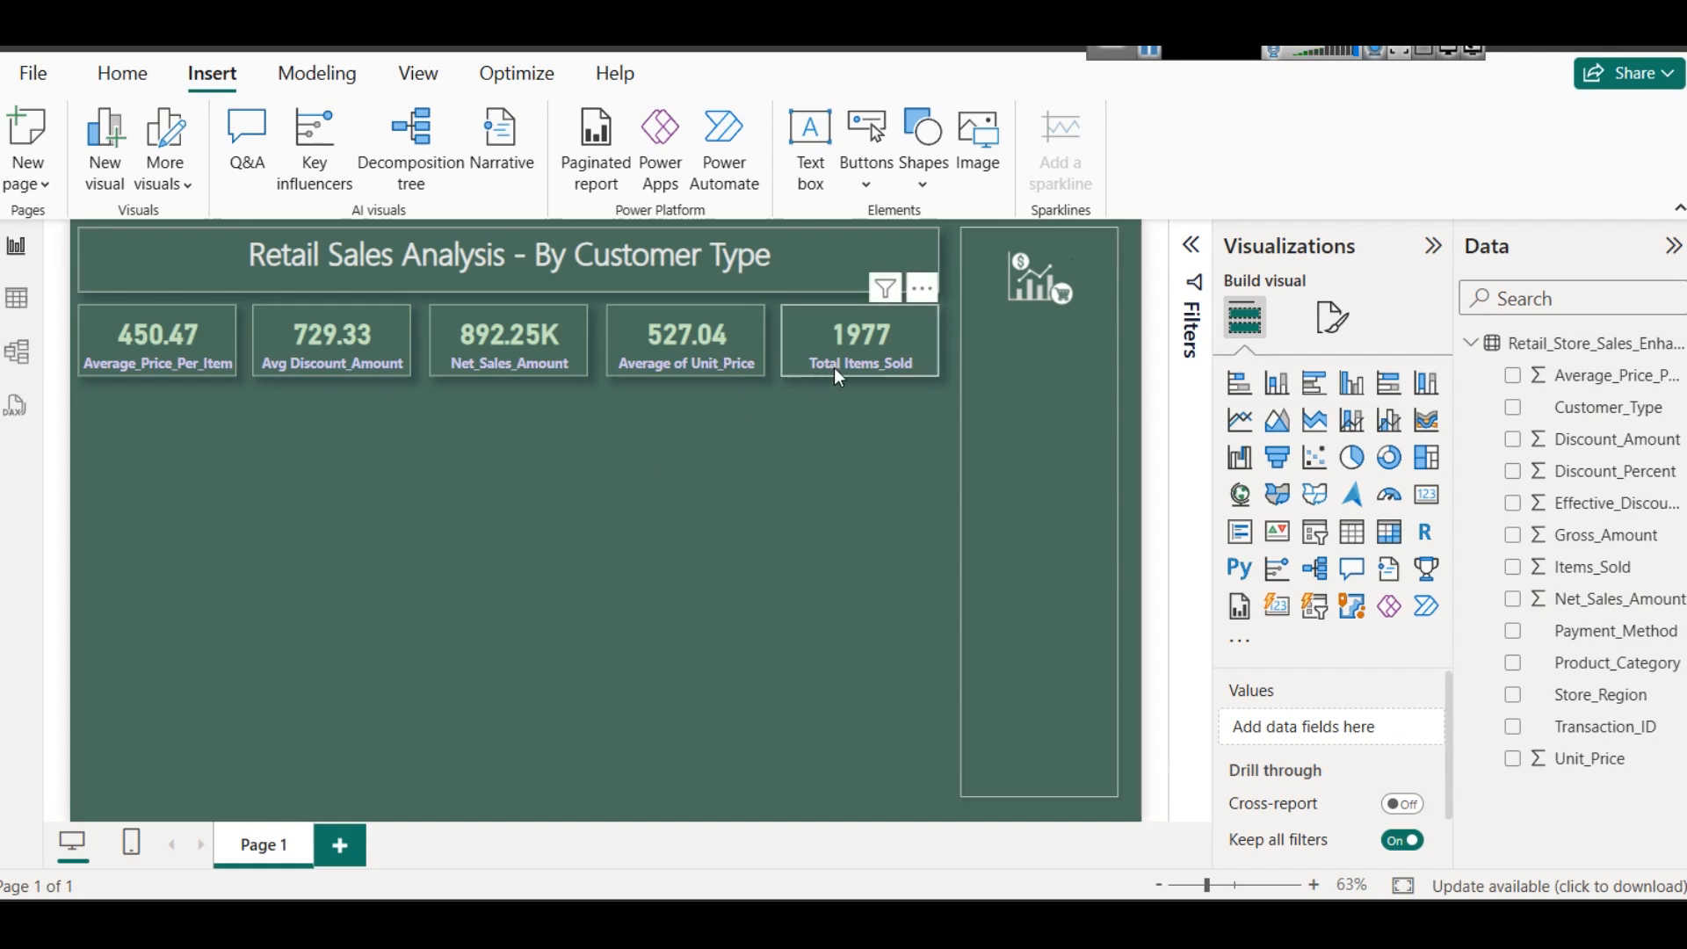
- Open font-icons.txt from the assets folder on drive E:, copy the target emoji and return to the Power BI report
click(1156, 58)
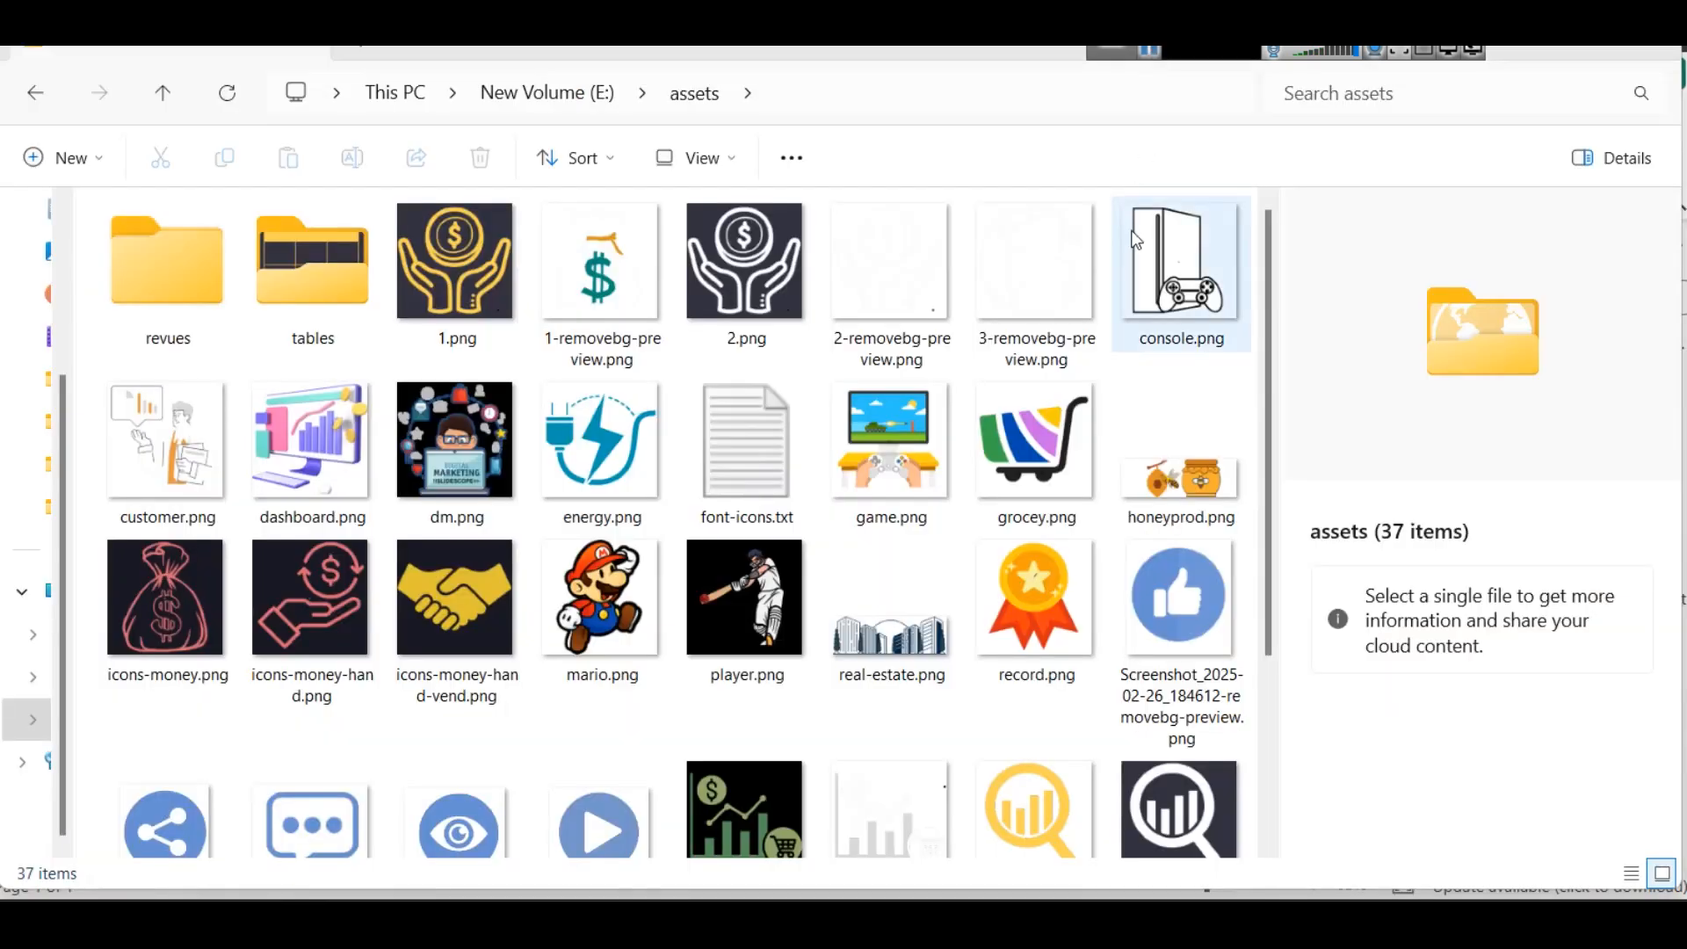
click(779, 457)
double_click(779, 457)
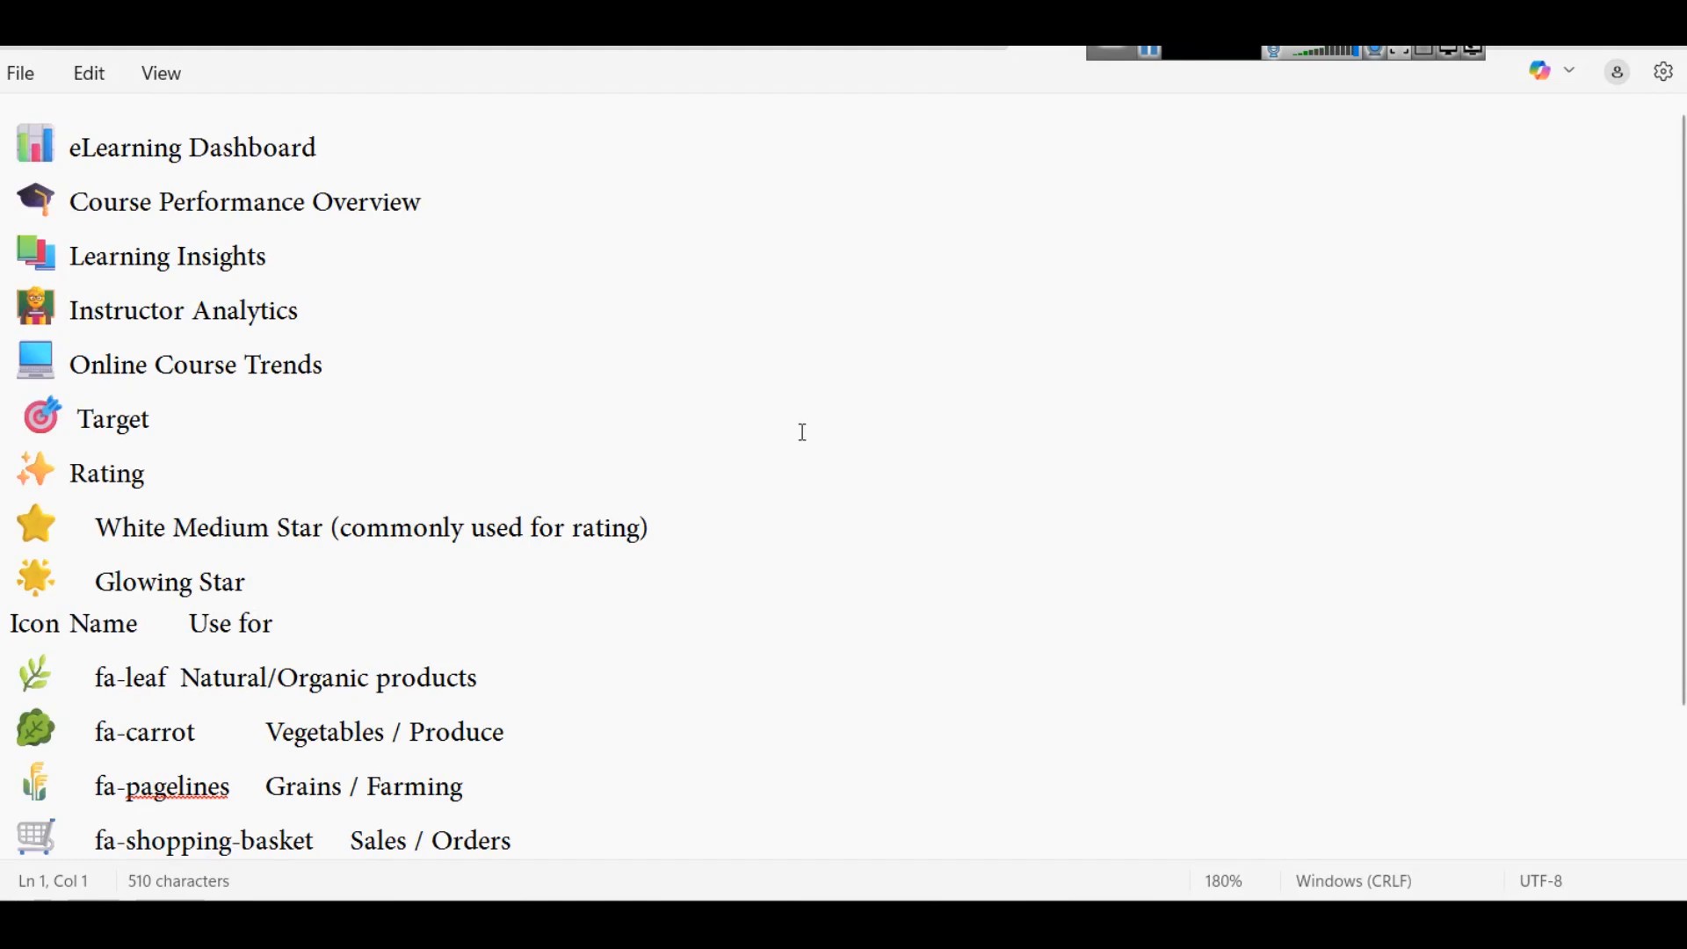
scroll(803, 432, down, 1)
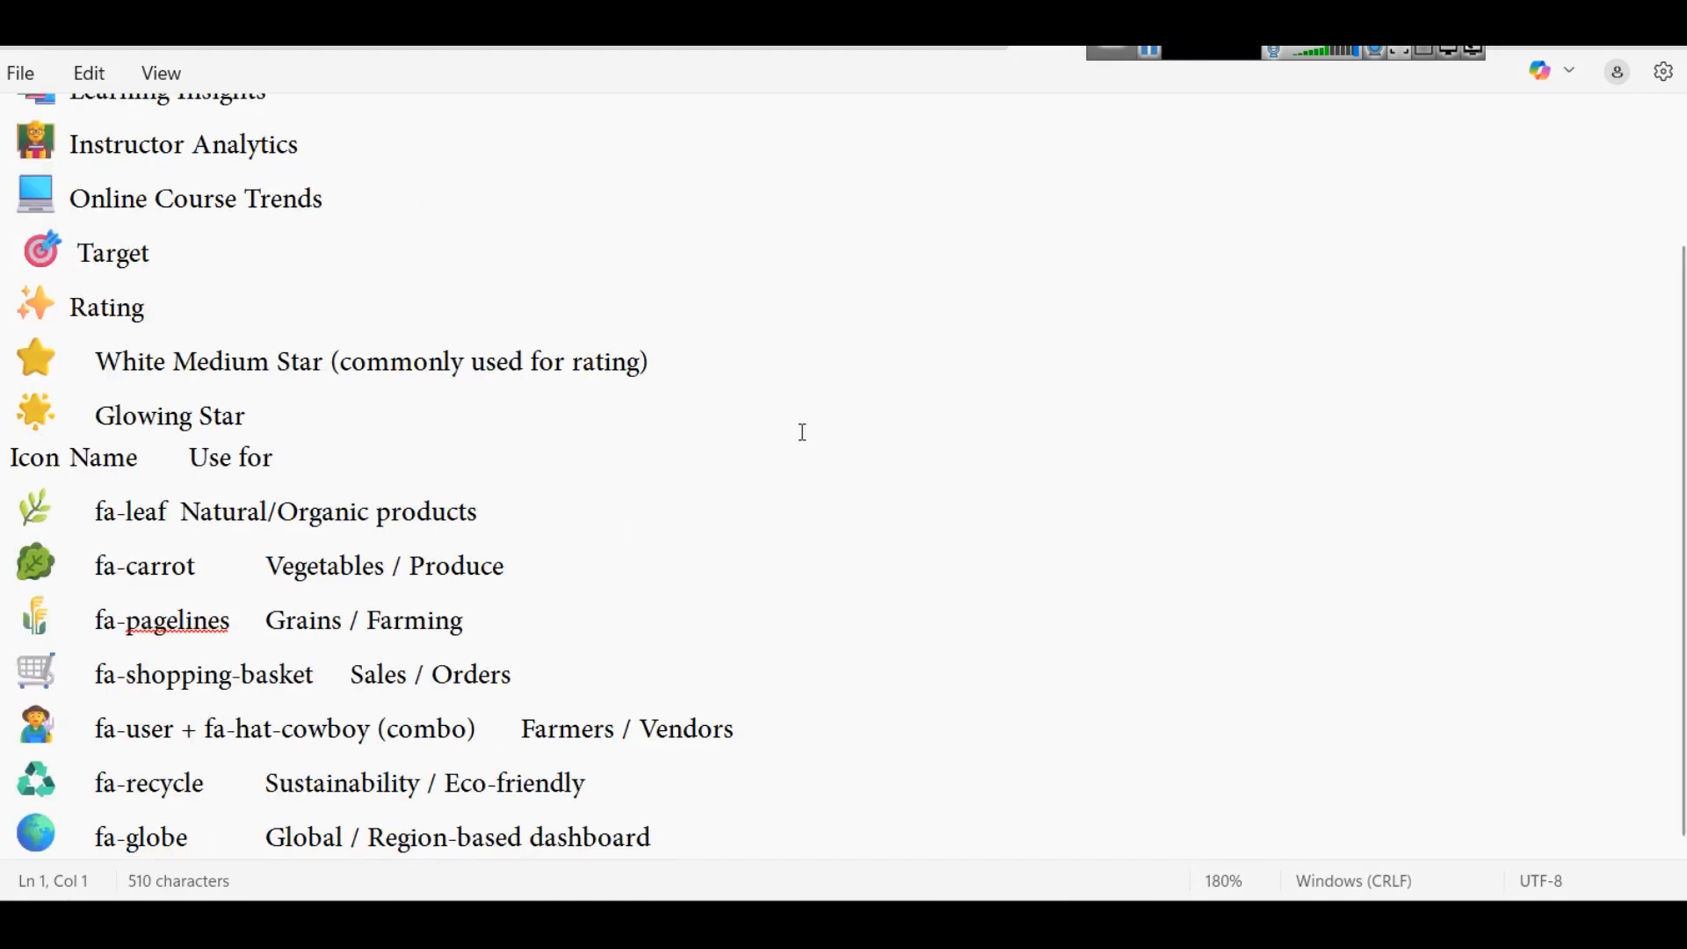
scroll(335, 332, up, 1)
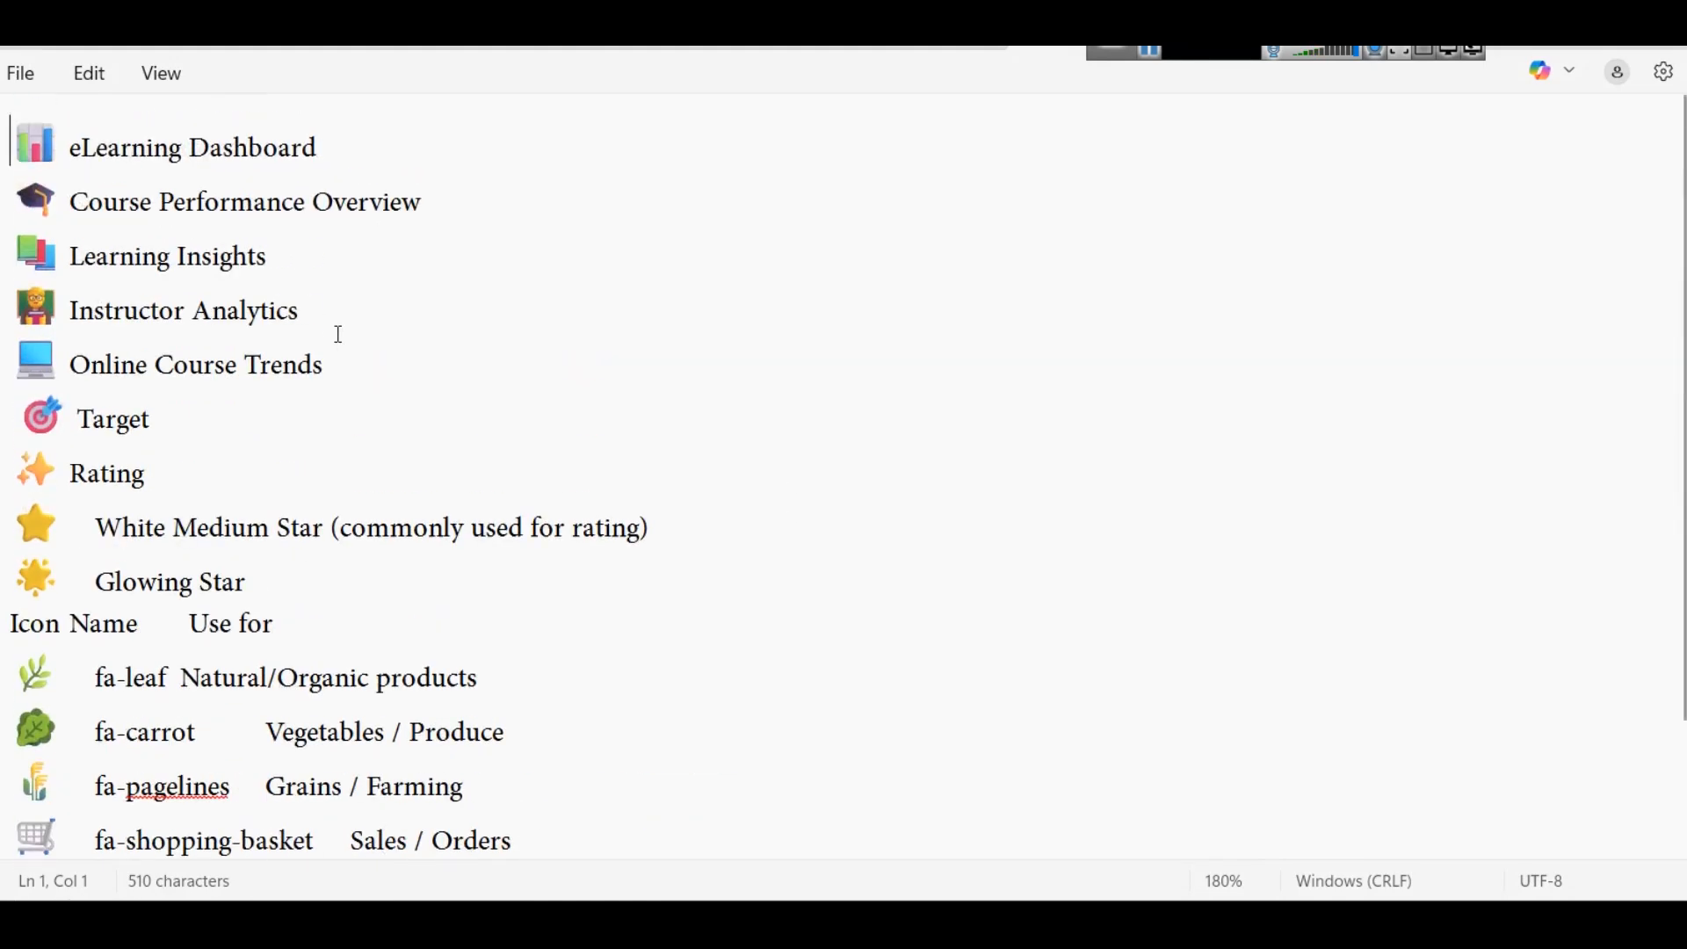
drag(22, 418, 70, 417)
key(ctrl+c)
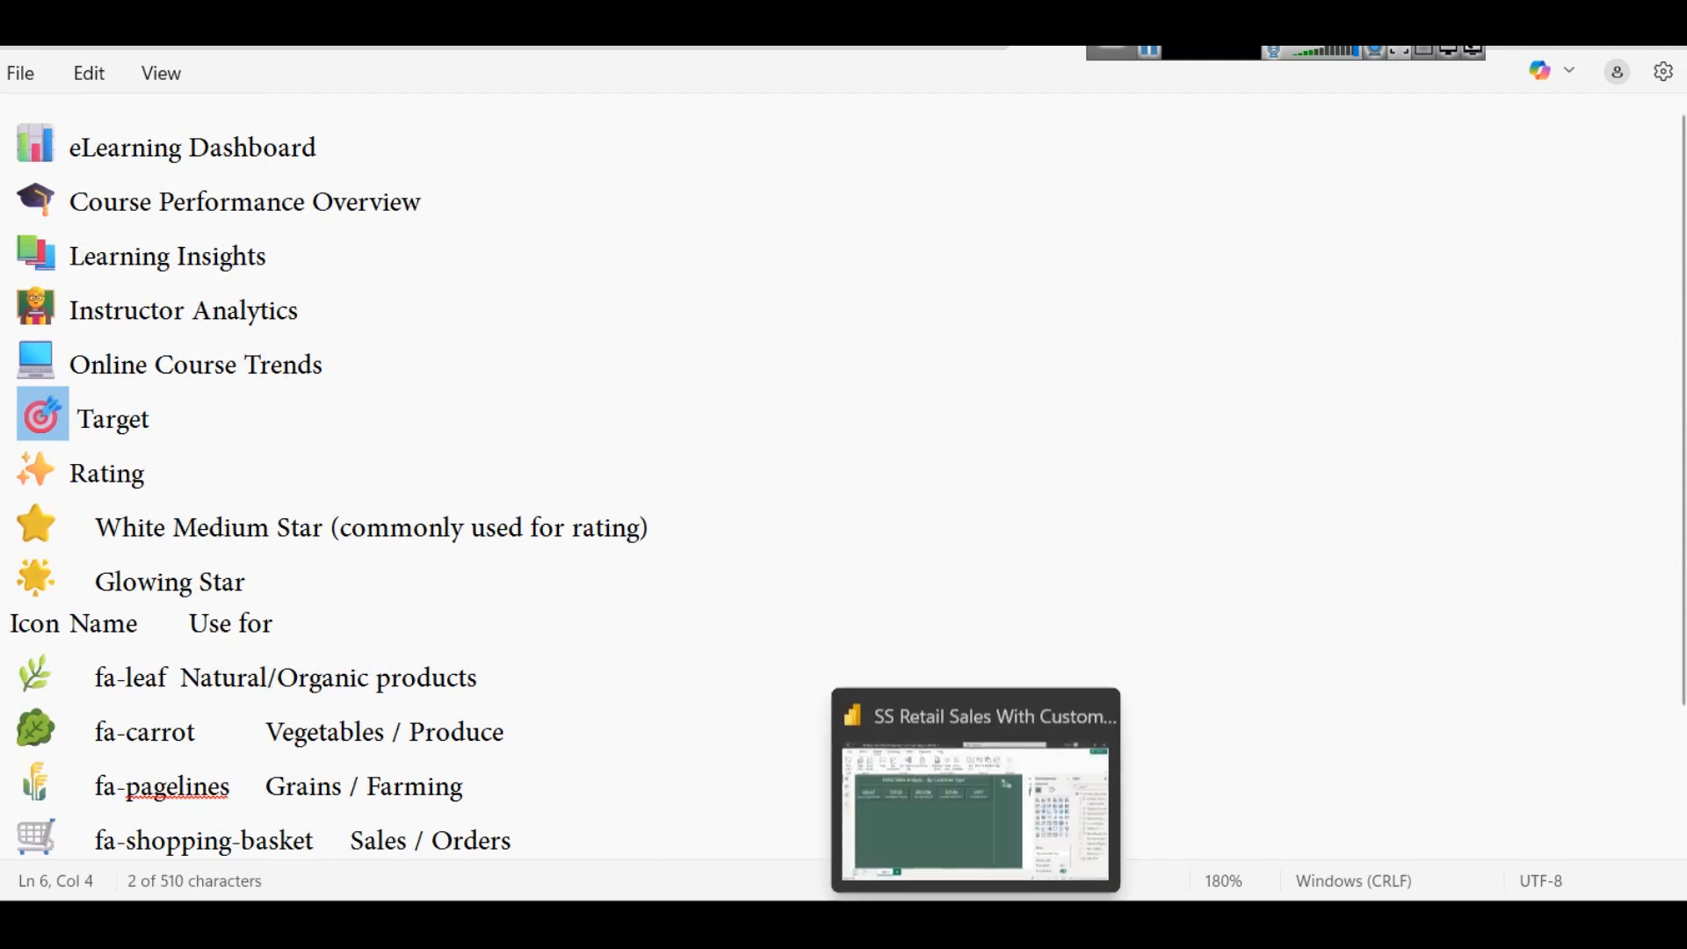
click(959, 841)
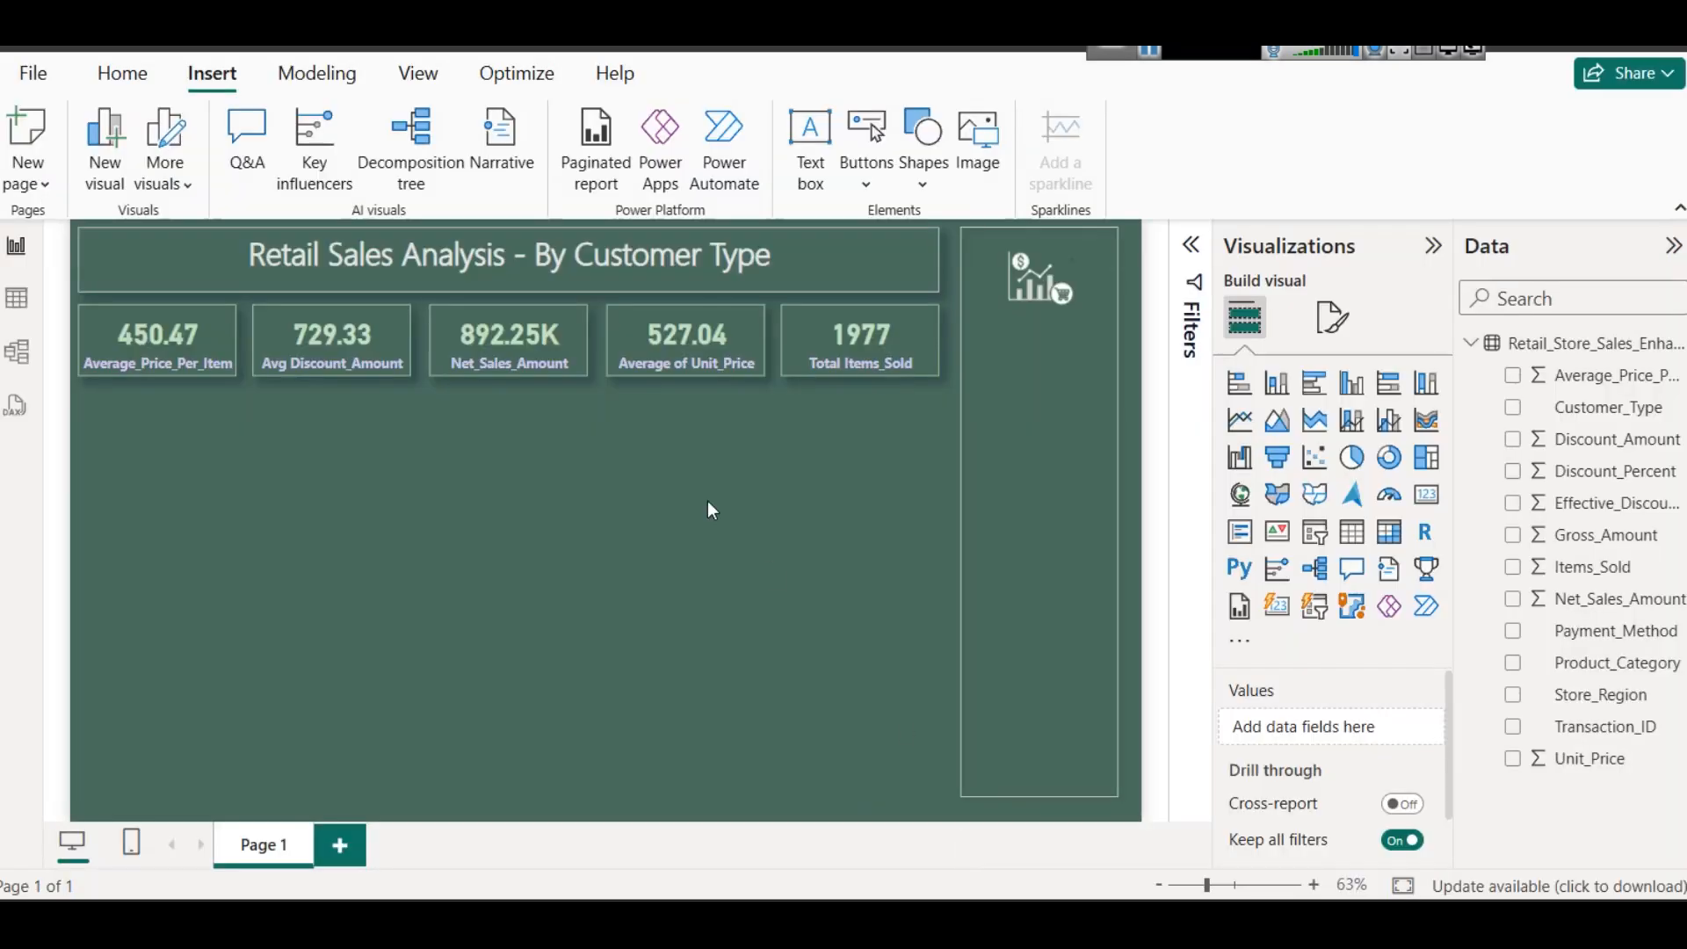
- Paste the target emoji in front of the dashboard title text and set its font size to 28
click(251, 255)
key(ctrl+v)
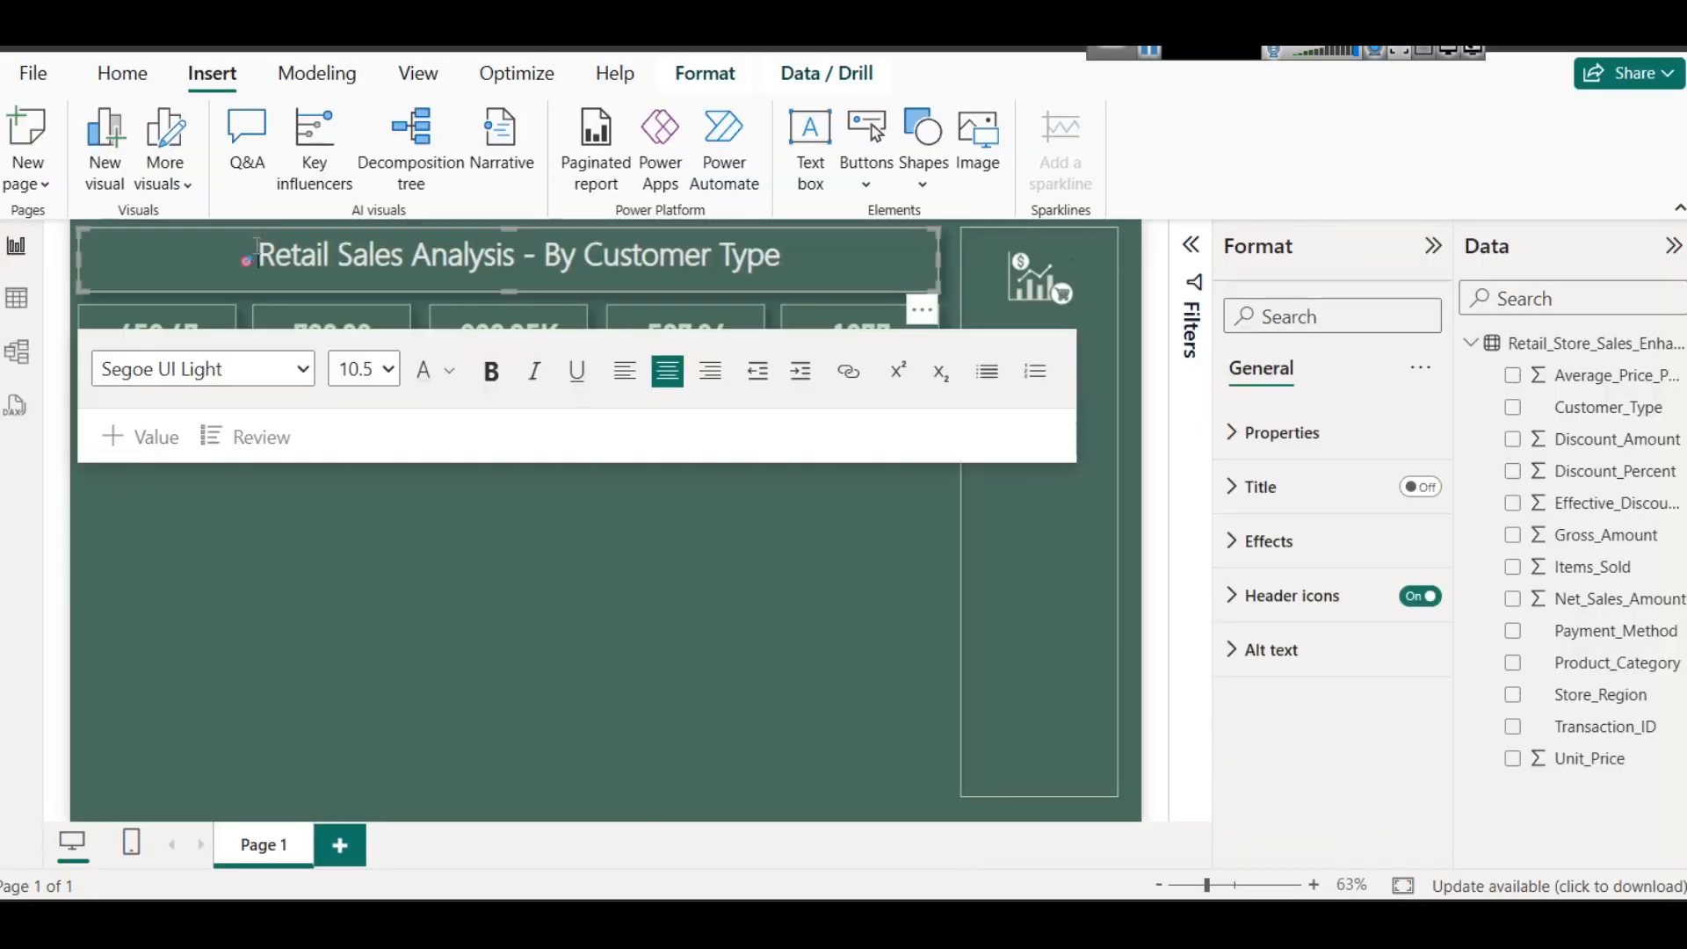
key(shift+Left)
click(364, 369)
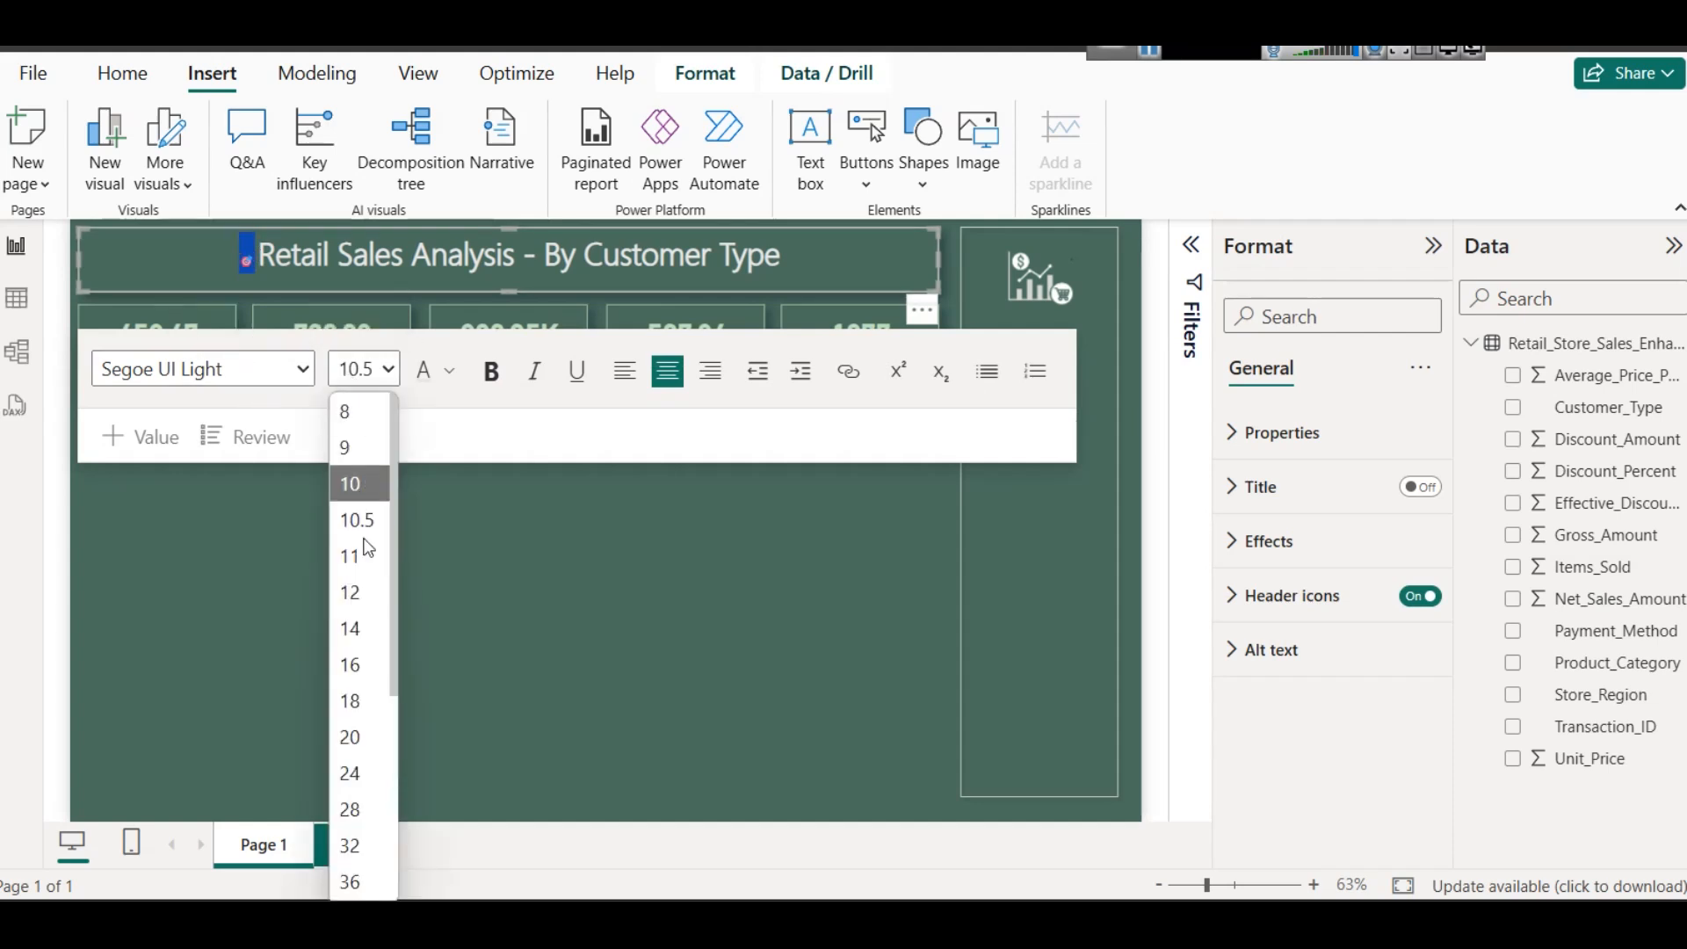
click(371, 803)
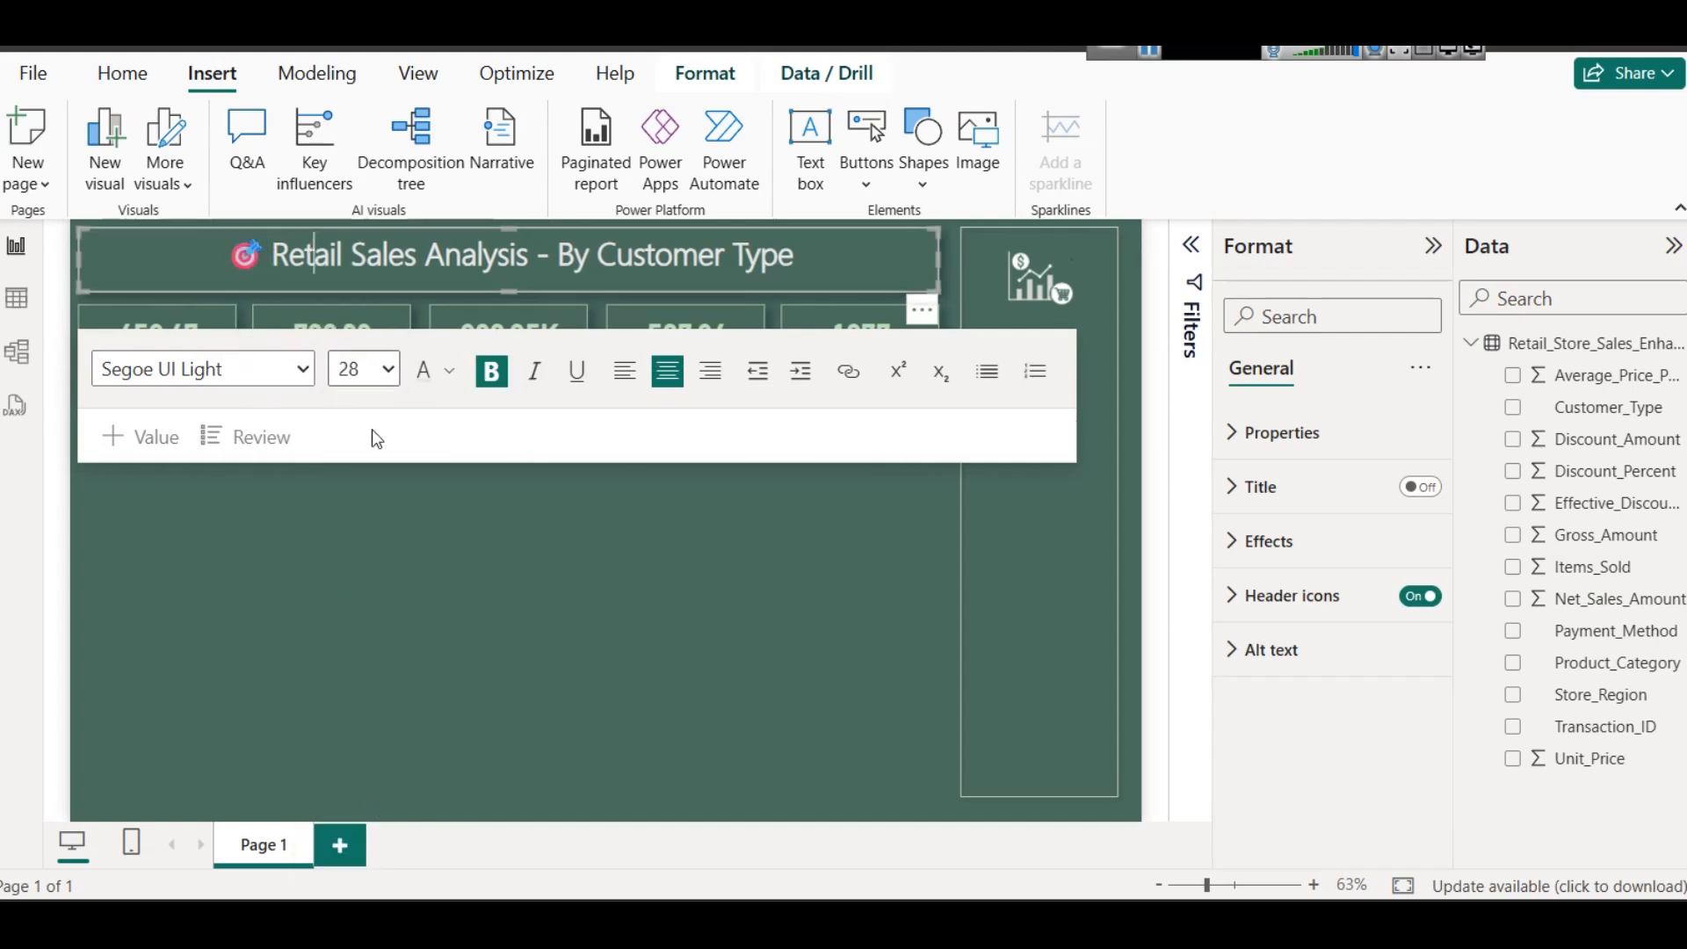
click(661, 747)
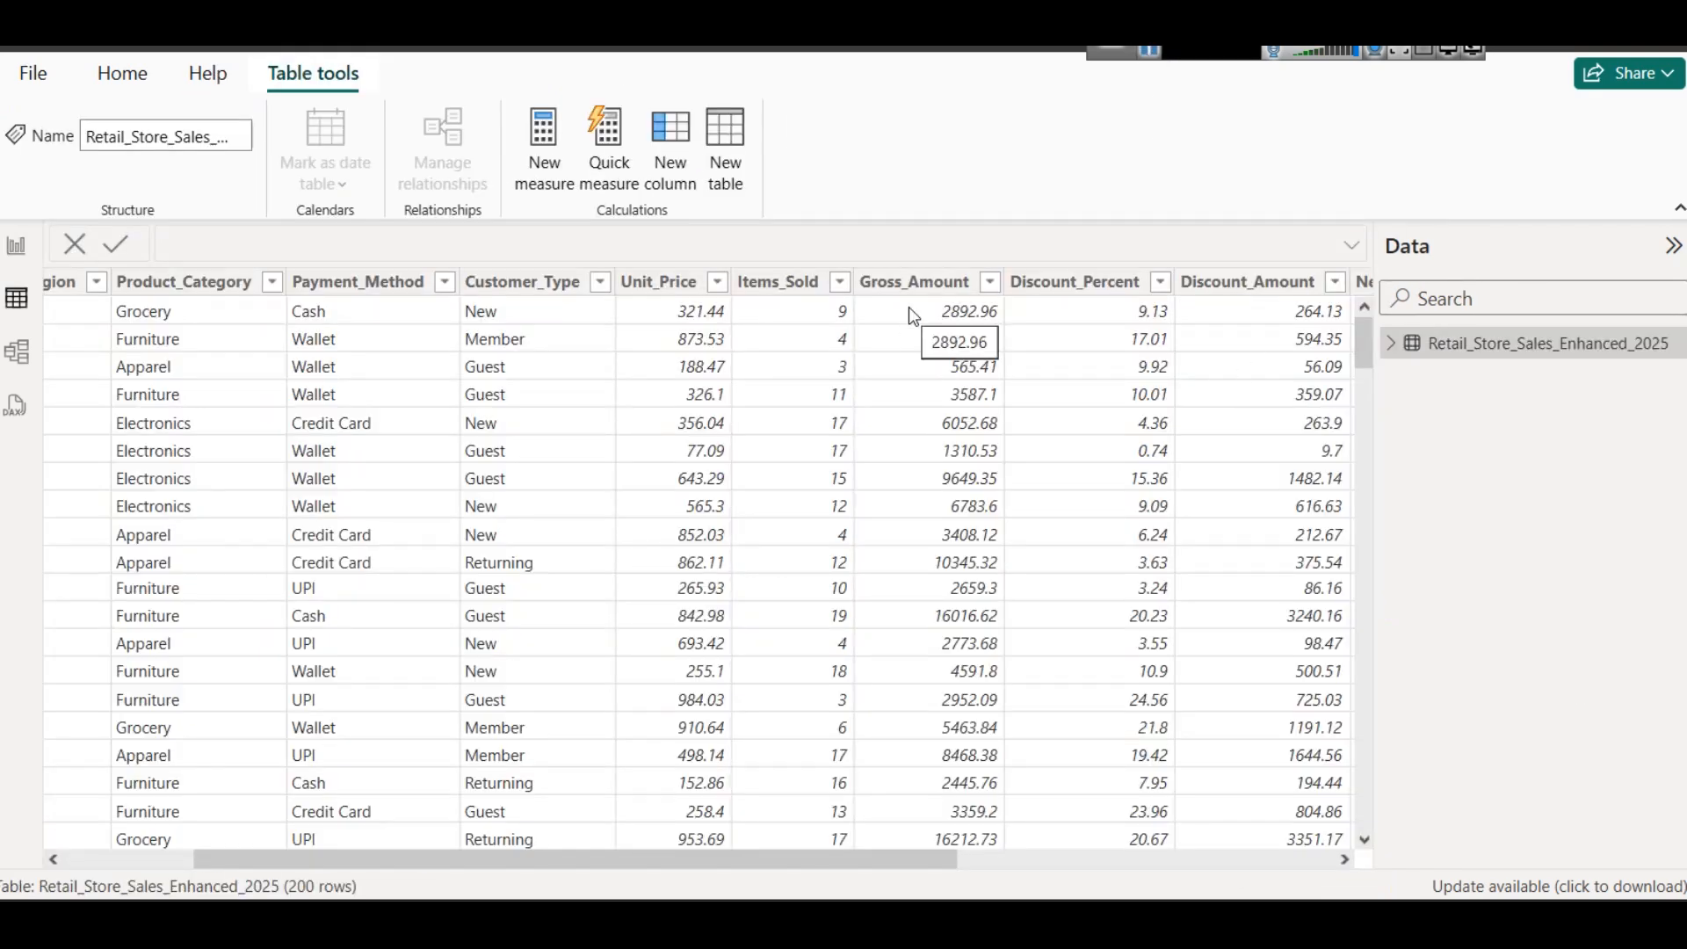
- Add a calculated column named Test Gross Amount to the Retail_Store_Sales_Enhanced_2025 table
click(823, 294)
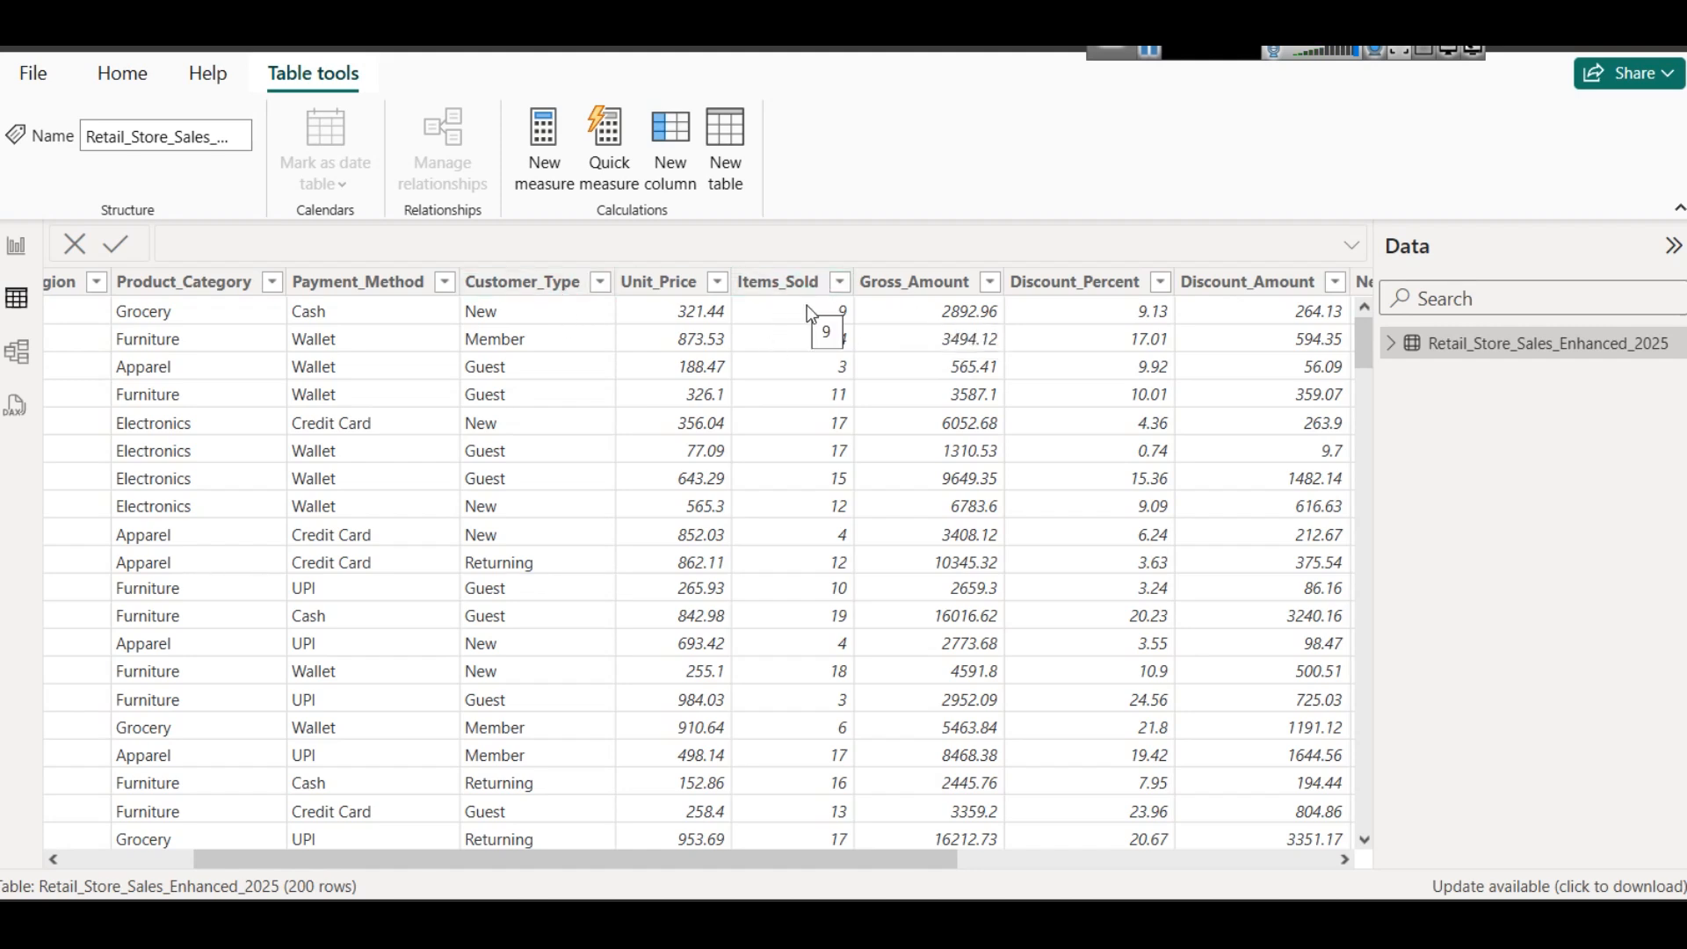
right_click(1441, 359)
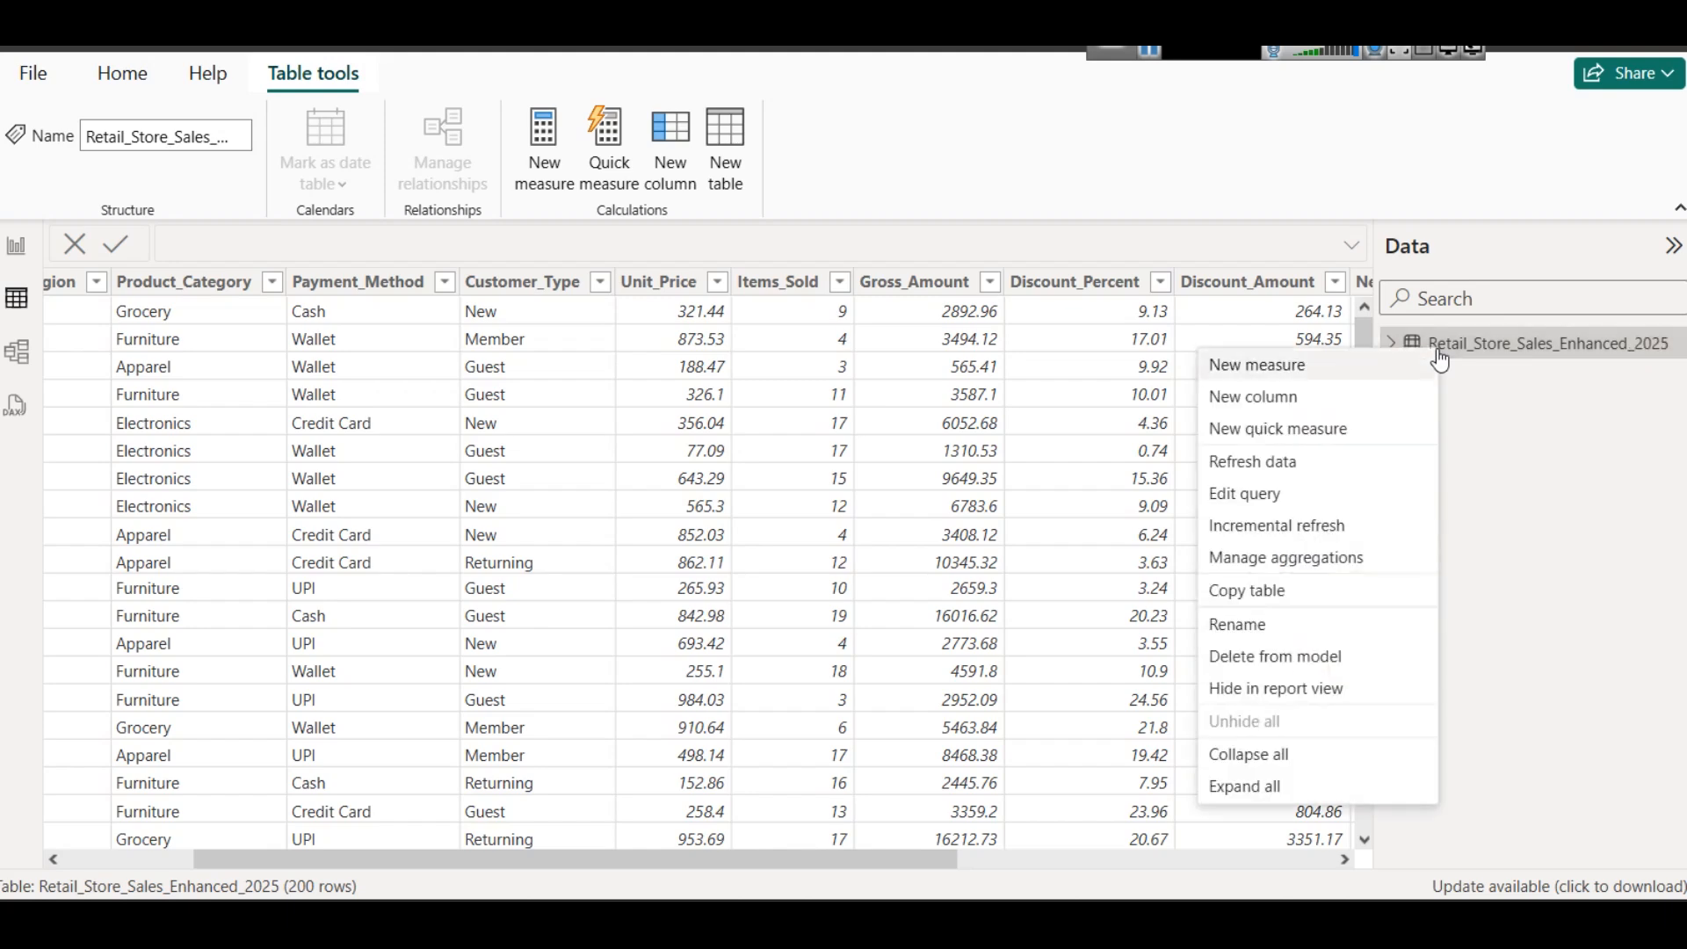
click(1339, 397)
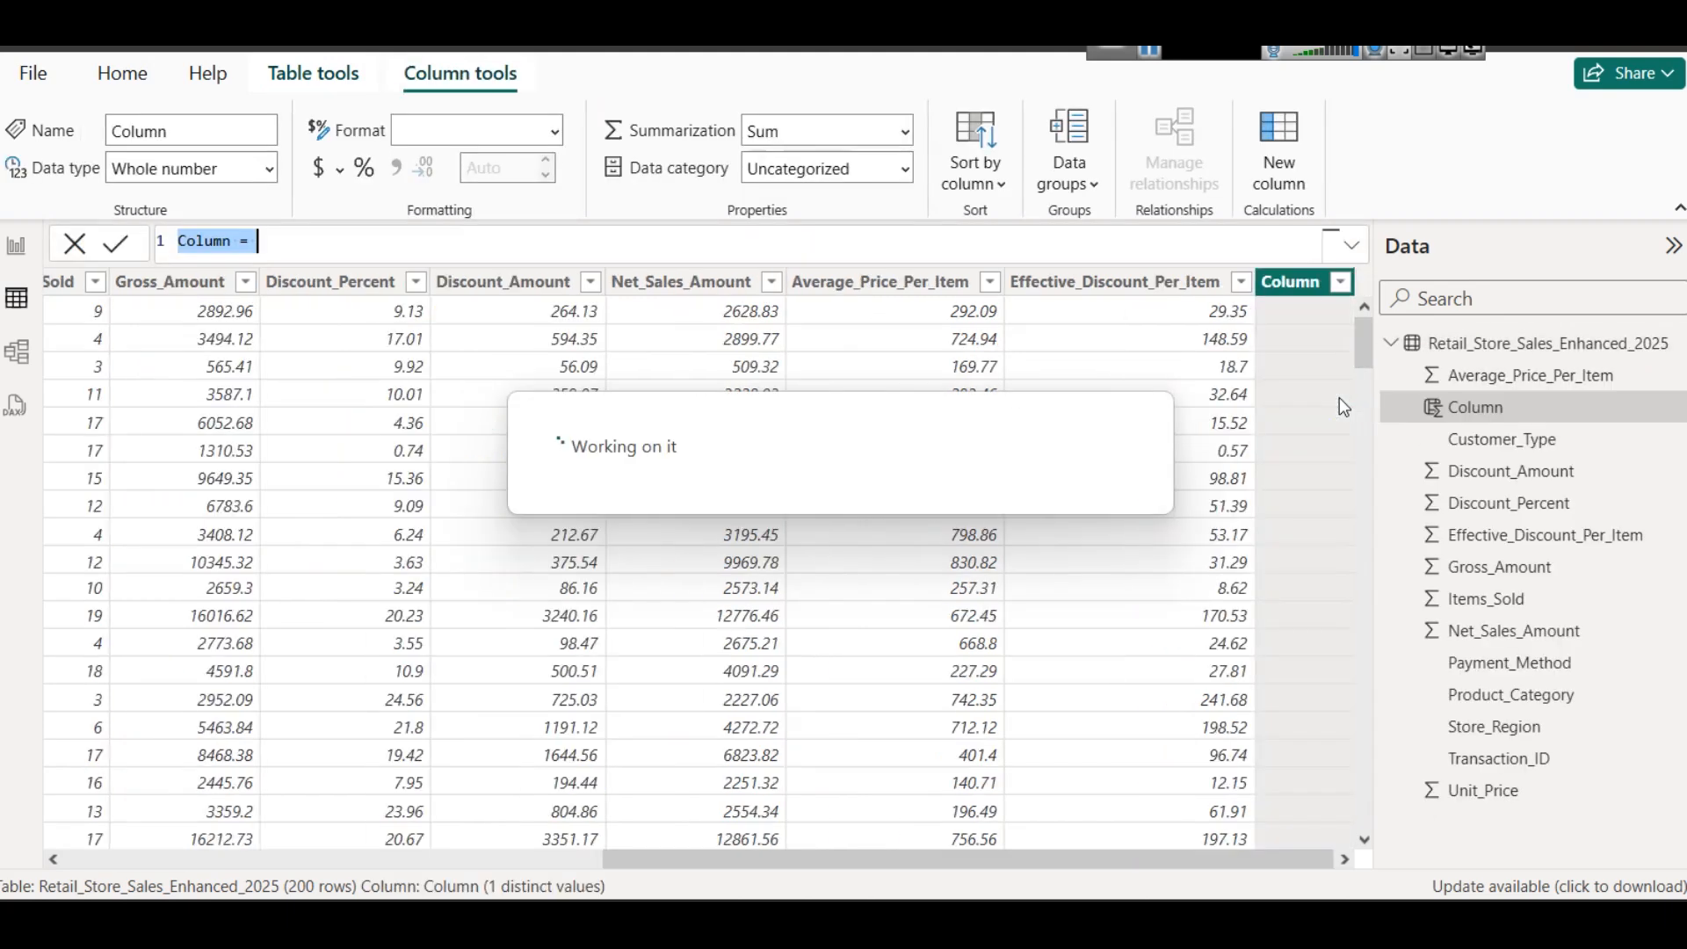
key(Home)
key(shift+Right)
key(shift+Right)
key(shift+Right)
key(shift+Right)
key(shift+Right)
key(shift+Right)
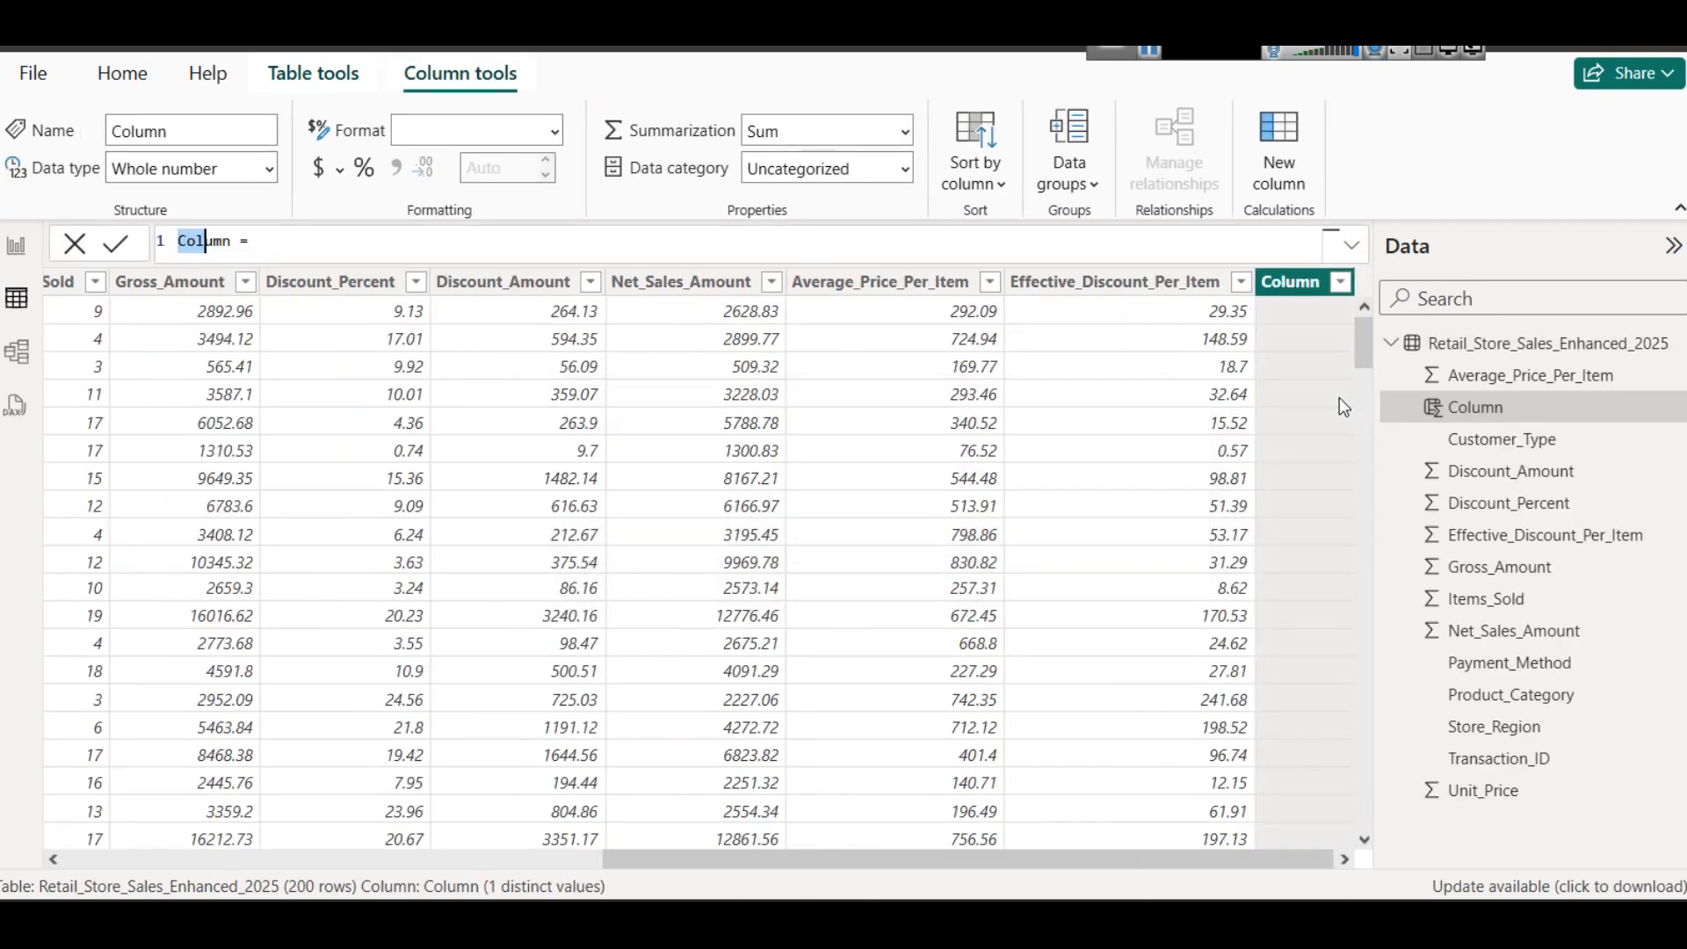
text(Test Gro)
text(ss Amou)
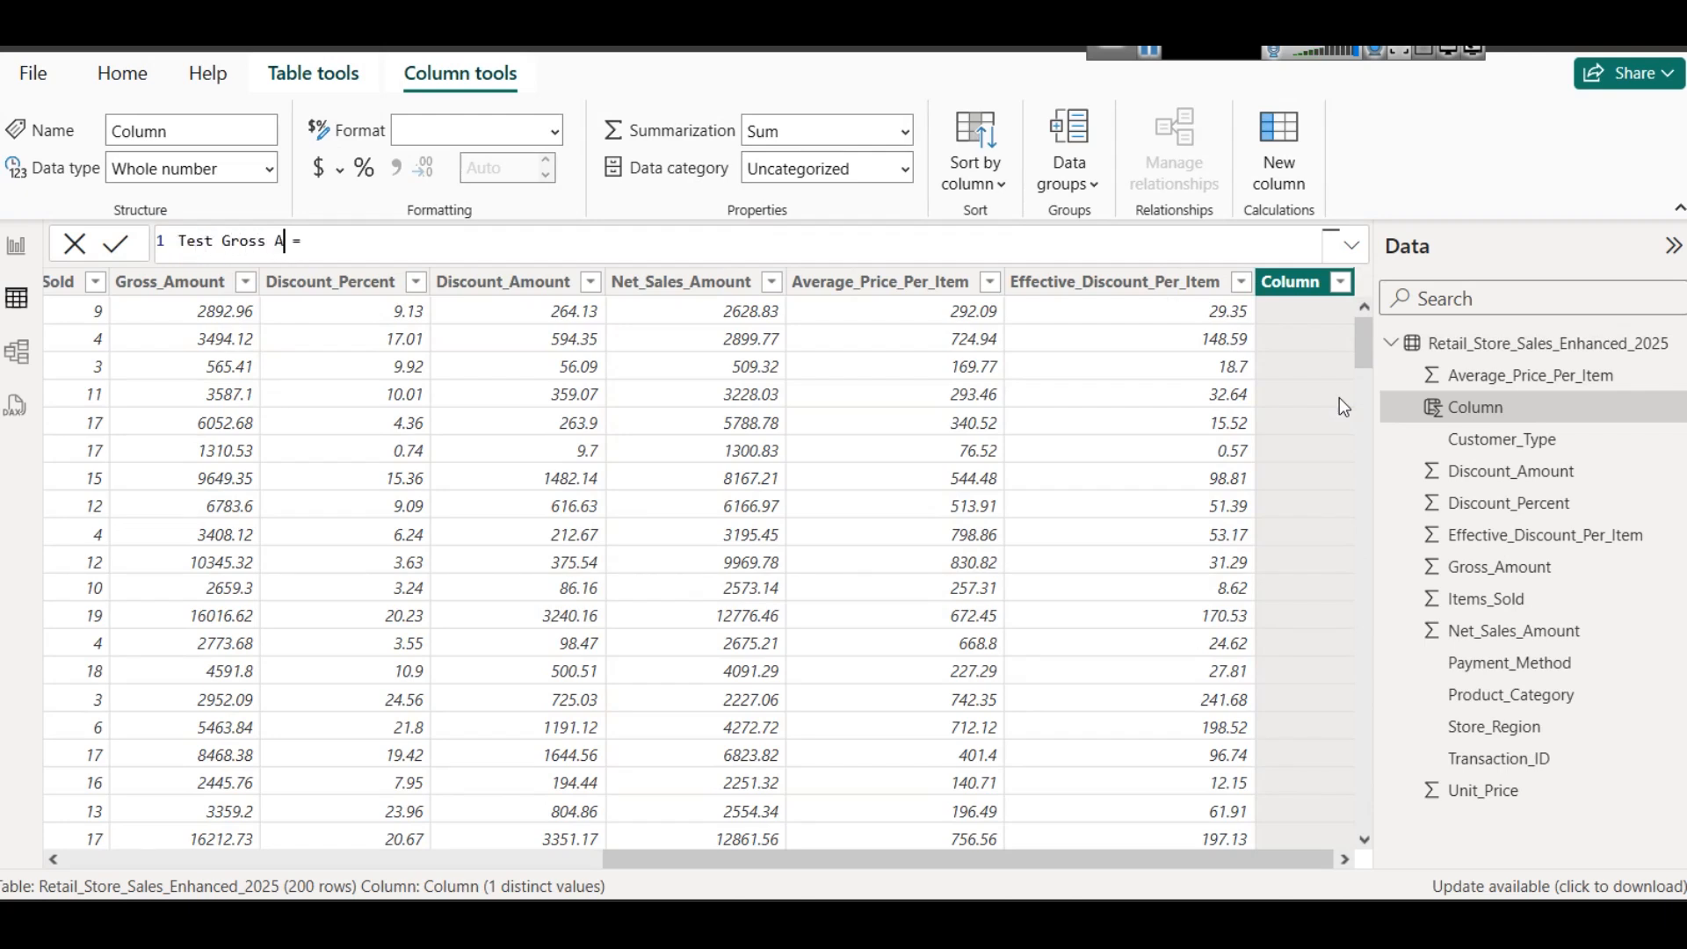
text(nt)
- Define Test Gross Amount as Retail_Store_Sales_Enhanced_2025[Unit_Price] * Retail_Store_Sales_Enhanced_2025[Items_Sold] and commit the formula
click(429, 238)
text(unit)
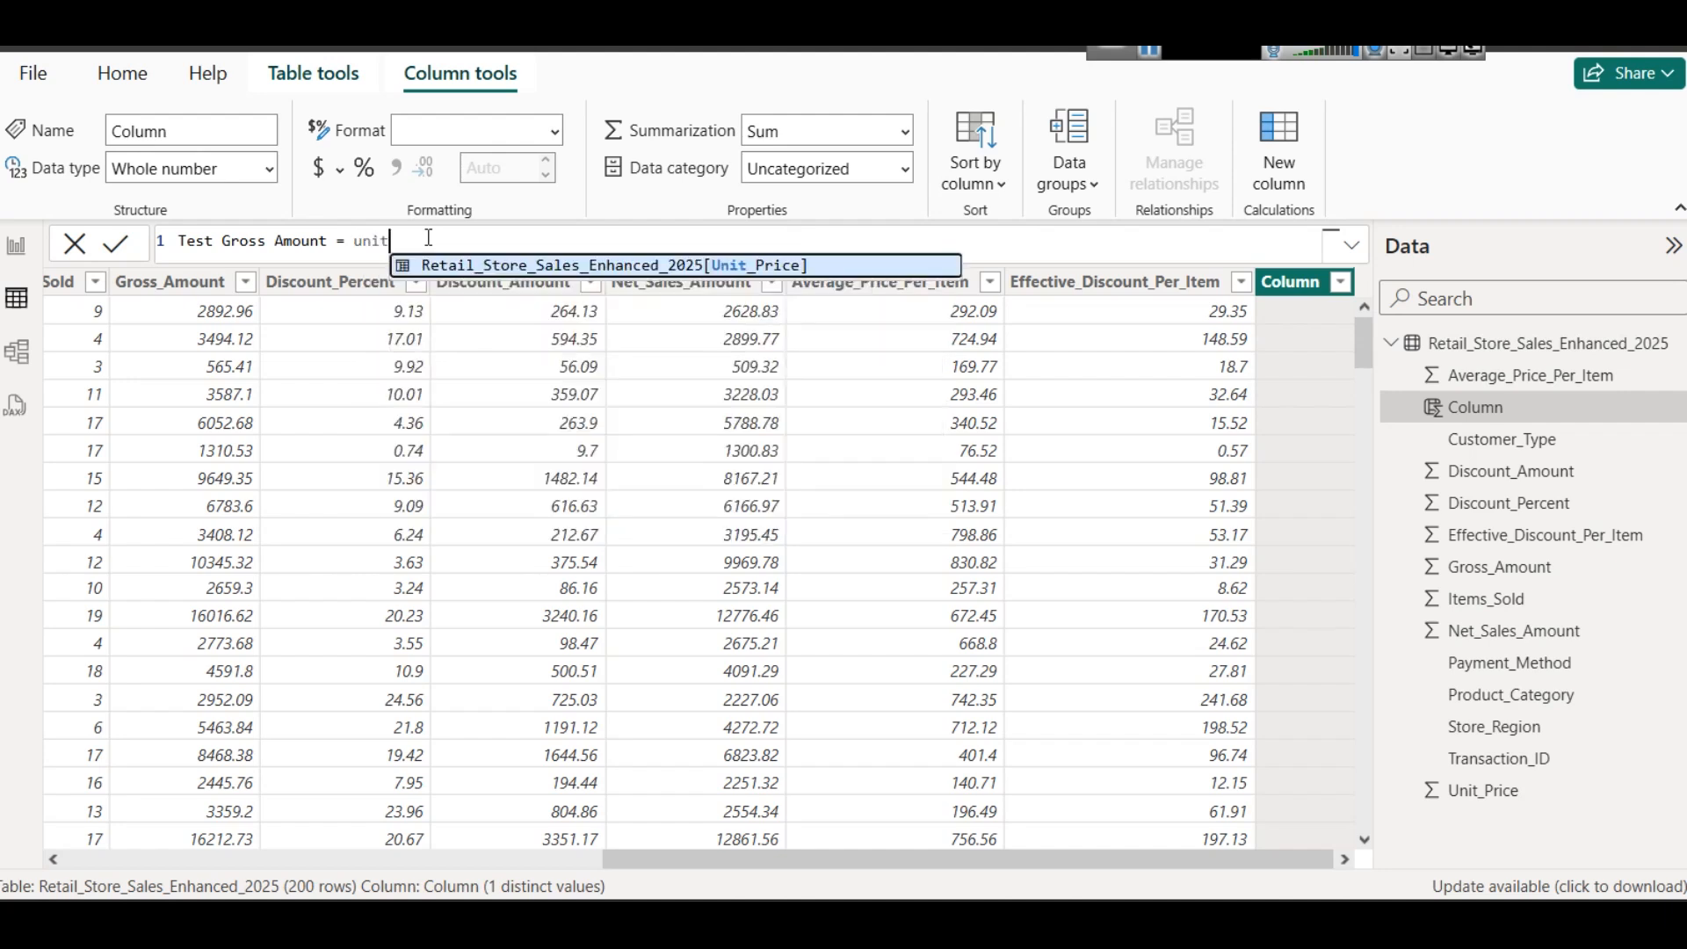
key(Tab)
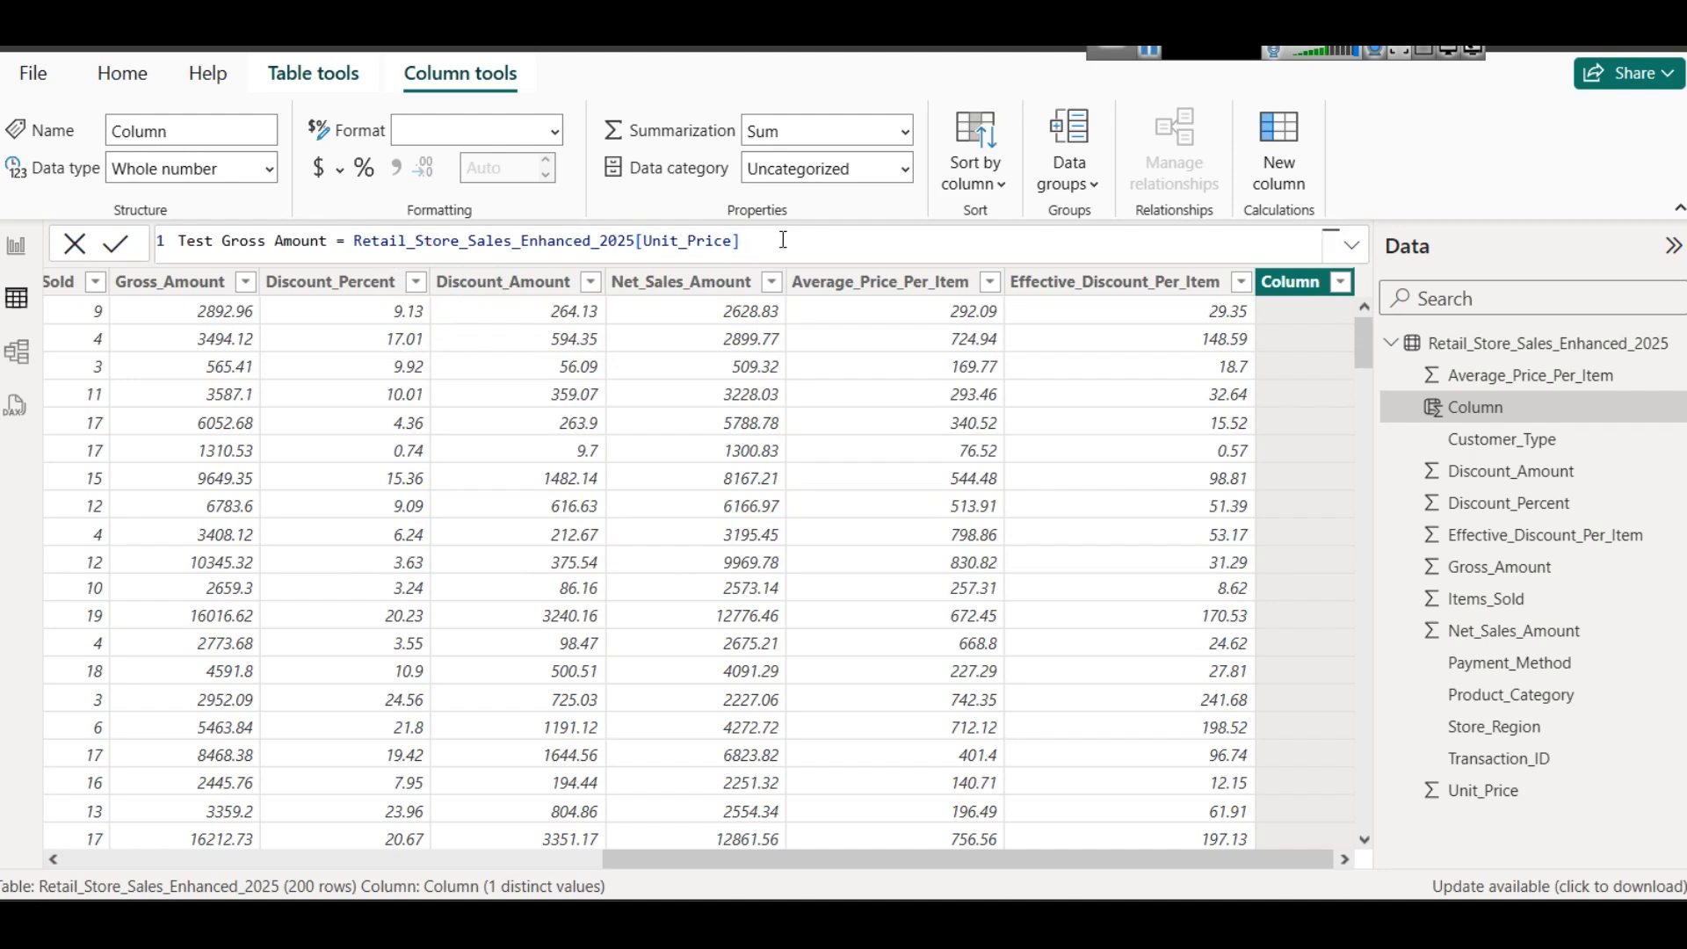
text(*)
text(Uni)
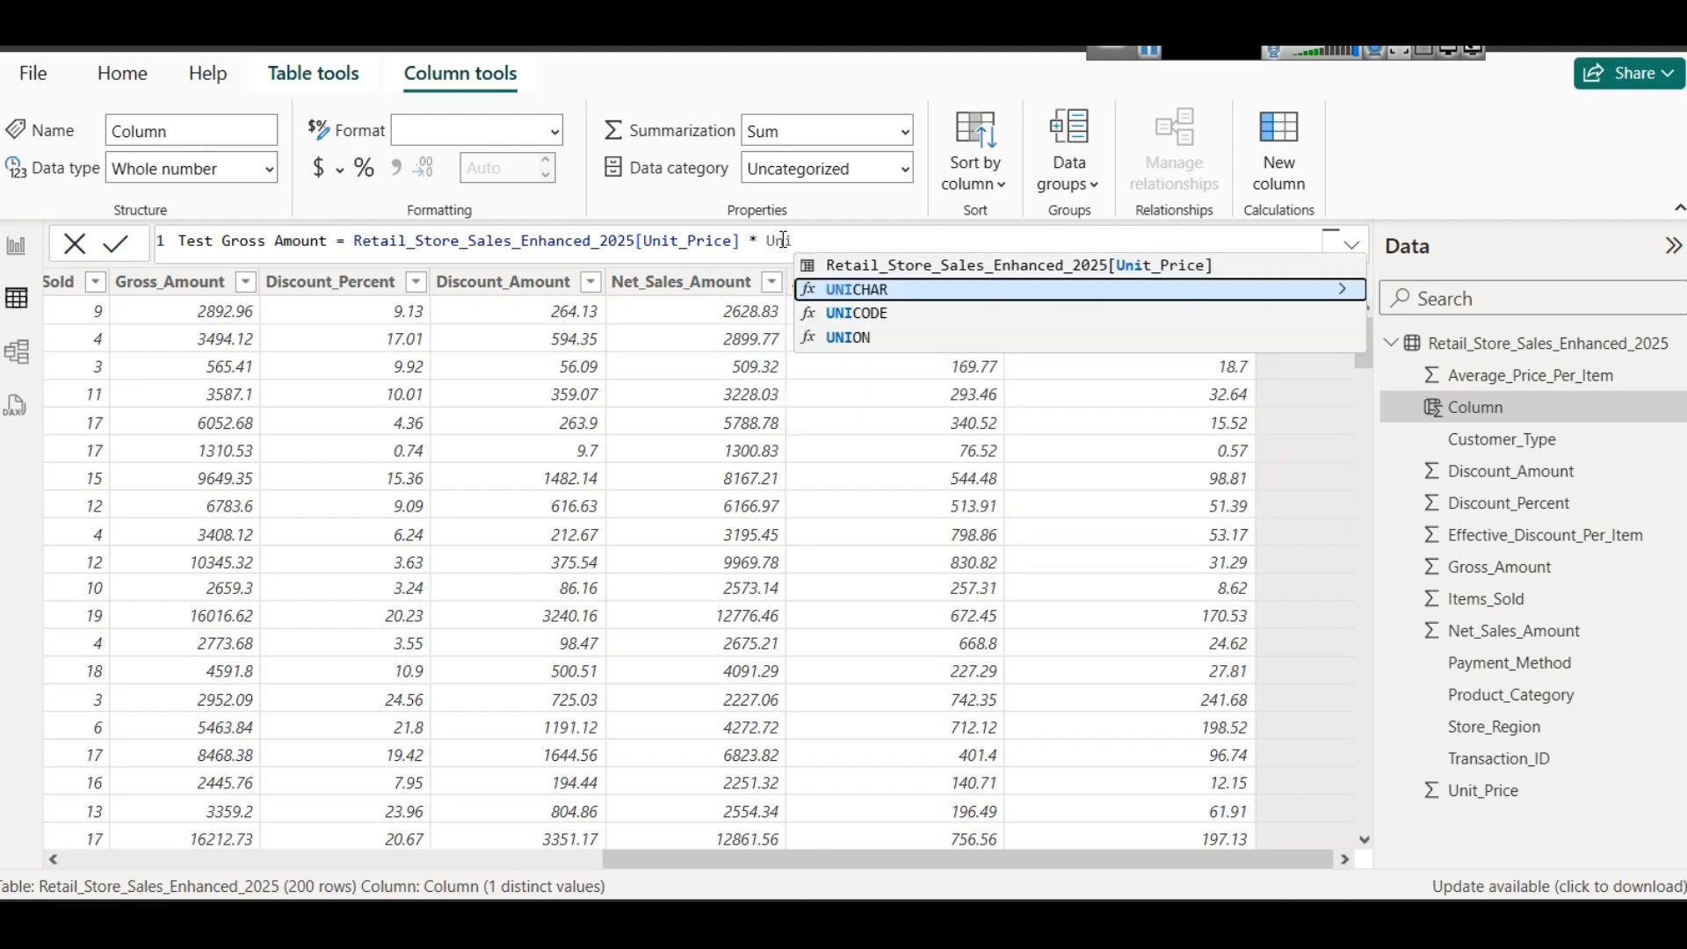
key(BackSpace)
key(BackSpace)
key(BackSpace)
text(Sp)
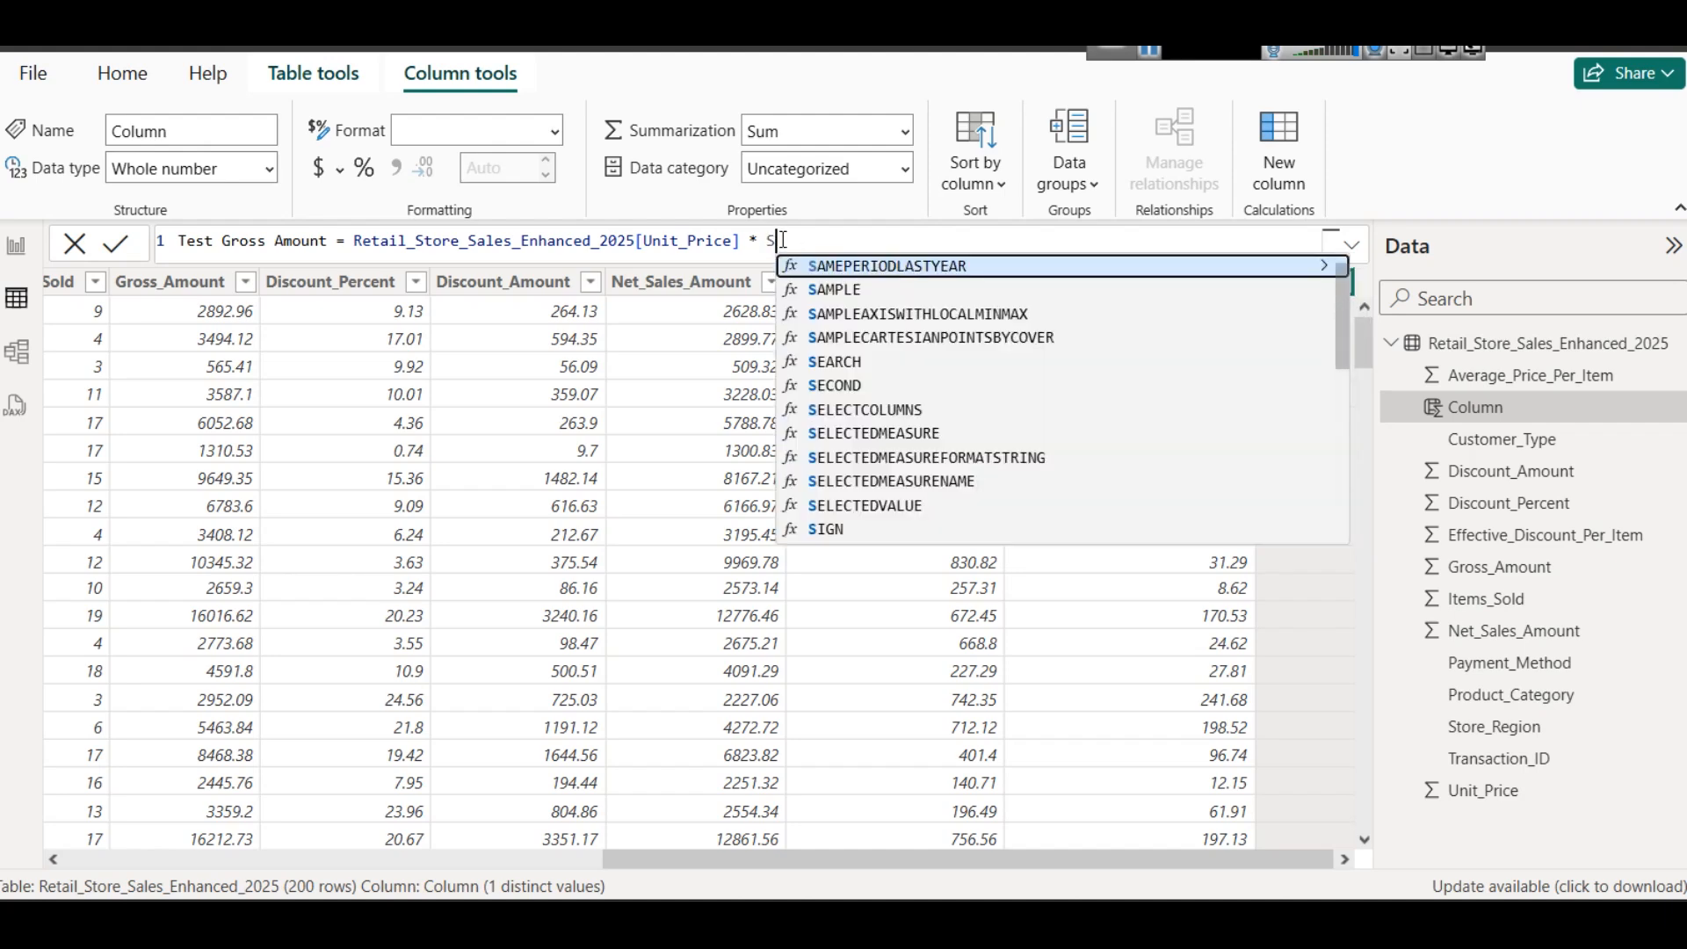
key(BackSpace)
key(BackSpace)
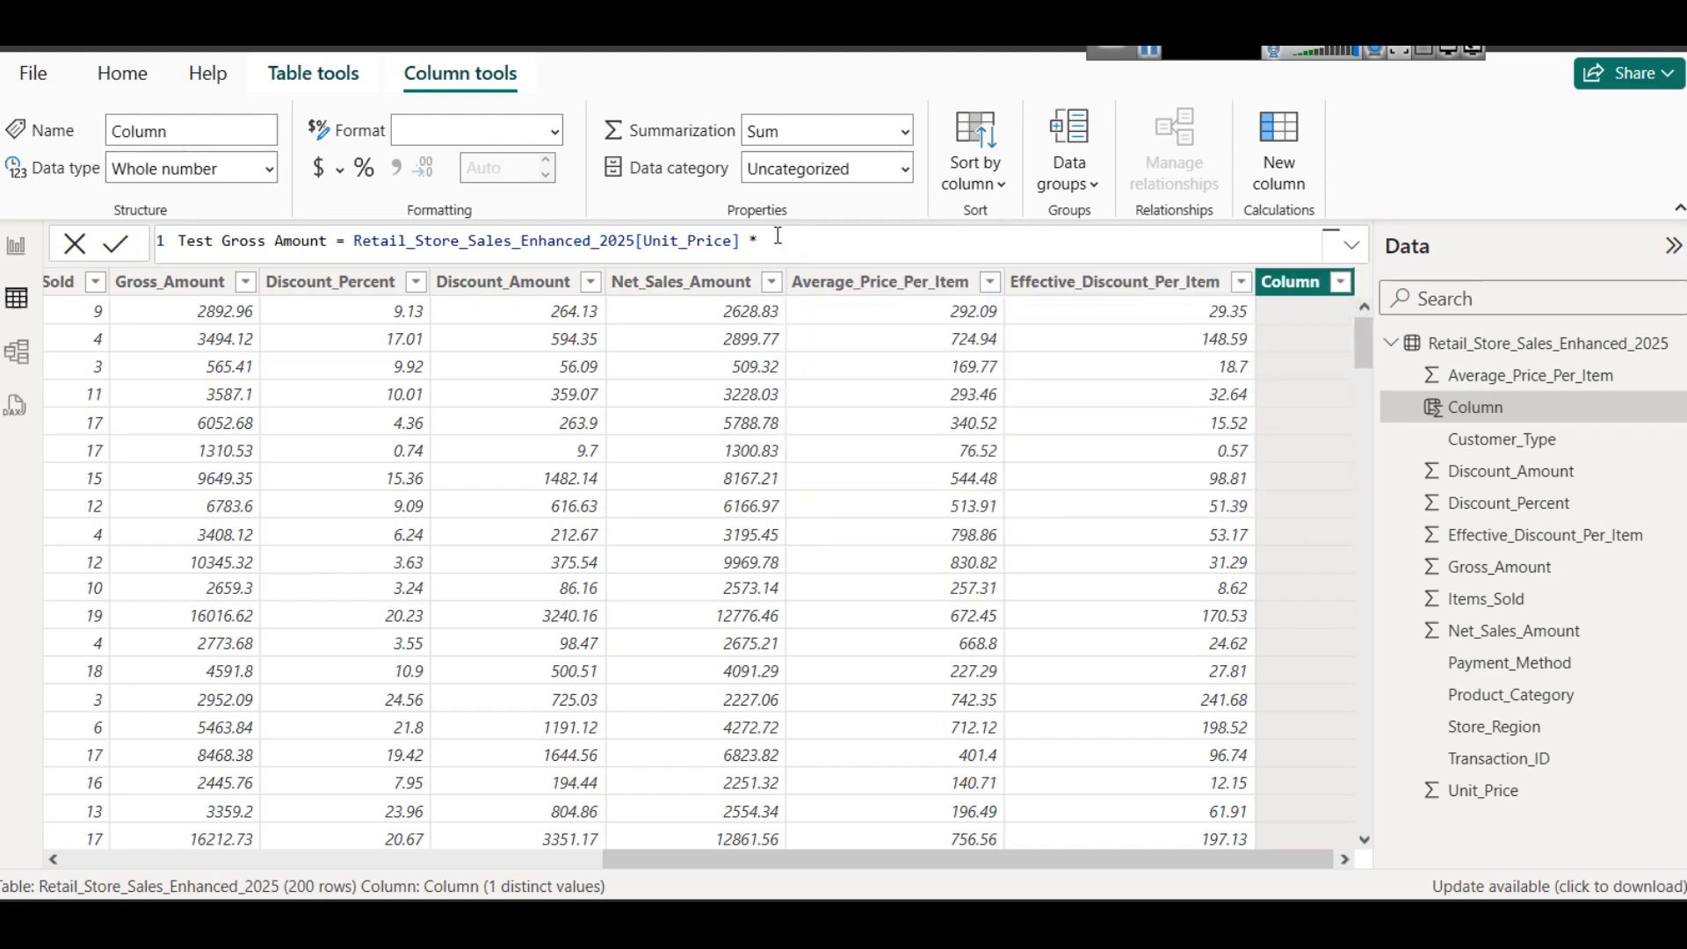
drag(672, 859, 552, 861)
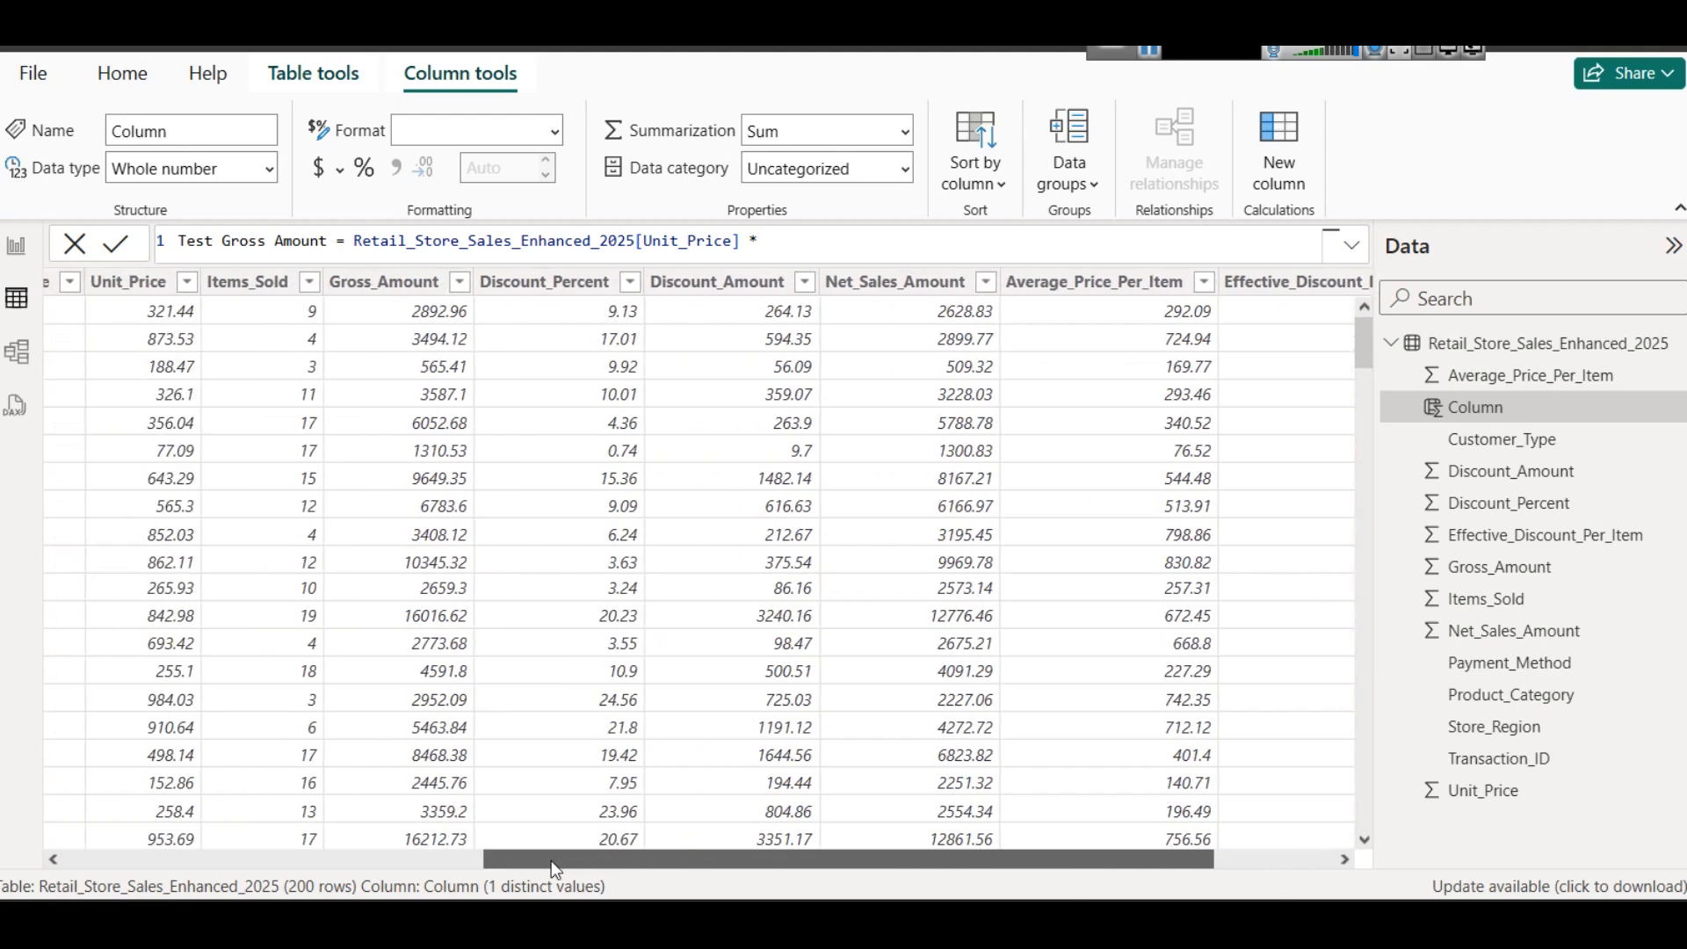
text(items)
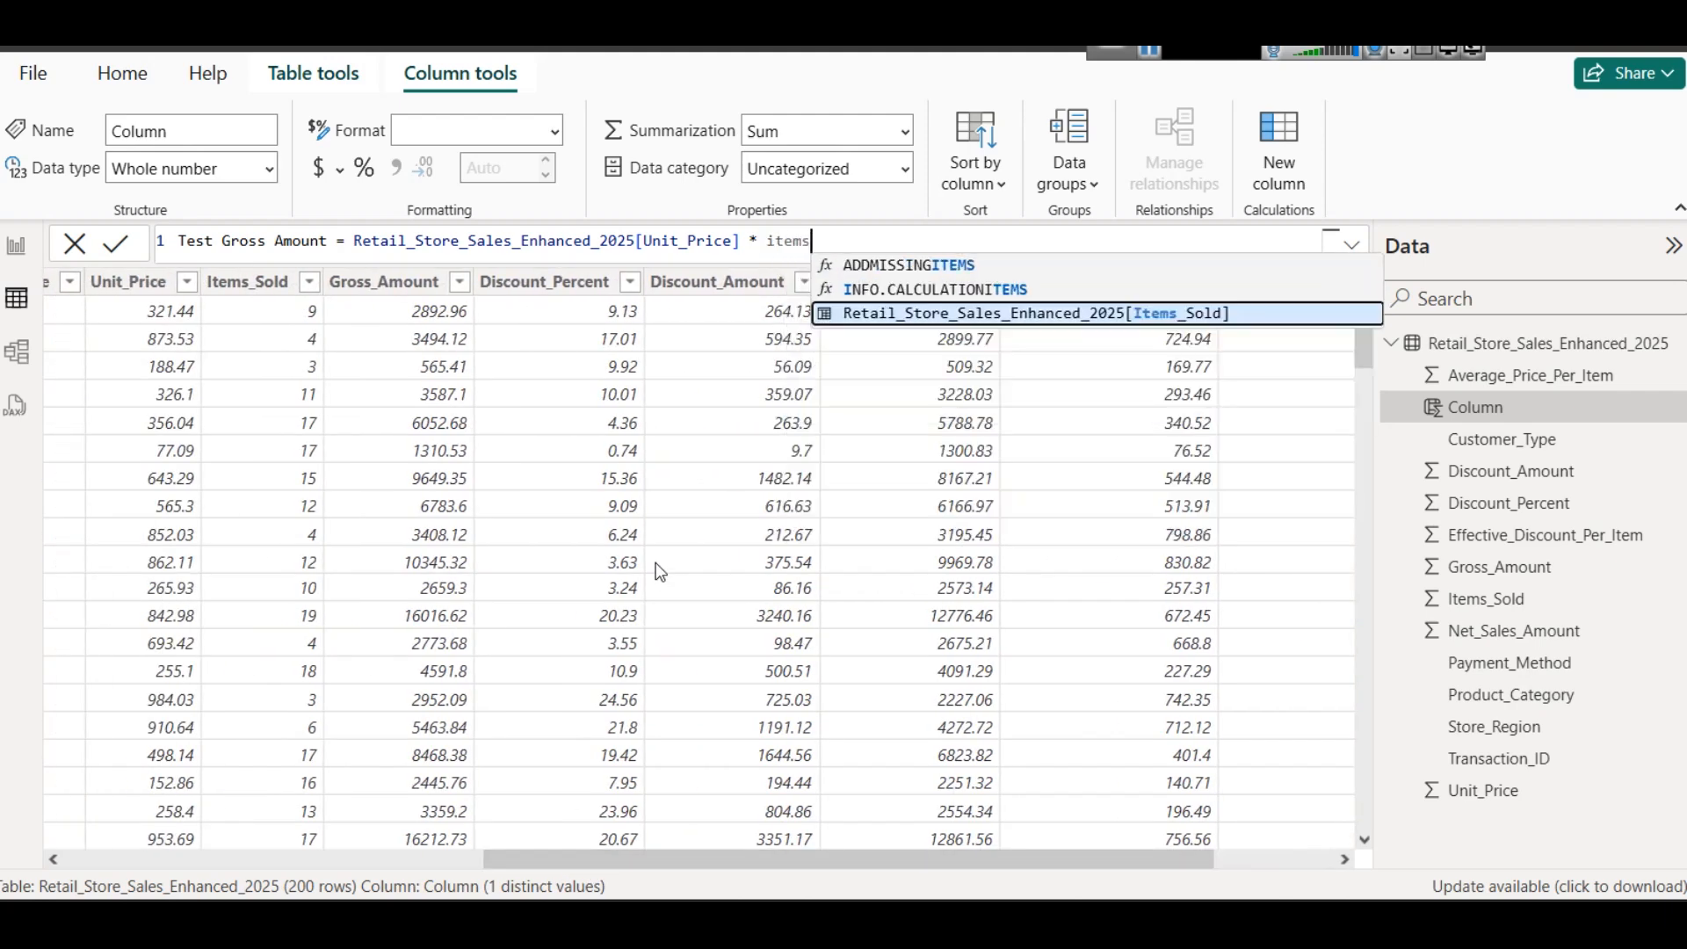
key(Tab)
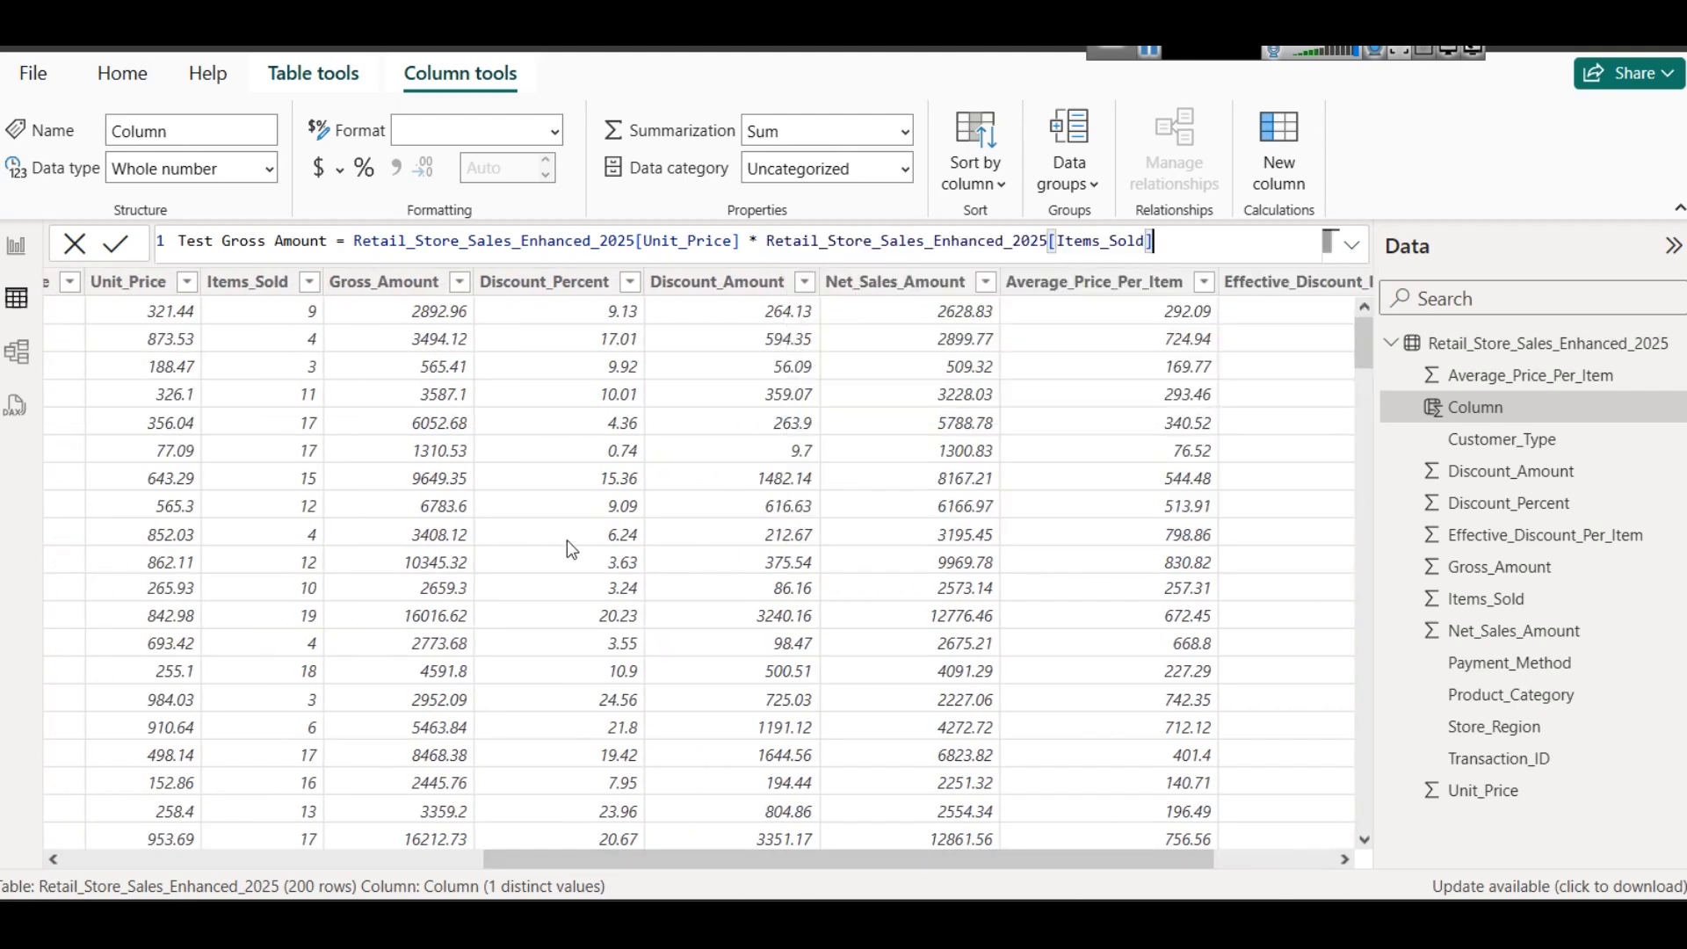
click(115, 245)
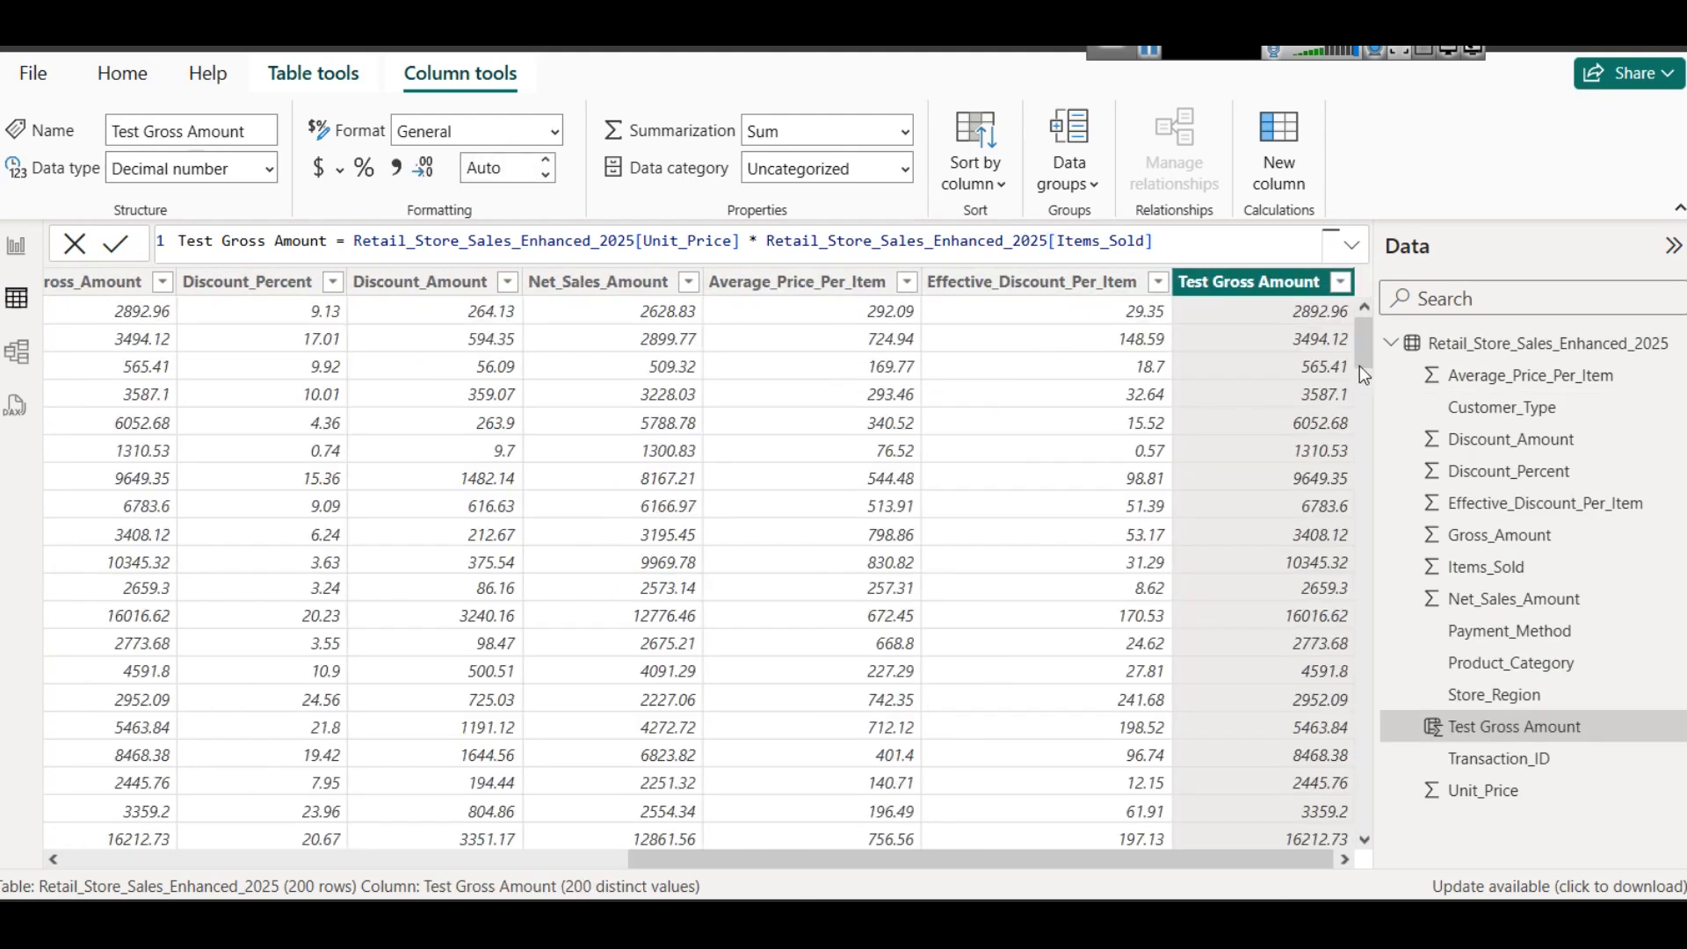
- Review the Test Discount Amount formula's Discount_Percent / 100 and Test Gross Amount terms against the table columns, and return to the report page
drag(976, 853, 1062, 859)
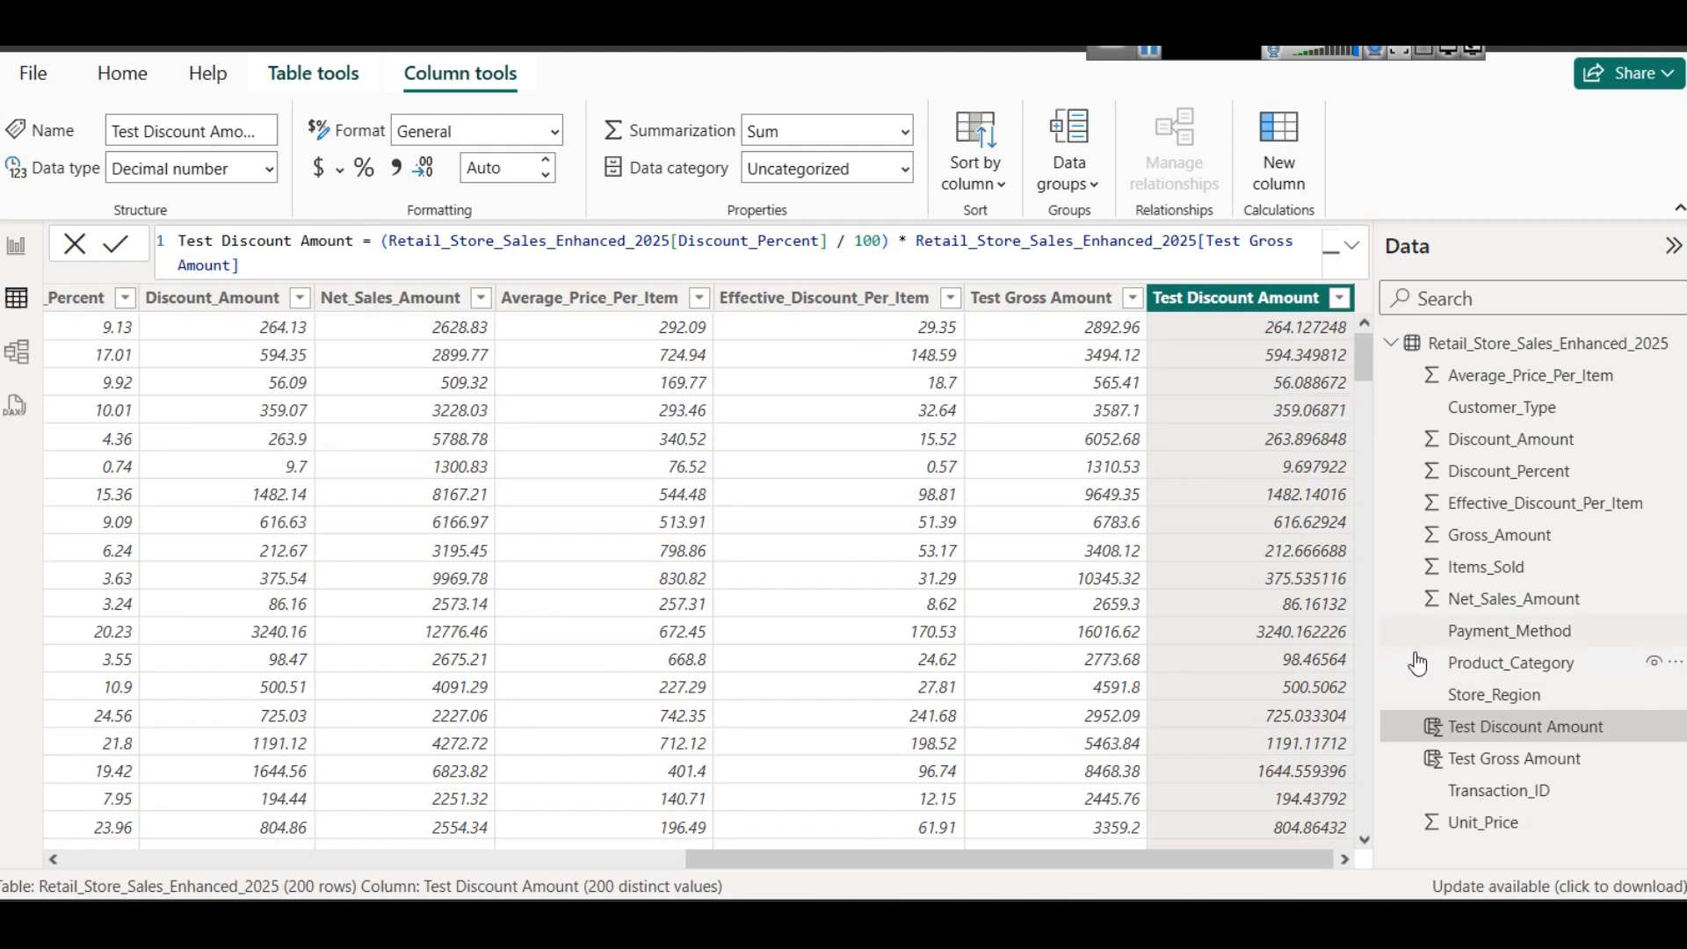
drag(378, 240, 893, 246)
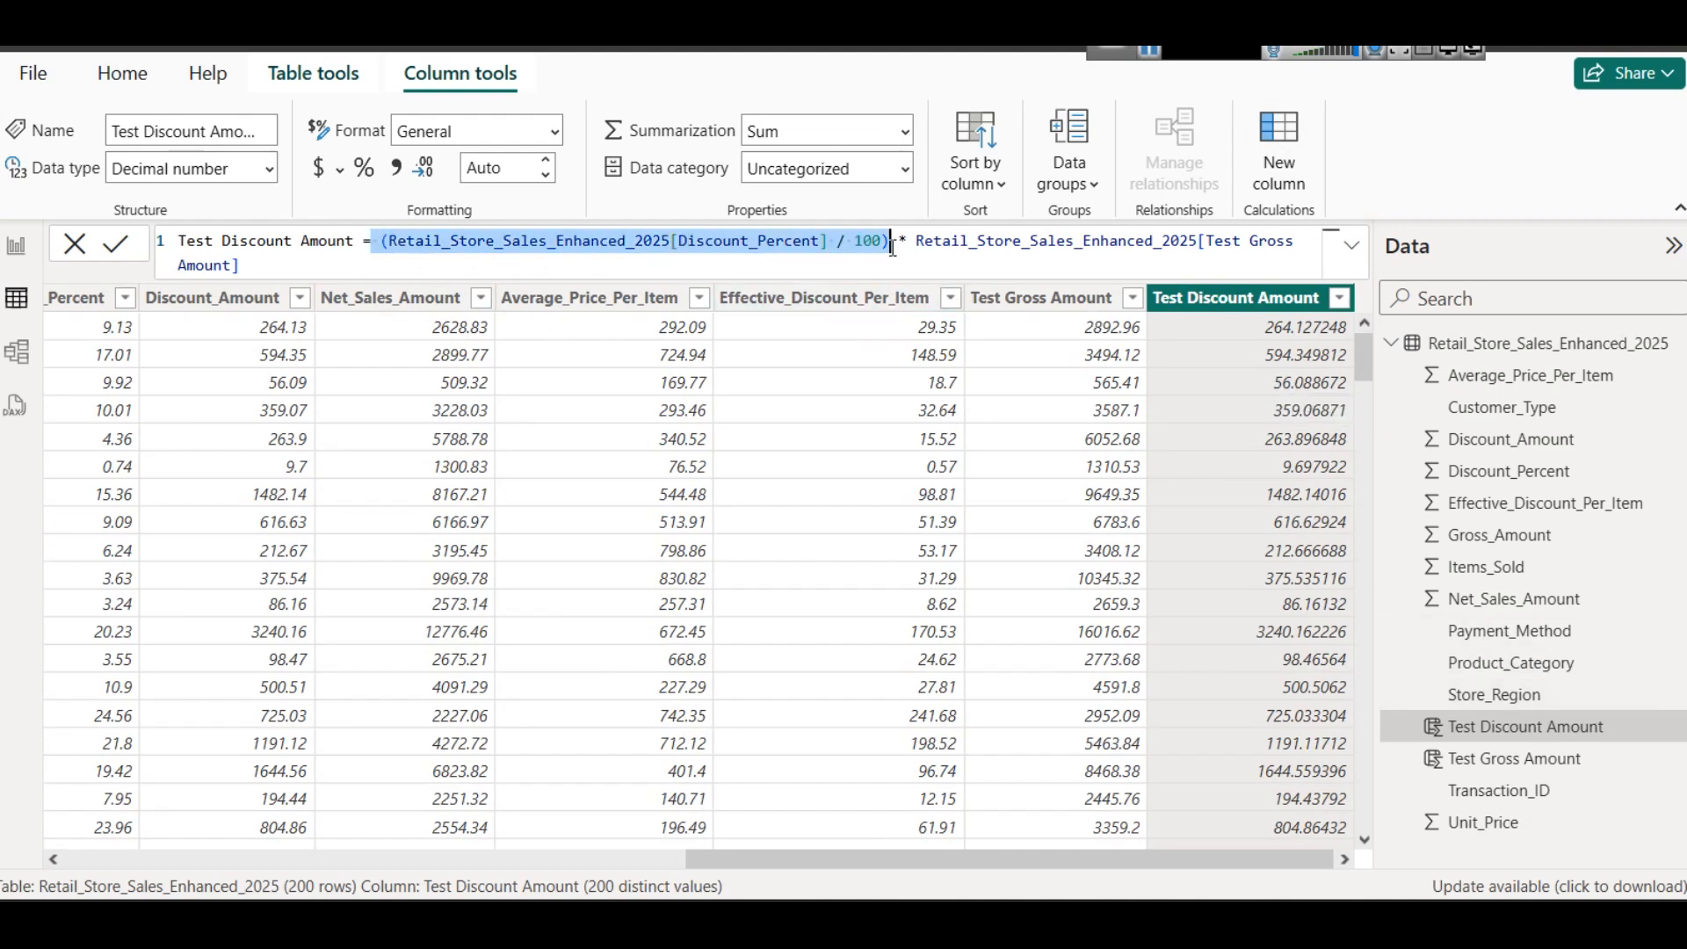
click(862, 251)
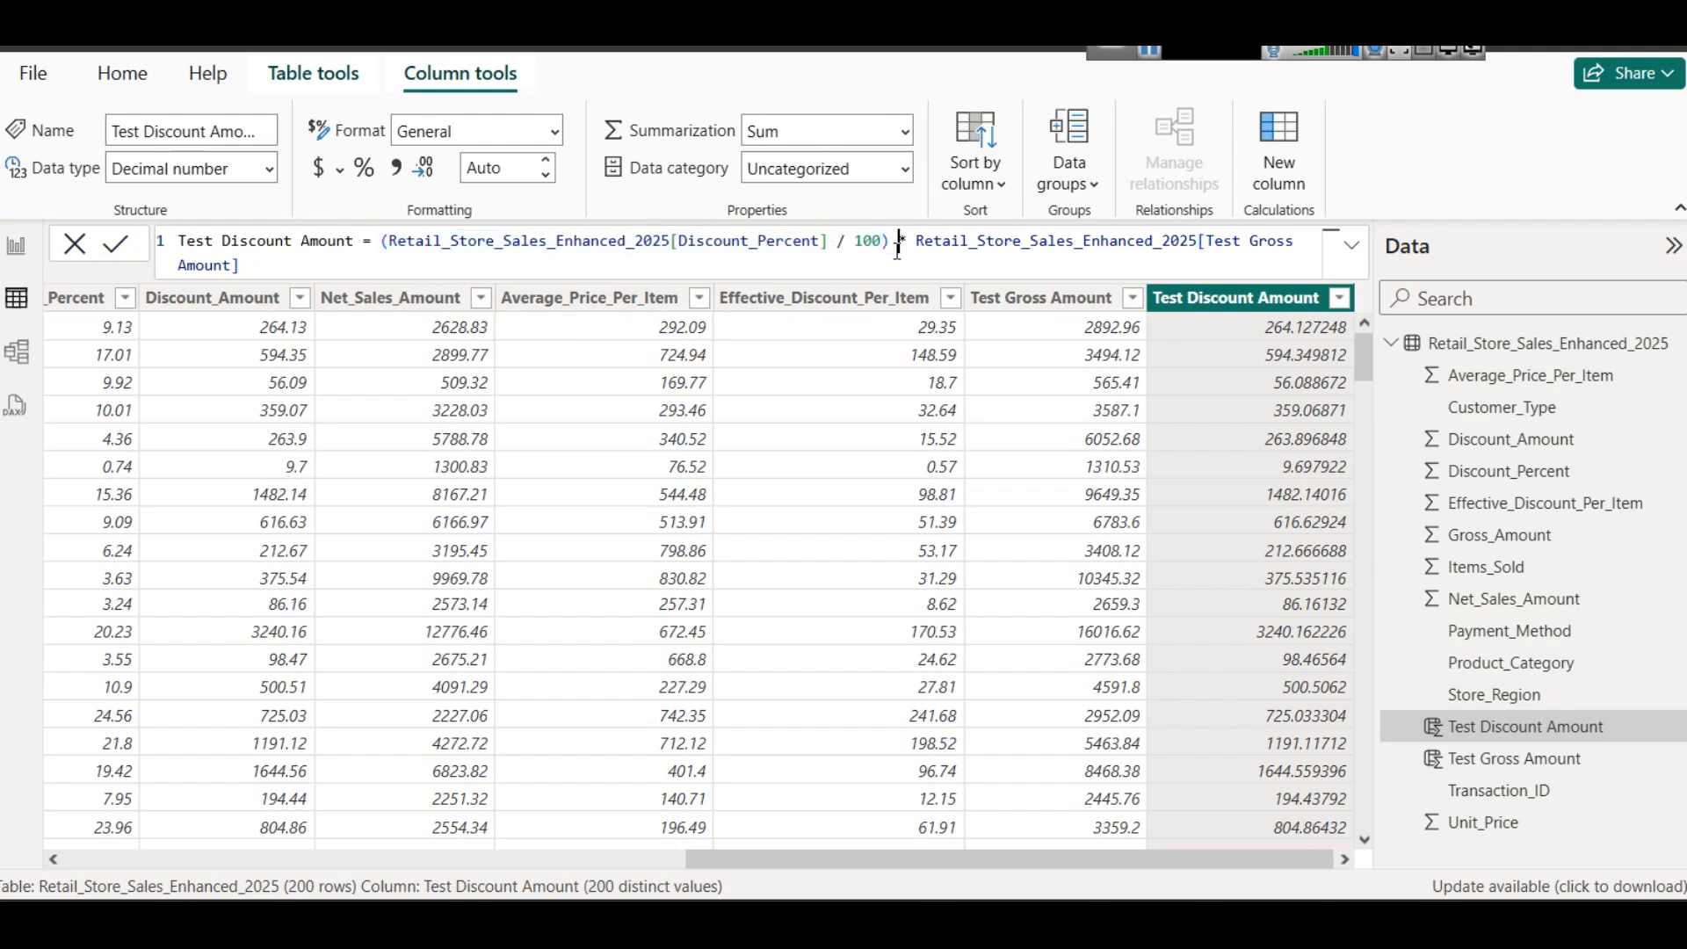
mouse_move(854, 246)
mouse_down()
mouse_move(877, 252)
mouse_move(849, 249)
mouse_up()
drag(889, 246, 373, 240)
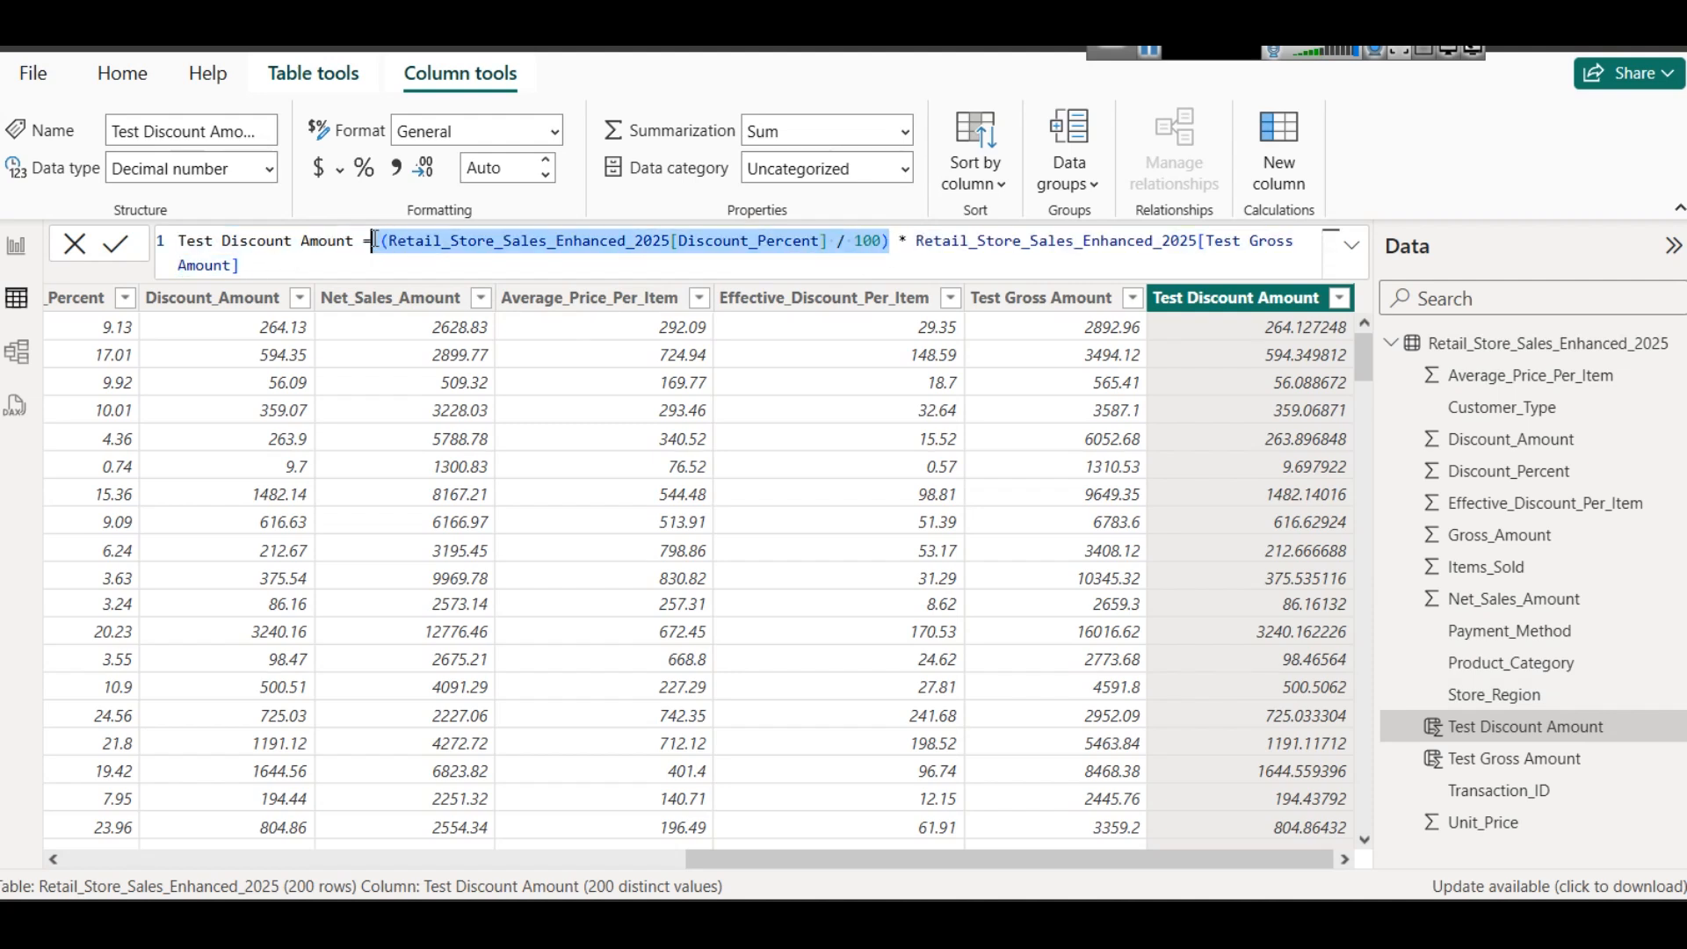
drag(915, 241, 962, 263)
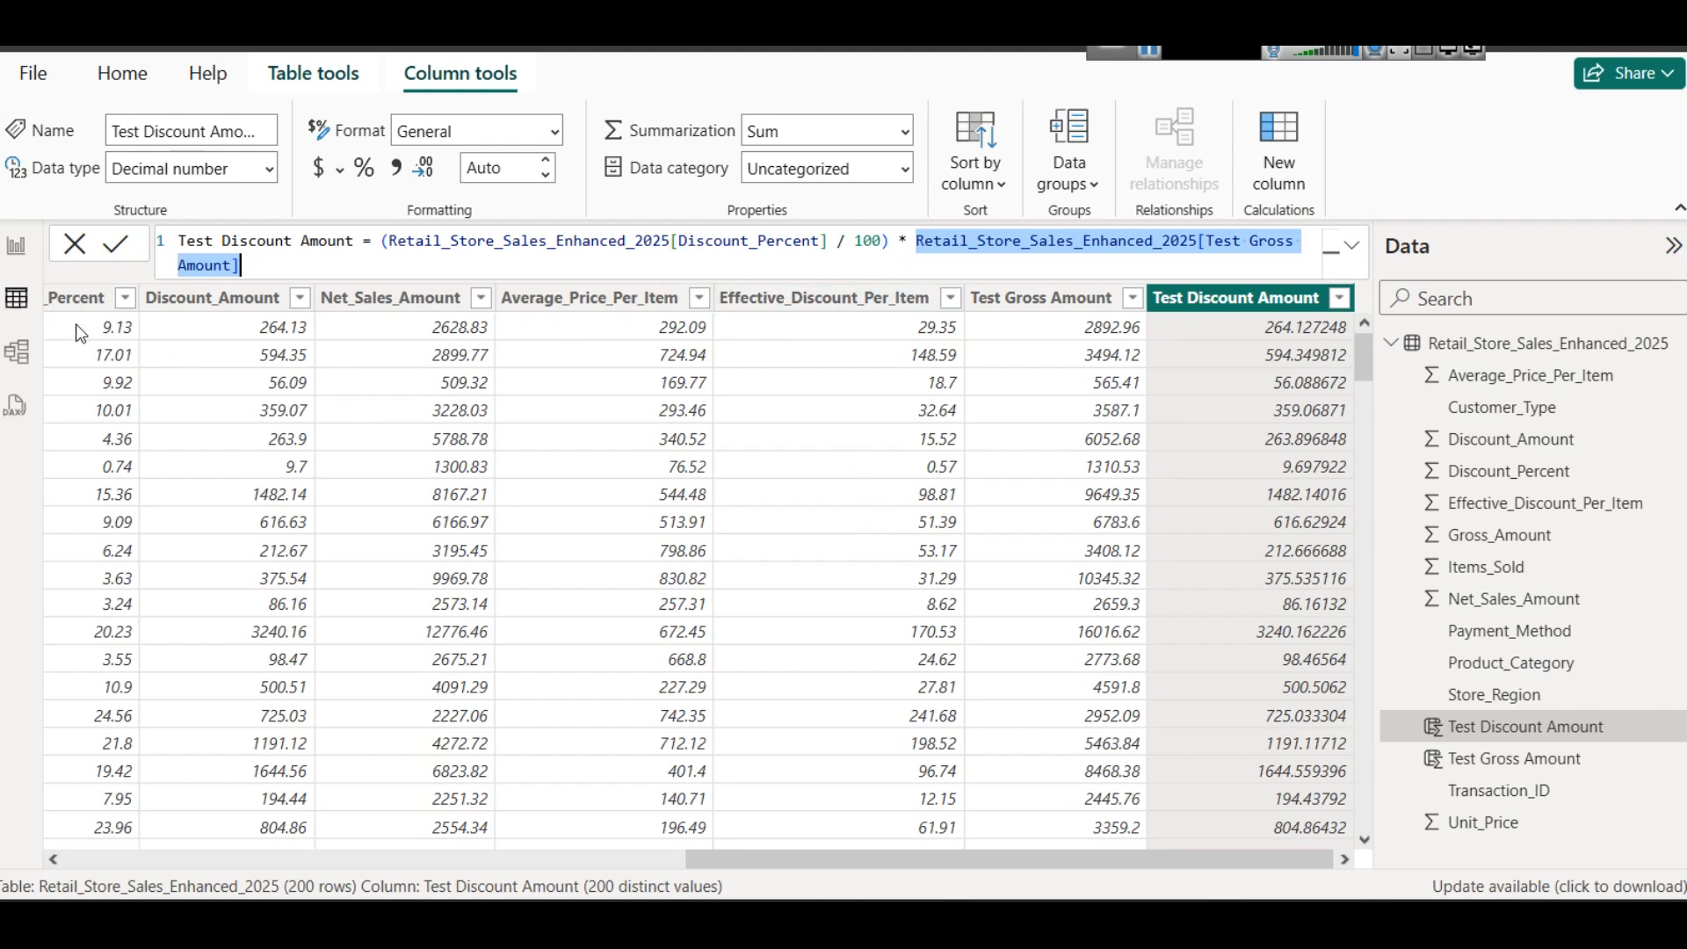
drag(911, 858, 790, 831)
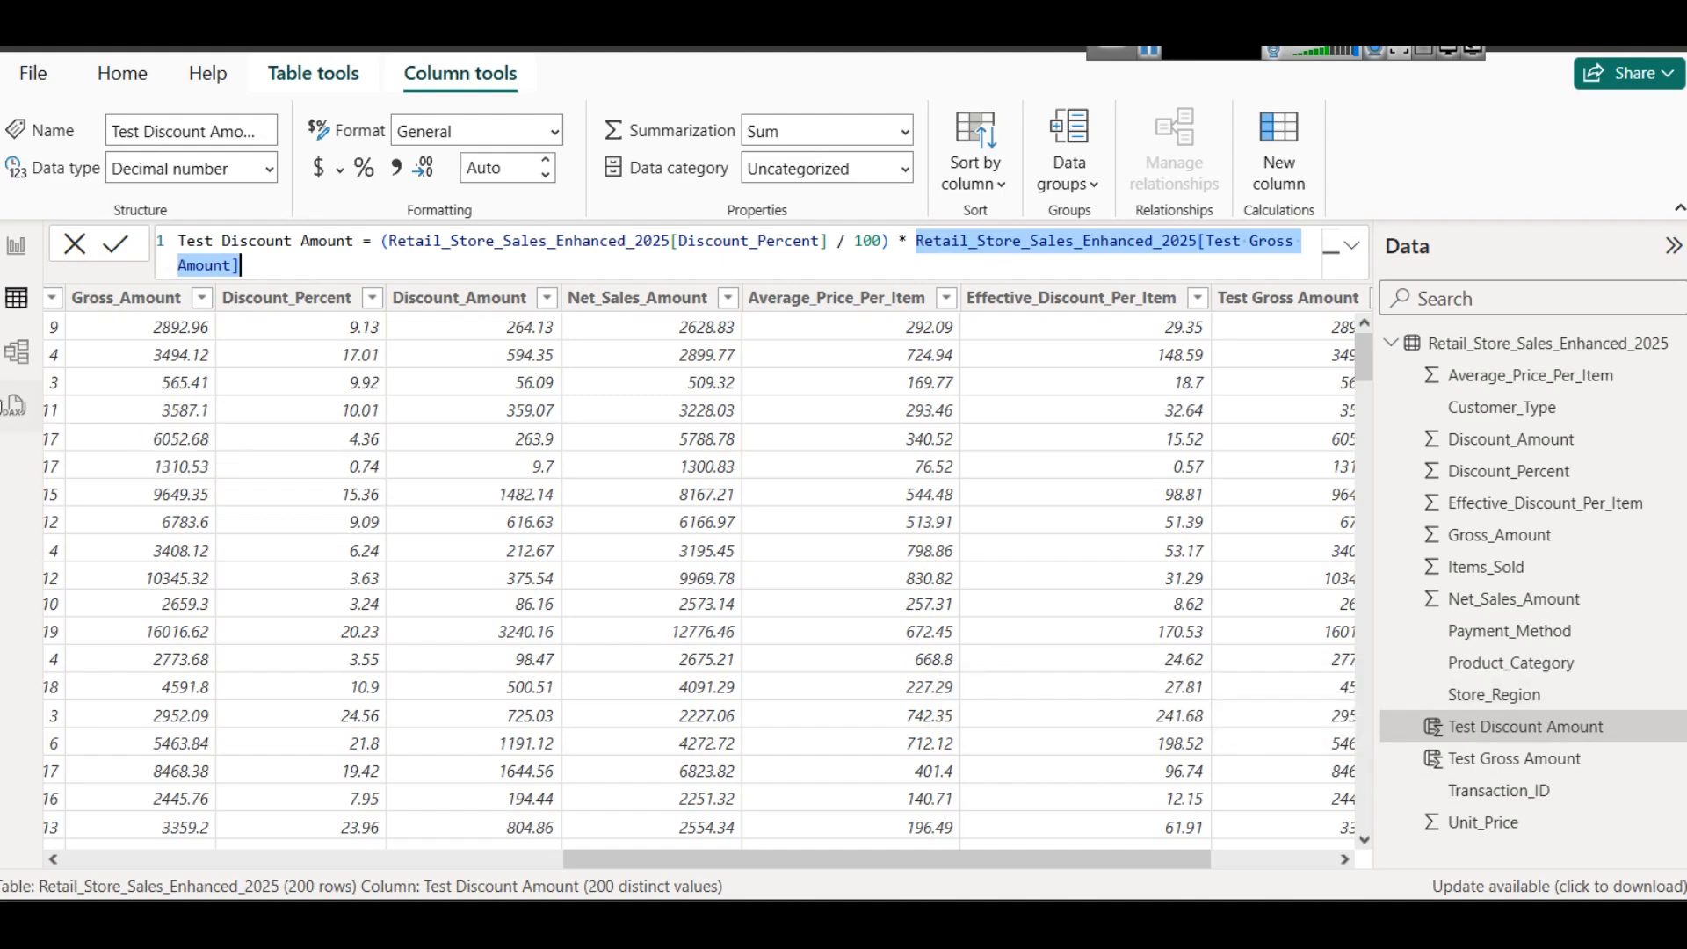
click(9, 248)
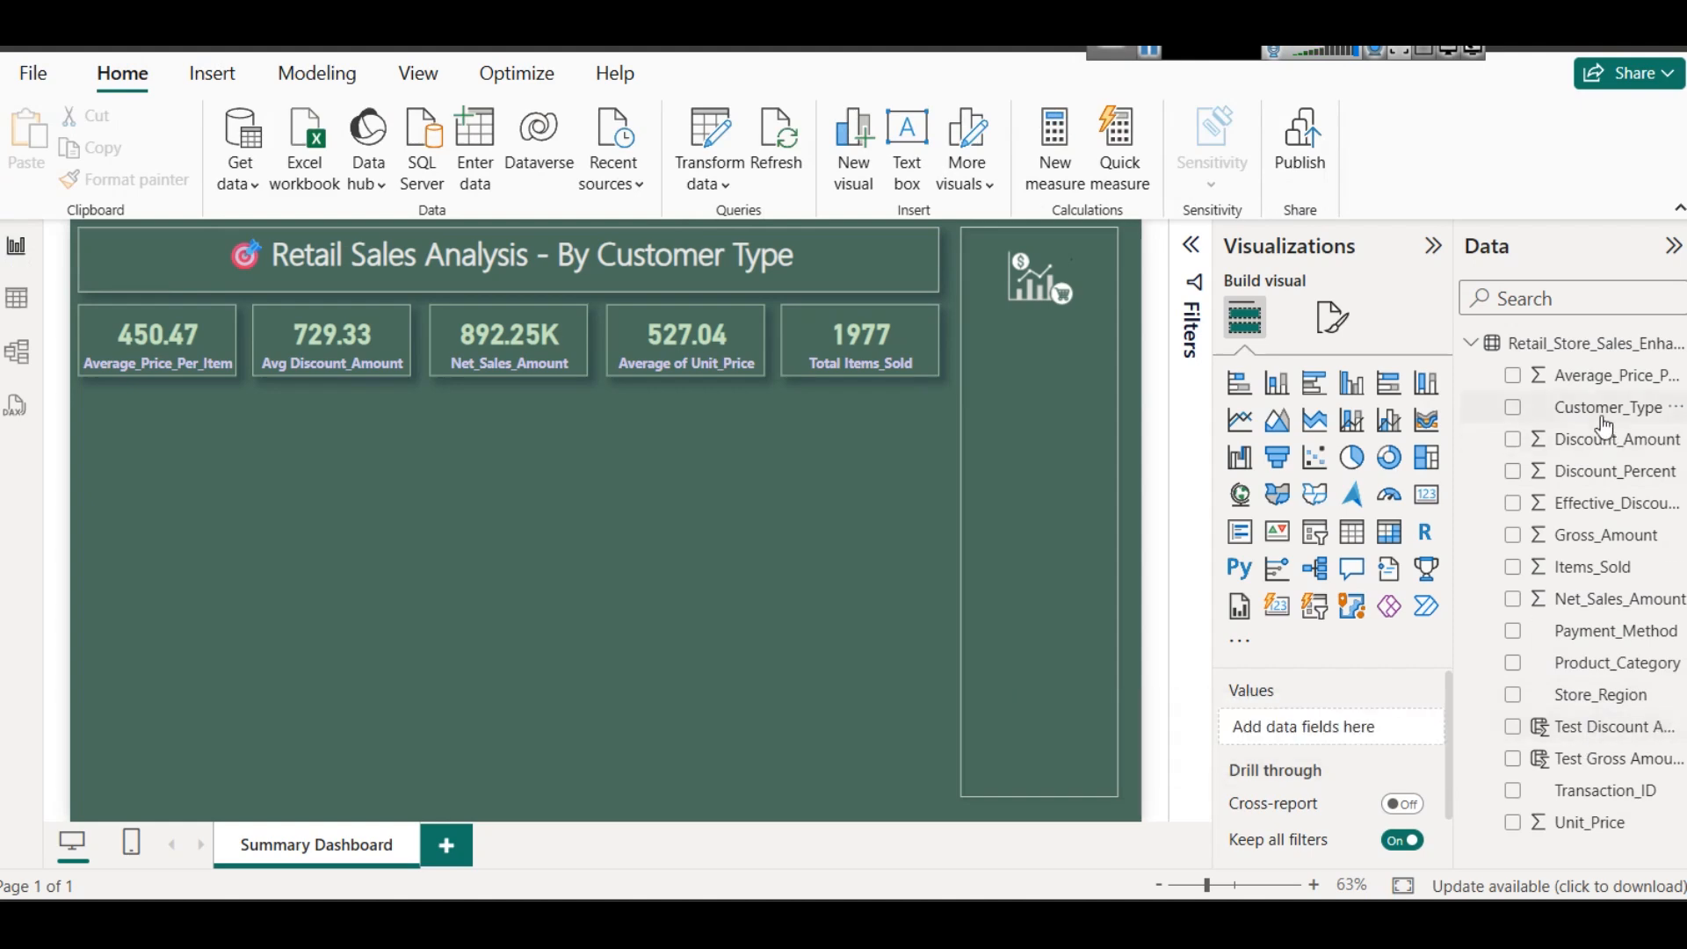
- Examine the Retail_Store_Sales_Enhanced_2025 table from its first columns through the amount and discount columns, and return to the report page
click(15, 298)
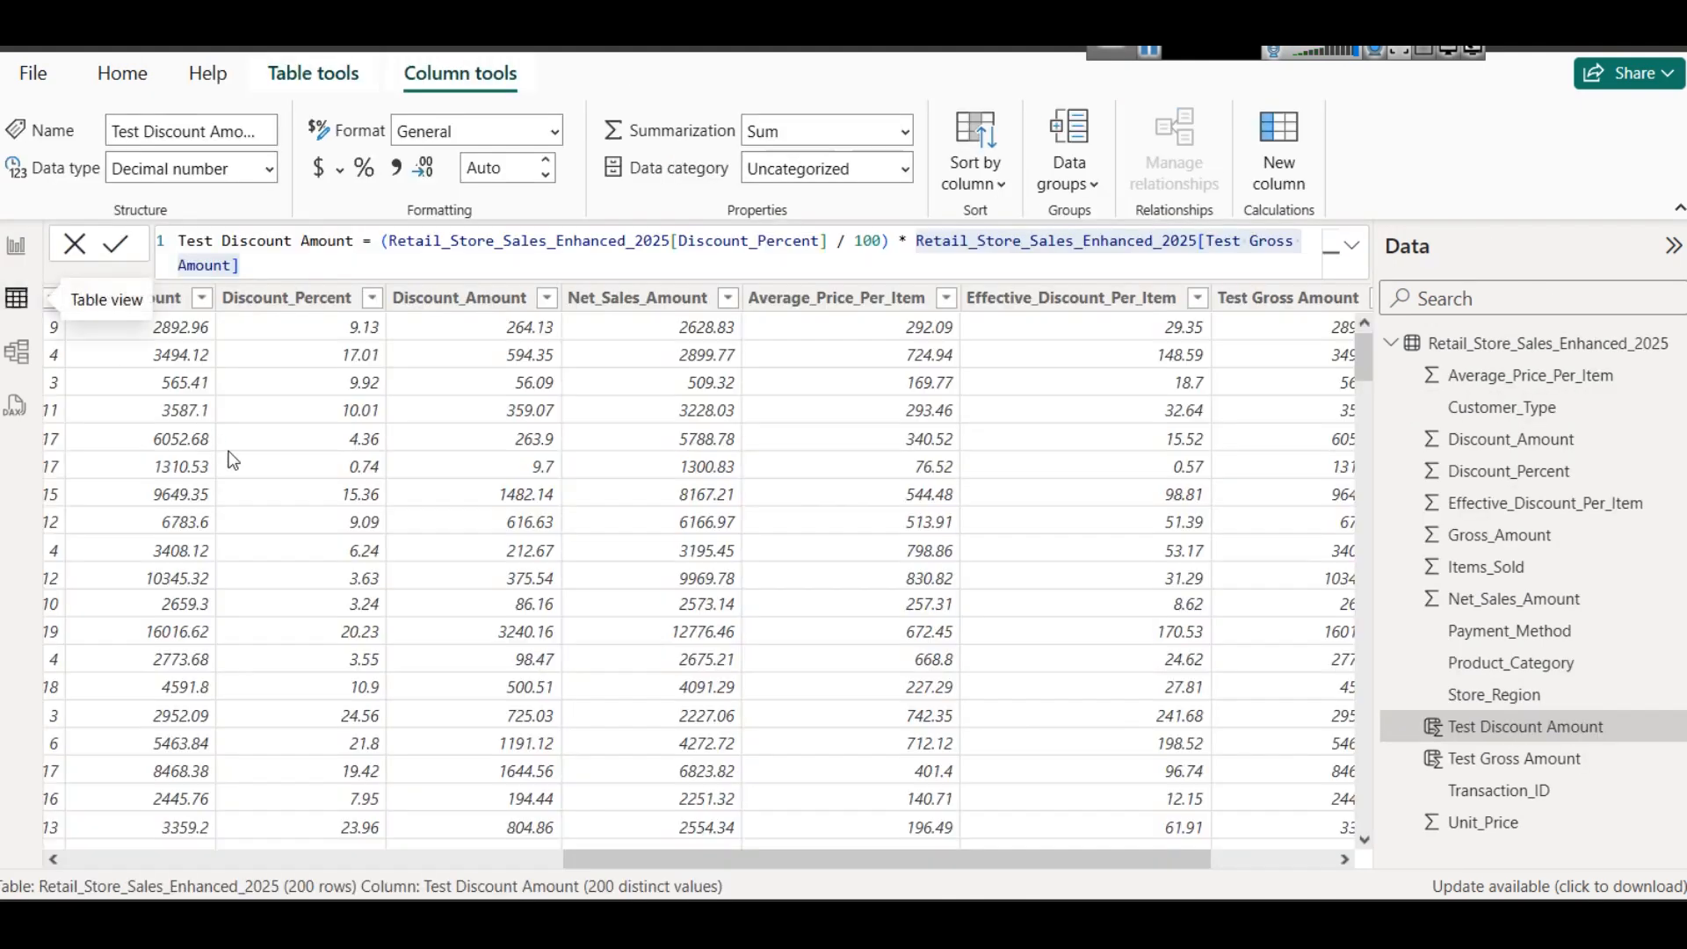
drag(712, 858, 212, 858)
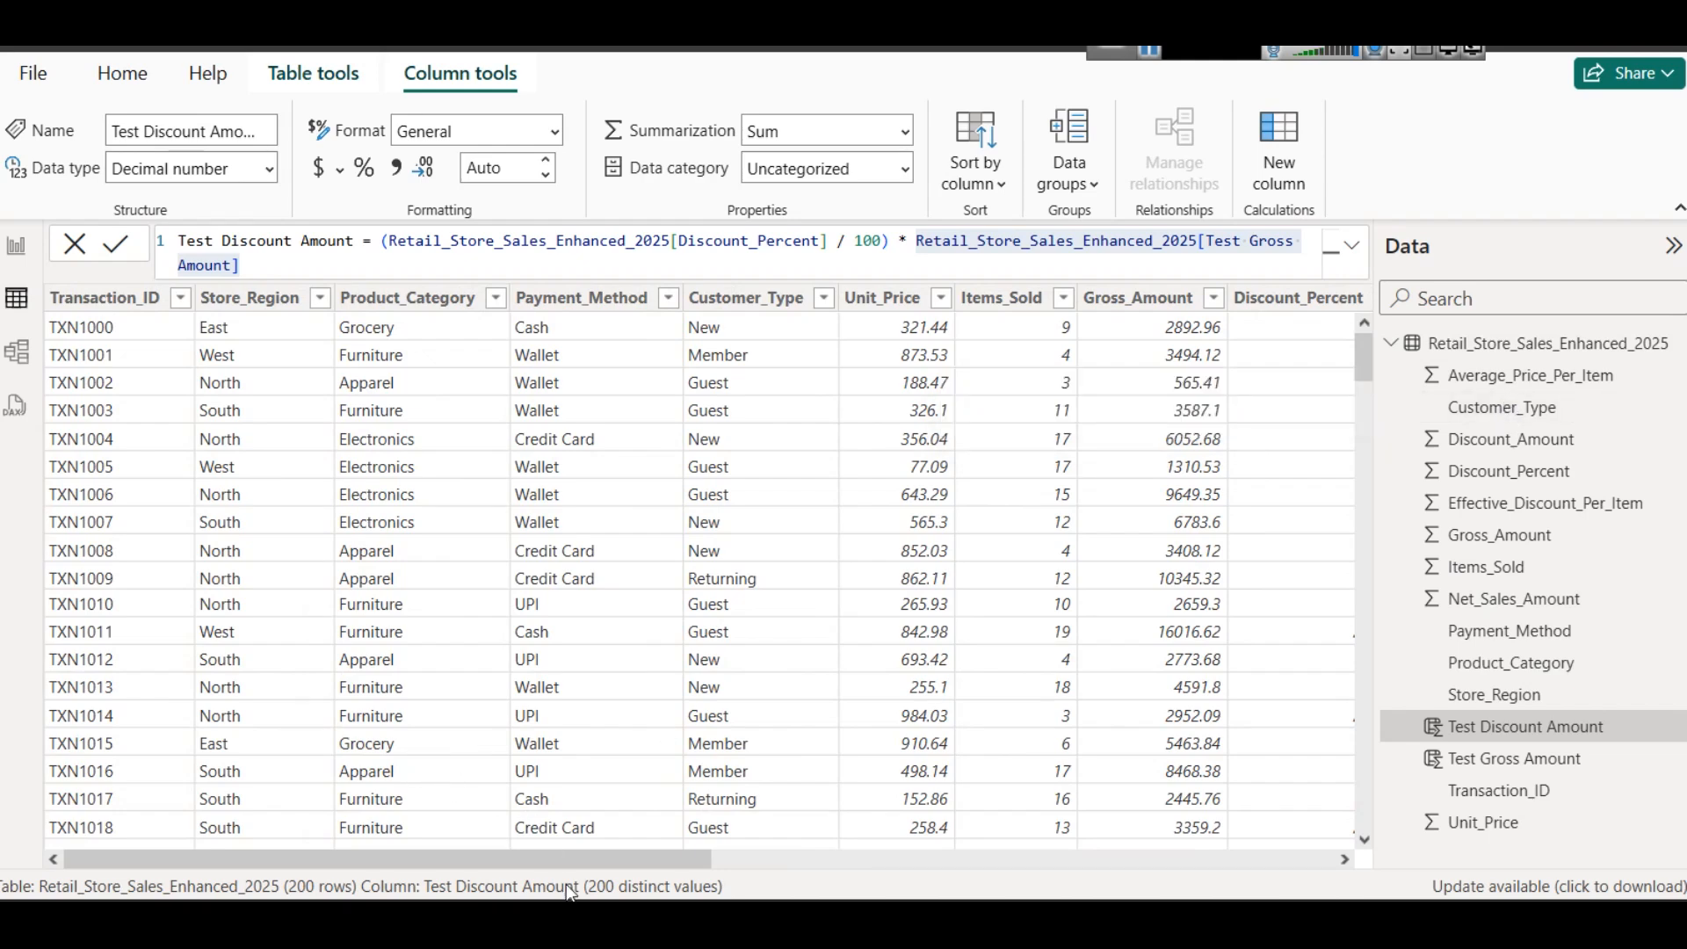
drag(708, 865, 1131, 879)
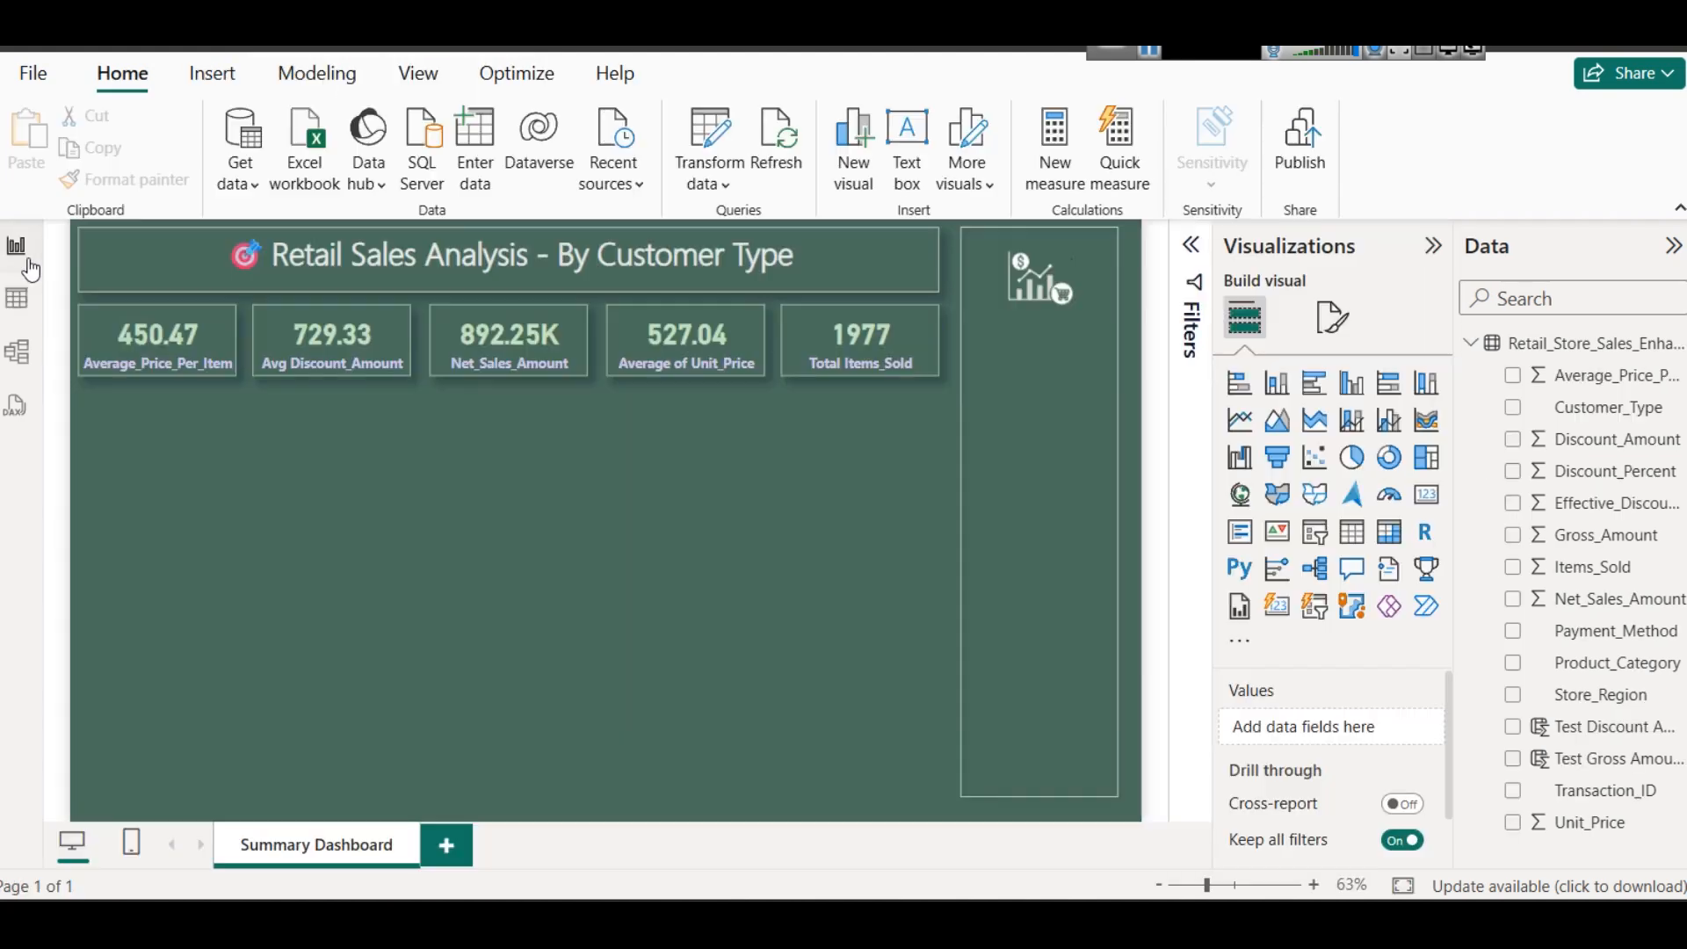
click(29, 265)
- Add a stacked column chart beneath the first two KPI cards and resize it to about one and a half cards wide
click(1280, 384)
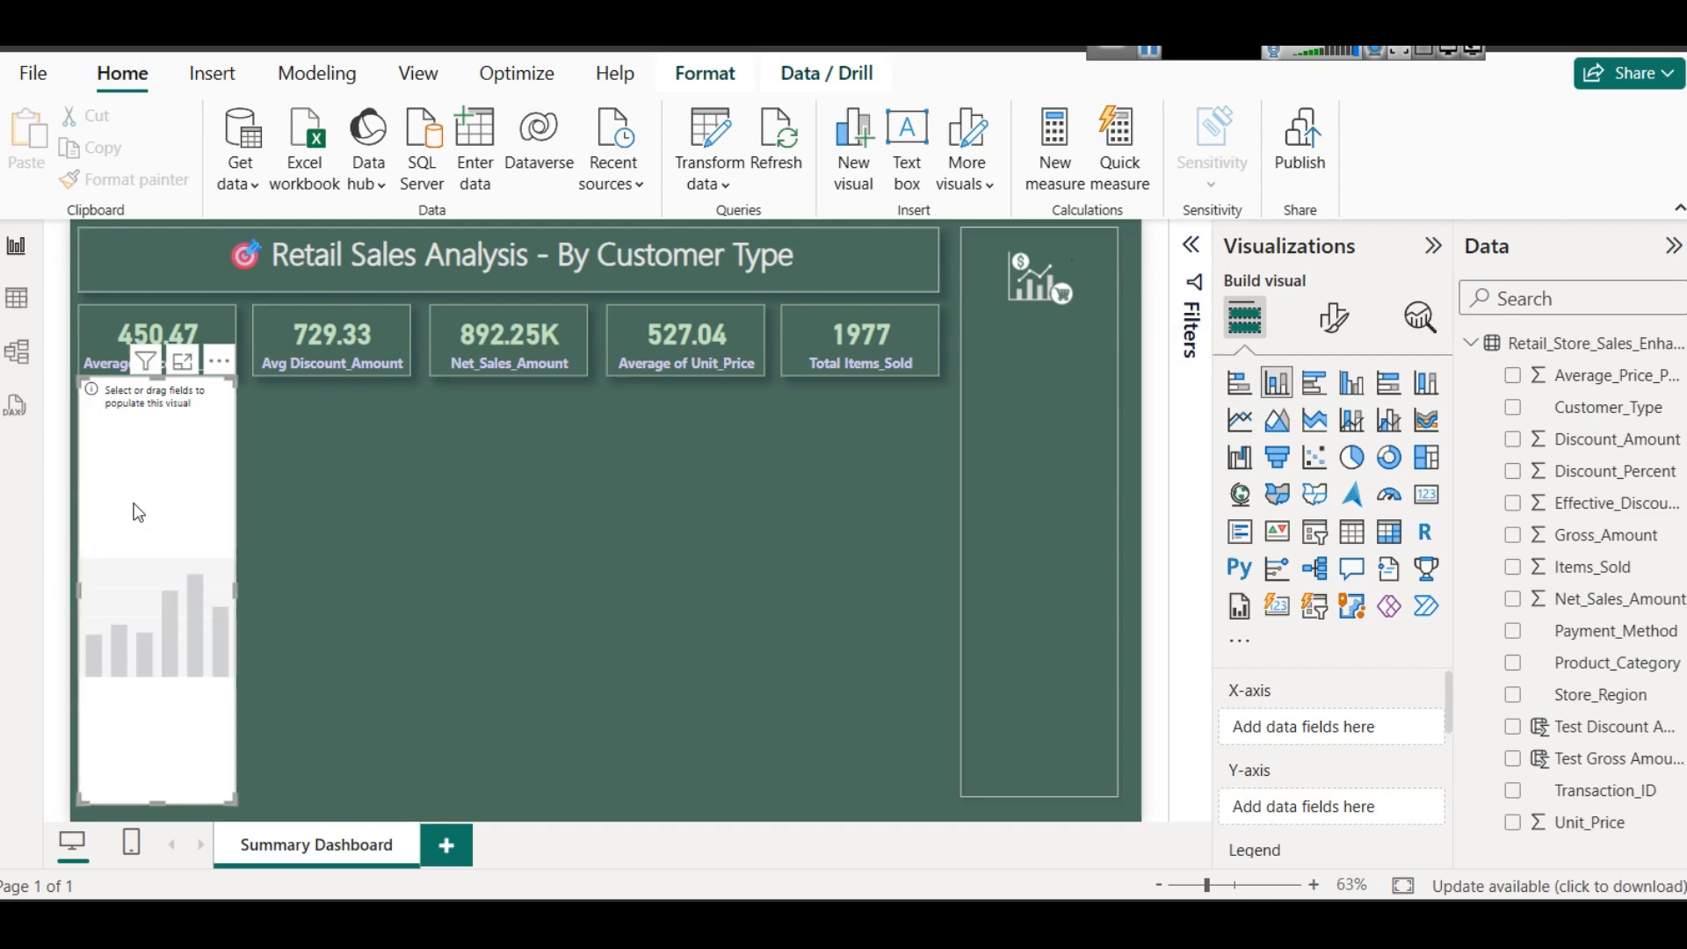
drag(157, 800, 156, 523)
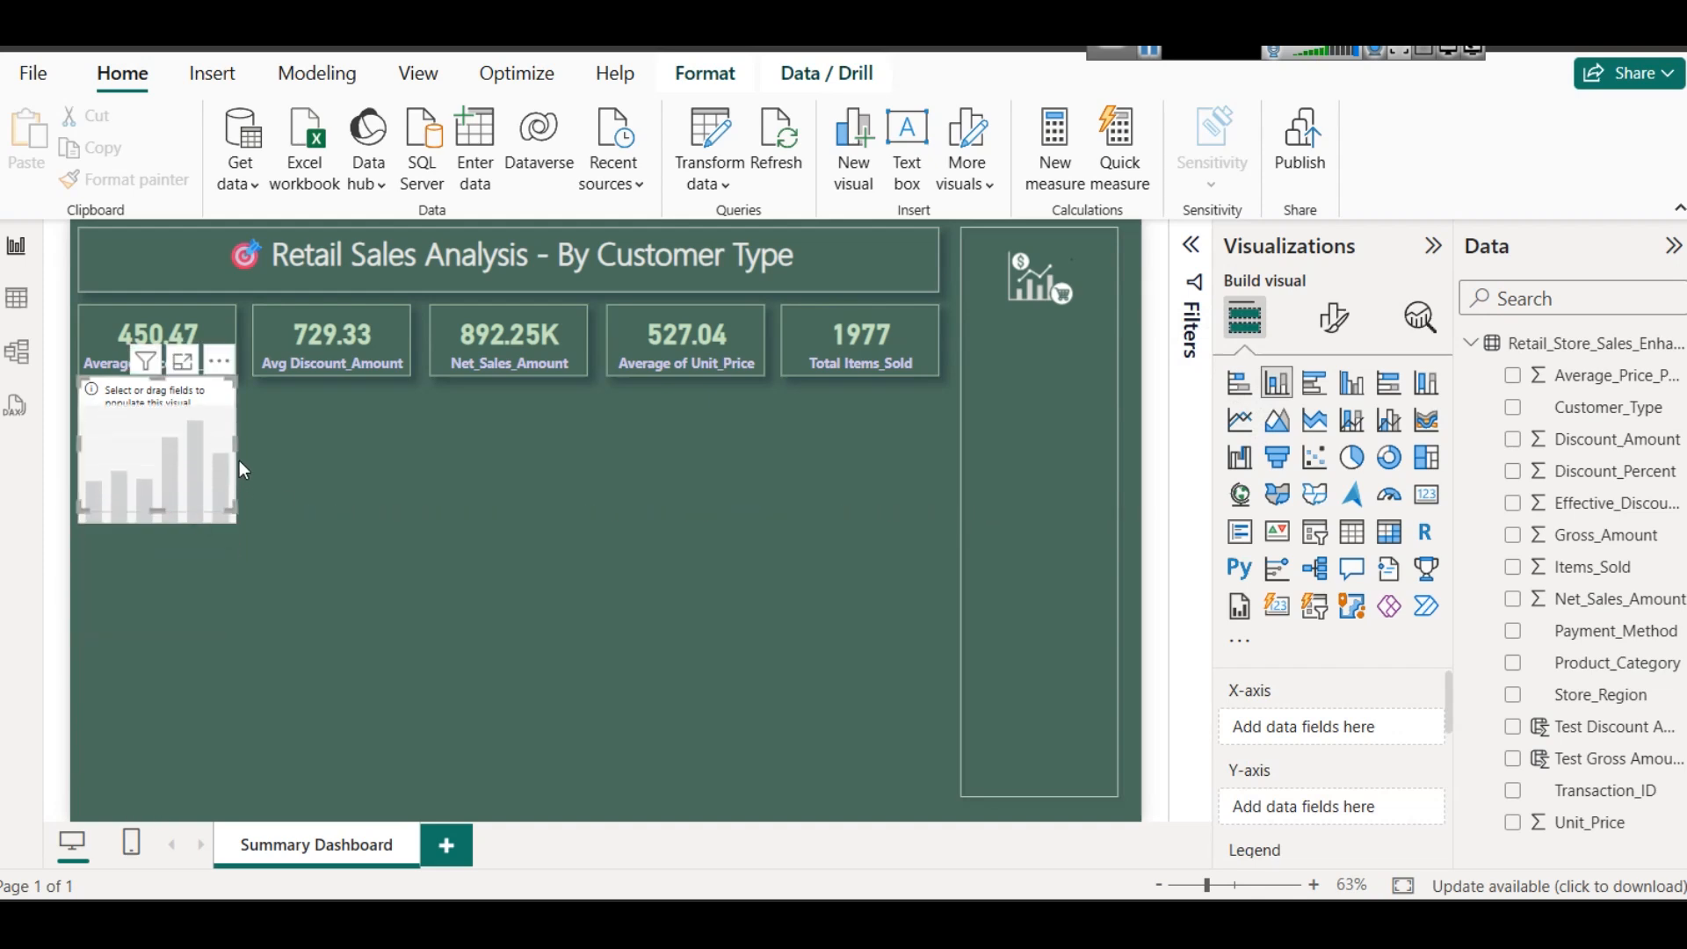
drag(236, 443, 275, 456)
drag(207, 532, 229, 609)
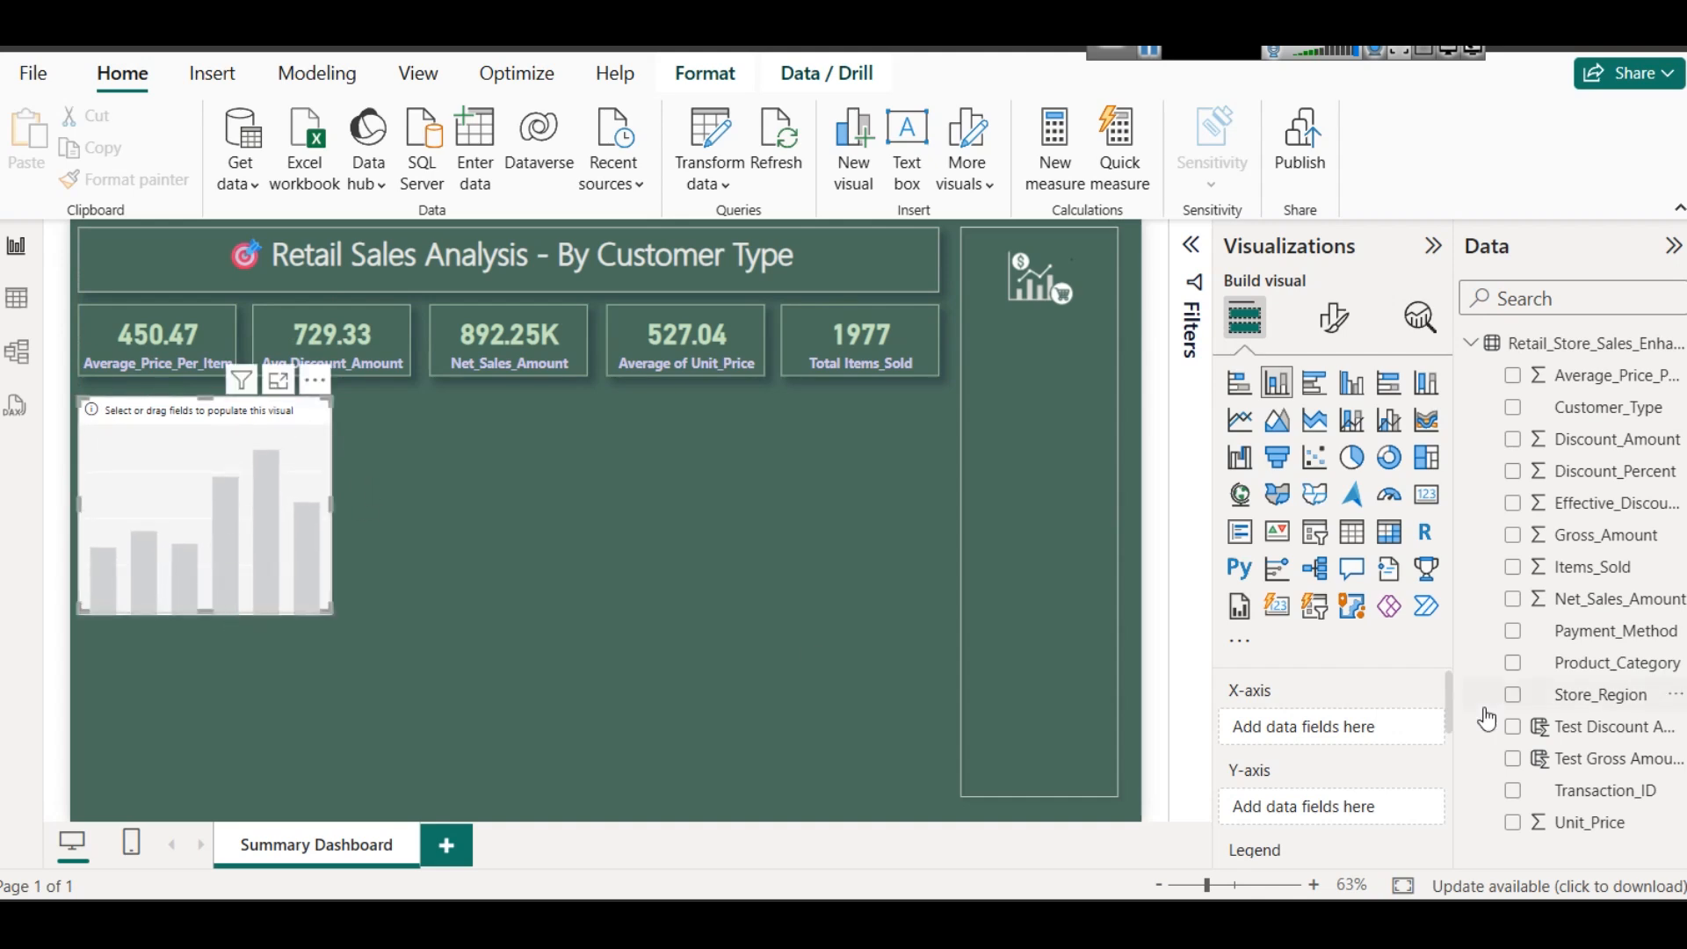
- Assign Customer_Type to the column chart's X-axis and the sum of Net_Sales_Amount to its Y-axis
drag(1610, 408, 1291, 731)
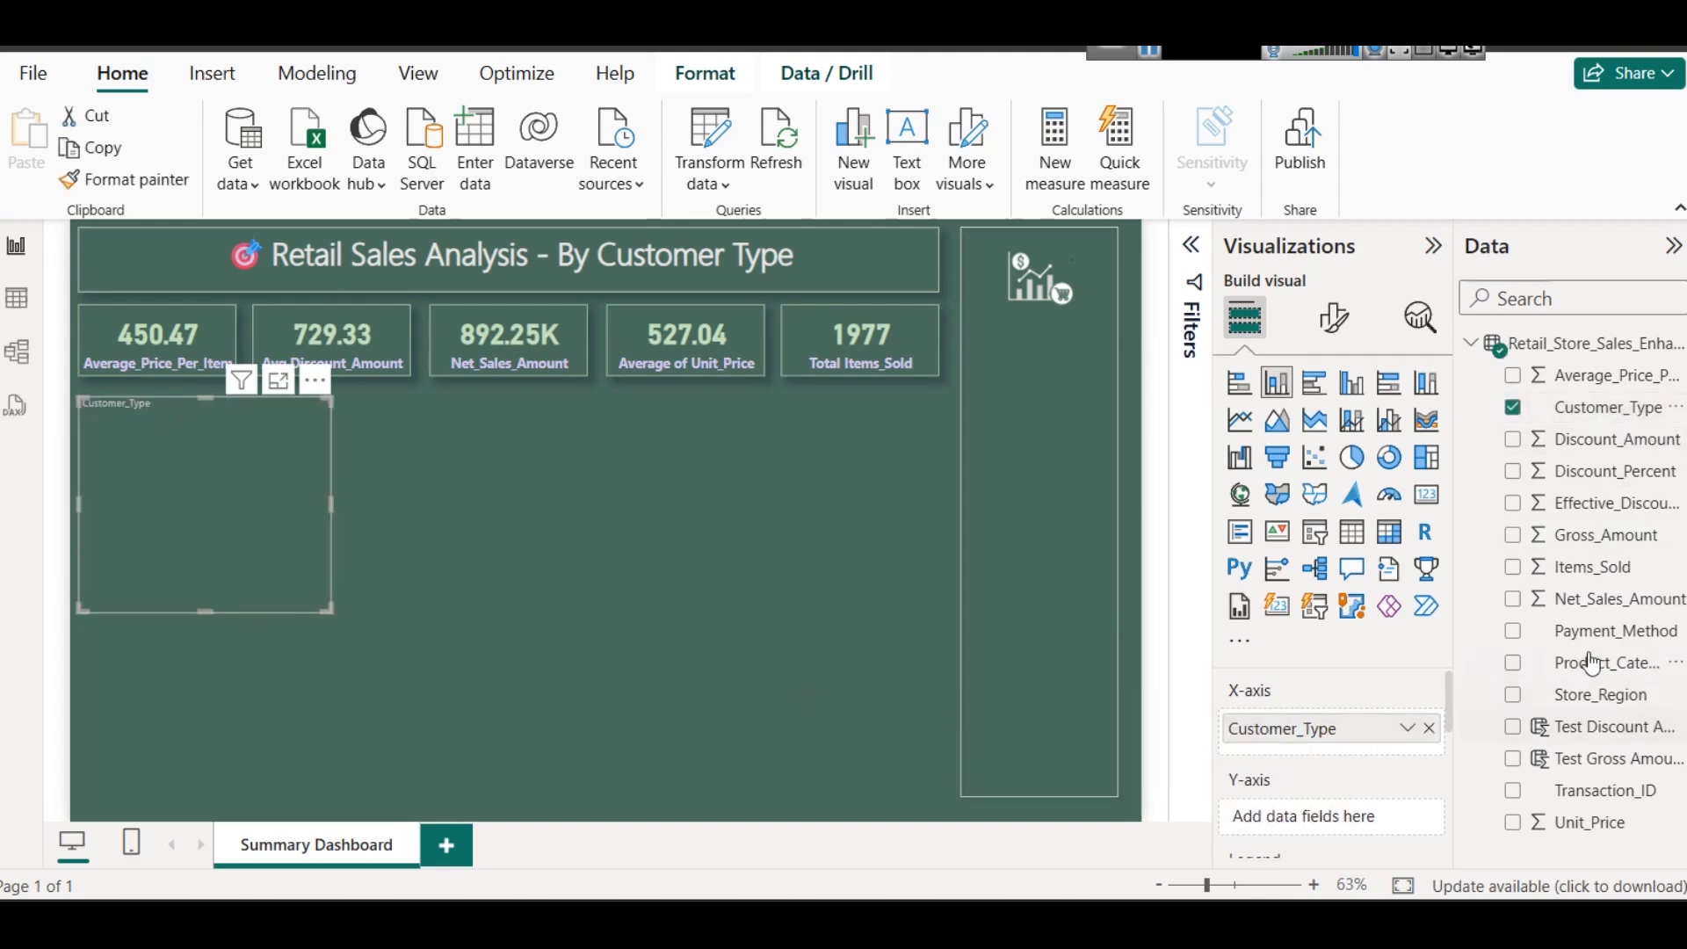
drag(1331, 810, 1330, 812)
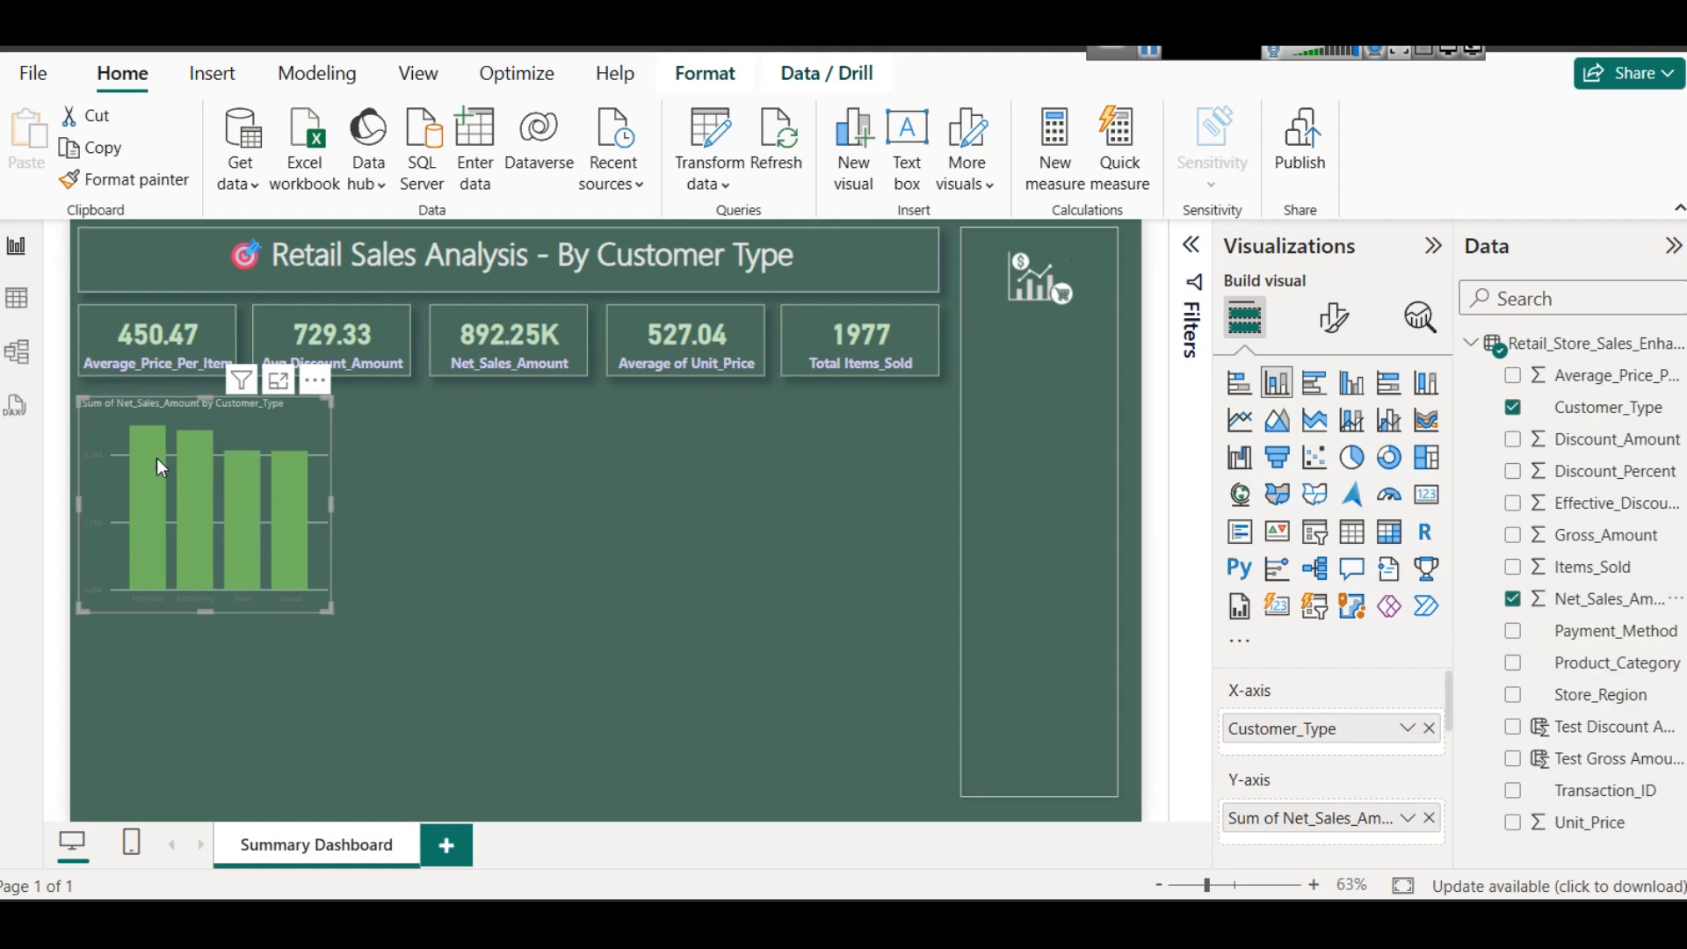
- Set the color of the column chart's X-axis value labels to light green
mouse_move(147, 453)
click(1335, 318)
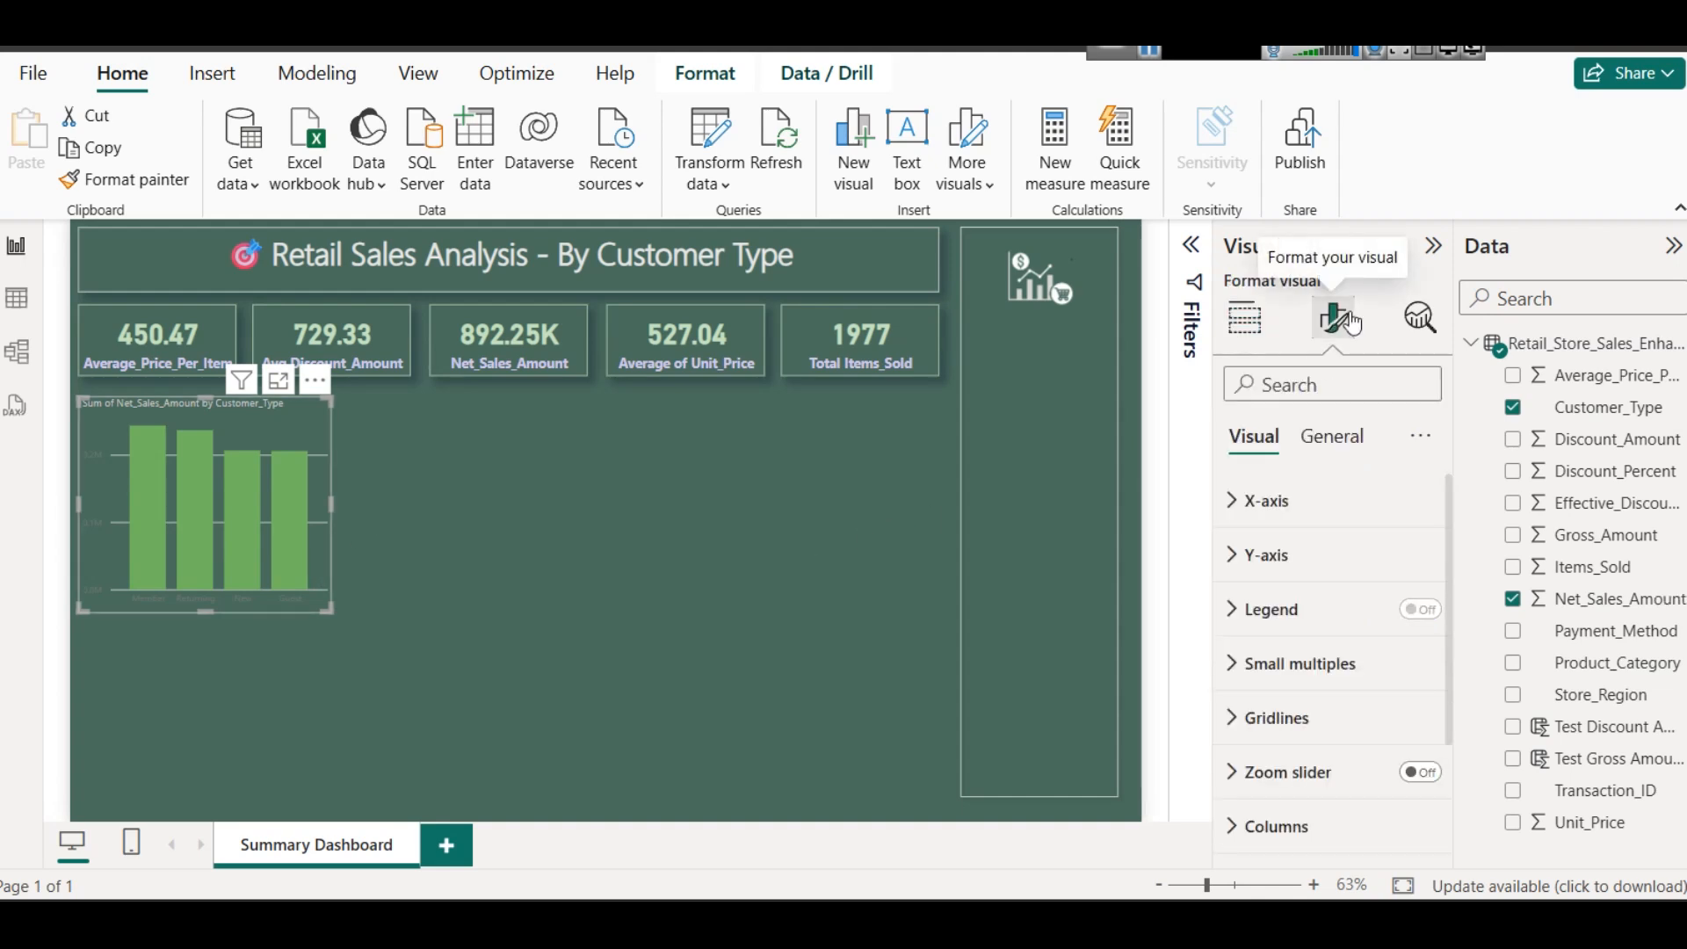
click(1280, 513)
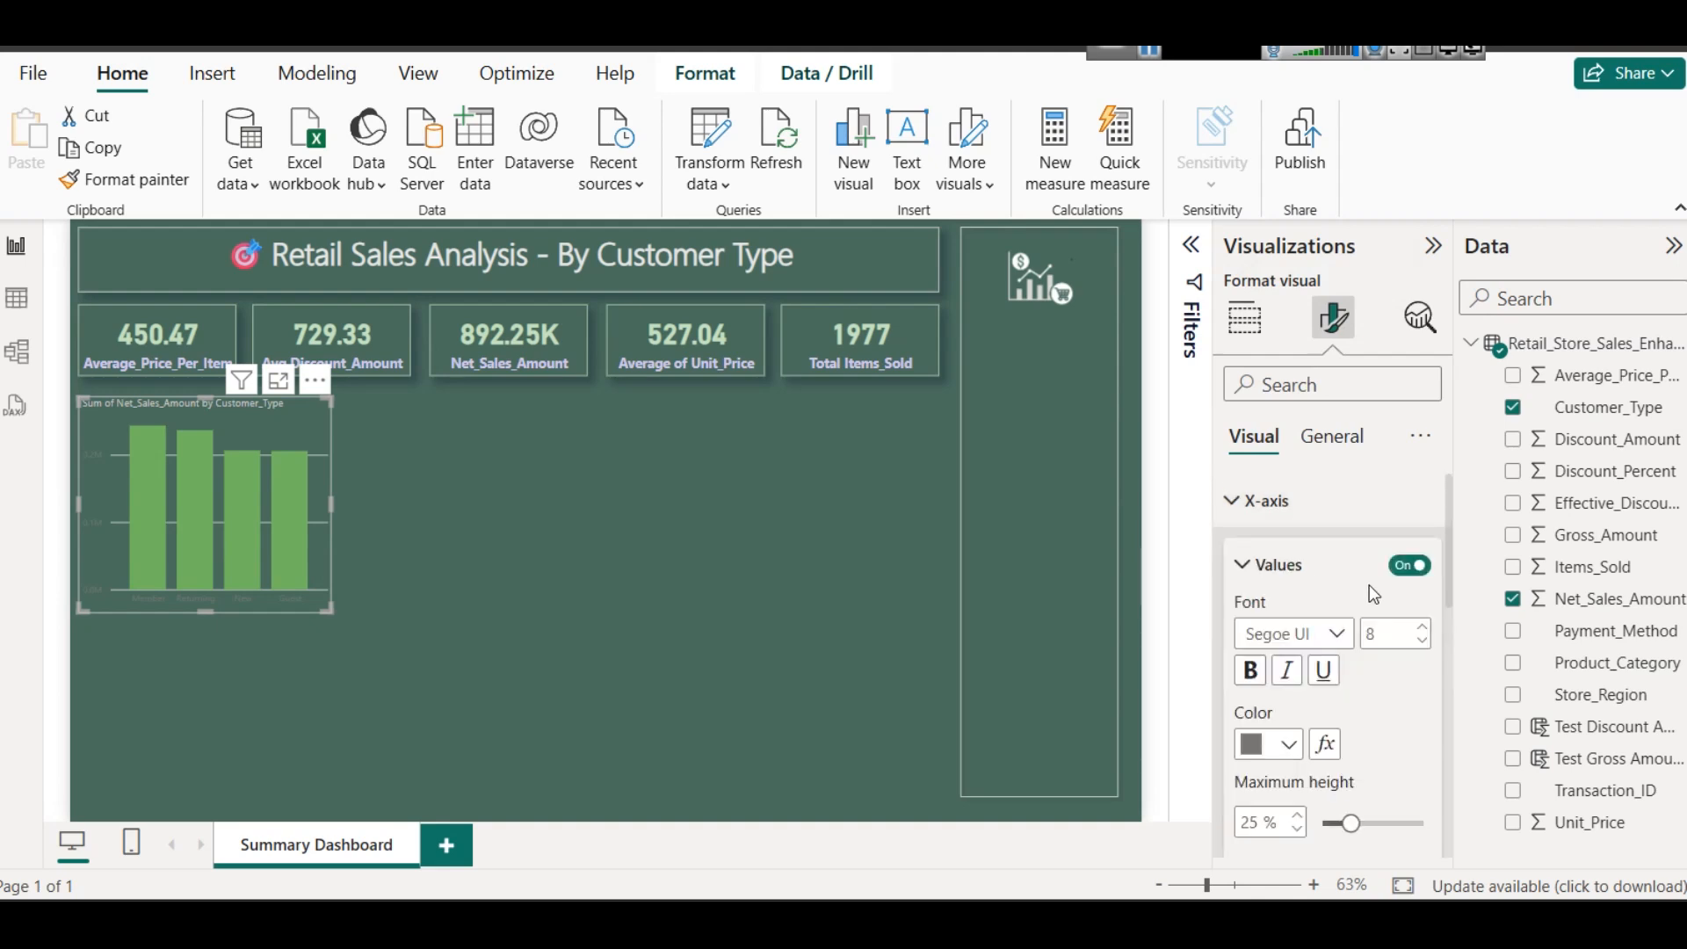
click(1285, 745)
click(1339, 384)
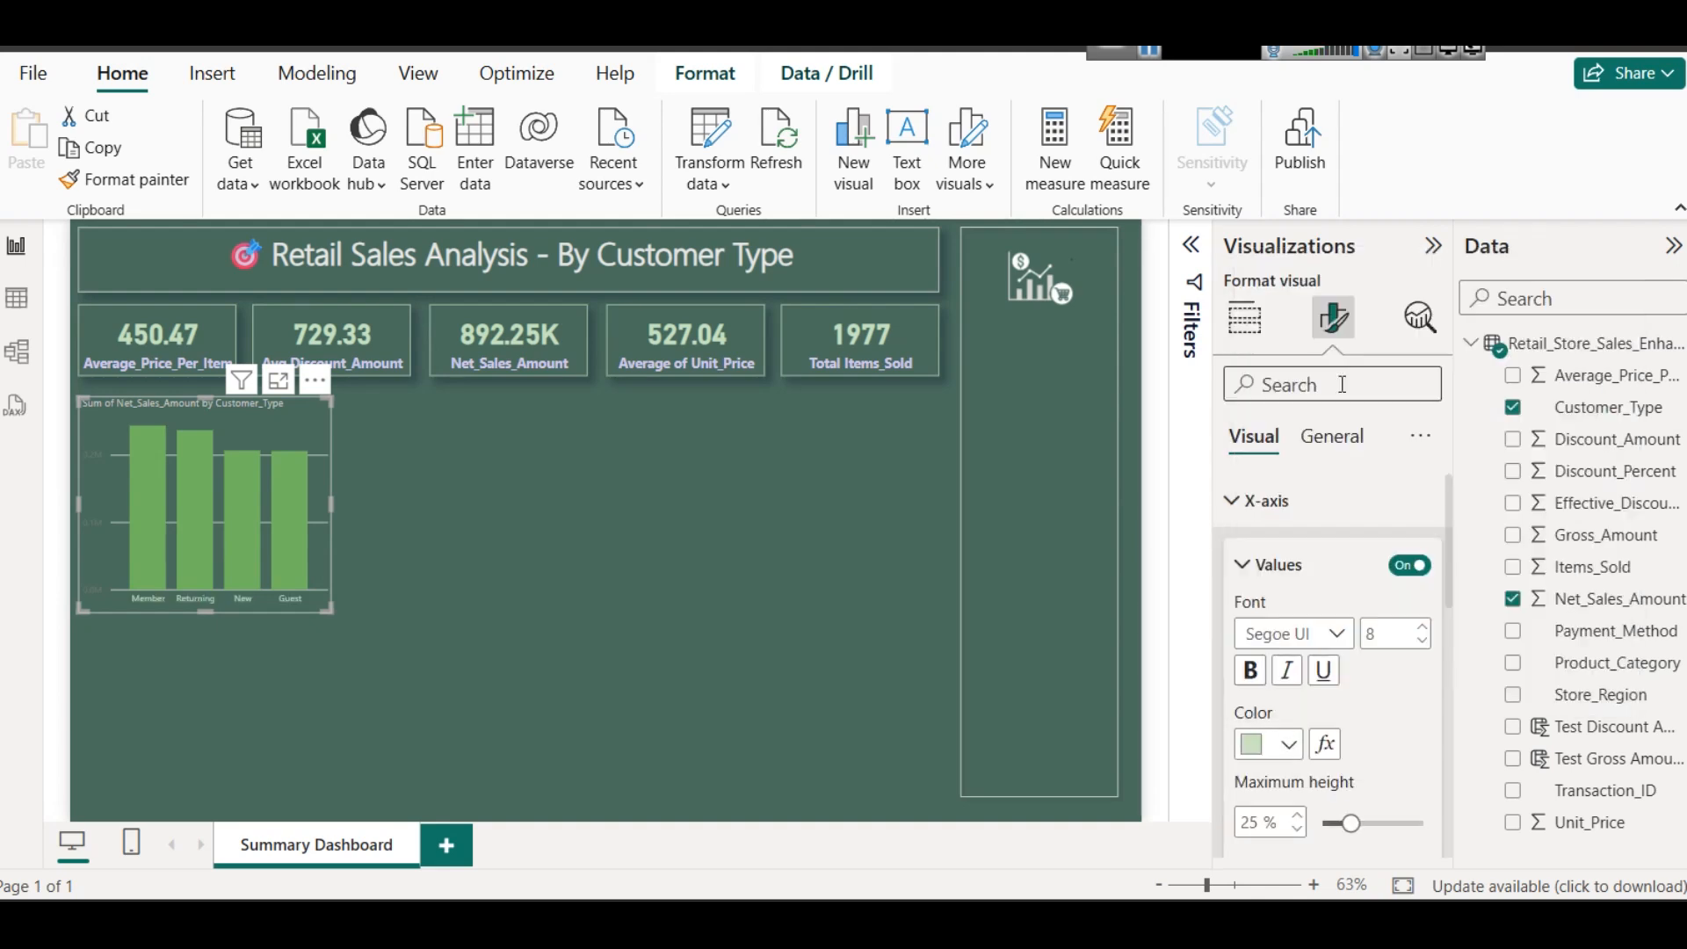
click(1309, 566)
click(1276, 503)
- Set the color of the column chart's Y-axis value labels to the same light green as the X-axis labels
click(1285, 556)
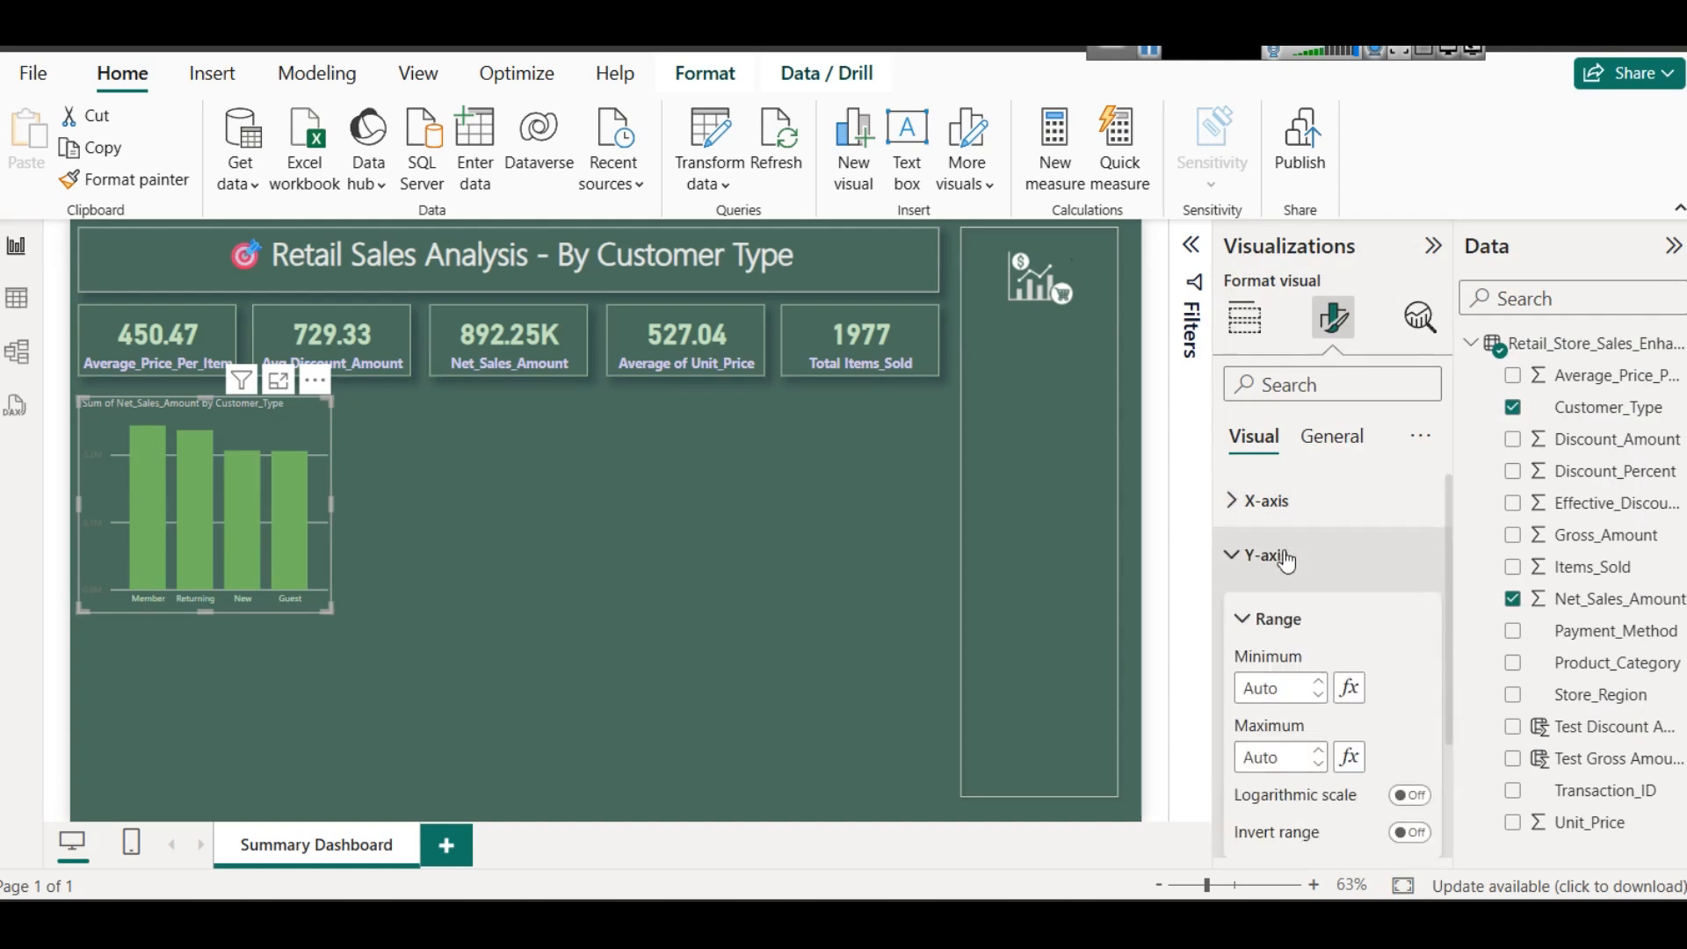
scroll(1343, 715, down, 5)
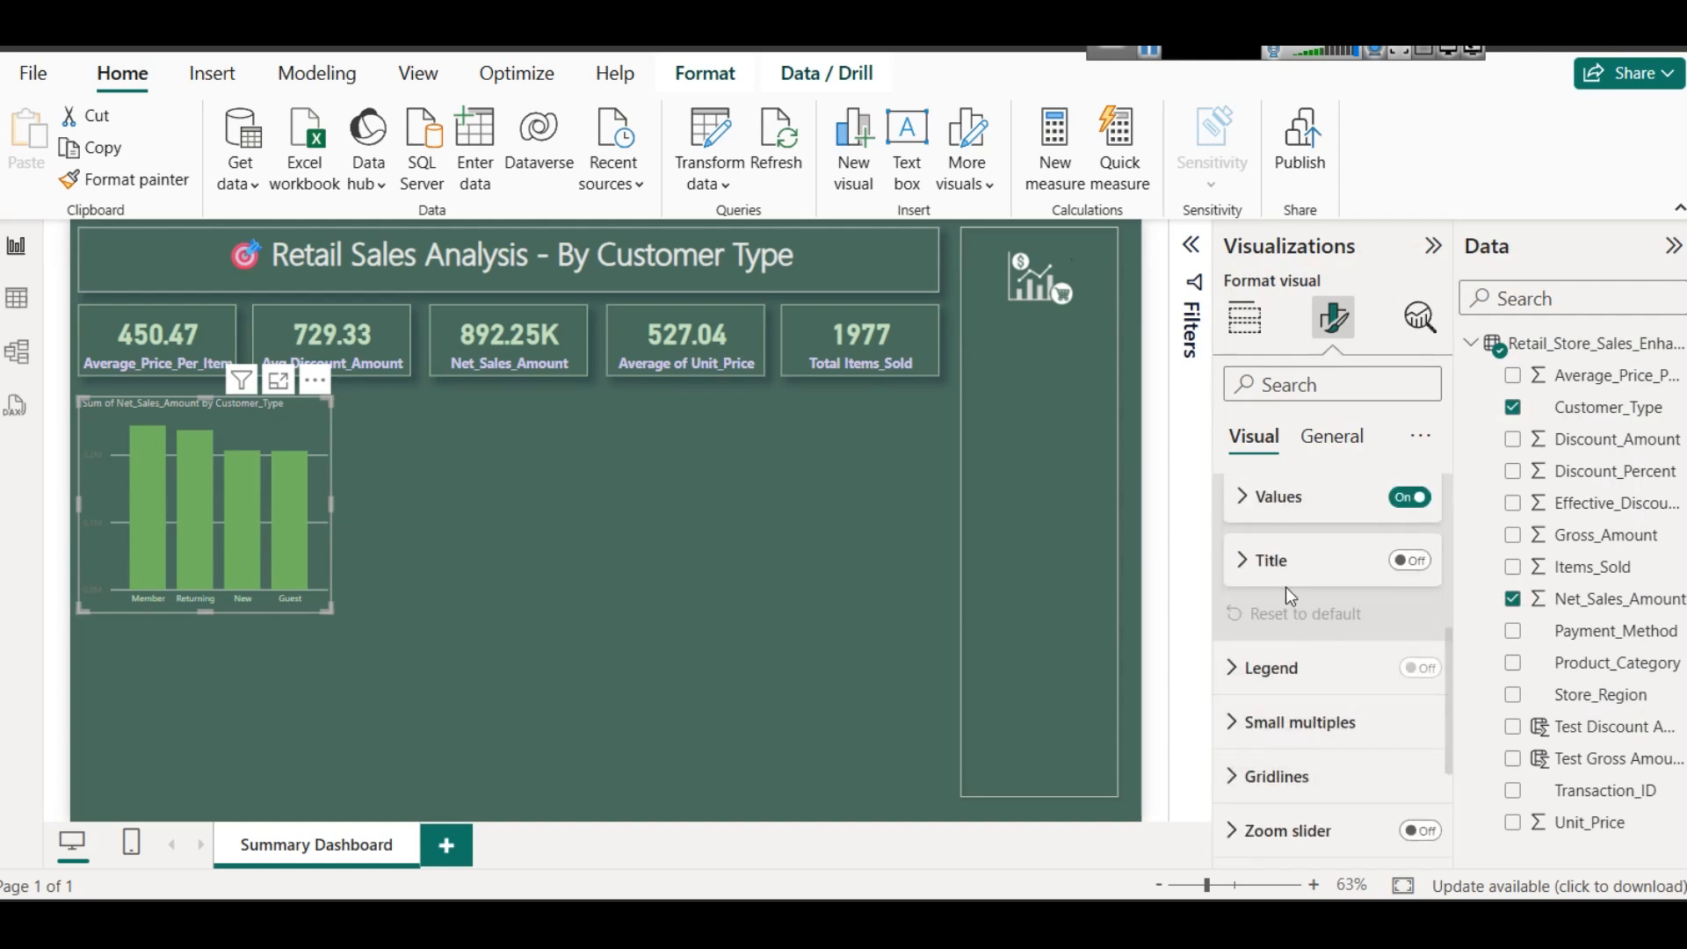
scroll(1290, 596, up, 2)
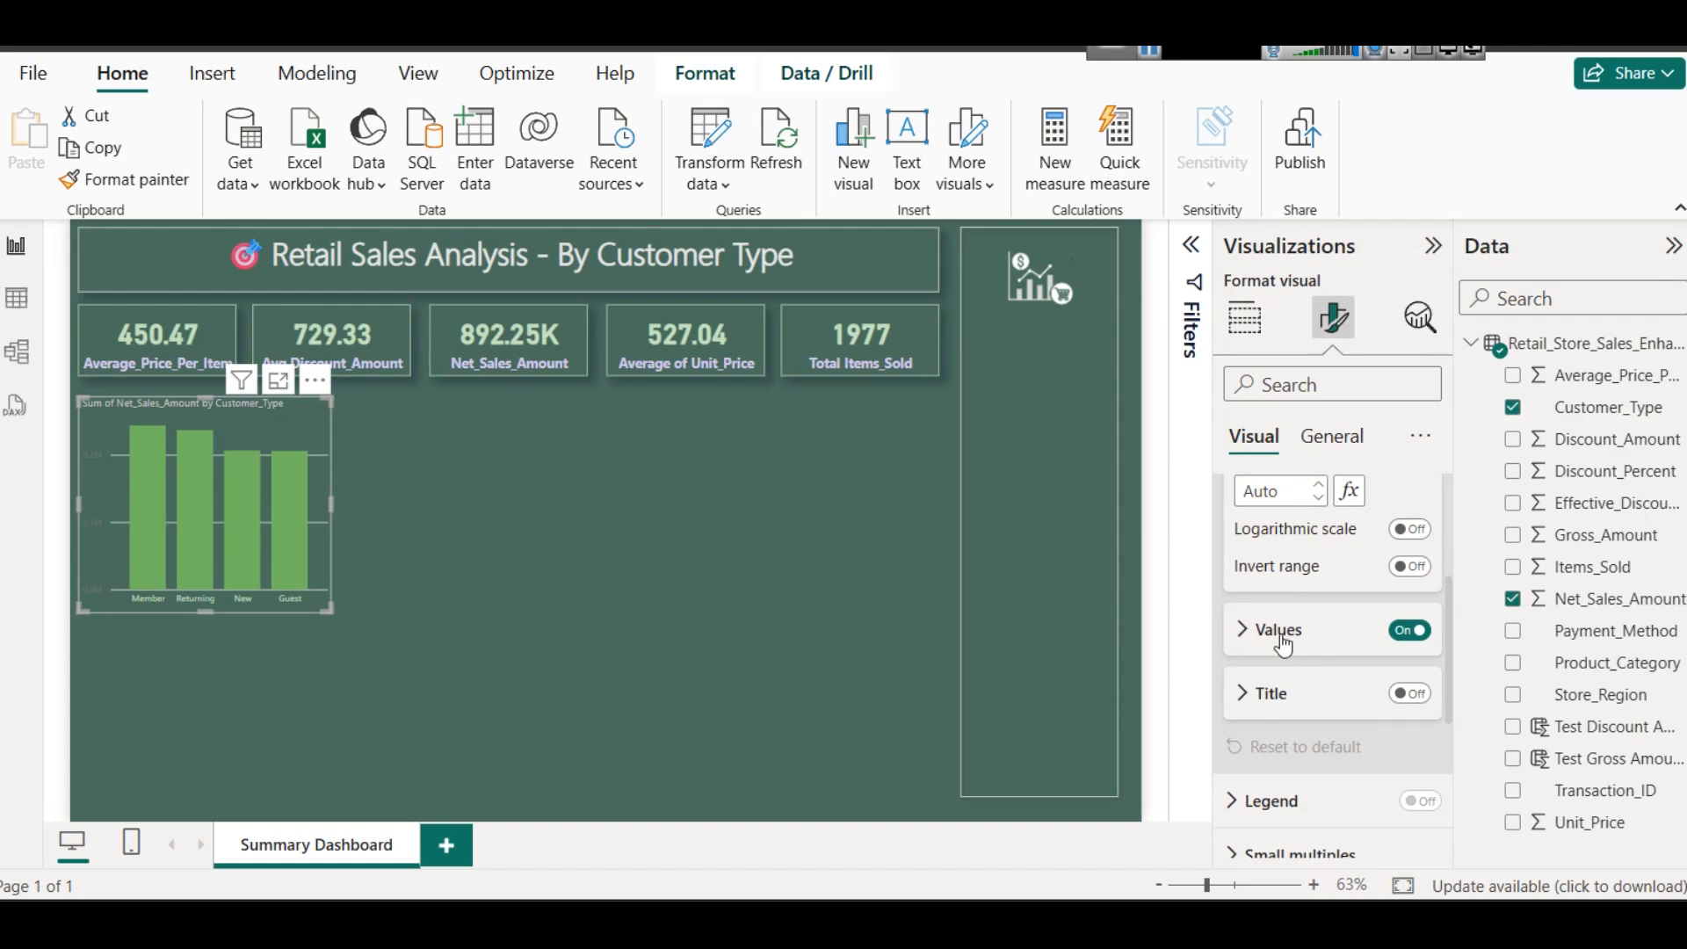
click(1281, 633)
scroll(1283, 632, down, 2)
click(1288, 676)
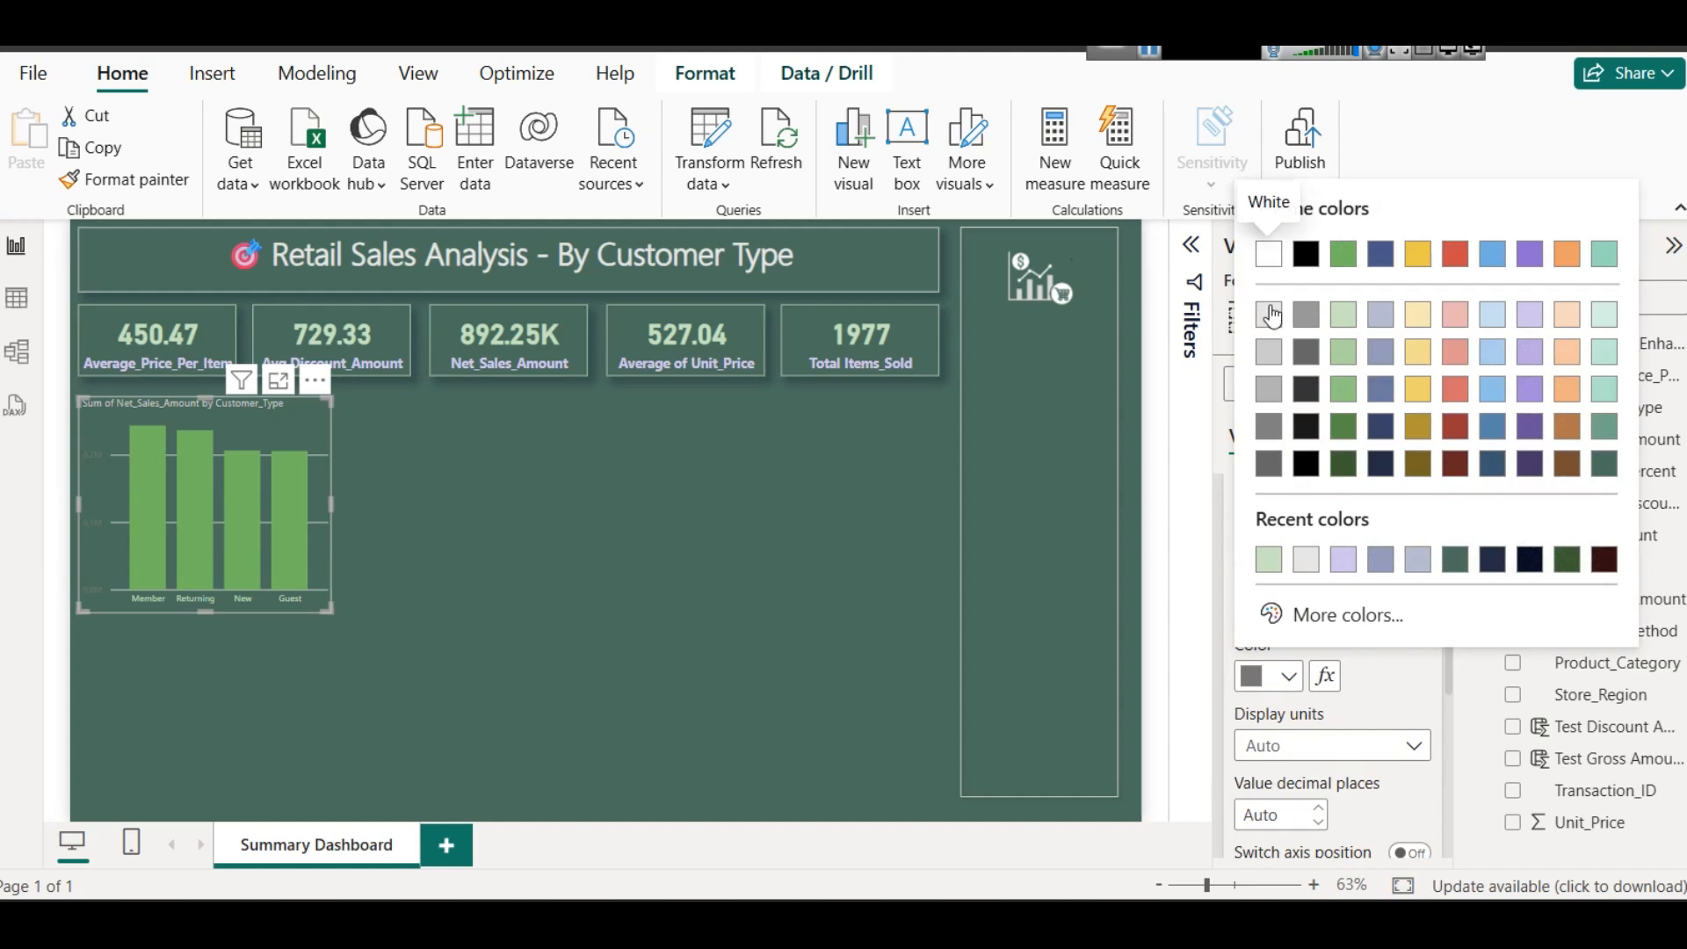
click(1334, 312)
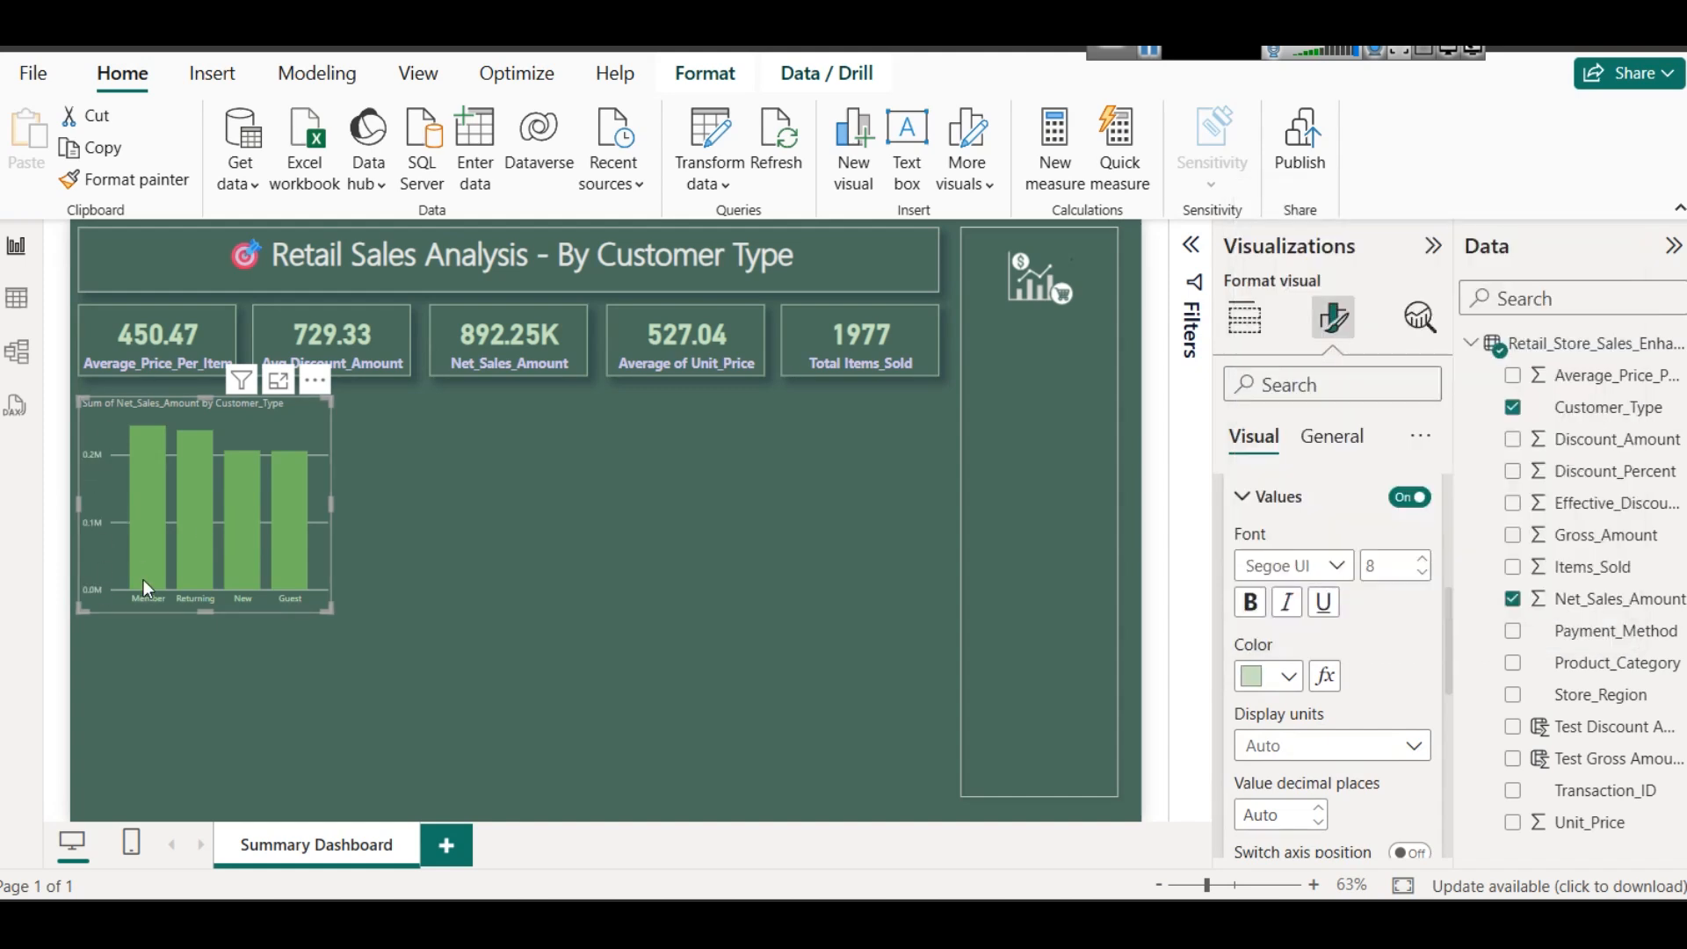
scroll(1256, 528, up, 5)
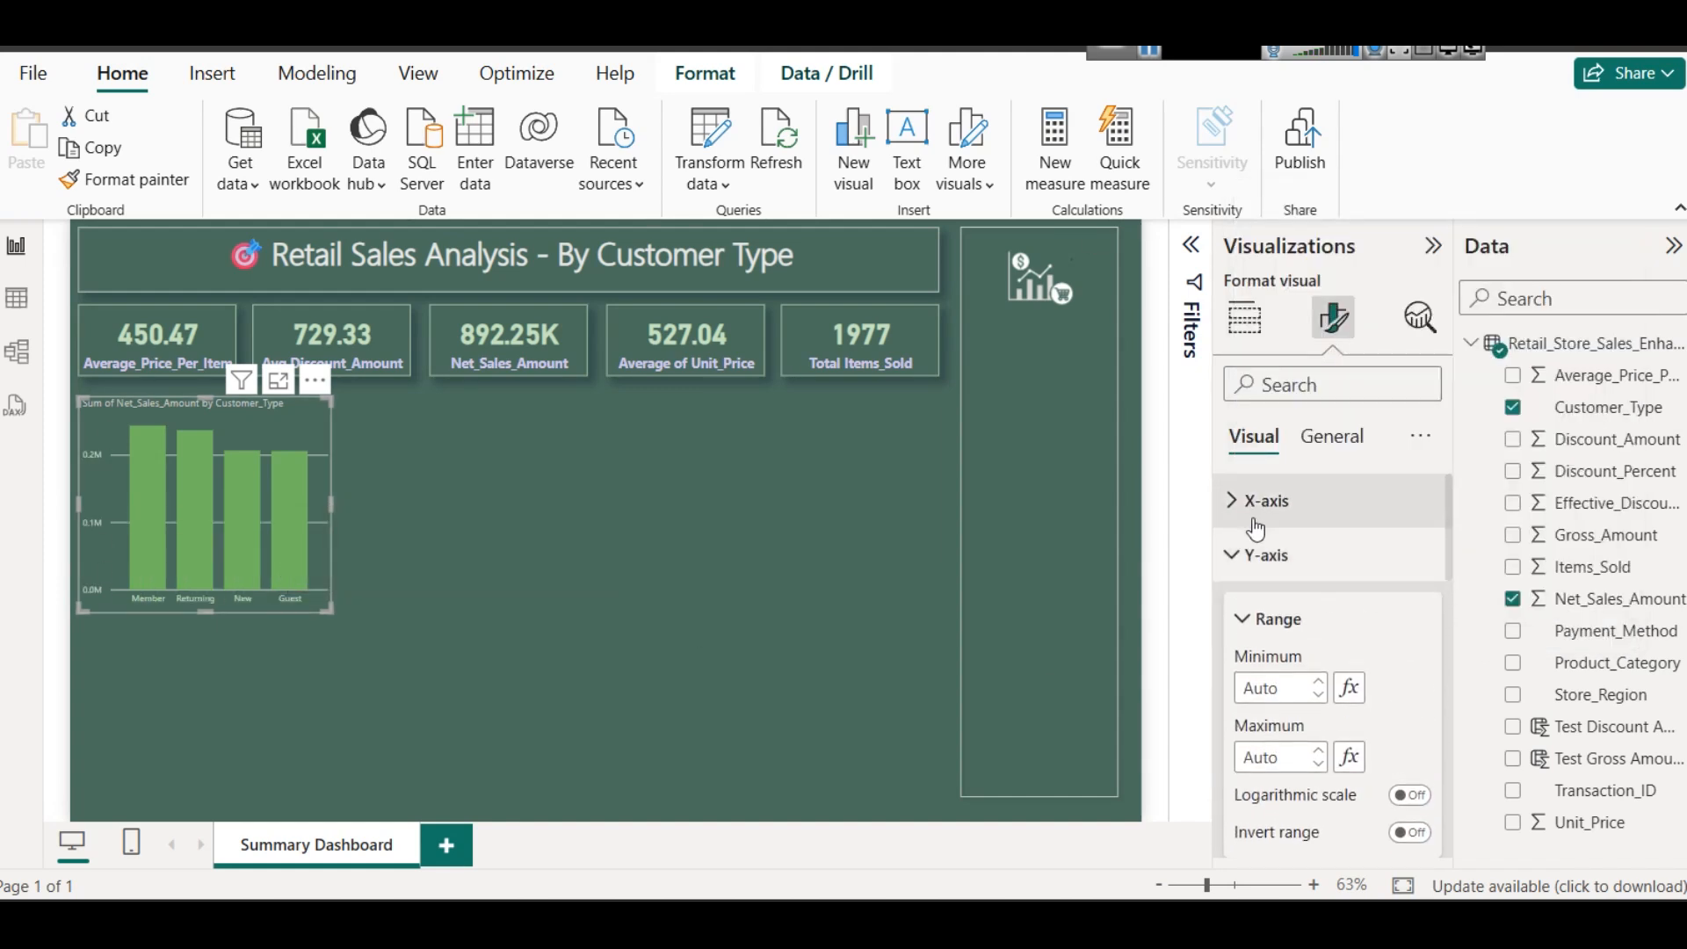
click(1254, 521)
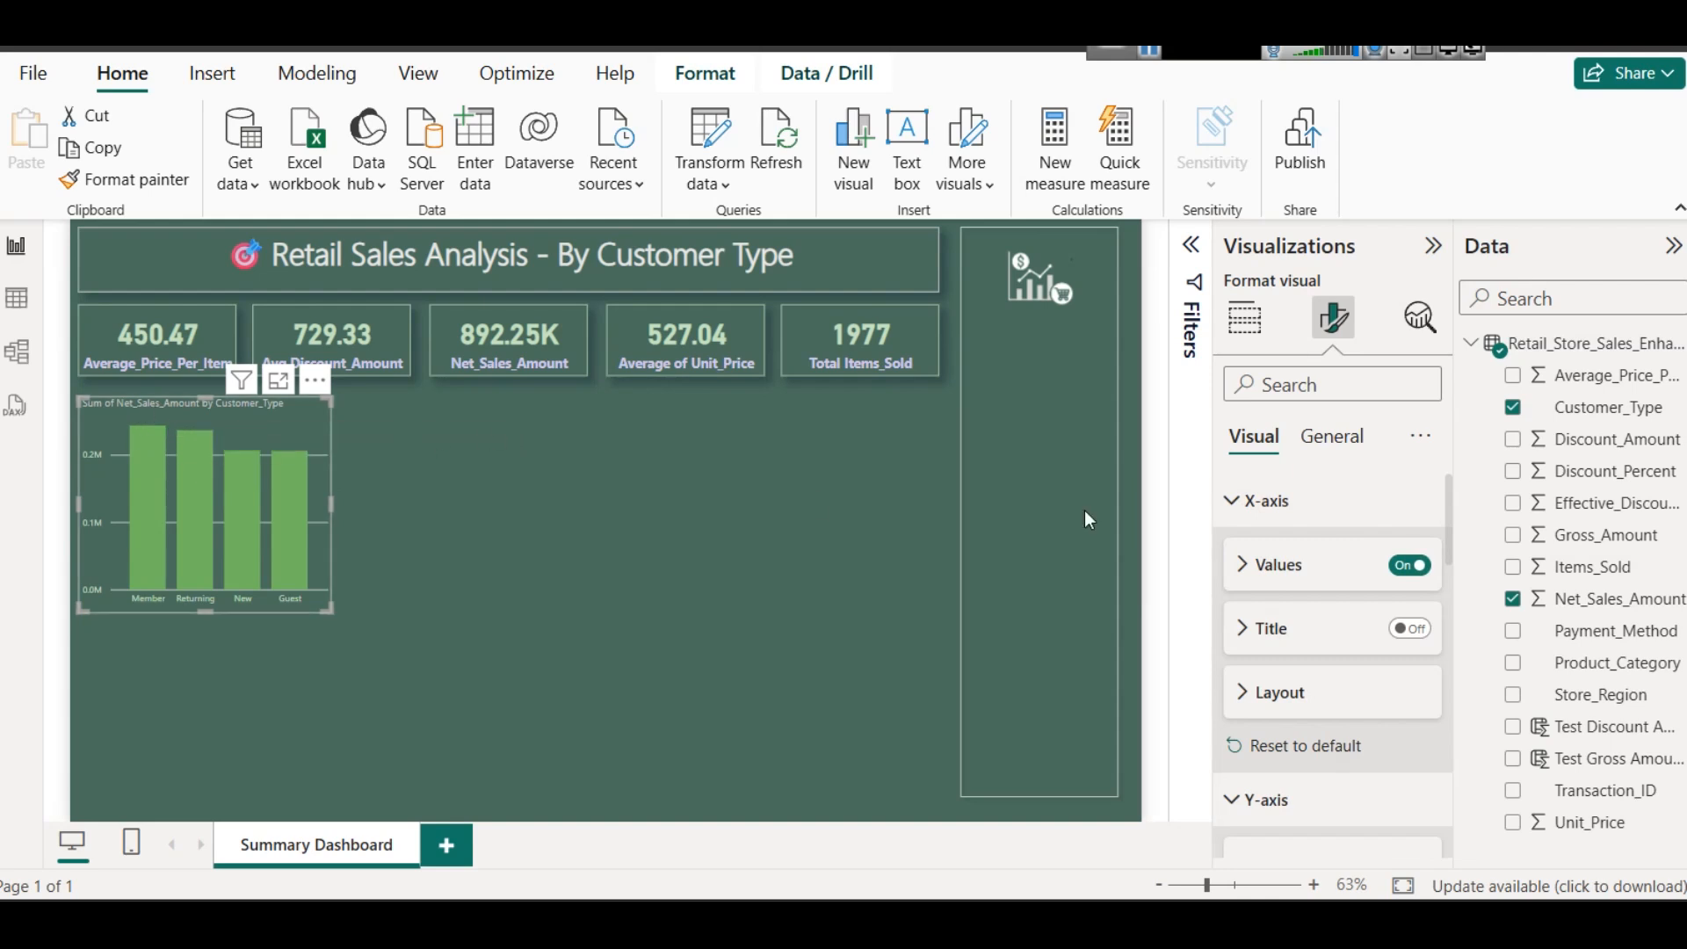
- Set the column chart title's font size to 12
click(1342, 439)
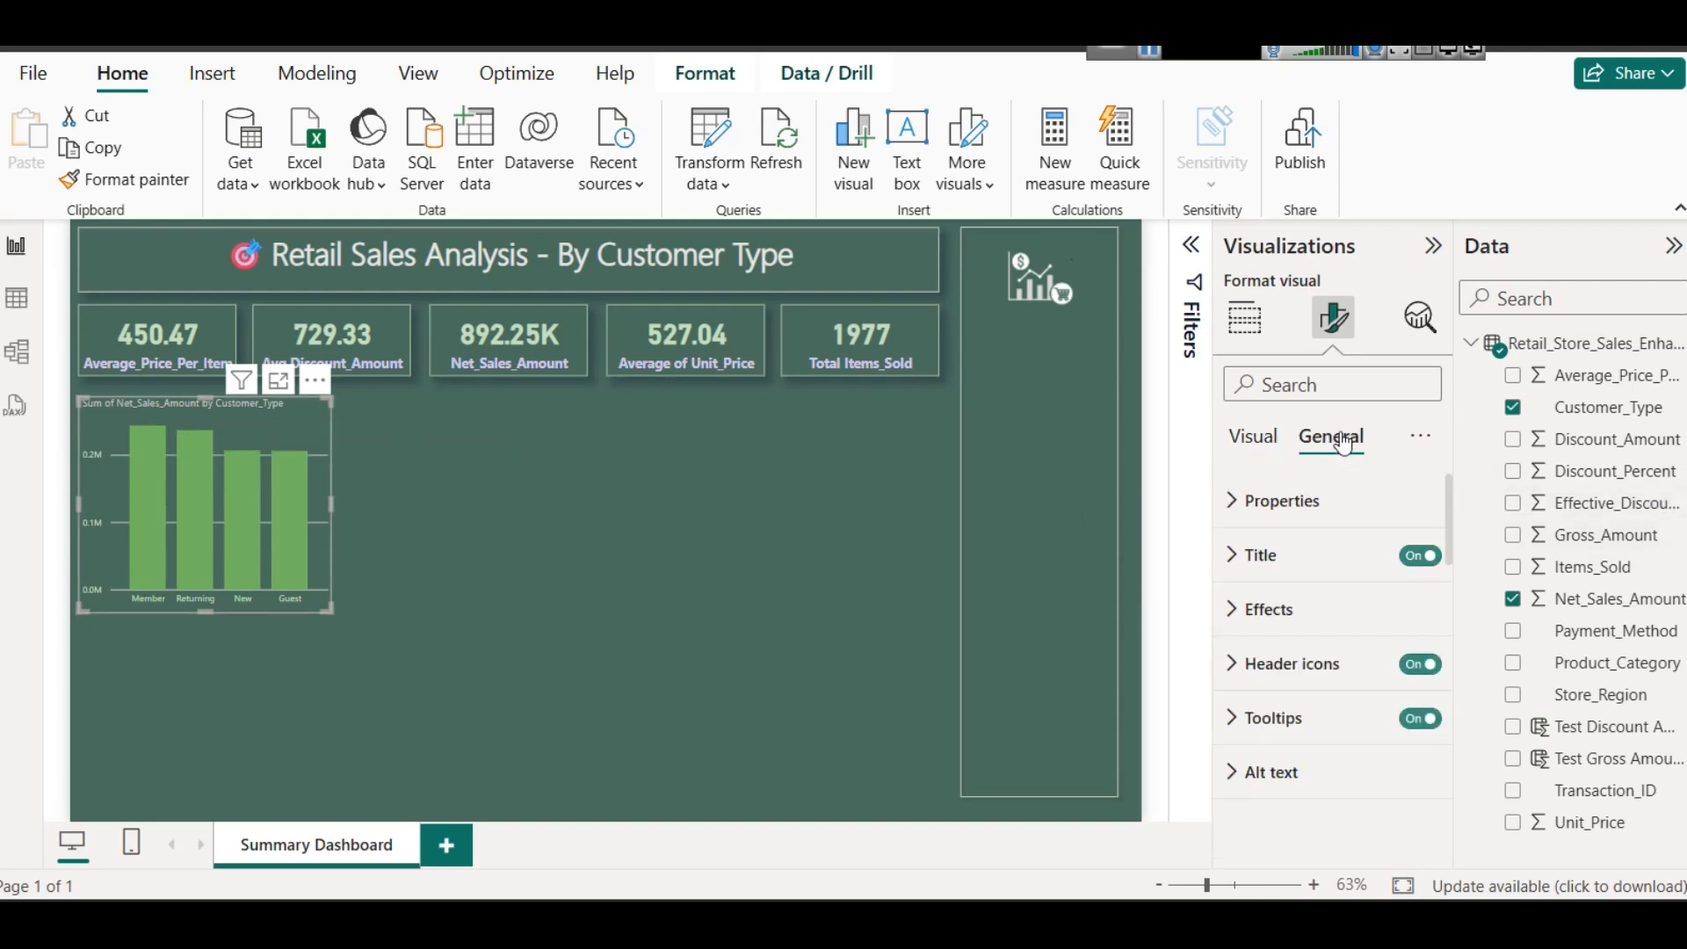
click(1325, 554)
scroll(1336, 739, down, 4)
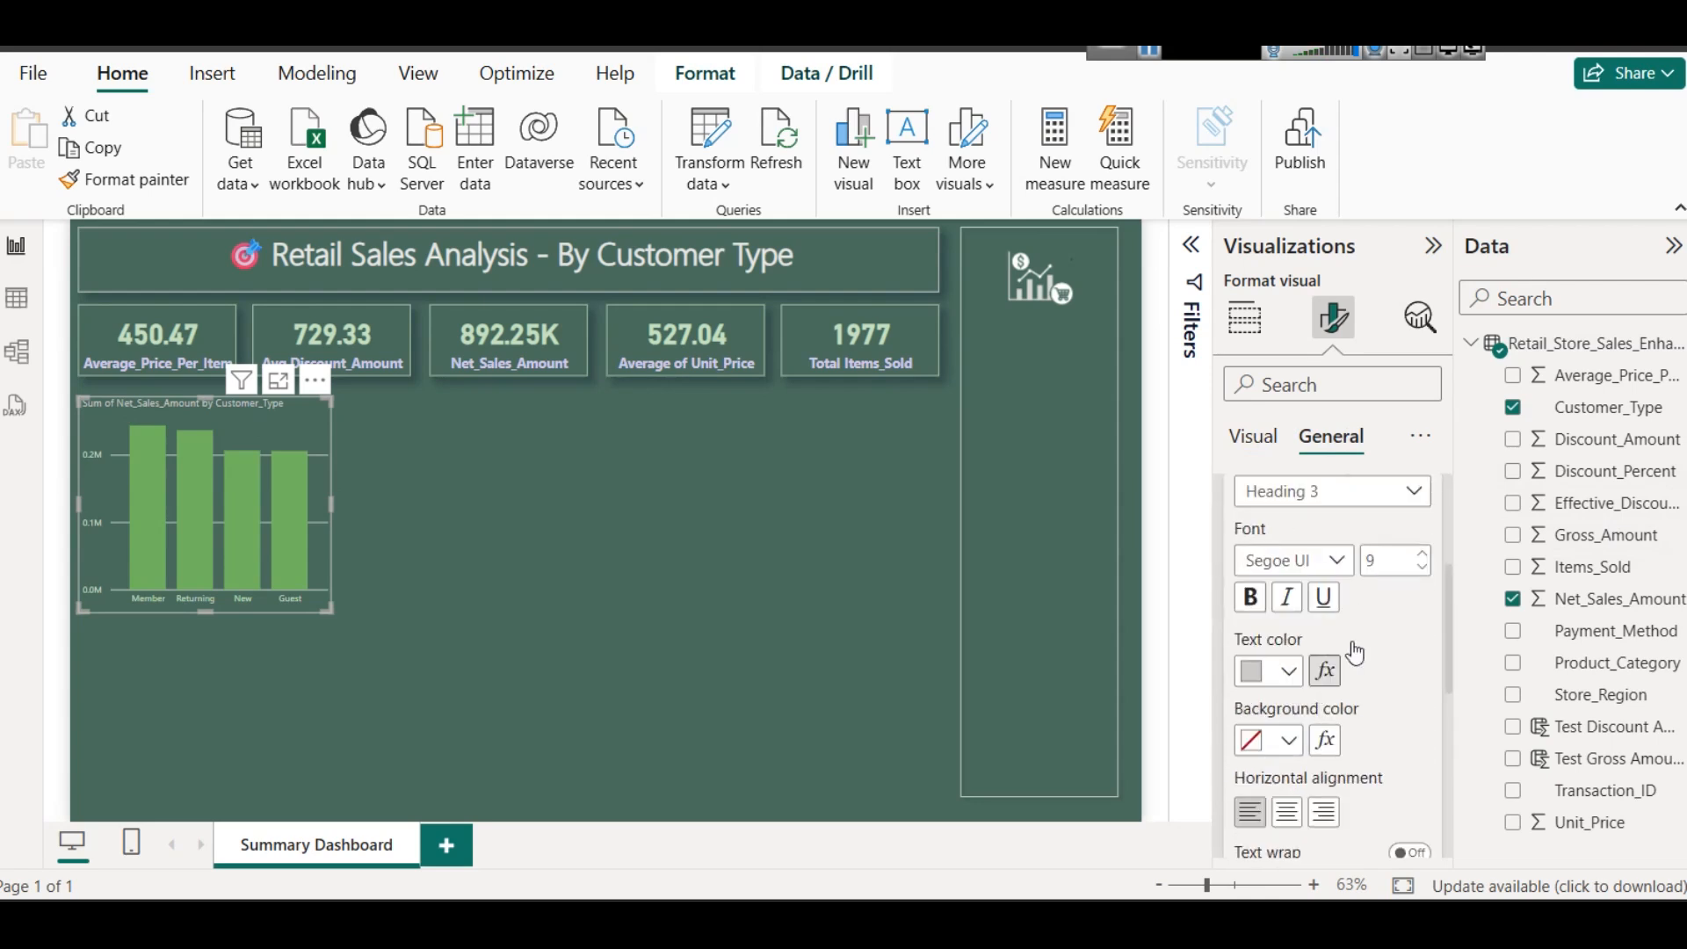
click(1422, 554)
click(1422, 554)
click(1422, 553)
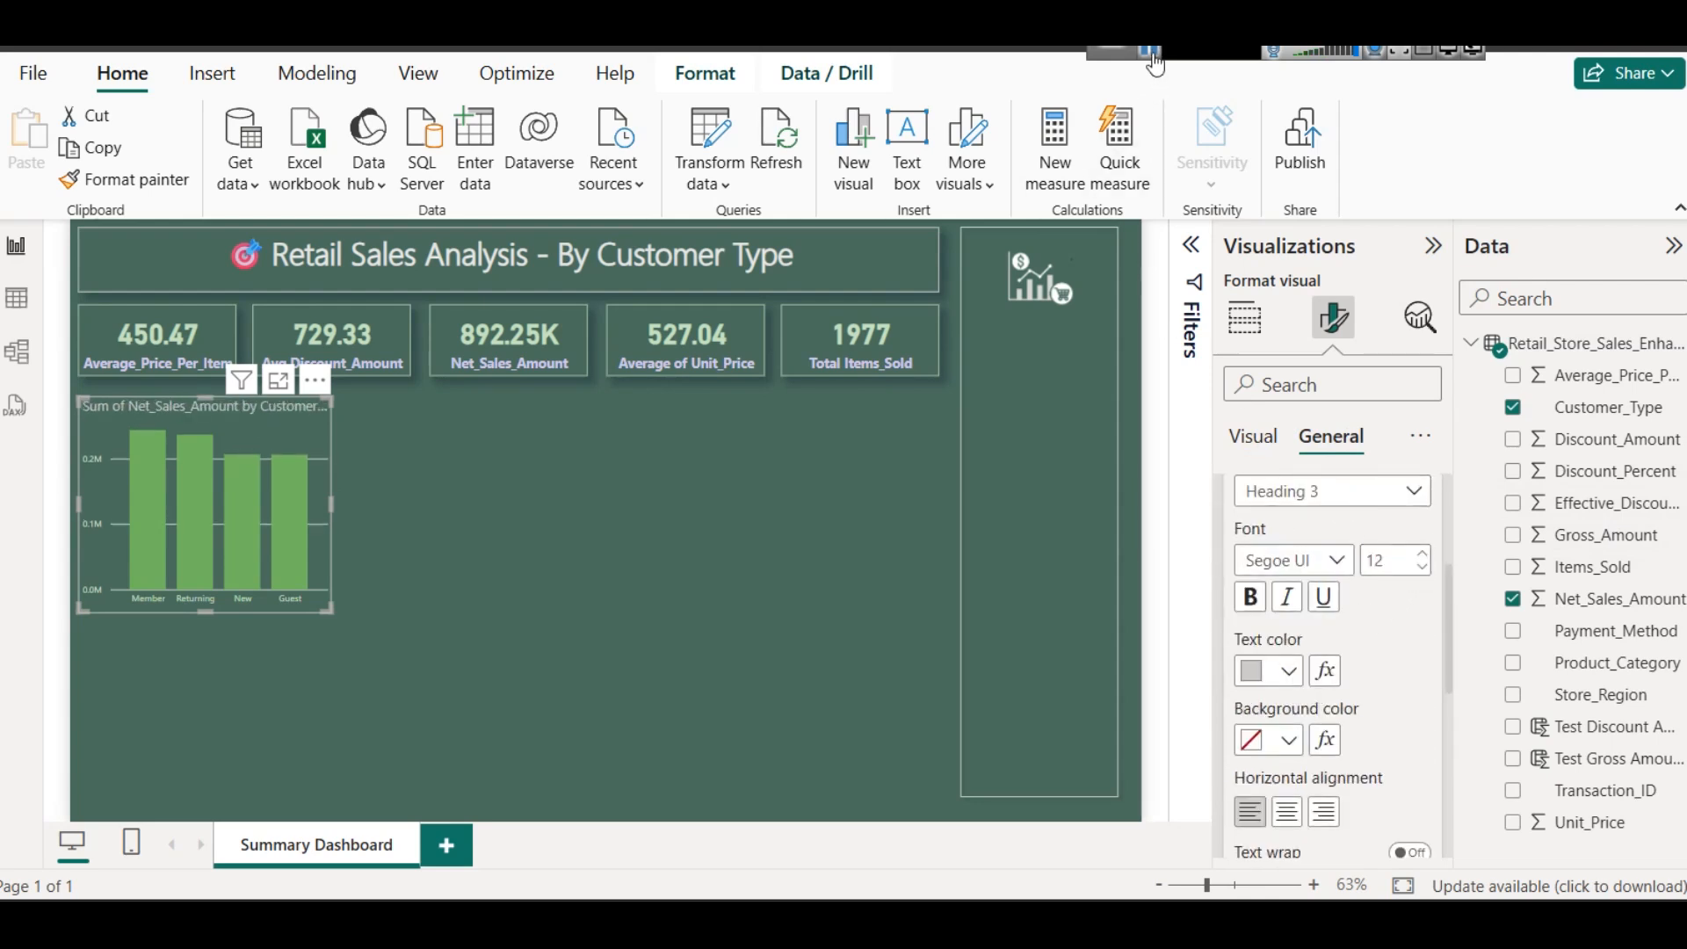
- Try light green, light red and light purple text colors on the column chart's title
click(1288, 670)
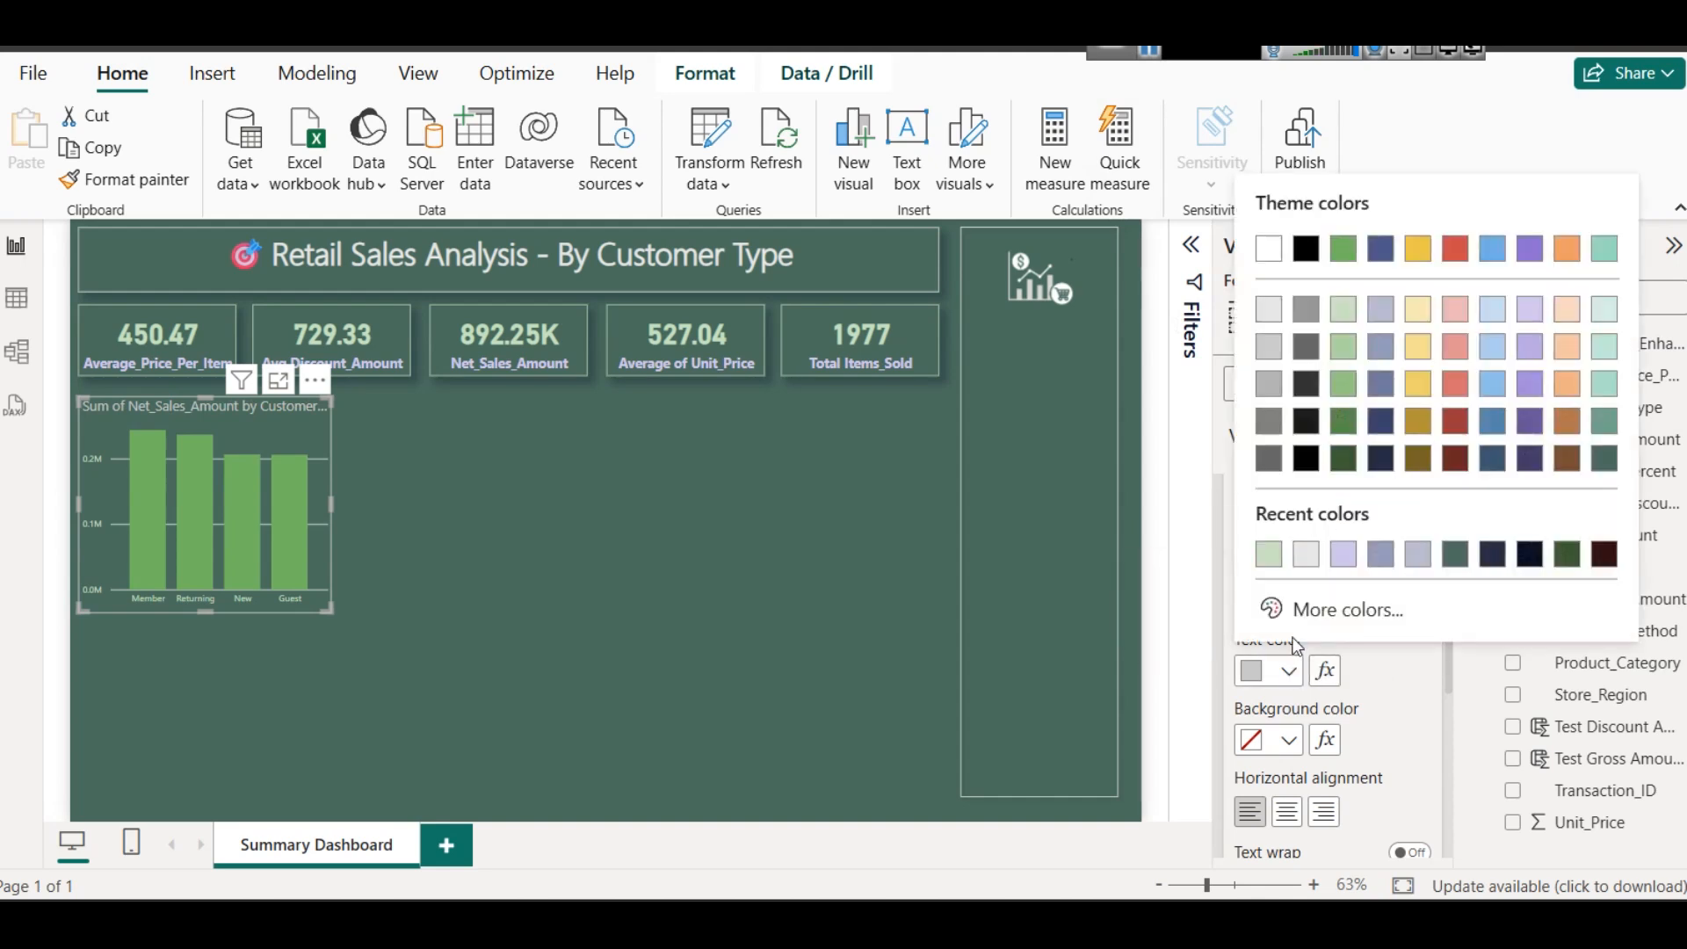
click(1343, 310)
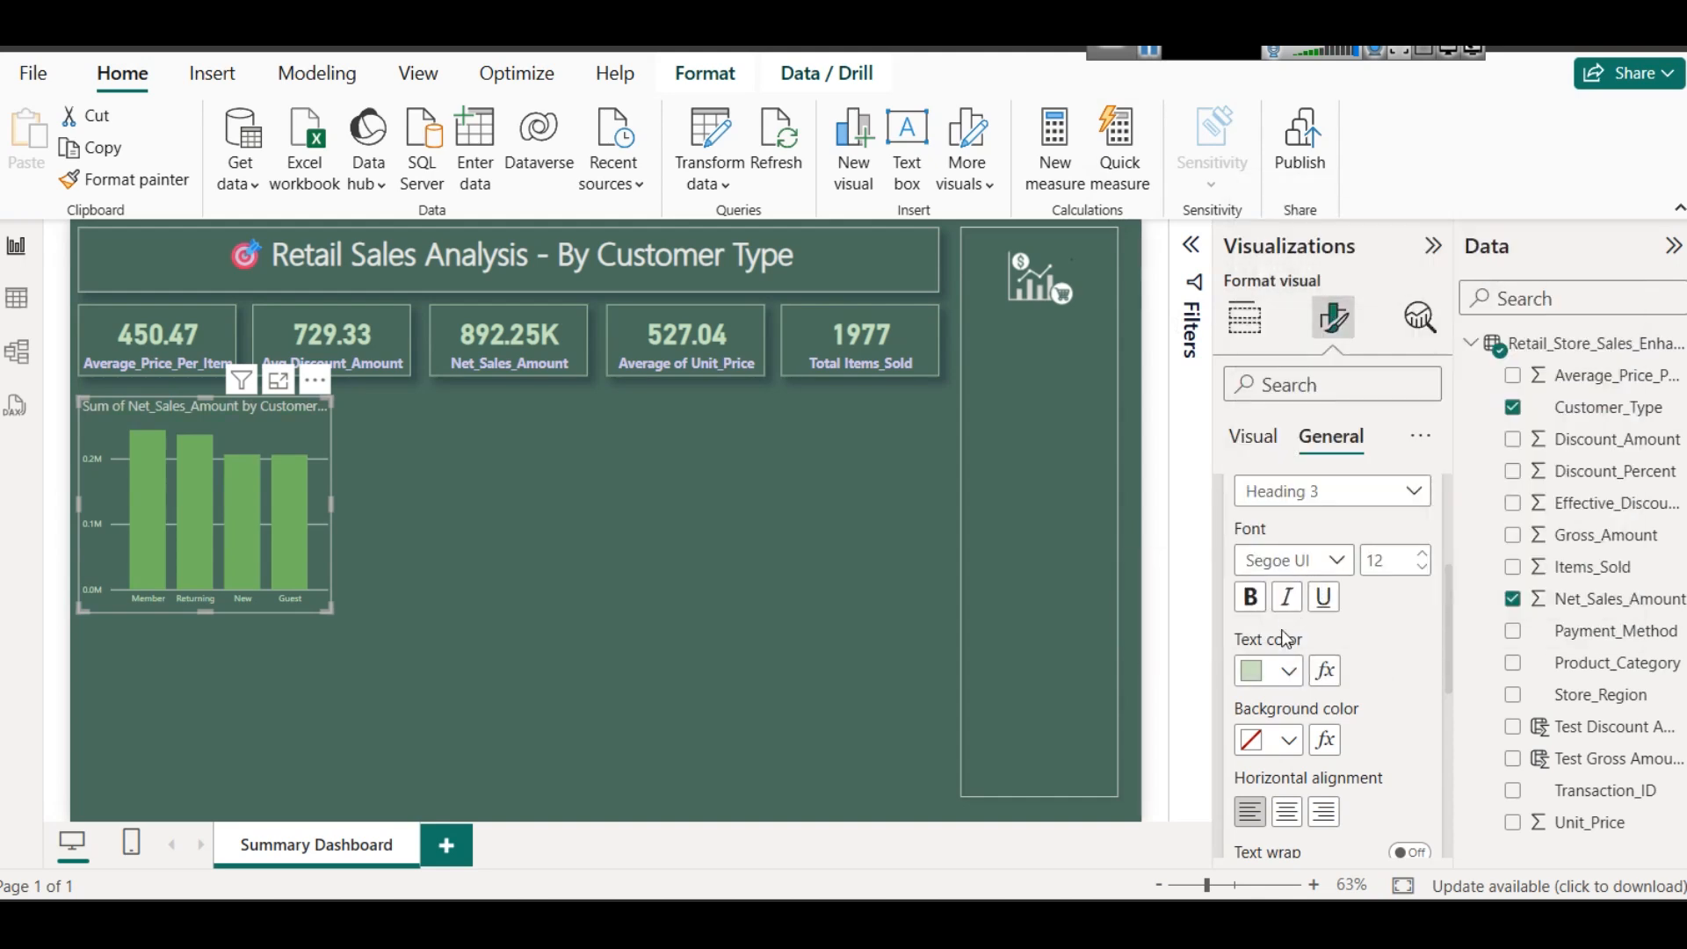
click(1303, 670)
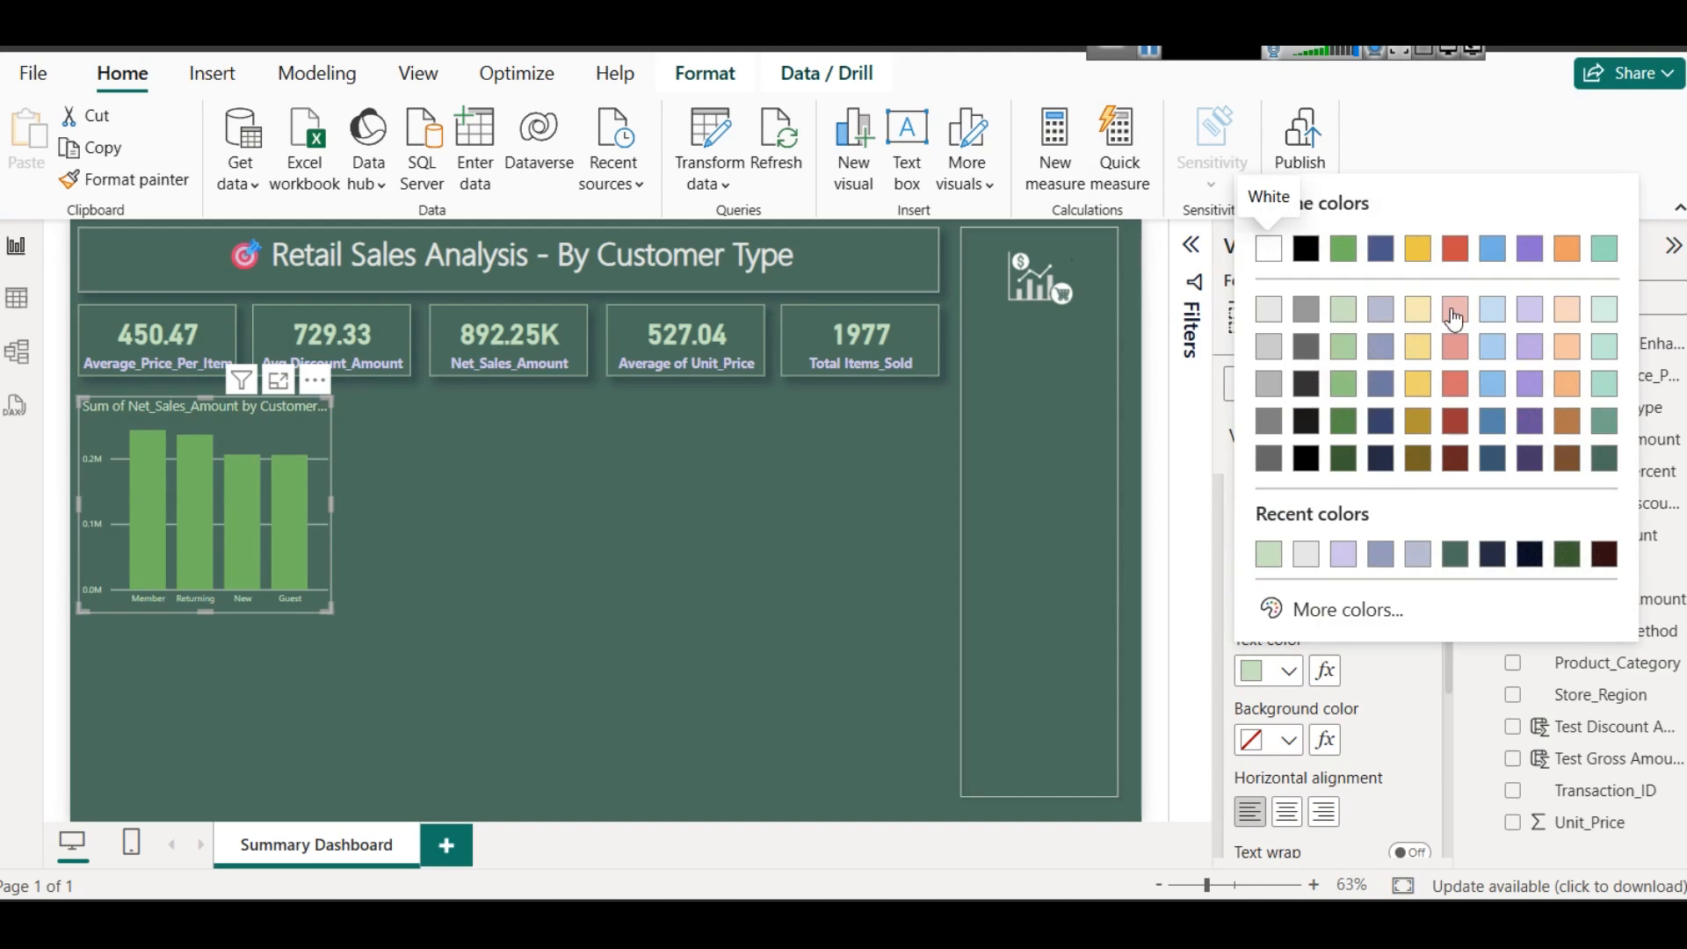
click(1455, 310)
click(1289, 671)
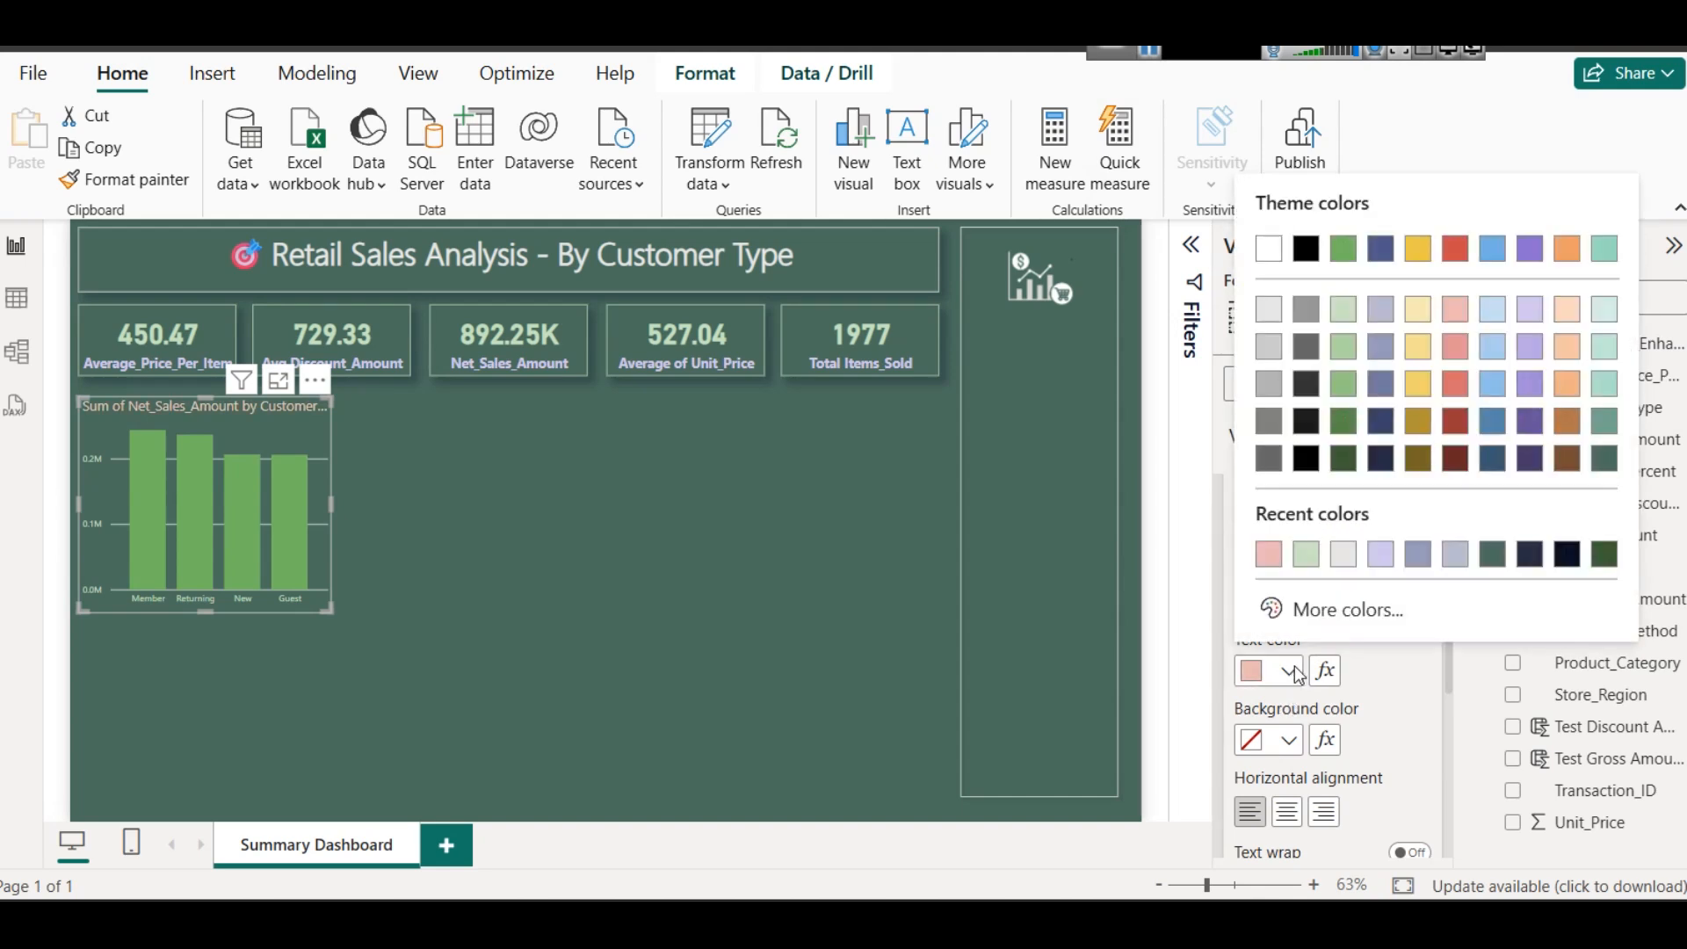
click(1530, 311)
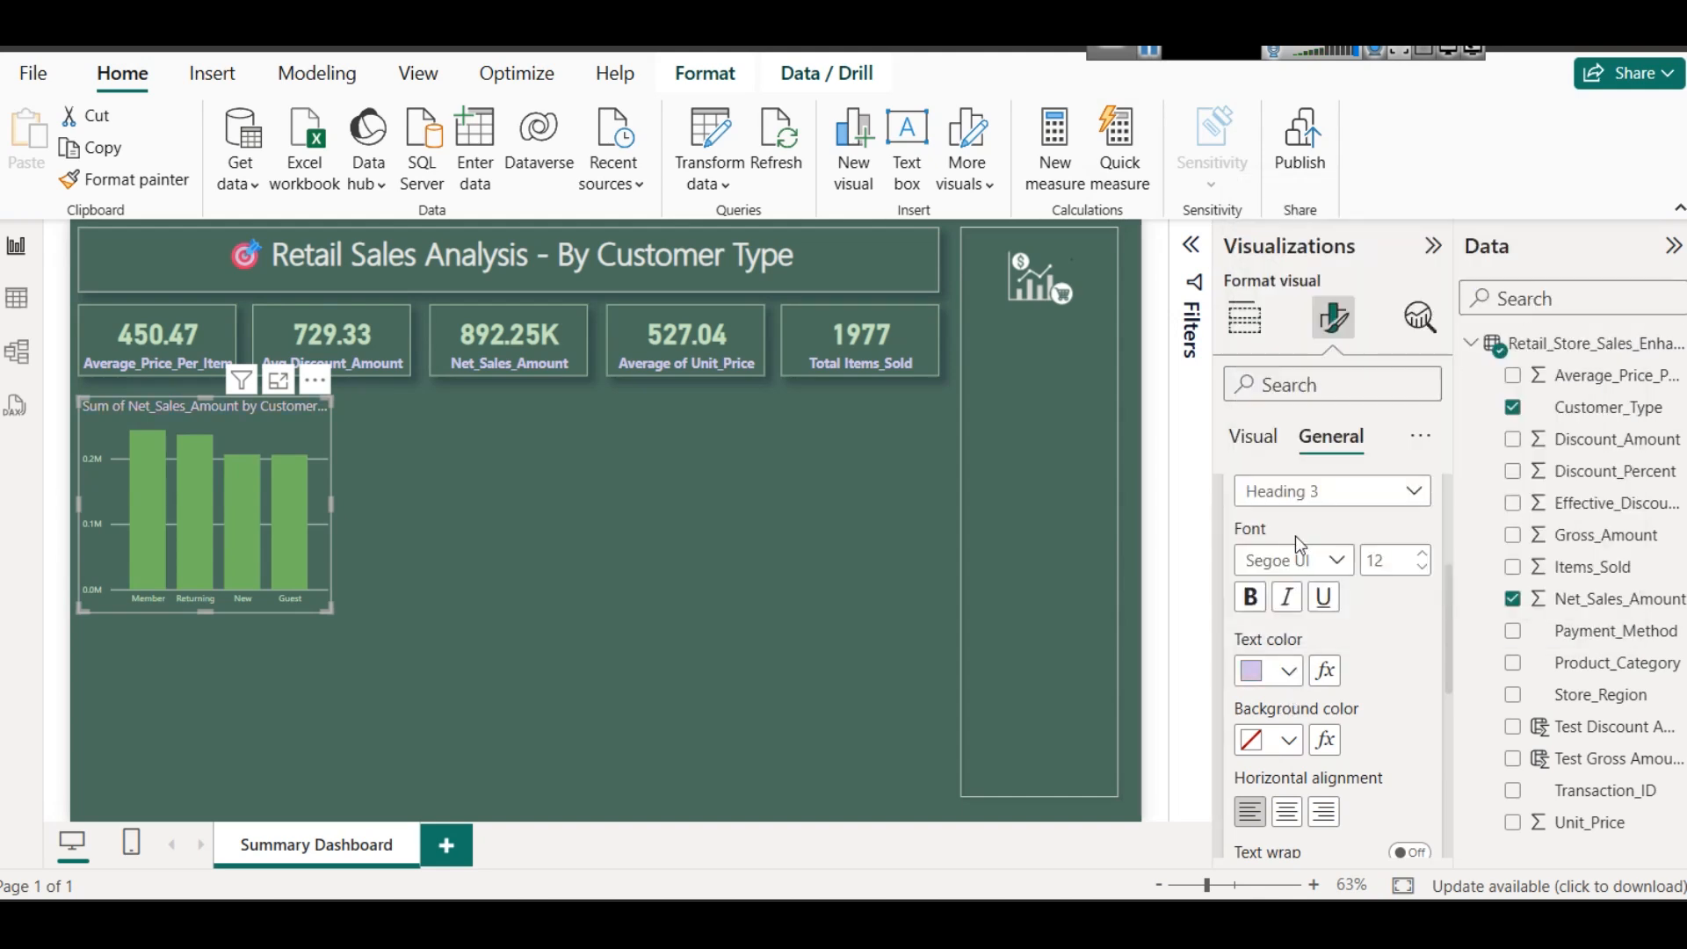
- Make the column chart's title bold, compare light red and light blue text, and set its text color to light green
click(1248, 596)
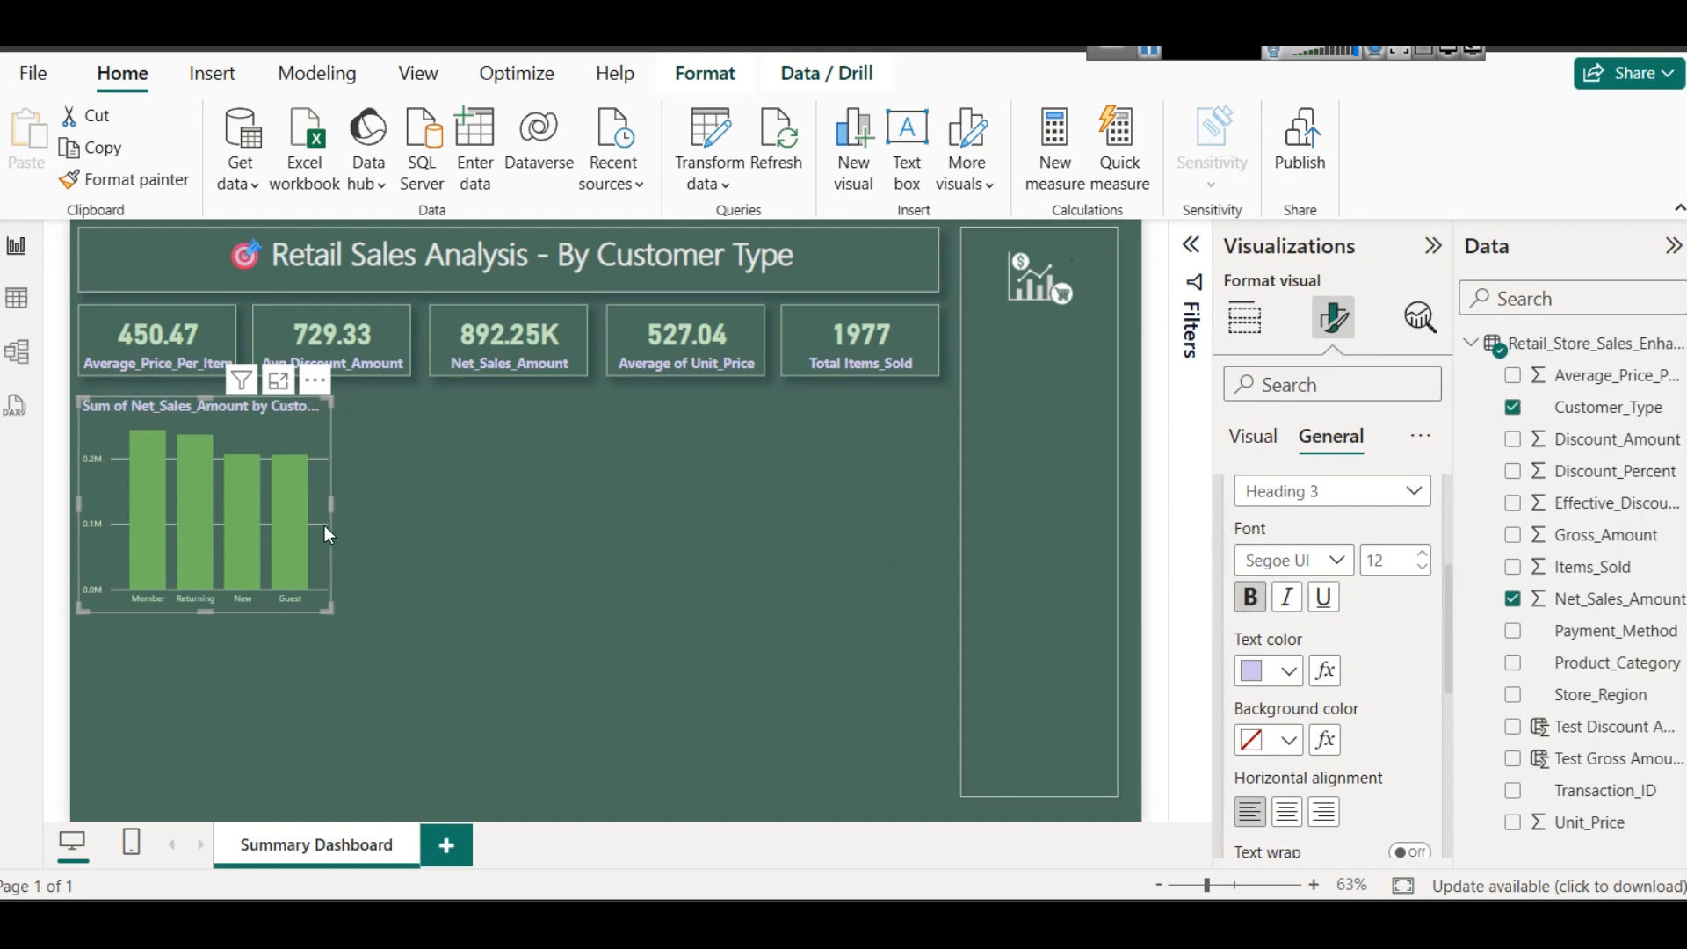
click(1268, 677)
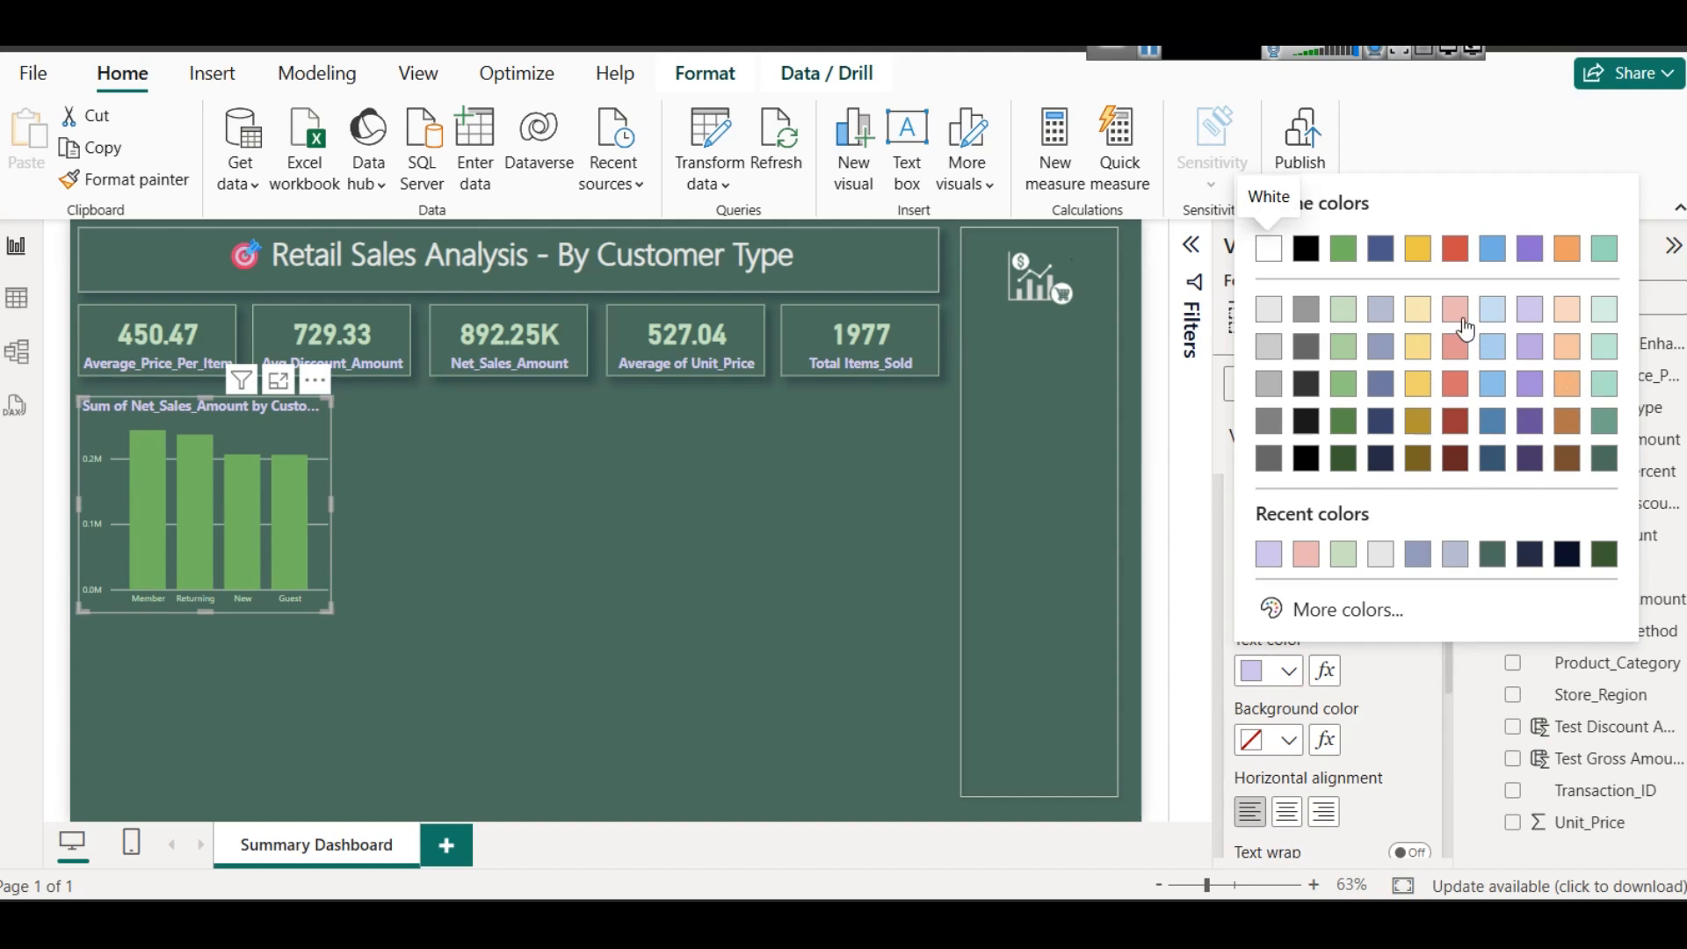
click(1463, 318)
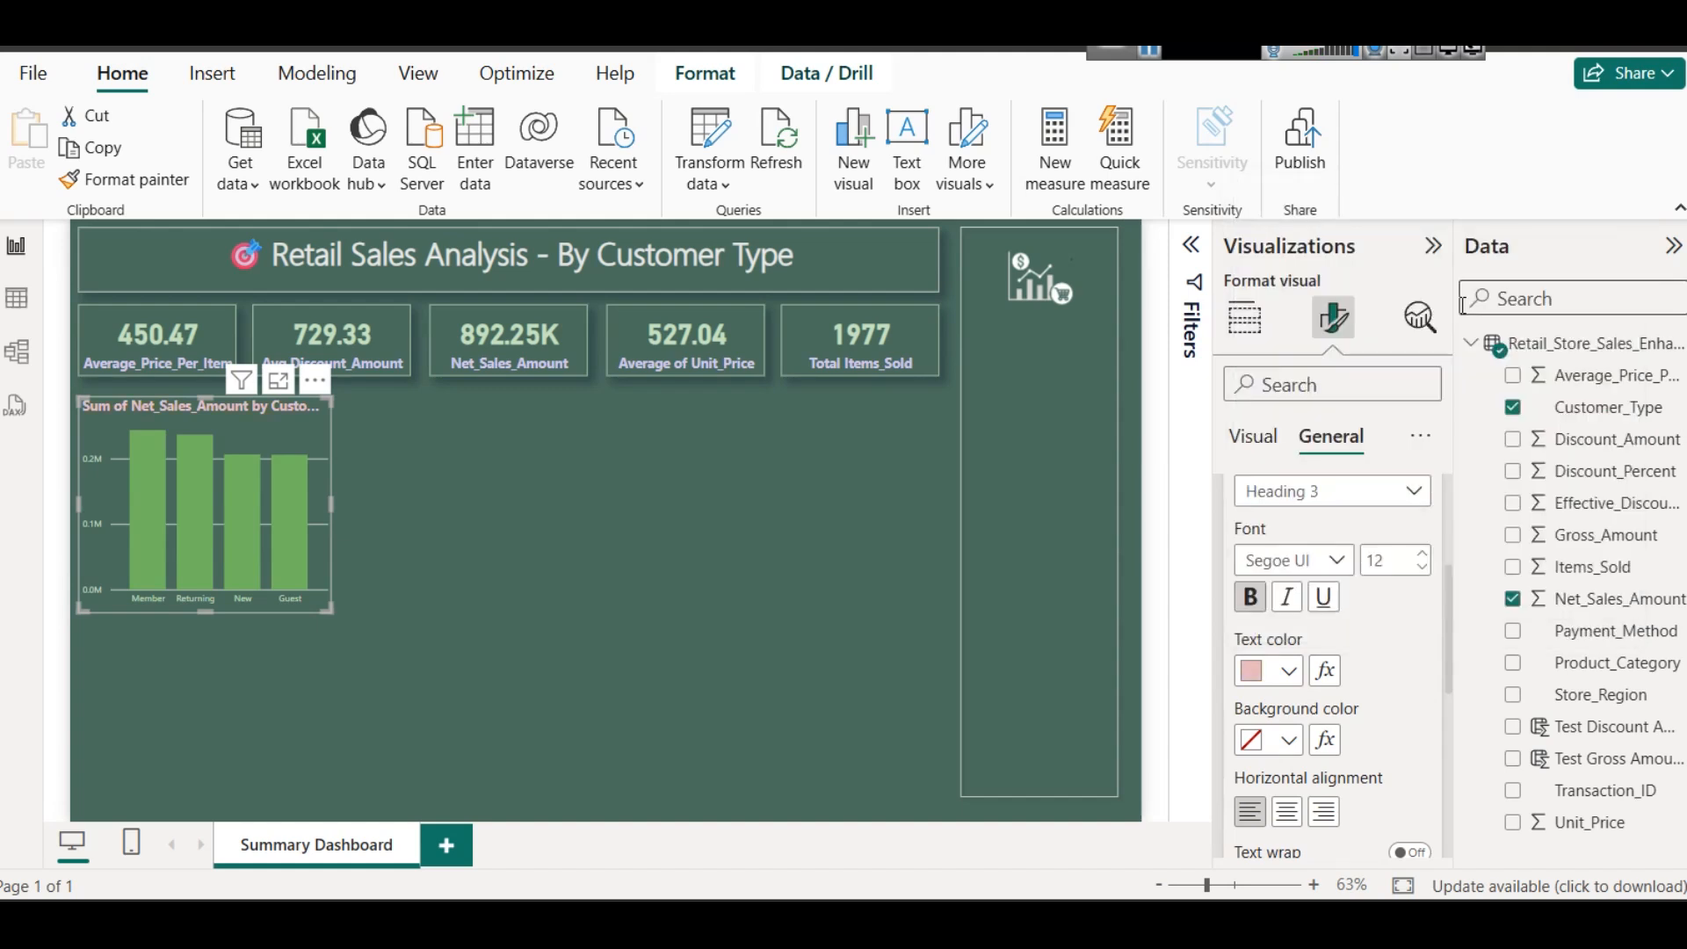
click(1288, 671)
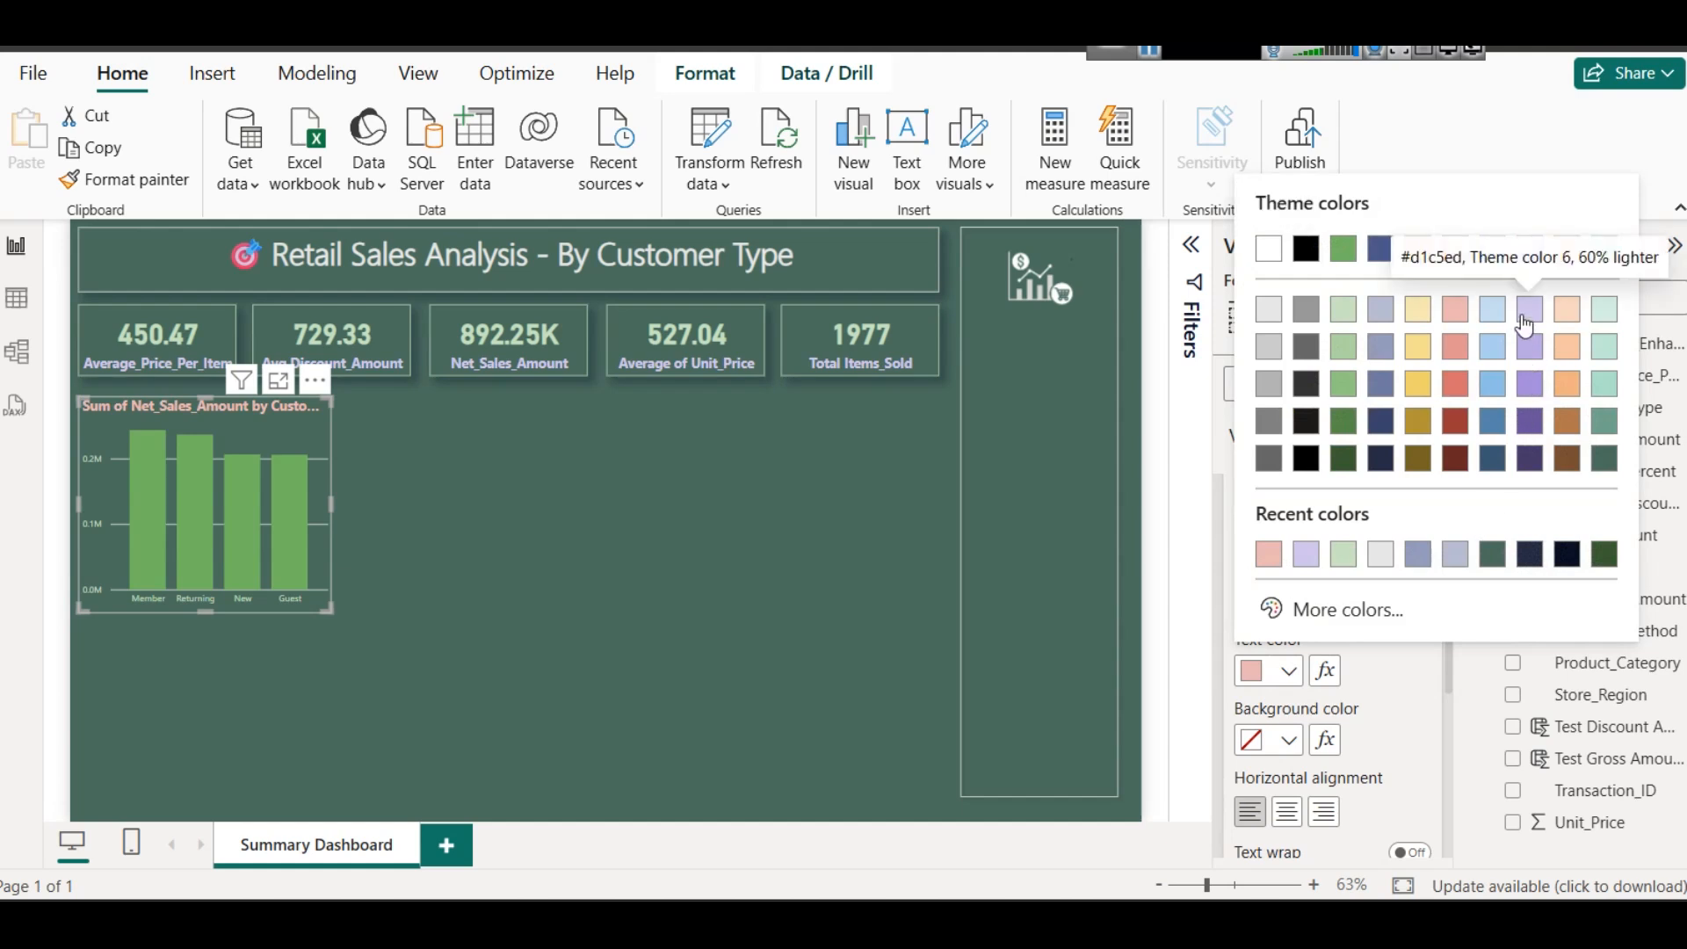
click(1497, 311)
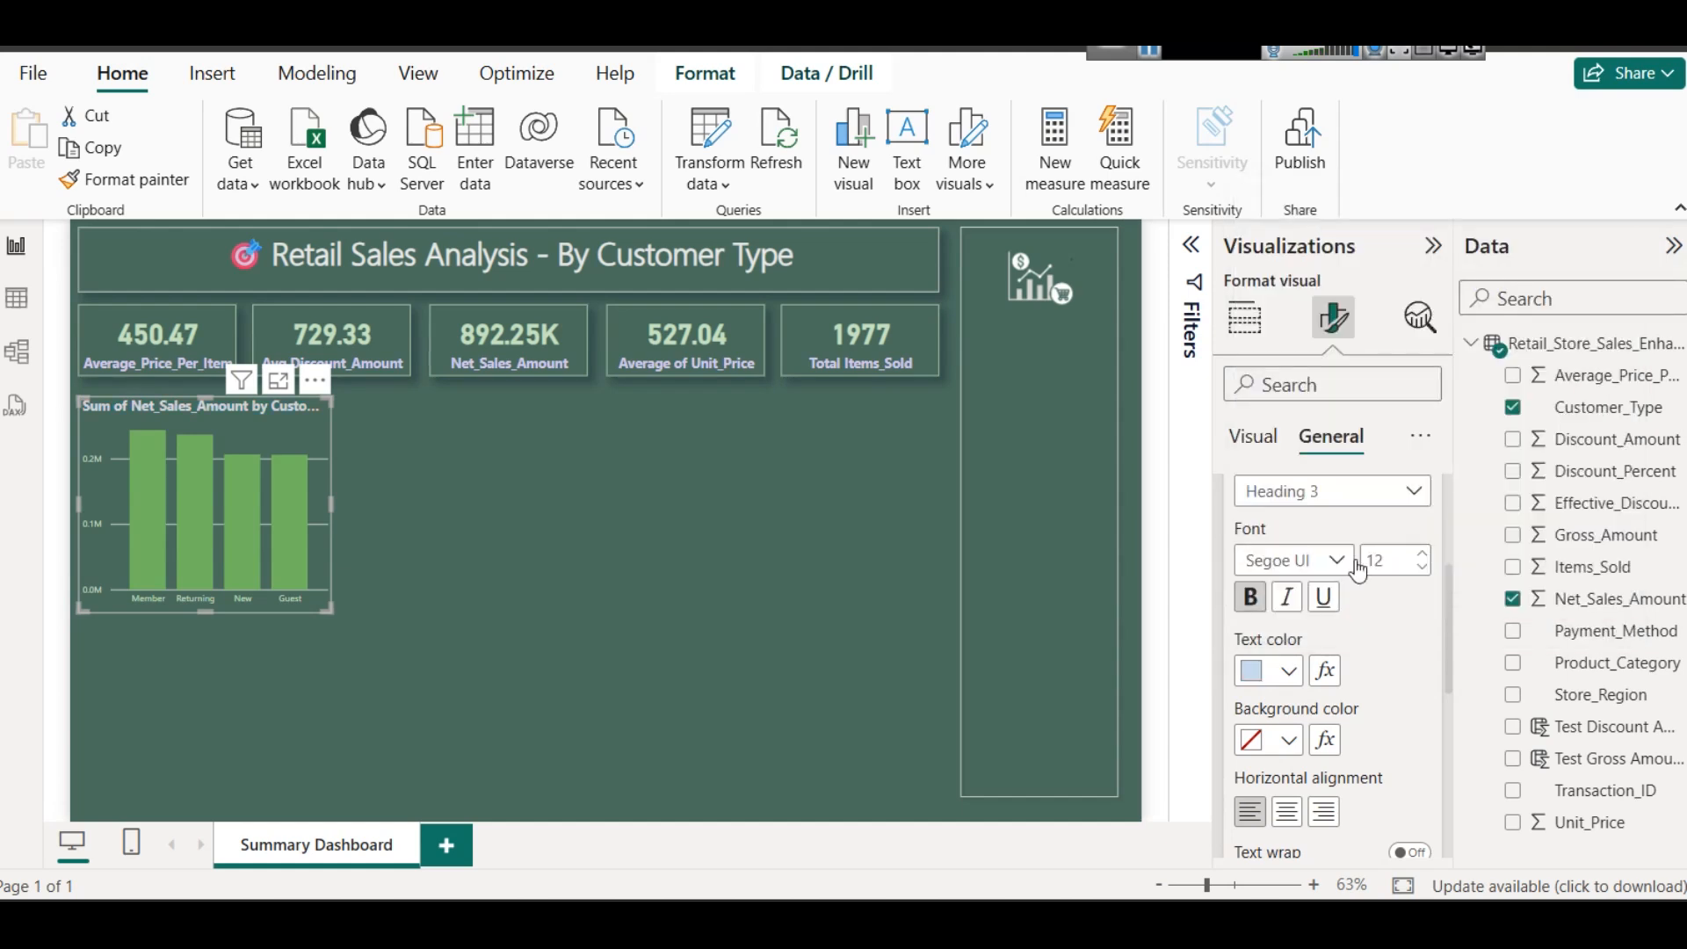
click(1290, 673)
click(1344, 339)
- Center the column chart's title horizontally
scroll(1305, 679, down, 5)
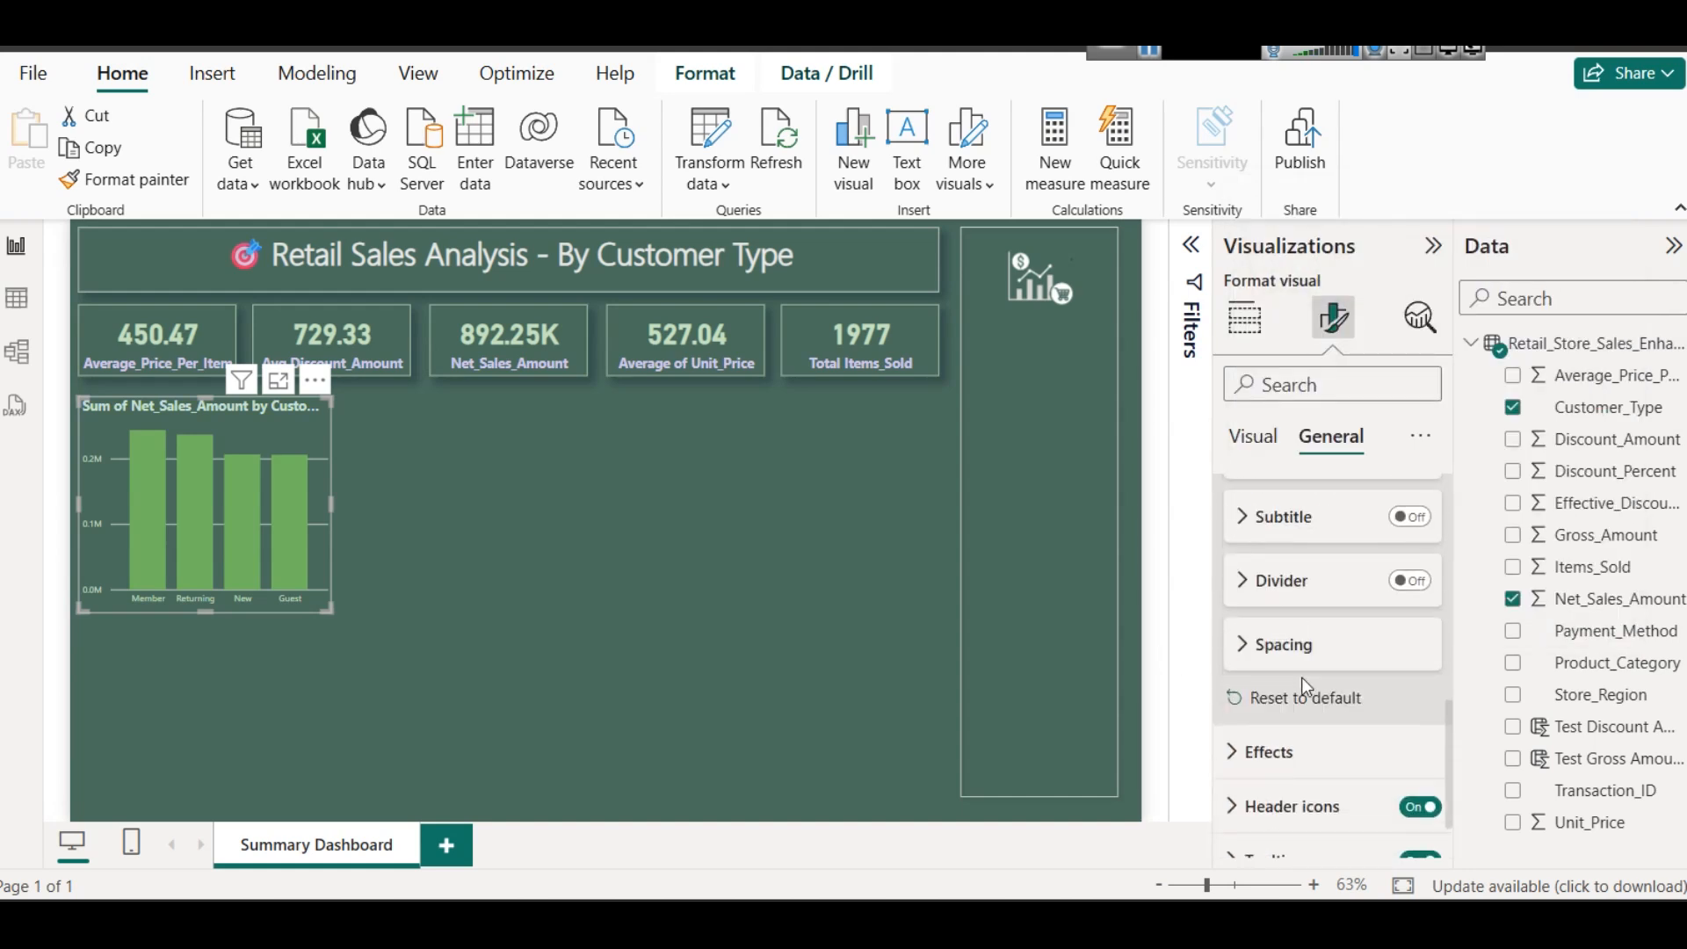
scroll(1284, 615, up, 2)
click(1285, 545)
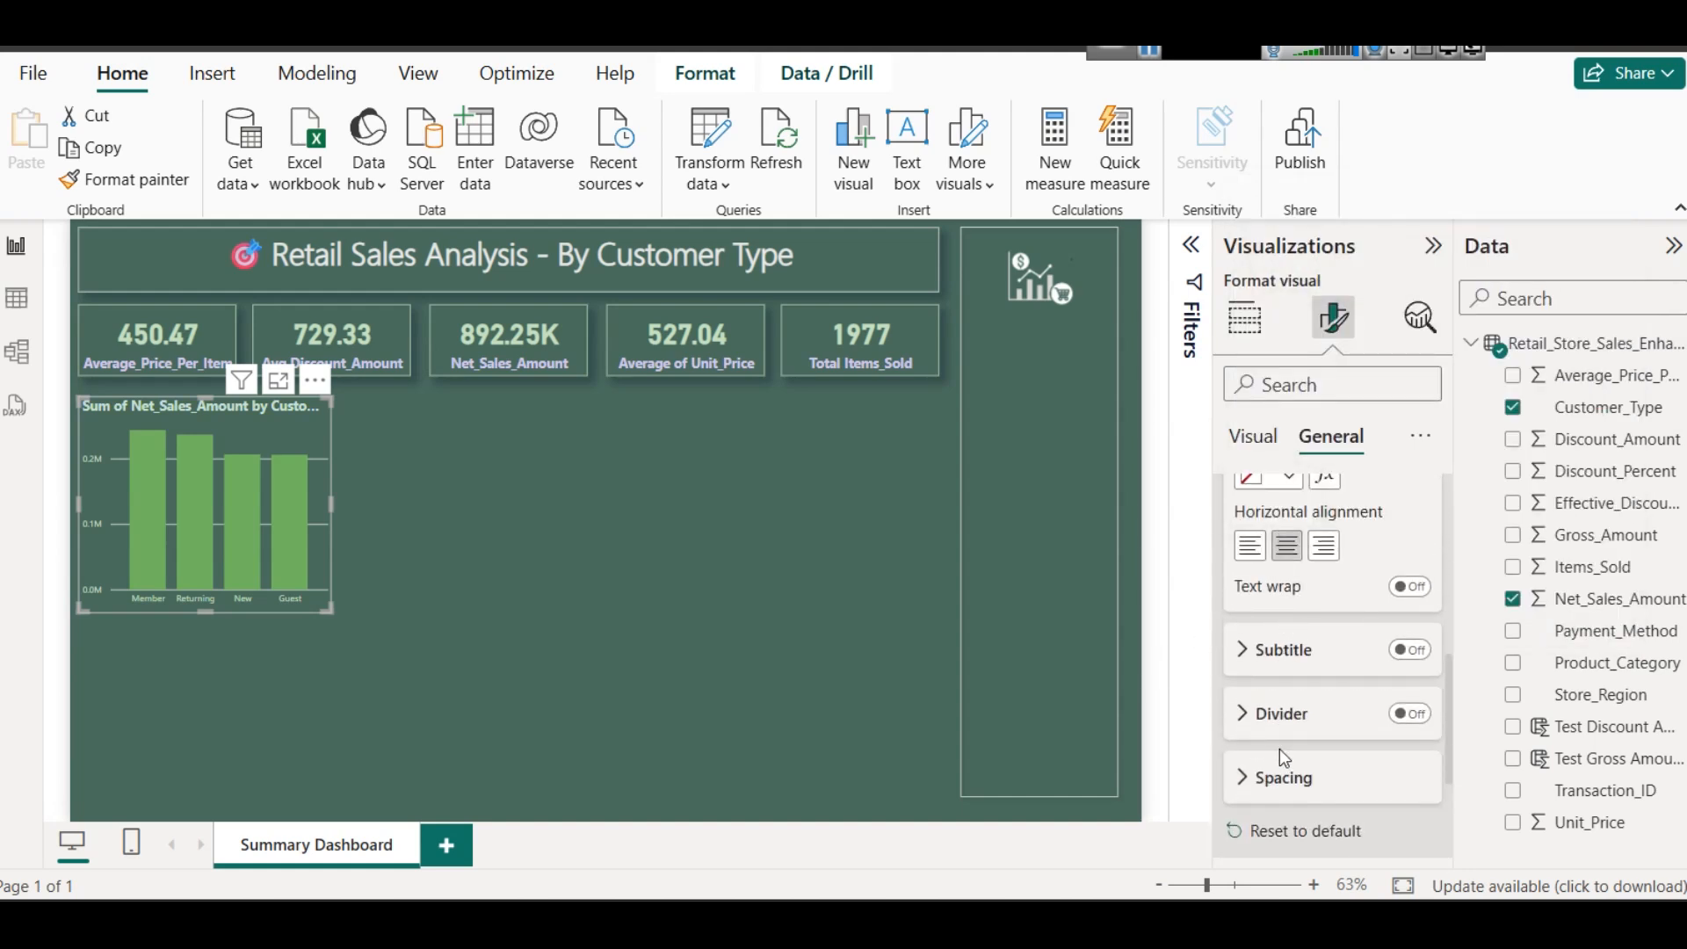
scroll(1292, 685, up, 5)
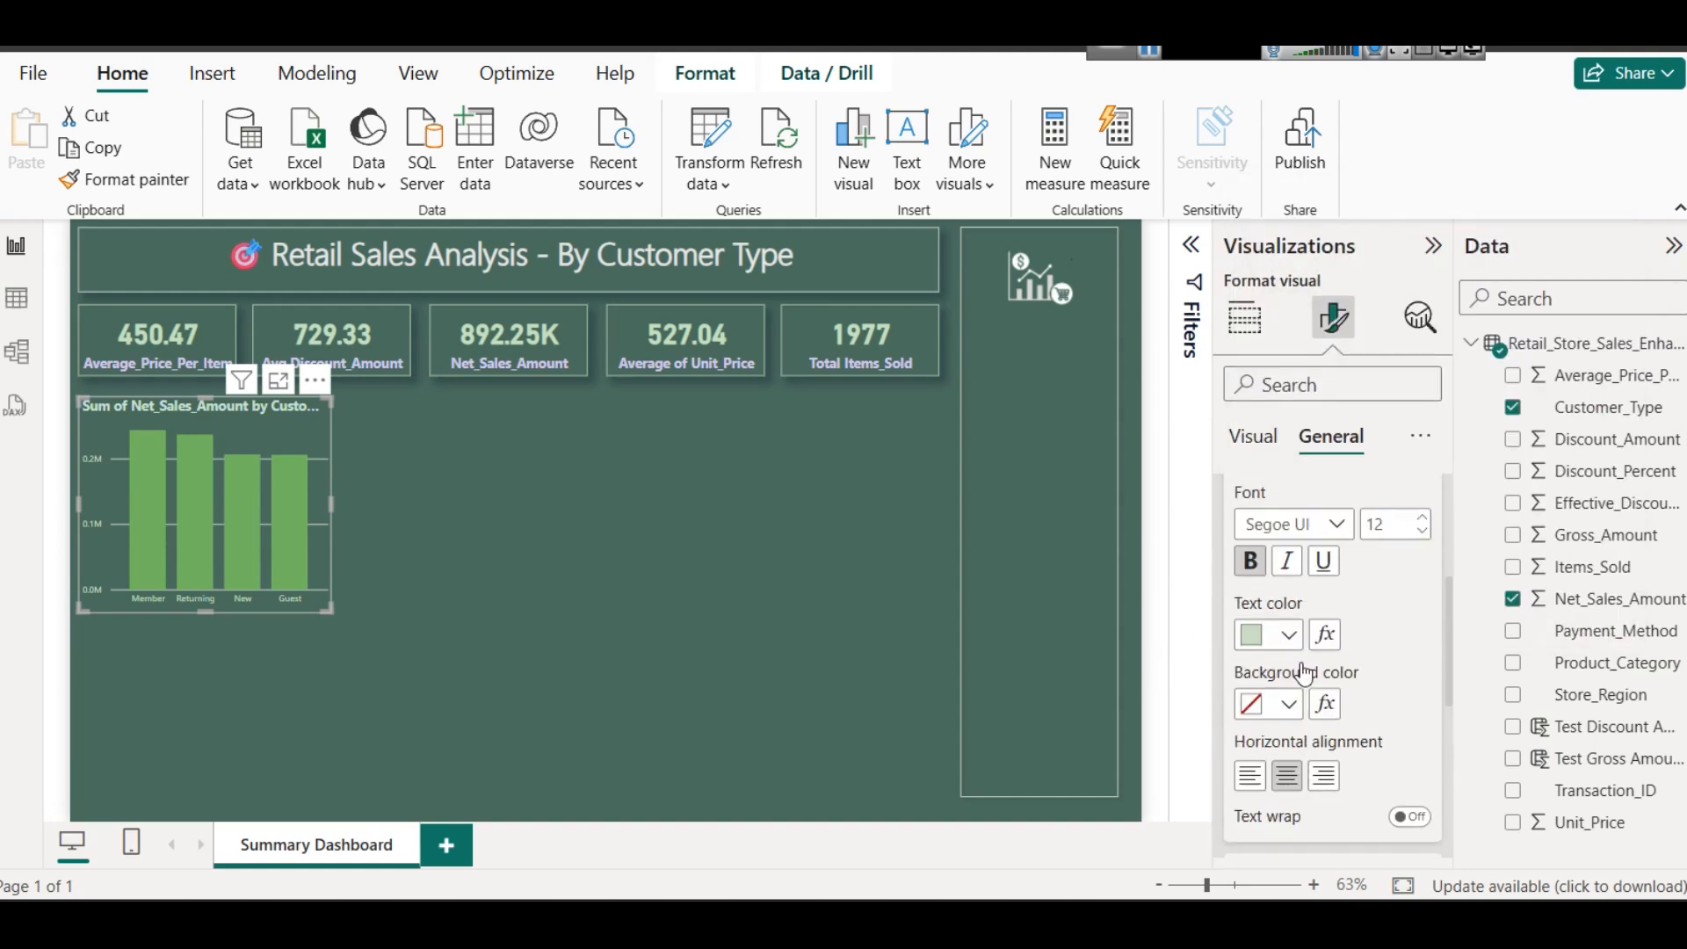
- Rename the column chart's Y-axis field to Net_Sales_Amount for this visual
click(1244, 317)
scroll(1303, 649, down, 5)
scroll(1362, 747, up, 3)
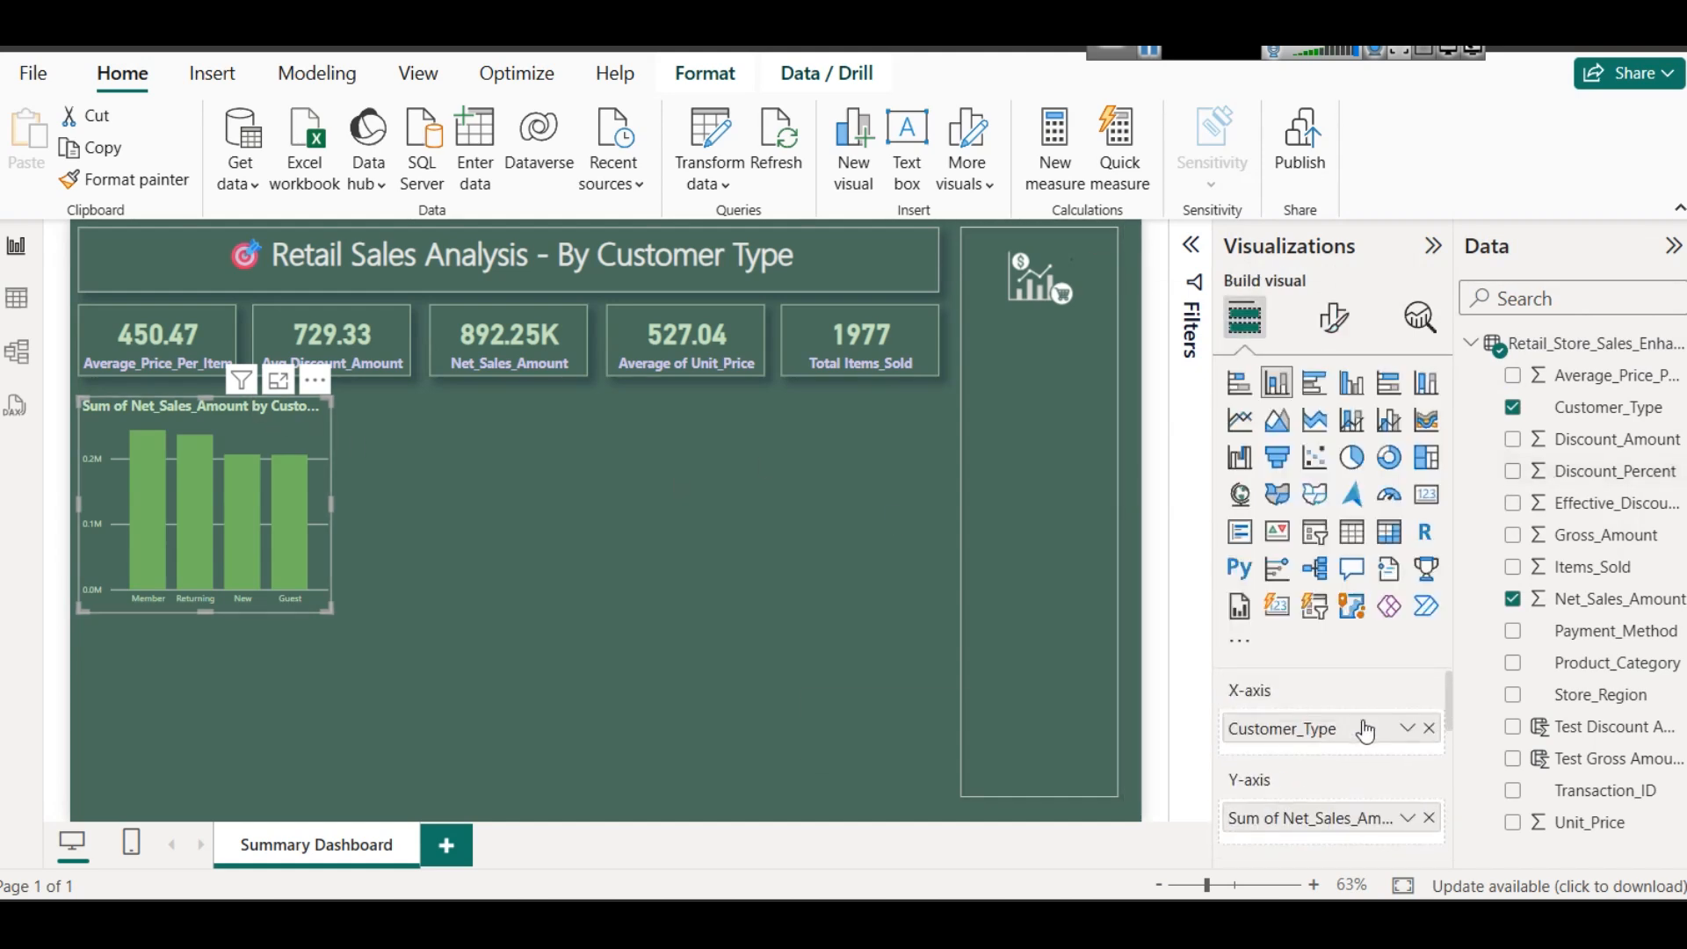
click(1410, 821)
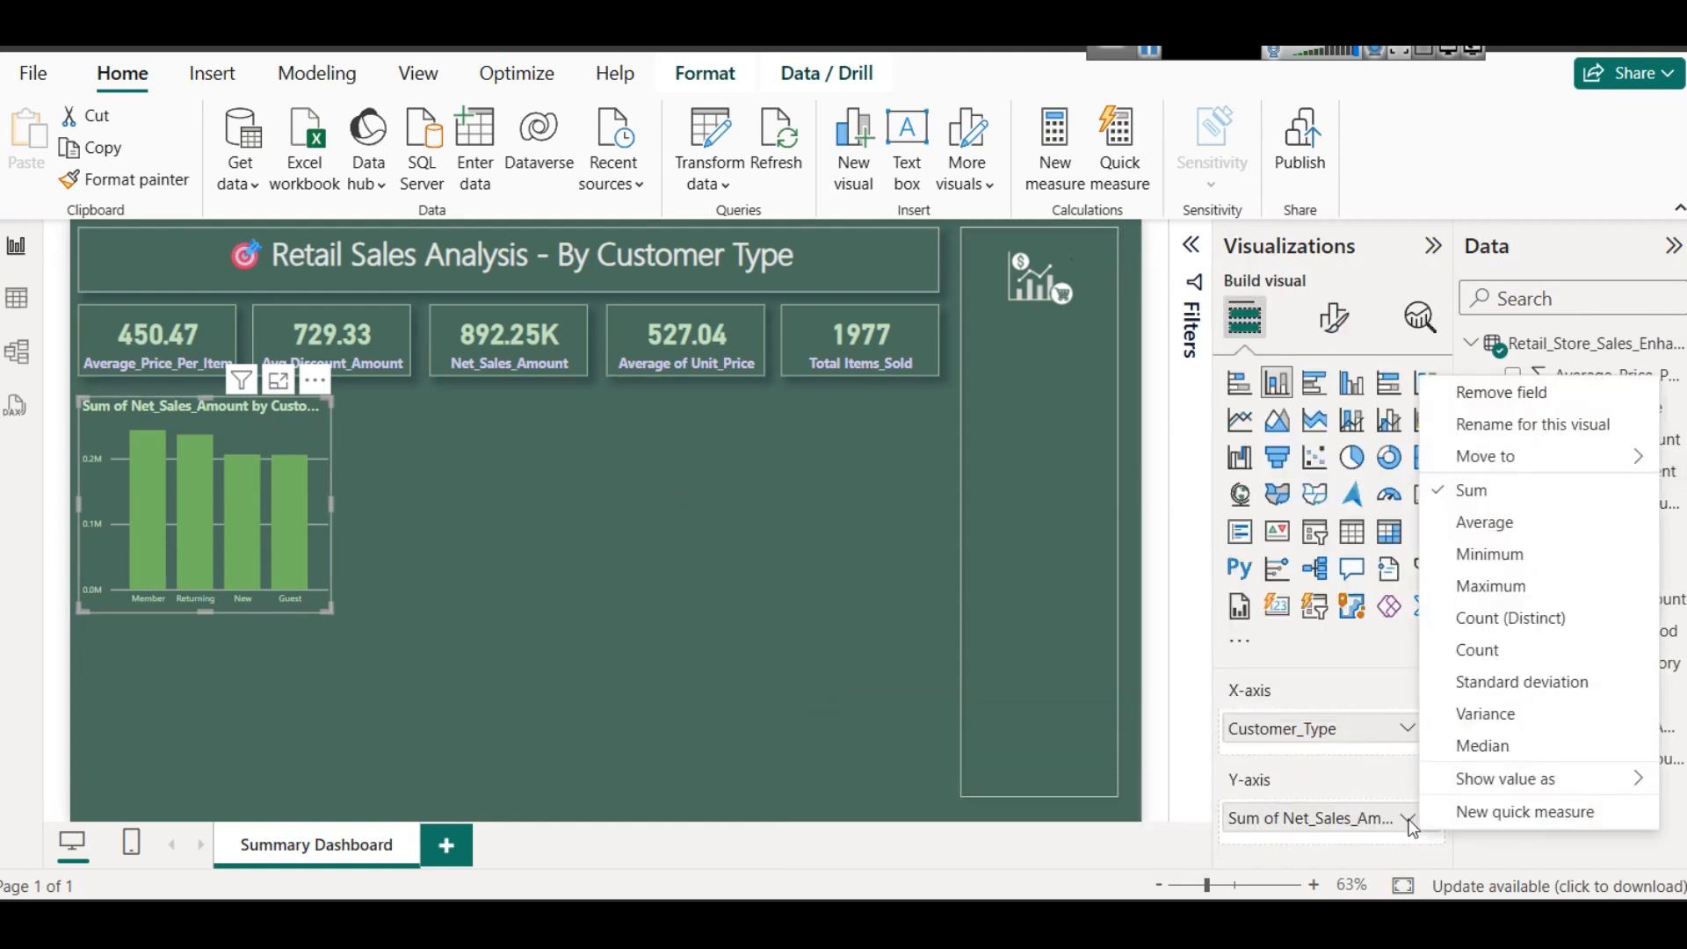
click(1512, 429)
key(Home)
key(shift+Right)
key(shift+Right)
key(shift+Right)
key(shift+Right)
key(shift+Right)
key(shift+Right)
key(shift+Right)
key(Delete)
key(Return)
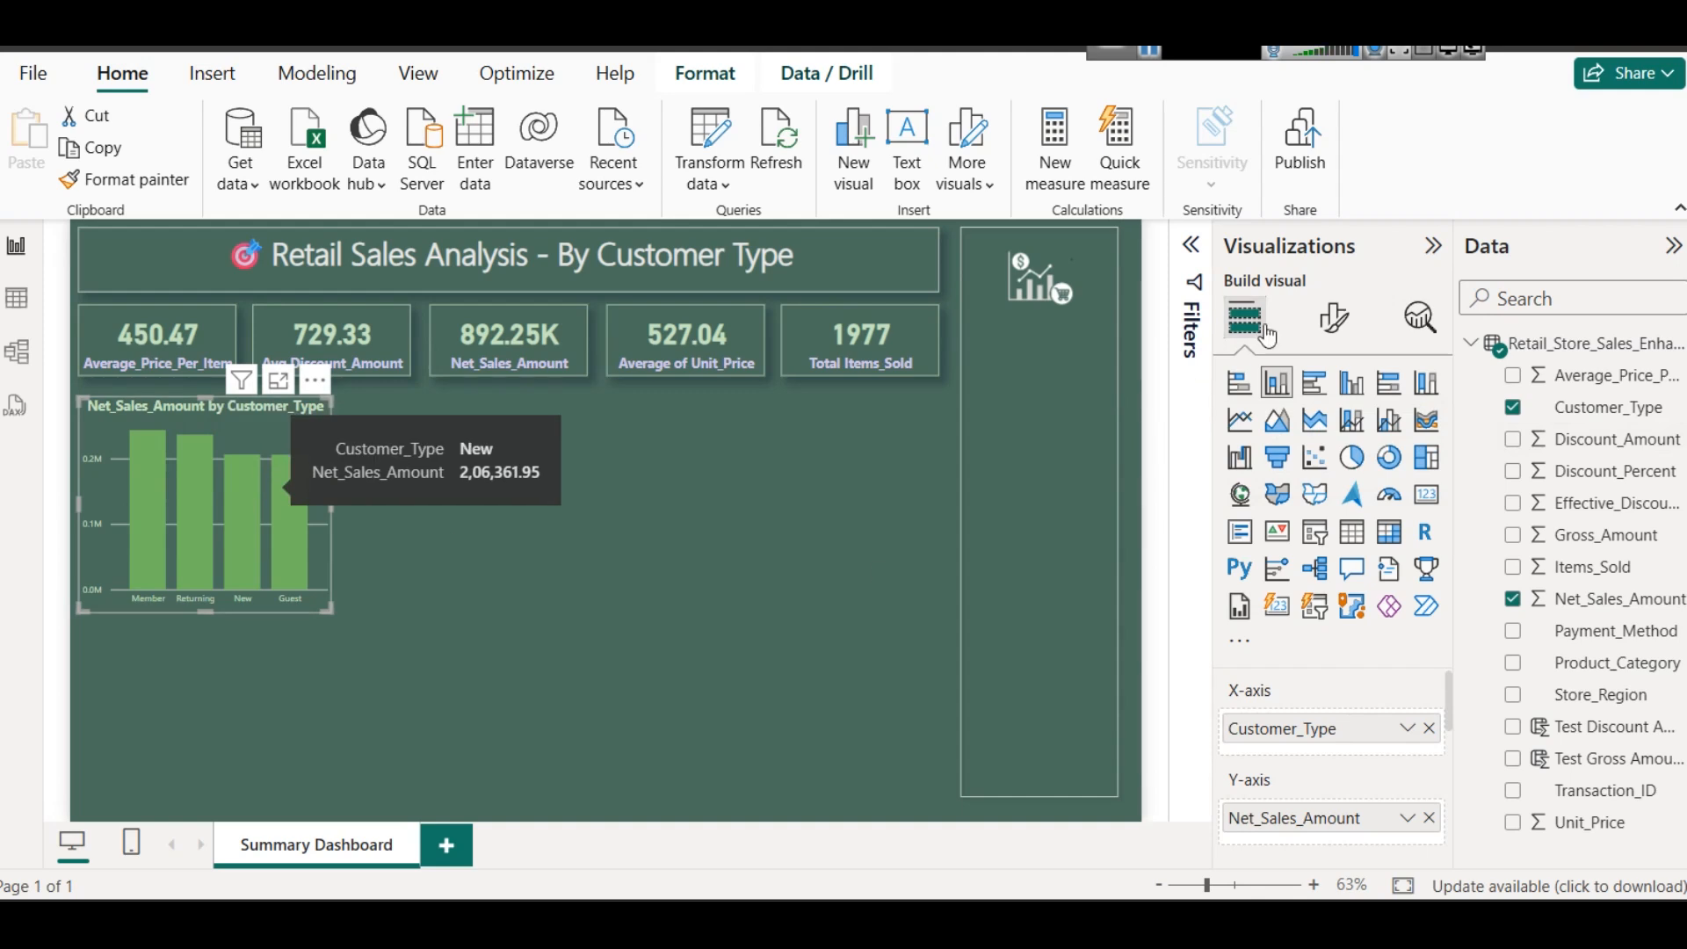
- Turn on data labels for the net sales column chart
click(1333, 318)
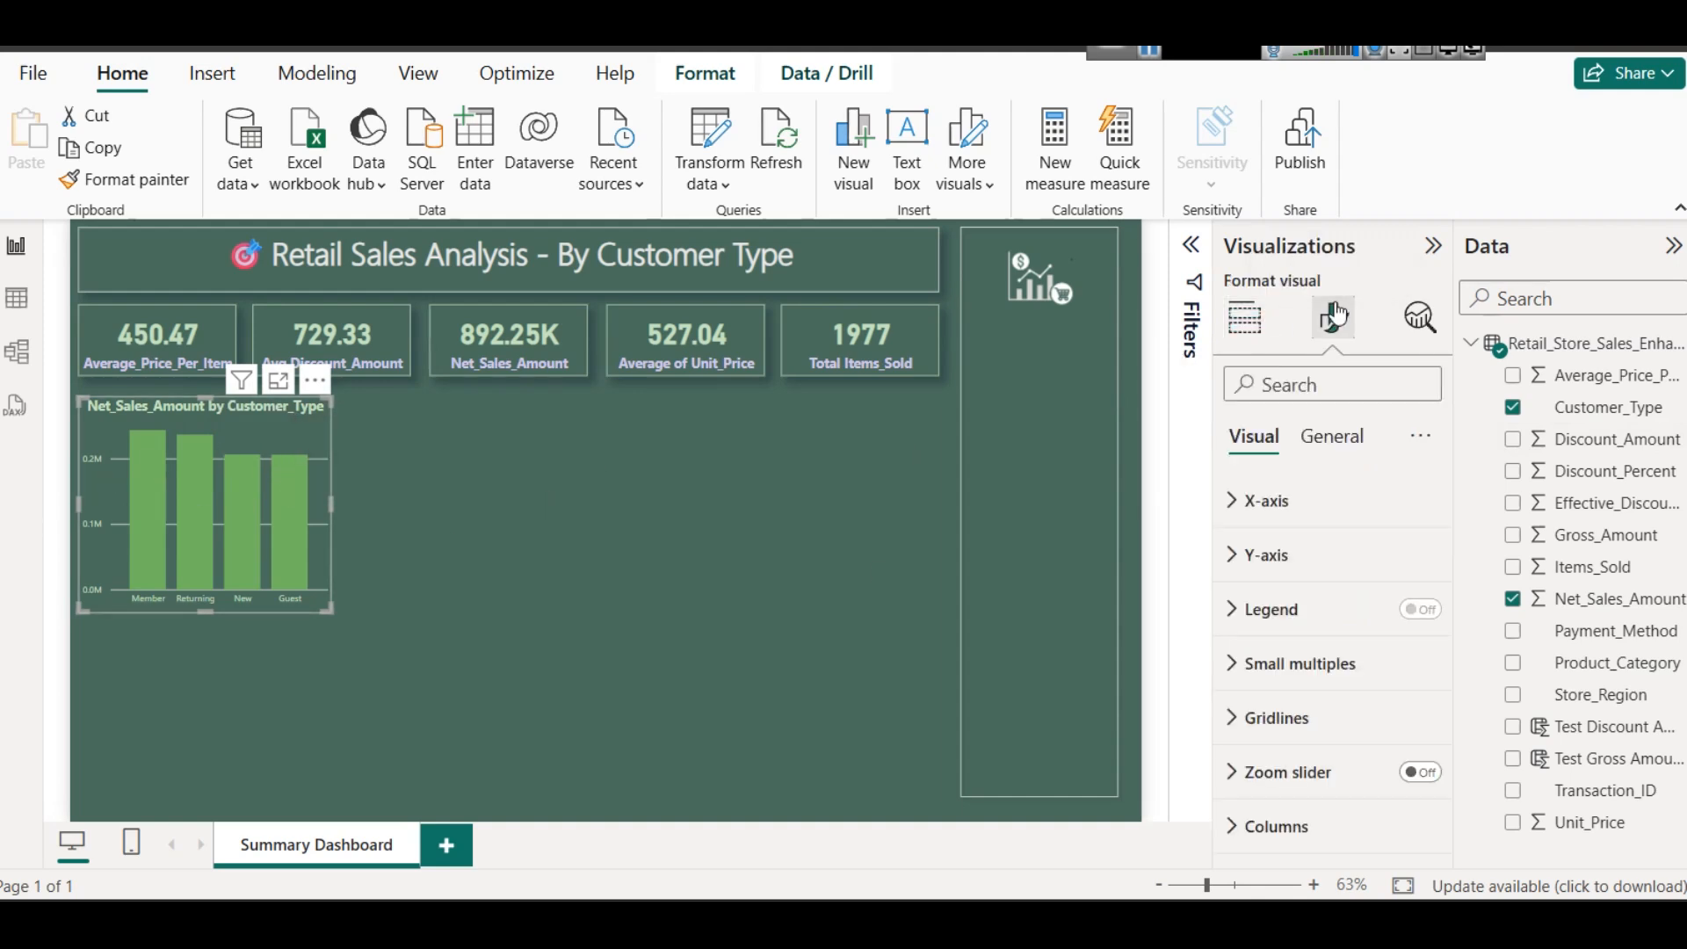
scroll(1399, 545, down, 2)
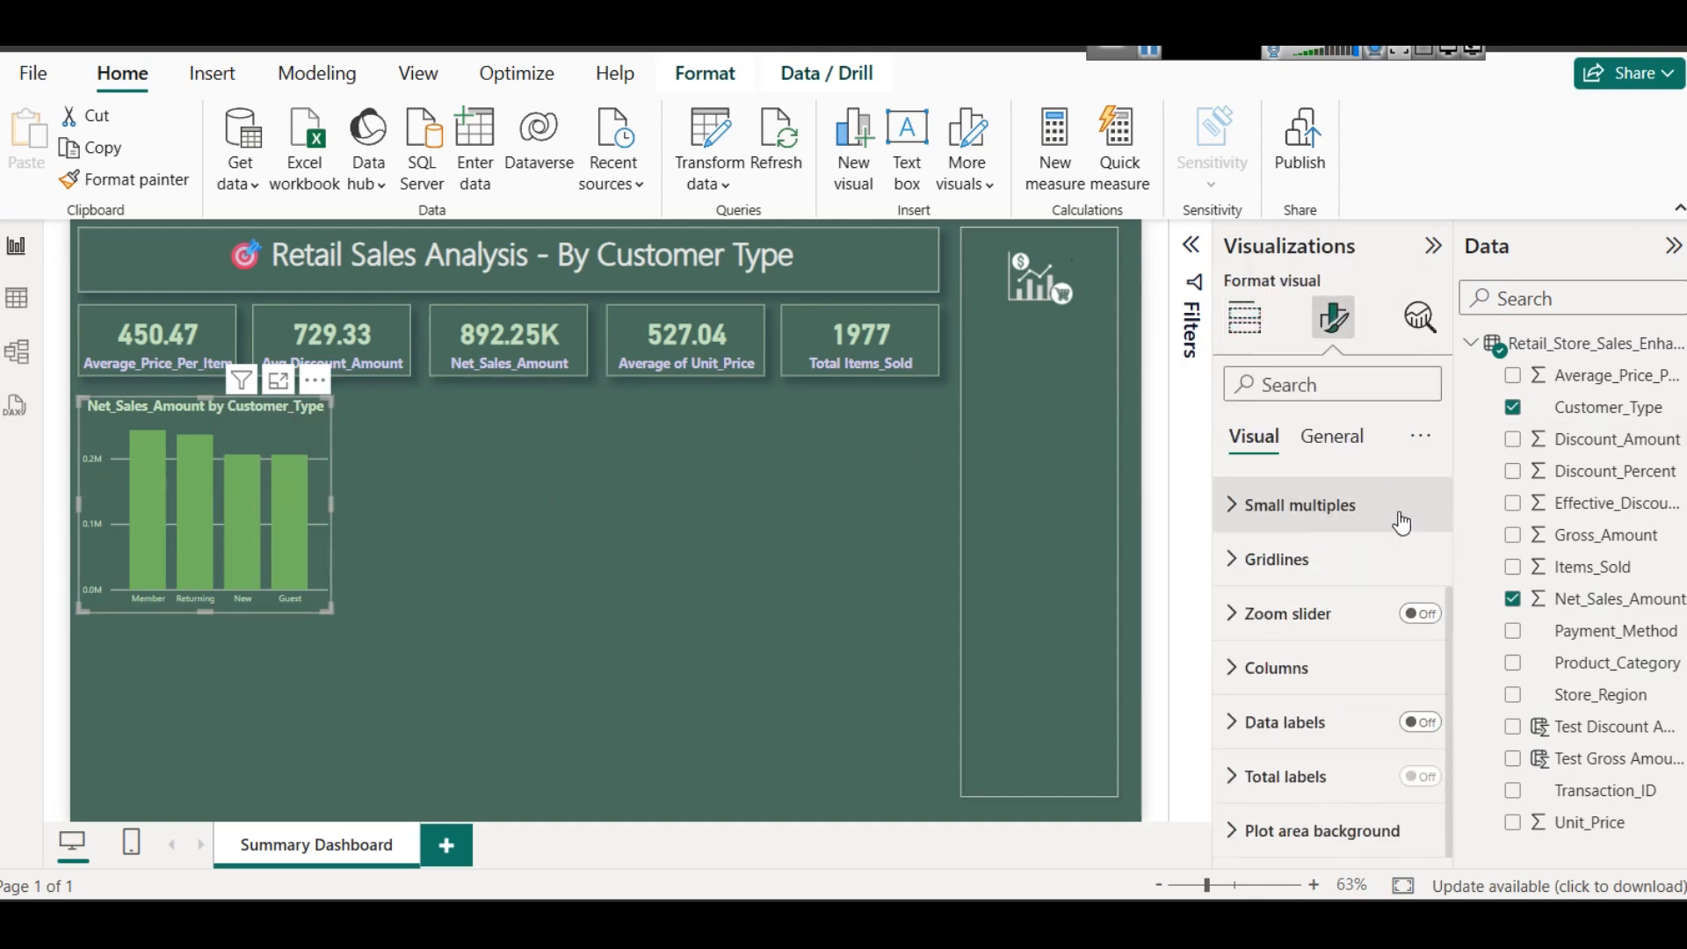
click(1422, 724)
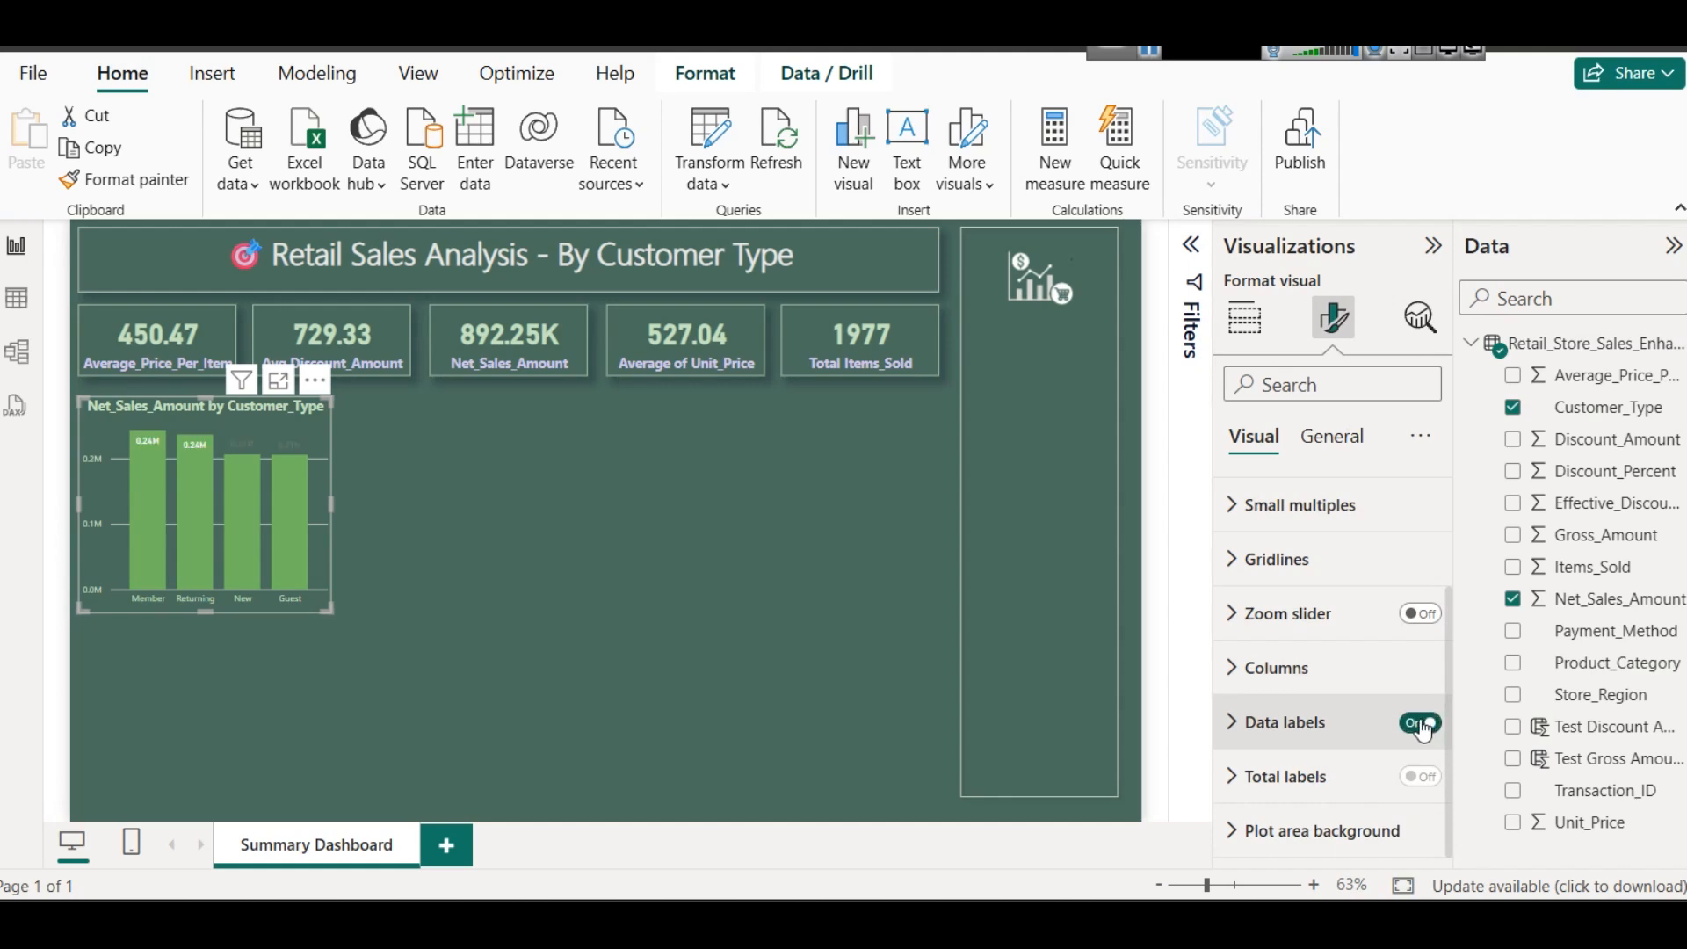
click(1274, 721)
scroll(1285, 716, down, 5)
scroll(1285, 722, up, 2)
scroll(1285, 721, down, 4)
- Try lighter and slightly darker light red colors on the column chart's data label values
click(1275, 631)
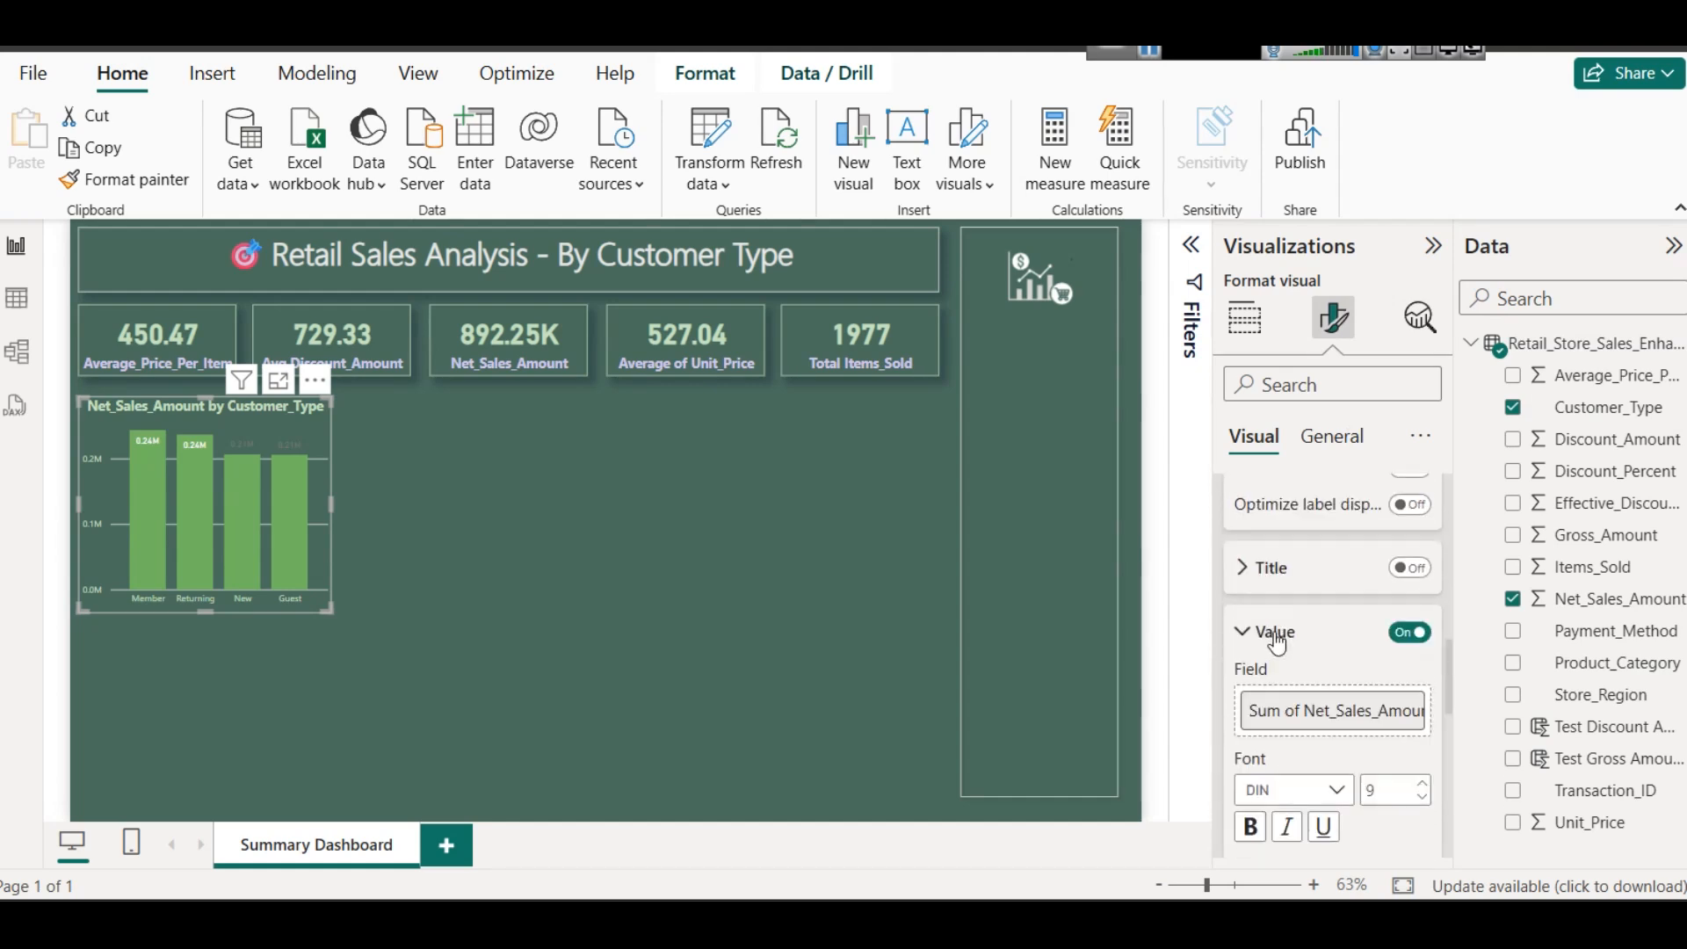
scroll(1274, 631, down, 5)
scroll(1276, 630, down, 1)
click(1289, 502)
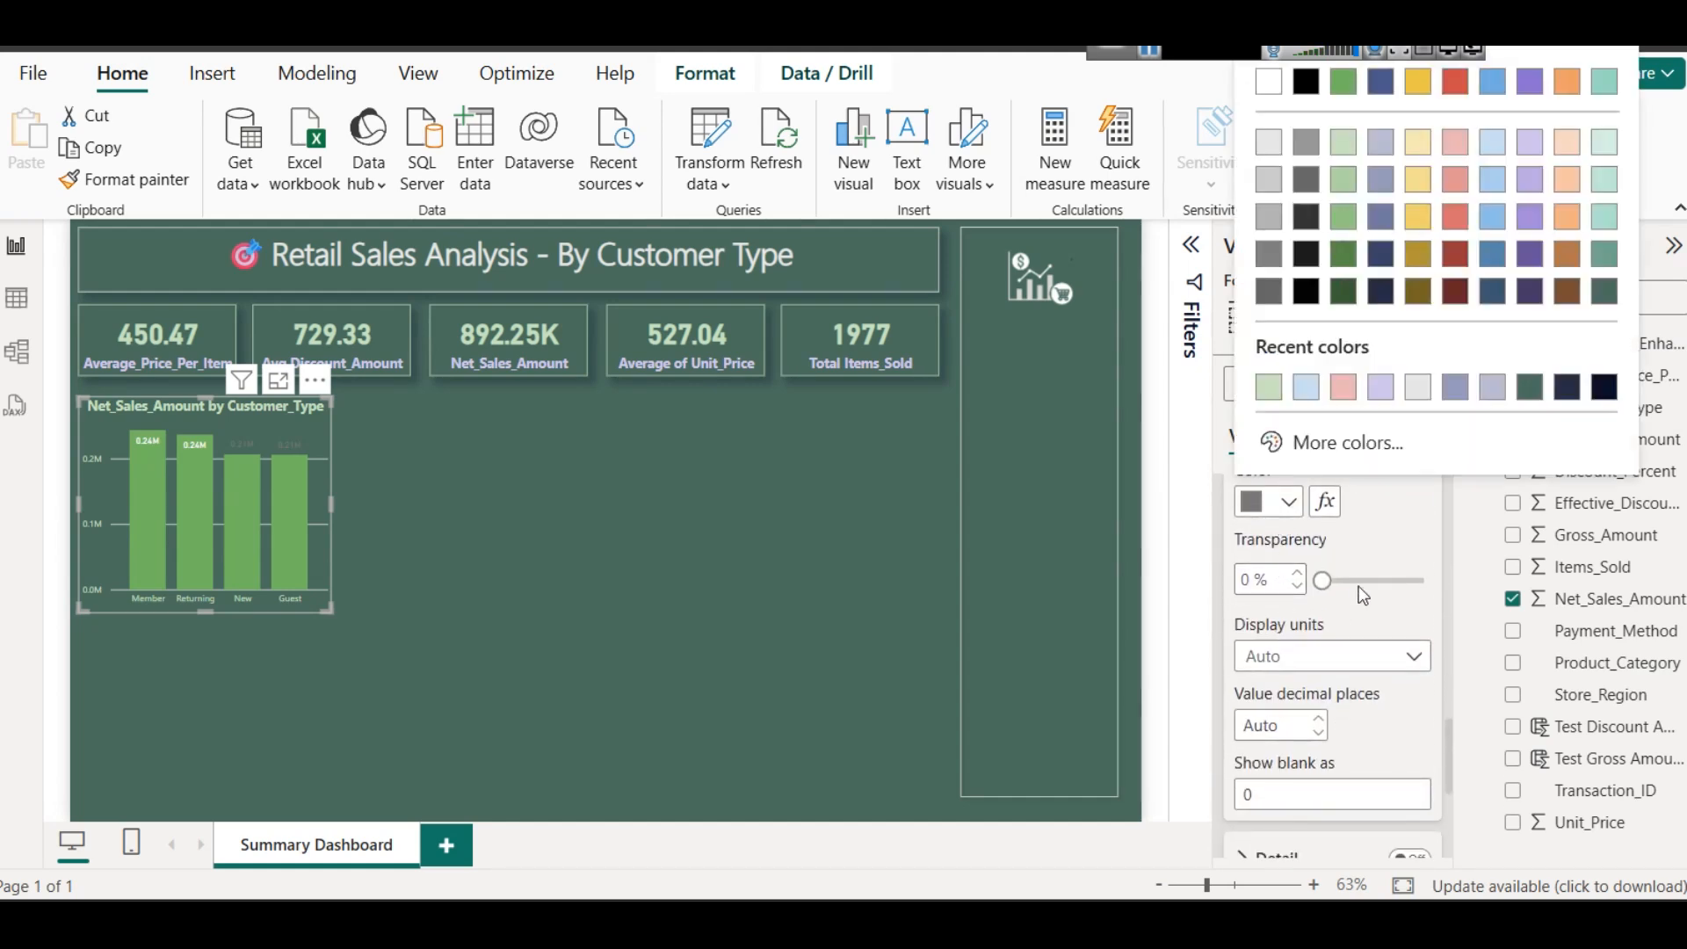
click(1461, 148)
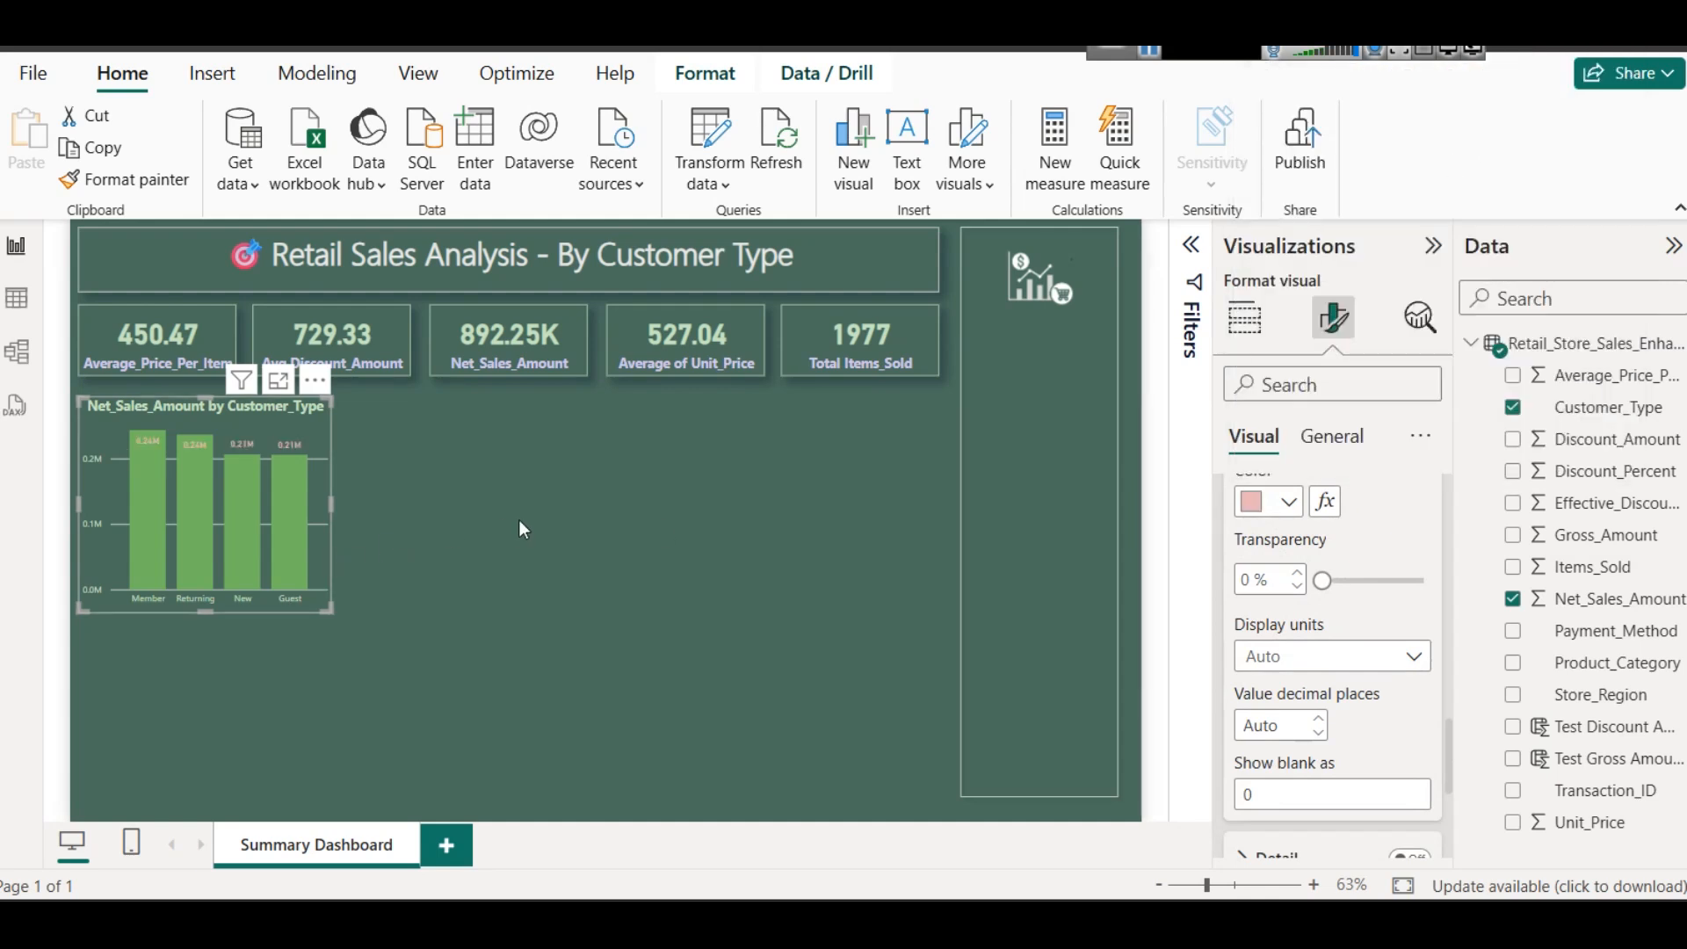
click(1288, 502)
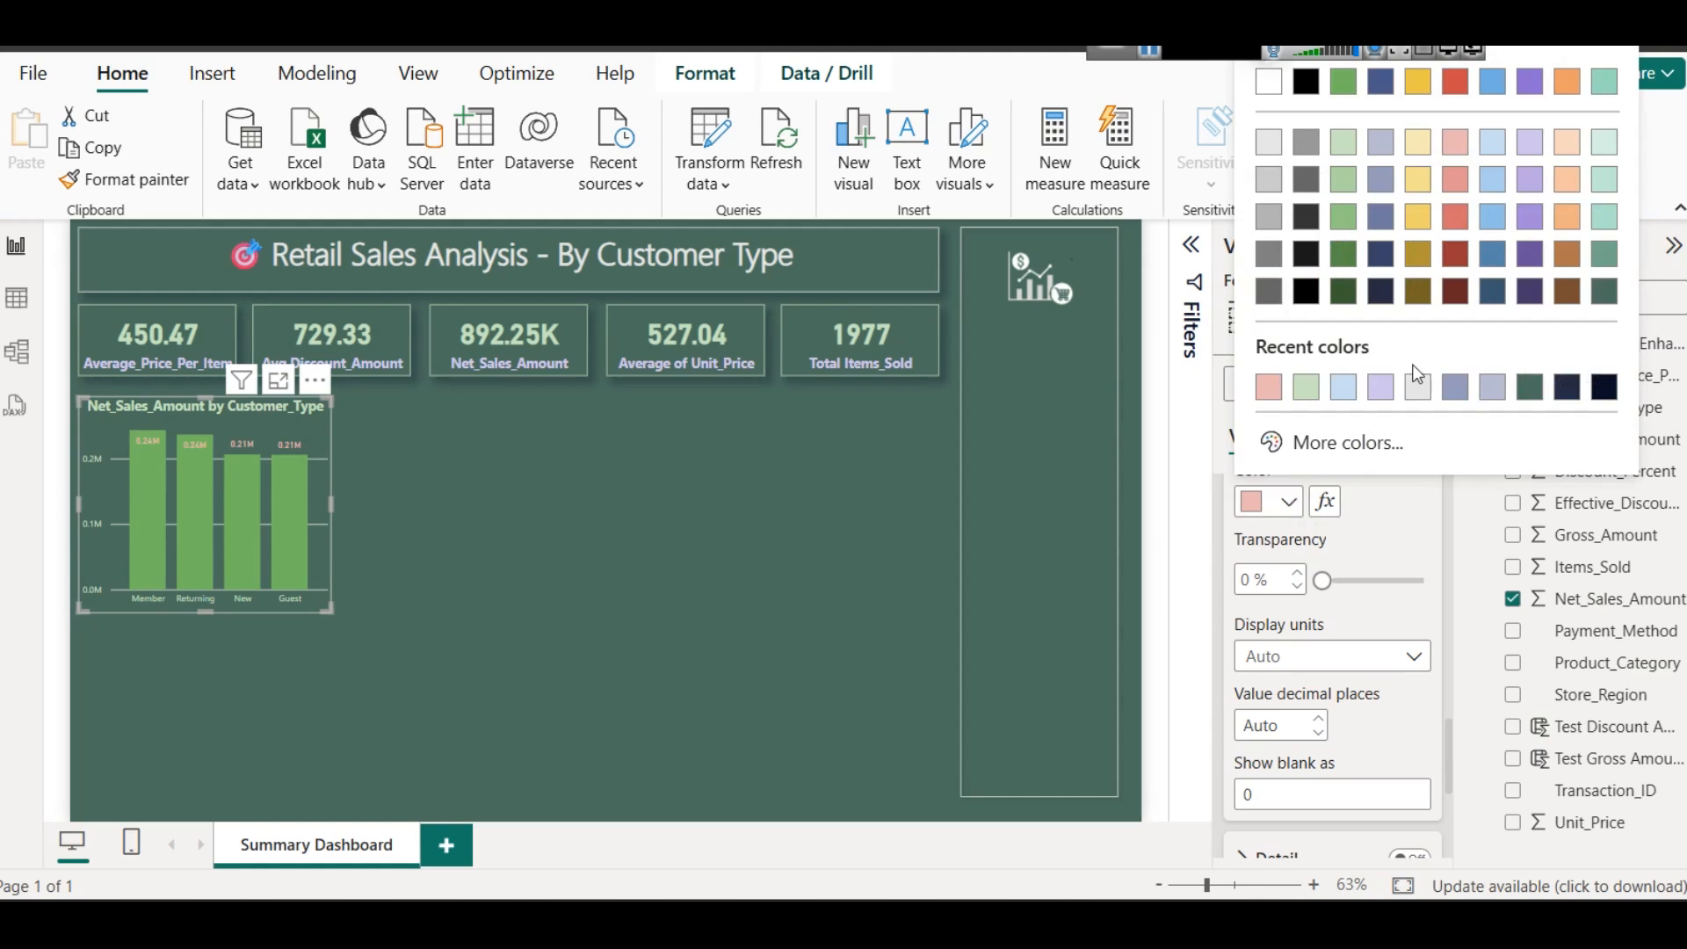
click(1462, 181)
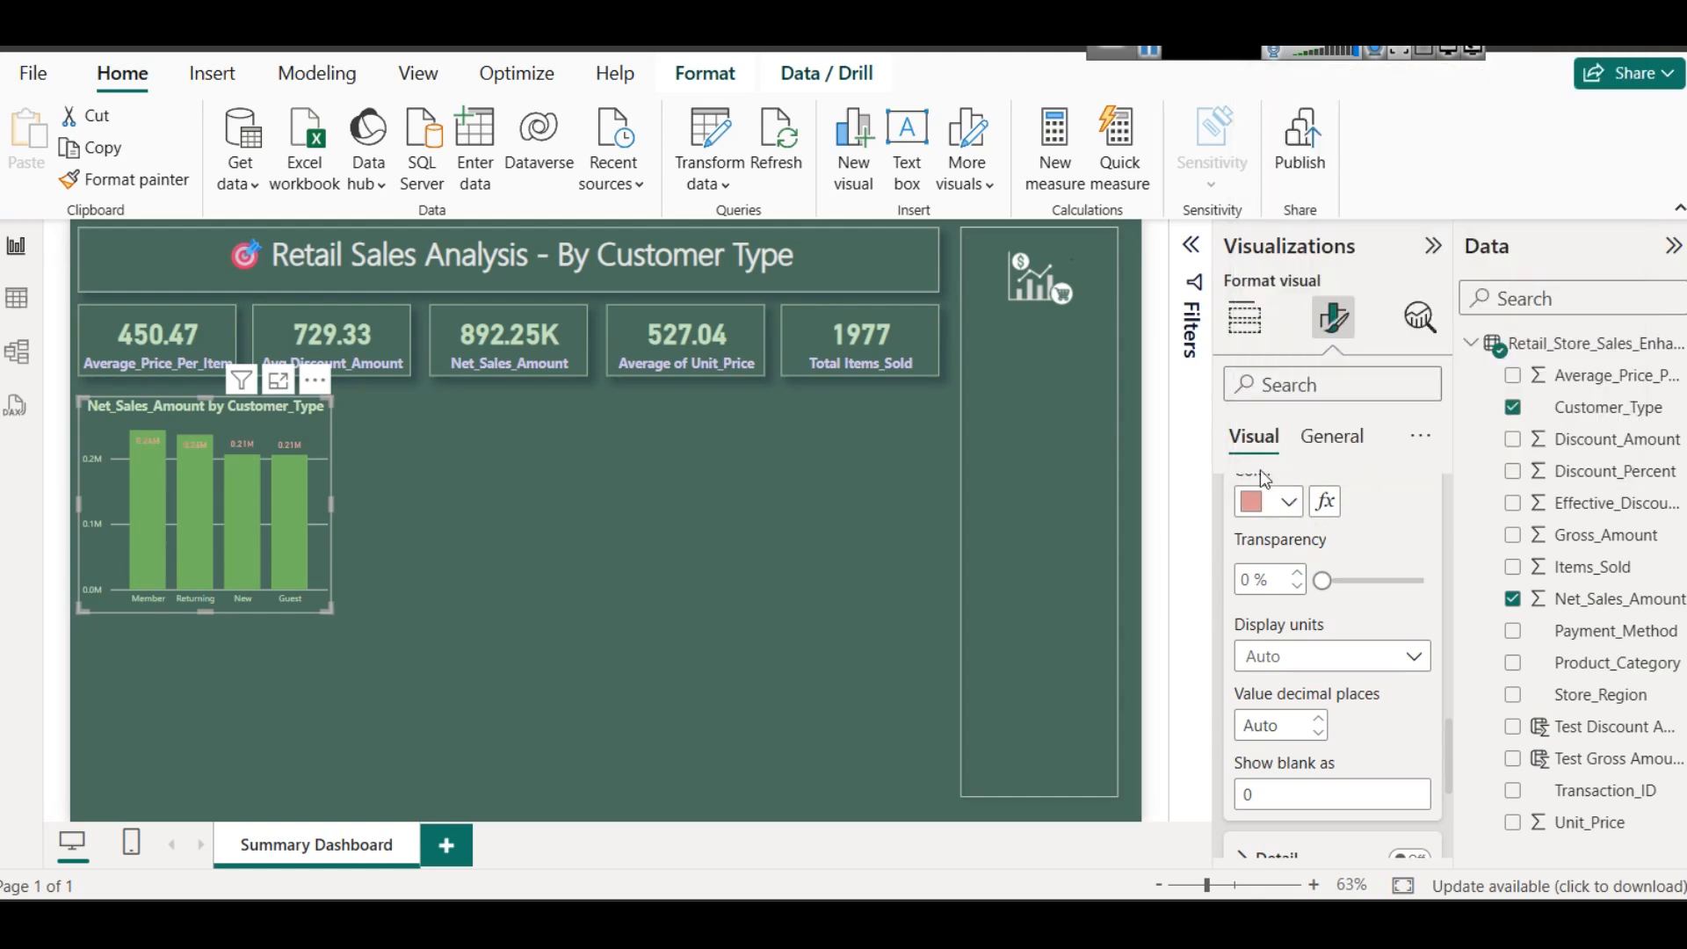
click(1285, 501)
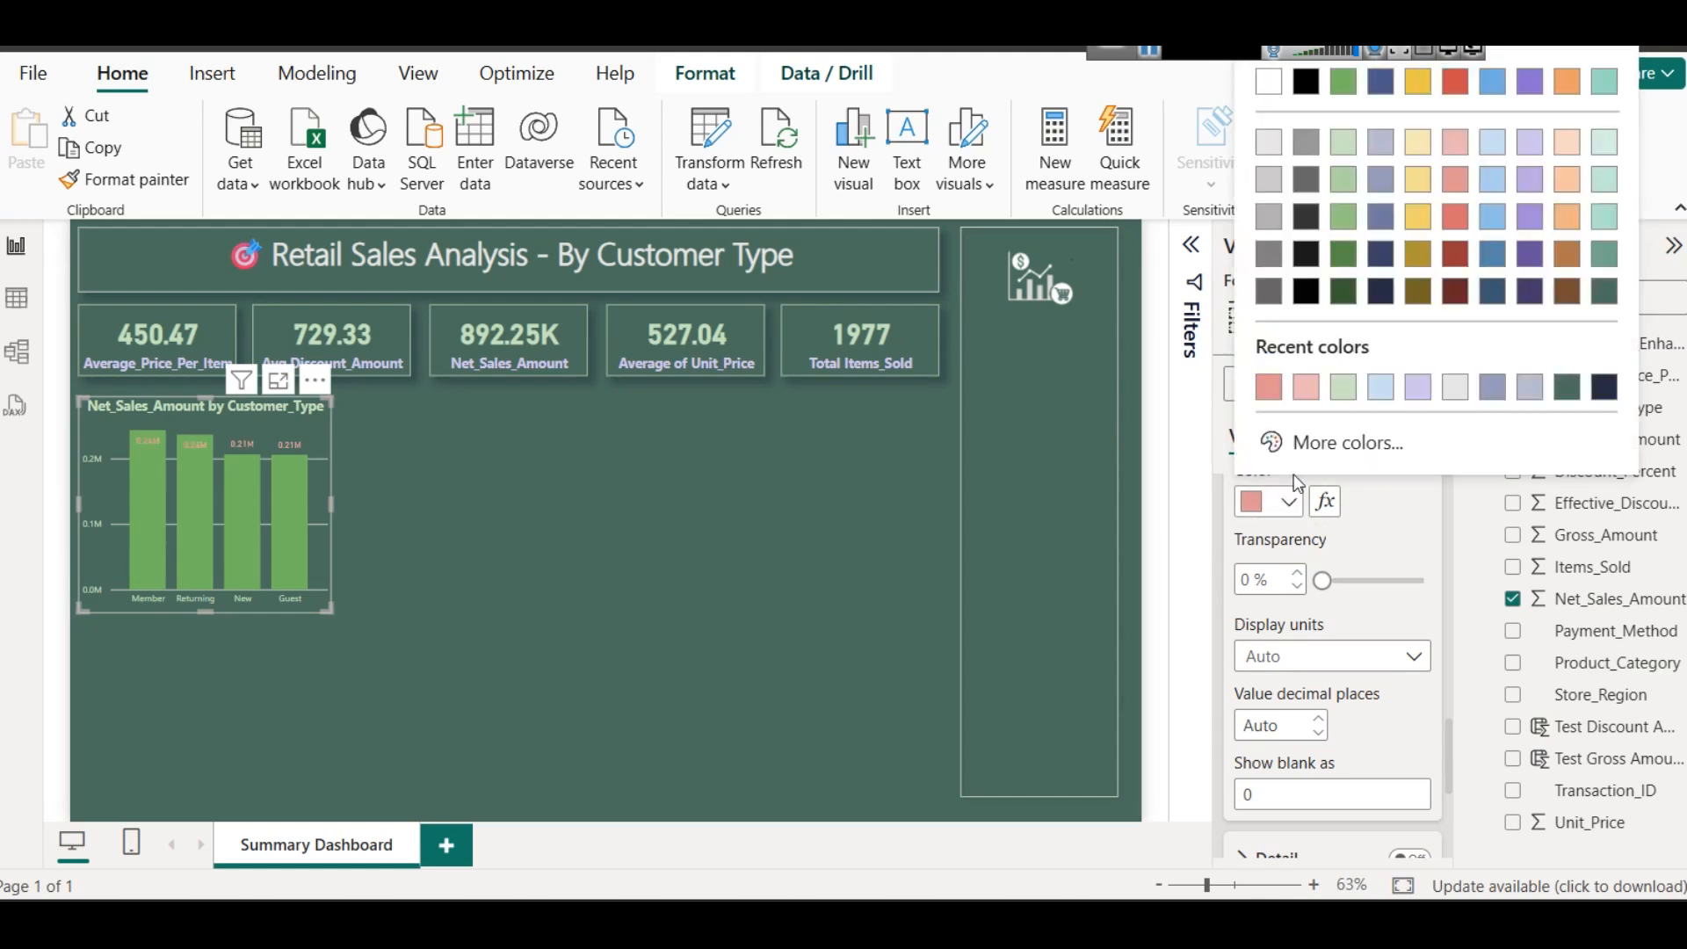
click(1388, 303)
scroll(1344, 582, up, 5)
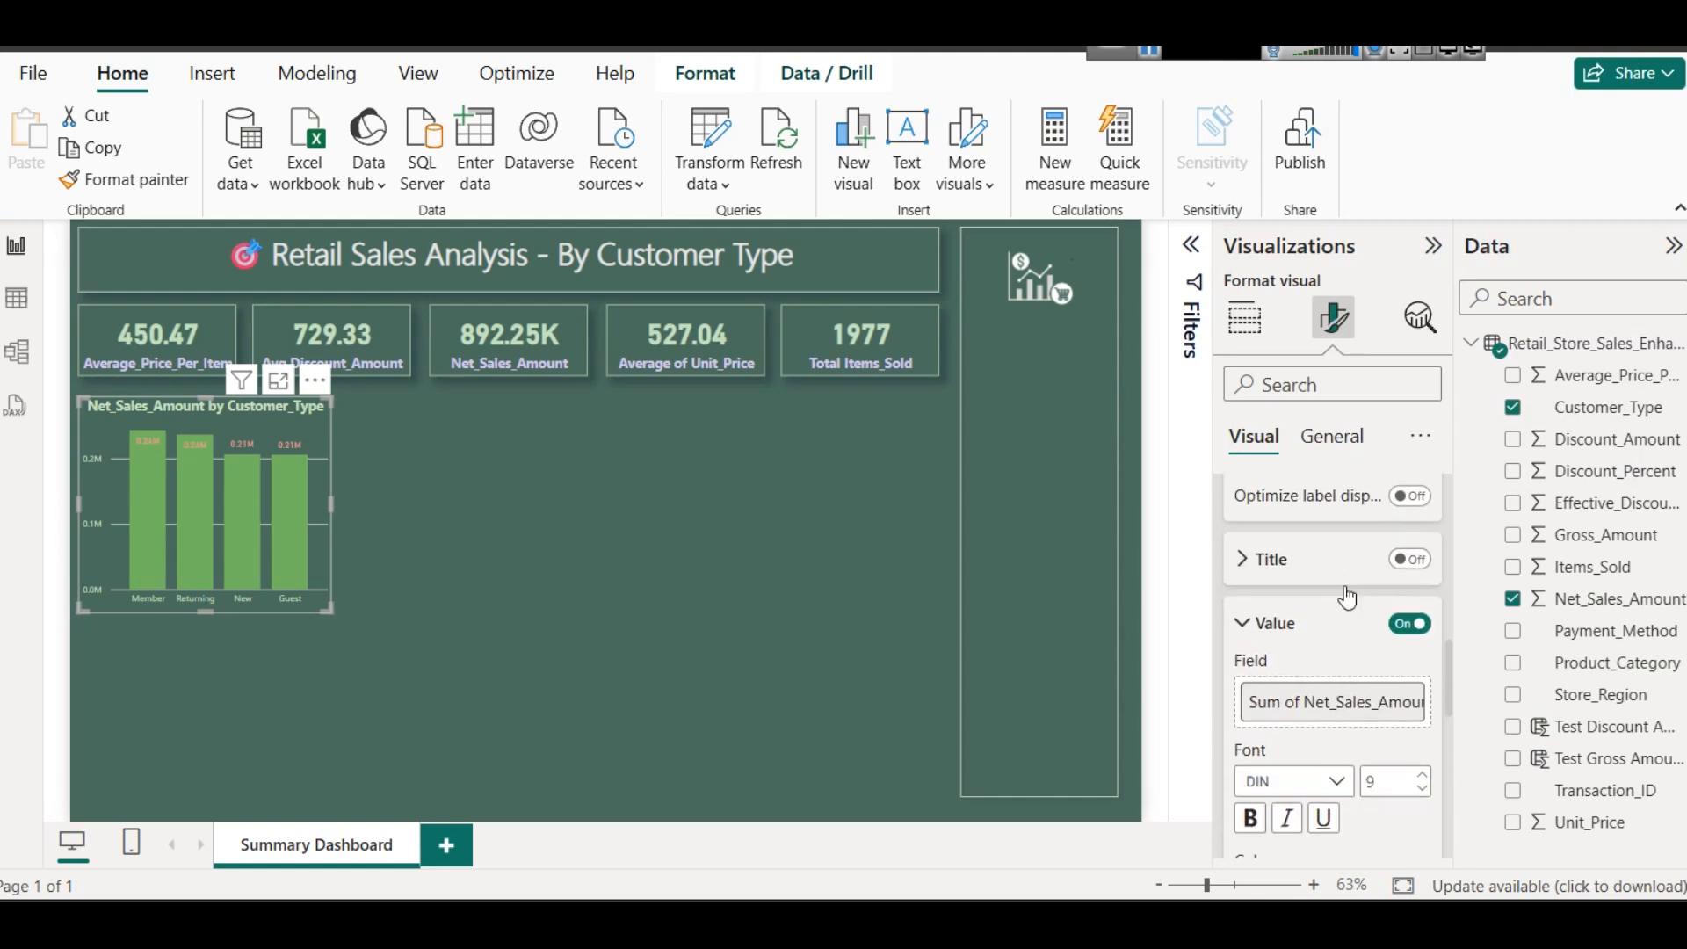
scroll(1346, 589, down, 3)
mouse_move(240, 467)
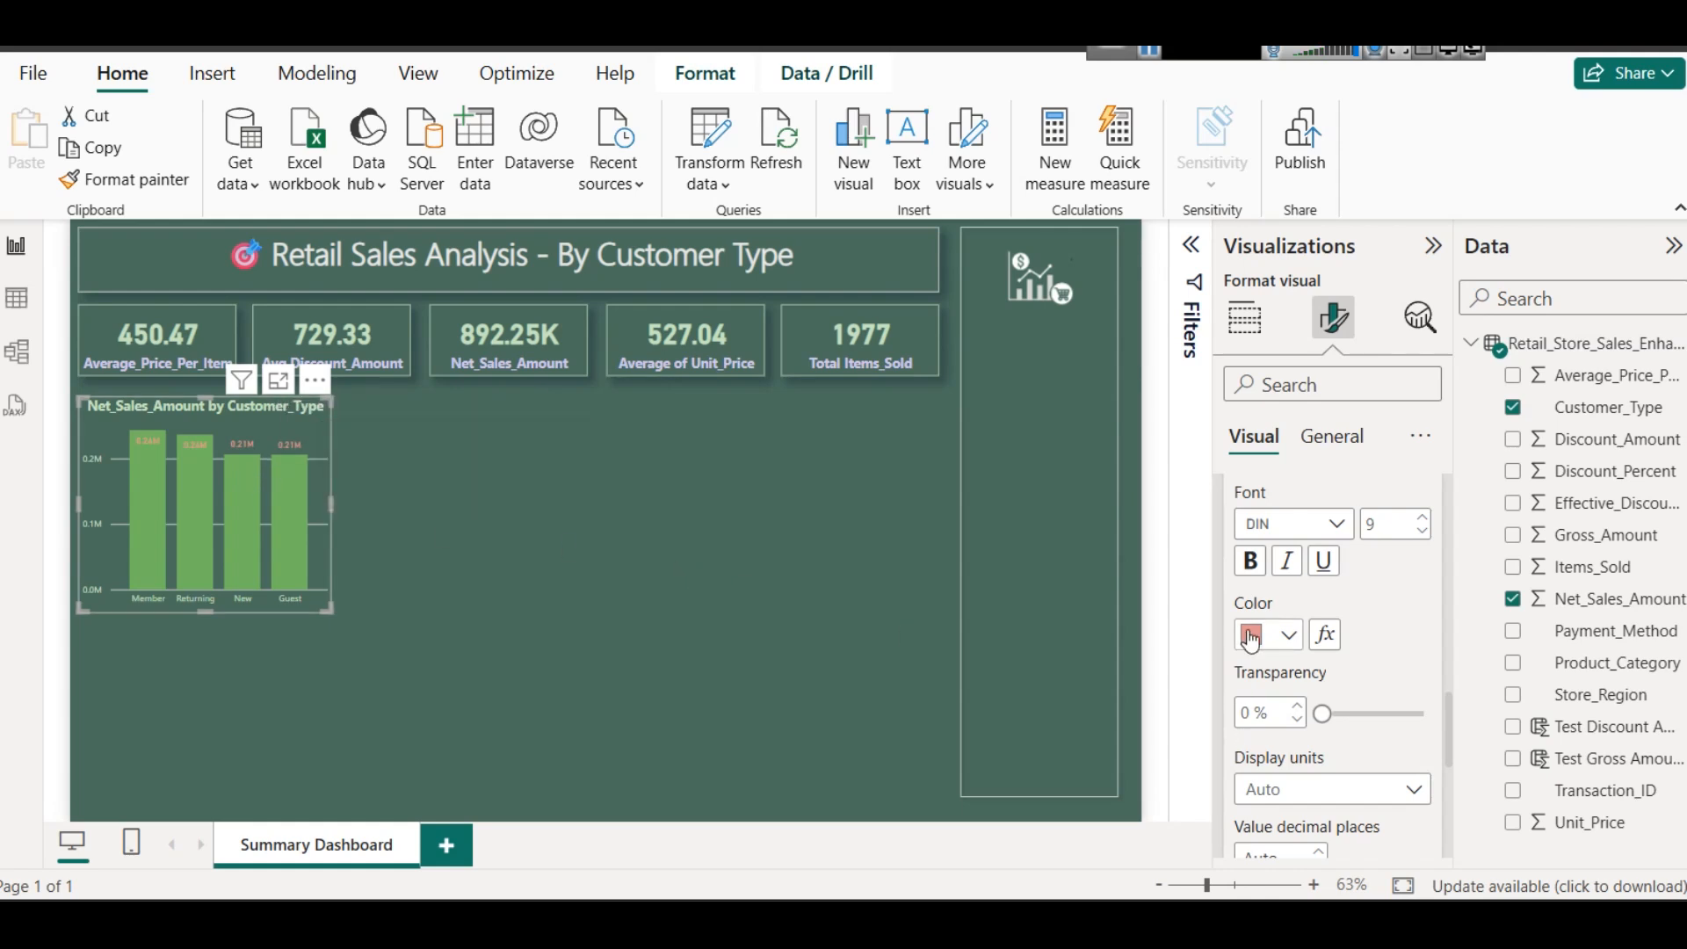
click(1276, 645)
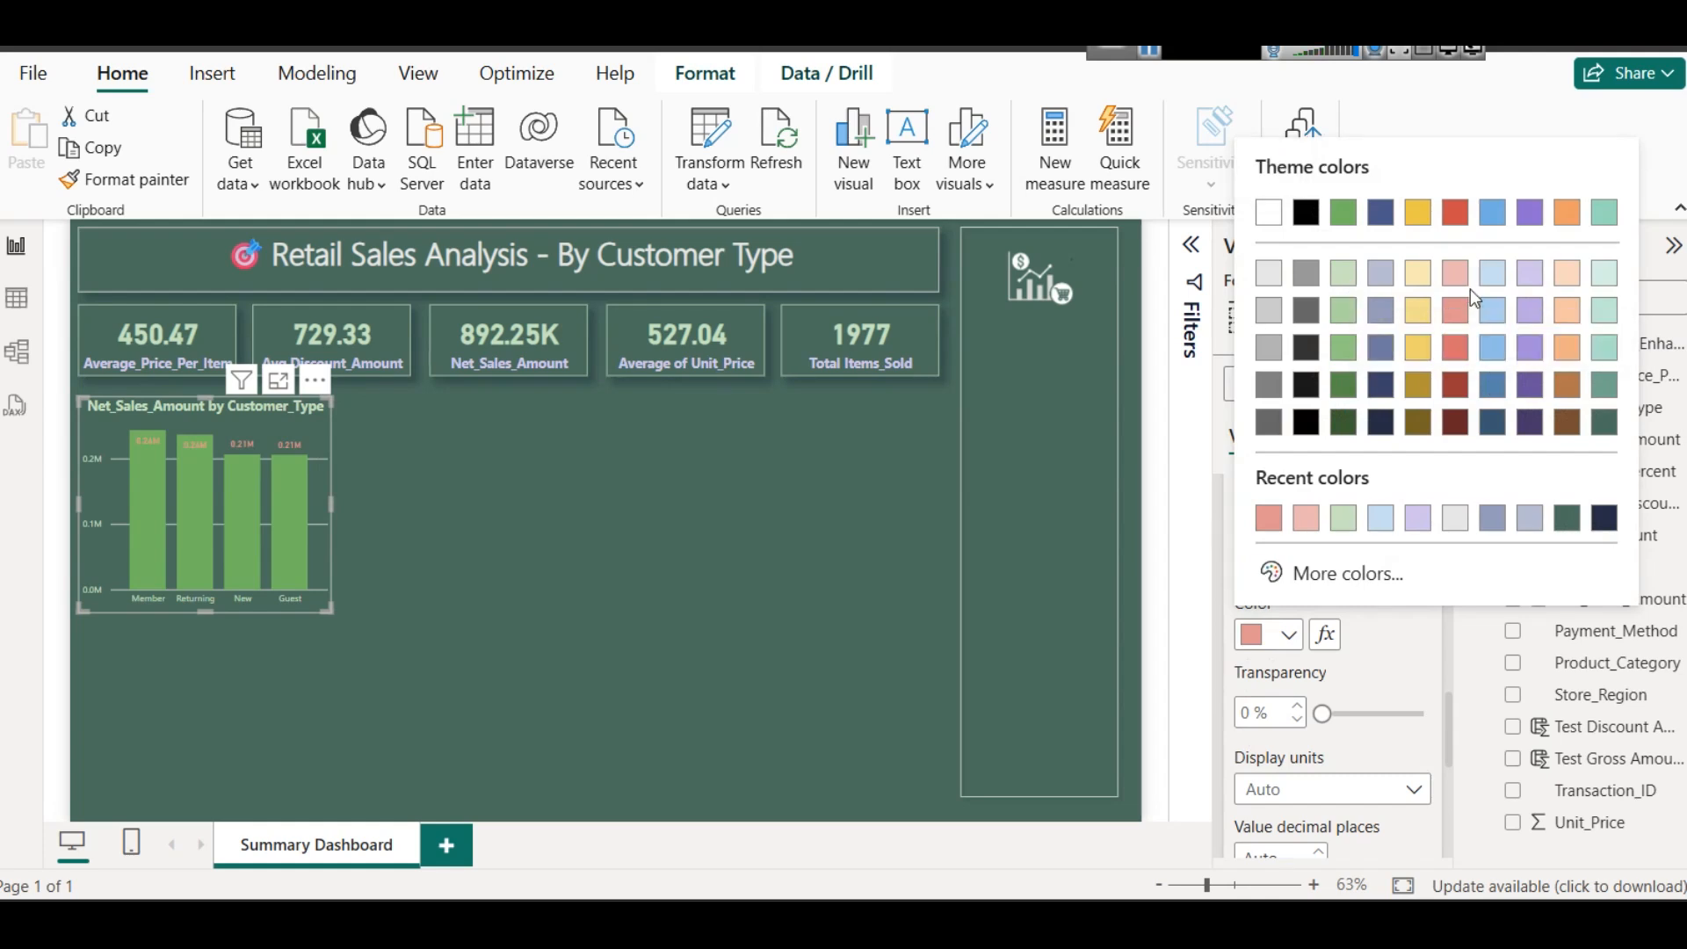
click(1457, 273)
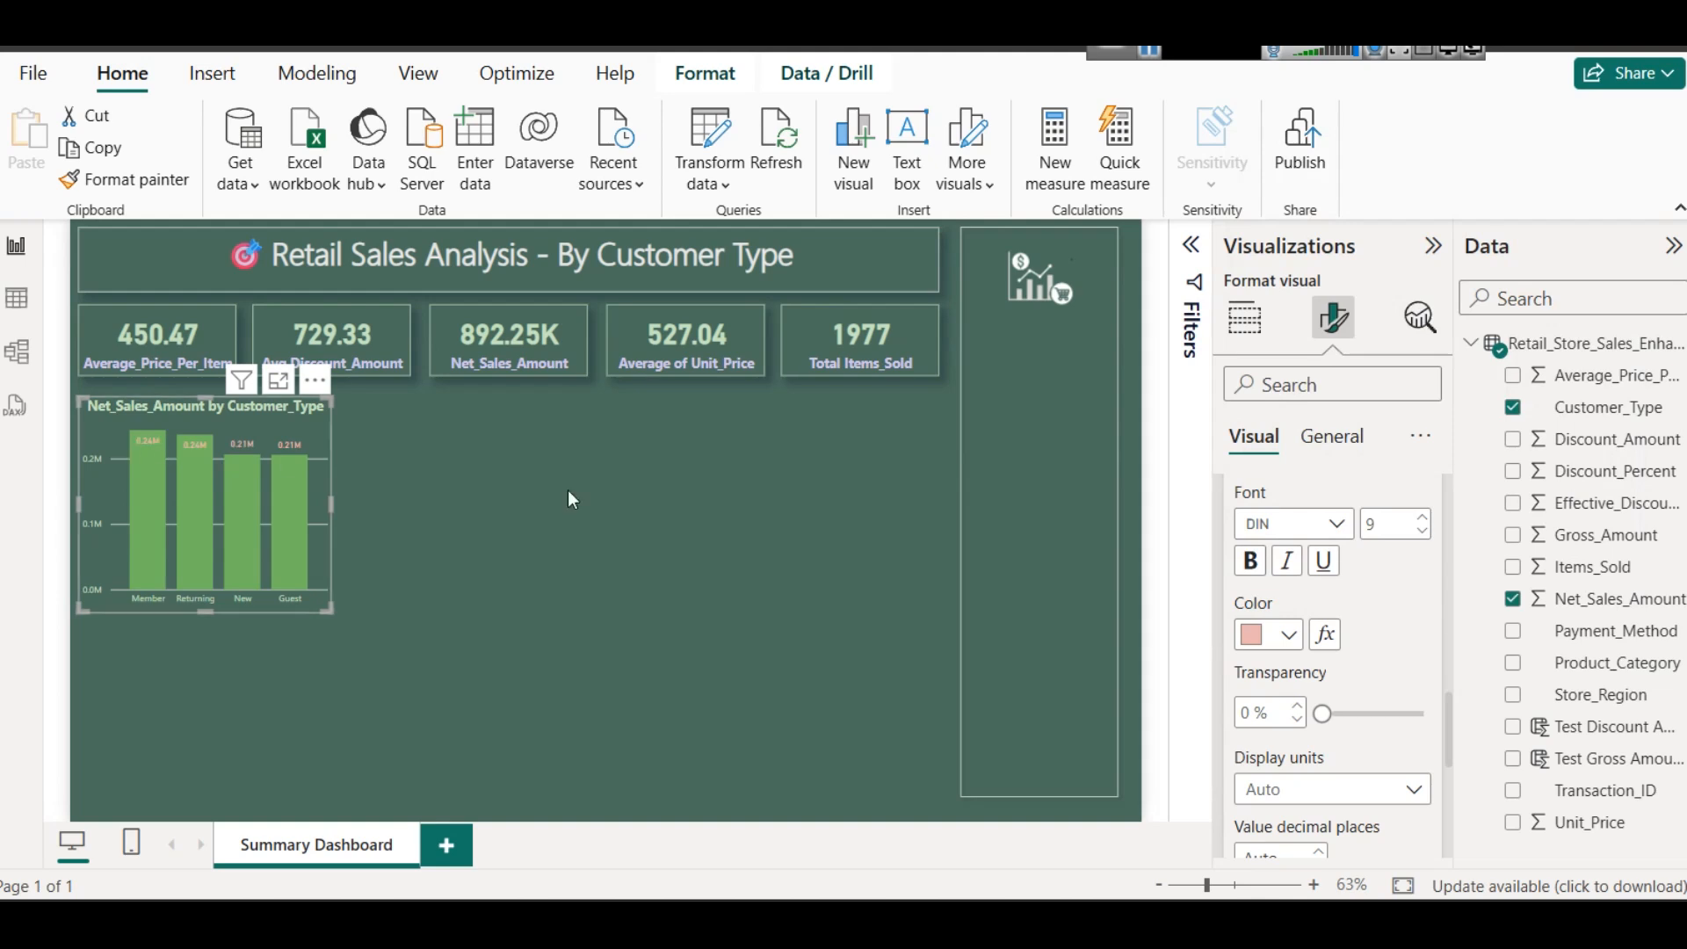
- Set the column chart's data label values to the darkest navy blue shade and make them bold
click(1278, 637)
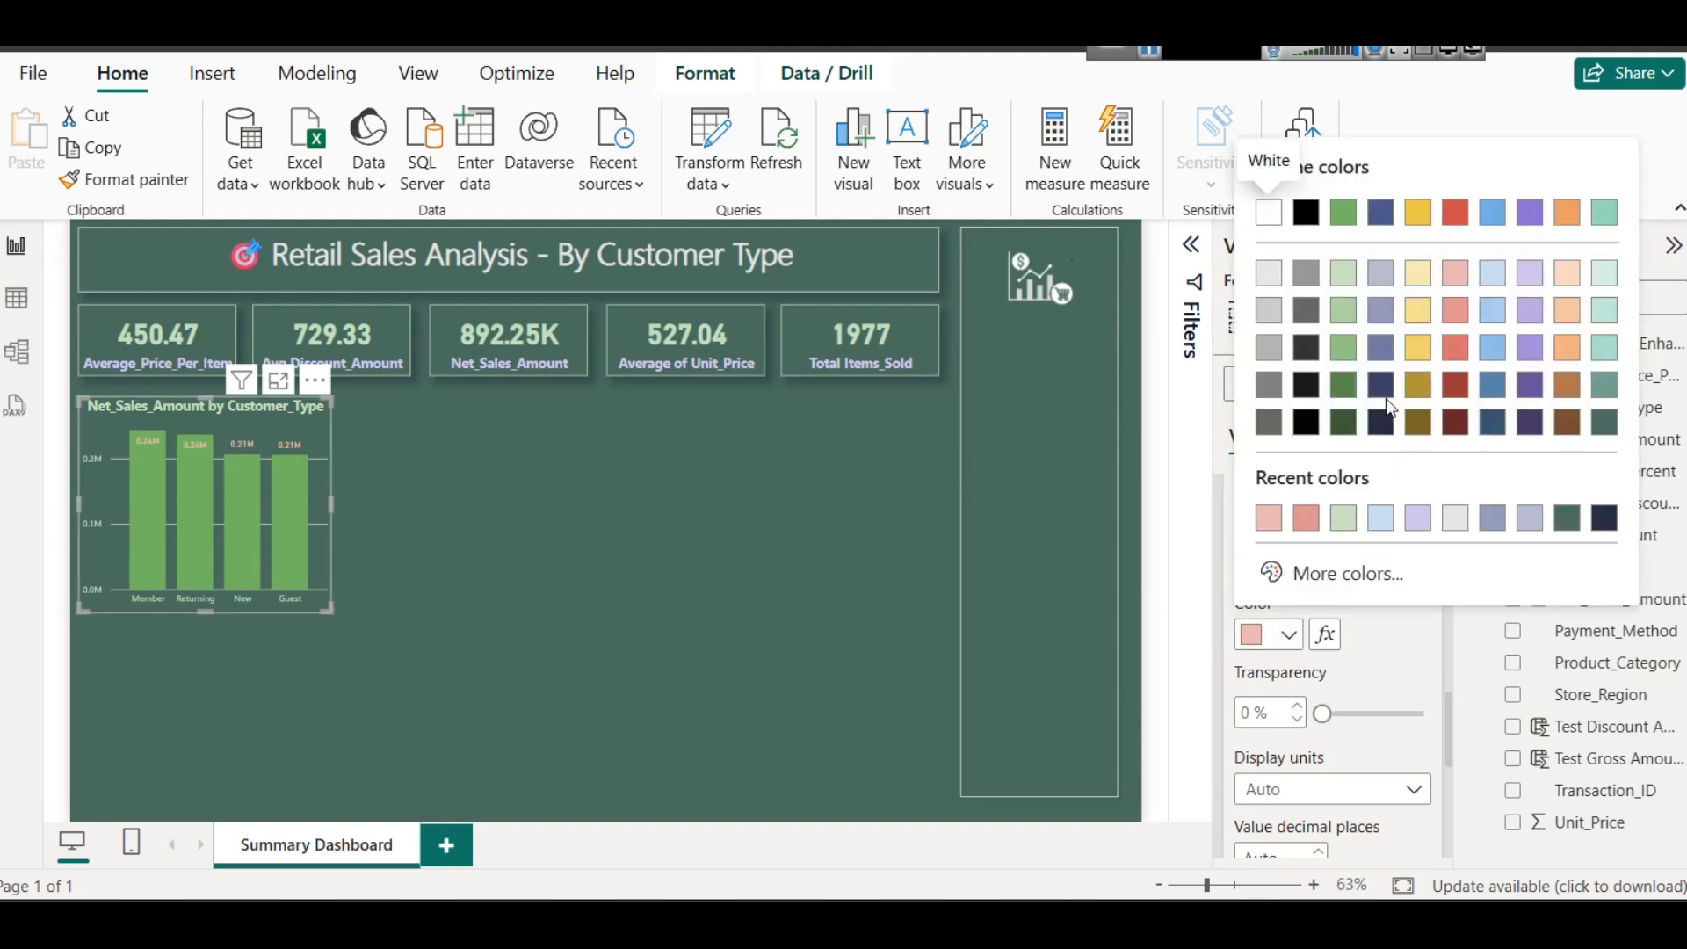
click(1382, 425)
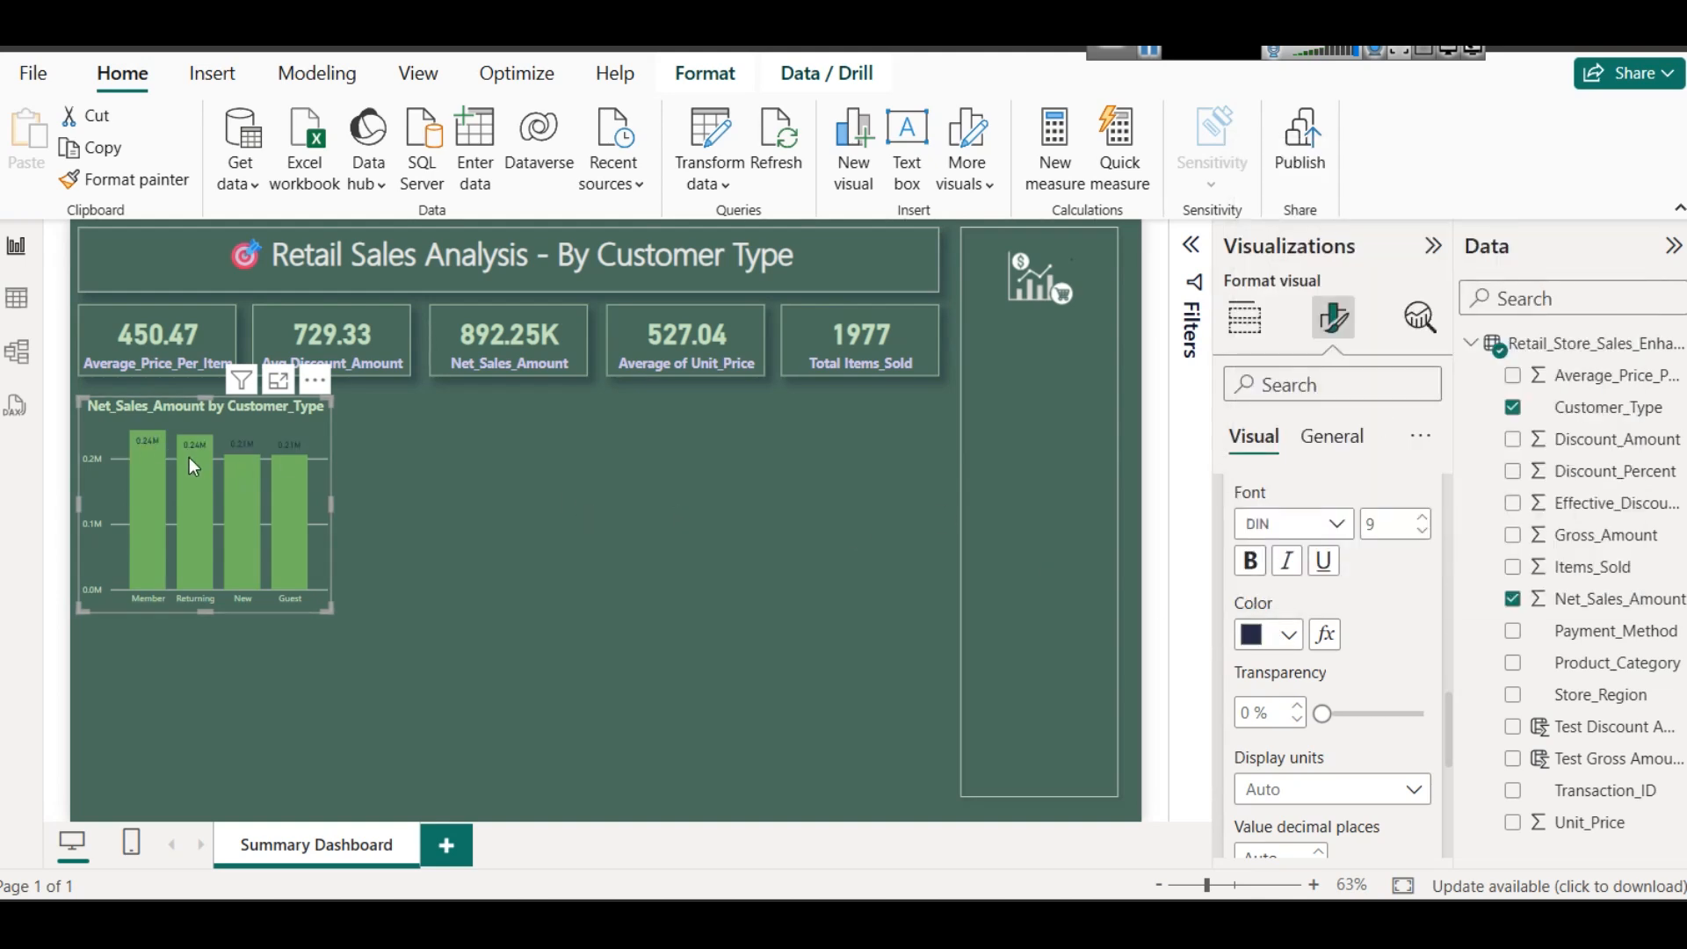
click(1252, 567)
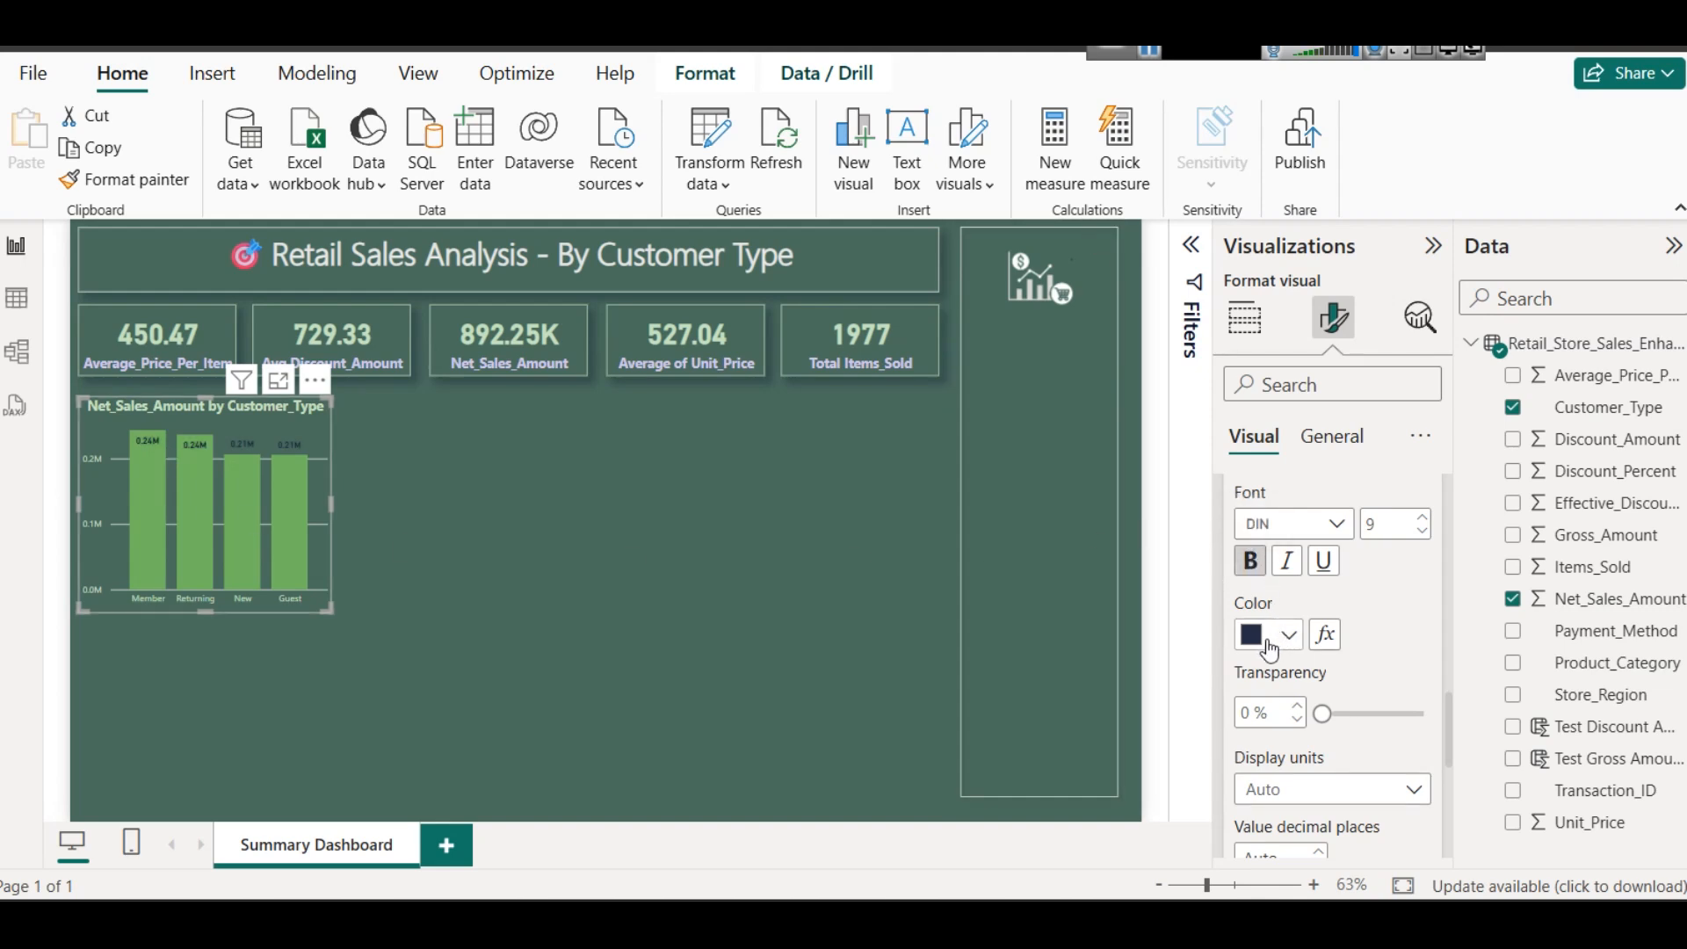
- Set the column chart's data label position to Inside end
scroll(1358, 635, down, 3)
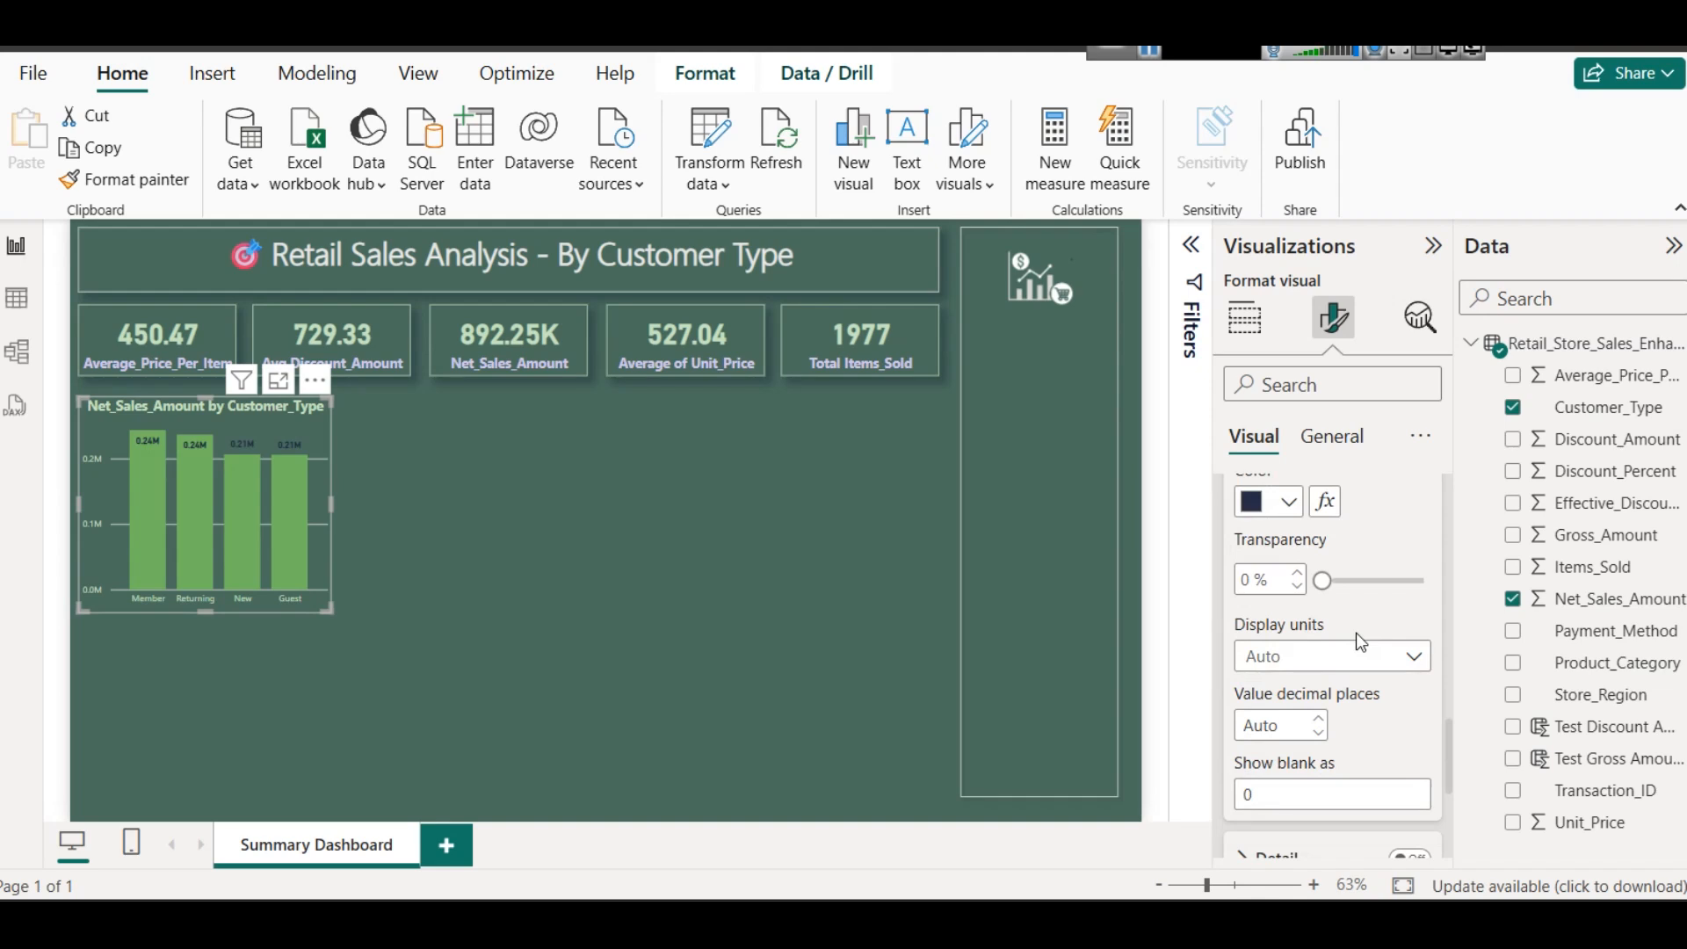
scroll(1357, 633, down, 10)
scroll(1337, 659, up, 3)
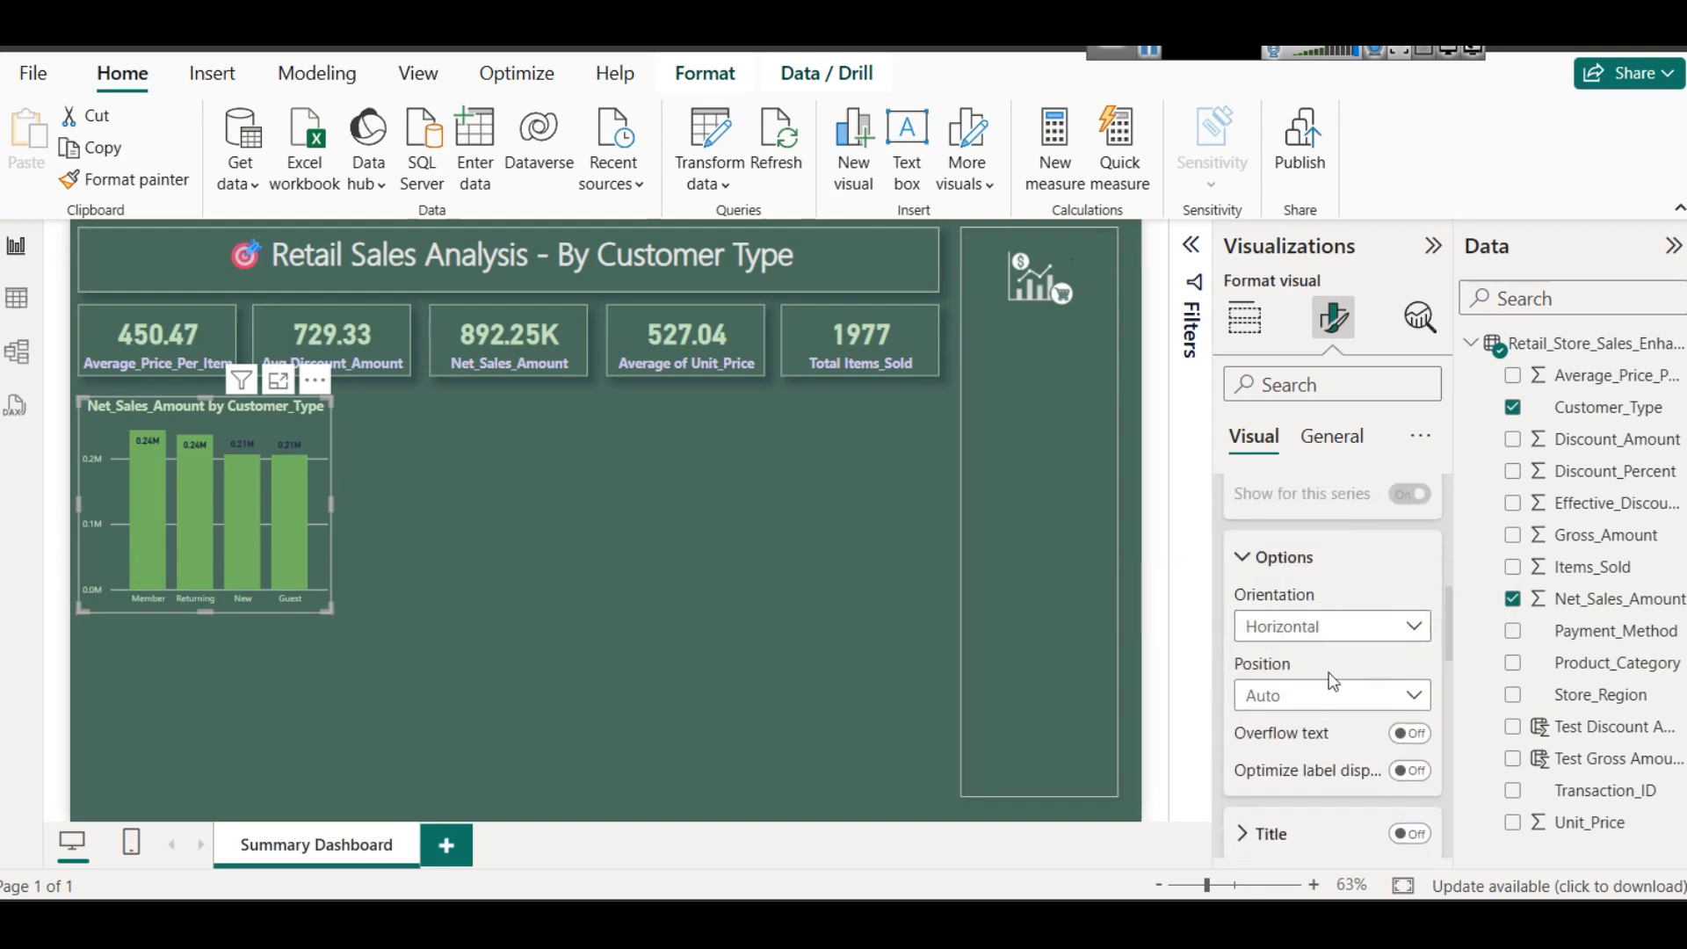
click(1320, 690)
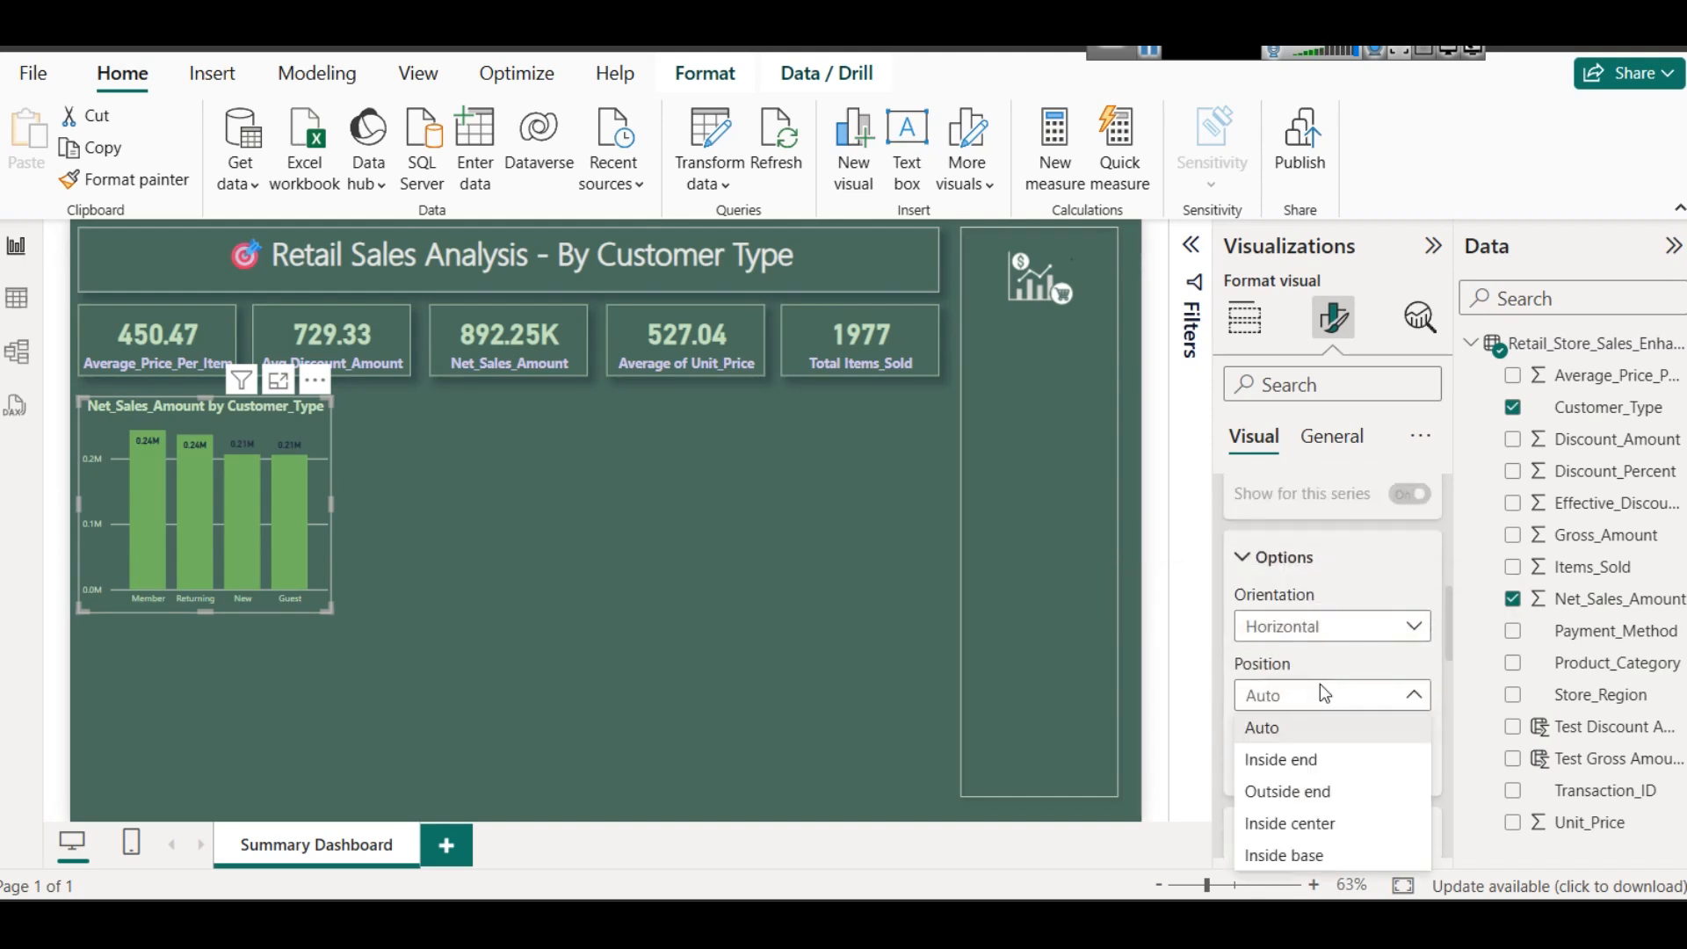
click(1309, 760)
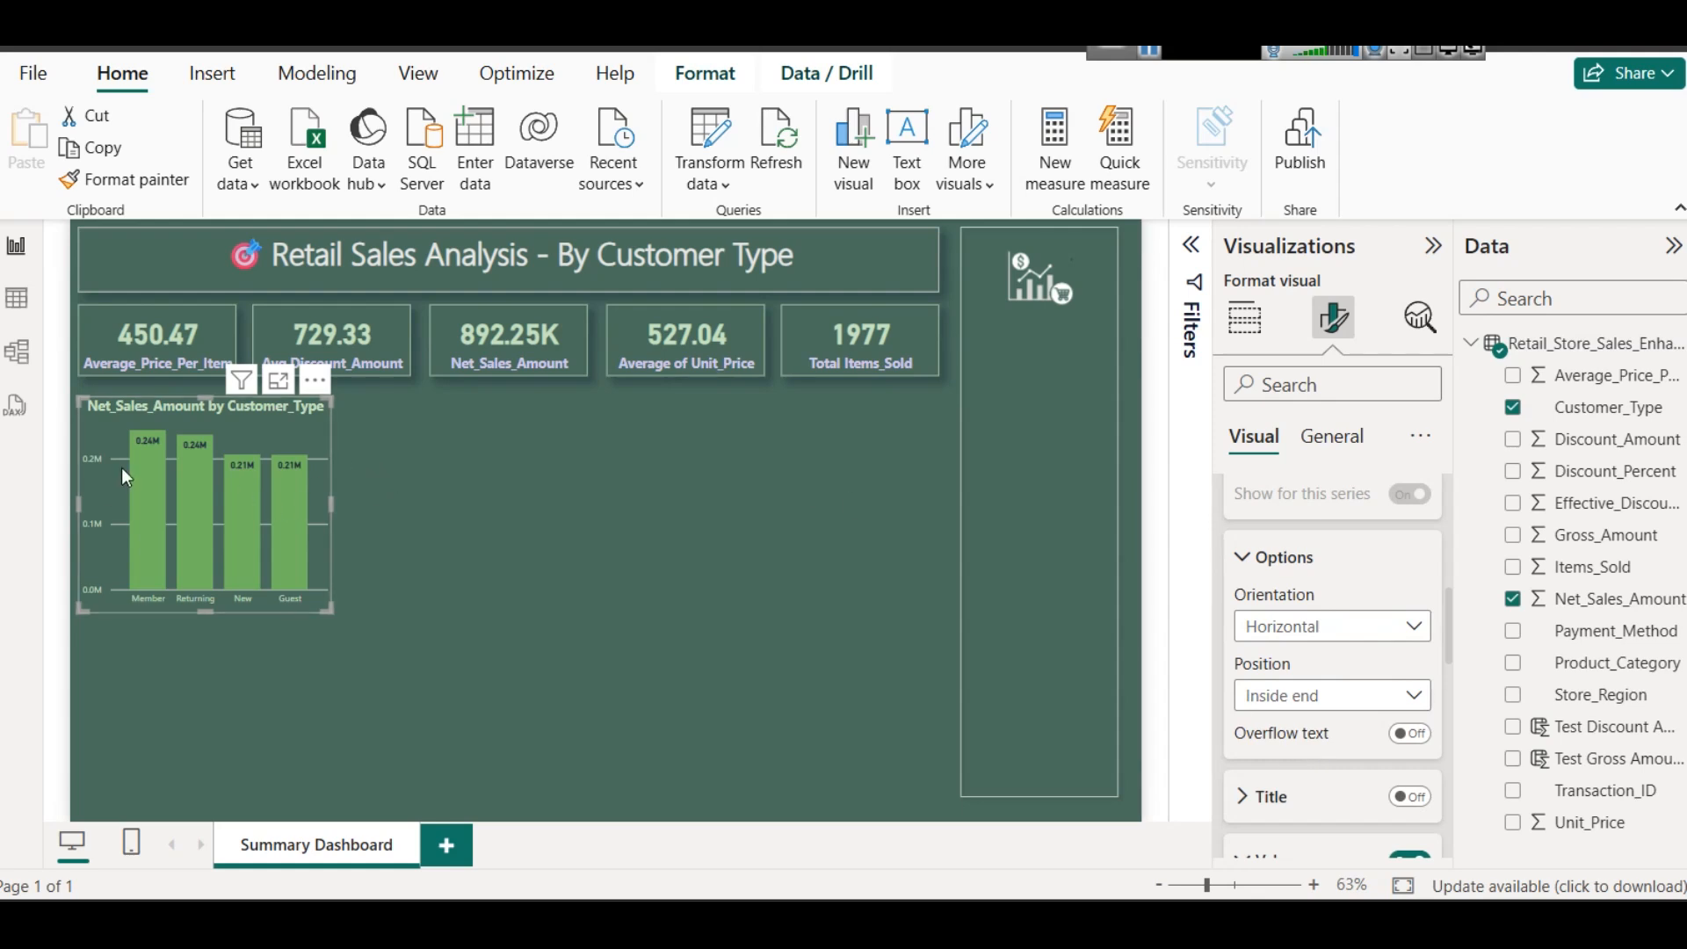
click(452, 501)
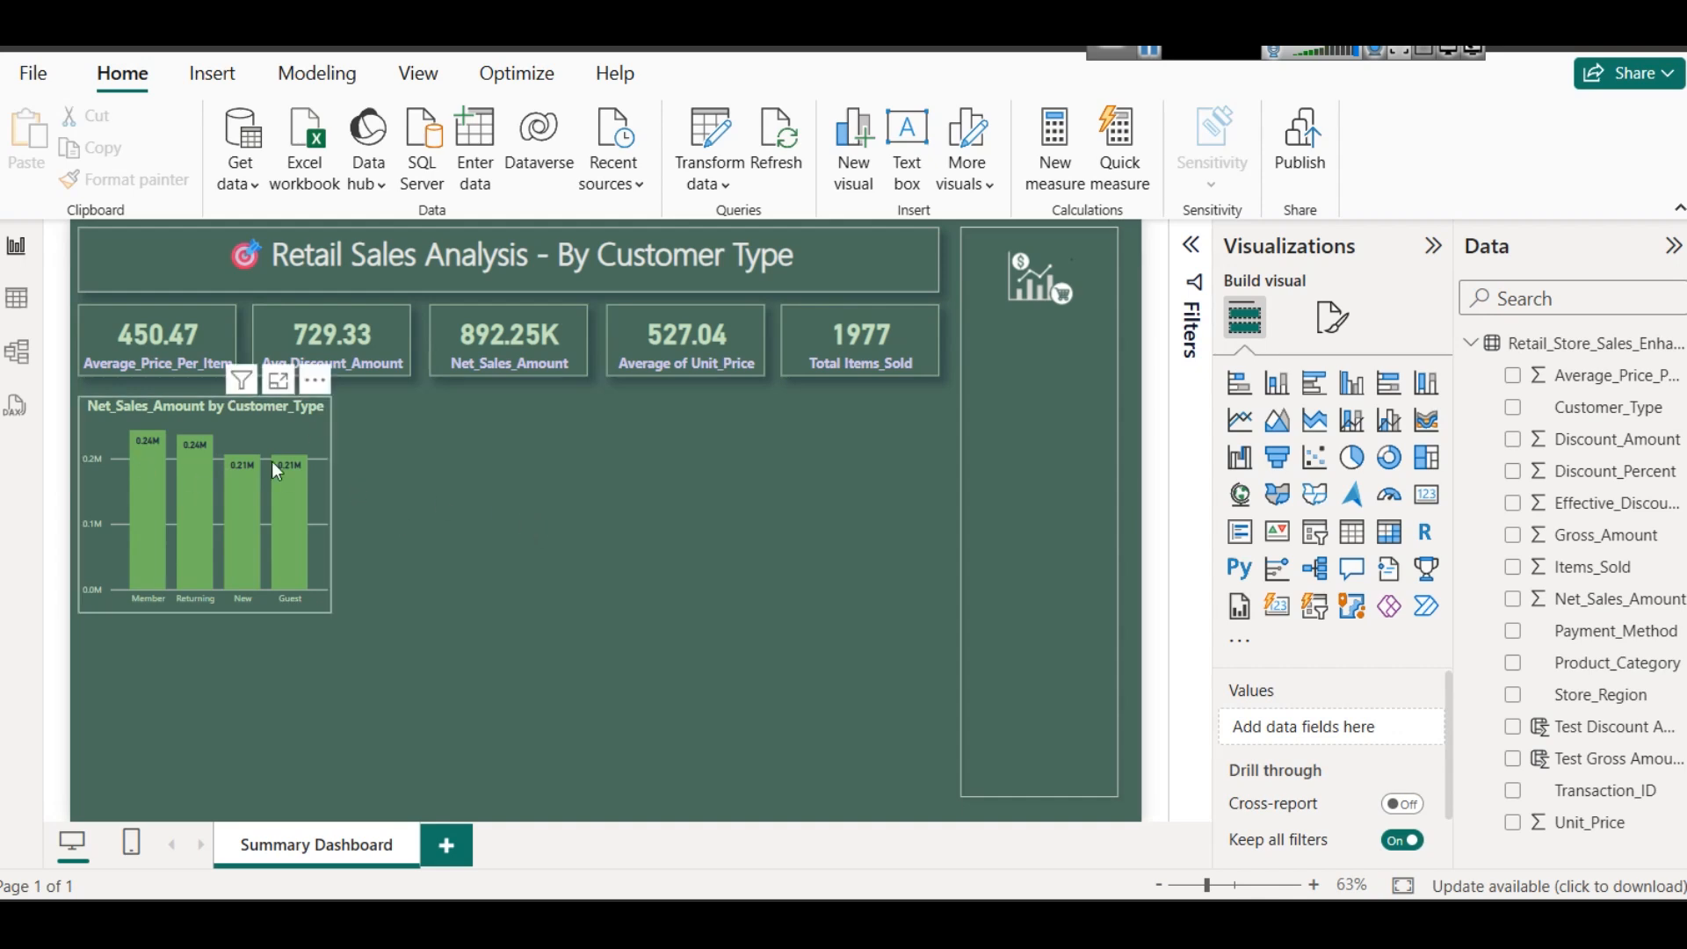
- Turn on the visual border and shadow for the column chart
click(318, 430)
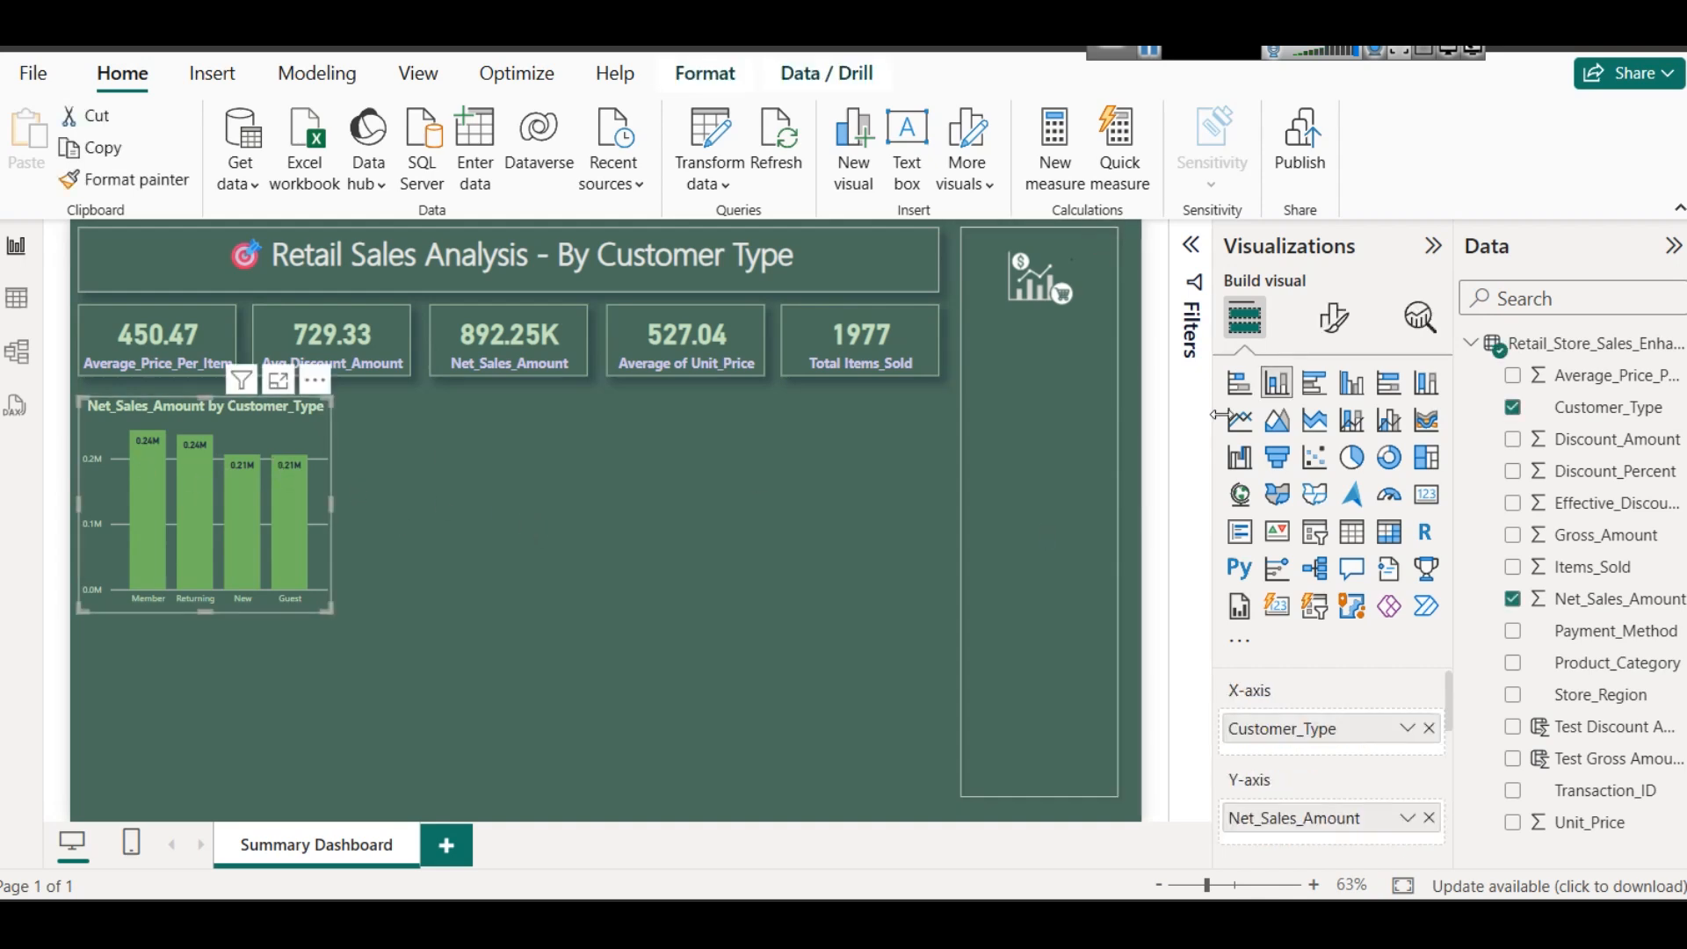
click(1332, 318)
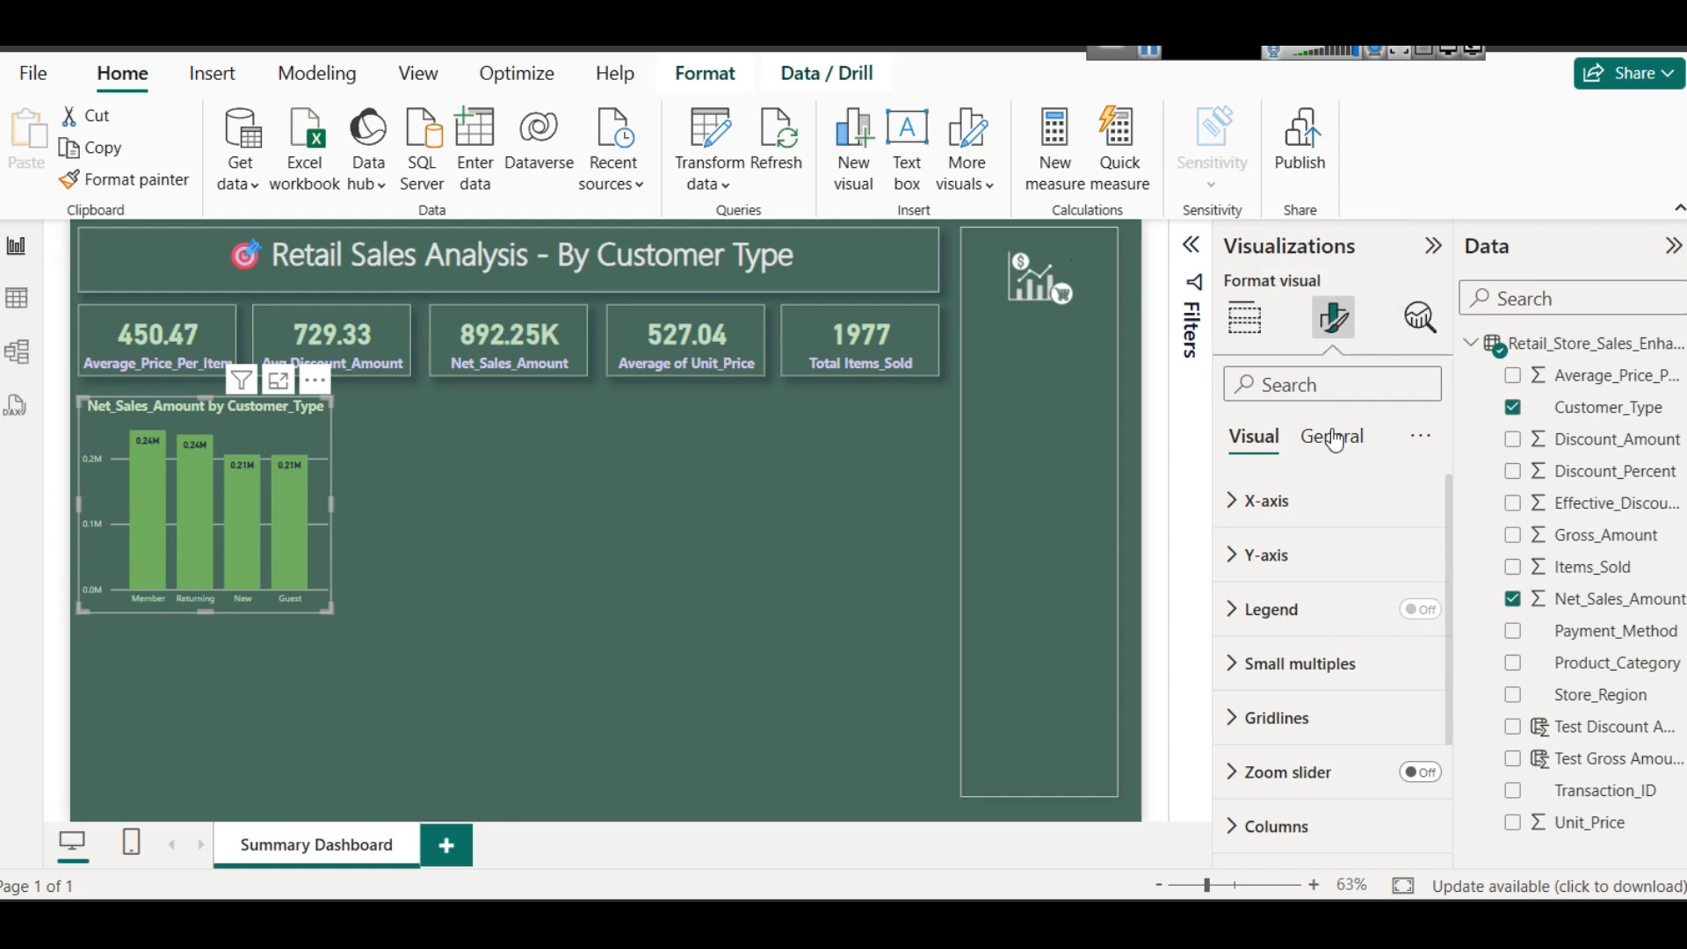
click(1330, 437)
click(1322, 611)
scroll(1323, 628, down, 3)
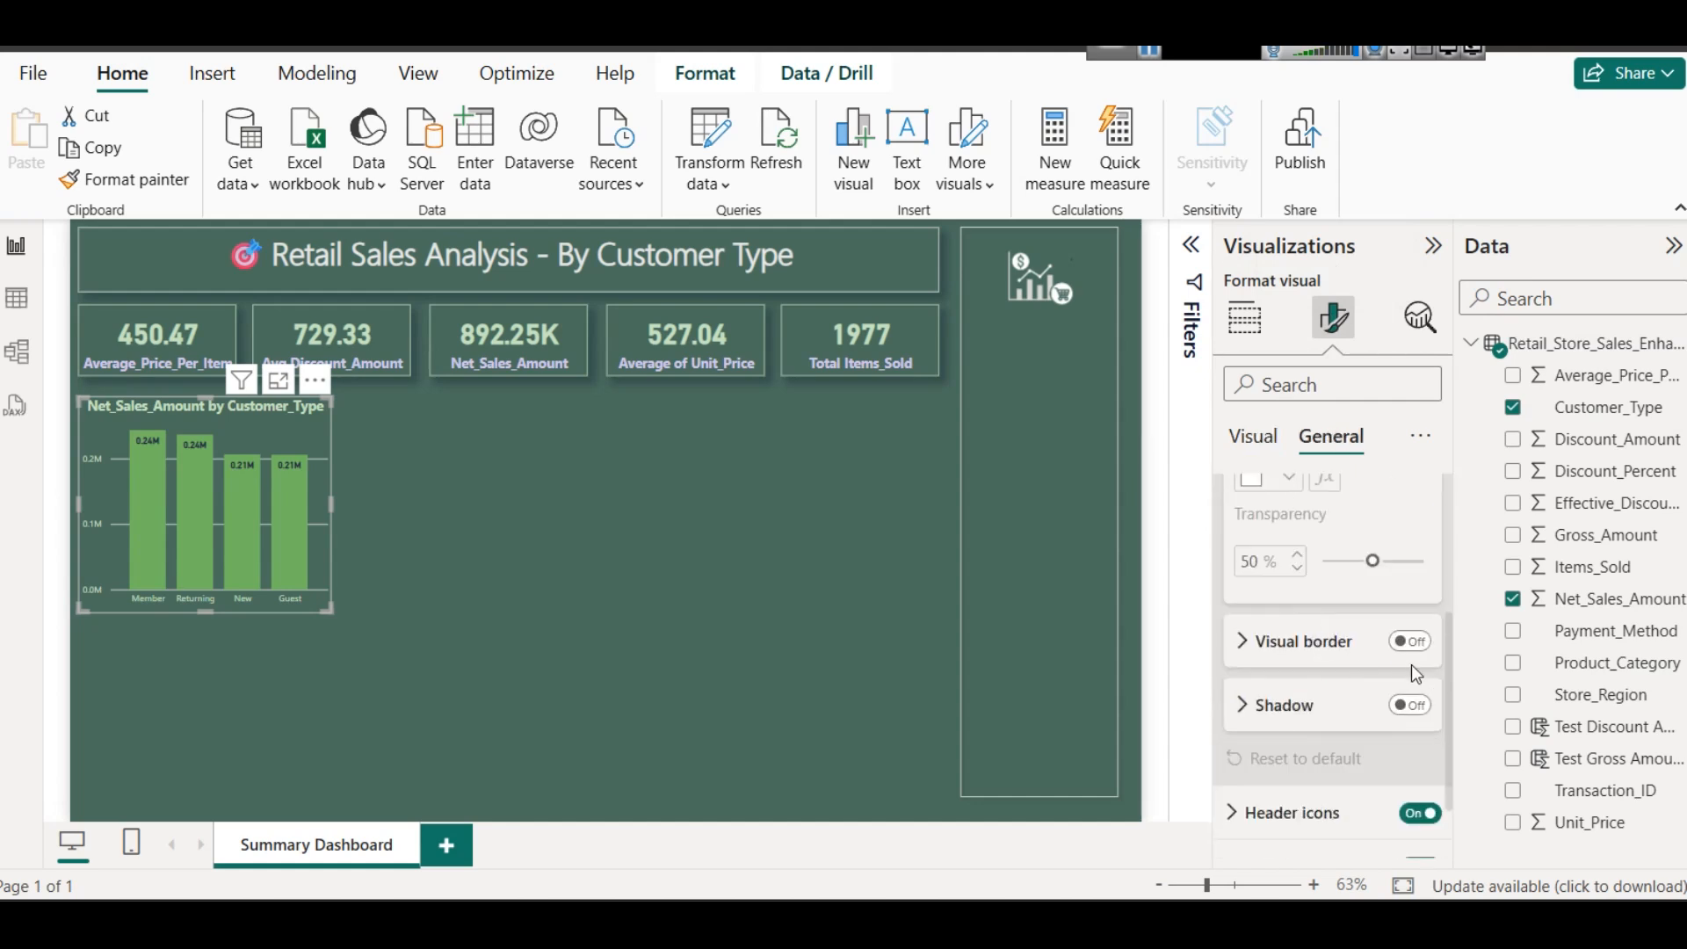
click(1412, 645)
click(1410, 707)
- Set the column chart's visual border color to light green
click(1284, 641)
scroll(1285, 641, down, 2)
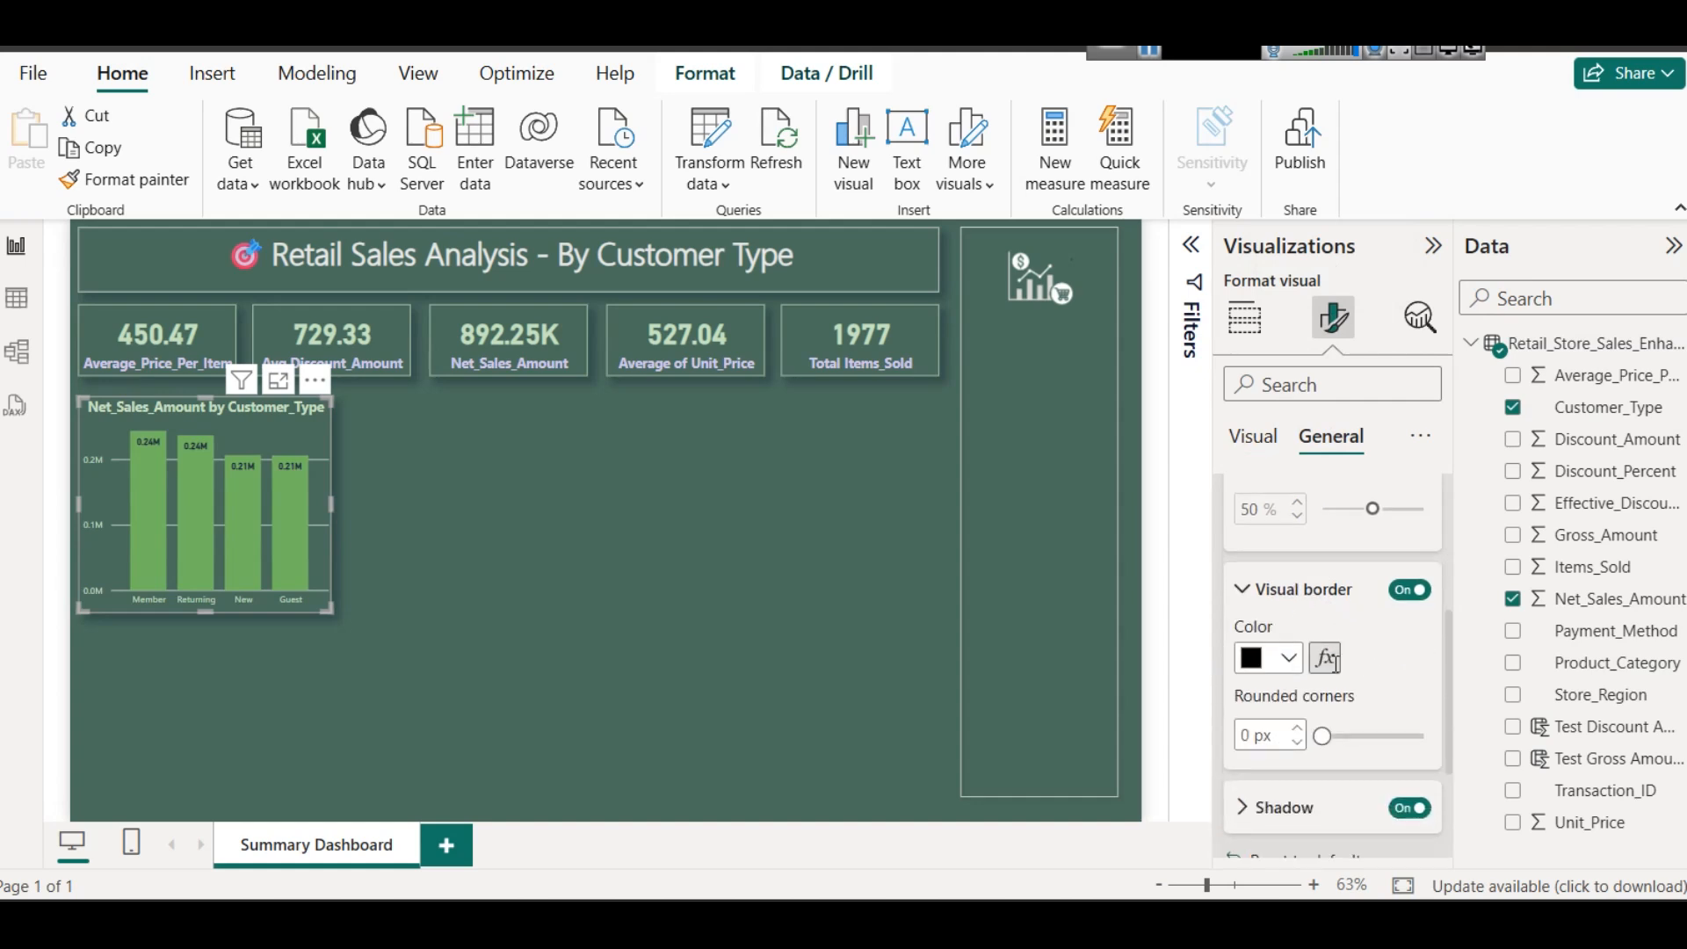
click(1275, 592)
click(1347, 209)
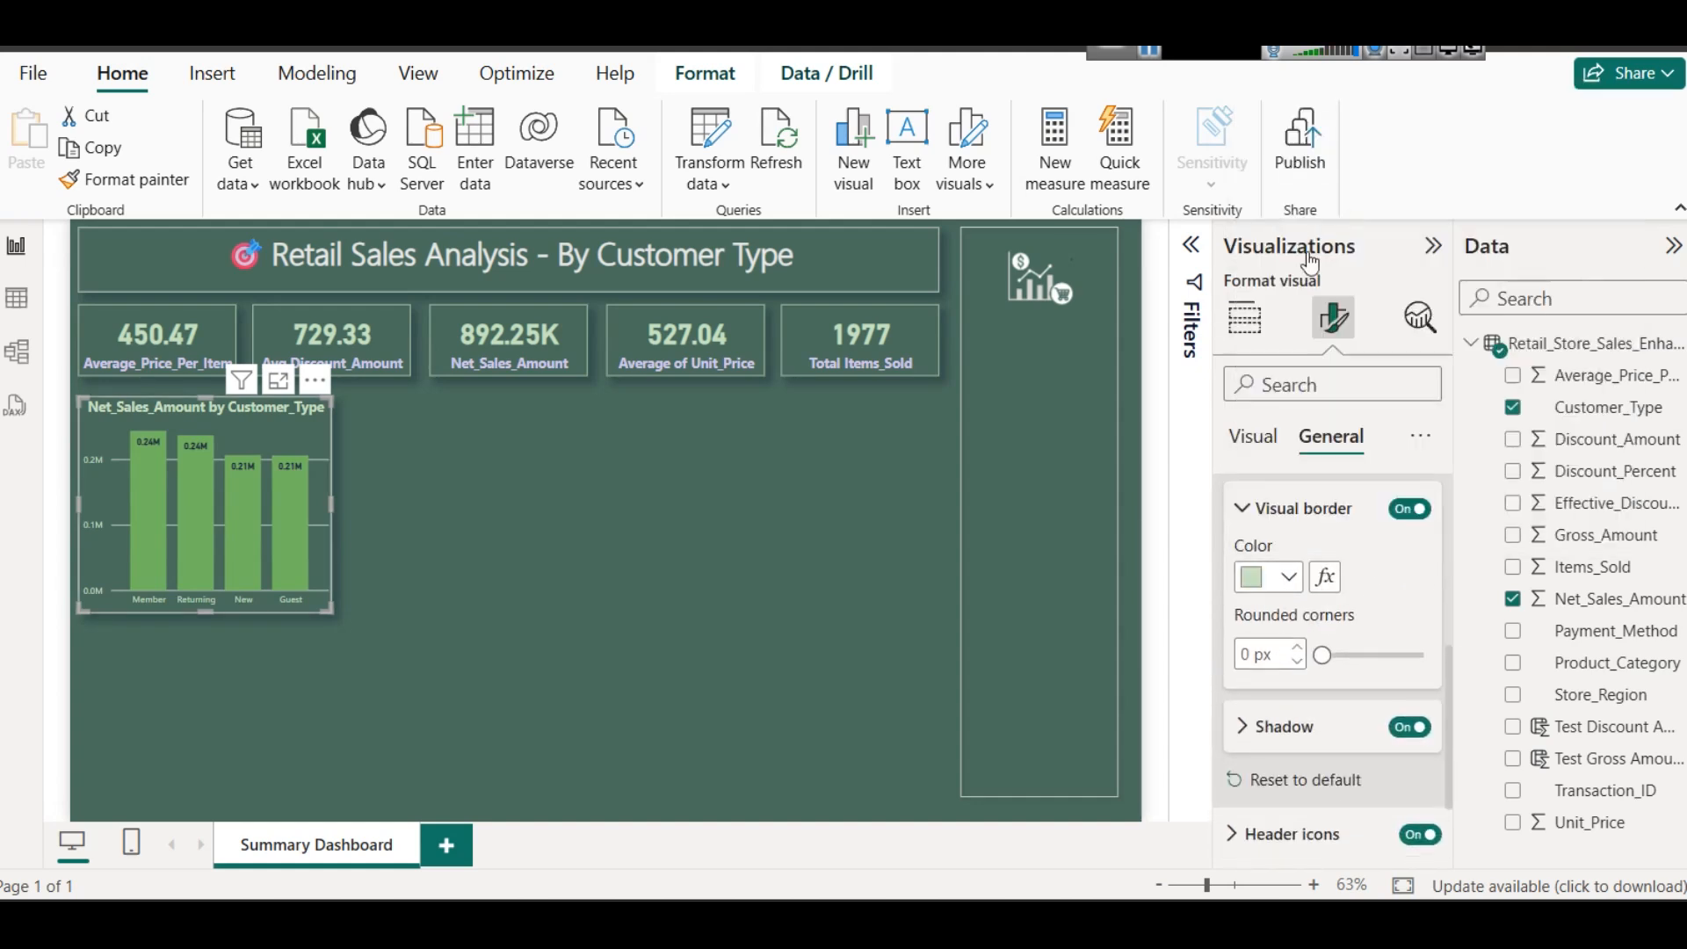
click(462, 525)
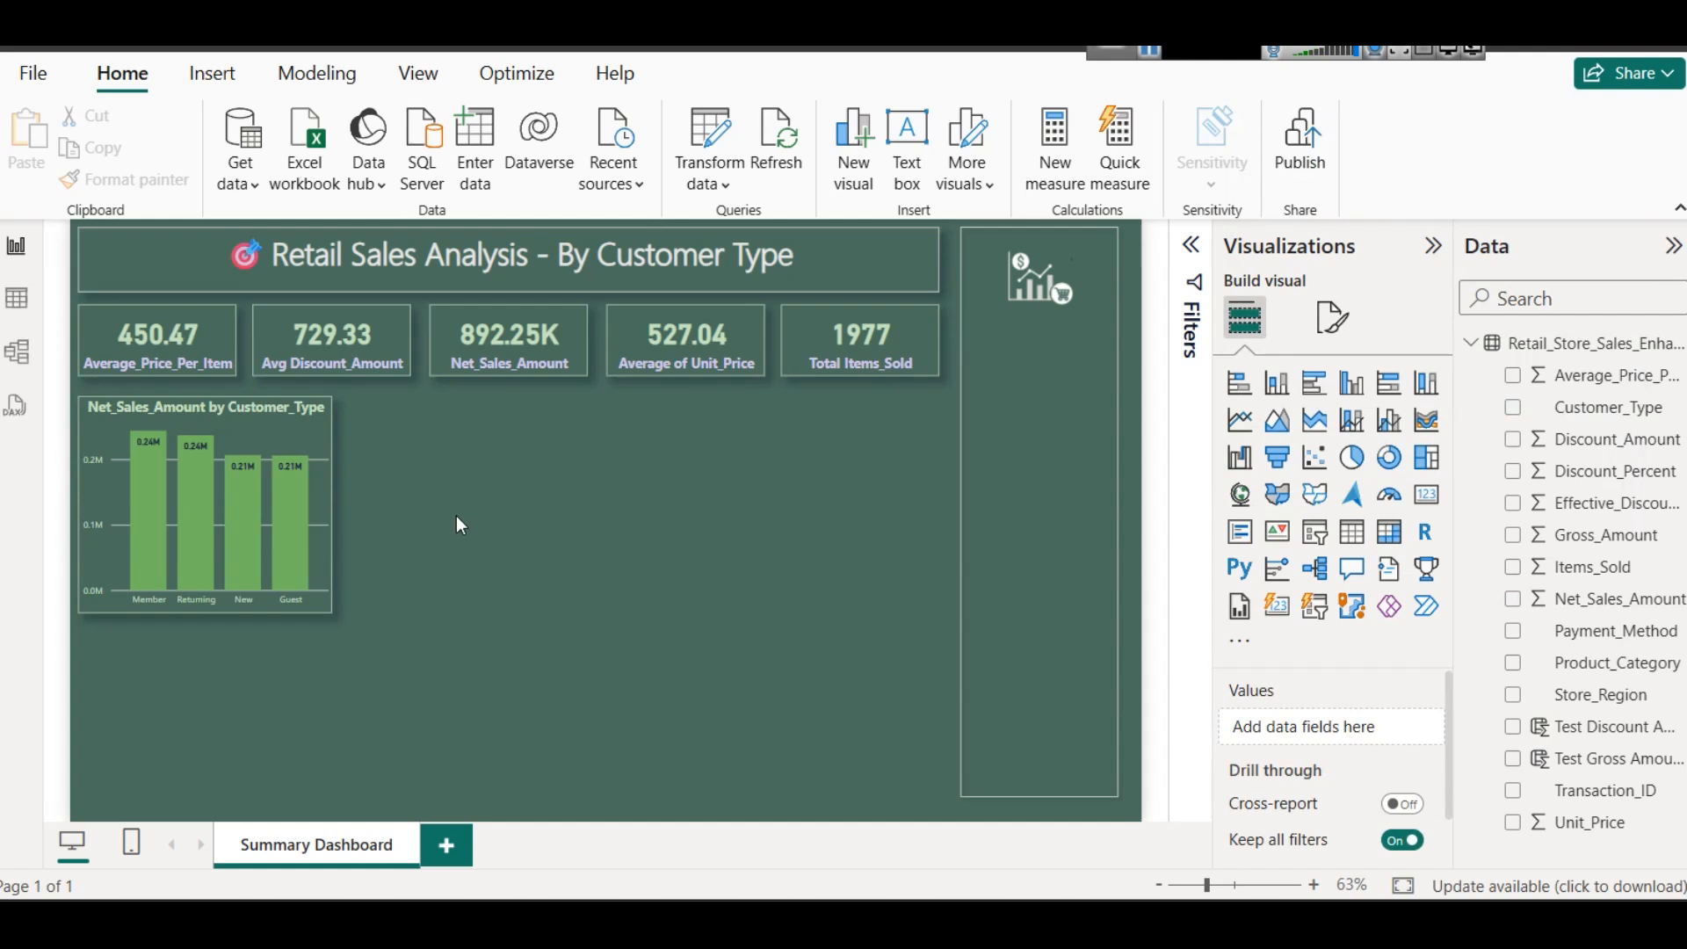
- Duplicate the net sales column chart and place the copy beside the original, aligned along their top edges
click(299, 429)
key(ctrl+c)
key(ctrl+v)
drag(299, 429, 556, 413)
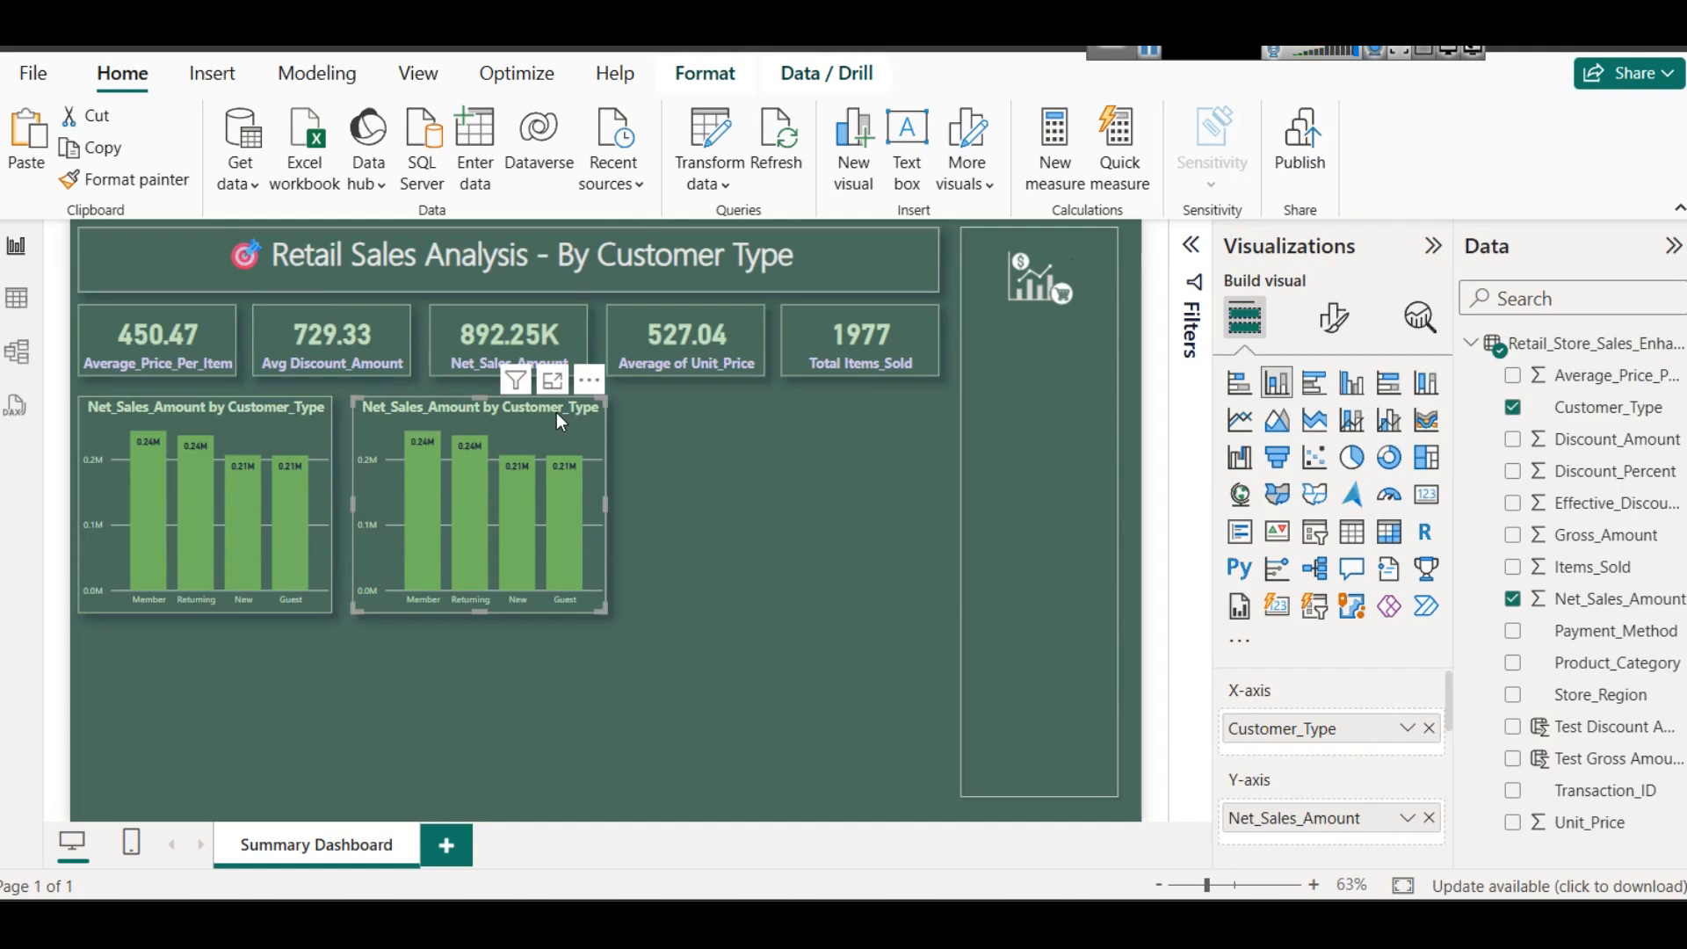
- Shorten both column charts slightly from their lower edges so that their heights match
click(211, 606)
drag(208, 604, 204, 583)
click(409, 580)
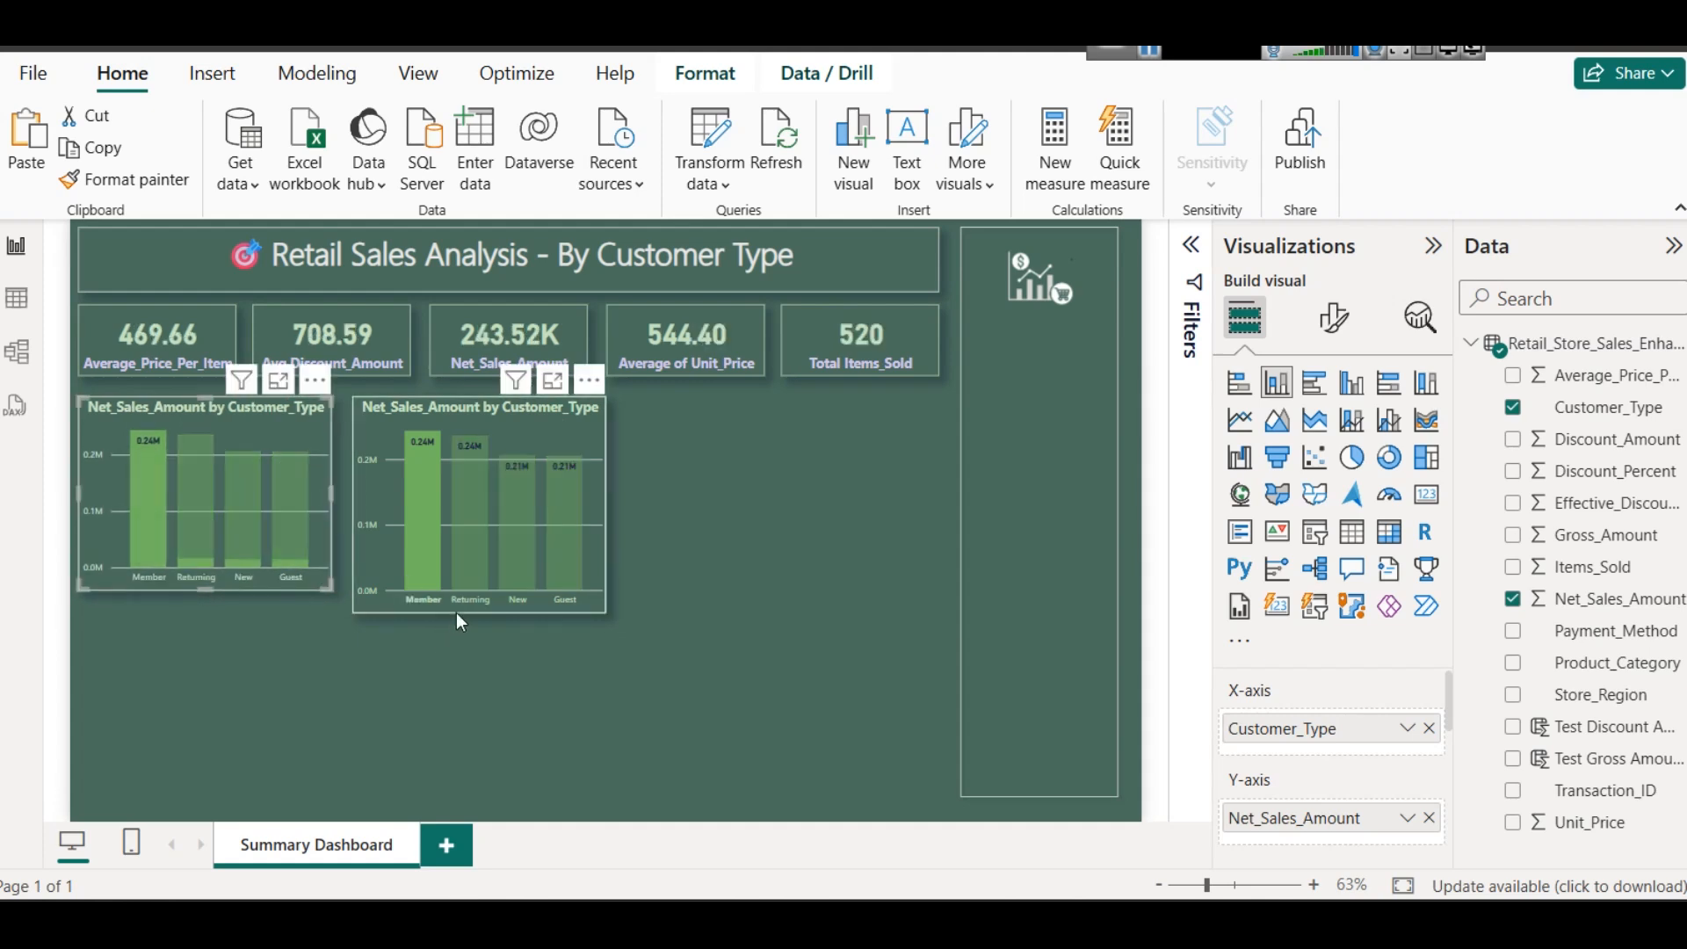
click(476, 551)
click(472, 584)
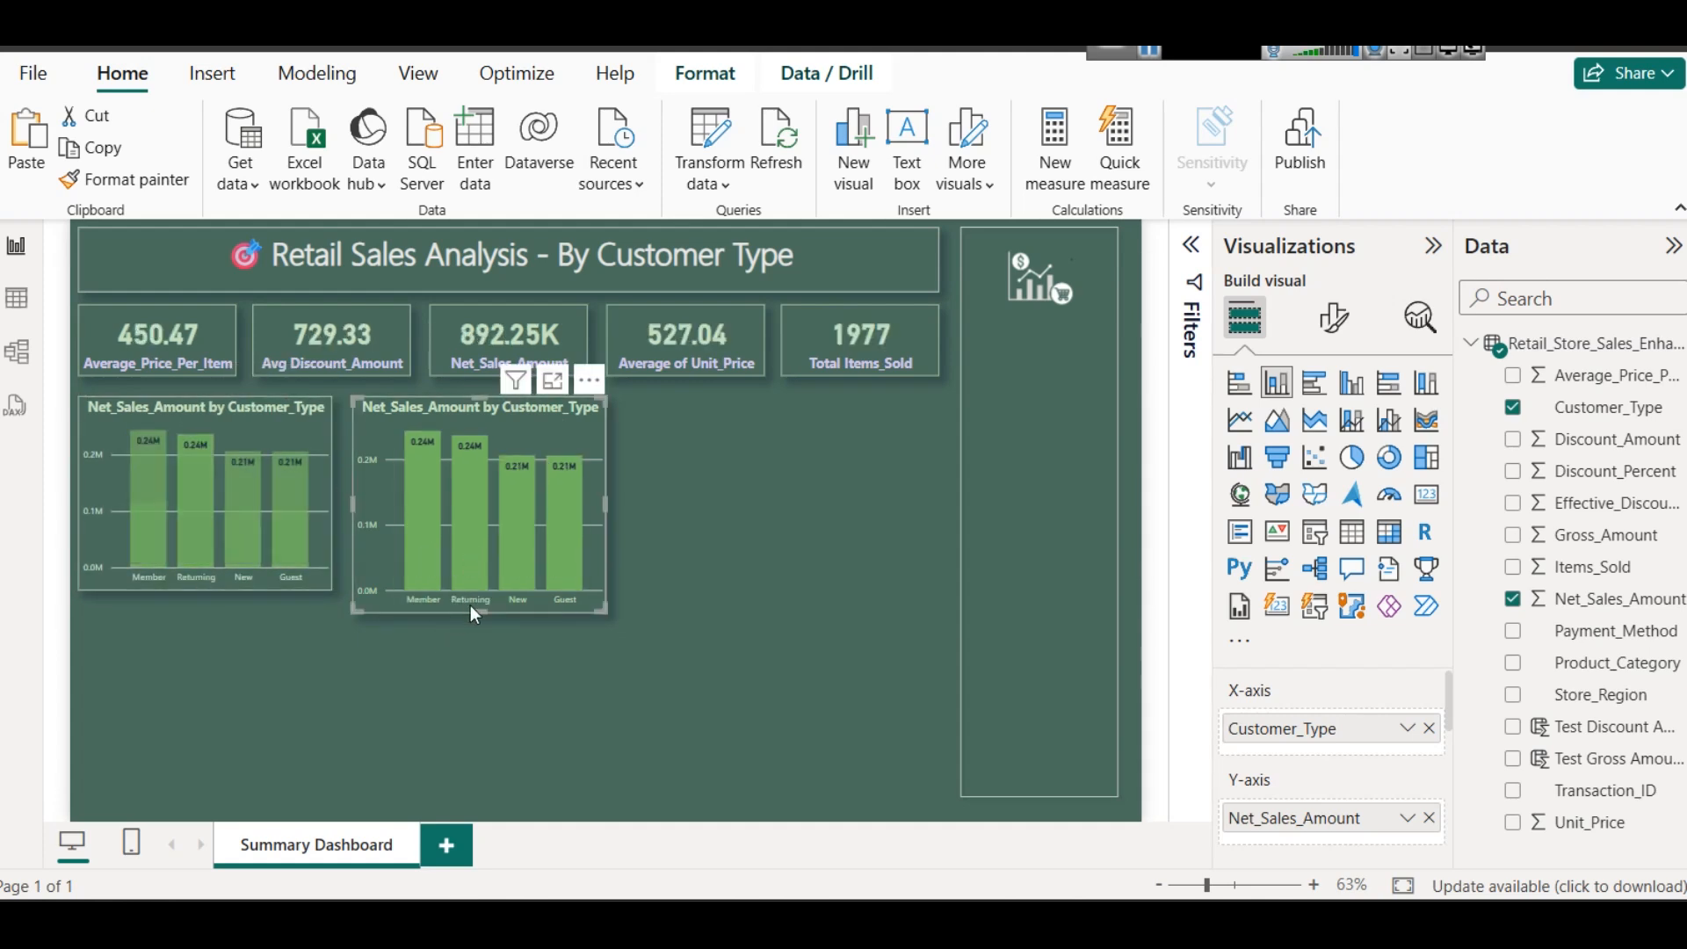
drag(481, 613, 482, 585)
- Try to widen the original column chart slightly toward its copy
click(301, 430)
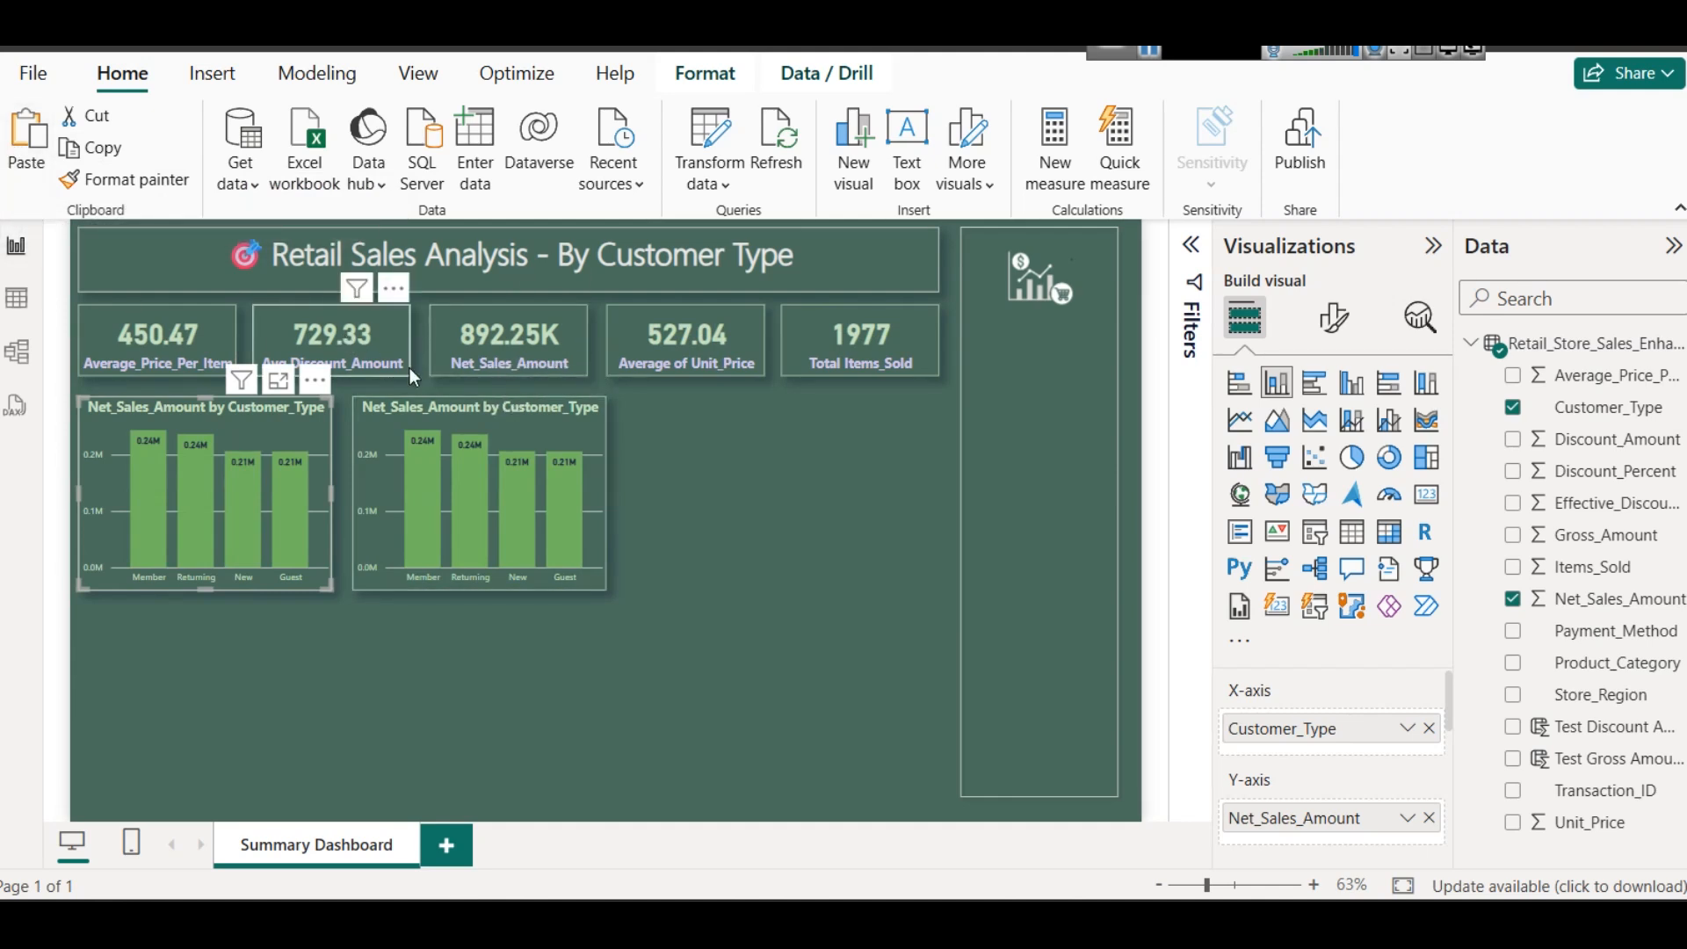
drag(330, 493, 340, 489)
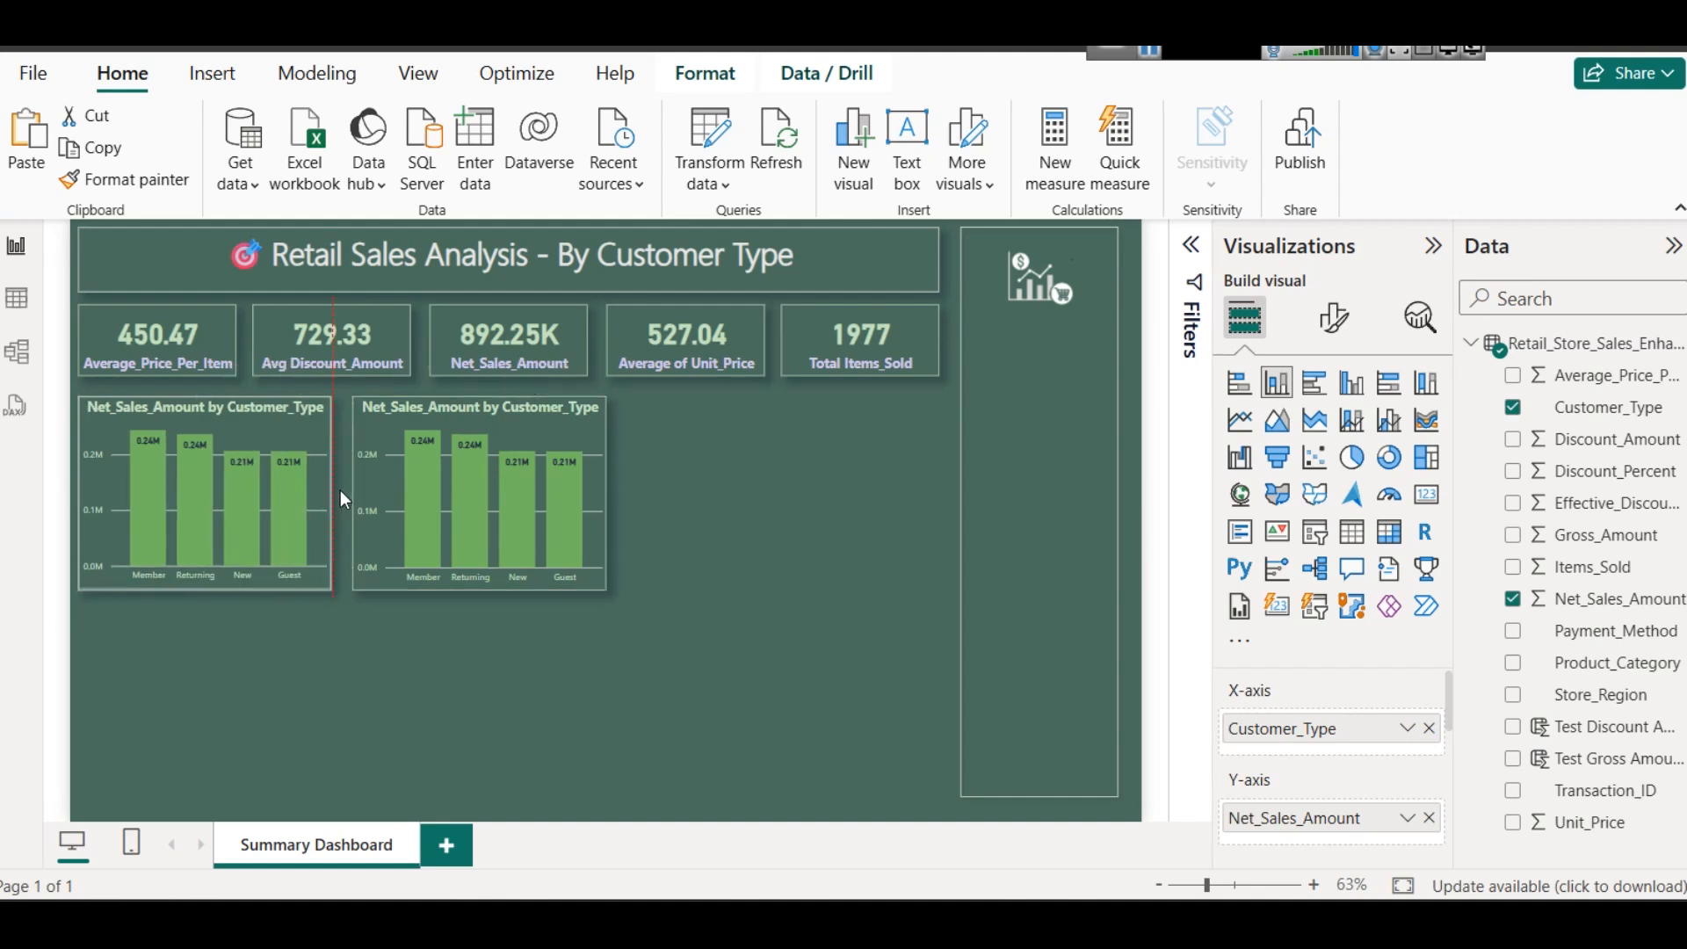
click(451, 411)
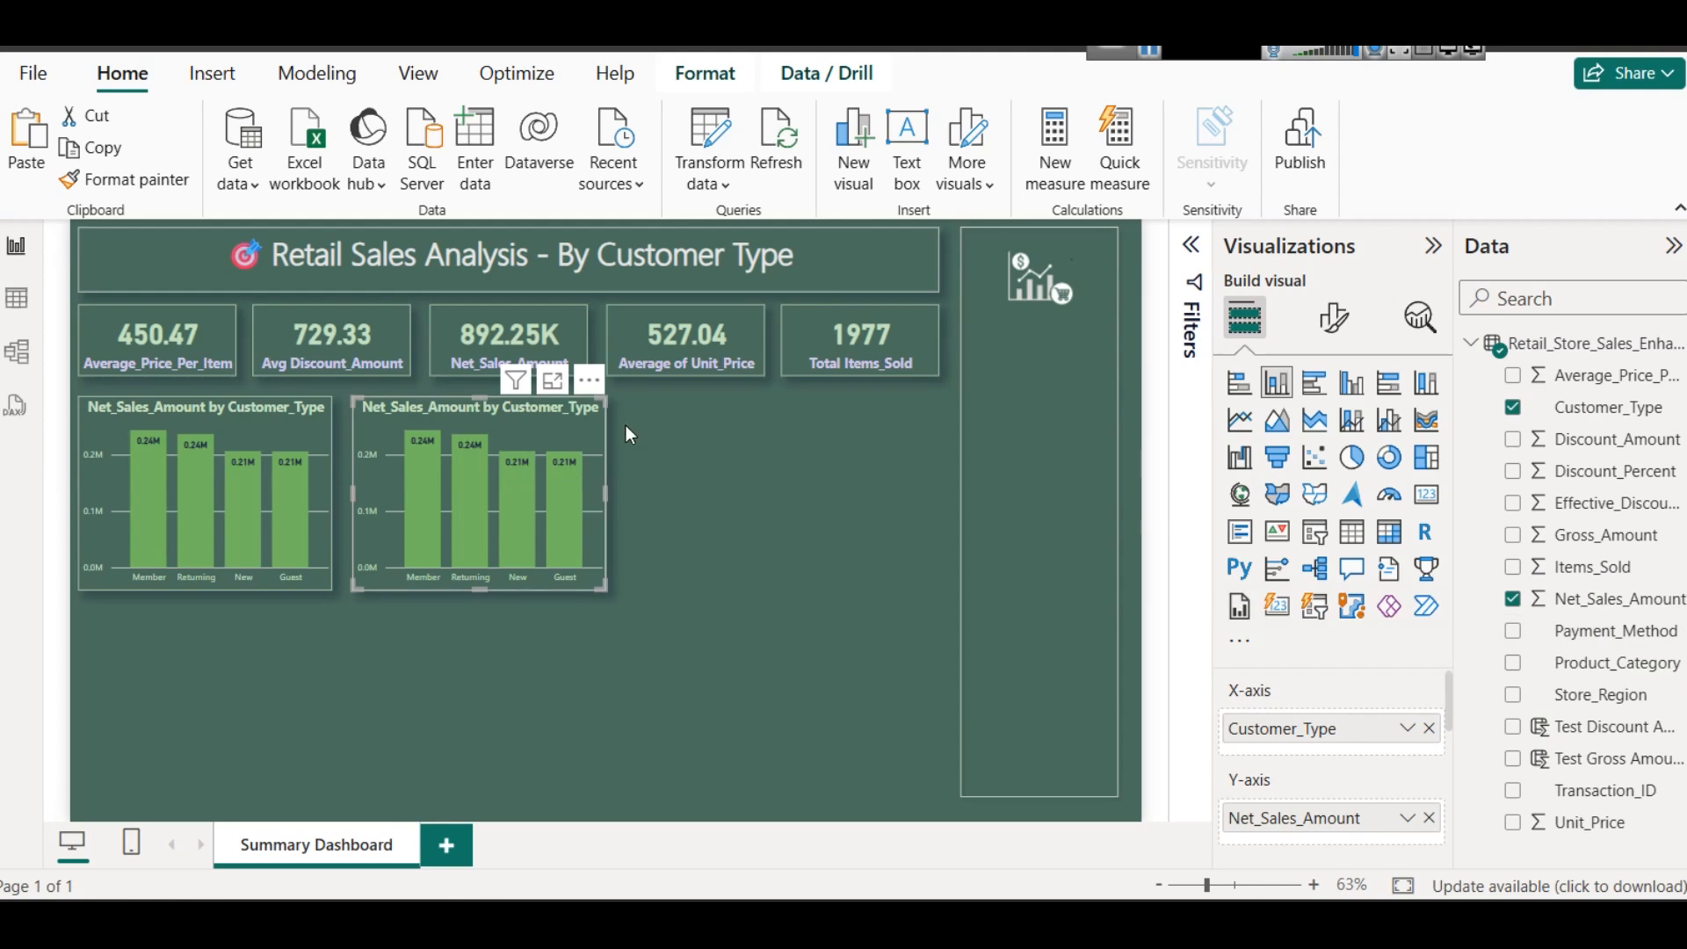
- Convert the copied column chart to a donut chart and replace Customer_Type with Payment_Method as its legend
click(1387, 467)
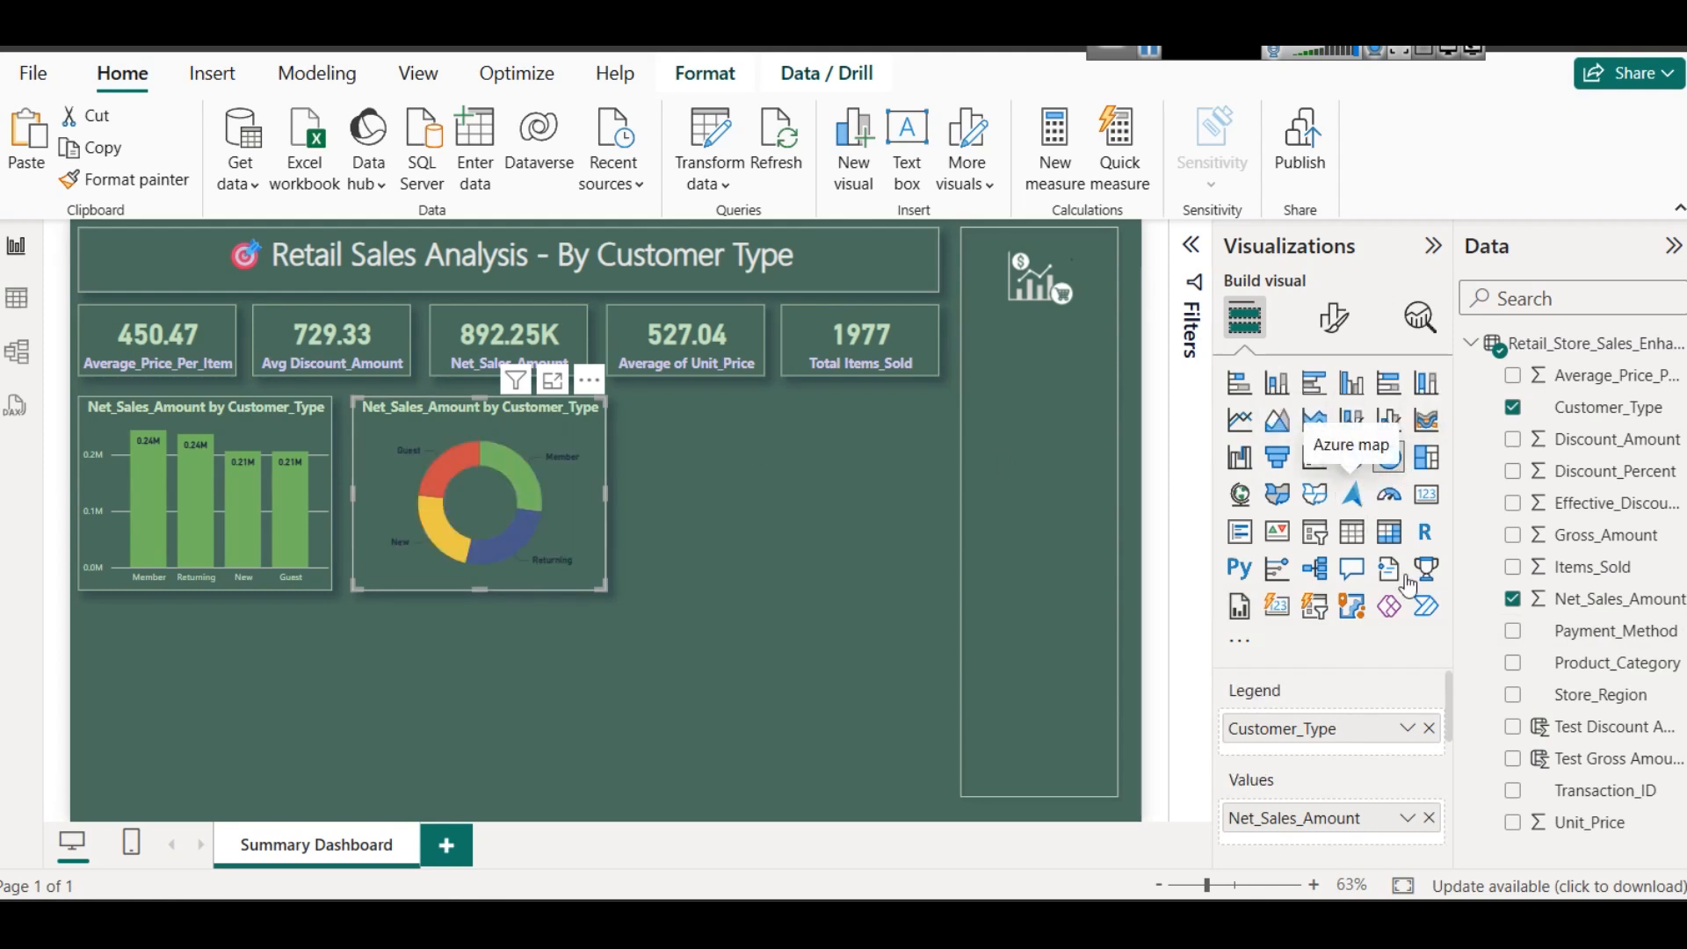
click(1428, 729)
drag(1582, 631, 1354, 726)
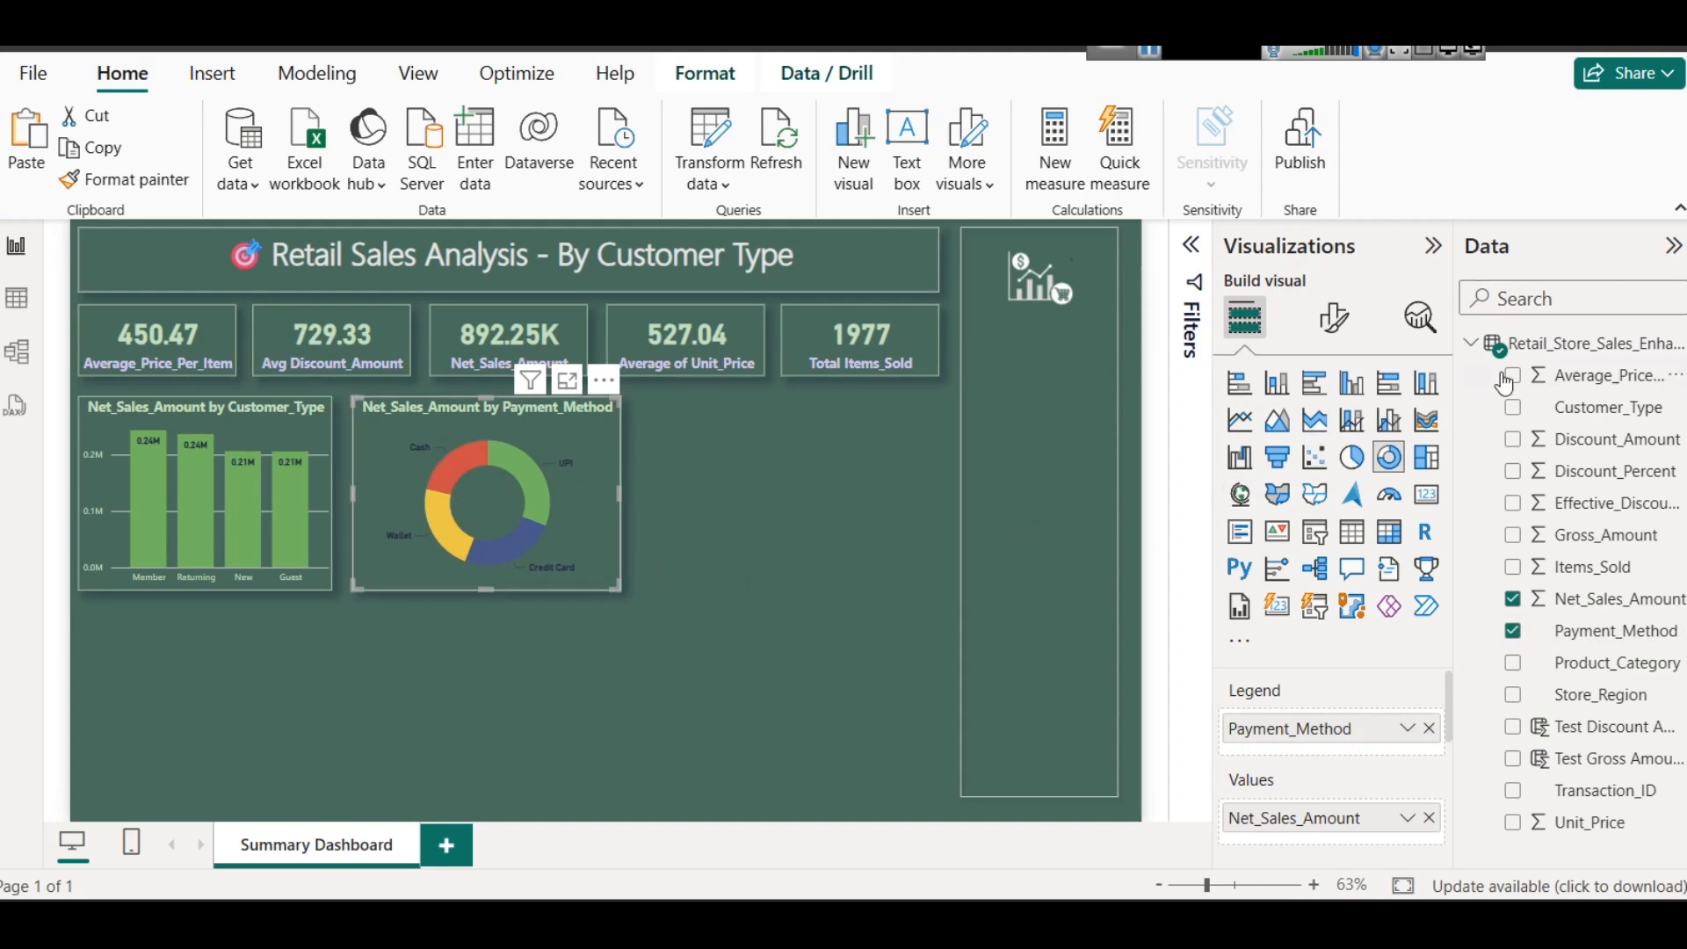
- Set the donut chart's detail label text color to light blue-gray after trying light green
click(1334, 318)
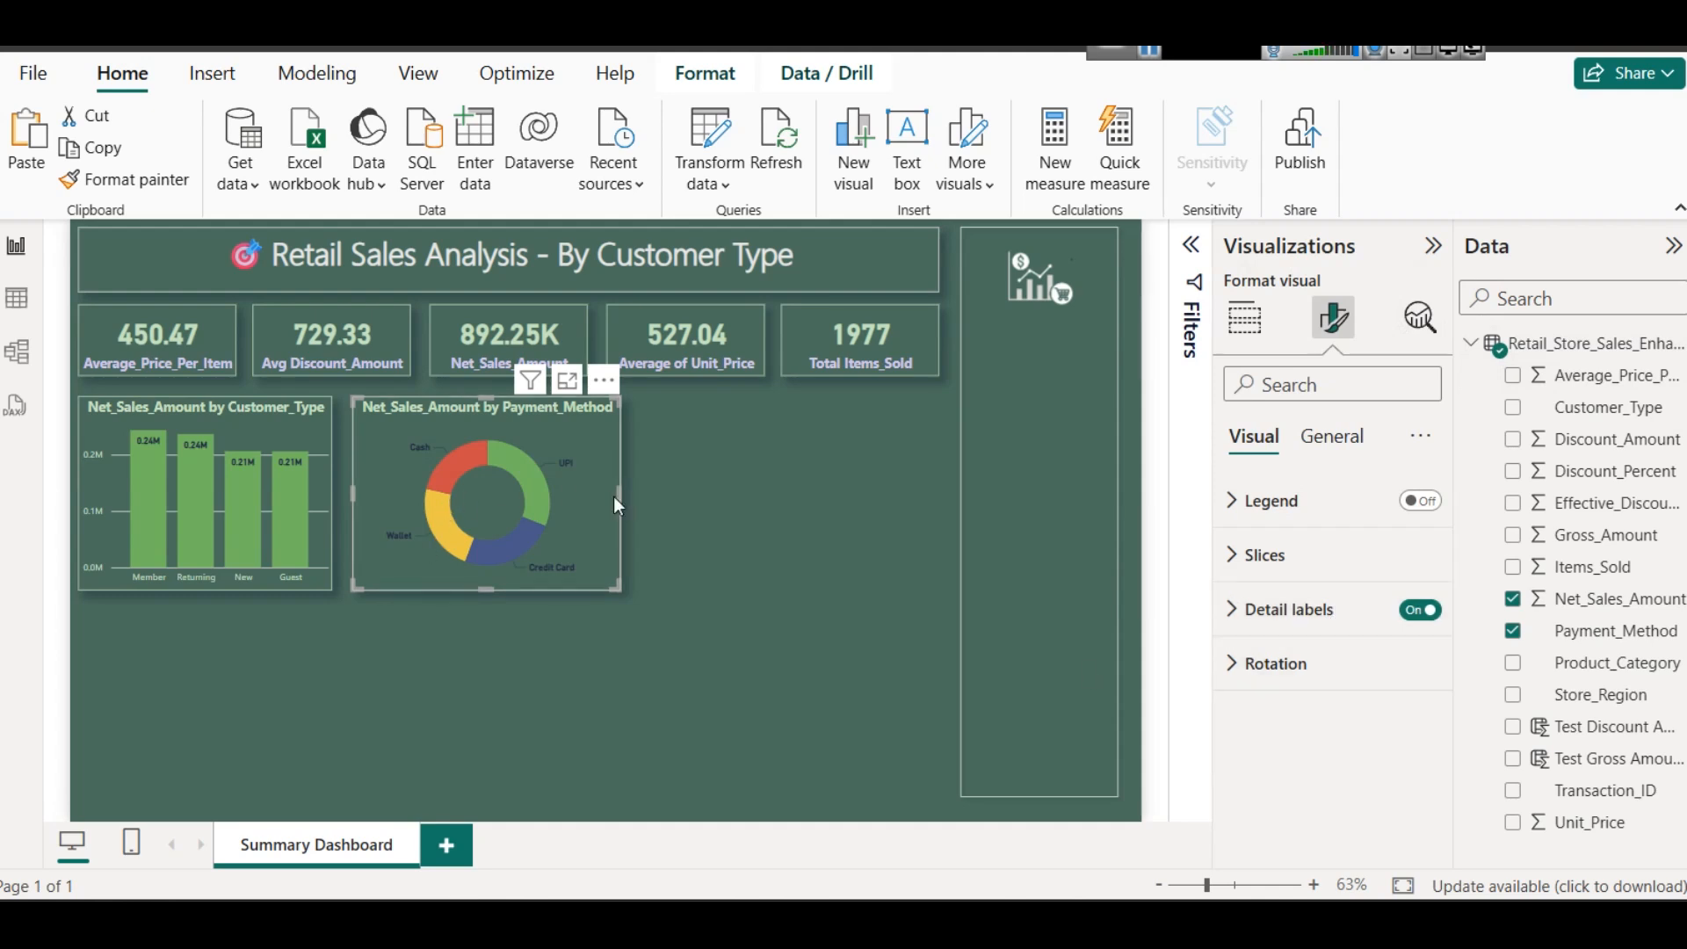
click(1230, 611)
scroll(1332, 673, down, 2)
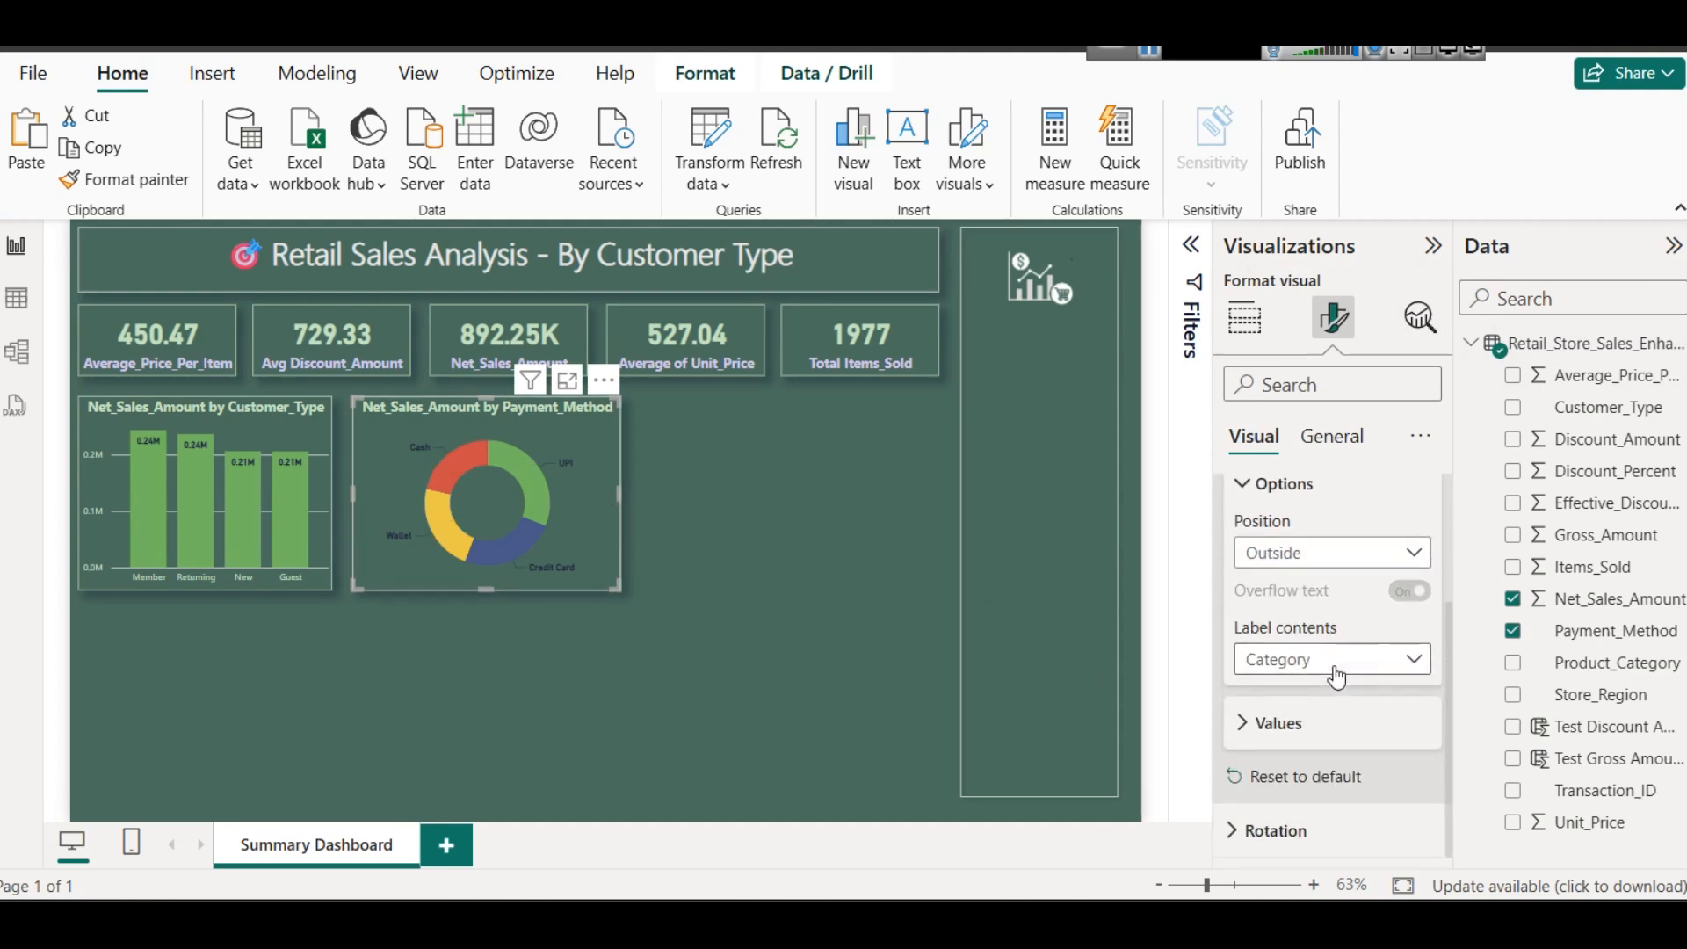
click(1270, 728)
scroll(1332, 703, down, 3)
click(1269, 585)
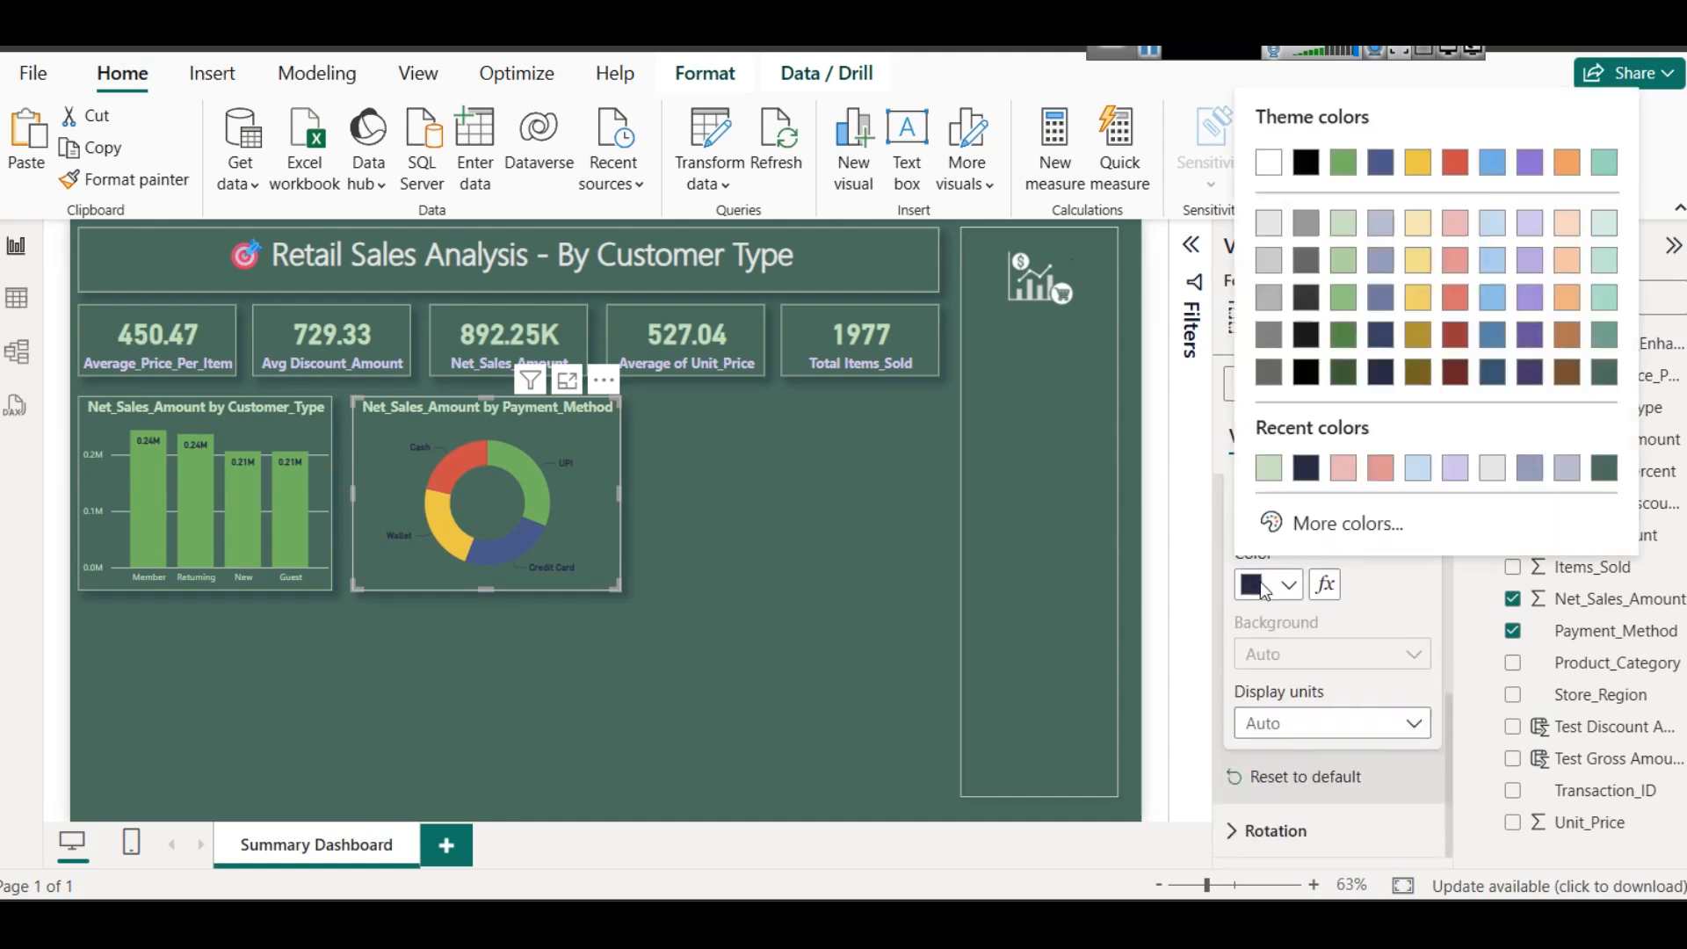
click(1336, 225)
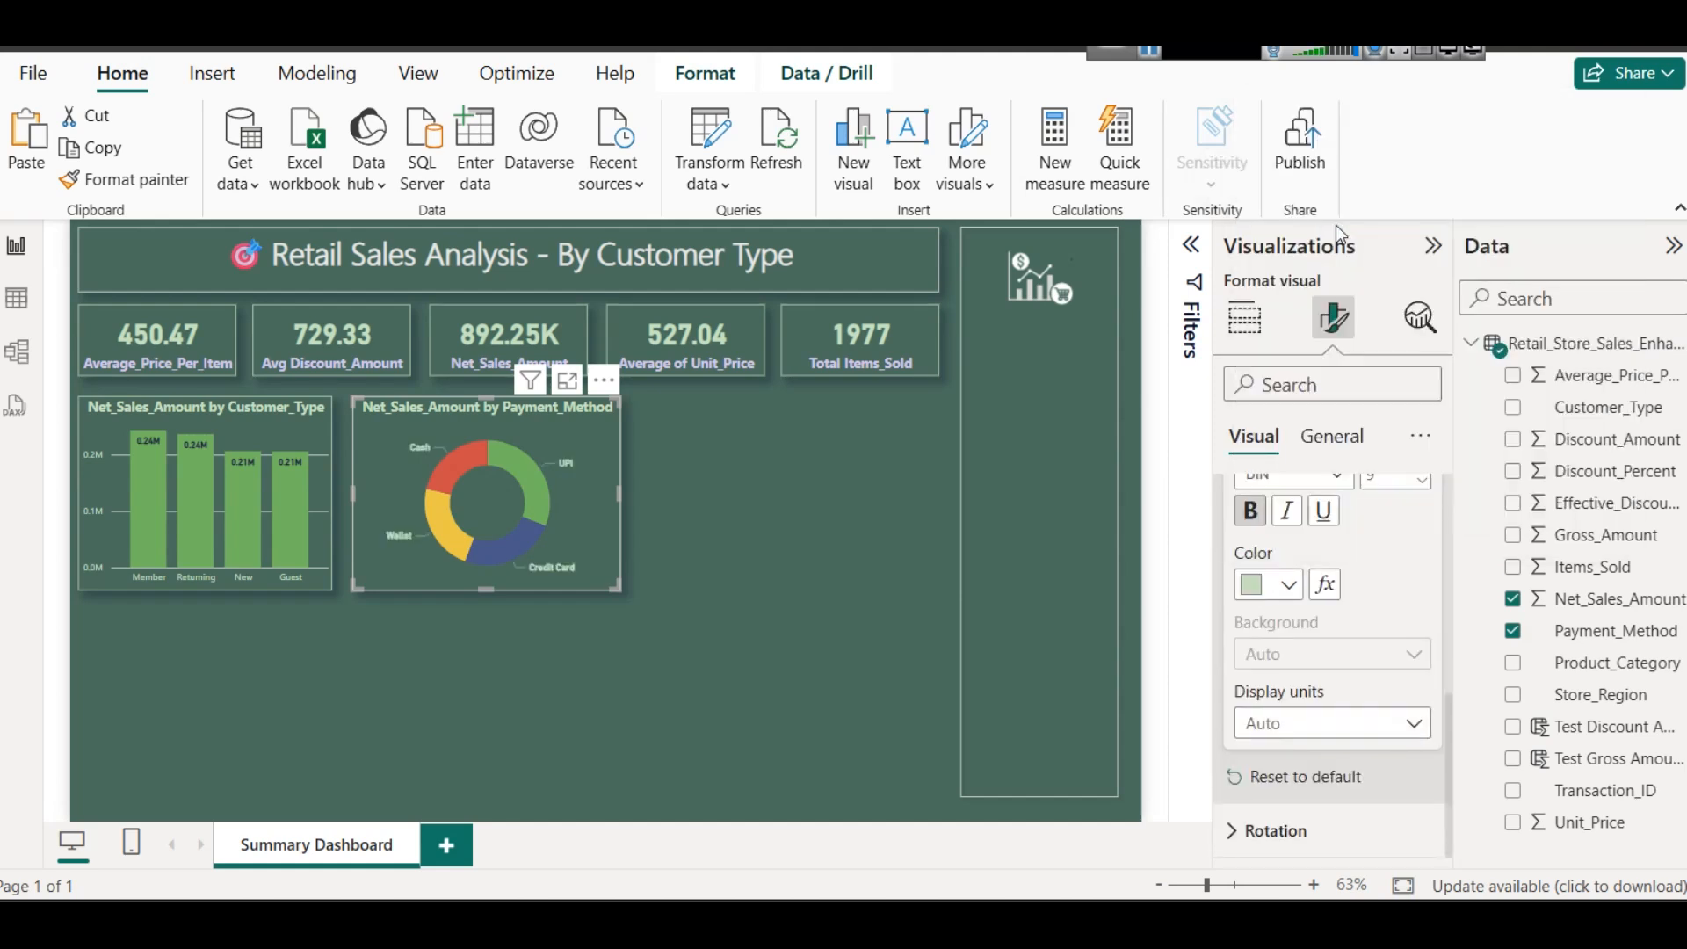
click(1284, 586)
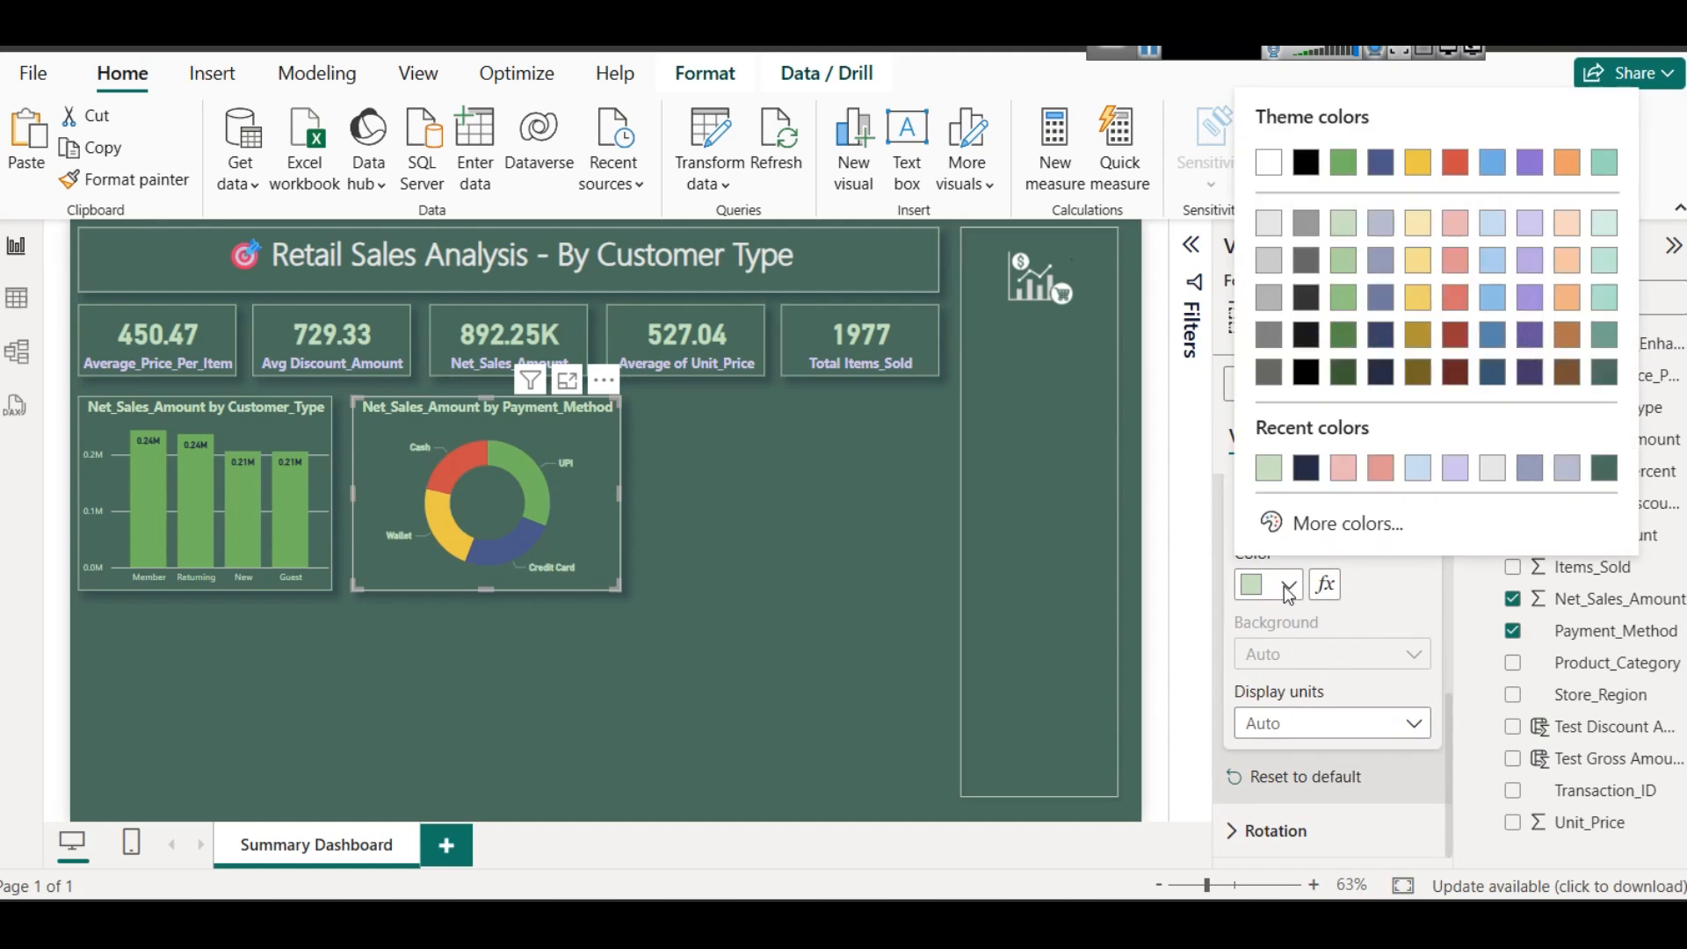
click(1384, 229)
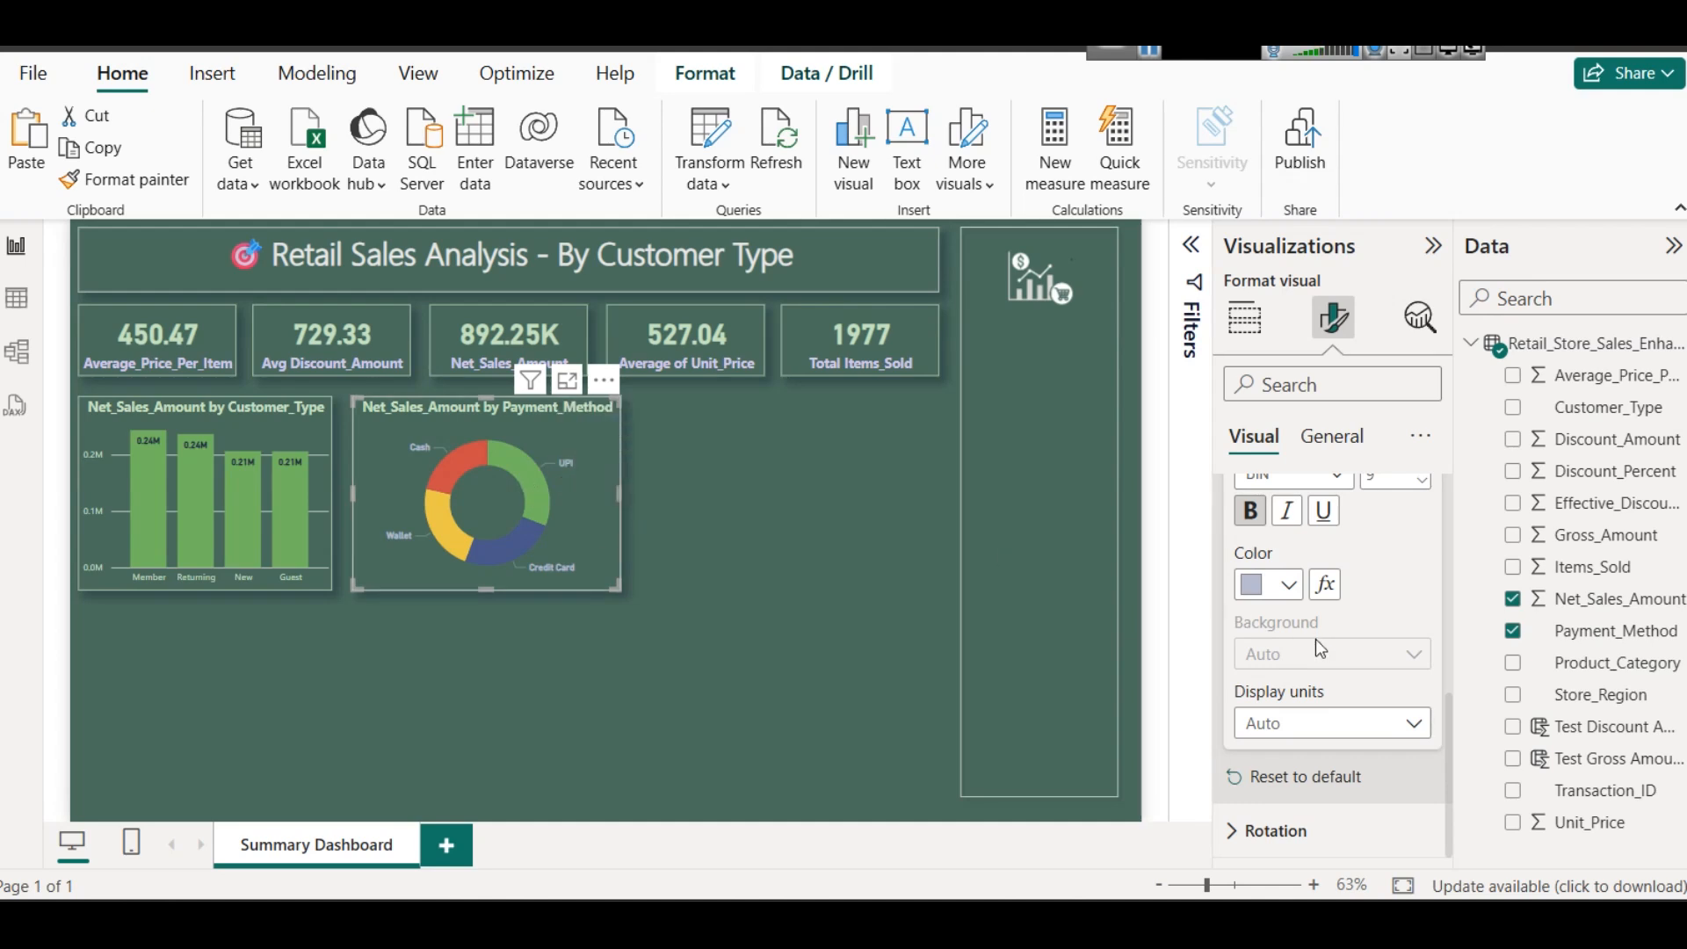
- Set the donut chart's detail label contents to category and percent of total, after trying category and data value
scroll(1311, 646, up, 5)
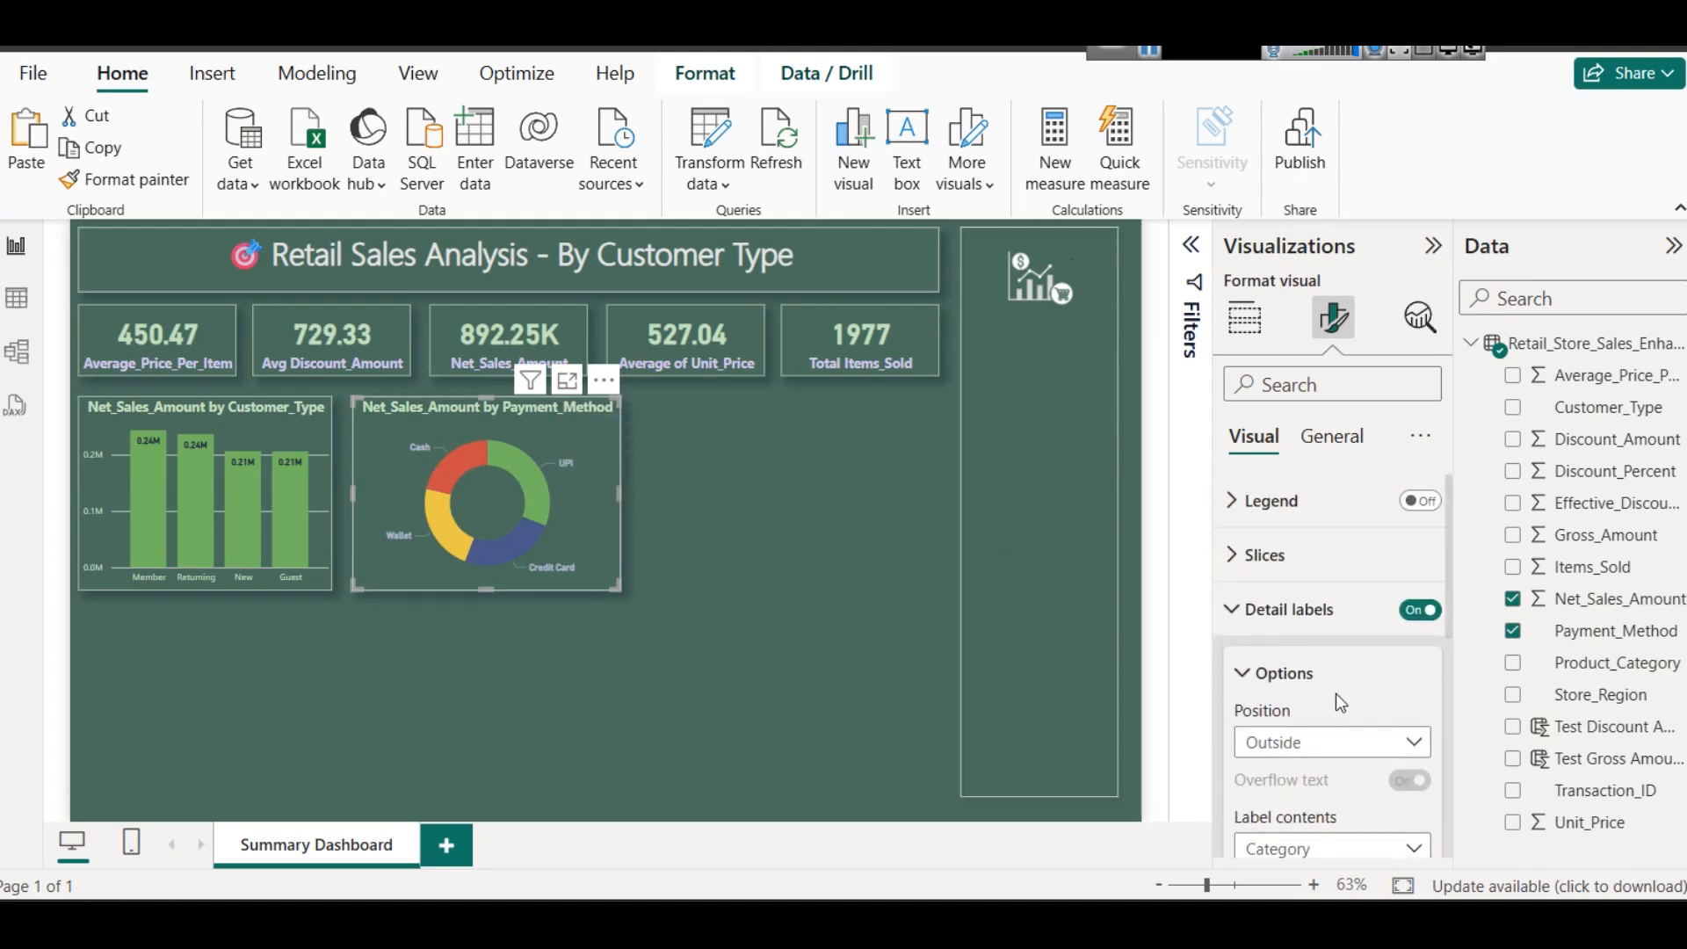
scroll(1340, 721, down, 2)
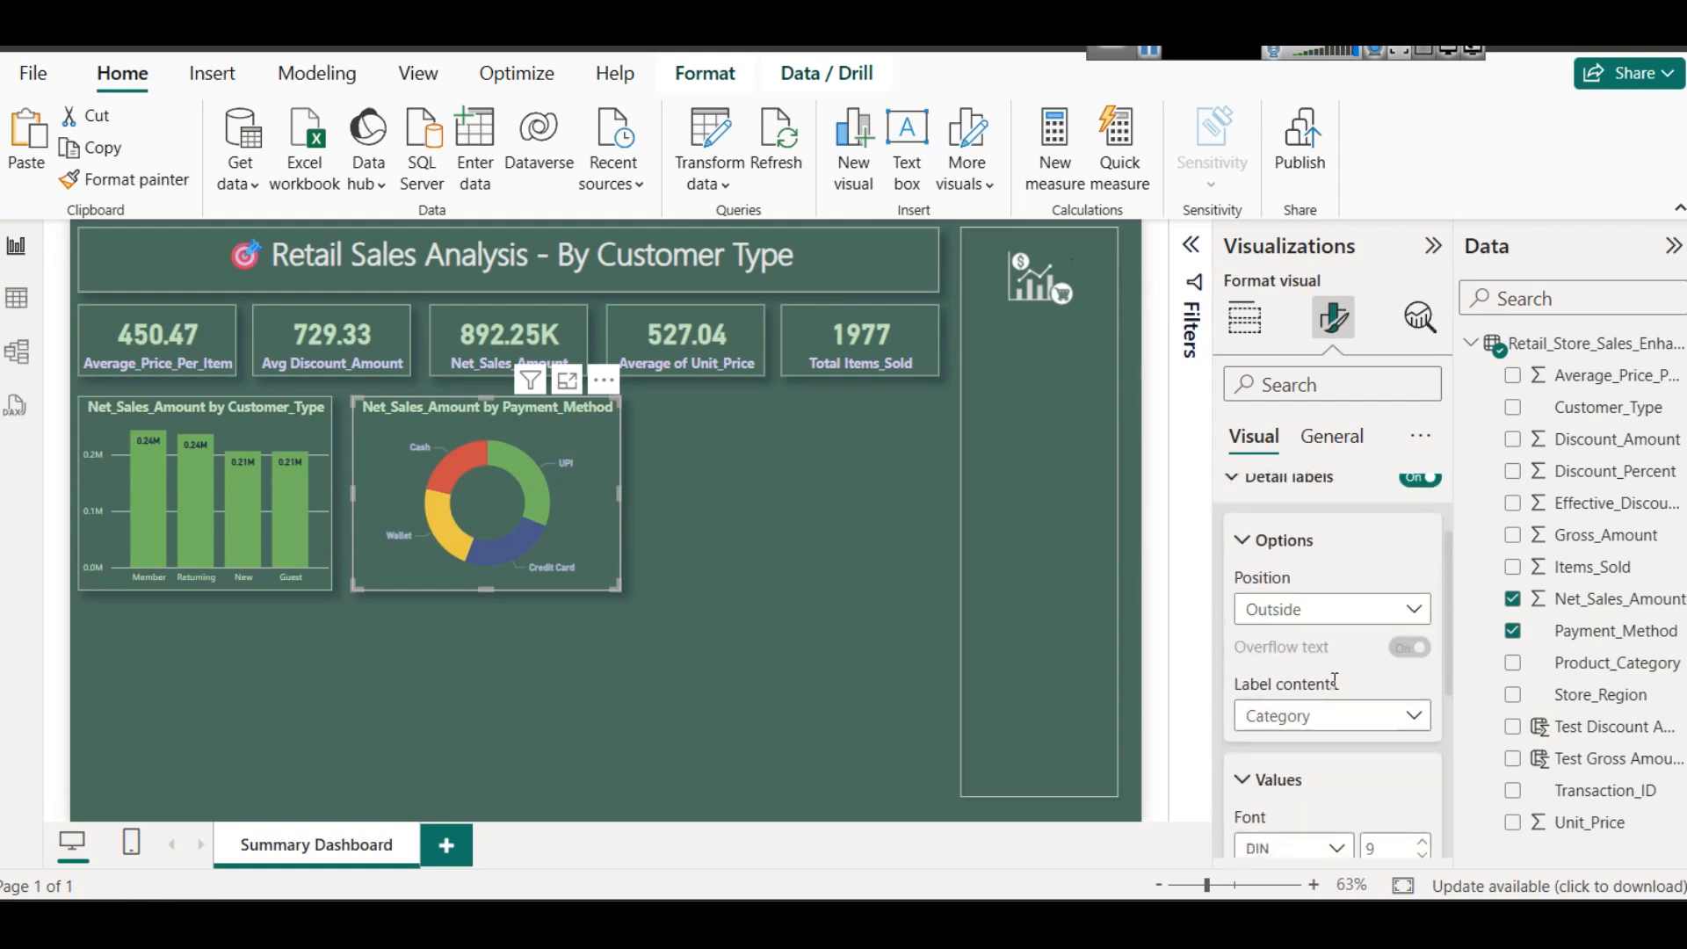
click(1337, 726)
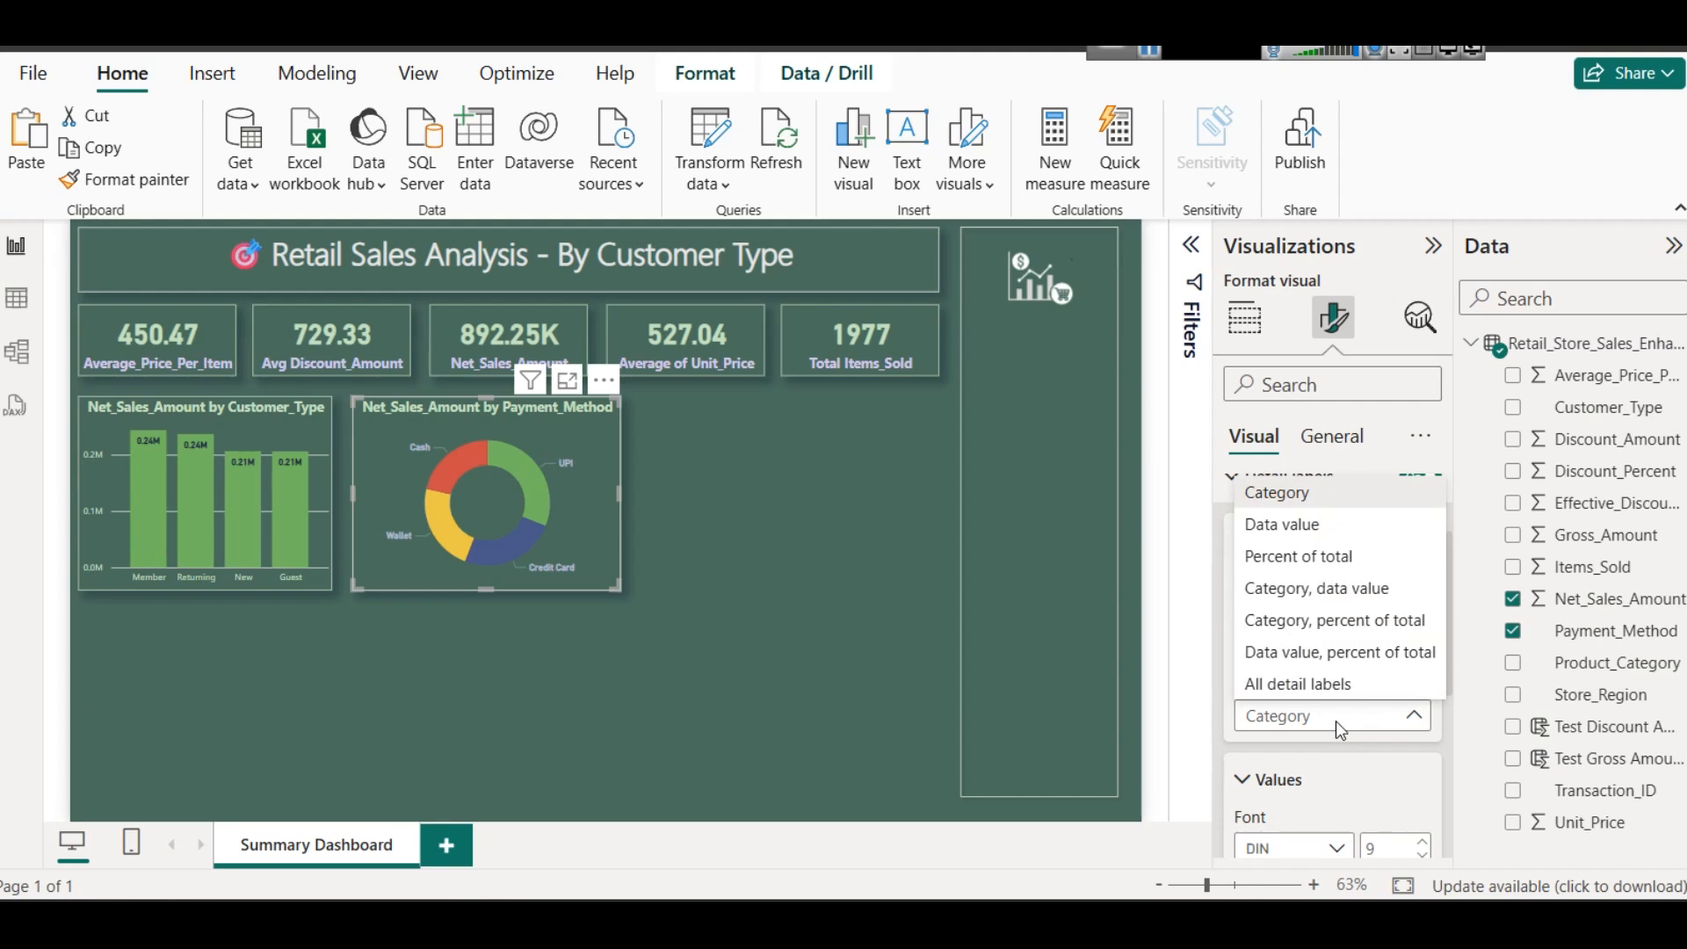
click(1314, 589)
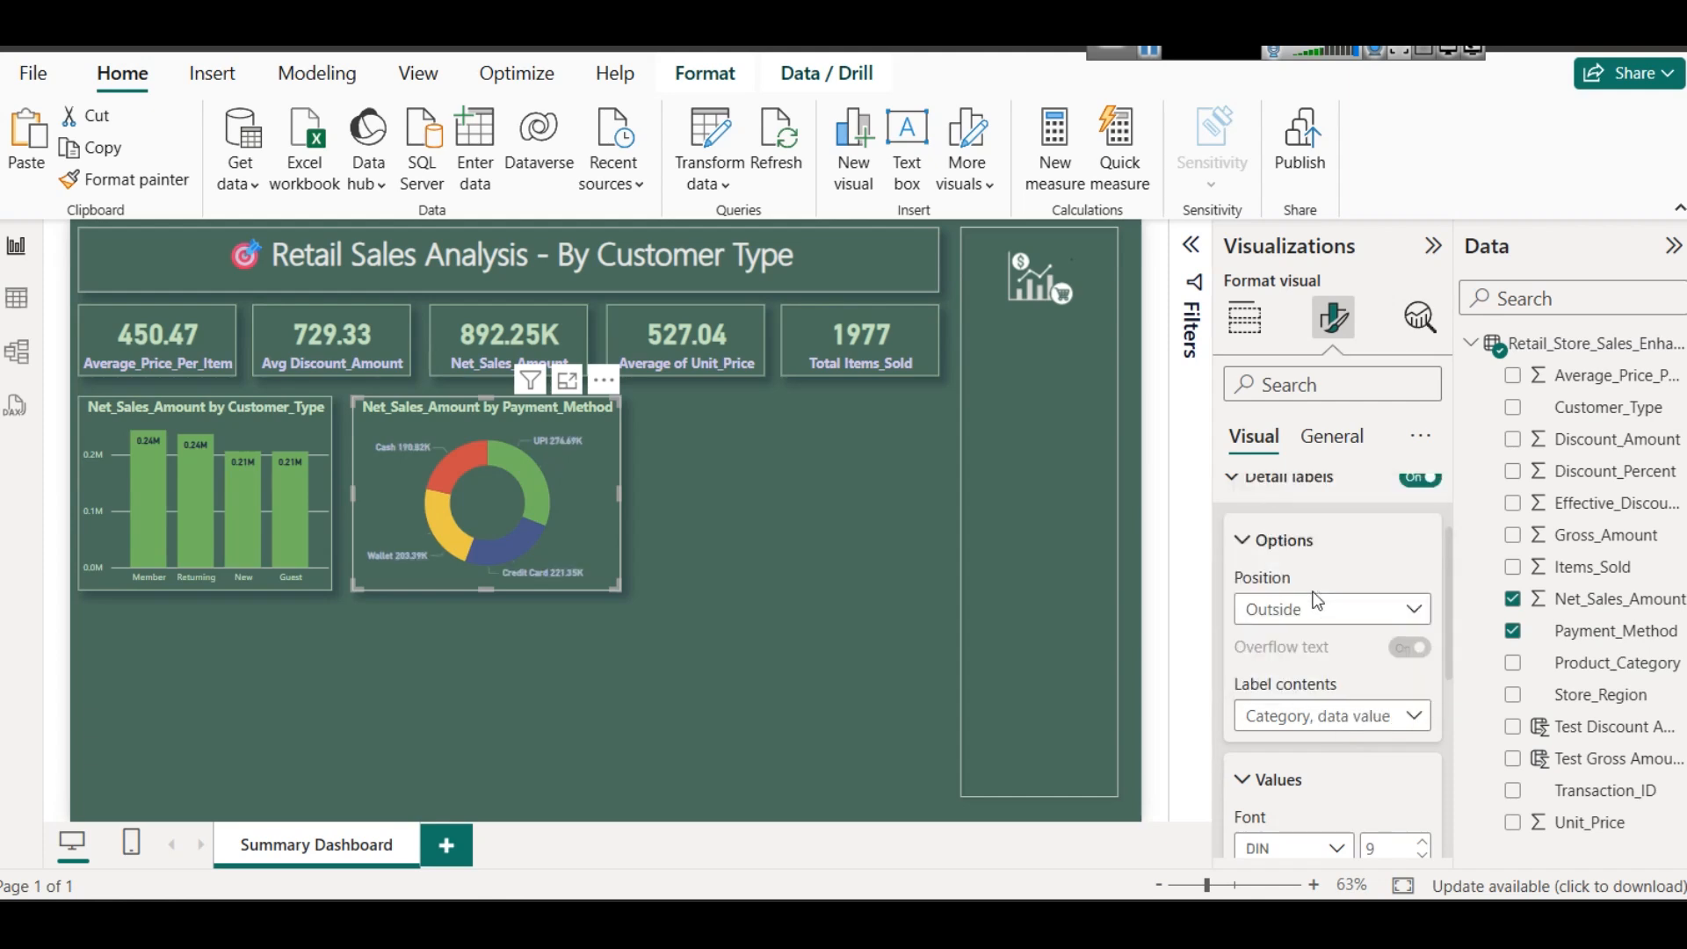
click(1315, 719)
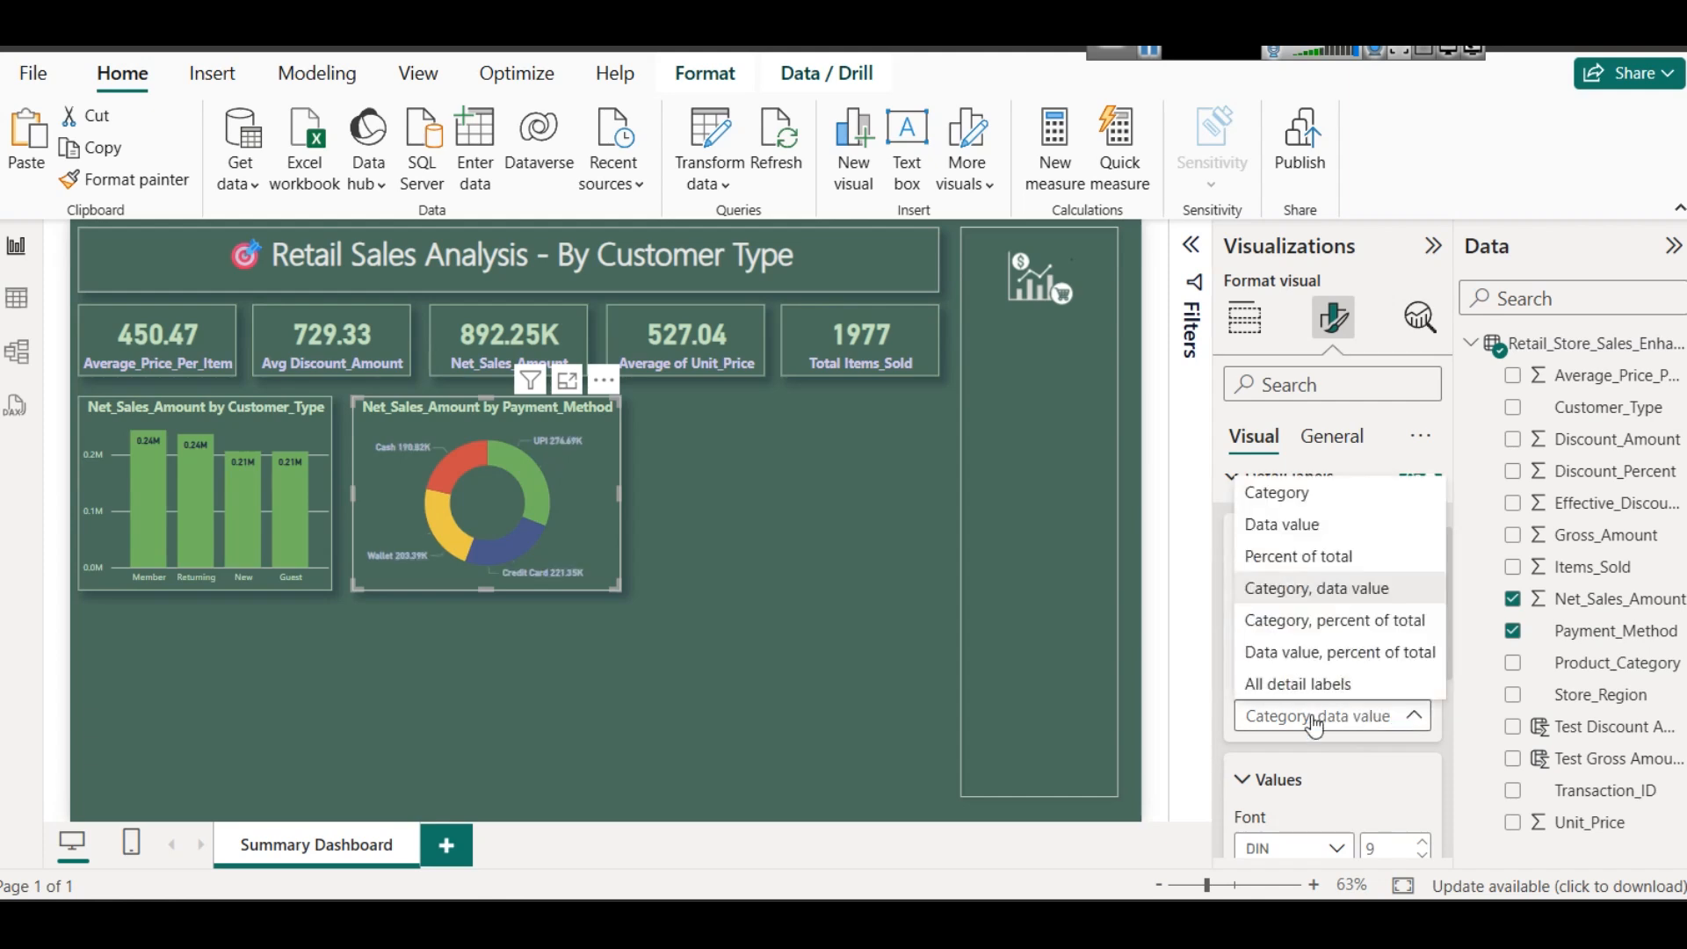
click(1301, 624)
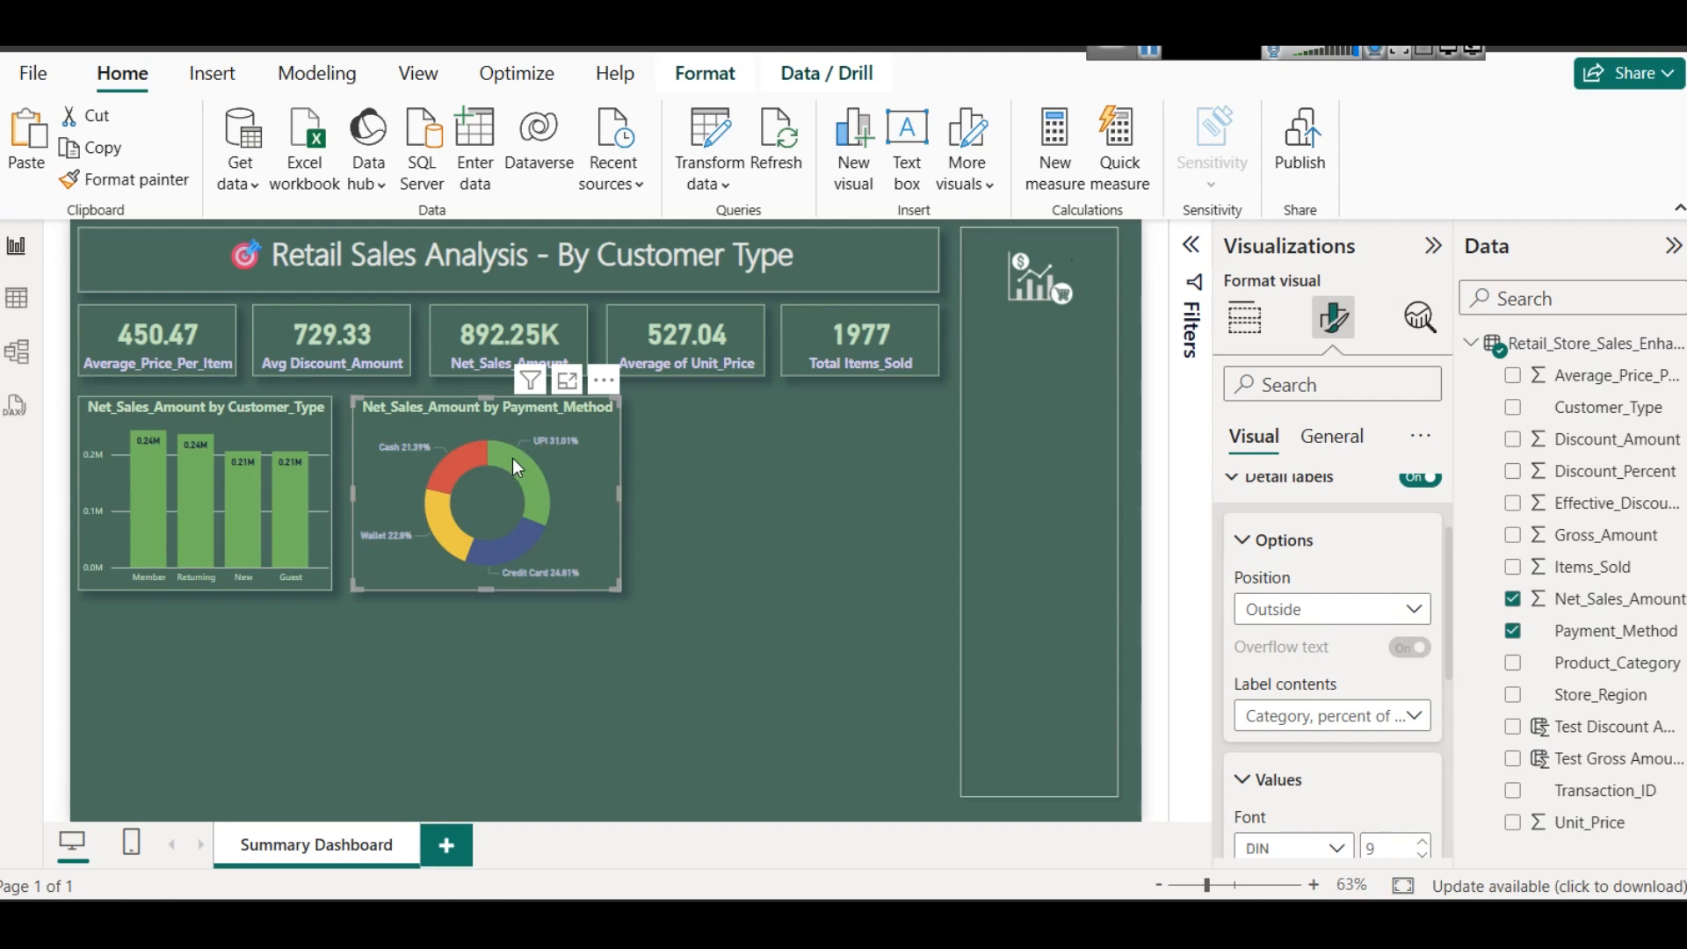
mouse_move(528, 480)
key(Down)
key(Down)
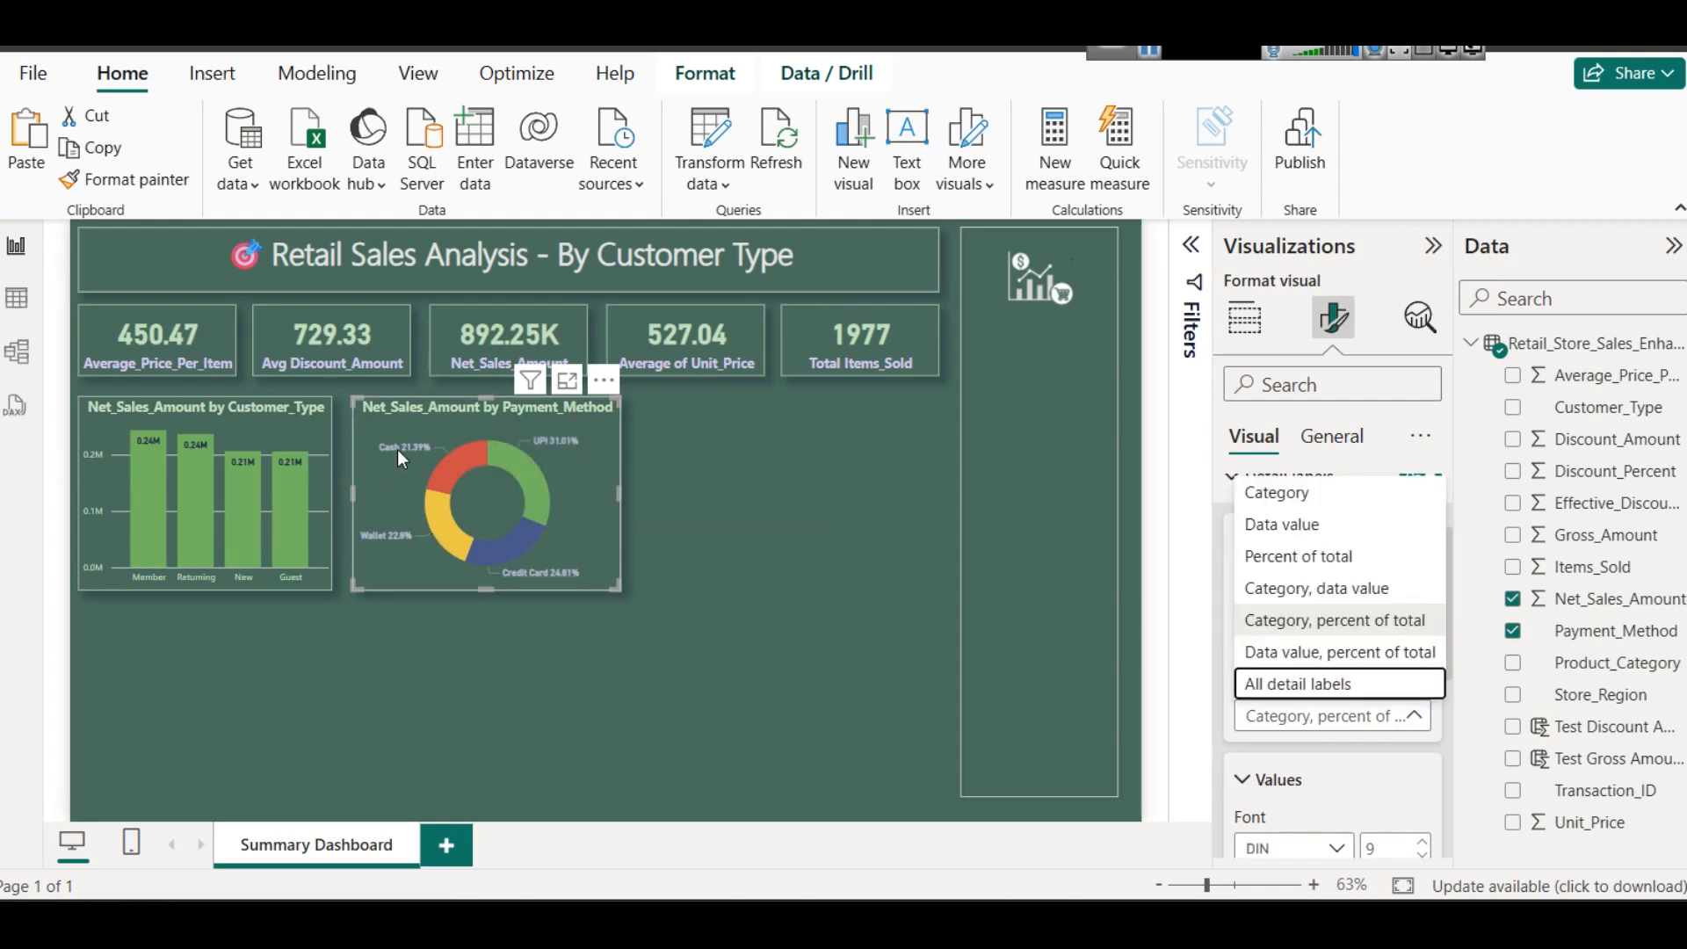
key(Escape)
key(Down)
key(Down)
key(Escape)
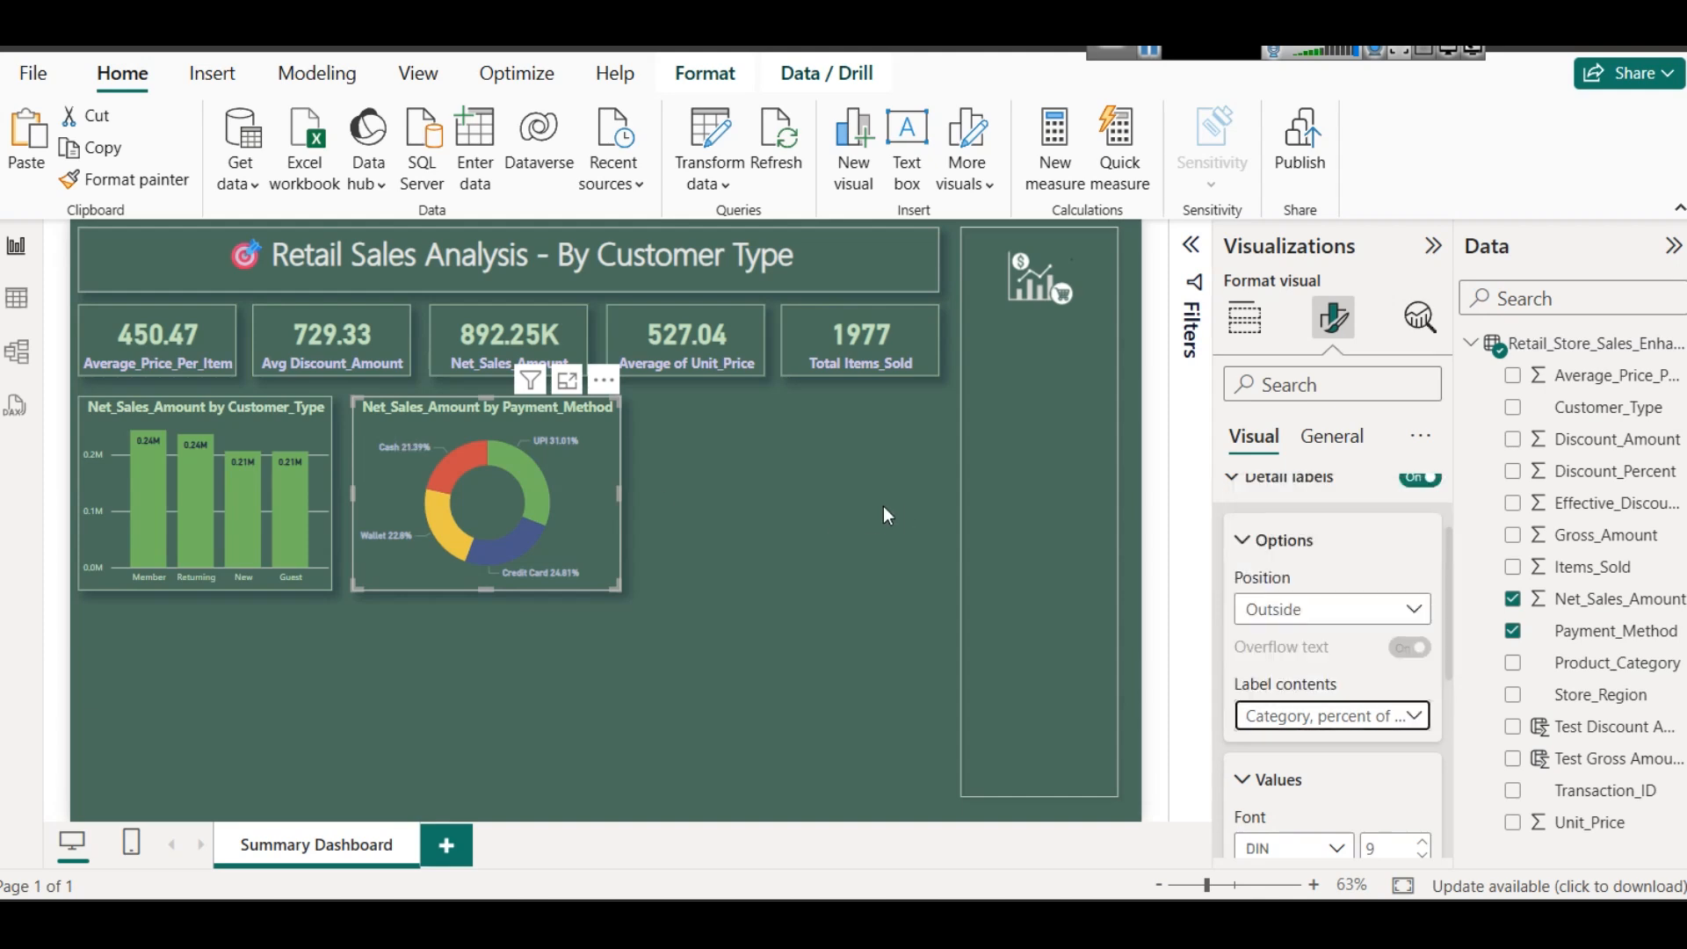
- Shift the donut chart slightly away from the column chart and widen the column chart toward it
key(Right)
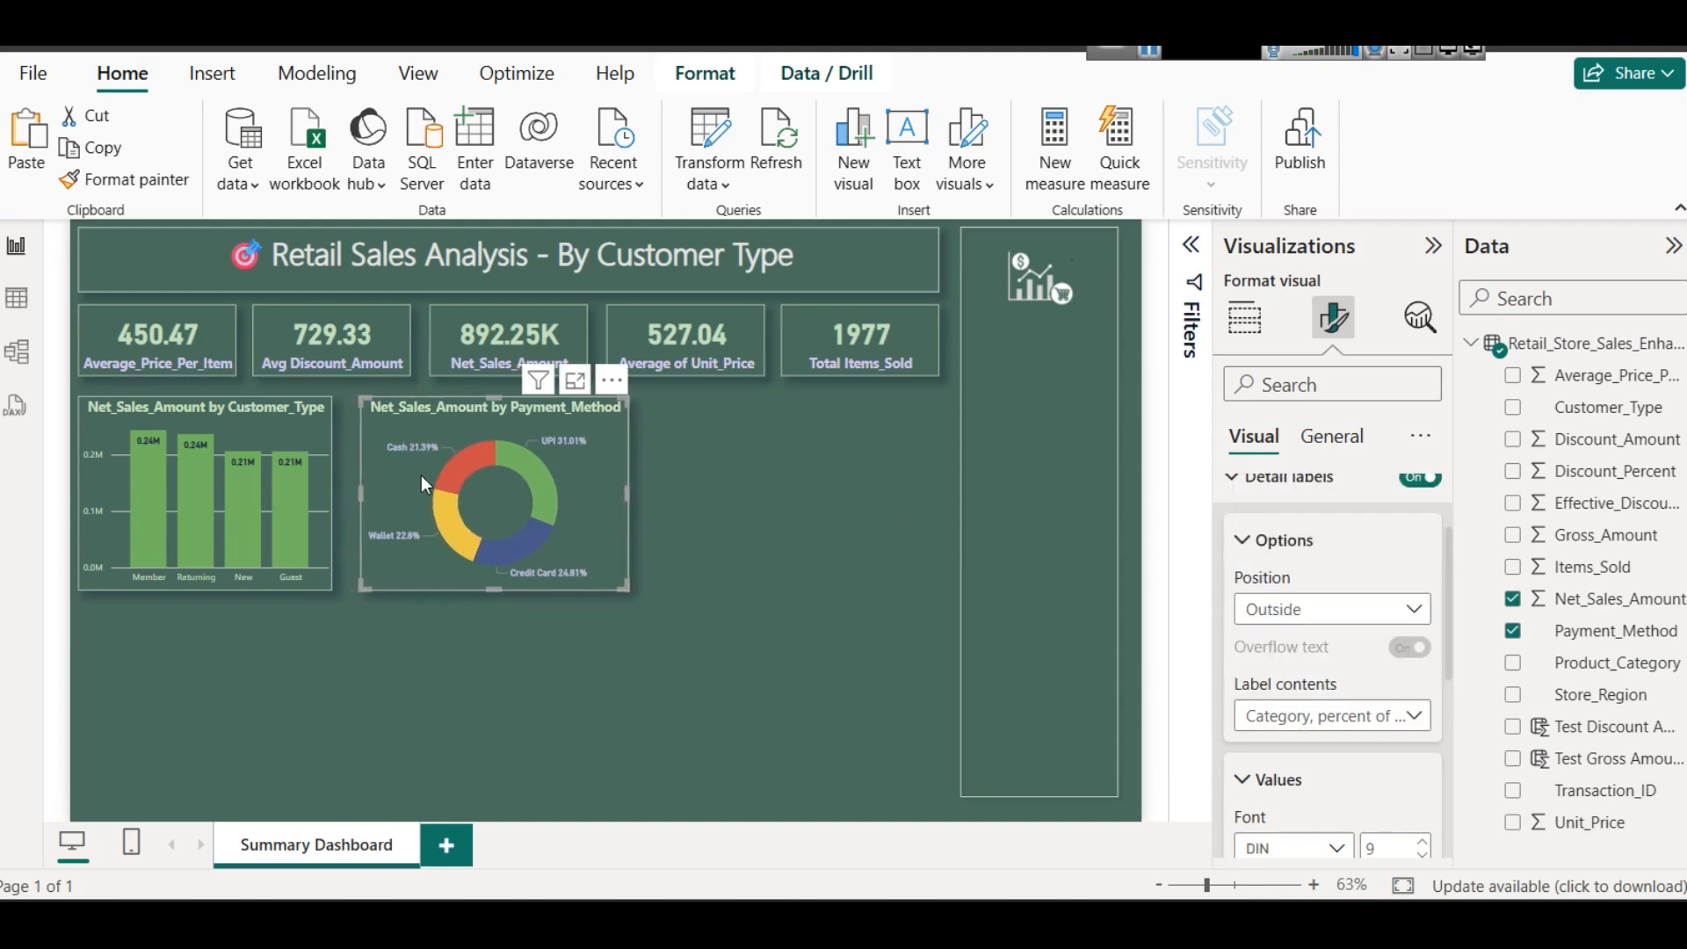
click(322, 492)
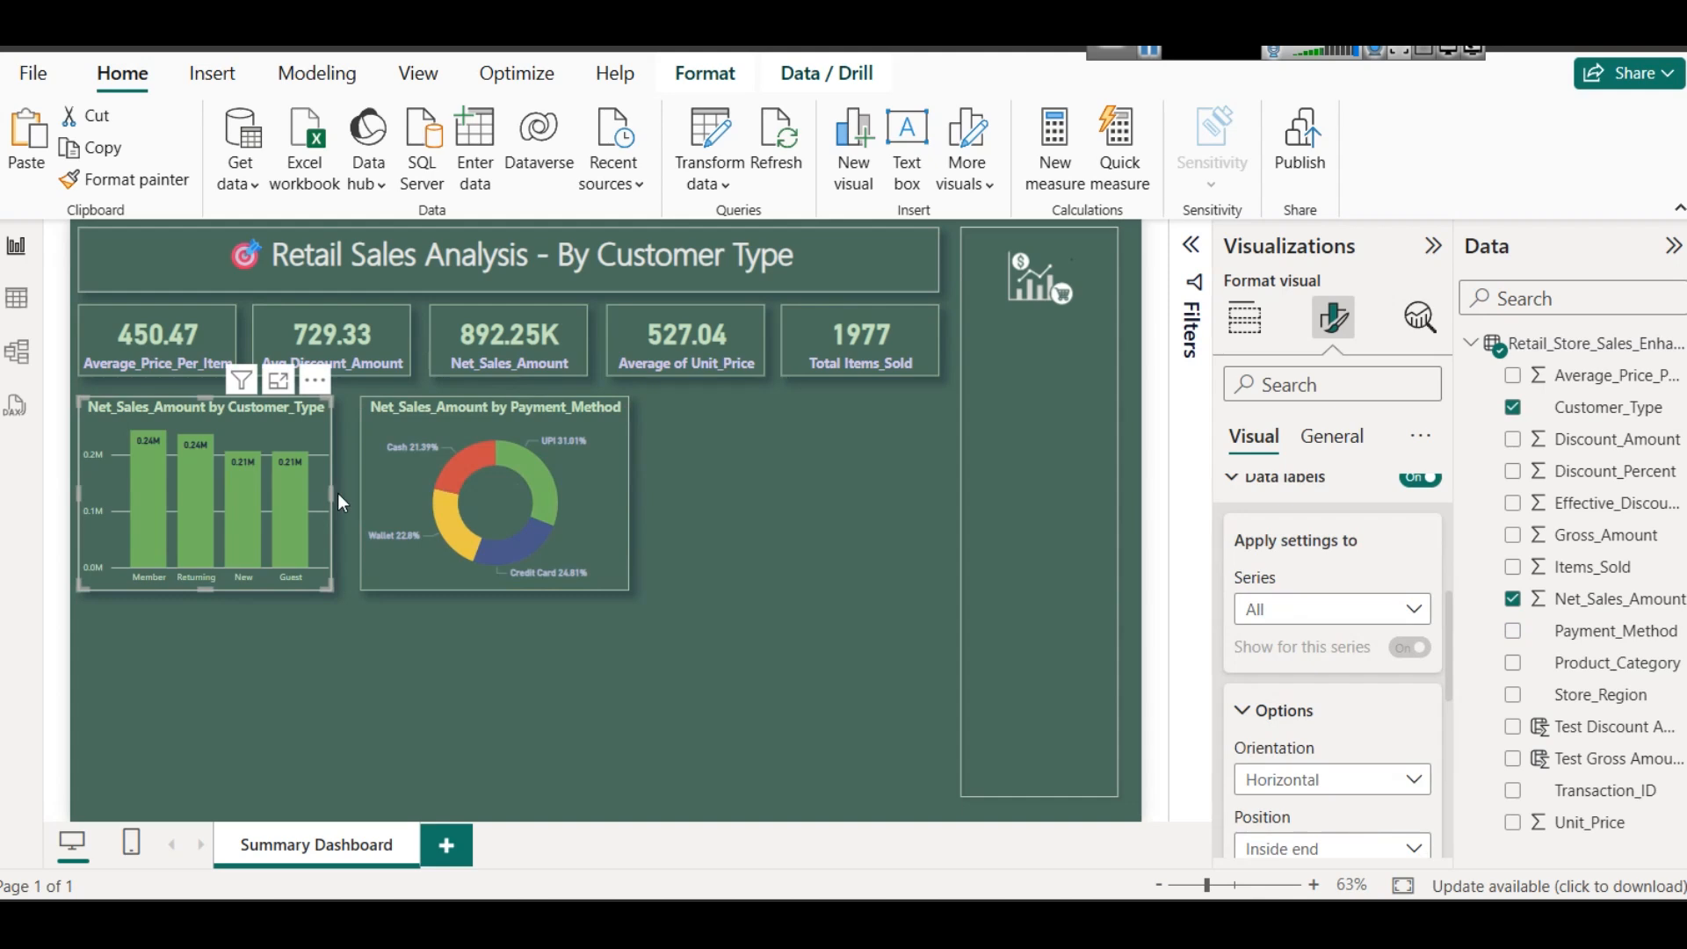
drag(332, 488, 346, 493)
click(771, 525)
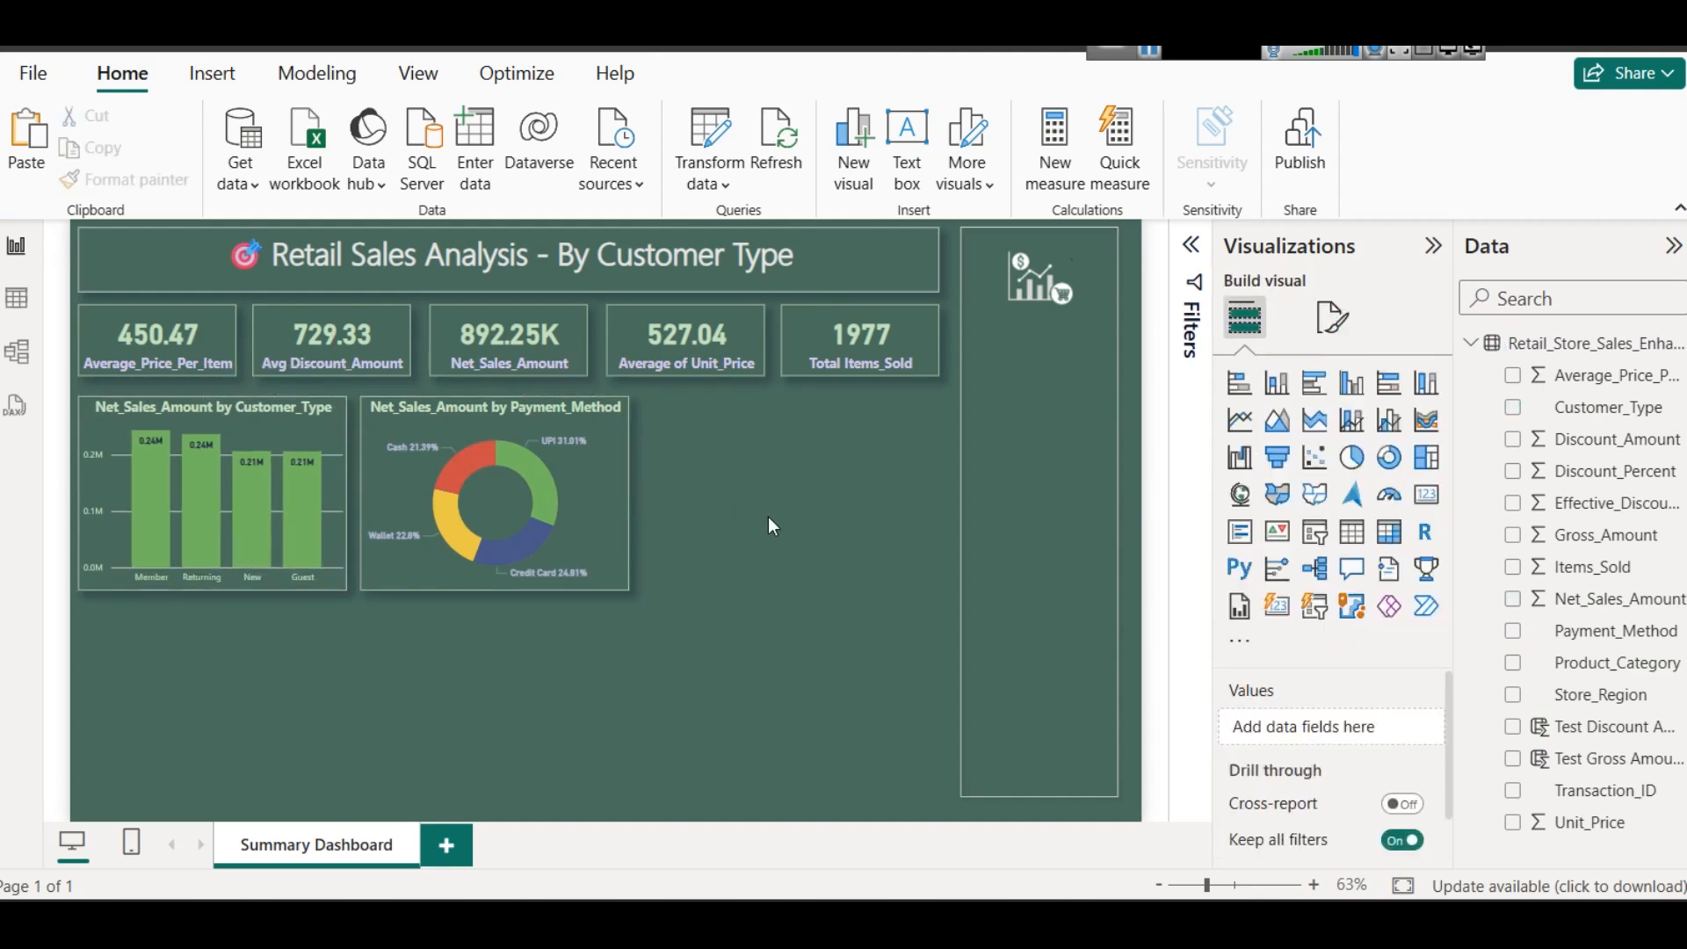
- Nudge the donut chart a little further right and widen the column chart again, leaving a narrow gap between them
click(589, 424)
key(Right)
key(Right)
key(Right)
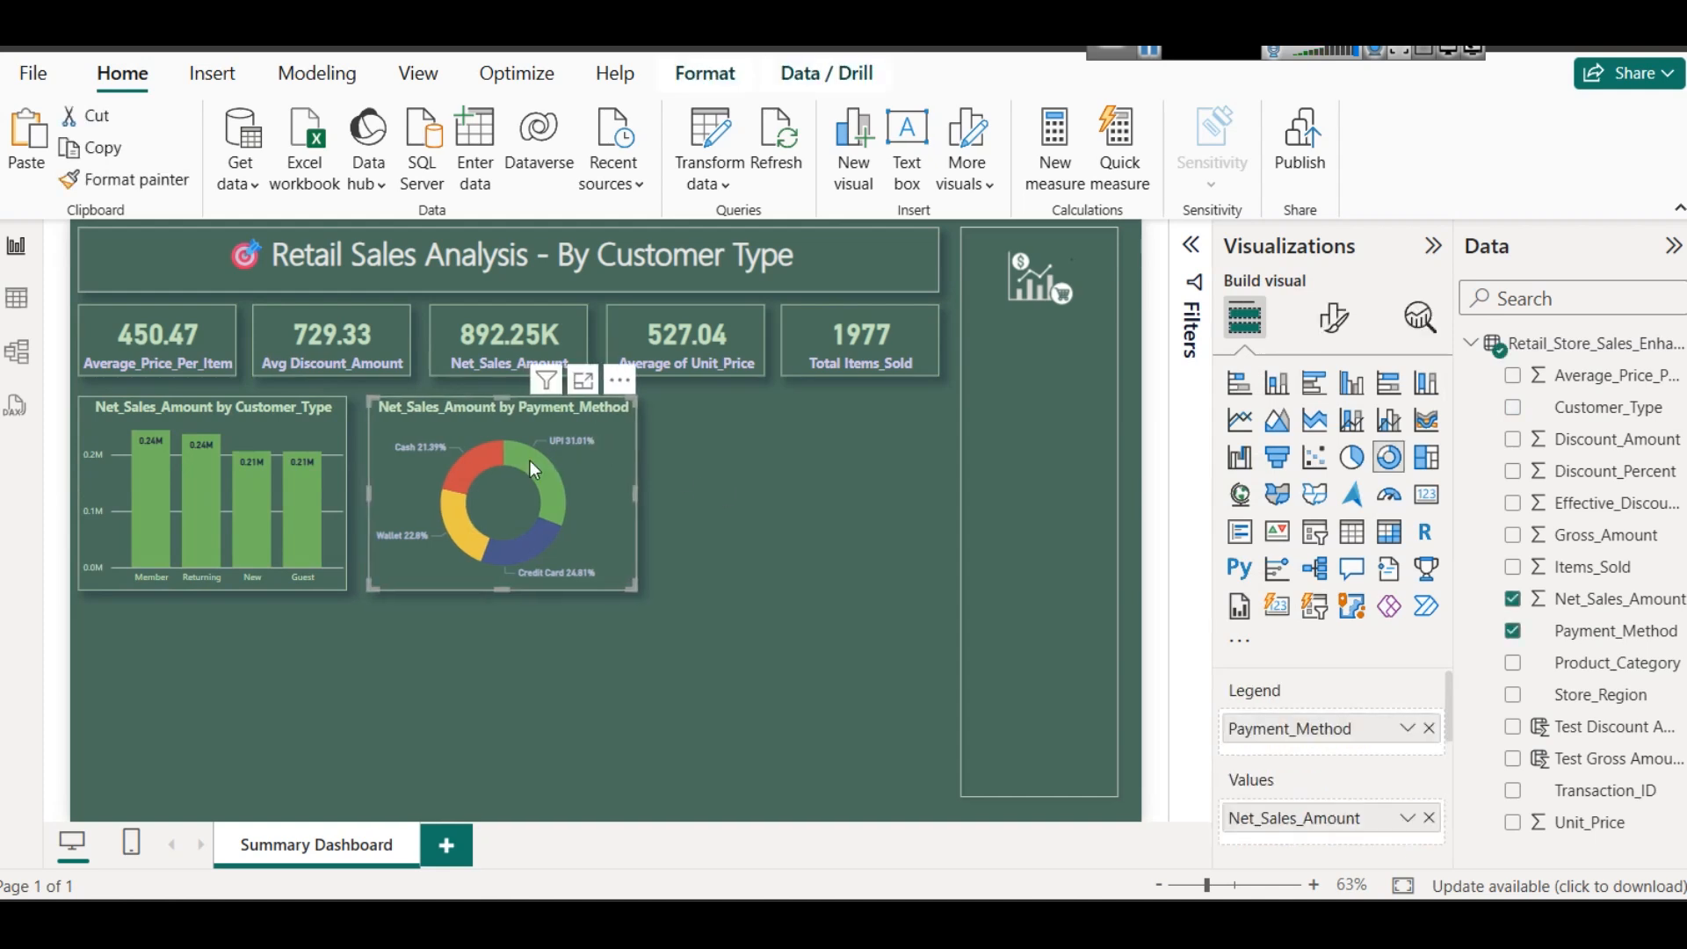
click(338, 483)
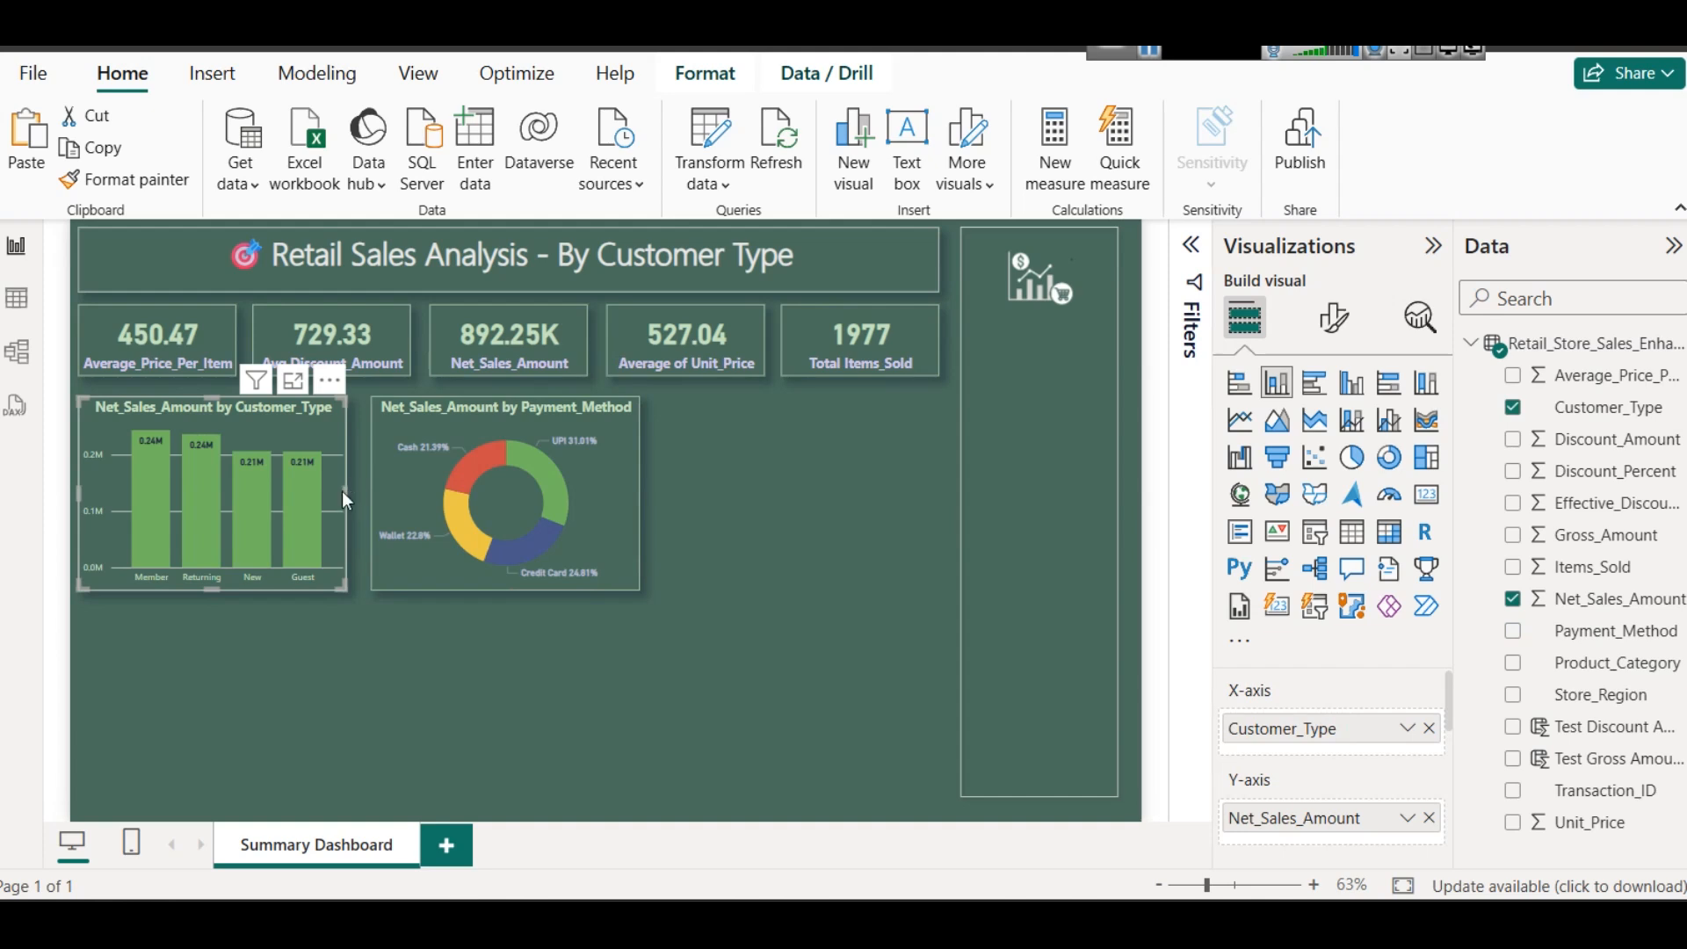
drag(344, 488, 357, 481)
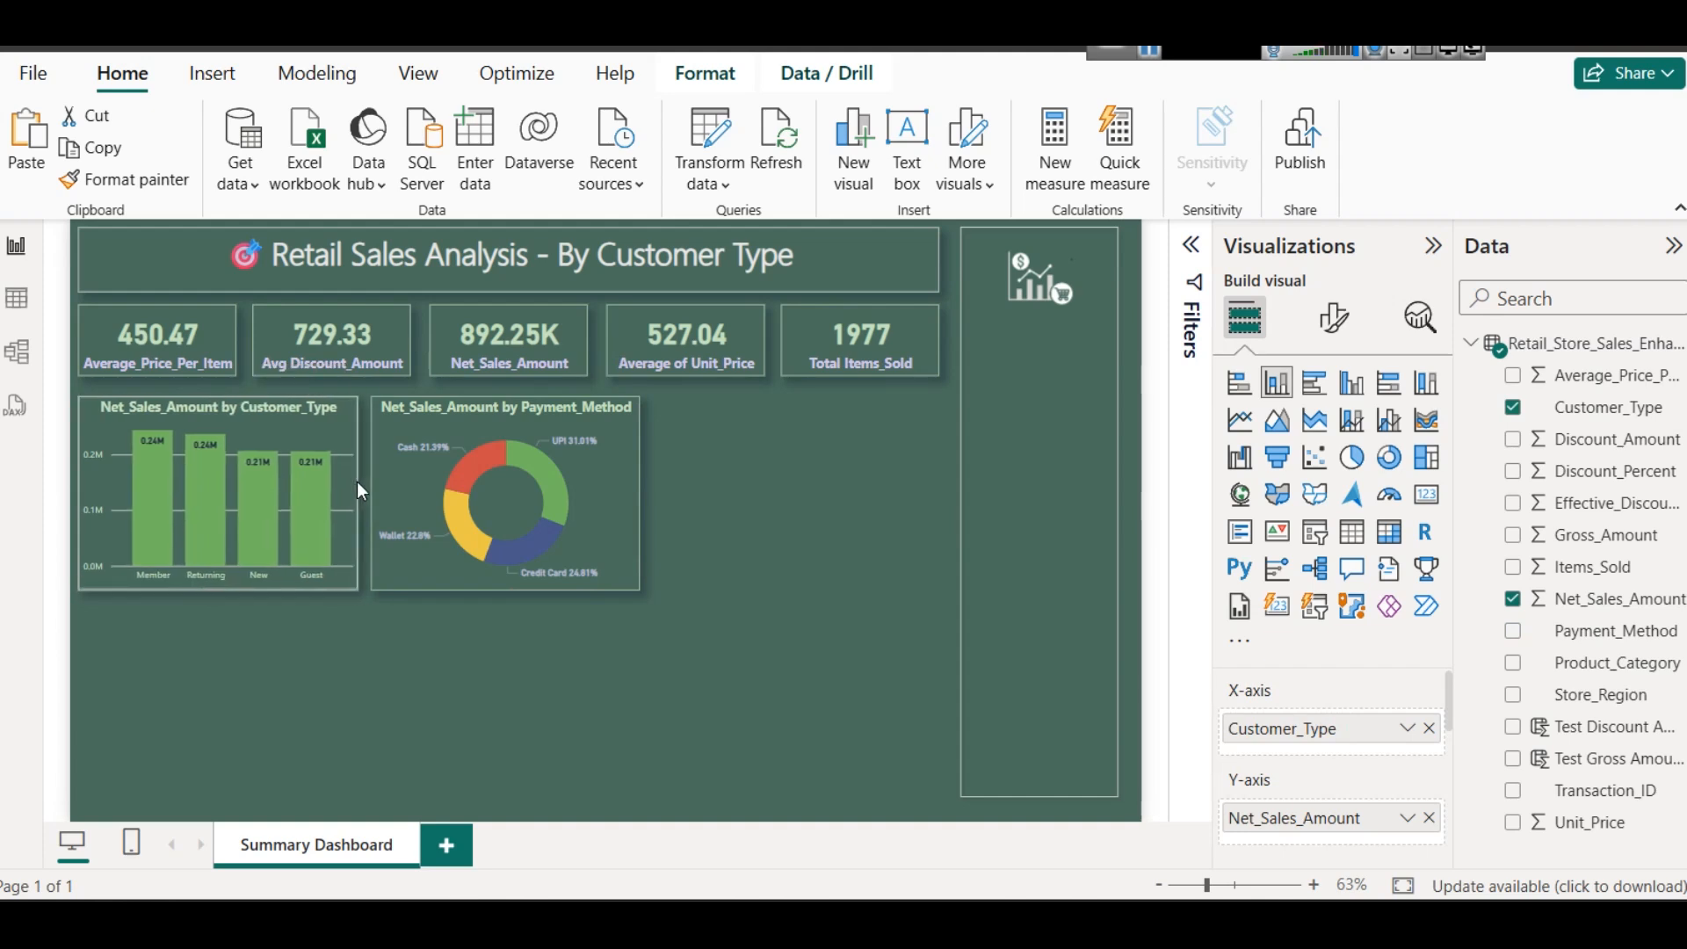
click(506, 507)
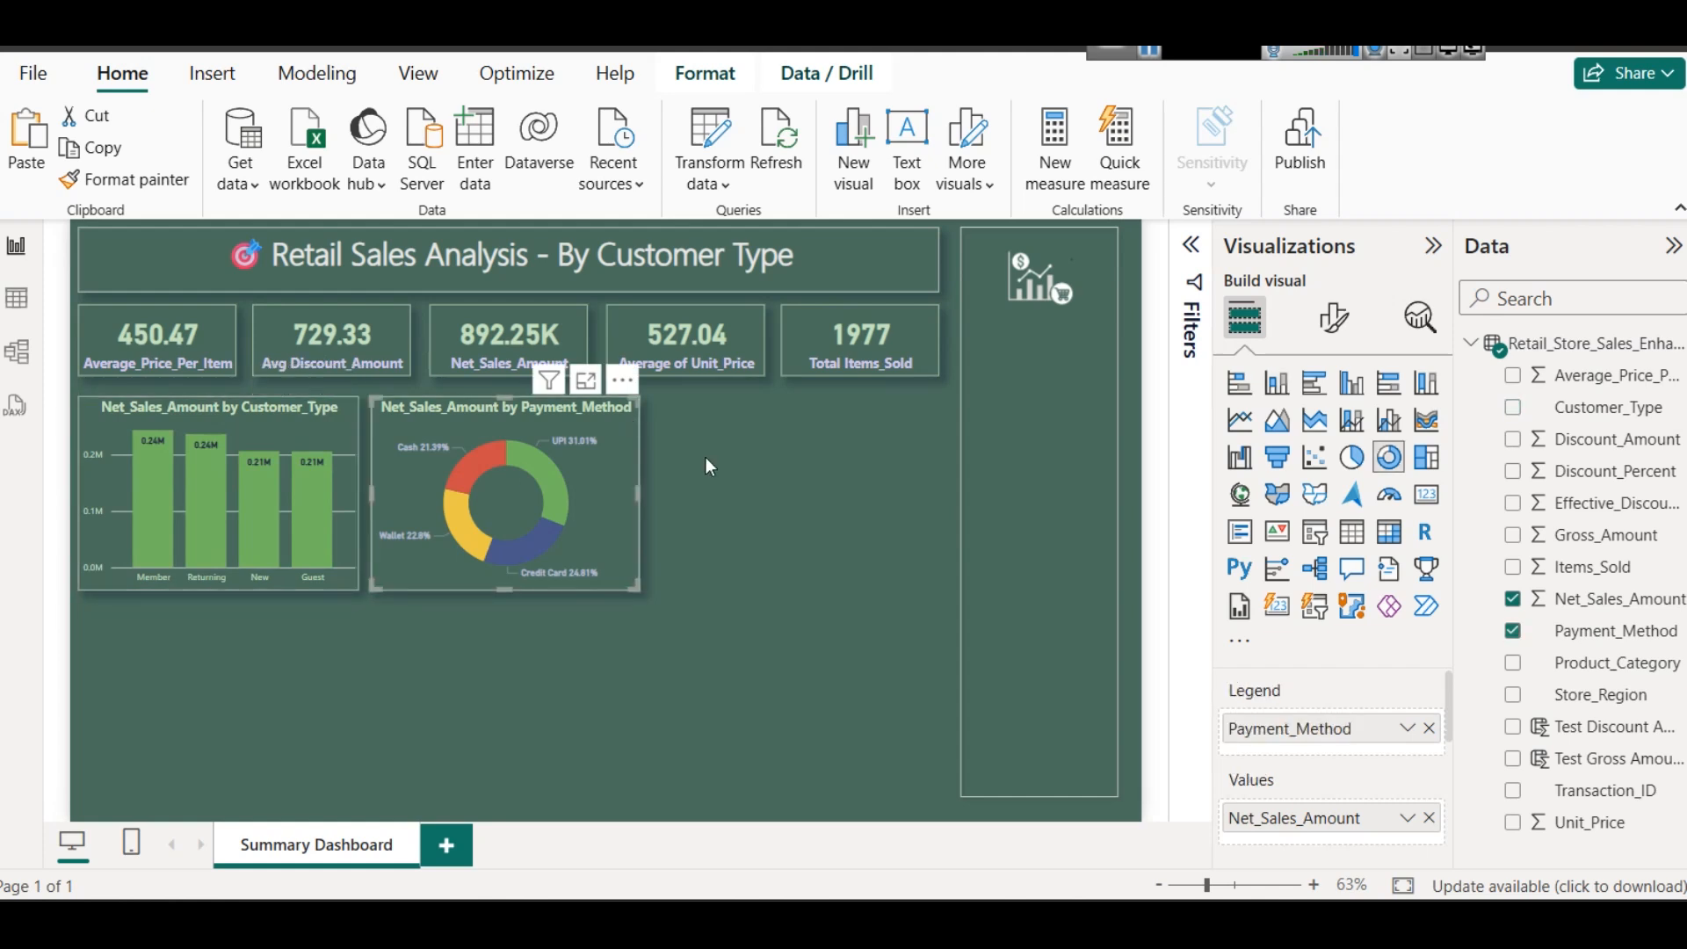
click(862, 550)
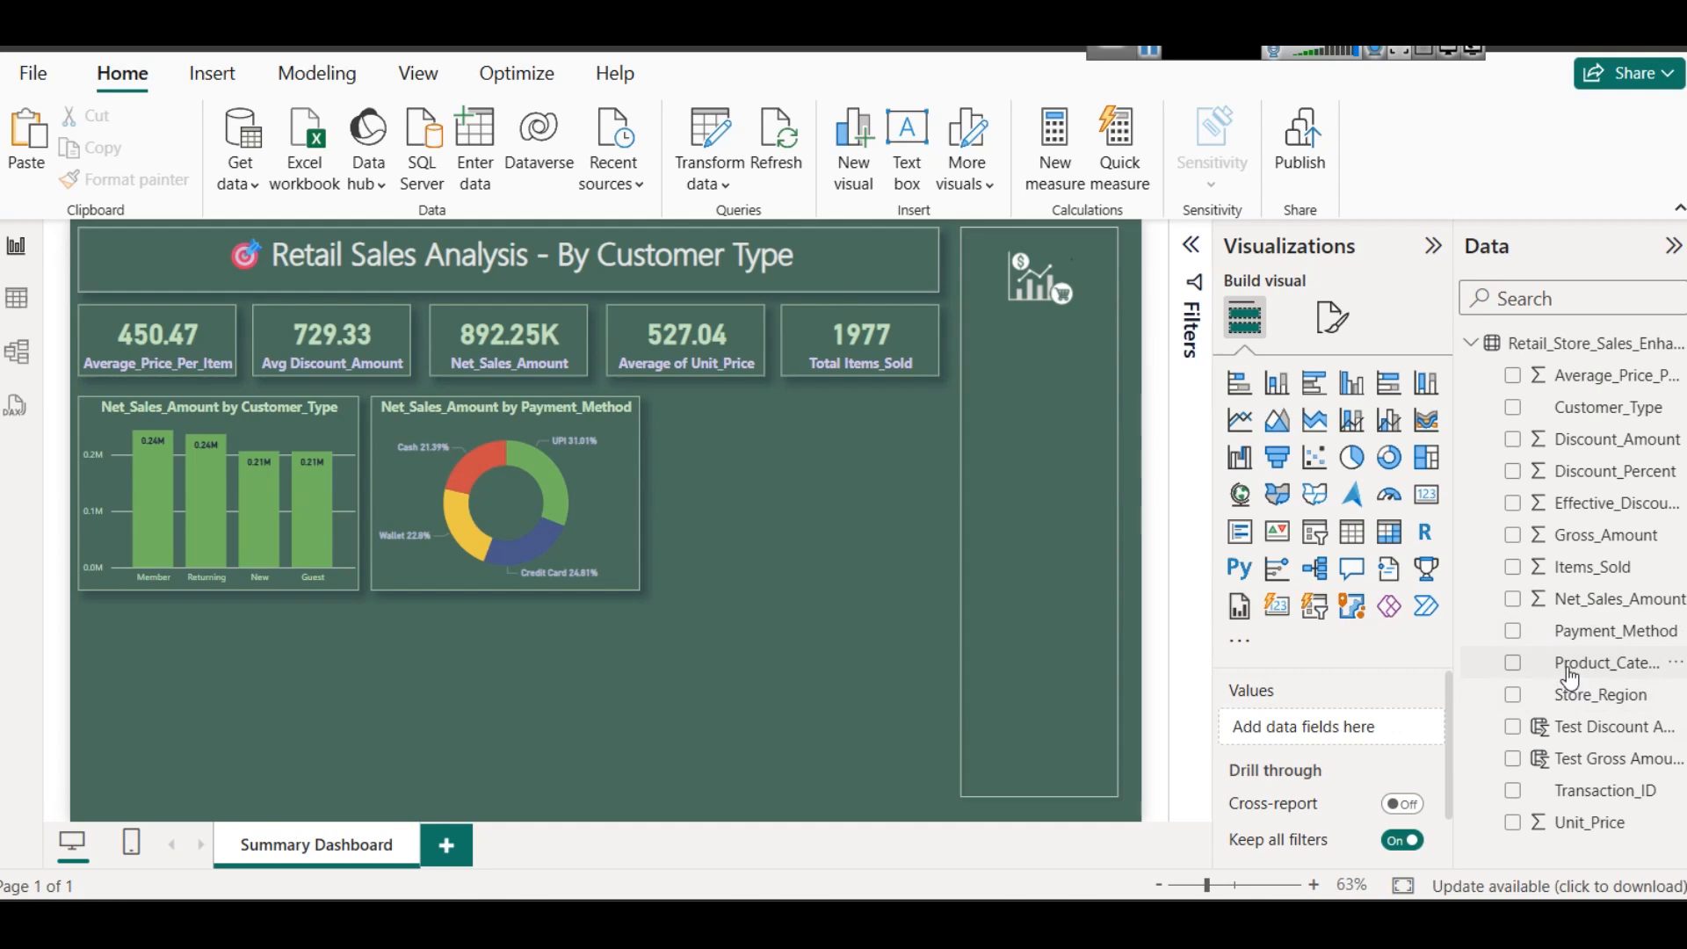
- Duplicate the payment method donut chart and place the copy beside it, with its right edge aligned to the KPI card row's end
click(582, 469)
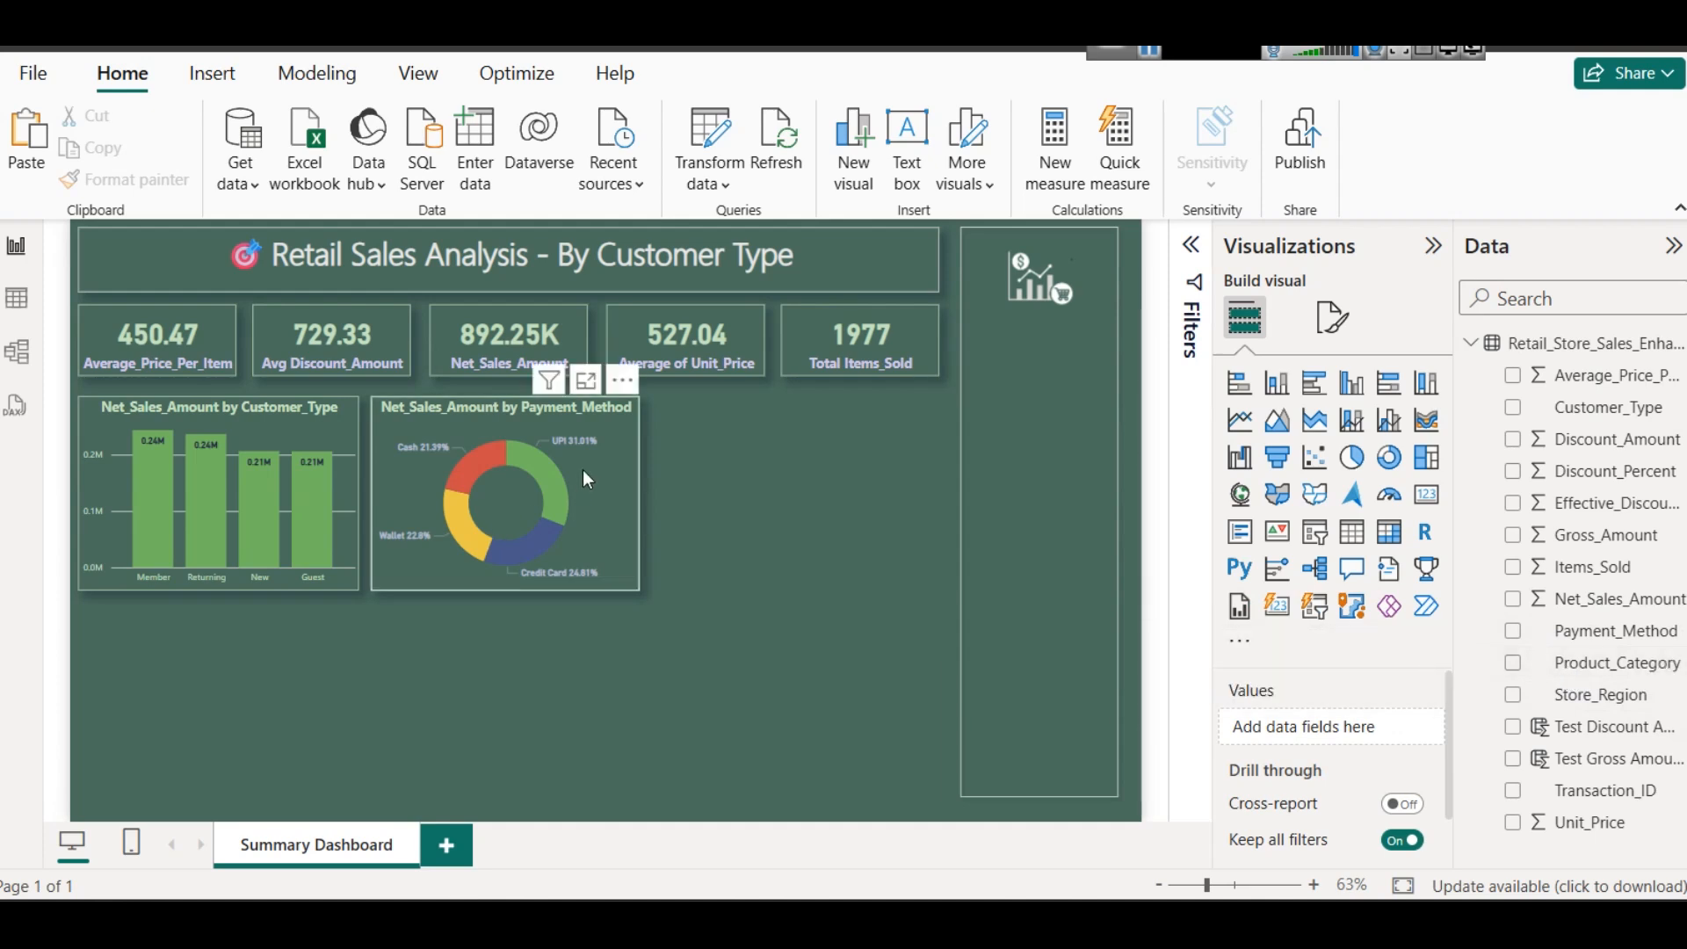
key(ctrl+v)
drag(608, 477, 897, 475)
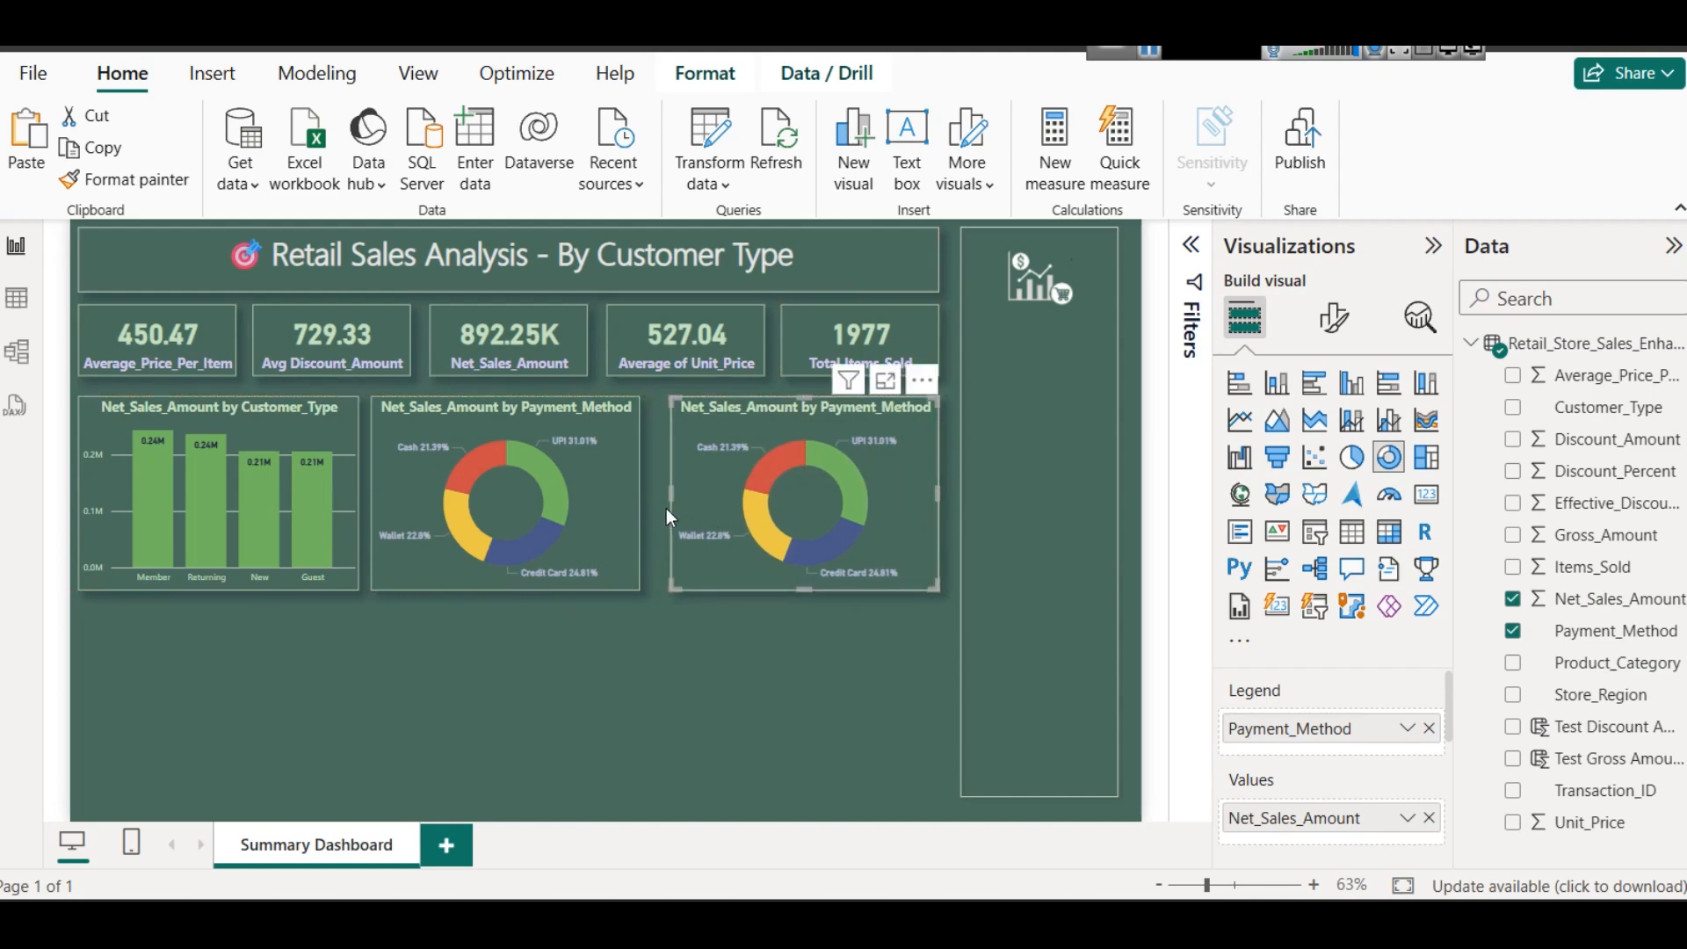
- Widen the two donut charts slightly toward each other to narrow the gap between them
drag(671, 487, 661, 488)
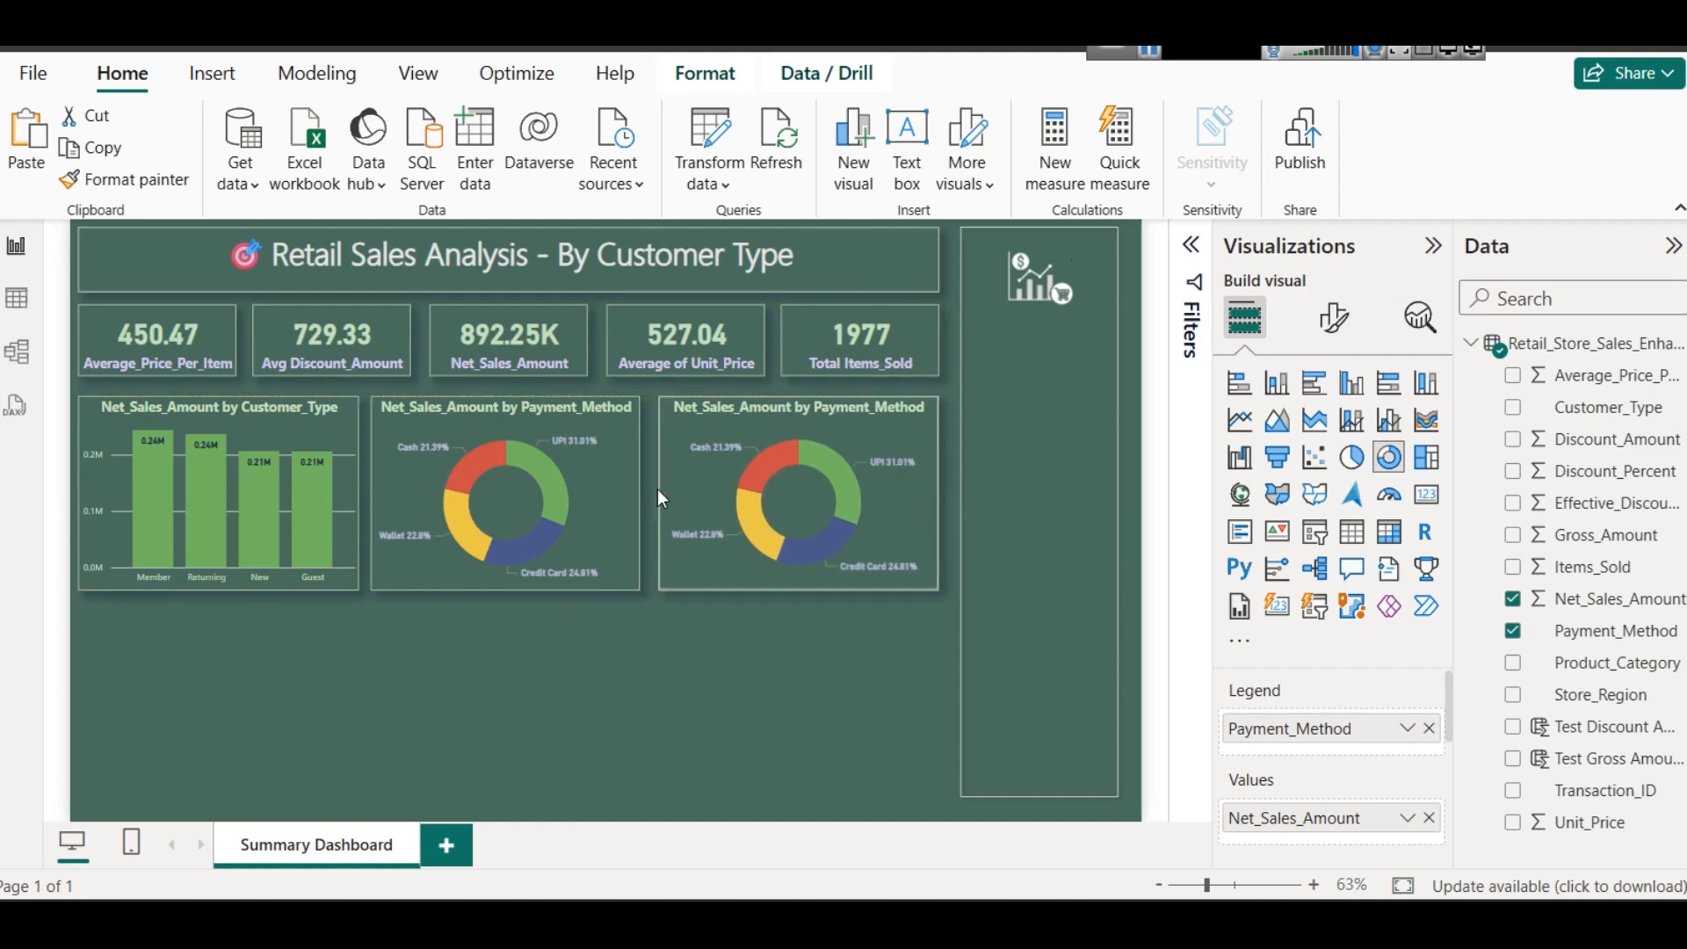
click(635, 492)
drag(635, 493, 646, 493)
- Convert the copied donut chart to a funnel chart and replace Payment_Method with Product_Category as its category
click(699, 425)
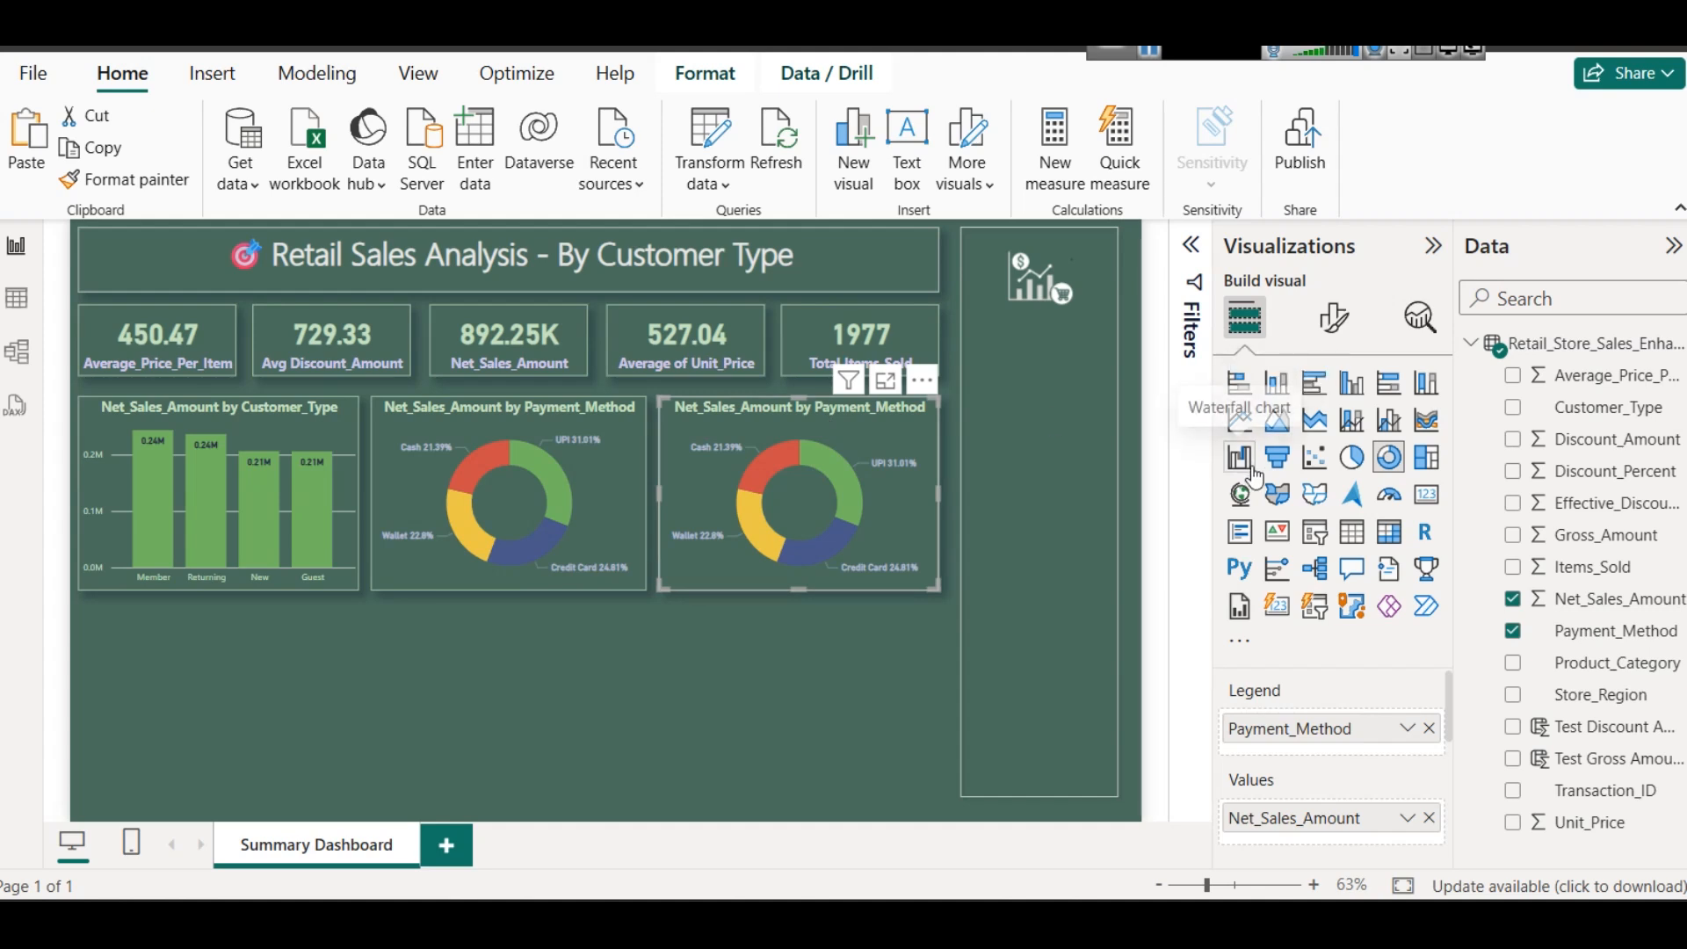
click(1281, 463)
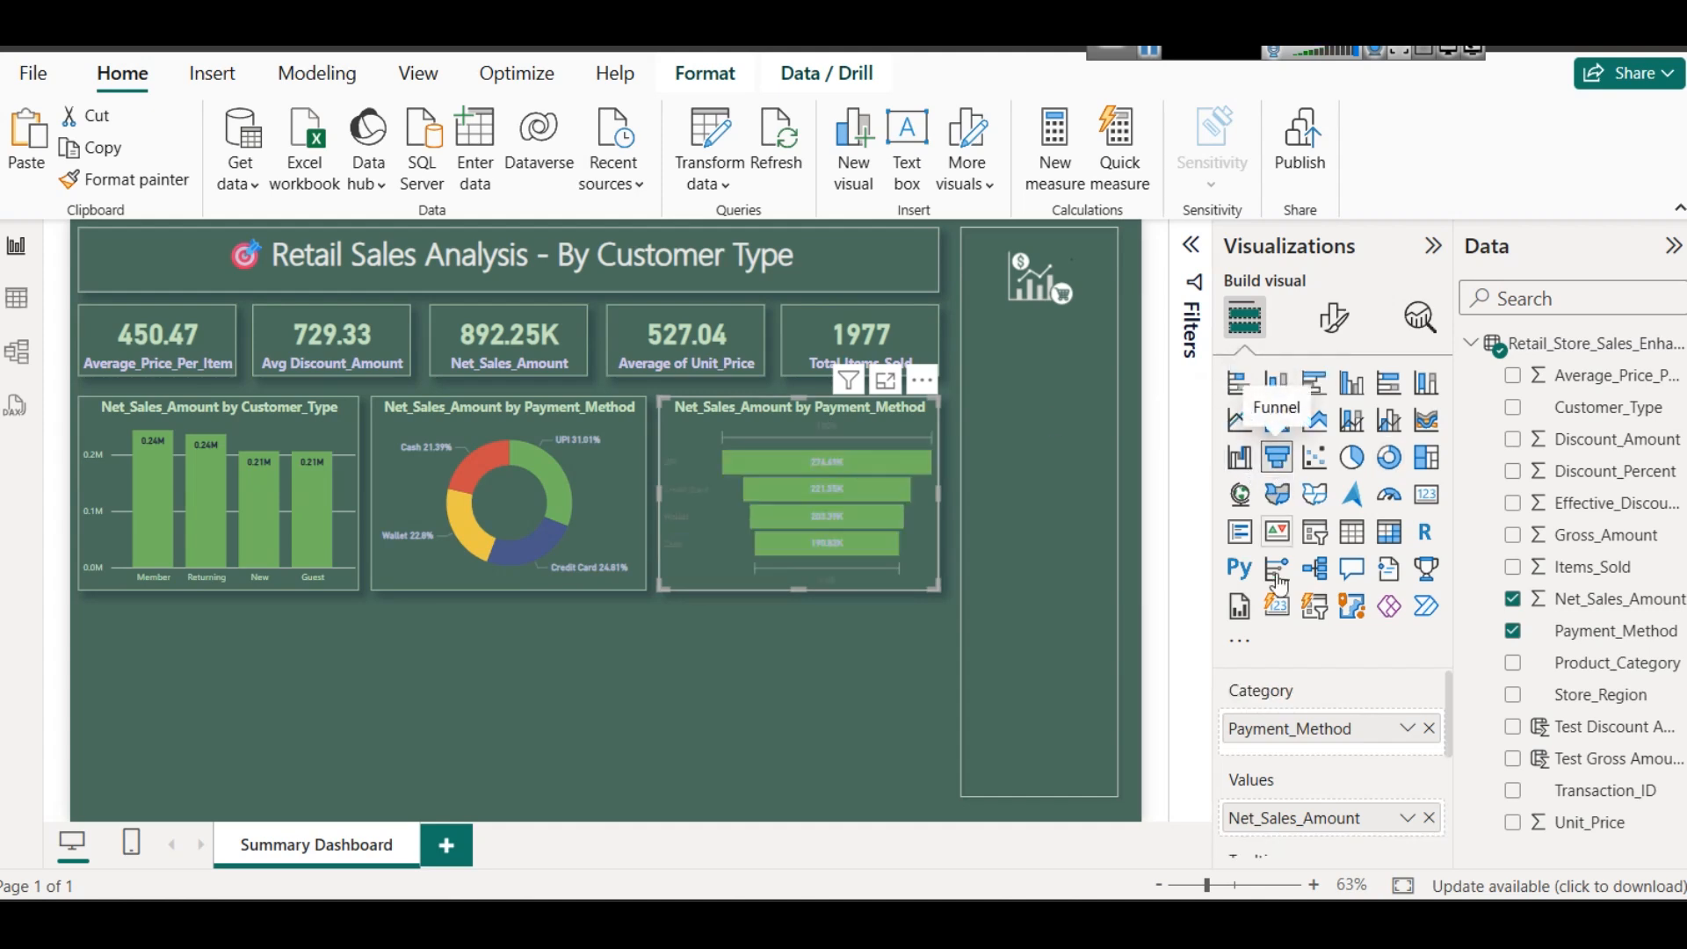
click(1429, 729)
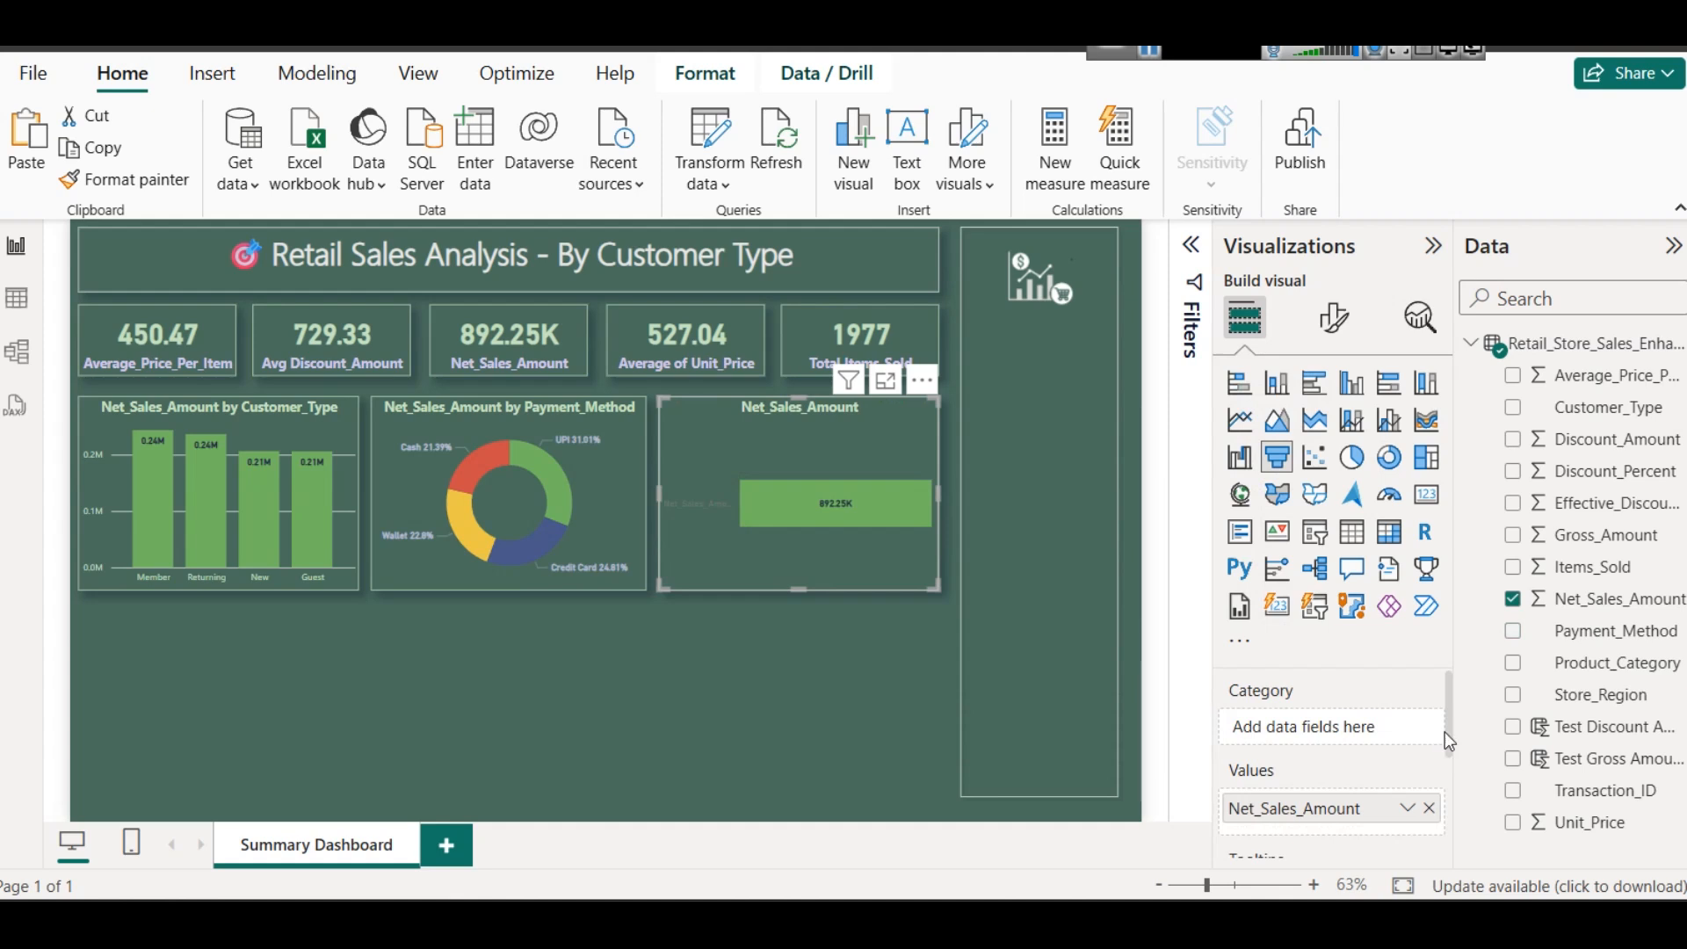
drag(1573, 674, 1348, 735)
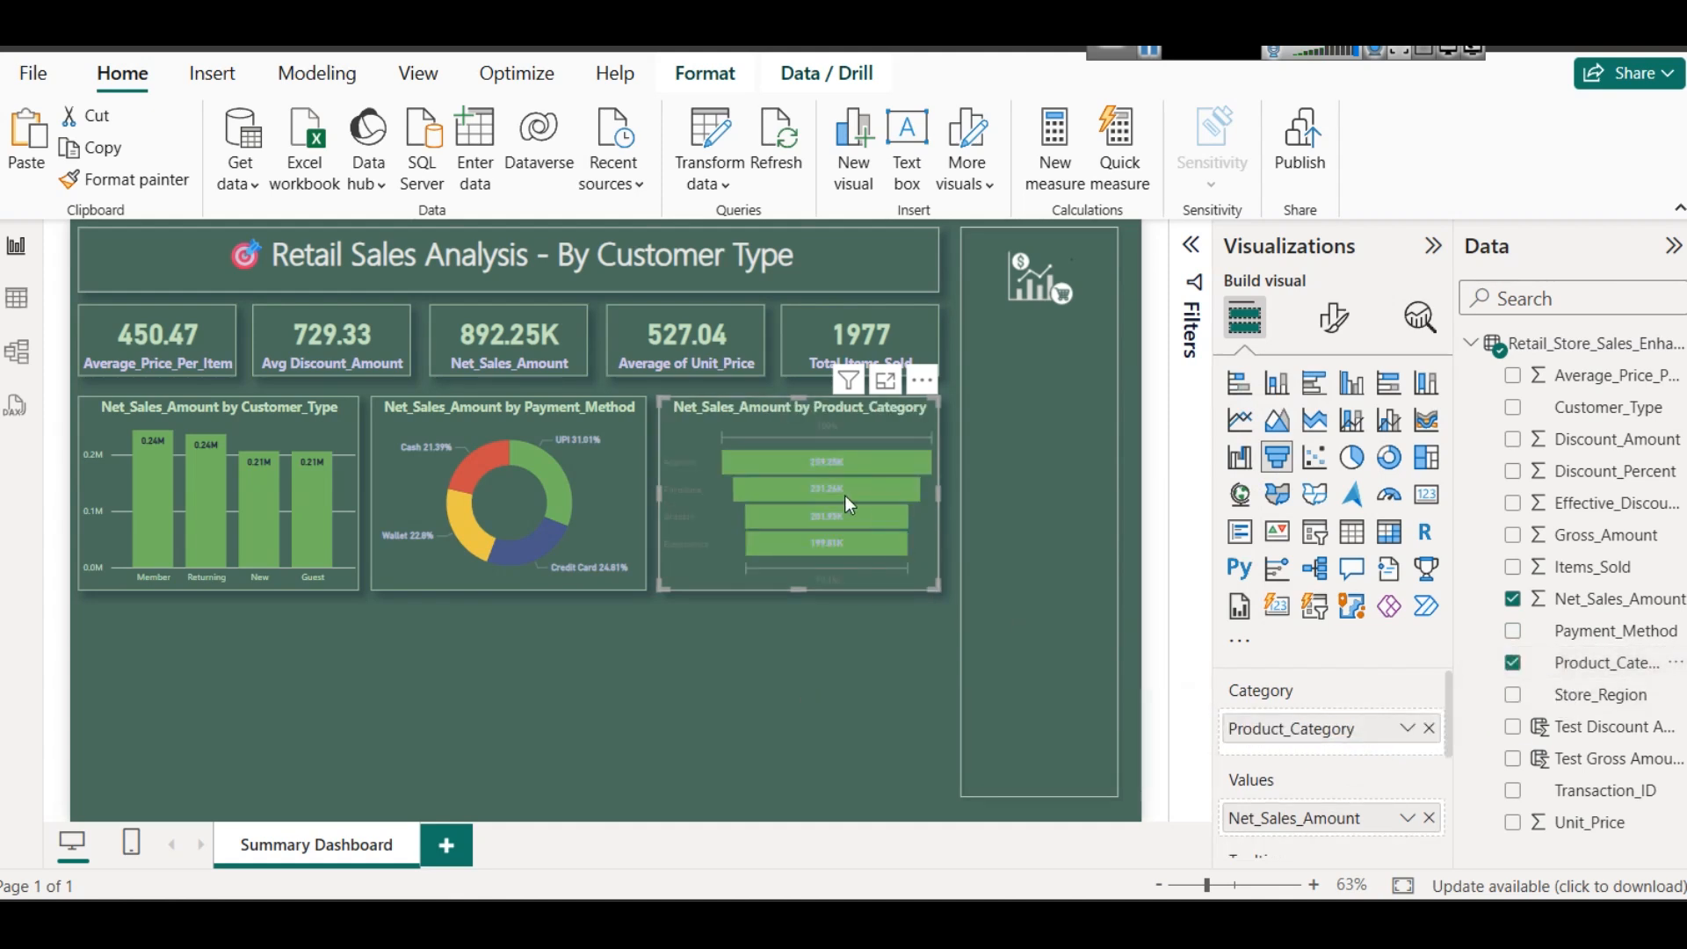
mouse_move(848, 503)
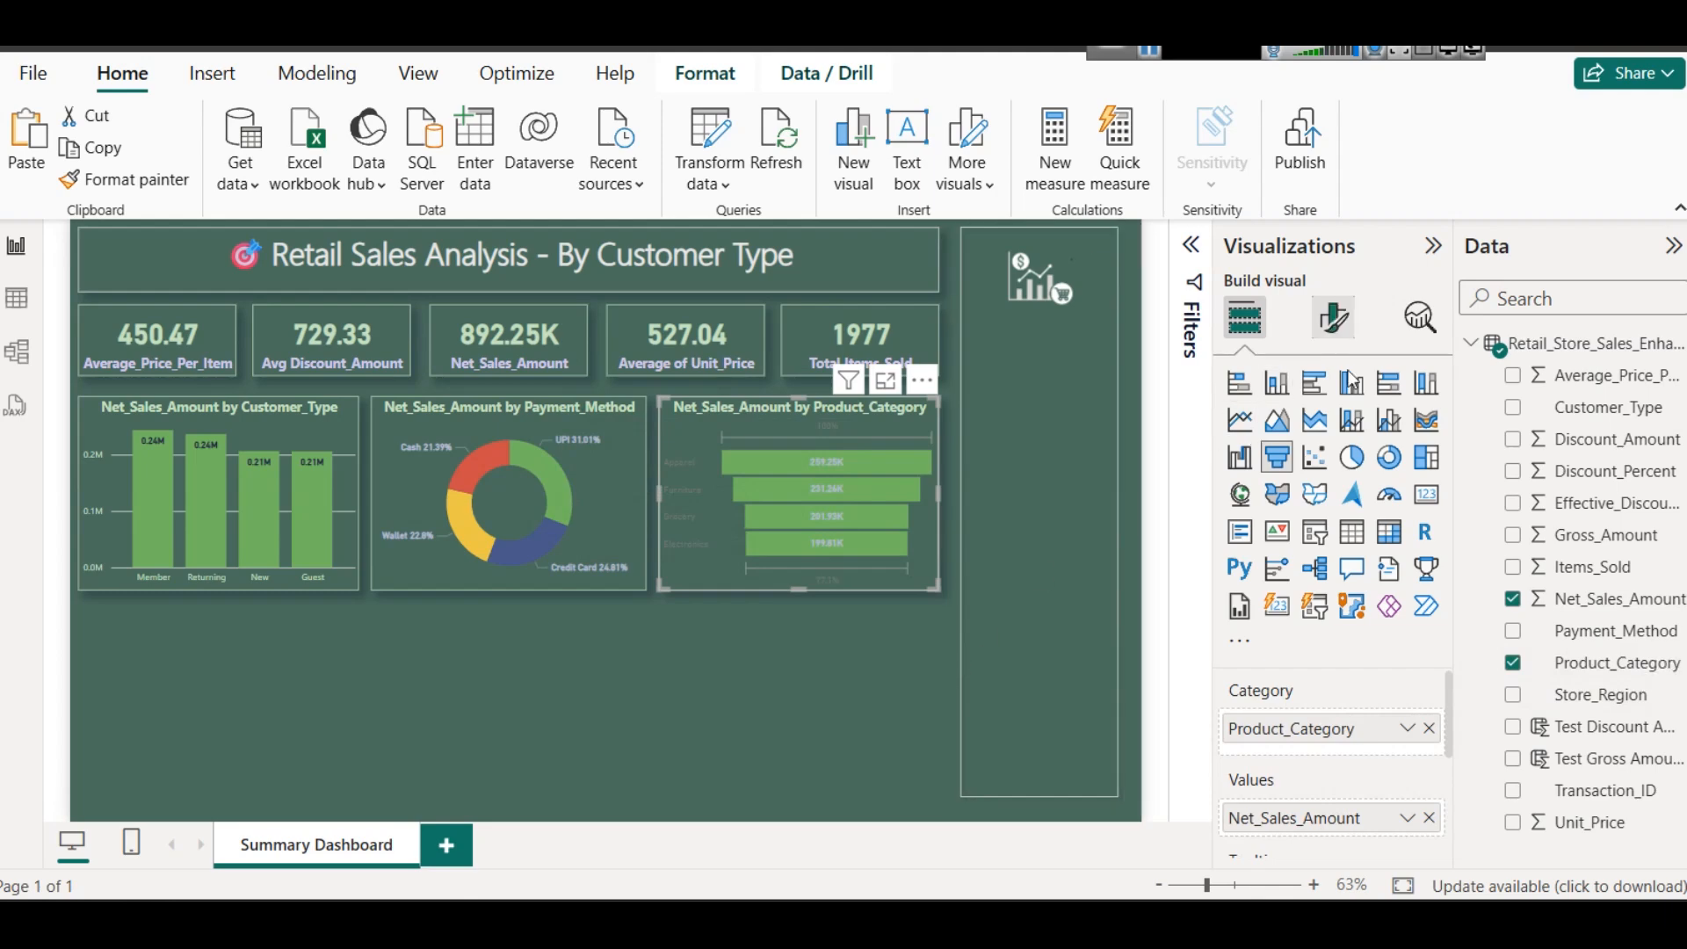
- Set the funnel chart's data label values to the light green theme color
click(1333, 345)
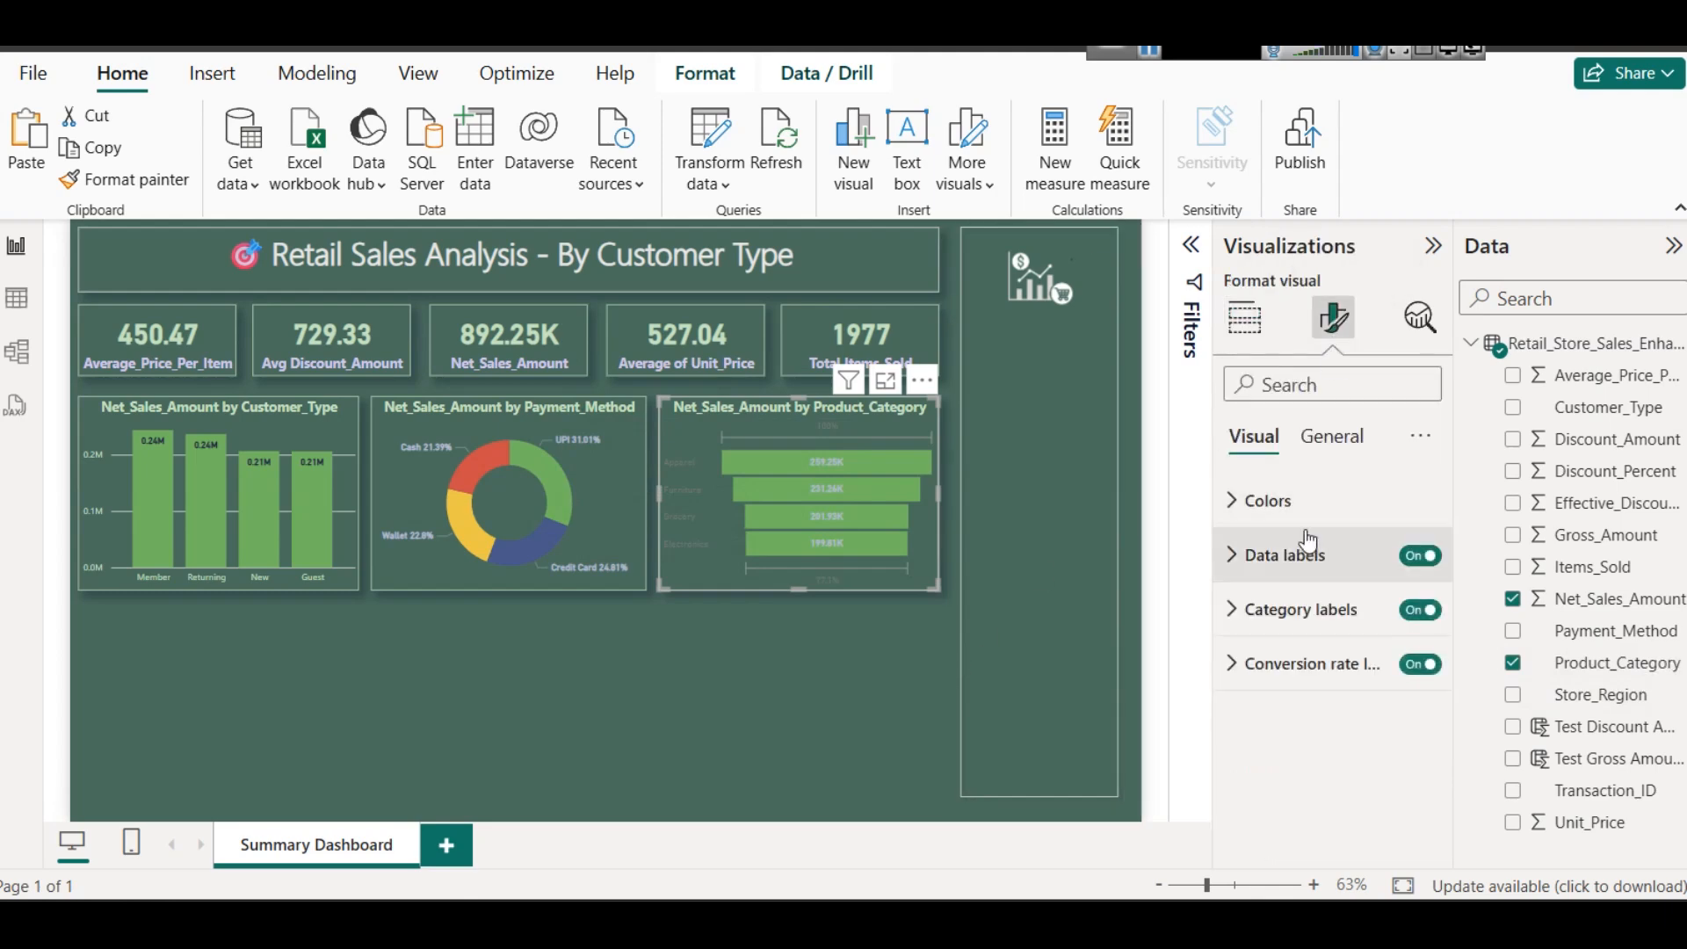
click(1304, 510)
click(1304, 508)
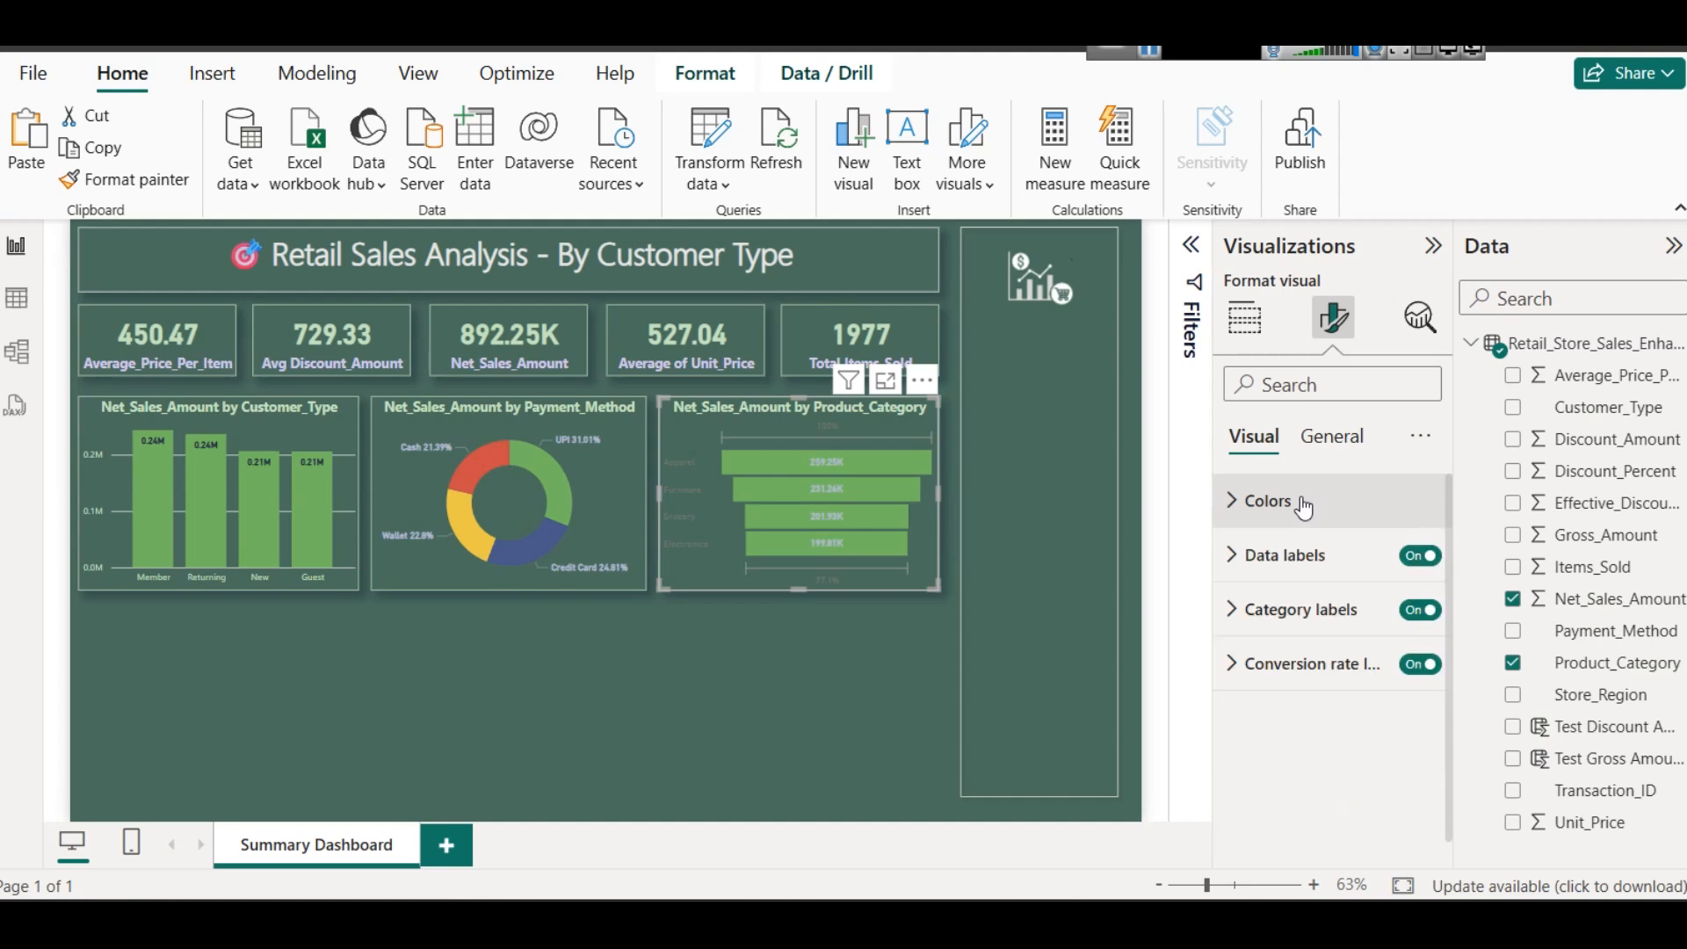
click(1291, 554)
scroll(1297, 615, down, 3)
click(1280, 606)
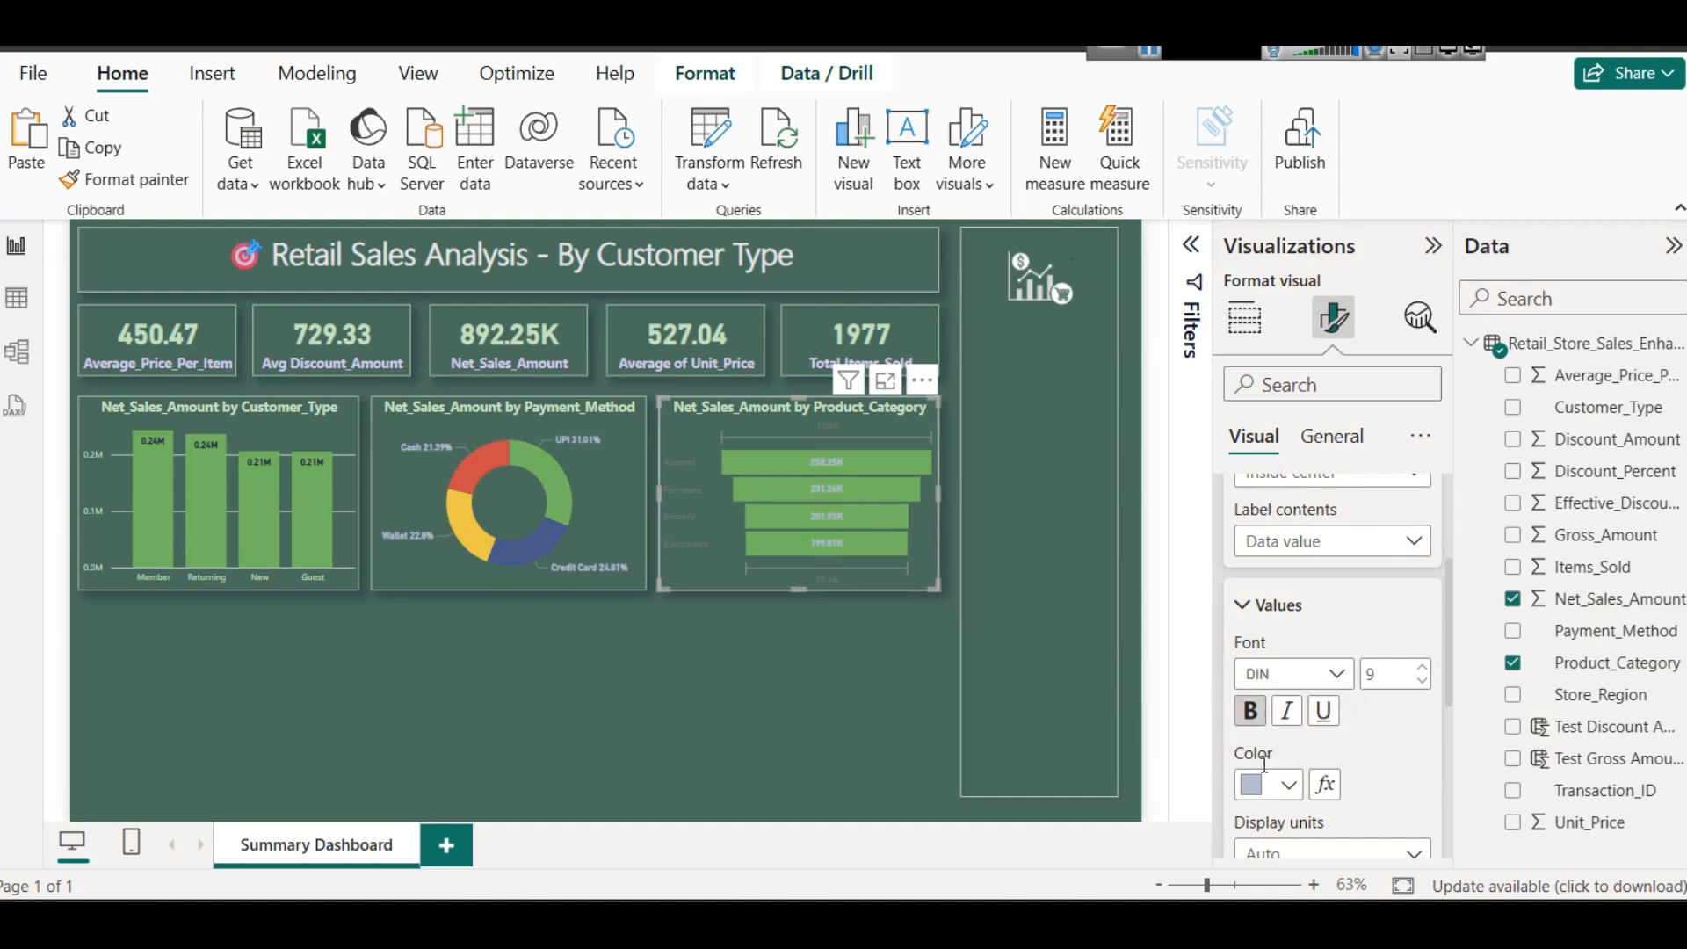
click(1285, 785)
click(1339, 425)
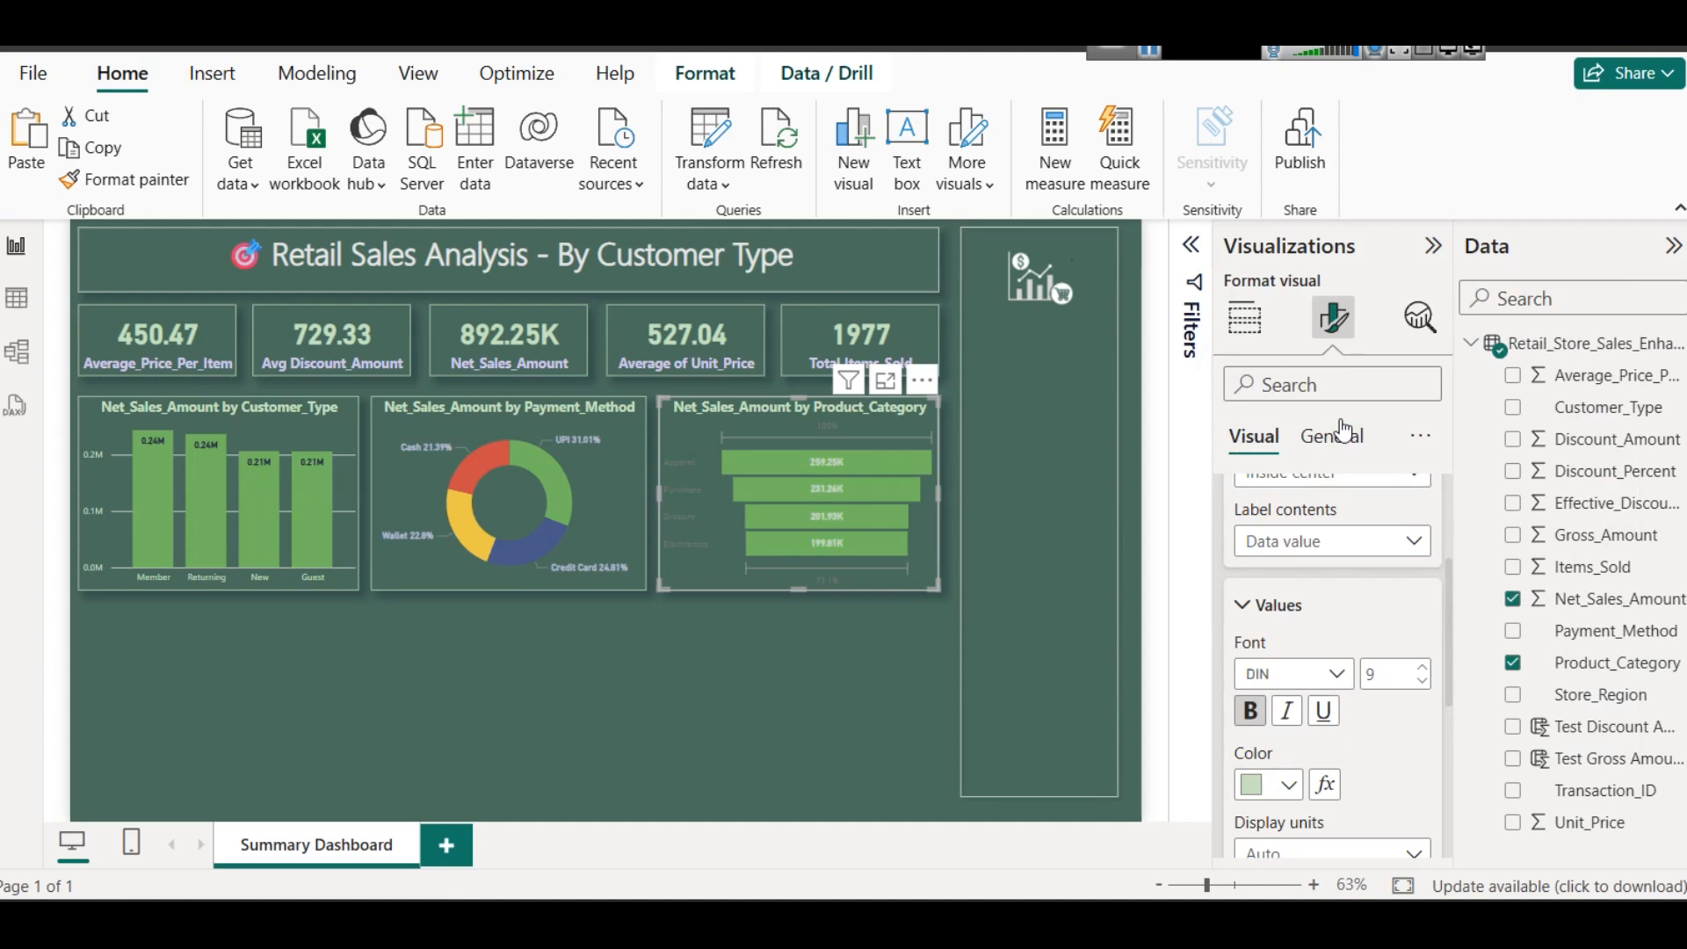
scroll(1243, 548, up, 3)
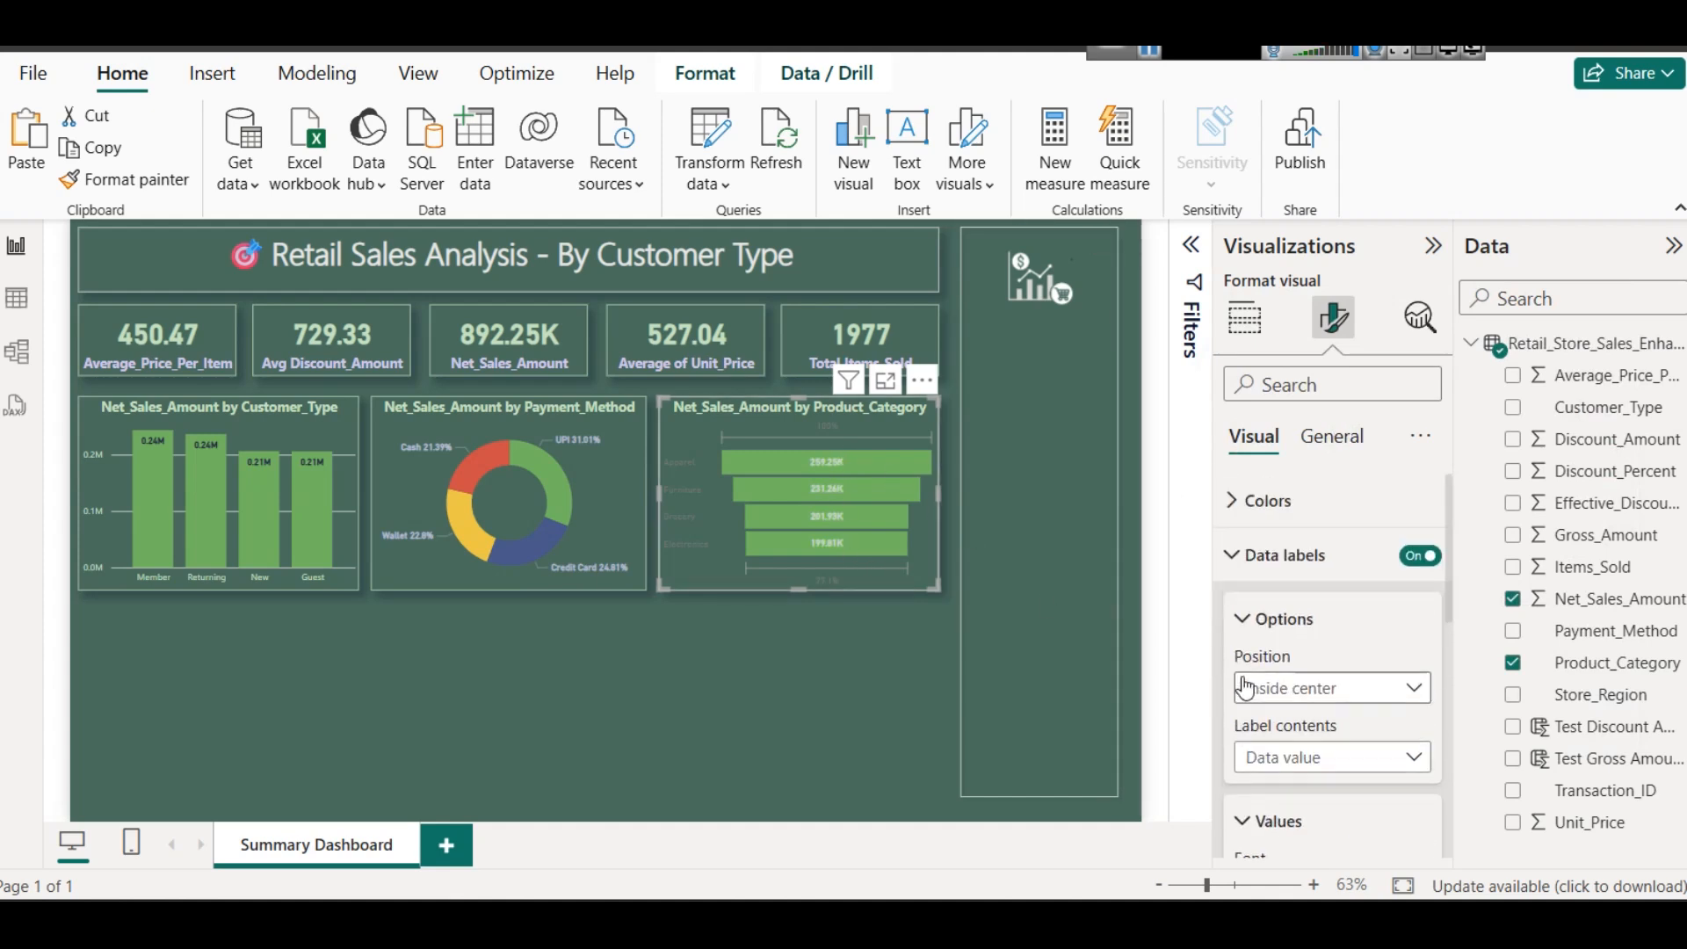
- Recolor the funnel chart's category labels, trying light green before settling on the light blue-gray theme color
click(1243, 552)
click(1239, 611)
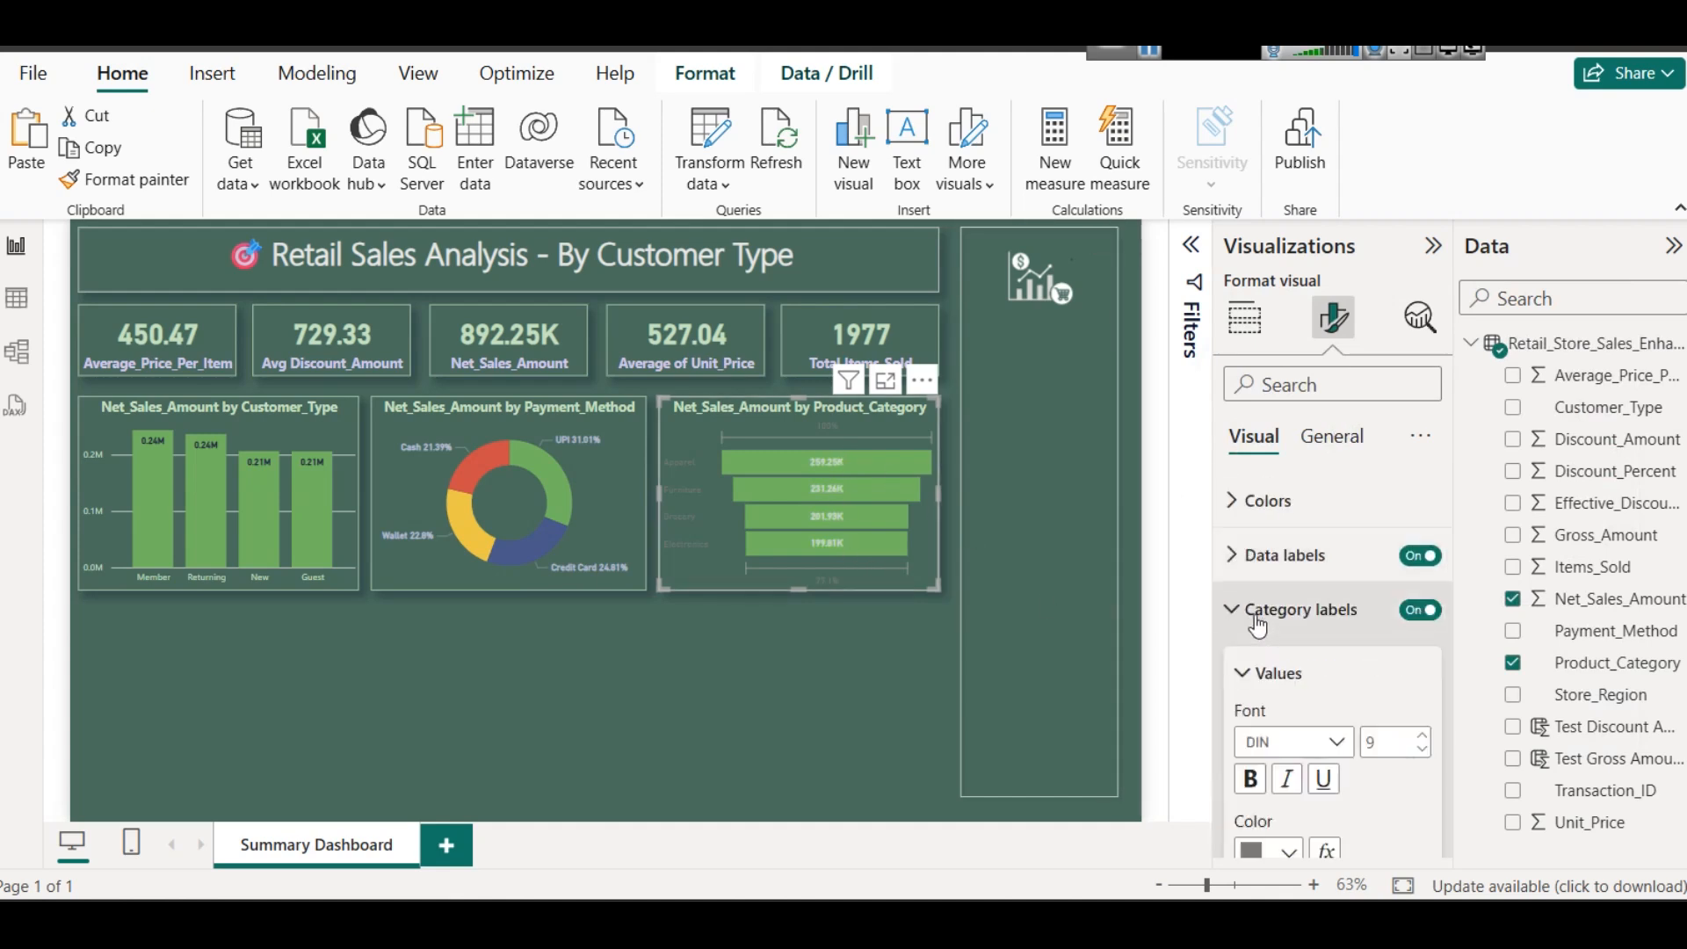
scroll(1255, 703, down, 2)
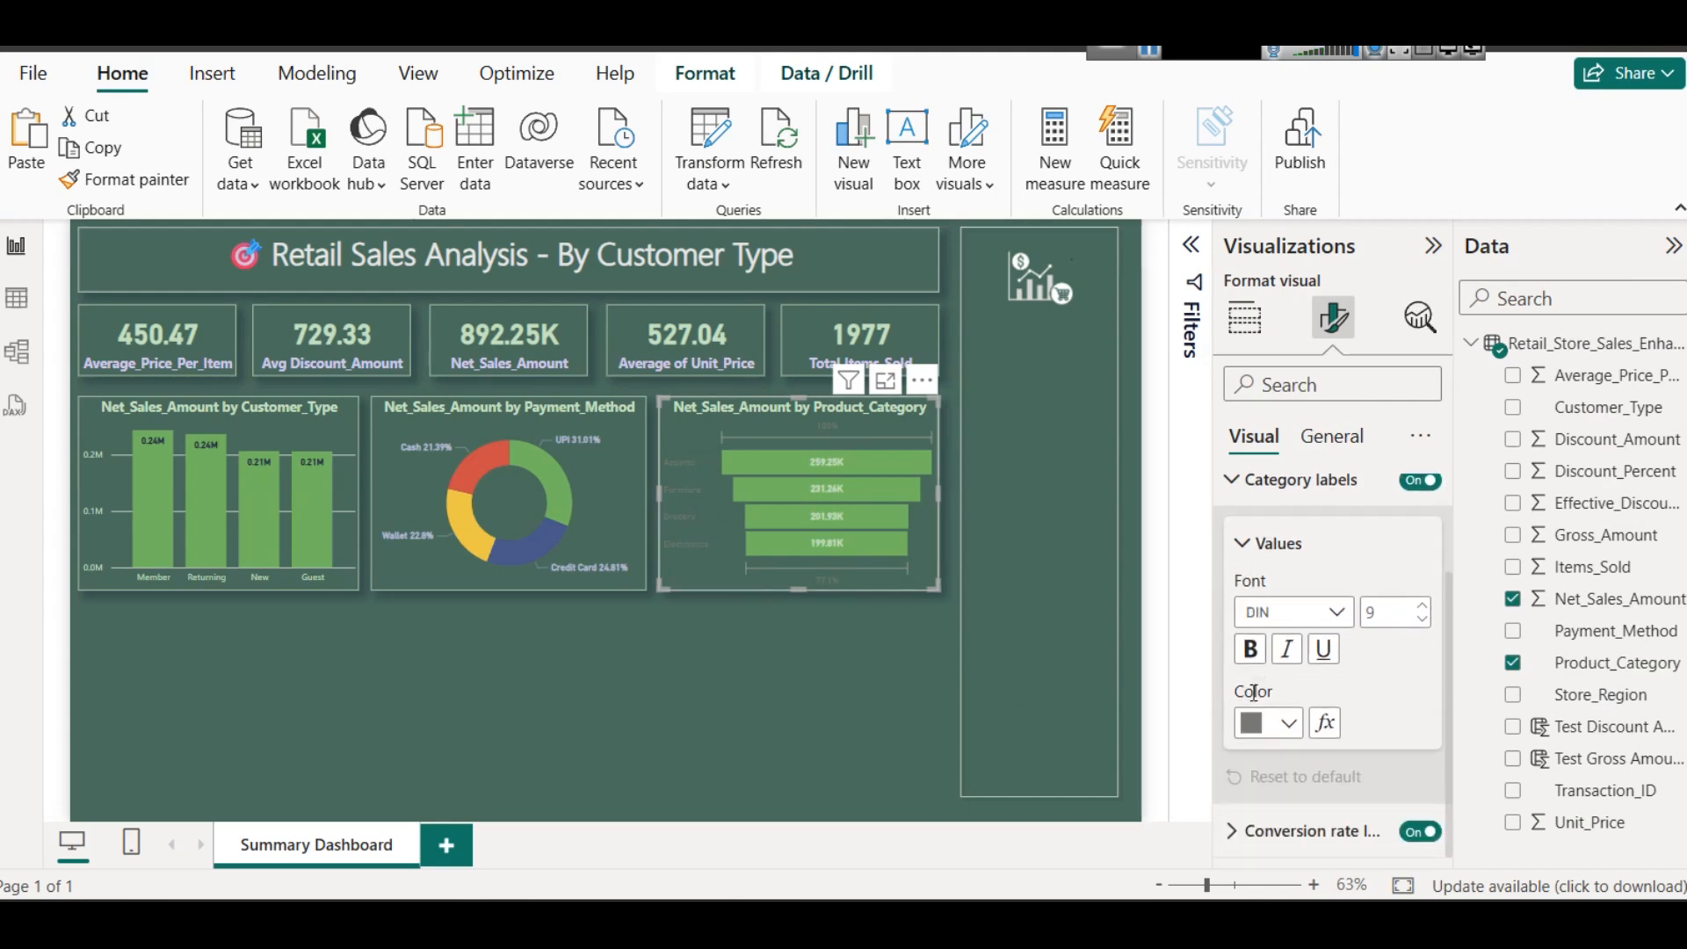
click(1266, 722)
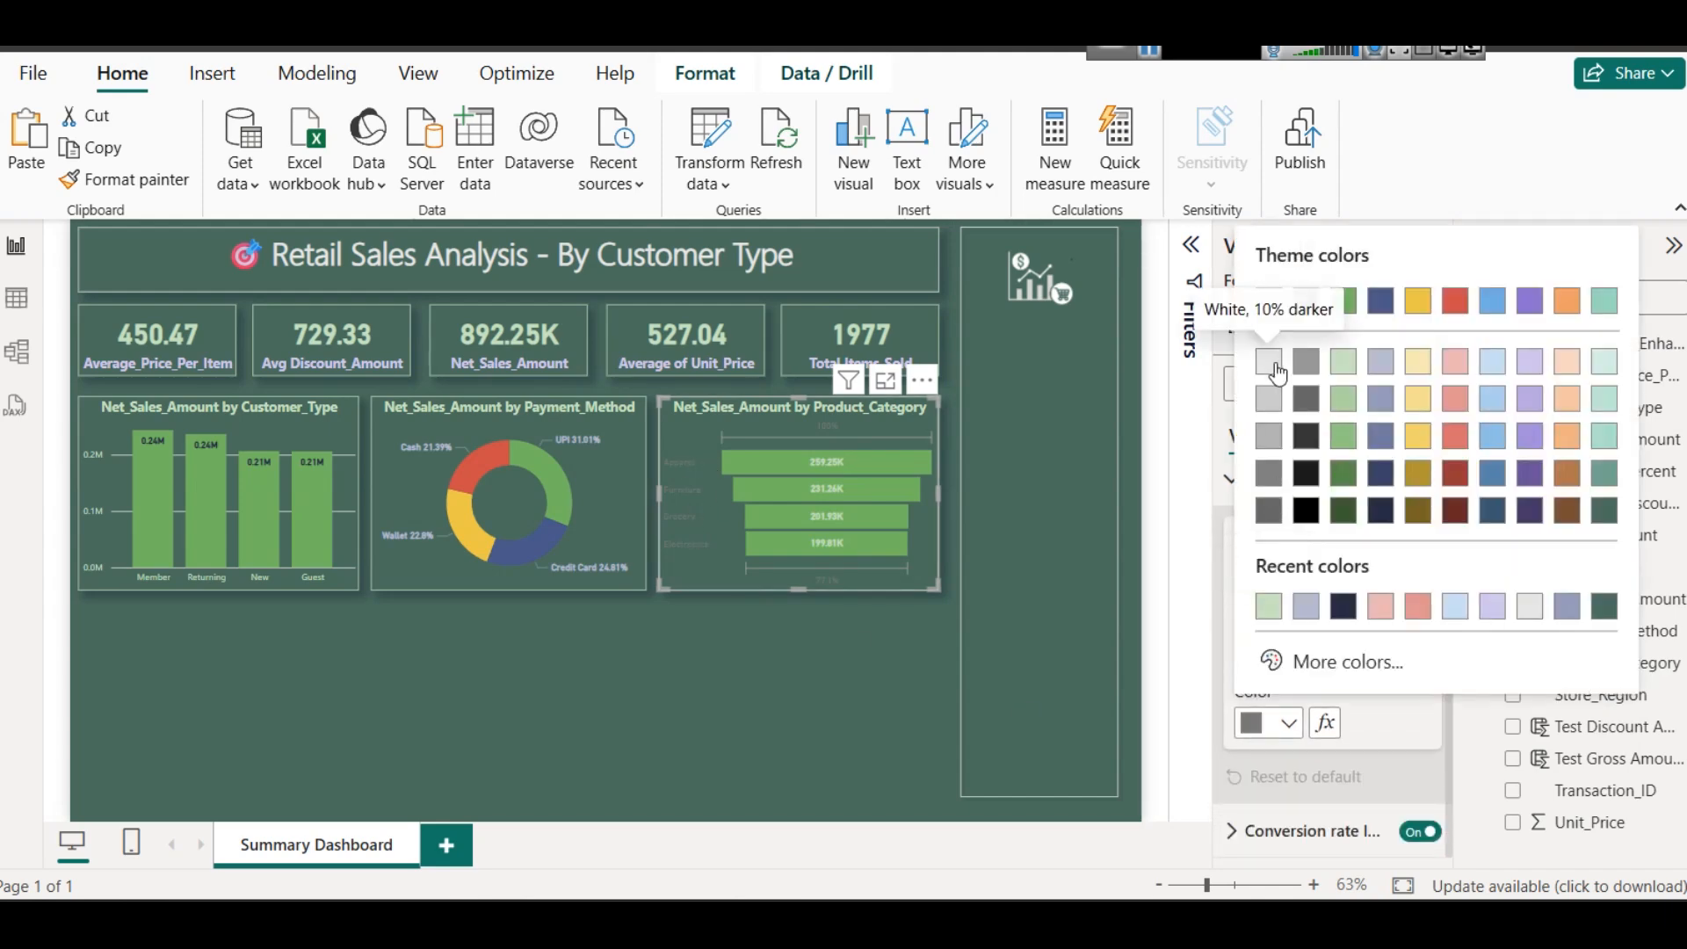
click(1336, 361)
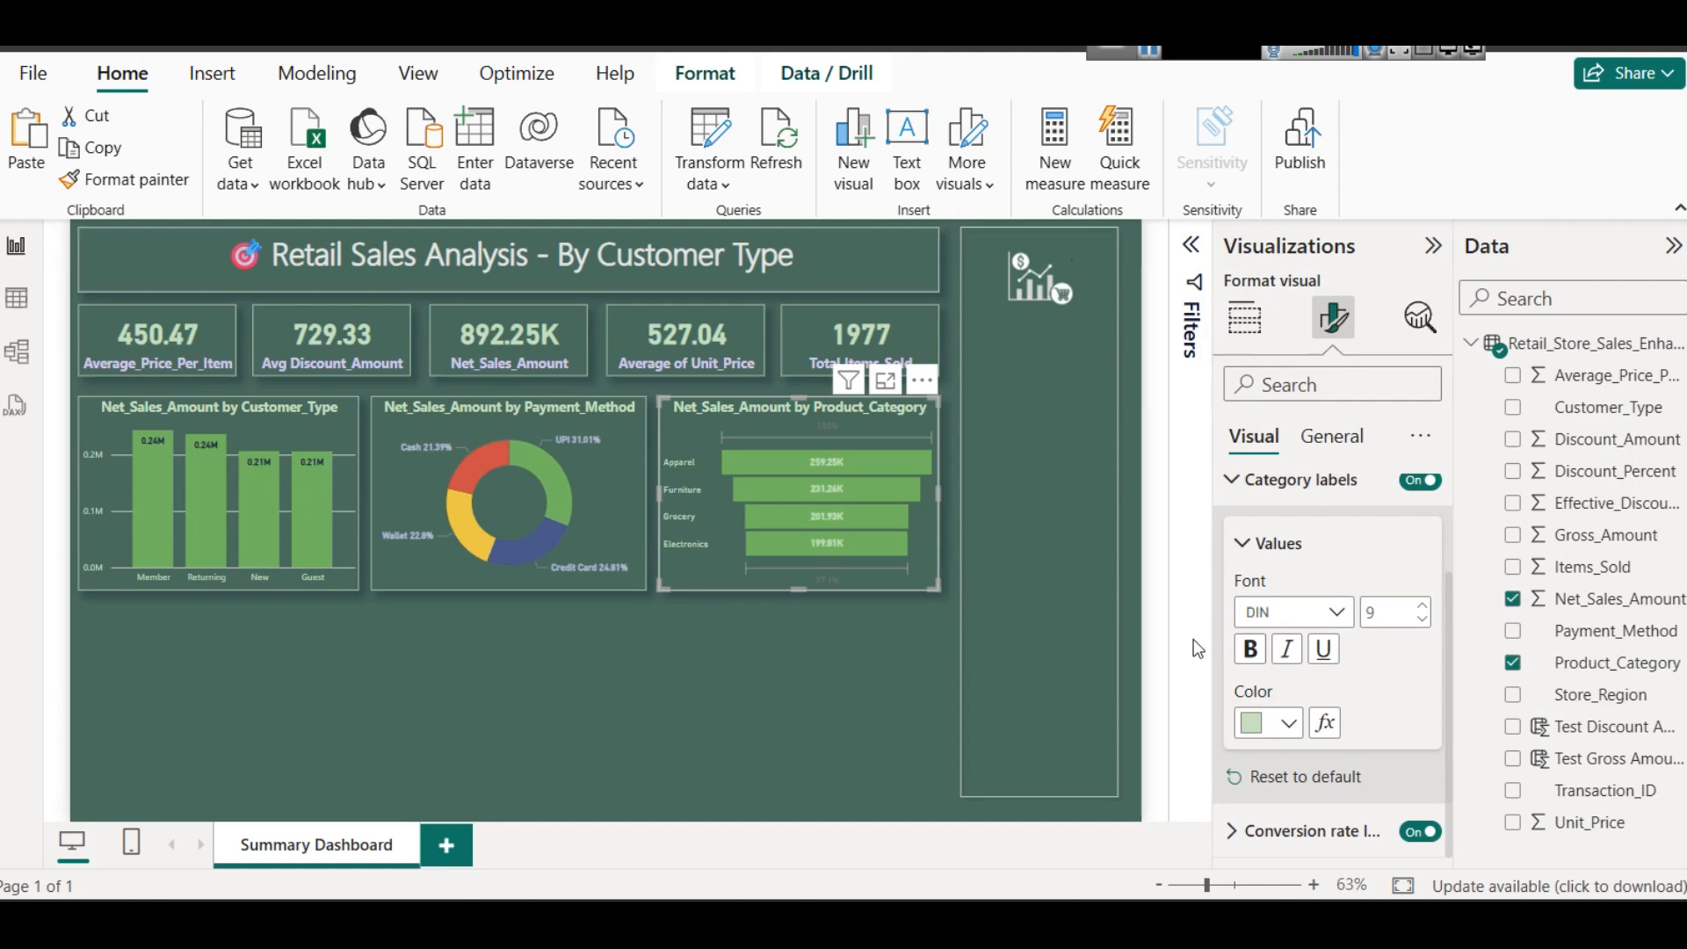
click(1288, 724)
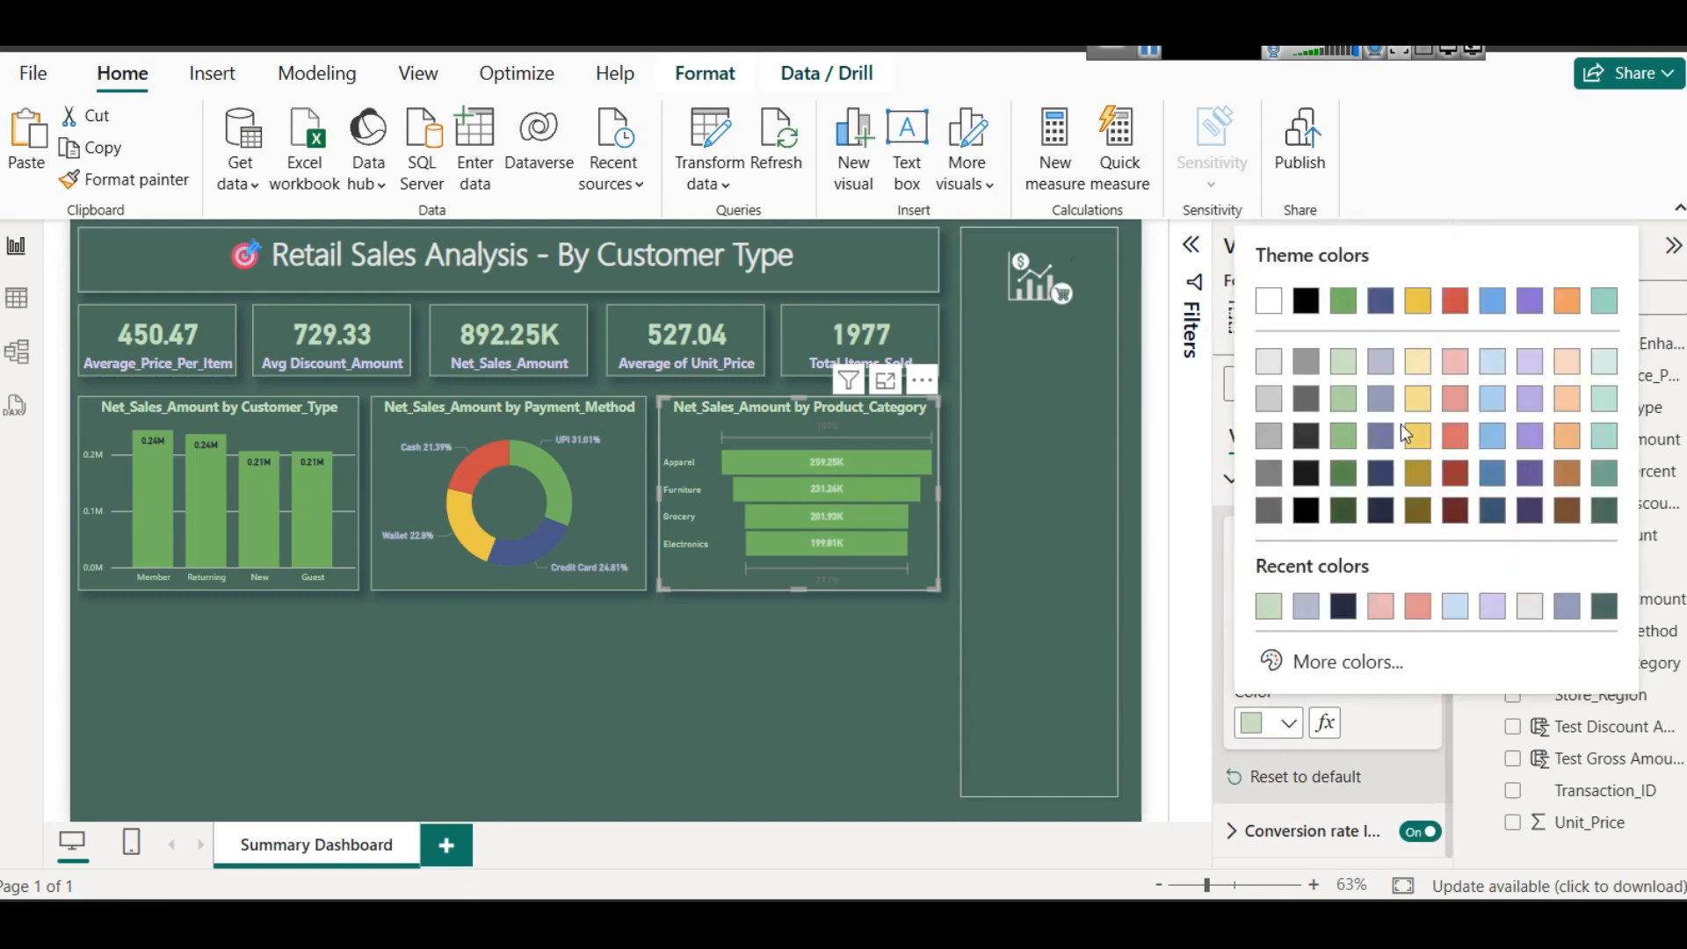
click(1389, 357)
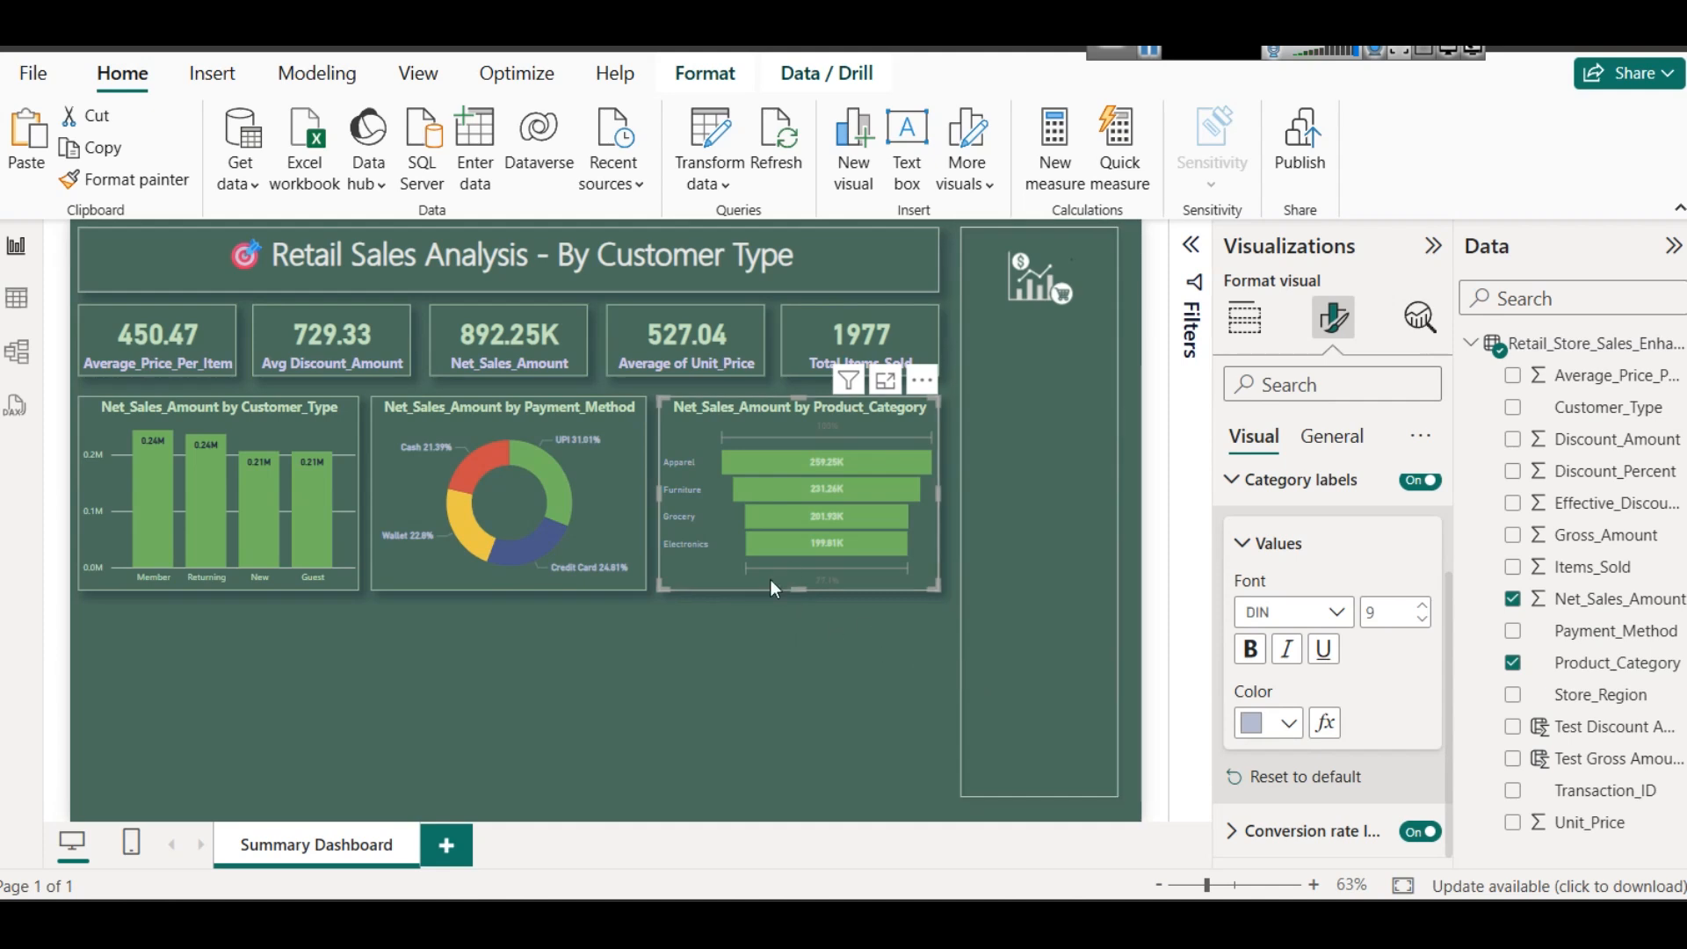
- Set the funnel chart's conversion rate labels to the light yellow theme color and deselect the chart
click(1283, 831)
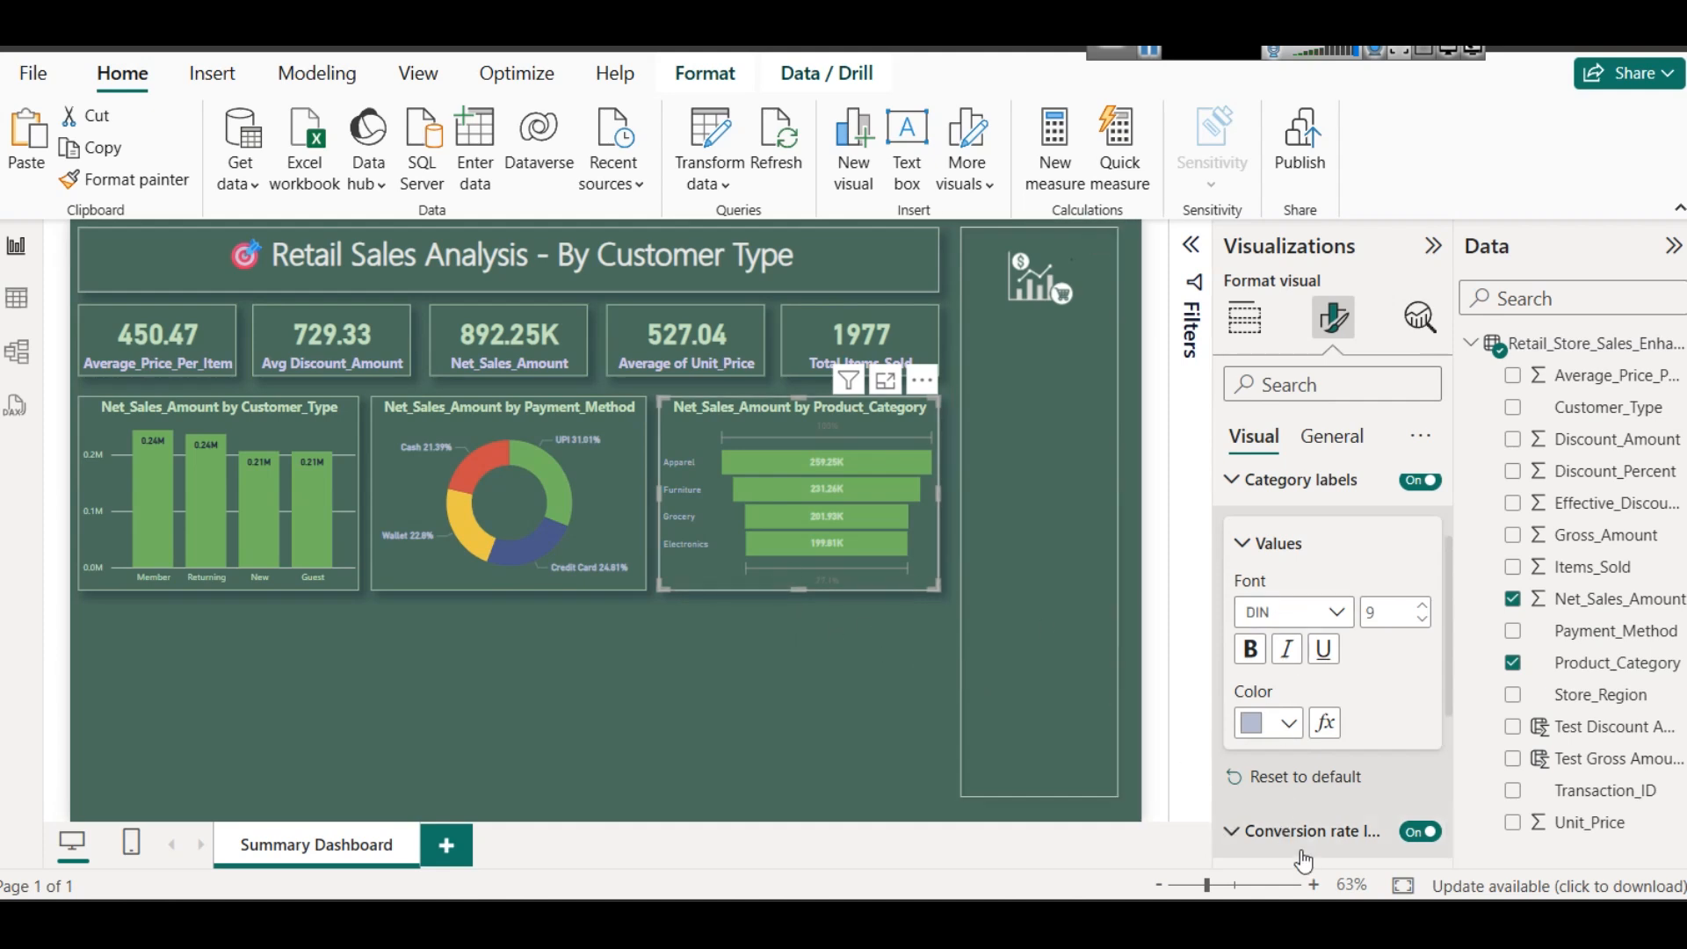
click(1276, 809)
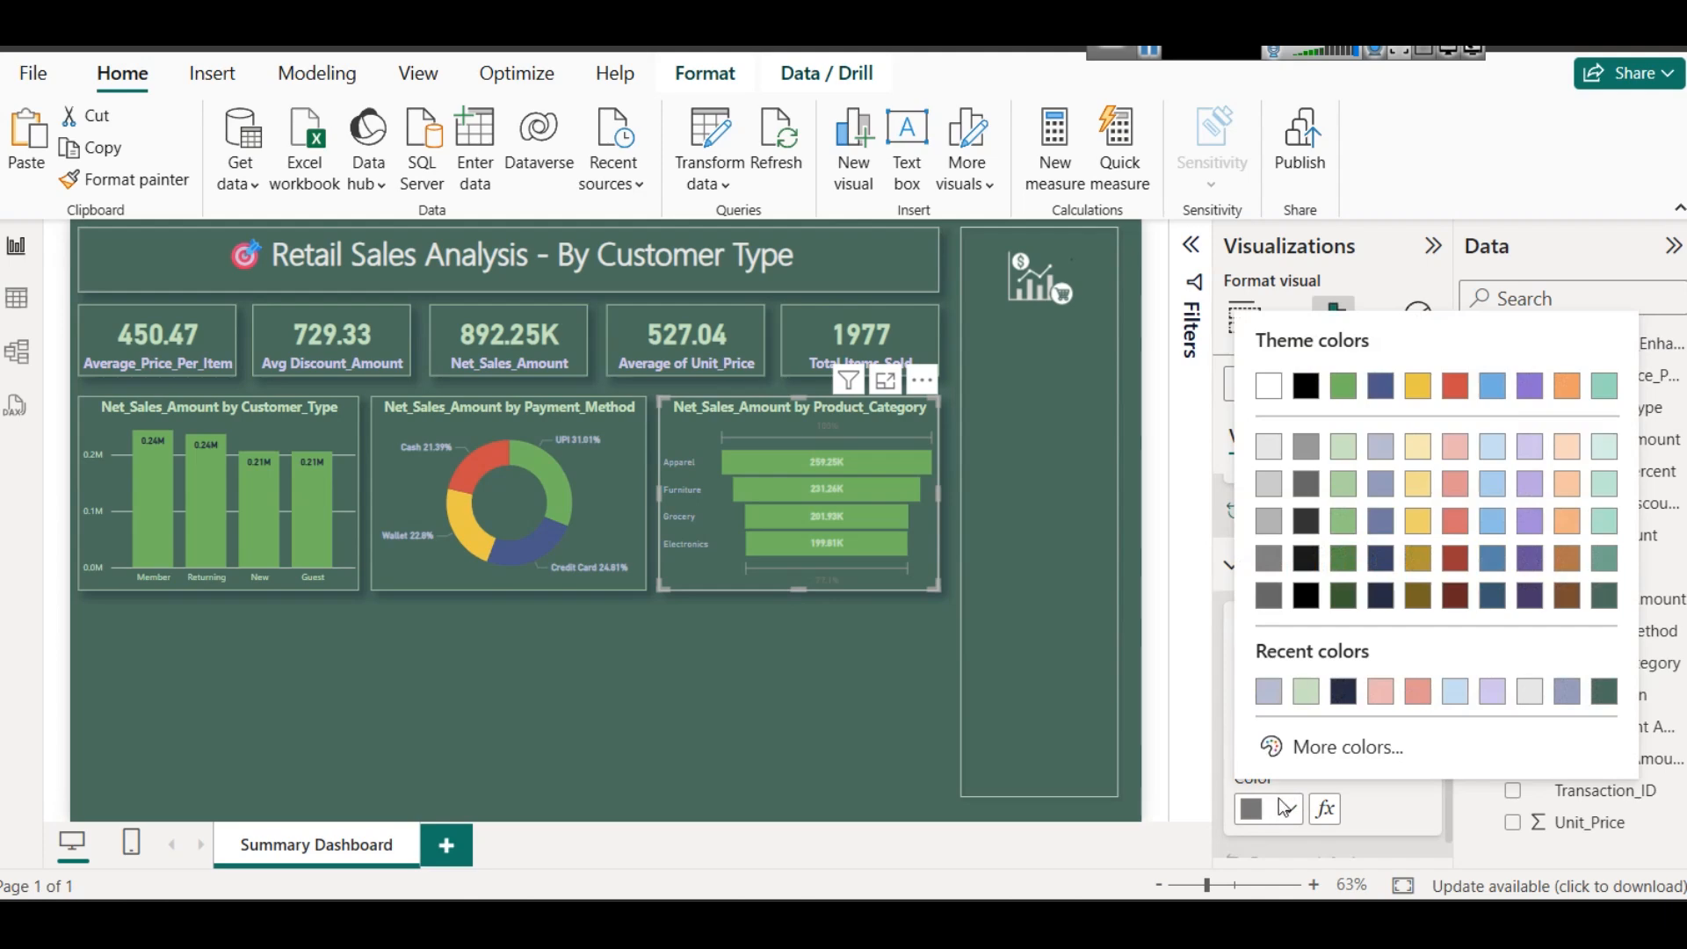
click(1421, 462)
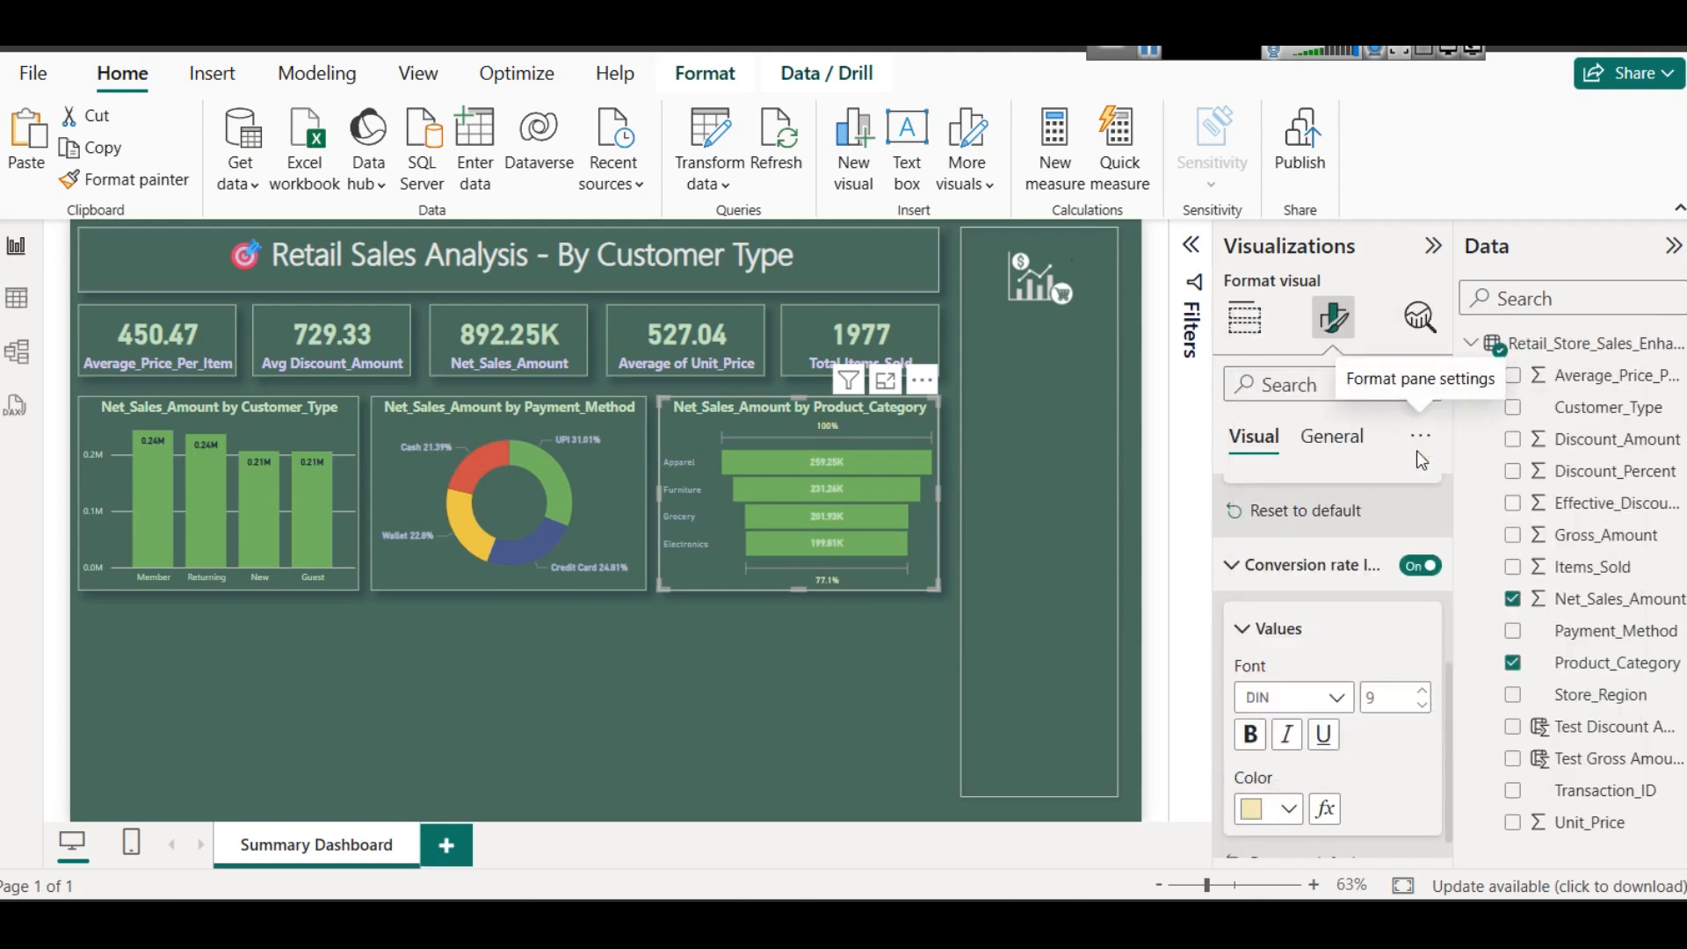
click(904, 670)
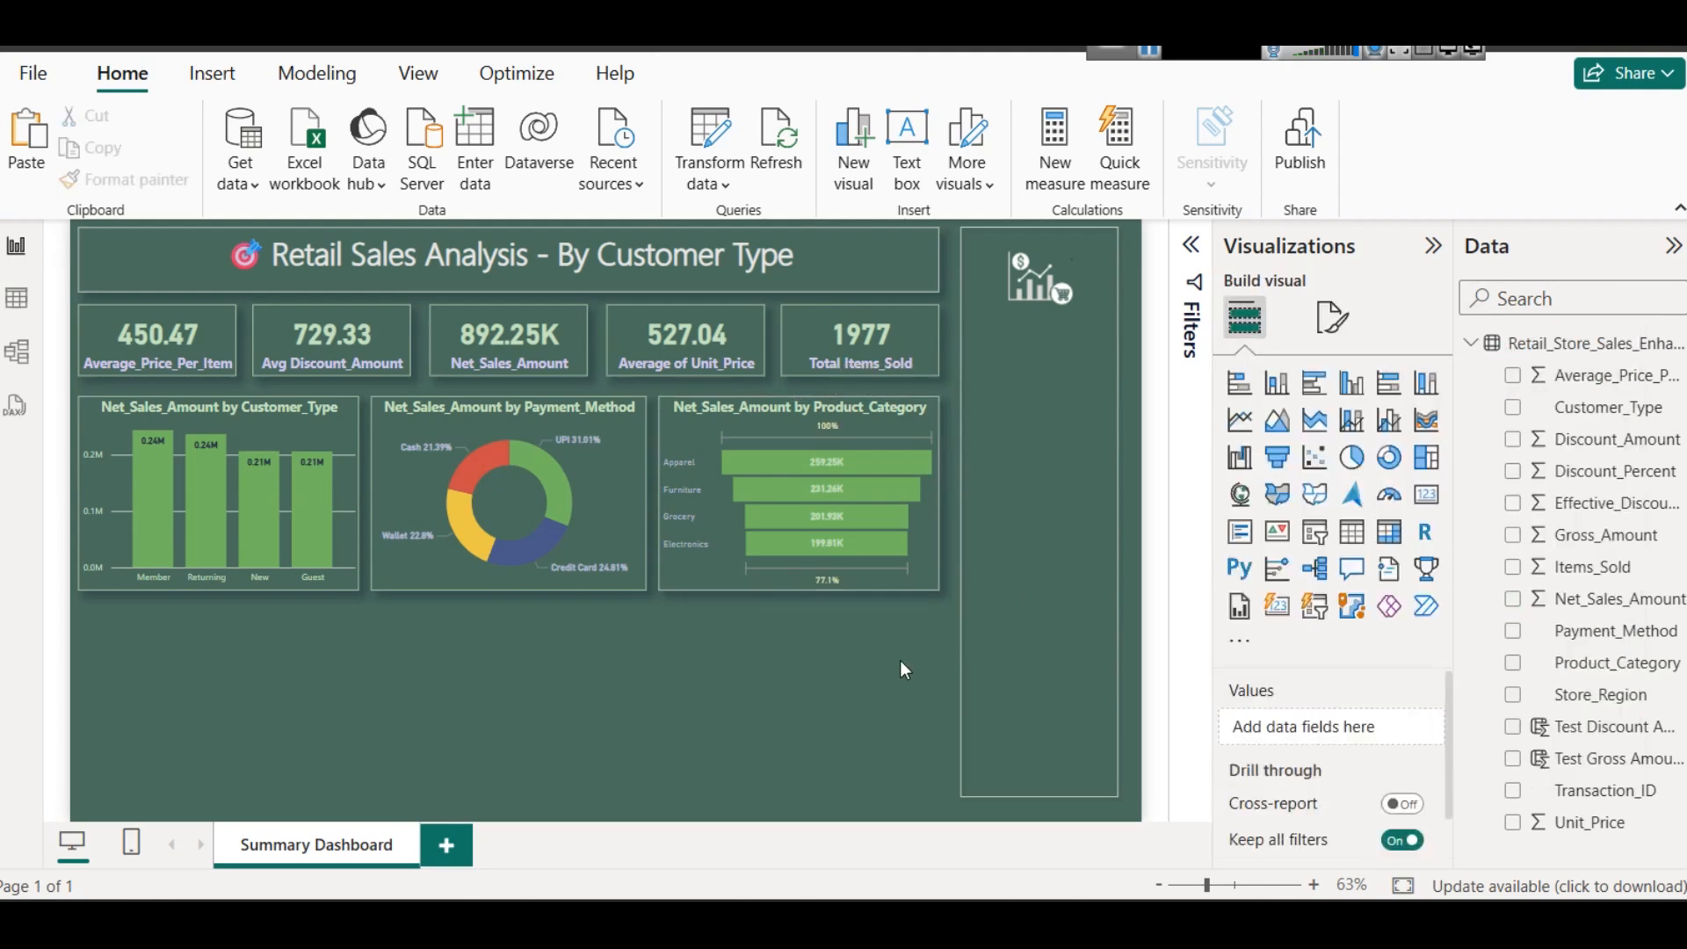
- Examine the funnel chart in focus mode, checking the details of the Apparel and Grocery bars, and return to the report
click(889, 425)
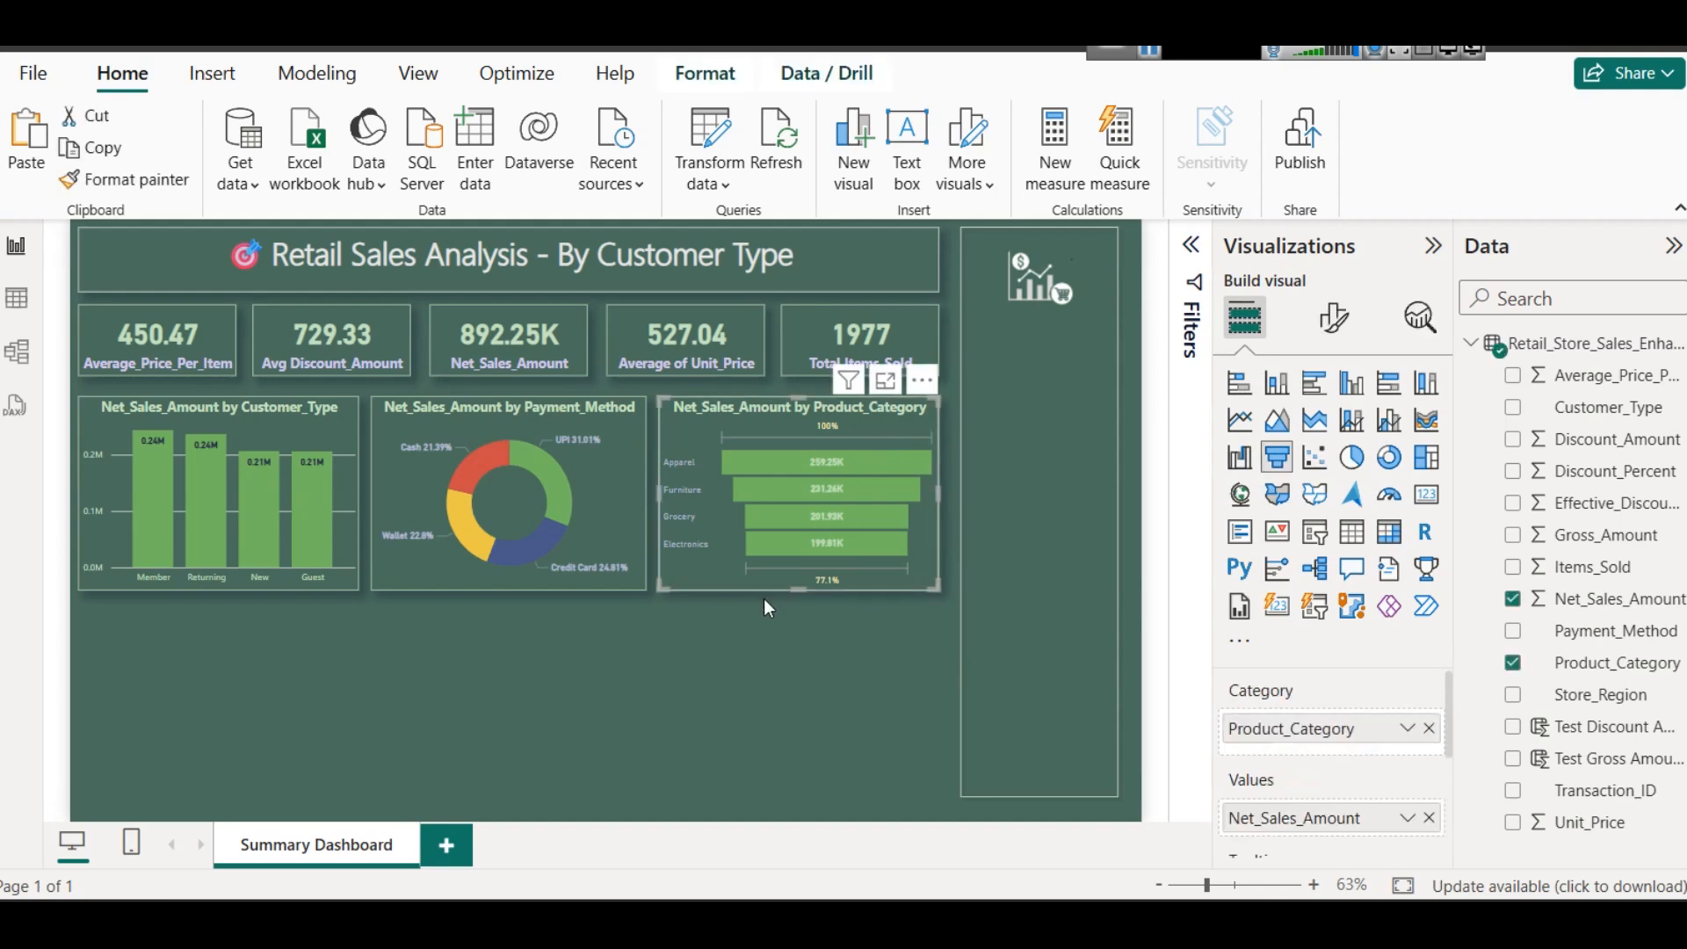
click(890, 383)
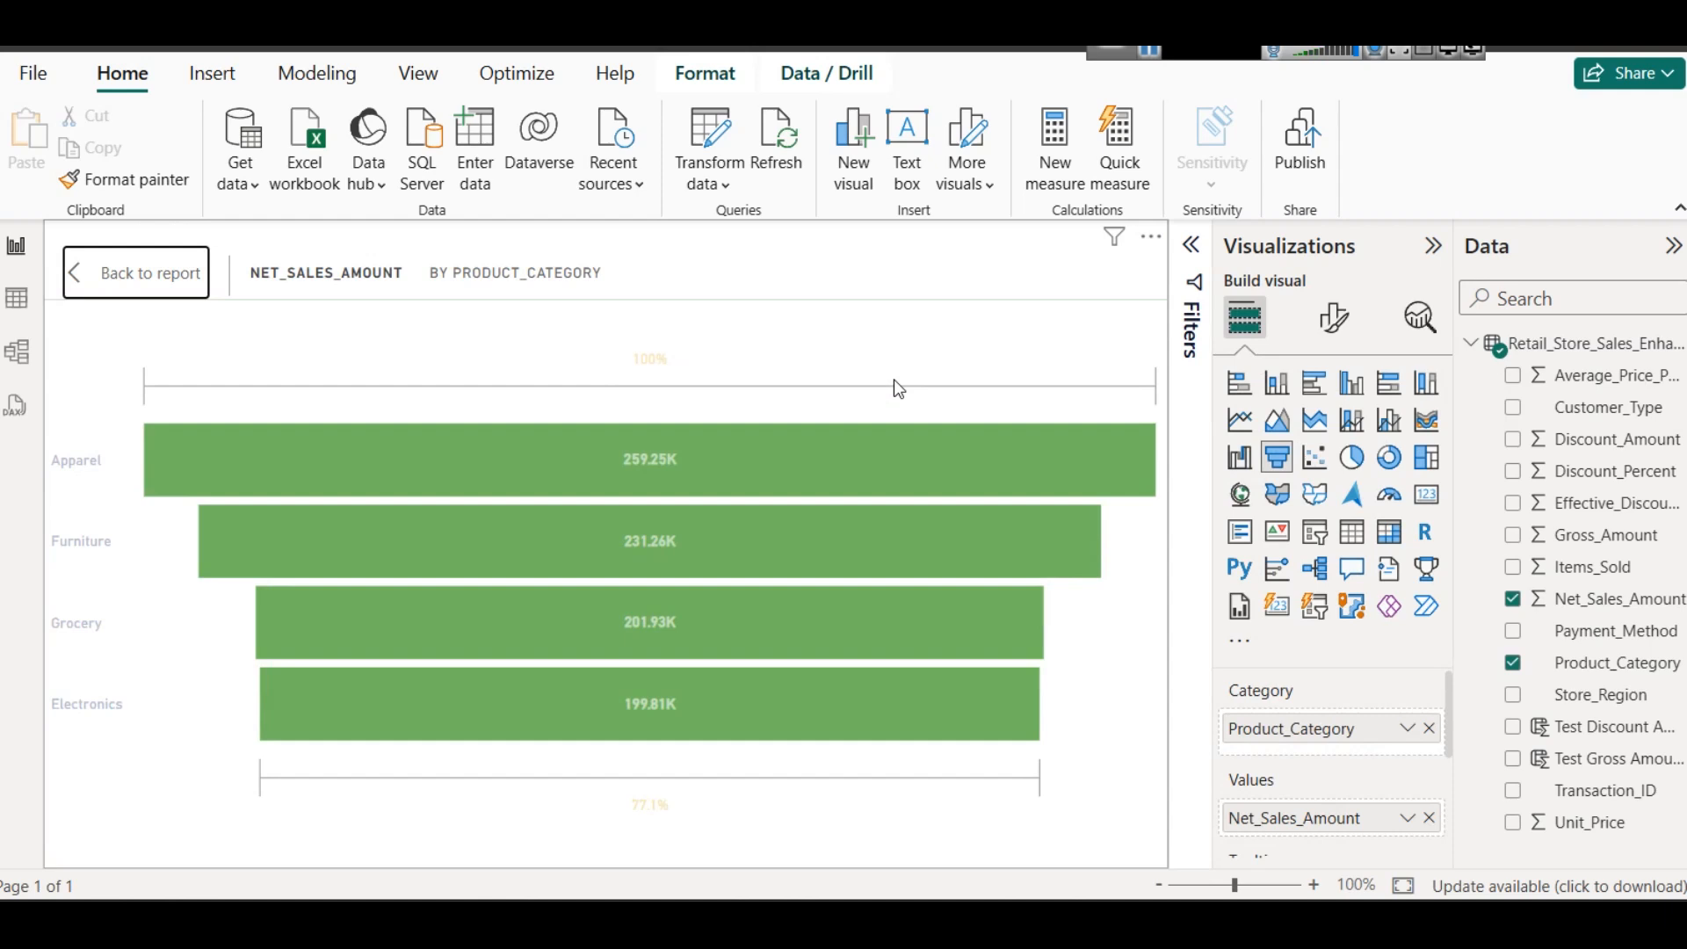
mouse_move(528, 483)
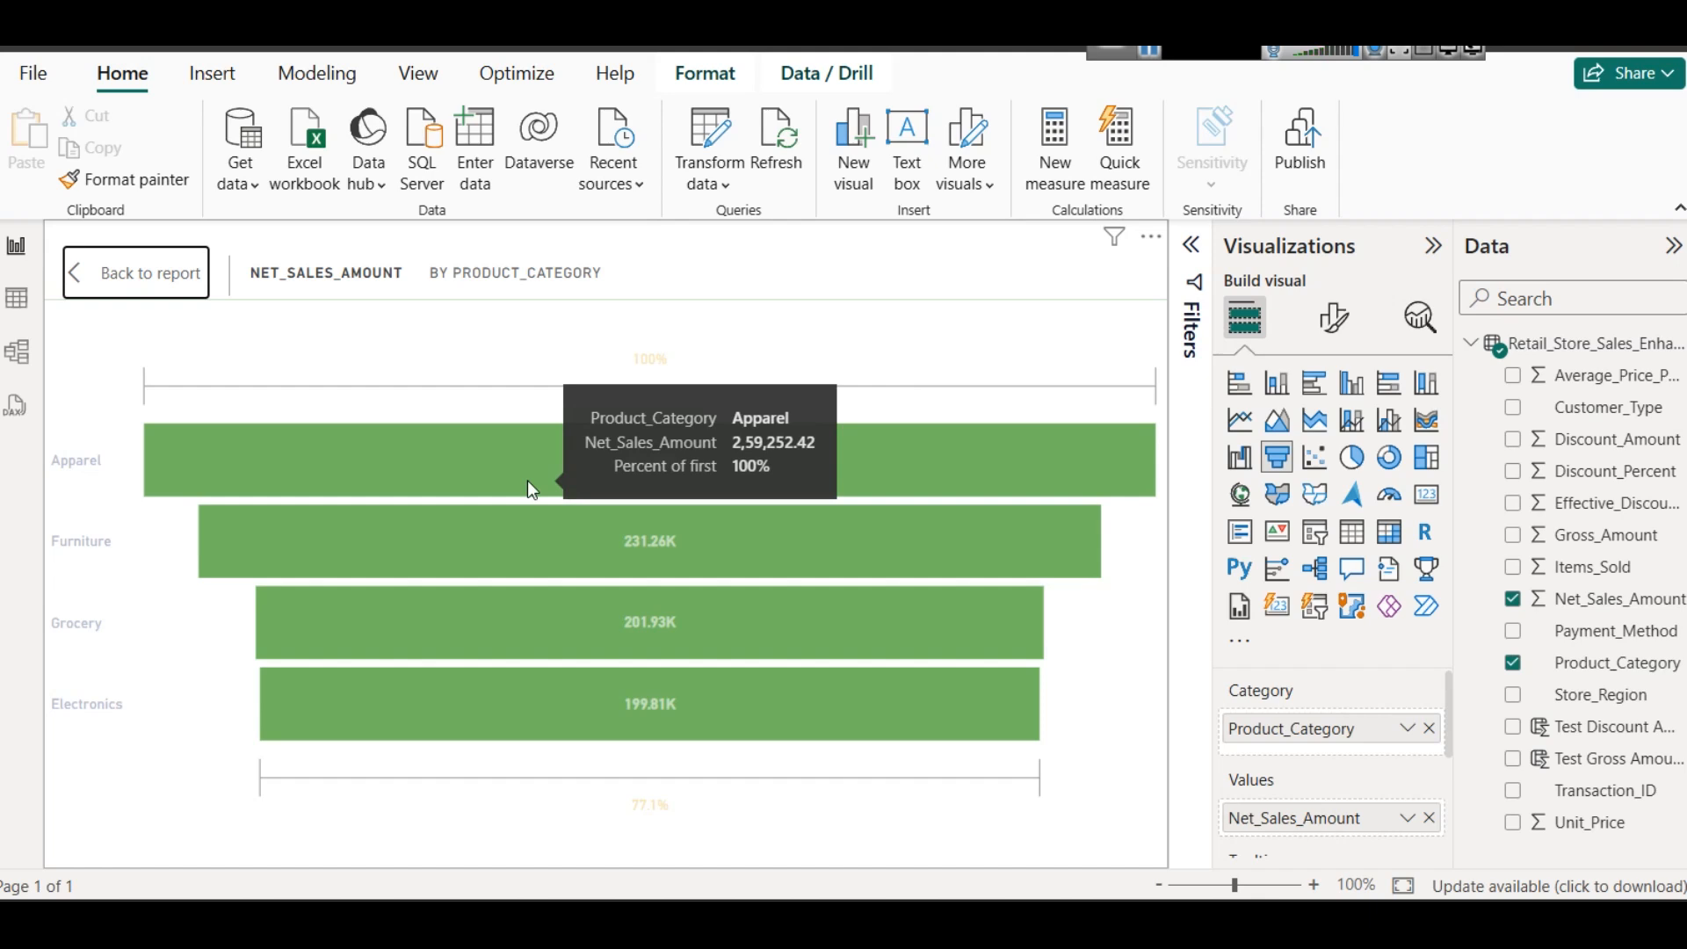
mouse_move(706, 629)
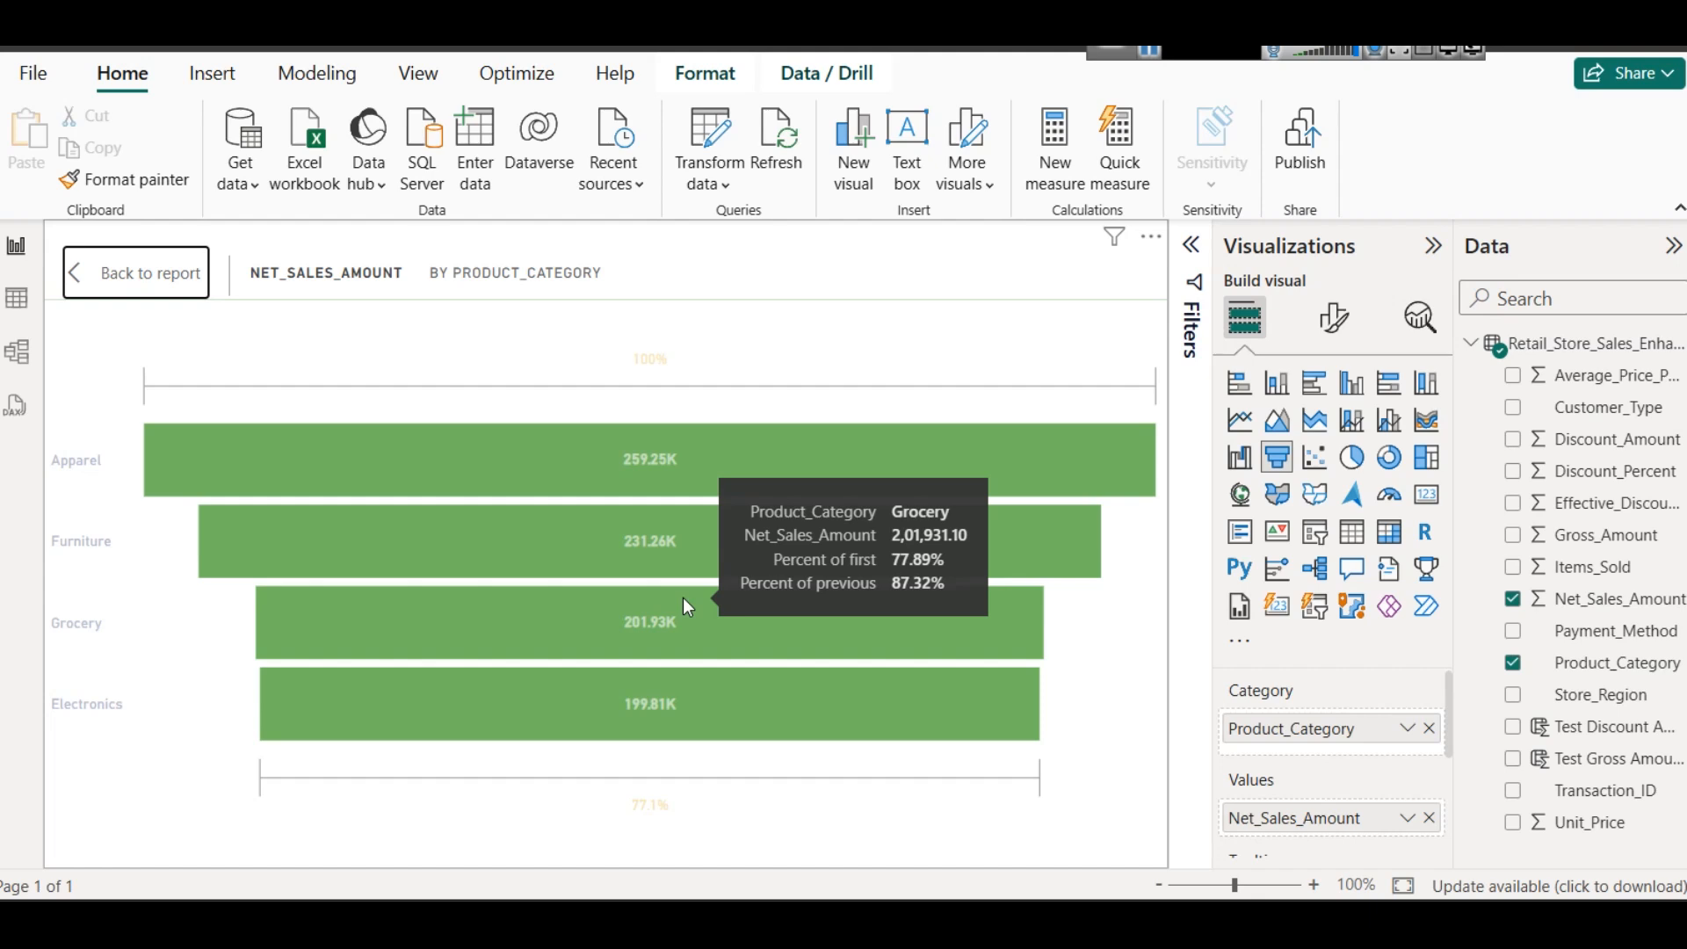
mouse_move(676, 461)
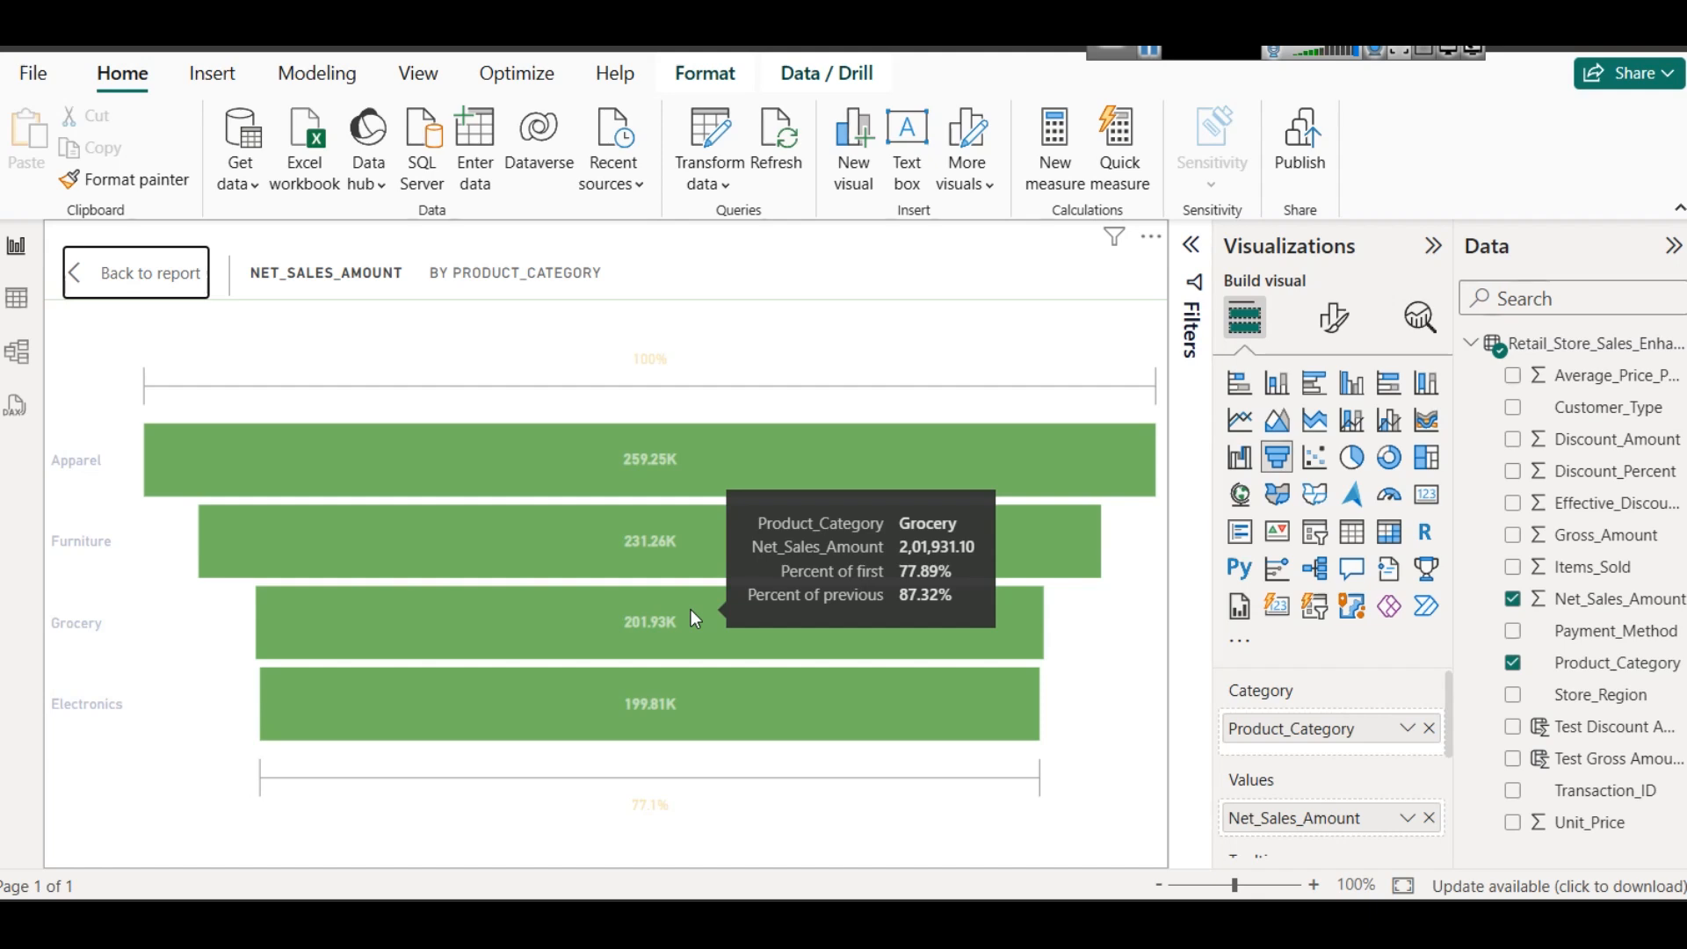
click(118, 272)
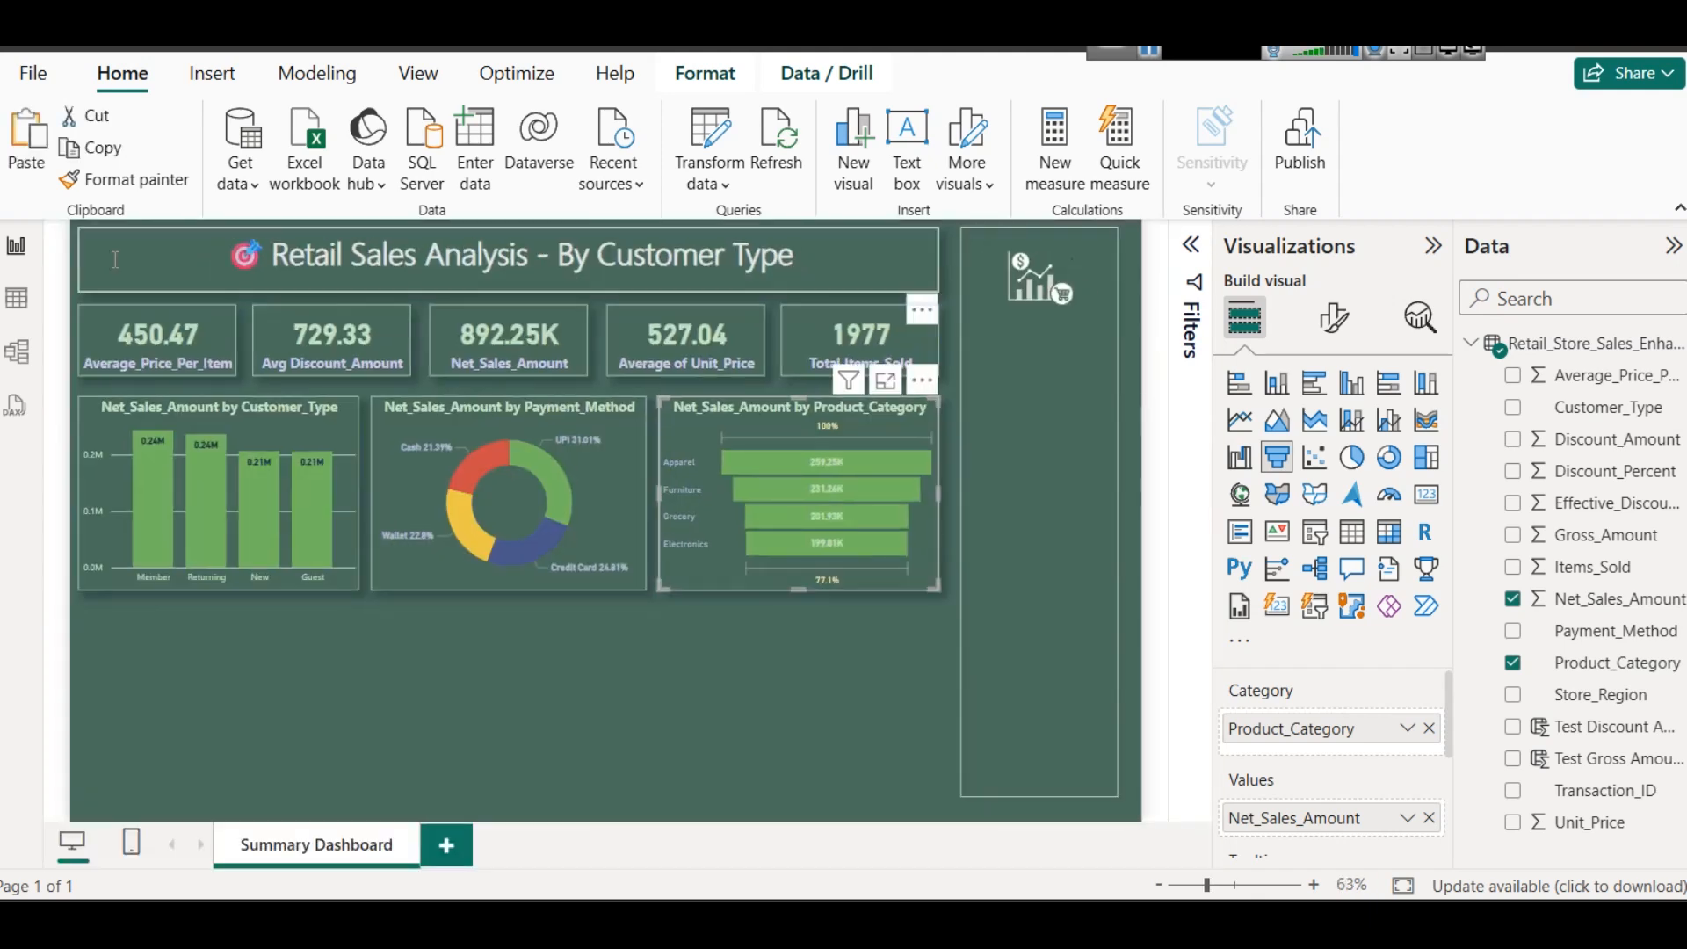
- Insert an empty slicer and place it in the sidebar just below the icon, fitted to the sidebar's width and shortened
click(756, 653)
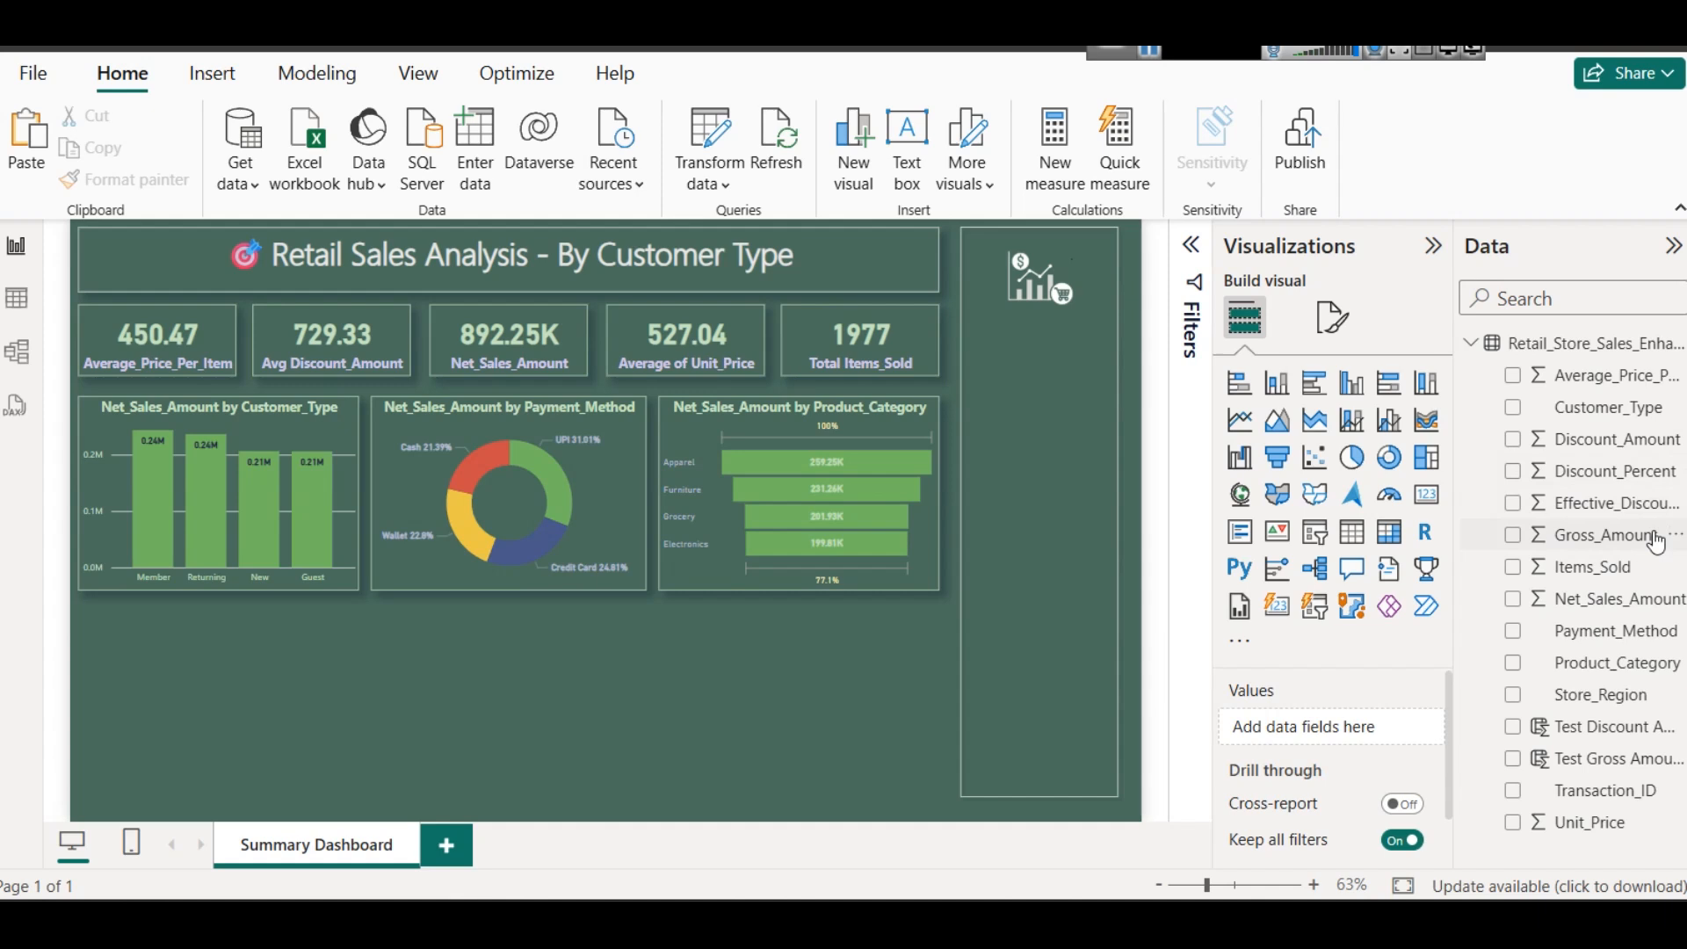
click(1315, 532)
drag(185, 609, 943, 383)
drag(841, 421, 965, 406)
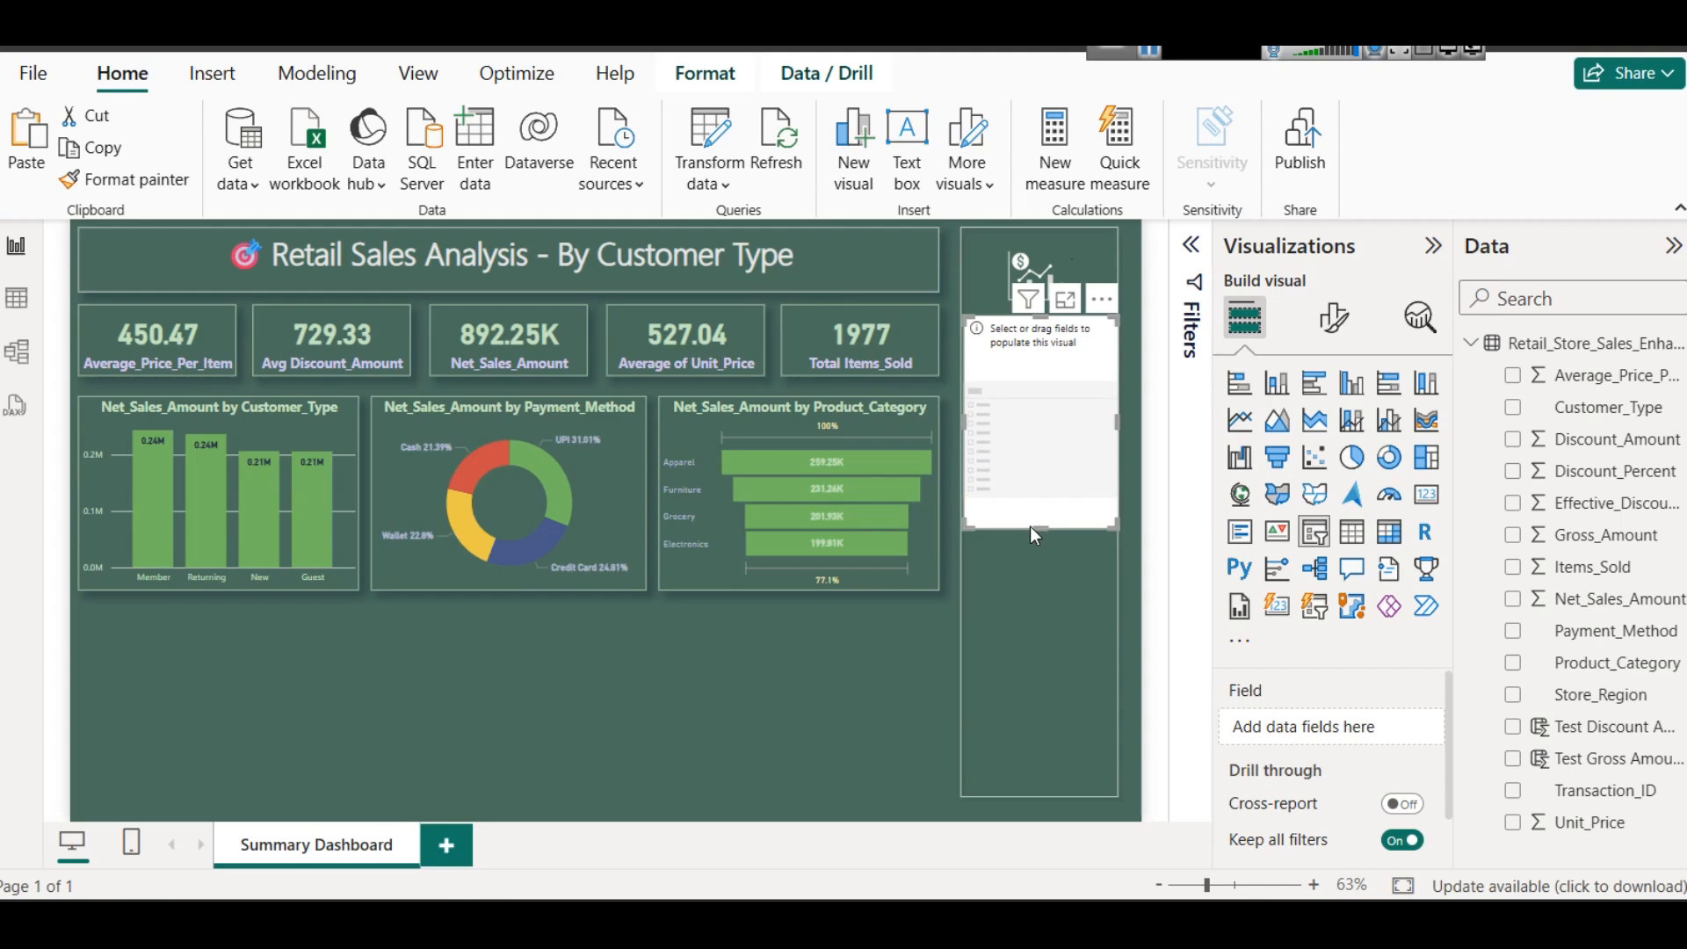
drag(1031, 526, 1042, 354)
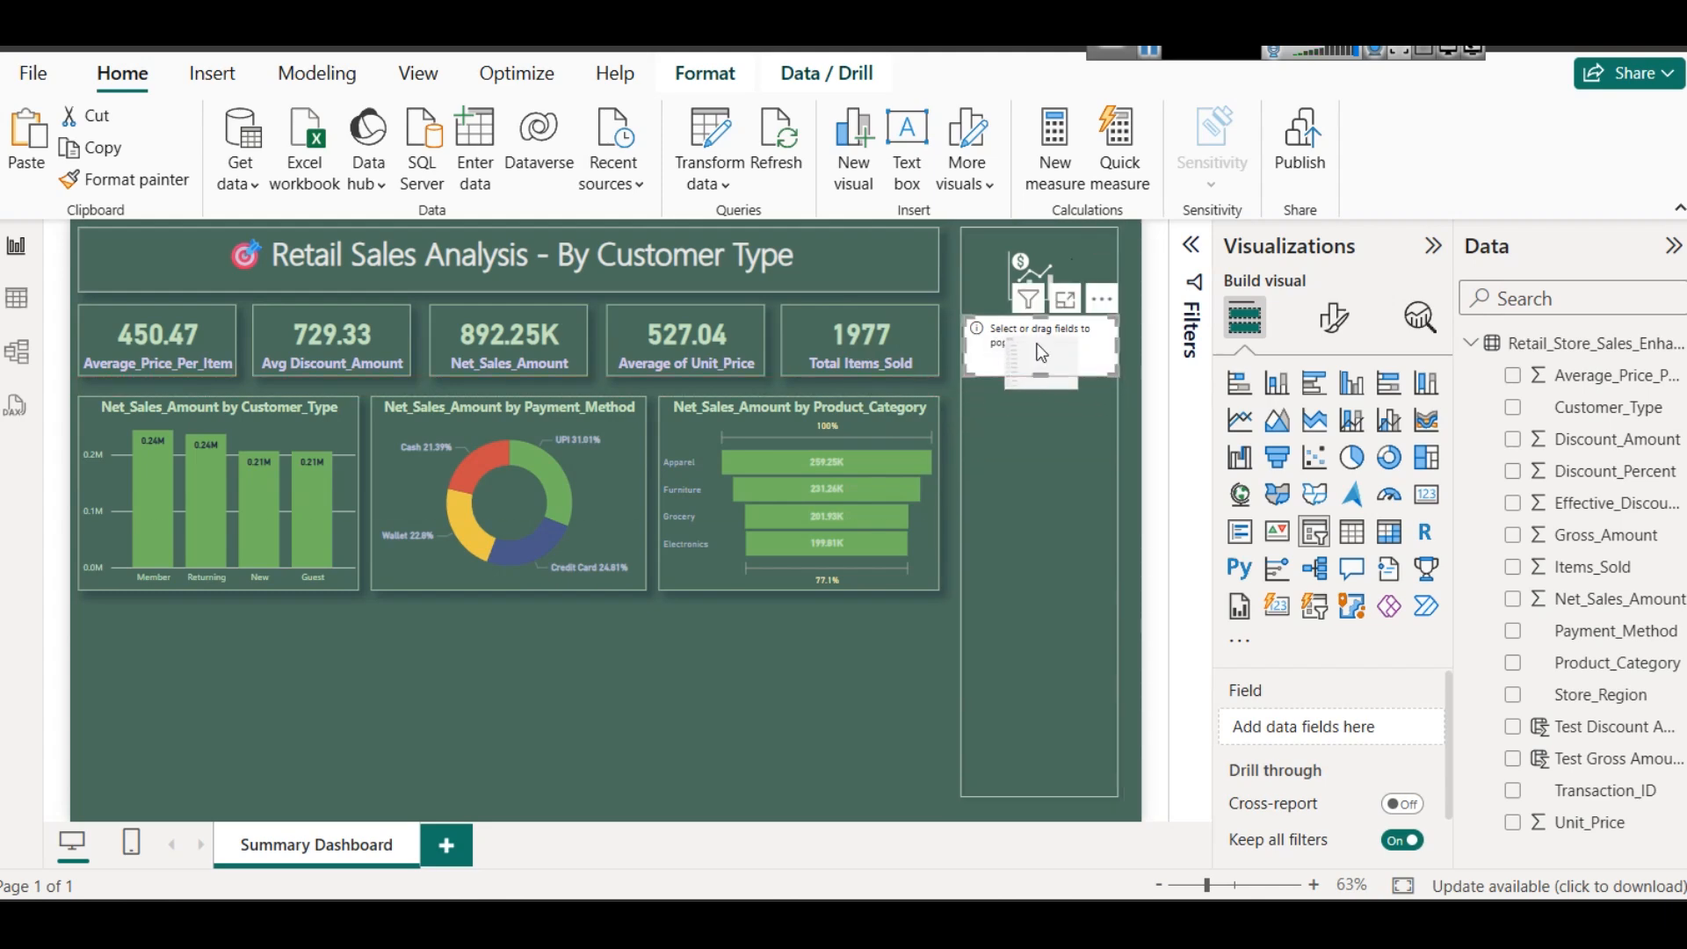
key(Down)
key(Down)
key(Down)
key(Down)
key(Down)
key(Down)
key(Down)
key(Down)
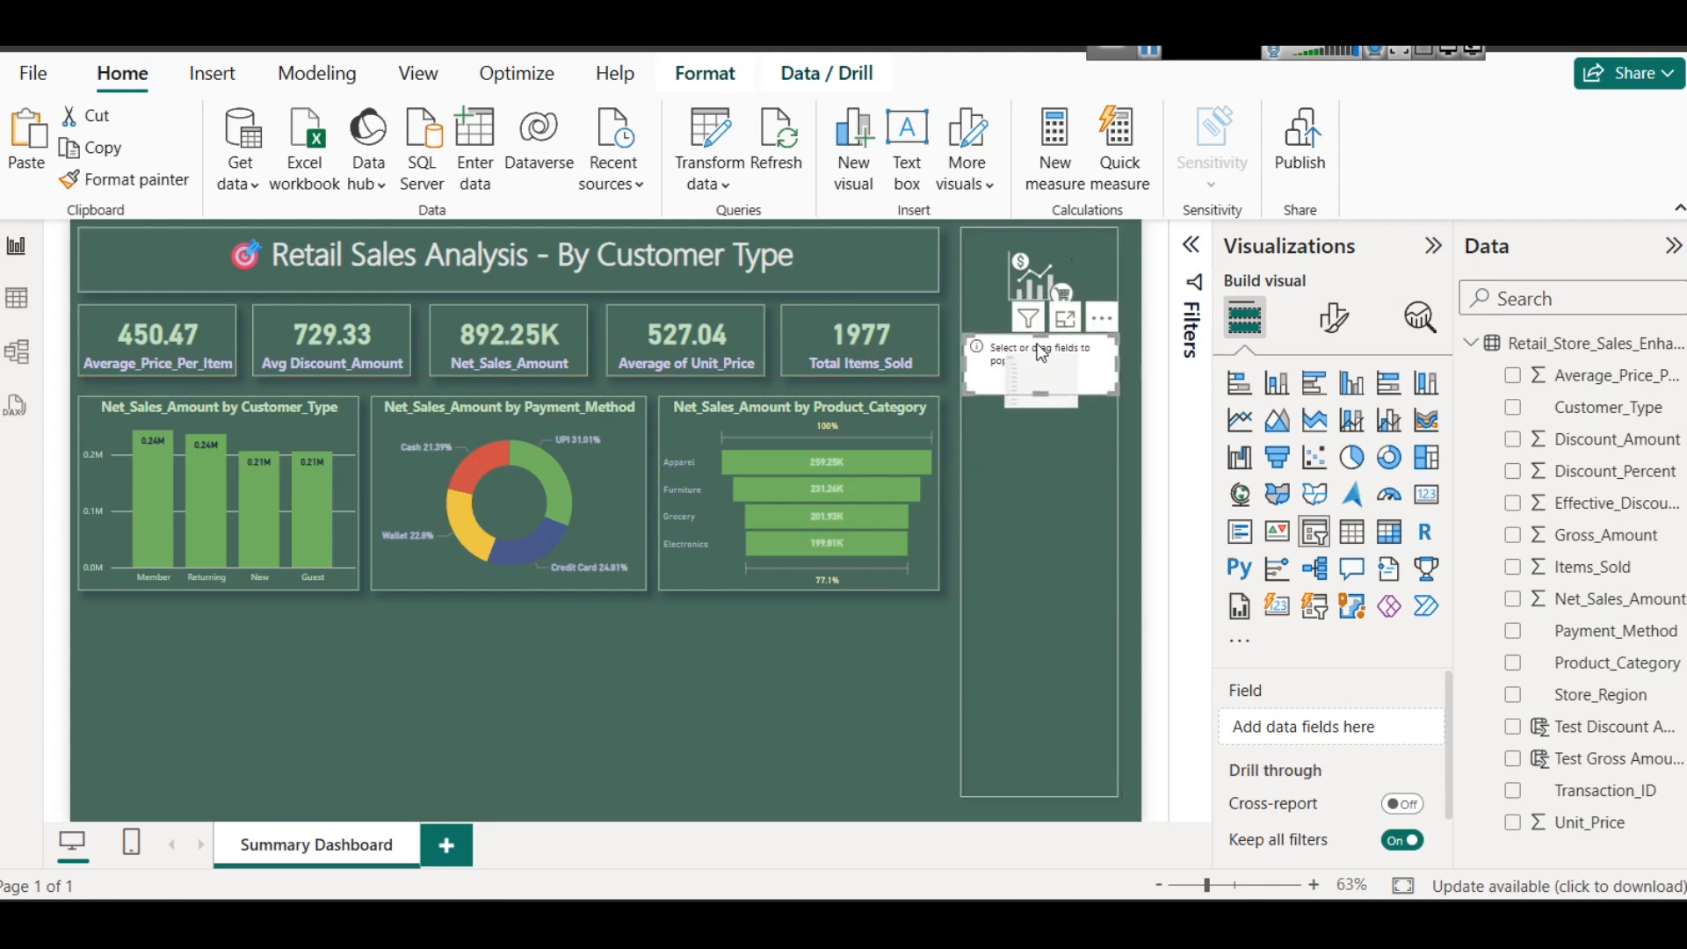
- Assign Customer_Type to the sidebar slicer and make it tall enough to fit all its options
drag(1569, 407, 1041, 374)
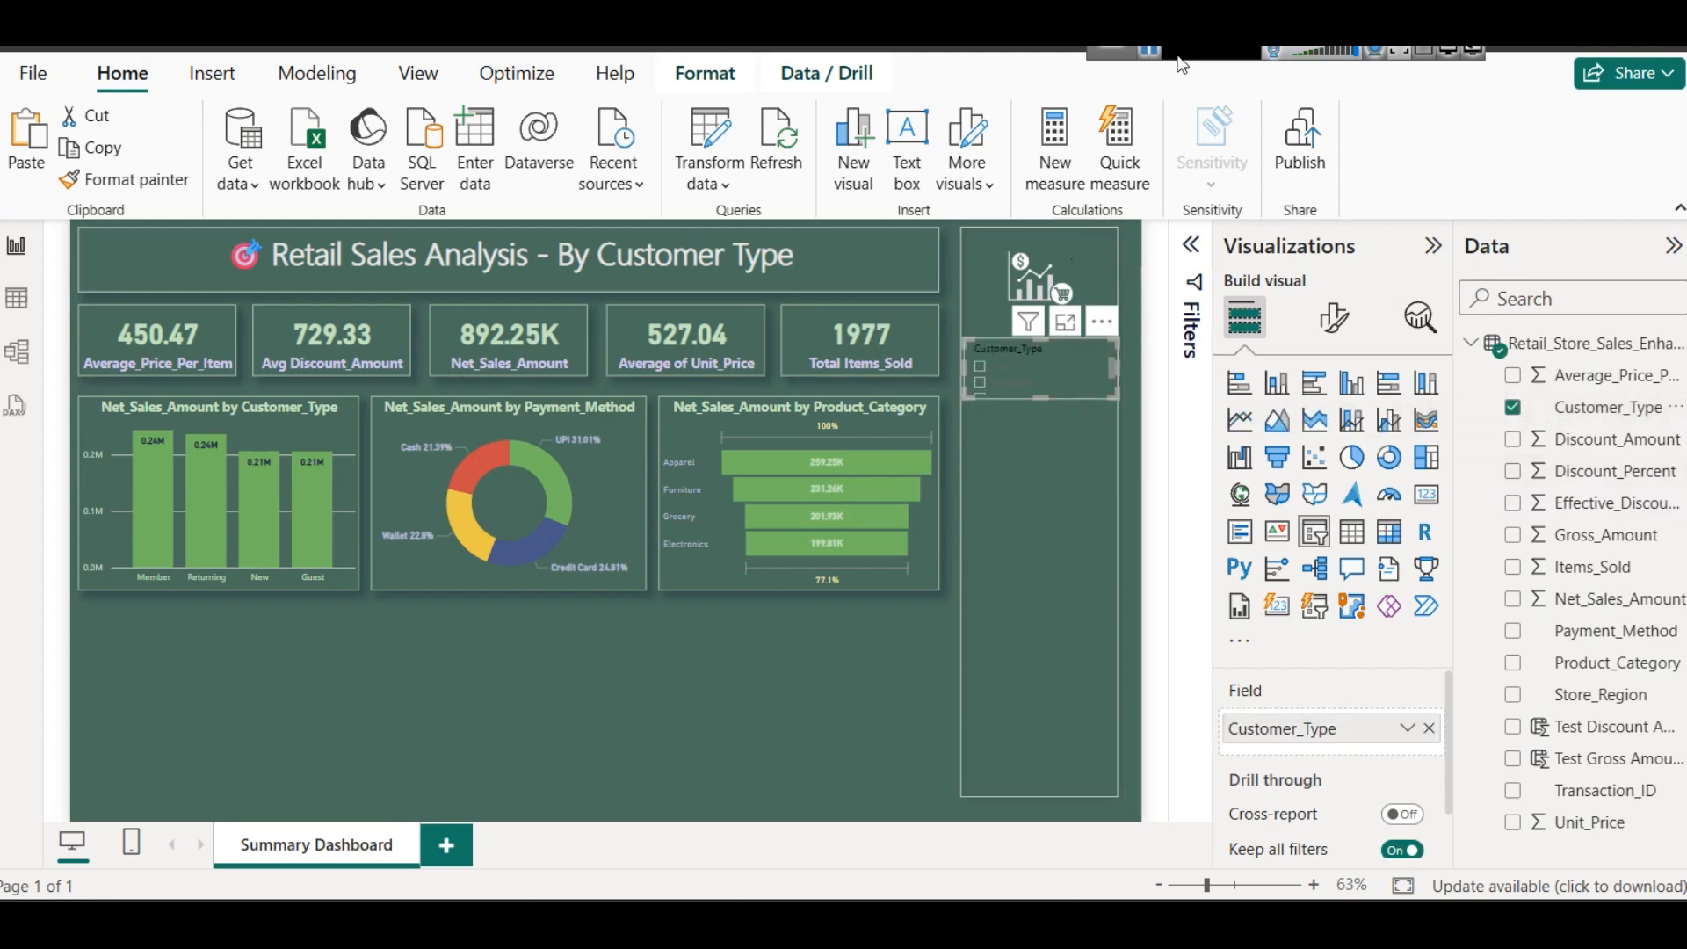
drag(1042, 397, 1056, 434)
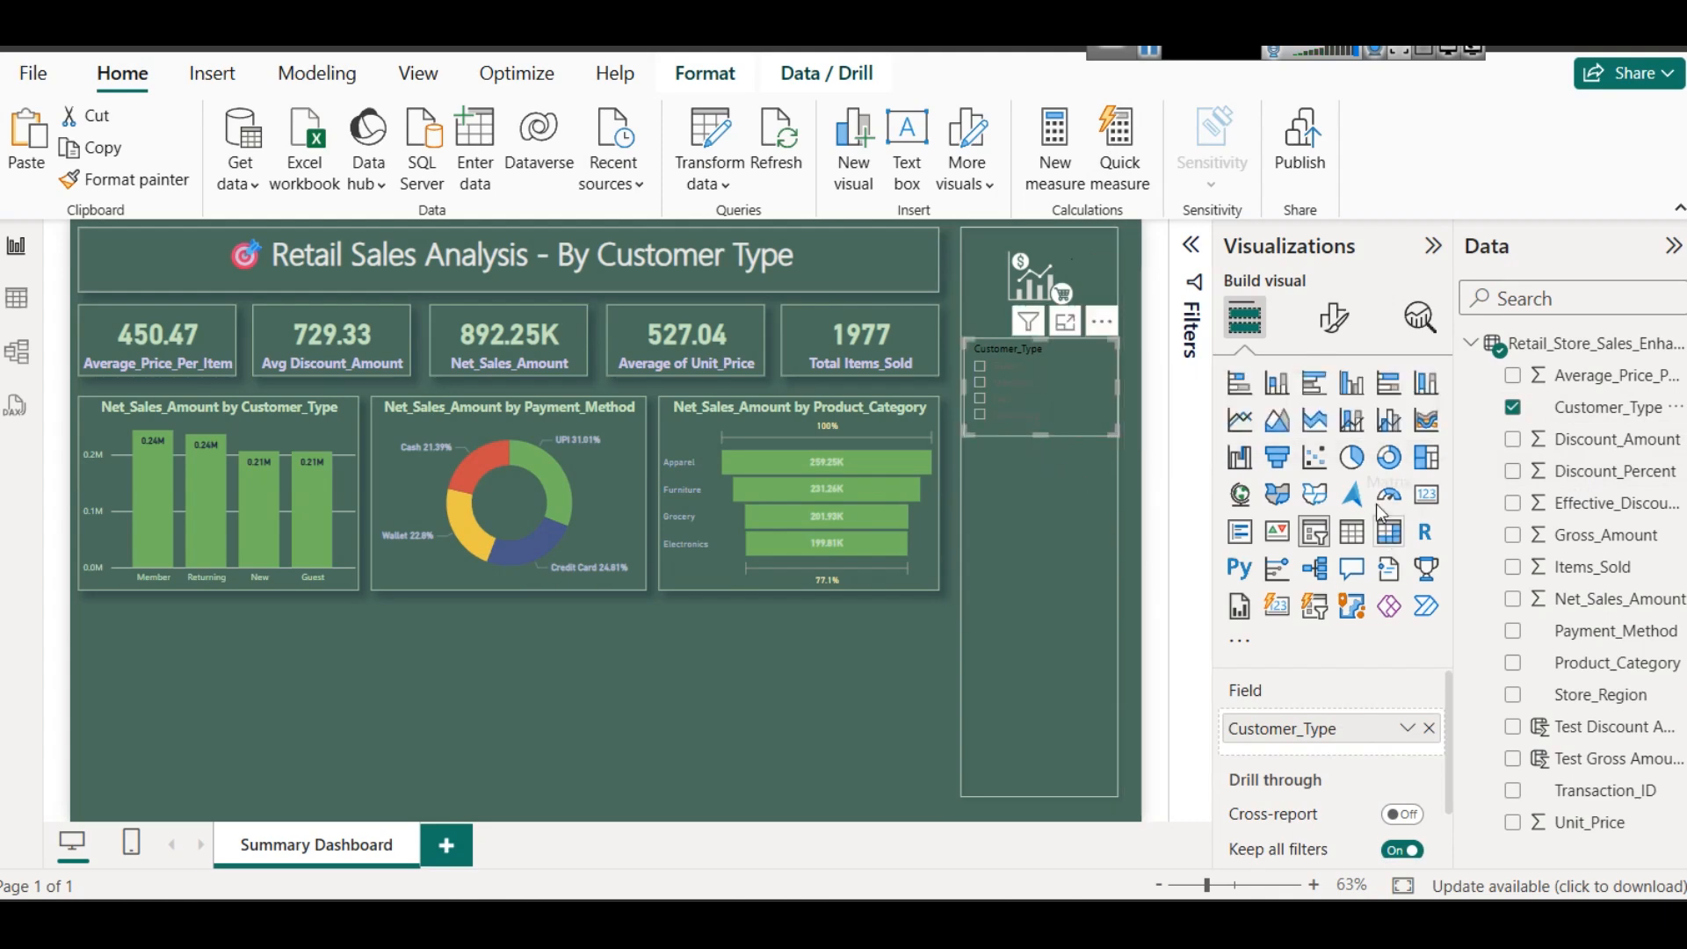
- Set the font color of the Customer_Type slicer's values to light green
click(1331, 318)
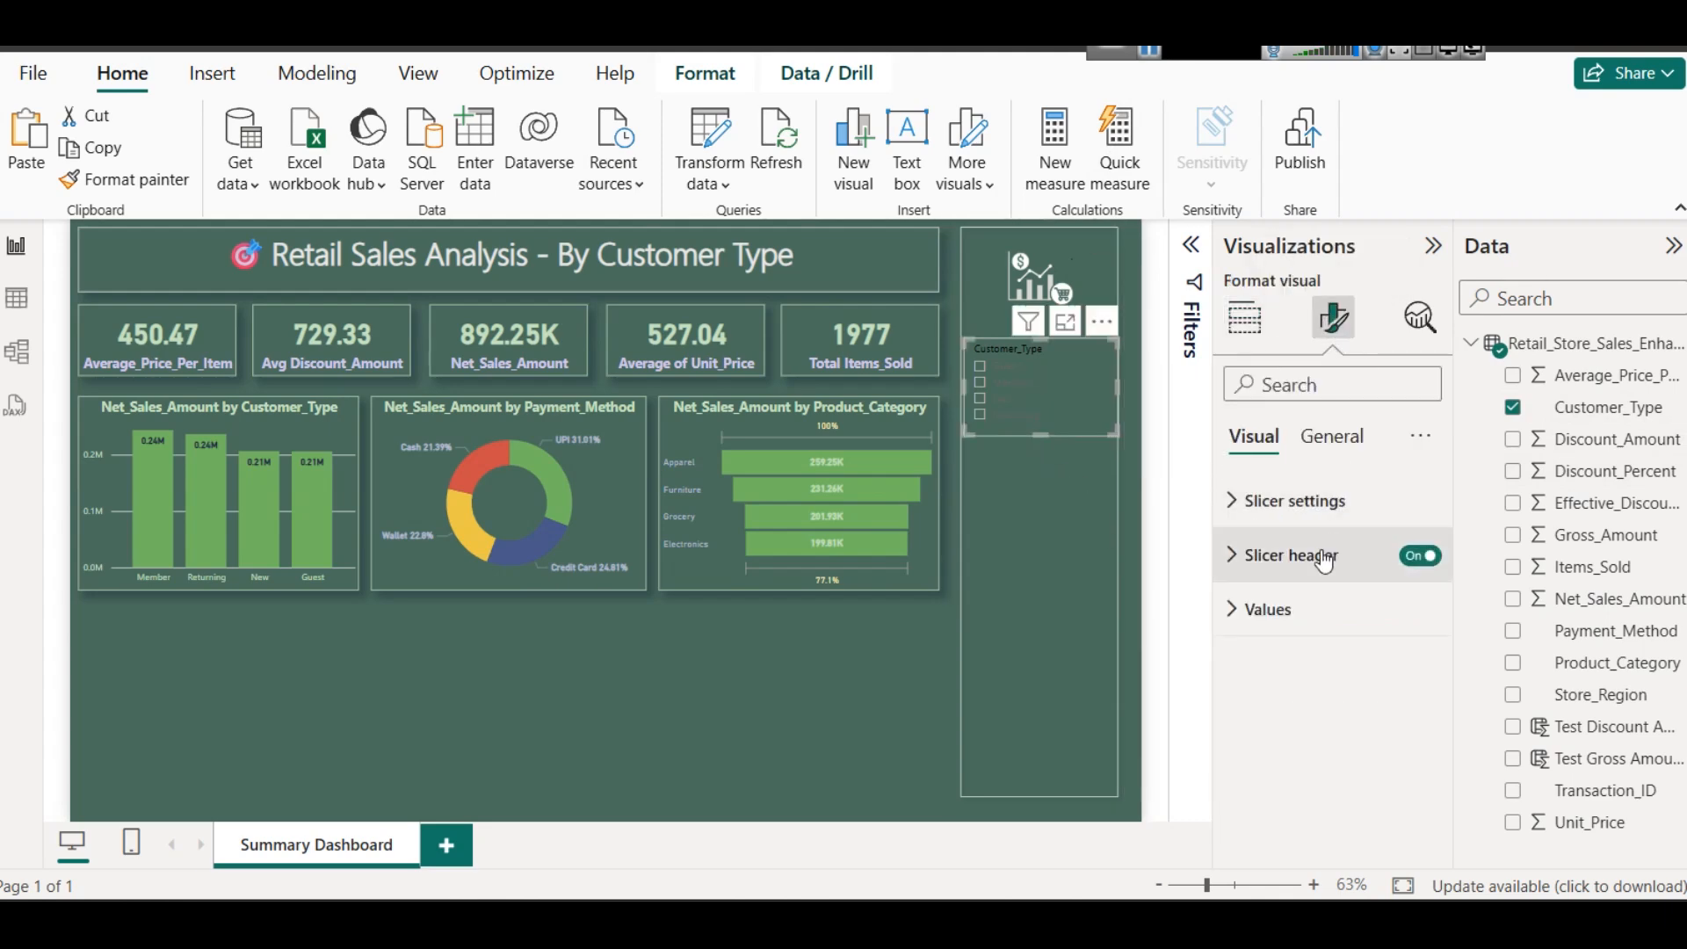
click(1270, 608)
scroll(1299, 616, down, 3)
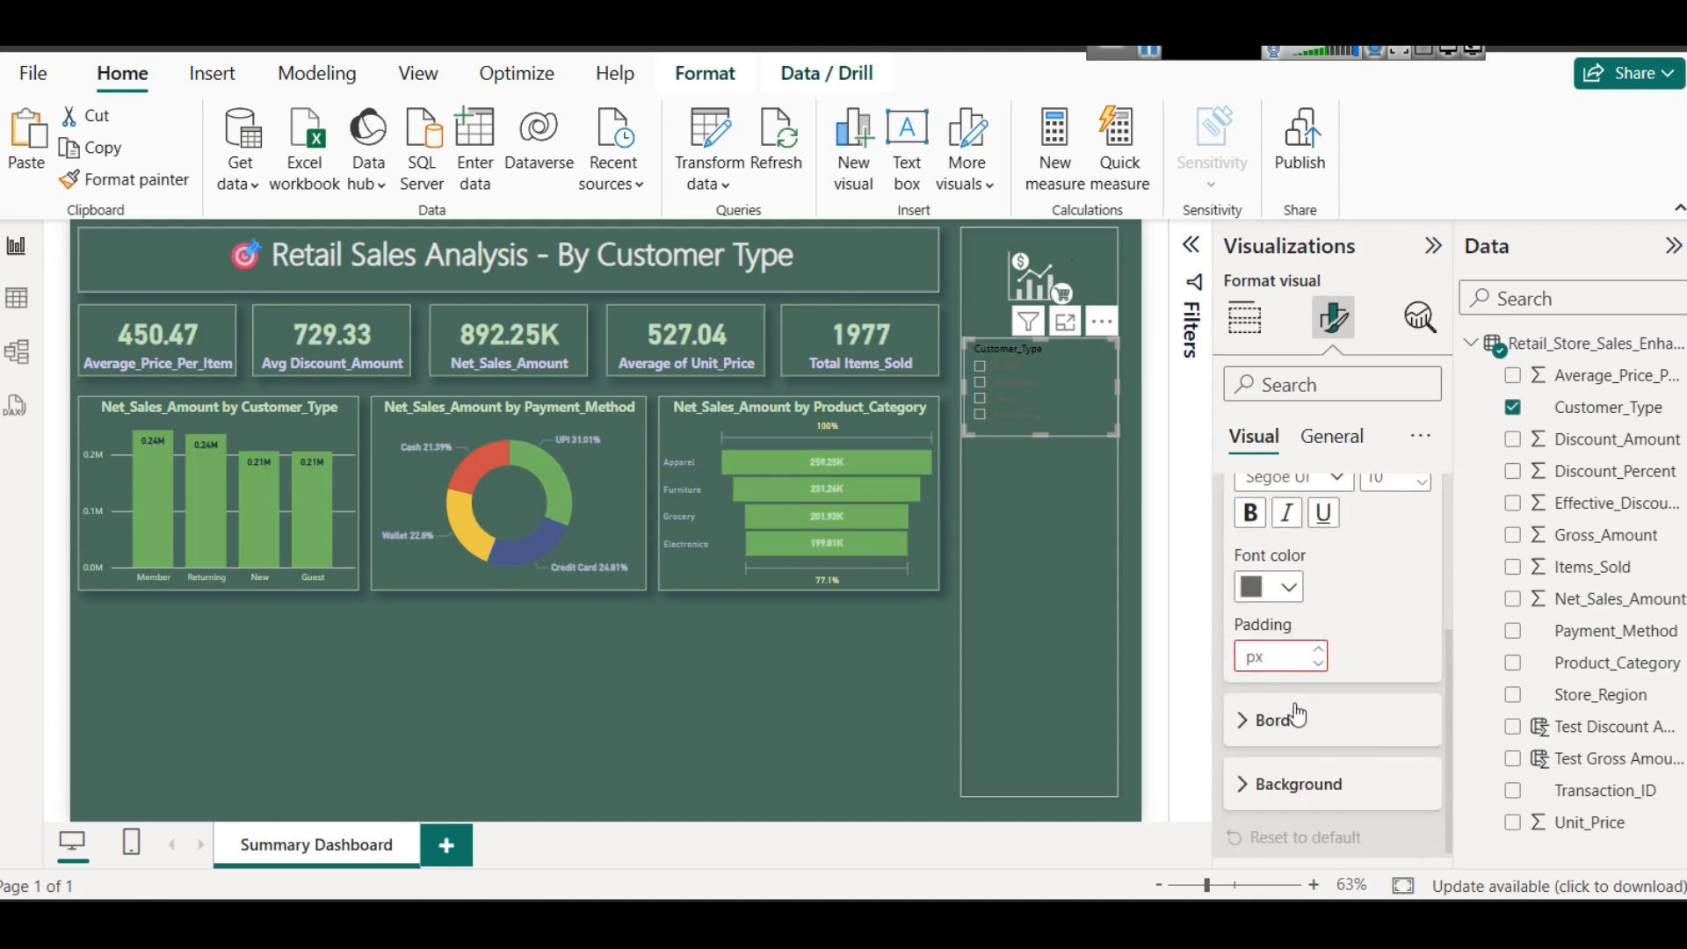
click(1274, 590)
click(1346, 221)
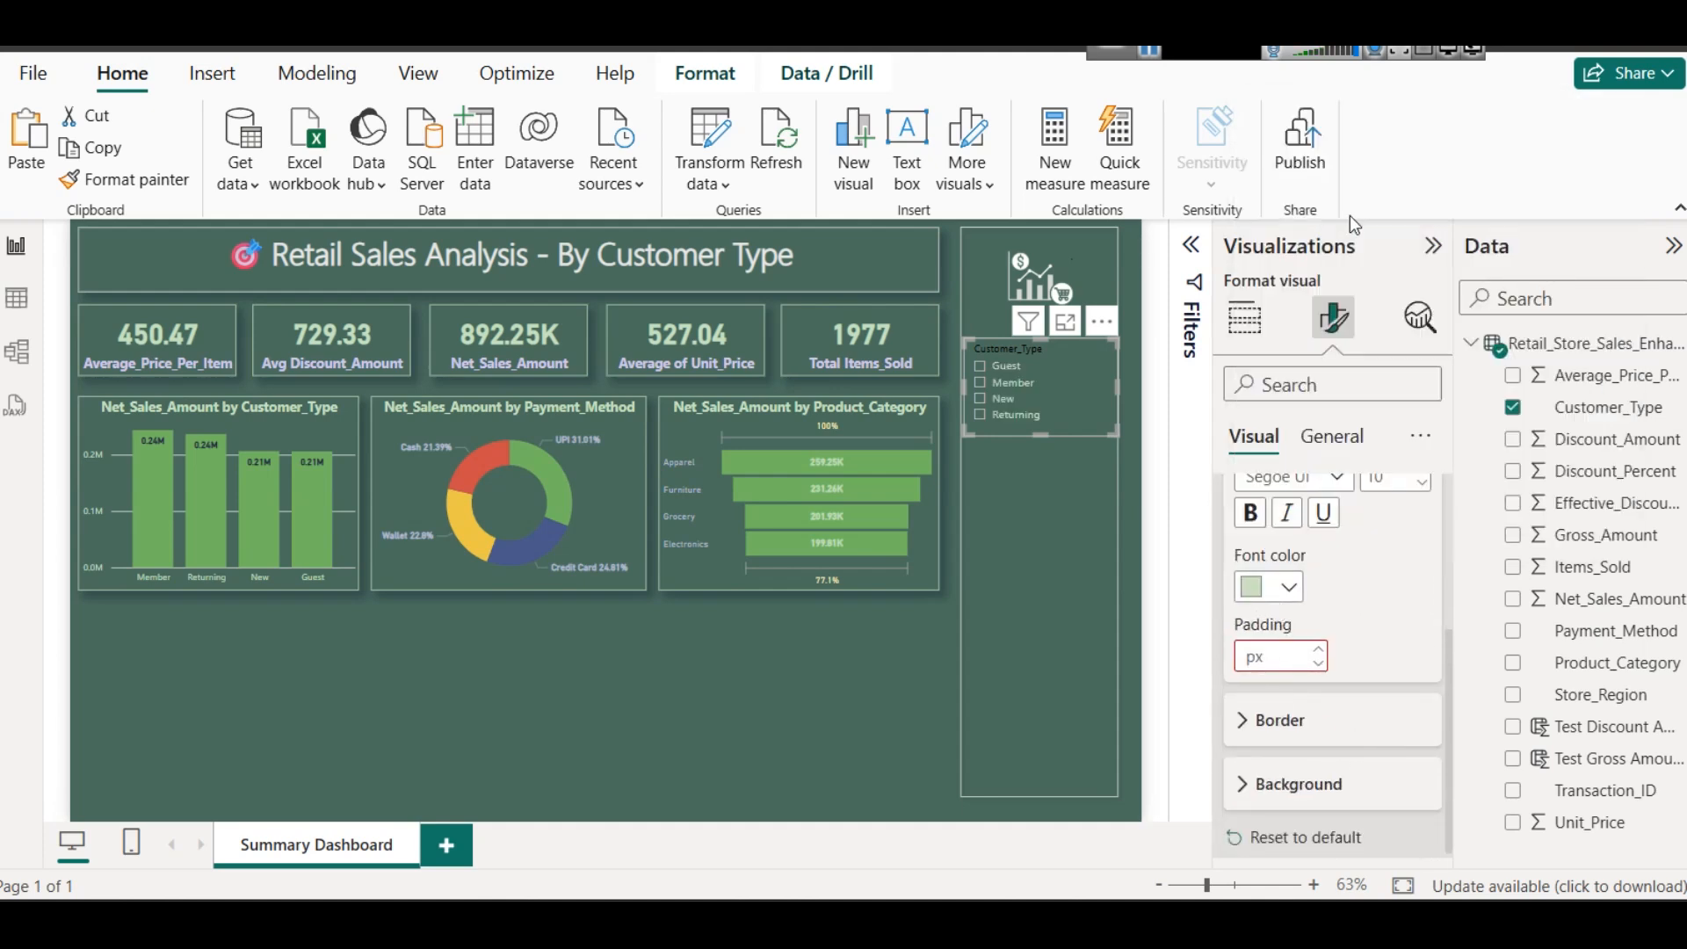
- Format the slicer header in bold light blue-gray text at font size 11
scroll(1314, 571, up, 5)
click(1301, 557)
scroll(1300, 580, down, 3)
click(1288, 602)
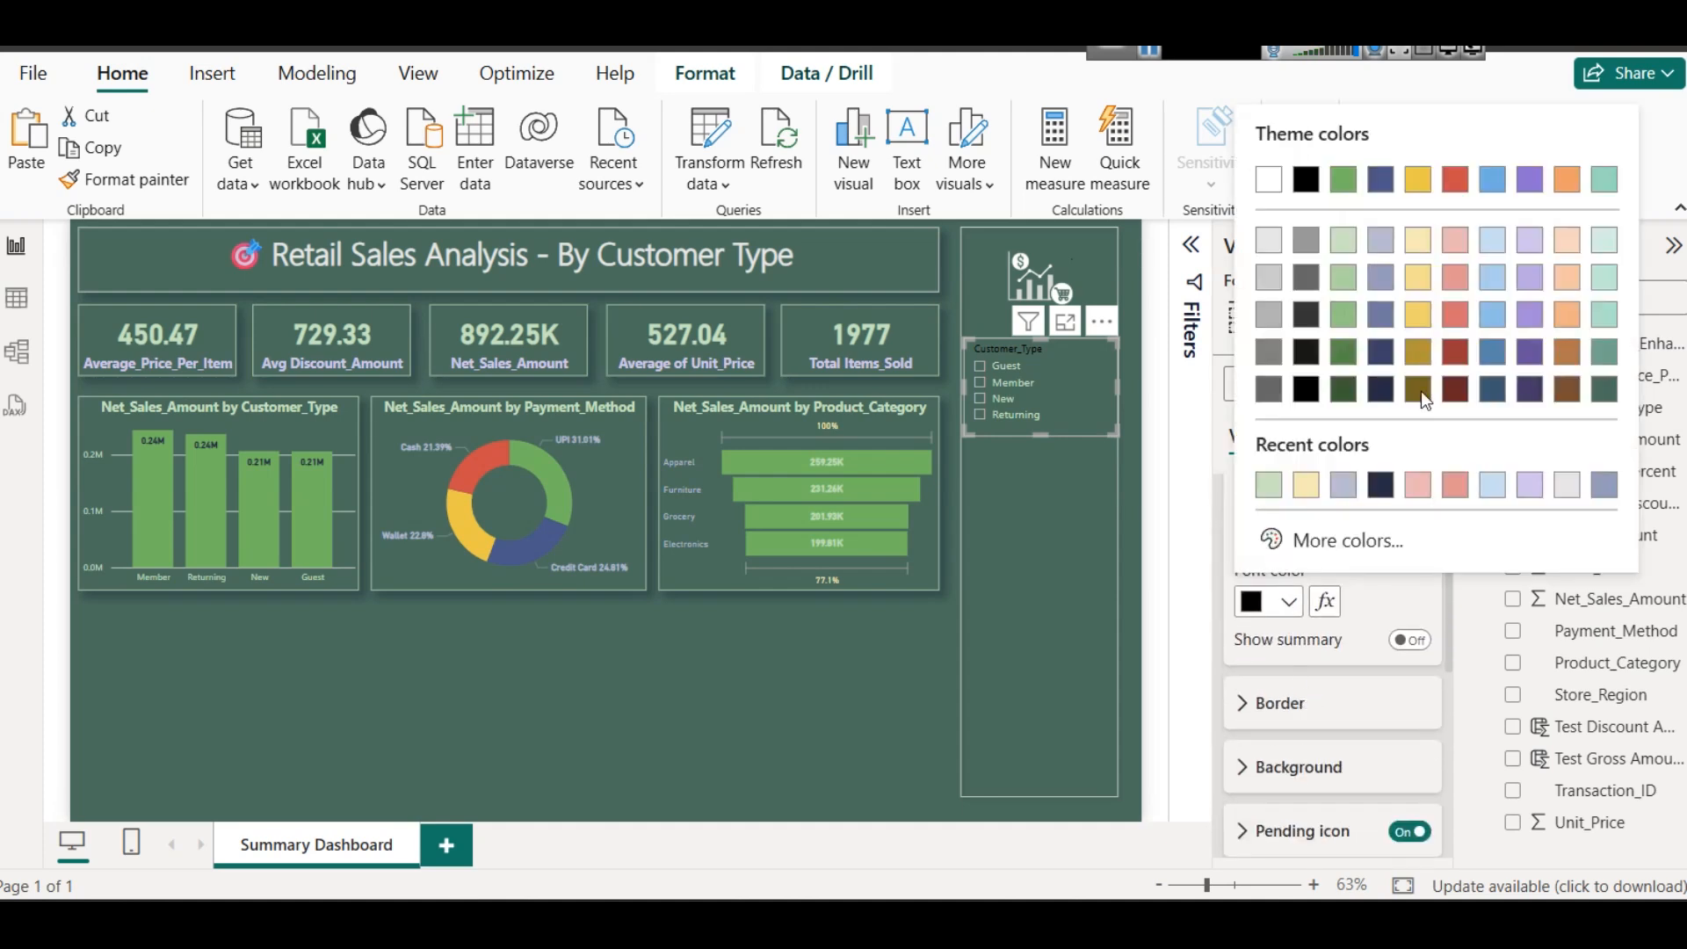
click(1390, 252)
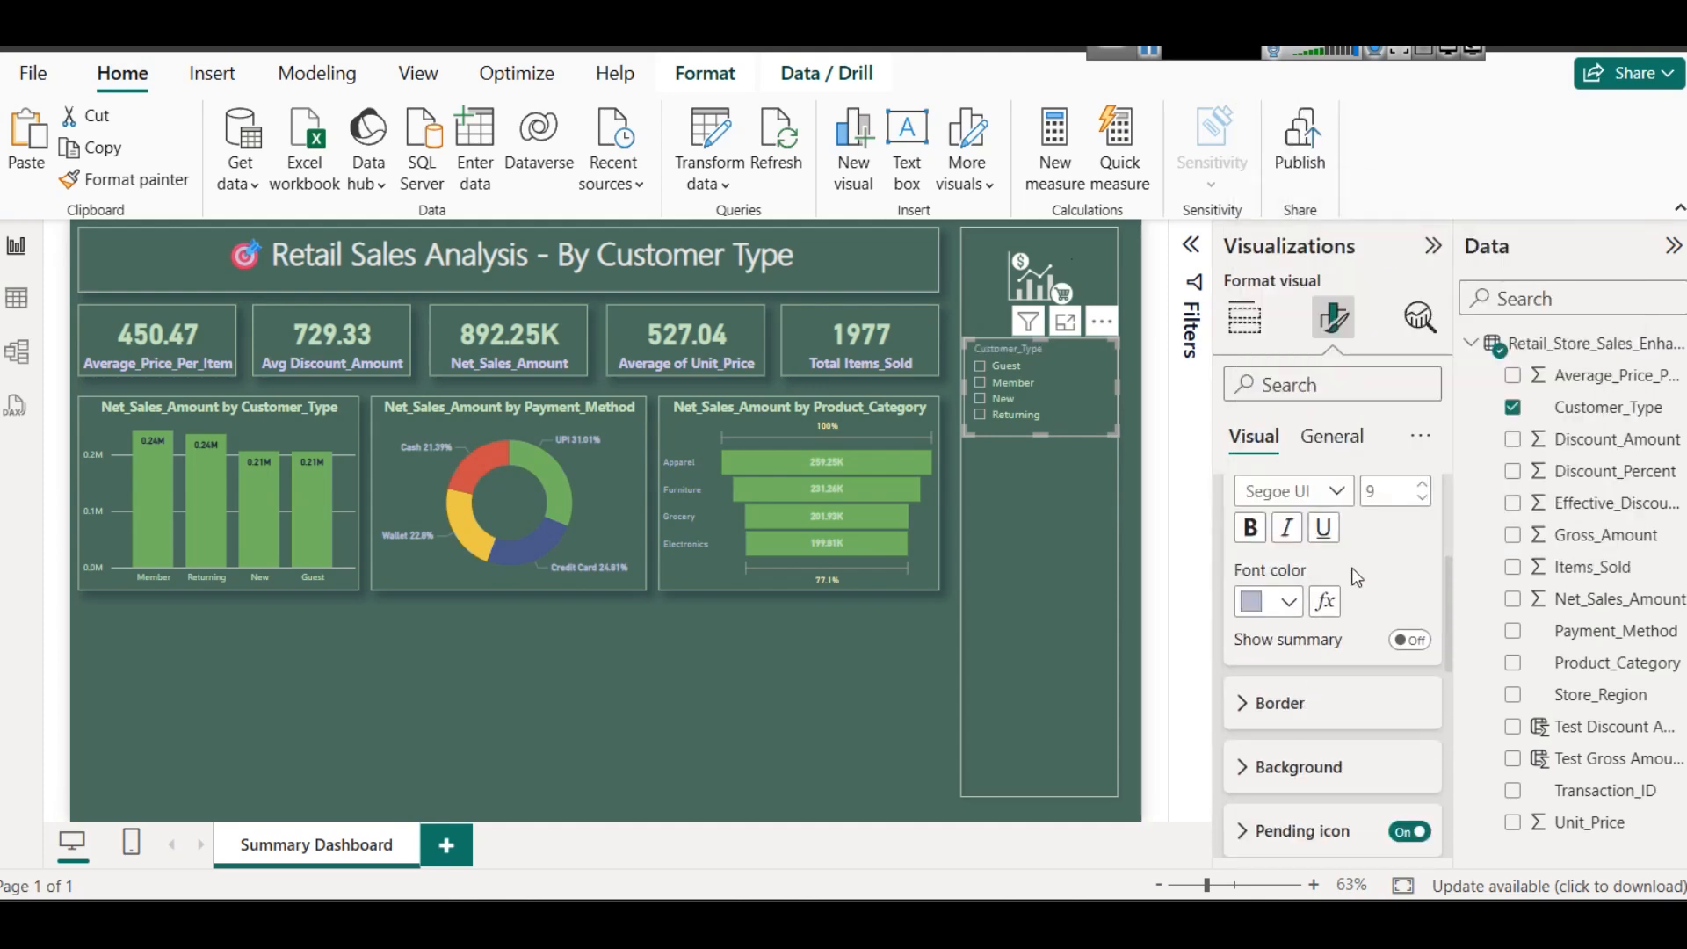
click(1250, 527)
click(1421, 483)
click(1421, 484)
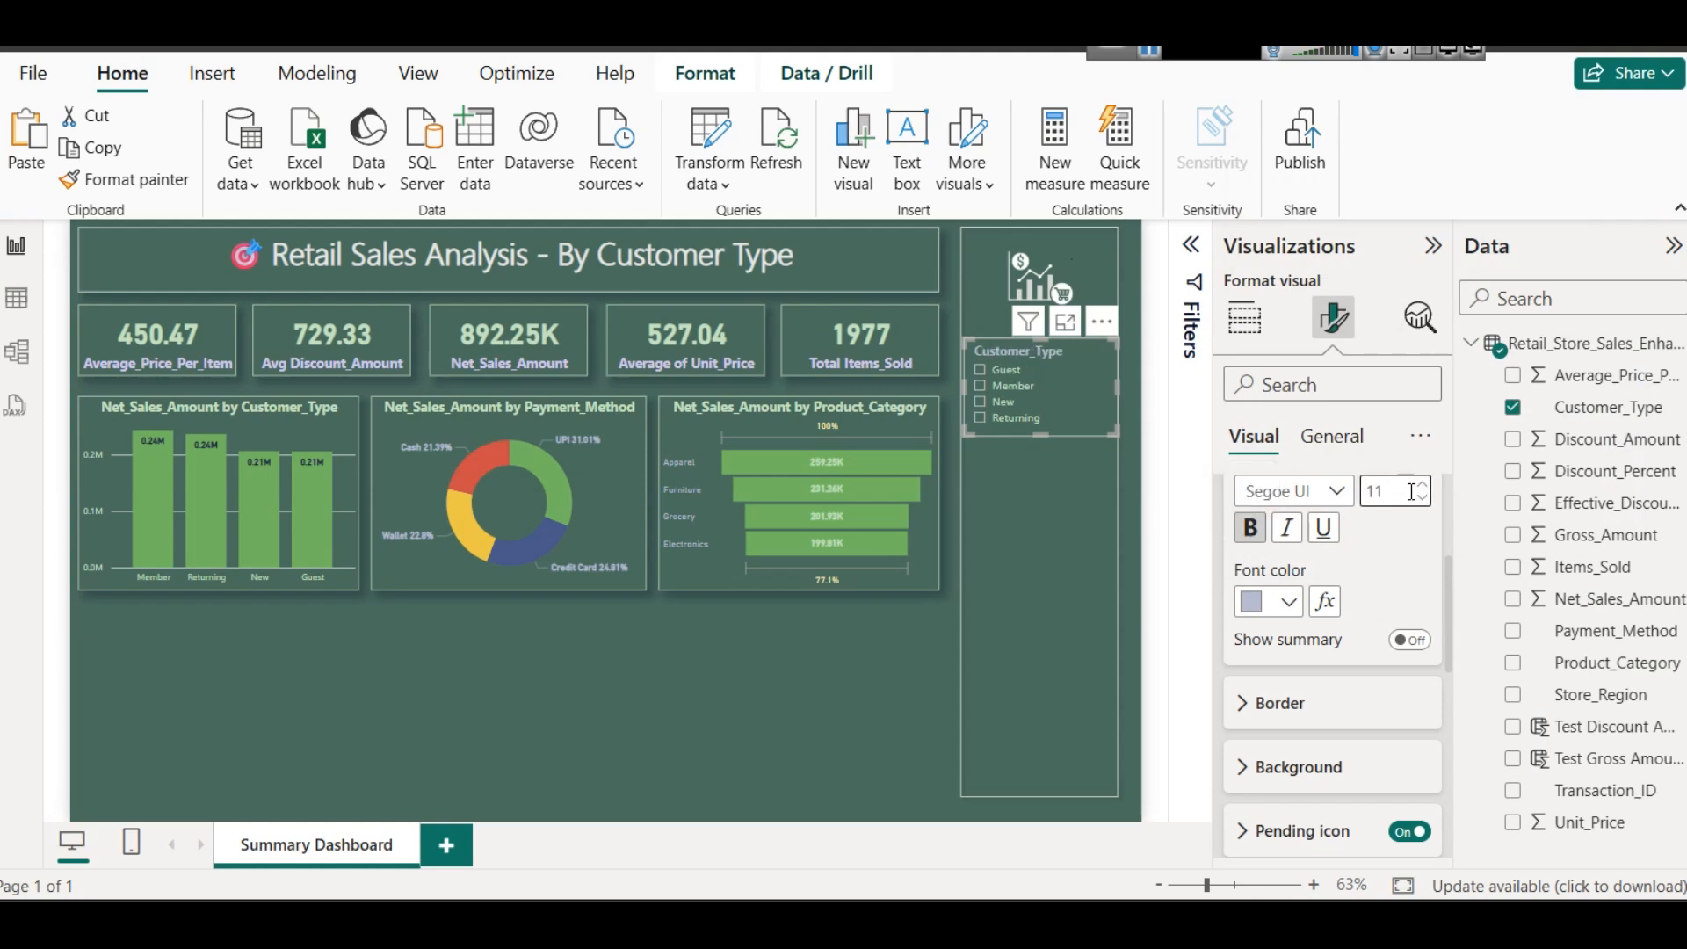
- Turn on the shadow and visual border of the Customer_Type slicer and set the border color to light green
scroll(1409, 535, up, 5)
click(1336, 437)
click(1419, 664)
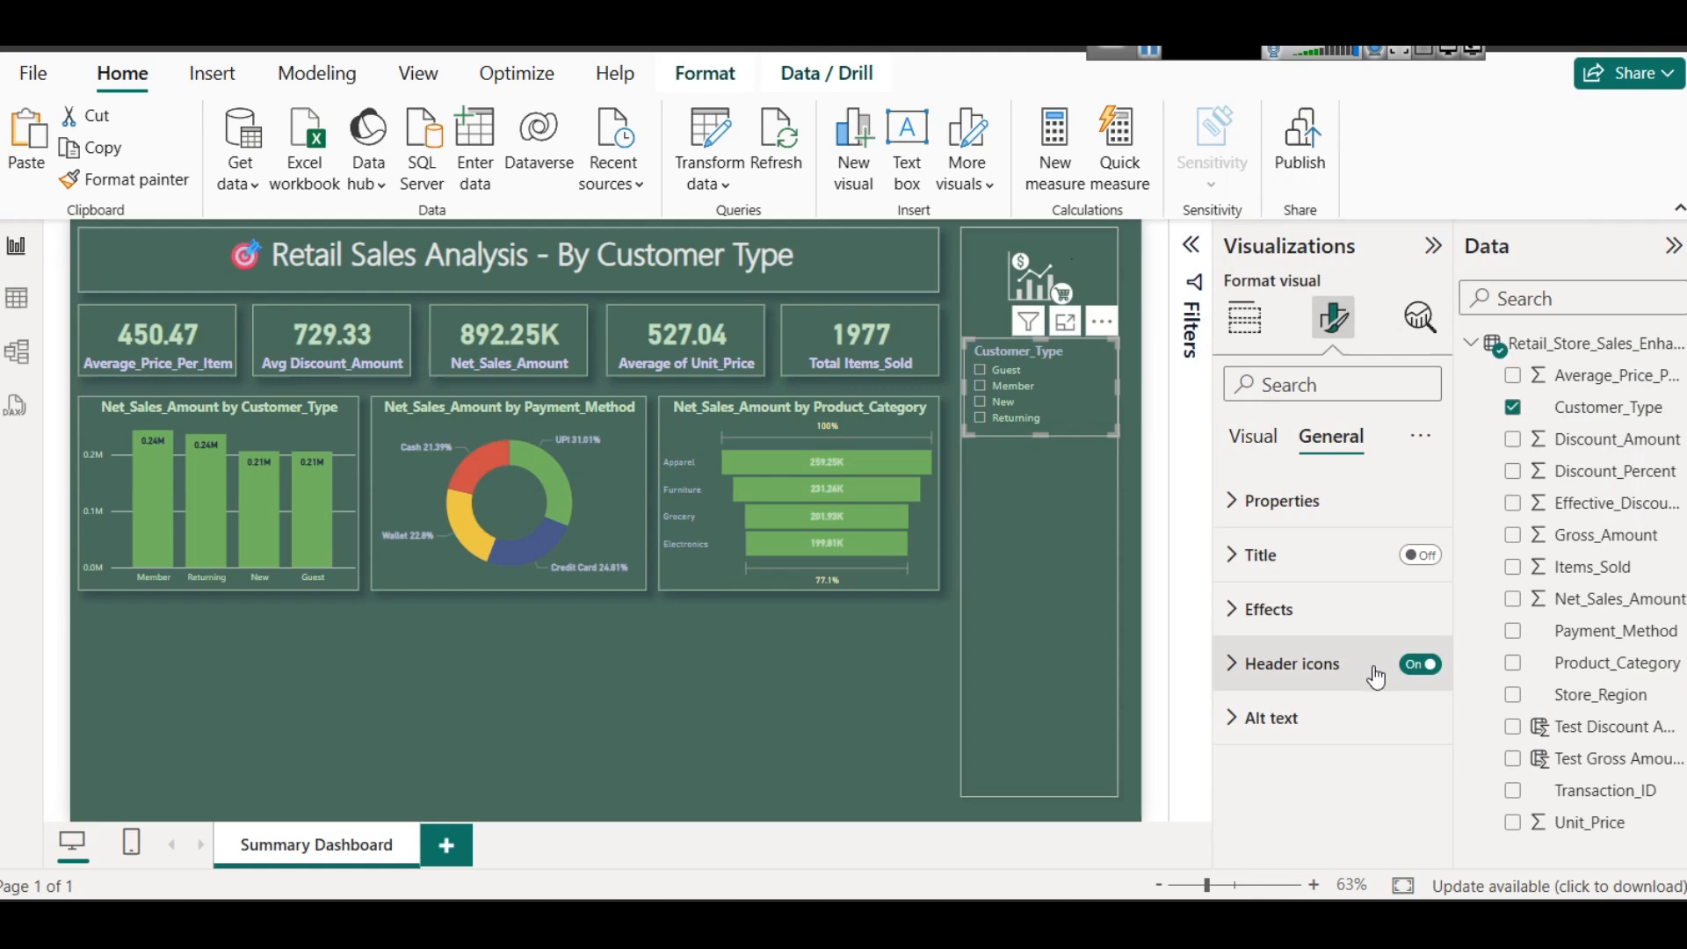
click(1331, 614)
scroll(1336, 615, down, 3)
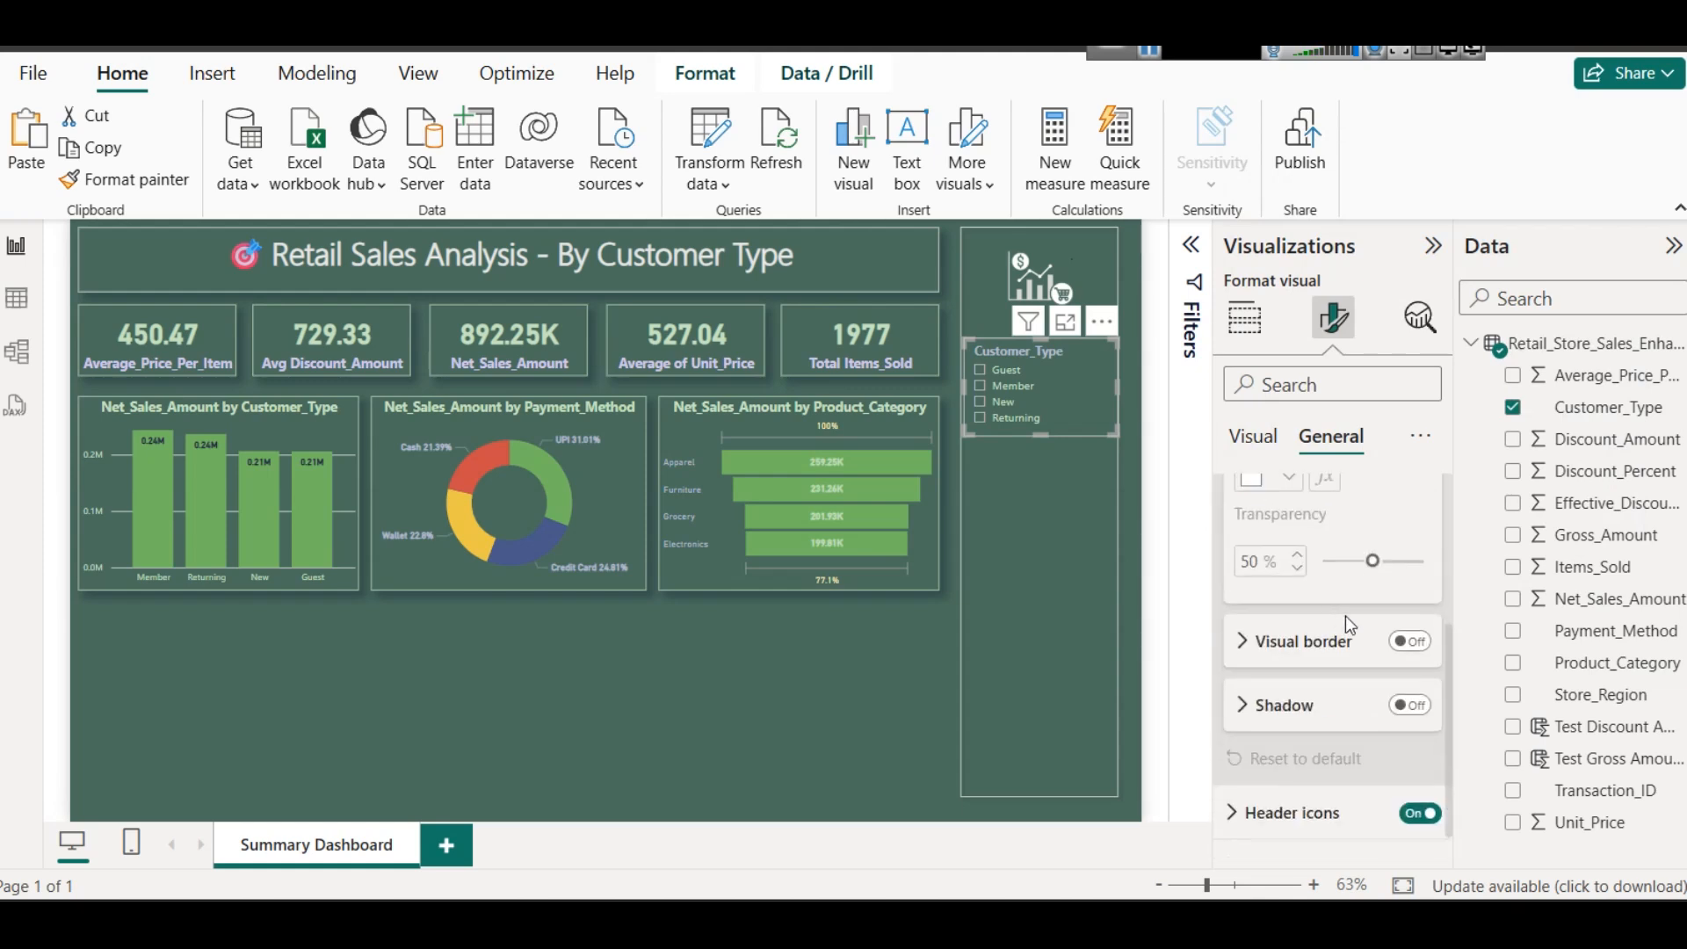
click(1410, 705)
click(1417, 653)
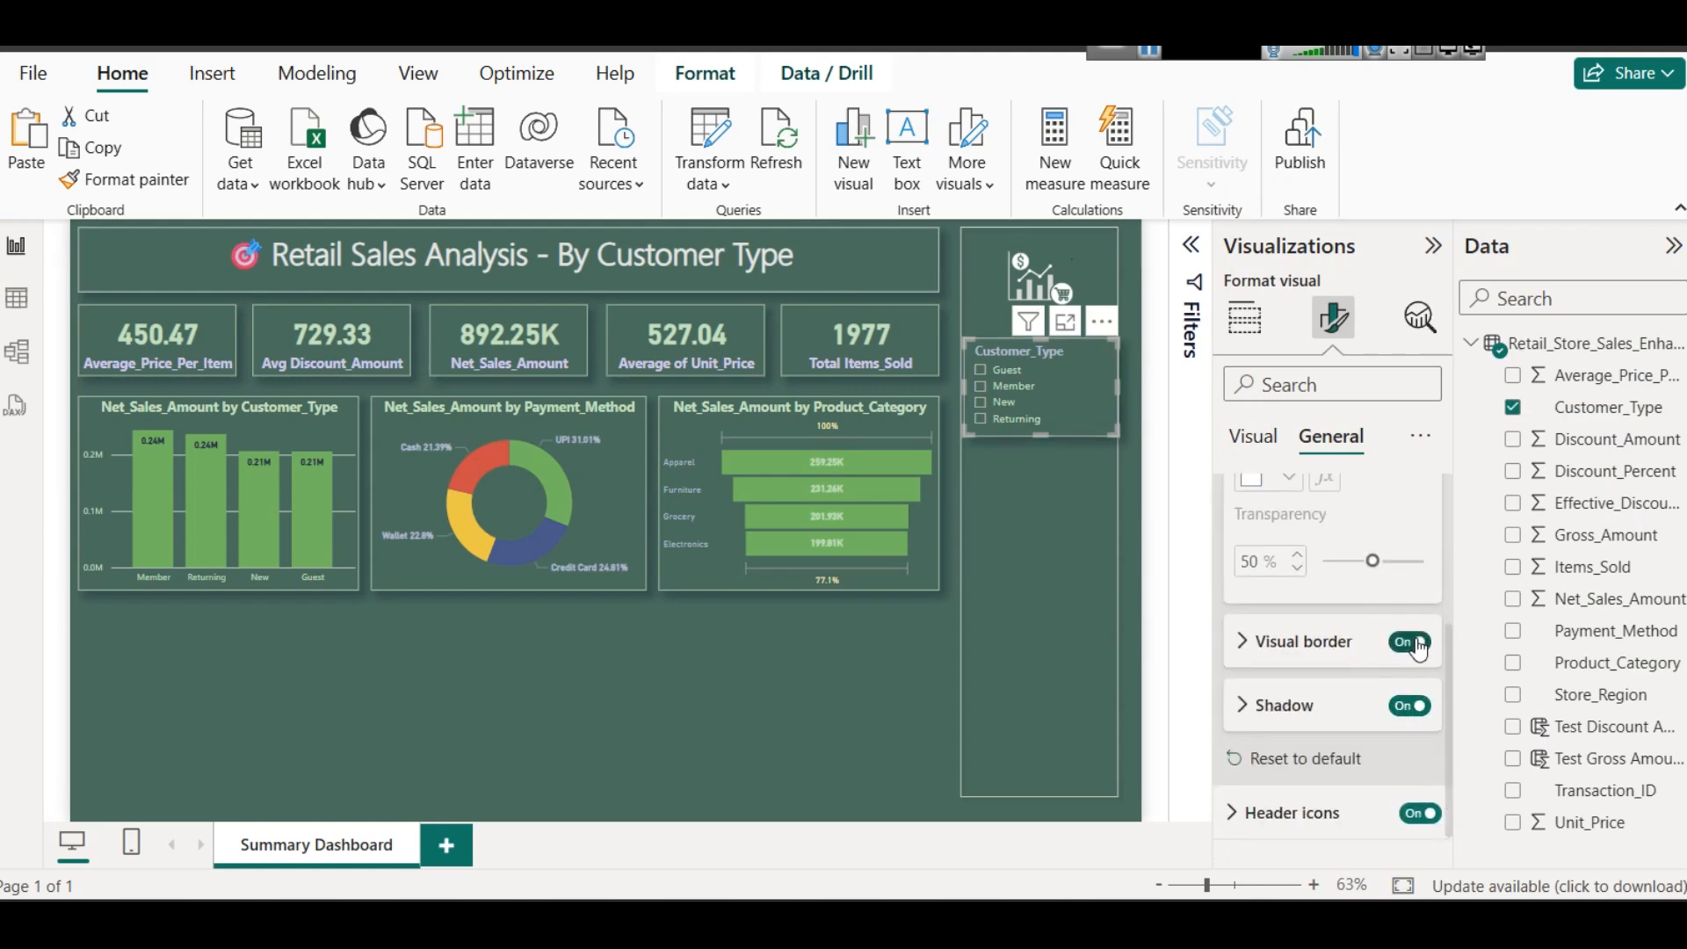
click(1329, 651)
click(1267, 715)
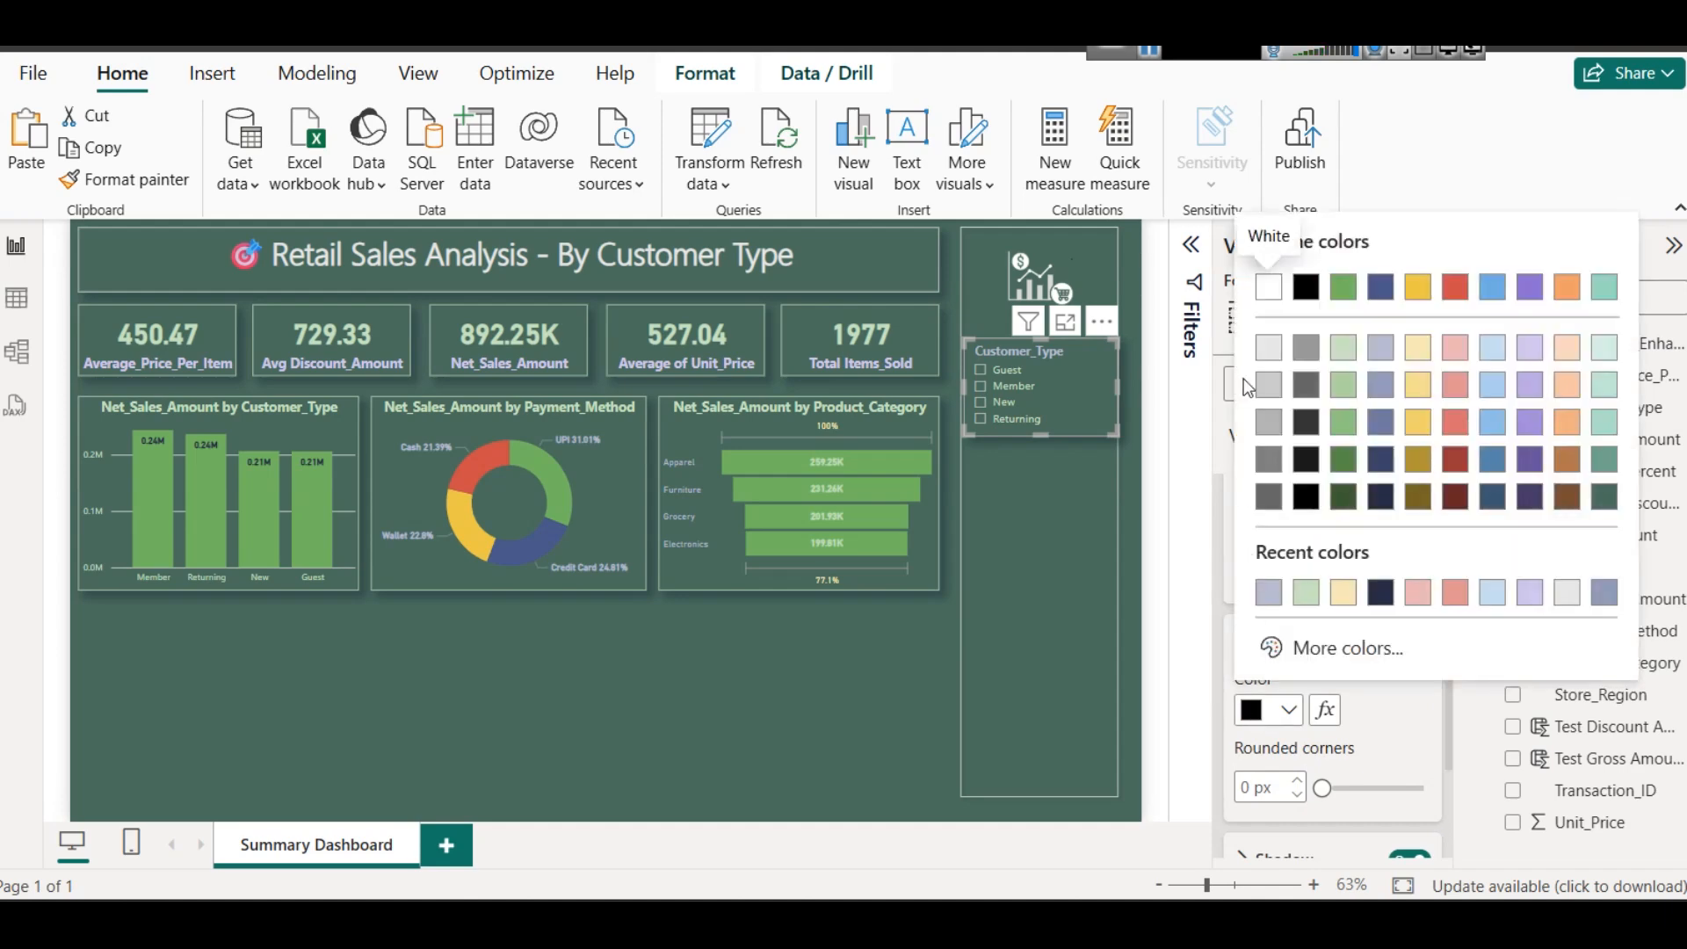
click(1320, 342)
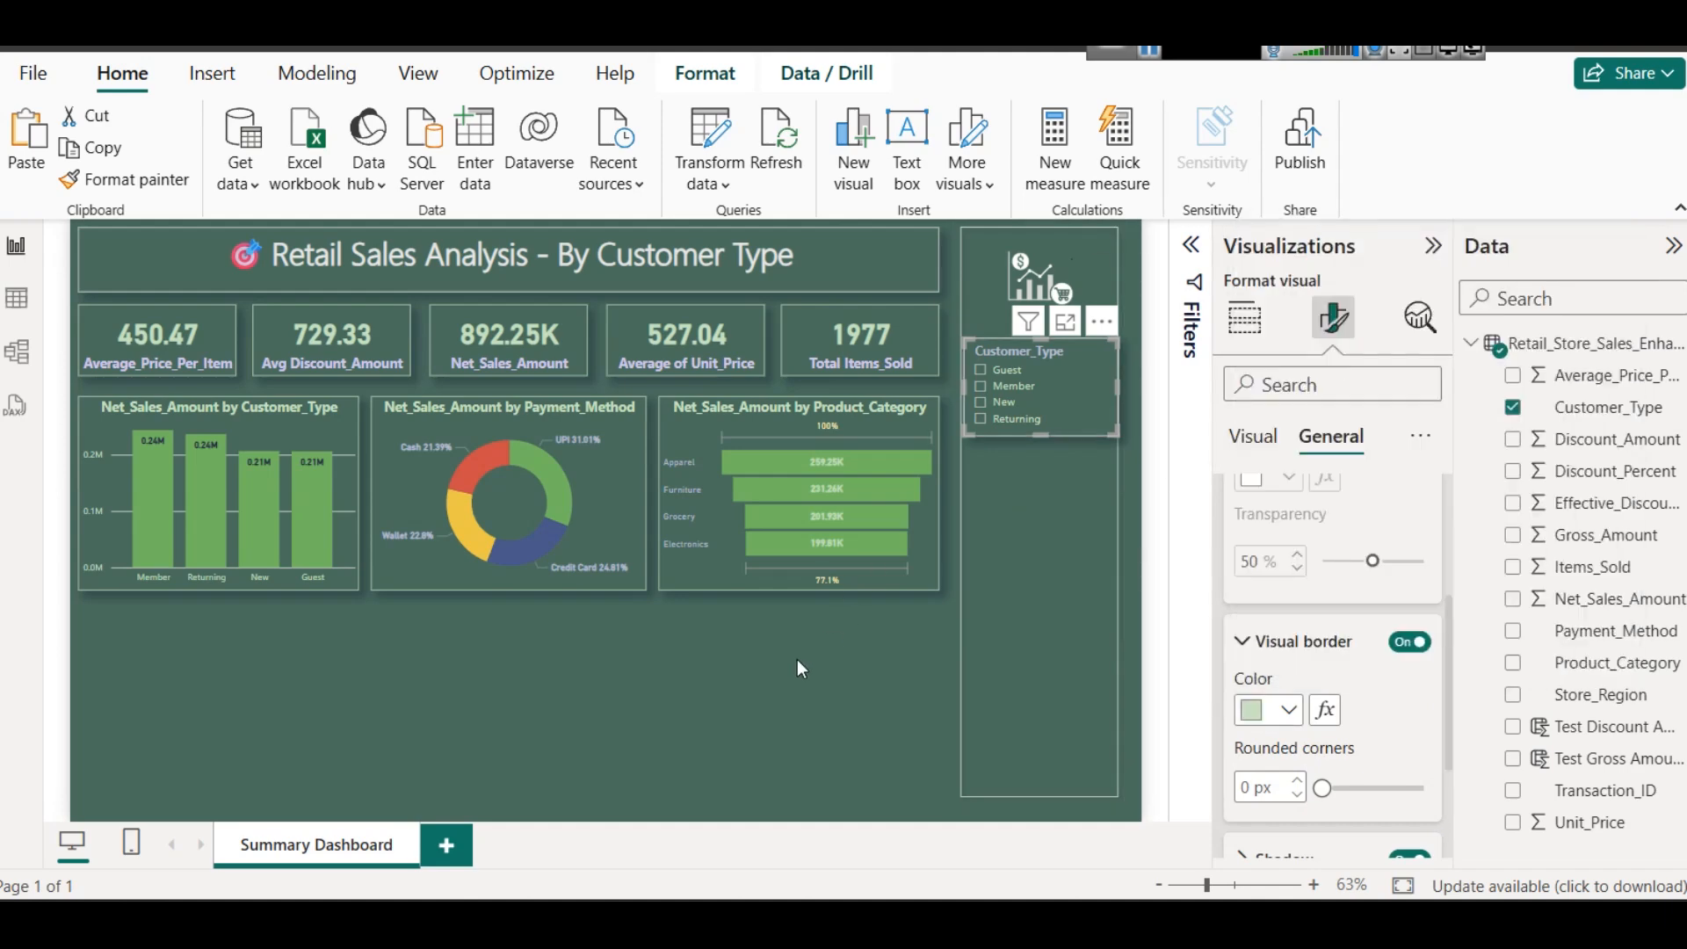
click(882, 641)
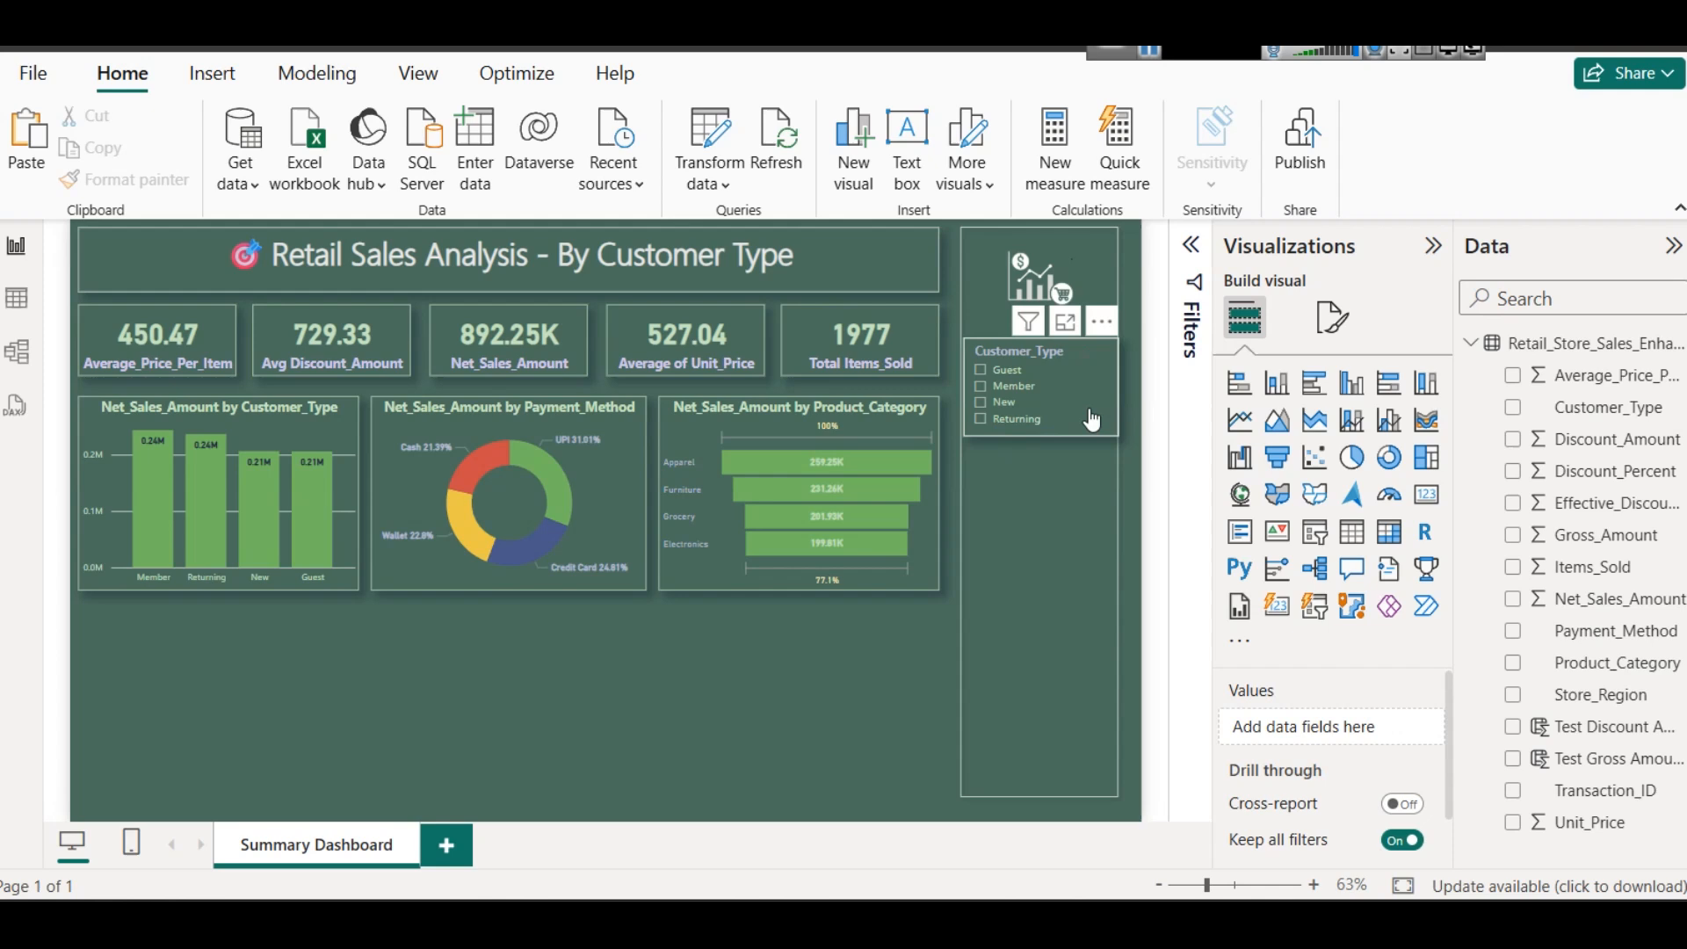
- Narrow the Customer_Type slicer slightly and nudge it so it sits centered within the sidebar frame
click(1094, 405)
drag(1121, 385, 1107, 381)
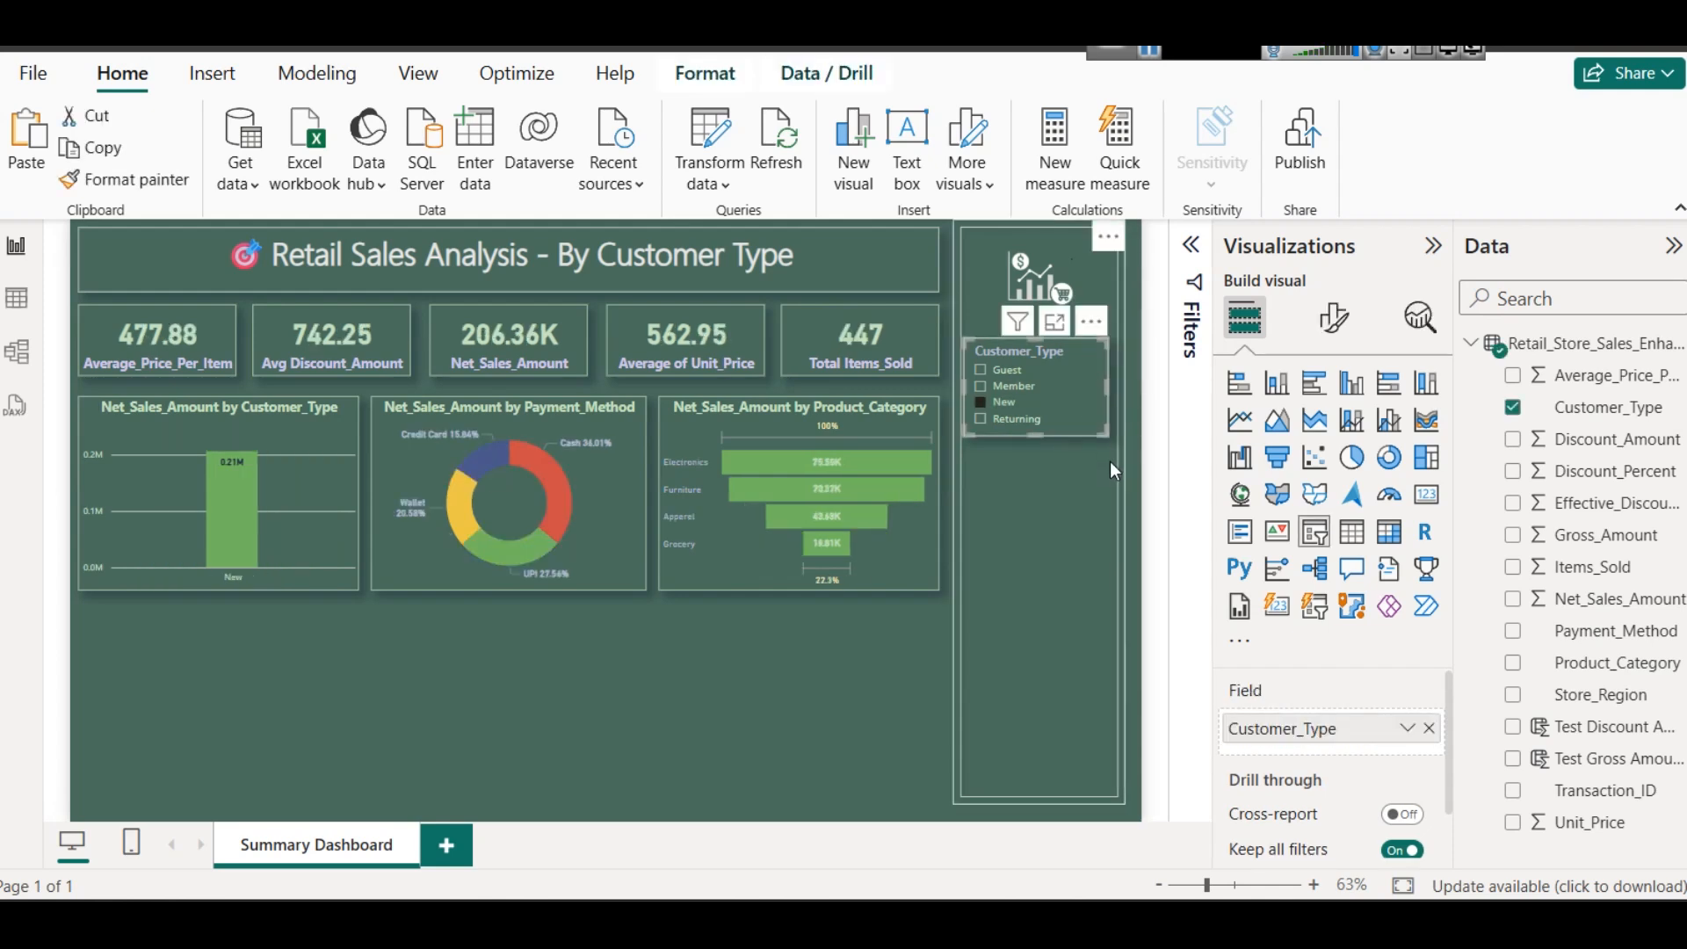
key(Right)
key(Right)
key(Right)
key(Right)
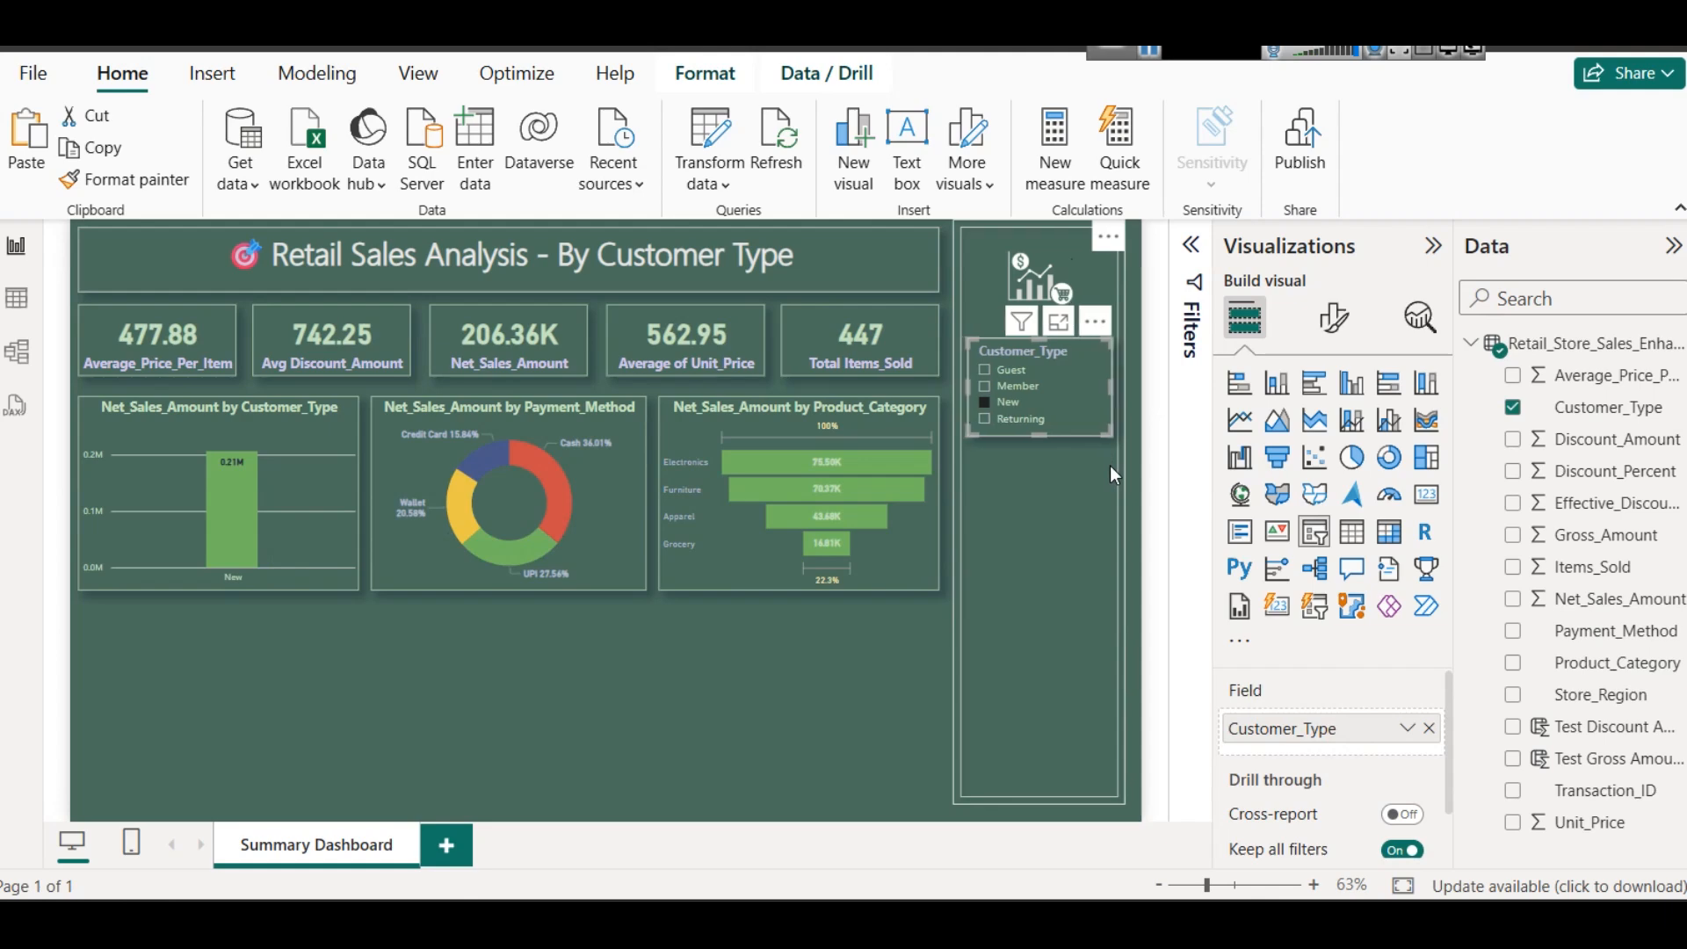
click(877, 689)
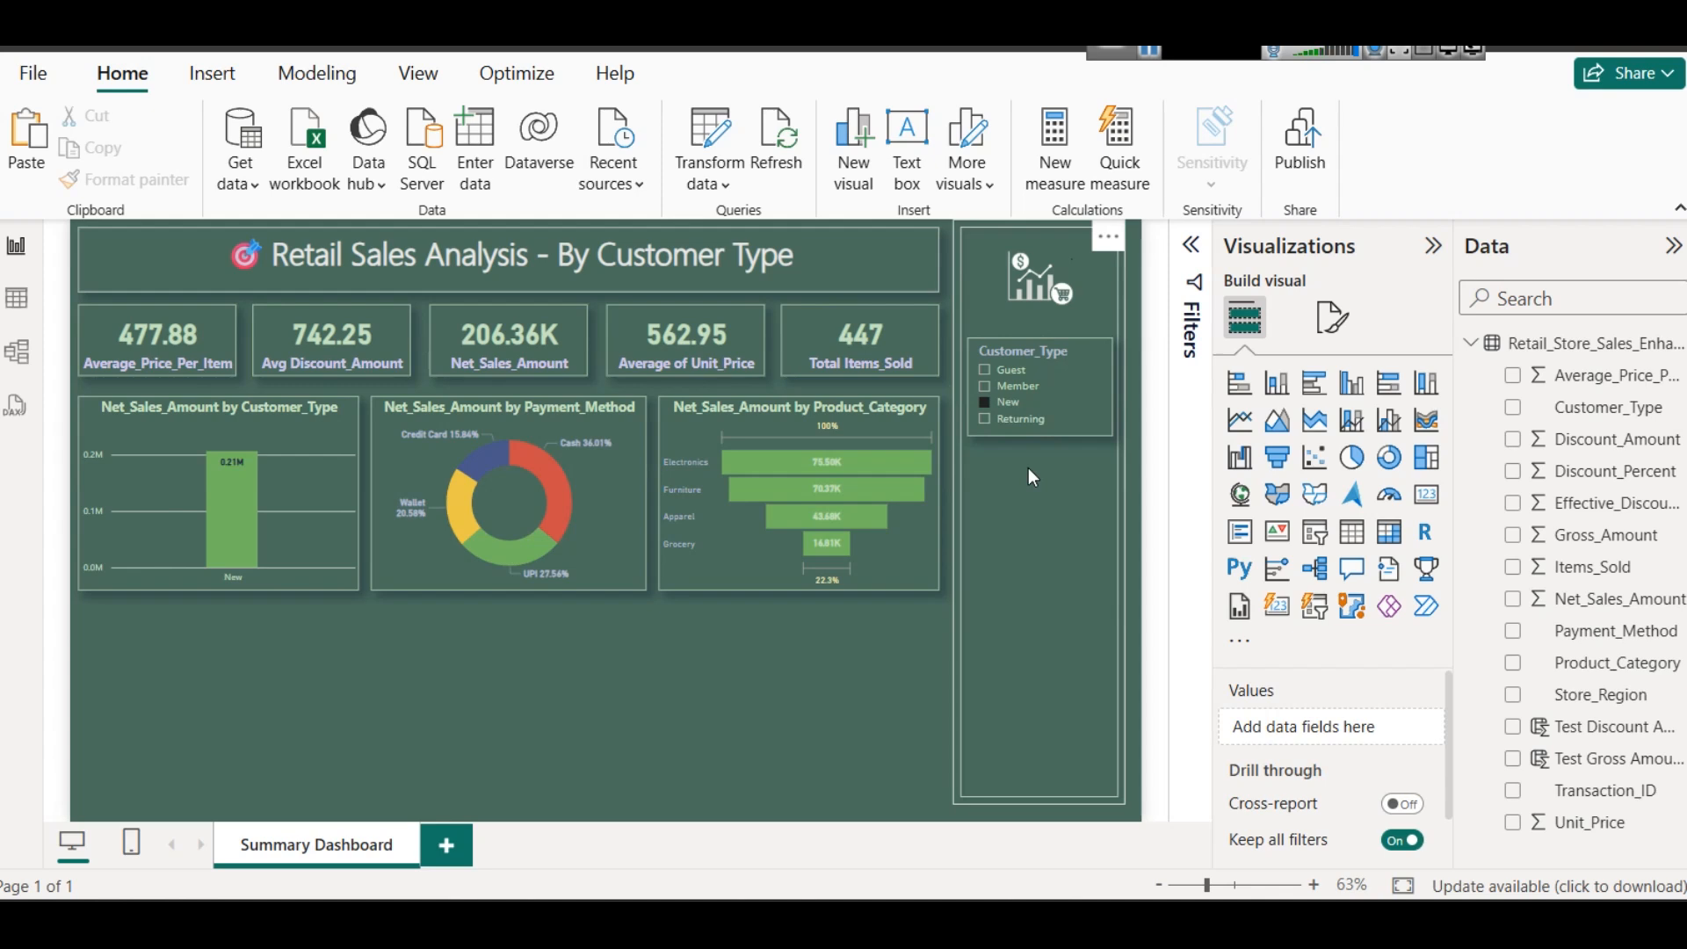
- Test the Customer_Type slicer by filtering the report to Returning, Guest and Member in turn, and clear the selection
mouse_move(566, 479)
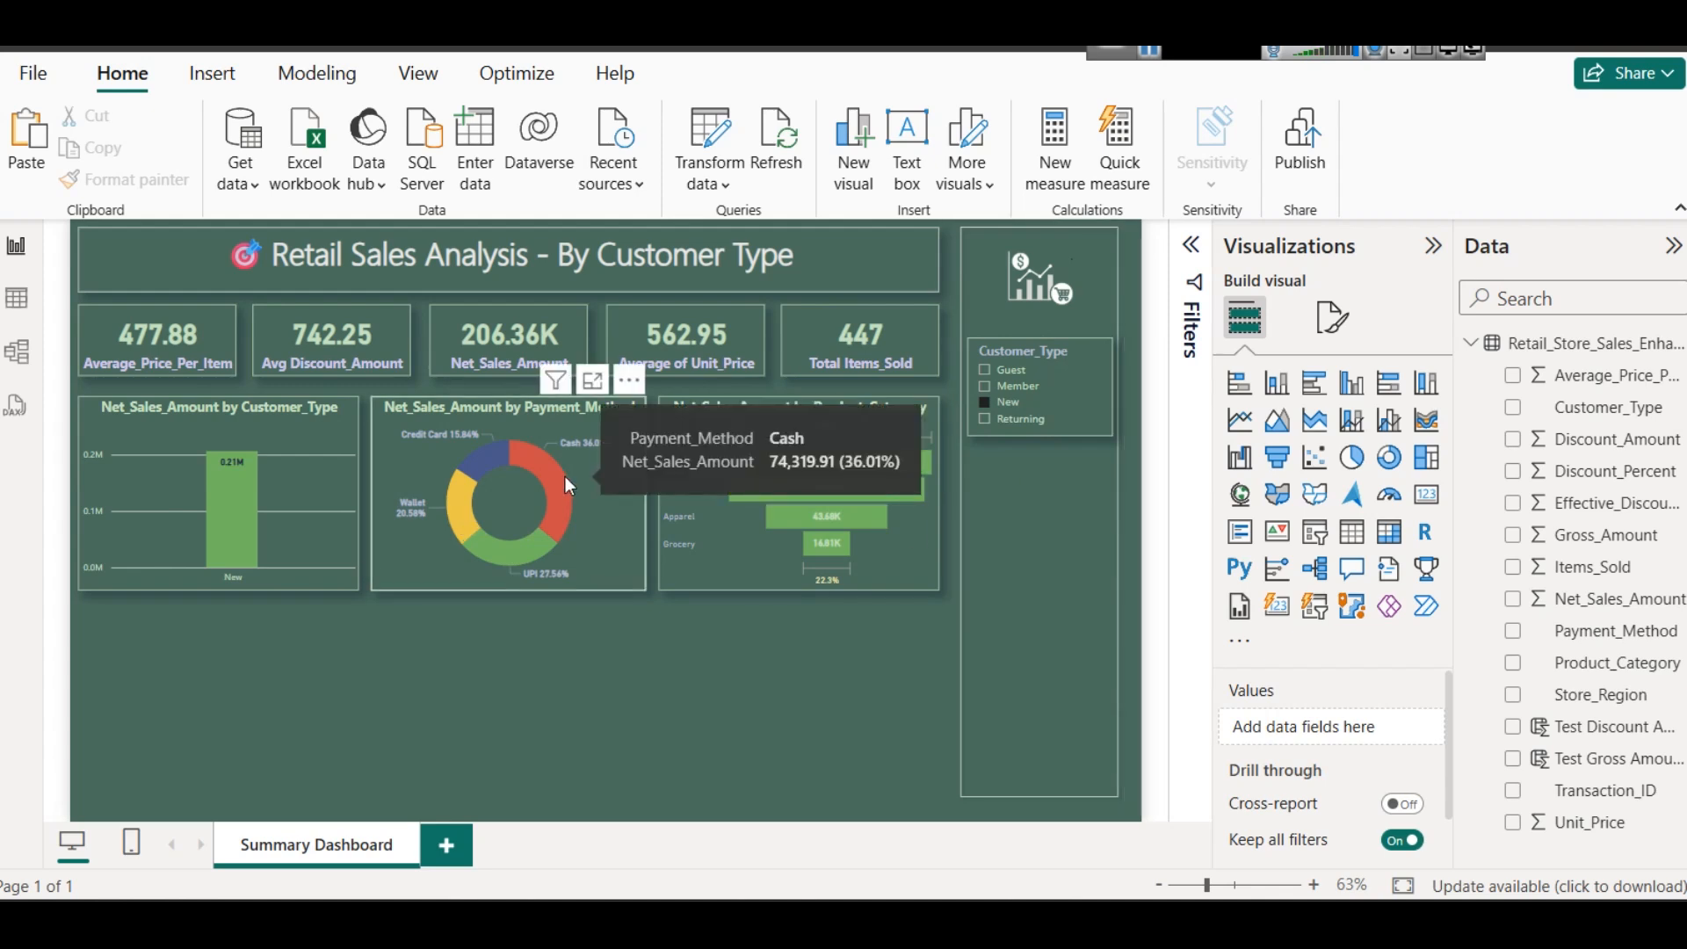
click(1008, 421)
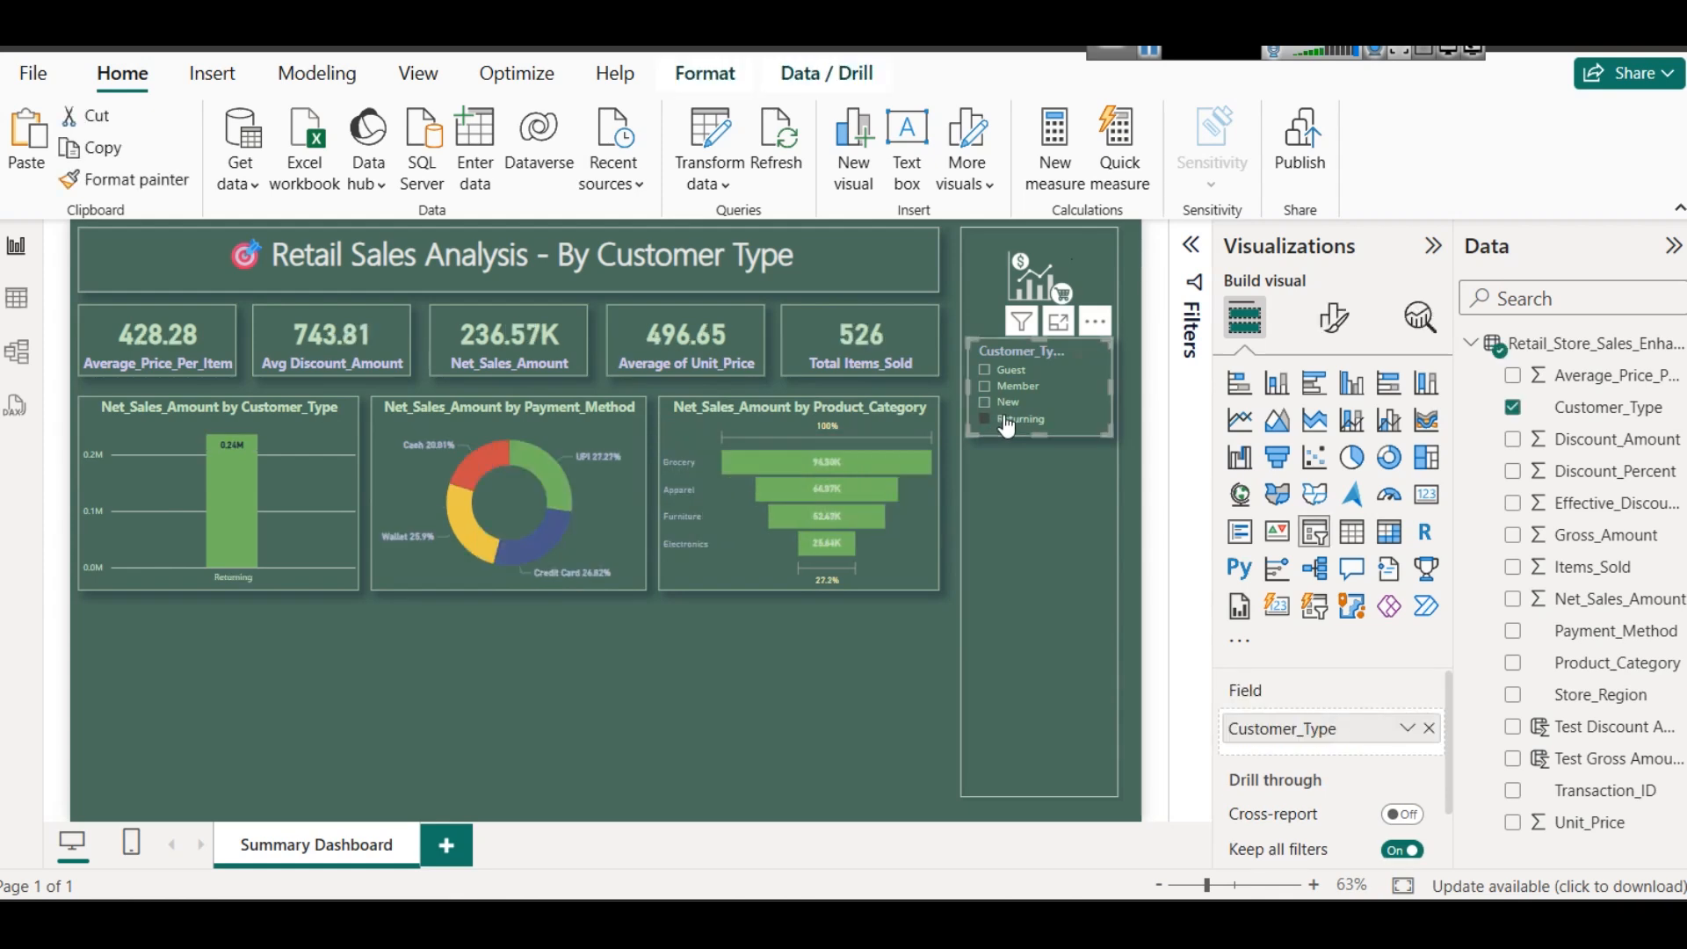
click(1008, 373)
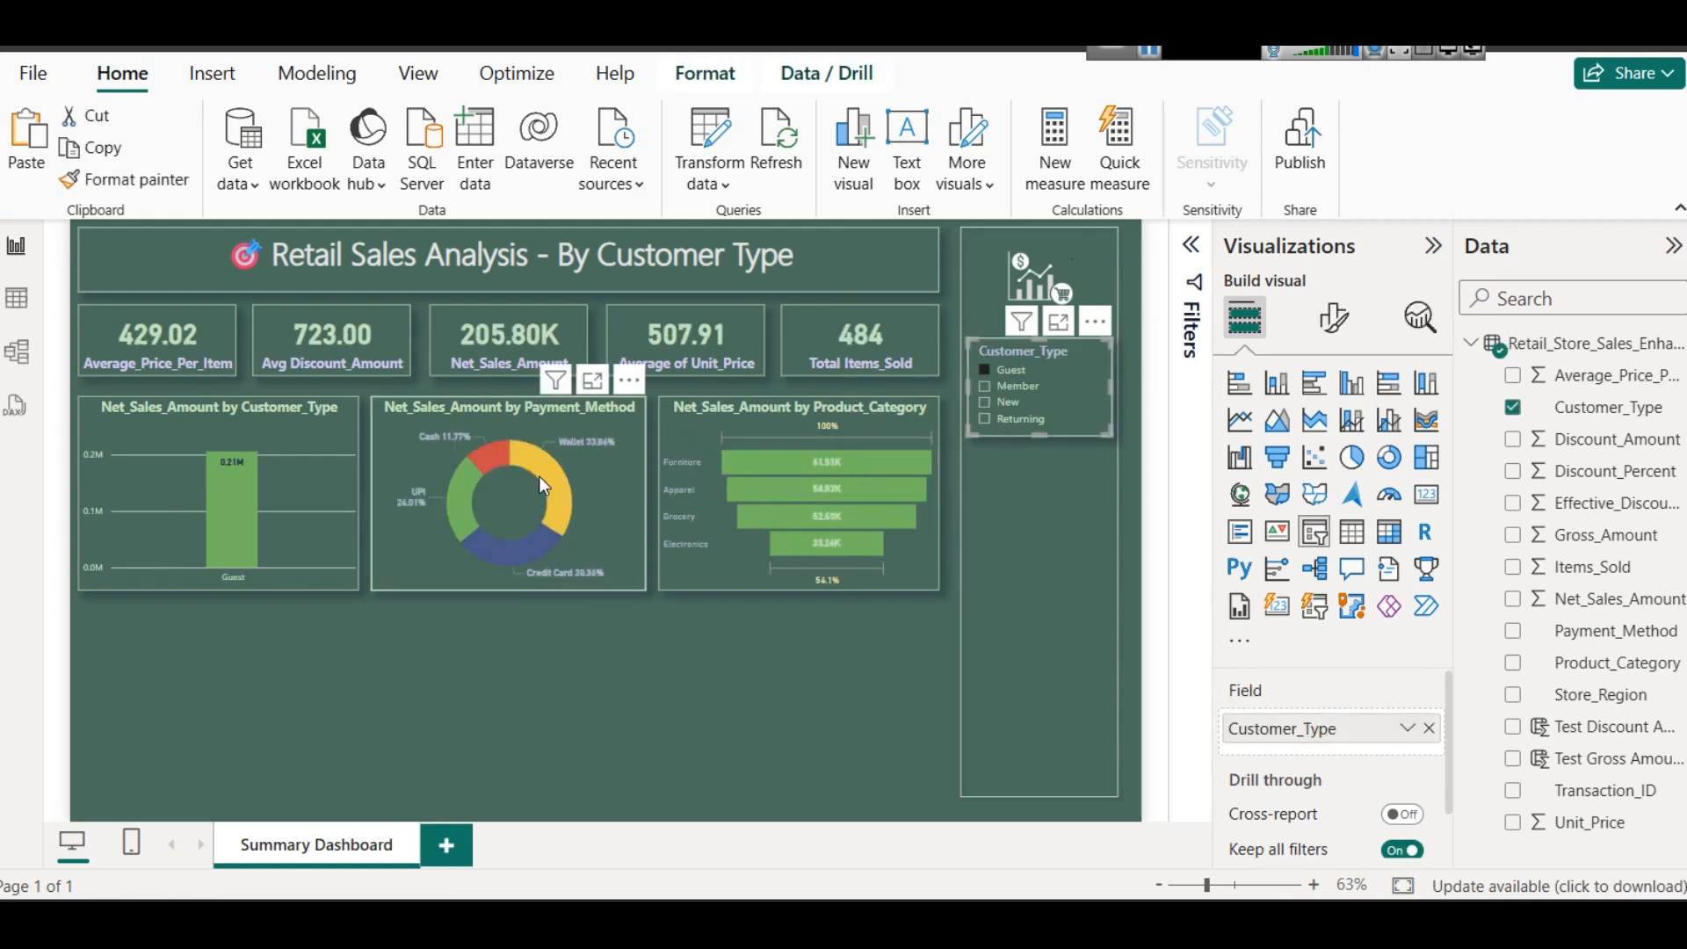
click(1015, 388)
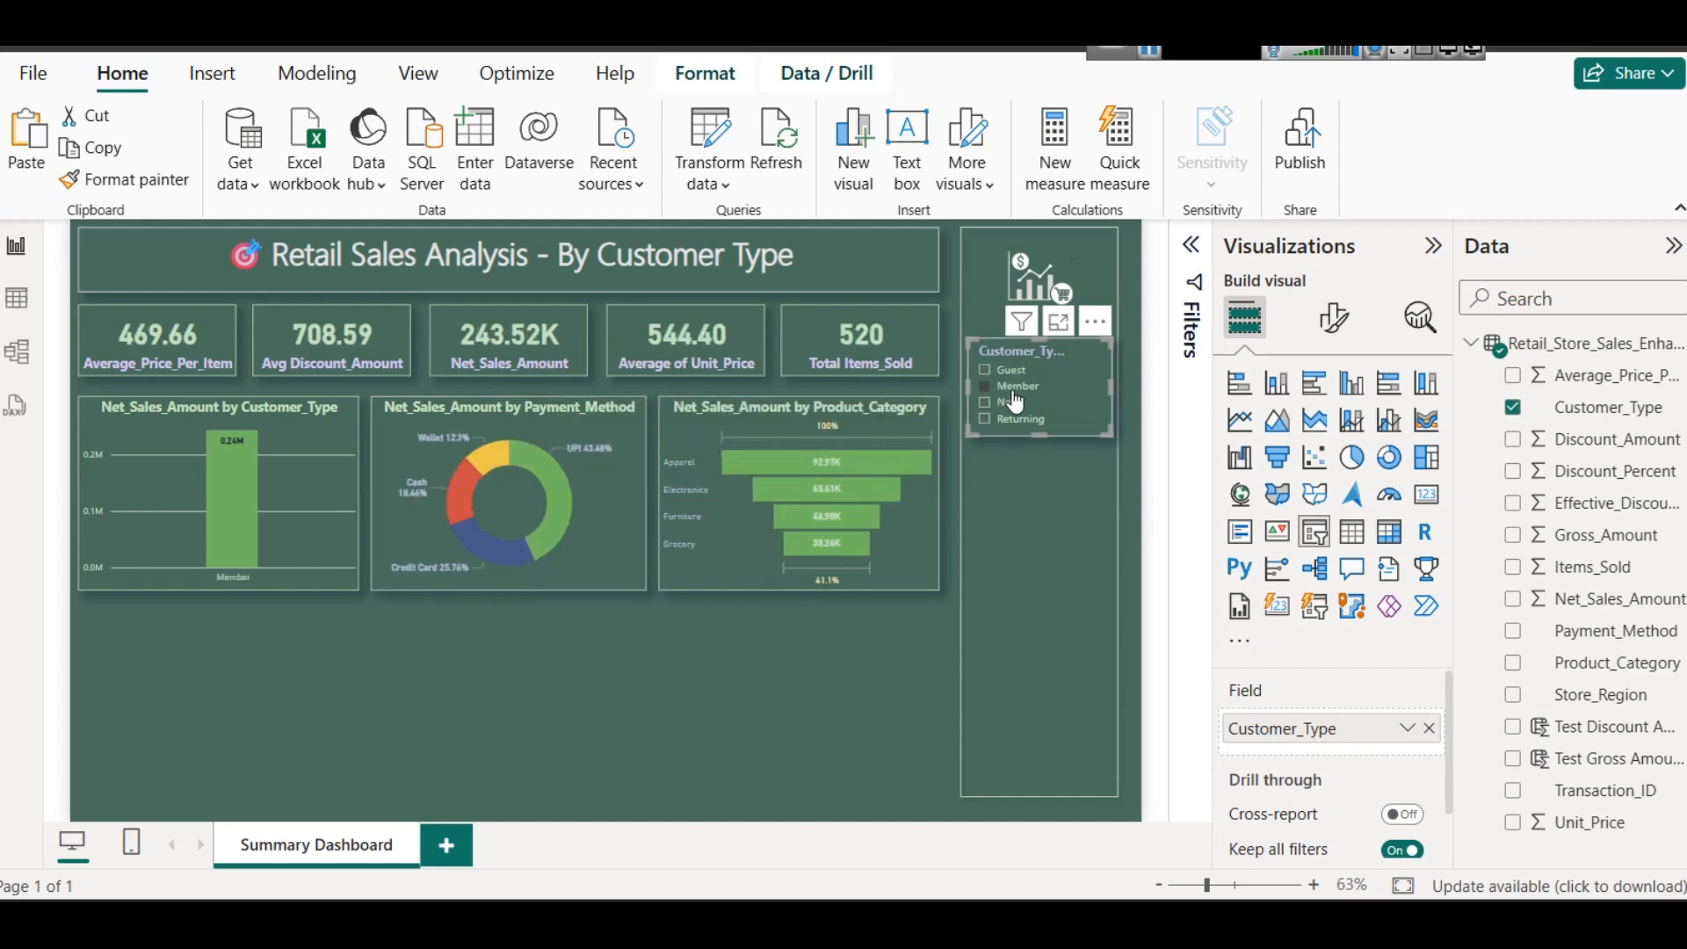
click(1015, 394)
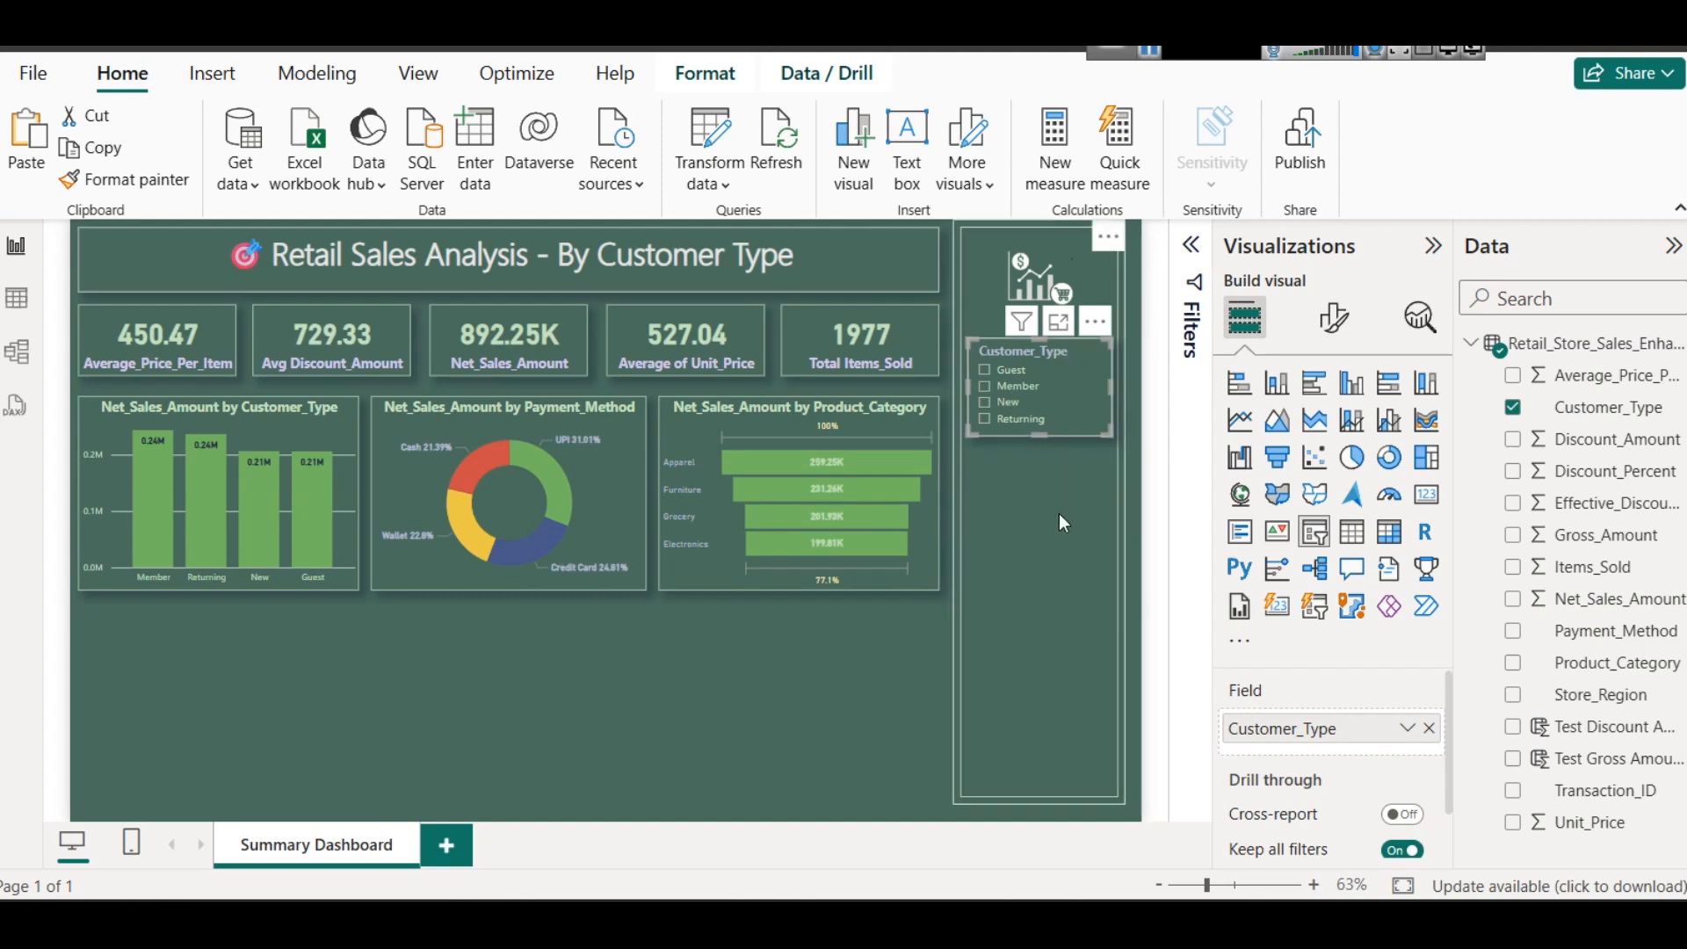
click(749, 700)
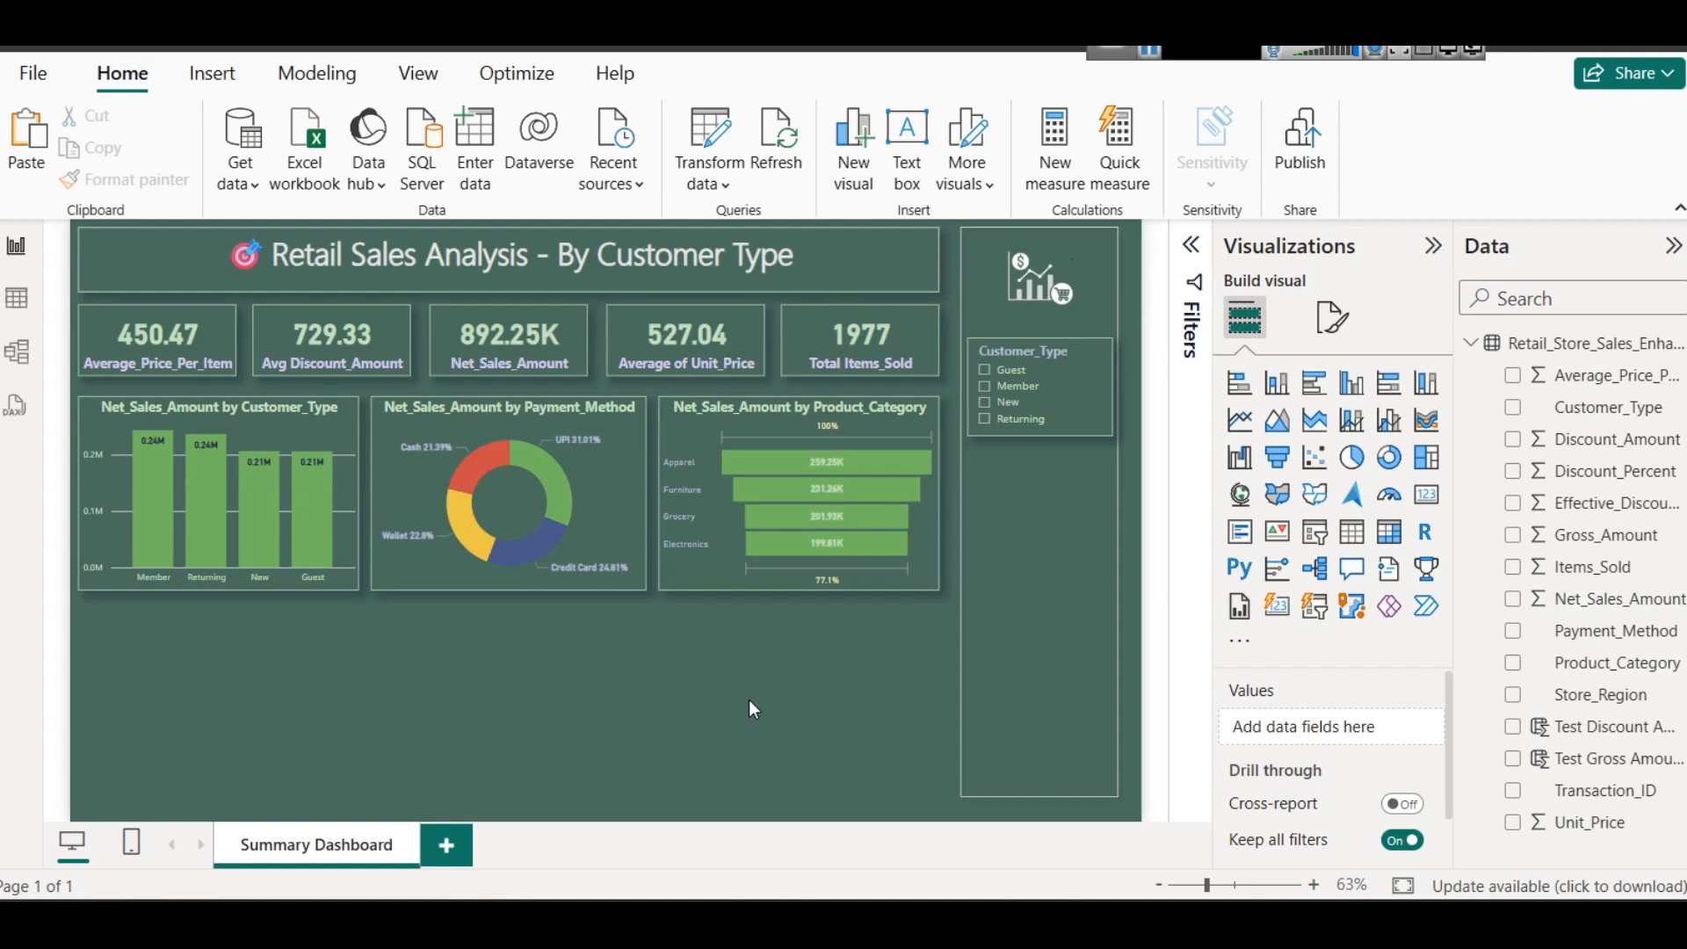
- Duplicate the Customer_Type slicer directly below the original in the sidebar and replace the copy's field with Payment_Method
click(980, 336)
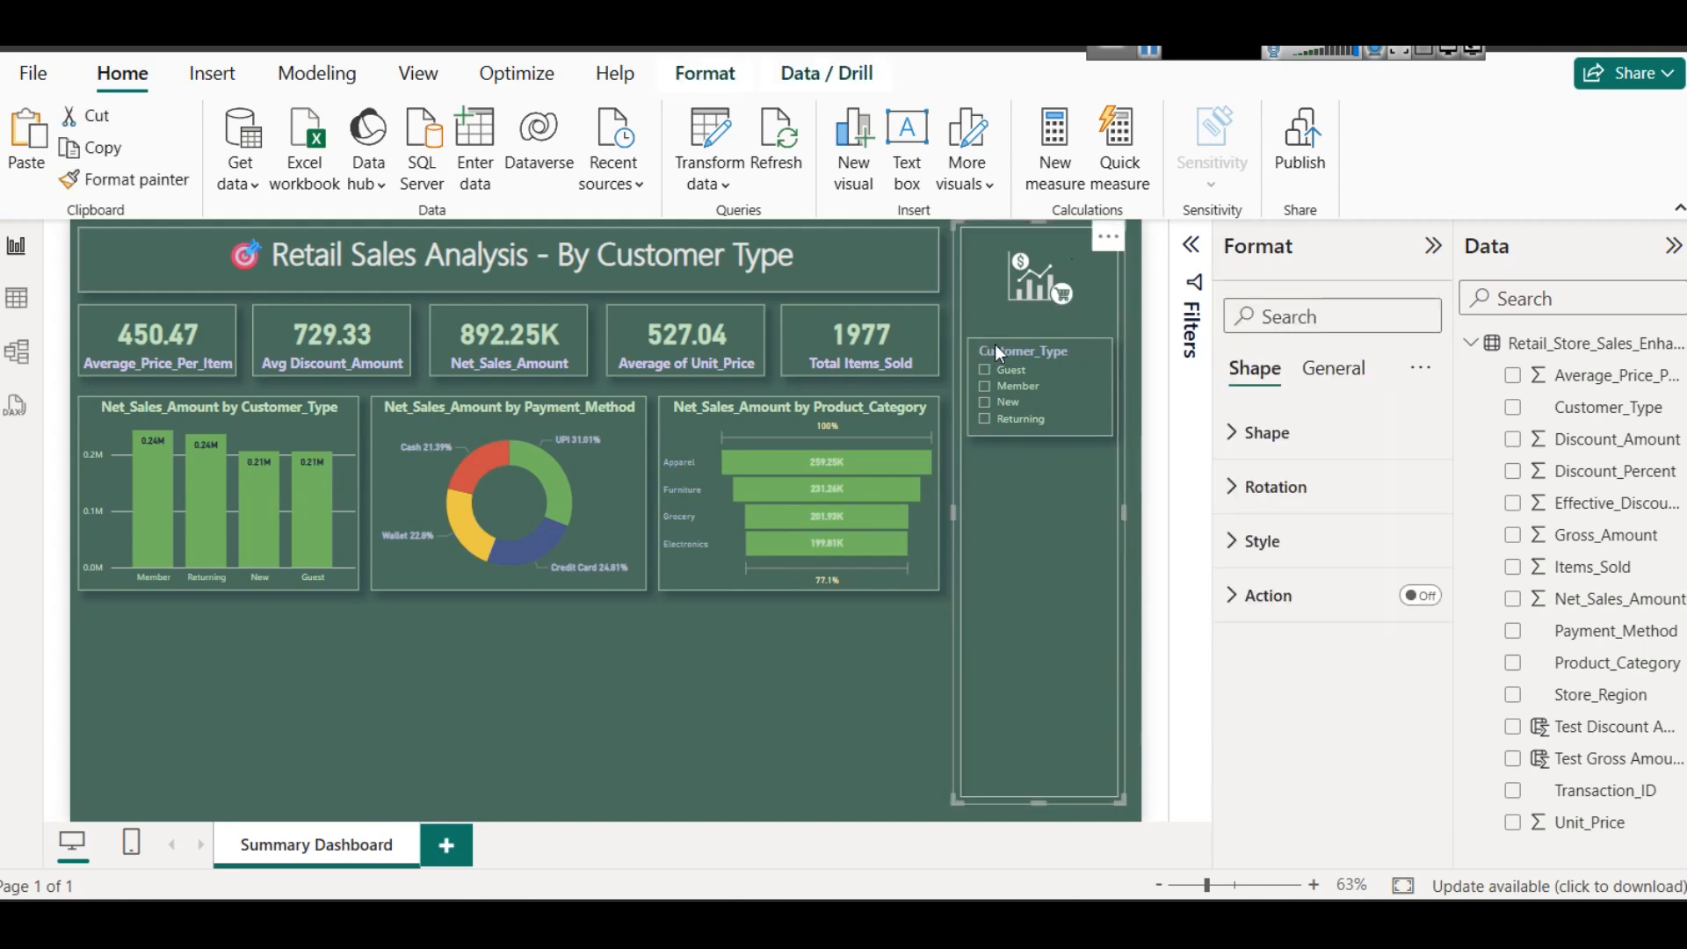
click(765, 648)
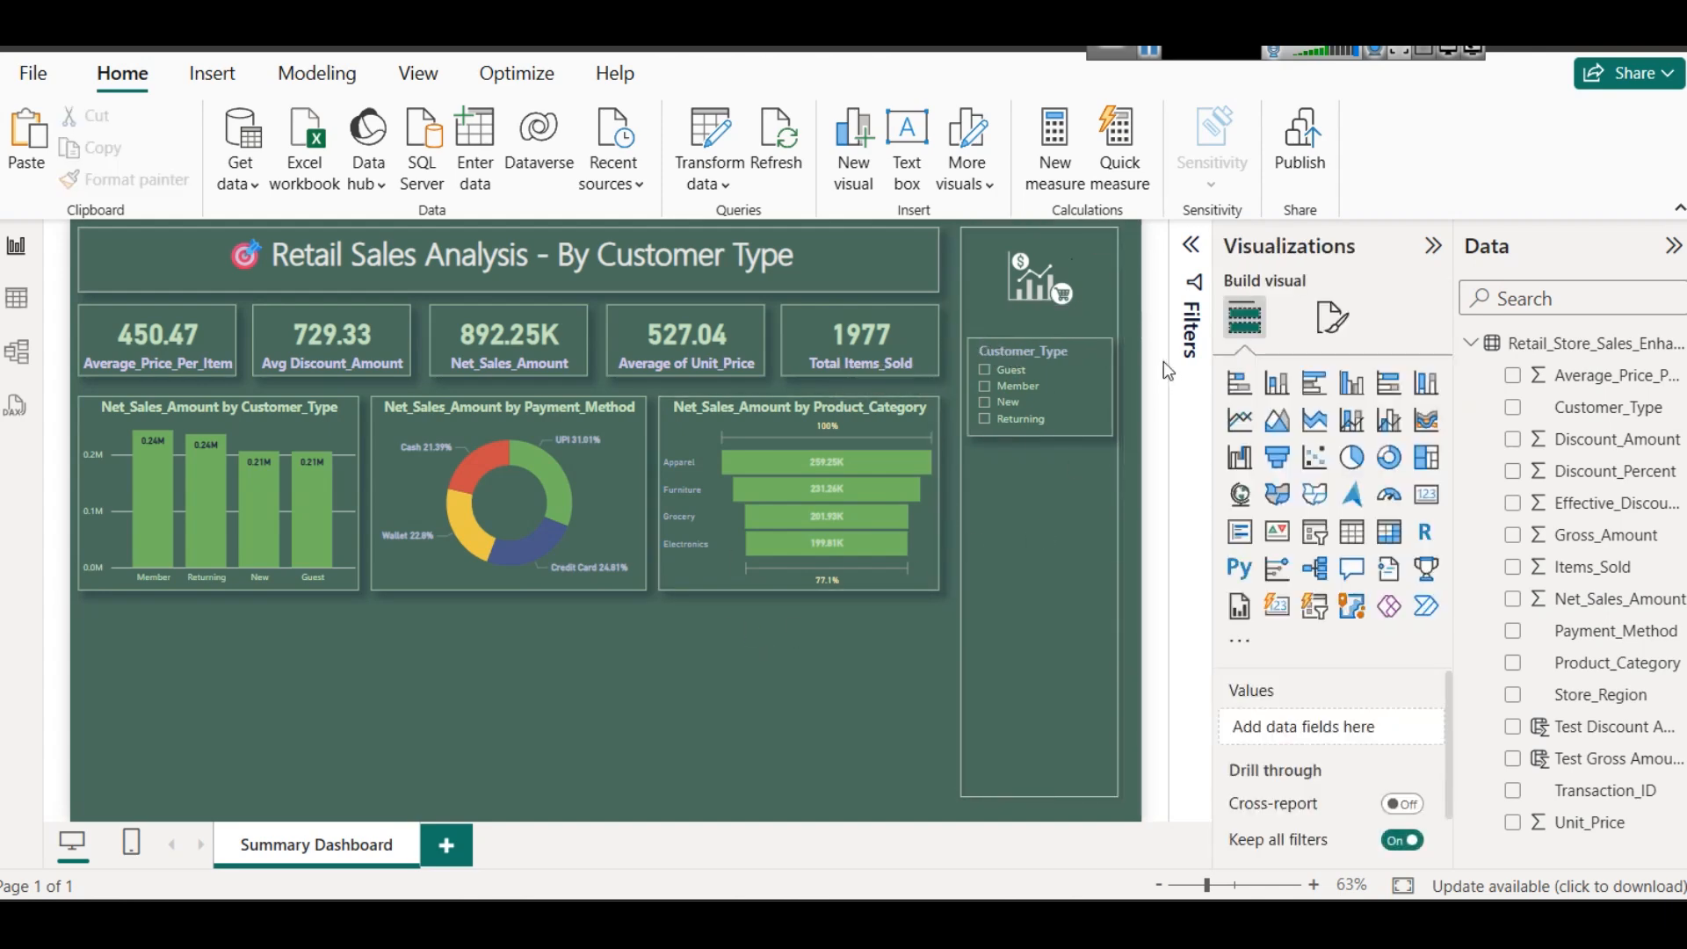
click(1076, 417)
click(1077, 416)
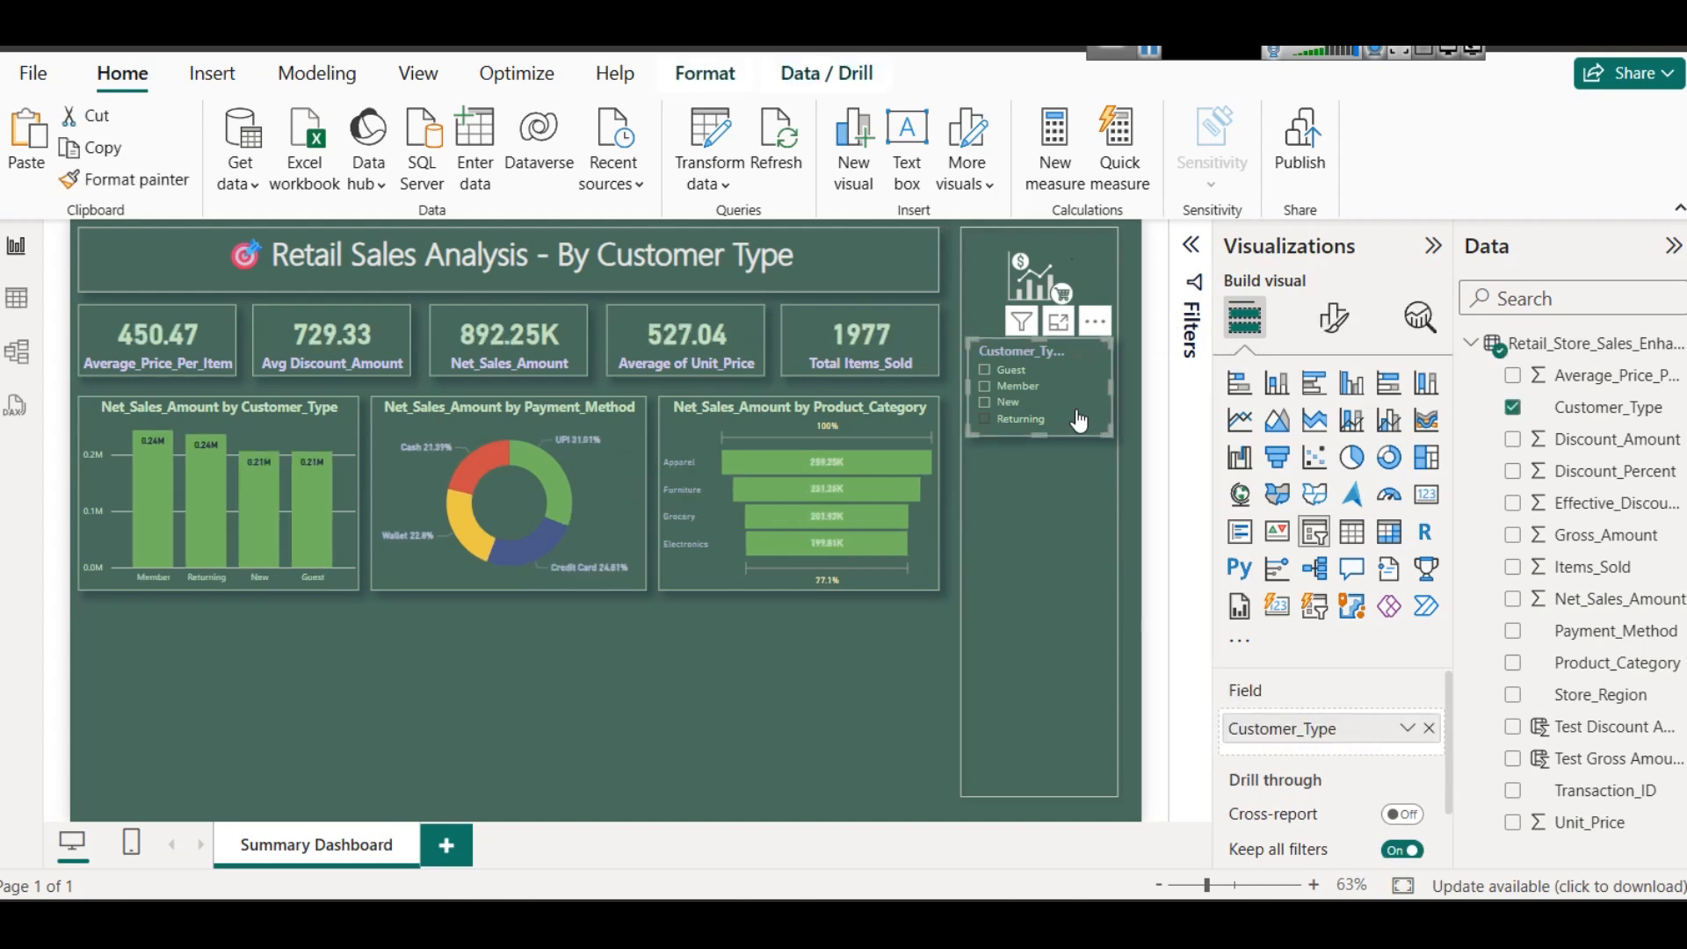
drag(1075, 345, 1062, 456)
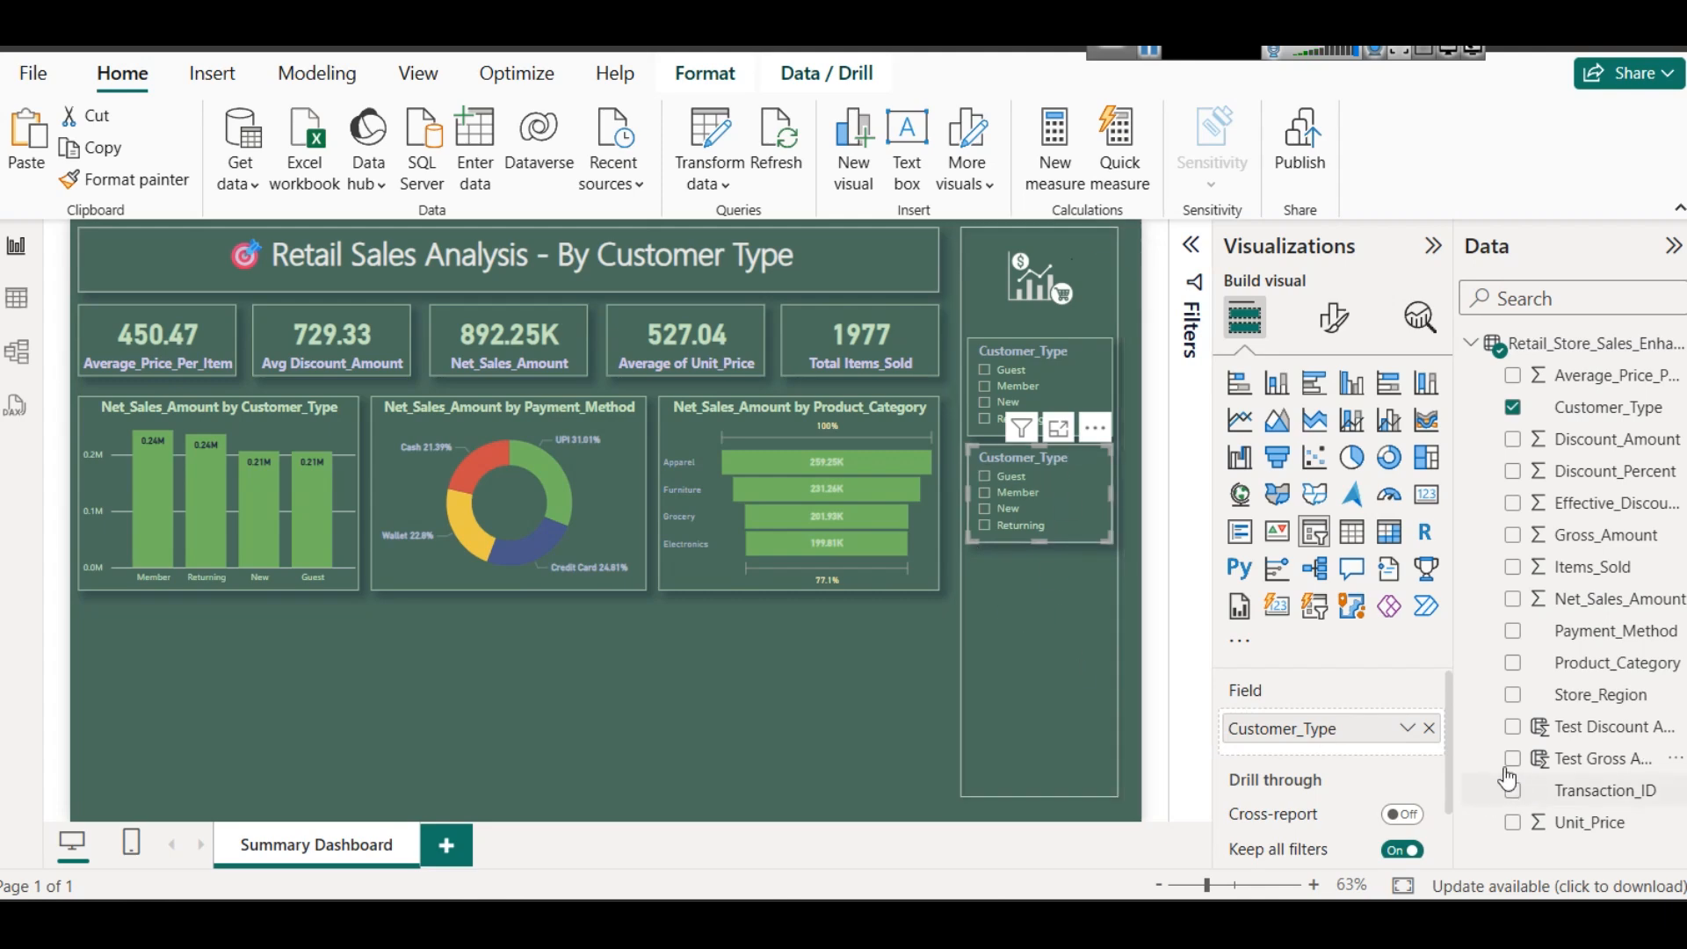
click(1431, 729)
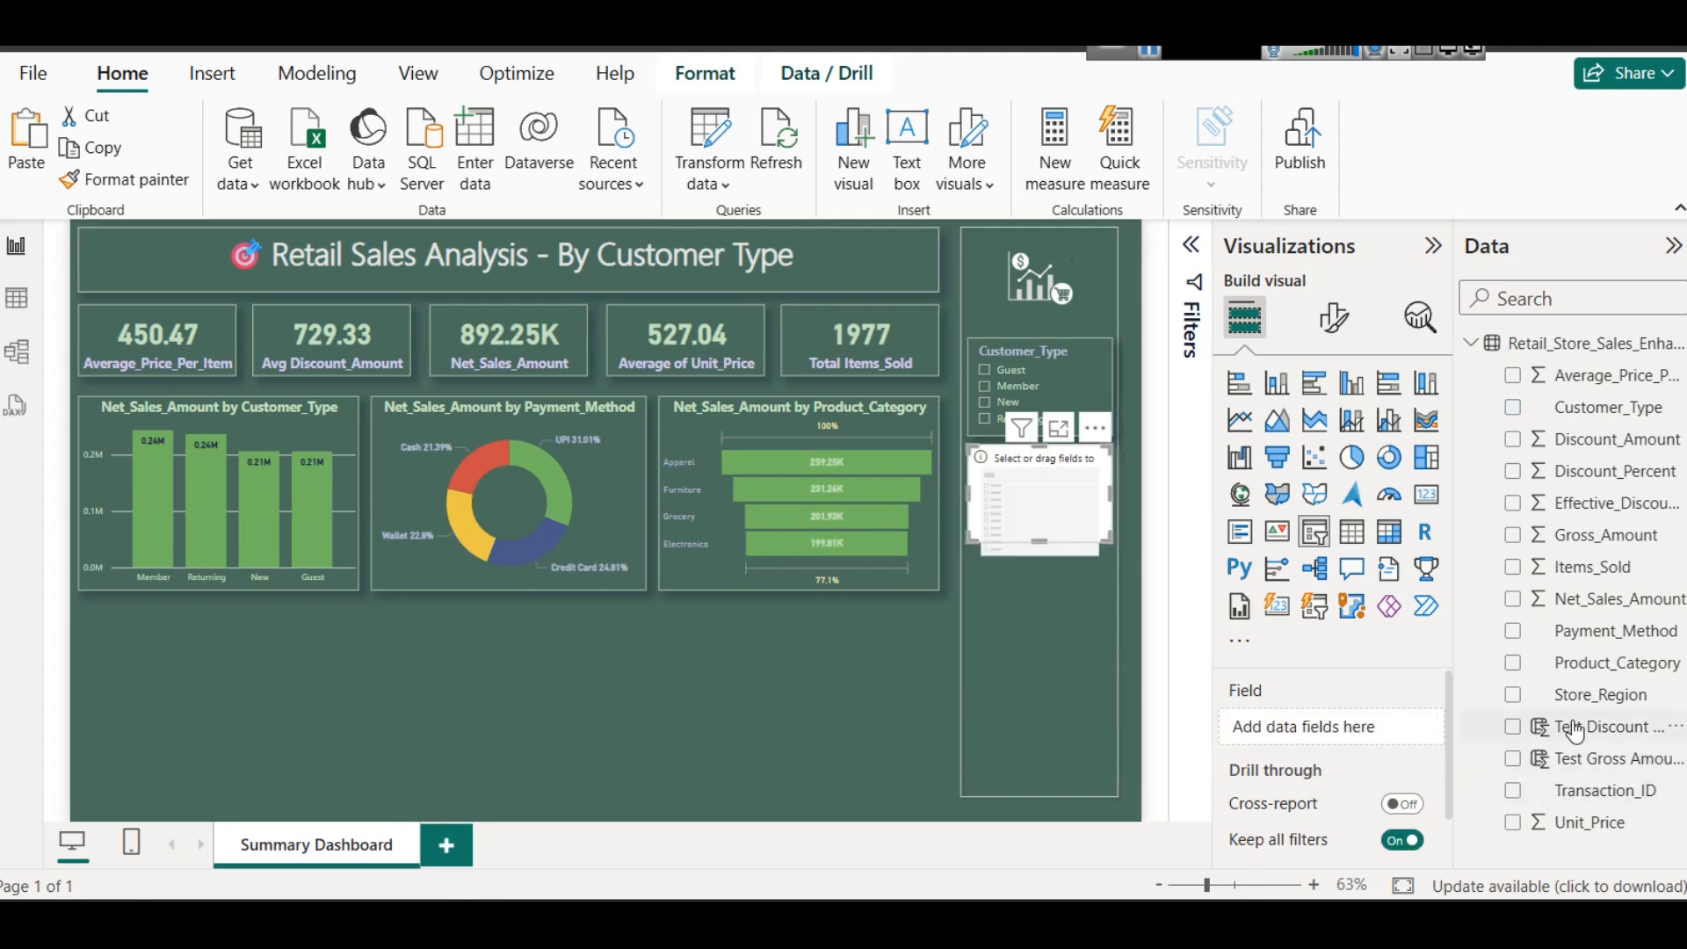
drag(1591, 631, 1323, 728)
- Test the Payment_Method slicer by filtering the report to Credit Card, UPI and Wallet in turn, and clear the selection
click(1019, 493)
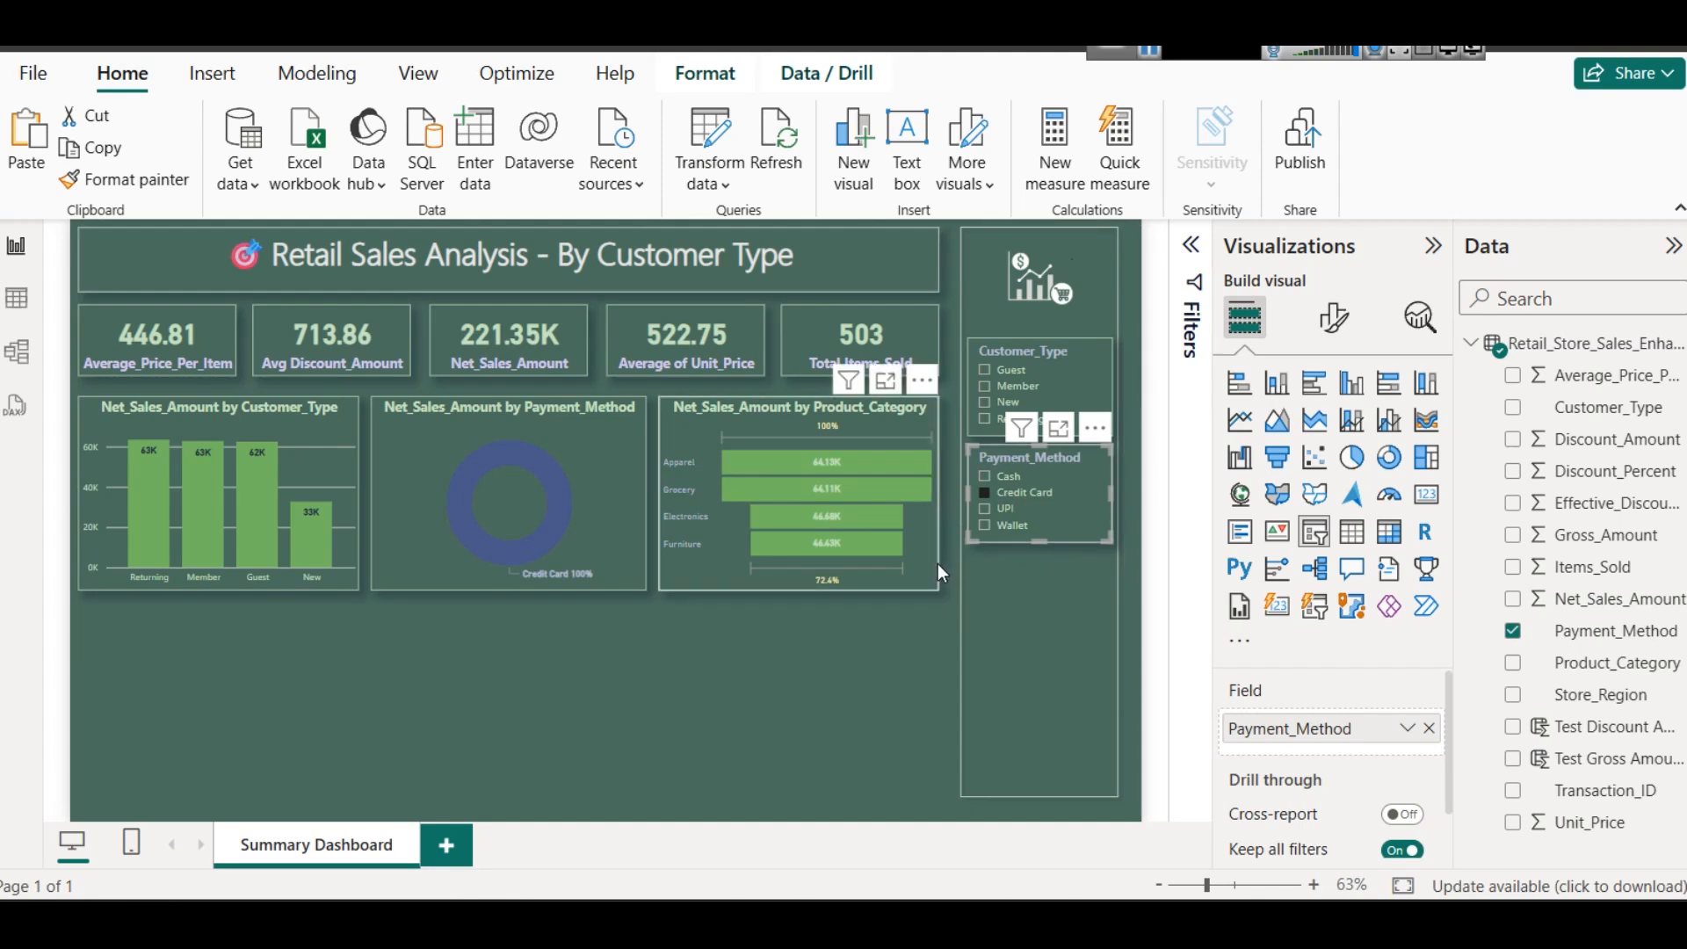
mouse_move(862, 492)
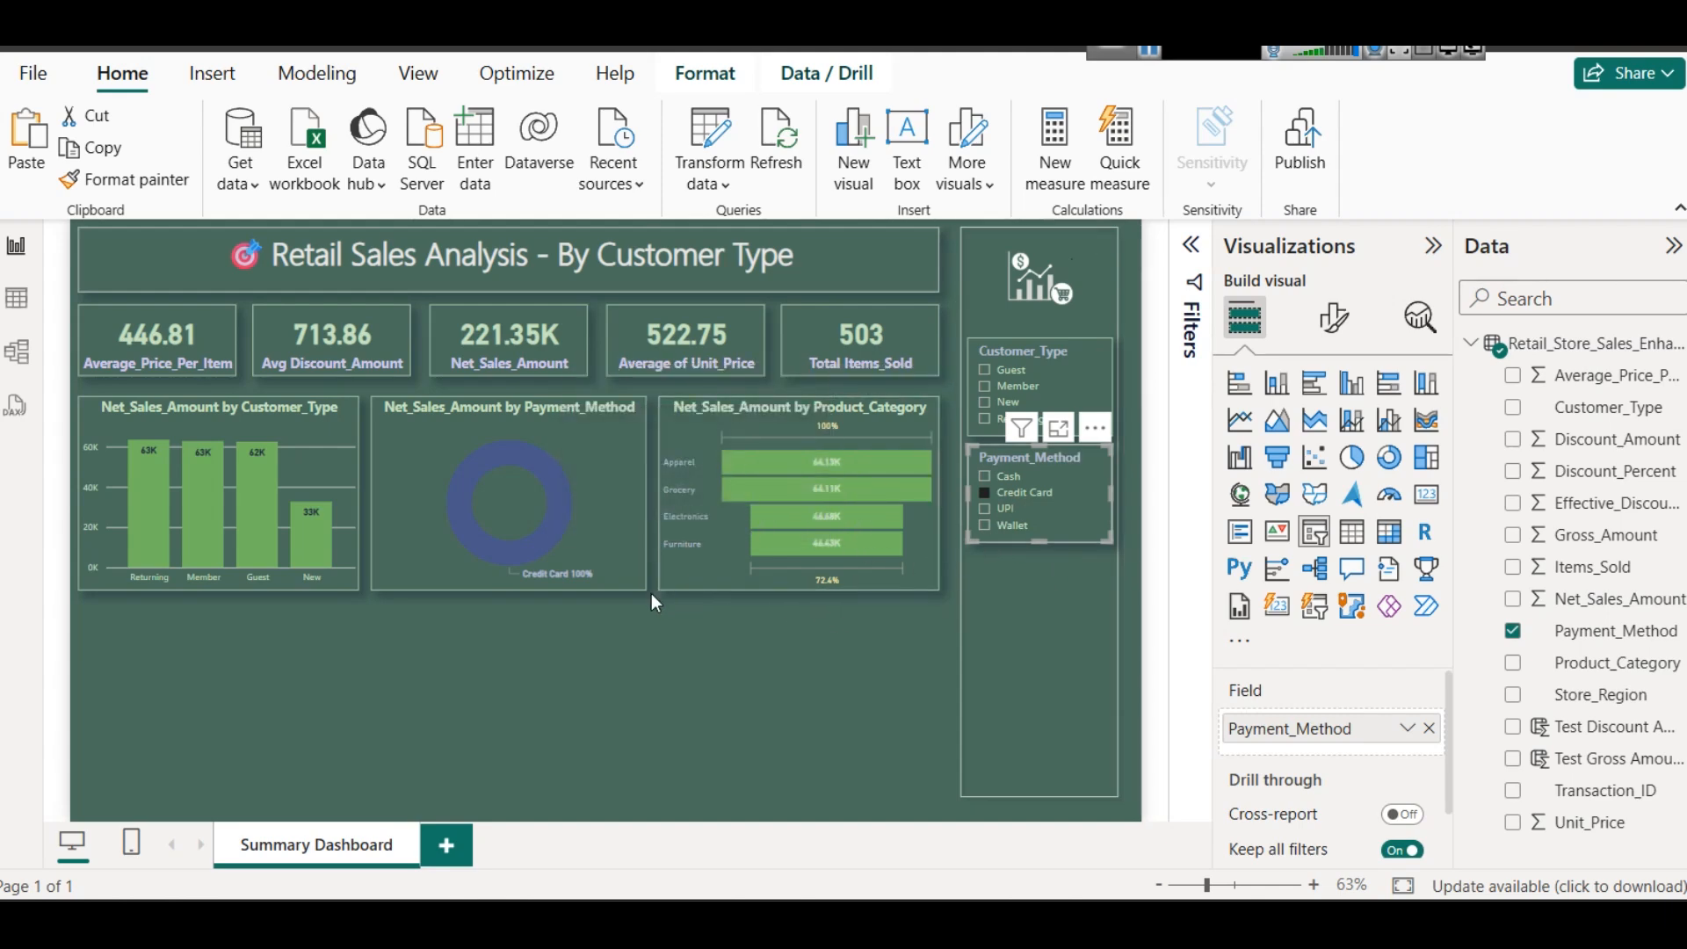
click(994, 513)
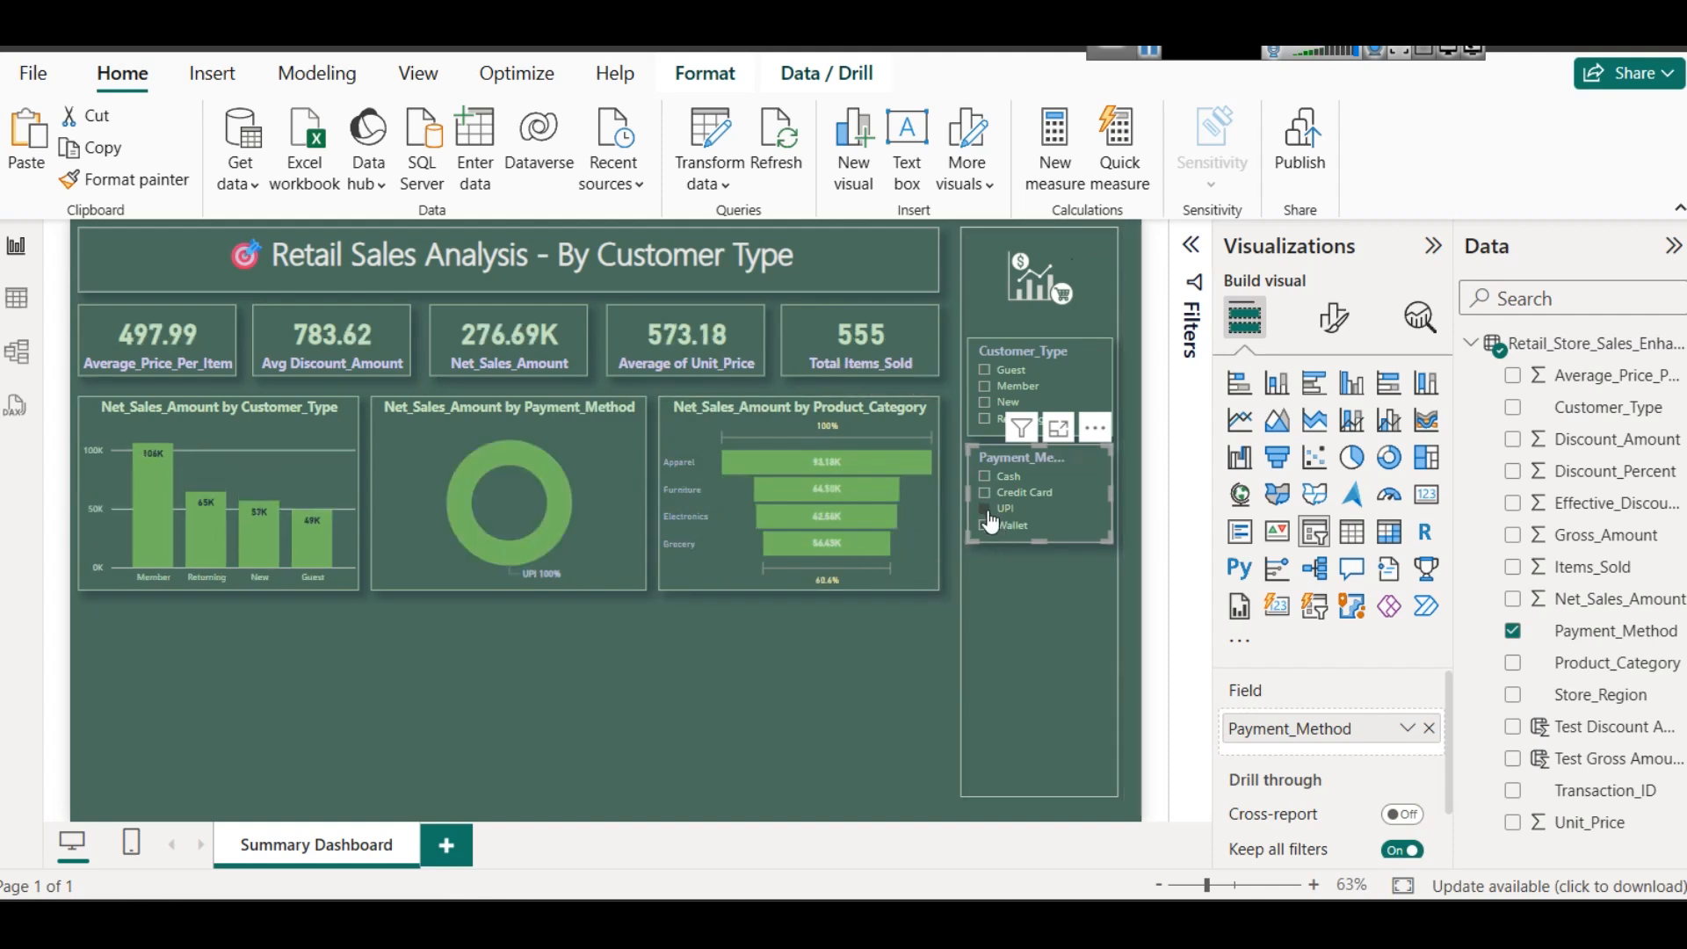
click(993, 531)
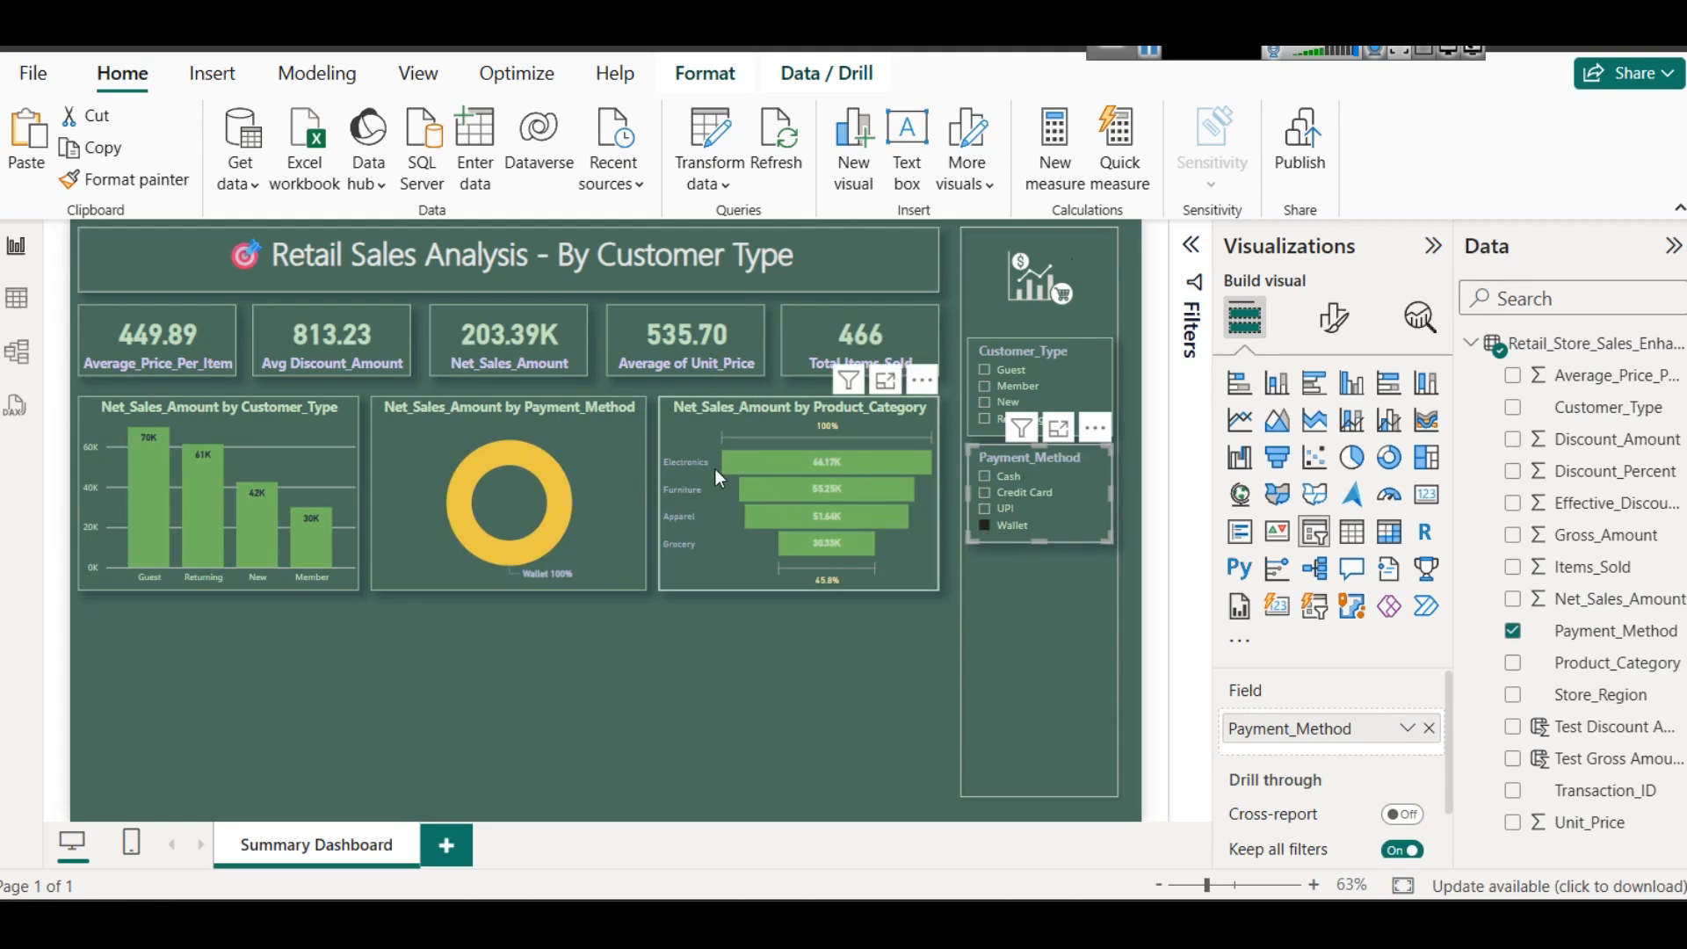
click(985, 526)
click(815, 667)
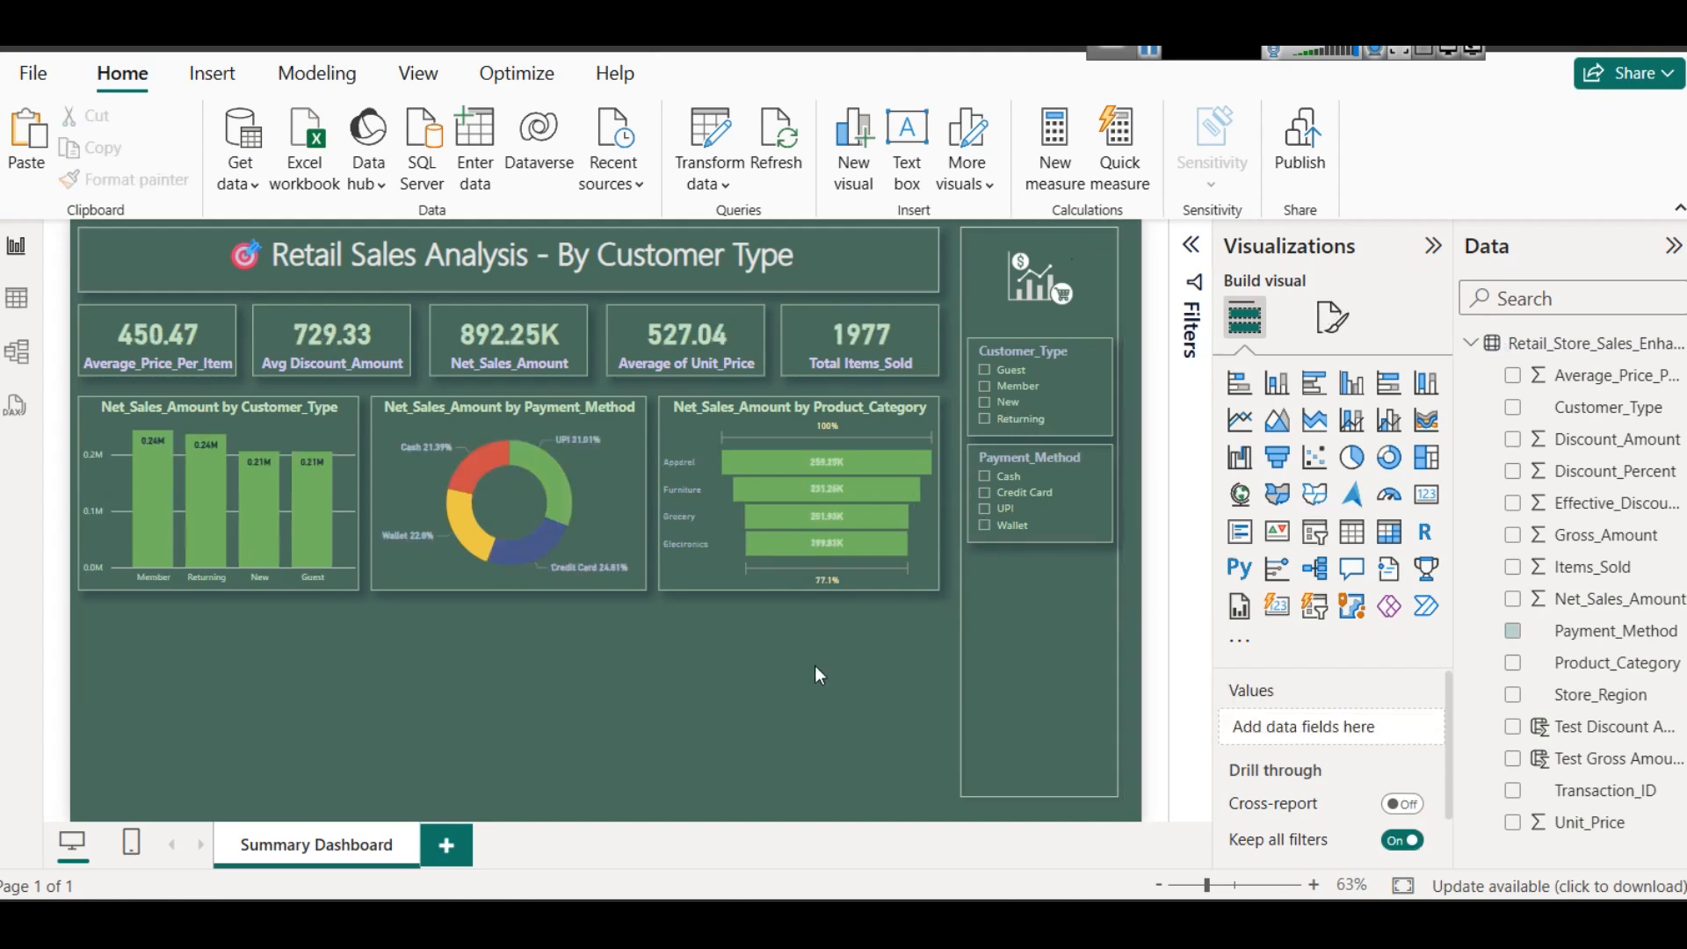
- Duplicate the Payment_Method slicer directly below it in the sidebar and replace the copy's field with Product_Category
click(1083, 543)
key(ctrl+c)
key(ctrl+v)
drag(1080, 533, 1067, 635)
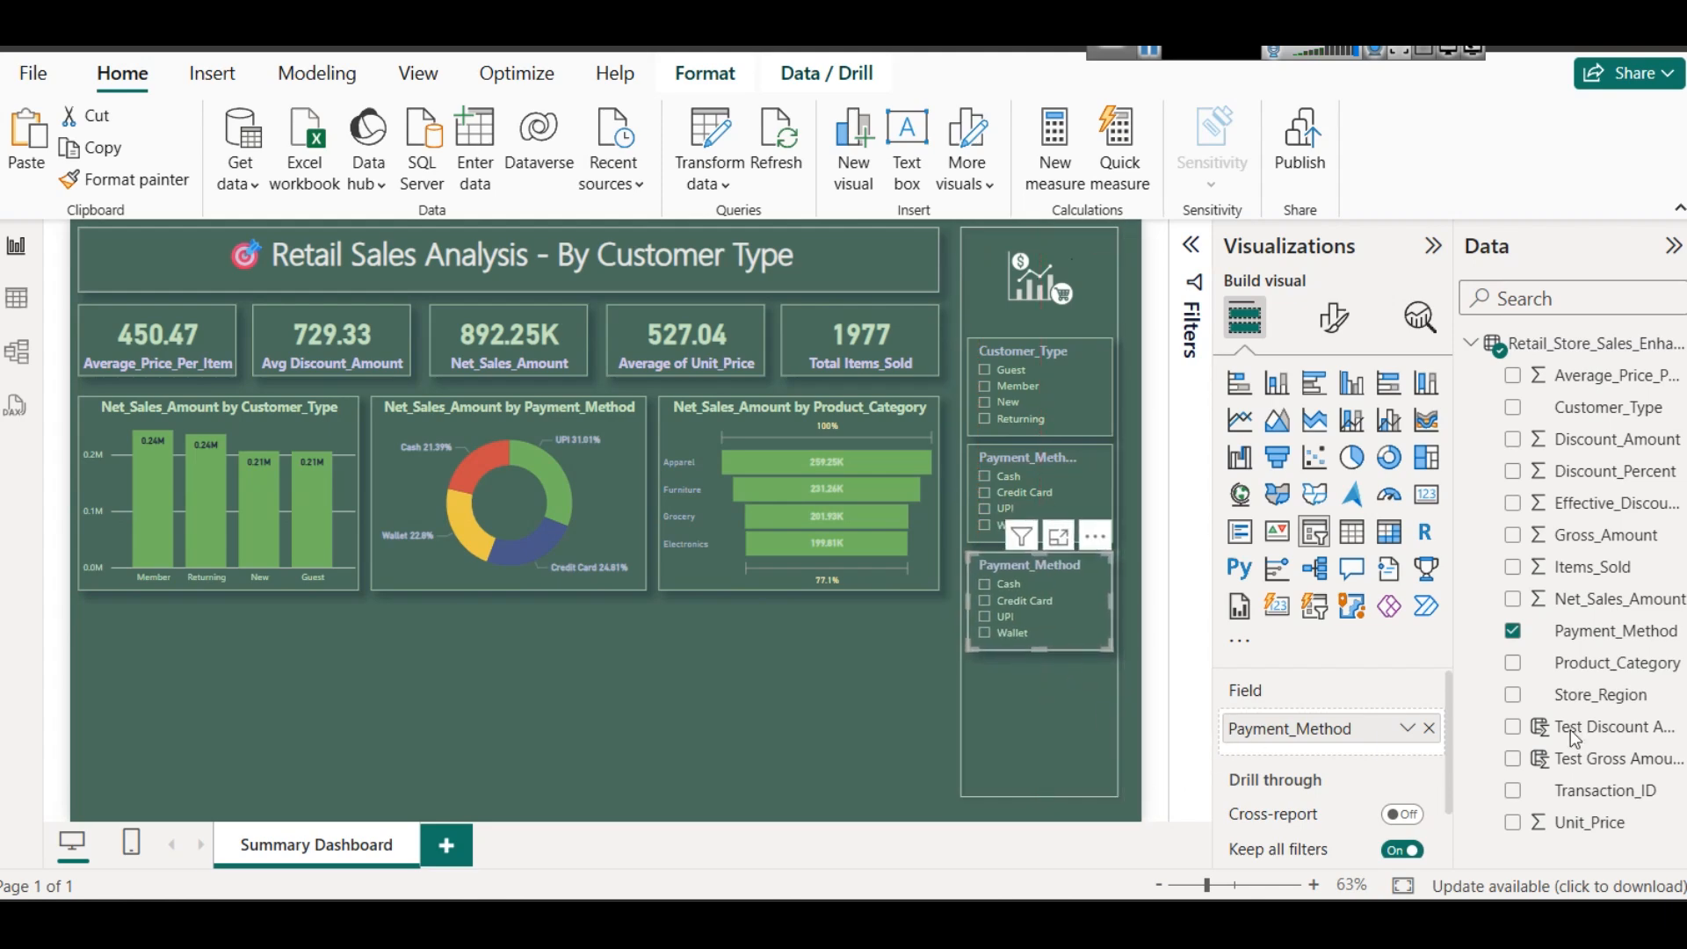
click(1429, 728)
drag(1582, 663, 1358, 728)
click(767, 710)
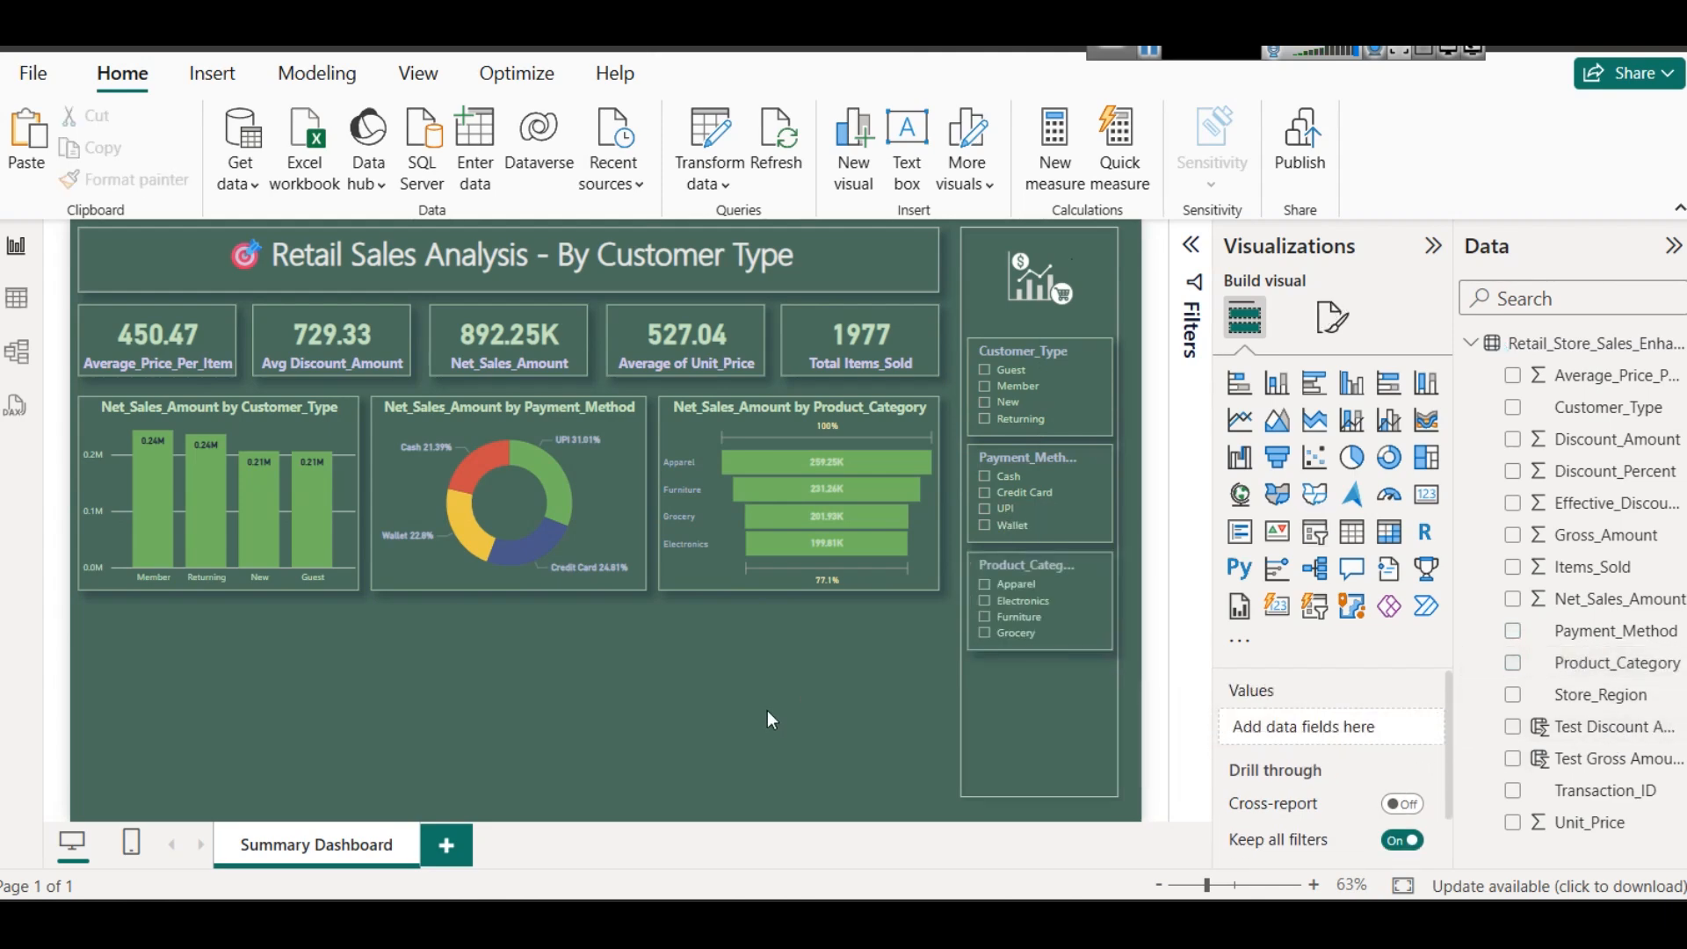
- Test the Product_Category slicer by filtering the report to Apparel and clearing the selection again
click(1011, 594)
click(1011, 593)
click(601, 719)
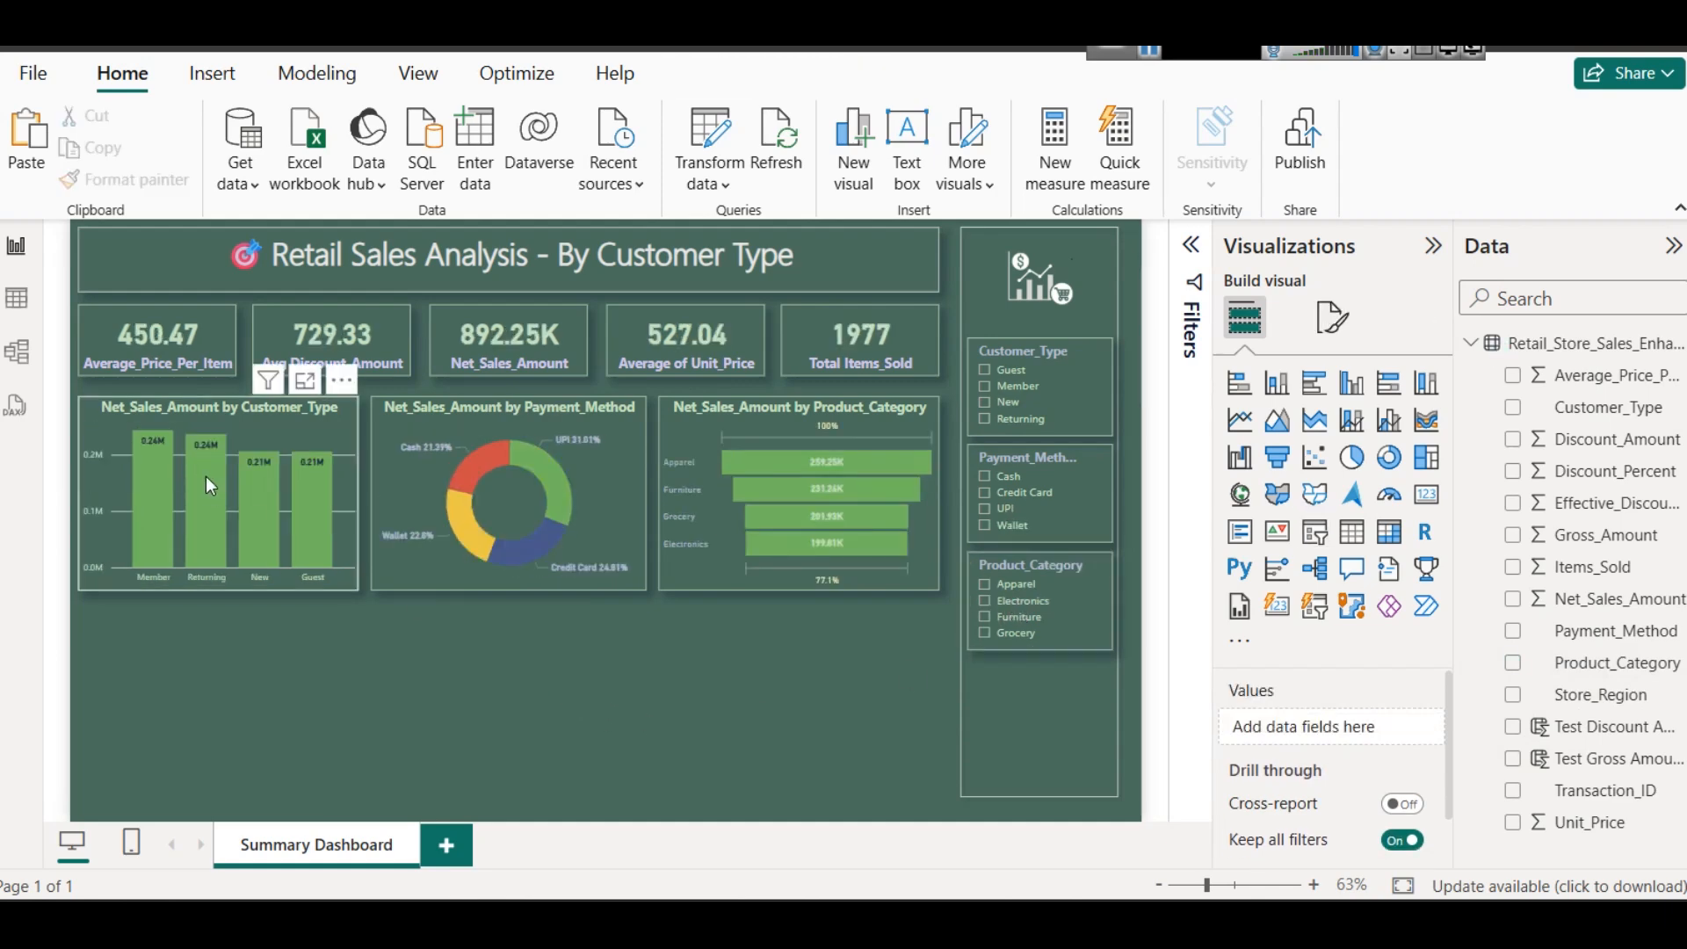
- Duplicate the Net_Sales_Amount by Product_Category funnel chart and place the copy in the empty area below the column chart
click(510, 420)
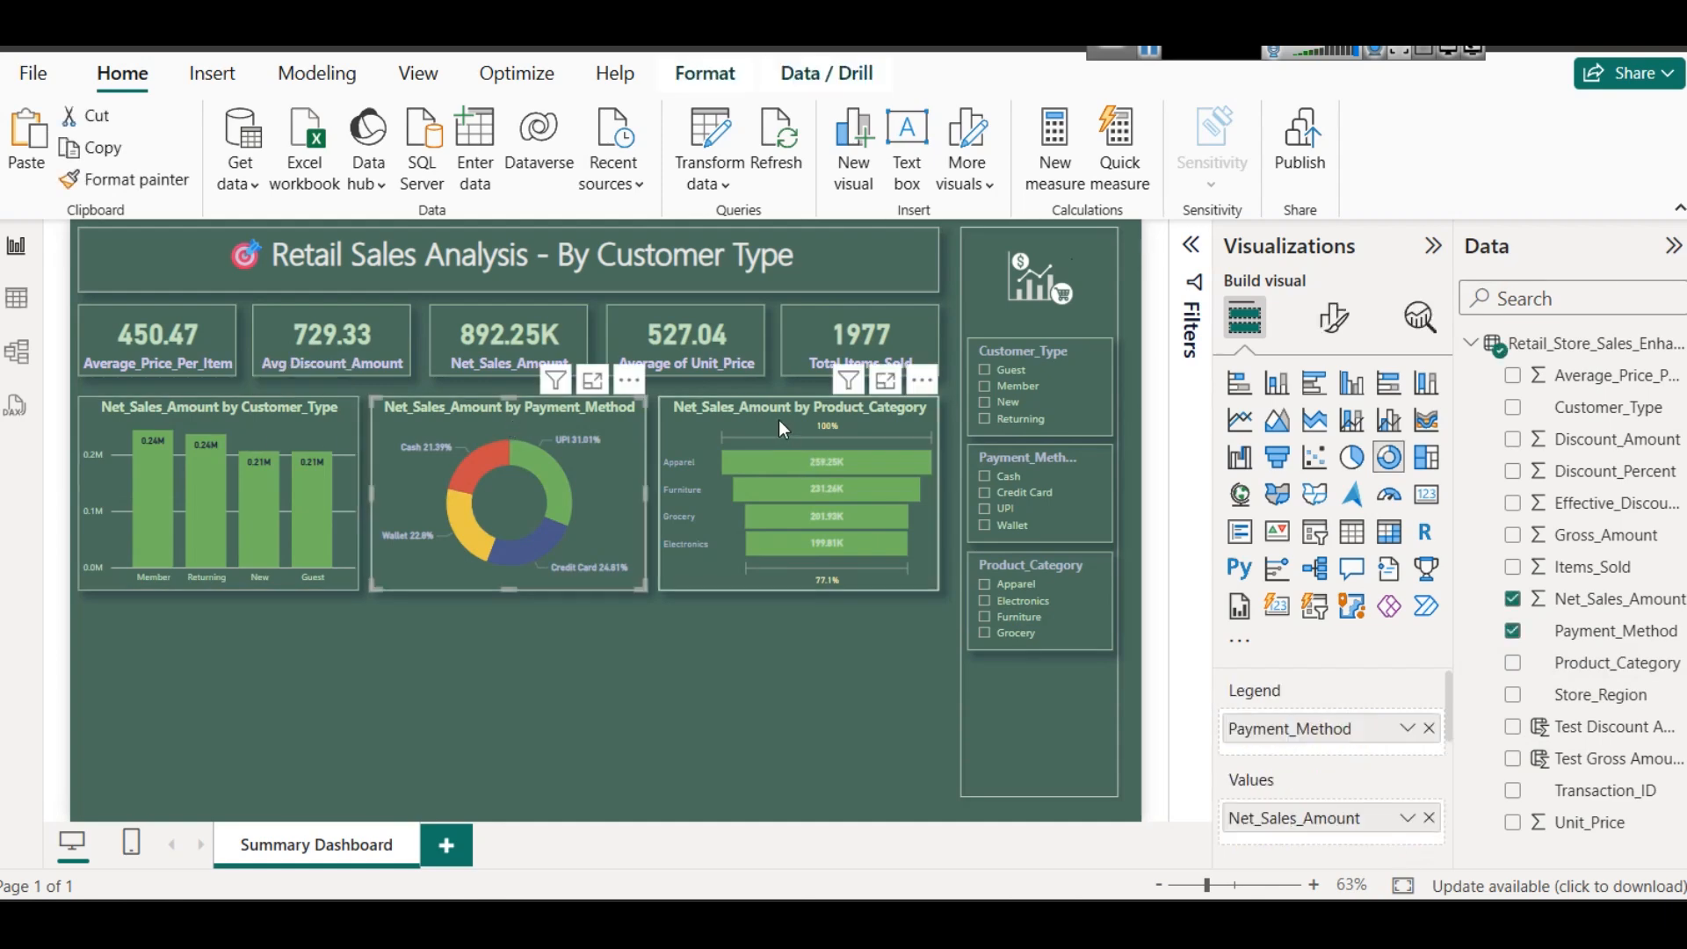
click(778, 419)
key(ctrl+c)
key(ctrl+v)
drag(779, 419, 193, 615)
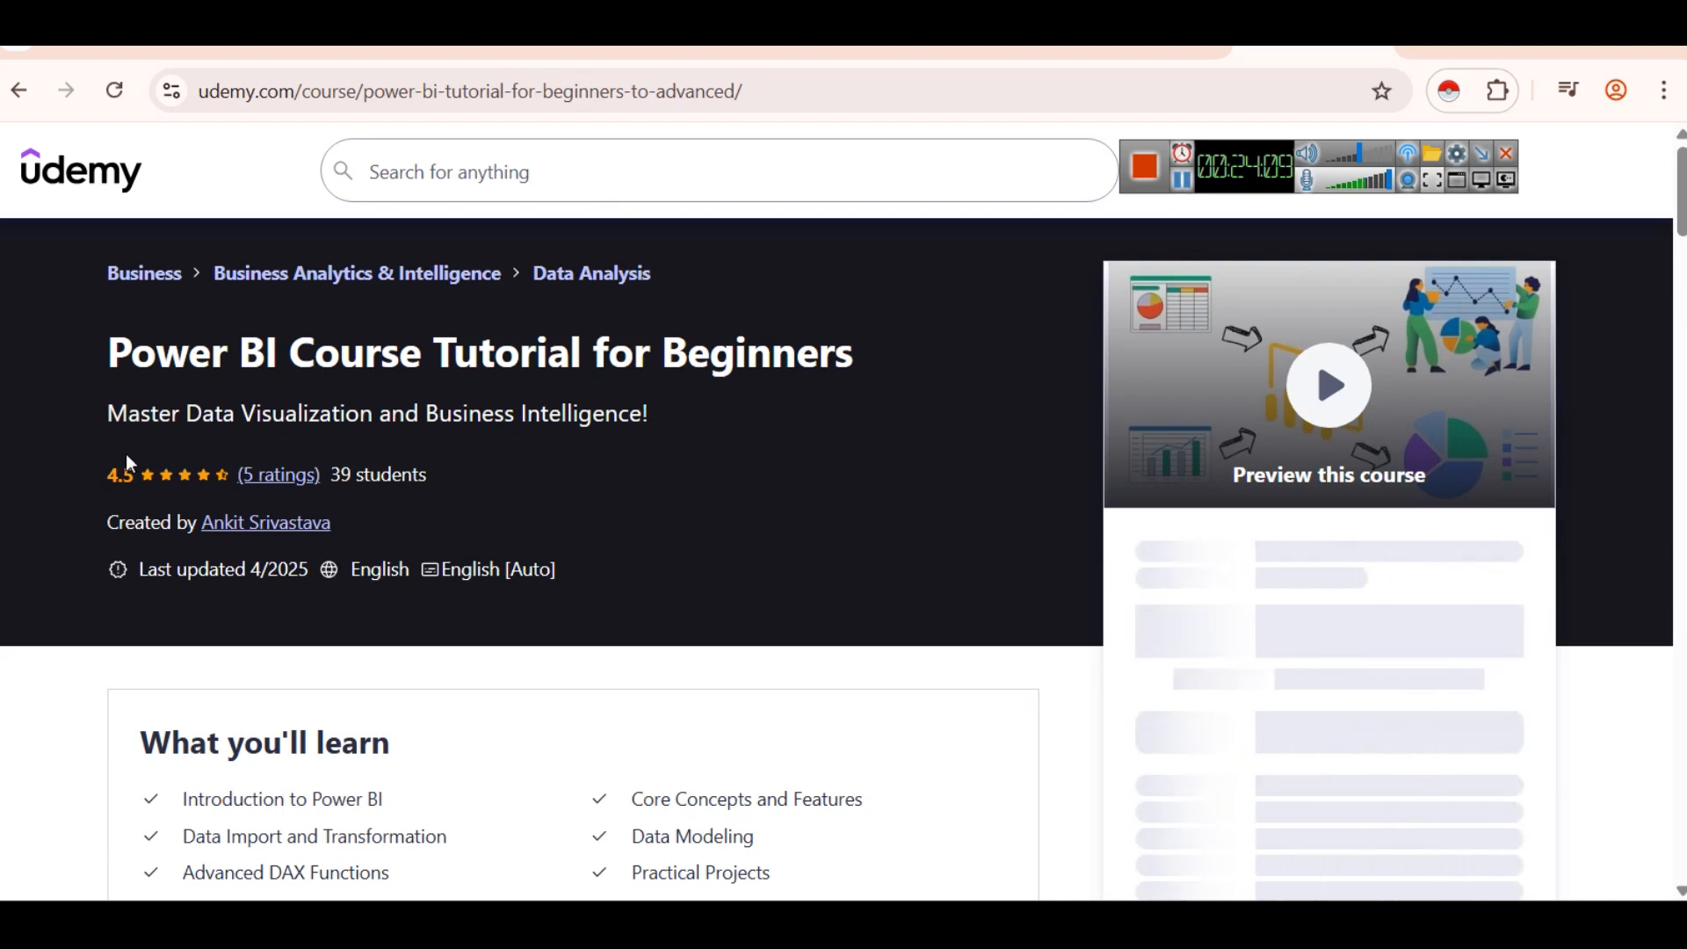
- Review the course content of the Power BI beginners course on Udemy and expand the Dashboards in Power BI for Beginners section
scroll(170, 381, down, 2)
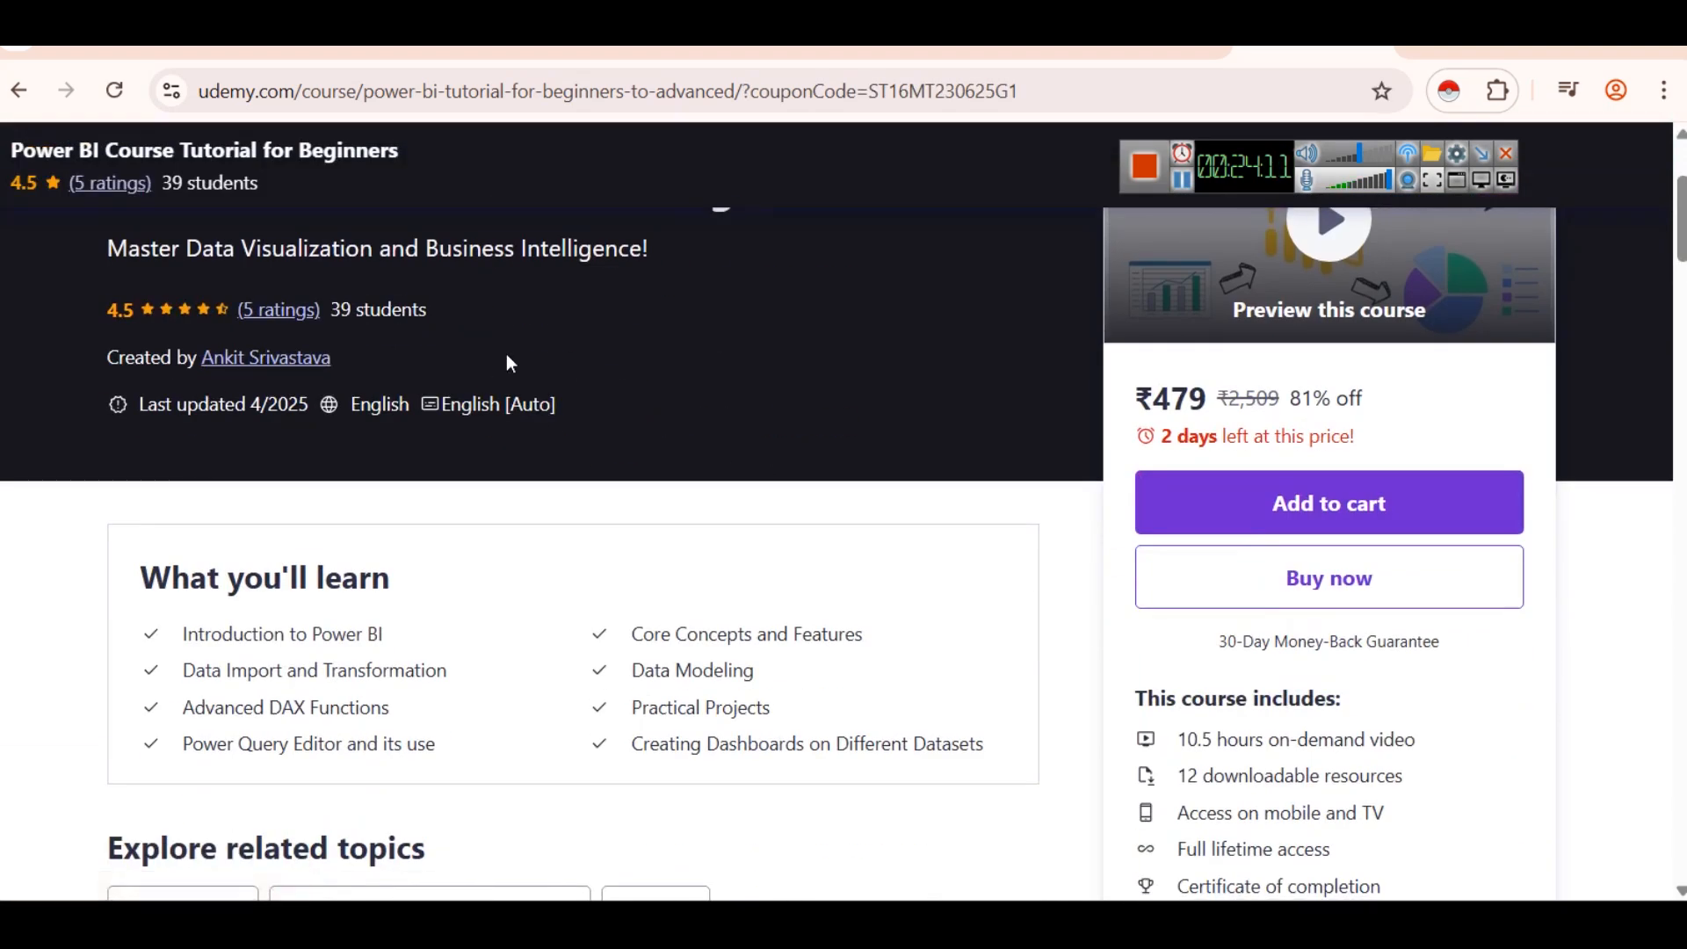
scroll(468, 313, down, 6)
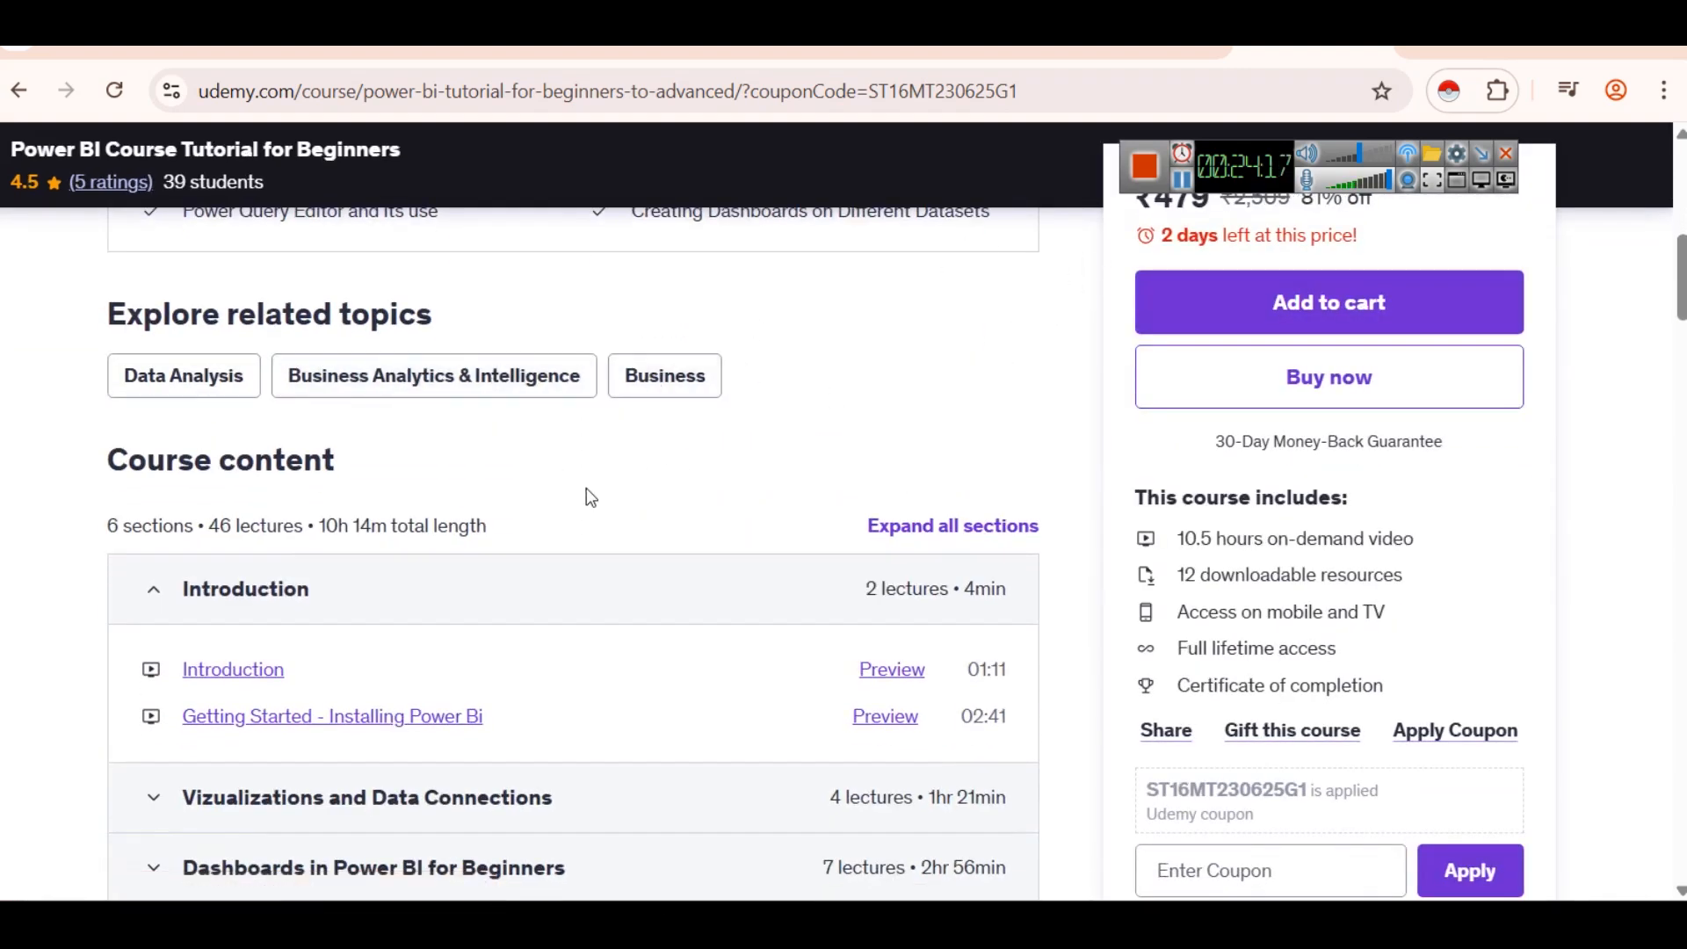
scroll(532, 524, down, 3)
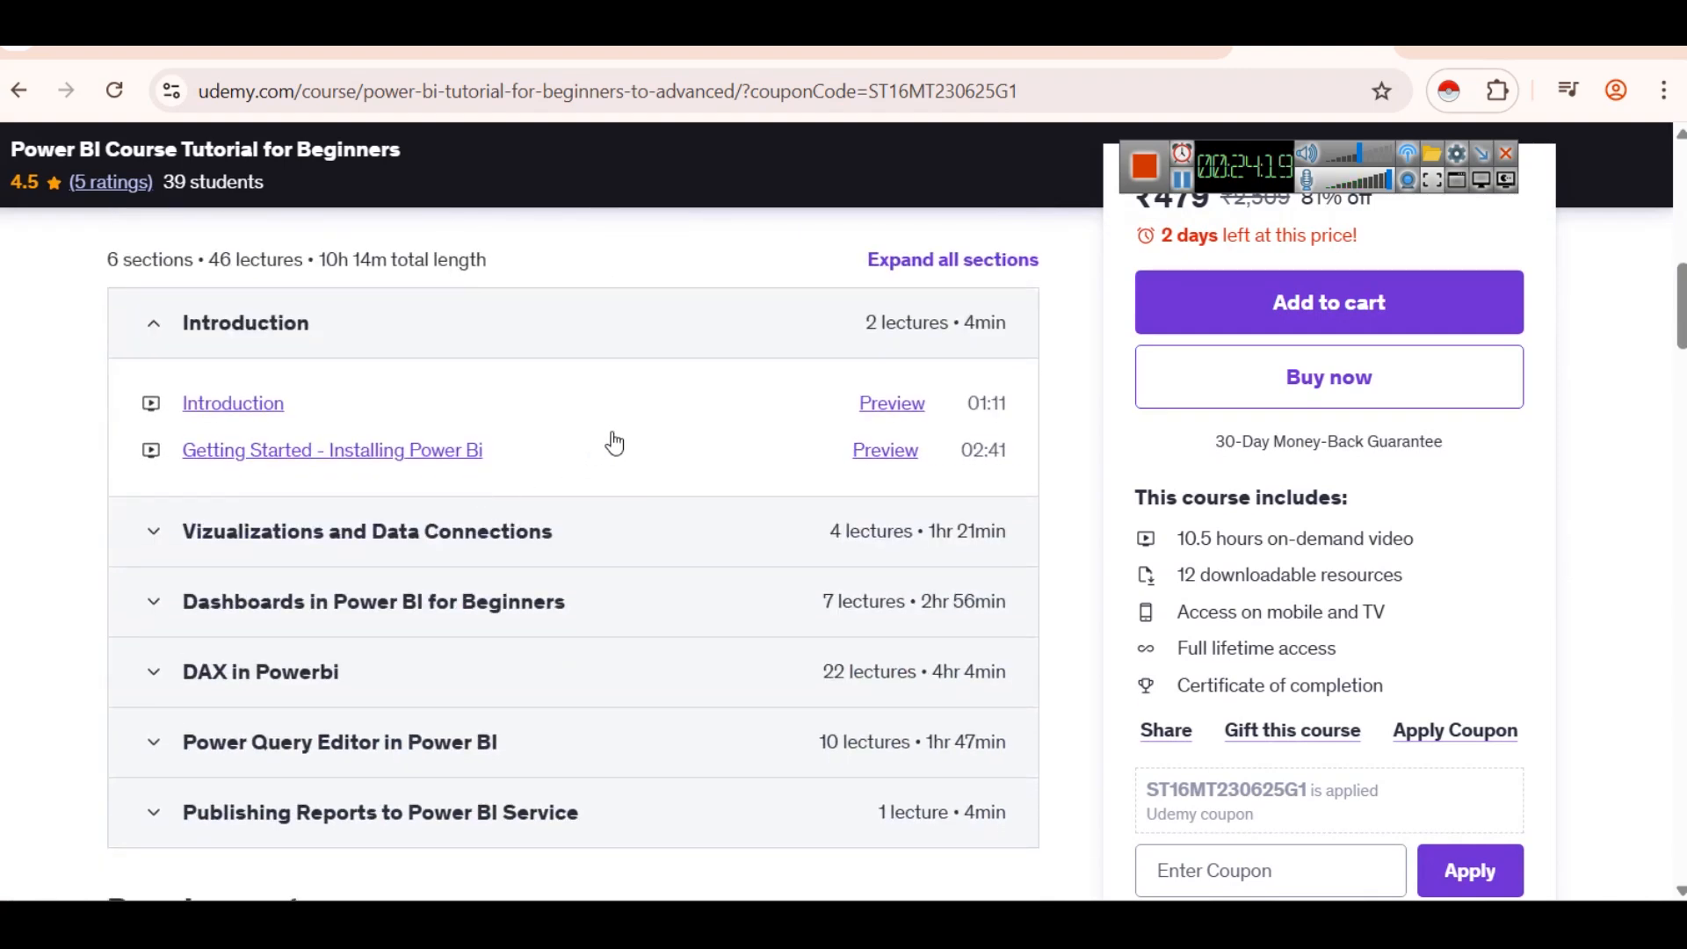
scroll(606, 445, down, 3)
scroll(609, 449, up, 2)
scroll(482, 550, up, 3)
scroll(456, 588, down, 3)
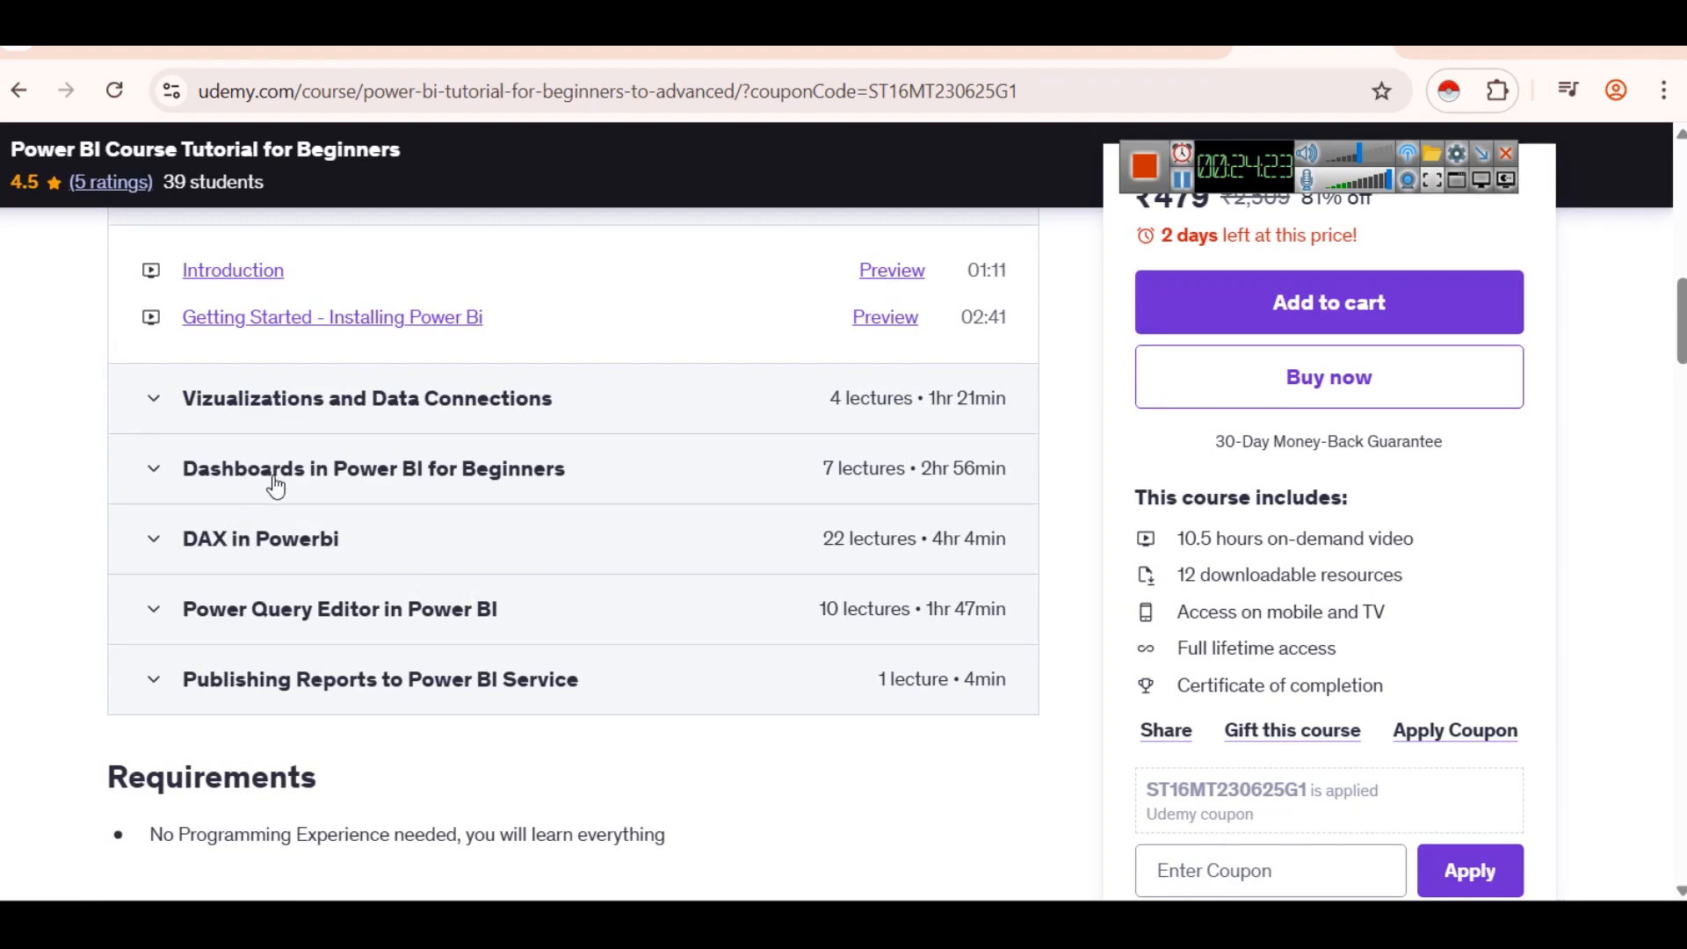
click(366, 493)
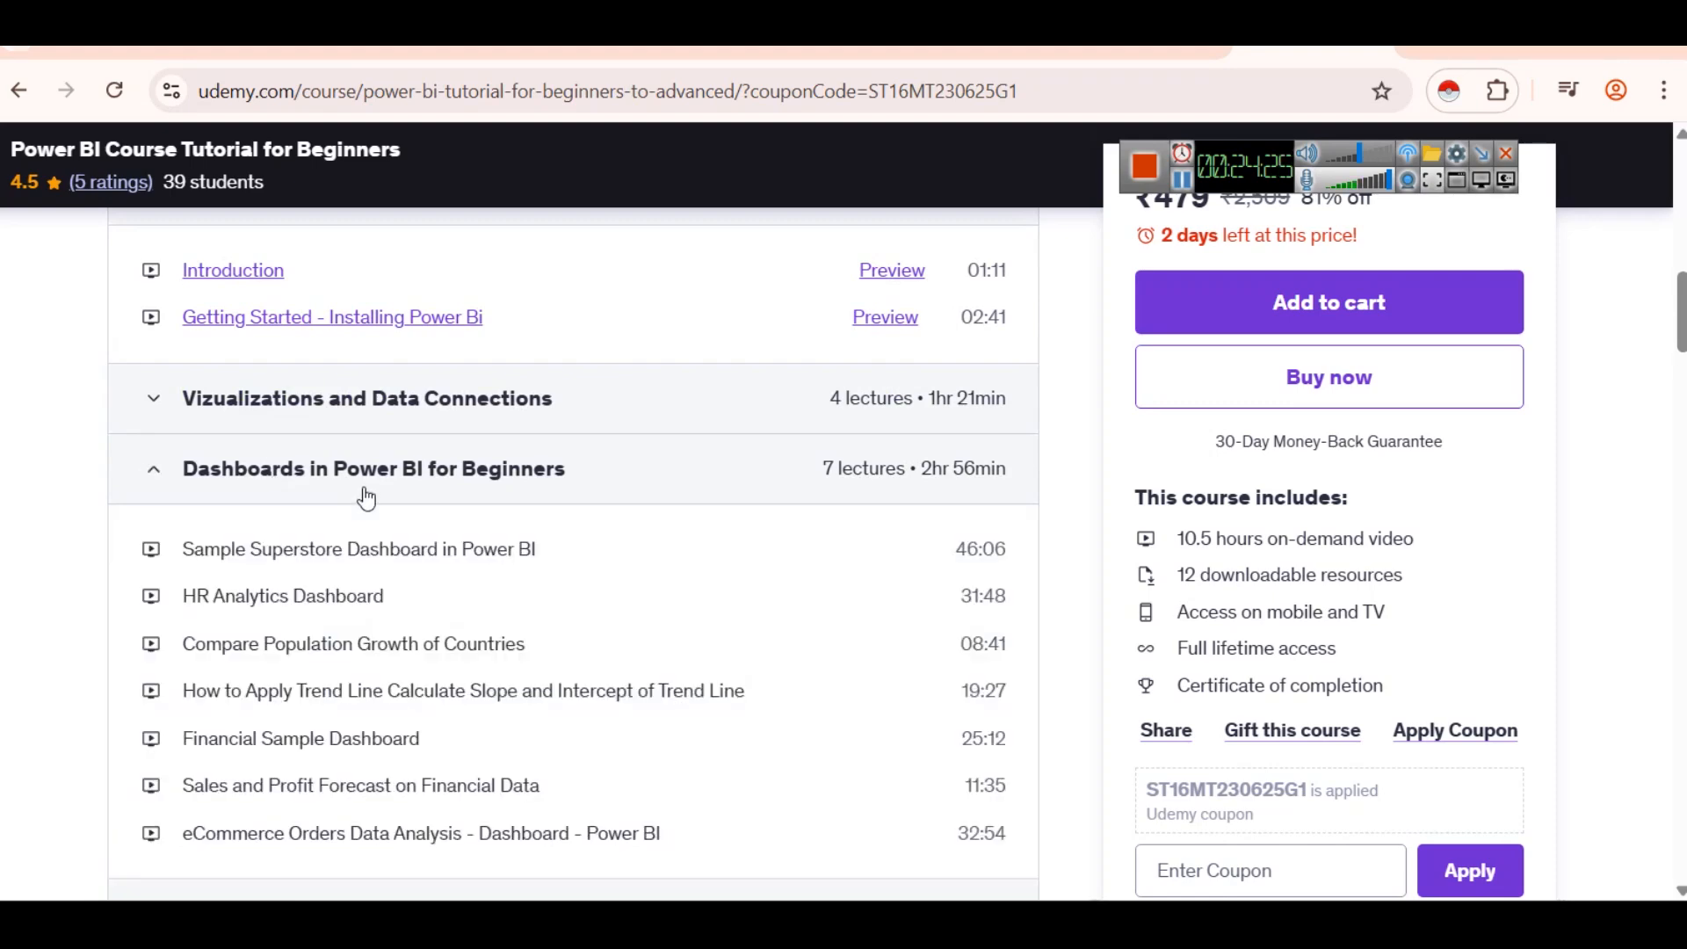
- Expand the DAX in Powerbi and Power Query Editor in Power BI course sections and examine their lecture lists
scroll(709, 602, down, 2)
scroll(316, 528, down, 3)
click(316, 527)
scroll(709, 623, down, 2)
scroll(588, 576, down, 8)
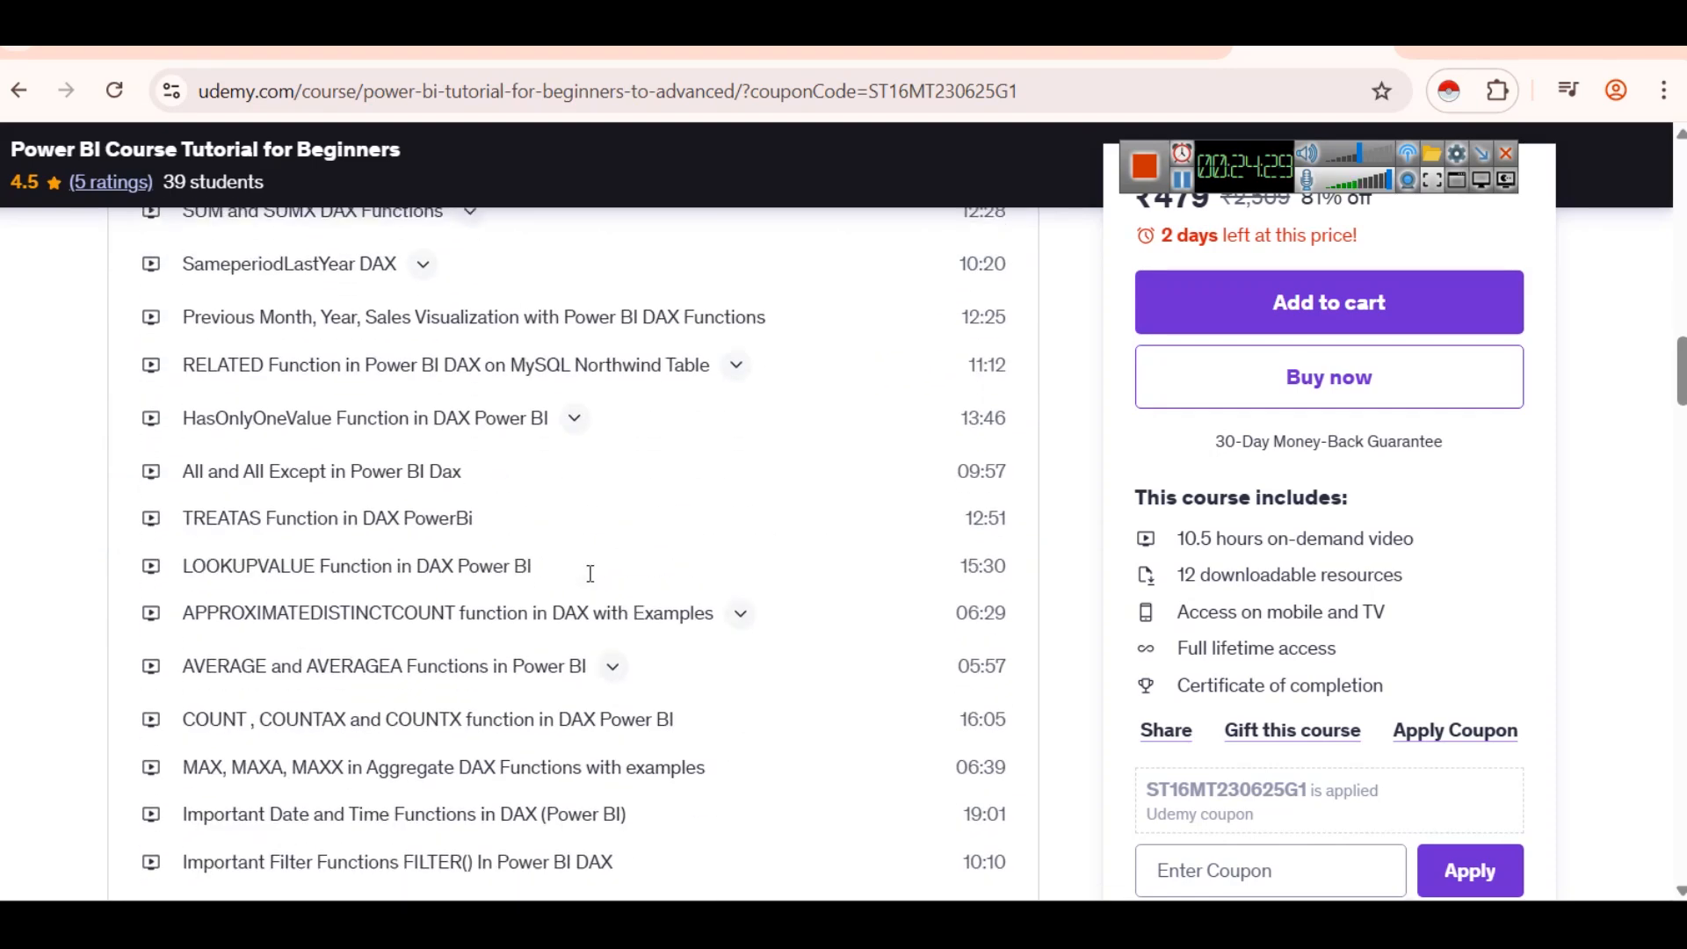
scroll(587, 576, down, 2)
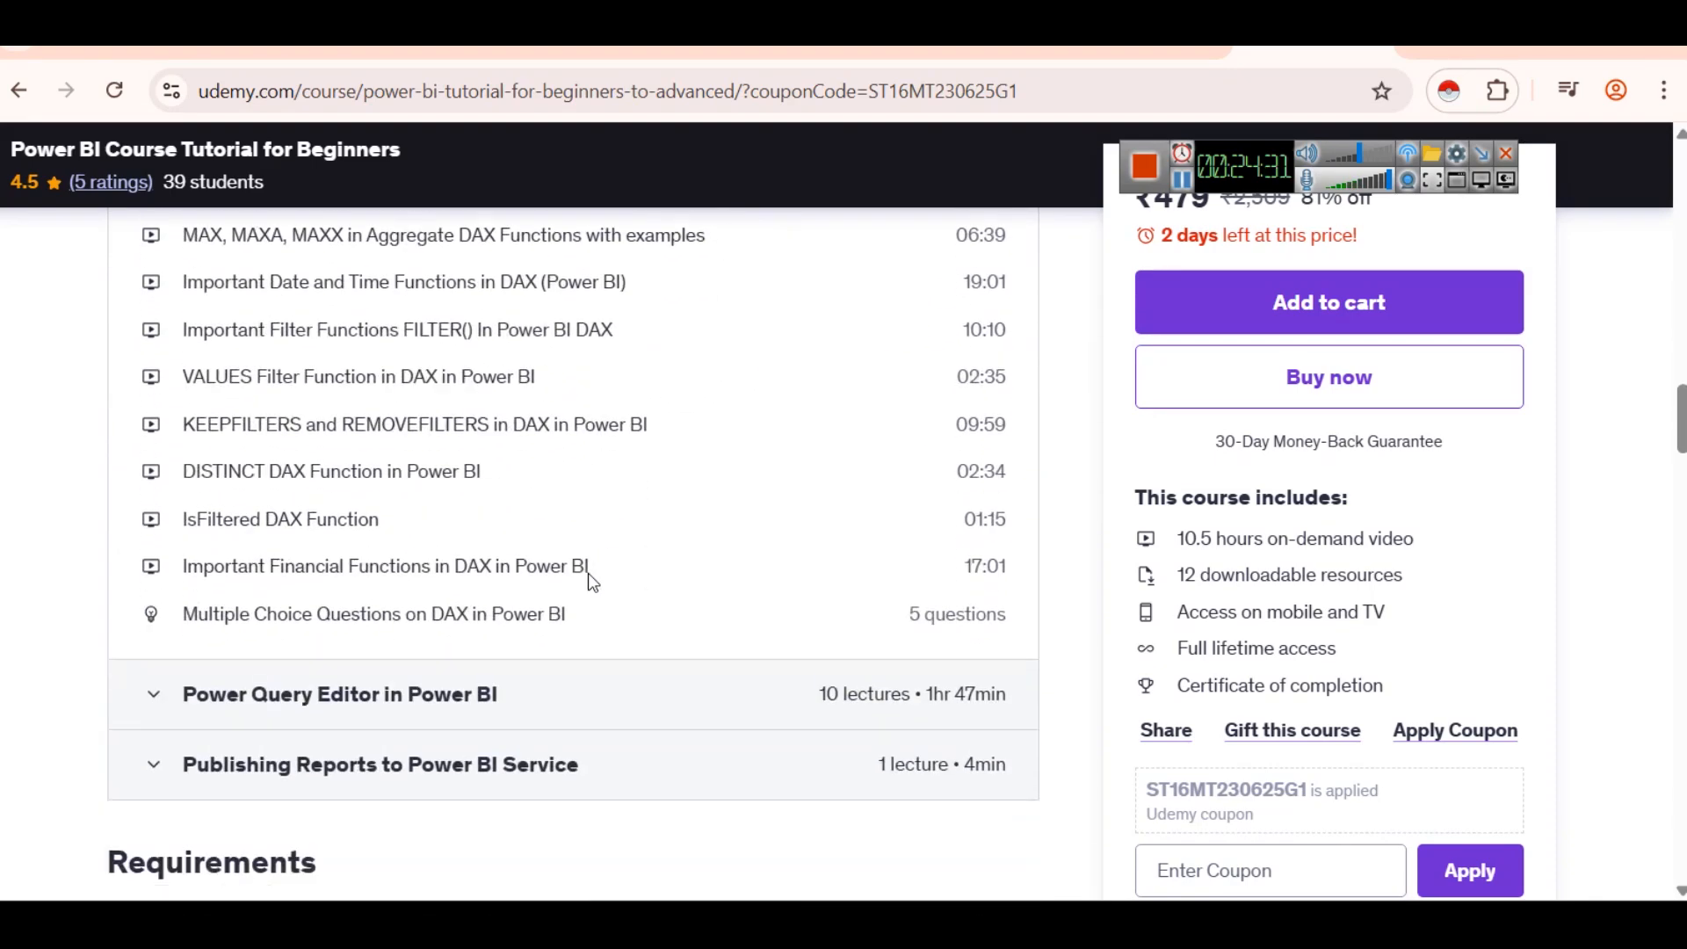
click(413, 696)
scroll(494, 670, down, 3)
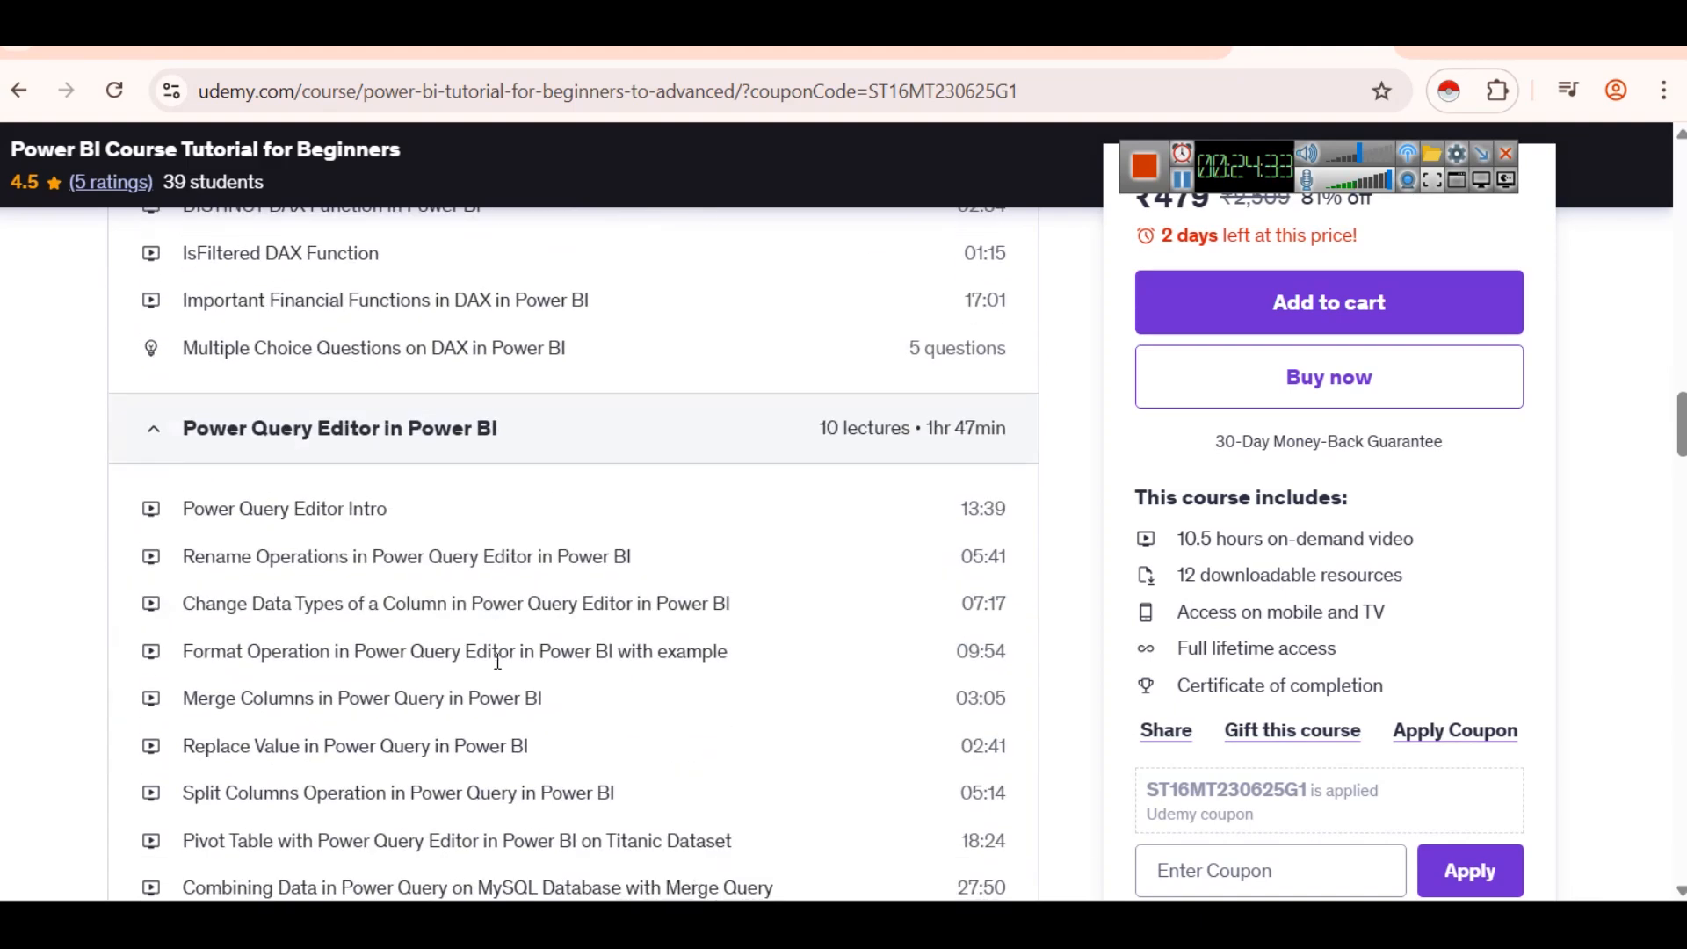
scroll(498, 661, down, 2)
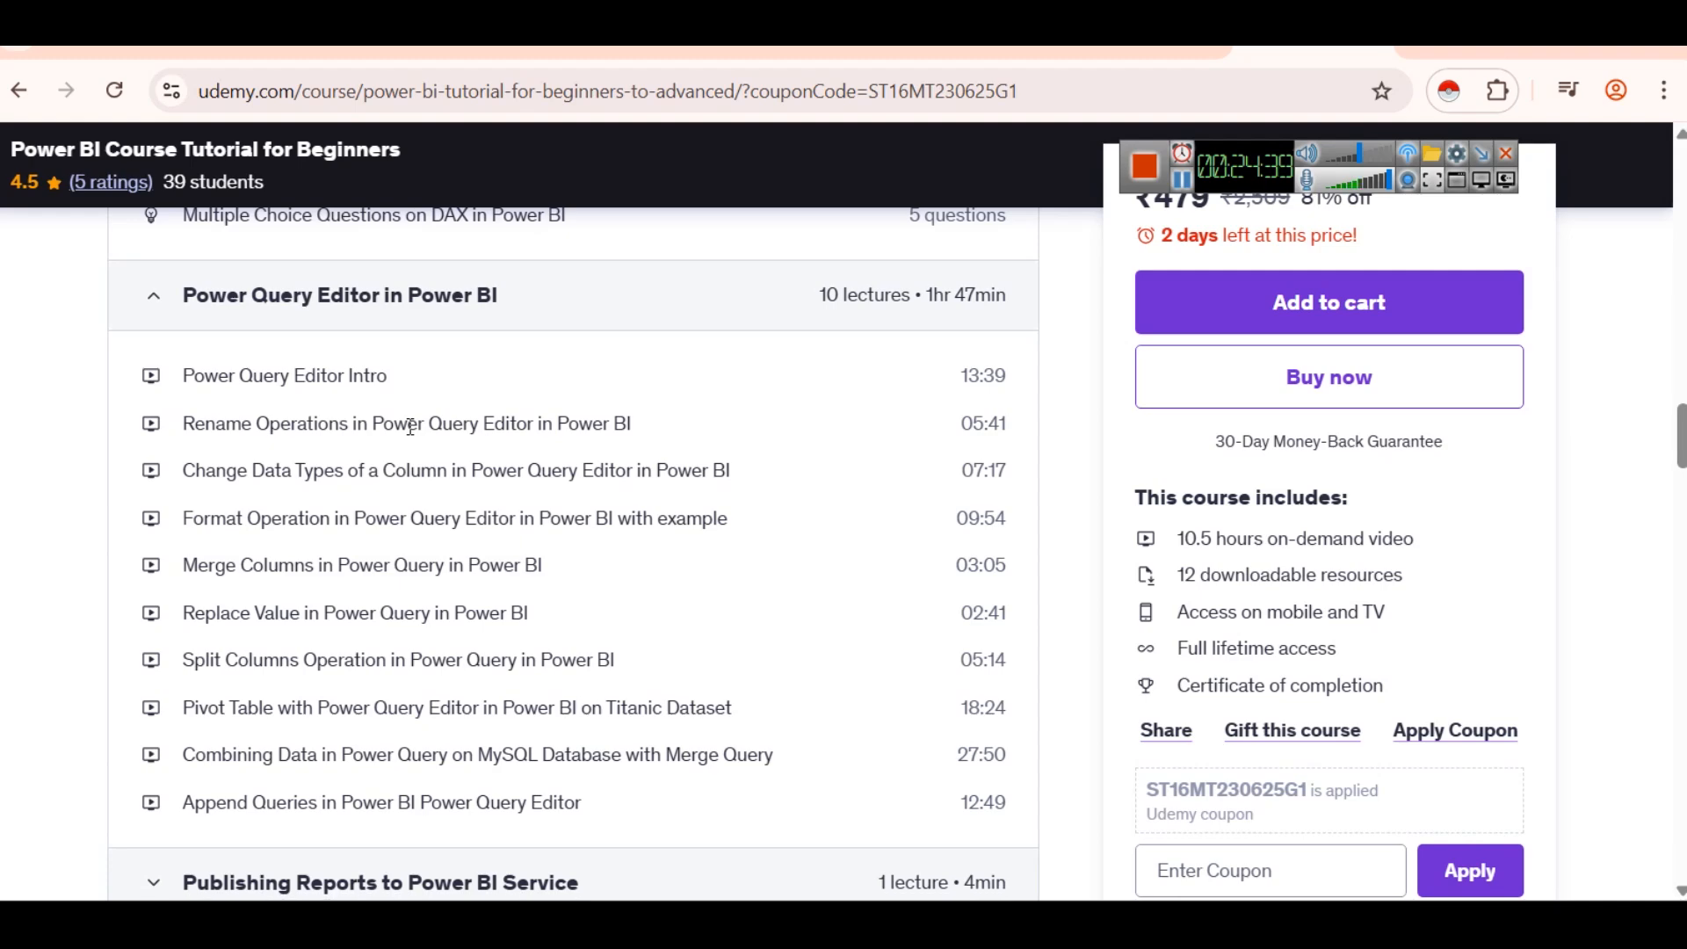
scroll(406, 425, down, 5)
scroll(513, 615, up, 20)
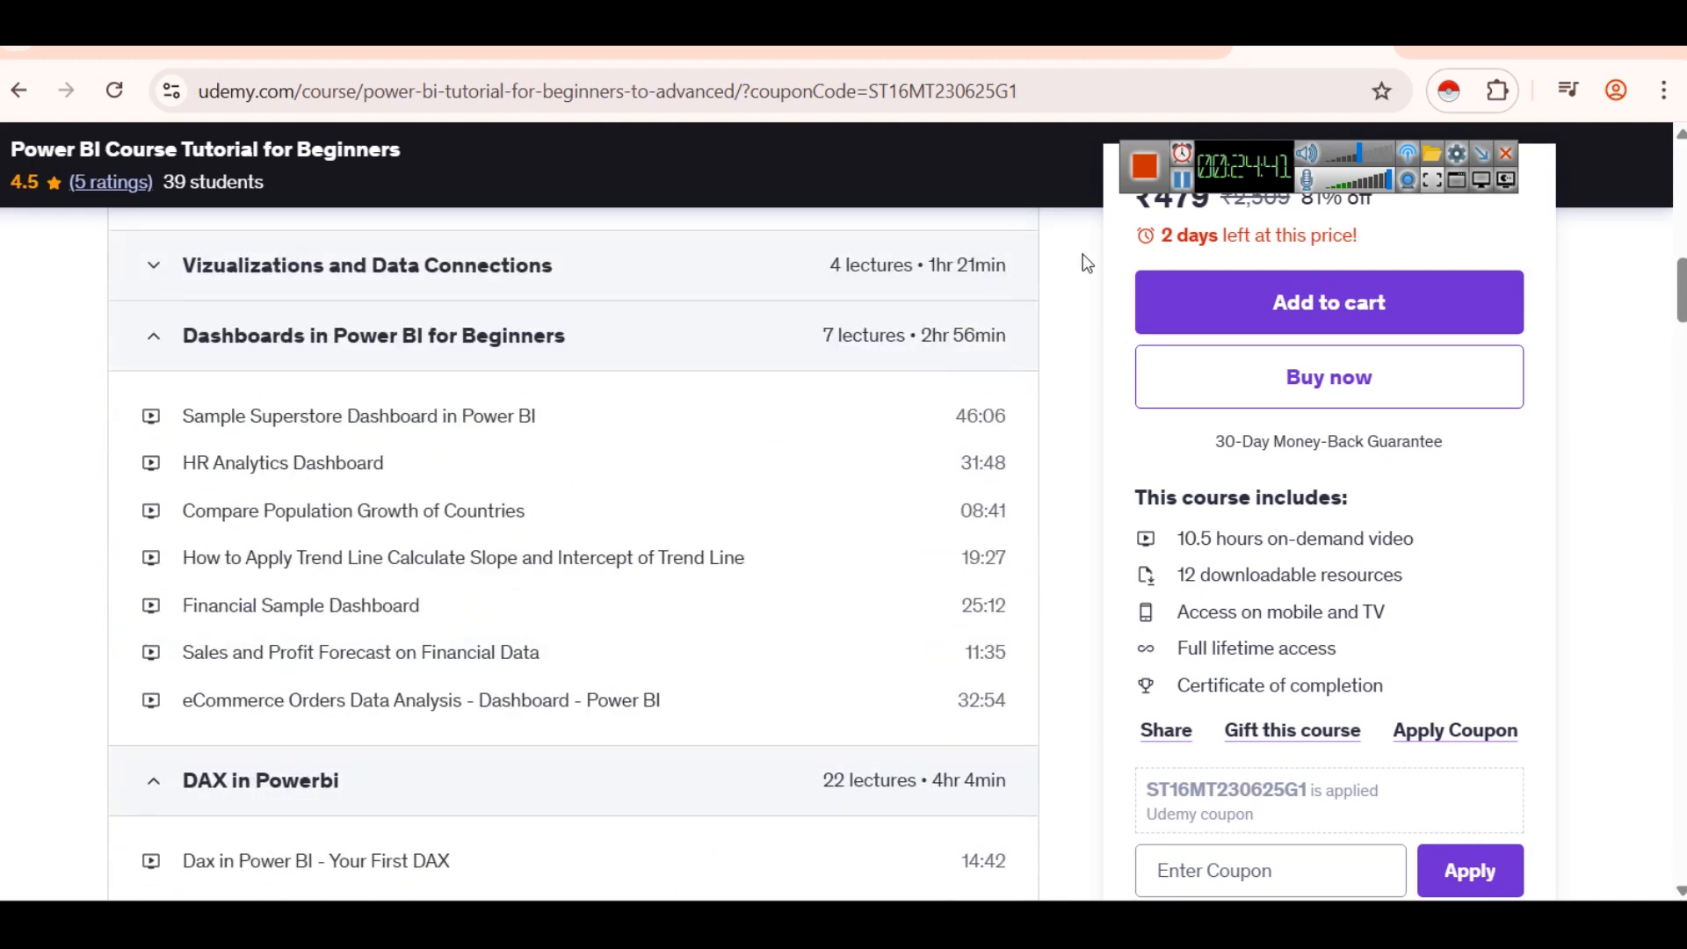
- Switch back to Power BI, convert the copied funnel chart below the column chart to a treemap, and replace its category with Store_Region
key(alt+Tab)
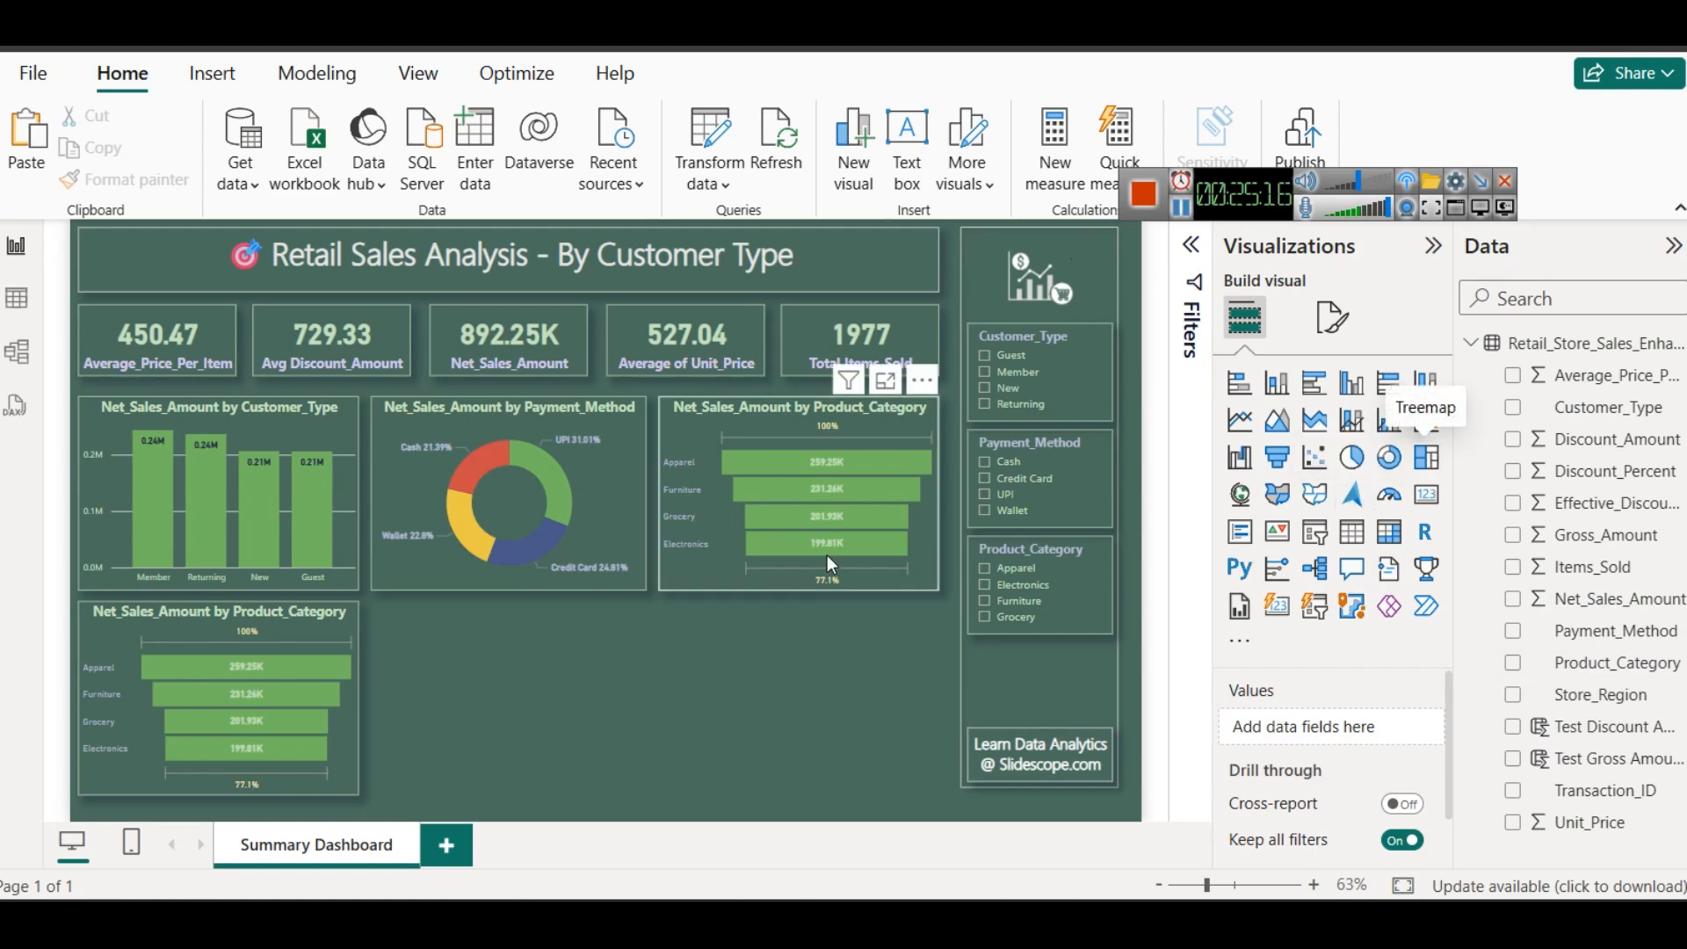
click(345, 617)
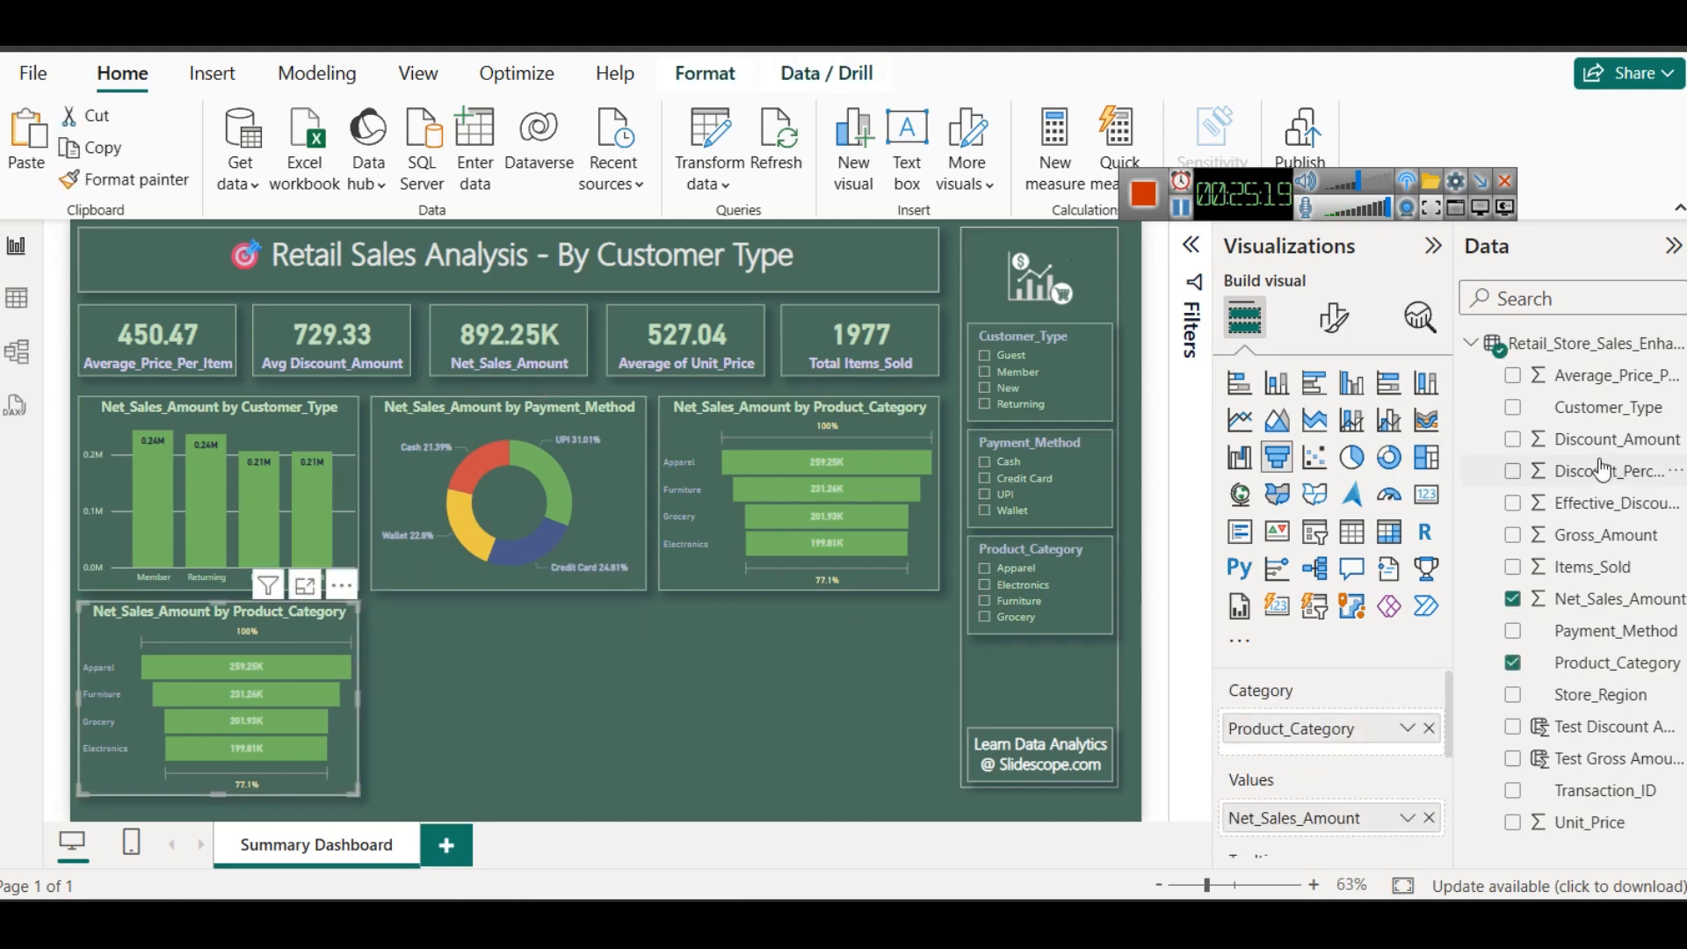
click(1426, 457)
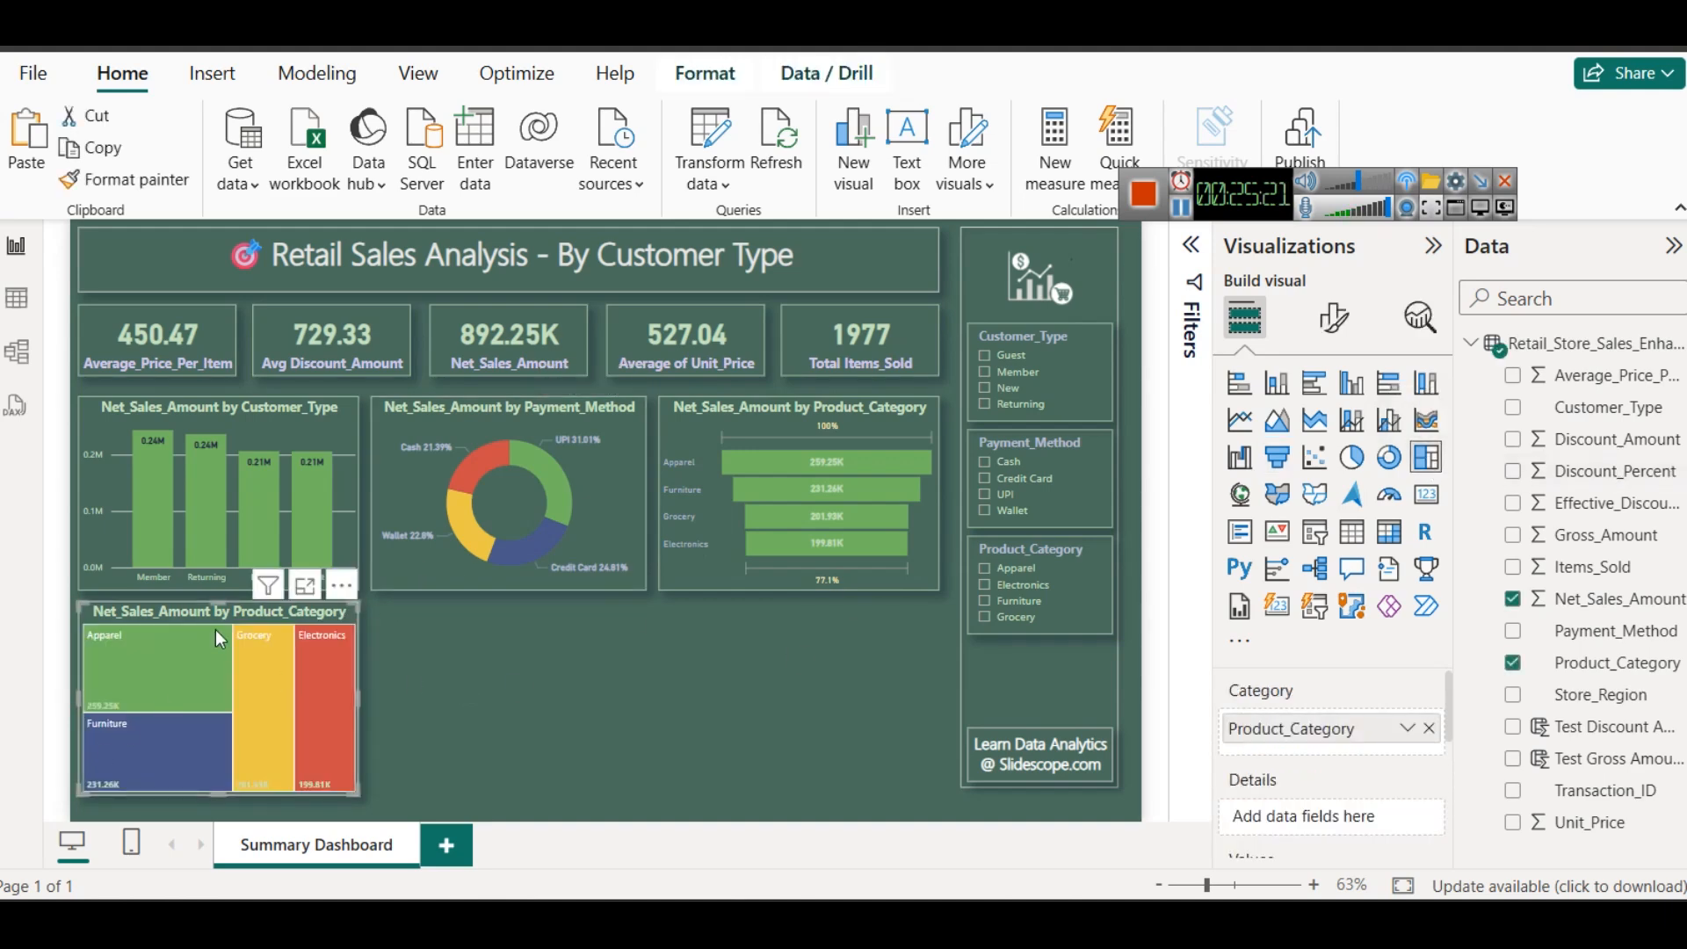
click(1429, 729)
drag(1593, 696, 1307, 747)
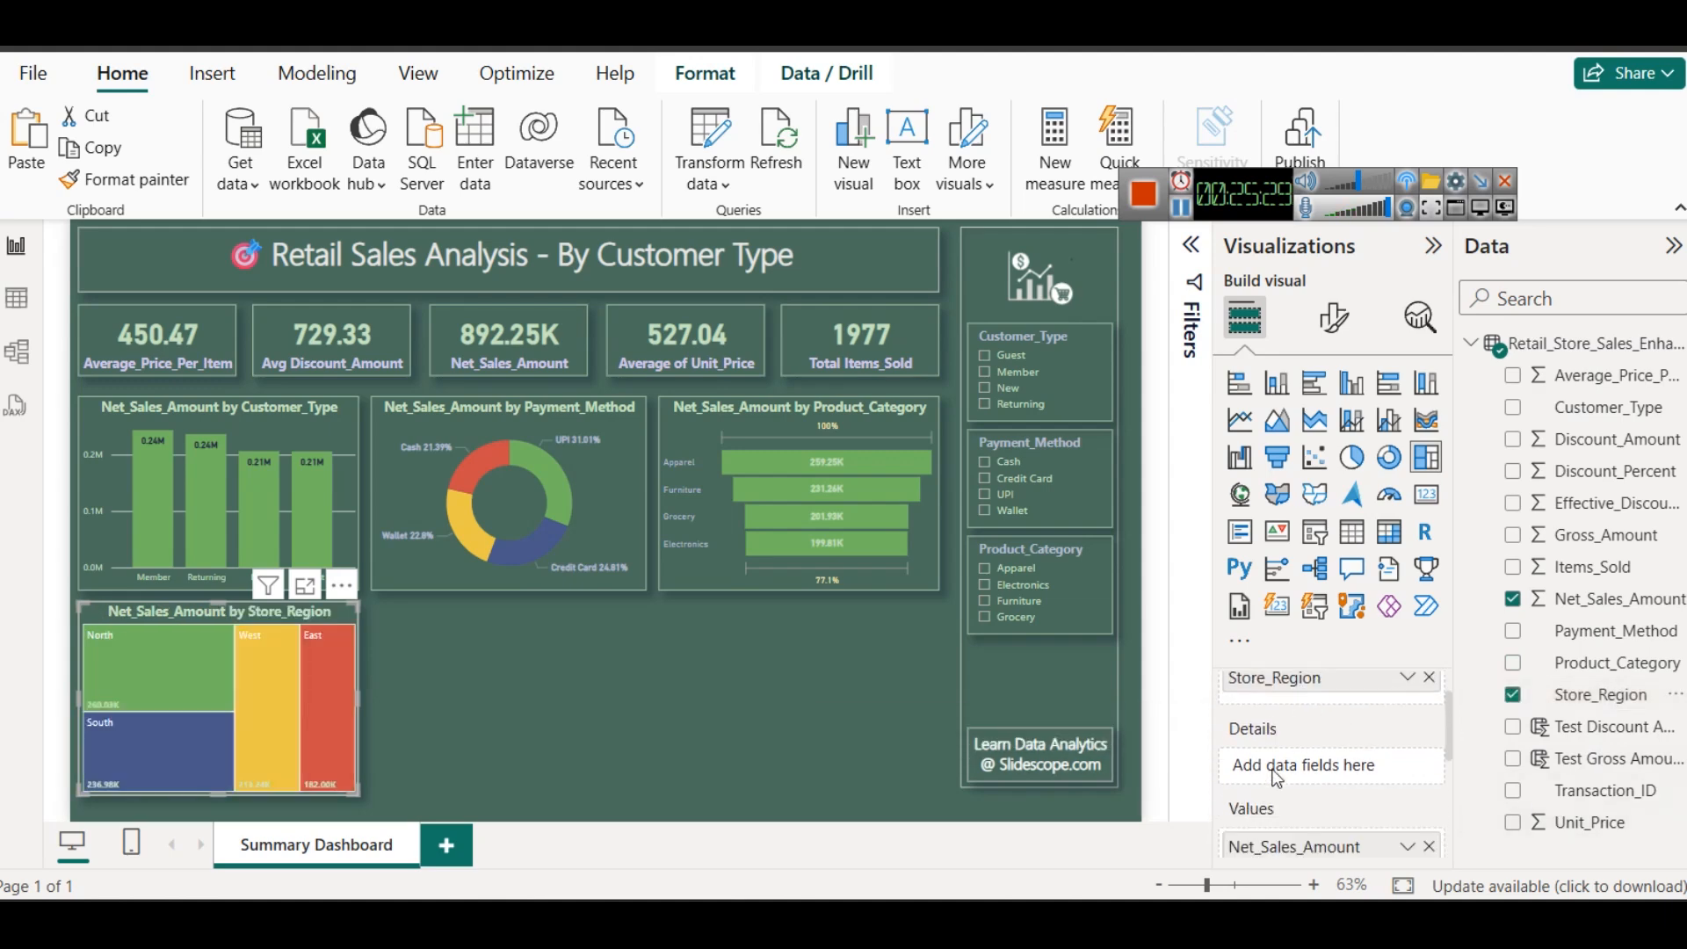
scroll(1276, 778, down, 2)
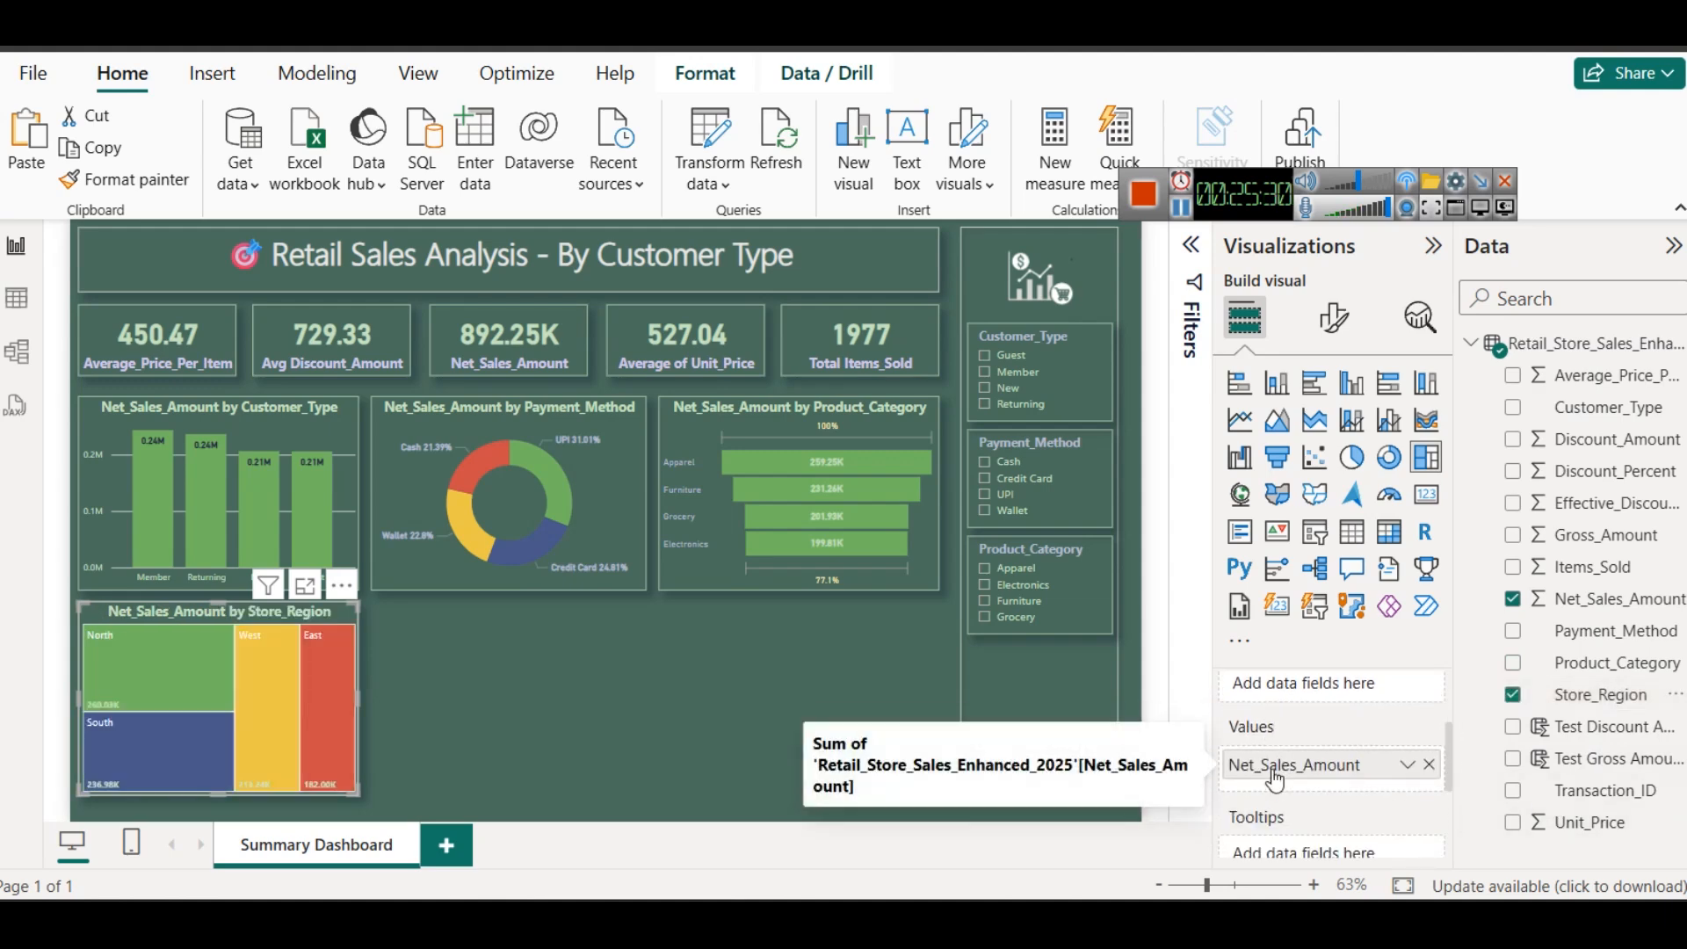
scroll(1276, 778, up, 2)
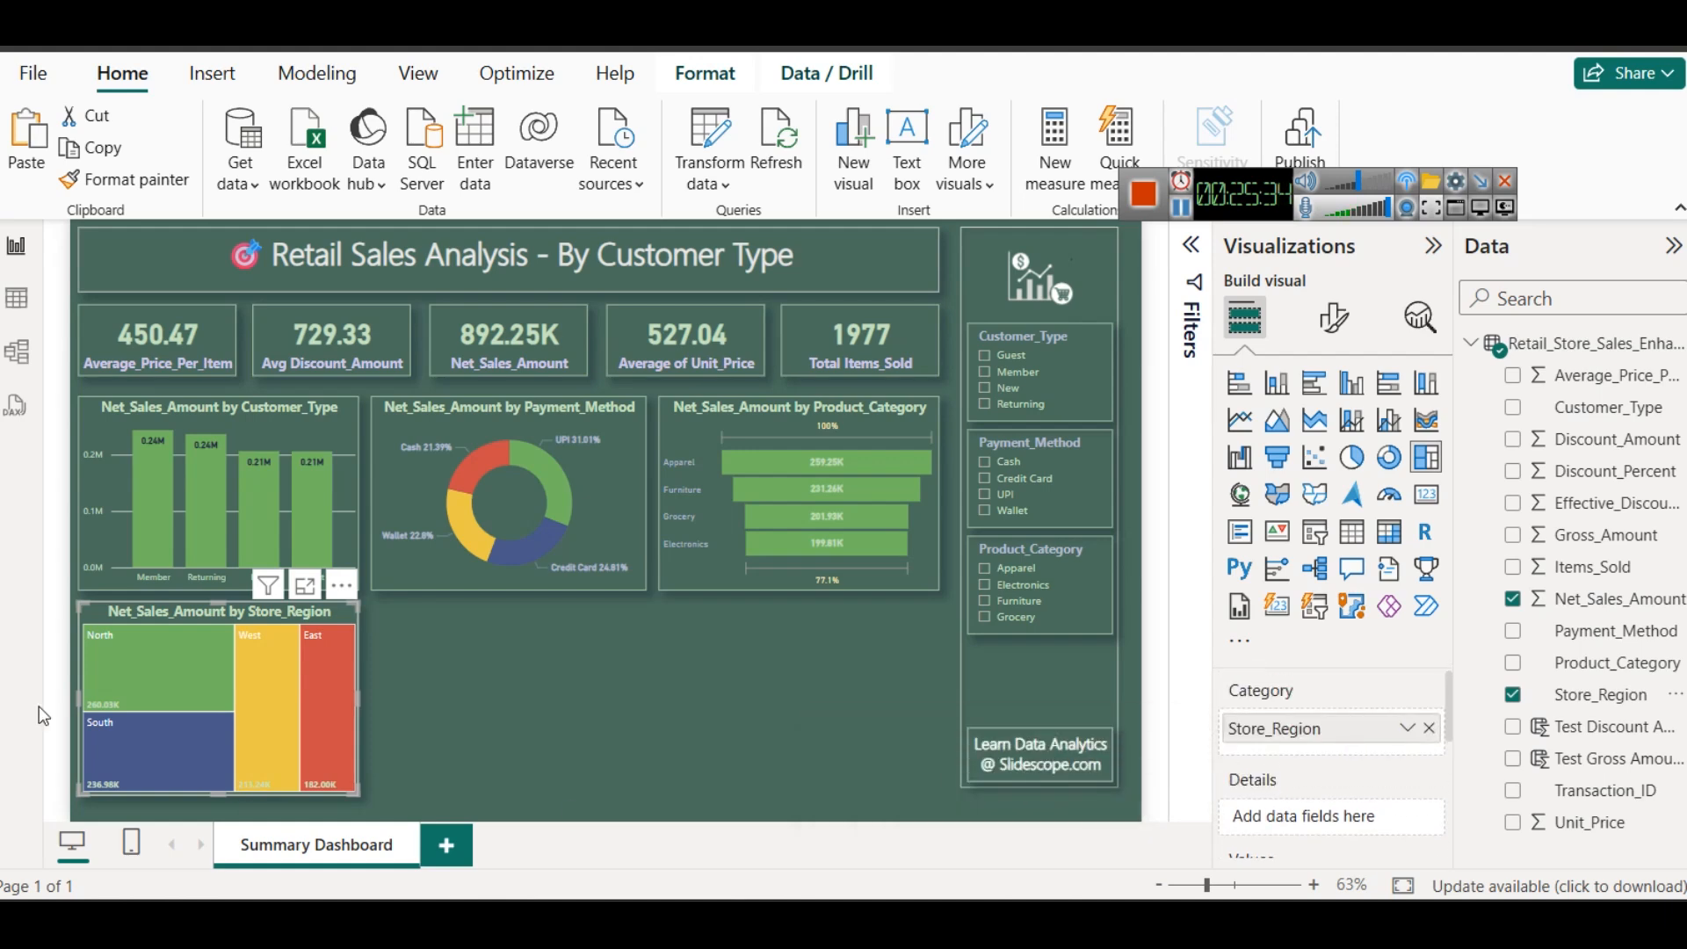
scroll(1305, 779, down, 2)
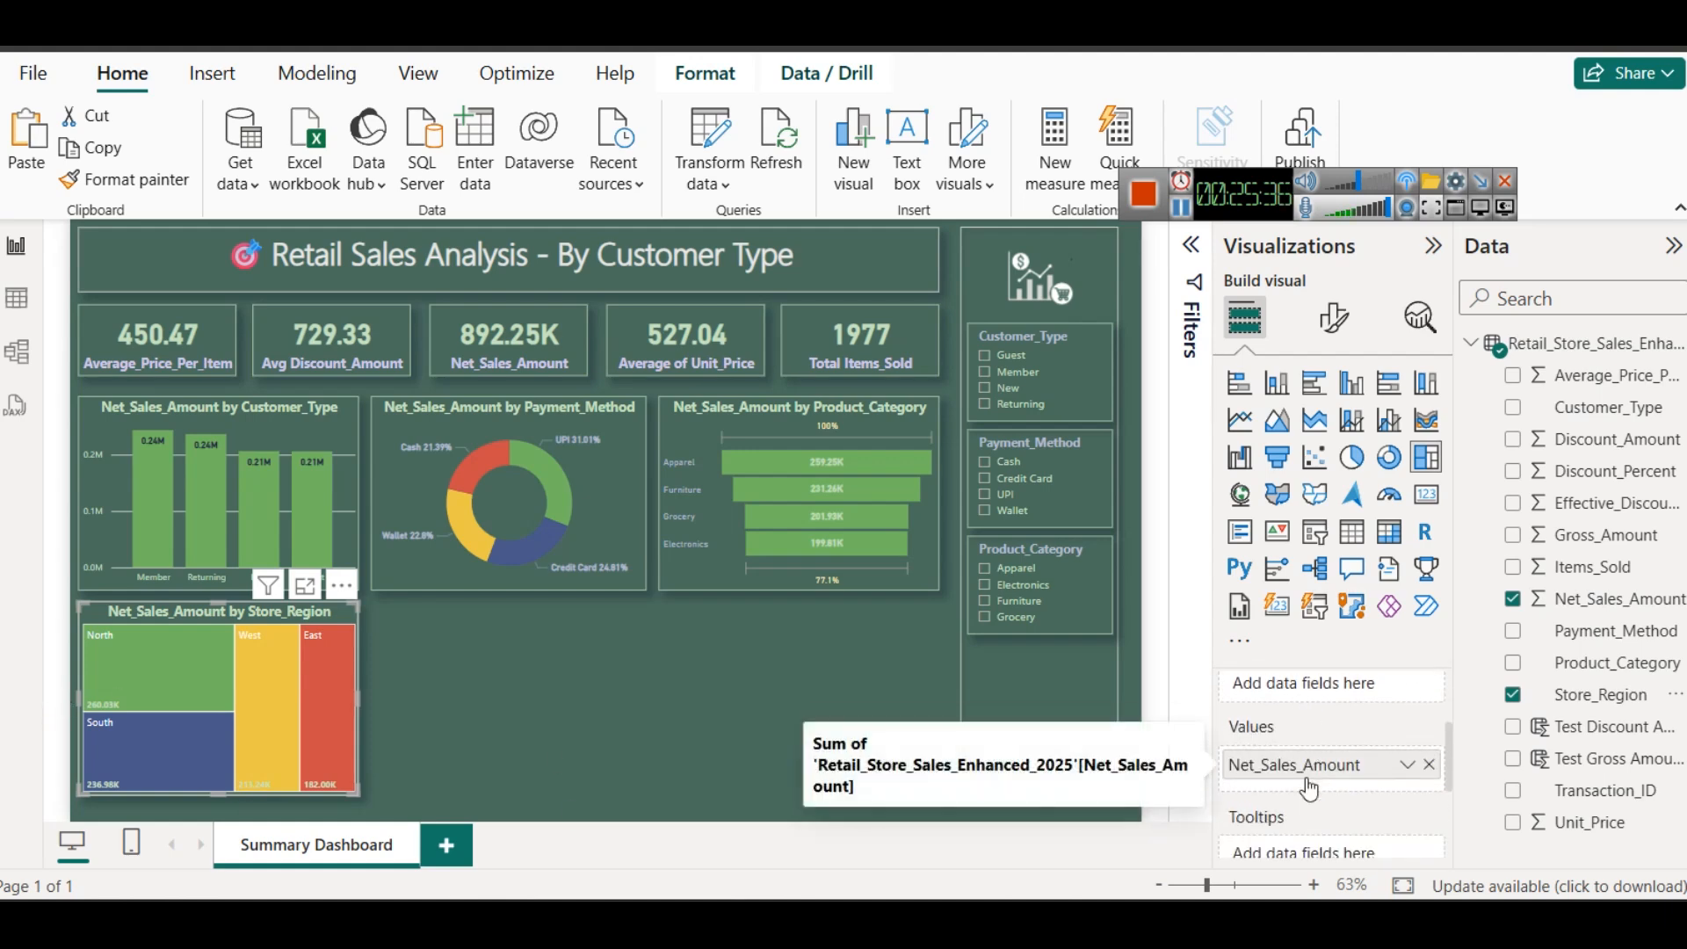
scroll(1309, 788, up, 2)
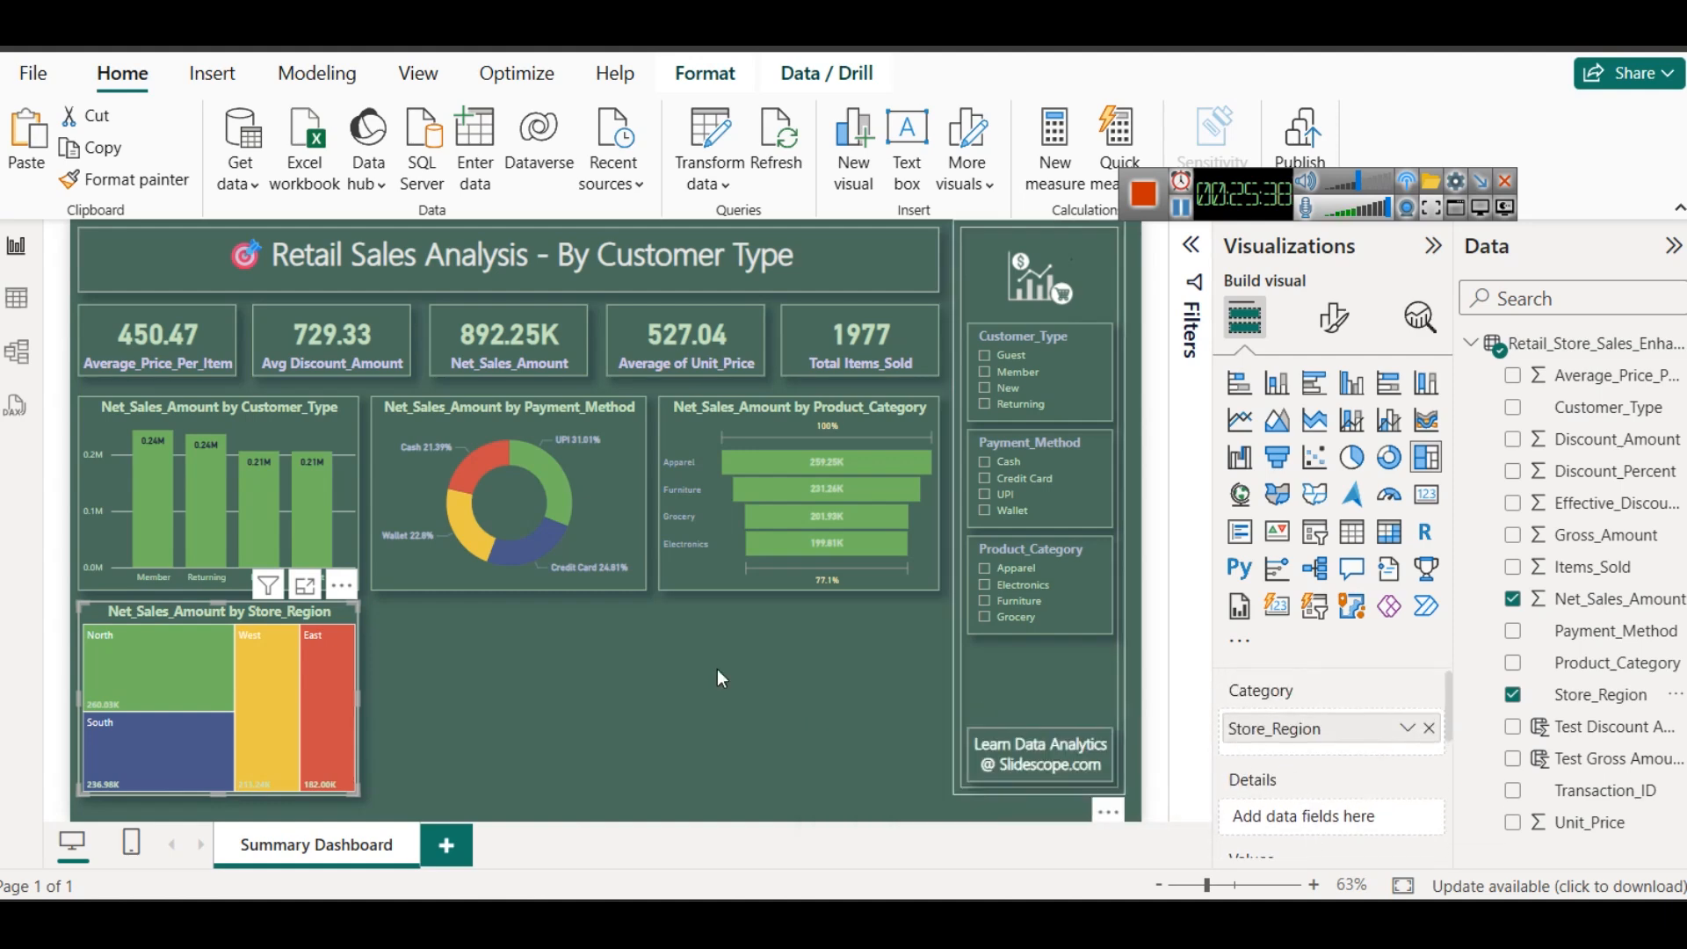
mouse_move(264, 725)
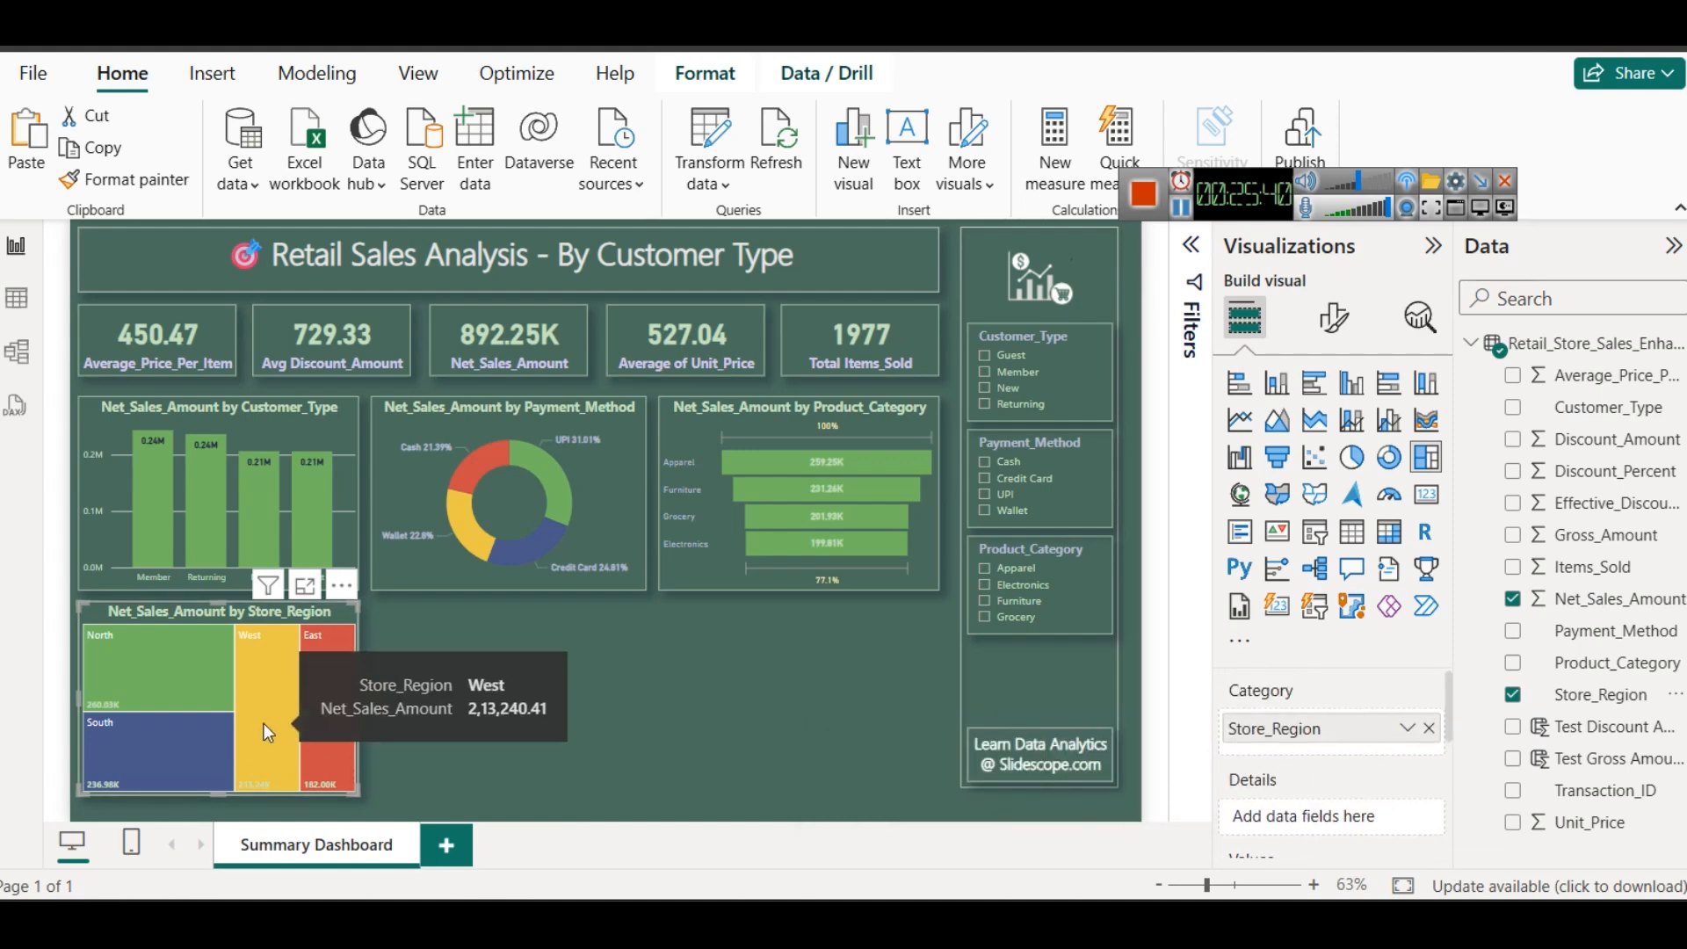
mouse_move(120, 684)
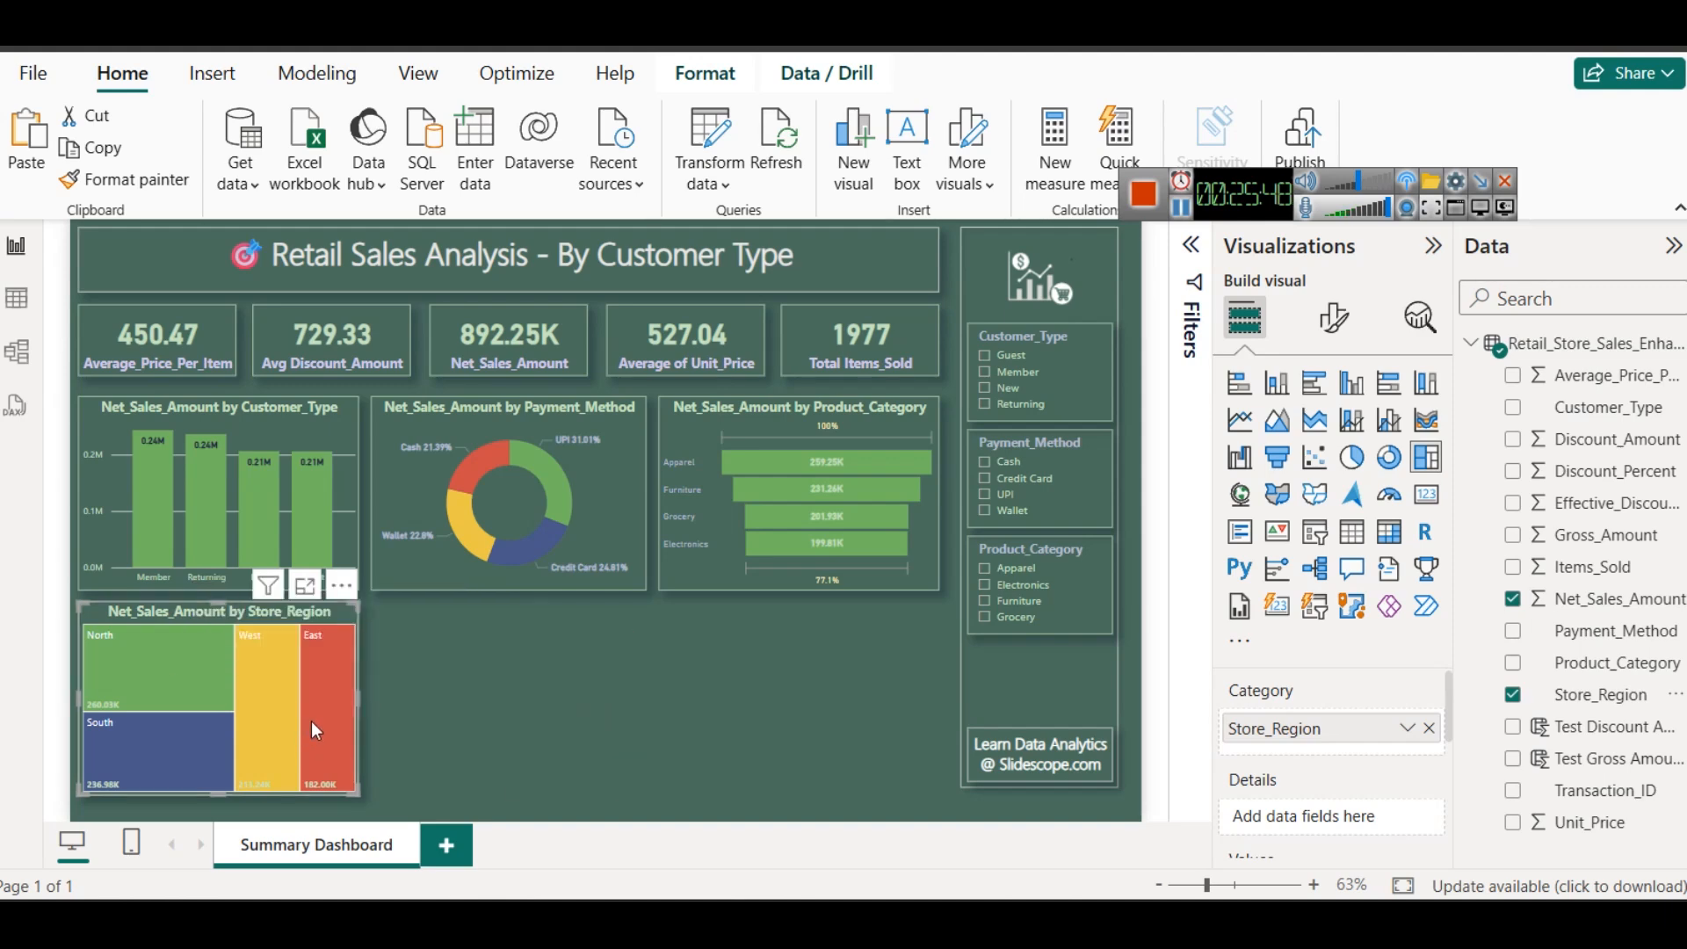
- Recolor the Store_Region treemap's data labels, trying light purple and black before settling on dark blue
click(1336, 321)
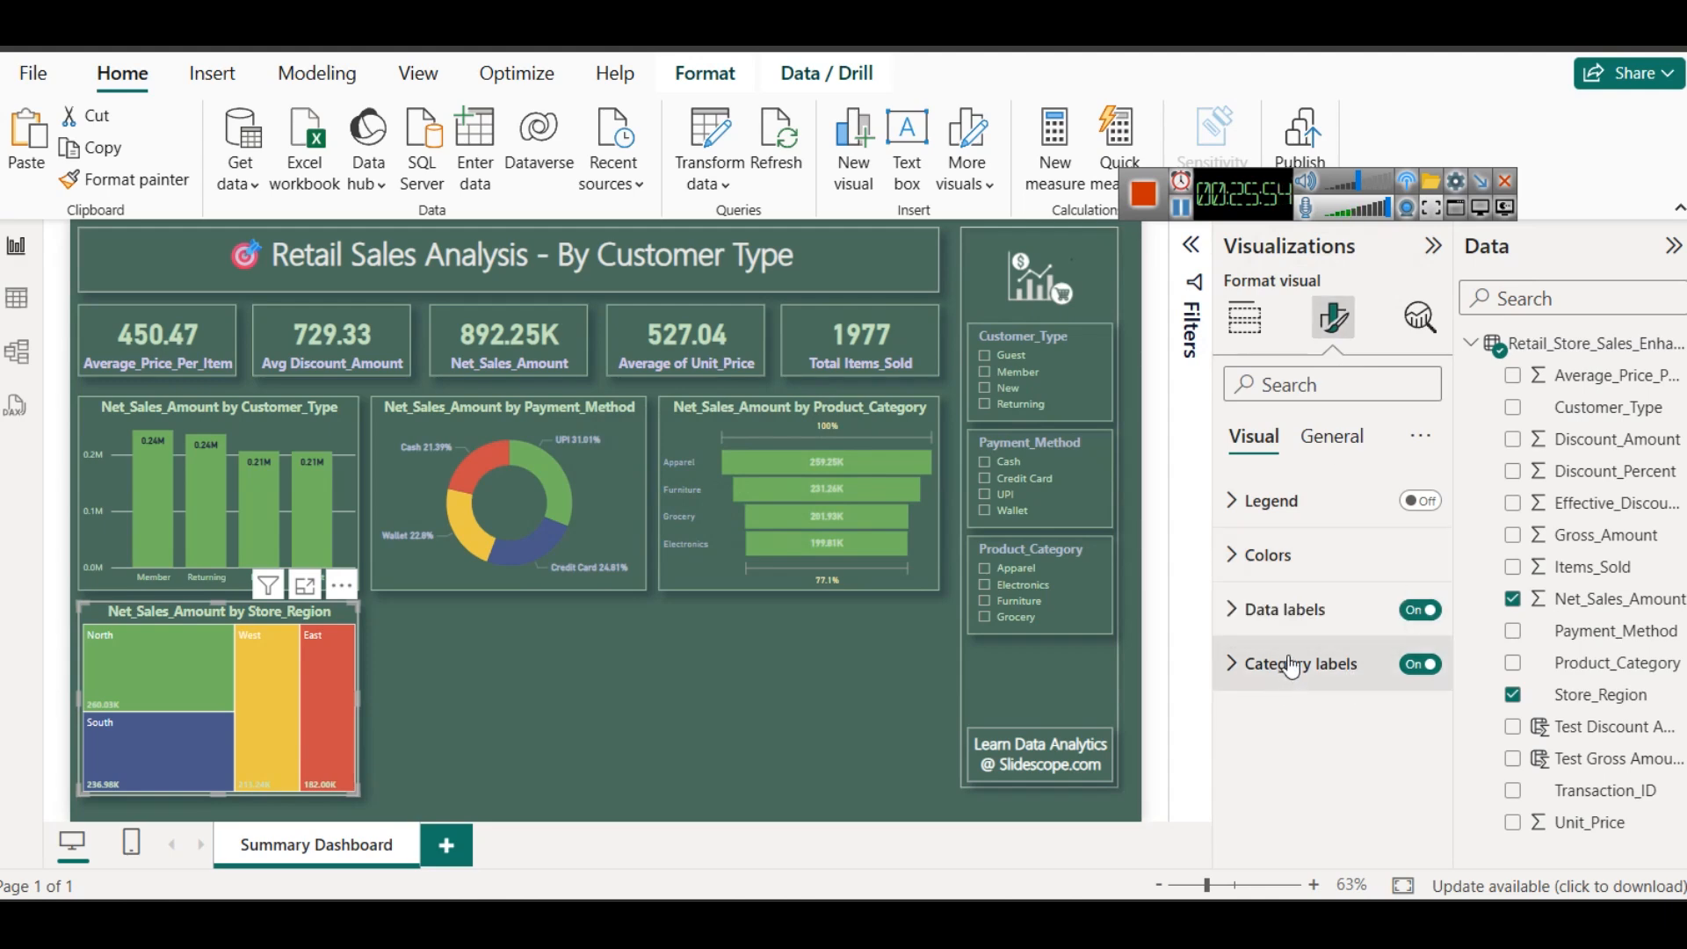
click(1267, 610)
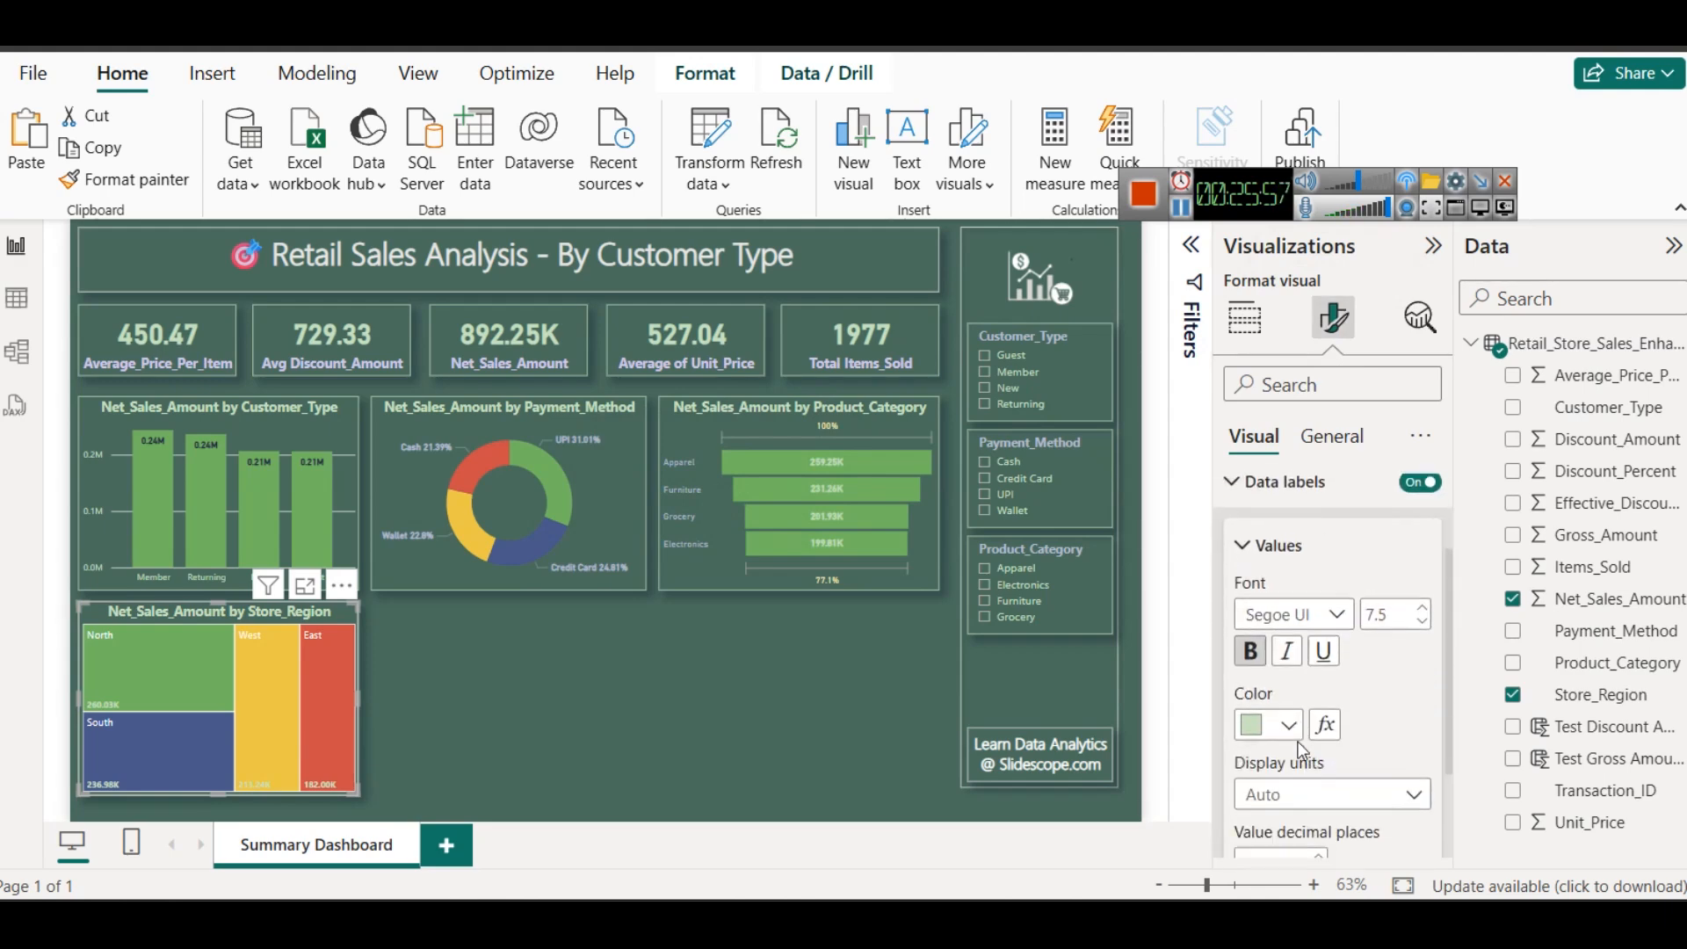
click(1287, 721)
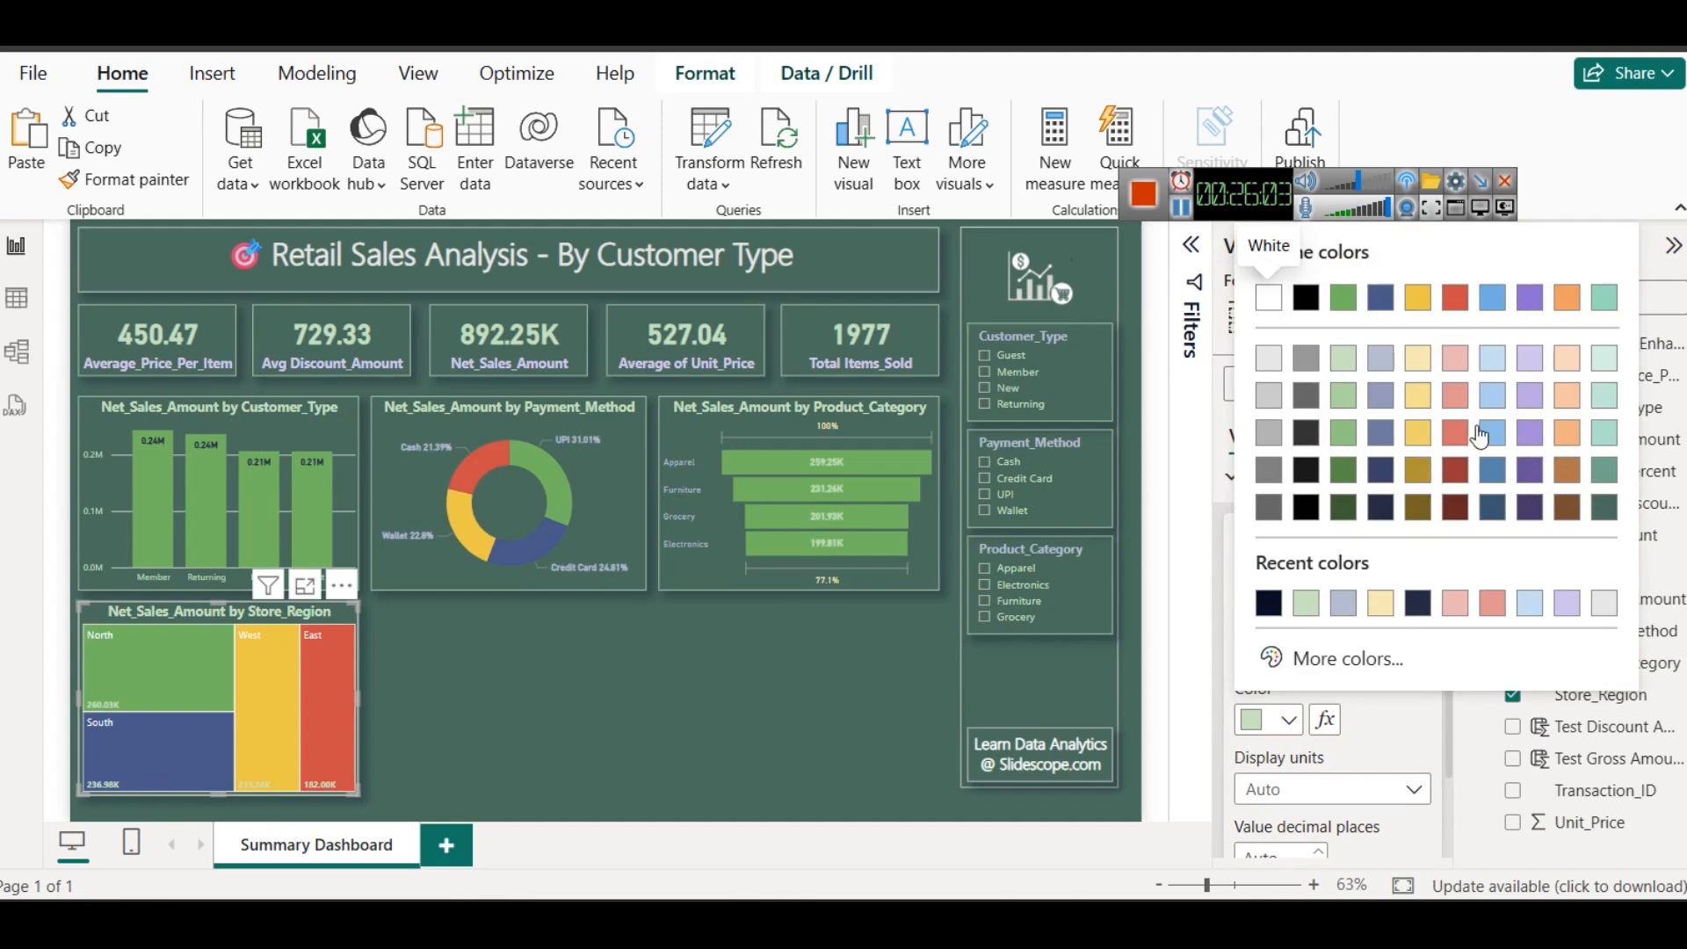
click(1527, 424)
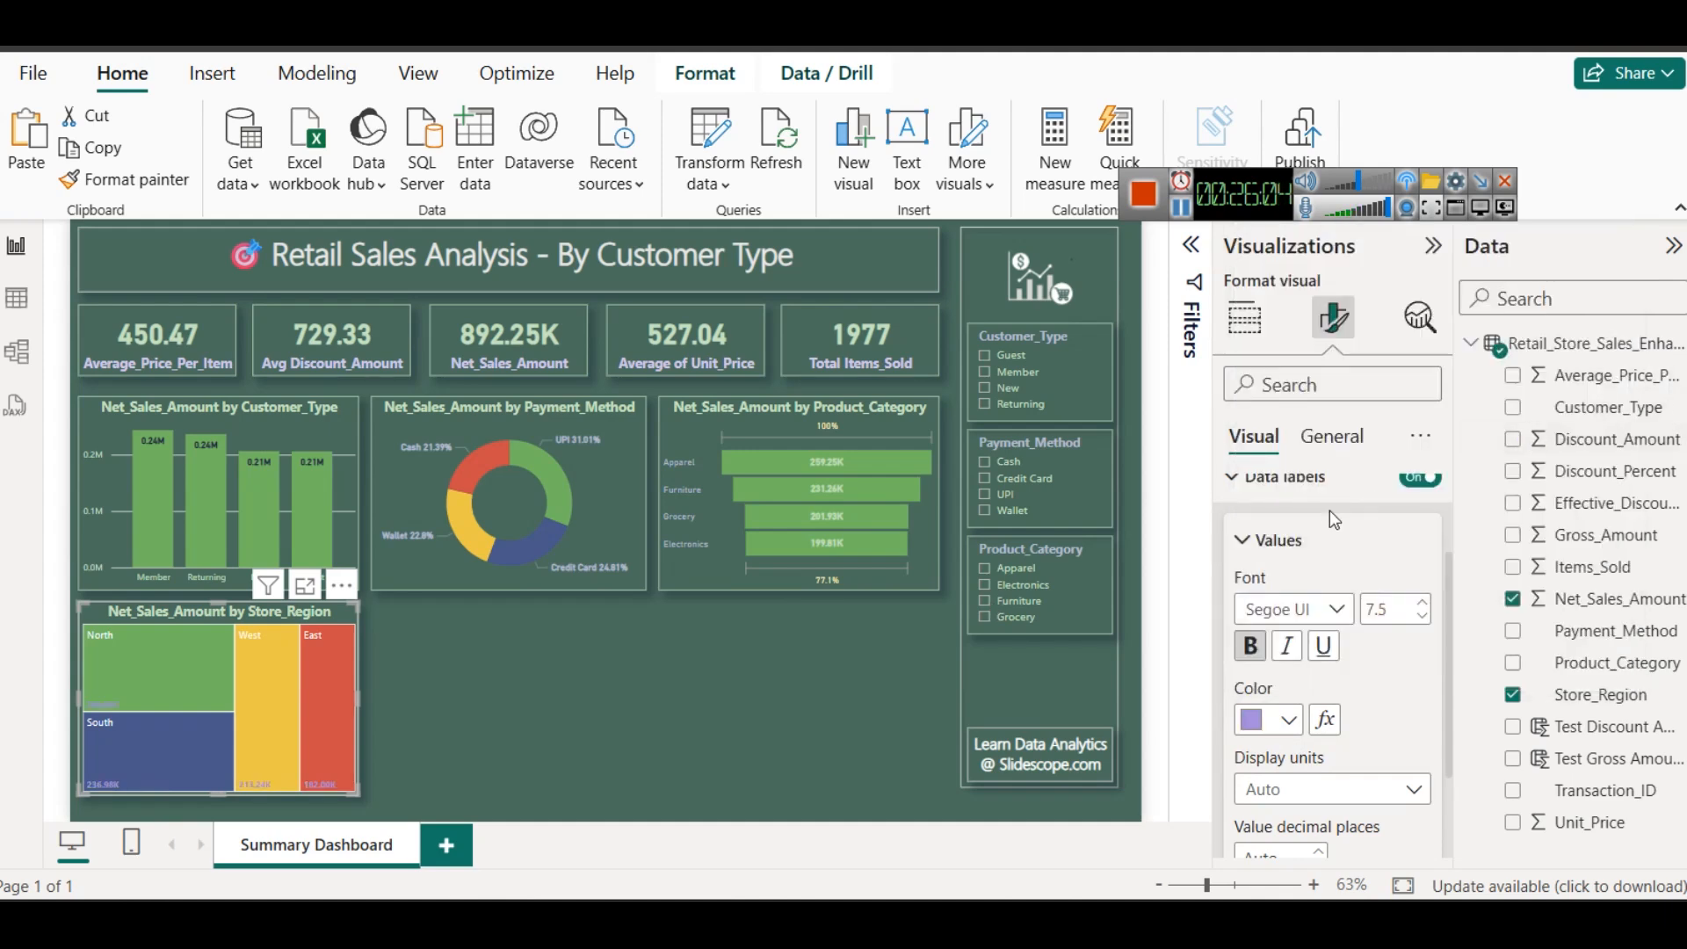
click(1299, 728)
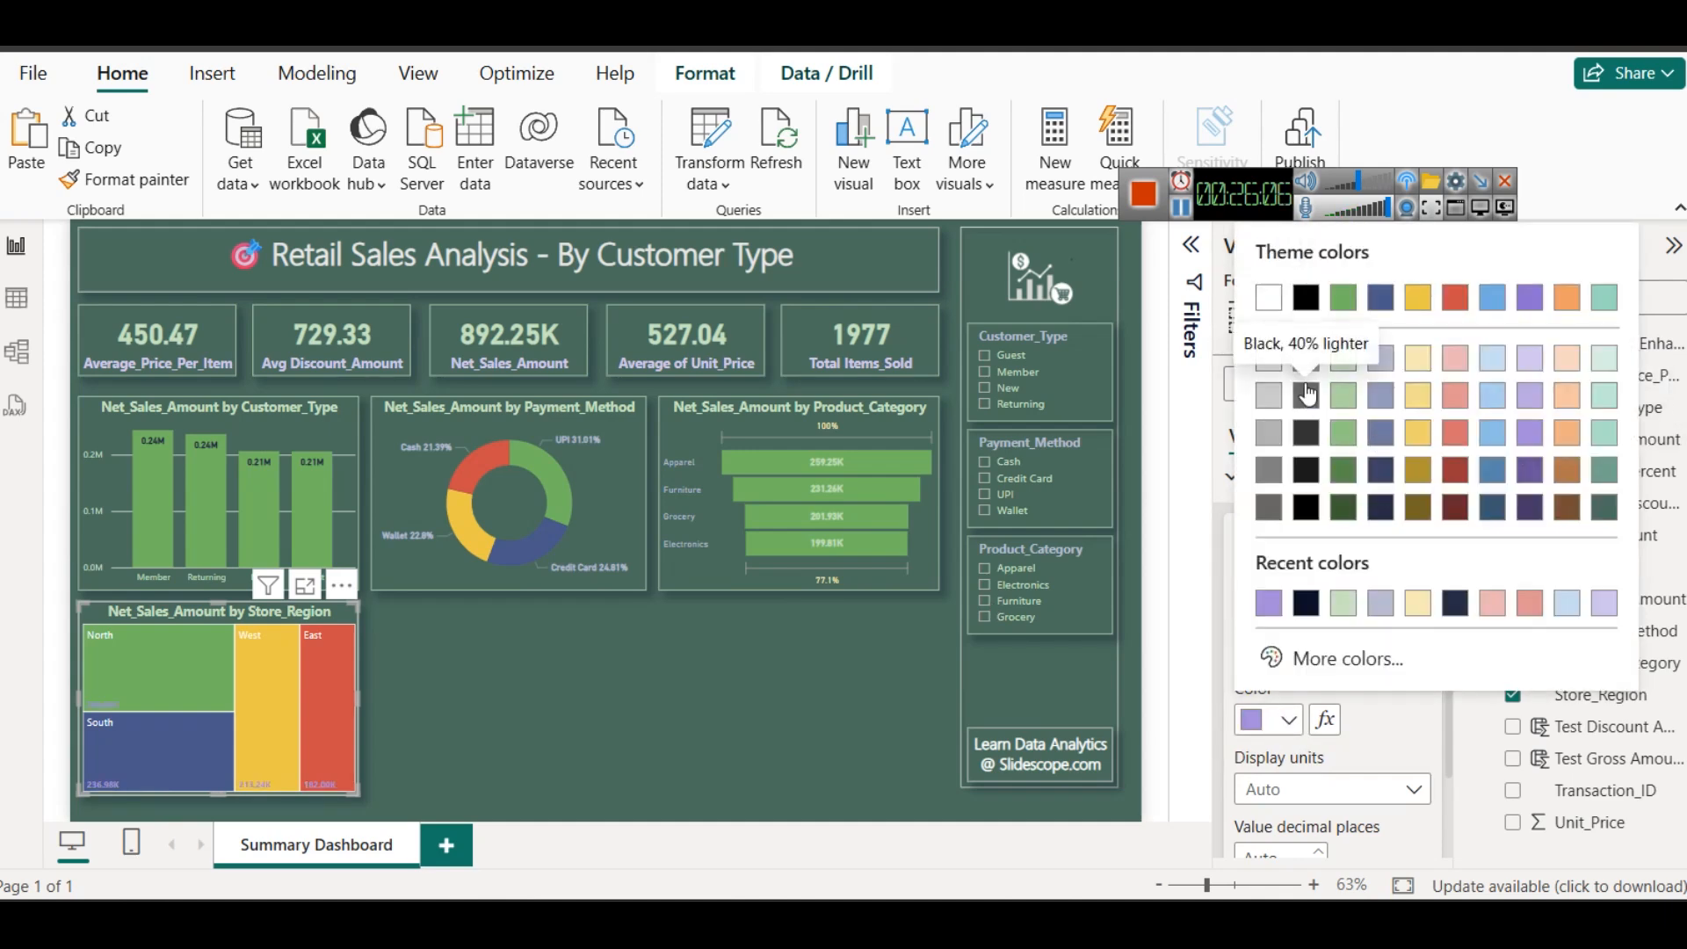
click(1306, 508)
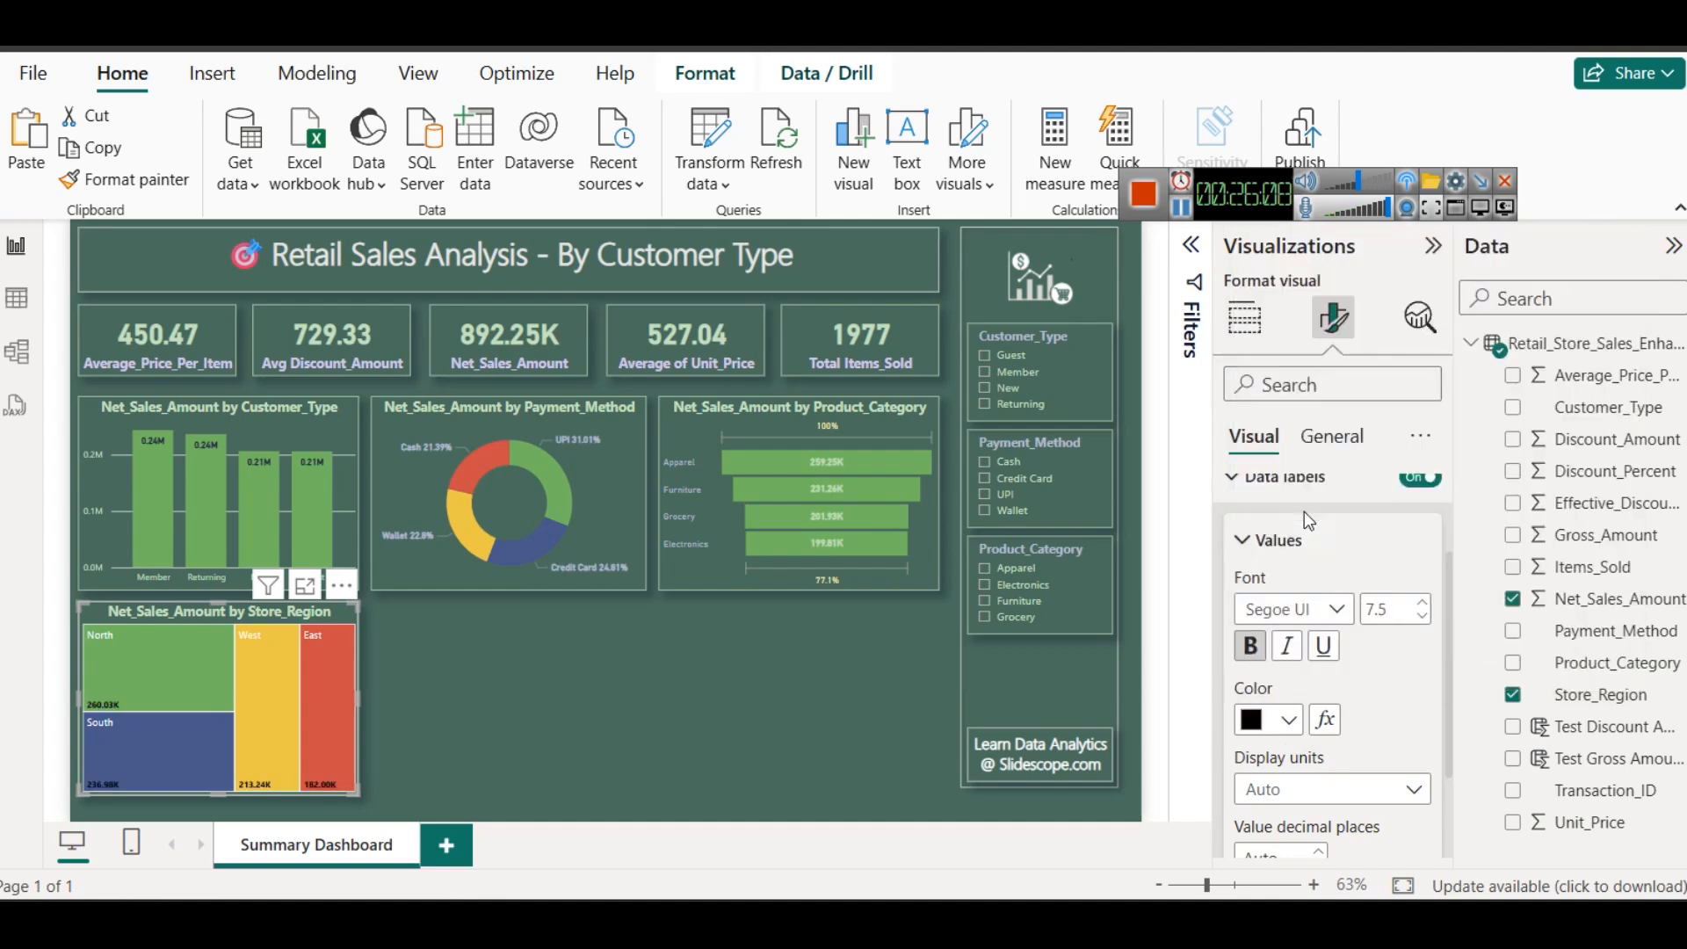
click(1264, 722)
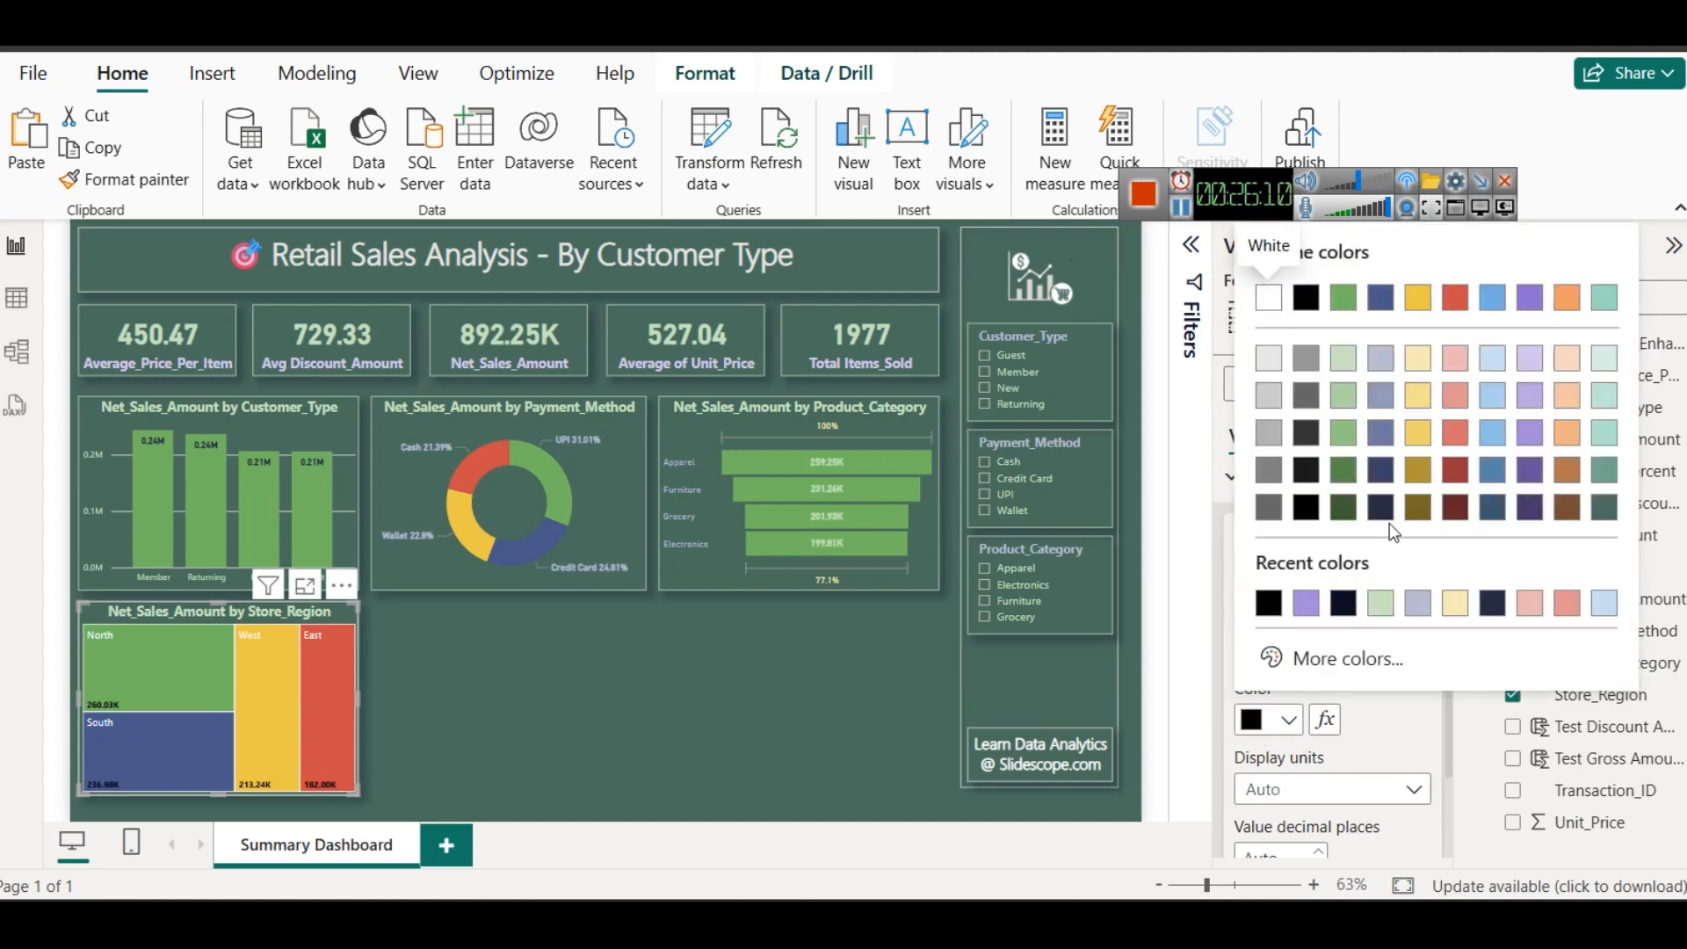
click(1376, 471)
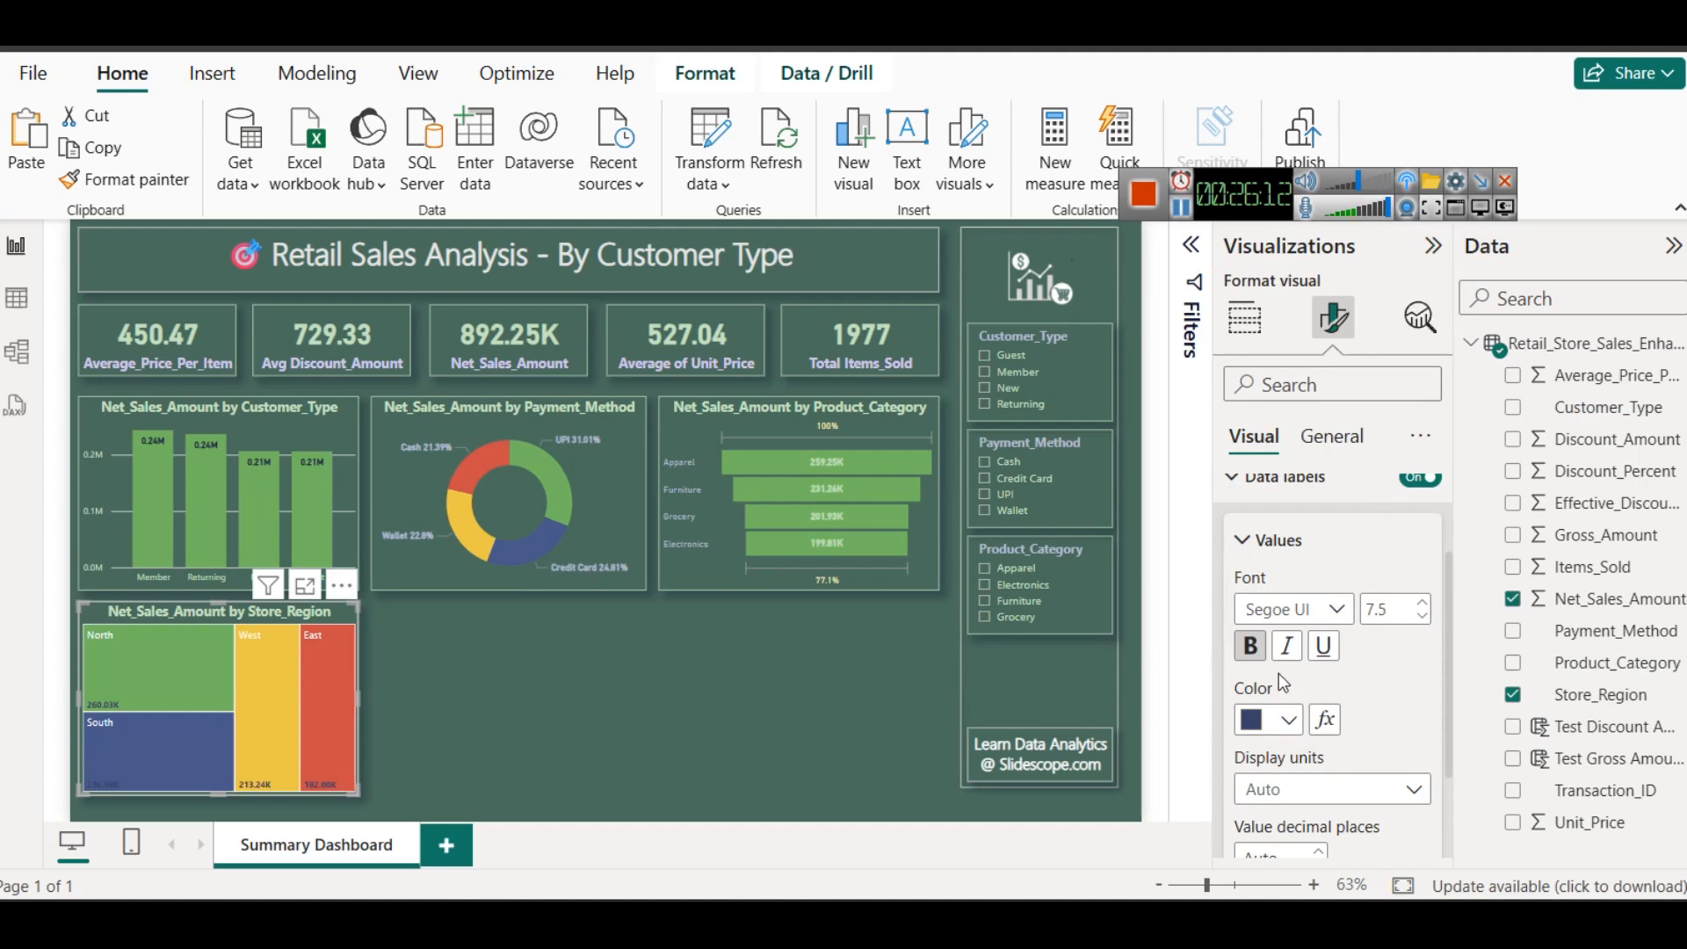
- Set the font size of the treemap's data label values to 10, keeping them bold
click(1246, 645)
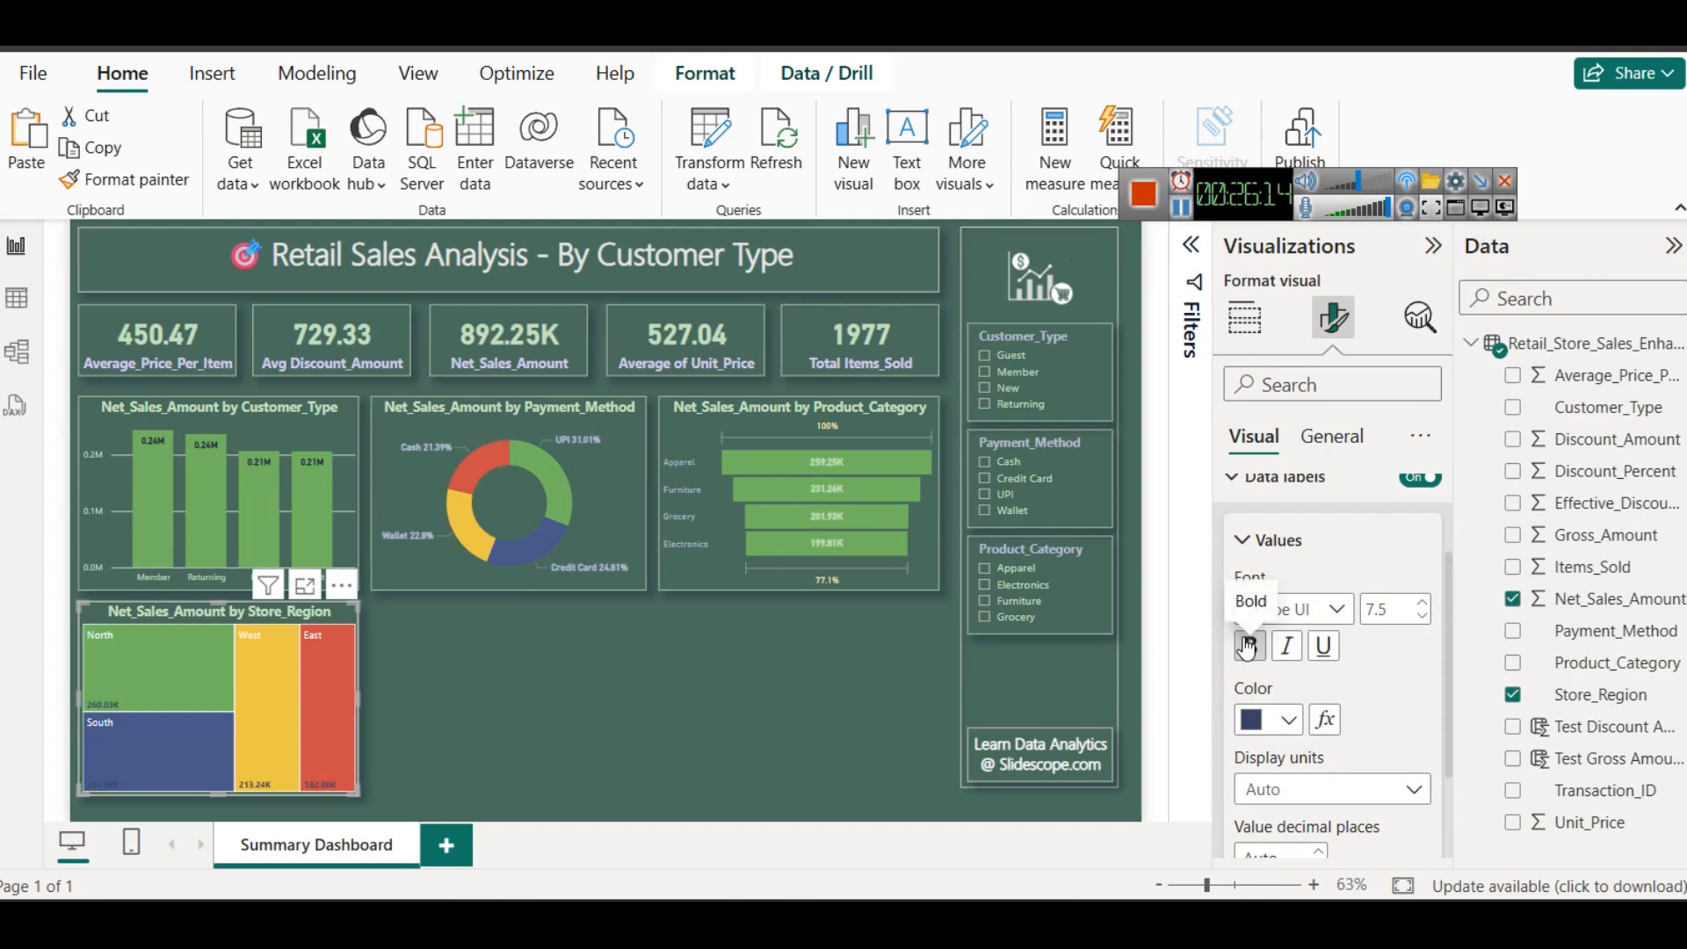
click(1420, 605)
click(1420, 605)
click(1420, 605)
click(1420, 605)
click(1420, 605)
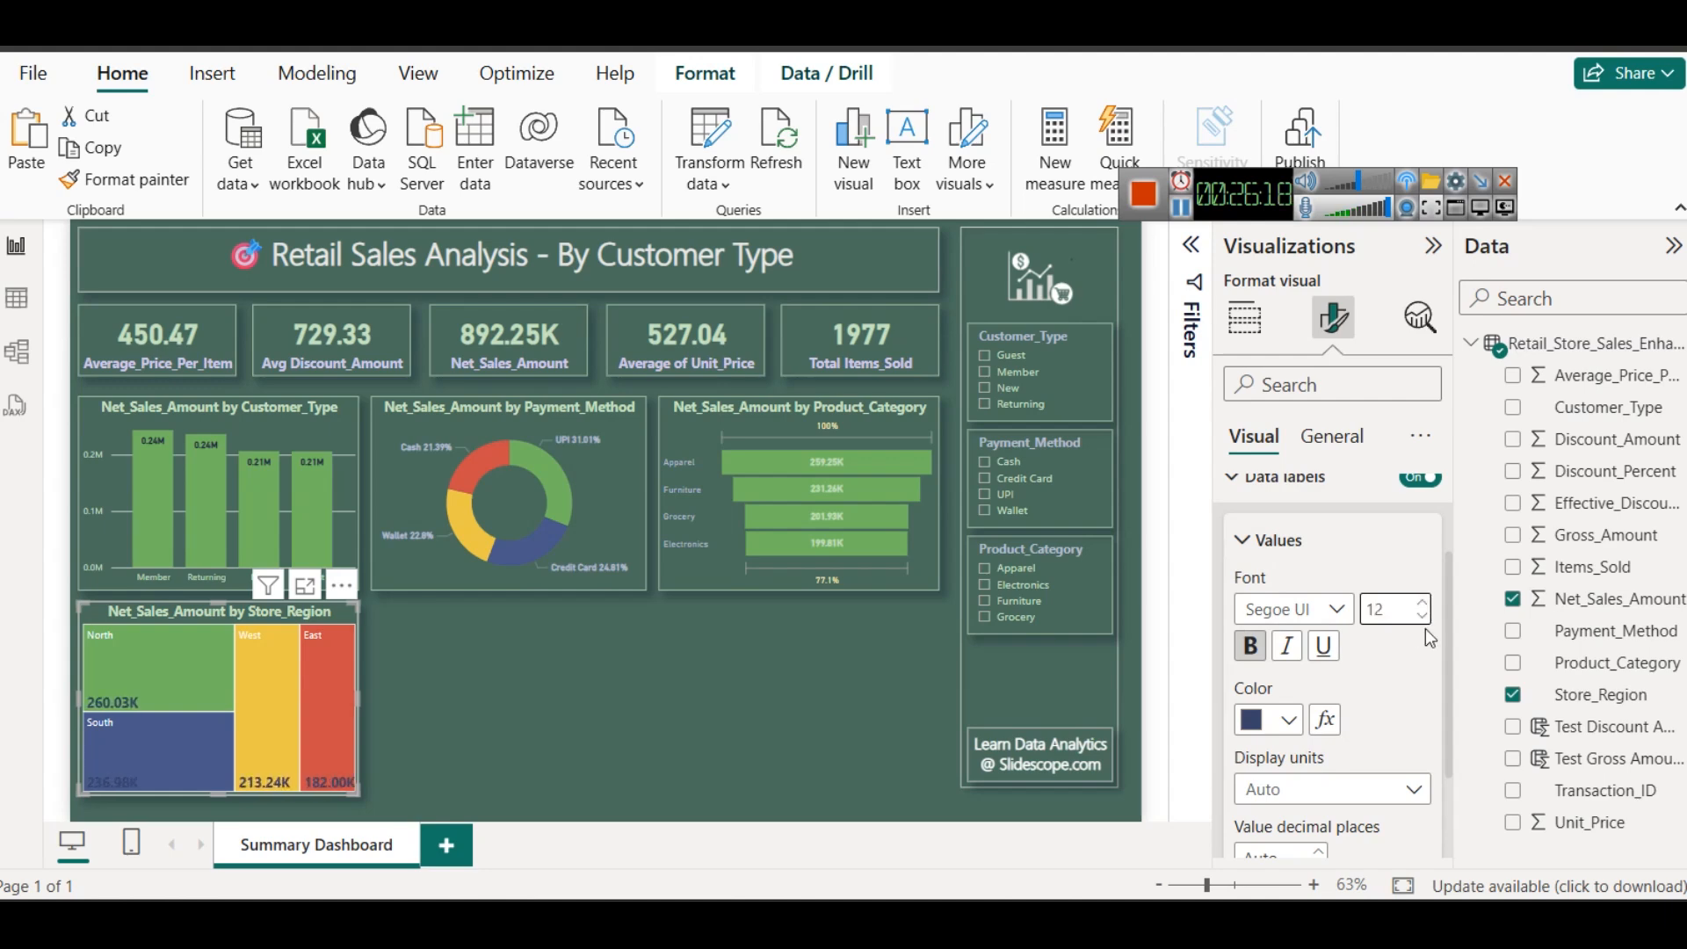
click(1423, 616)
click(1422, 617)
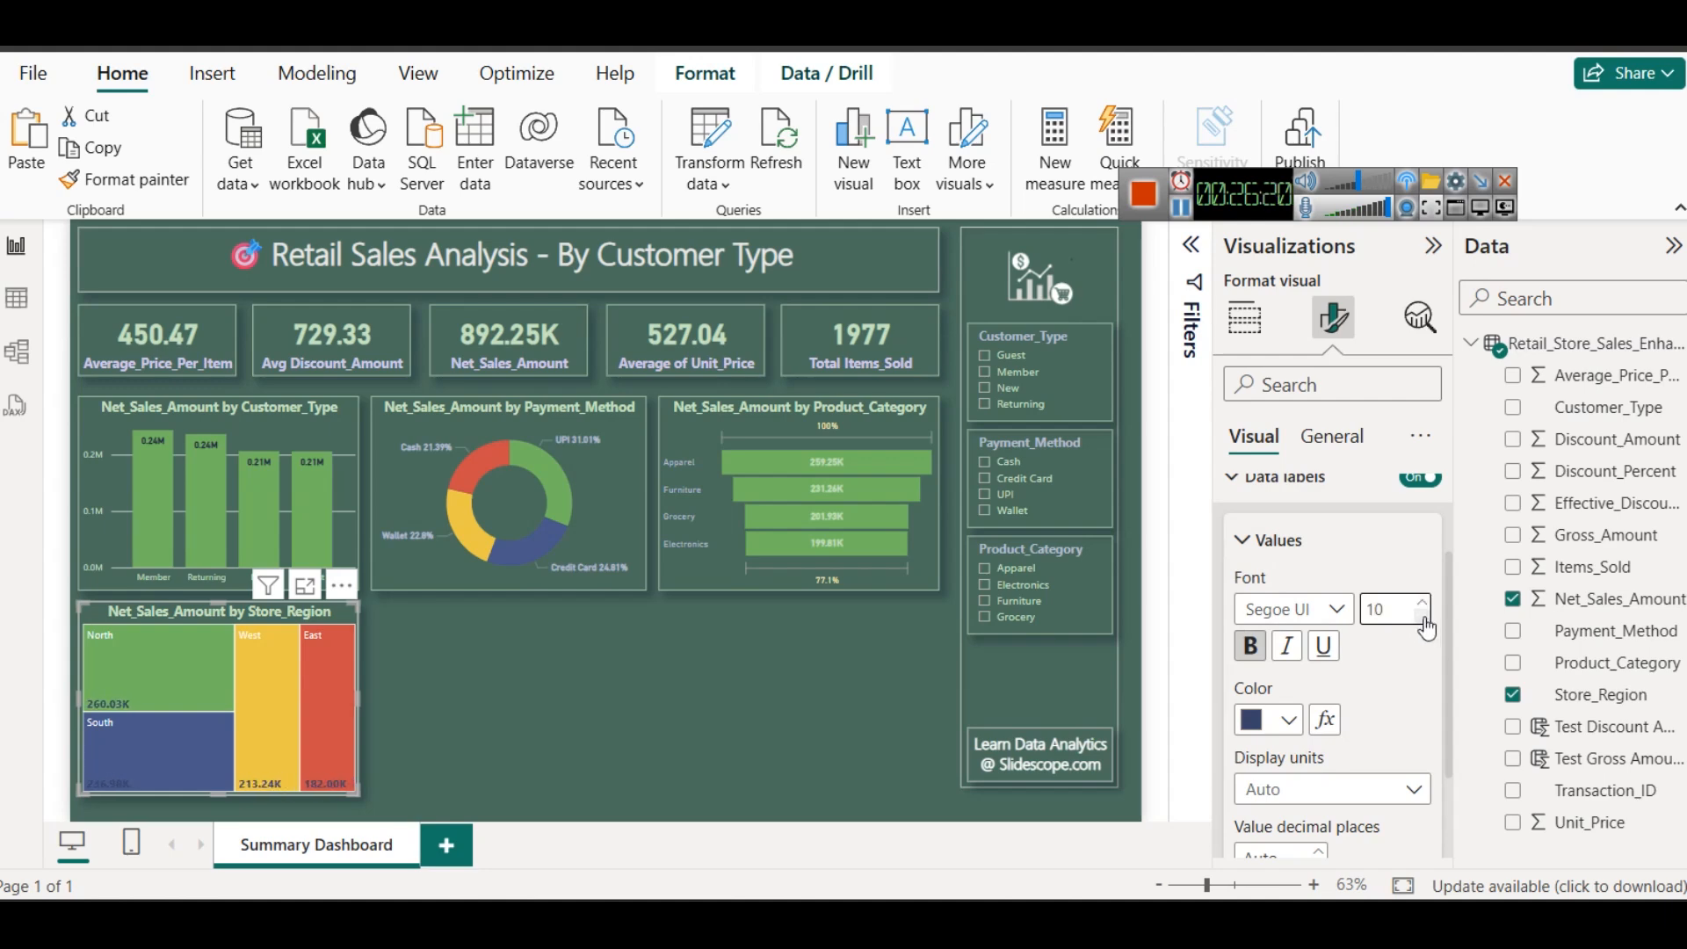
click(532, 813)
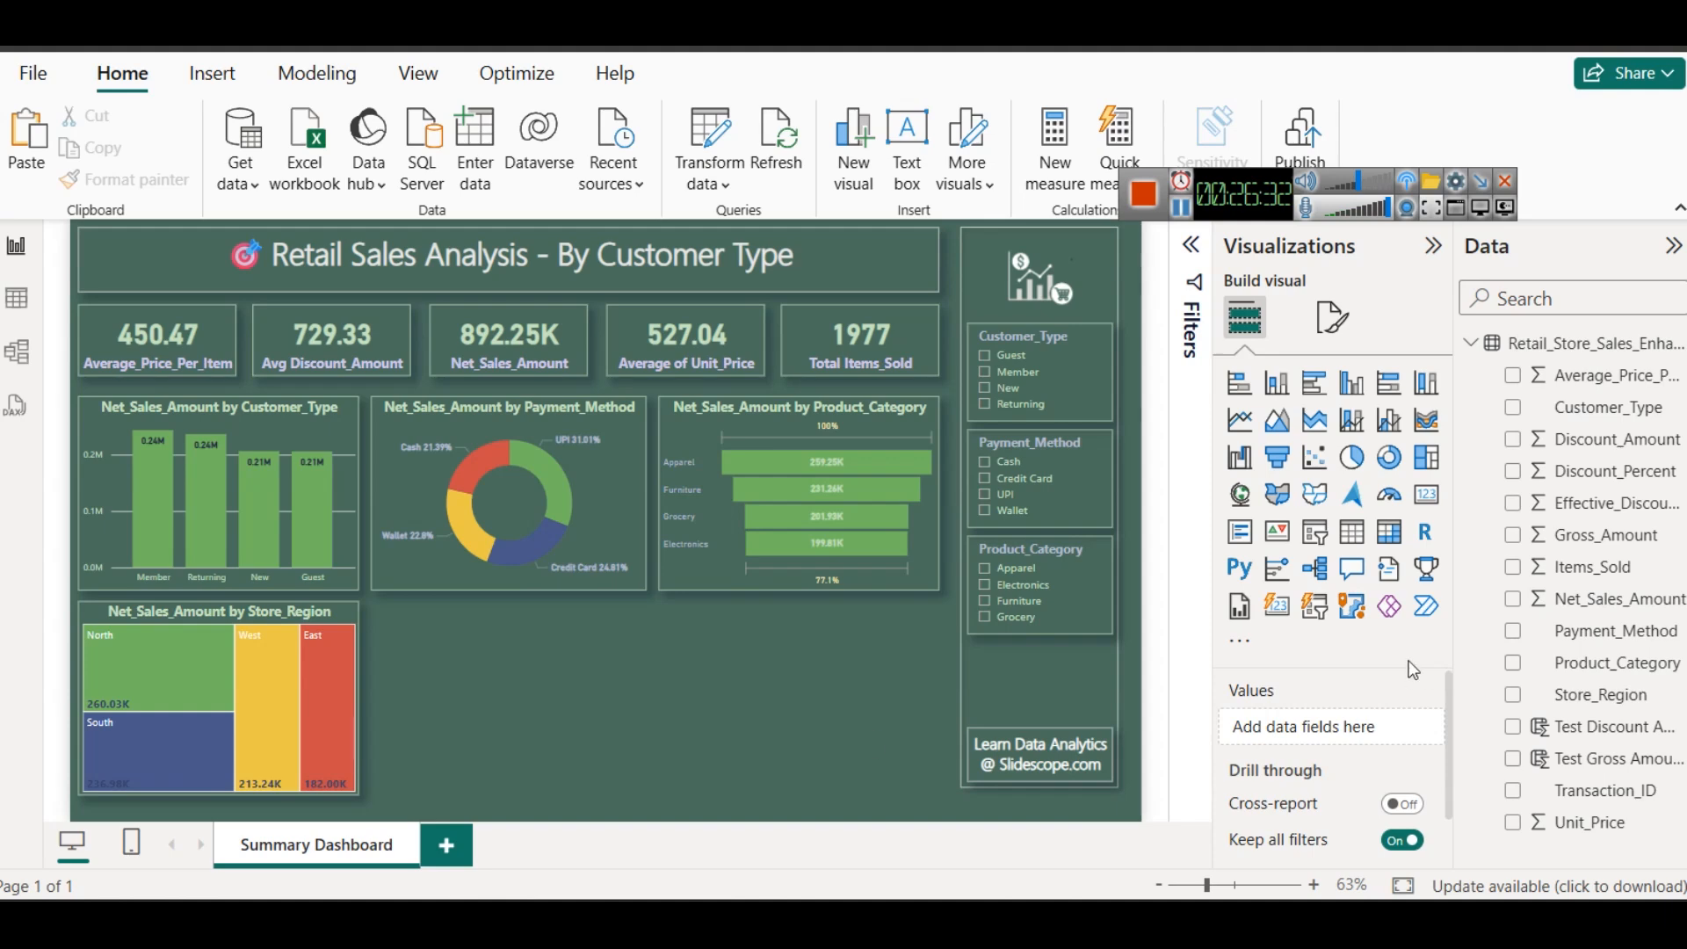
click(1343, 427)
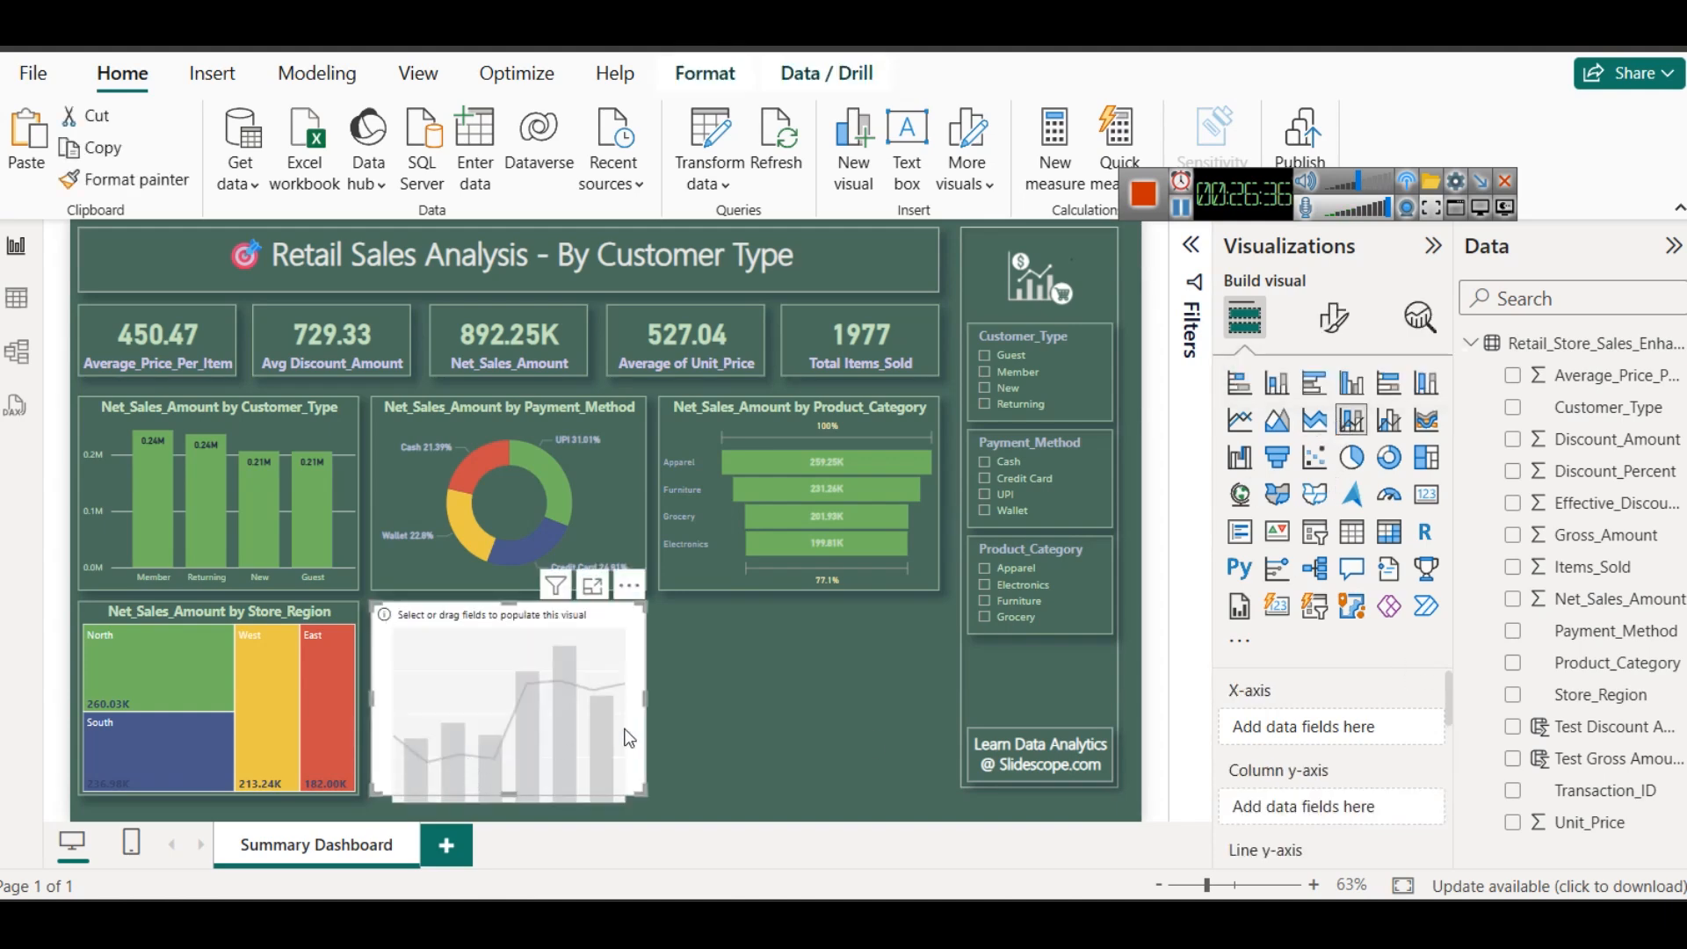
key(Delete)
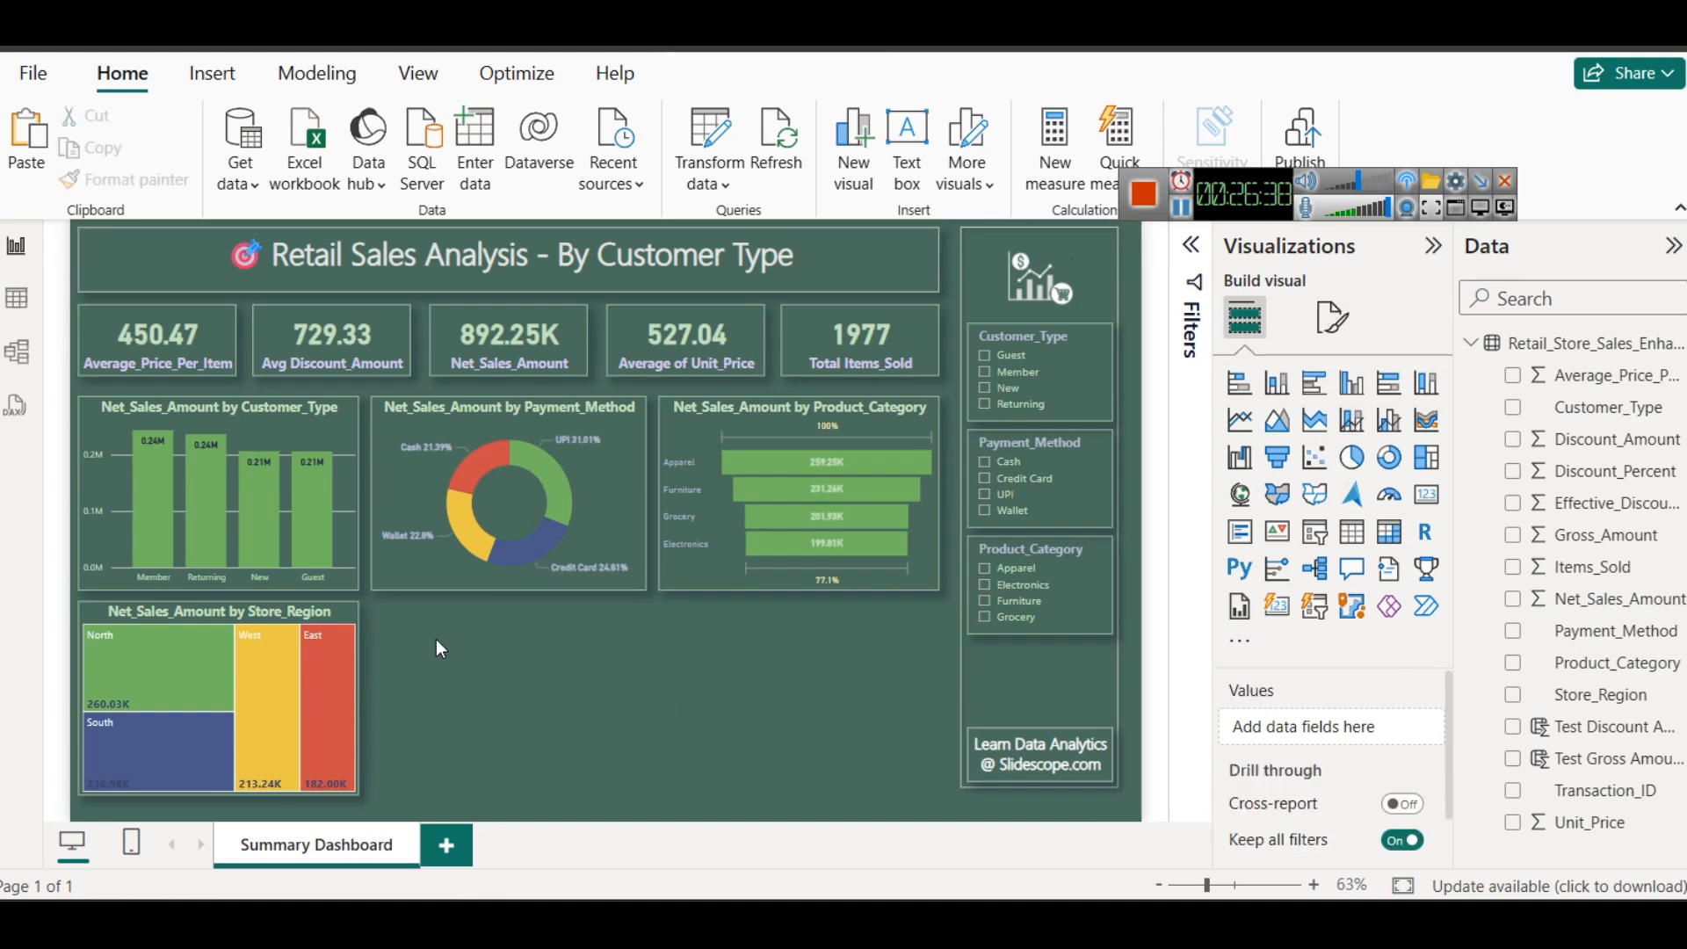
- Duplicate the Net_Sales_Amount by Customer_Type column chart, place the copy beside the treemap below the donut chart, and narrow it slightly to align
click(302, 420)
key(ctrl+c)
key(ctrl+v)
drag(304, 420, 585, 619)
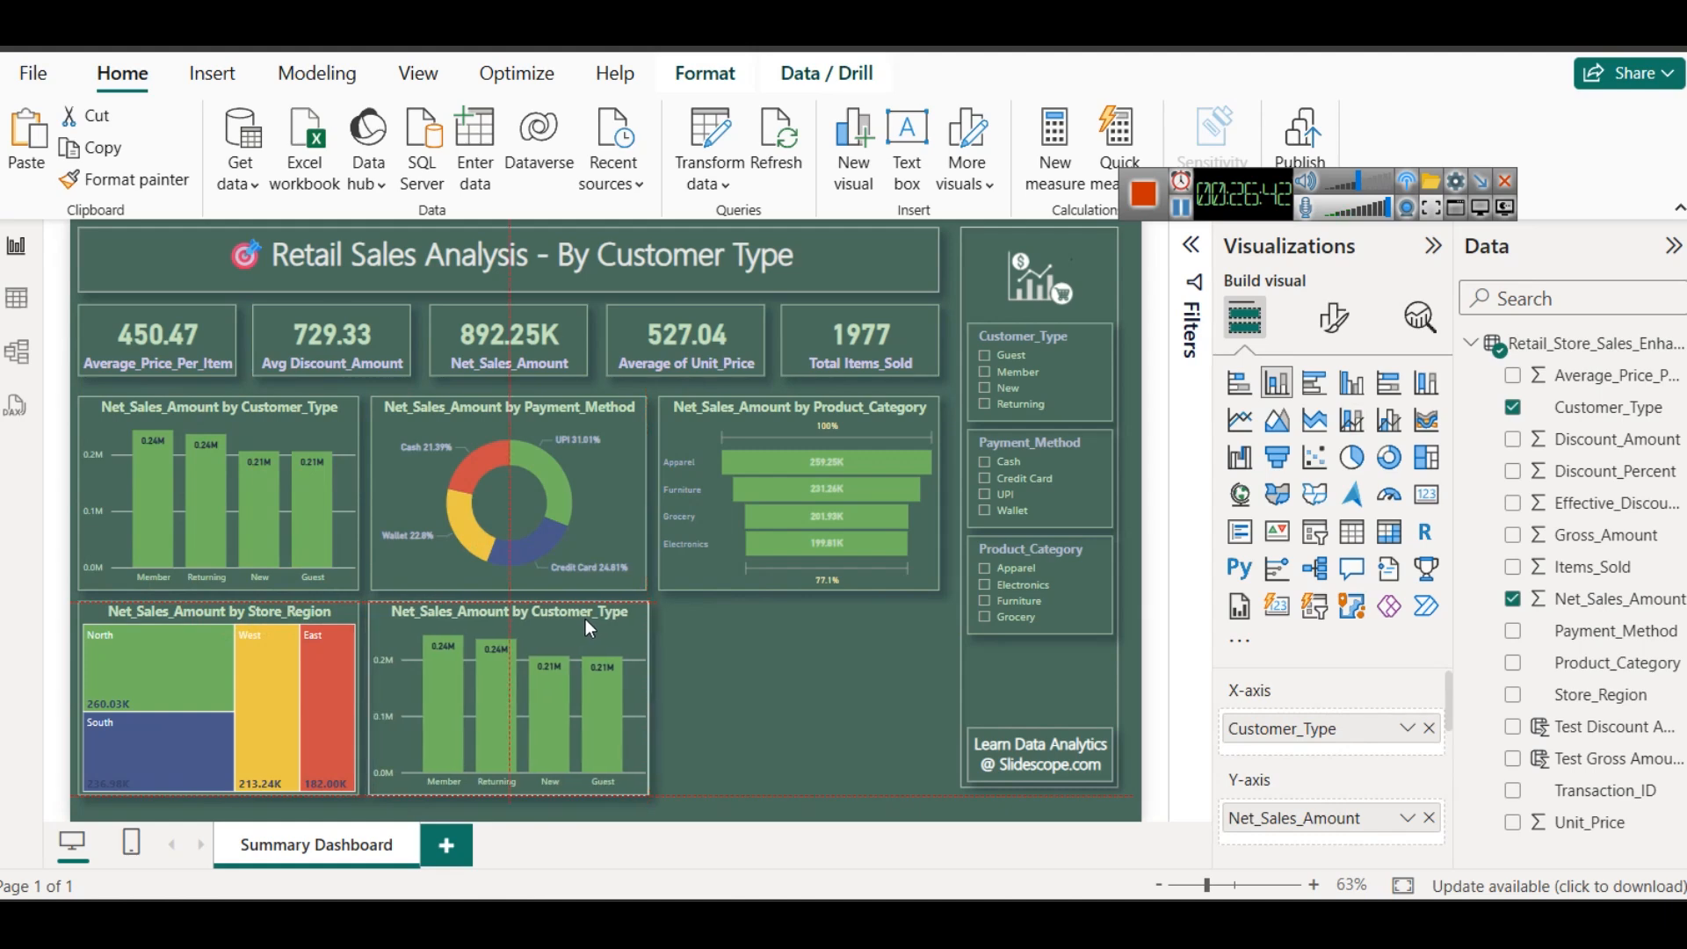
click(712, 689)
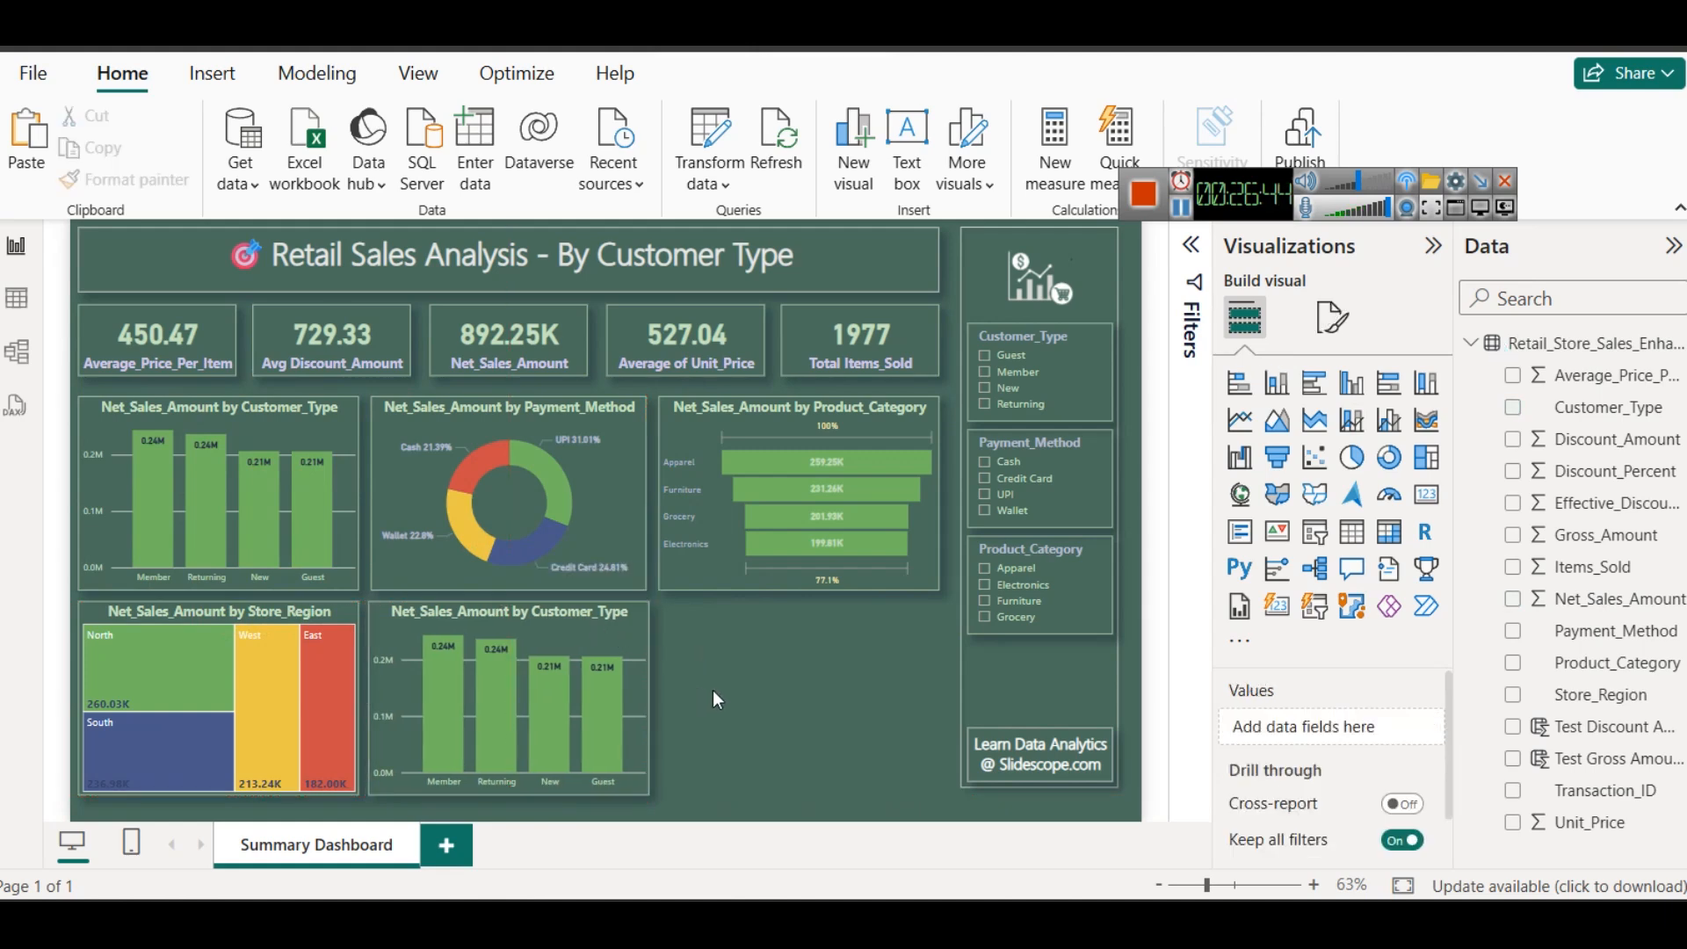
click(636, 694)
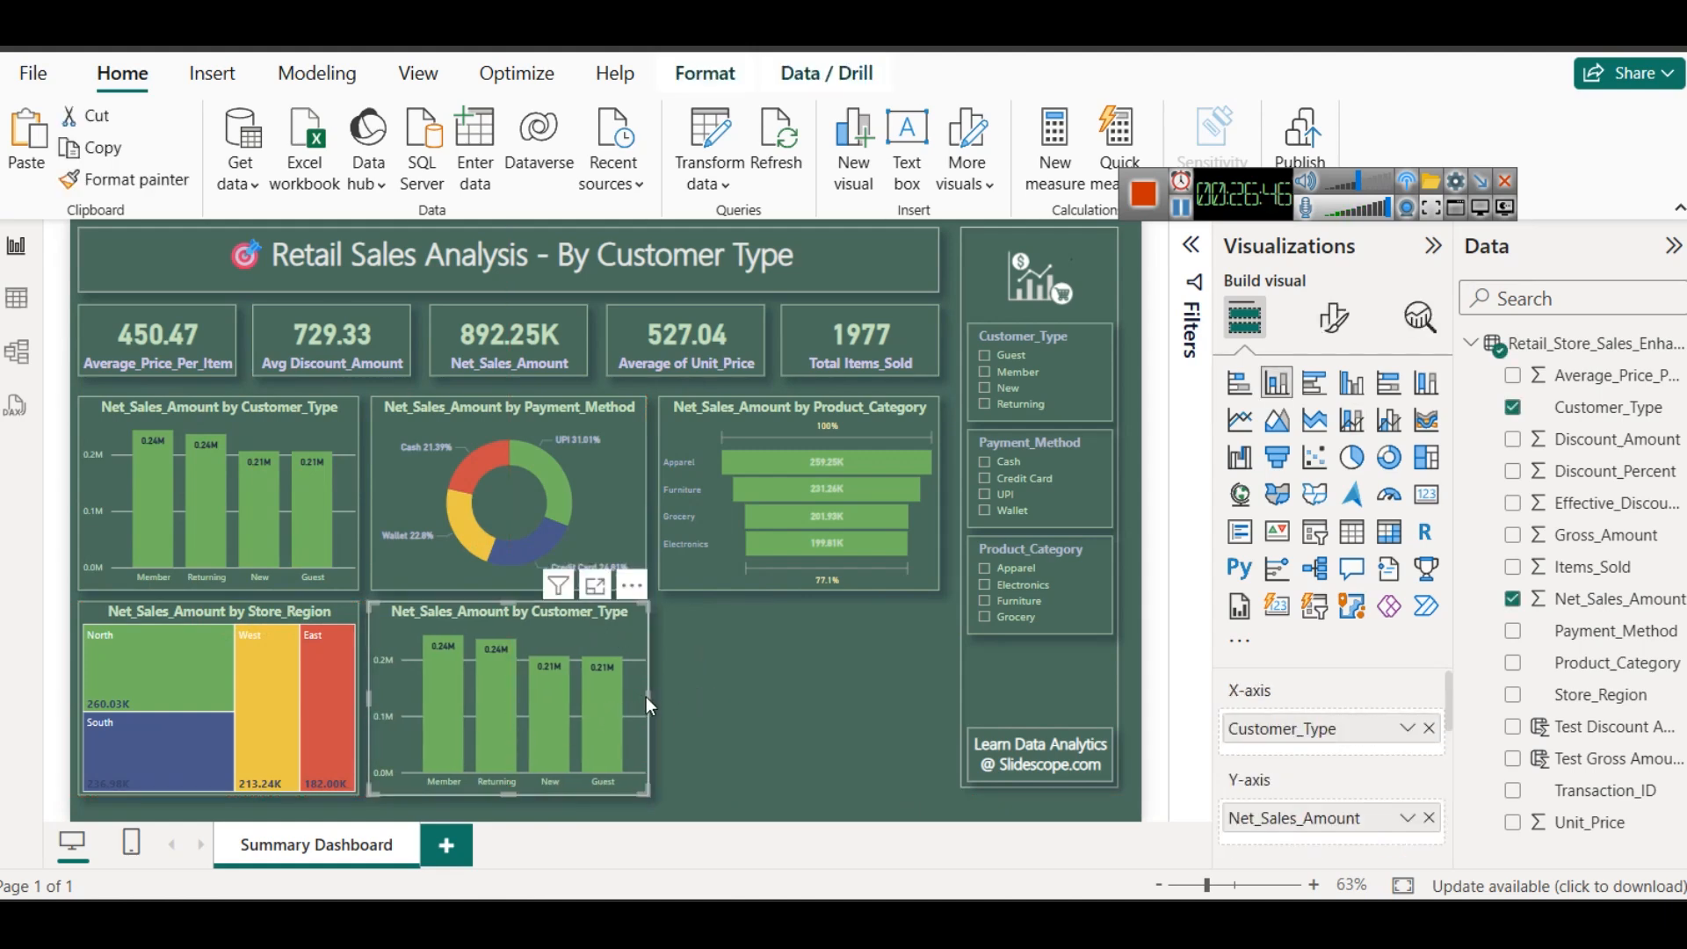
drag(645, 692, 640, 692)
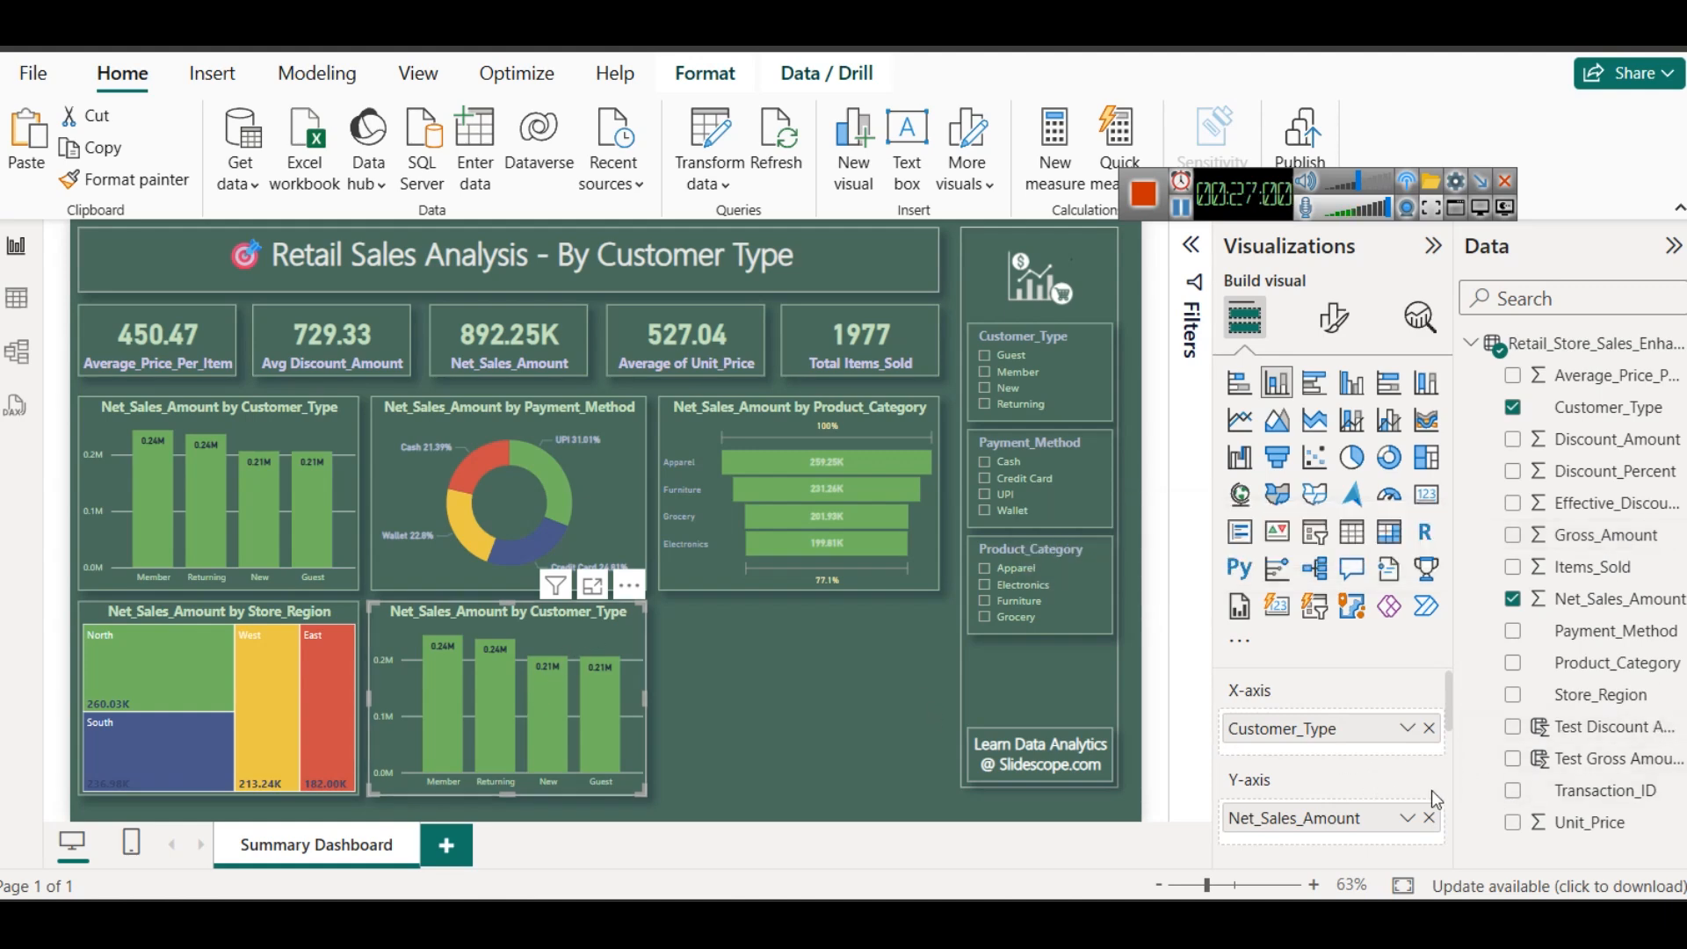
- Replace the copied column chart's Y-axis field with Gross_Amount and its X-axis field with Payment_Method
click(1430, 818)
drag(1602, 538, 1299, 826)
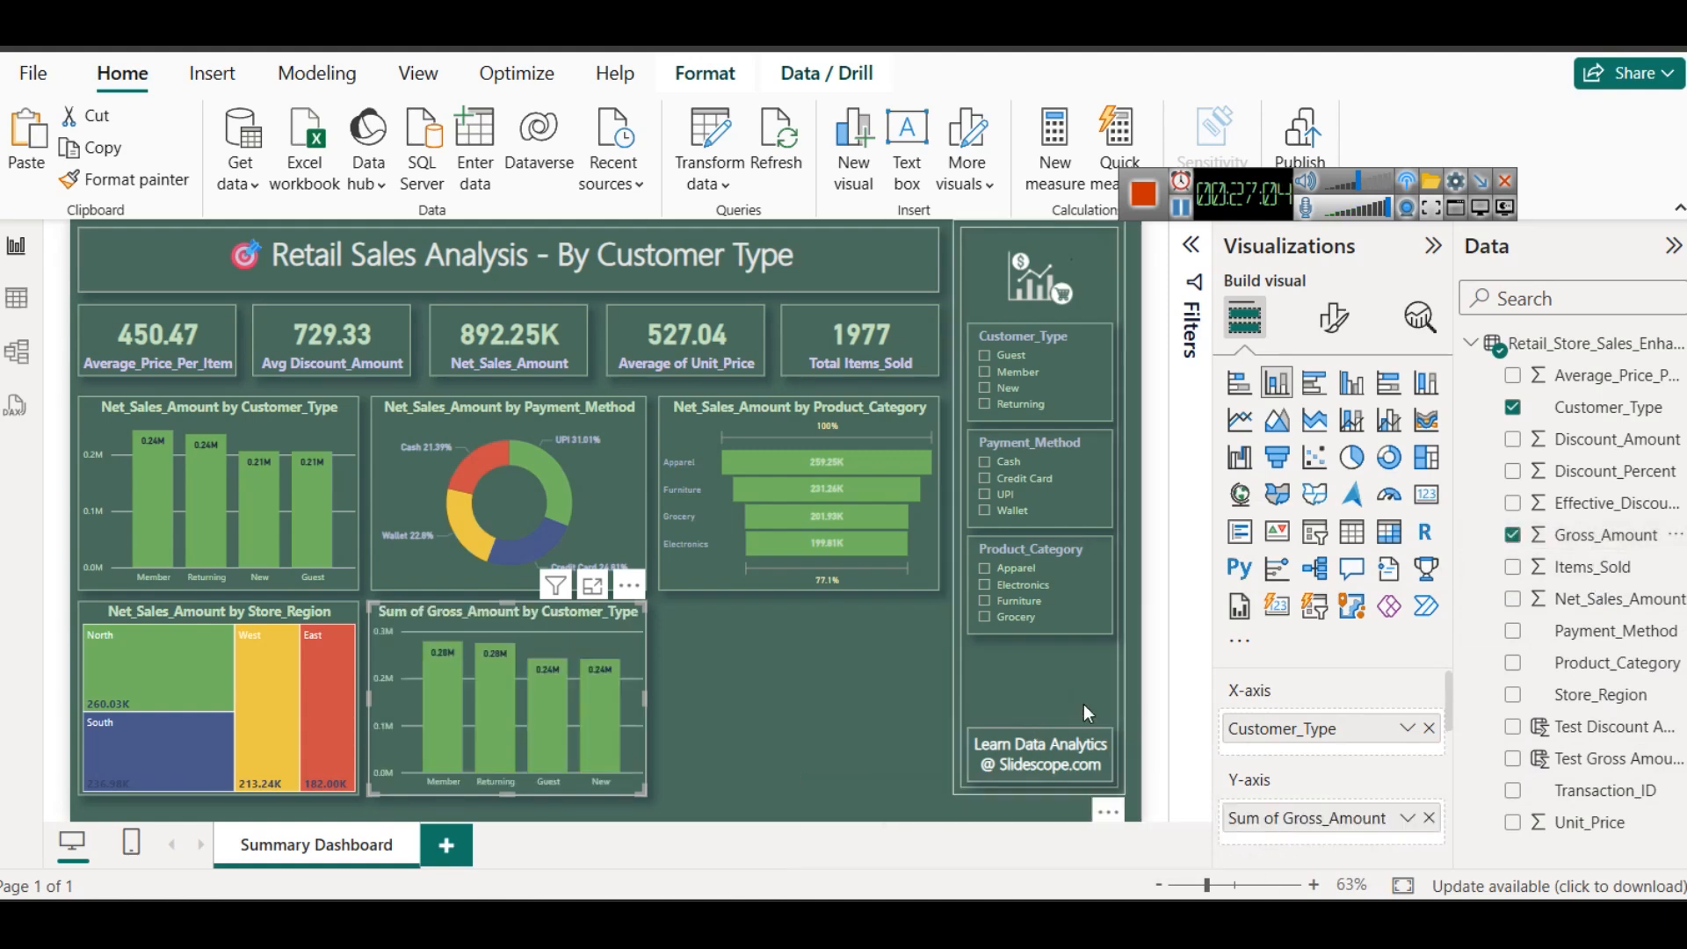
click(1429, 728)
drag(1664, 634, 1311, 728)
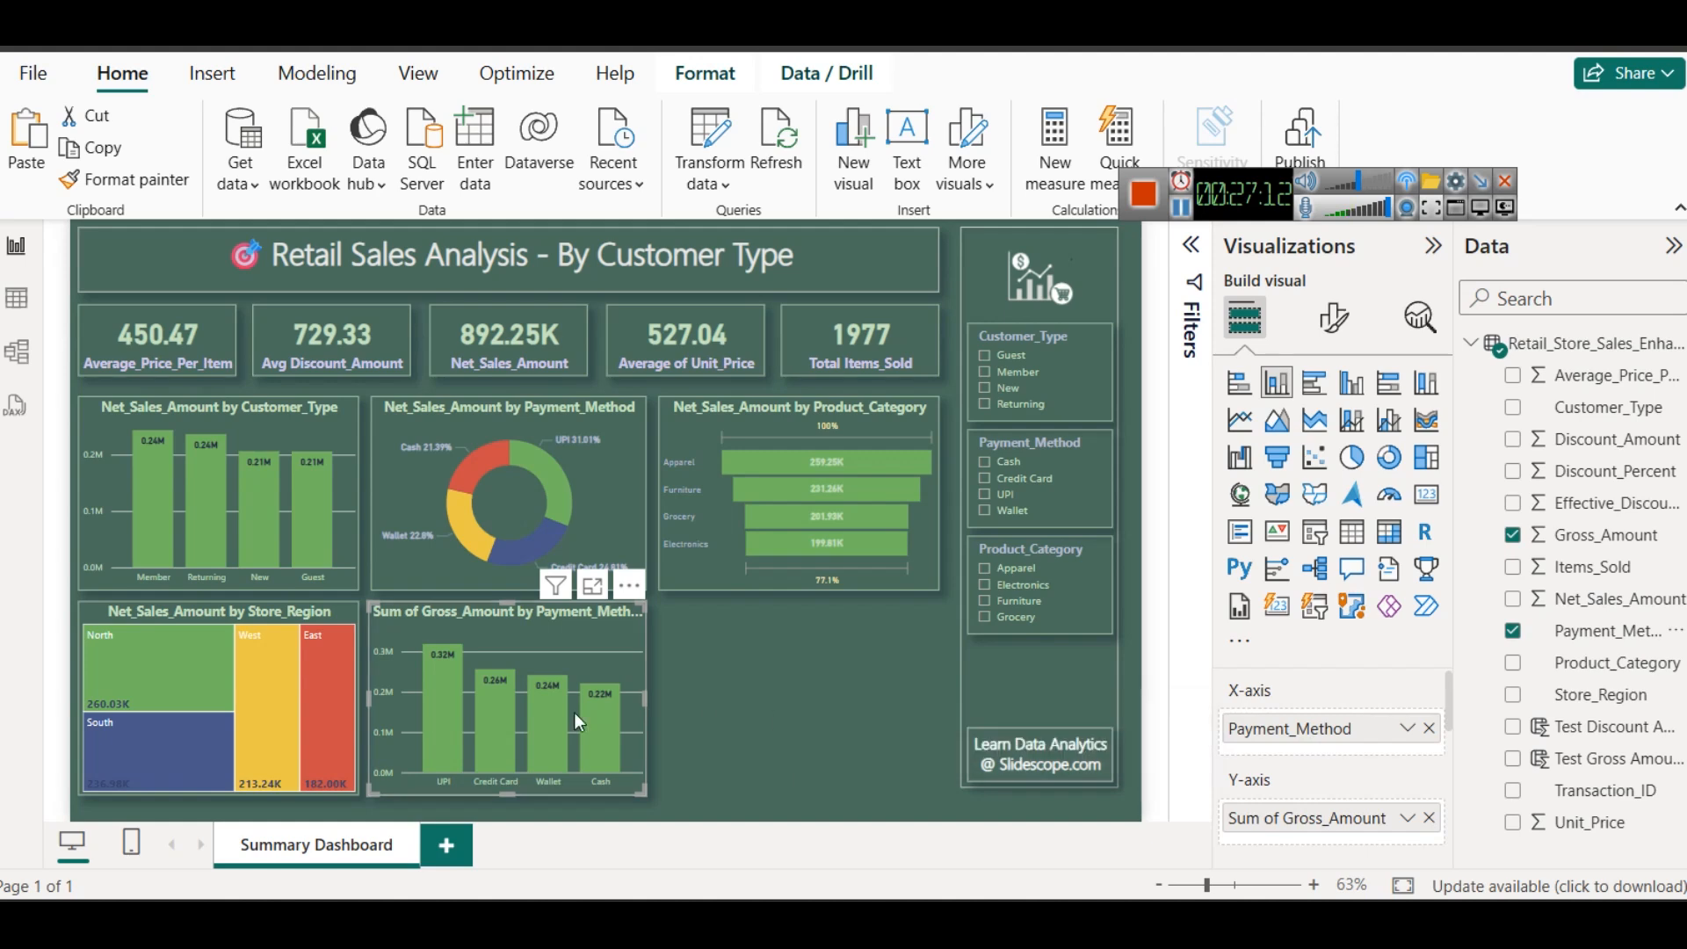
- Rename the Gross_Amount column chart's Y-axis field to Gross_Amount for this visual, removing the "Sum of" prefix
click(1410, 818)
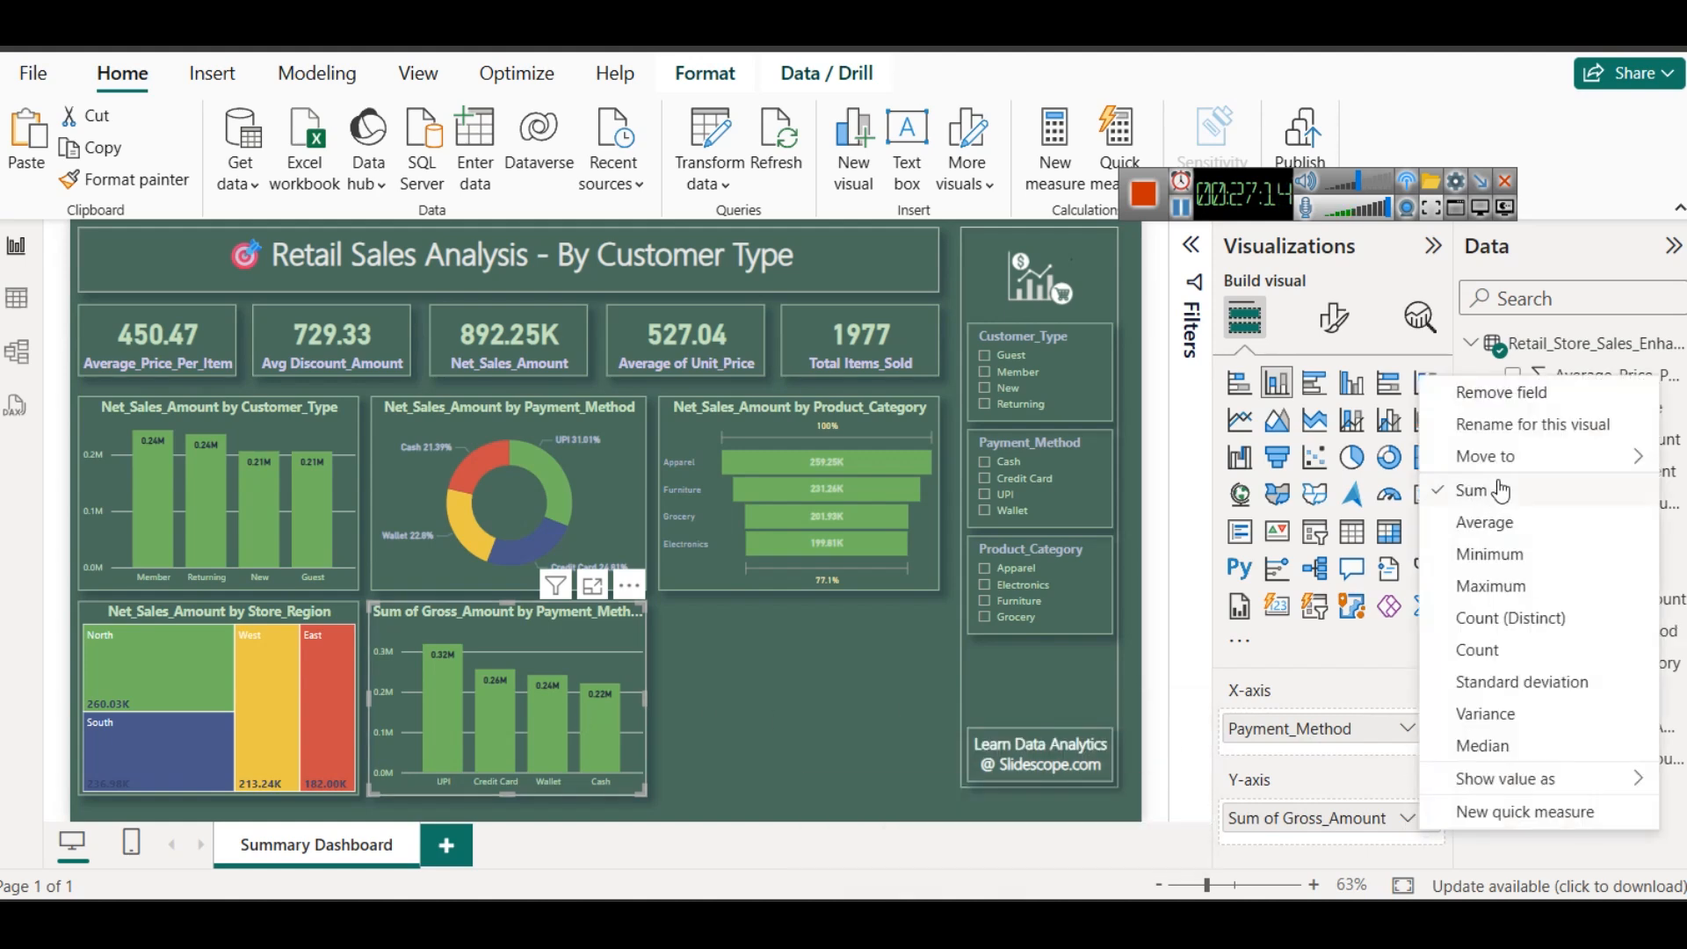
click(1508, 423)
key(Home)
key(shift+Right)
key(shift+Right)
key(shift+Right)
key(shift+Right)
key(shift+Right)
key(shift+Right)
key(shift+Right)
key(Delete)
key(Return)
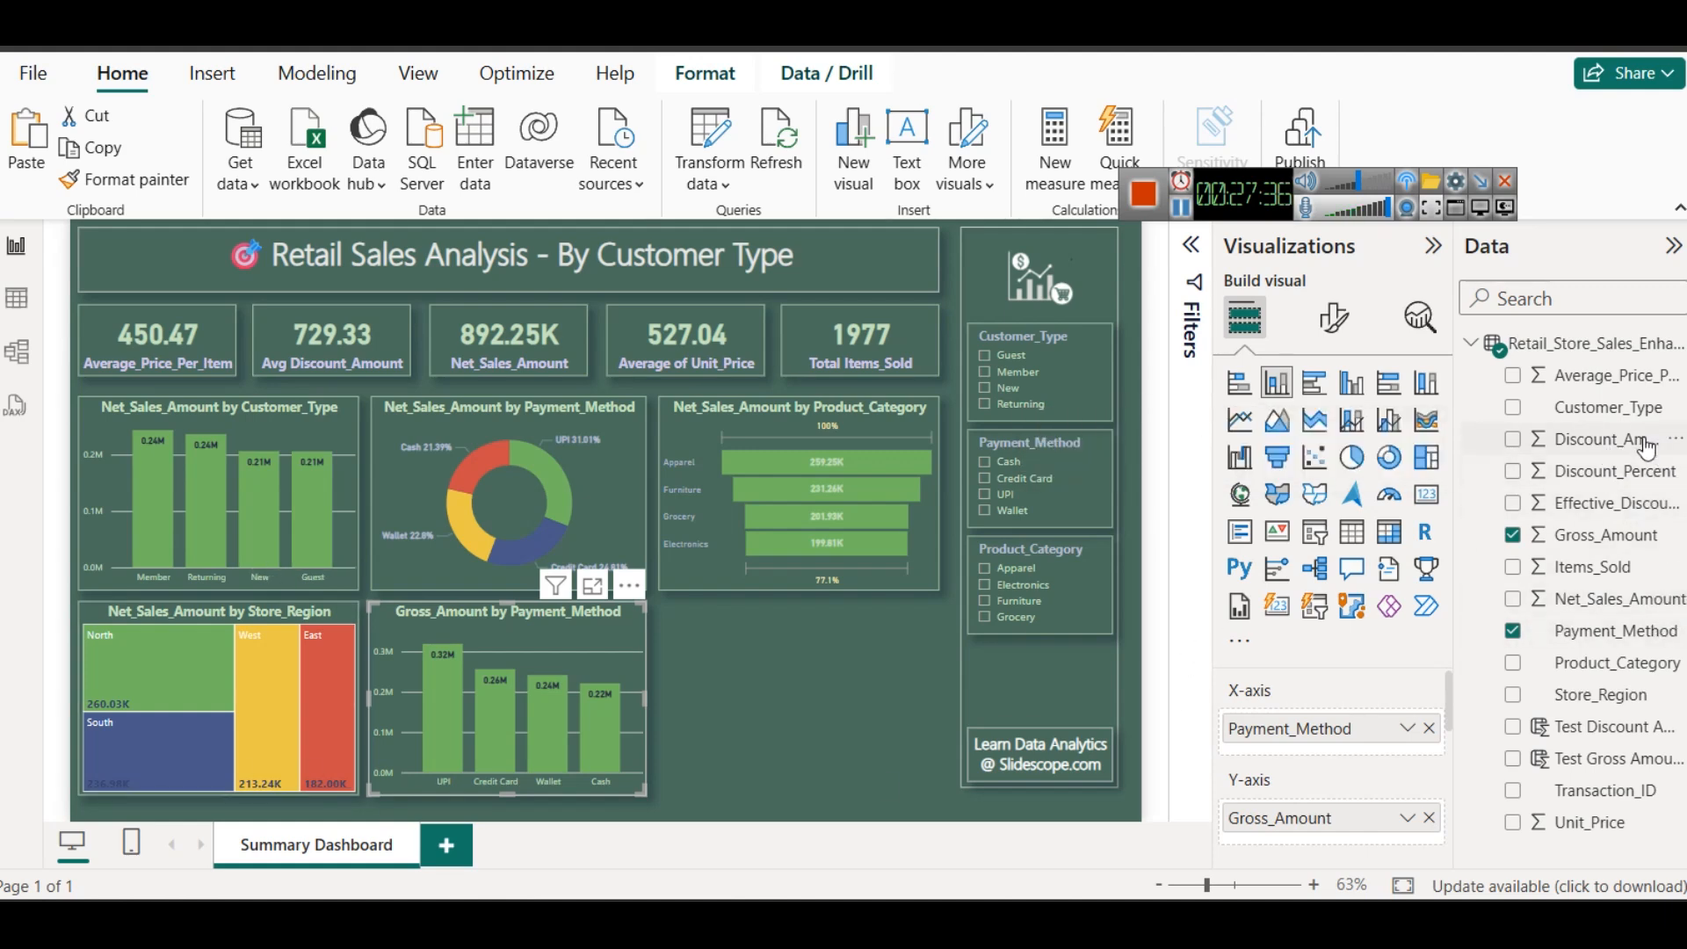
- Convert the Gross_Amount by Payment_Method chart to a line and stacked column chart and add Discount_Amount as an averaged line y-axis field
scroll(1334, 715, down, 3)
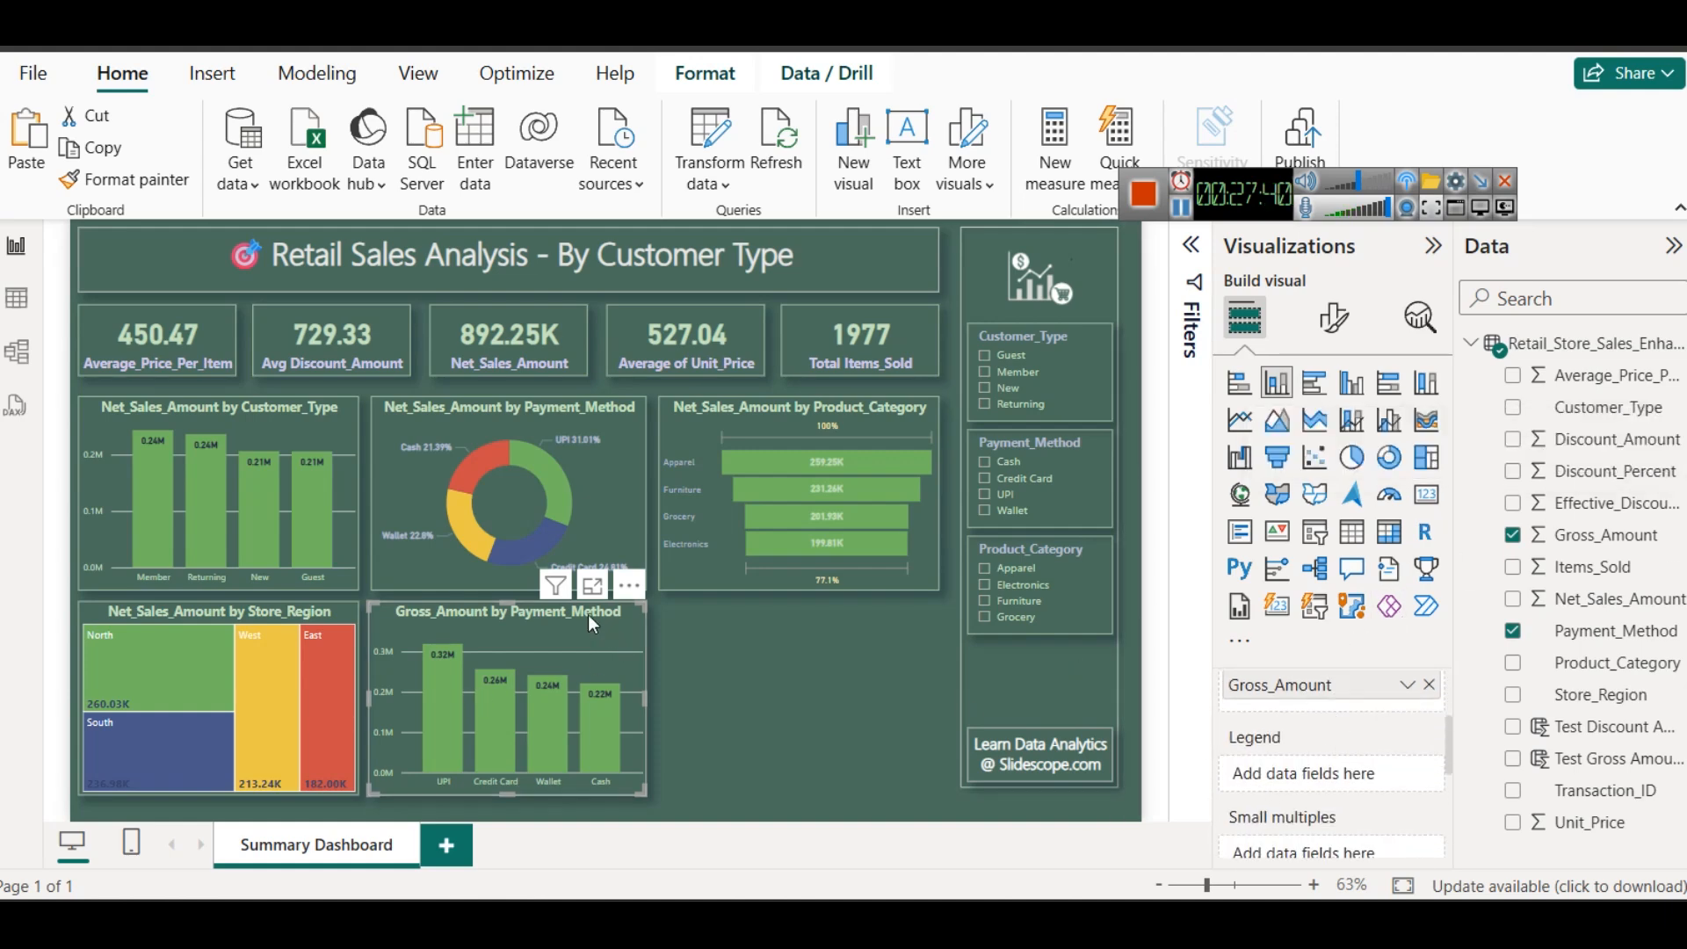
click(1352, 423)
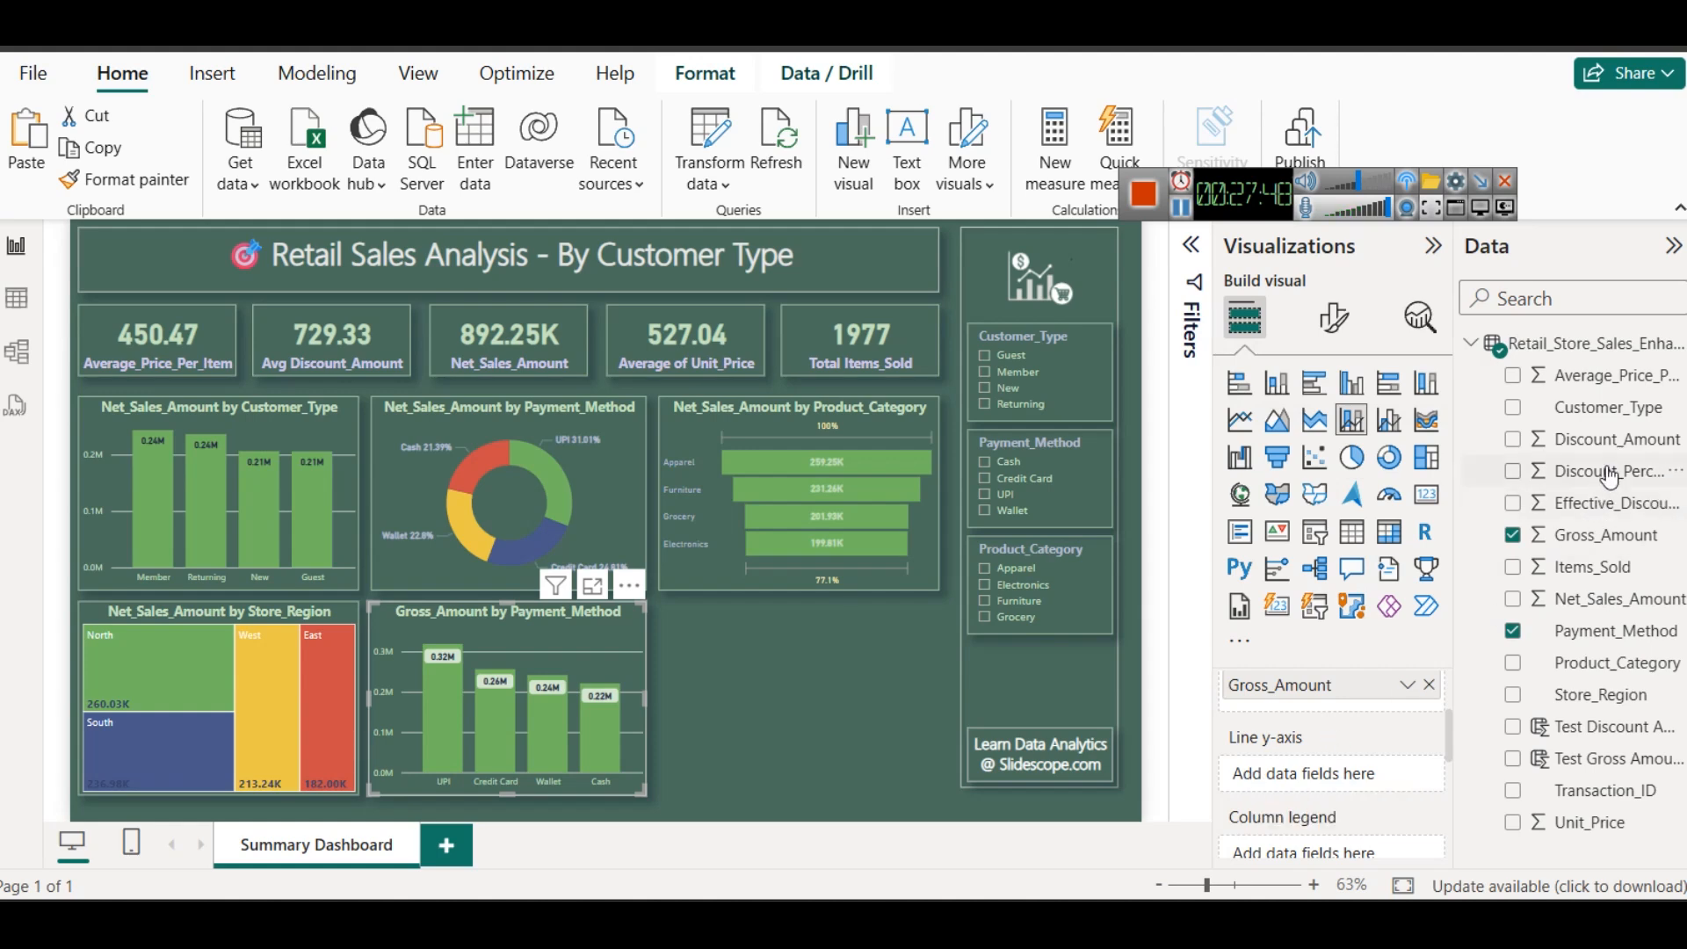
drag(1604, 439, 1323, 789)
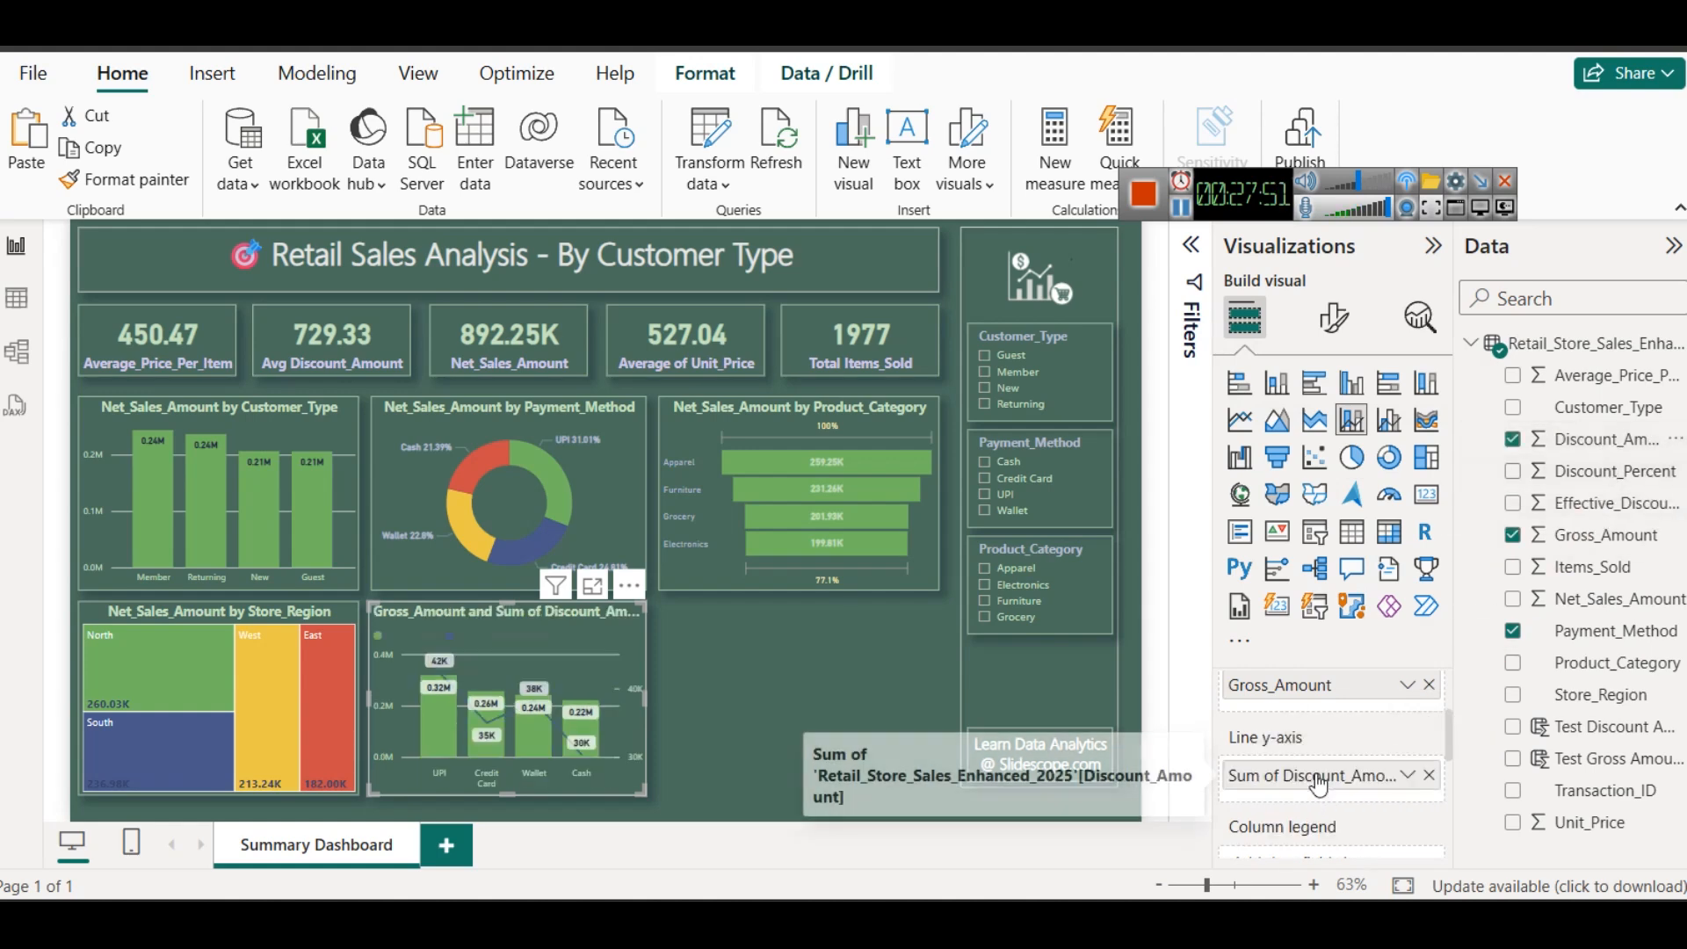
click(1408, 780)
click(1466, 482)
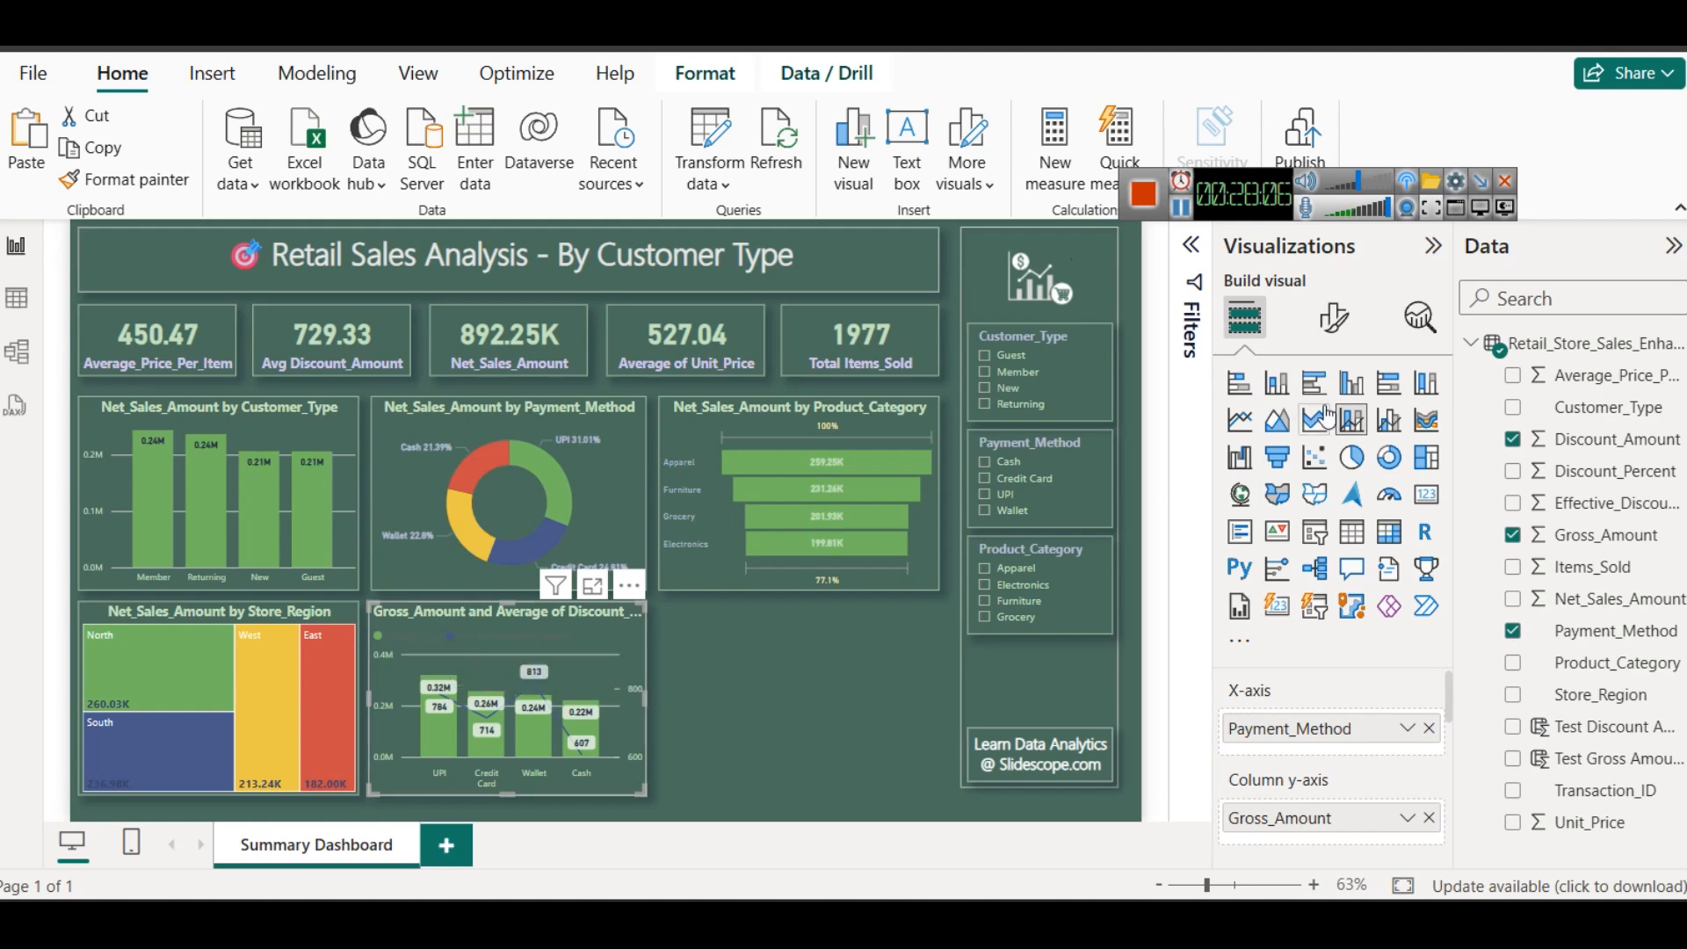
- Change the combo chart's legend text color to light green
click(1334, 317)
click(1337, 655)
scroll(1337, 655, down, 5)
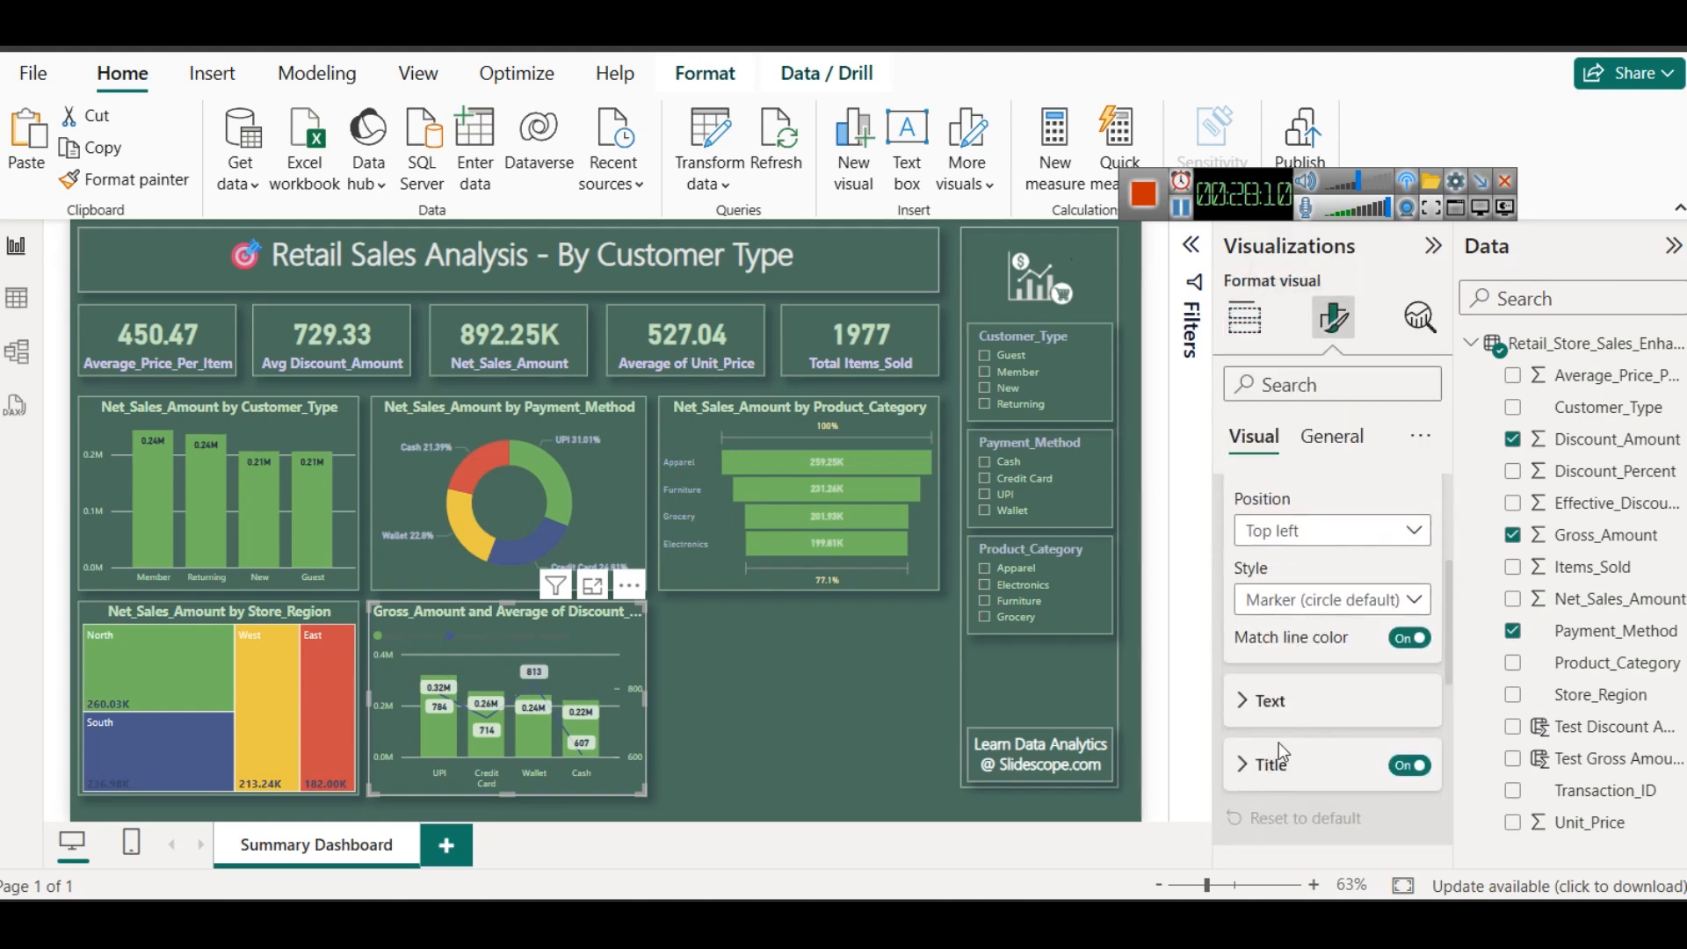
click(1281, 705)
scroll(1282, 705, down, 2)
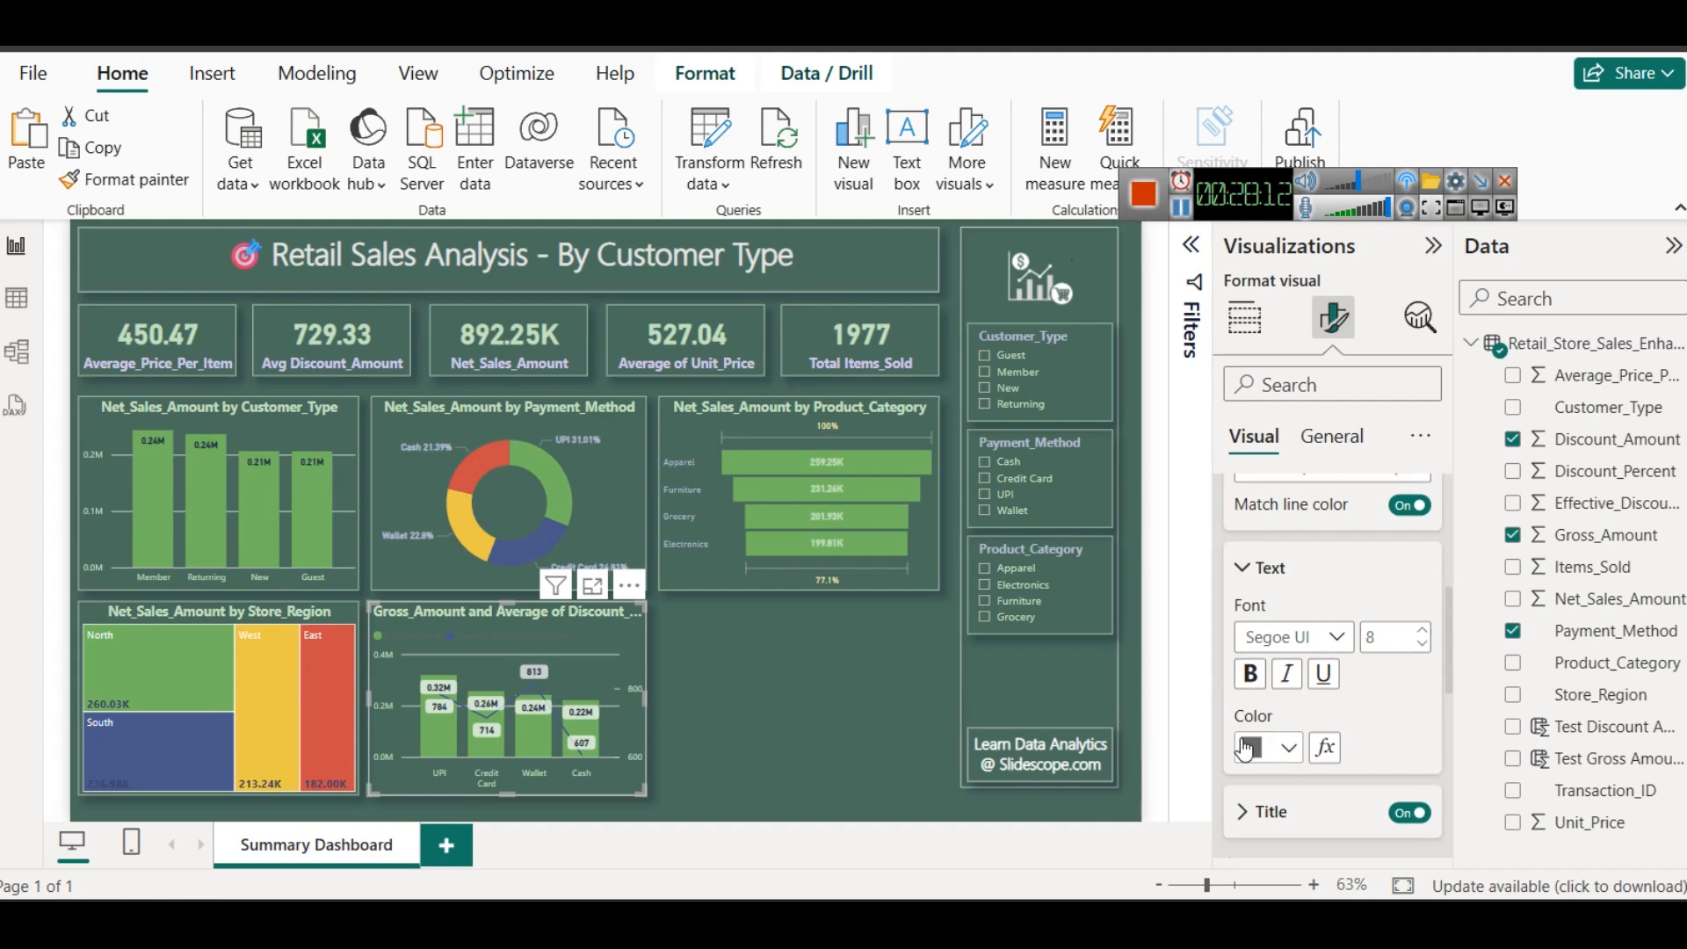
click(1270, 747)
click(1342, 376)
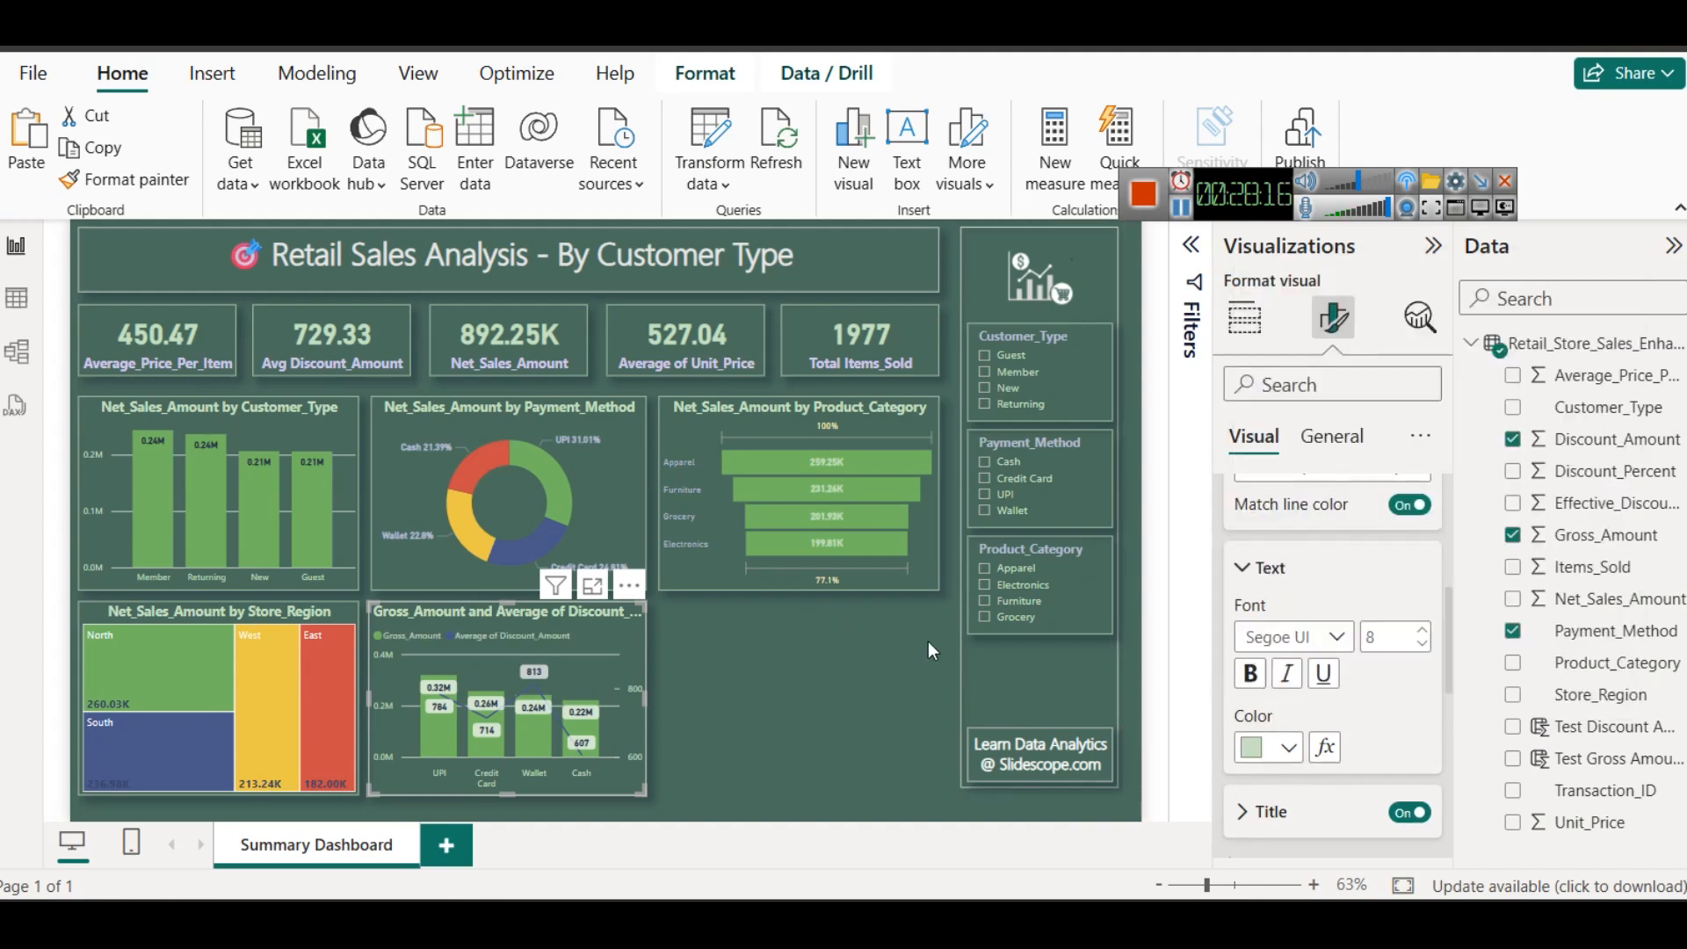
- Examine the combo chart's average discount line across payment methods in focus mode, then return to the report
click(593, 586)
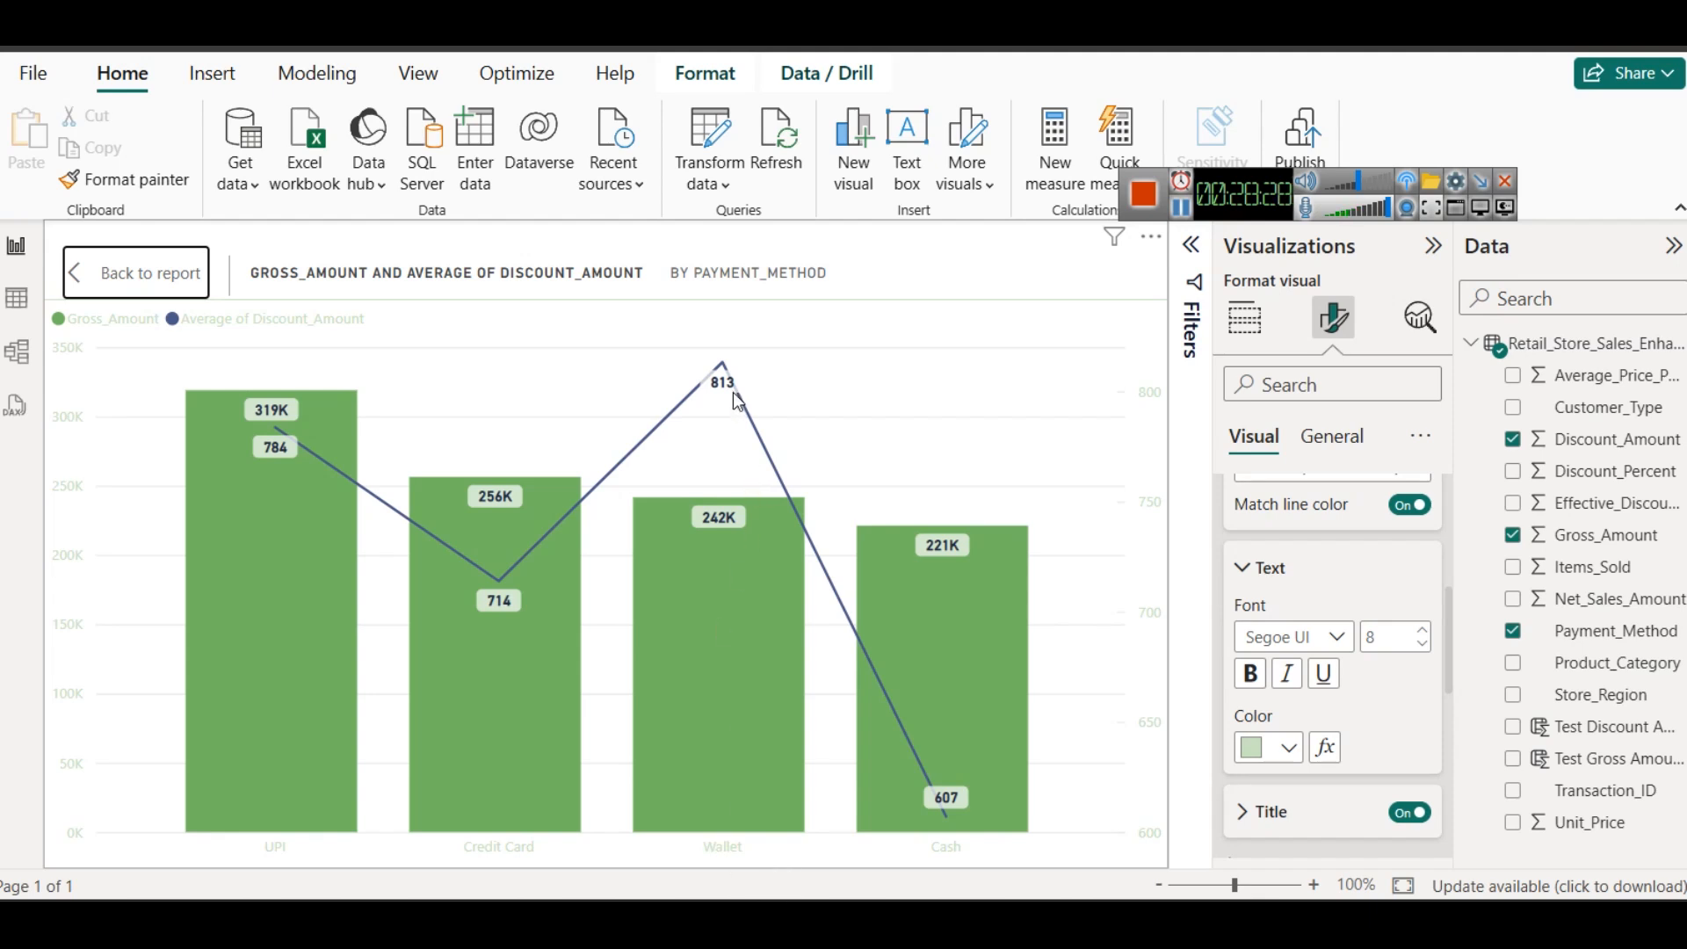
mouse_move(738, 402)
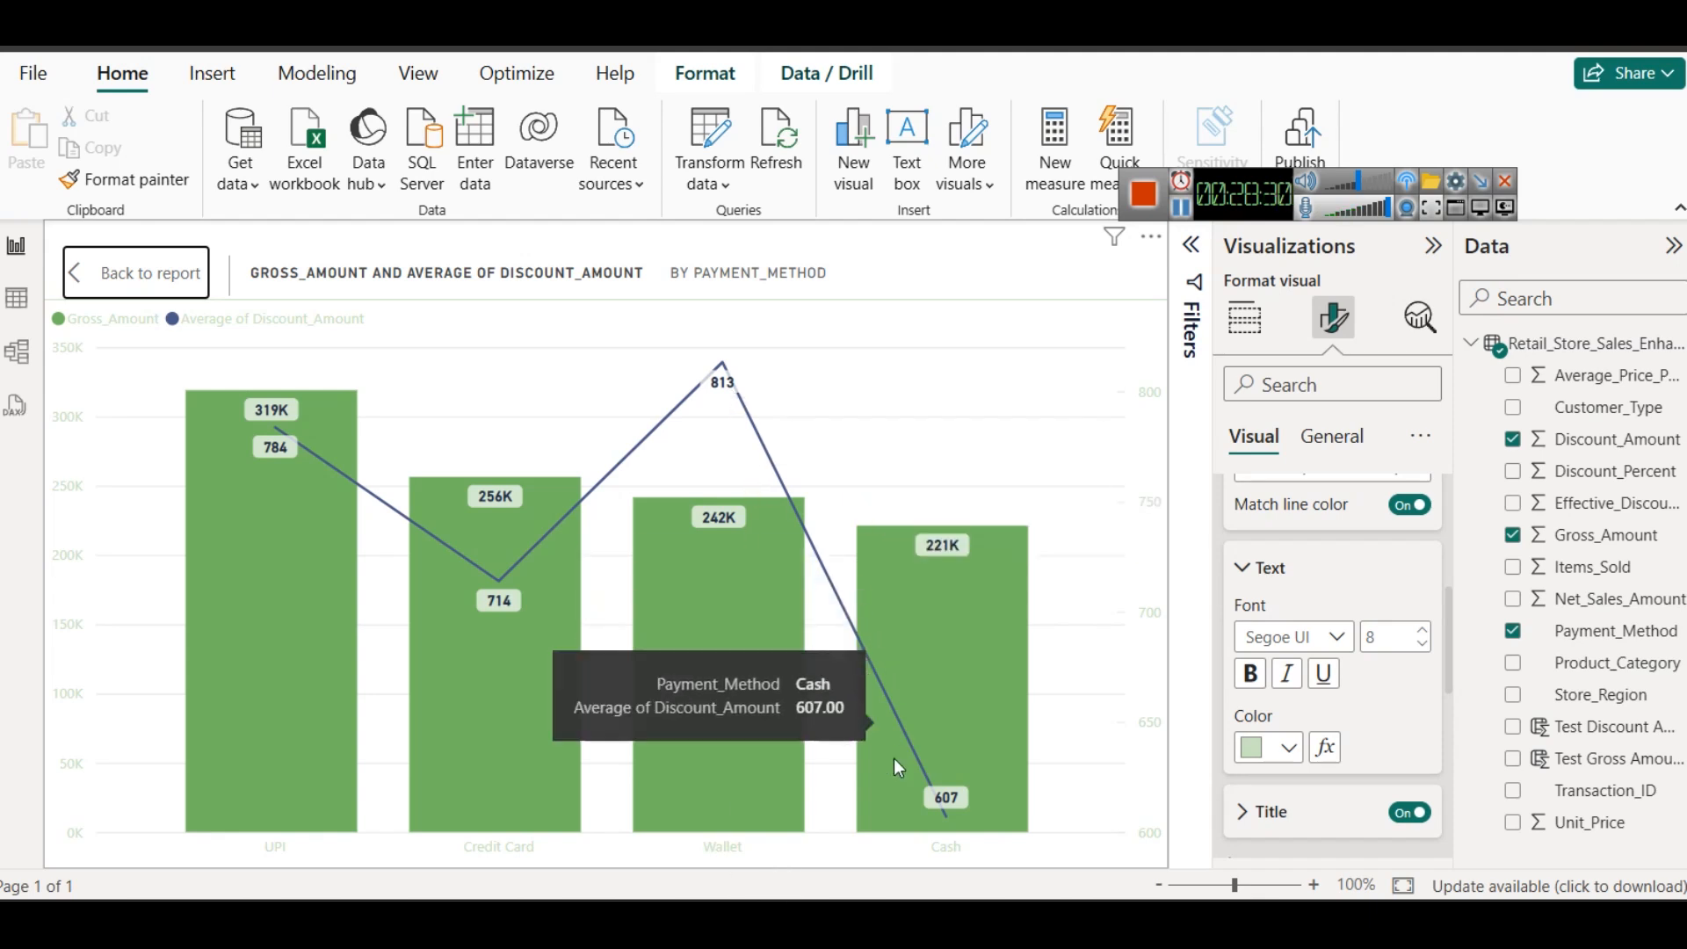
mouse_move(961, 797)
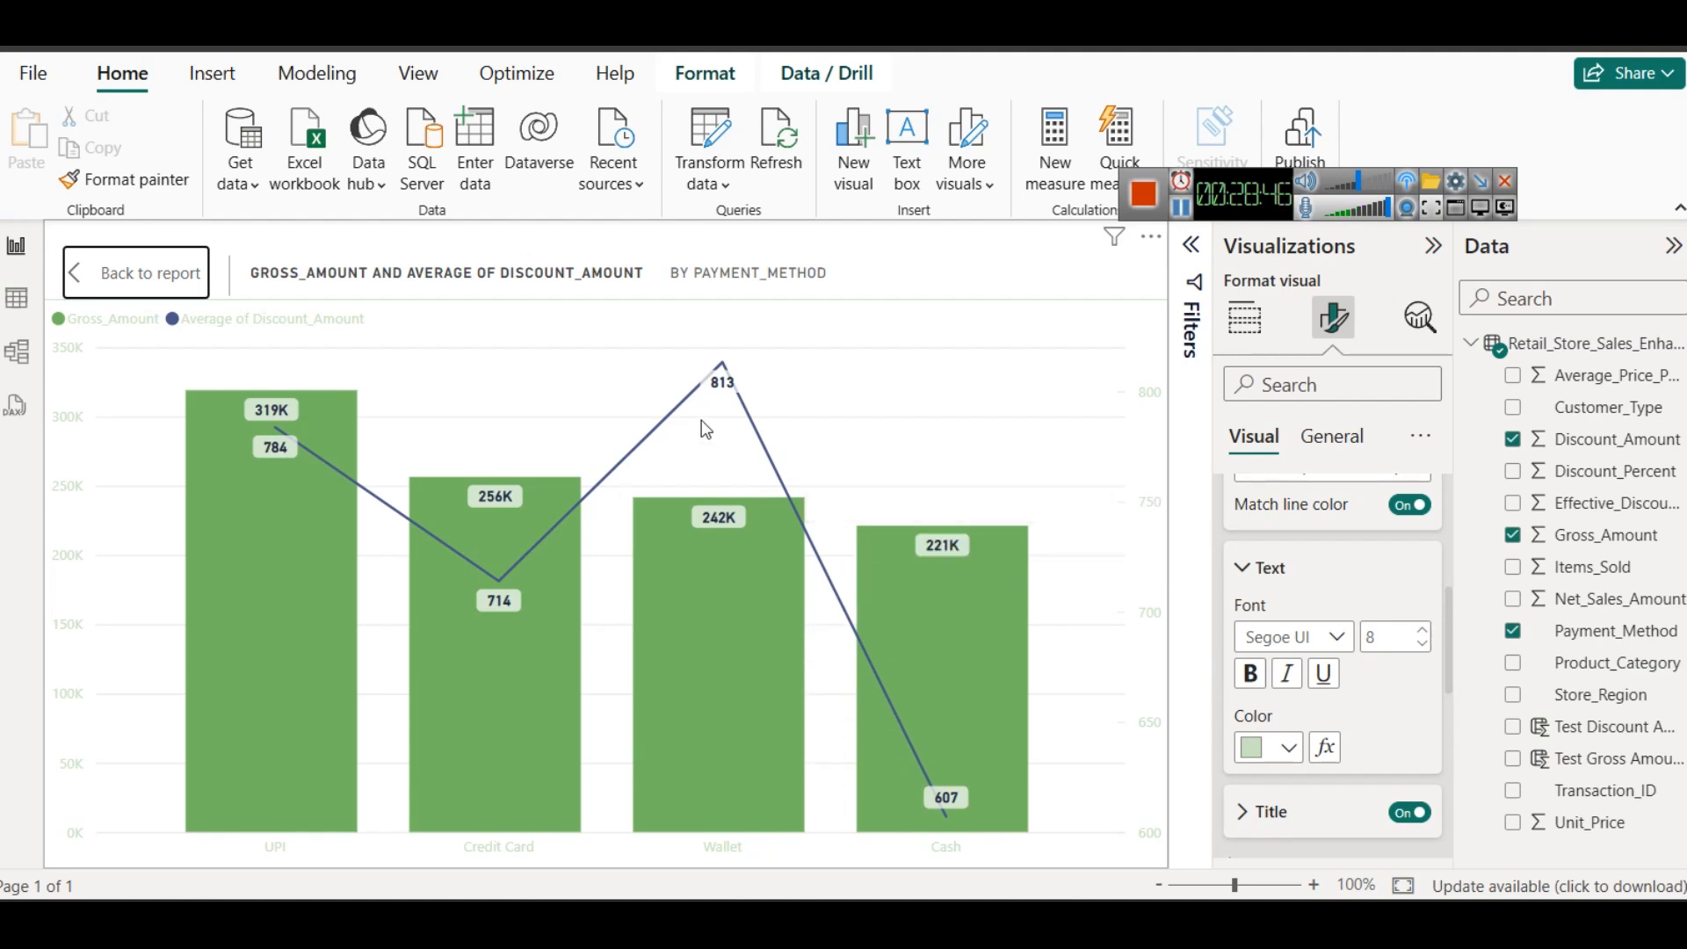
click(139, 274)
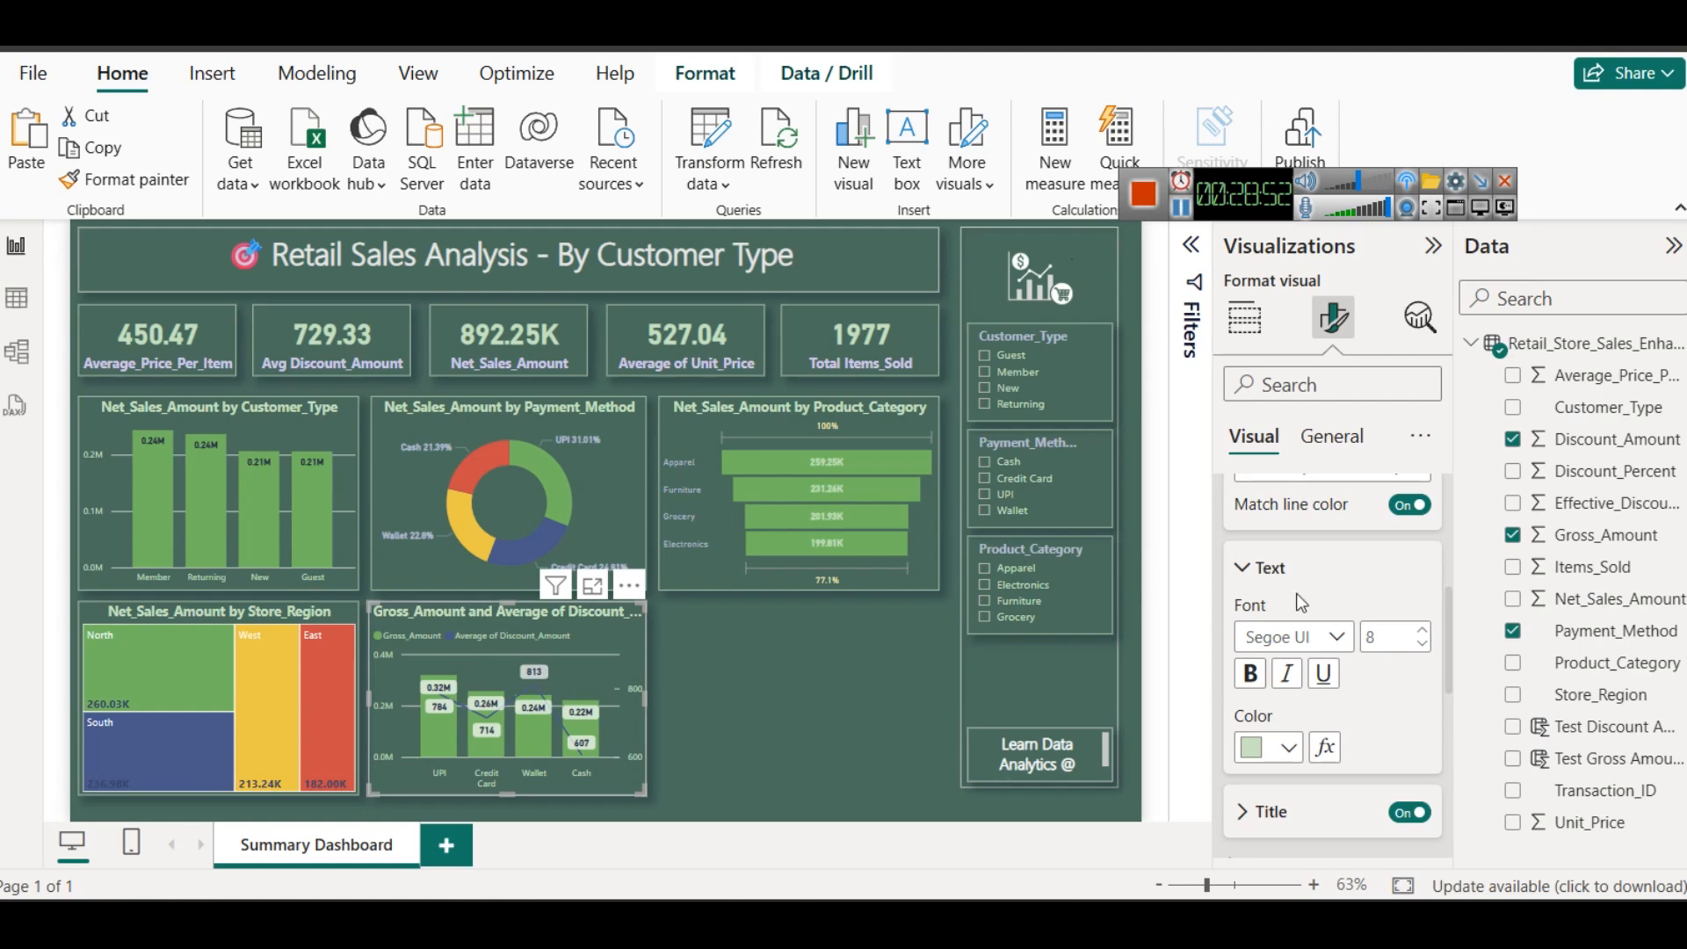
- Turn off the data labels on the combo chart
scroll(1292, 590, up, 5)
click(1270, 663)
scroll(1326, 772, down, 5)
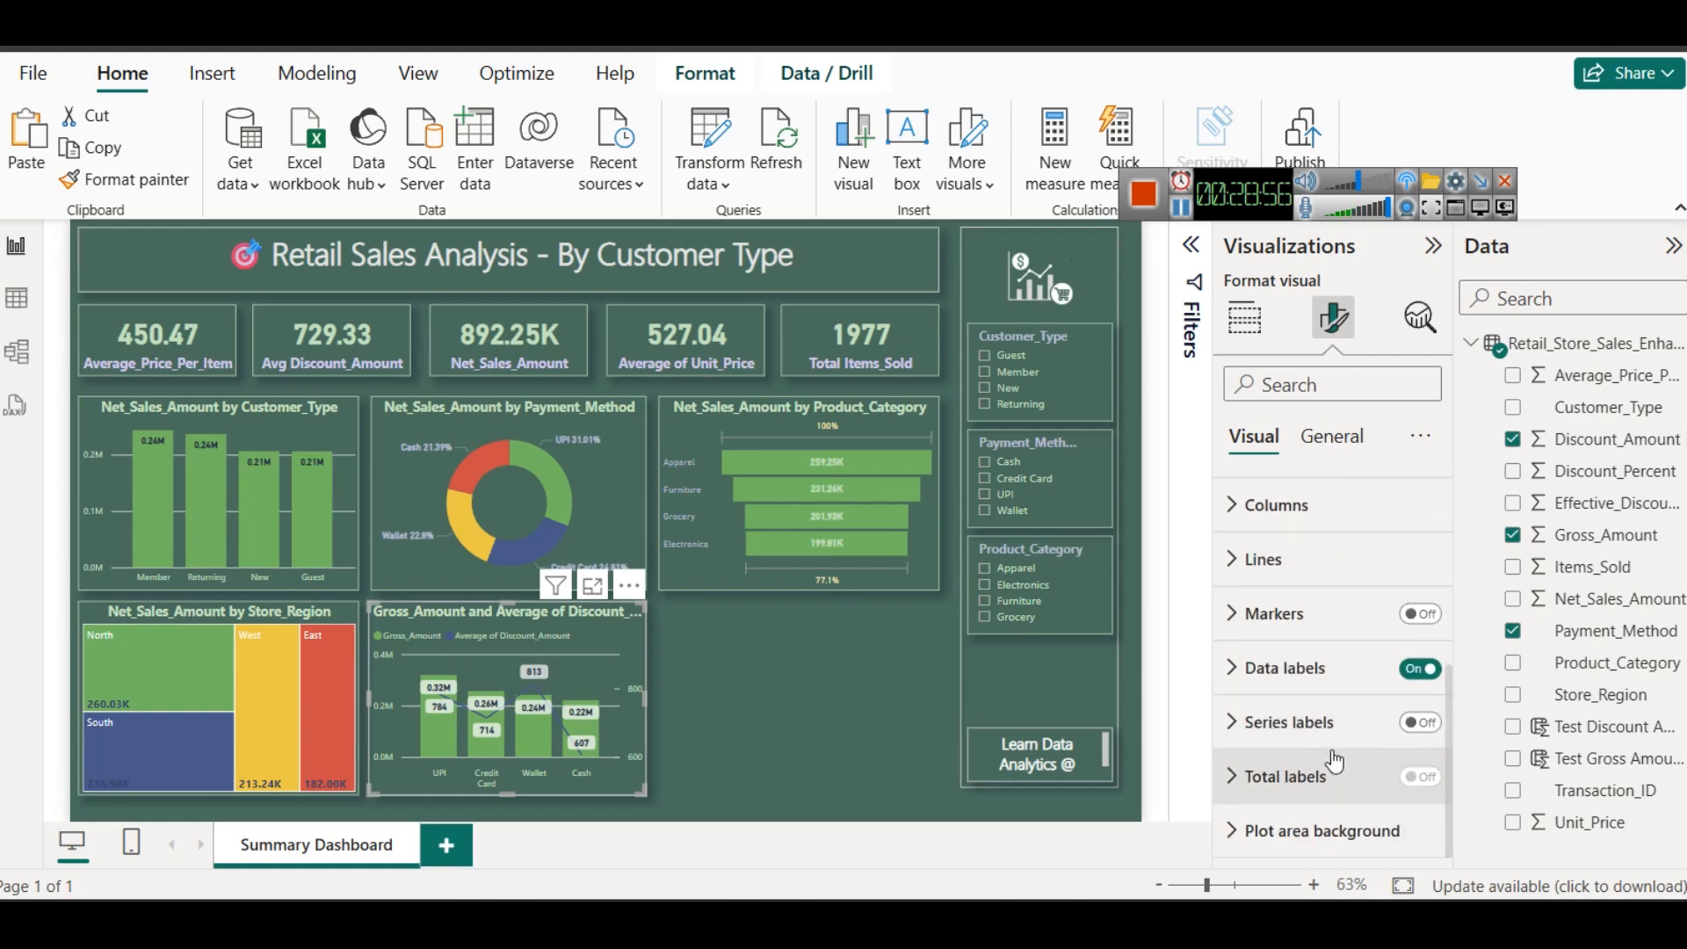
click(1412, 669)
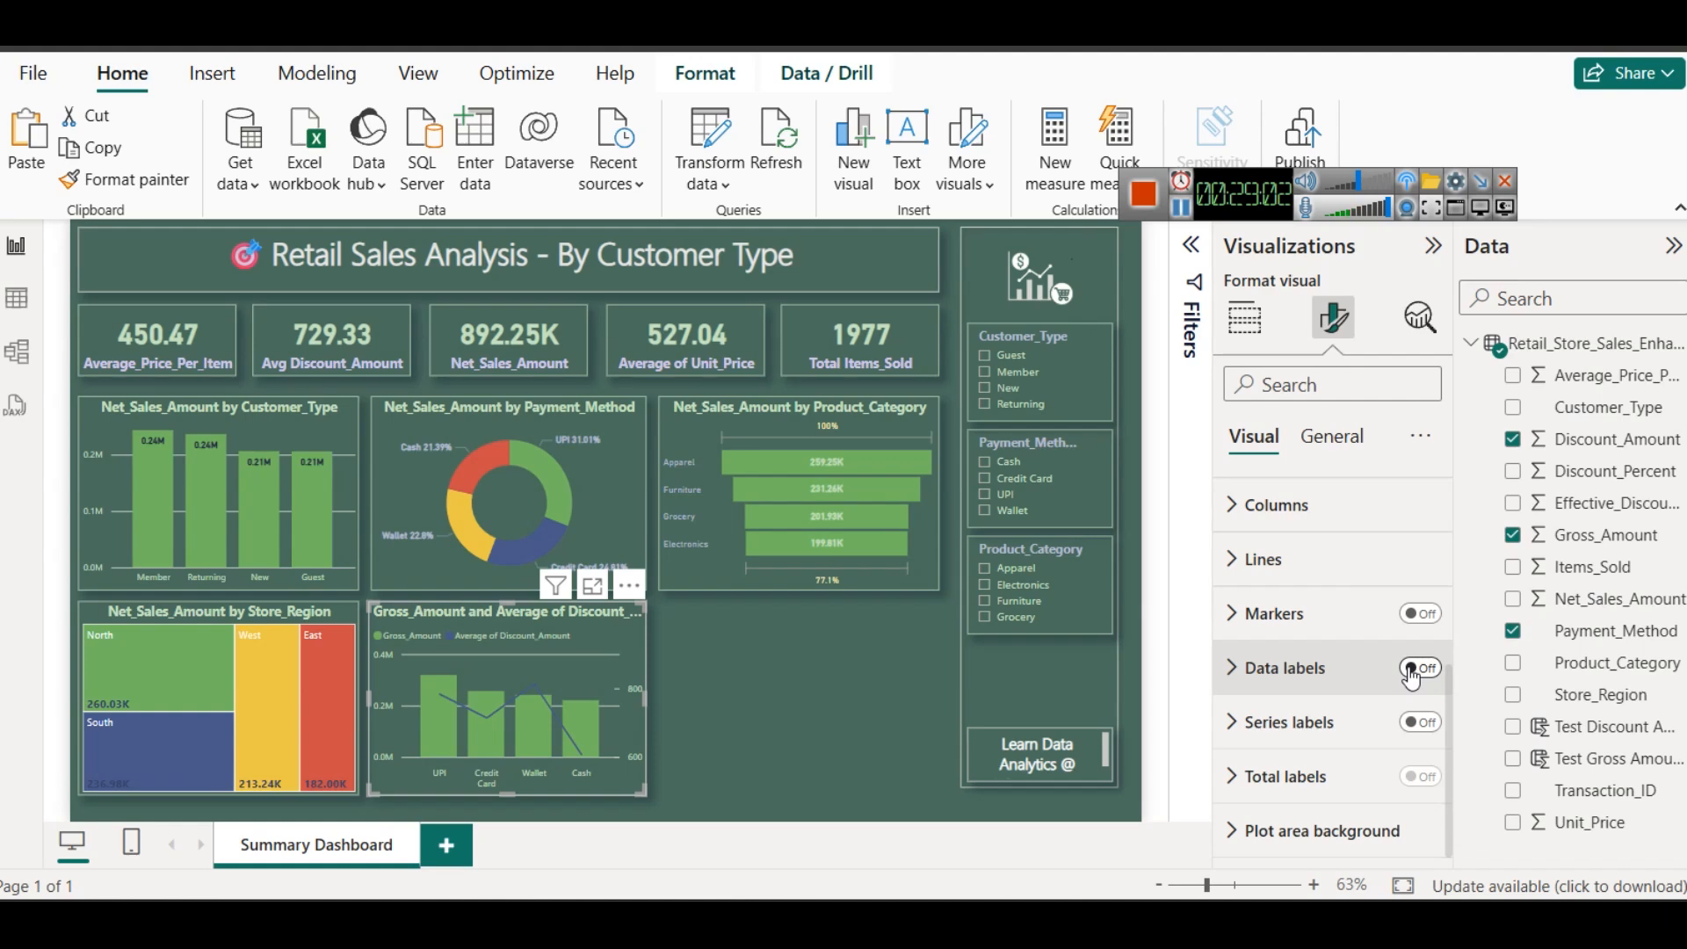
- Format the combo chart's line as dashed, with a 5 px stroke width and the Smooth line type
click(1266, 563)
scroll(1310, 668, down, 3)
scroll(1317, 721, down, 1)
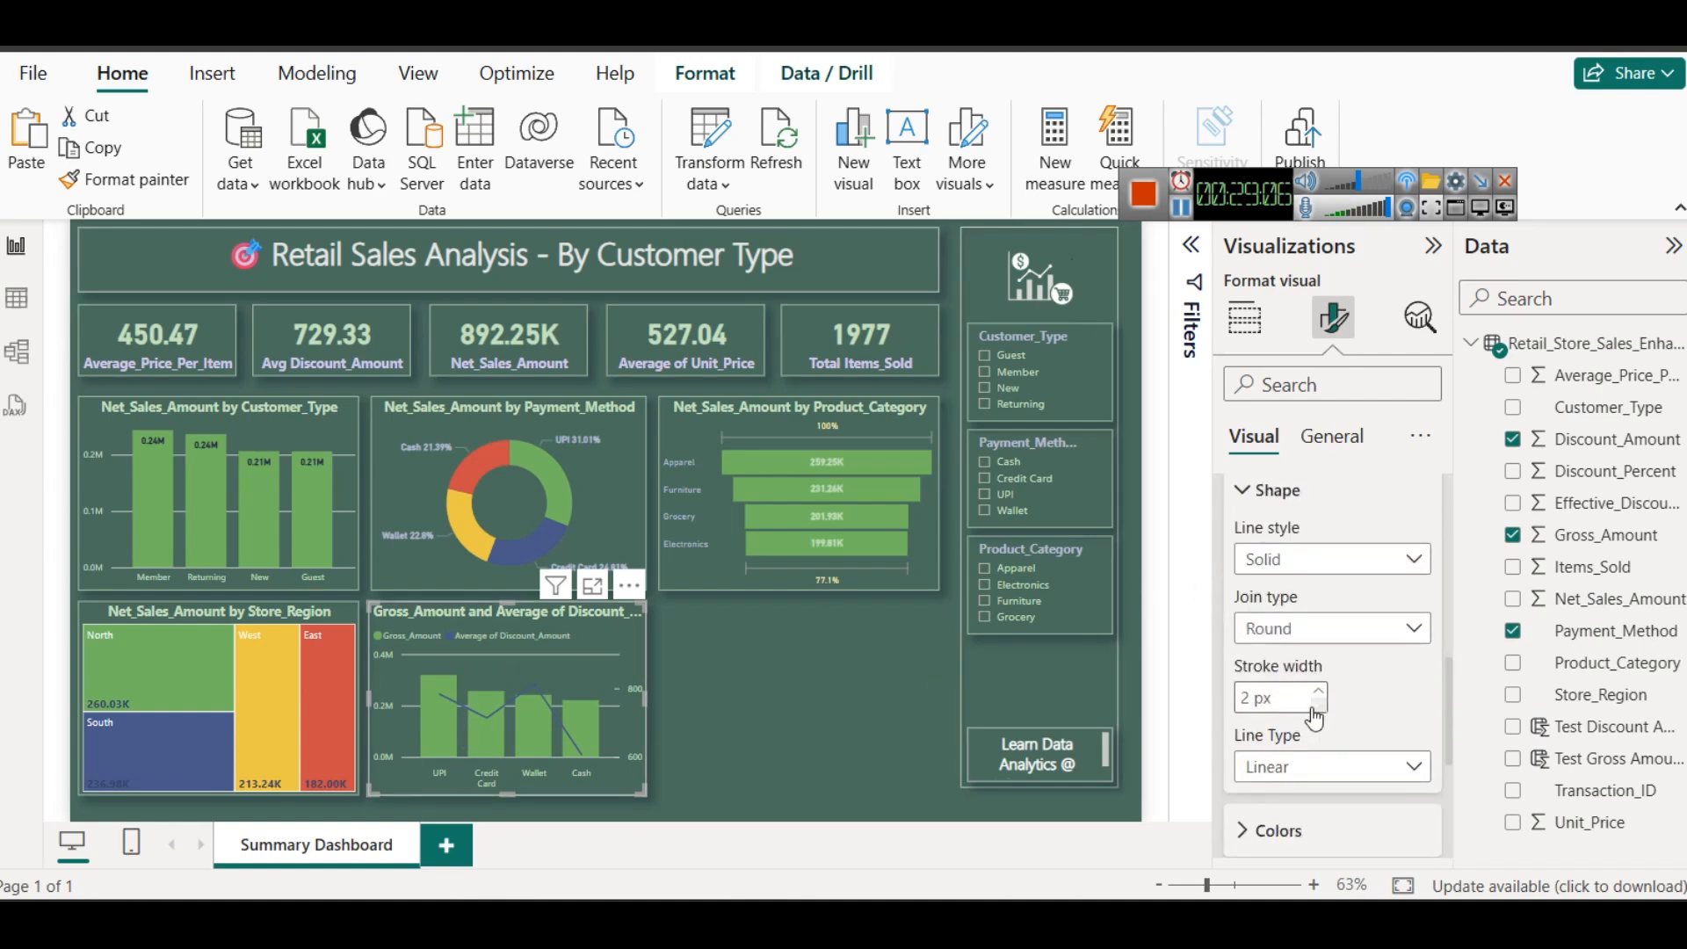
click(1321, 560)
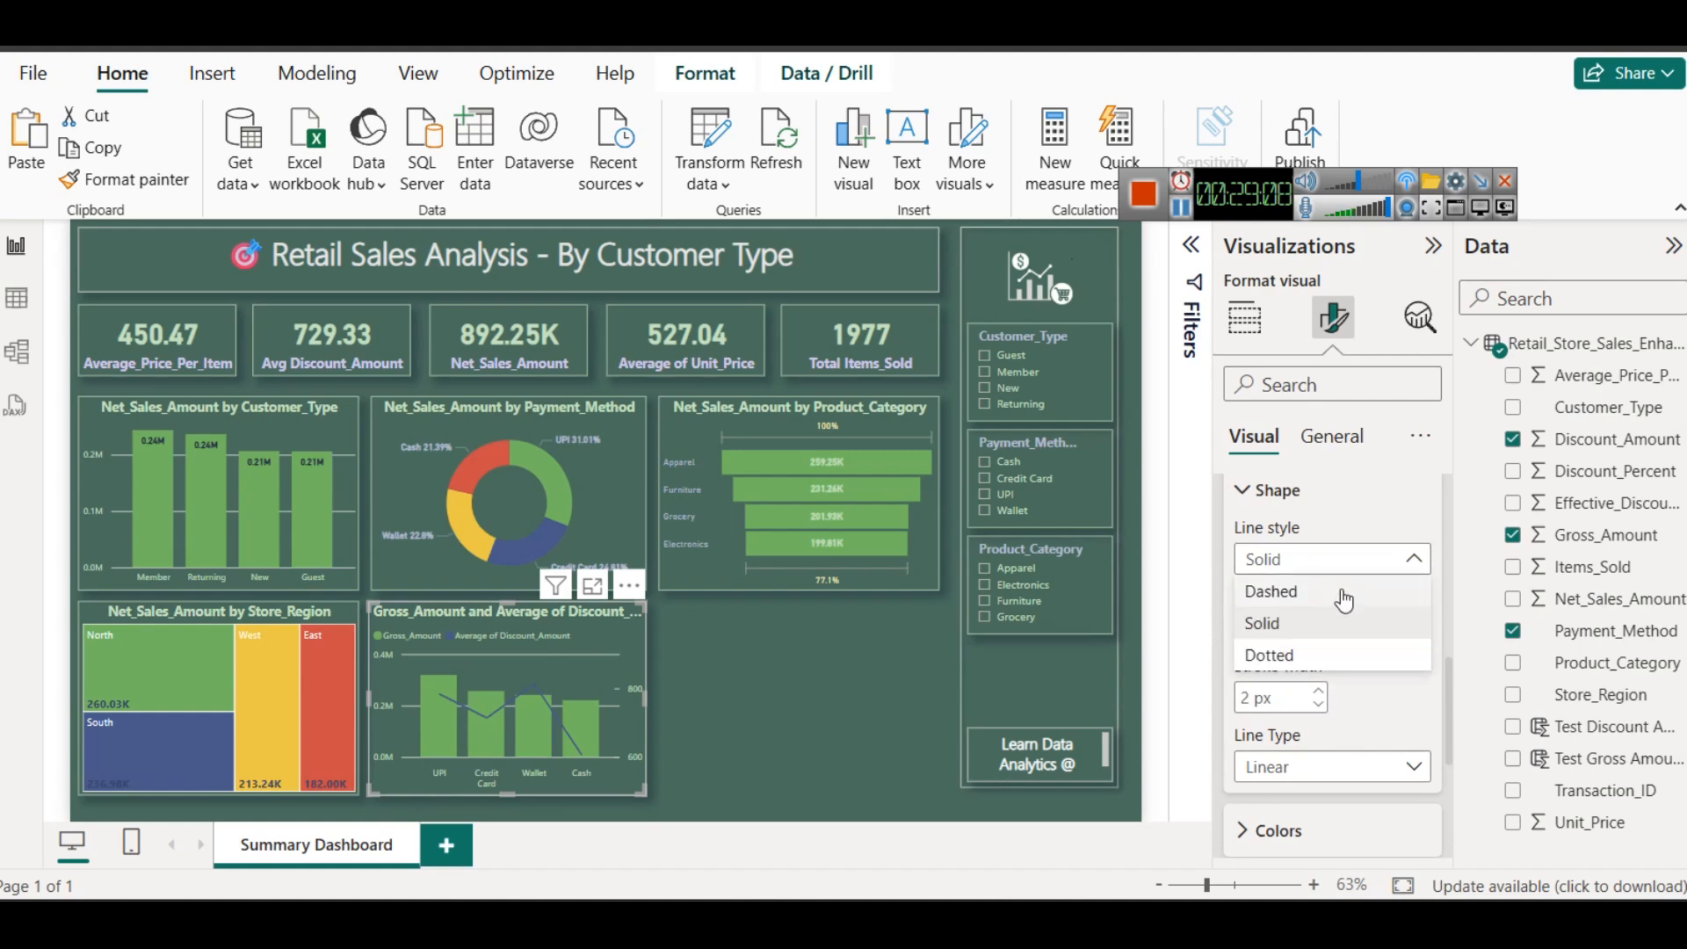
click(1341, 594)
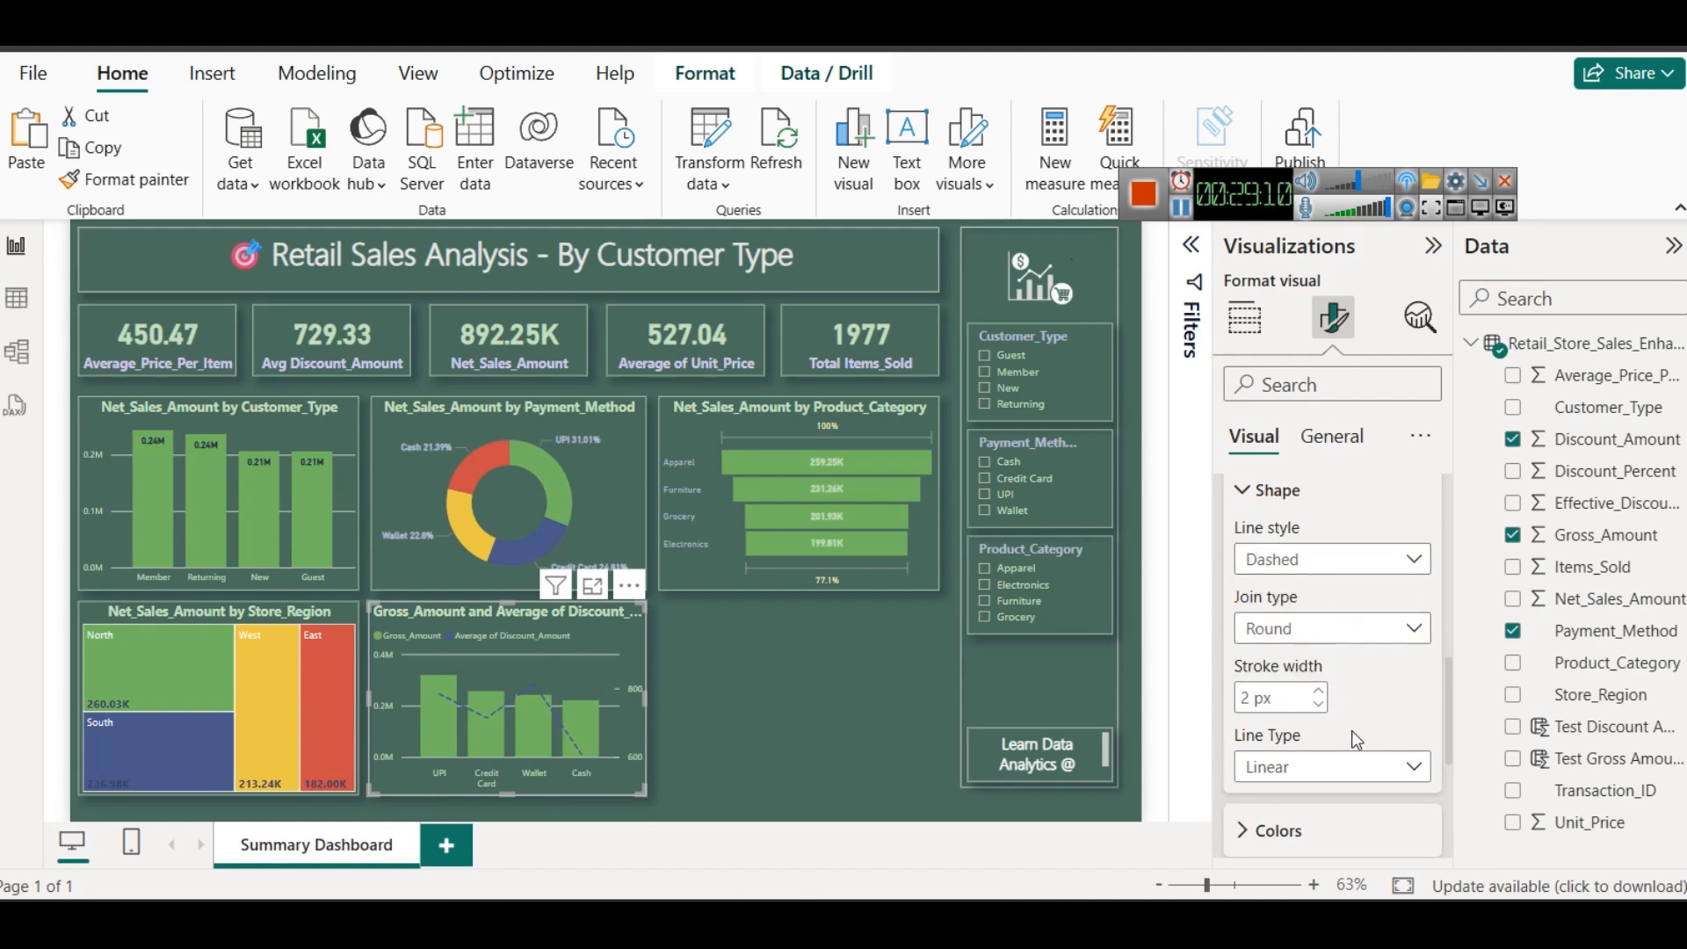
click(1319, 692)
click(1319, 692)
click(1322, 691)
click(1322, 691)
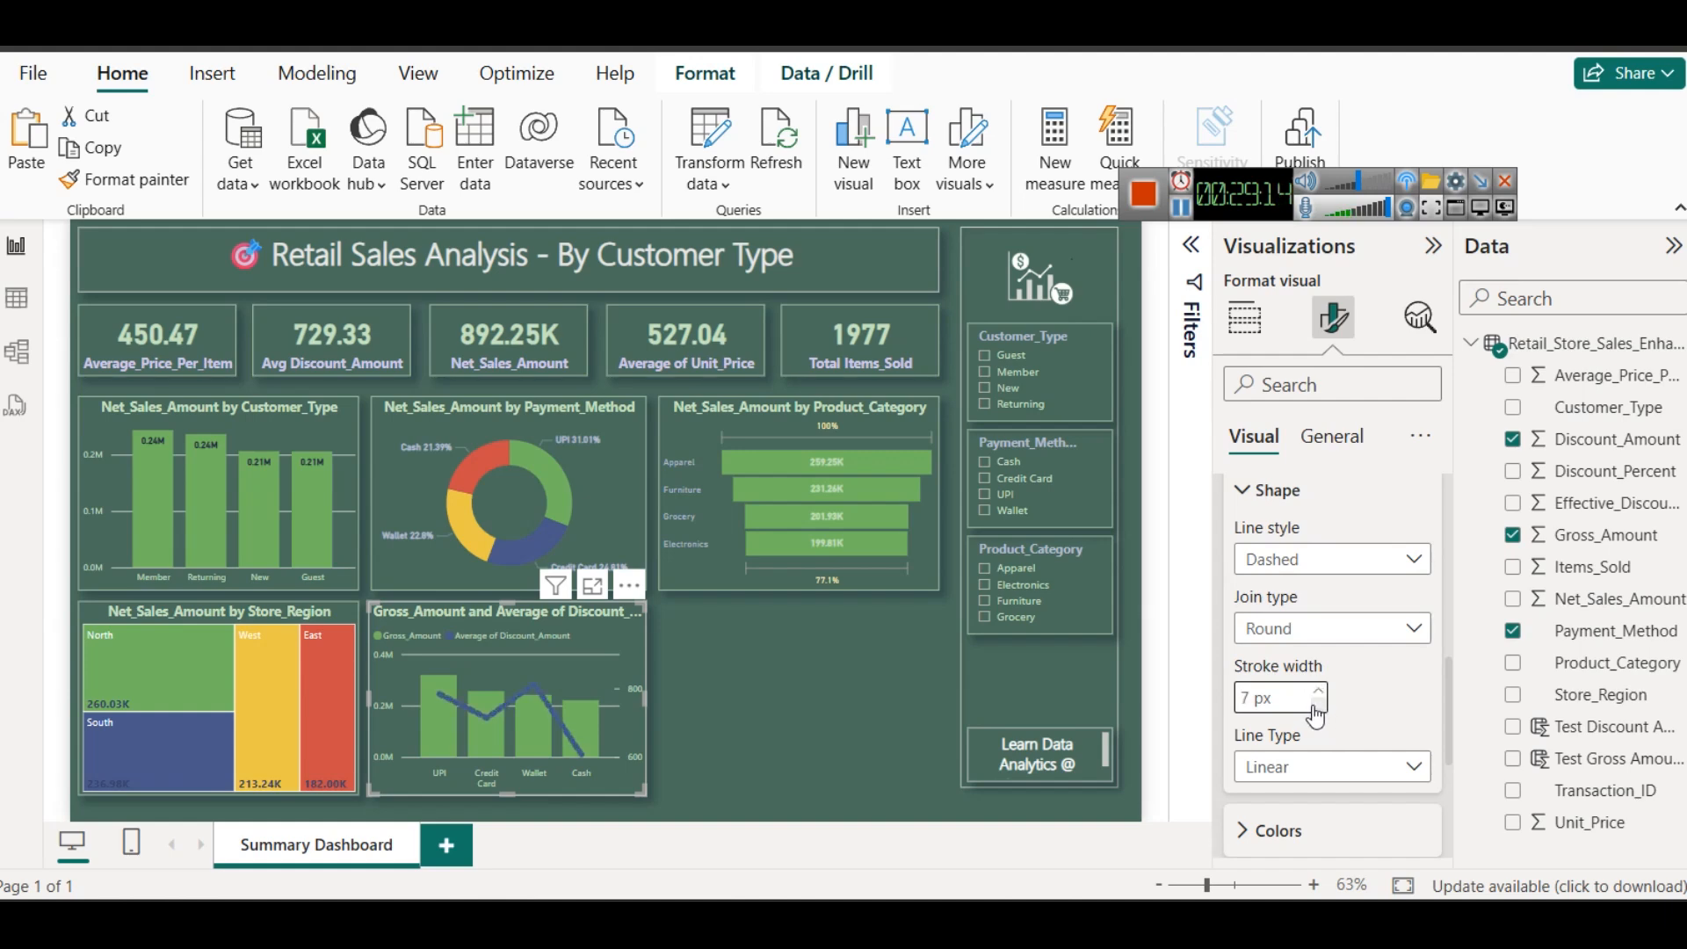
click(1343, 773)
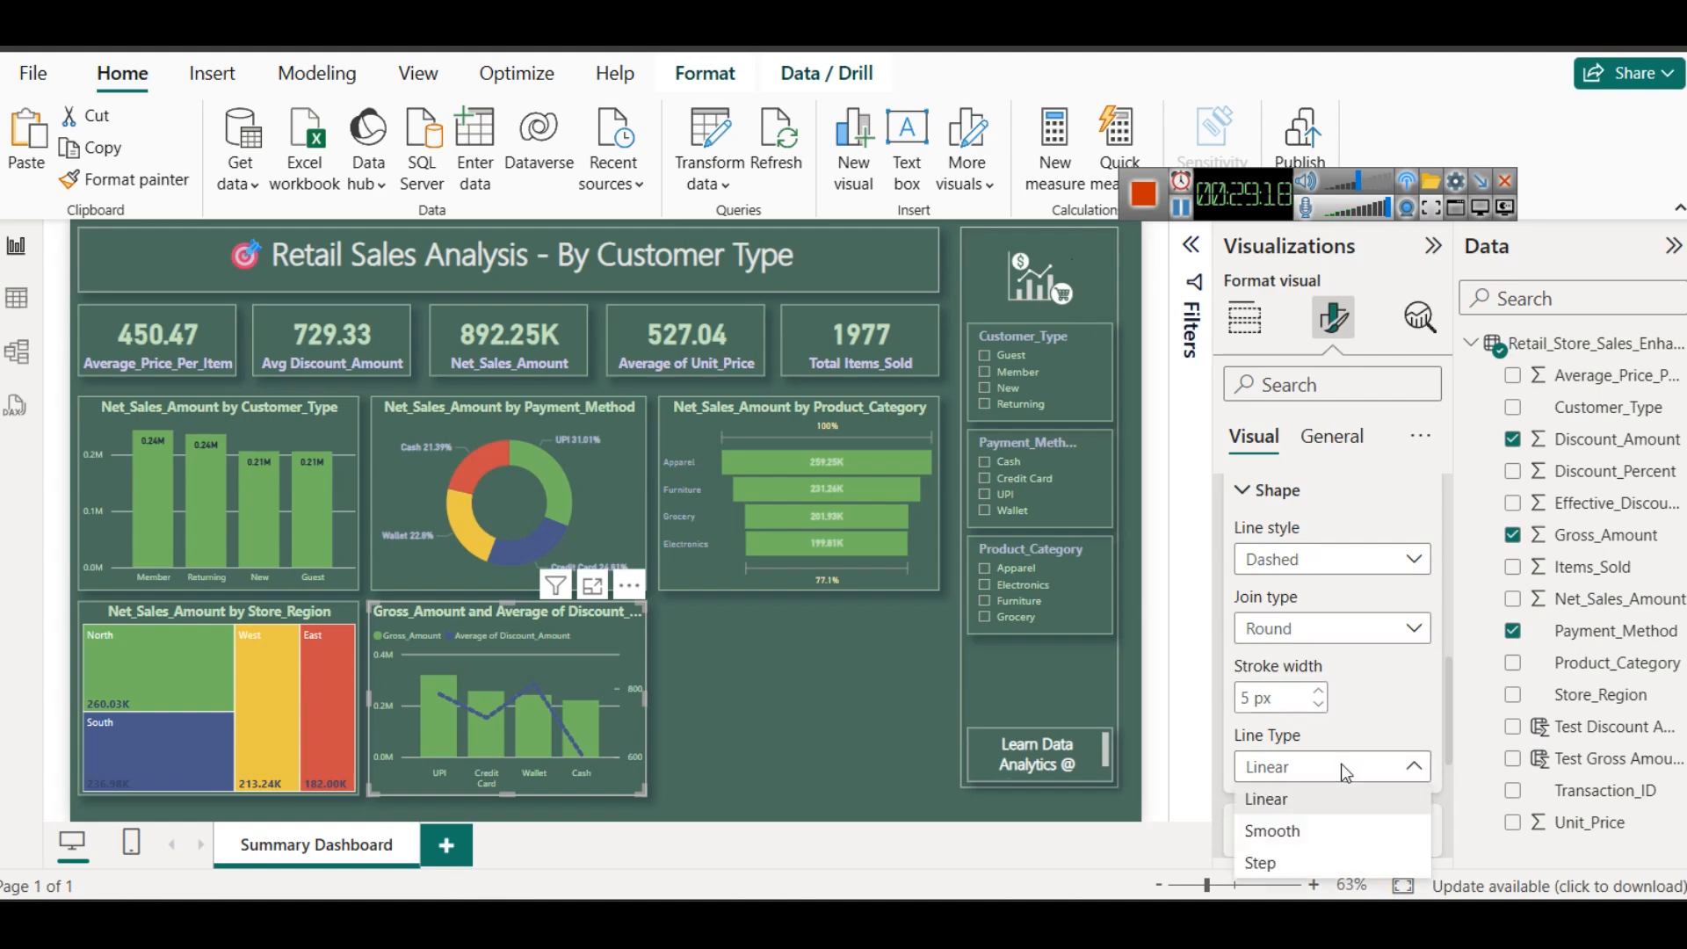
click(1310, 827)
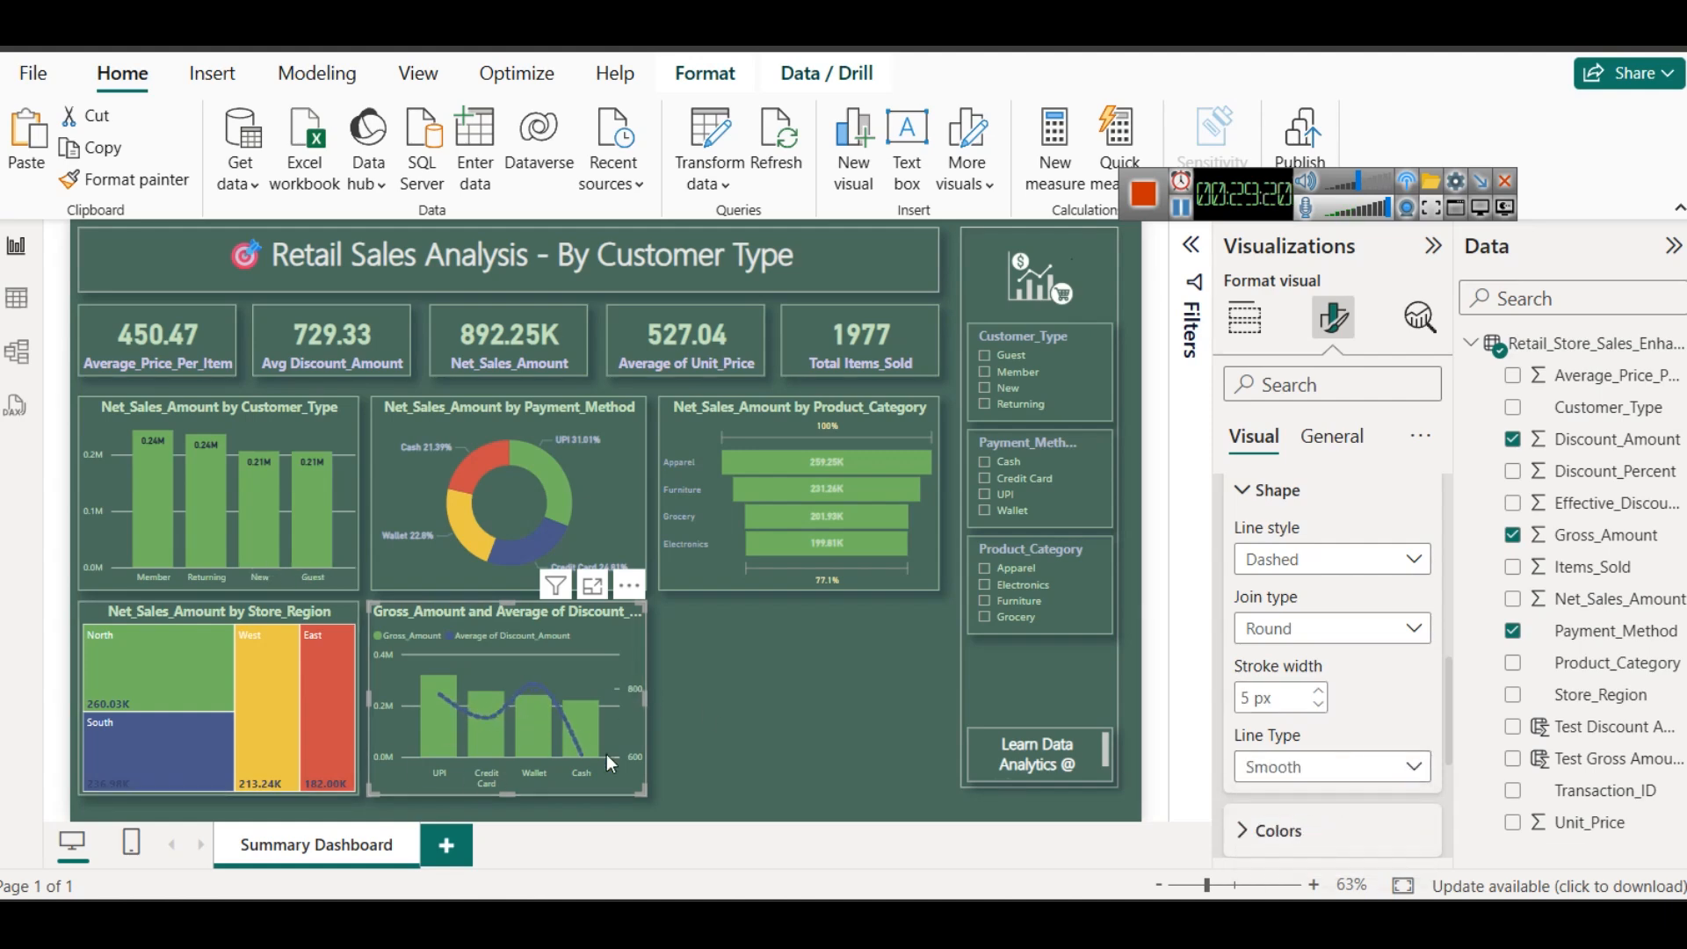
- Recolor the combo chart's Average of Discount_Amount line to a lighter blue
scroll(1325, 704, down, 2)
scroll(1303, 727, down, 2)
click(1268, 576)
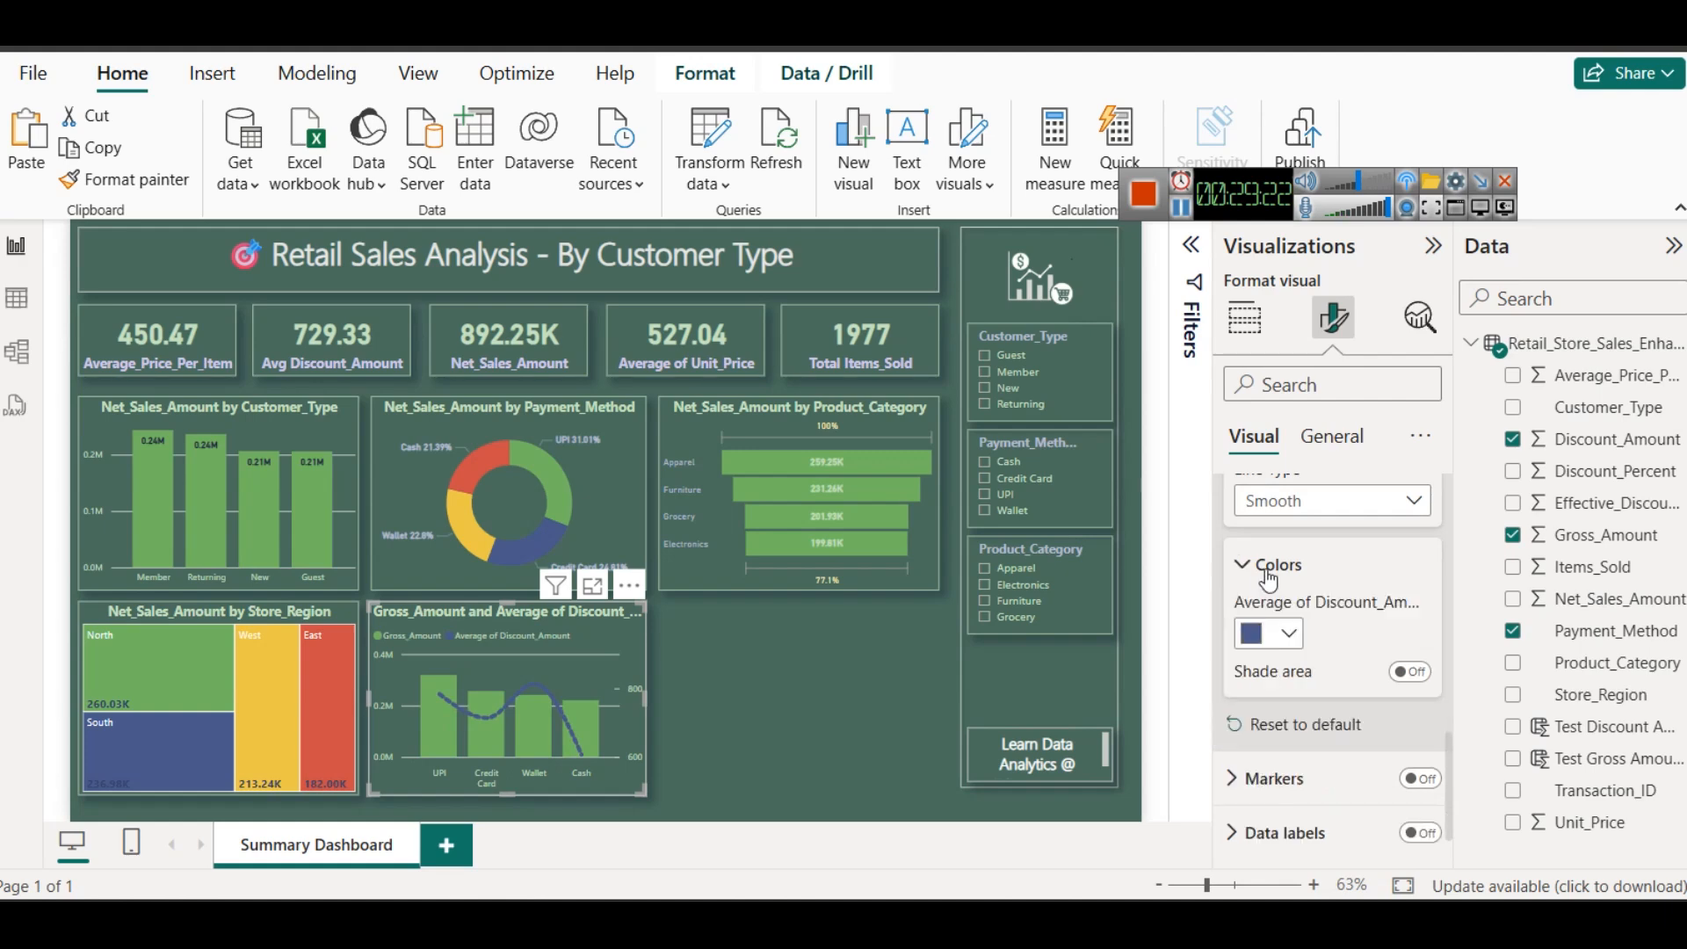
click(1269, 636)
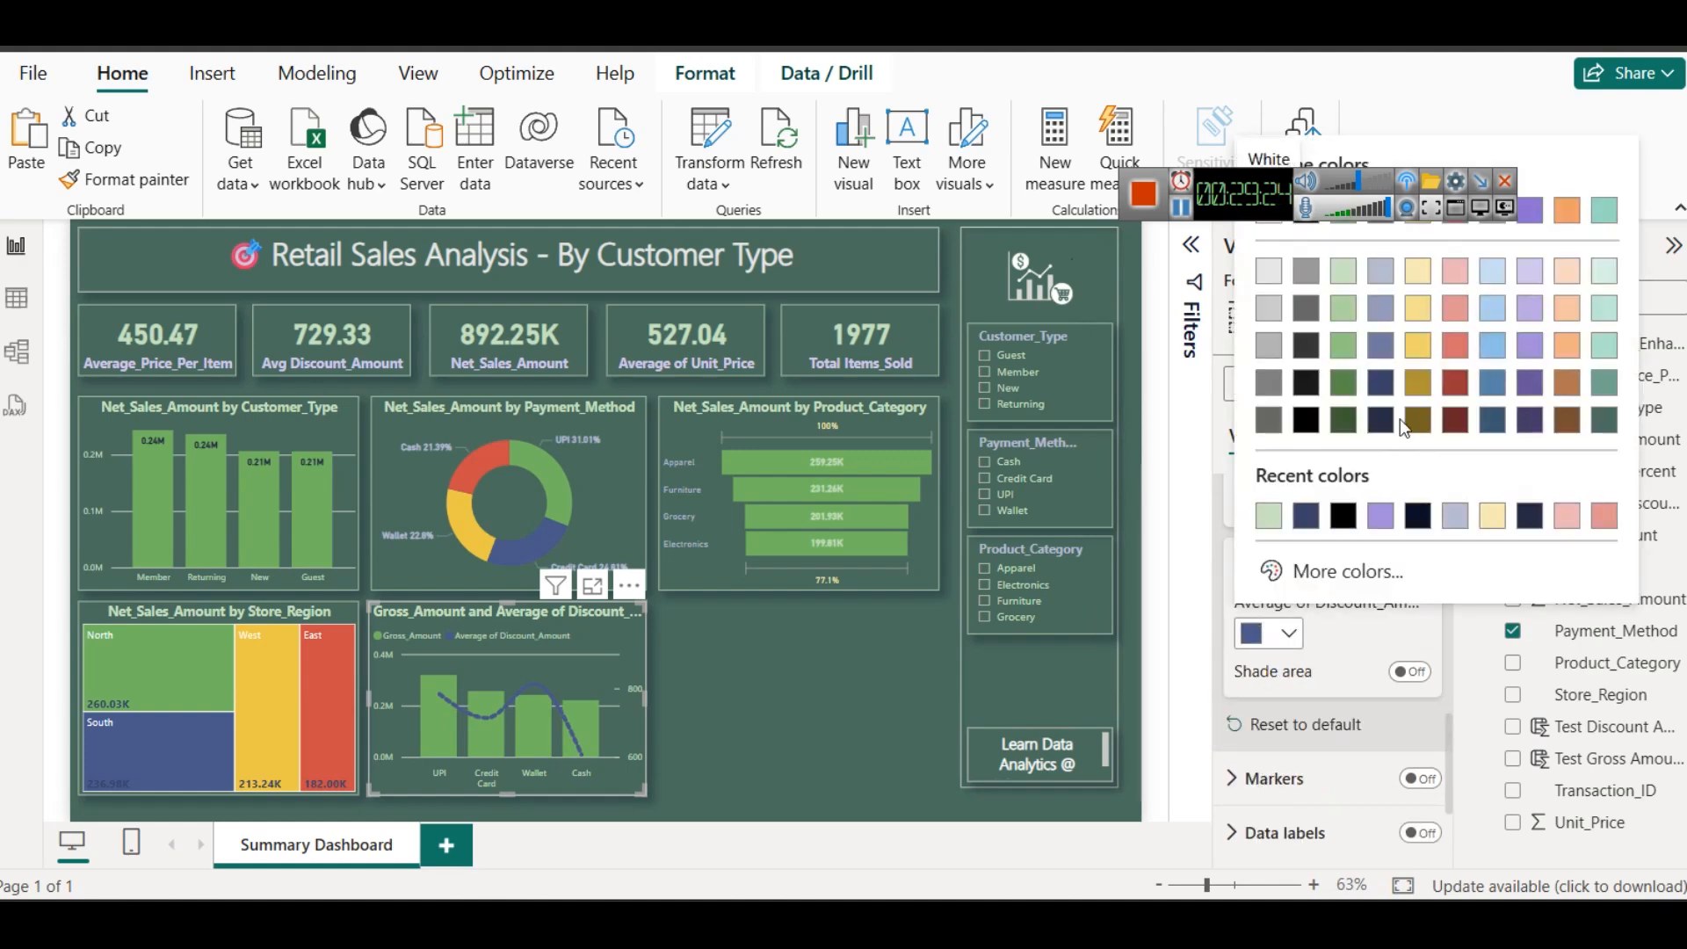
click(1381, 345)
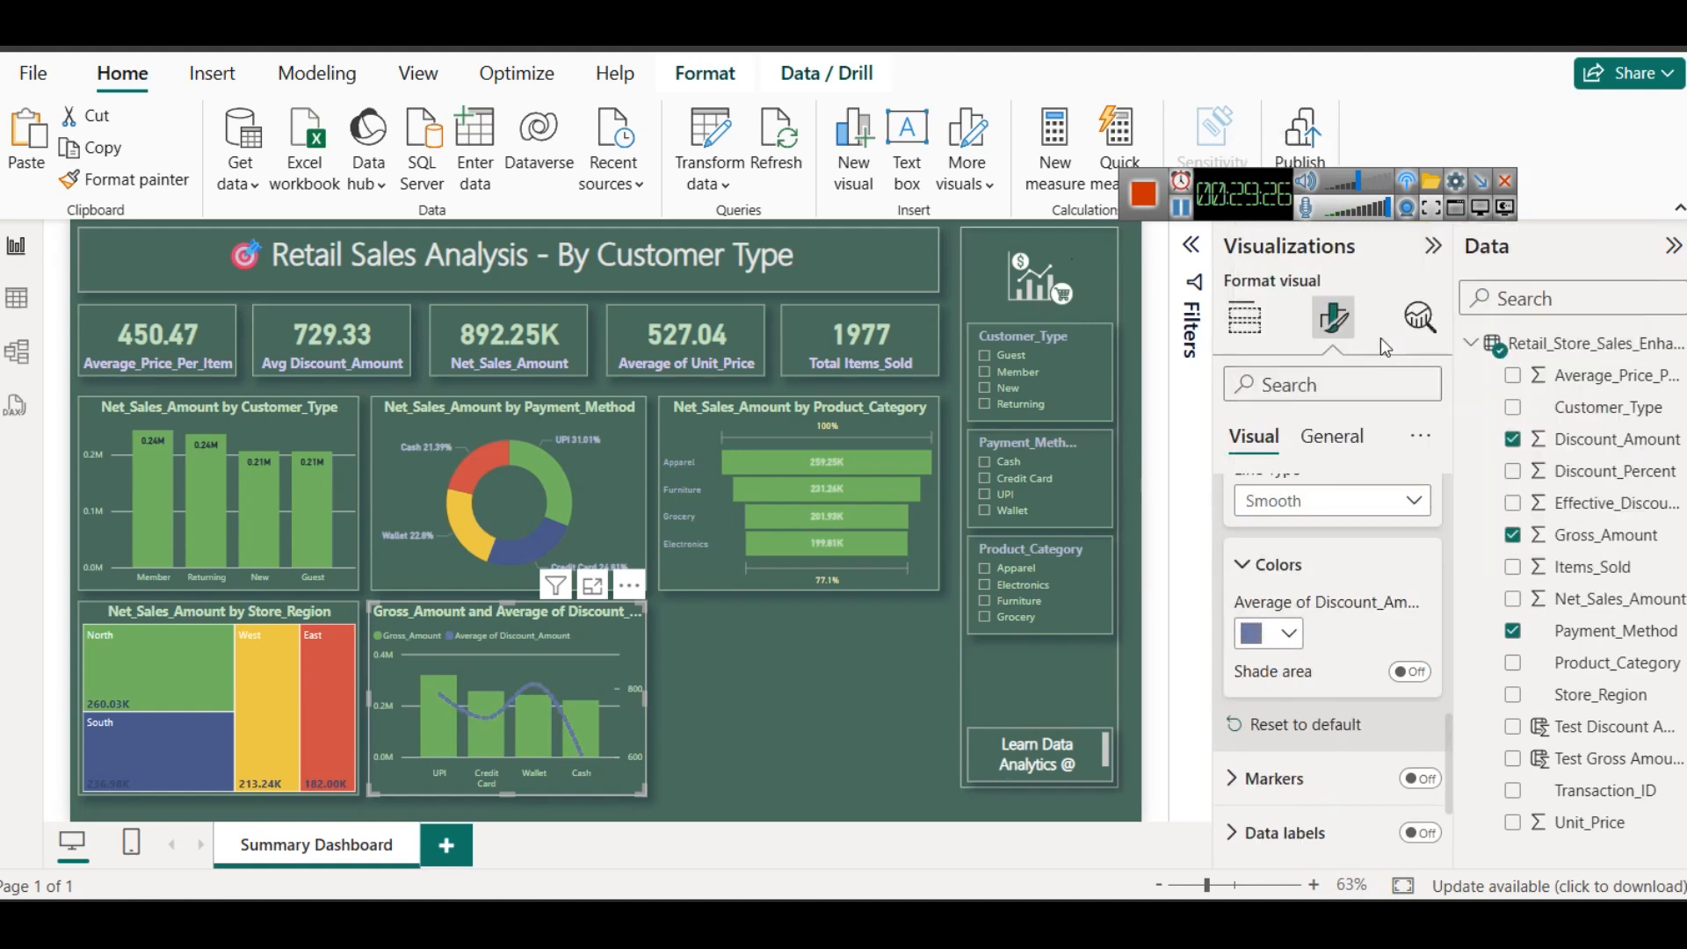
click(907, 693)
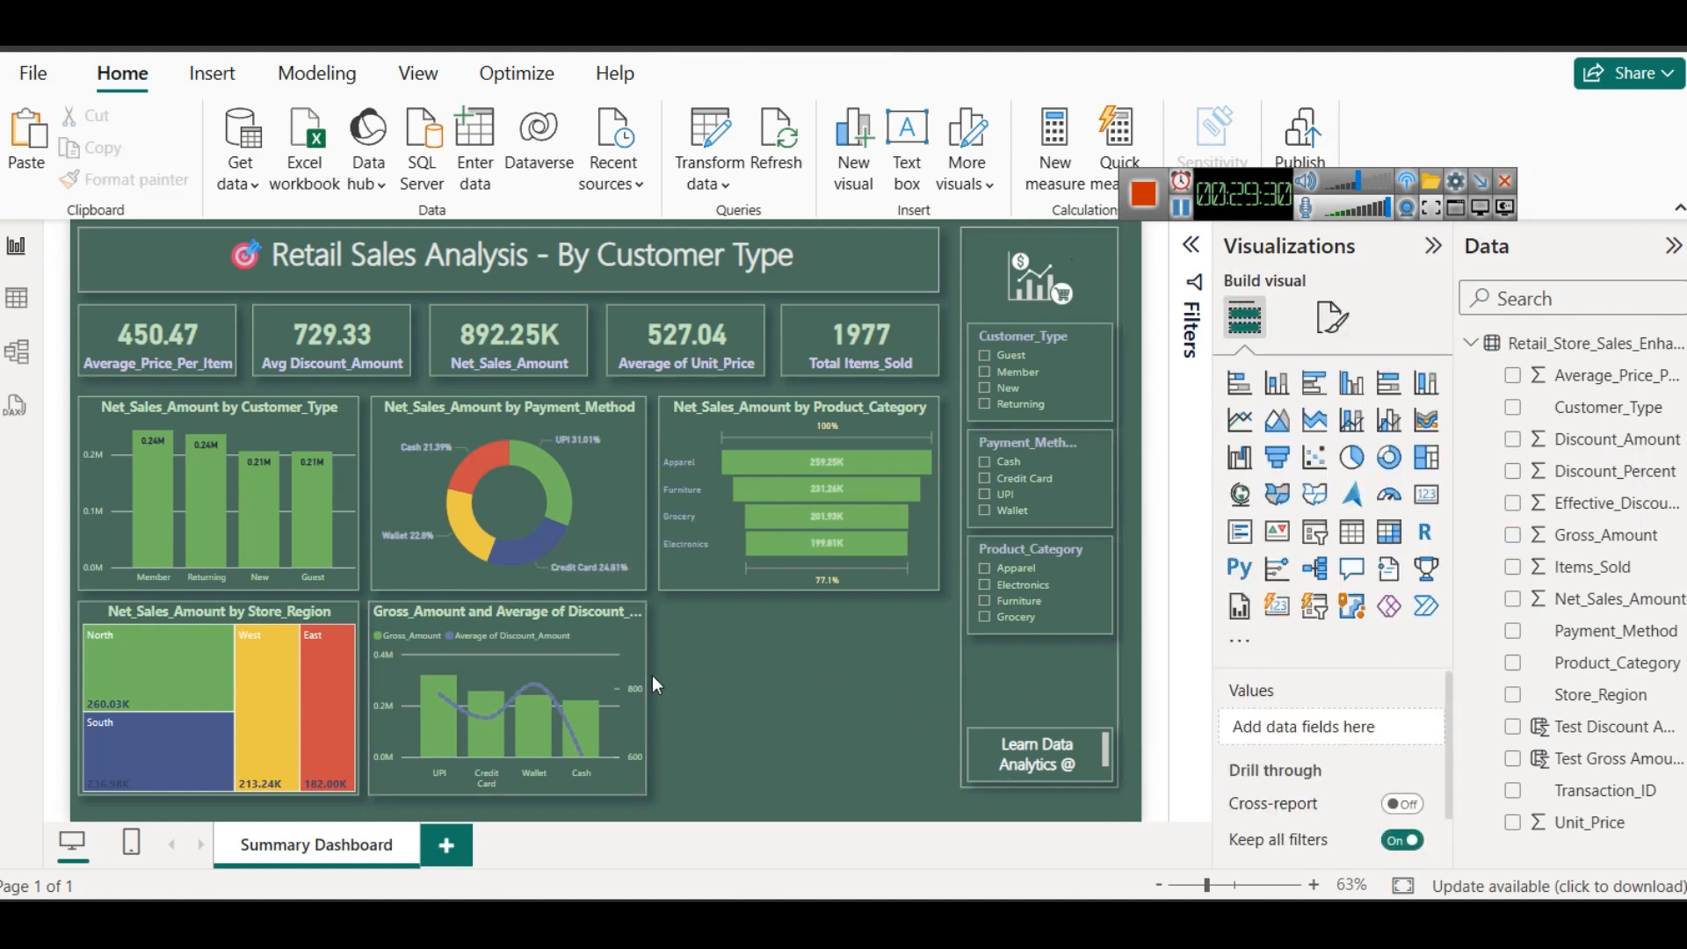
- Replace "and" with "&" in the combo chart's title text
click(566, 622)
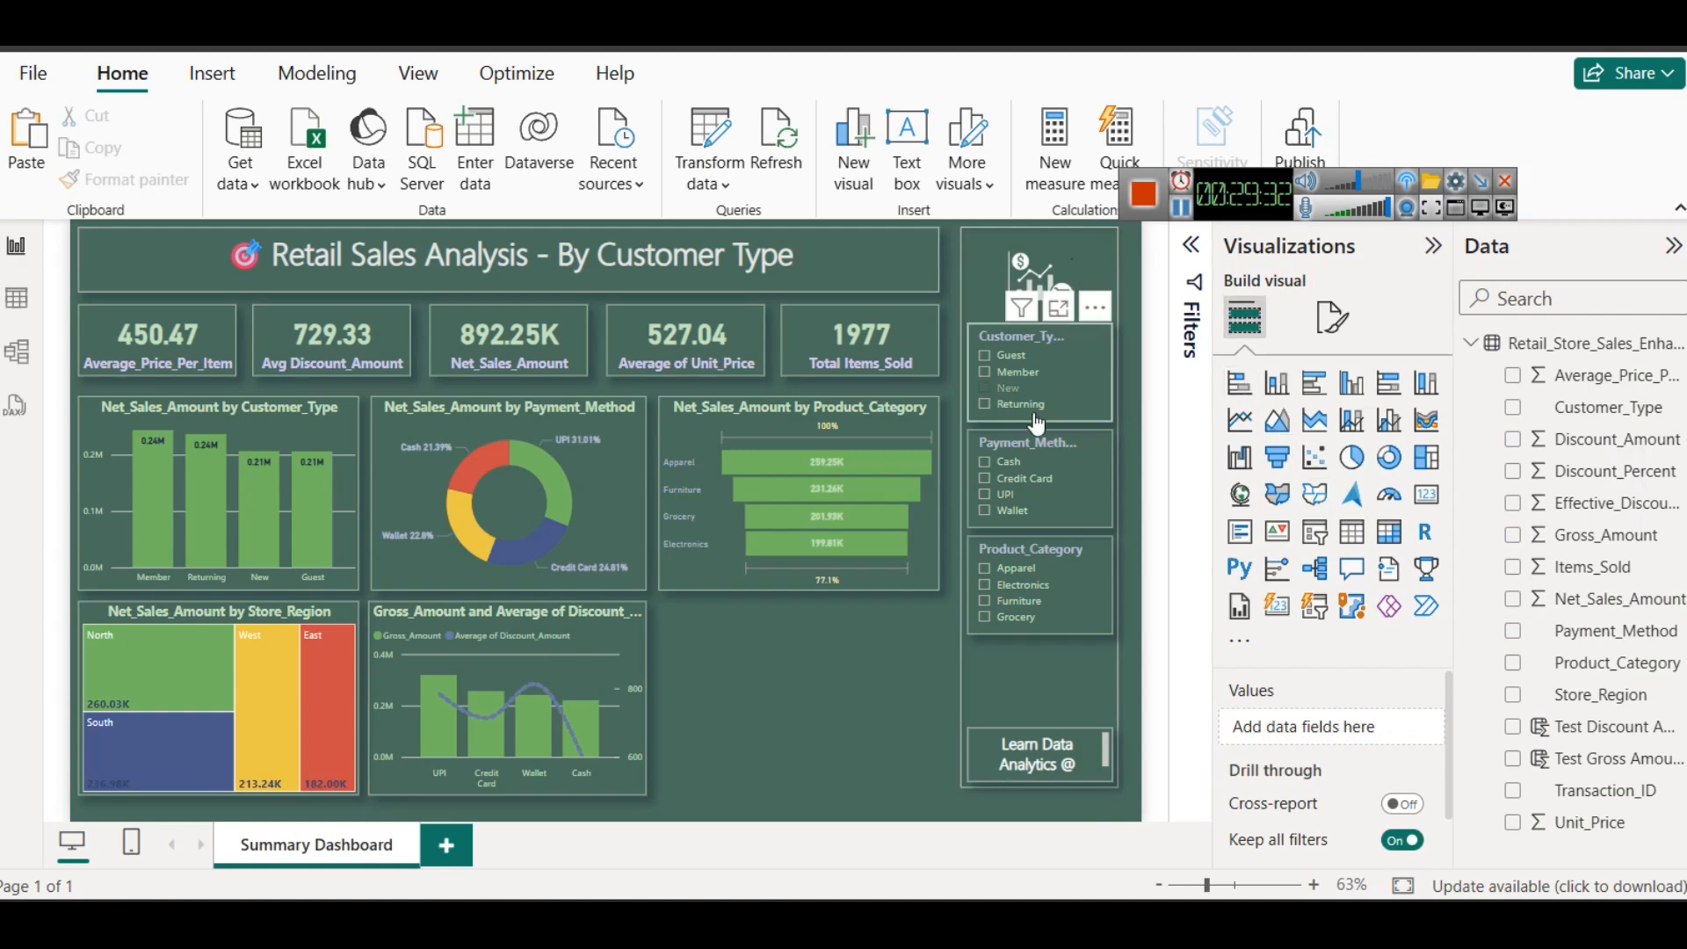
scroll(1379, 791, down, 3)
scroll(1379, 791, up, 2)
click(1334, 319)
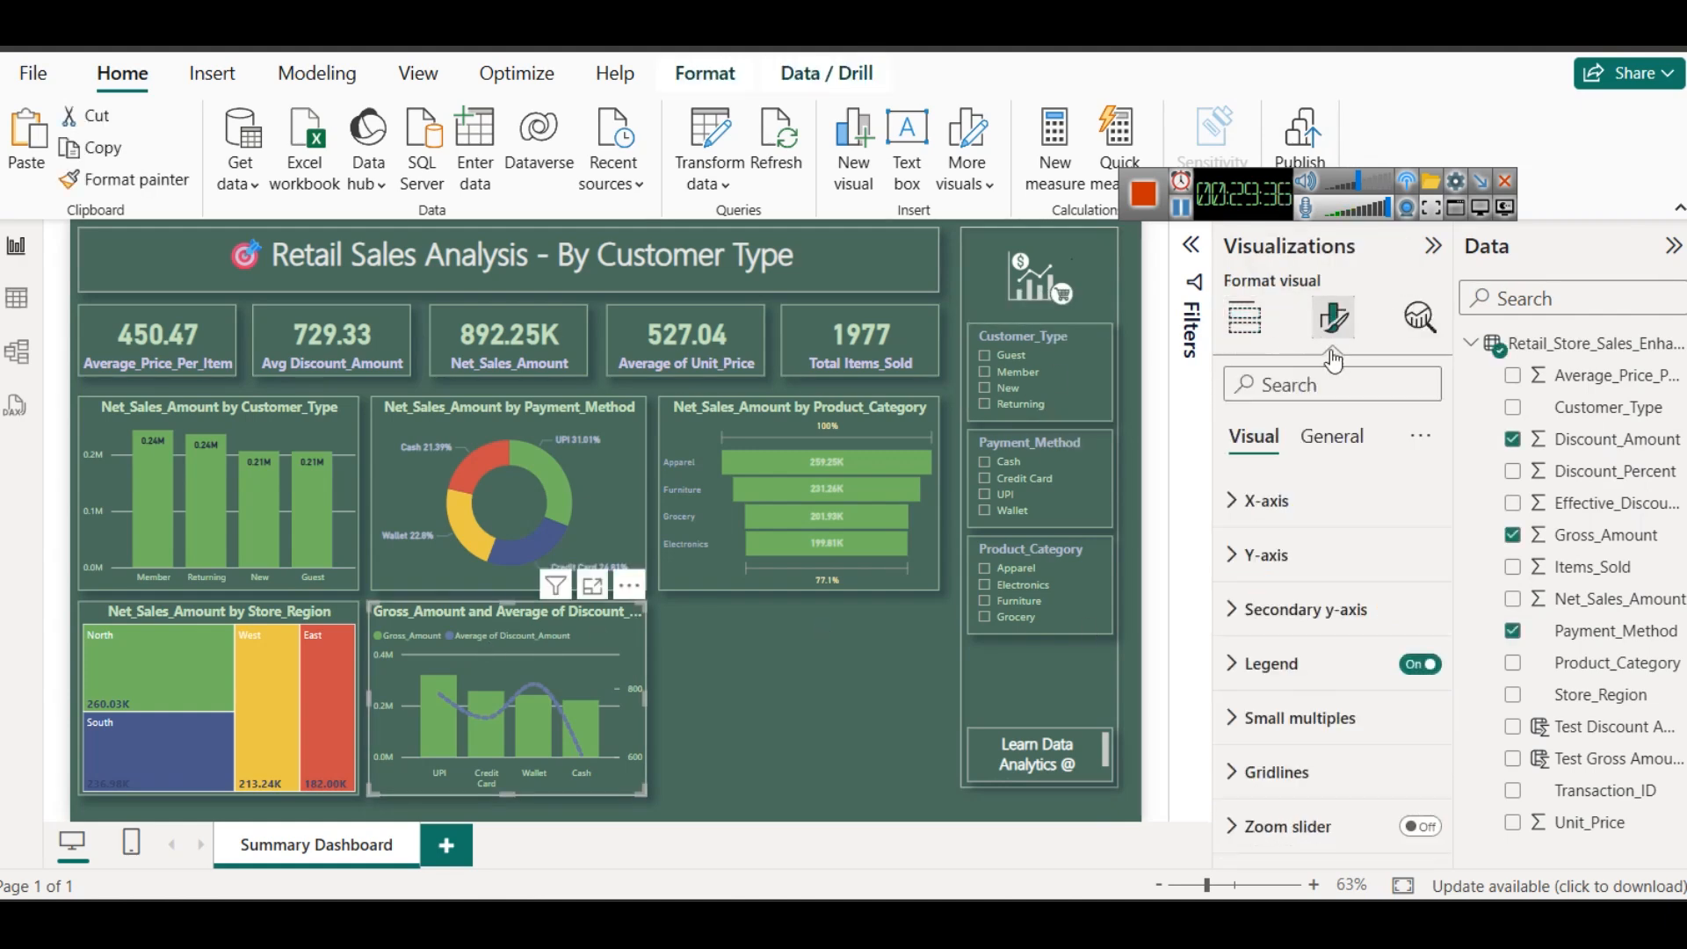
click(1332, 439)
click(1285, 556)
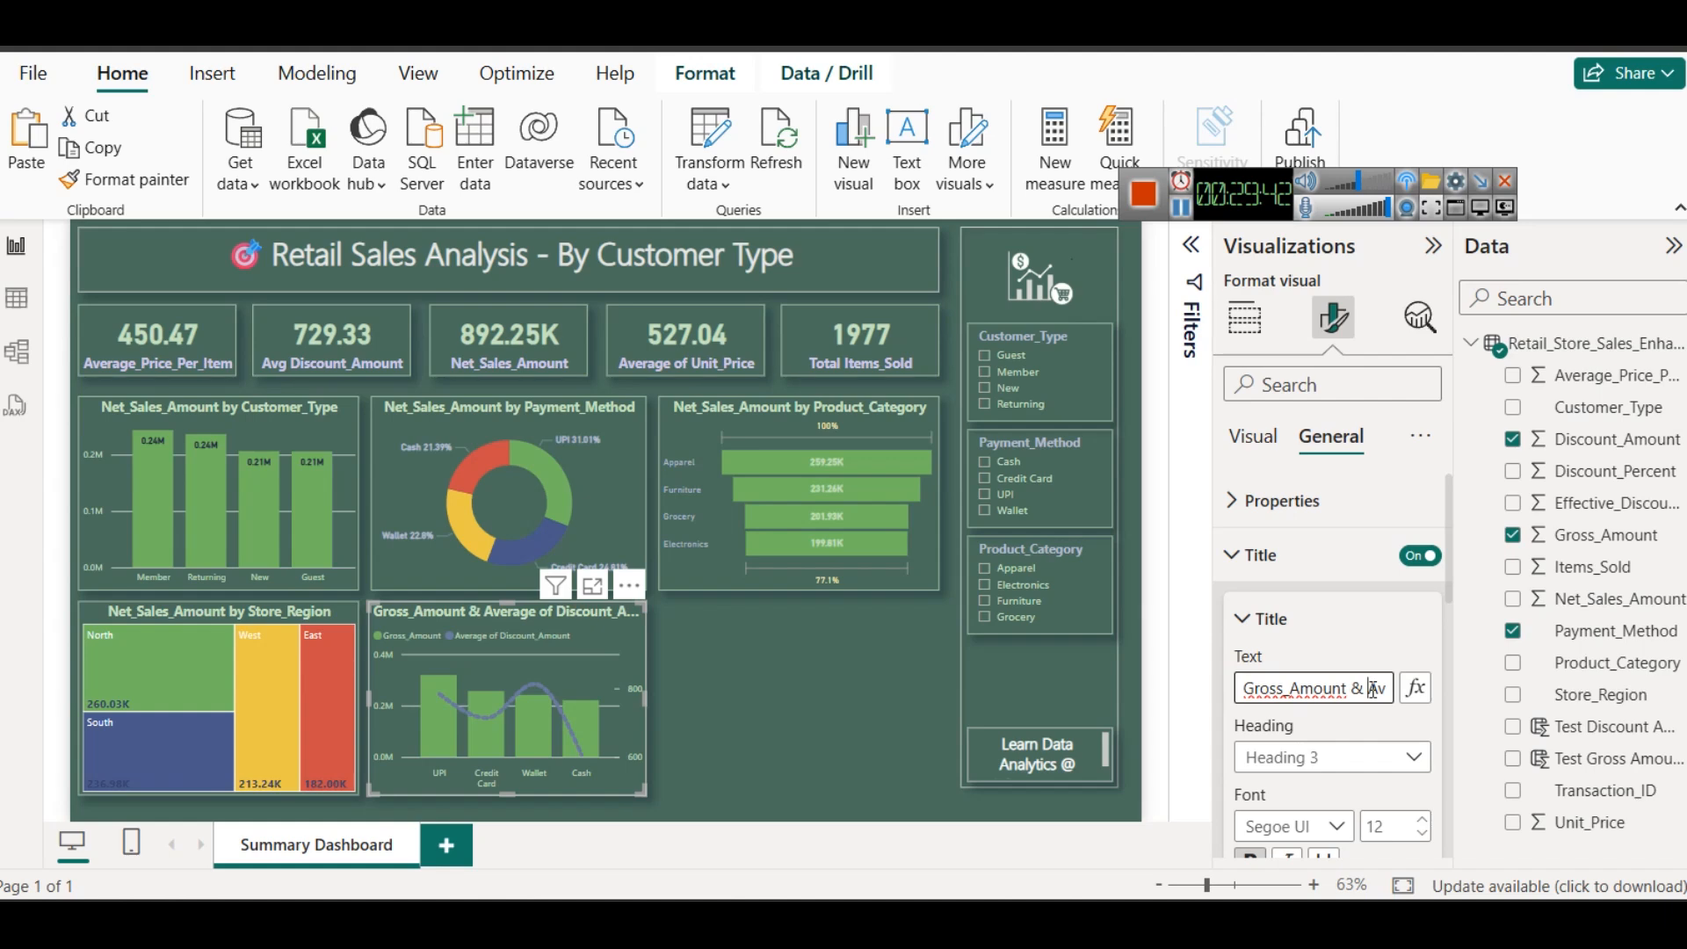
- Shorten "Average" to "Avg" in the combo chart's title
key(Right)
key(Right)
key(Right)
key(shift+Right)
key(shift+Right)
key(shift+Right)
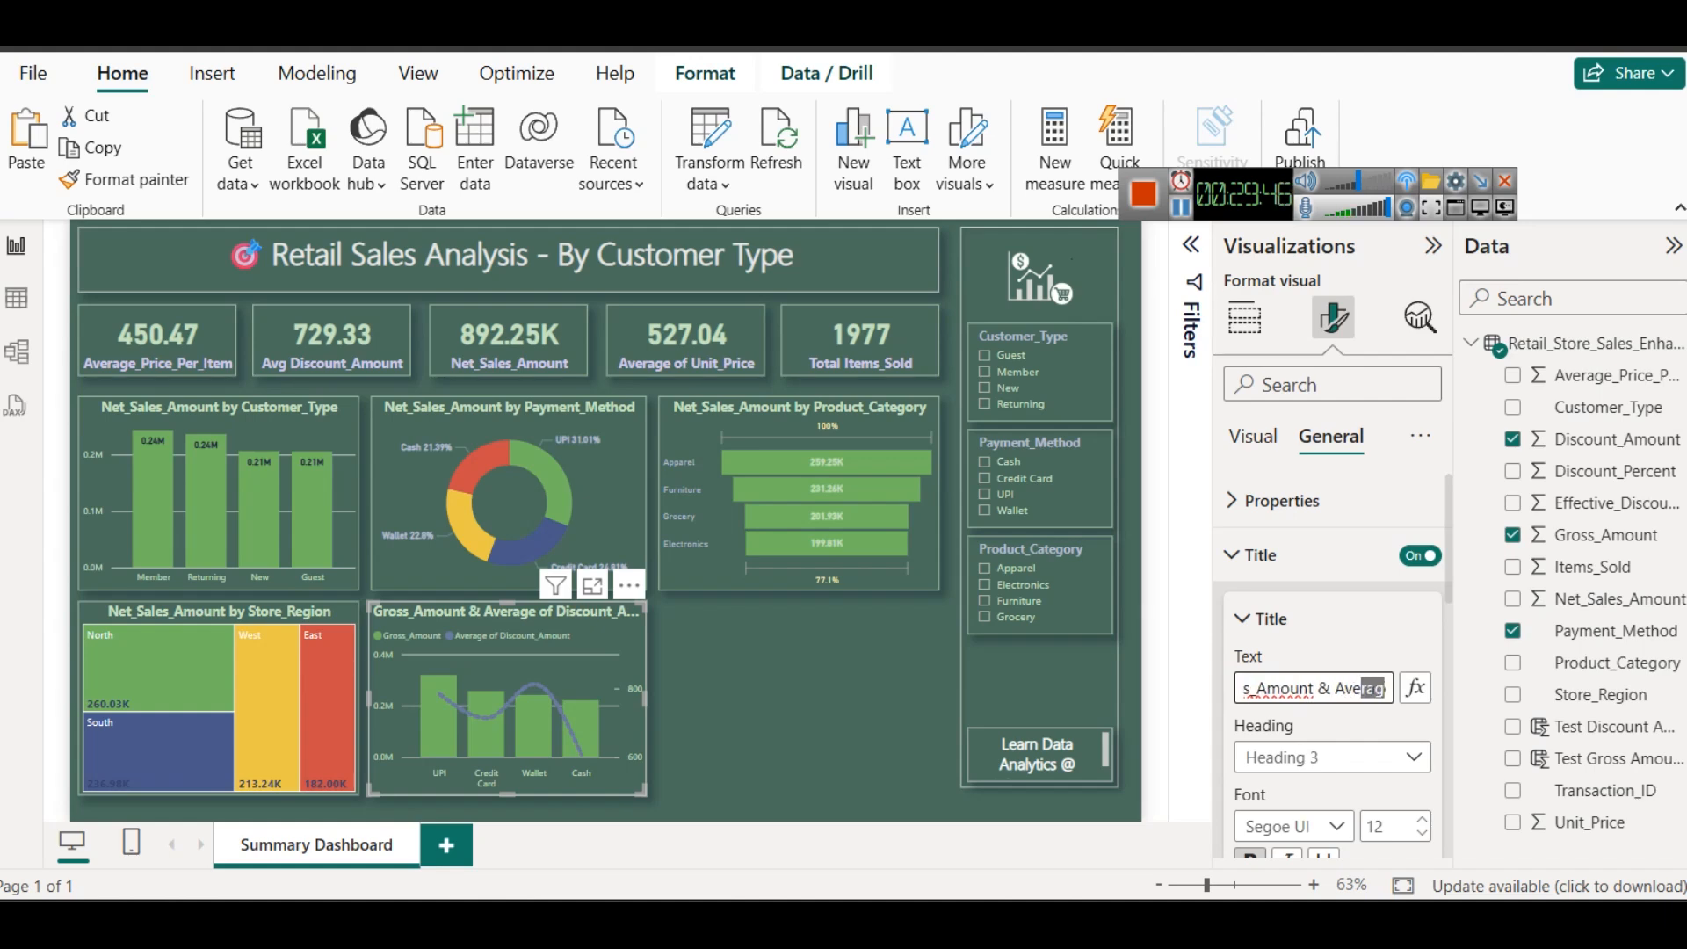
text(g)
key(BackSpace)
key(BackSpace)
text(g)
key(Right)
key(BackSpace)
- Remove "of" before Discount_Amount so the combo chart's title starts with "Gross_Amount & Avg Discount_Amount"
key(Right)
key(shift+Right)
key(shift+Right)
key(shift+Right)
key(shift+Right)
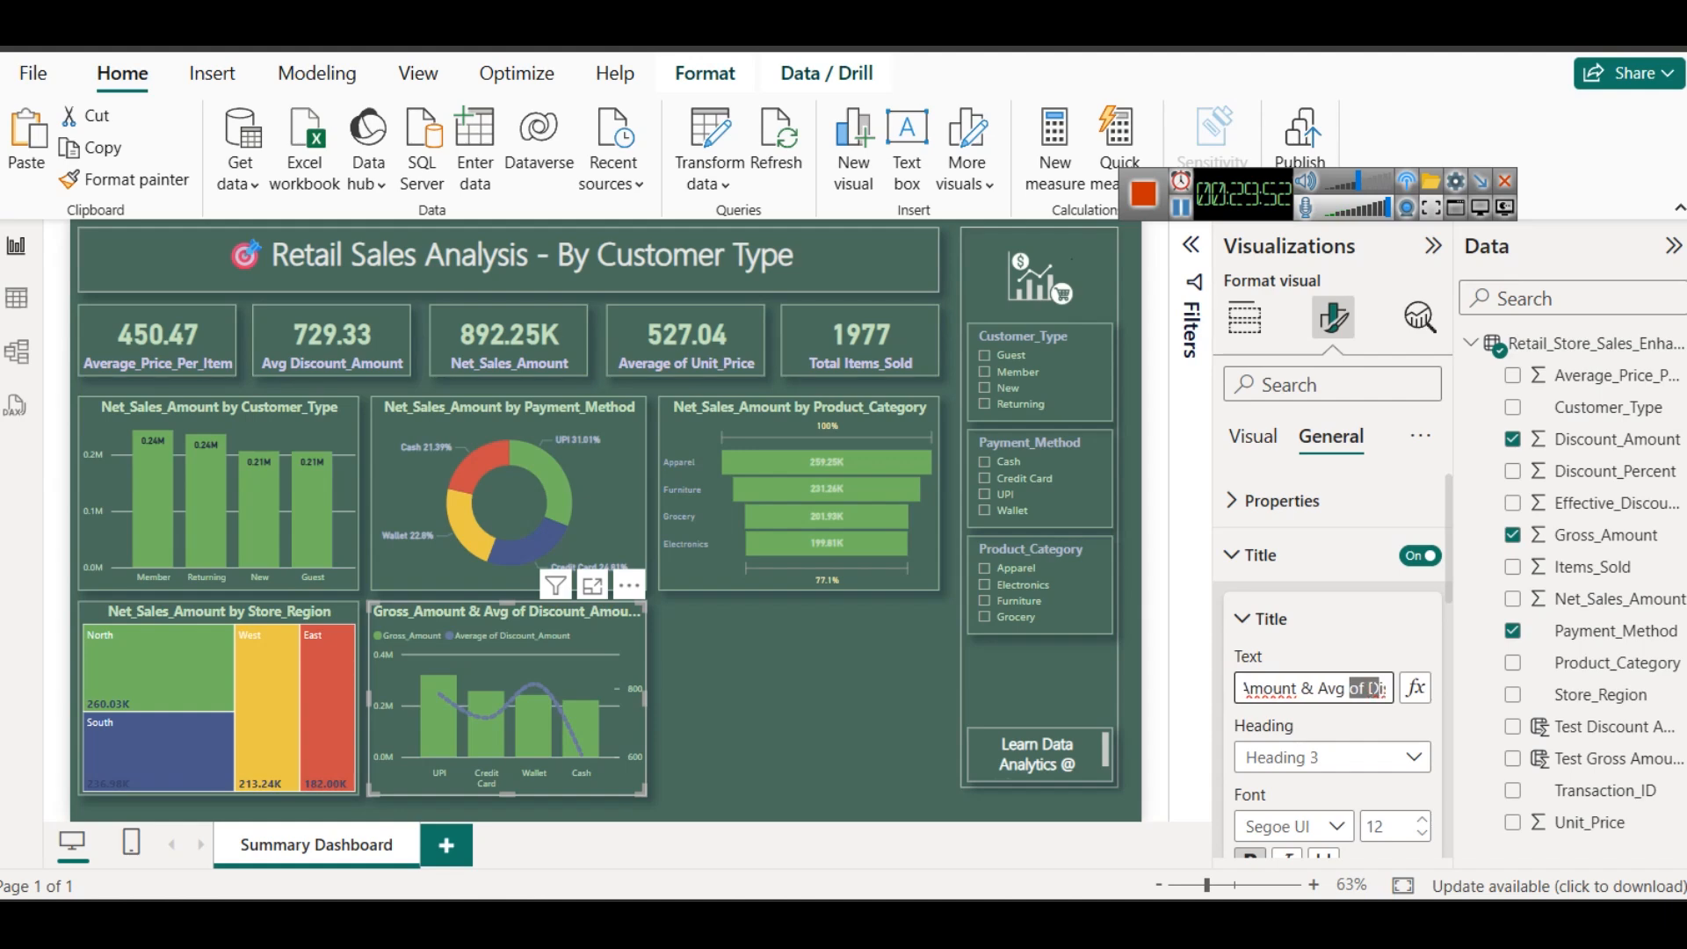
text(Di)
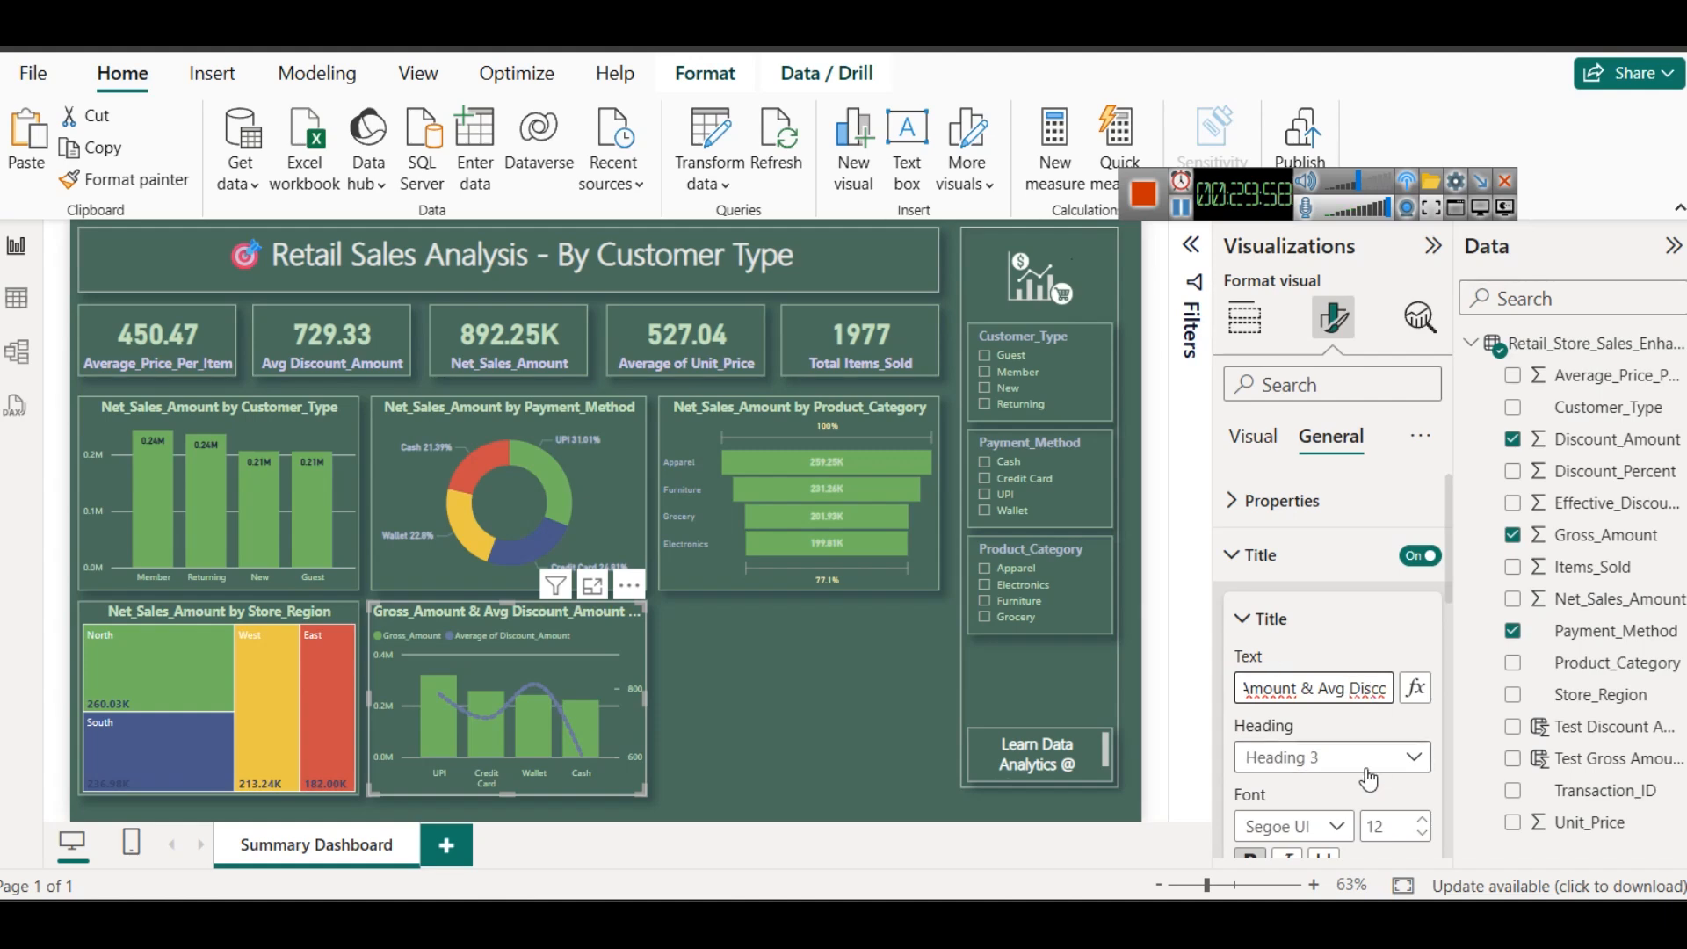
click(858, 683)
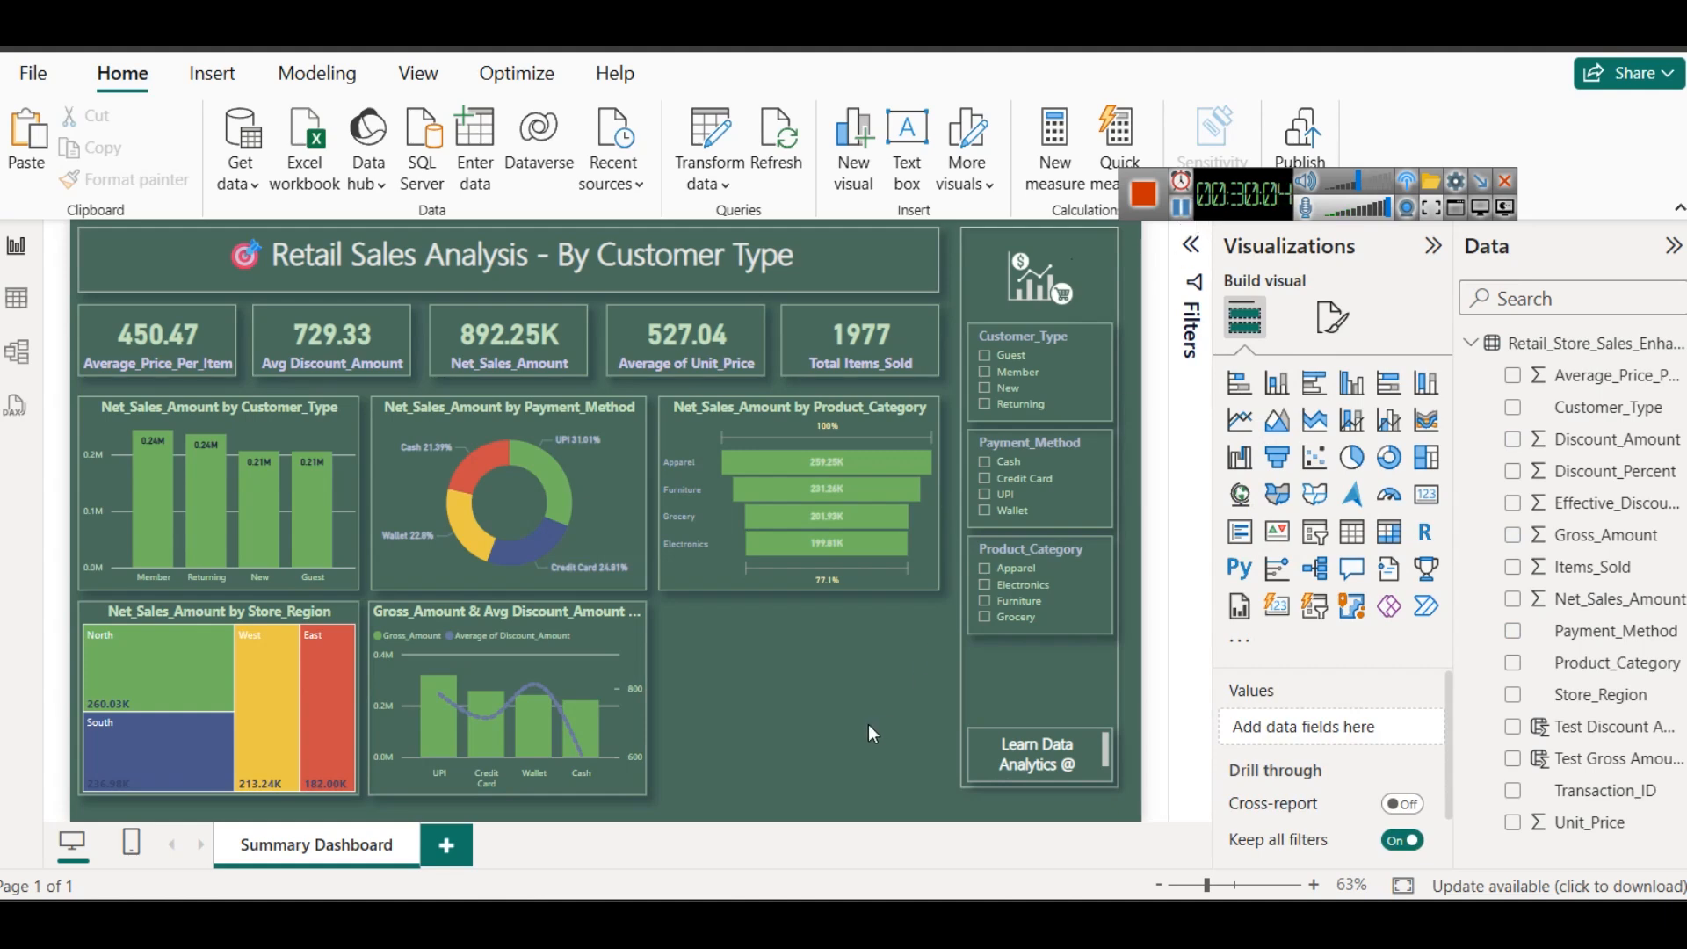
- Duplicate the Product_Category slicer, place the copy directly below the original, and shorten it to fit above the Learn Data Analytics text
click(1059, 547)
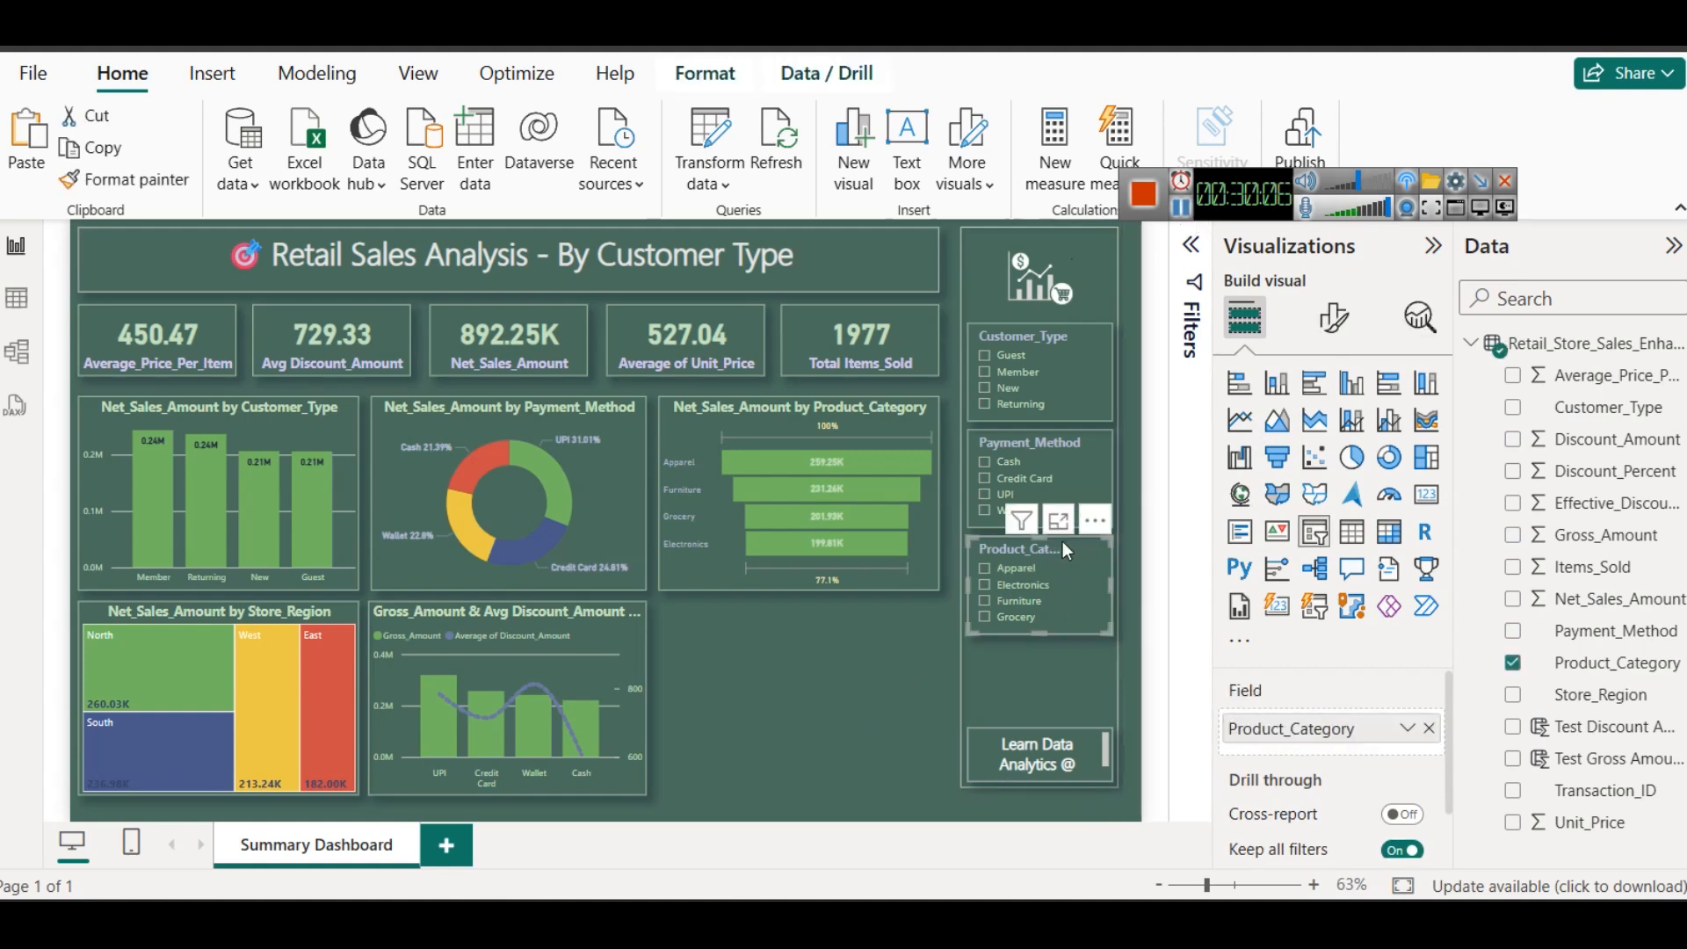
key(ctrl+c)
key(ctrl+v)
drag(1089, 555, 1079, 641)
drag(1044, 747, 1037, 713)
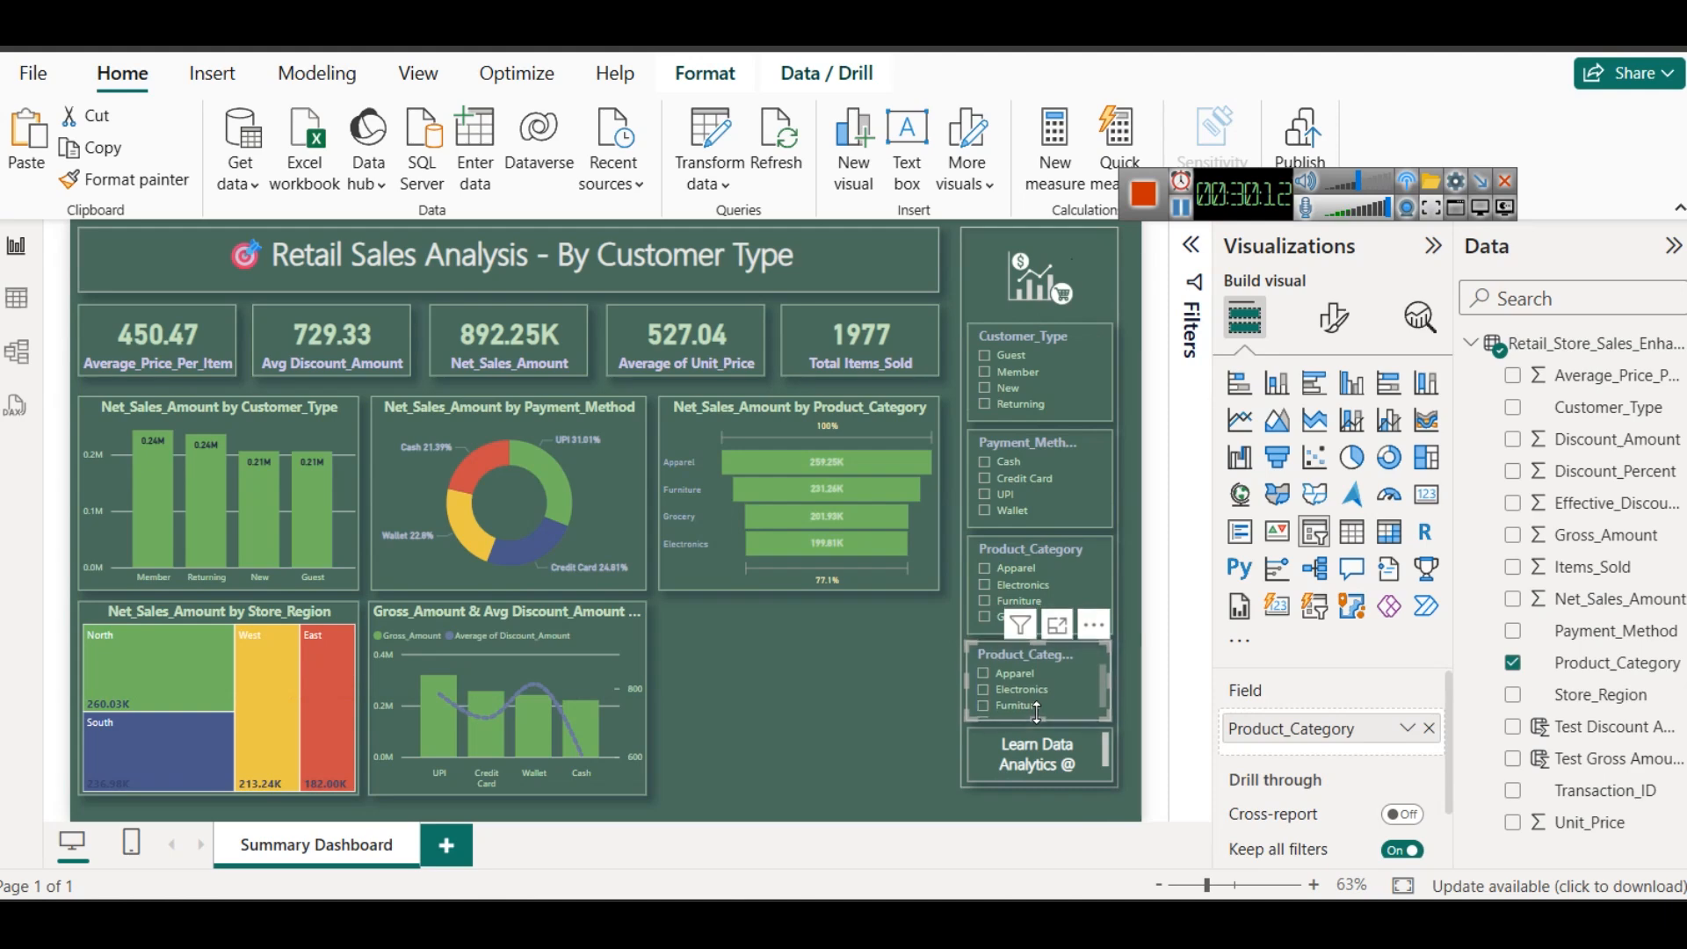
- Replace Product_Category with Store_Region as the field of the duplicated slicer
click(1428, 729)
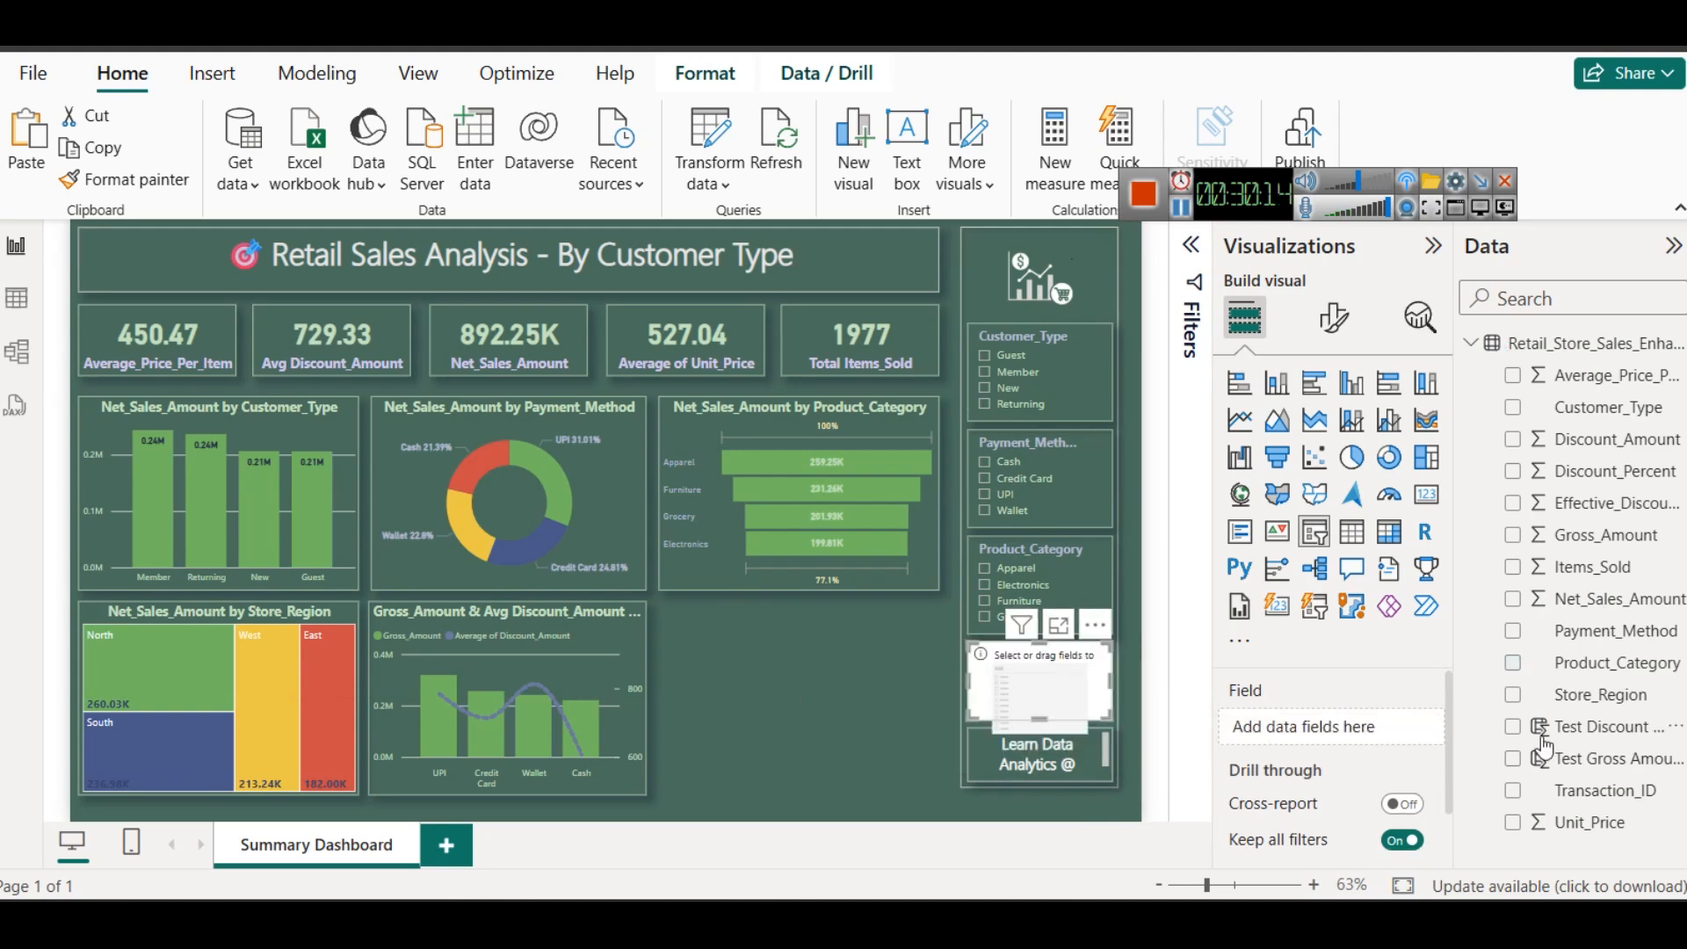
drag(1573, 694, 1301, 728)
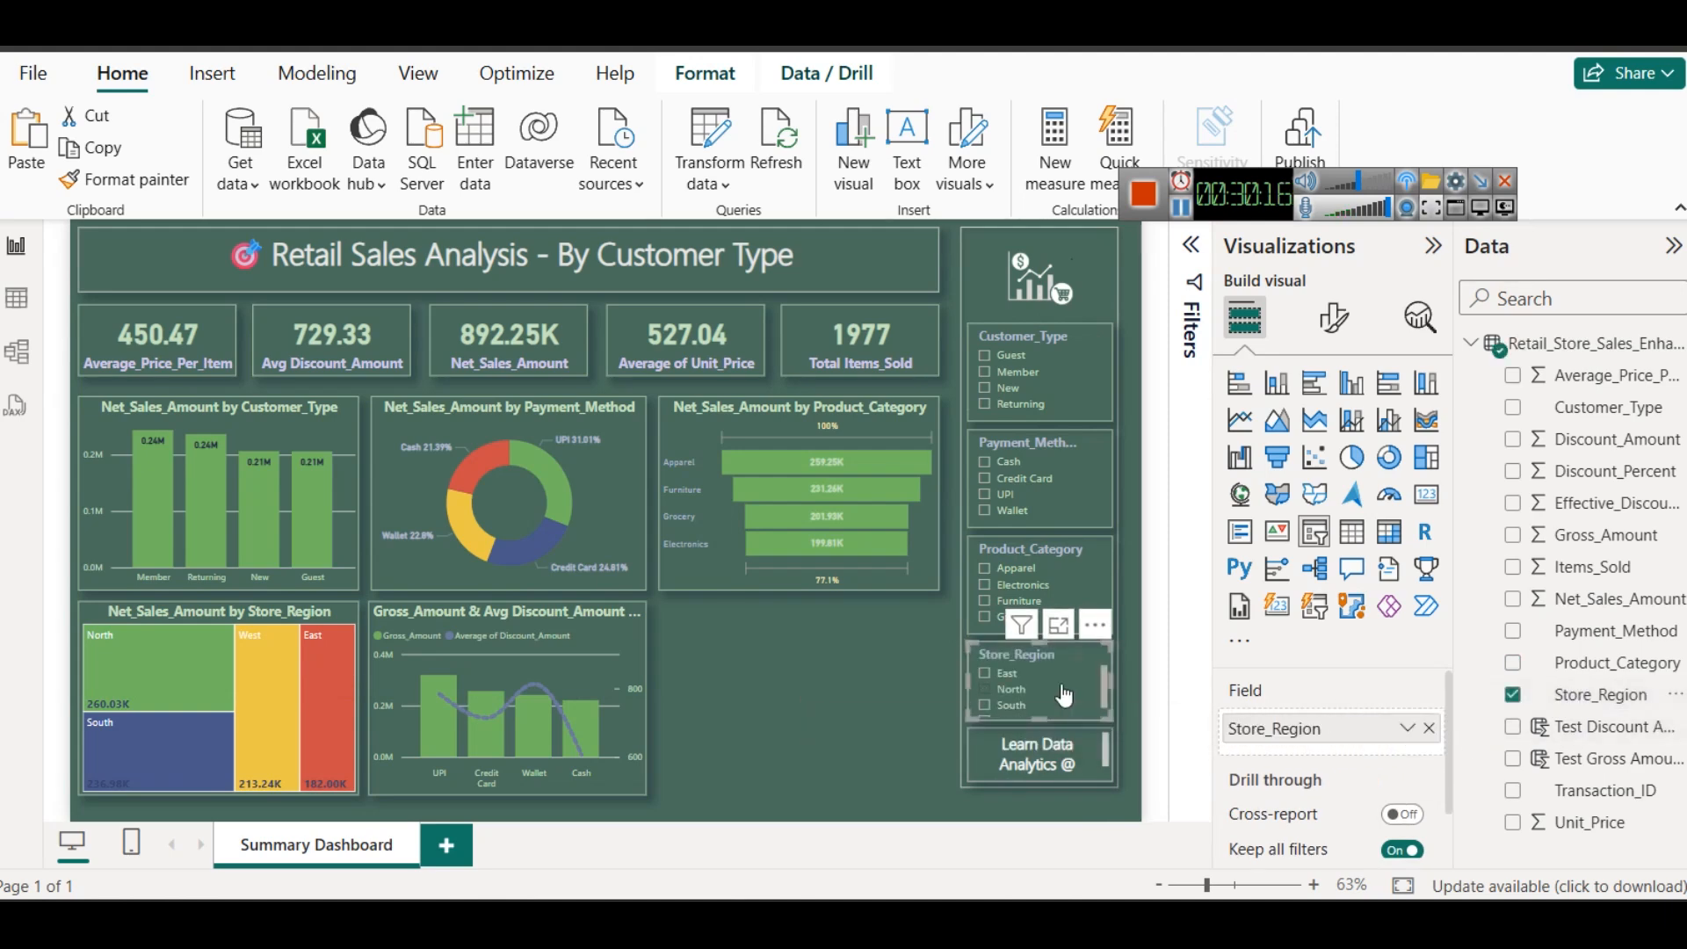
- Test the Store_Region slicer by filtering to East and North, inspect how the charts respond, and clear the selection
click(1008, 675)
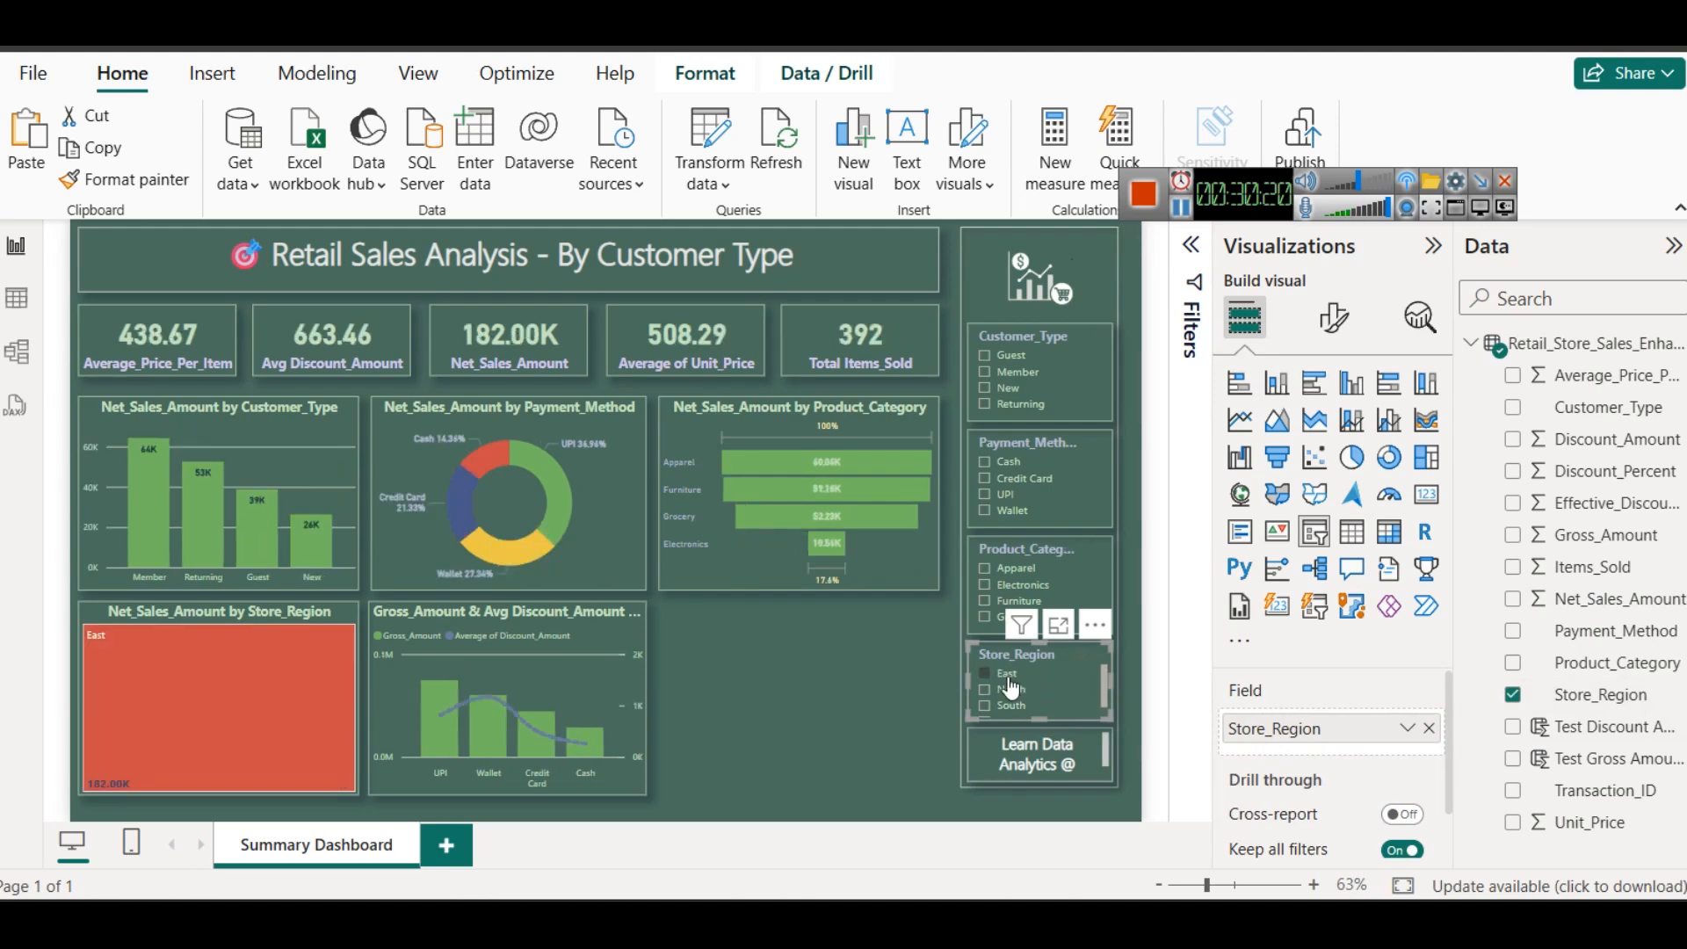
mouse_move(143, 497)
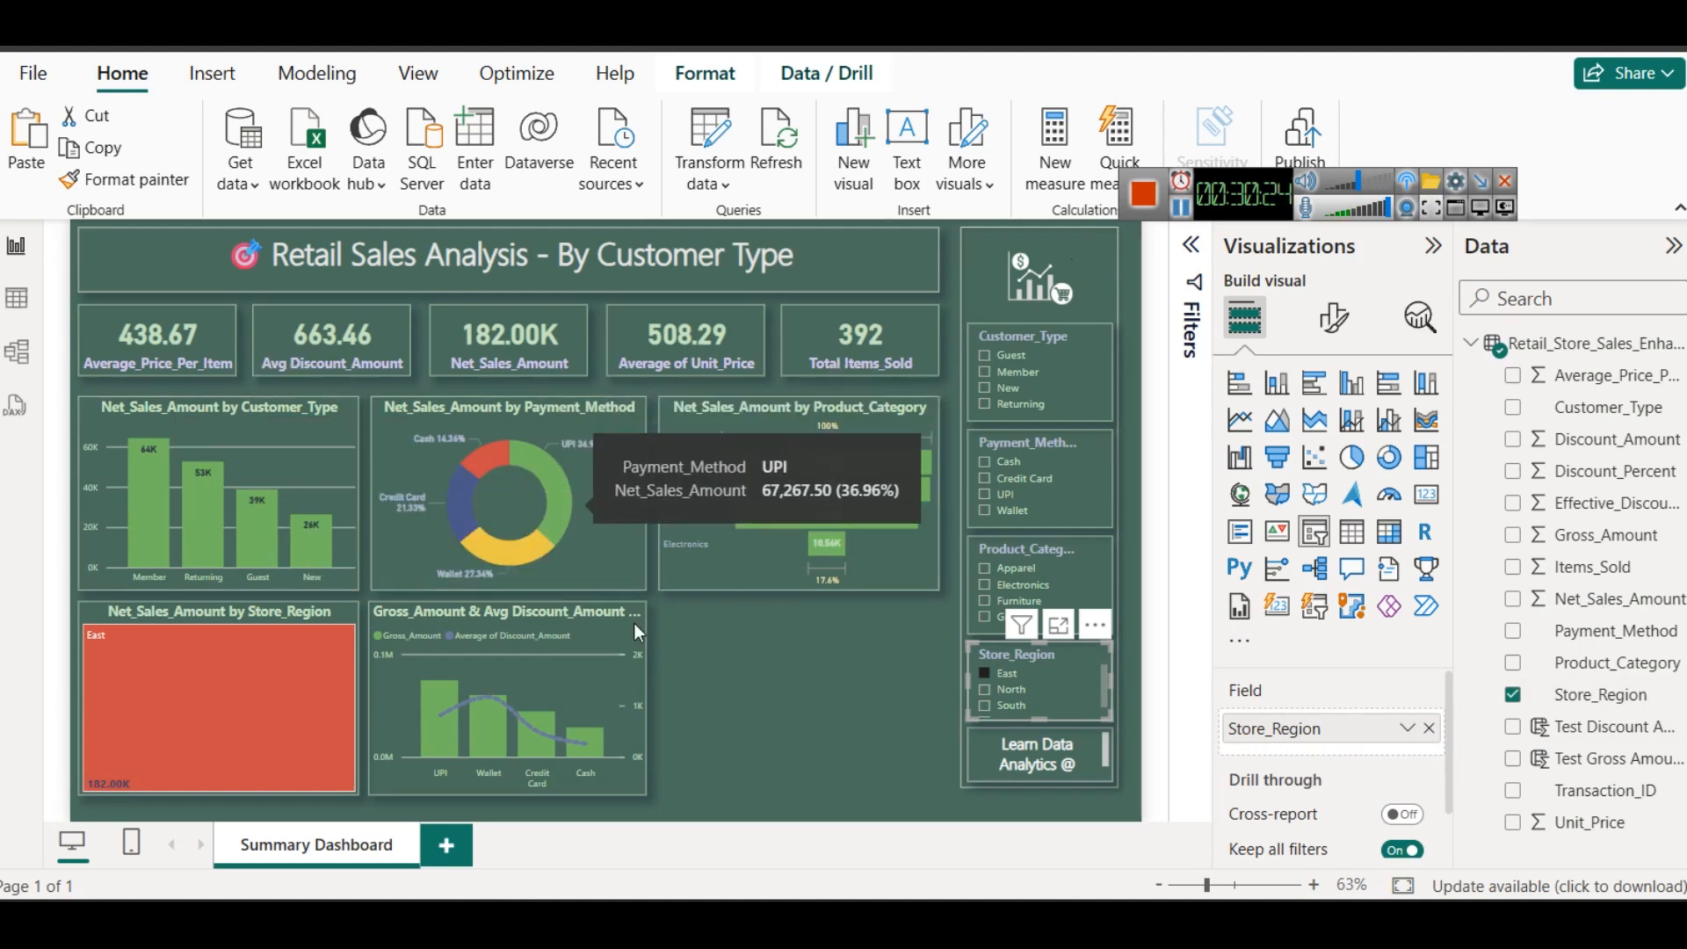
mouse_move(874, 464)
mouse_move(836, 545)
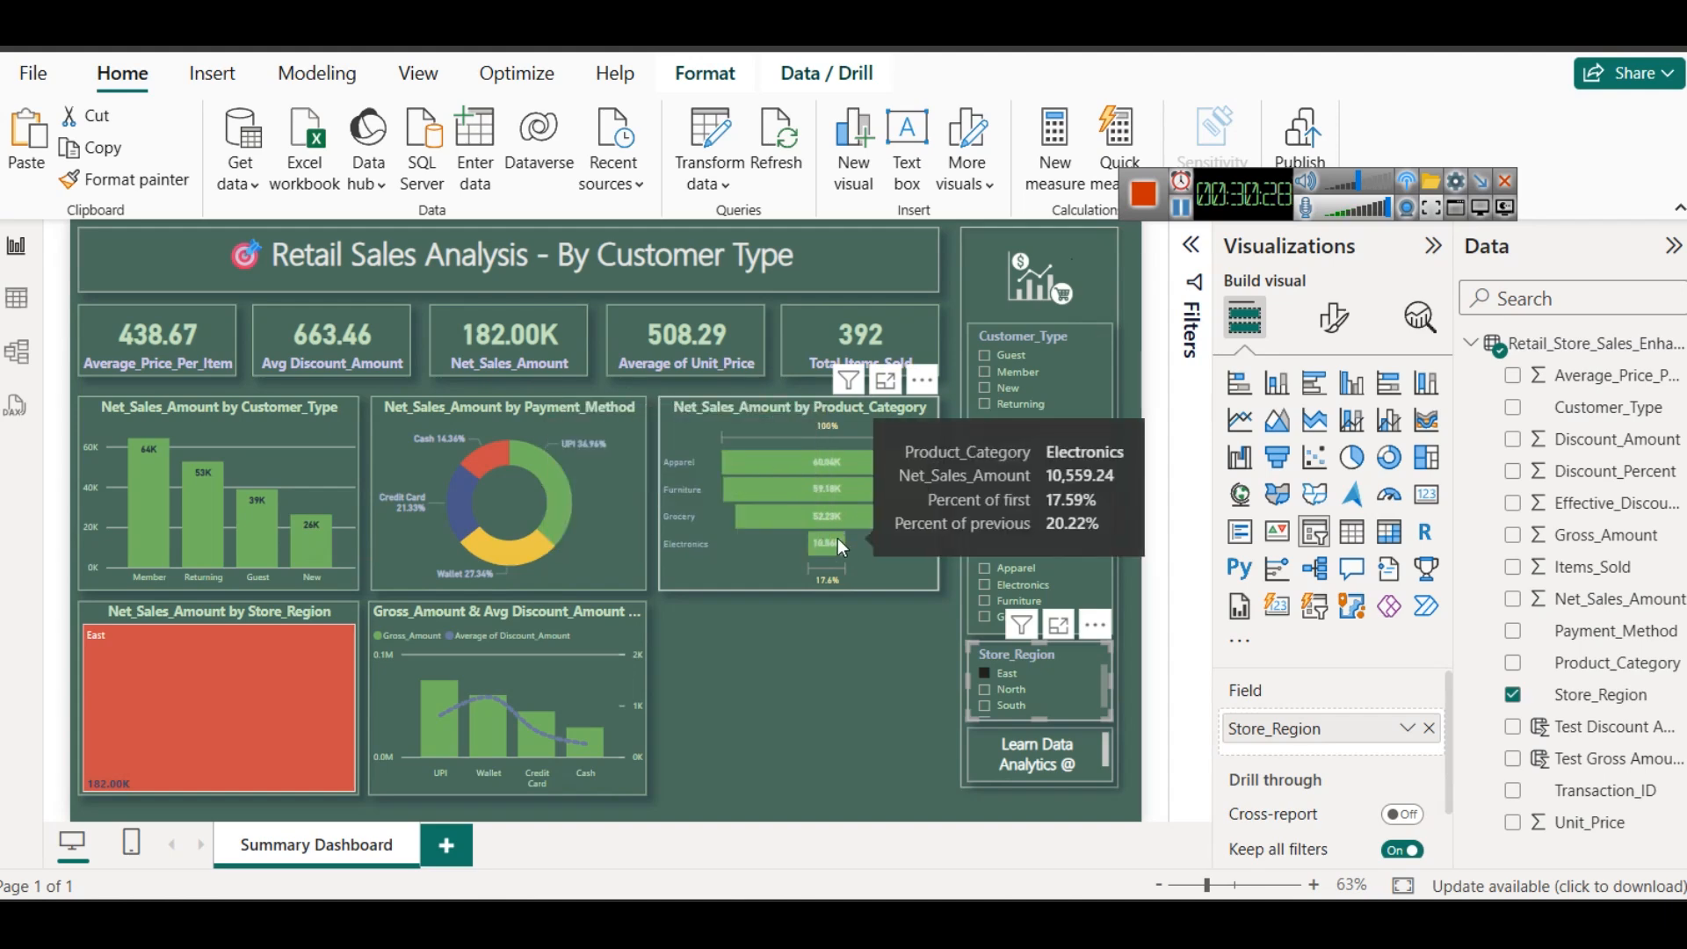
click(984, 691)
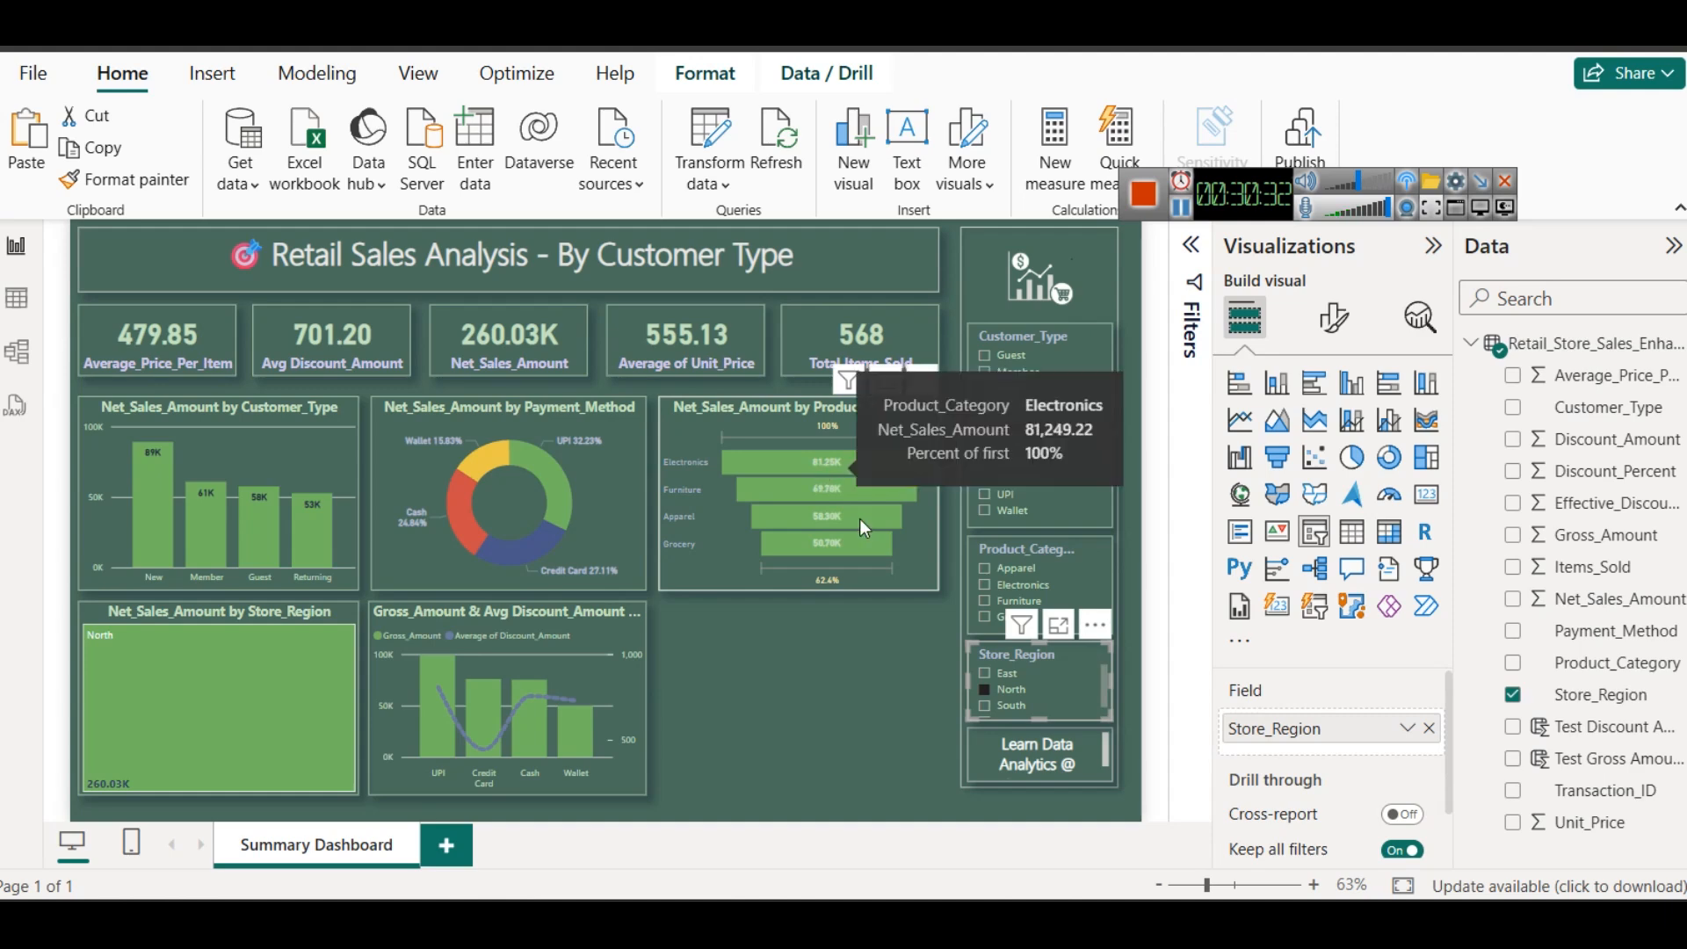
click(1083, 657)
click(796, 677)
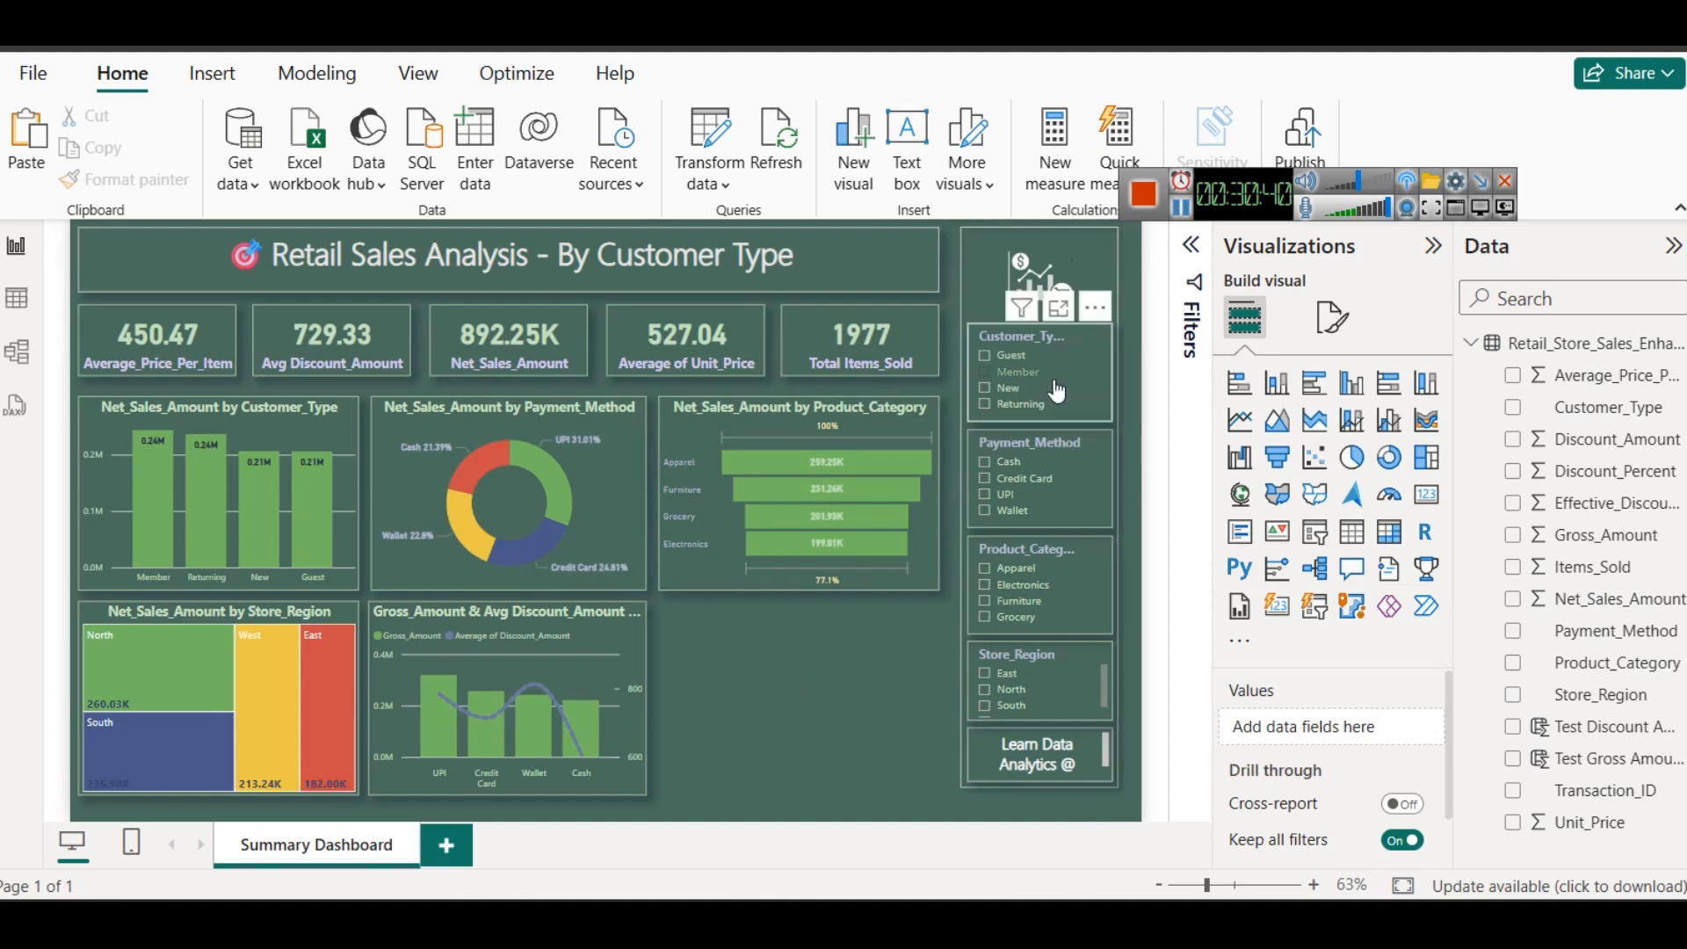
- Shorten the Customer_Type slicer slightly and move the Payment_Method and Product_Category slicers up beneath it
click(1034, 426)
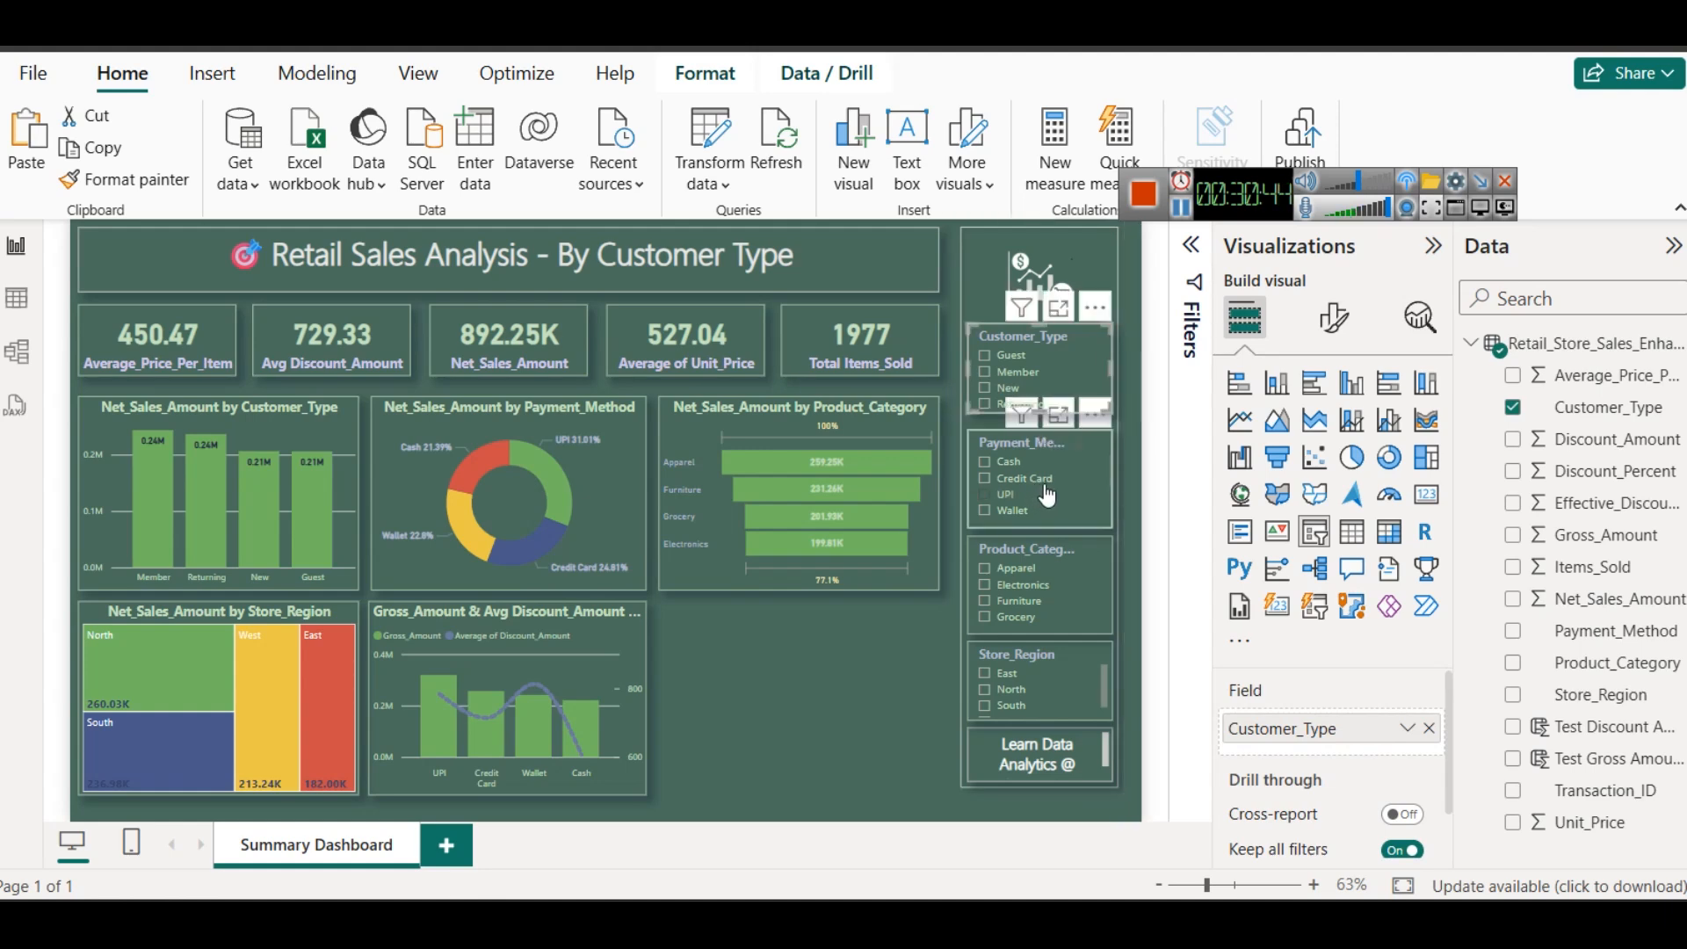
drag(1020, 442, 1019, 435)
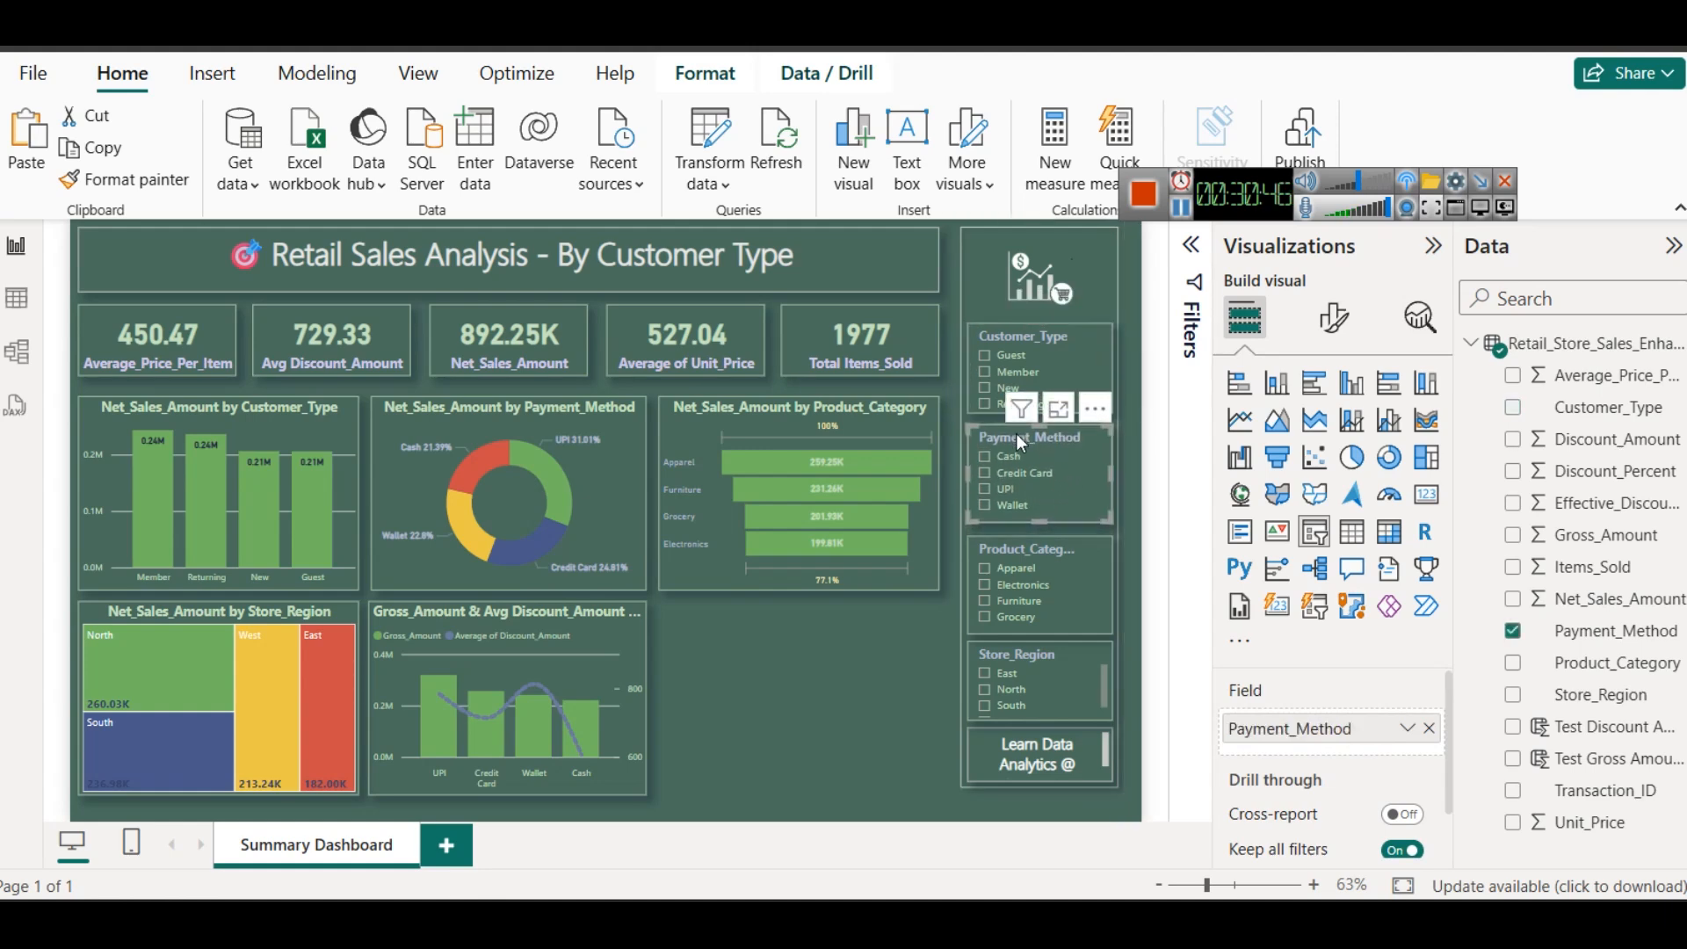
drag(1042, 519, 1043, 516)
click(1019, 541)
key(Up)
key(Up)
key(Up)
key(Up)
key(Up)
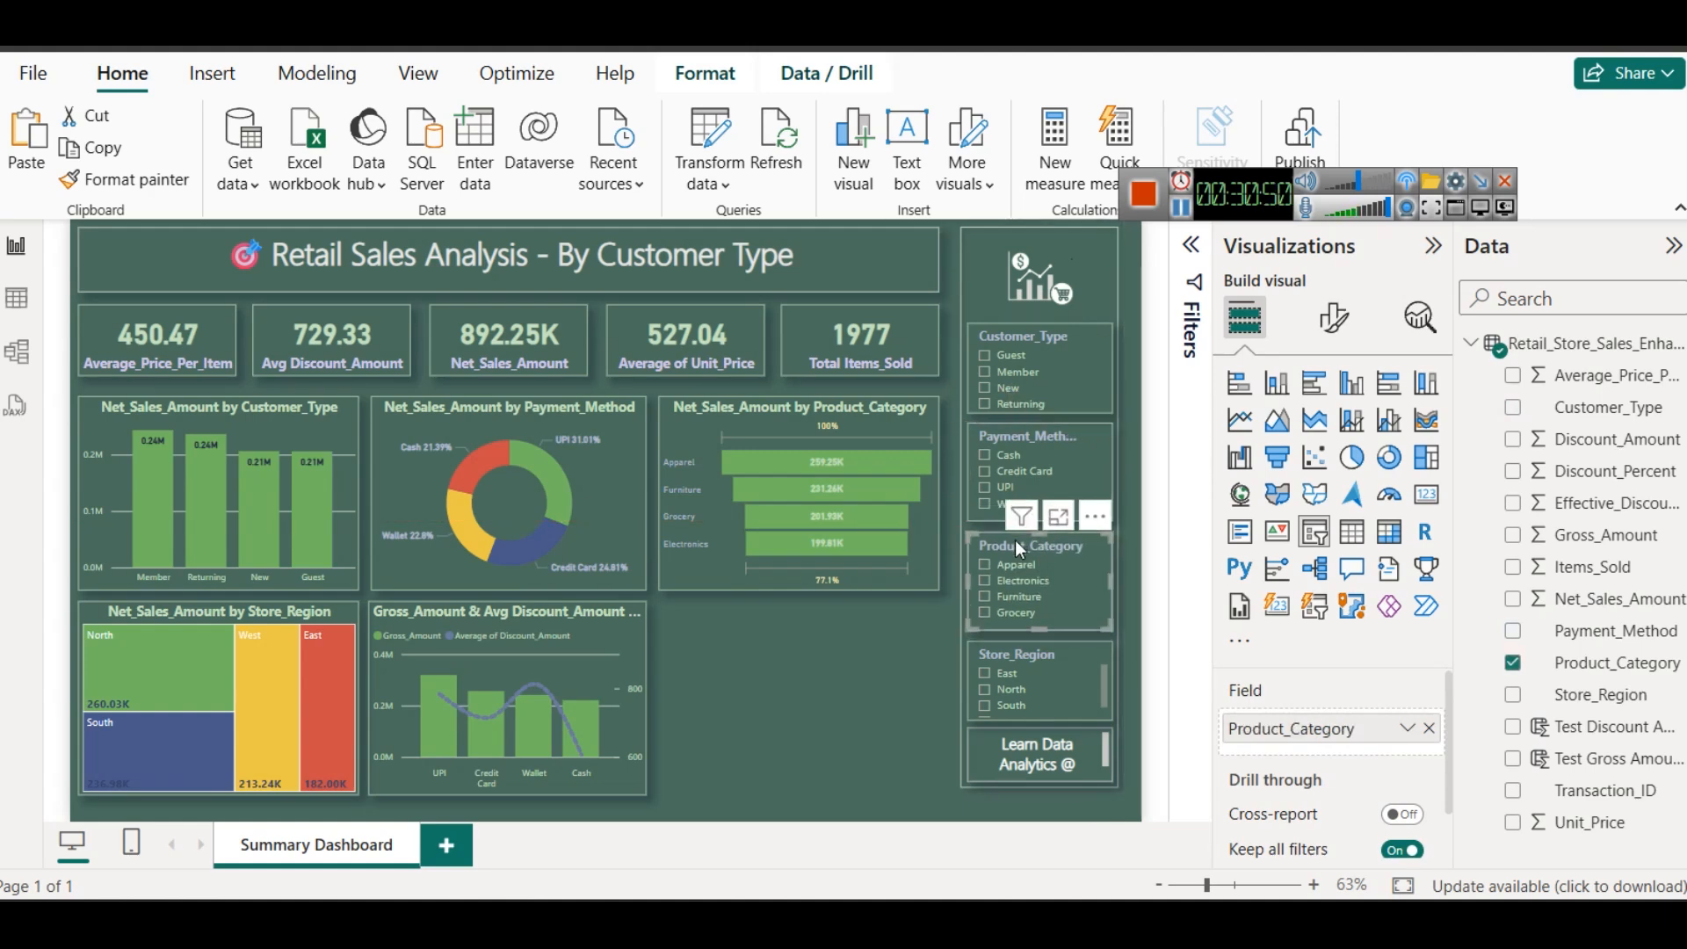
- Extend the Store_Region slicer upward so all four regions fit, and nudge it slightly down
drag(1031, 647, 1036, 630)
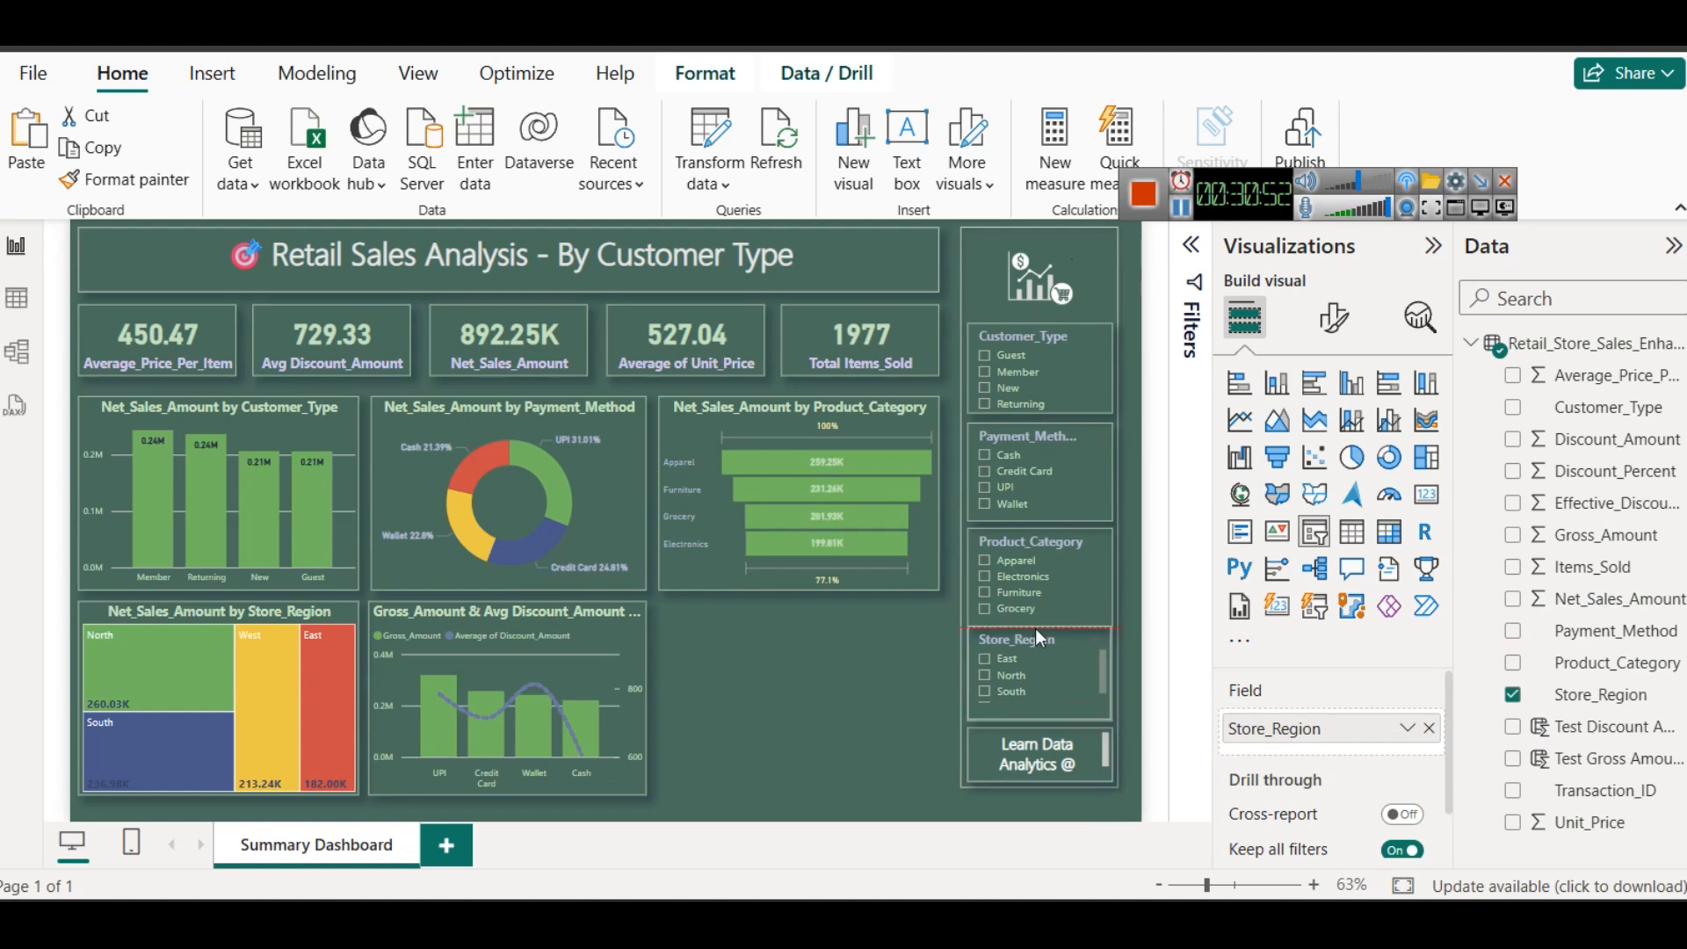
key(Down)
key(Down)
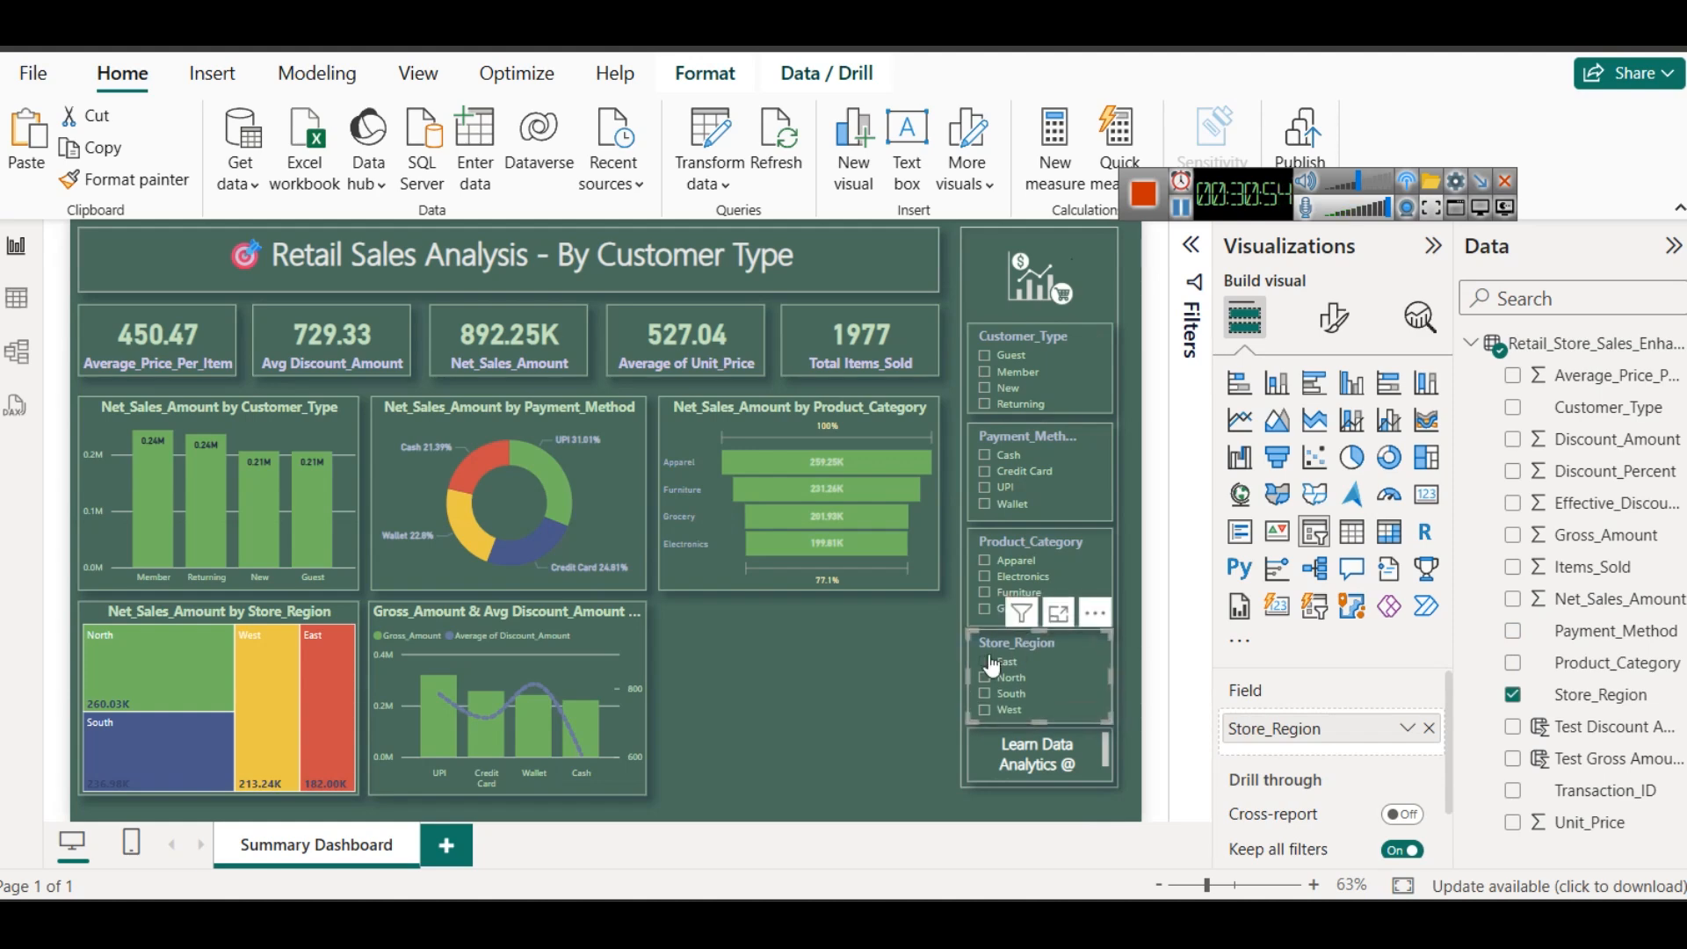
- Nudge the Payment_Method and Product_Category slicers up to even out the gaps between the sidebar slicers
click(1027, 425)
key(Up)
key(Up)
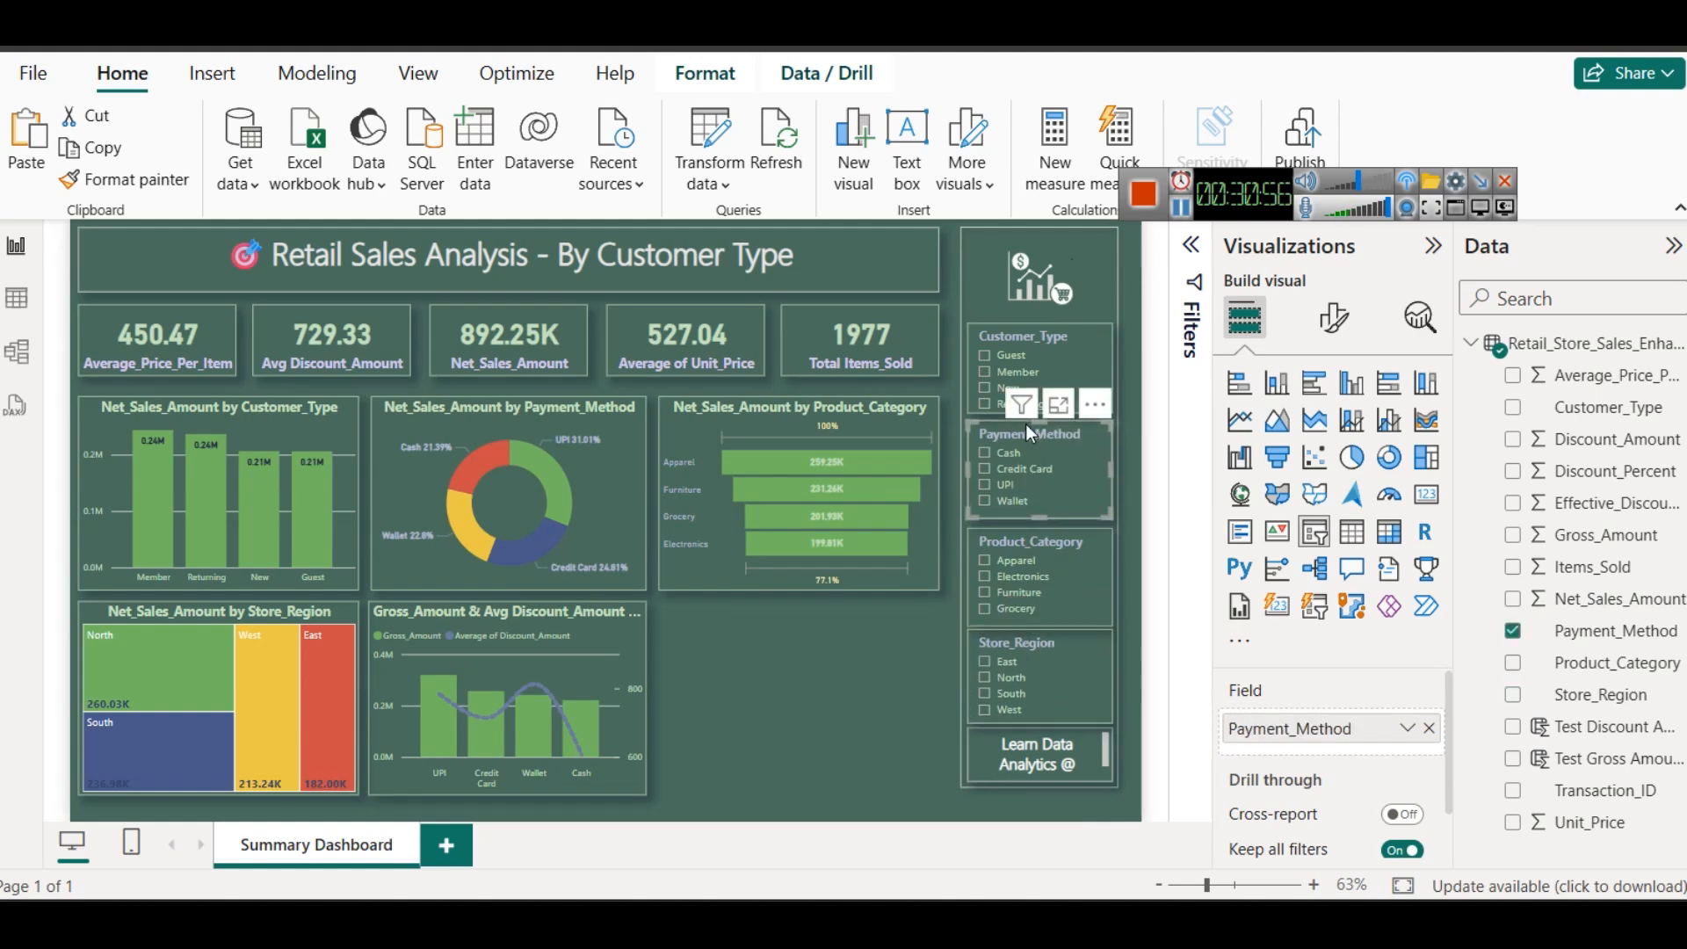
click(1020, 529)
key(Up)
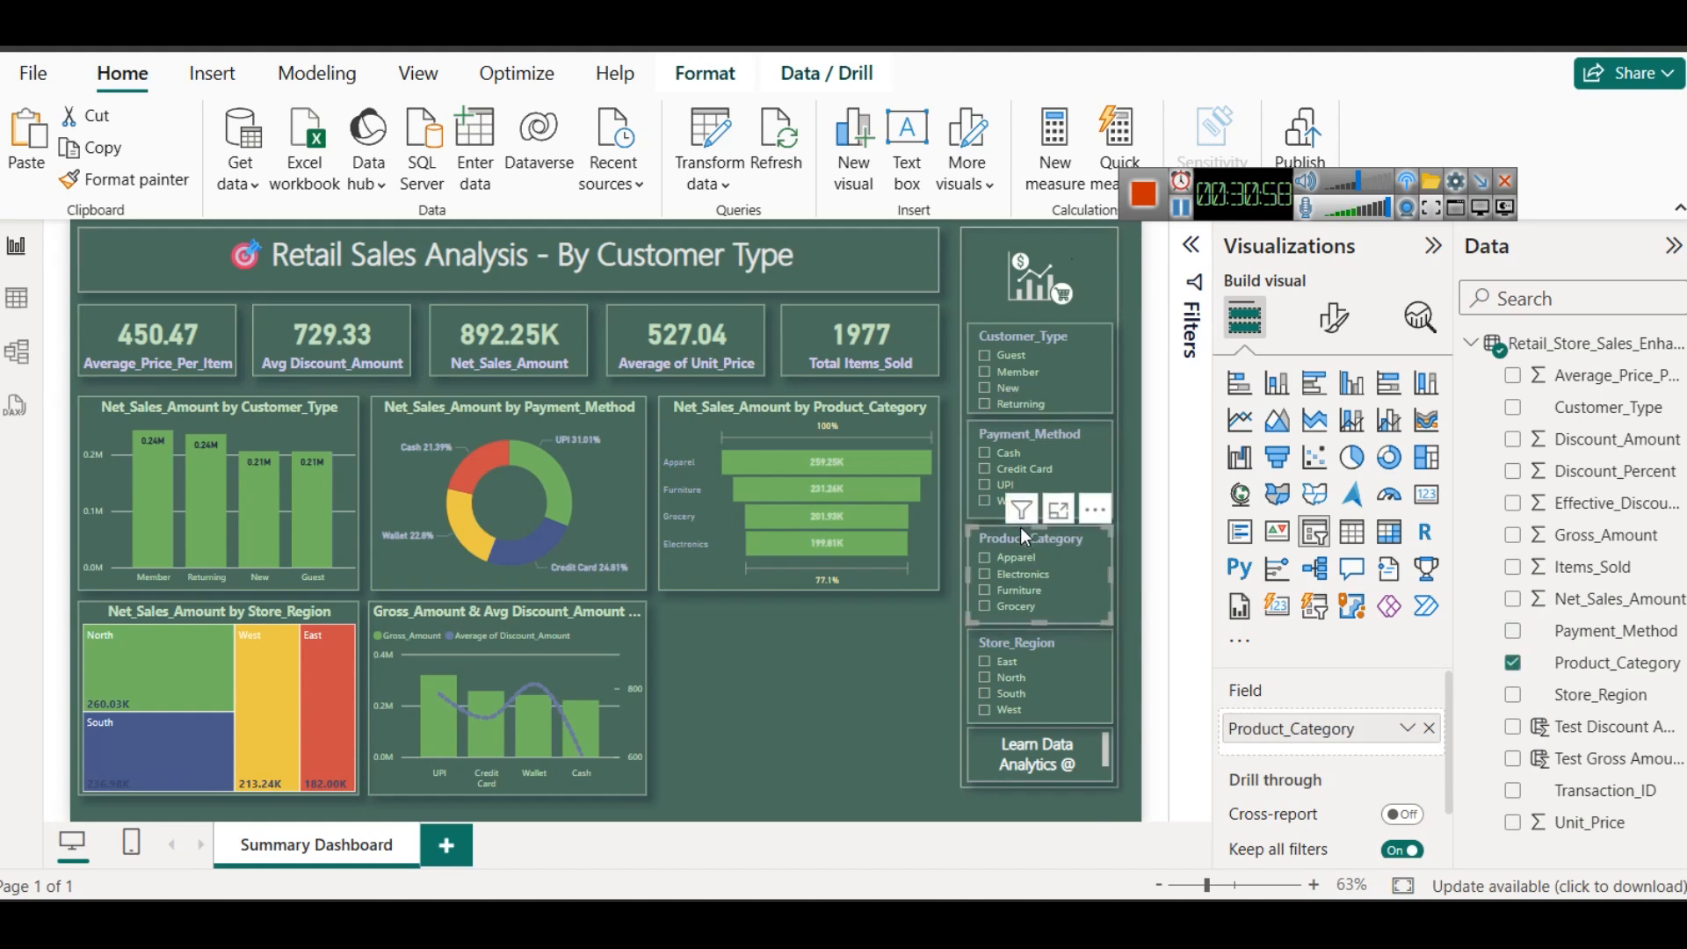
key(Up)
click(802, 714)
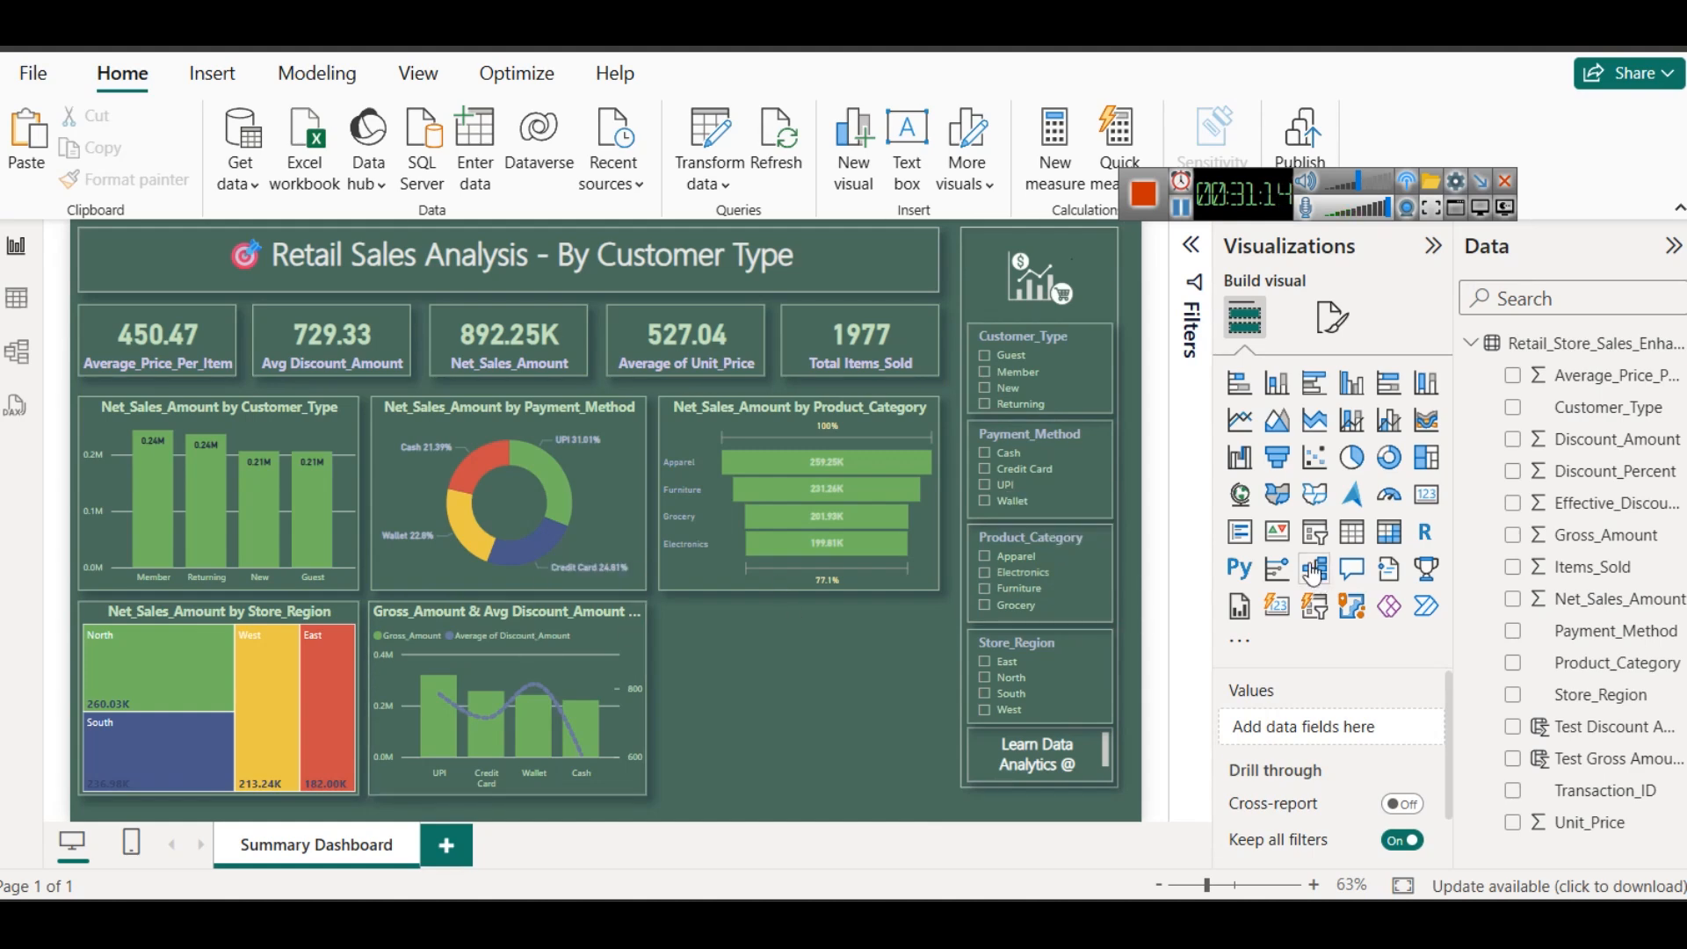
- Add a ribbon chart below the Product_Category funnel chart and copy the Store_Region treemap's formatting onto it
click(1427, 422)
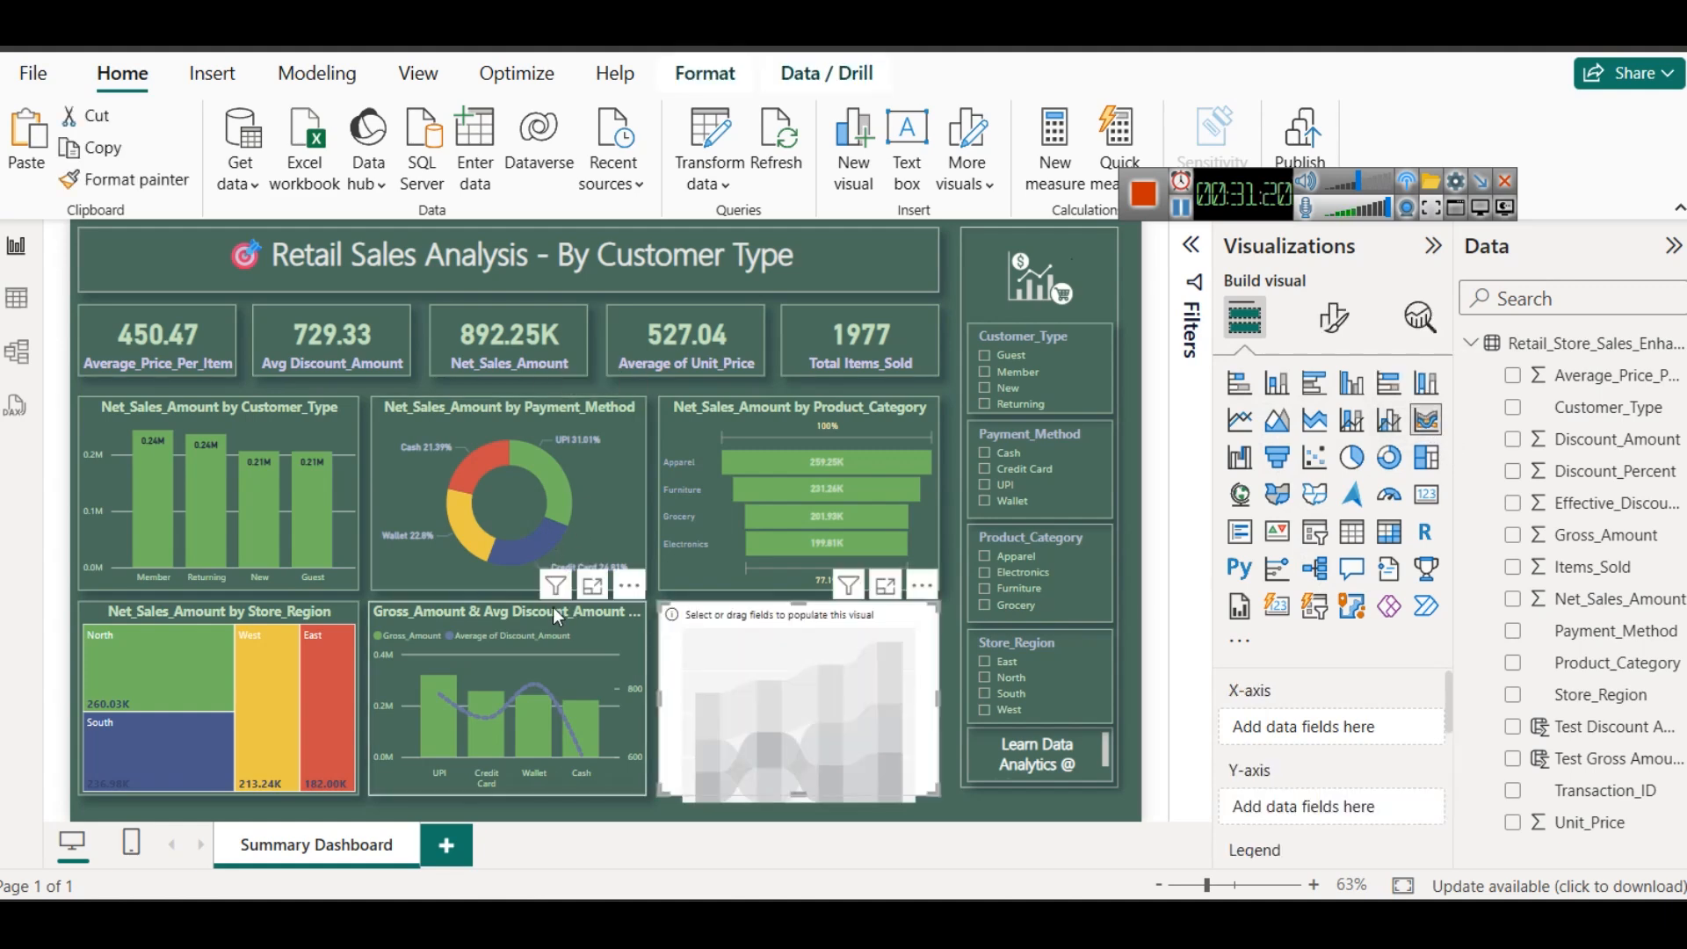
click(293, 615)
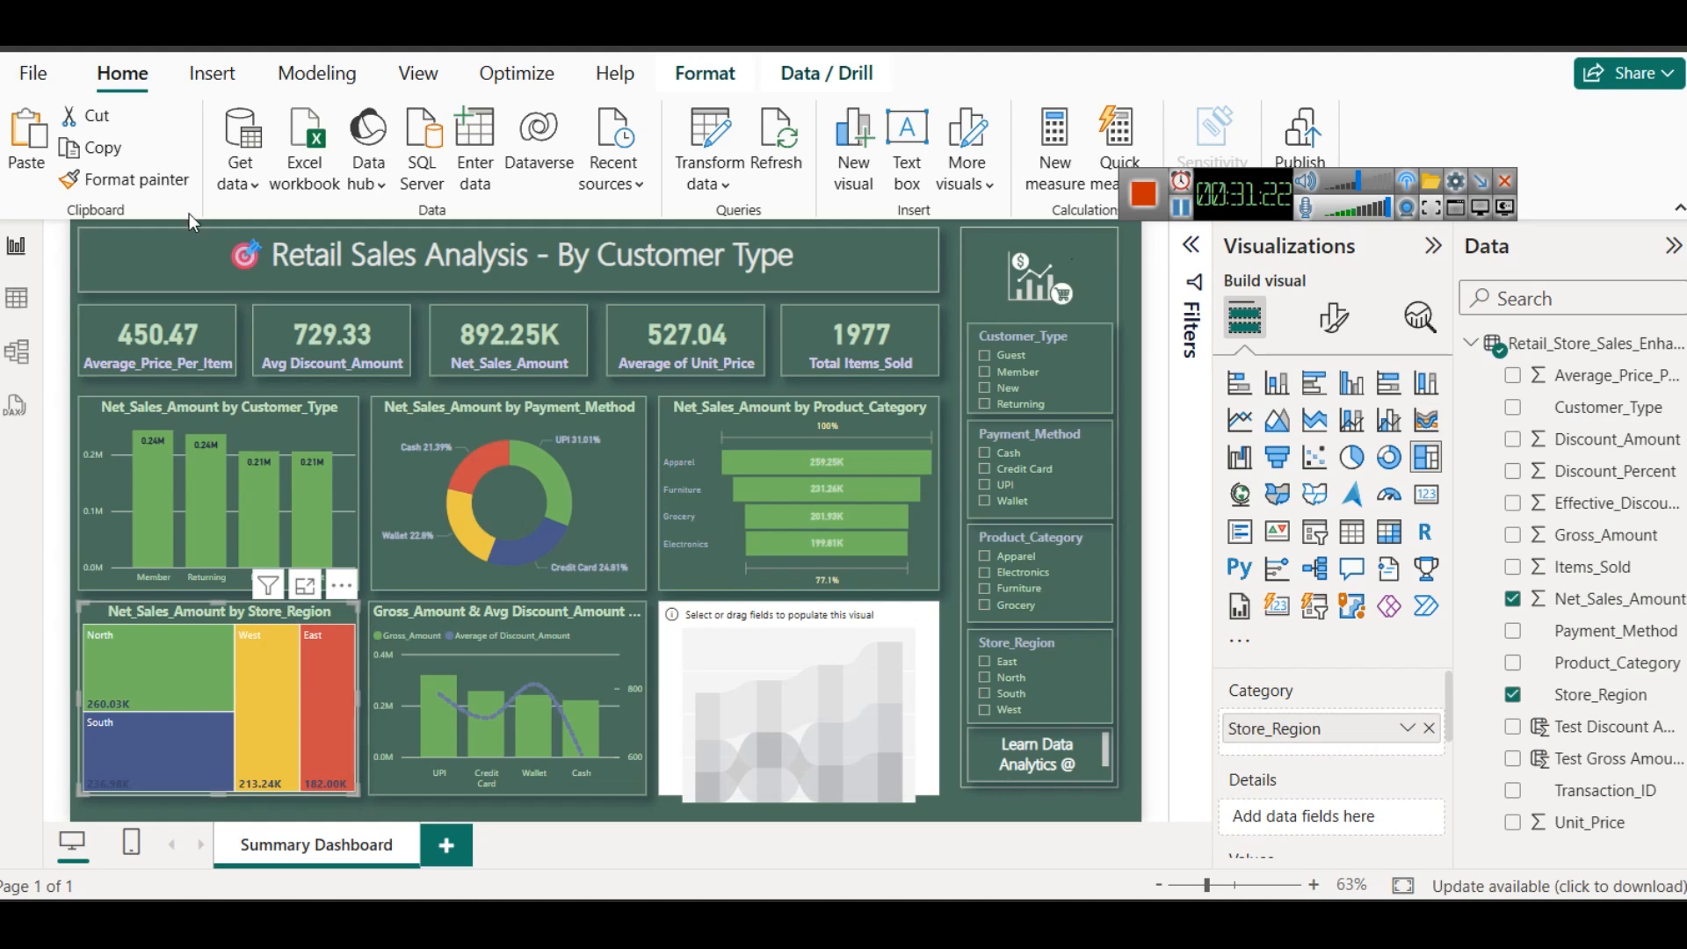
click(798, 686)
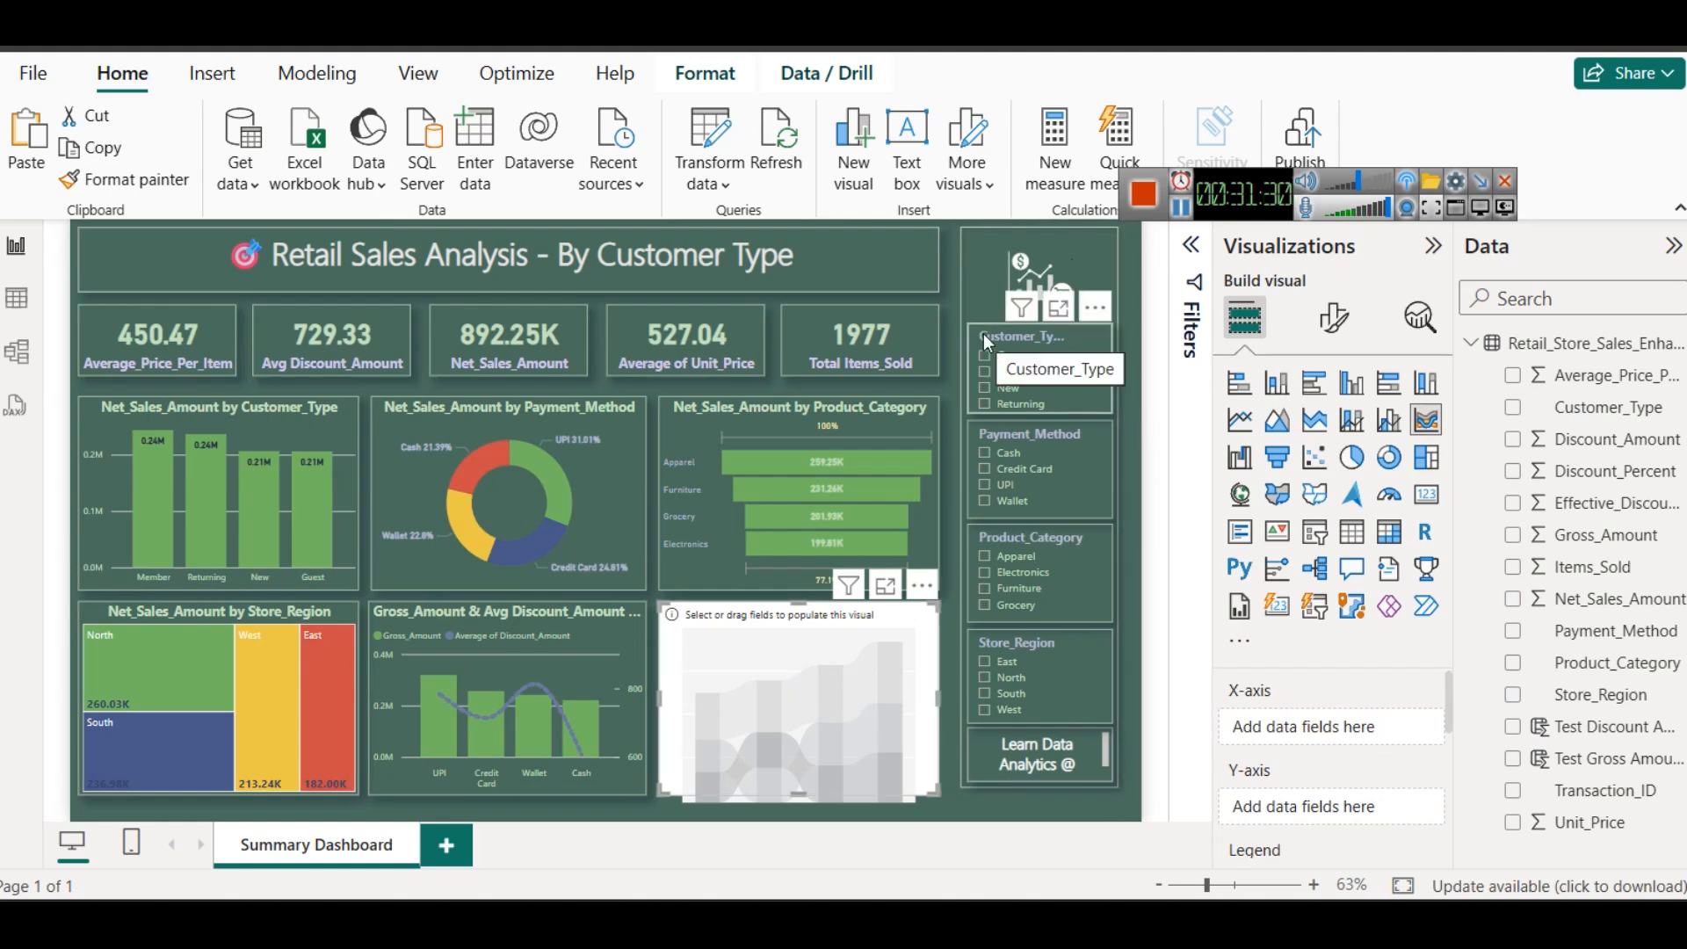
- Assign Customer_Type to the ribbon chart's X-axis and Gross_Amount to its Y-axis
scroll(1263, 772, down, 3)
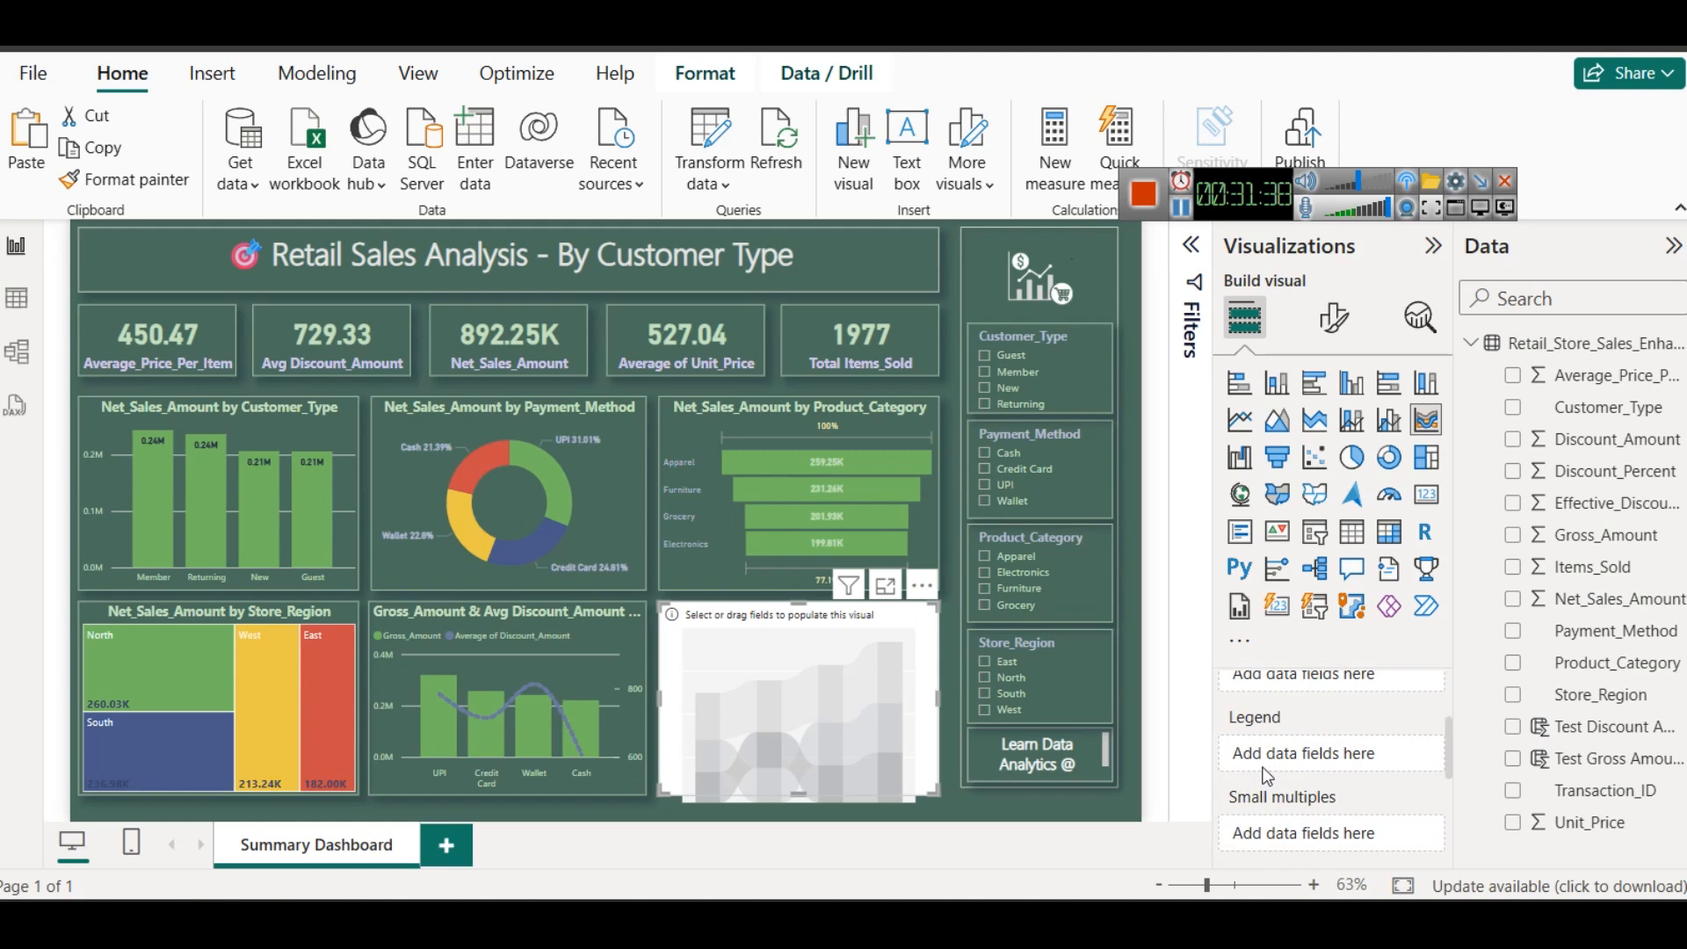
scroll(1266, 775, up, 3)
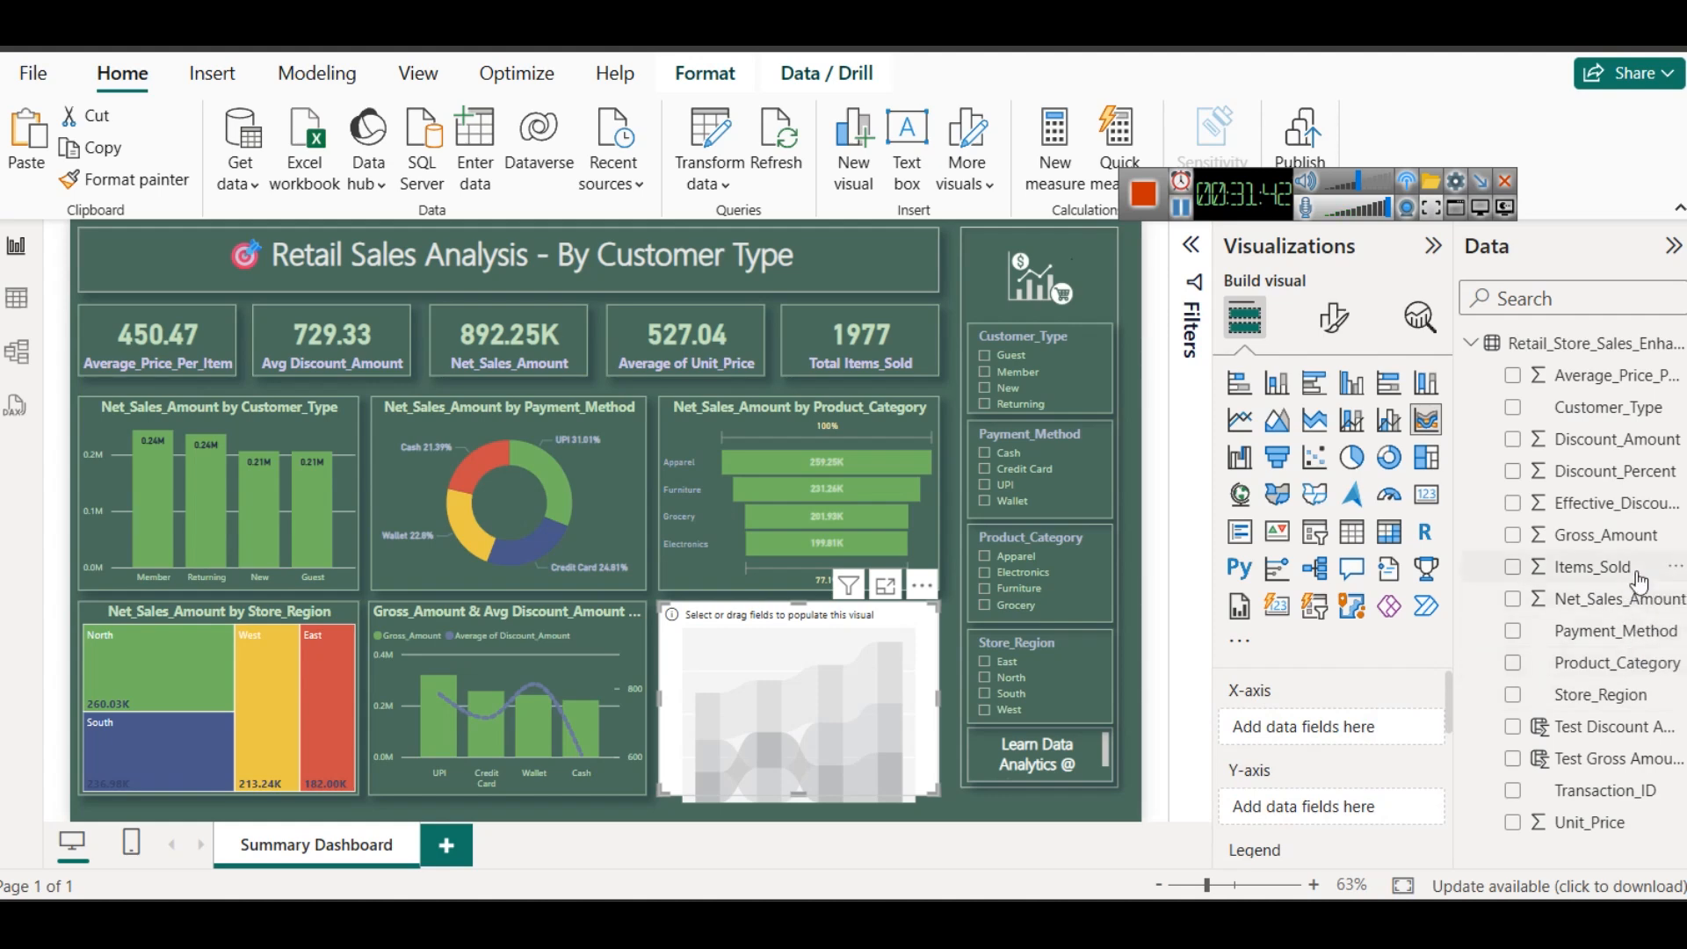
drag(1619, 407, 1380, 731)
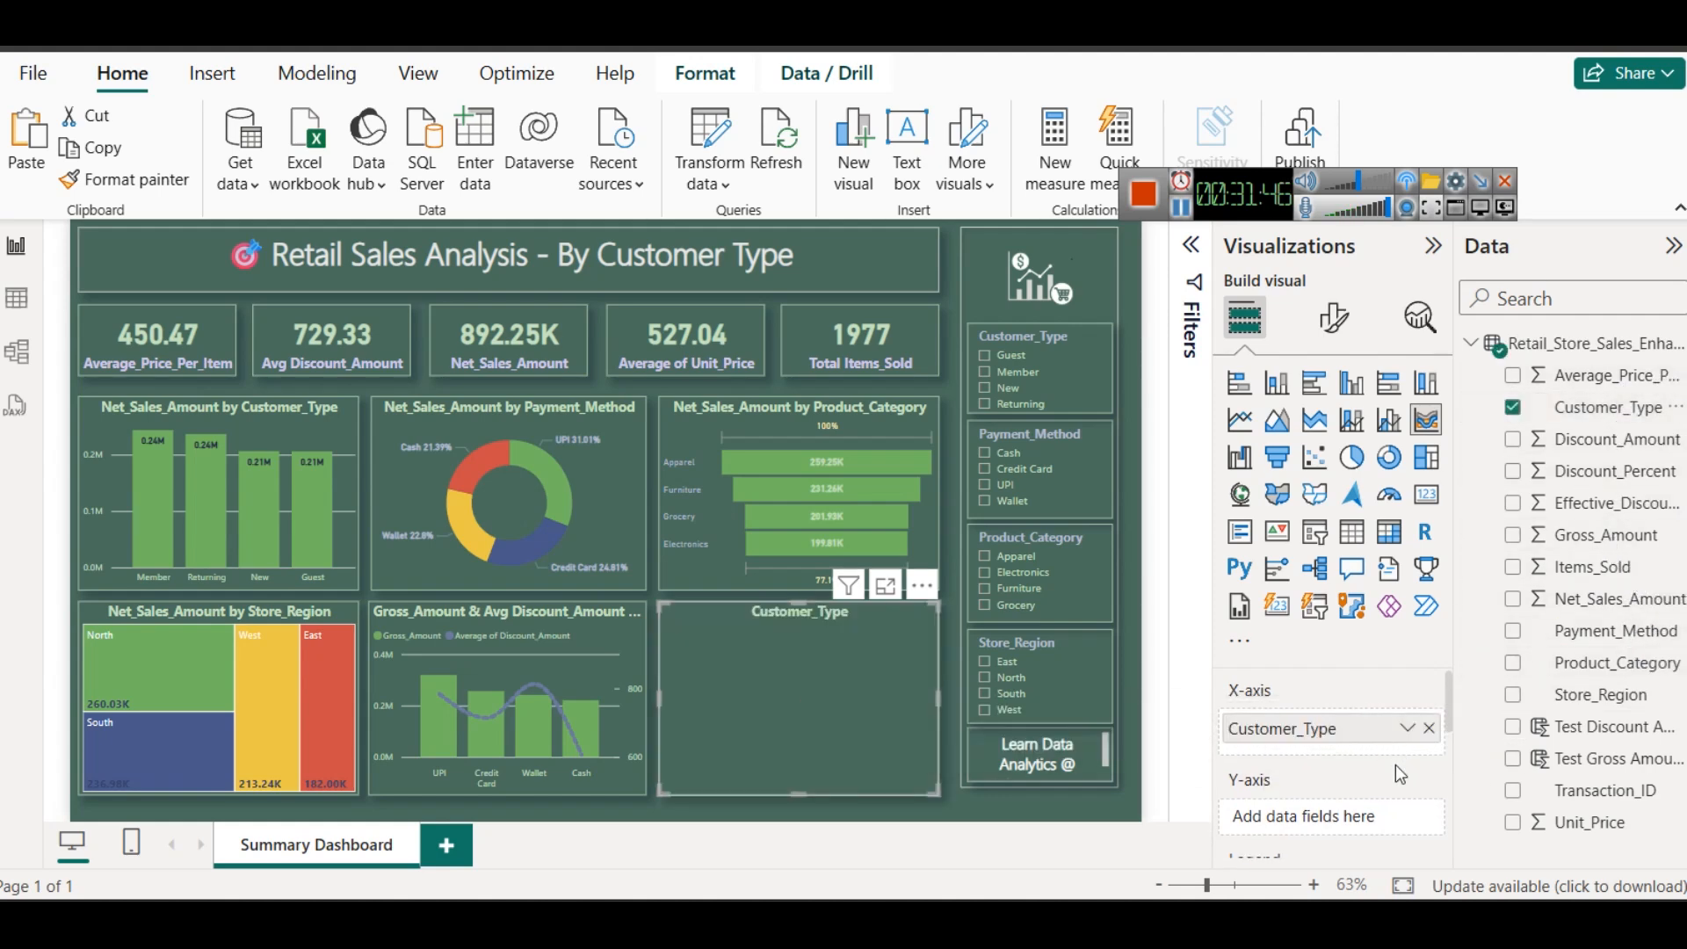
scroll(1370, 787, up, 3)
drag(1606, 535, 1340, 816)
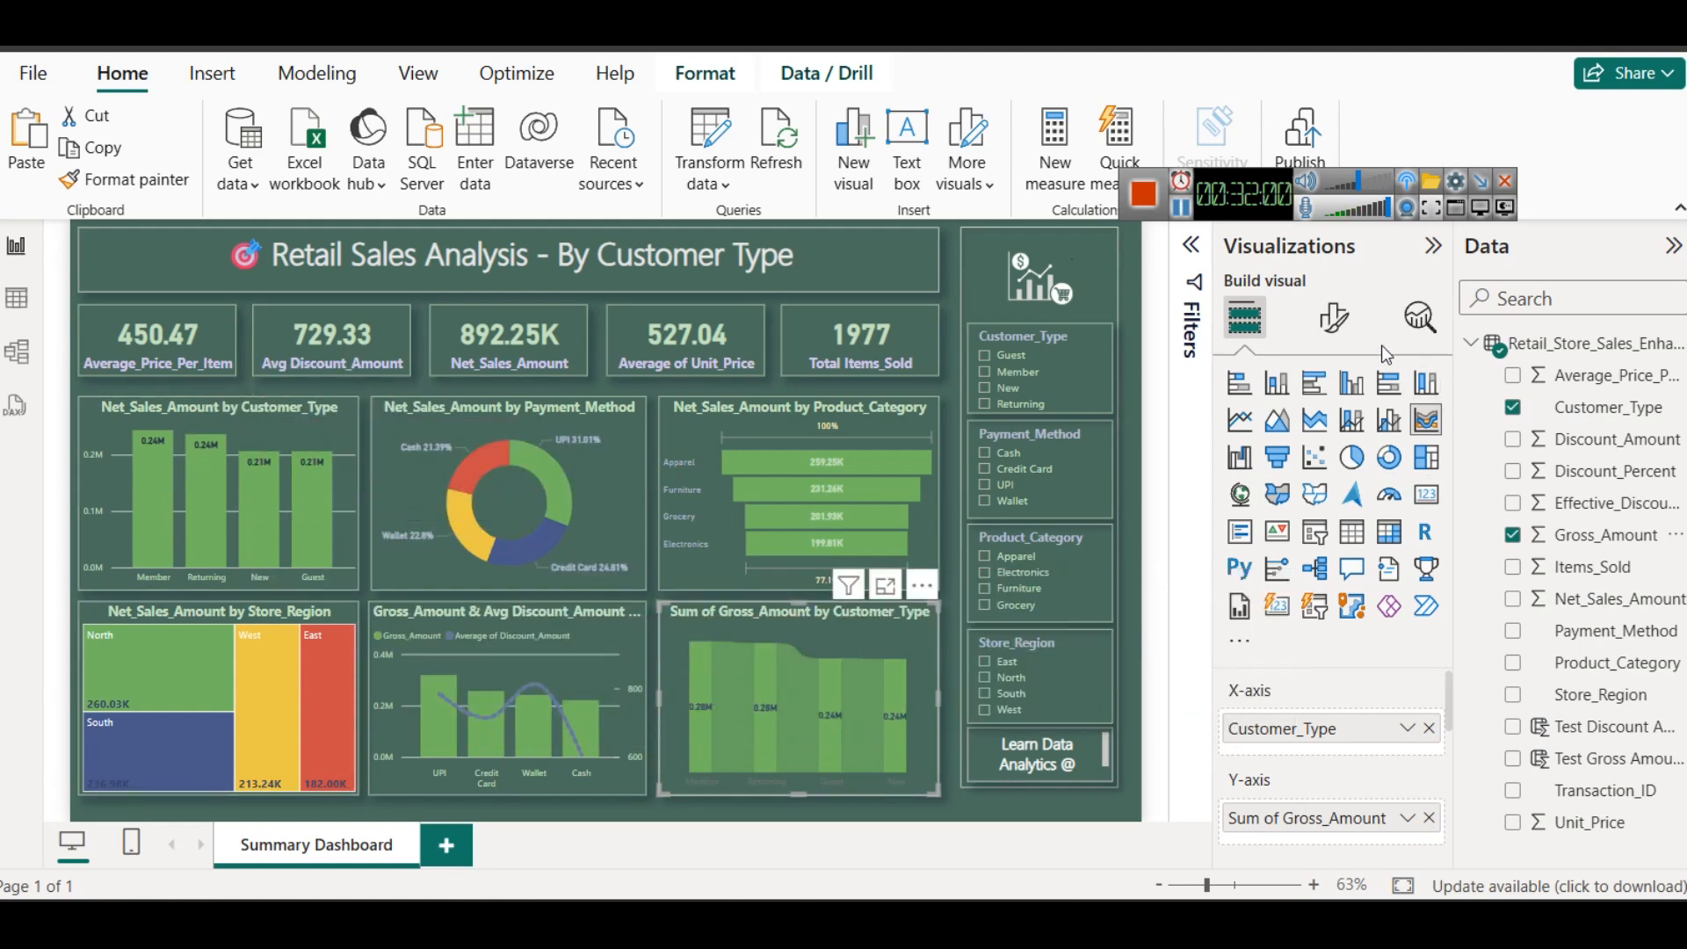
- Set the ribbon chart's X-axis label color to light green
click(1334, 318)
click(1302, 523)
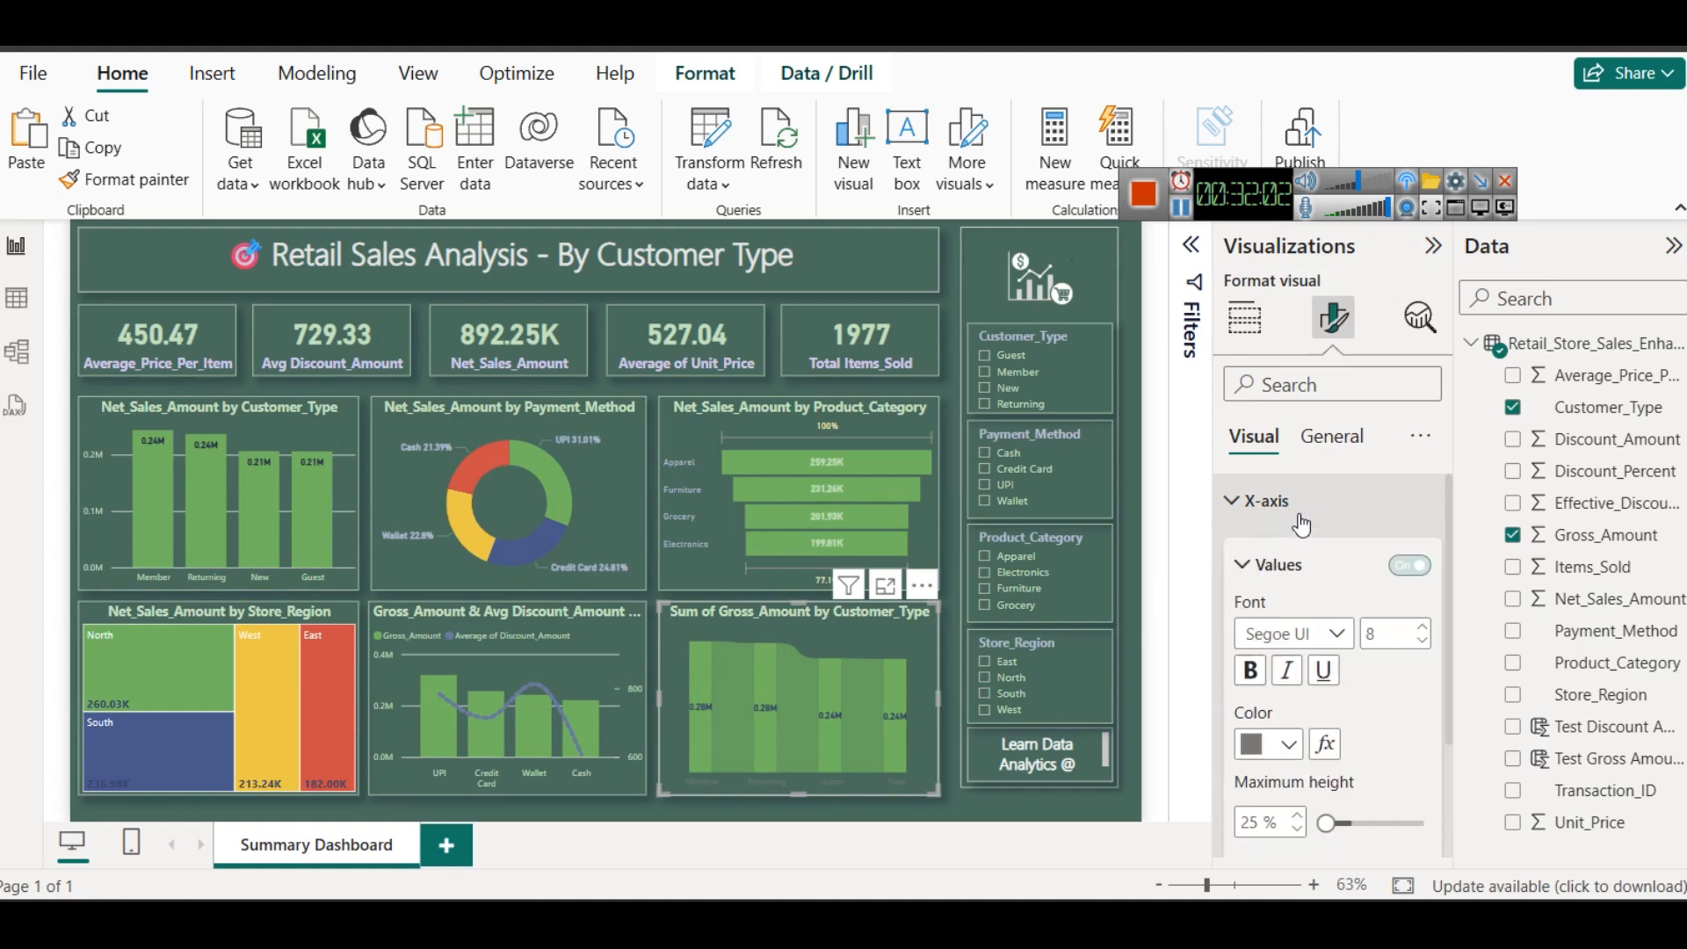
click(1266, 752)
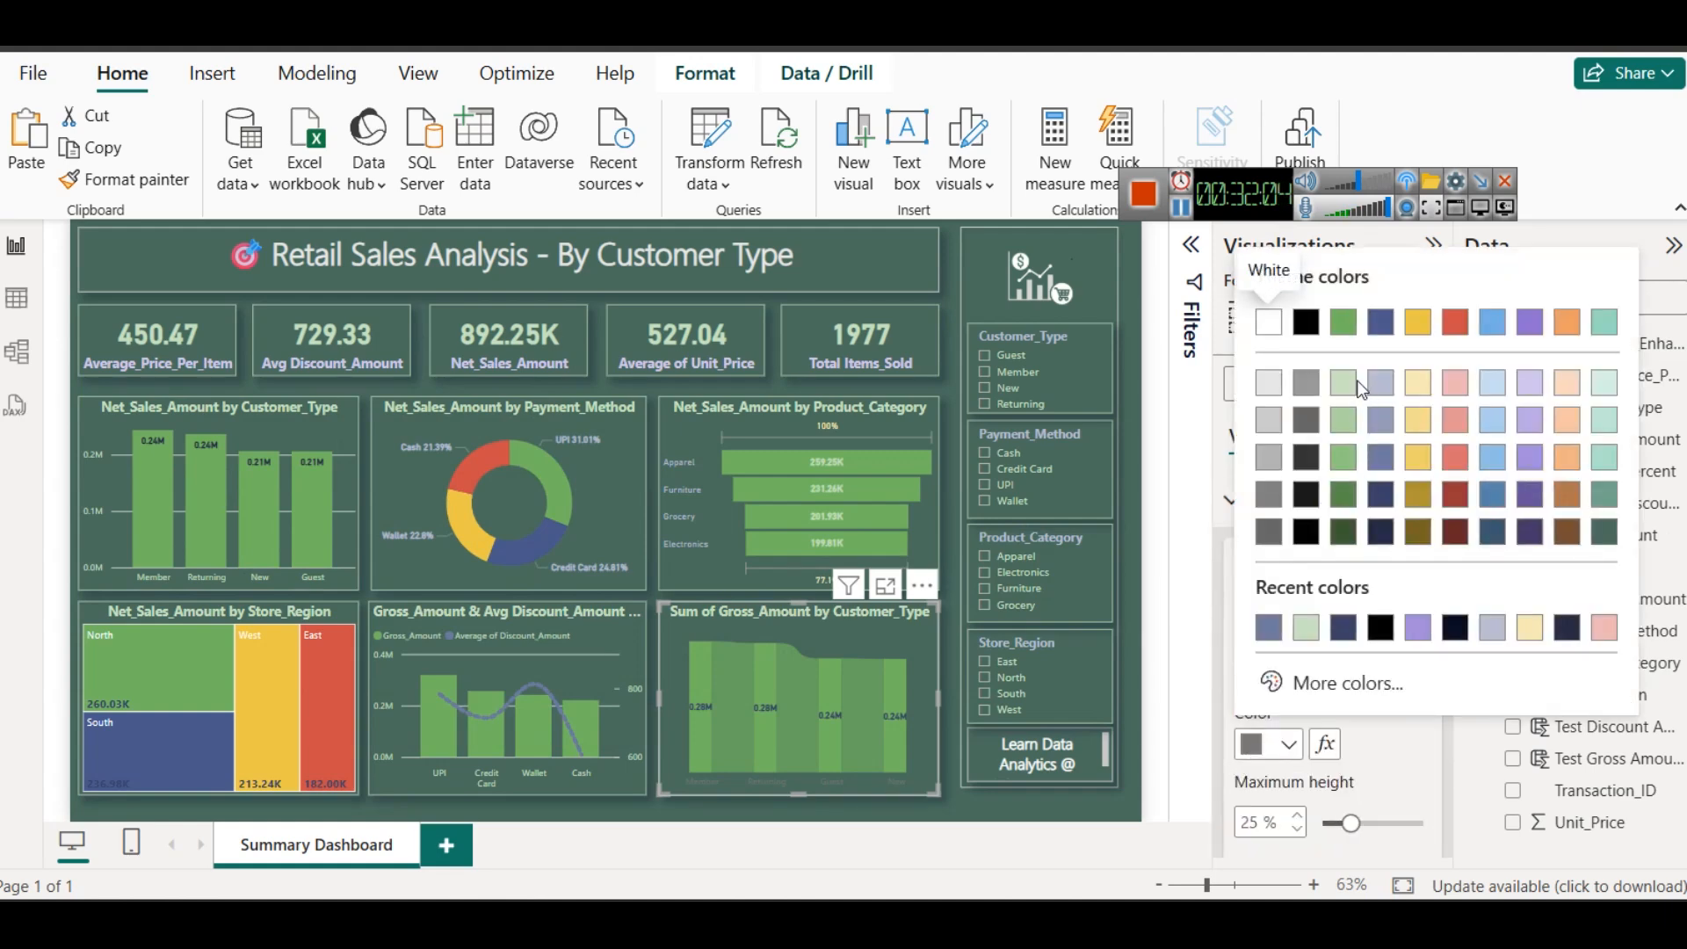
click(1354, 377)
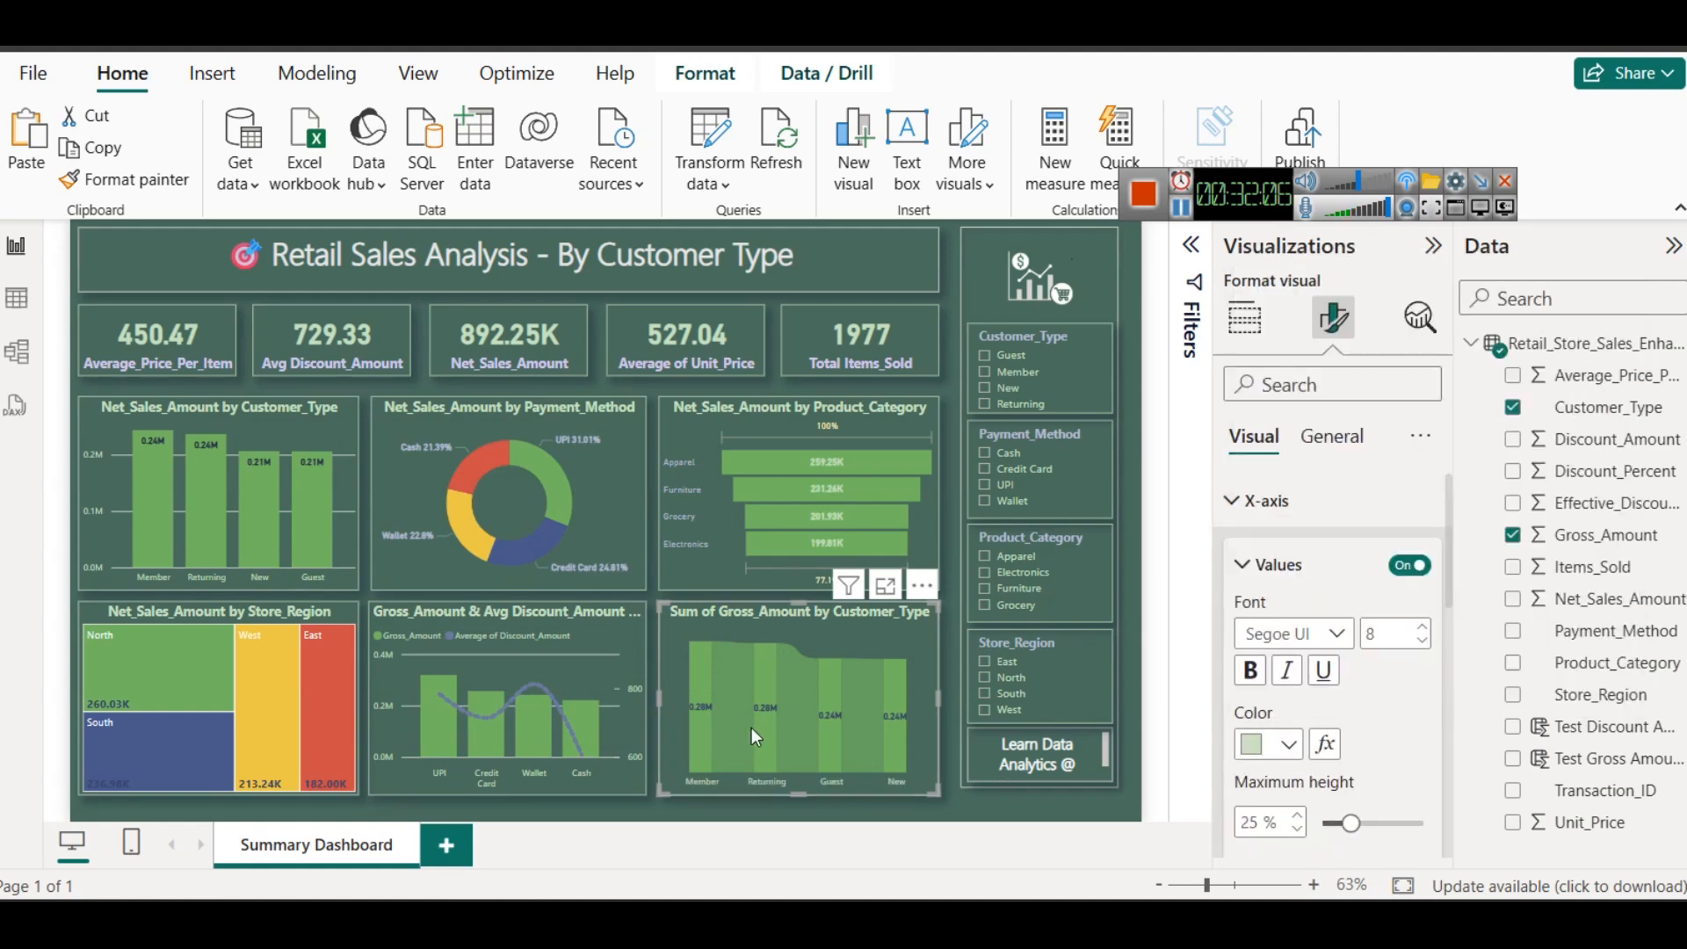
- Split the ribbon chart by product category by adding Product_Category as its legend
mouse_move(764, 738)
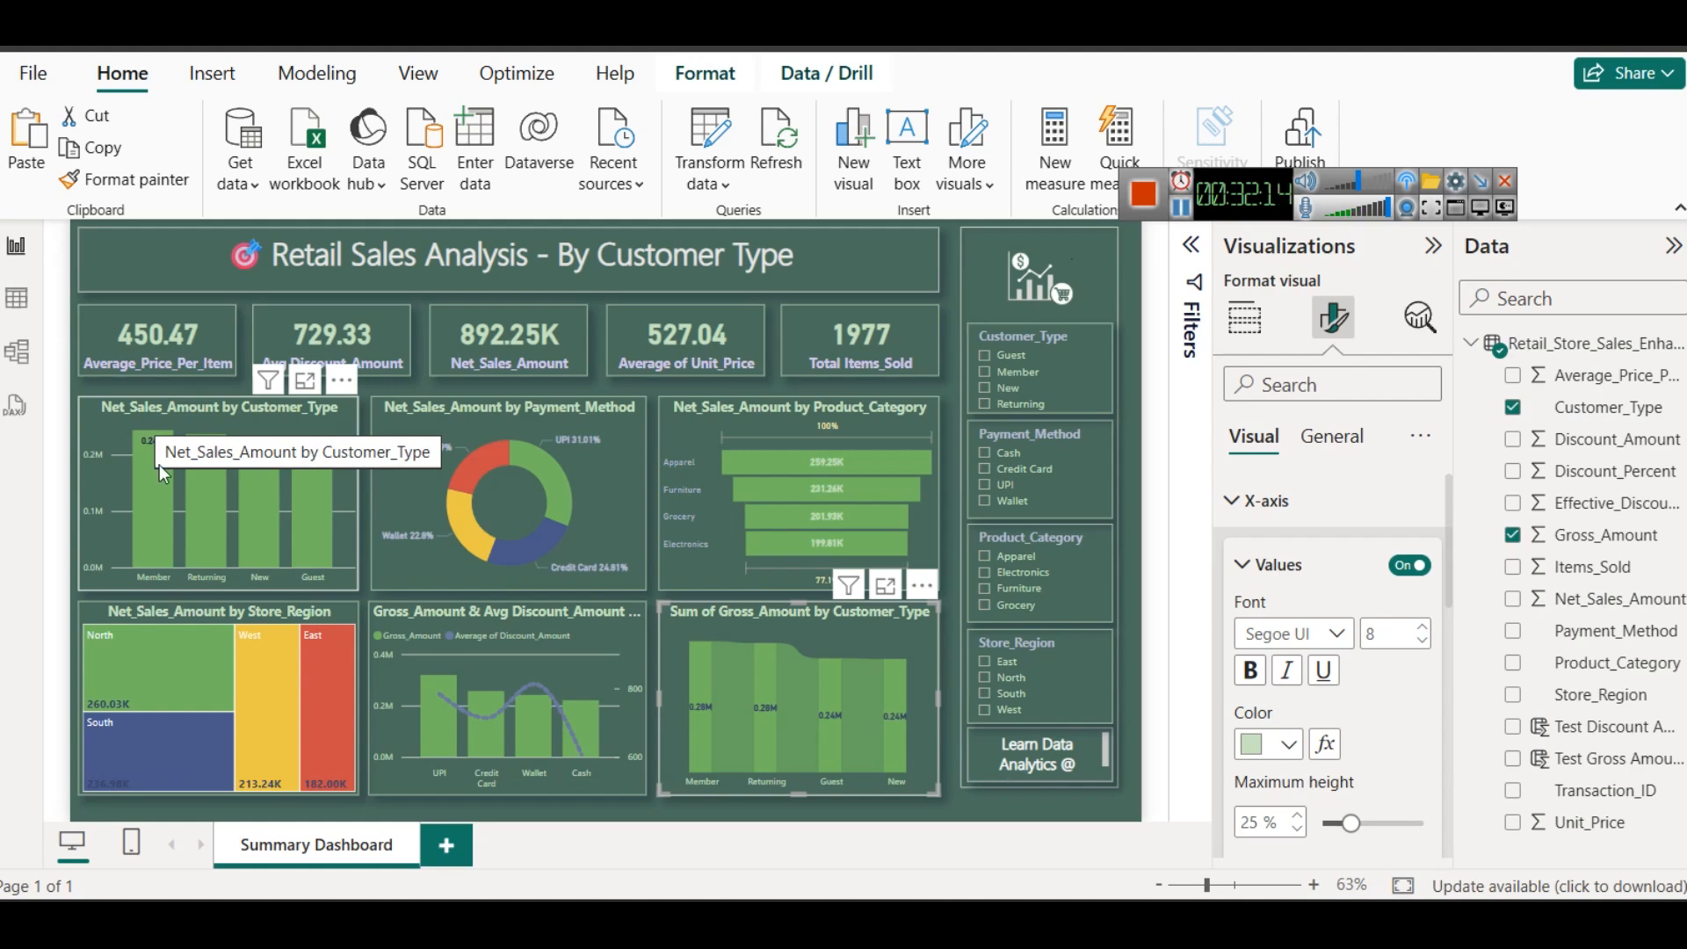
mouse_move(741, 647)
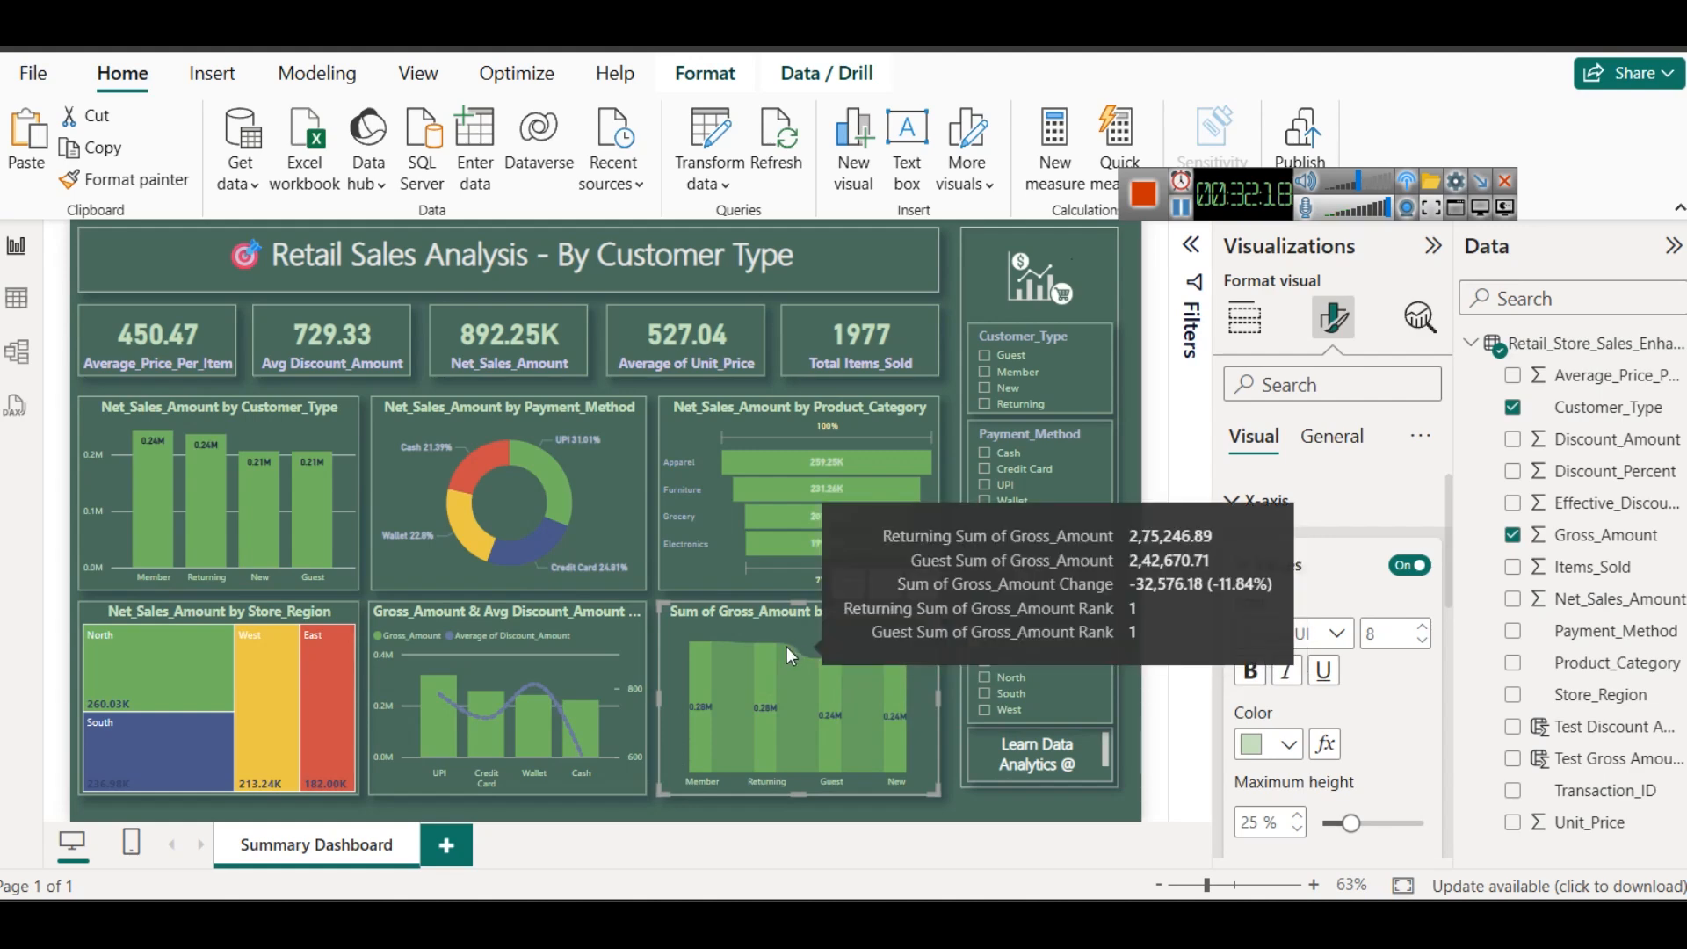
click(1246, 331)
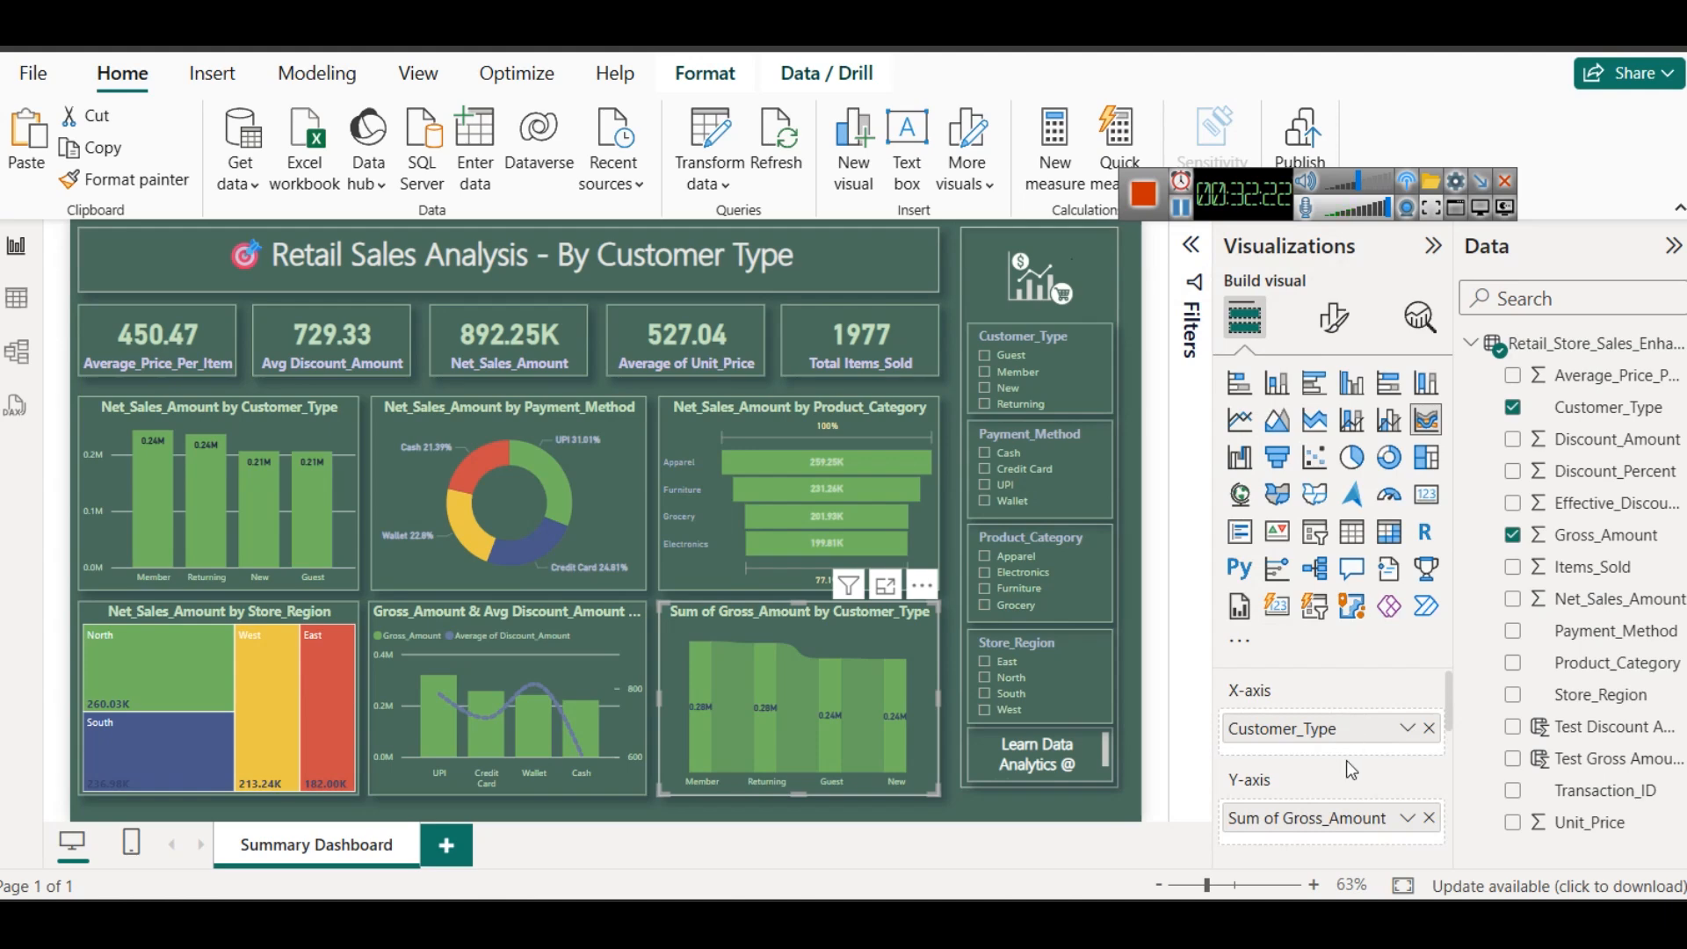
scroll(1346, 761, down, 3)
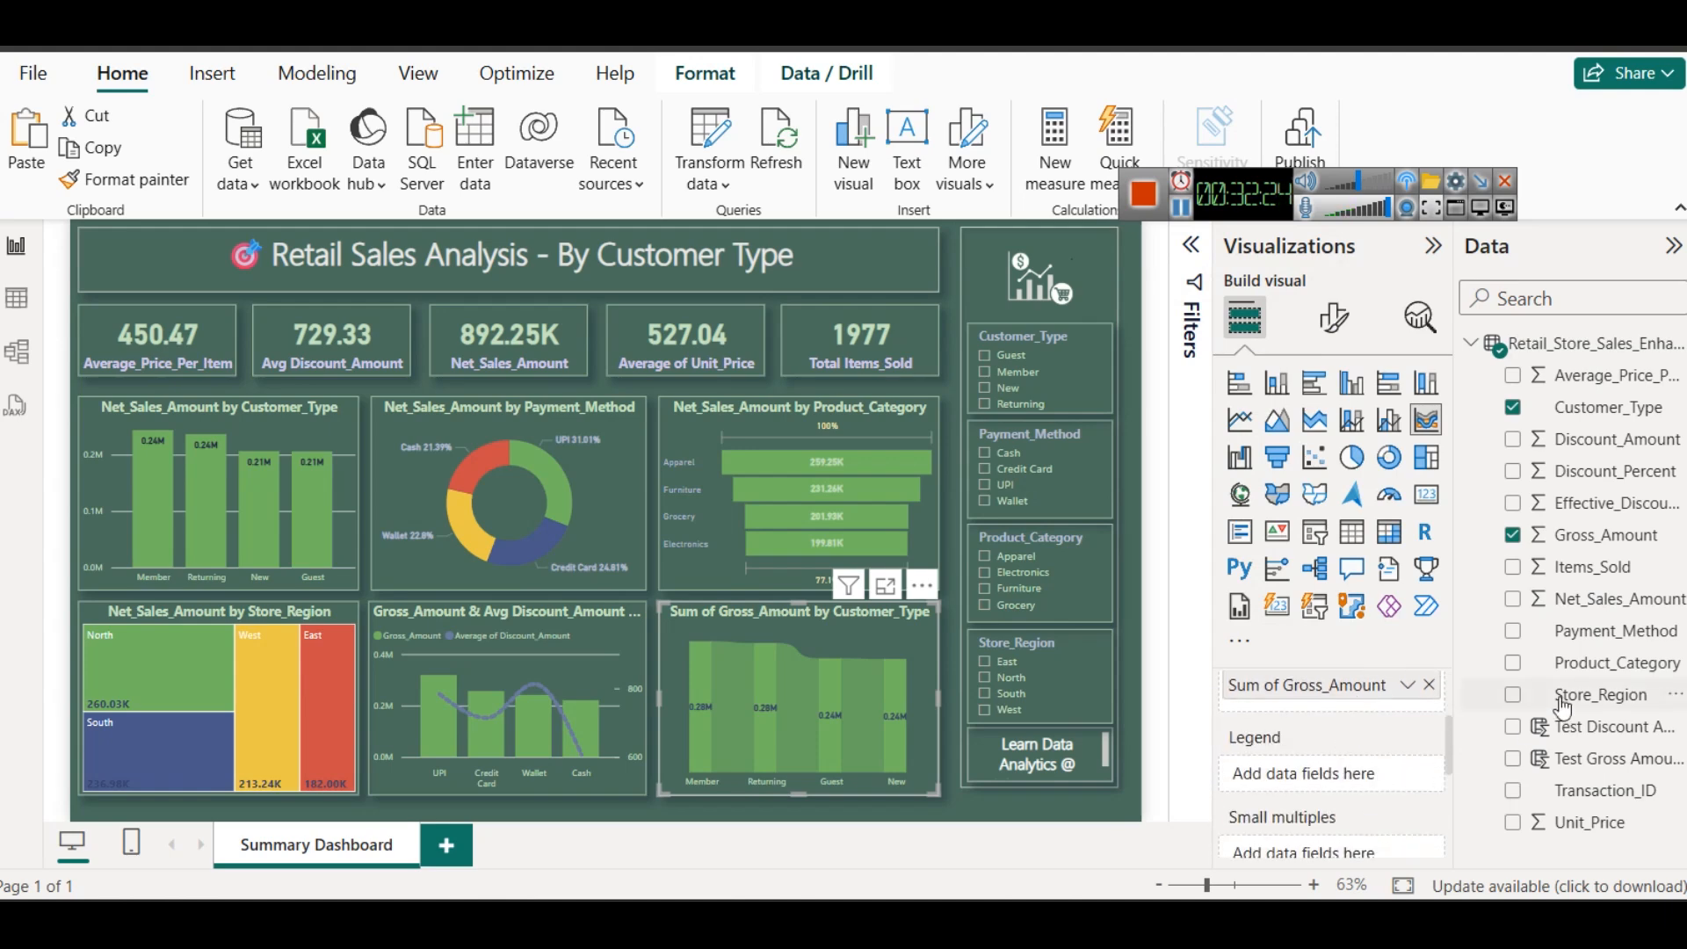
drag(1617, 665, 1338, 770)
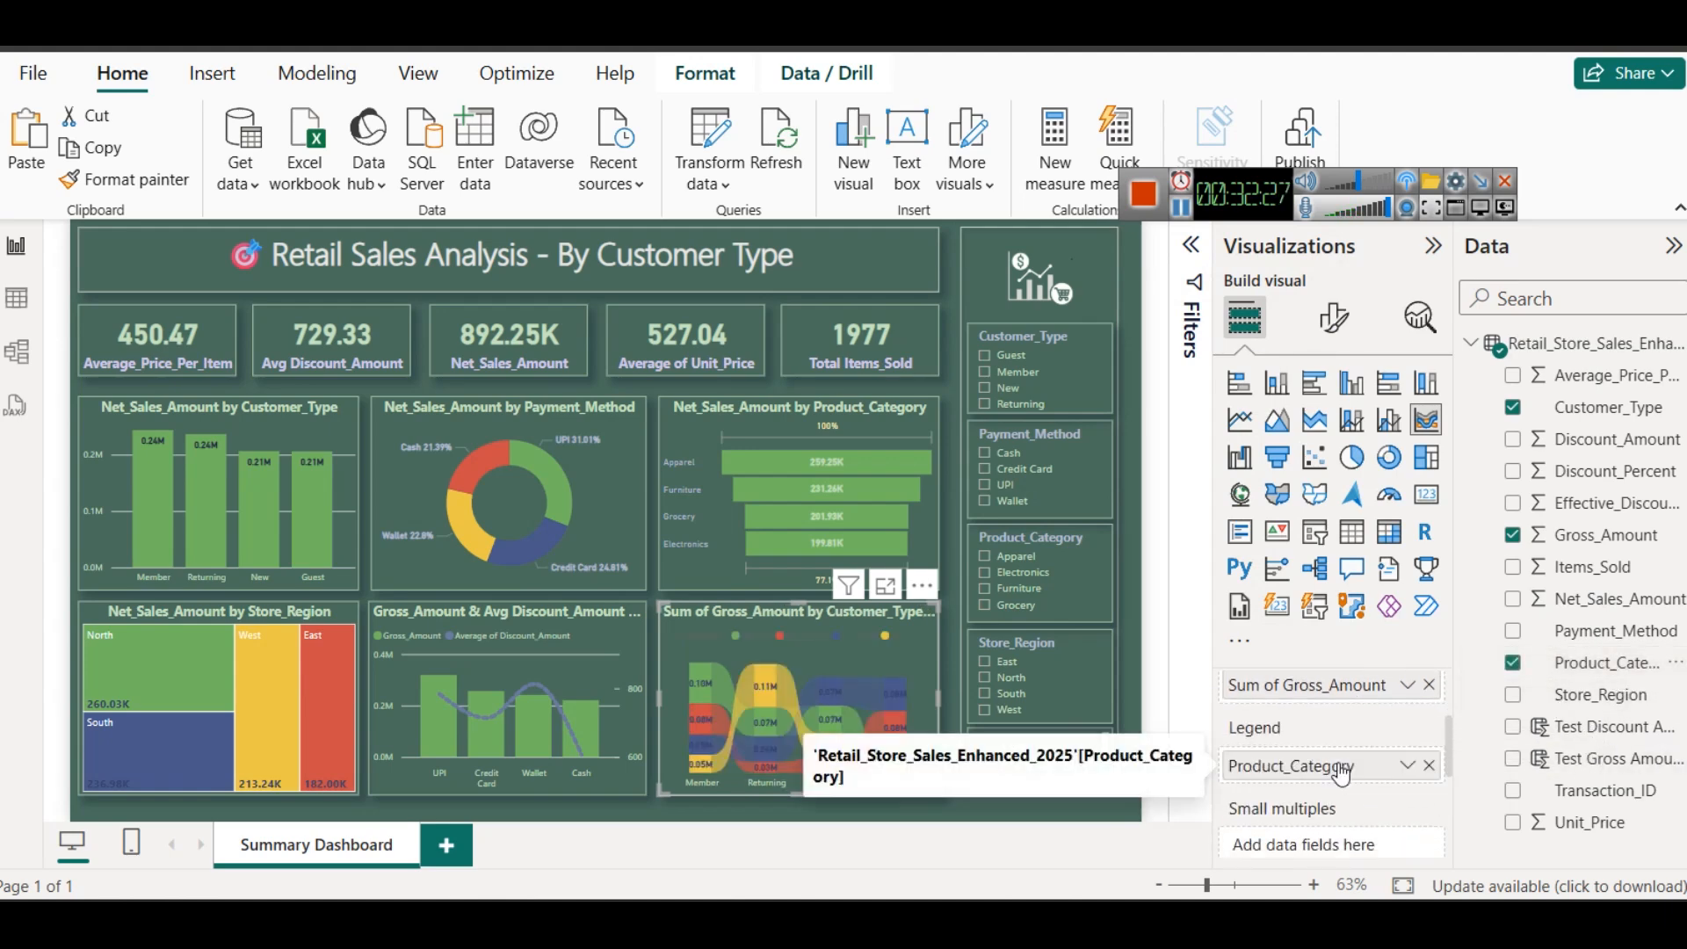
- Examine the ribbon chart's gross amounts per customer type and product category in focus mode, and return to the report
click(884, 585)
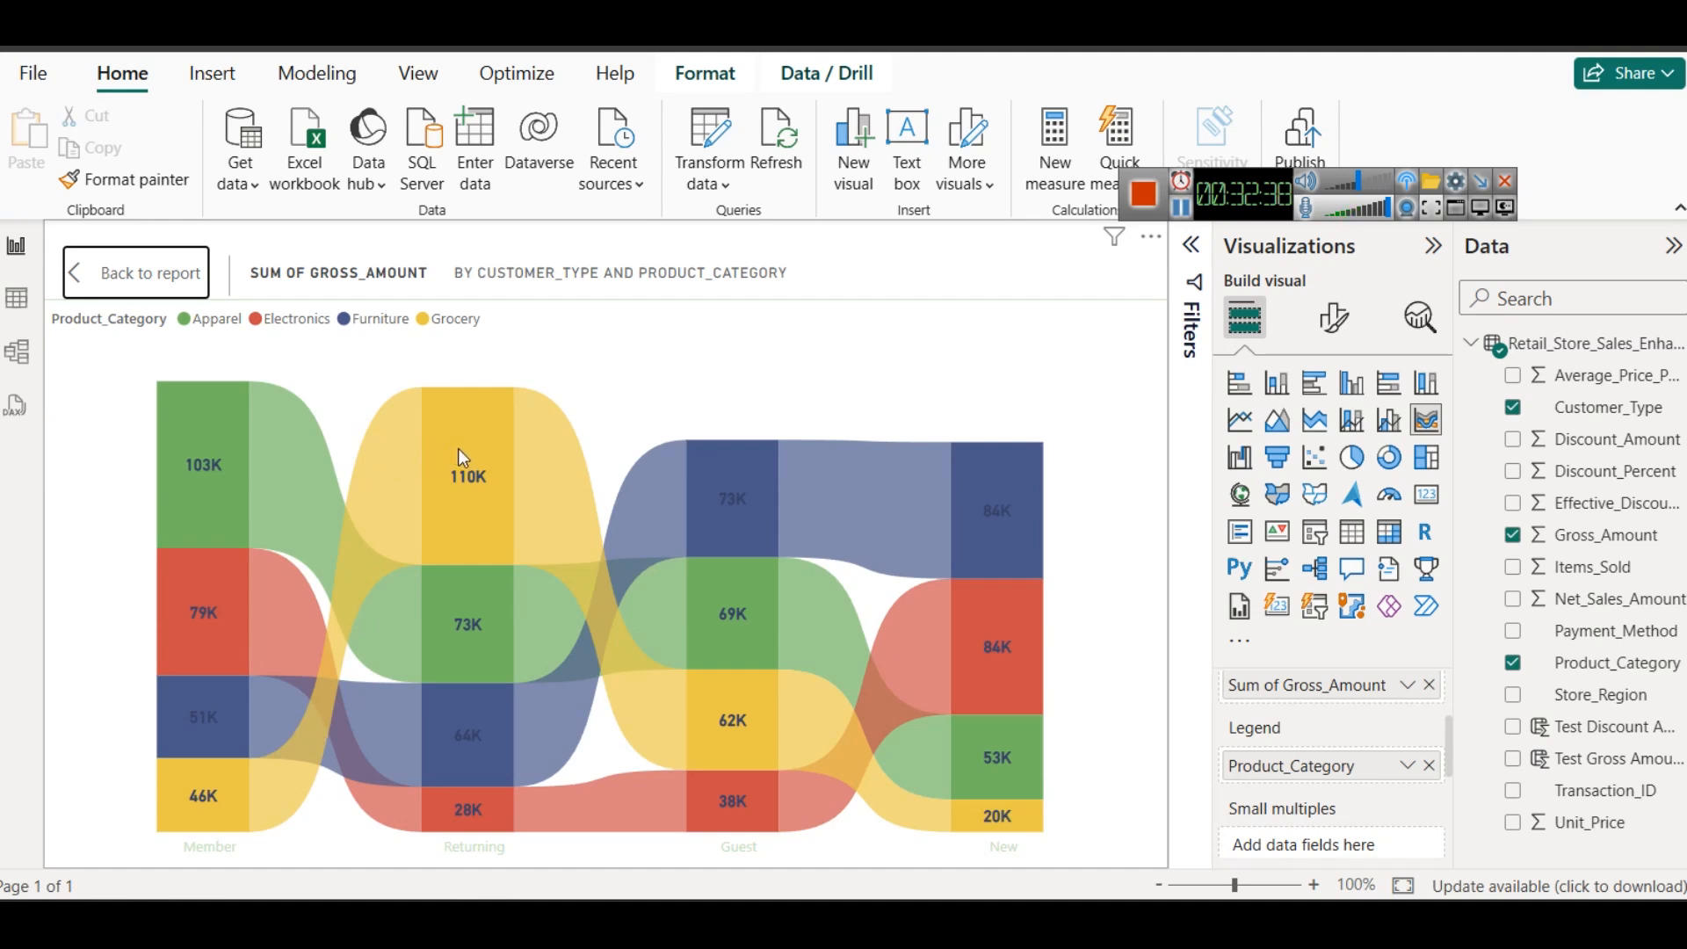
mouse_move(459, 457)
mouse_move(235, 460)
mouse_move(991, 525)
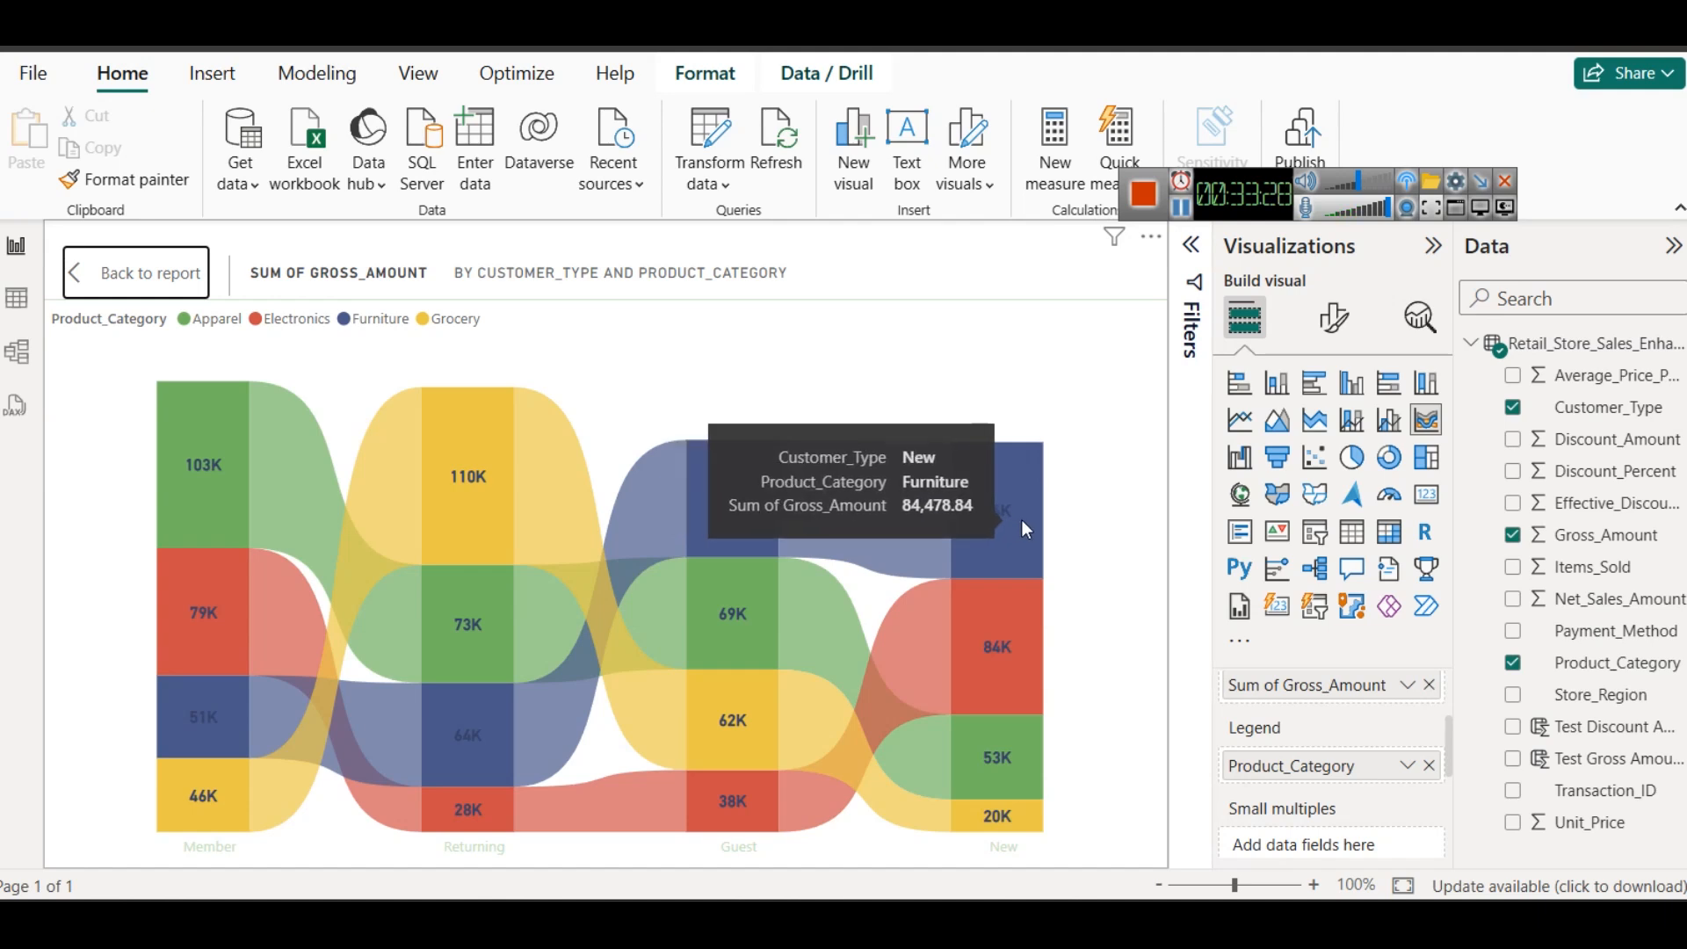
mouse_move(1008, 615)
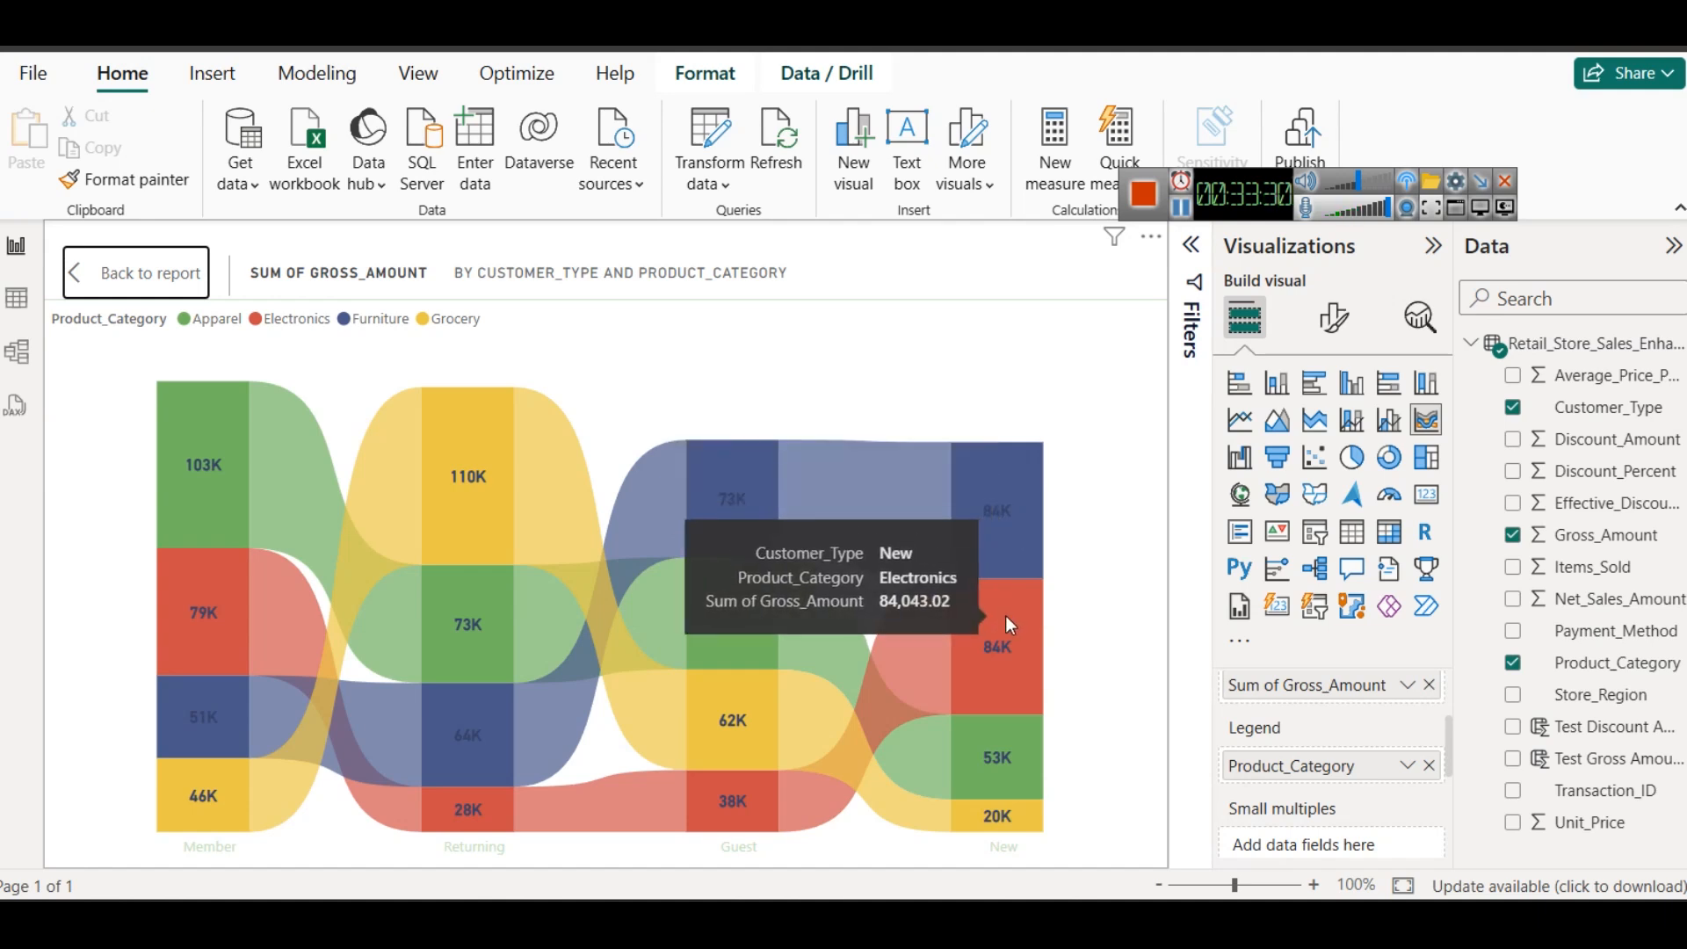
mouse_move(1005, 818)
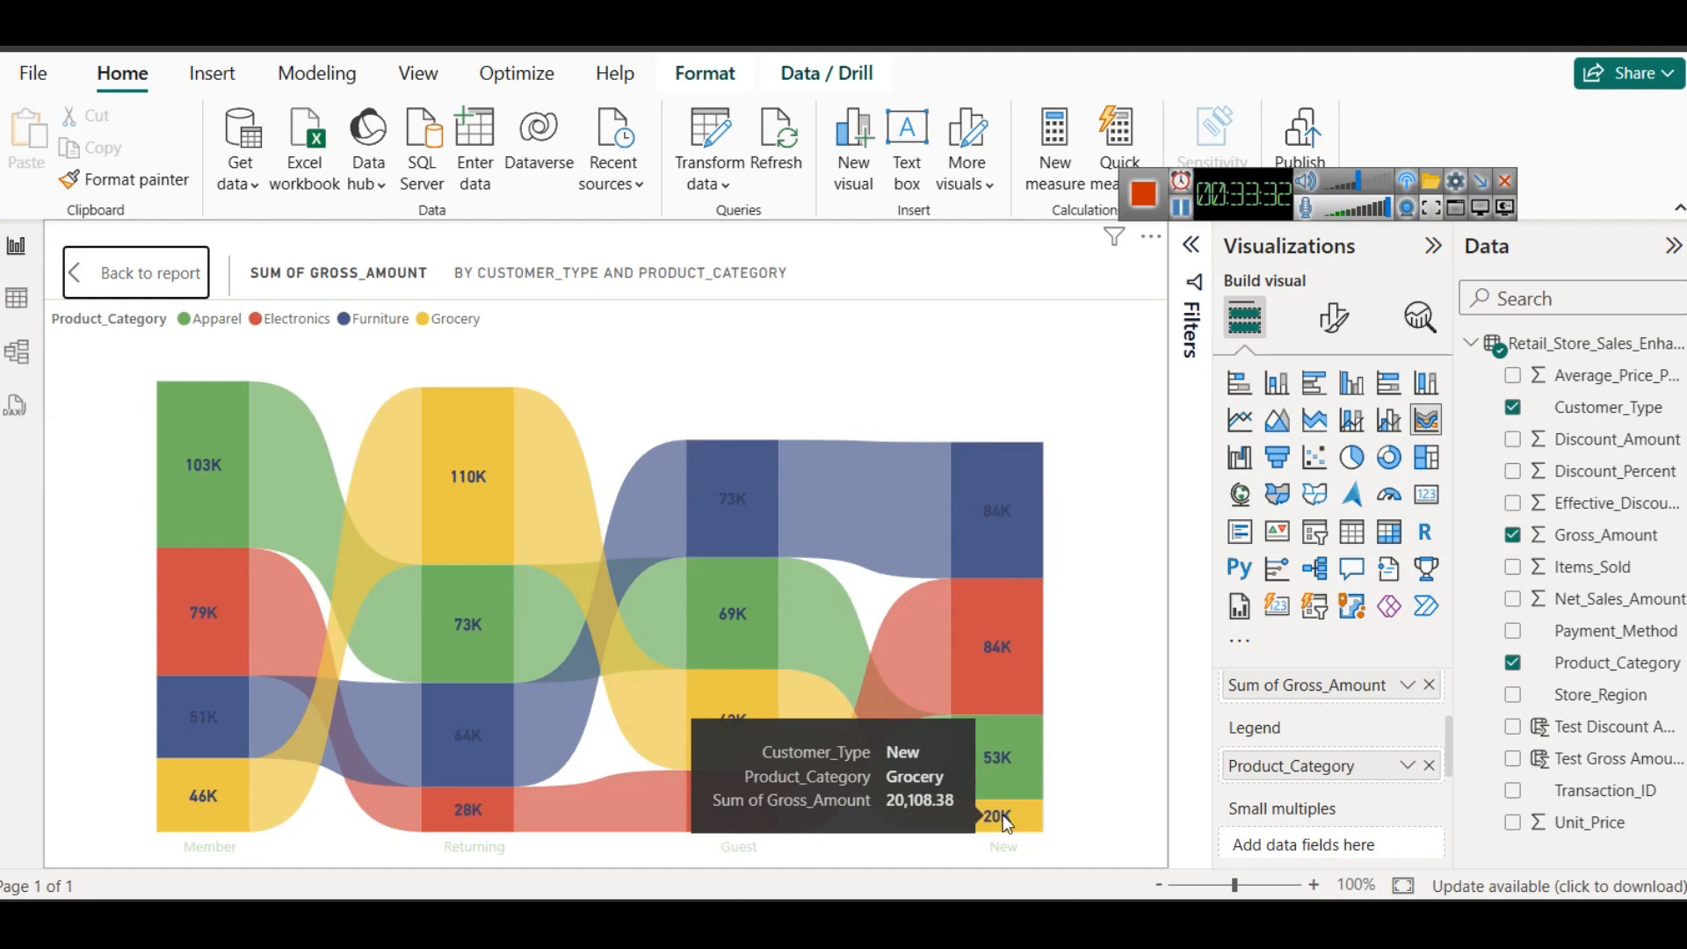
click(88, 273)
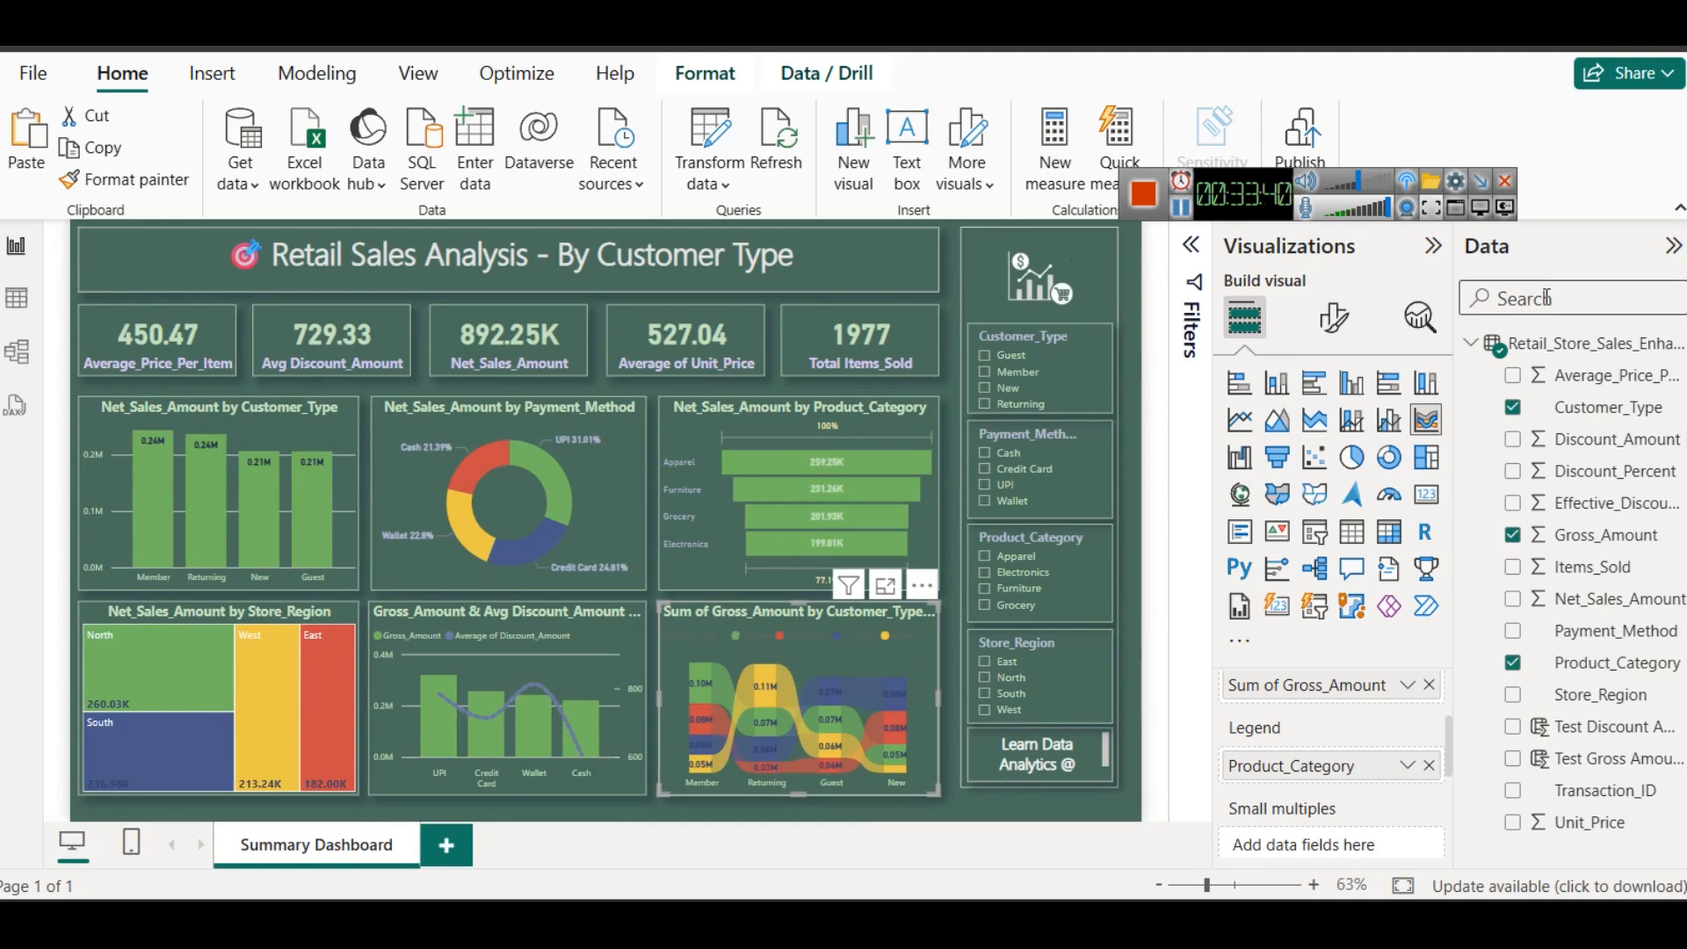
- Place the ribbon chart's legend at the bottom center of the visual
click(1334, 316)
click(1323, 437)
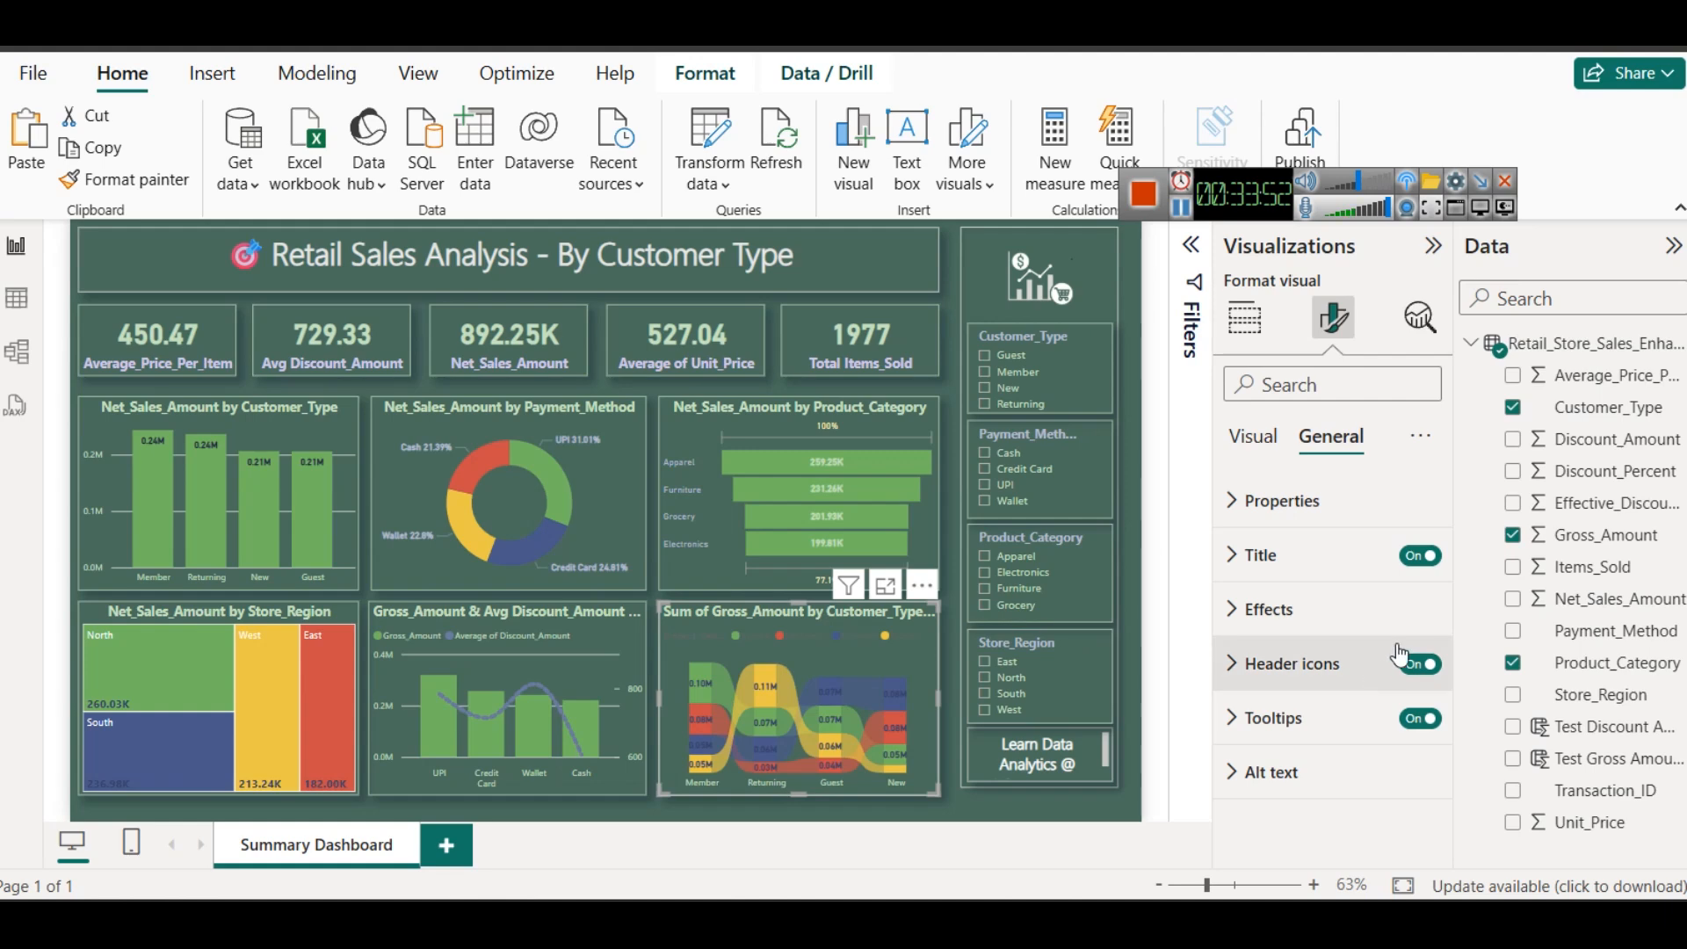
click(1252, 436)
click(1284, 608)
scroll(1299, 681, down, 3)
scroll(1292, 681, up, 2)
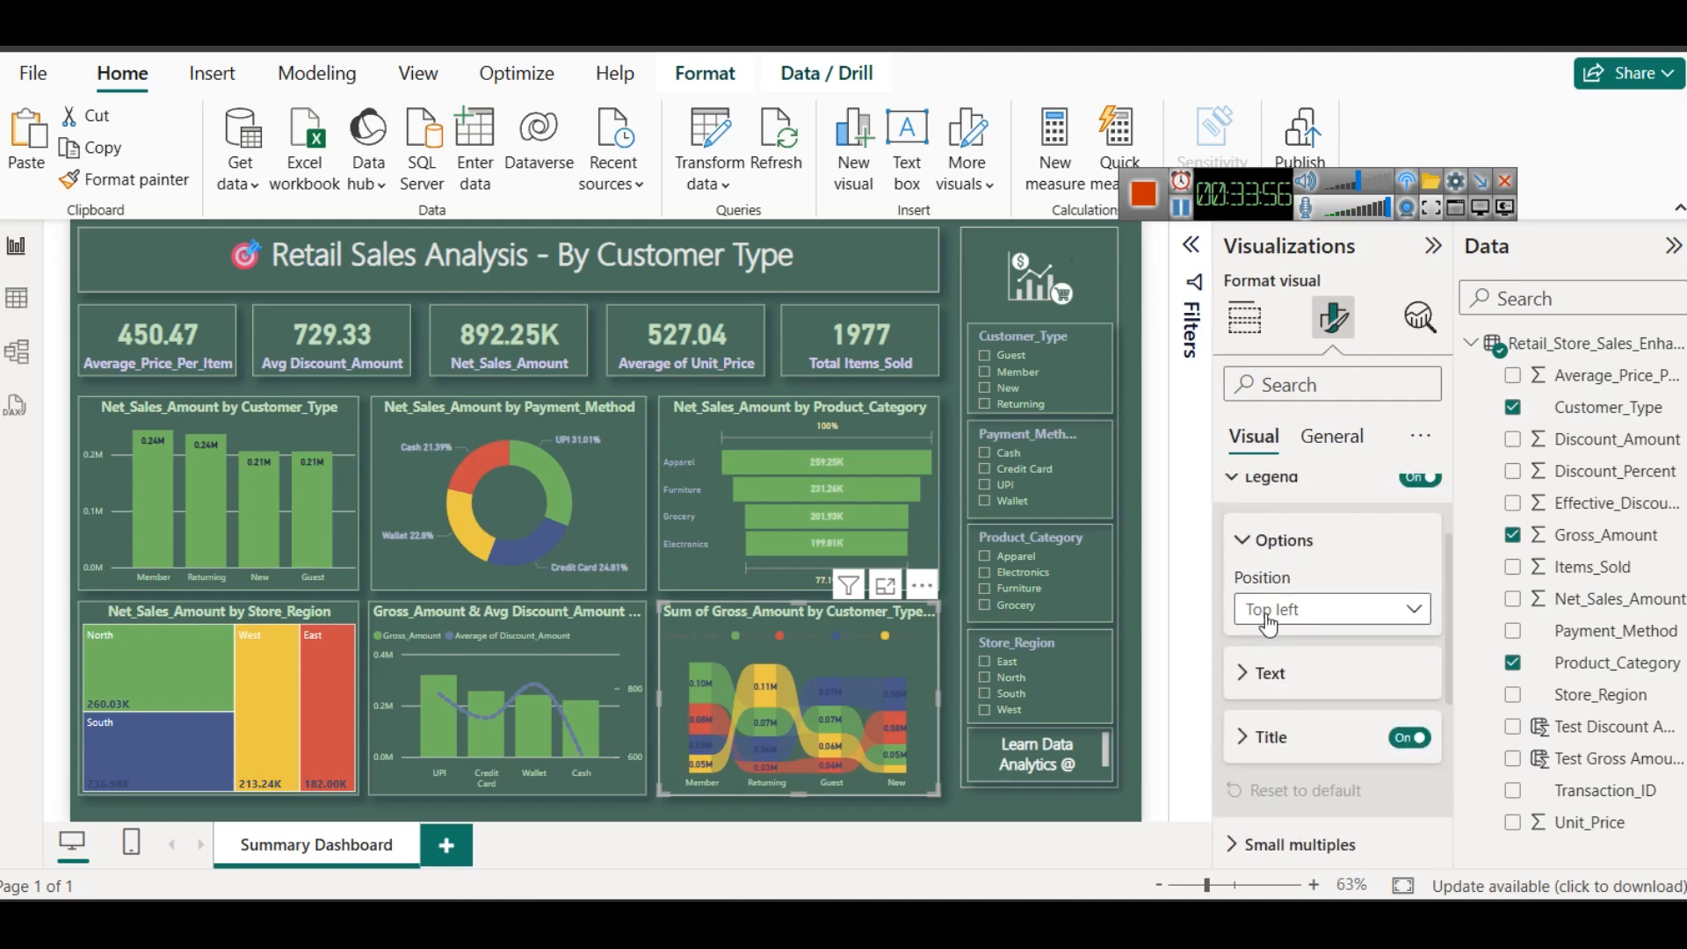
click(1269, 612)
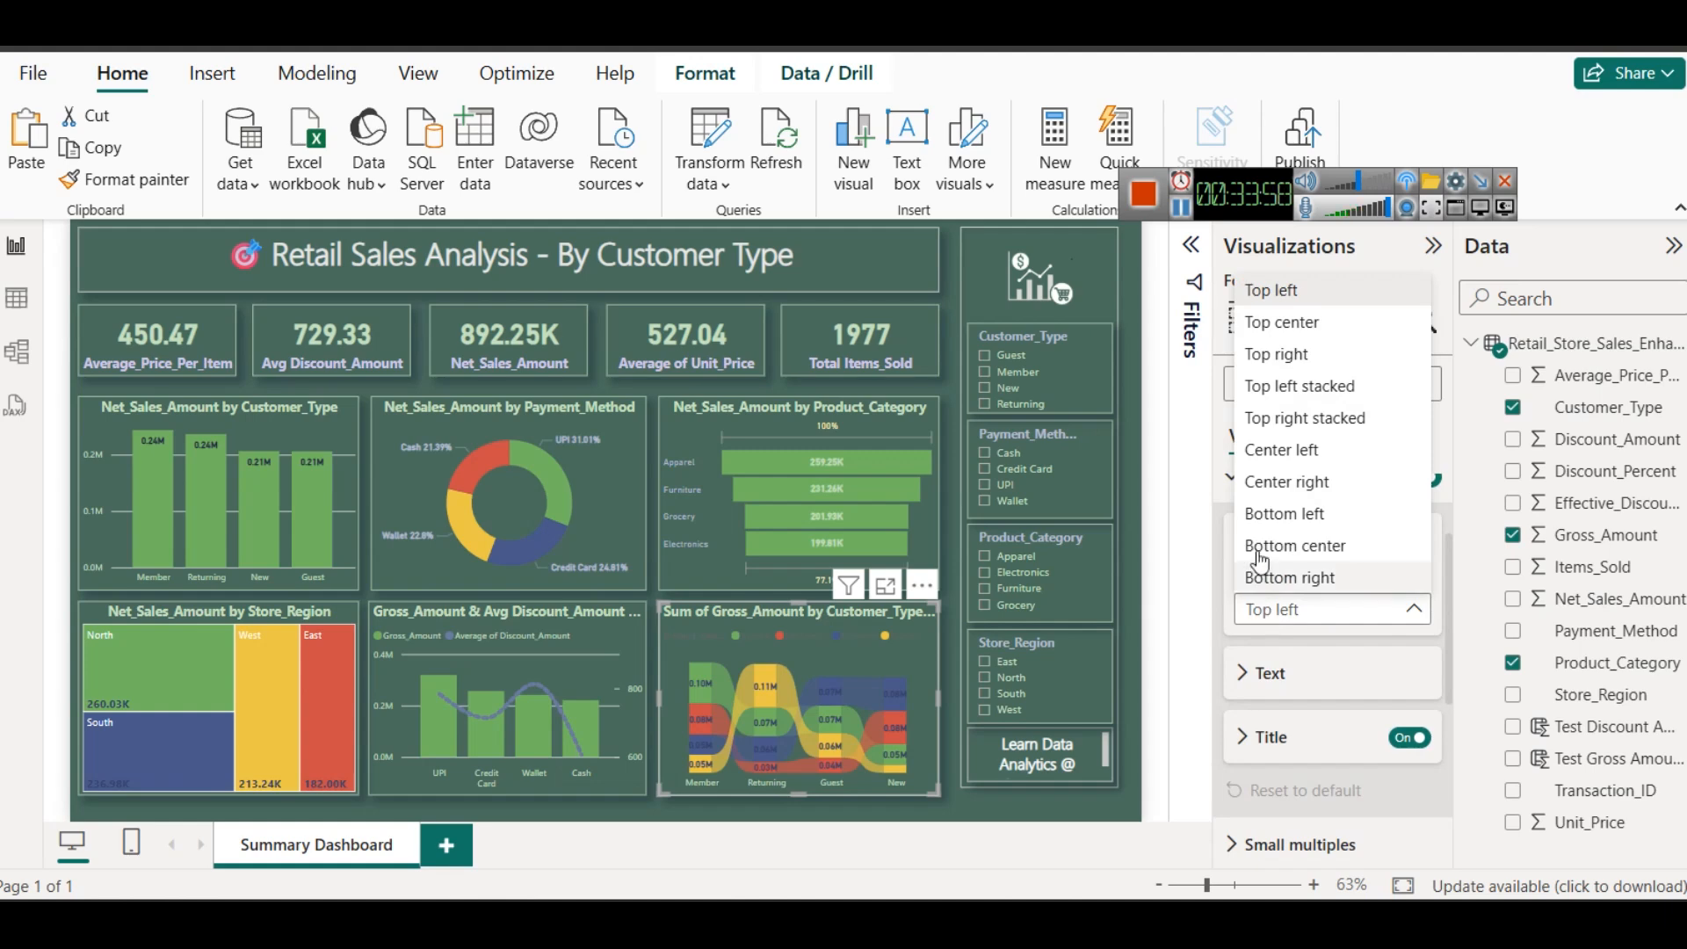
click(1301, 547)
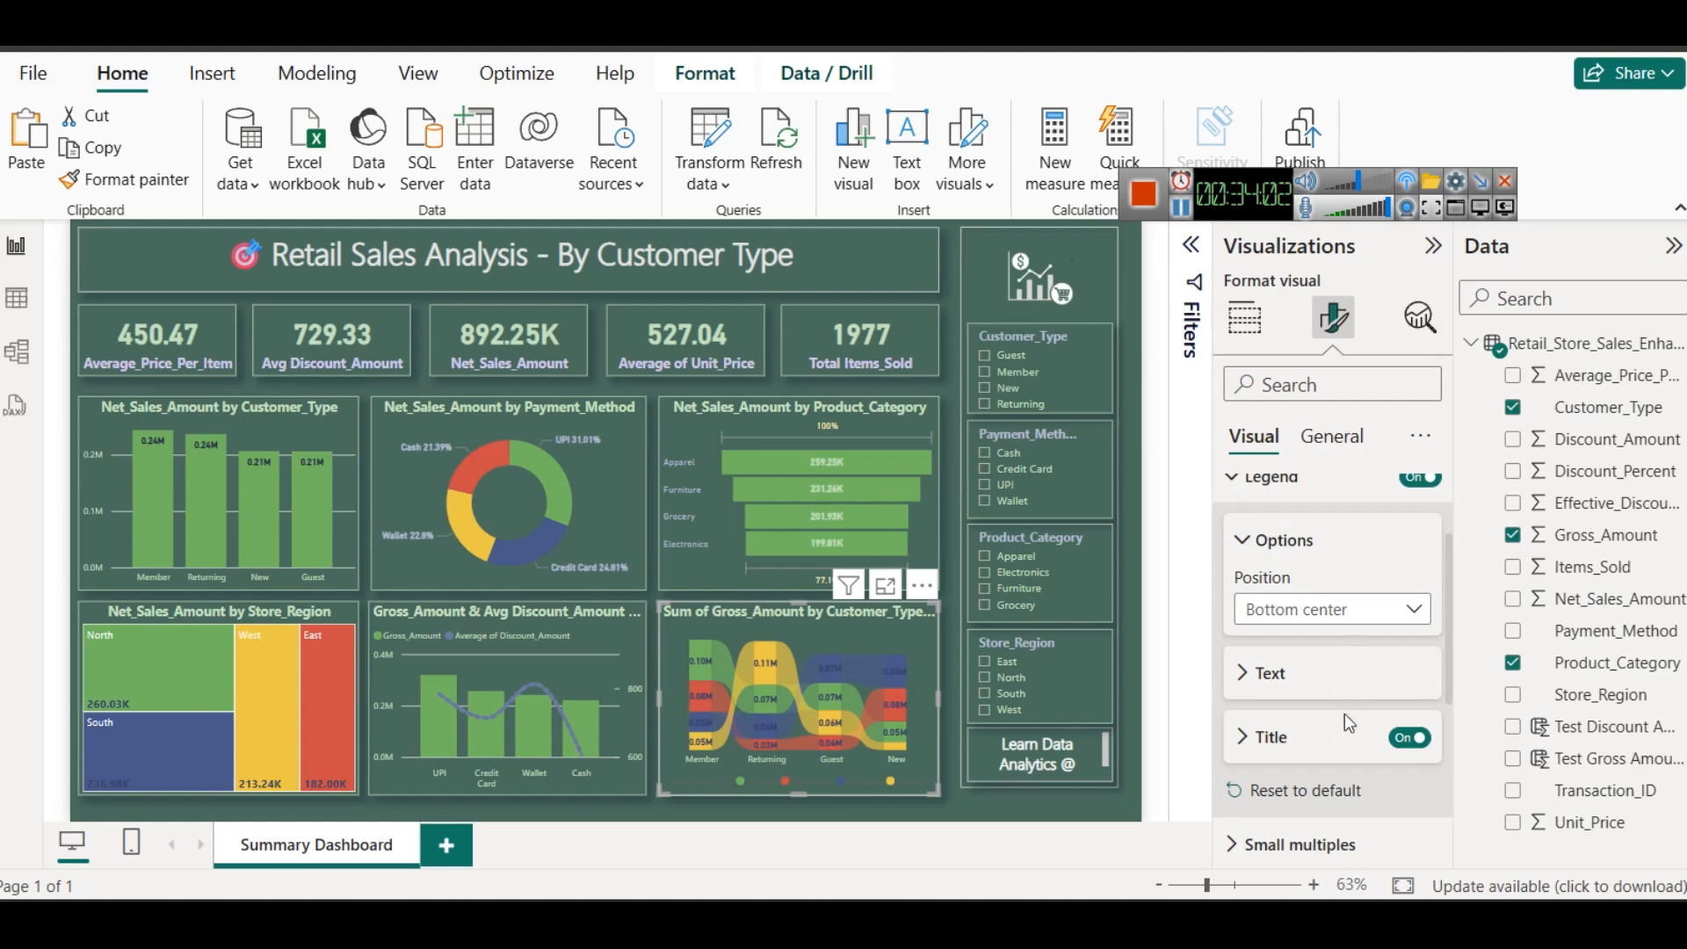
- Set the ribbon chart's legend text color to the recently used light green
click(1274, 672)
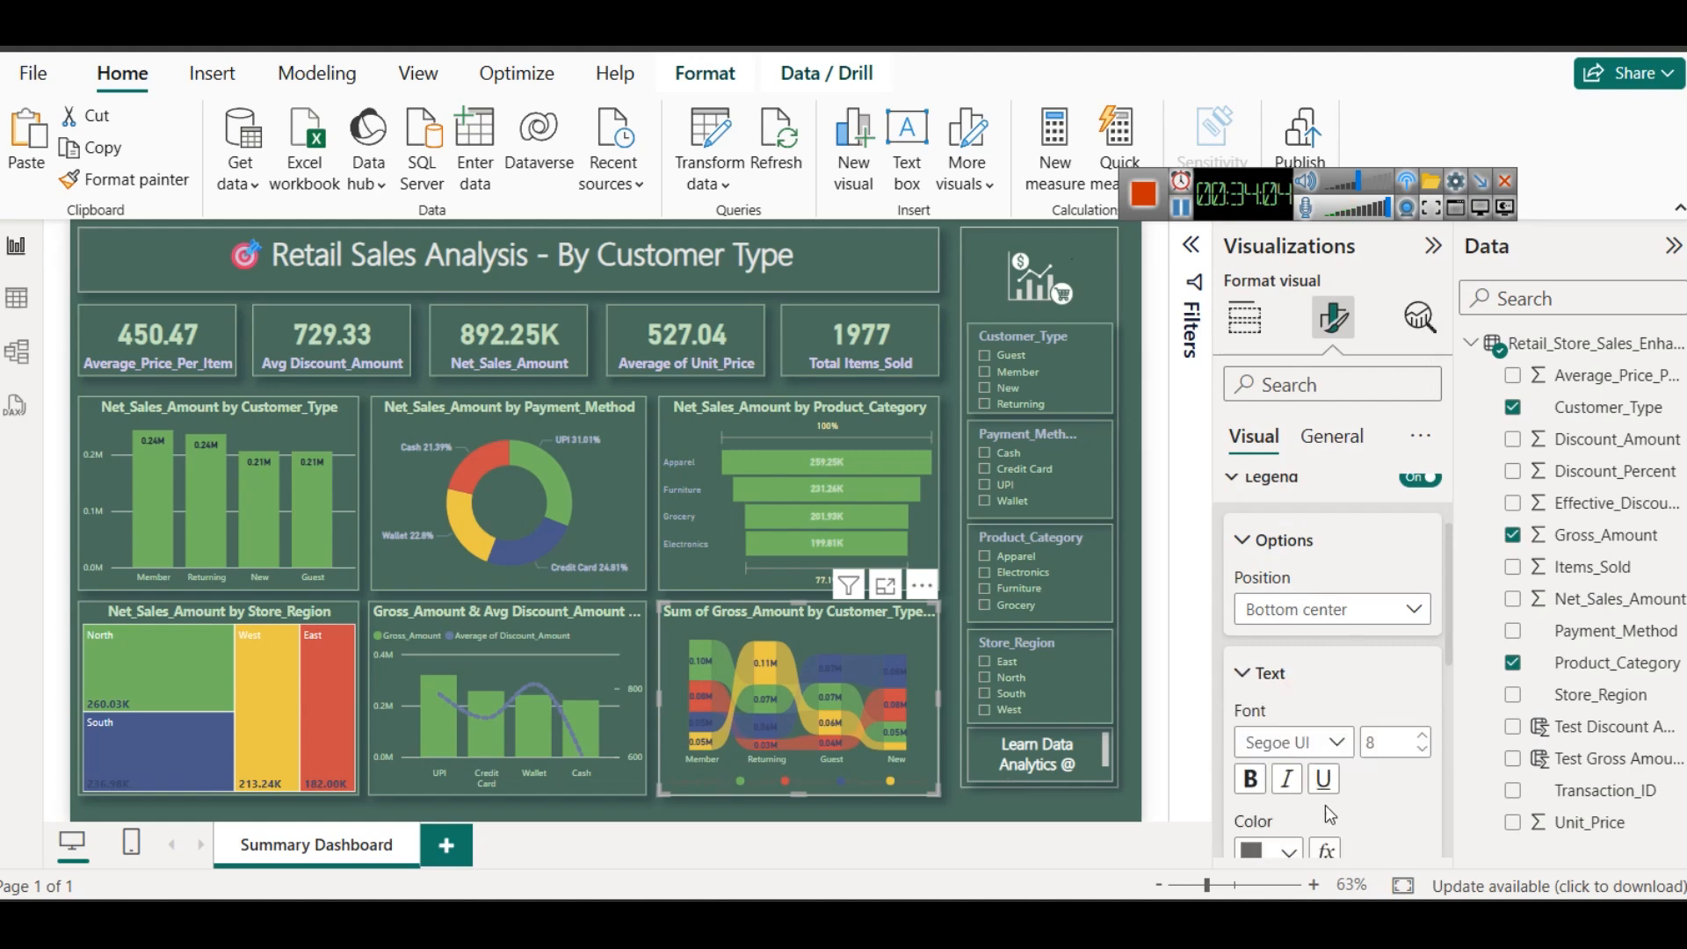
scroll(1309, 773, down, 3)
click(1286, 595)
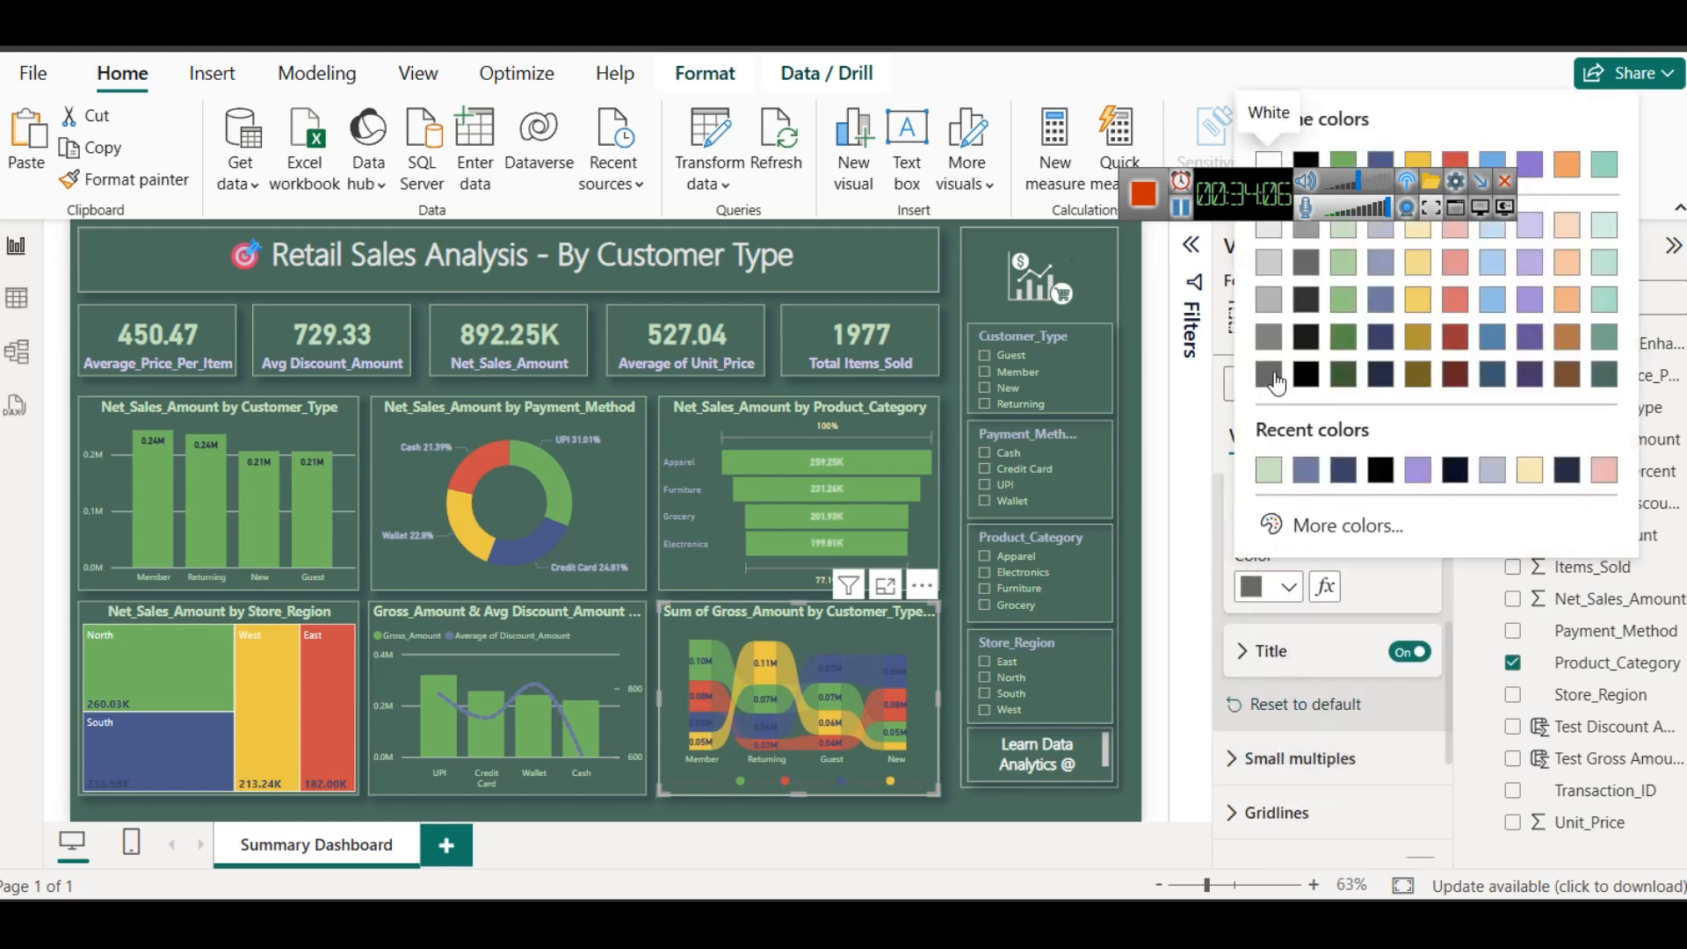
click(1277, 475)
click(775, 823)
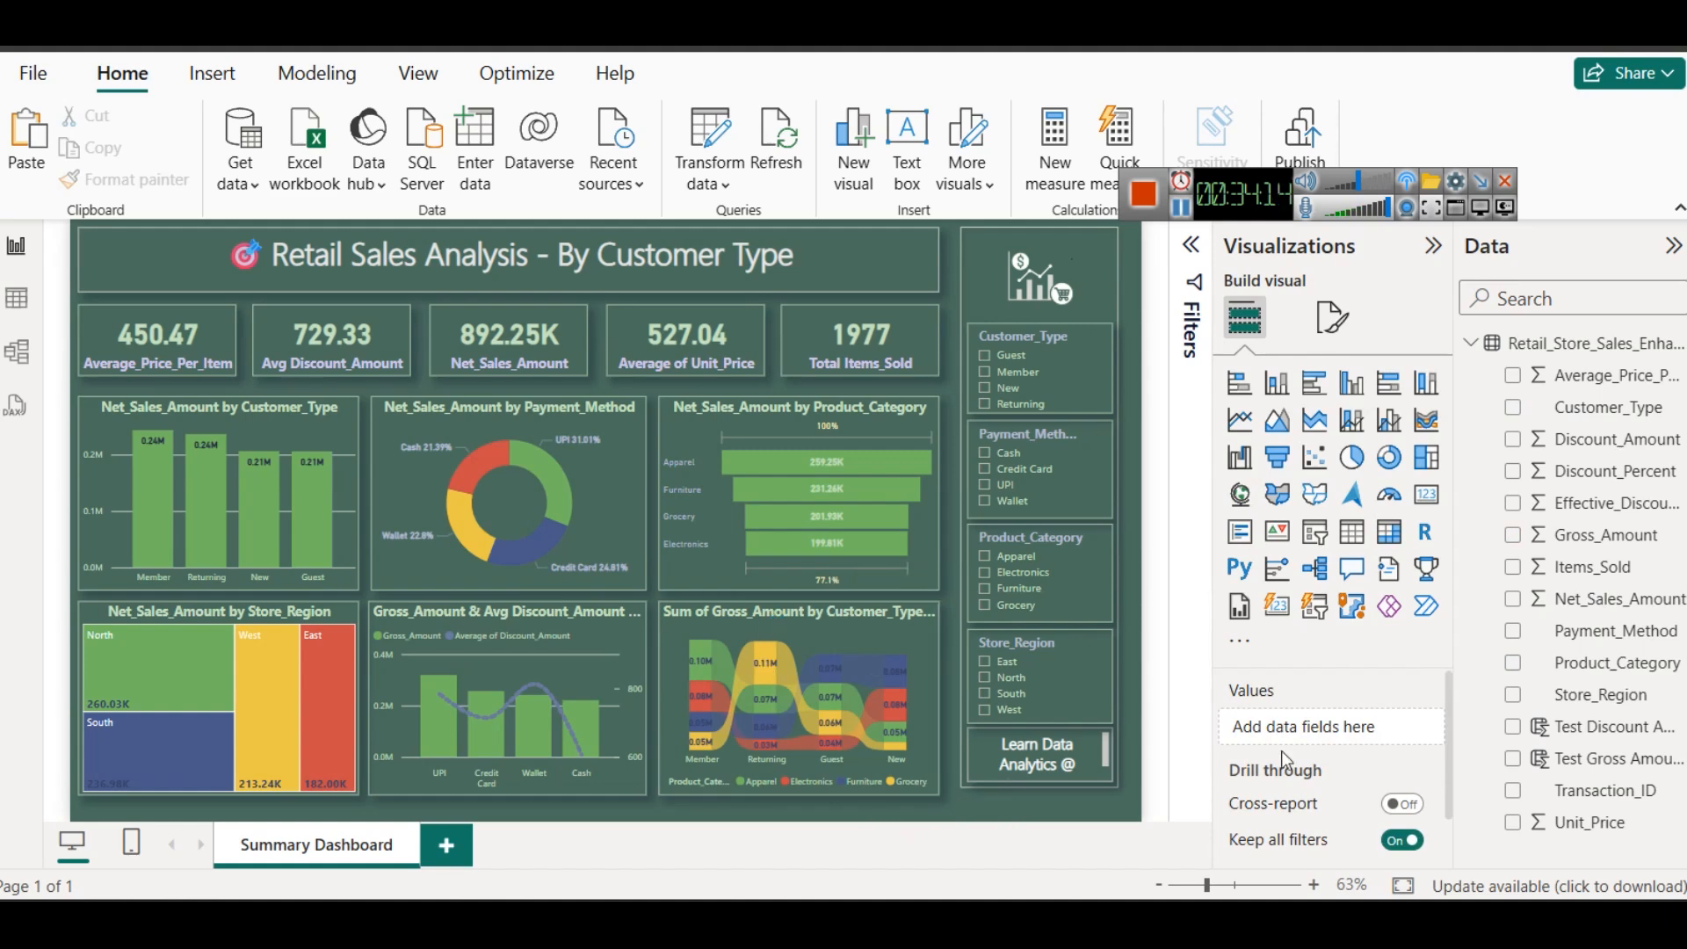
- Shorten the ribbon chart's title to "Gross_Amount by Customer_Type and Product_Category" by removing "Sum of"
click(751, 613)
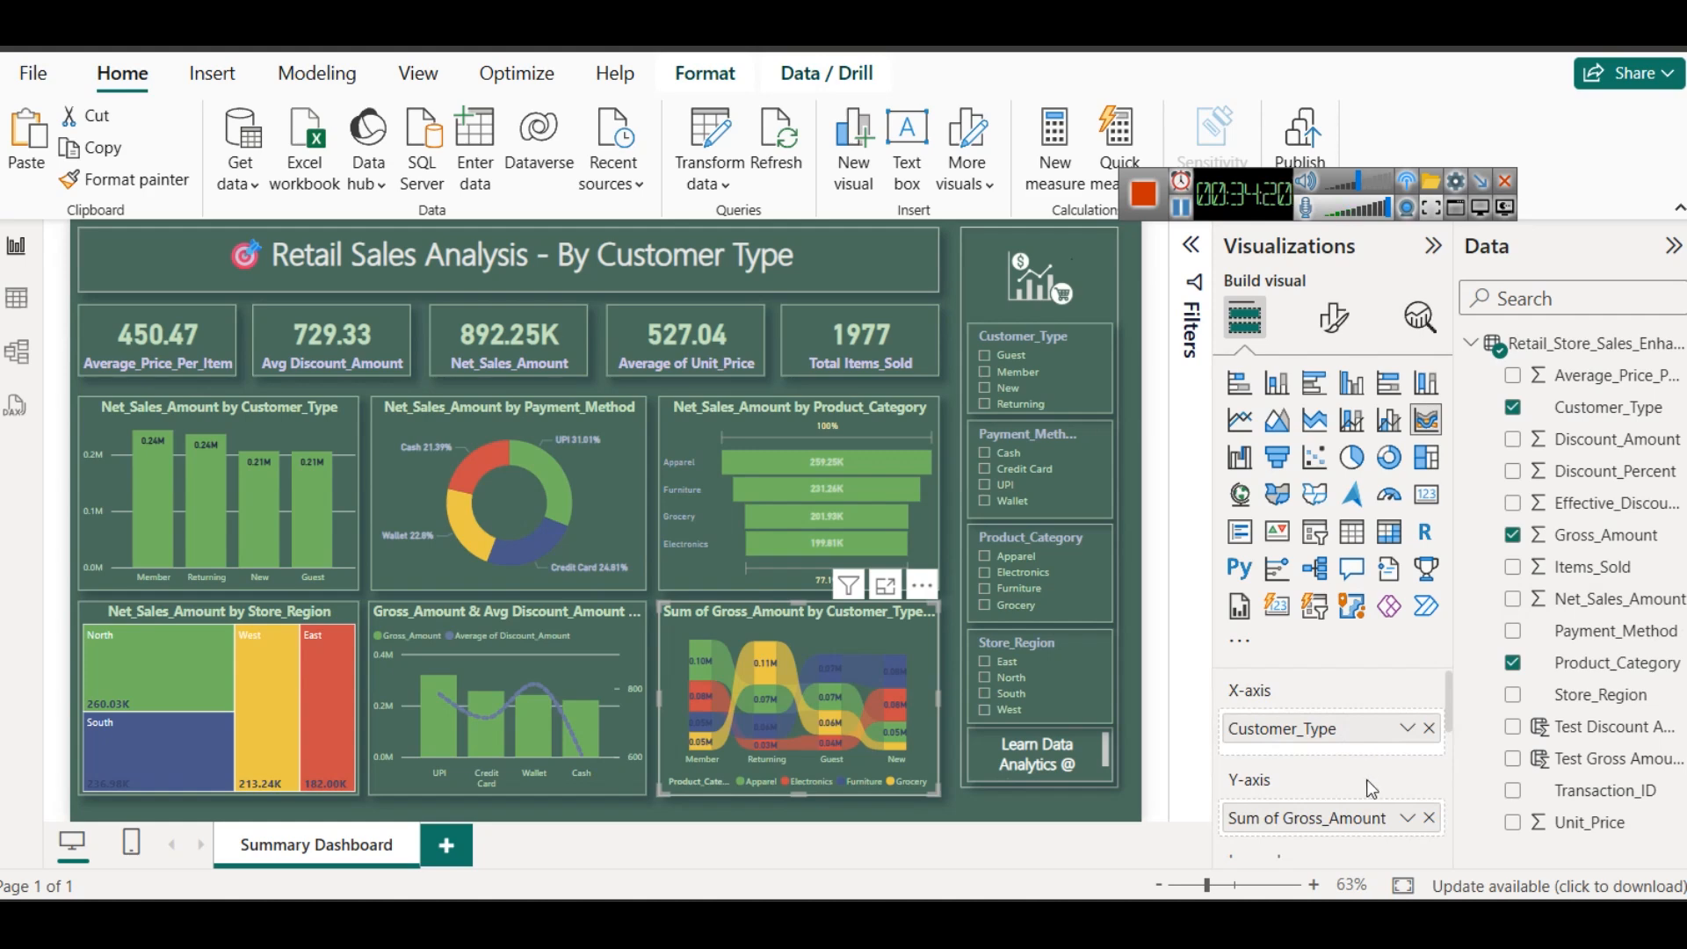
click(1334, 318)
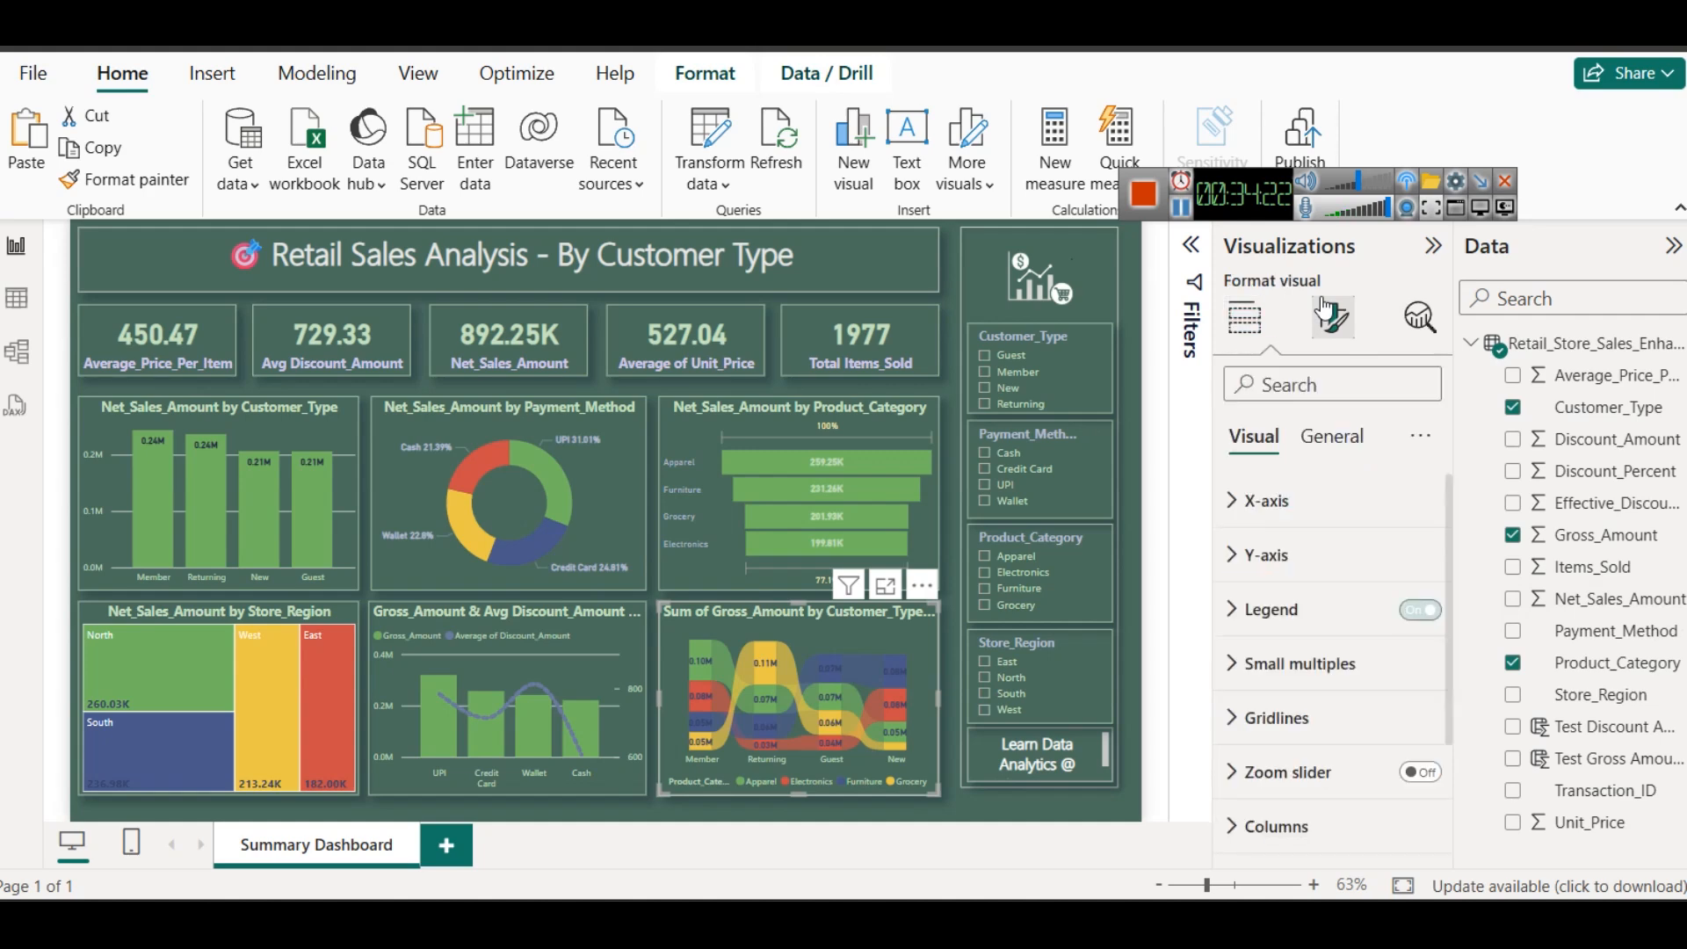
click(1332, 437)
click(1262, 555)
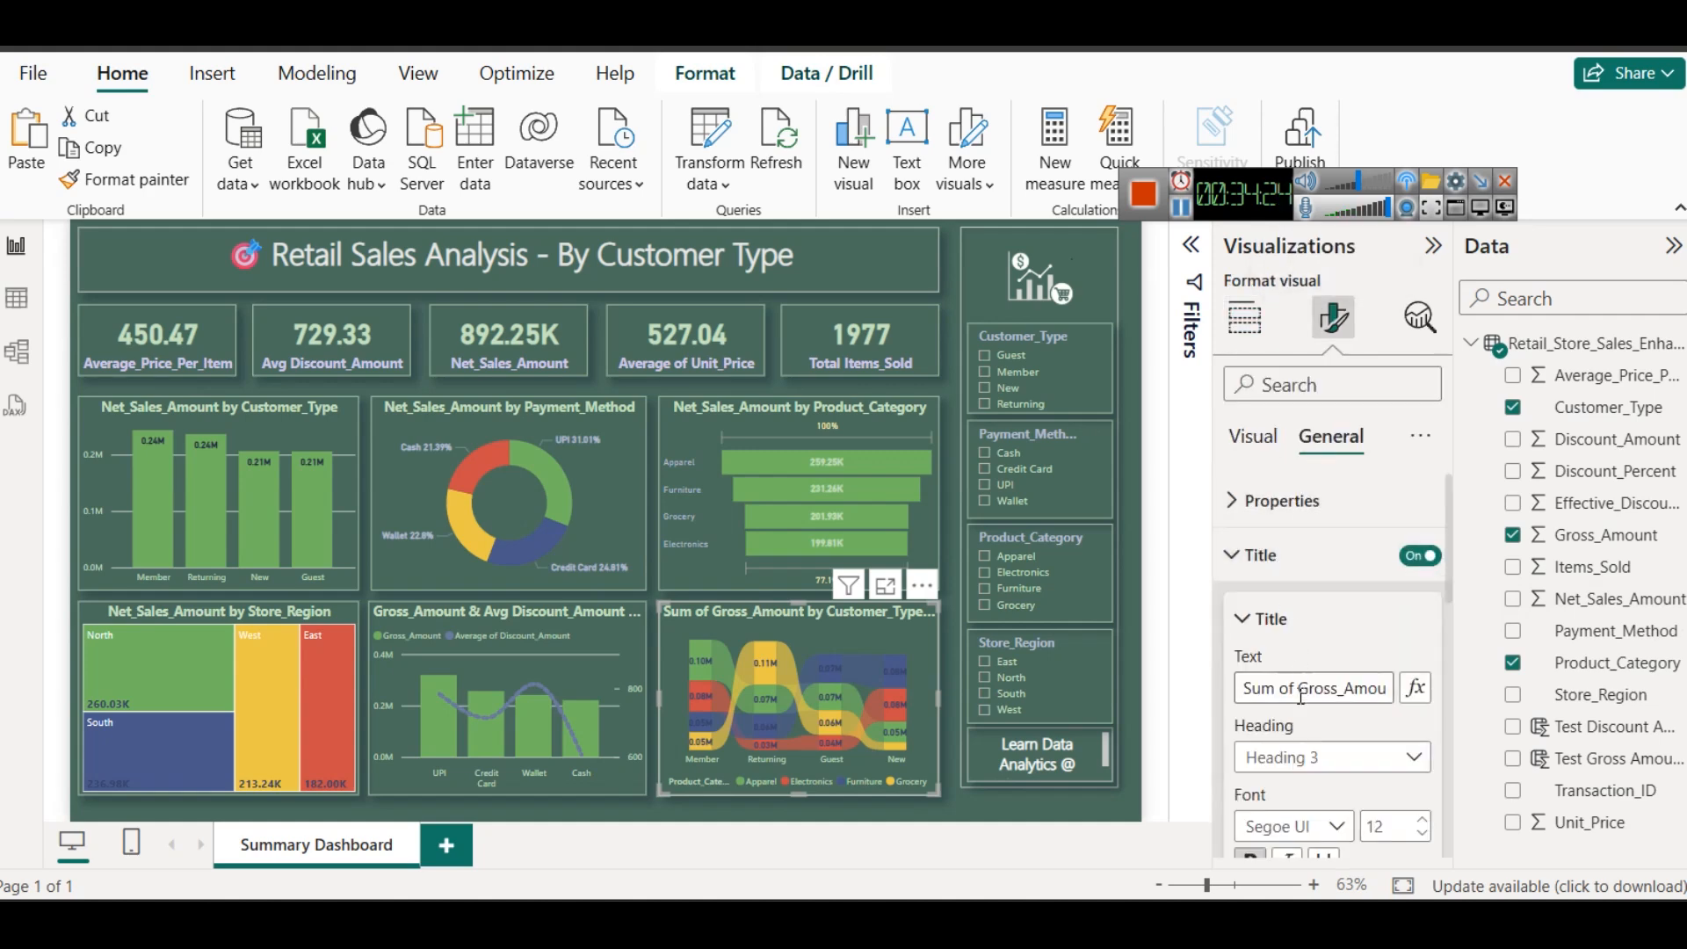
drag(1299, 688, 1509, 721)
key(BackSpace)
key(Right)
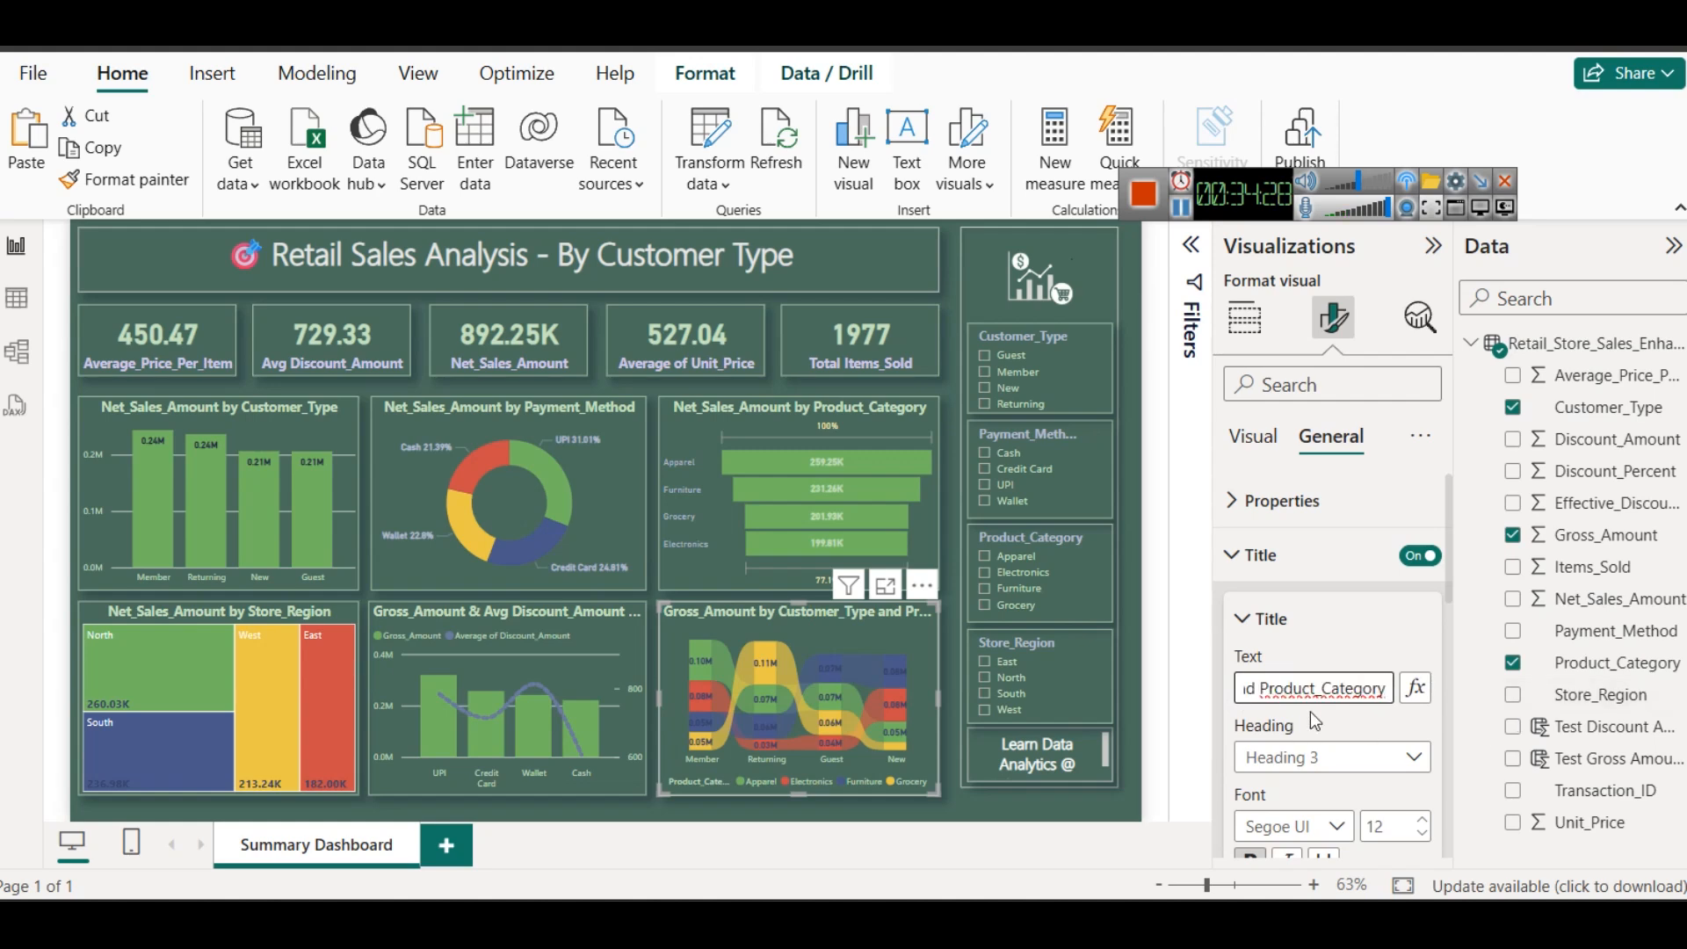
key(BackSpace)
click(941, 803)
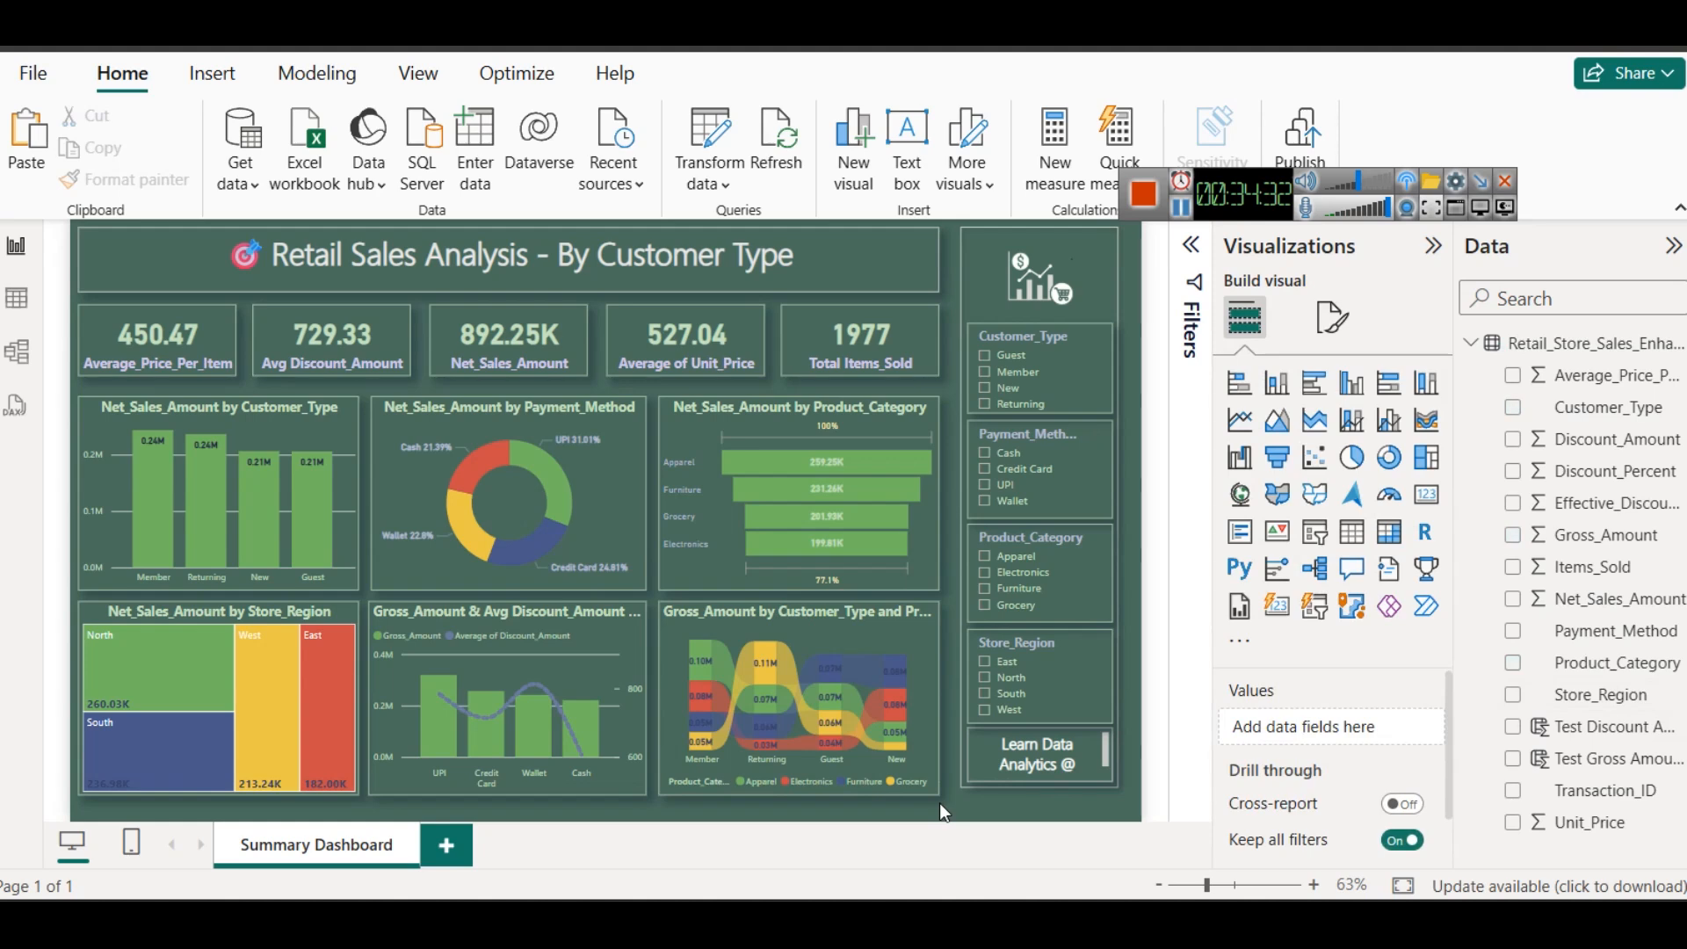
- Reduce the ribbon chart's title font size to 9
click(847, 614)
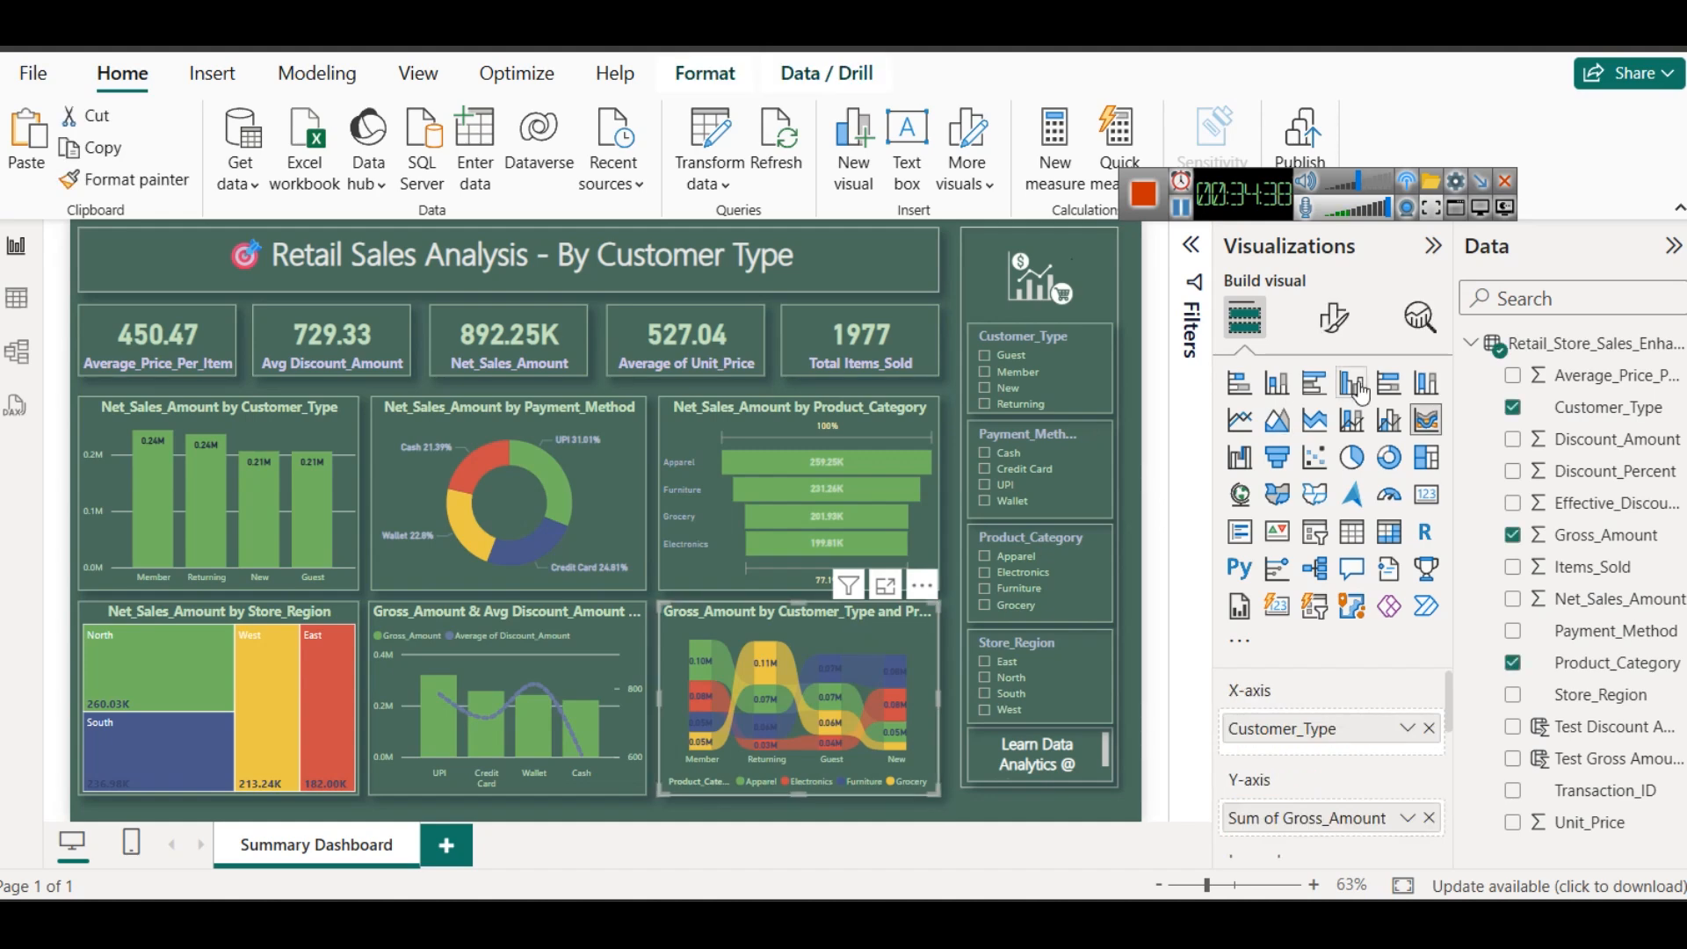
click(1334, 317)
click(1349, 439)
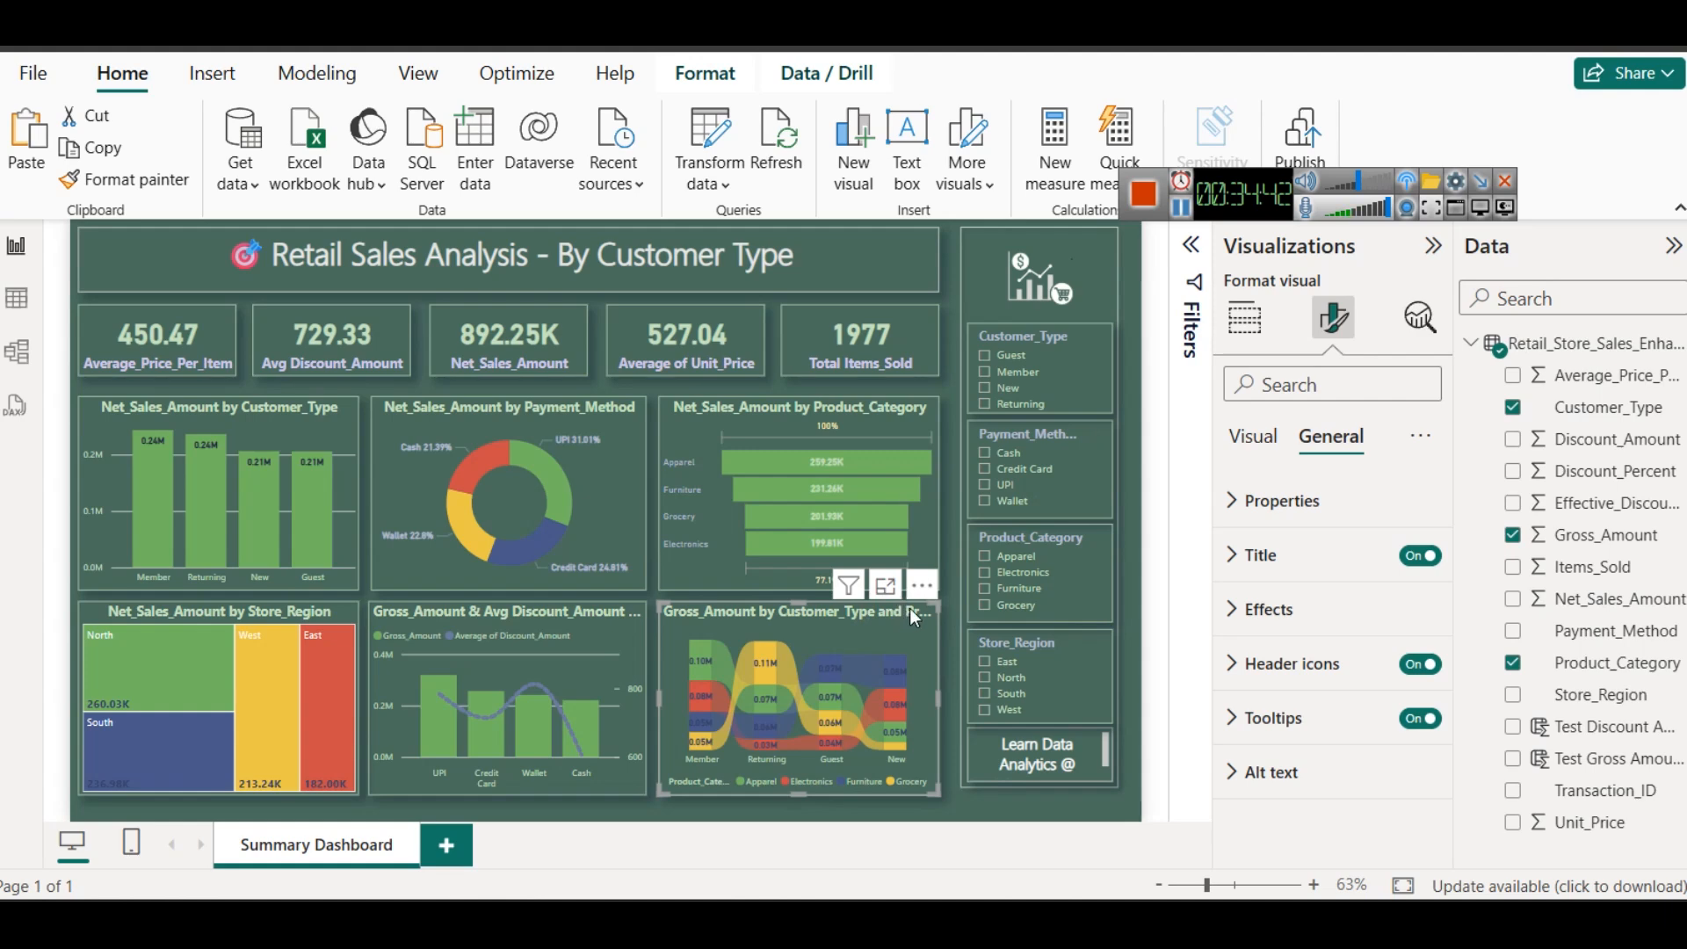
click(1248, 555)
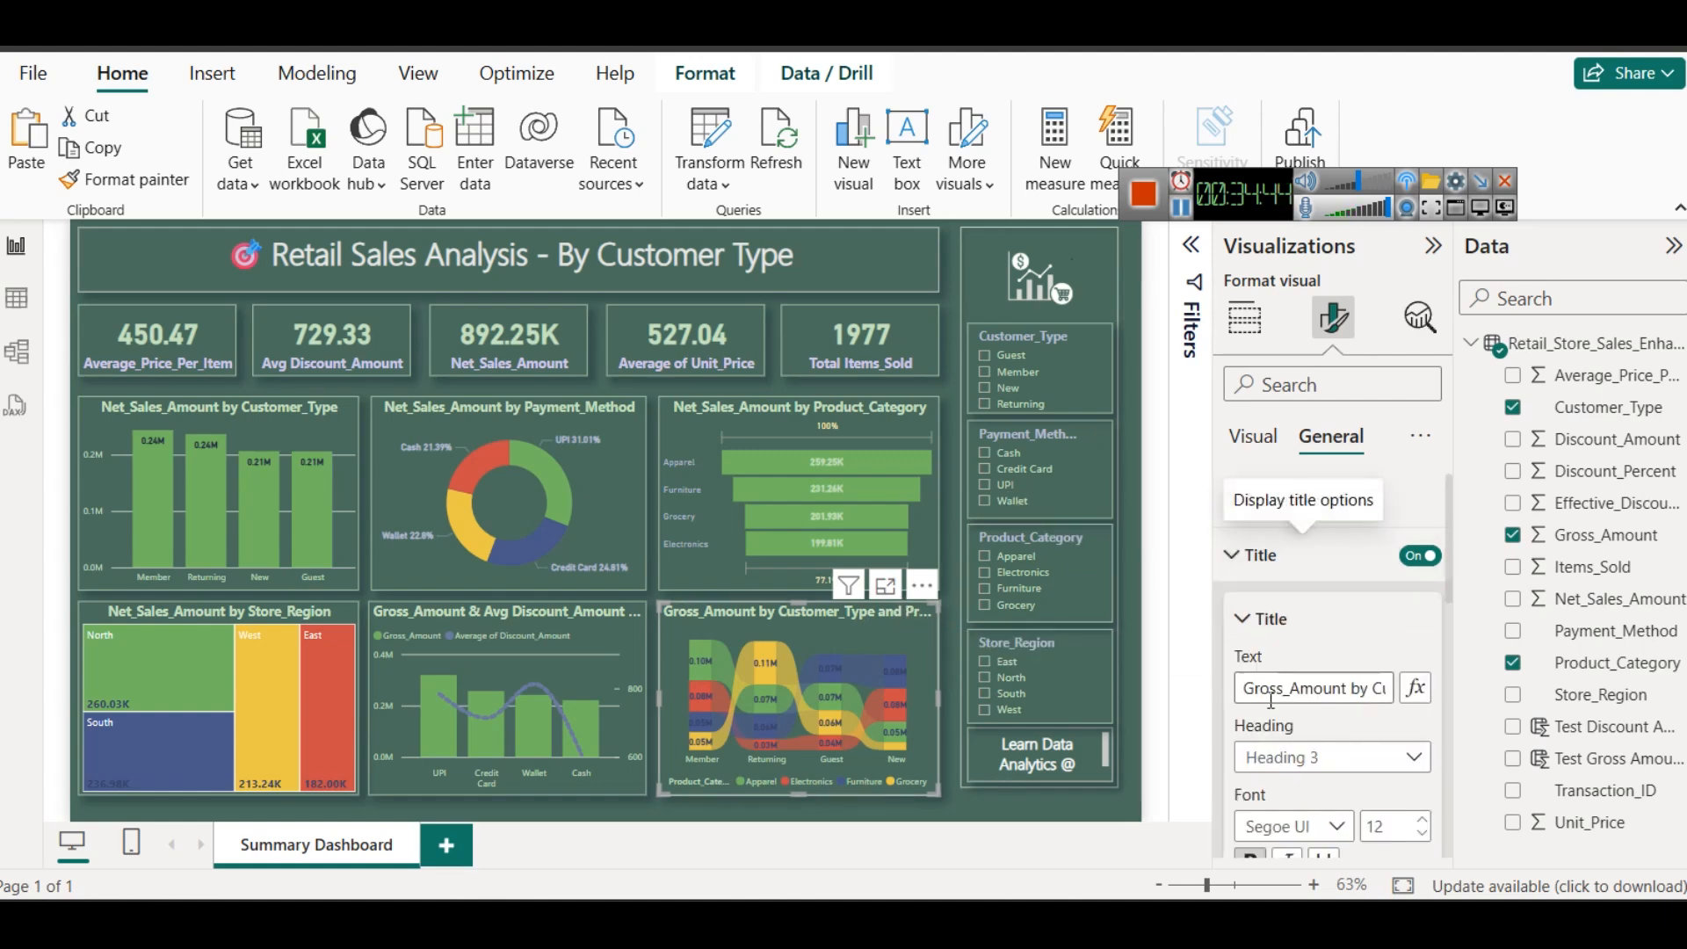
scroll(1259, 684, down, 2)
click(1422, 706)
click(1422, 708)
click(1422, 708)
click(1422, 687)
click(1422, 707)
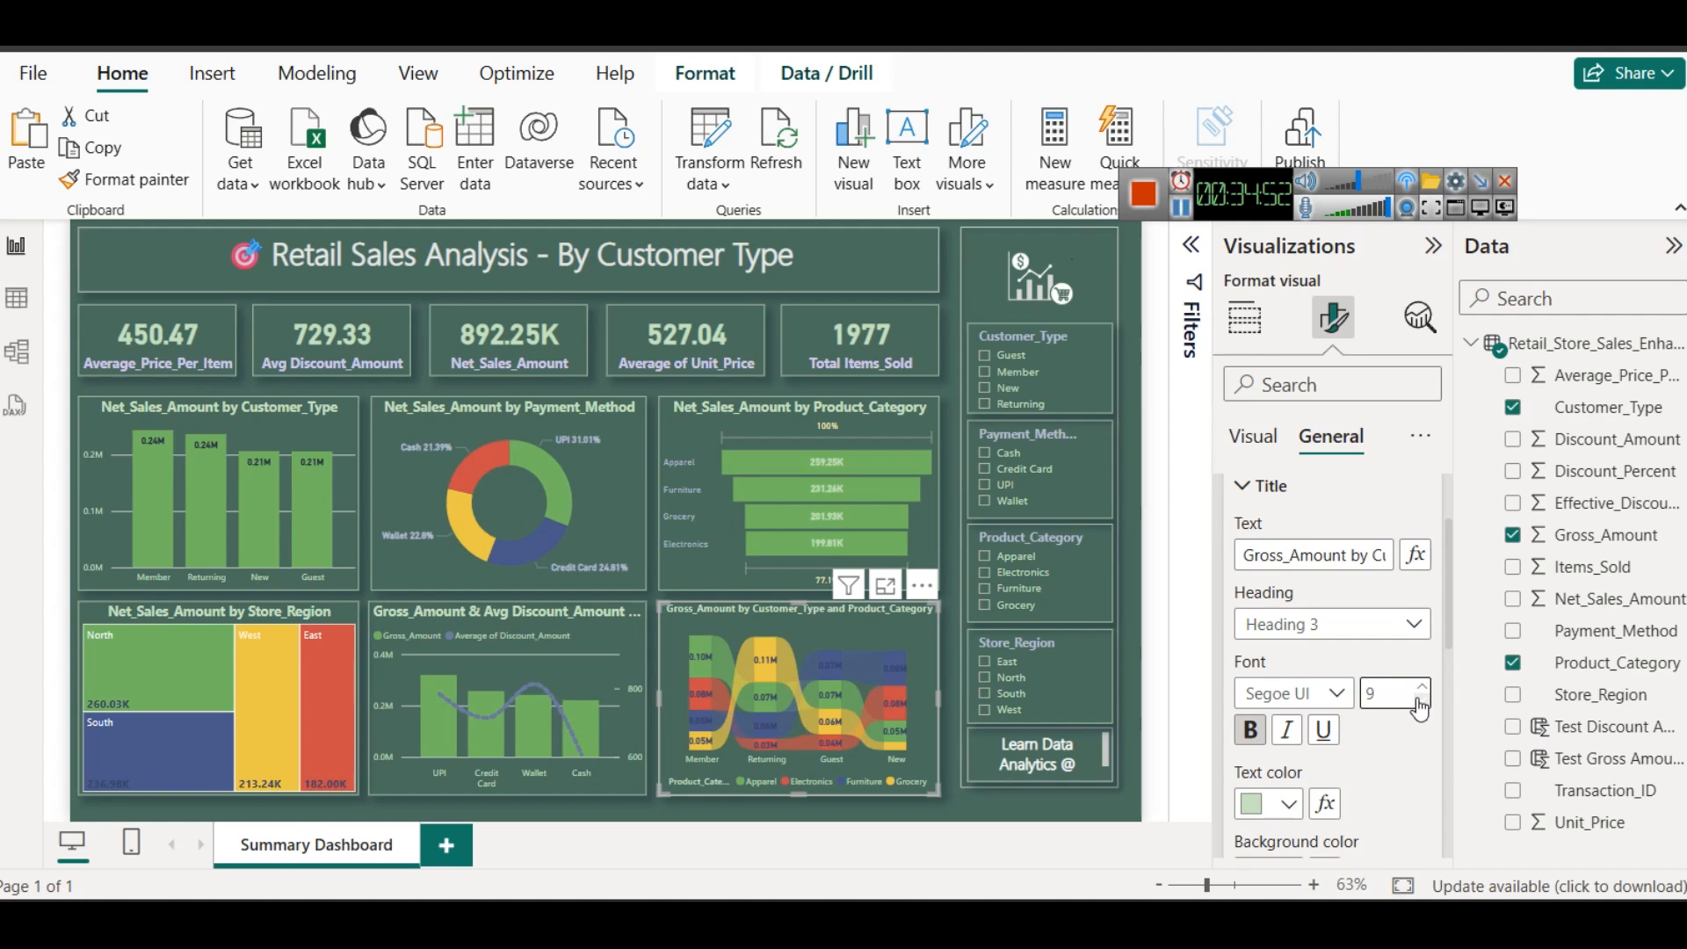
- Try title font size 9 on the combo chart of gross amount and average discount, and undo the change
click(597, 637)
click(1422, 708)
click(1422, 707)
click(1422, 708)
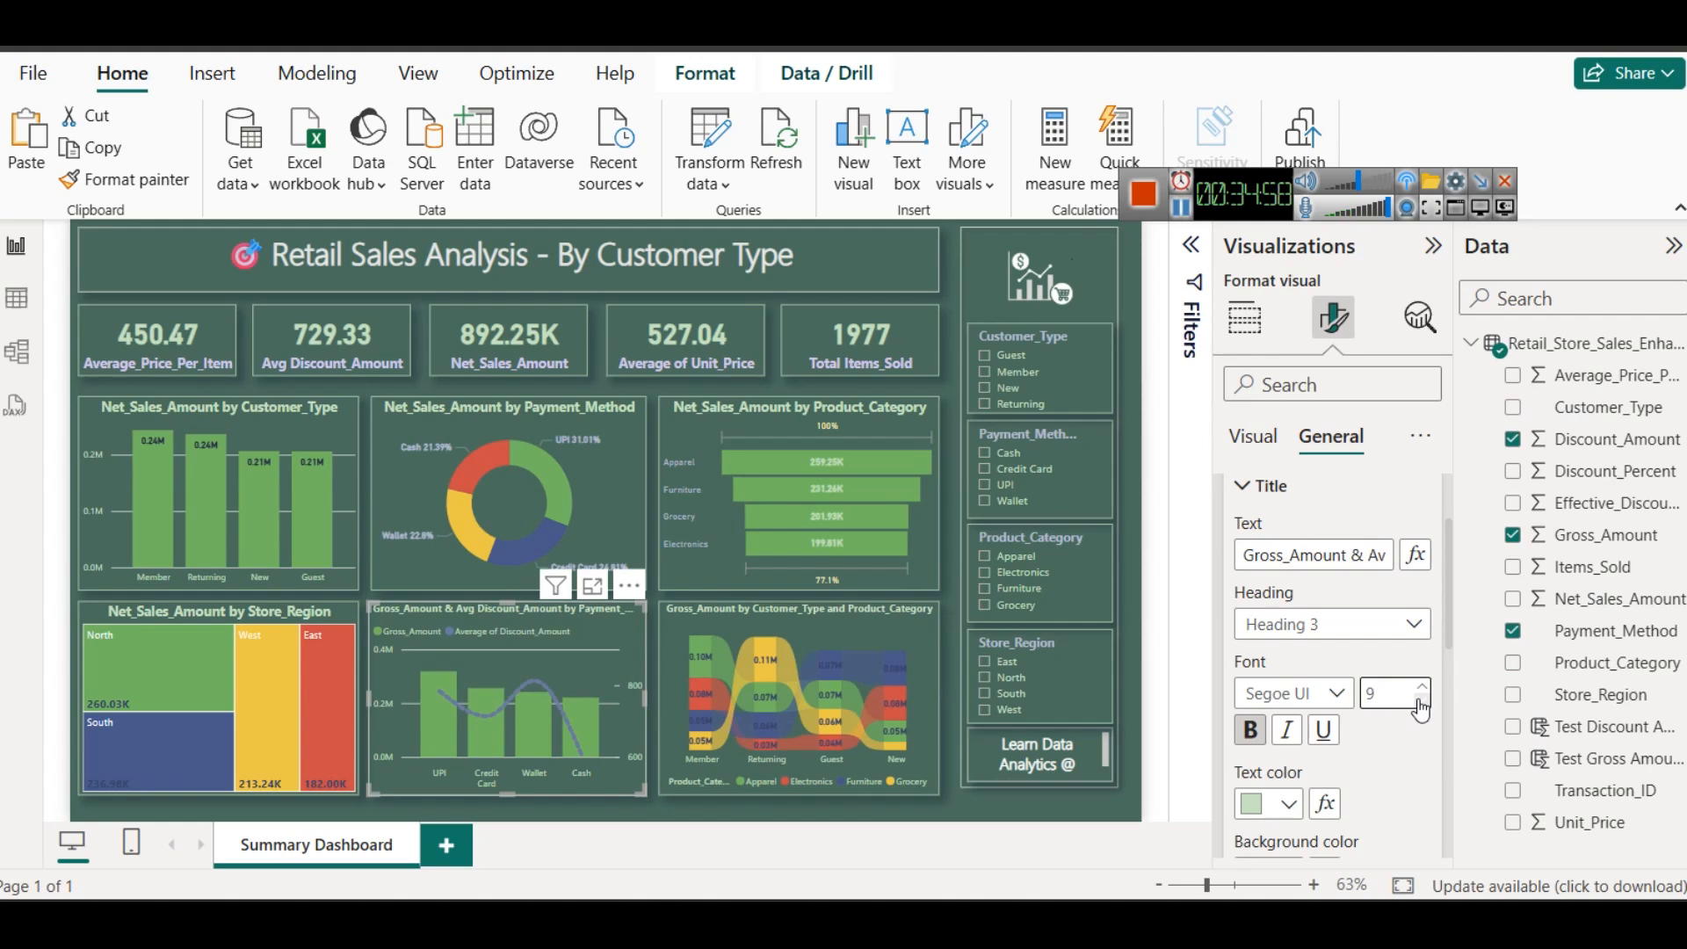
click(1422, 685)
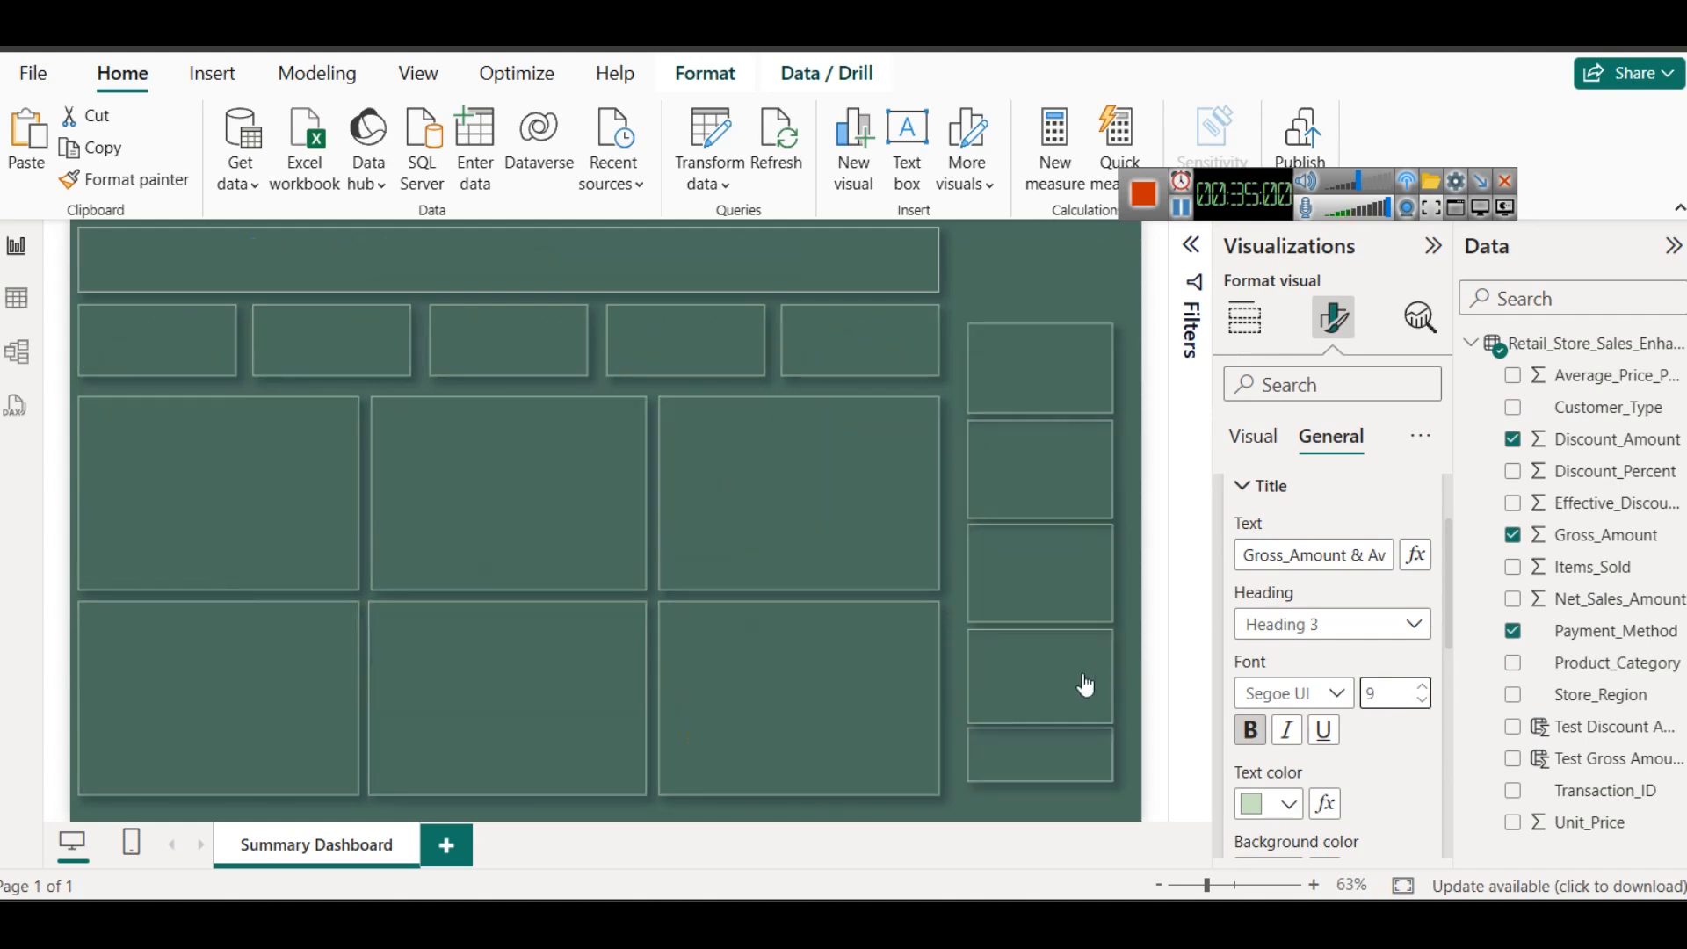
key(ctrl+z)
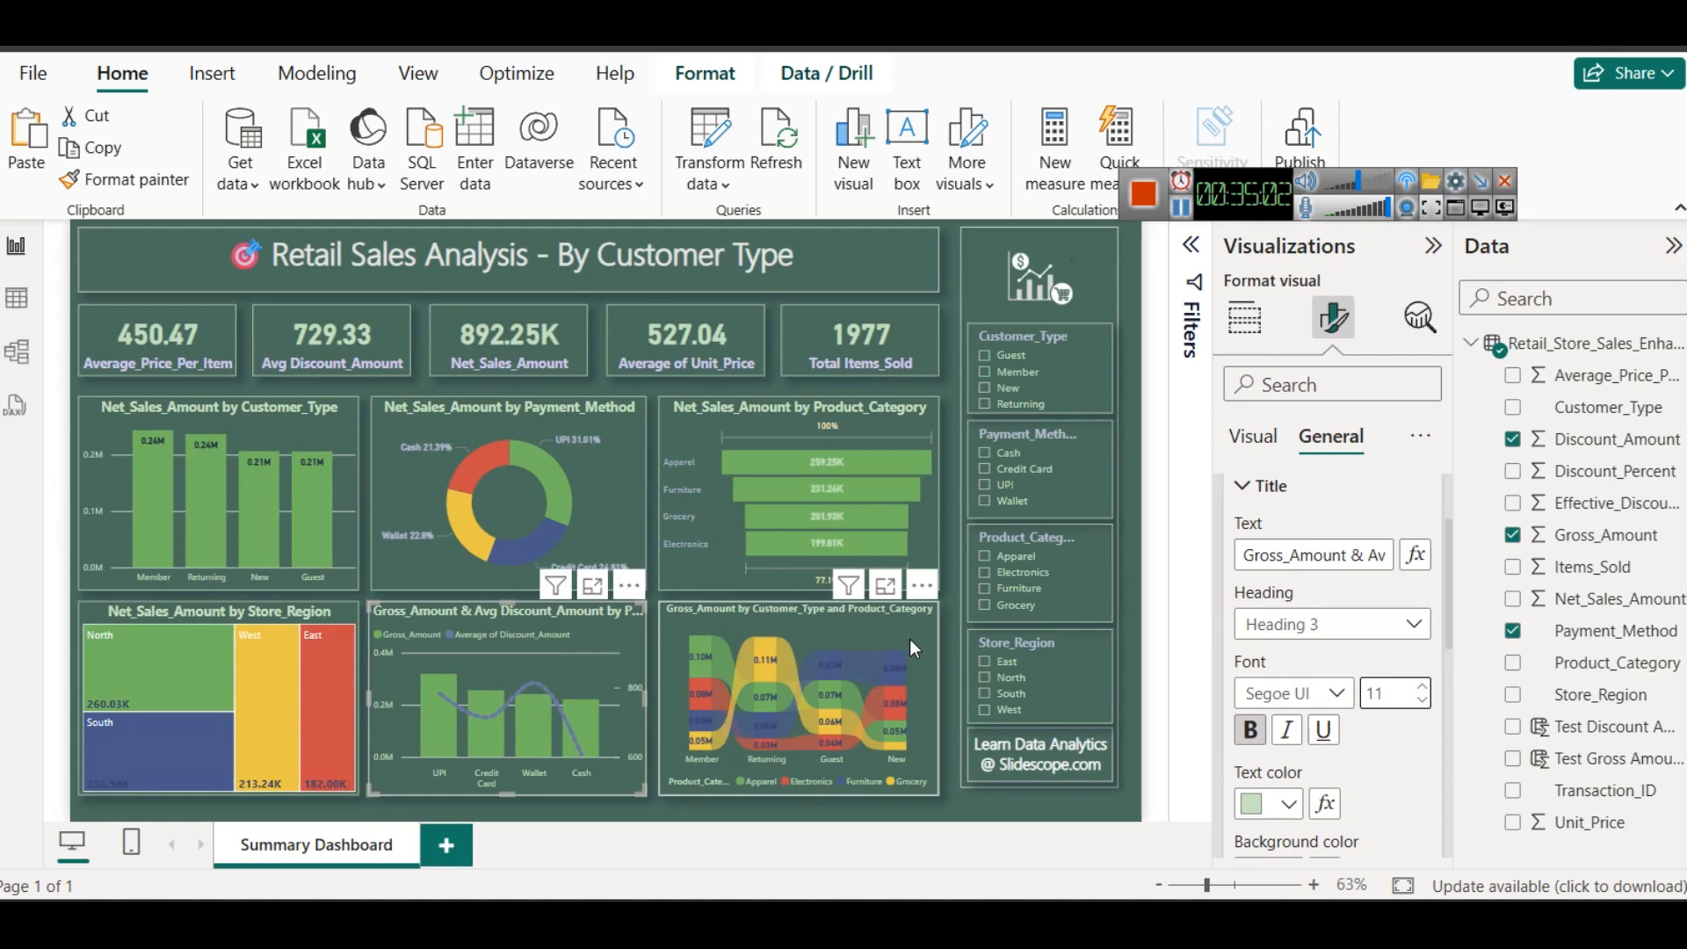
- Undo the last title size reduction on the ribbon chart to restore font size 10
click(909, 640)
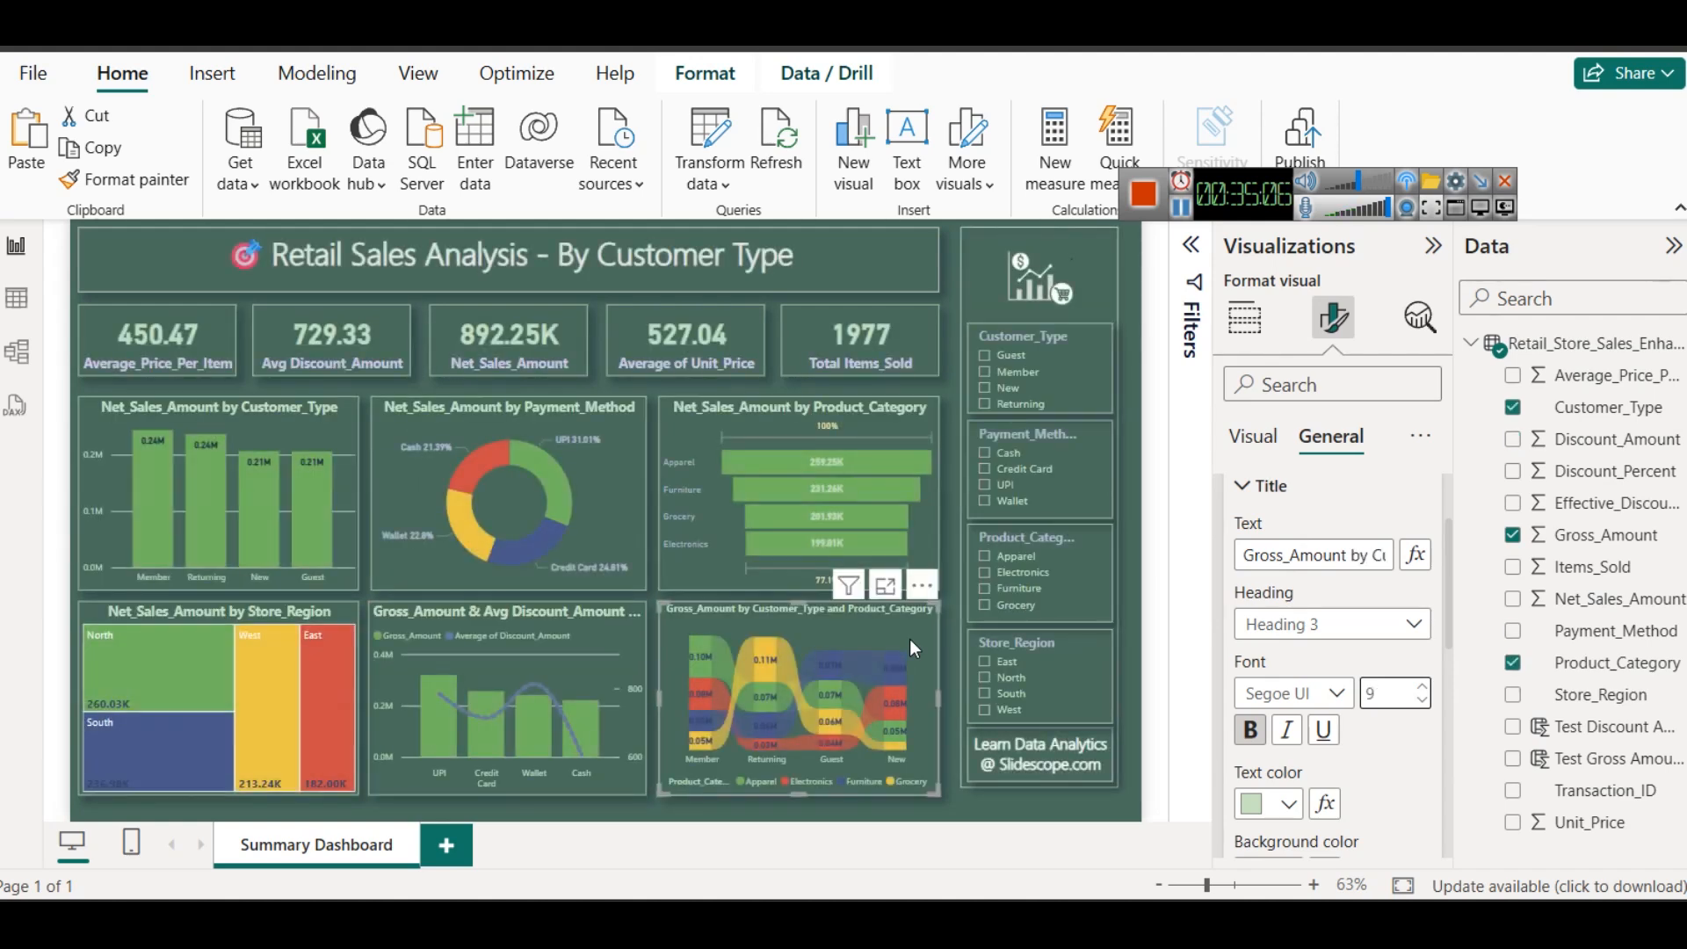
key(ctrl+z)
key(ctrl+z)
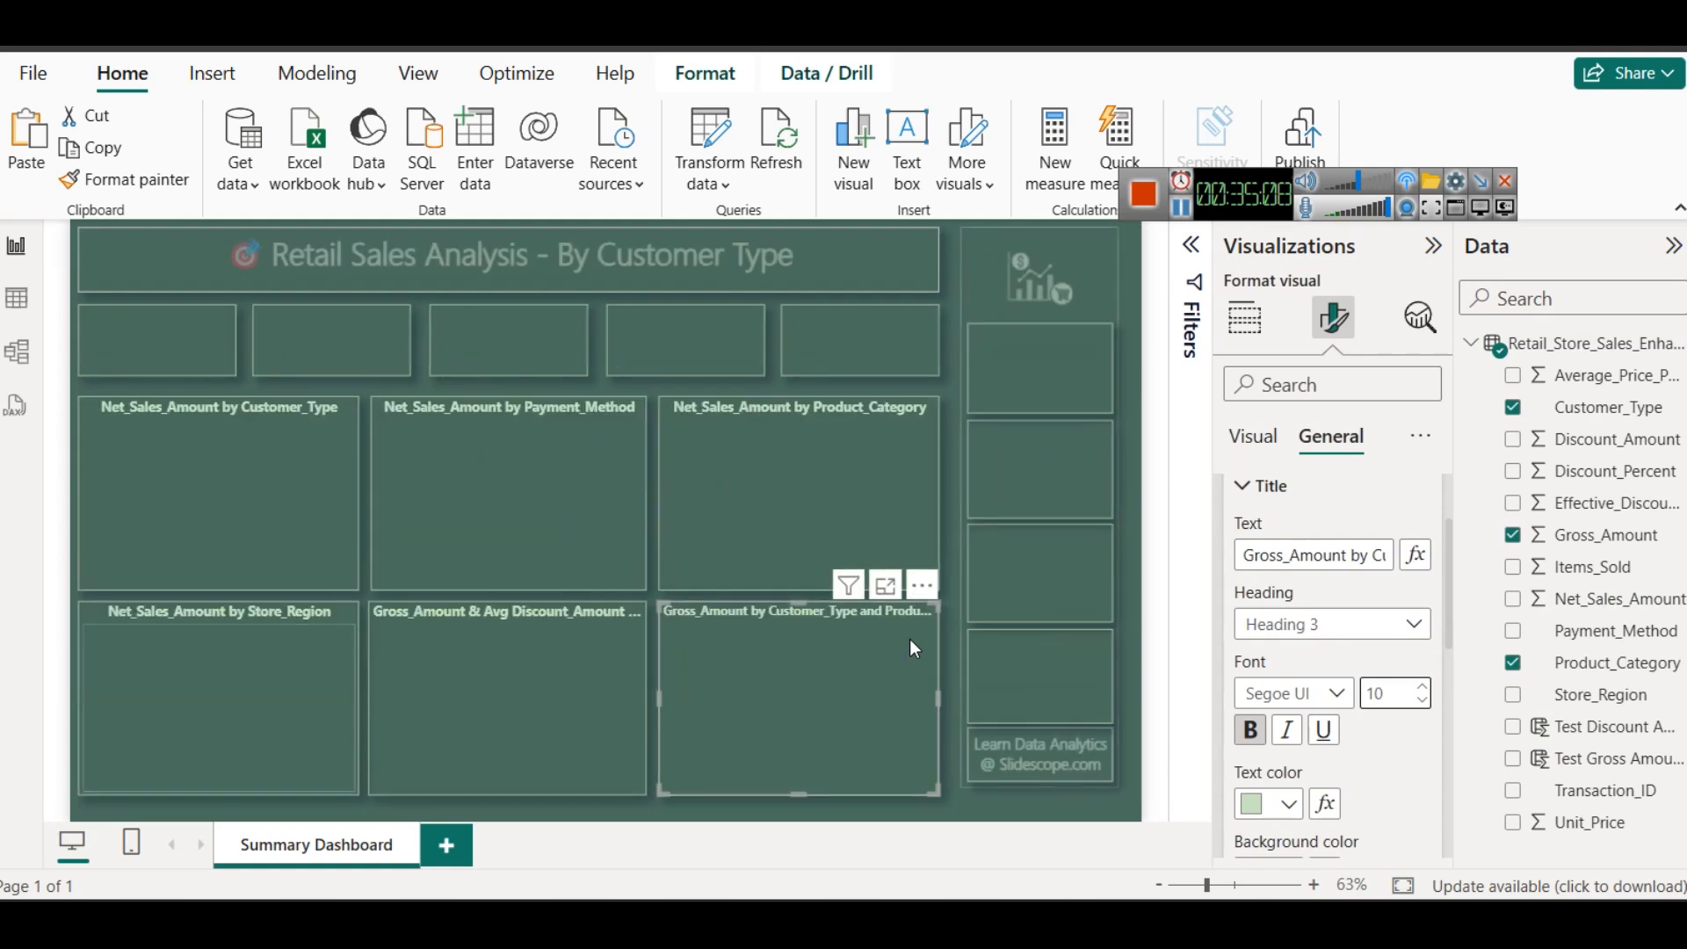
click(943, 805)
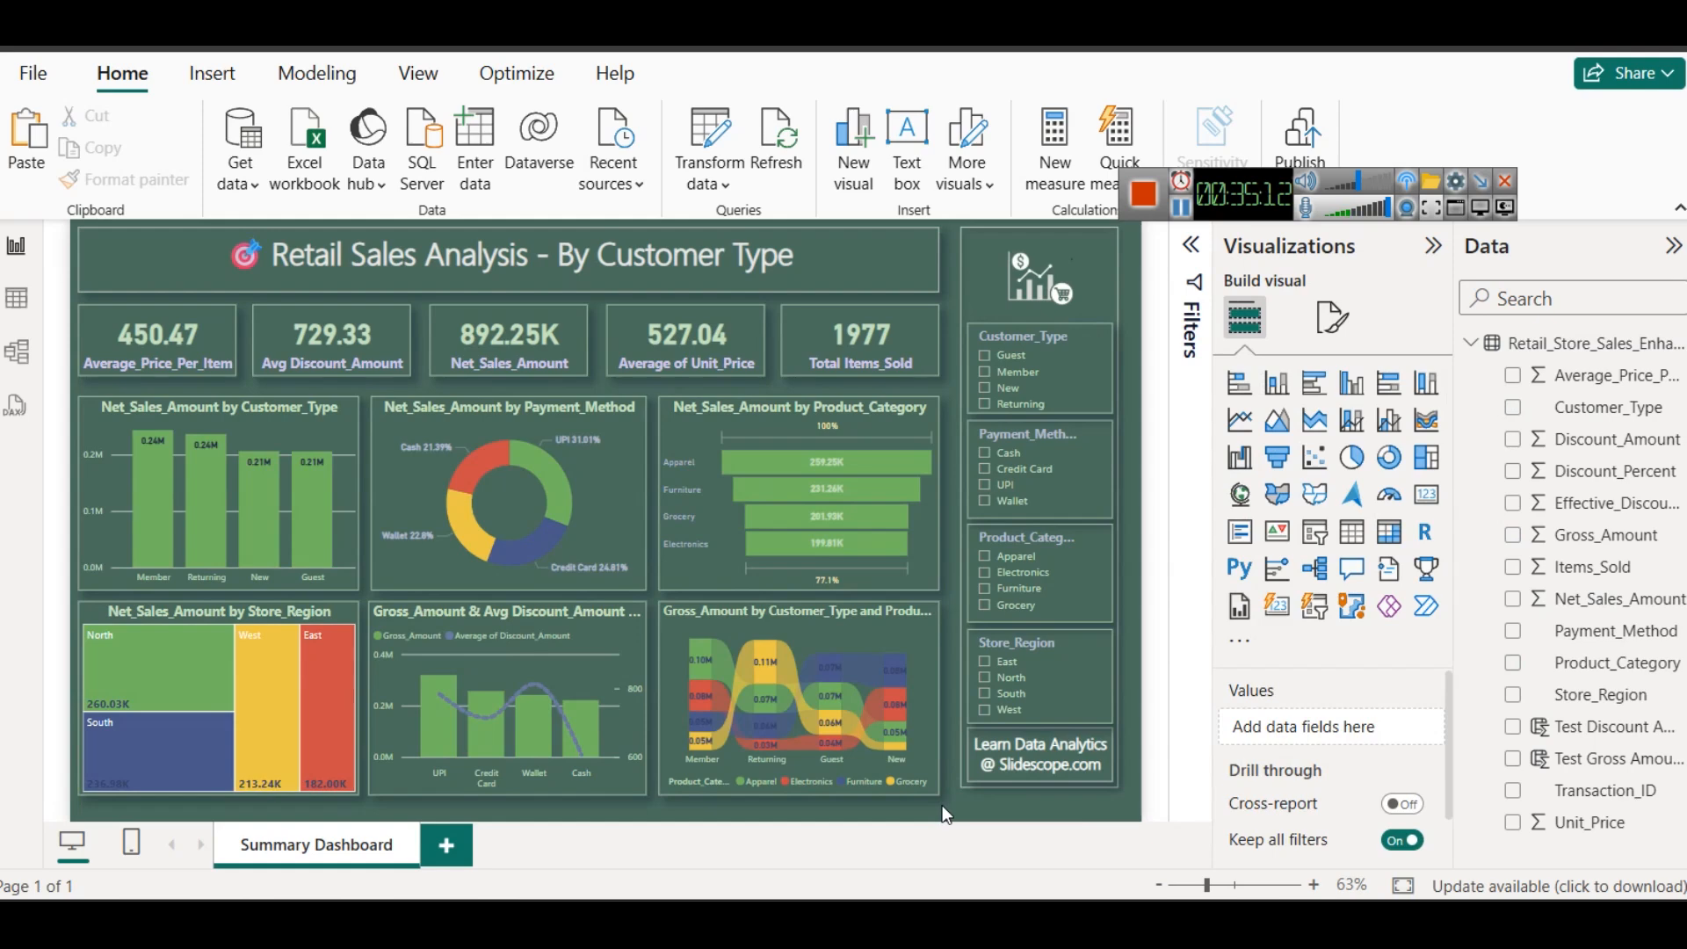
- Turn off the shadow on the rectangular frame shape surrounding the sidebar slicers
click(967, 796)
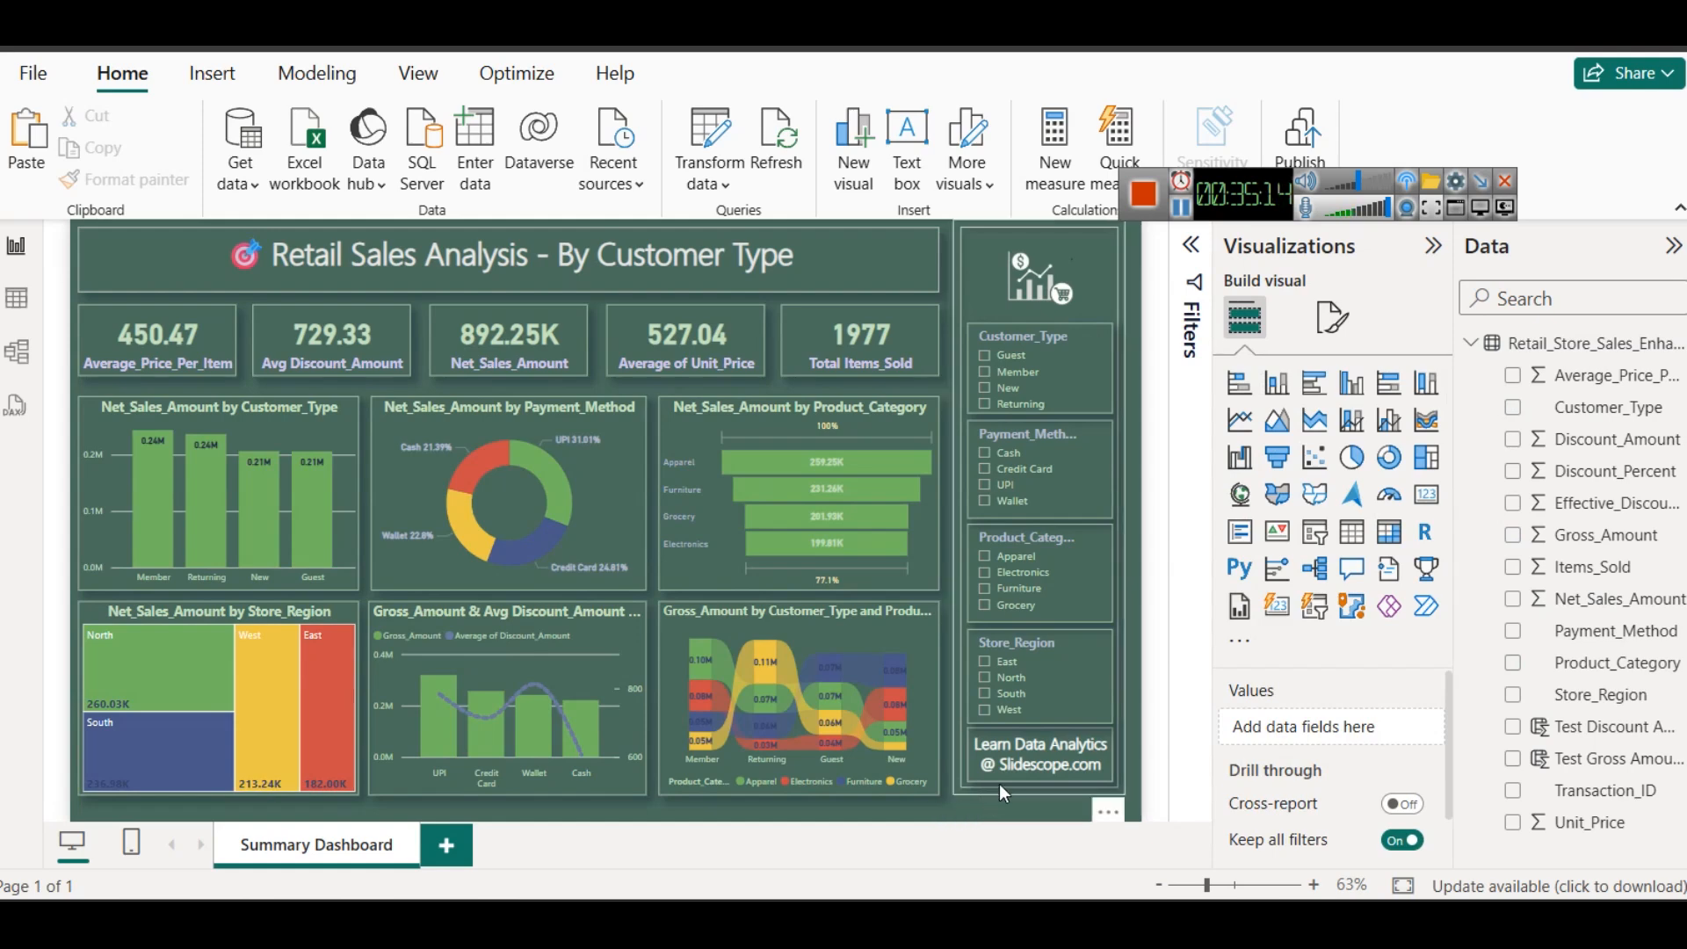
click(1271, 534)
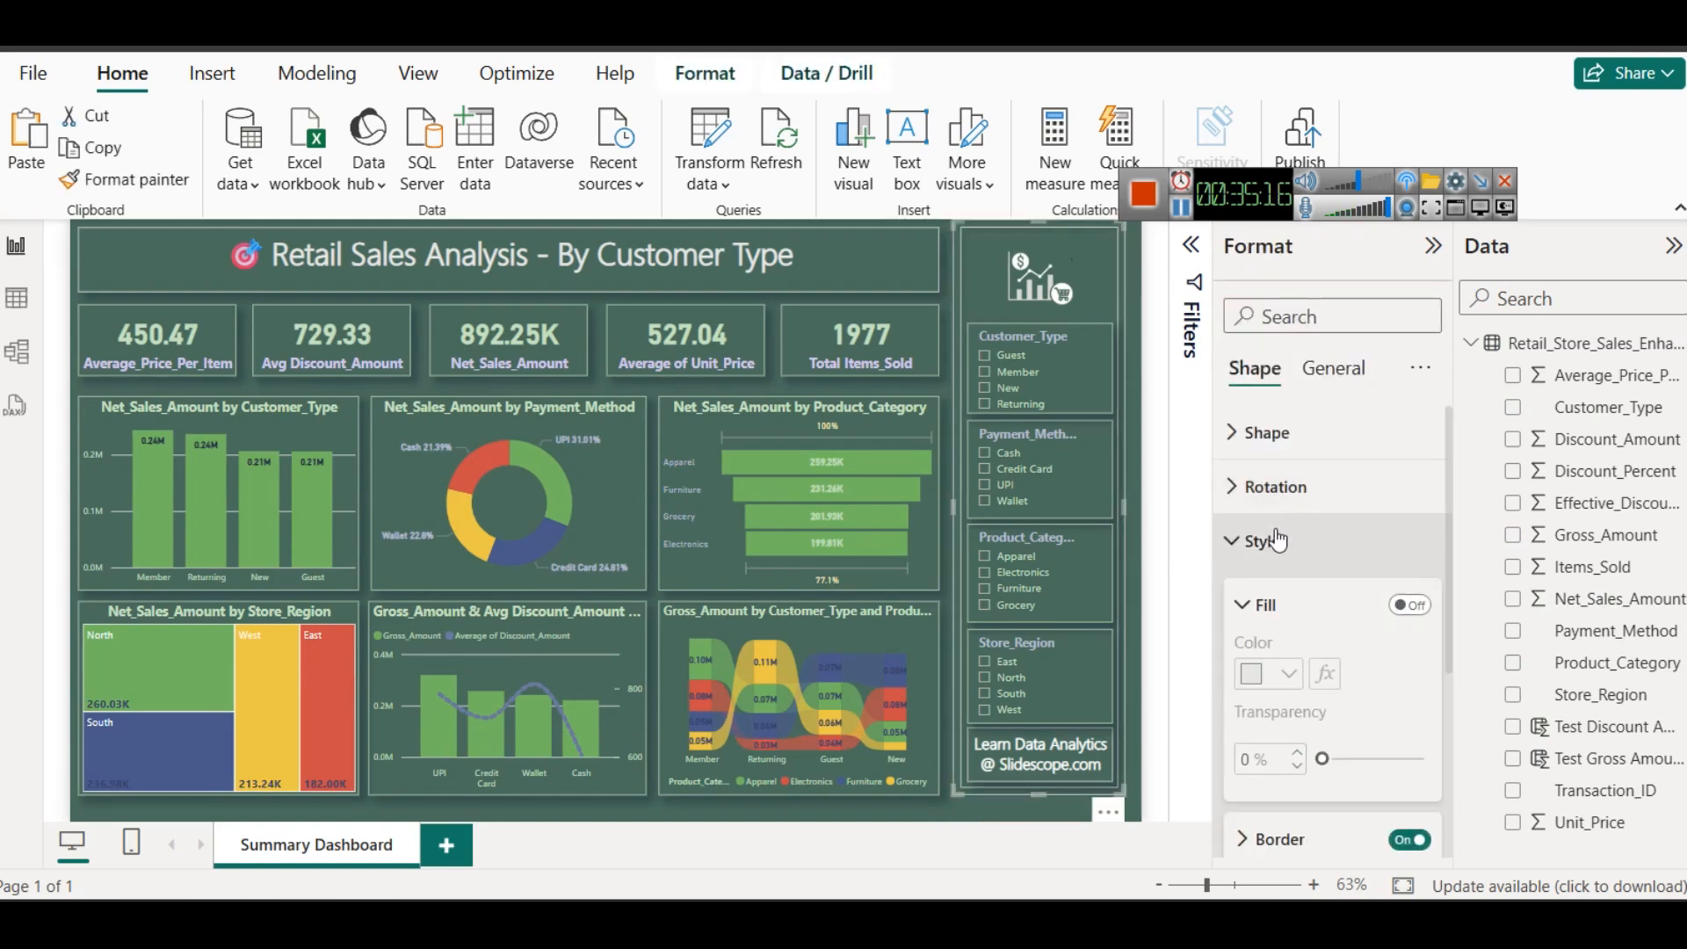
scroll(1341, 672, down, 3)
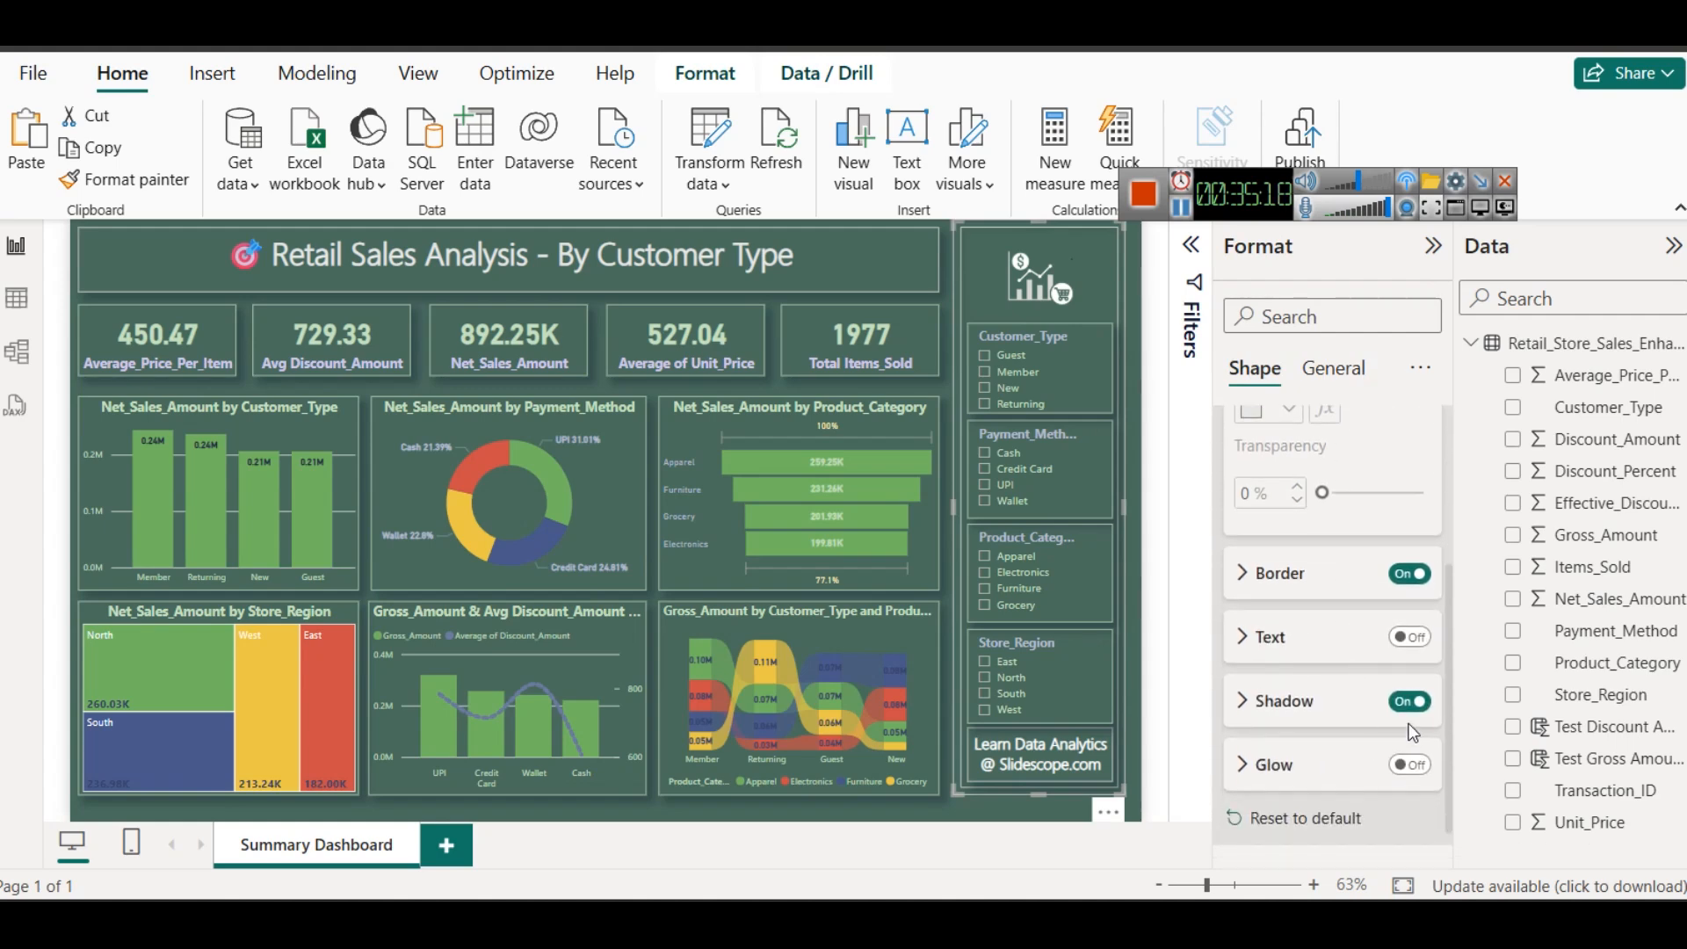
click(1058, 819)
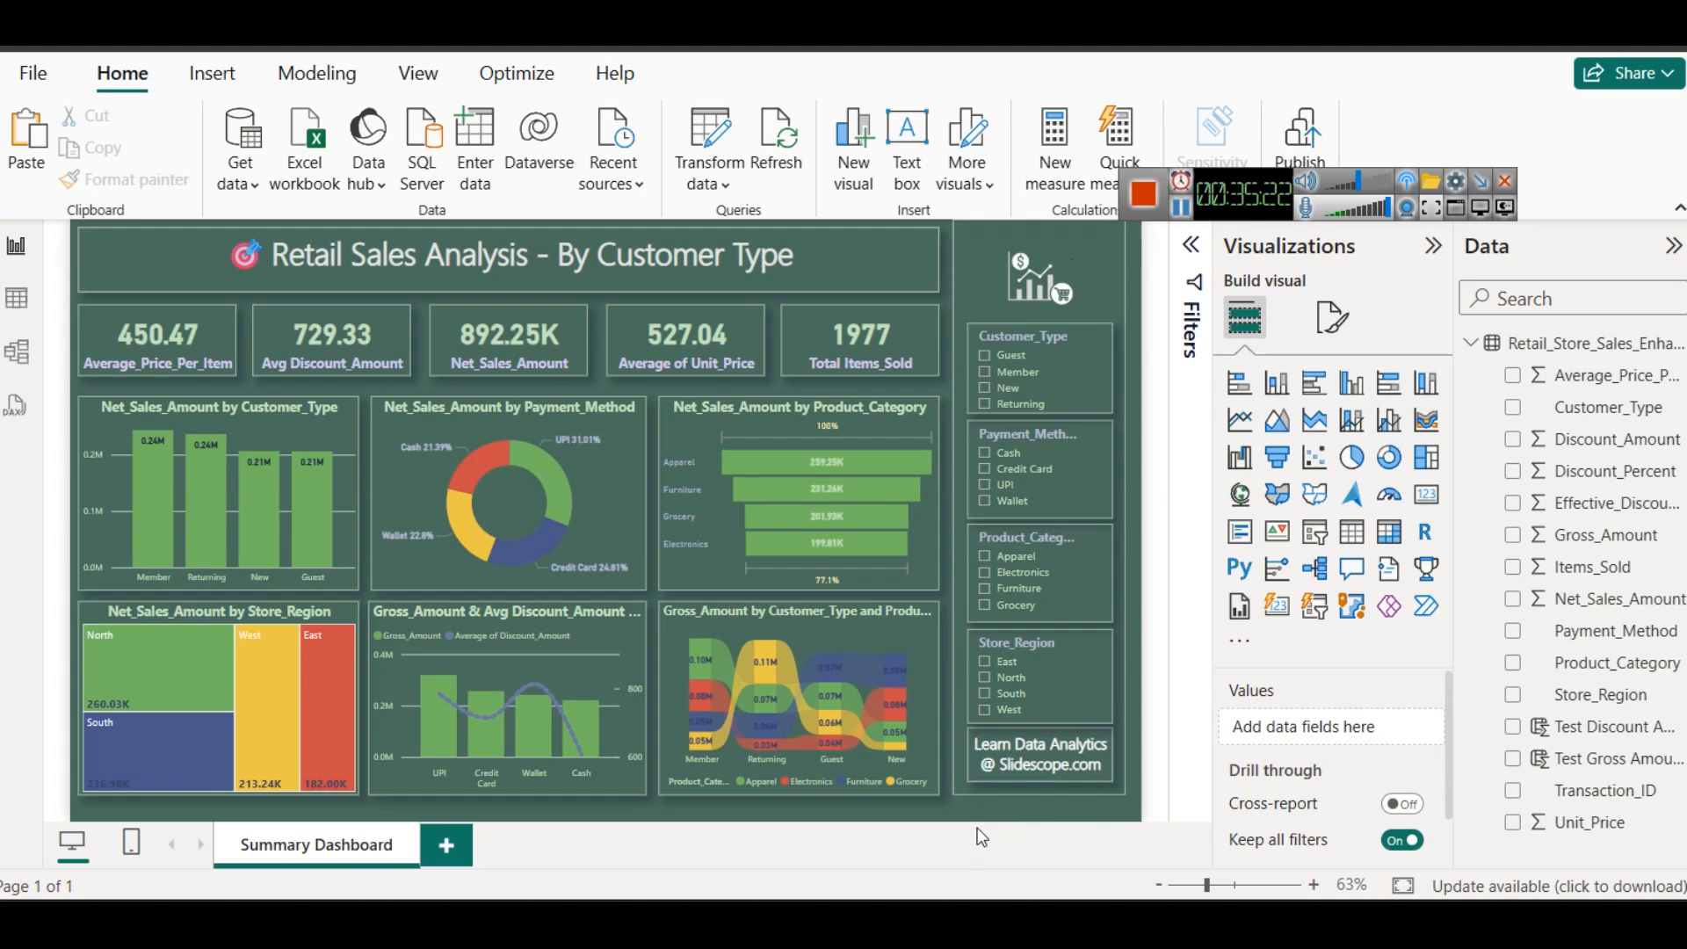
click(978, 231)
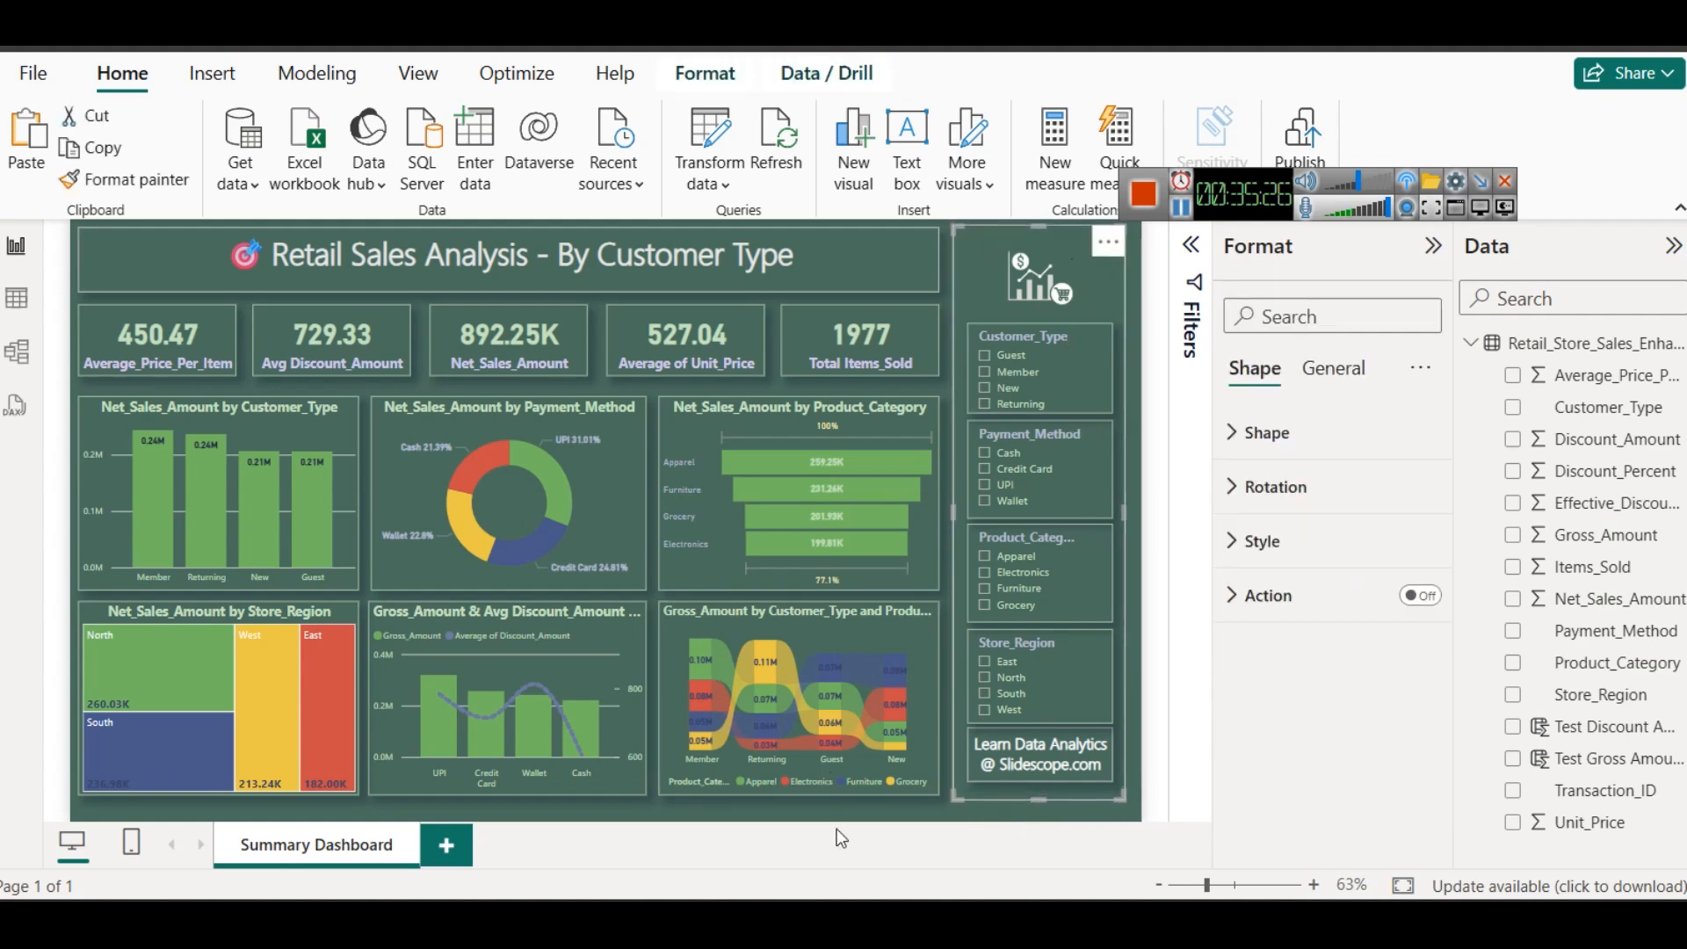
click(942, 804)
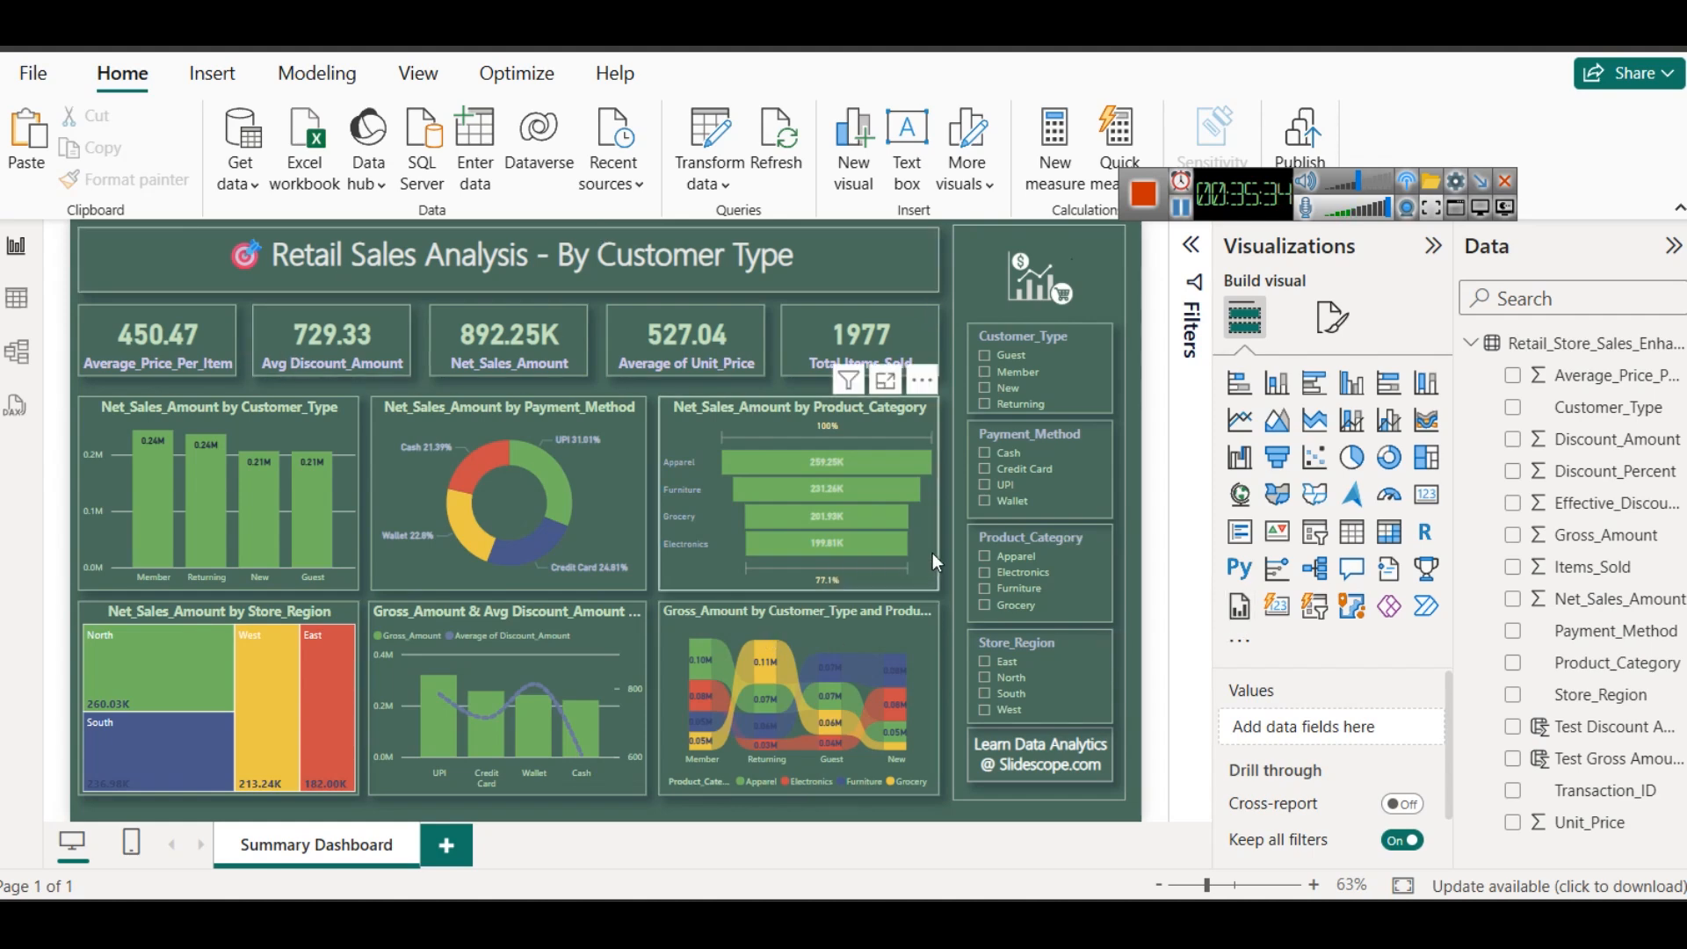
- Collapse the Visualizations pane and the ribbon to give the report canvas more room
drag(1220, 203, 1320, 150)
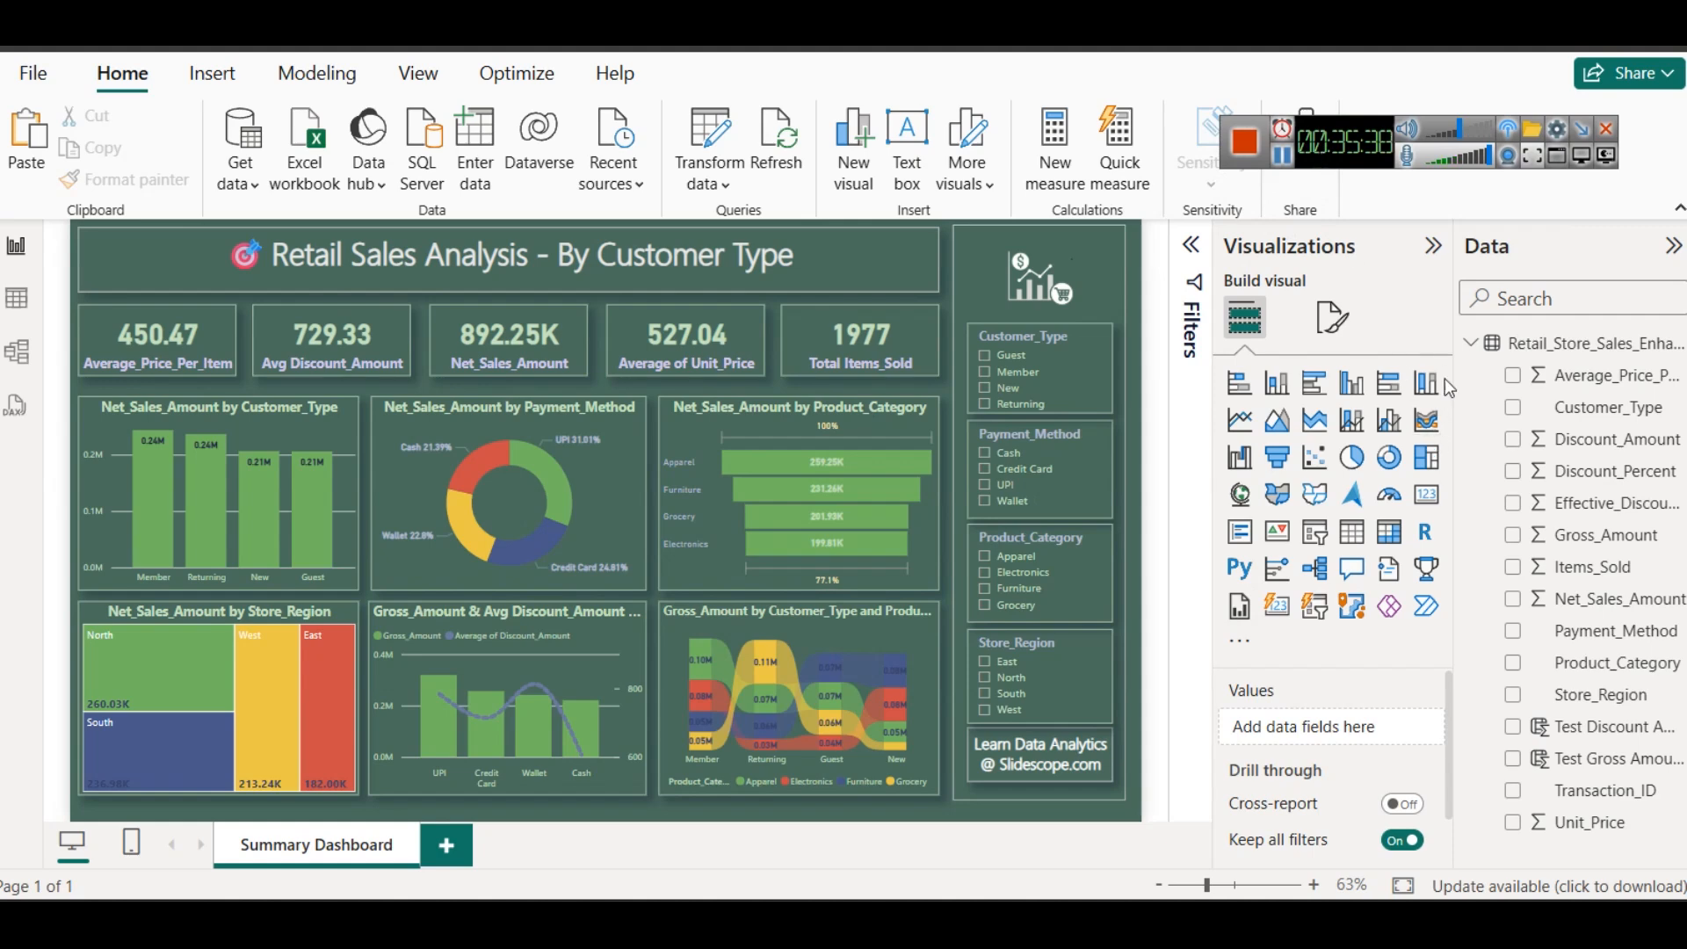
click(1433, 246)
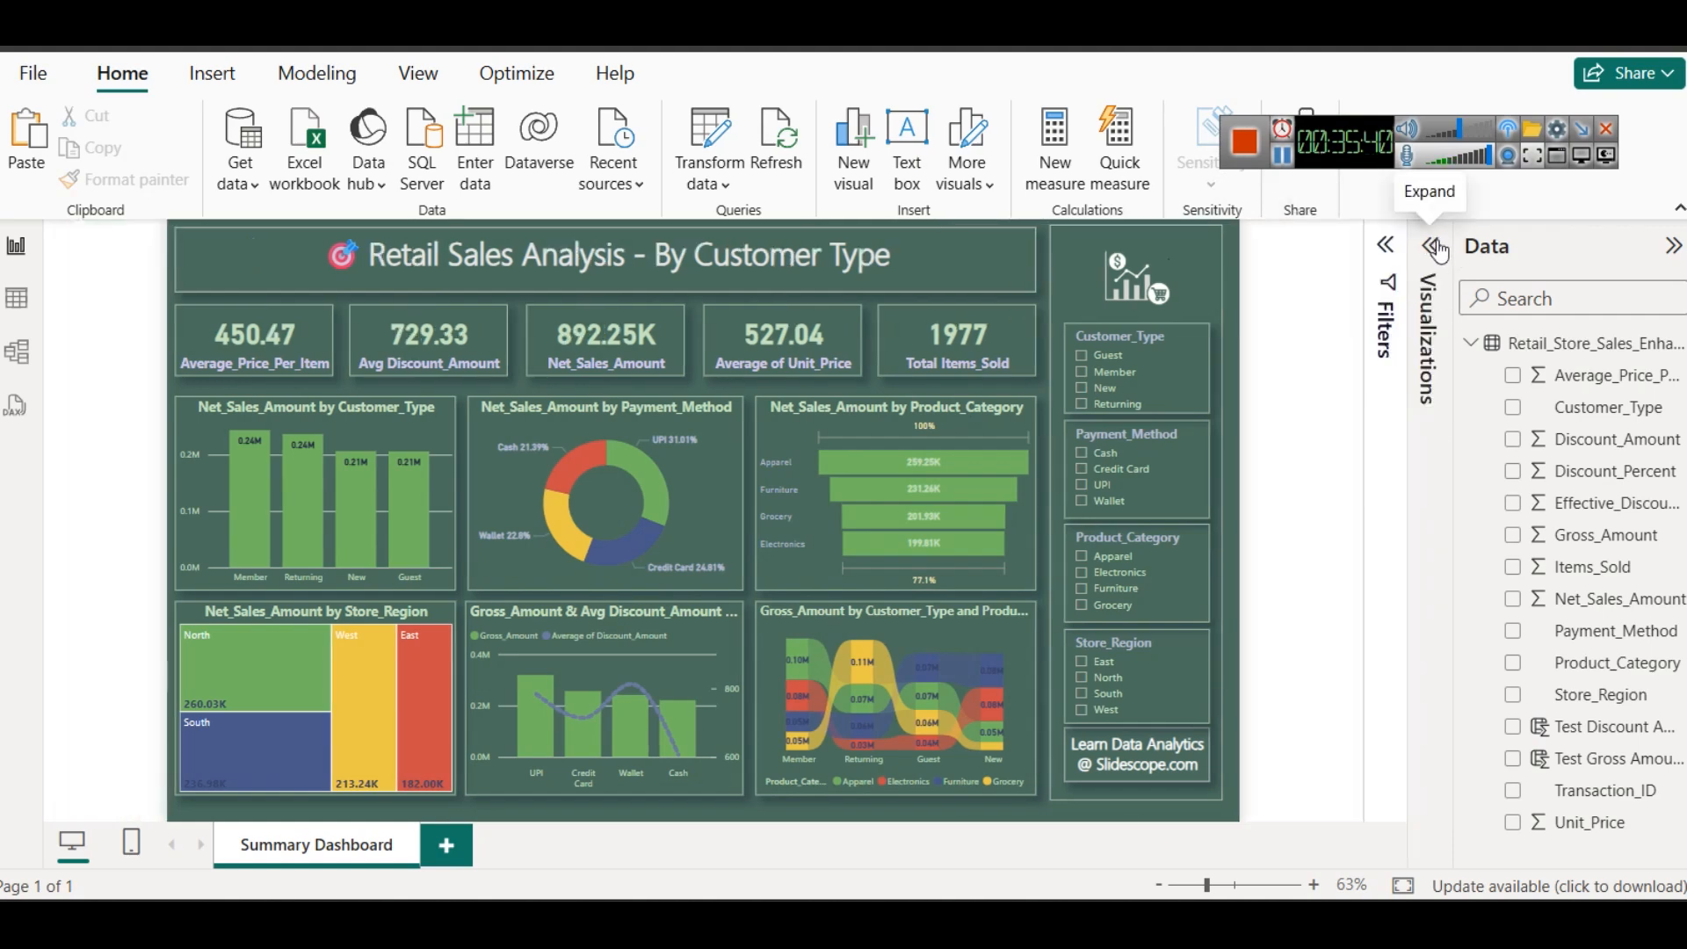
click(1679, 208)
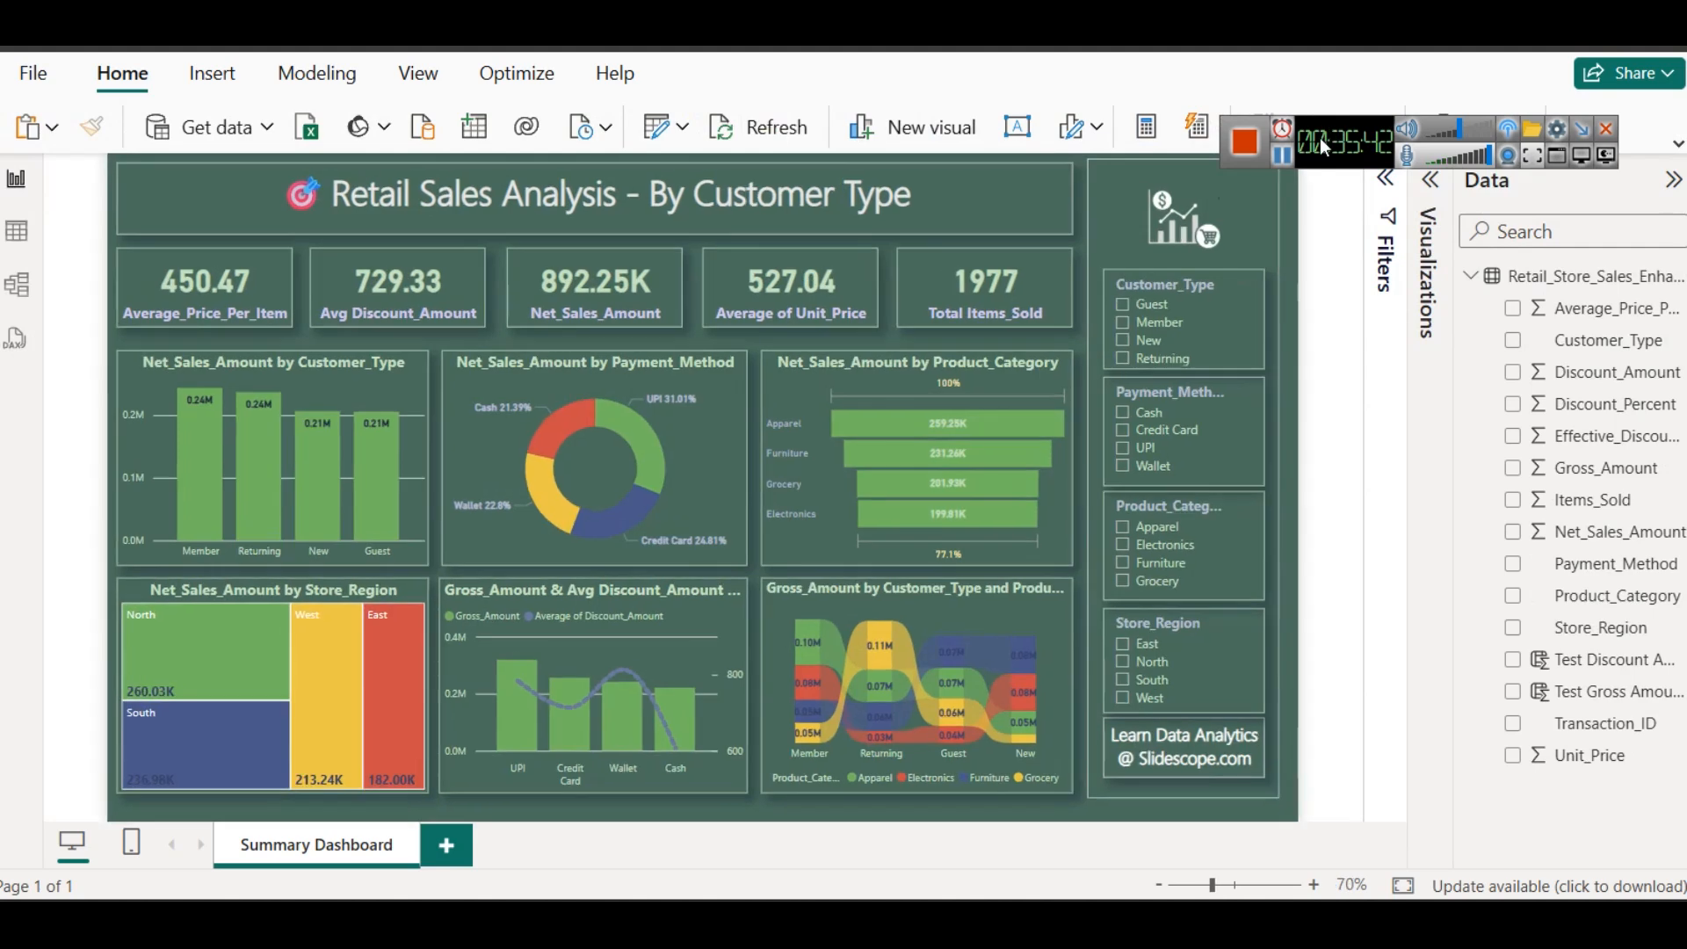
- Switch to the browser to review the retail store sales practice dataset page on Colorstech.net, and return to the Power BI report
key(alt+Tab)
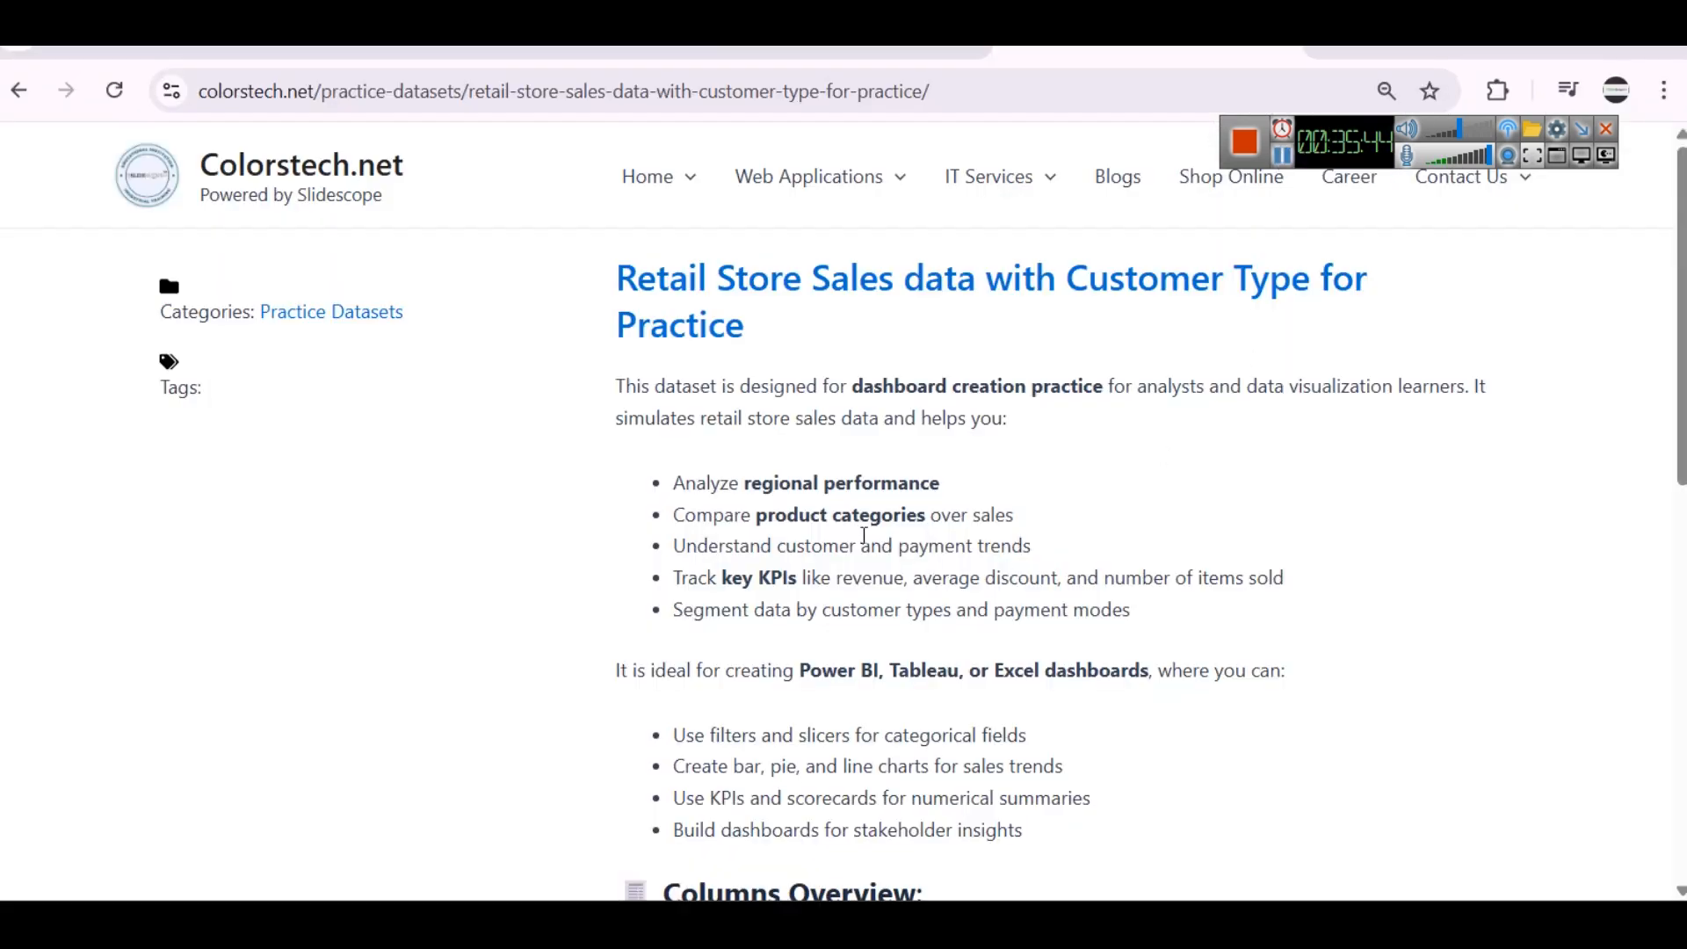
scroll(952, 495, down, 2)
scroll(803, 362, up, 1)
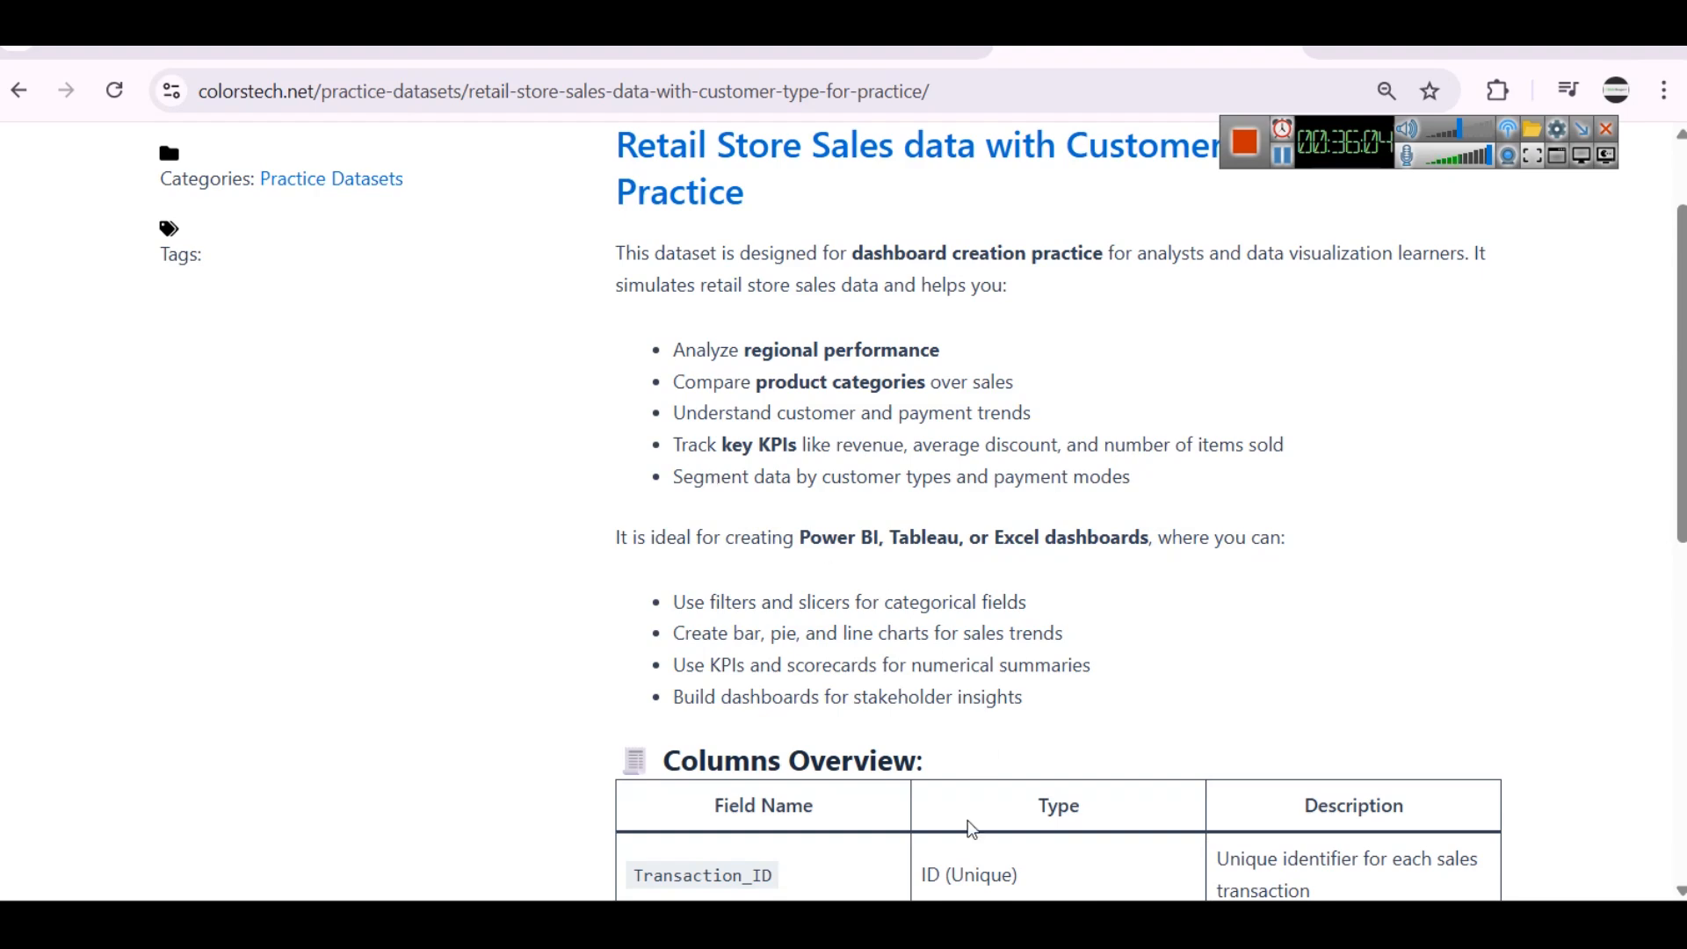
mouse_move(975, 923)
click(925, 859)
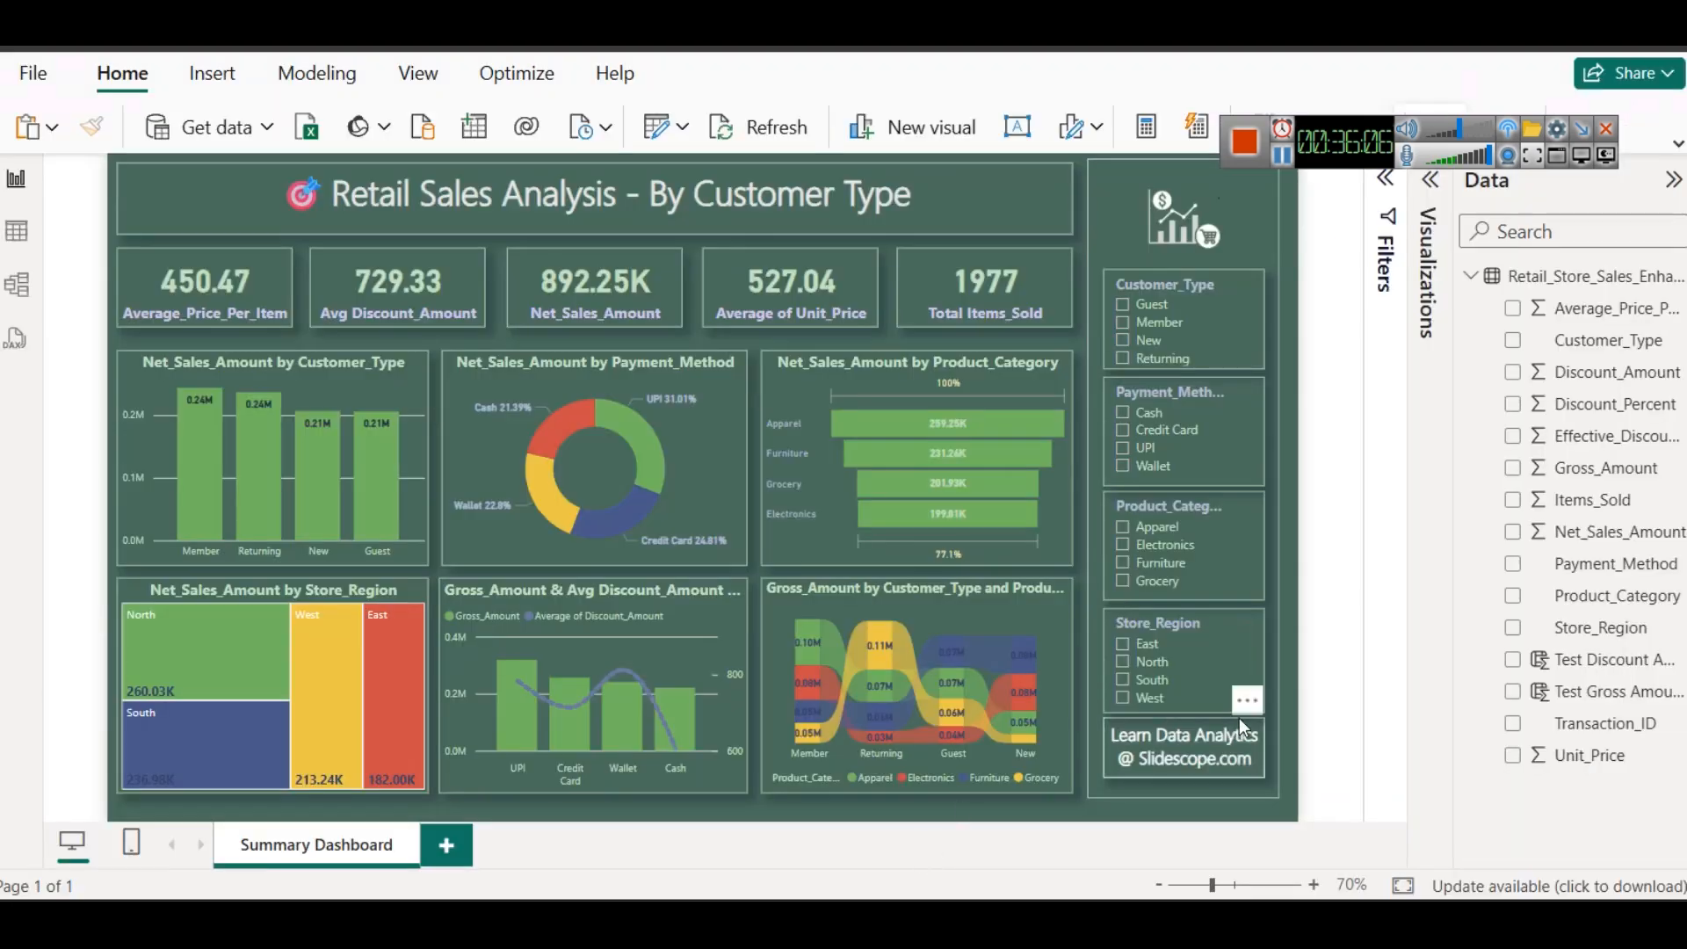
- Inspect the DAX formulas of the Test Discount Amount and Test Gross Amount calculated columns
click(1587, 668)
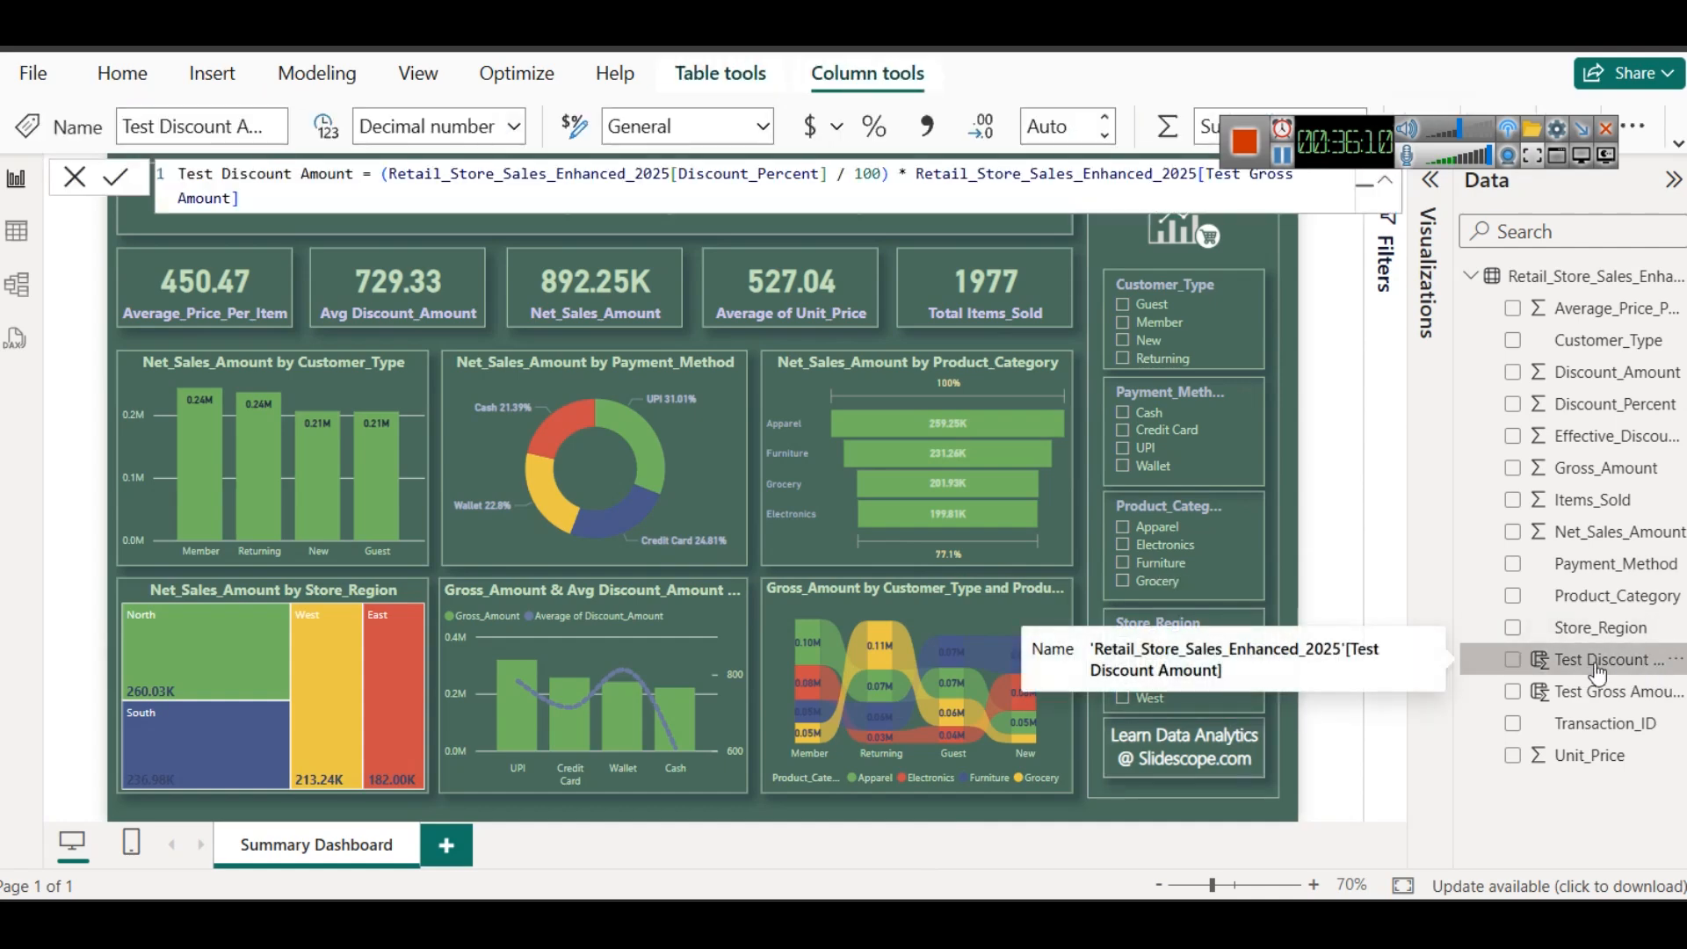
click(1613, 695)
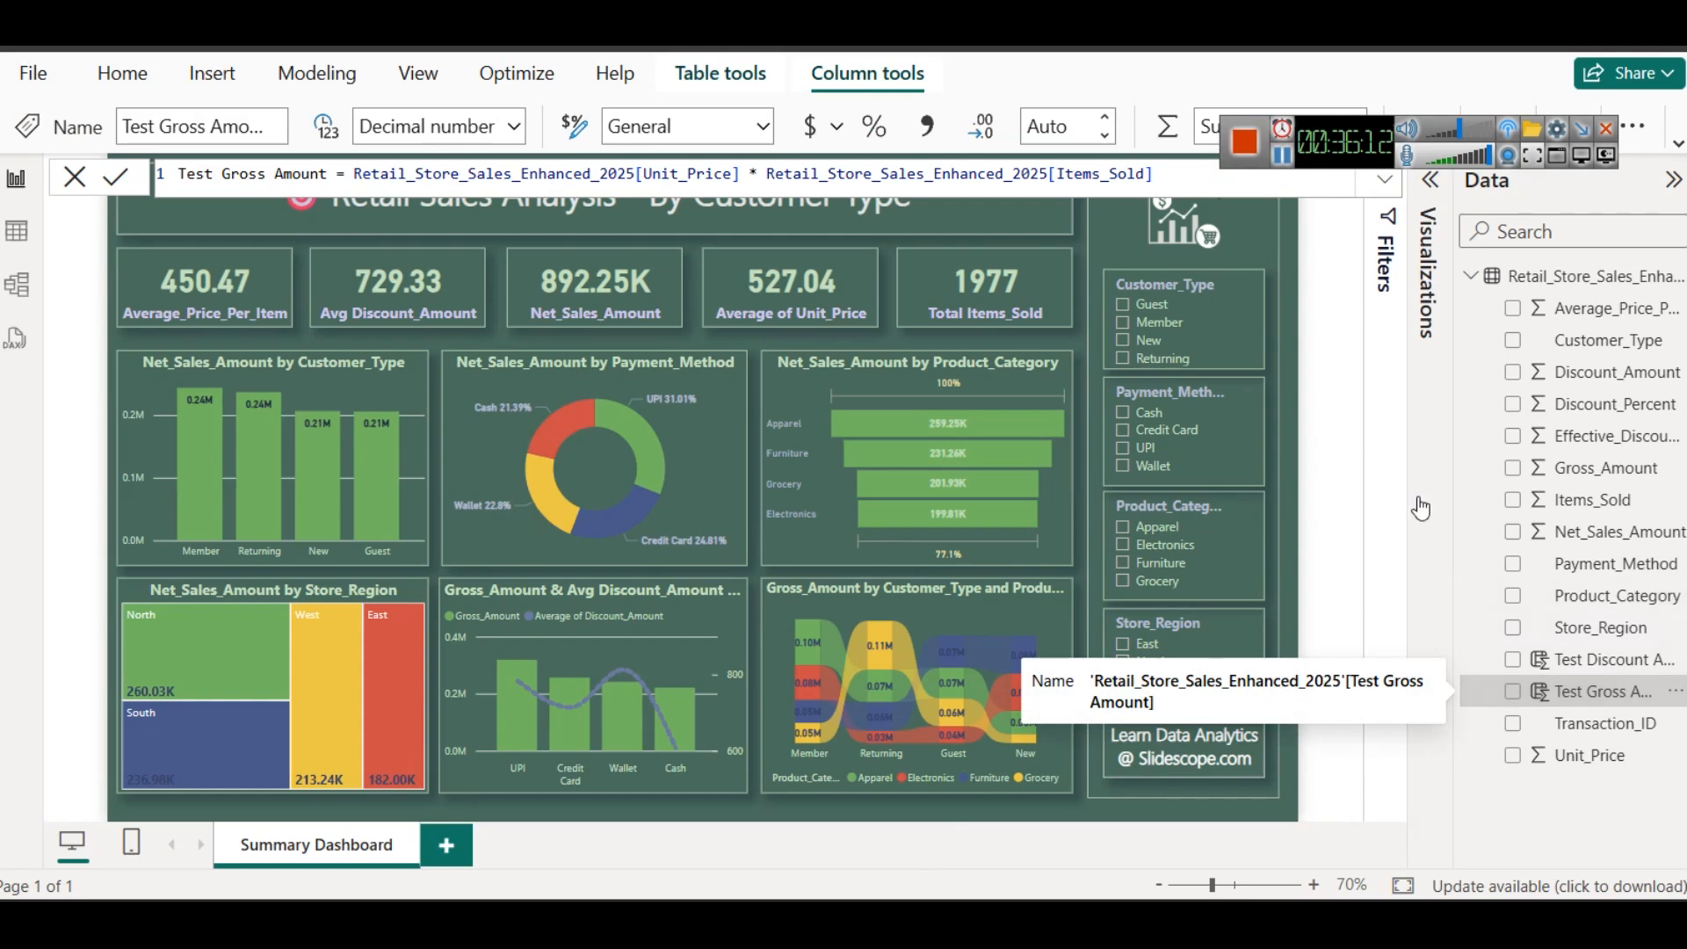
click(1353, 450)
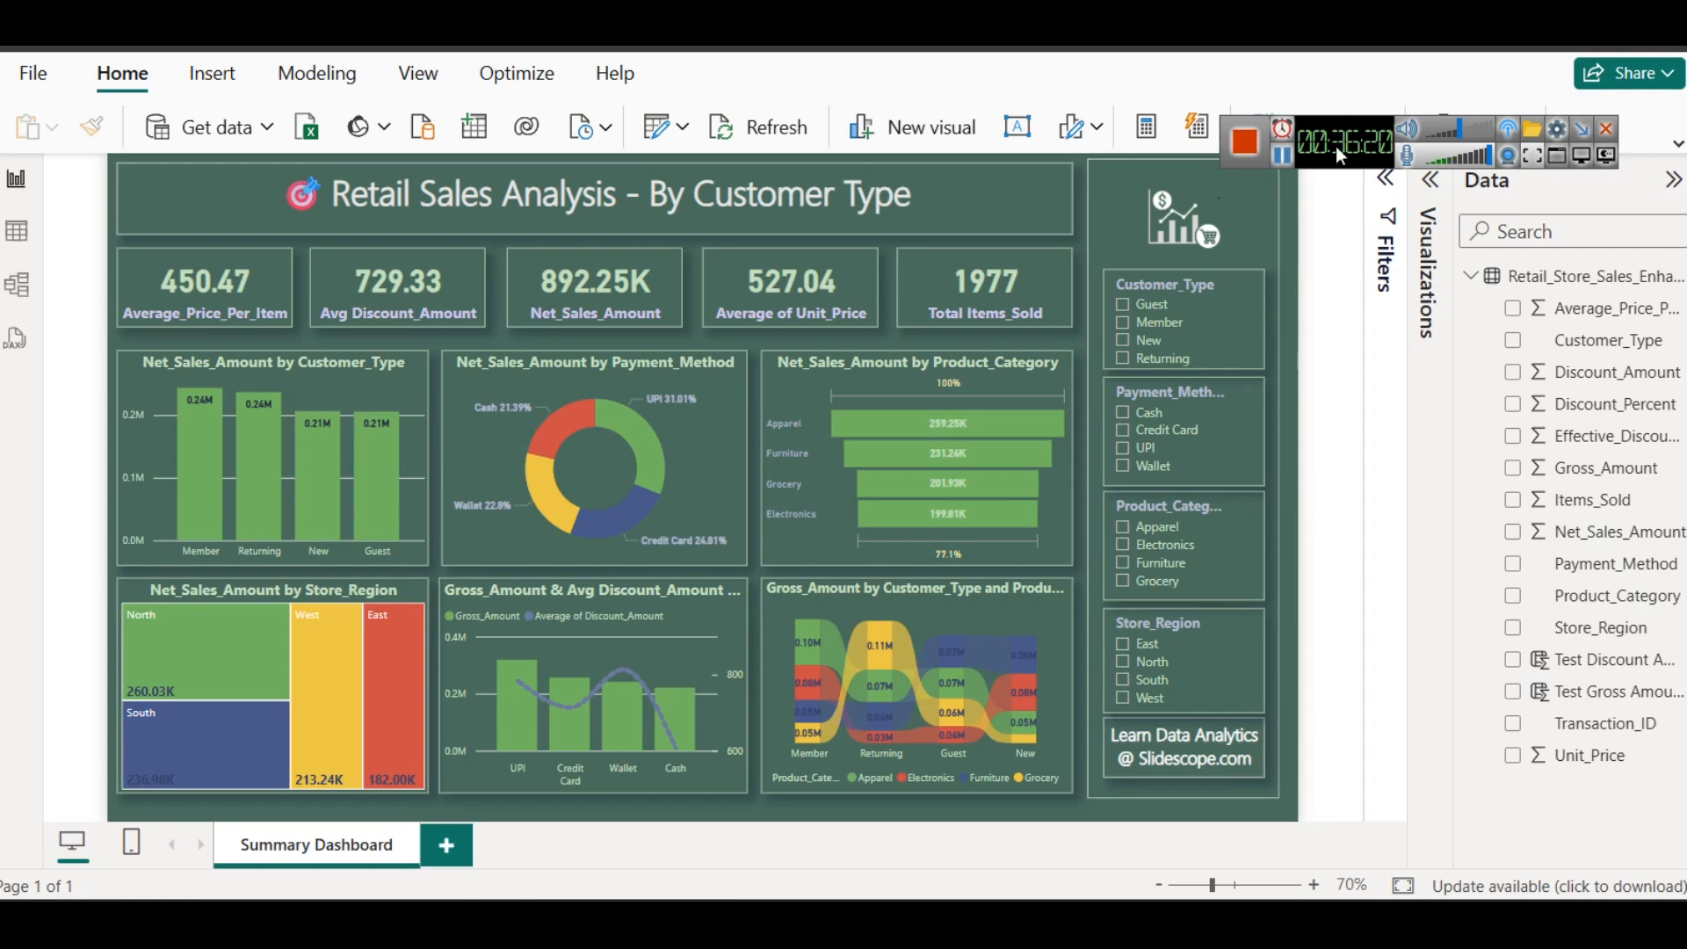
drag(1344, 125, 1321, 60)
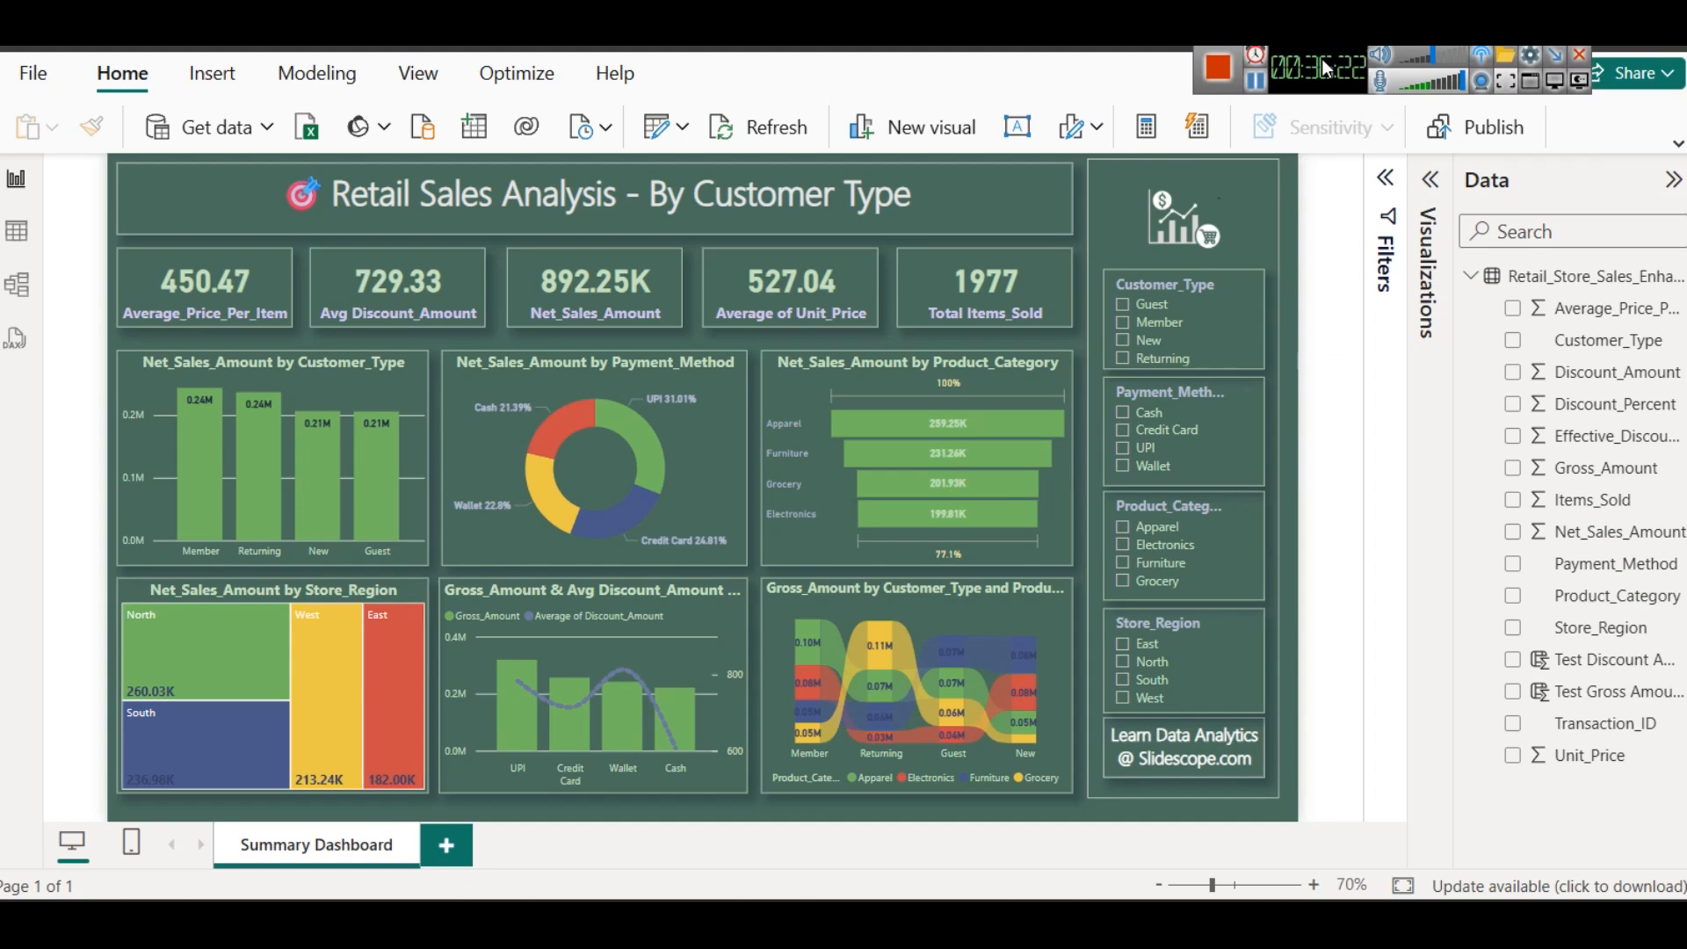